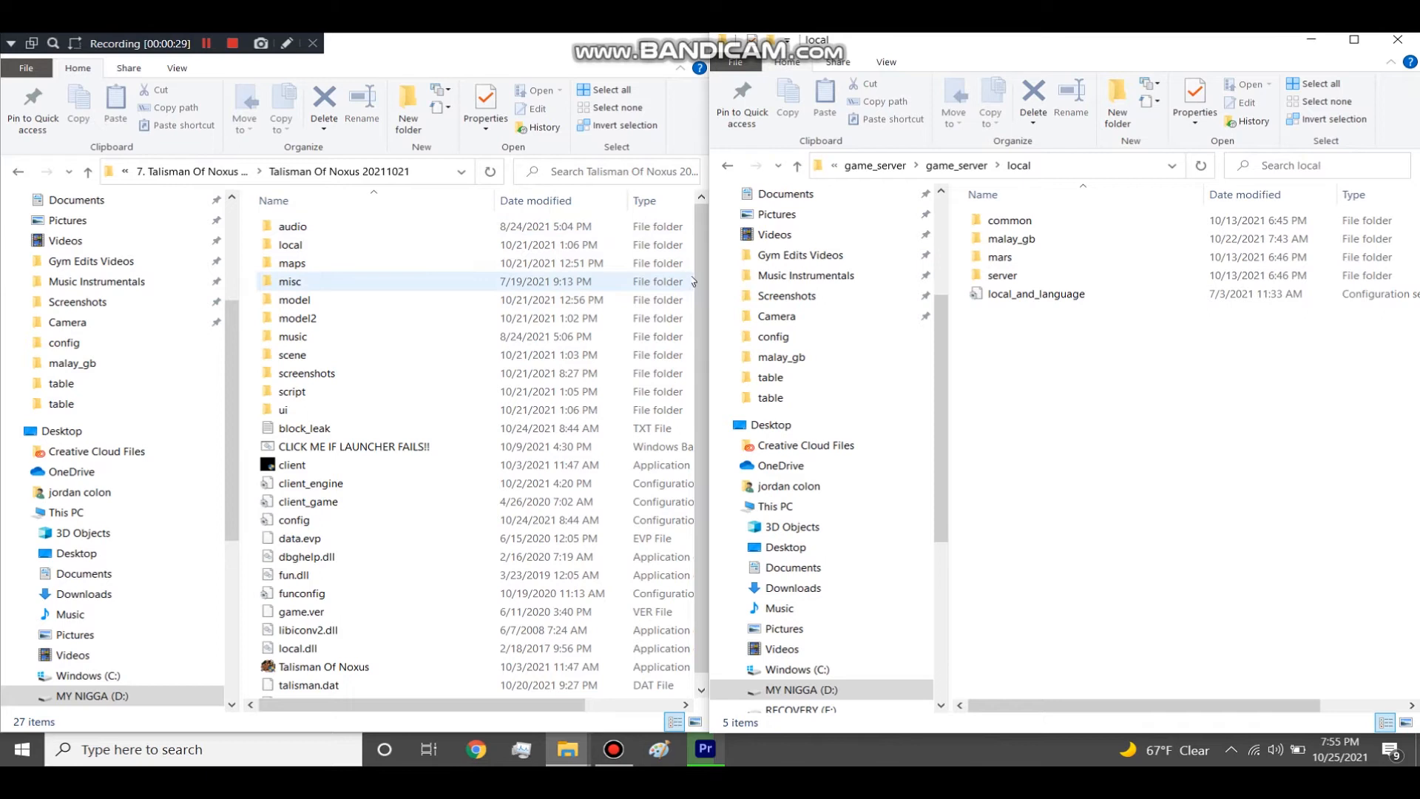
Inspect the contents of the malay_gb and mars folders inside the server's local folder, returning to local
{"action": "double_click", "coordinate": [1010, 238]}
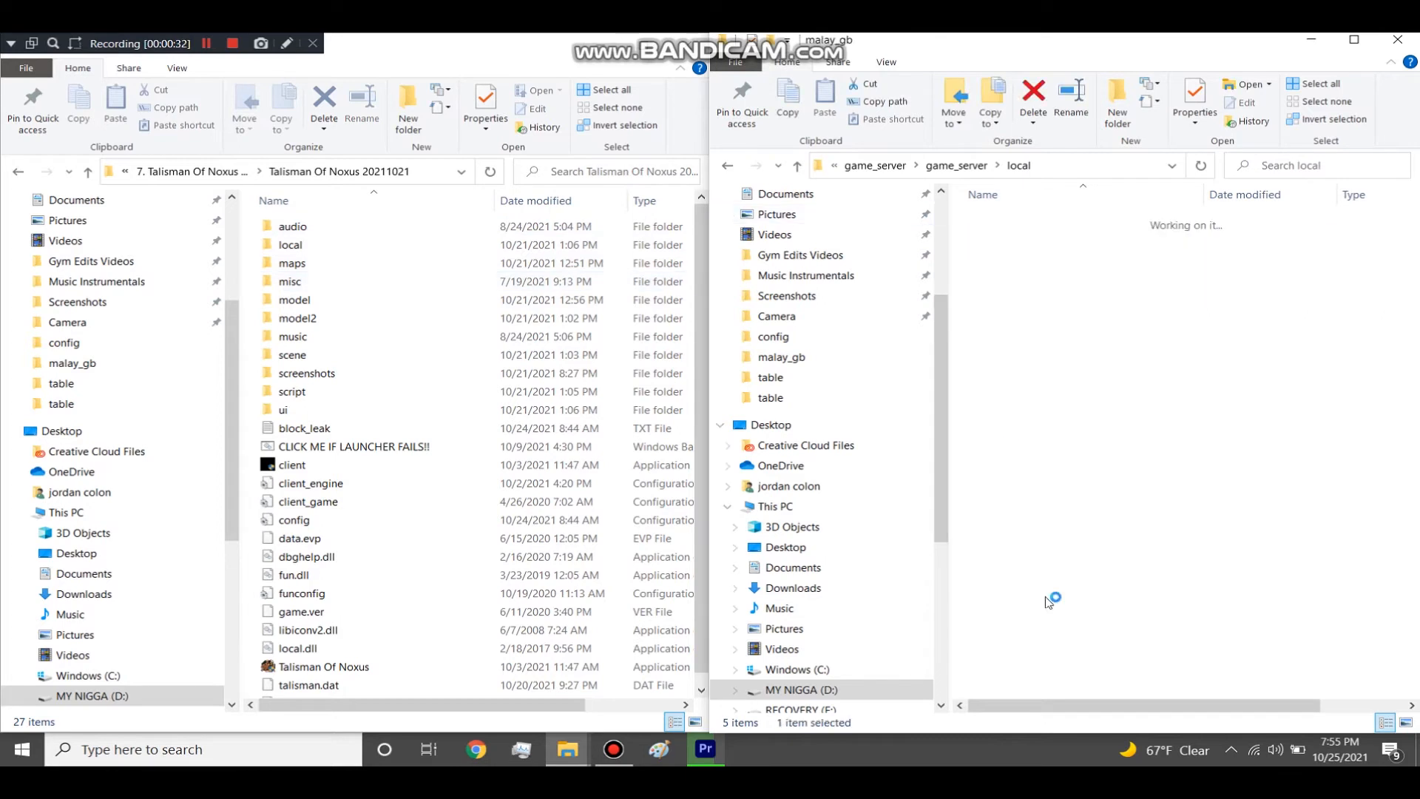
{"action": "left_click_drag", "start_coordinate": [1036, 664], "coordinate": [1035, 419]}
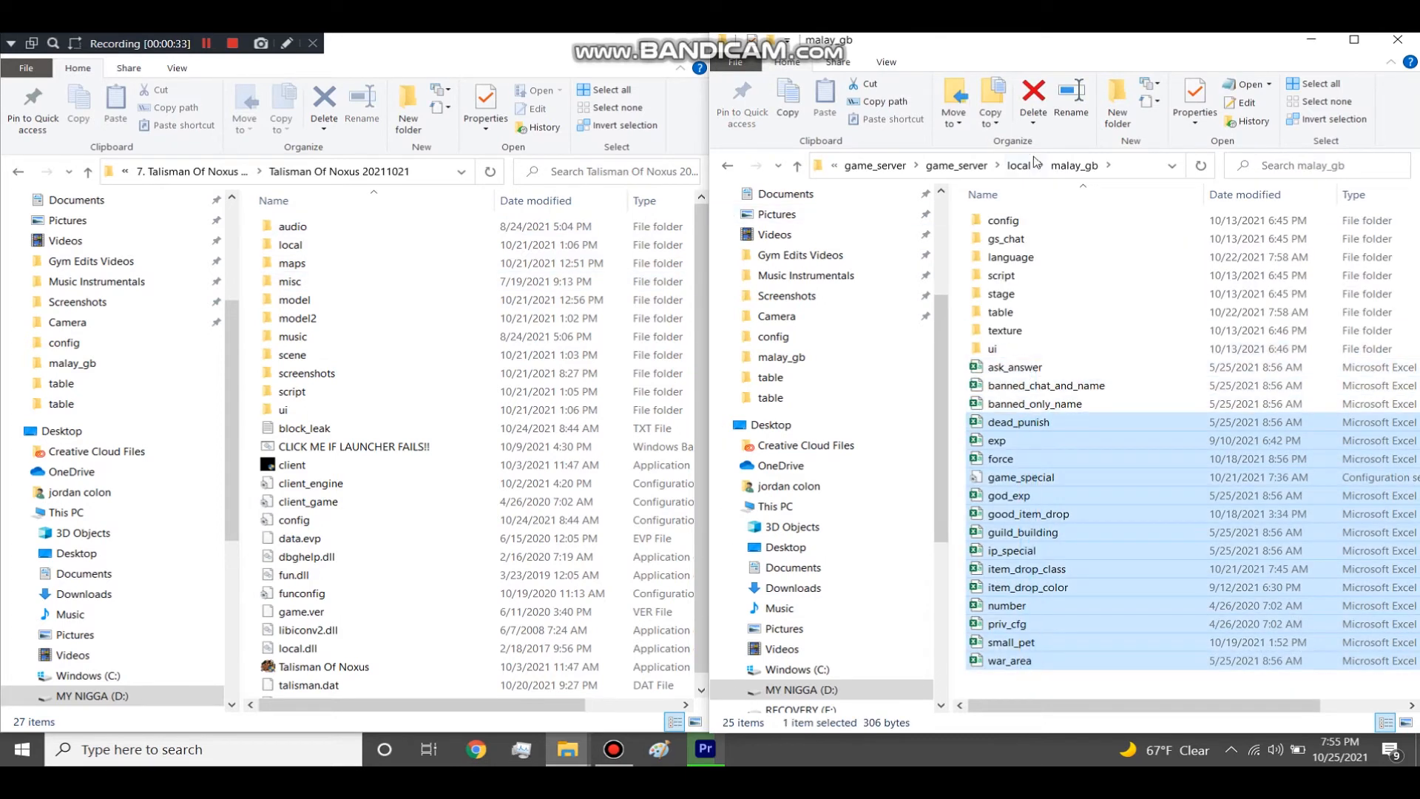
{"action": "left_click", "coordinate": [1018, 168]}
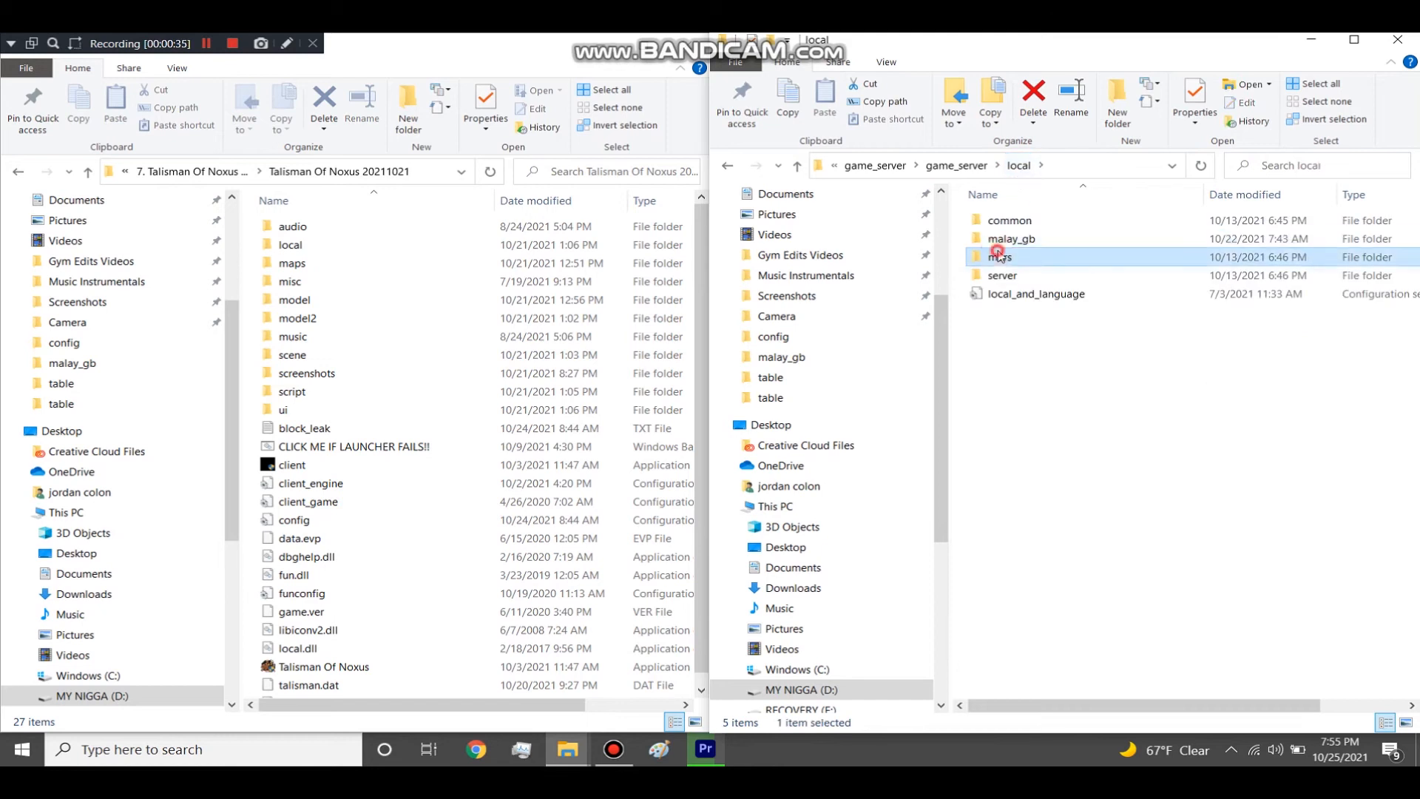
{"action": "double_click", "coordinate": [1000, 259]}
{"action": "left_click_drag", "start_coordinate": [1023, 455], "coordinate": [1019, 306]}
{"action": "left_click", "coordinate": [1018, 166]}
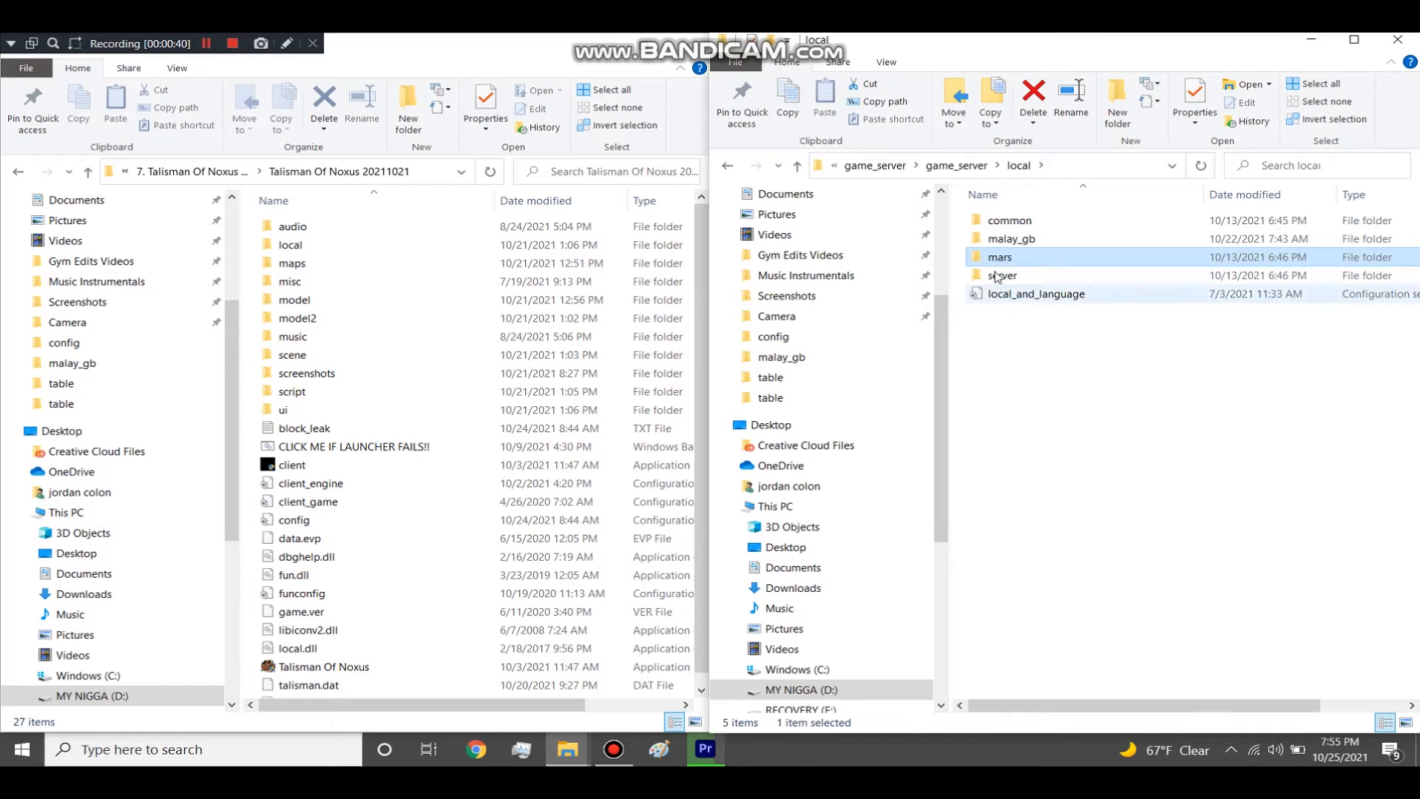
Open local > mars in the client directory, and reopen the server's local folder from game_server to view its contents
{"action": "double_click", "coordinate": [288, 248]}
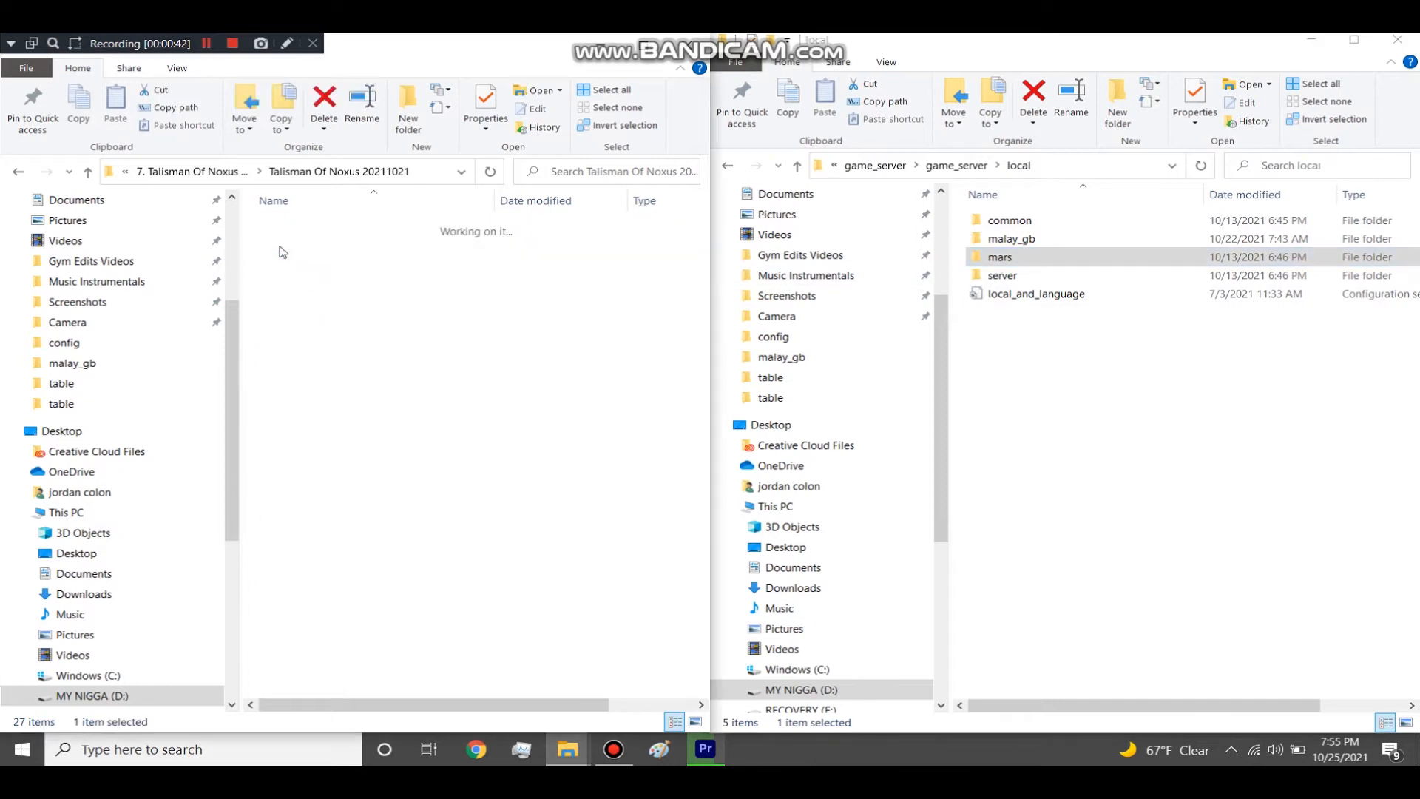
{"action": "double_click", "coordinate": [289, 245]}
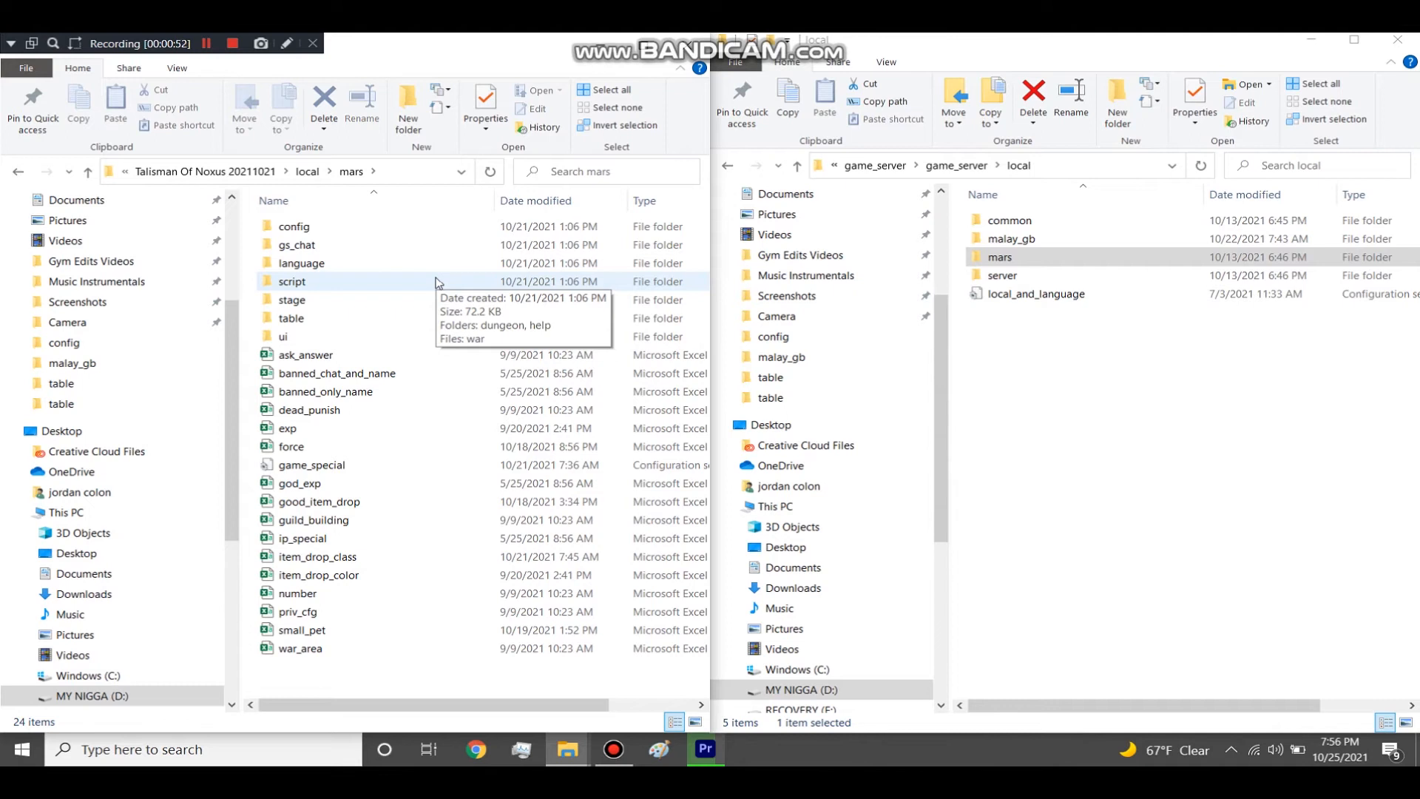
{"action": "left_click", "coordinate": [978, 166]}
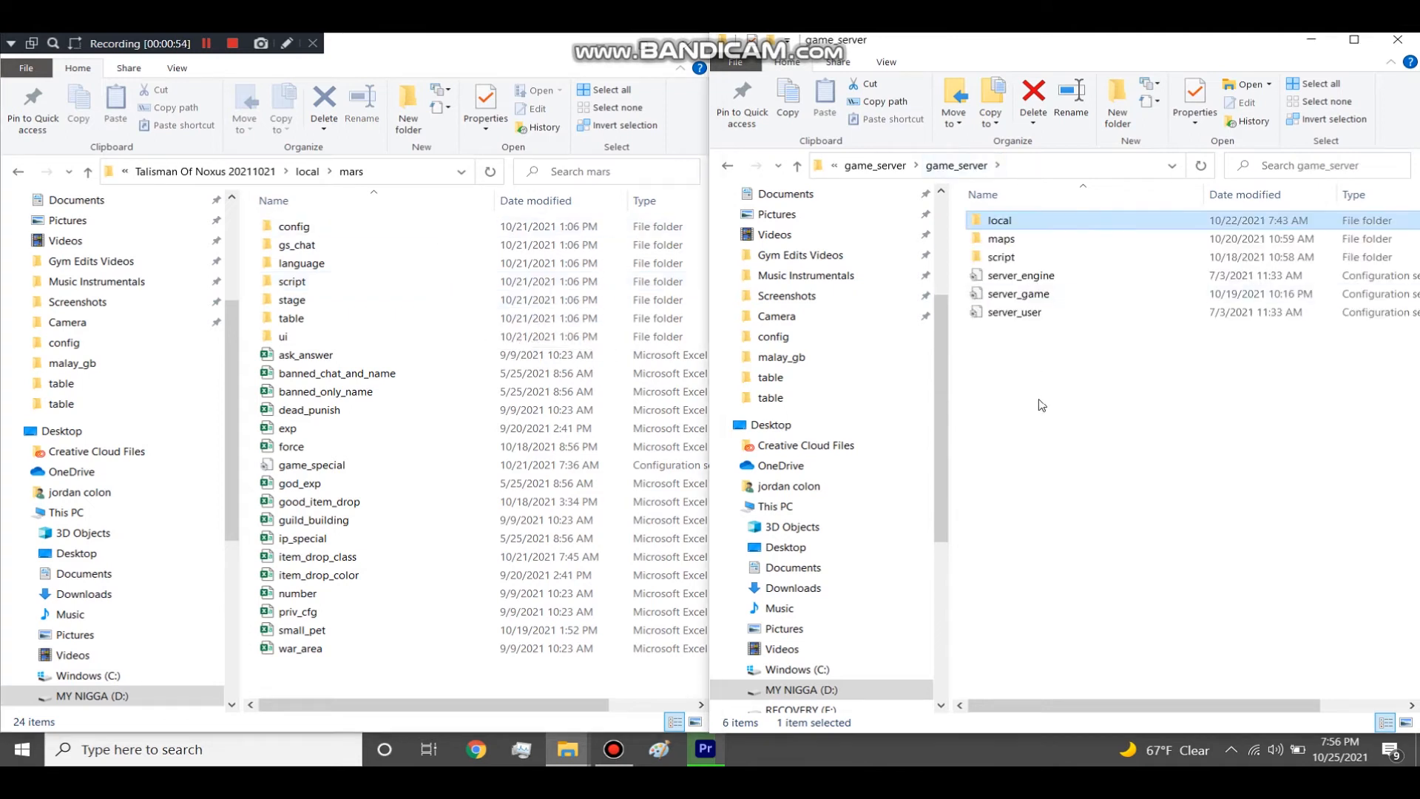
{"action": "double_click", "coordinate": [999, 222]}
{"action": "left_click_drag", "start_coordinate": [1027, 340], "coordinate": [1005, 219]}
{"action": "left_click", "coordinate": [1039, 379]}
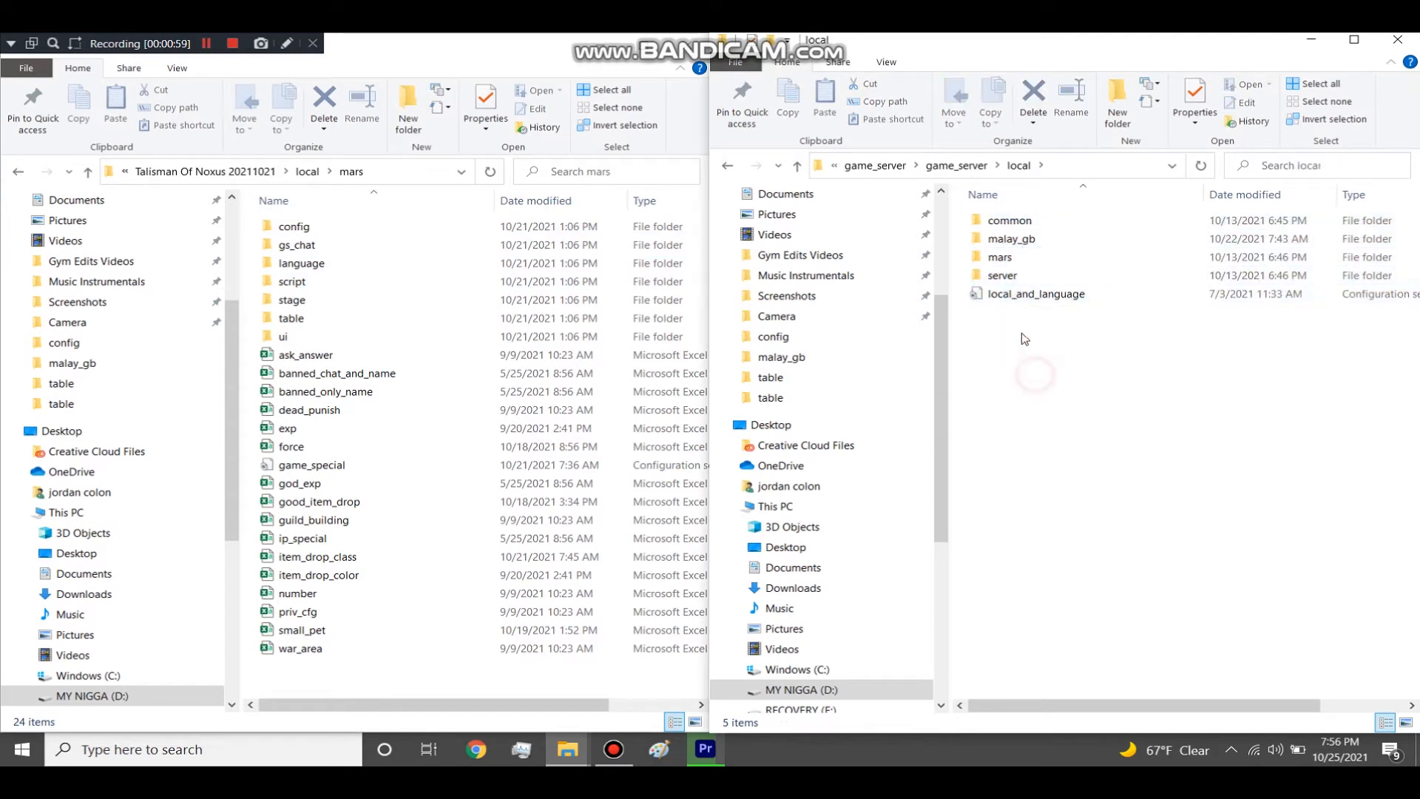
Show the outer and inner game_server folders, and highlight all items in the client's mars folder for reference
{"action": "left_click", "coordinate": [962, 168]}
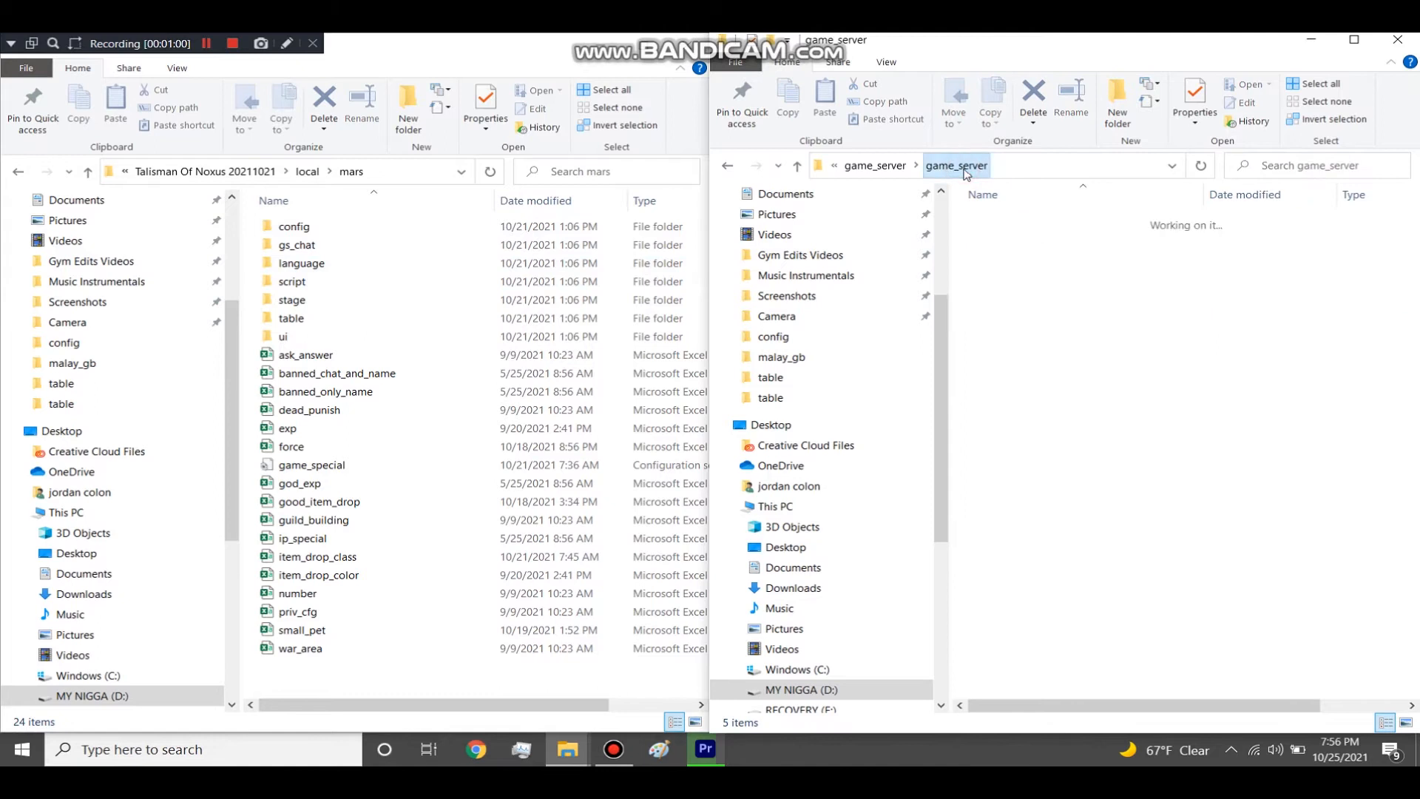
{"action": "left_click", "coordinate": [877, 166]}
{"action": "left_click", "coordinate": [1017, 220]}
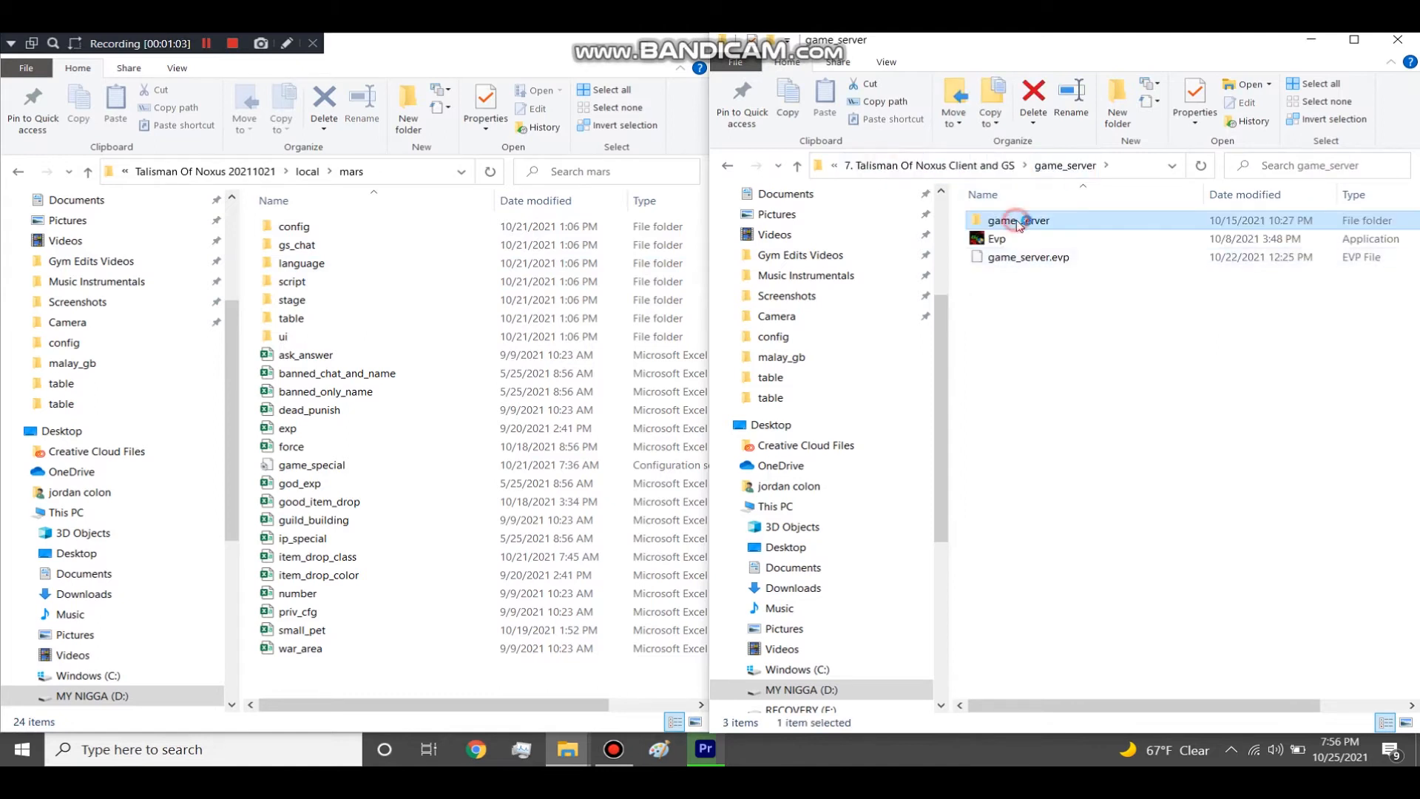
{"action": "double_click", "coordinate": [1018, 224]}
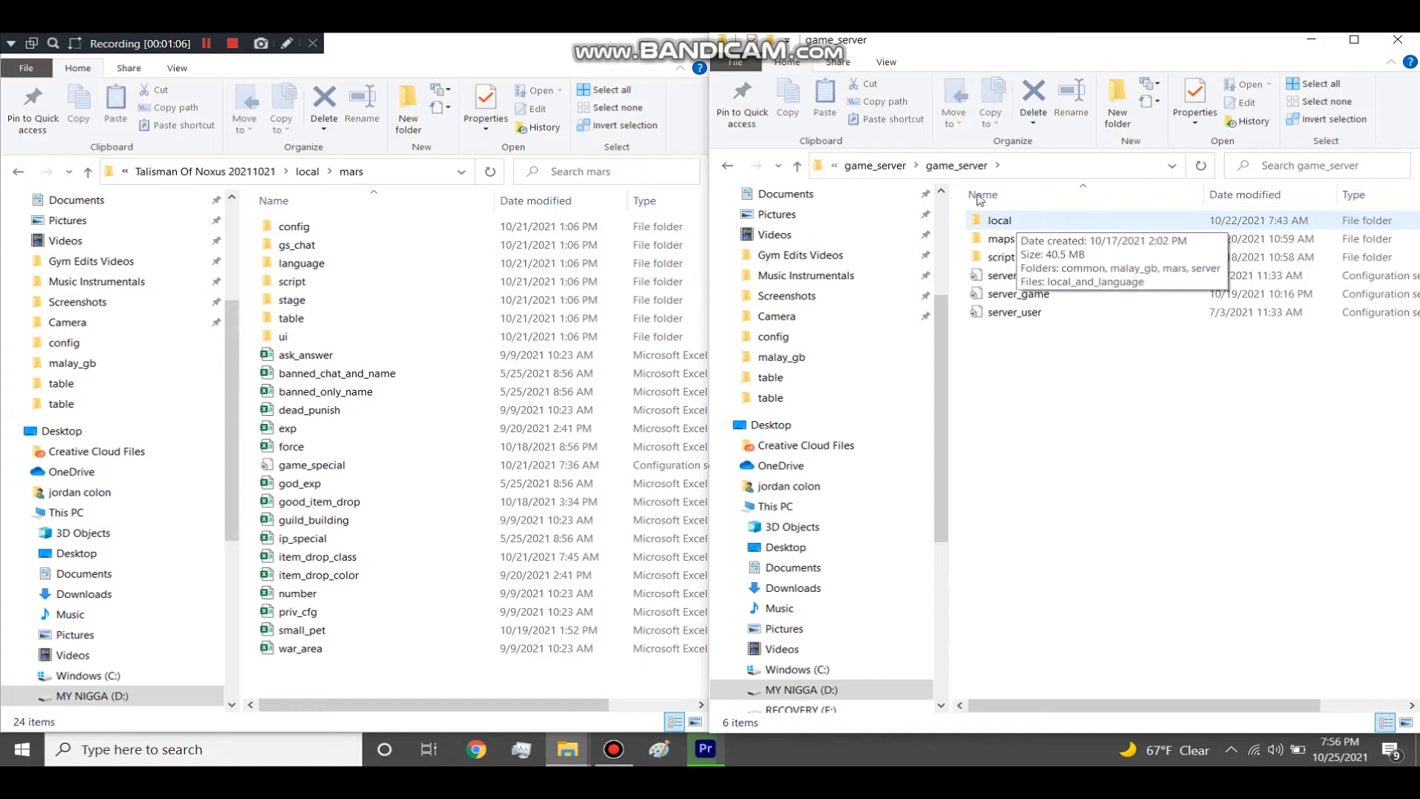
{"action": "left_click", "coordinate": [873, 166]}
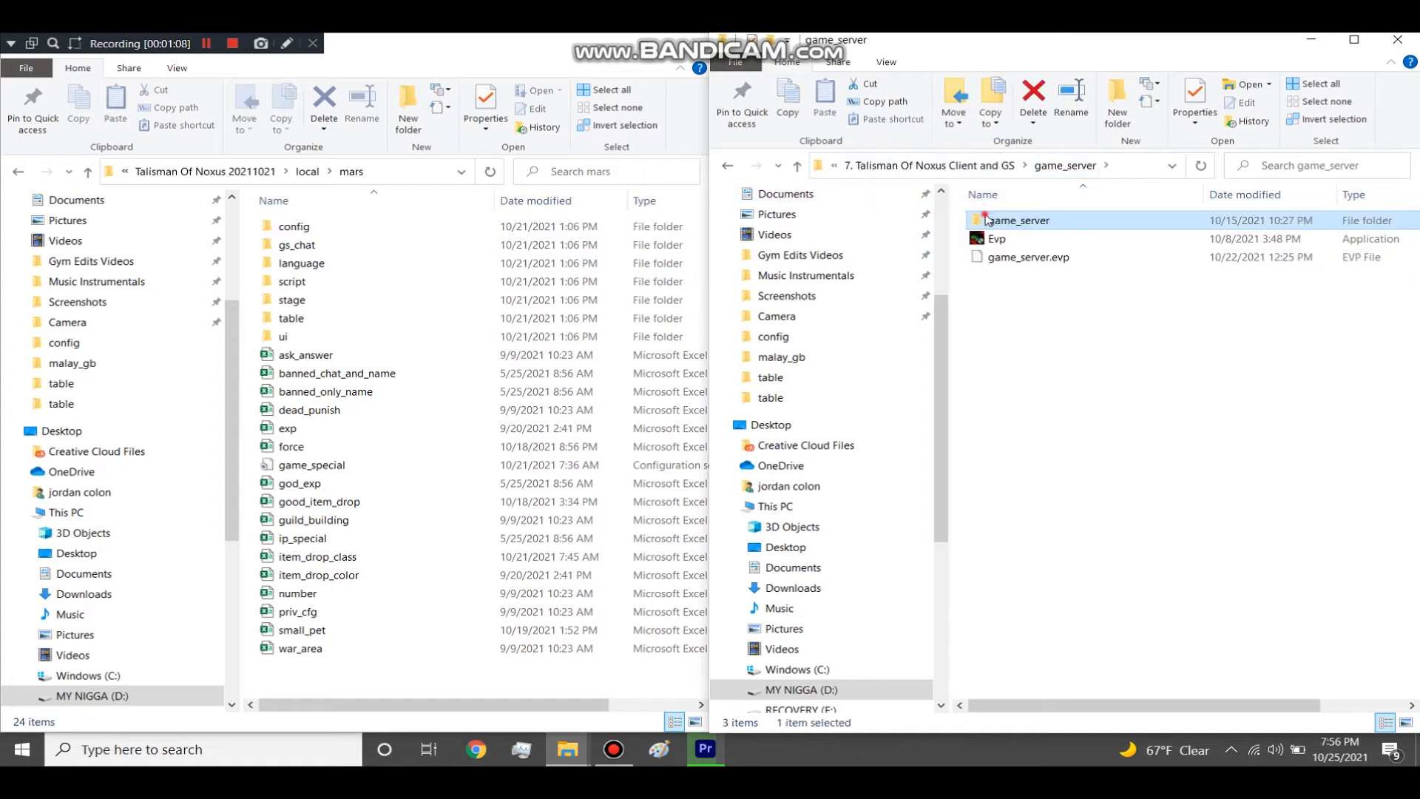
{"action": "double_click", "coordinate": [981, 219]}
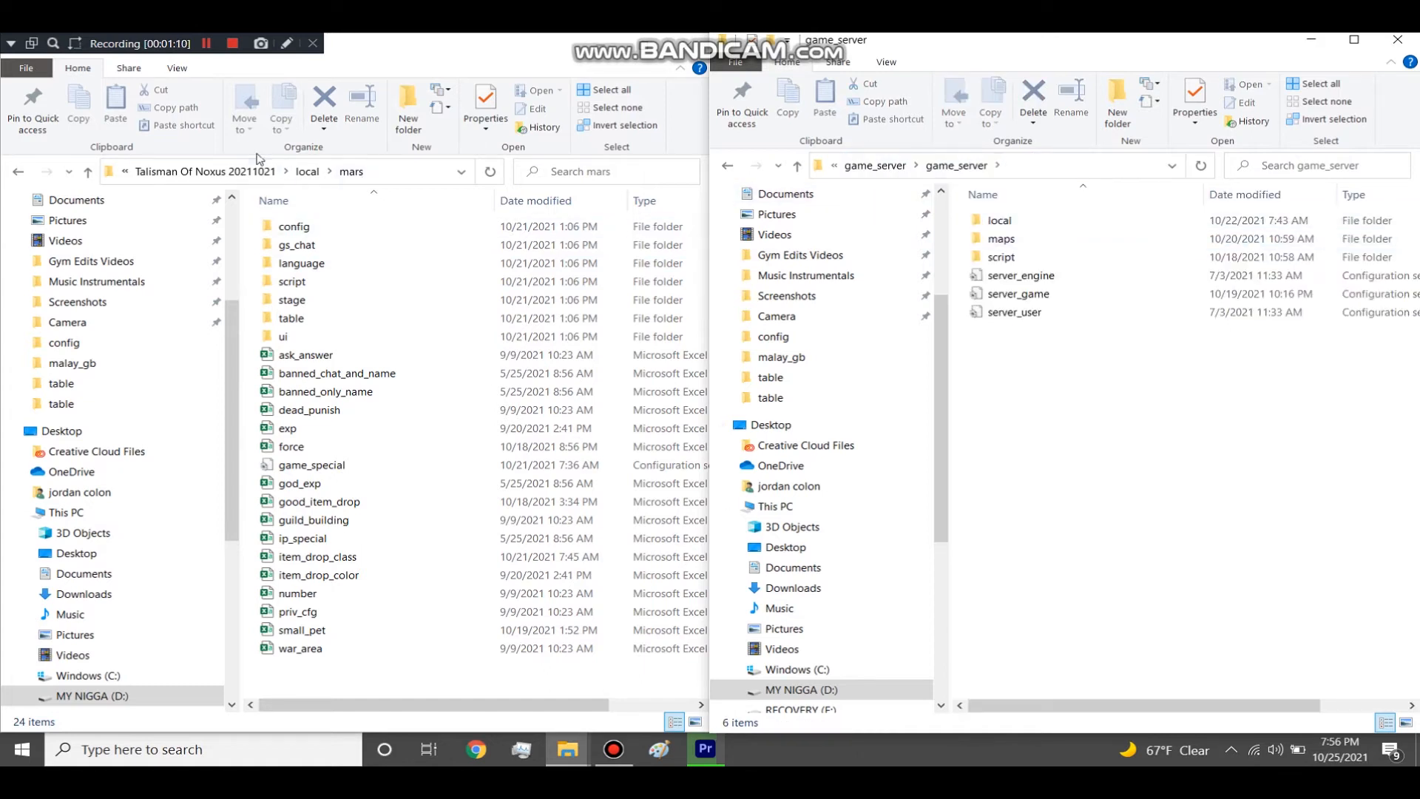
{"action": "left_click_drag", "start_coordinate": [329, 681], "coordinate": [371, 221]}
{"action": "left_click", "coordinate": [392, 681]}
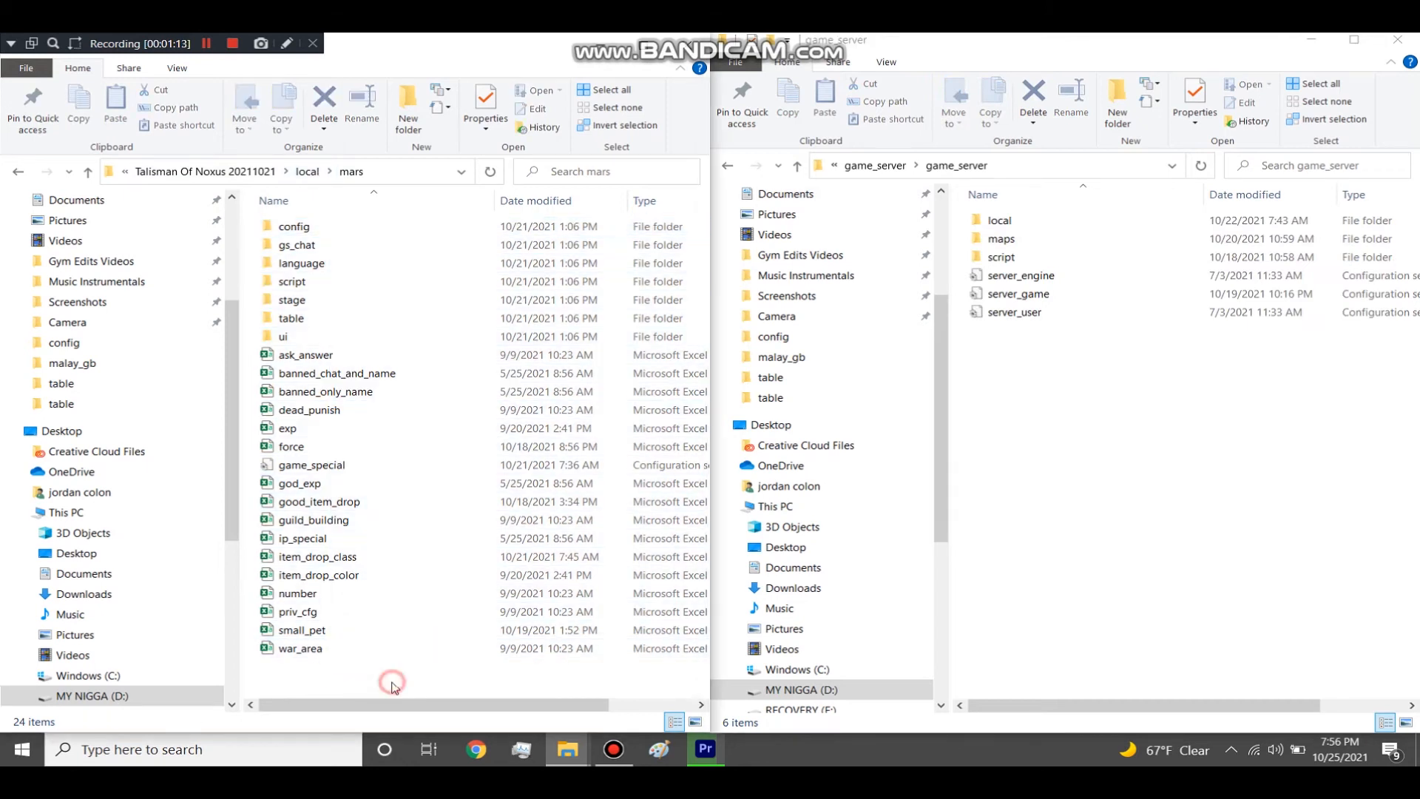
Browse the server files to local > server > common > table
{"action": "double_click", "coordinate": [1023, 222]}
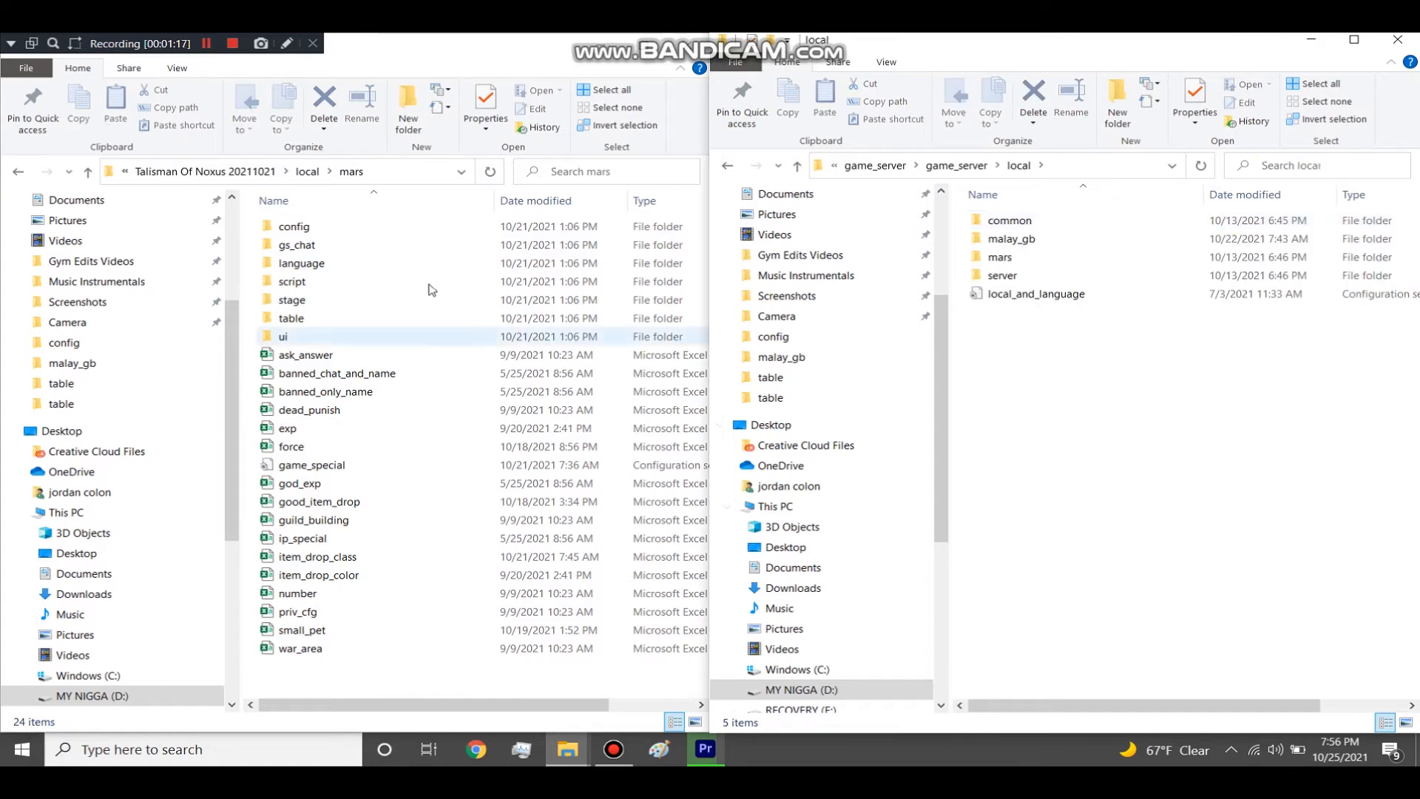
{"action": "left_click", "coordinate": [1011, 277]}
{"action": "double_click", "coordinate": [1011, 277]}
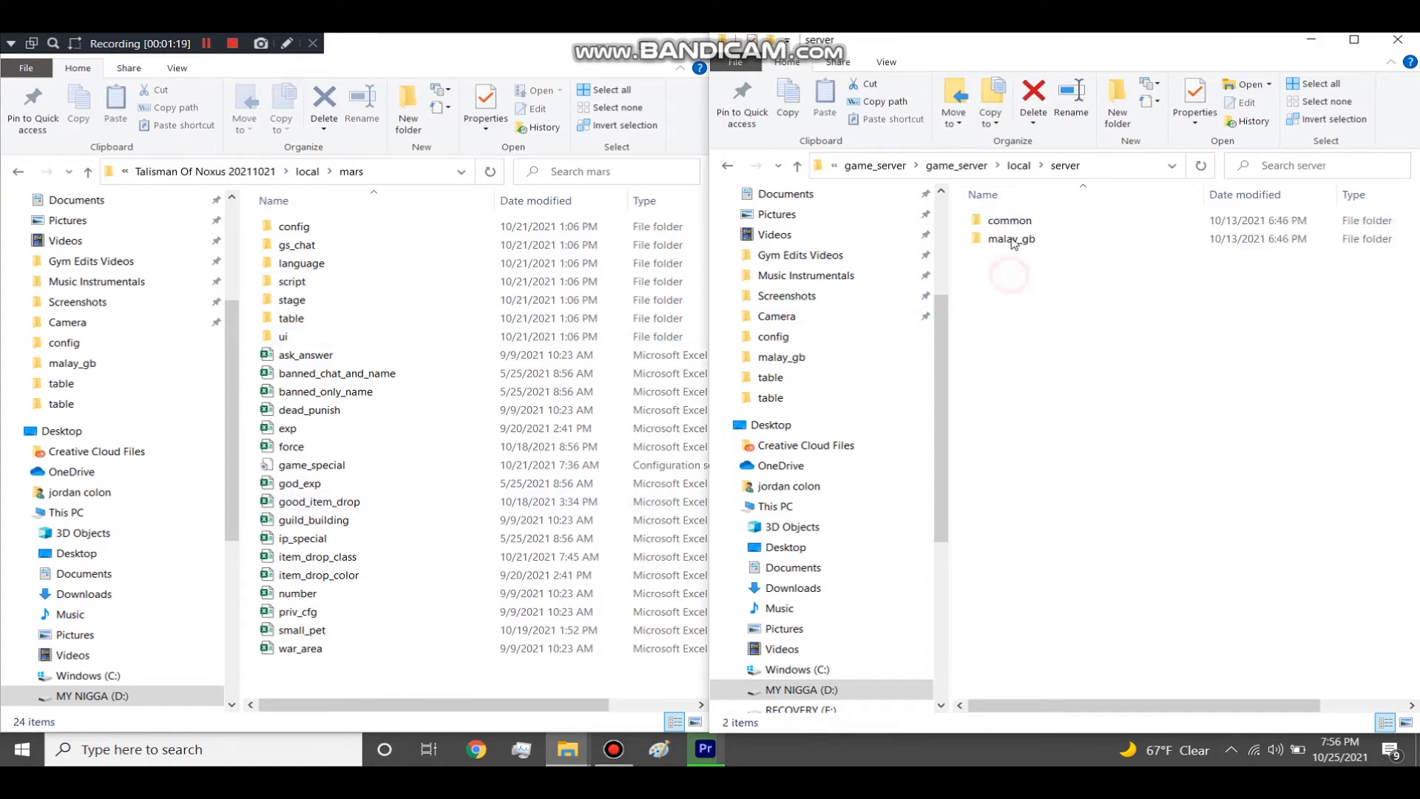
{"action": "left_click", "coordinate": [1012, 222]}
{"action": "double_click", "coordinate": [1013, 224]}
{"action": "left_click", "coordinate": [1023, 260]}
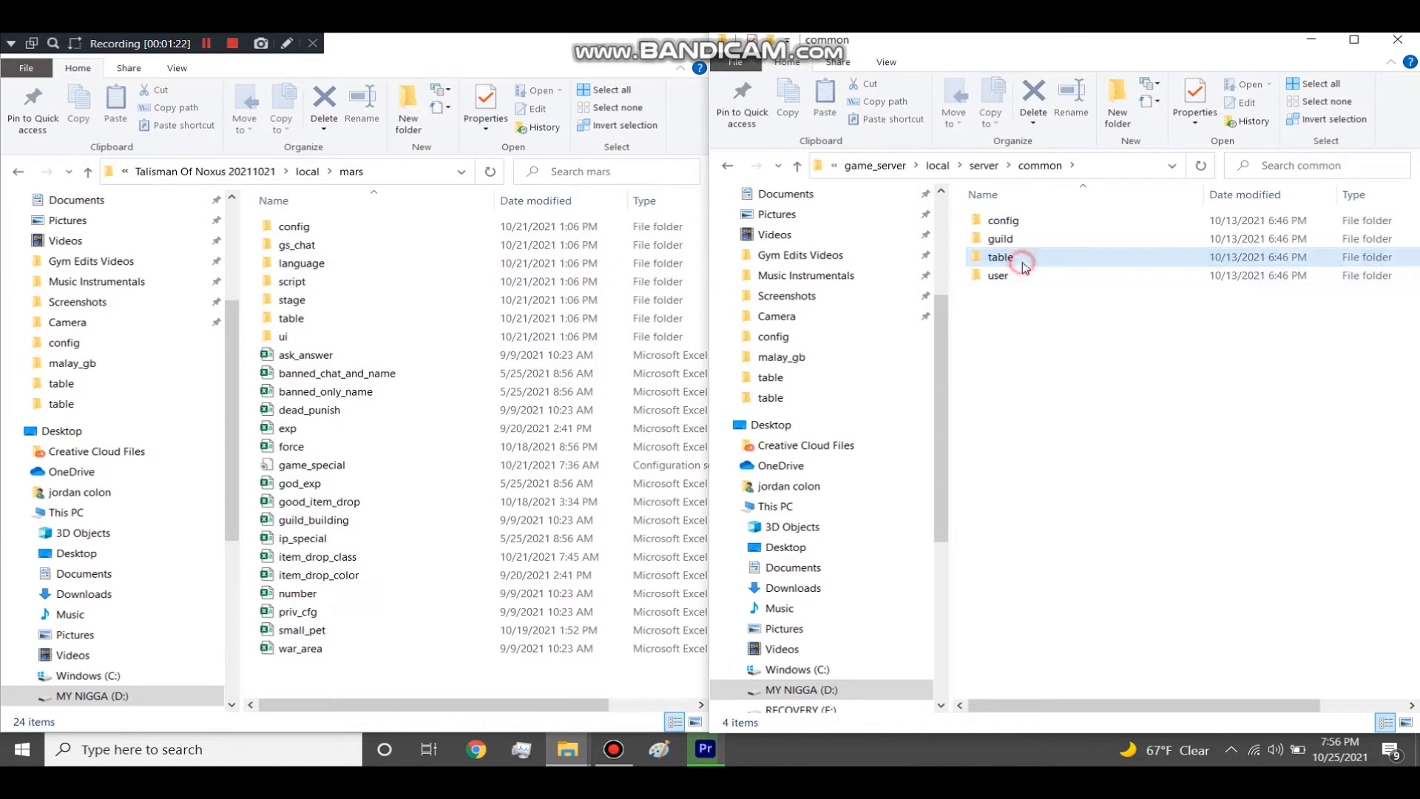
{"action": "double_click", "coordinate": [1024, 260]}
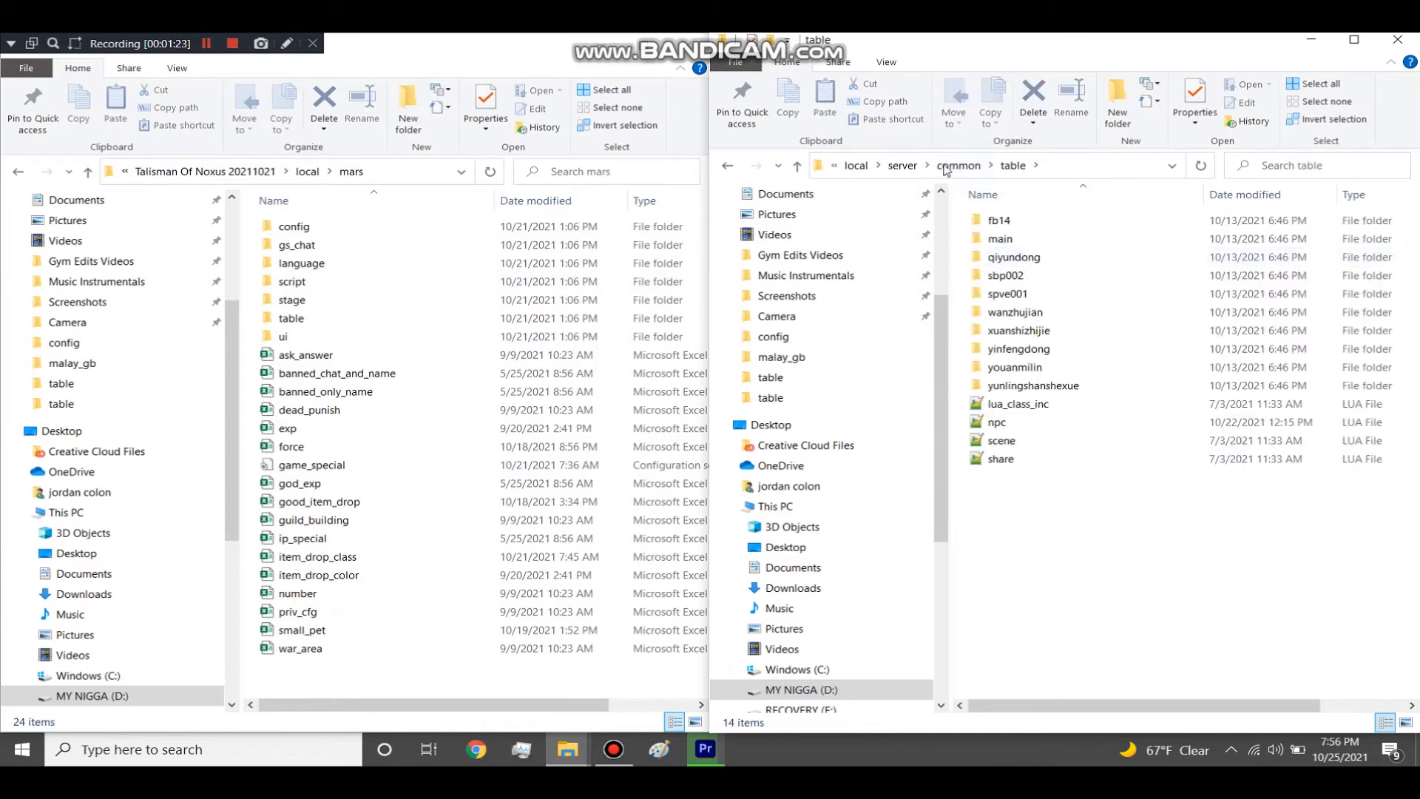
Return to the inner game_server folder and highlight all of its contents
{"action": "left_click", "coordinate": [899, 168]}
{"action": "left_click", "coordinate": [957, 165]}
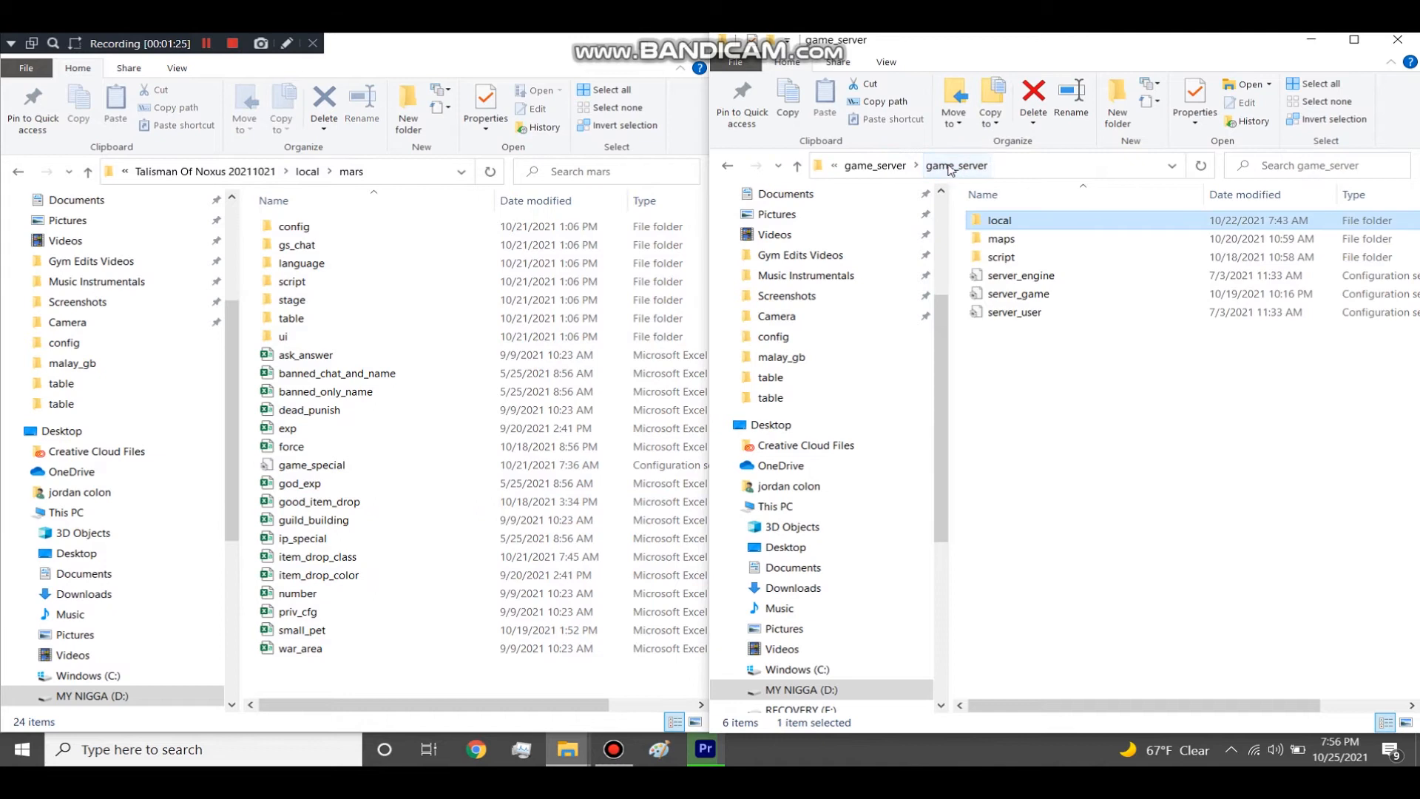
{"action": "left_click_drag", "start_coordinate": [1044, 352], "coordinate": [1027, 211]}
{"action": "left_click", "coordinate": [1021, 378]}
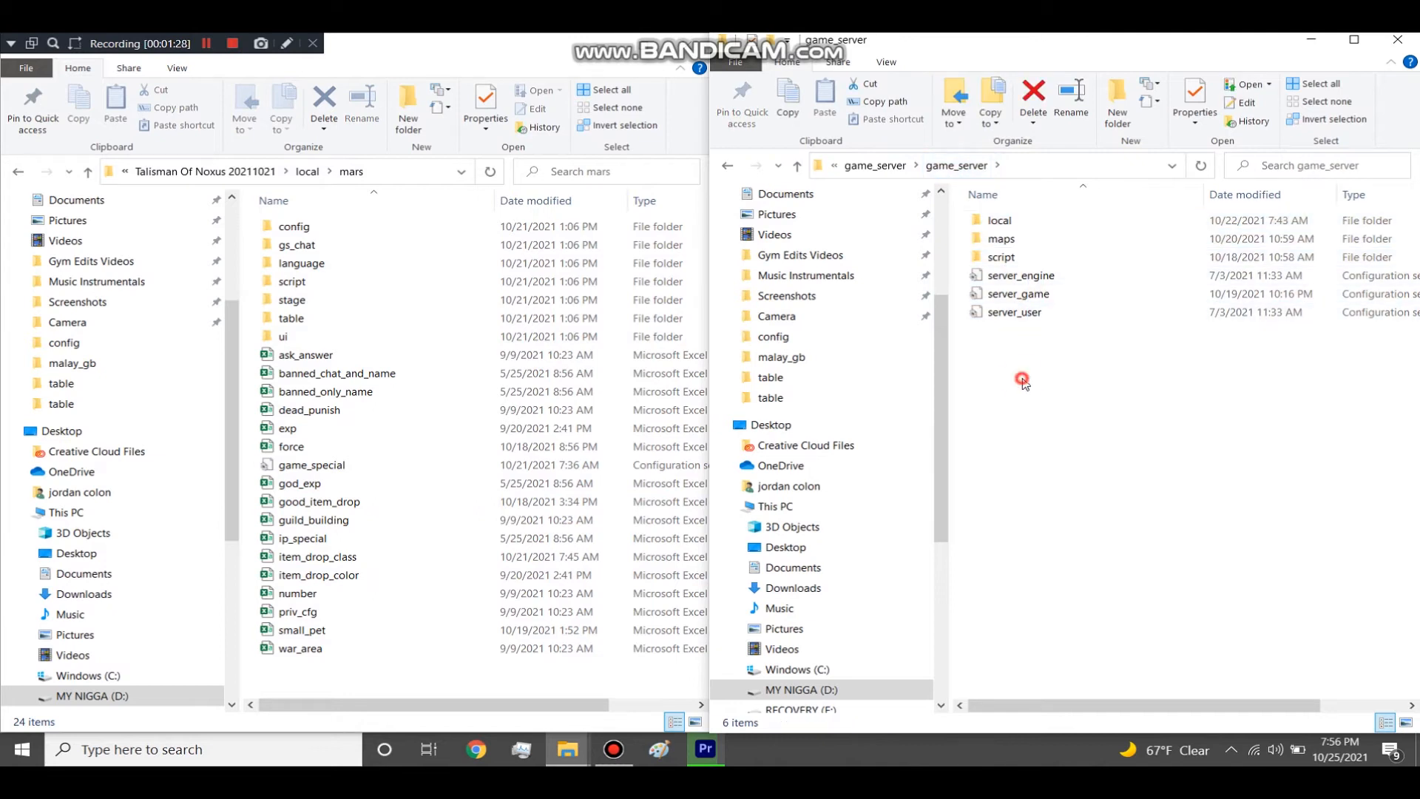
Go back to the client's Talisman Of Noxus 20211021 folder and point out the scene, music, model and model2 folders
{"action": "left_click", "coordinate": [252, 171]}
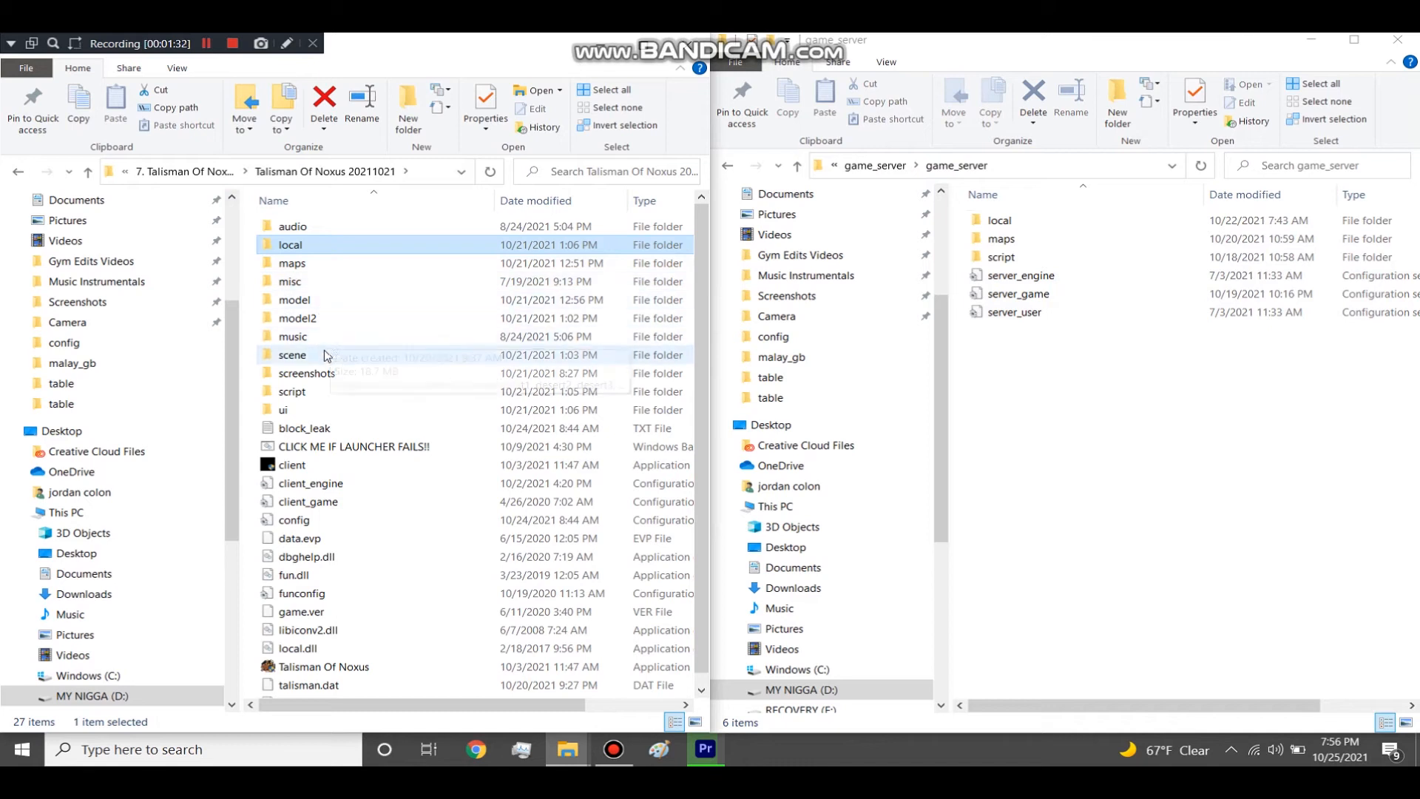
{"action": "left_click", "coordinate": [326, 357]}
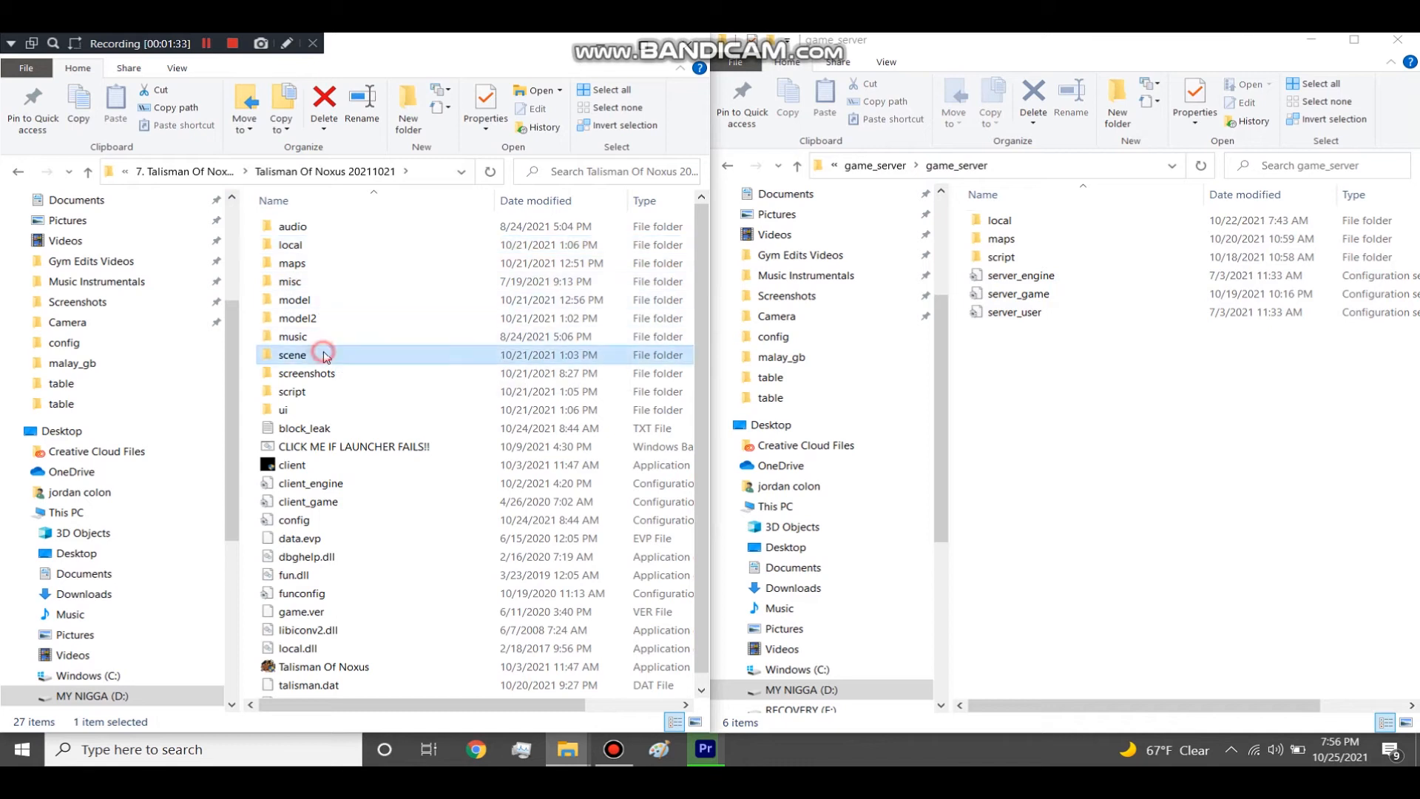
{"action": "left_click", "coordinate": [324, 337]}
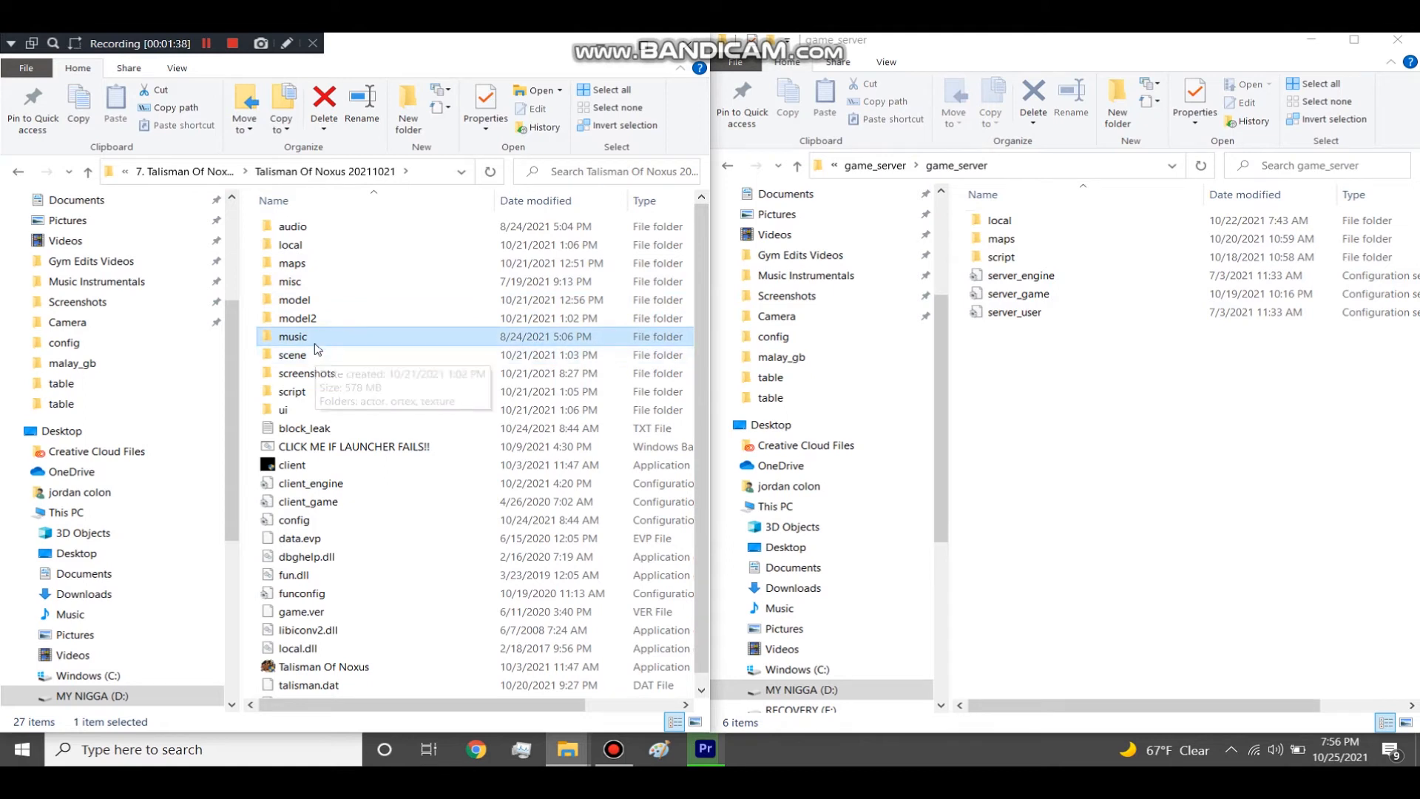
{"action": "left_click_drag", "start_coordinate": [260, 303], "coordinate": [275, 331]}
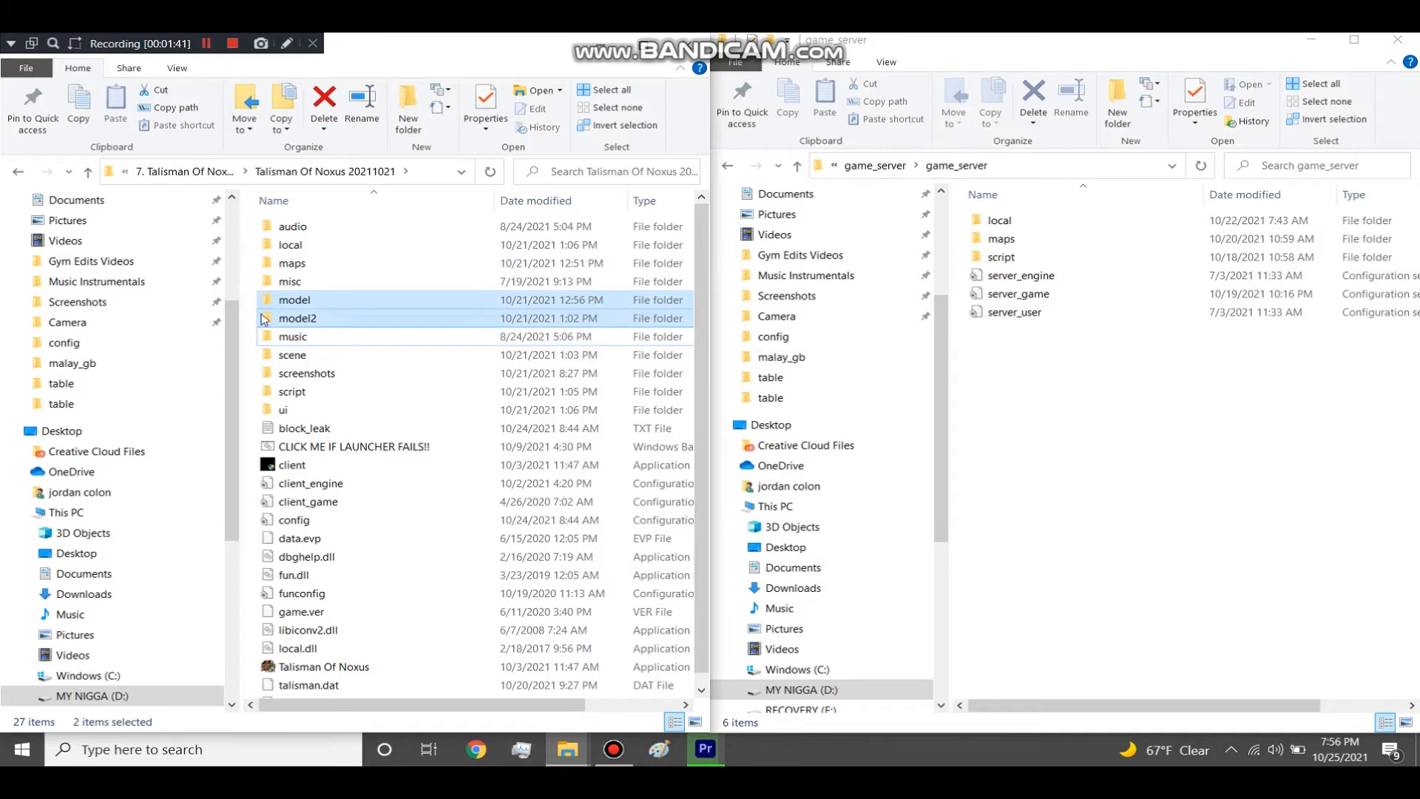
{"action": "left_click", "coordinate": [248, 304]}
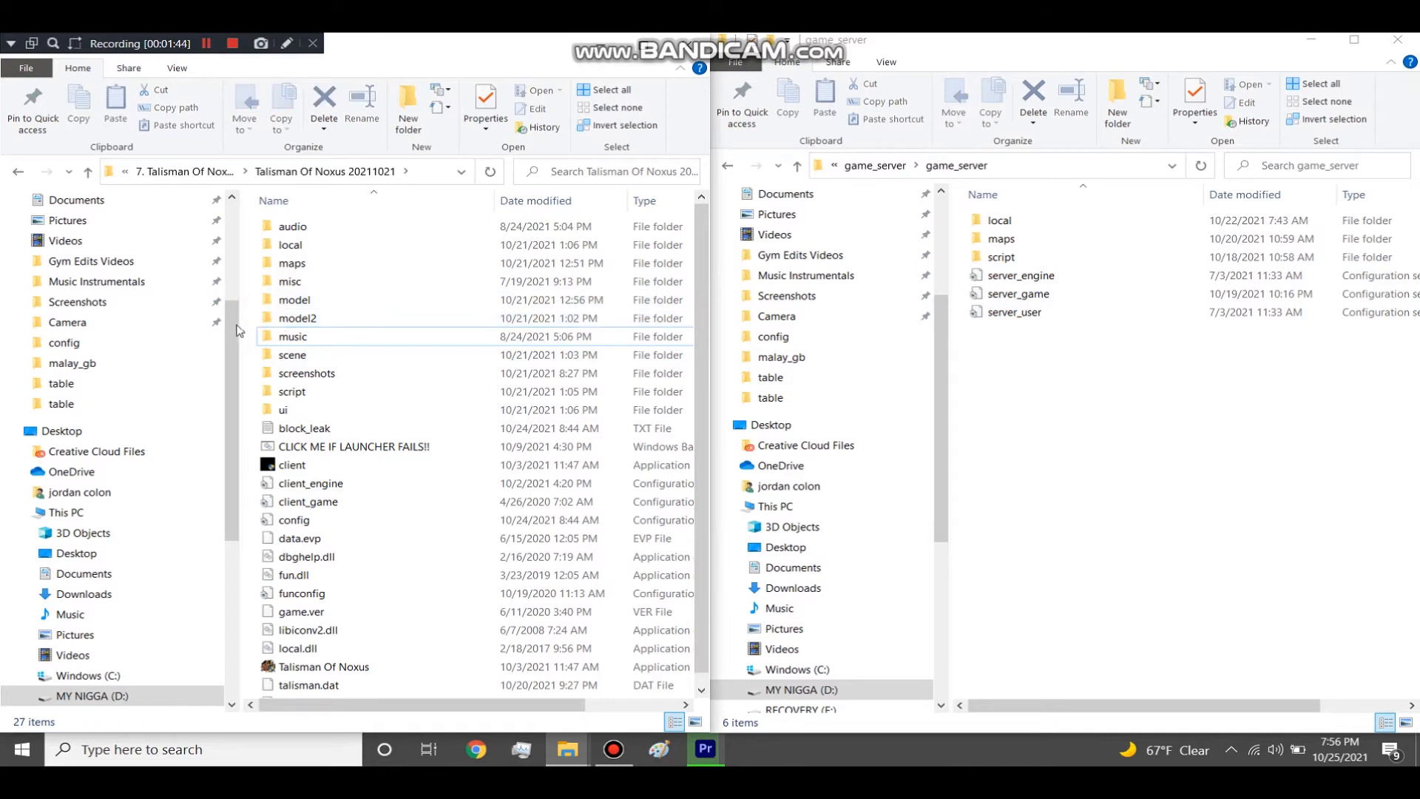
{"action": "left_click_drag", "start_coordinate": [253, 294], "coordinate": [269, 321]}
{"action": "left_click", "coordinate": [250, 298]}
{"action": "left_click", "coordinate": [252, 299]}
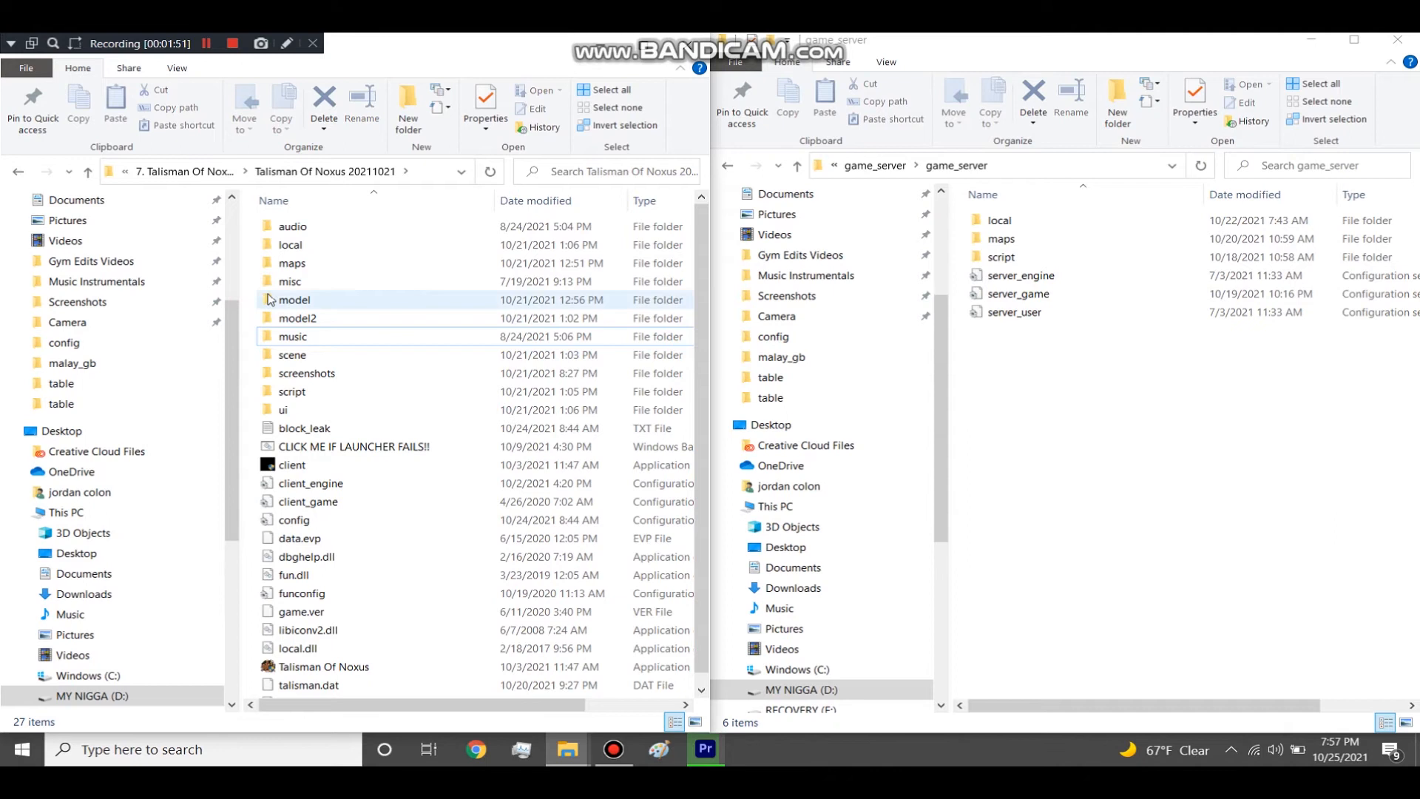
Open local > mars on the client side and local > malay_gb on the server side to compare them
{"action": "double_click", "coordinate": [1097, 228]}
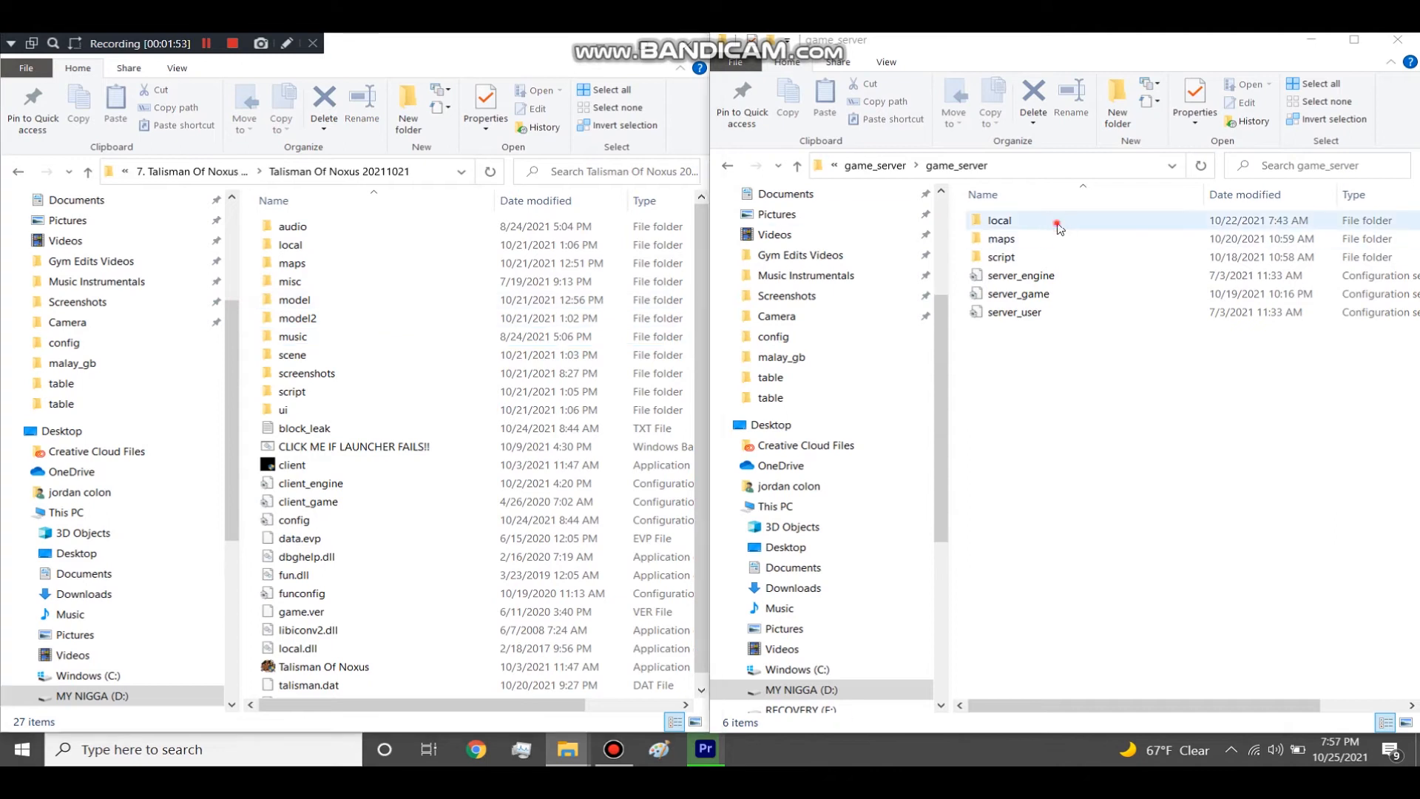
{"action": "double_click", "coordinate": [362, 245]}
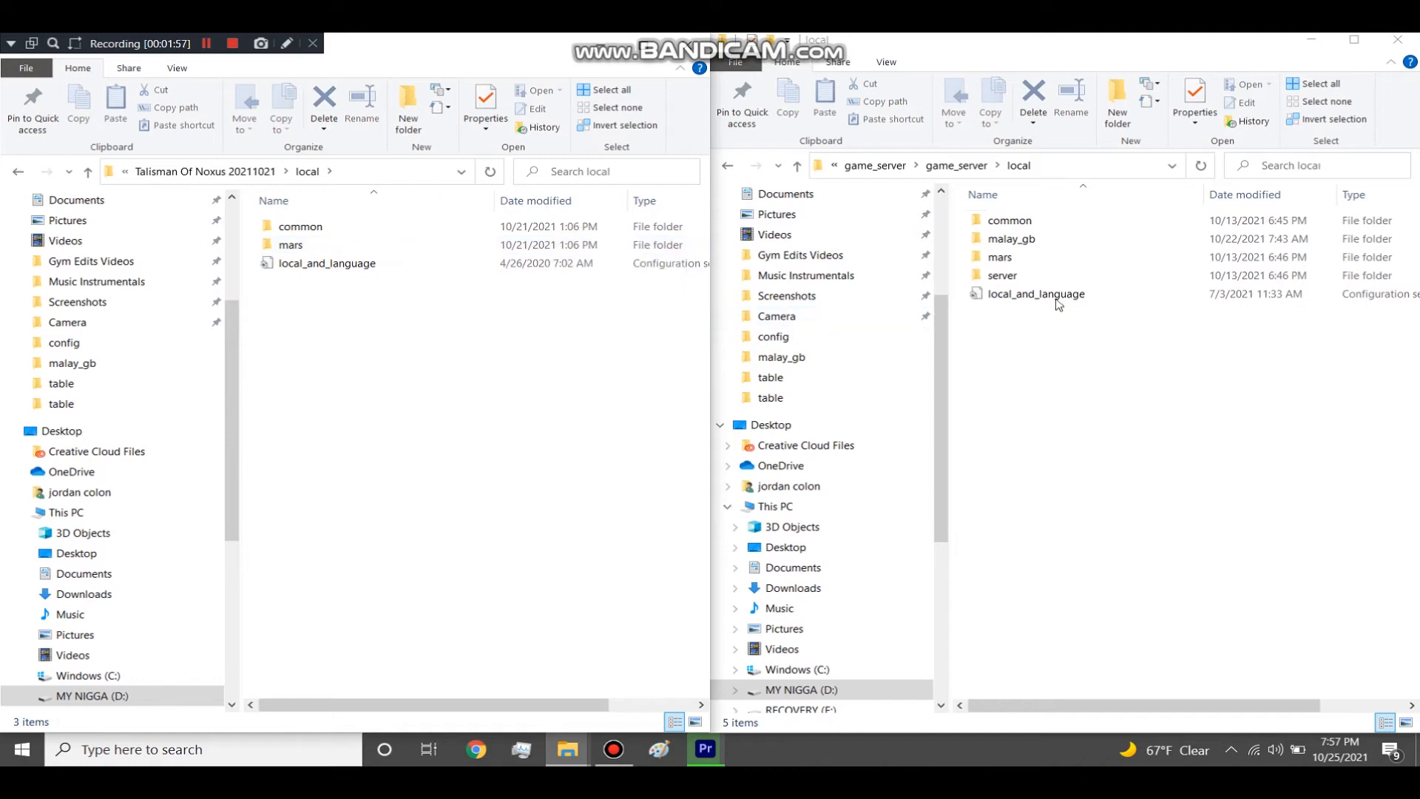
{"action": "left_click_drag", "start_coordinate": [968, 244], "coordinate": [1053, 424]}
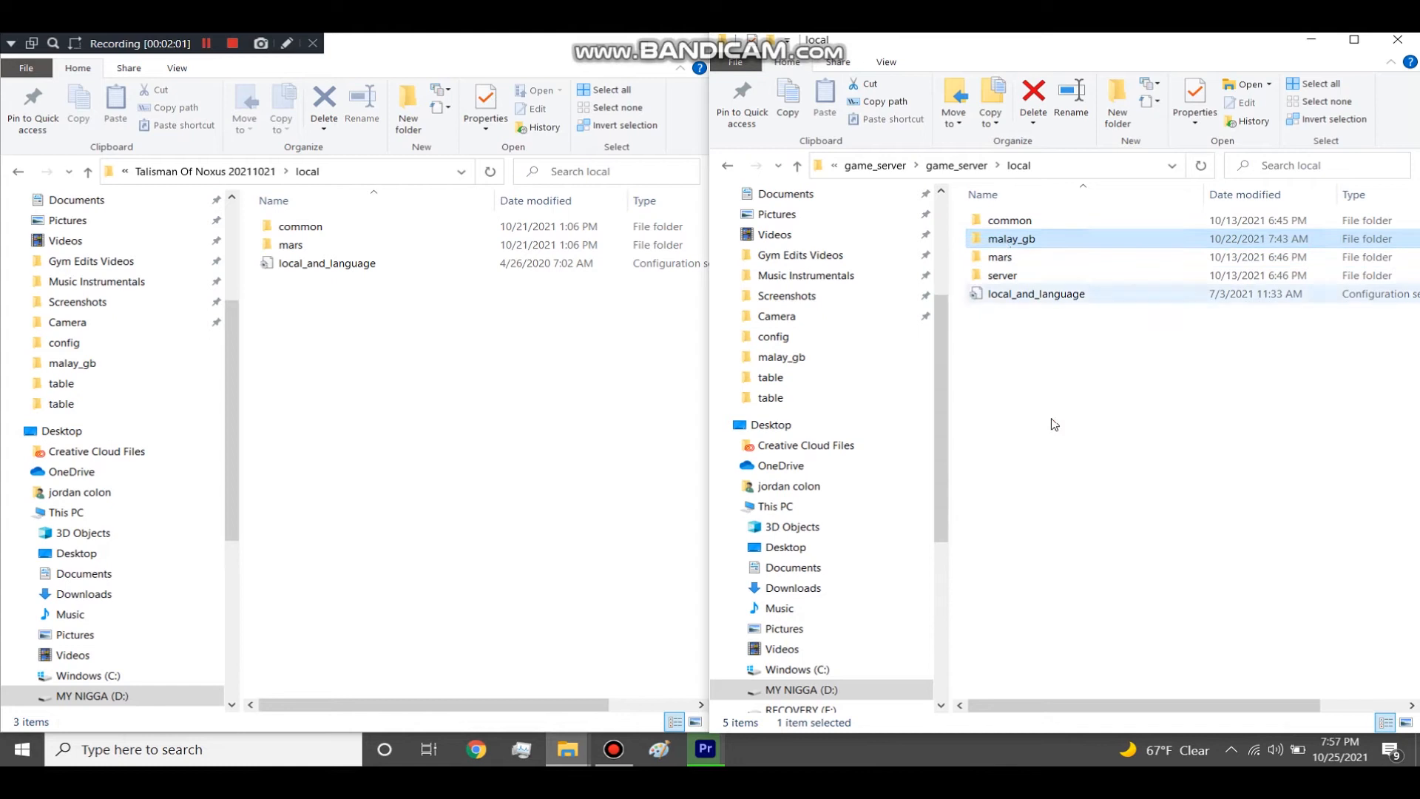
{"action": "left_click", "coordinate": [1054, 425]}
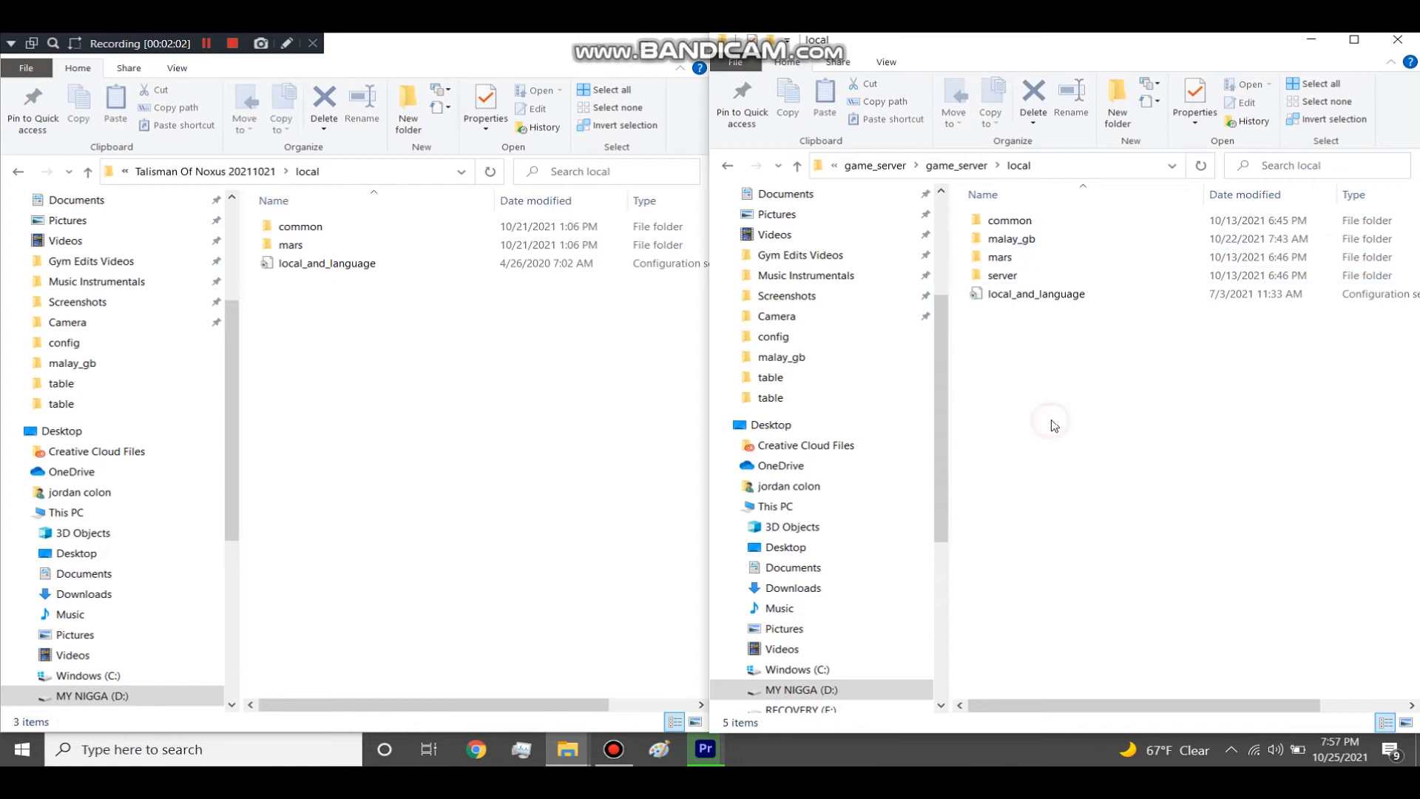
{"action": "double_click", "coordinate": [316, 247]}
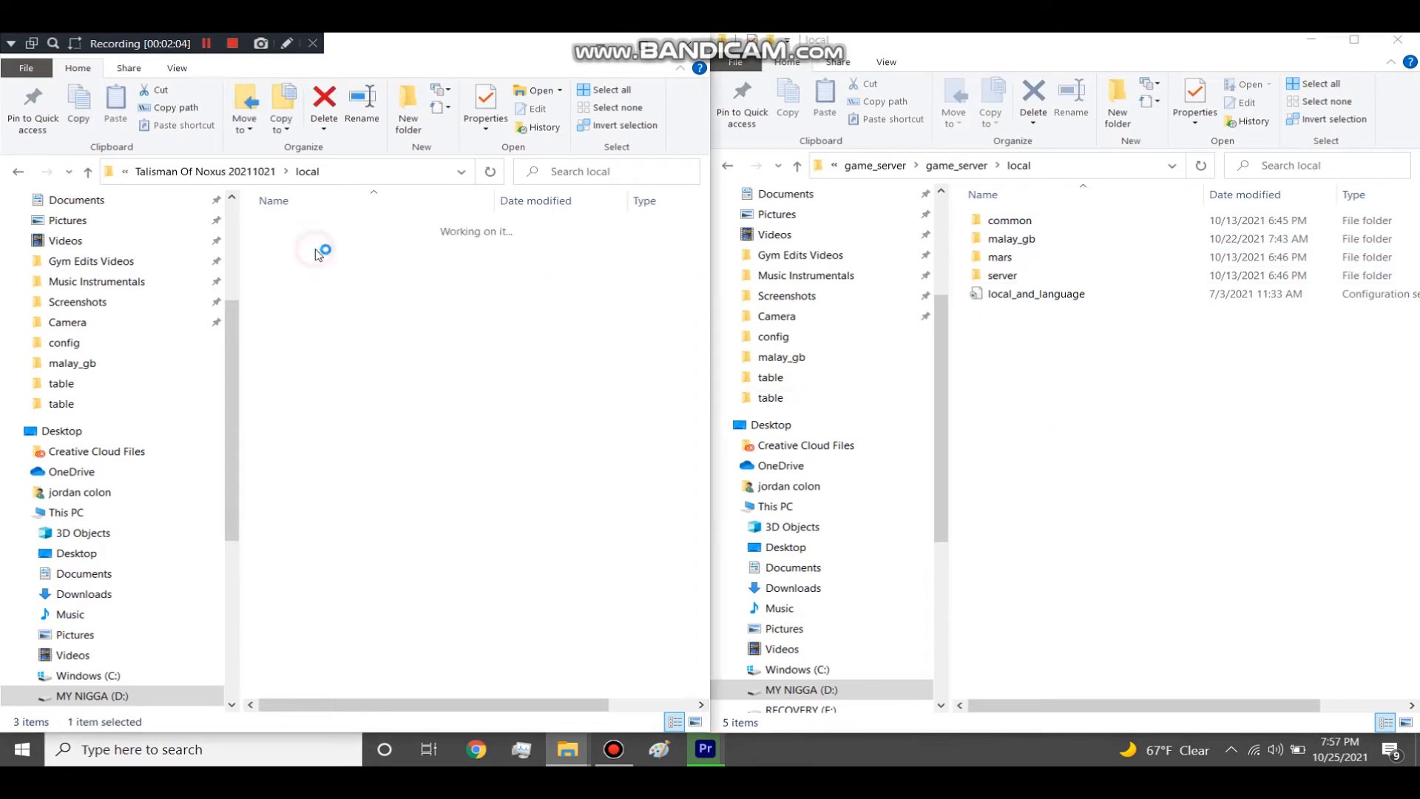
{"action": "double_click", "coordinate": [1011, 236]}
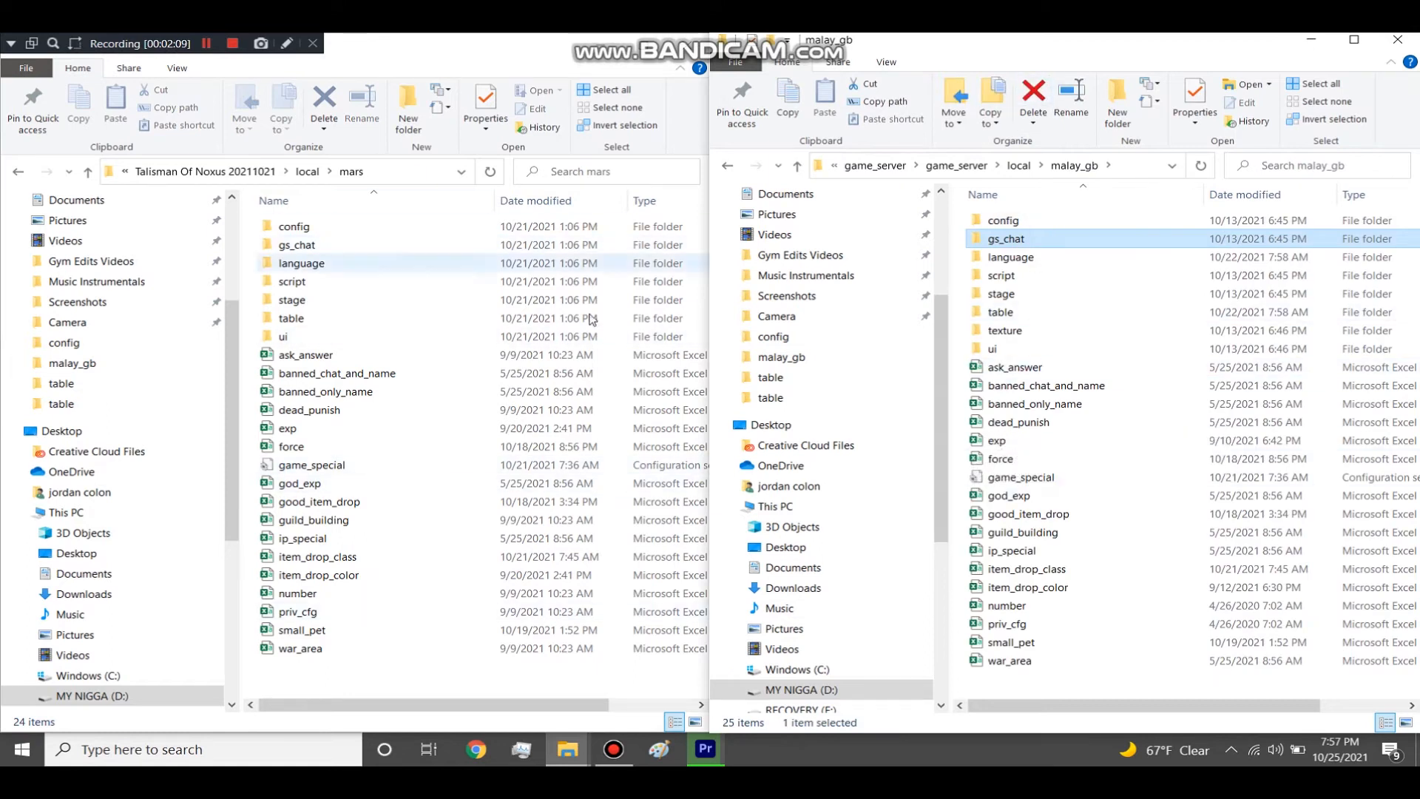
Open the server's local > mars folder and compare its loose files with those in the client's mars folder
{"action": "left_click", "coordinate": [1019, 165]}
{"action": "double_click", "coordinate": [1009, 261]}
{"action": "left_click_drag", "start_coordinate": [1007, 542], "coordinate": [1025, 316]}
{"action": "left_click_drag", "start_coordinate": [300, 668], "coordinate": [398, 362]}
{"action": "left_click", "coordinate": [1063, 513]}
{"action": "left_click_drag", "start_coordinate": [1069, 470], "coordinate": [1024, 305]}
{"action": "left_click", "coordinate": [1062, 474]}
{"action": "left_click_drag", "start_coordinate": [460, 681], "coordinate": [473, 351]}
{"action": "left_click_drag", "start_coordinate": [1040, 455], "coordinate": [1028, 304]}
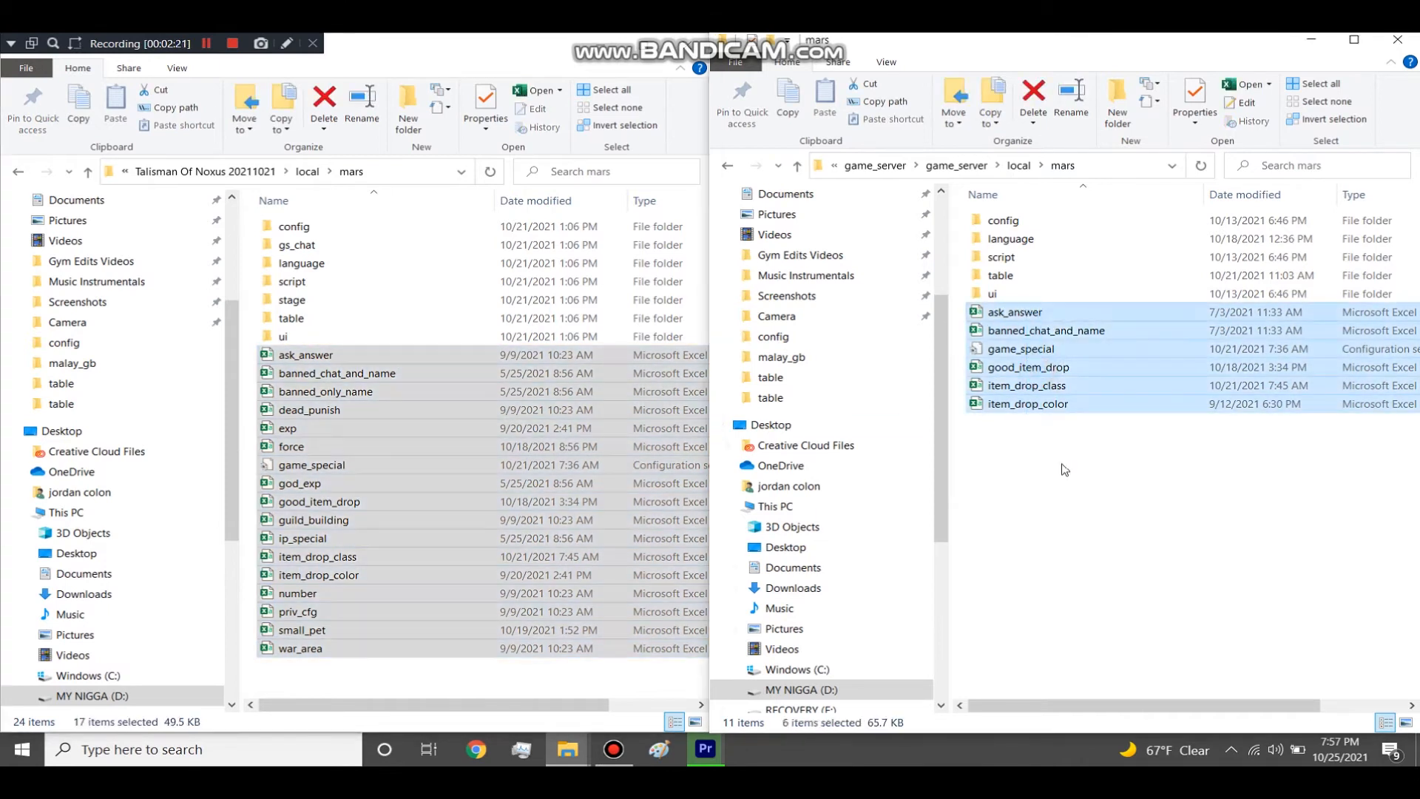
{"action": "left_click", "coordinate": [1065, 500]}
{"action": "left_click", "coordinate": [625, 684]}
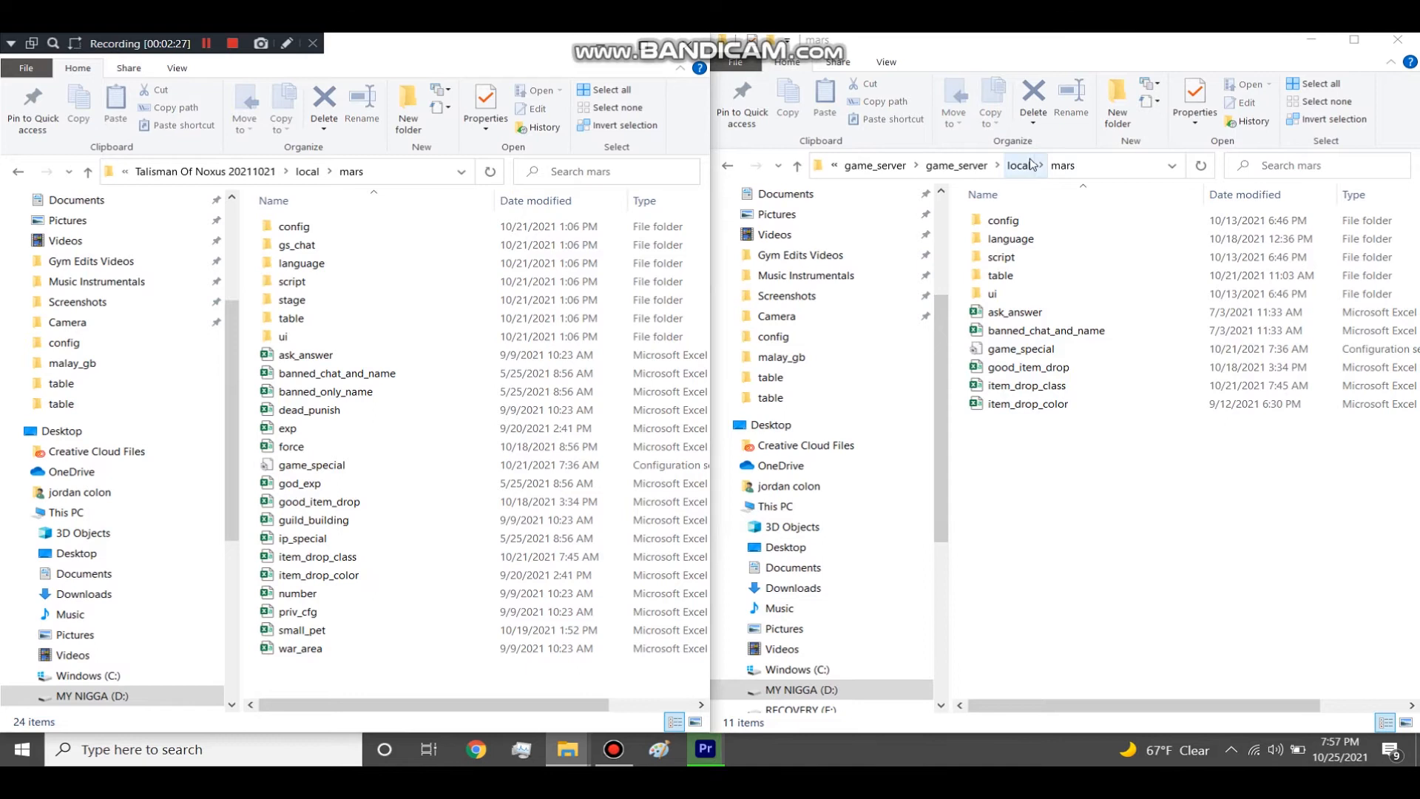
Switch the server side back to the malay_gb folder under local, beside the client's mars folder
{"action": "left_click", "coordinate": [1025, 165]}
{"action": "double_click", "coordinate": [1012, 241]}
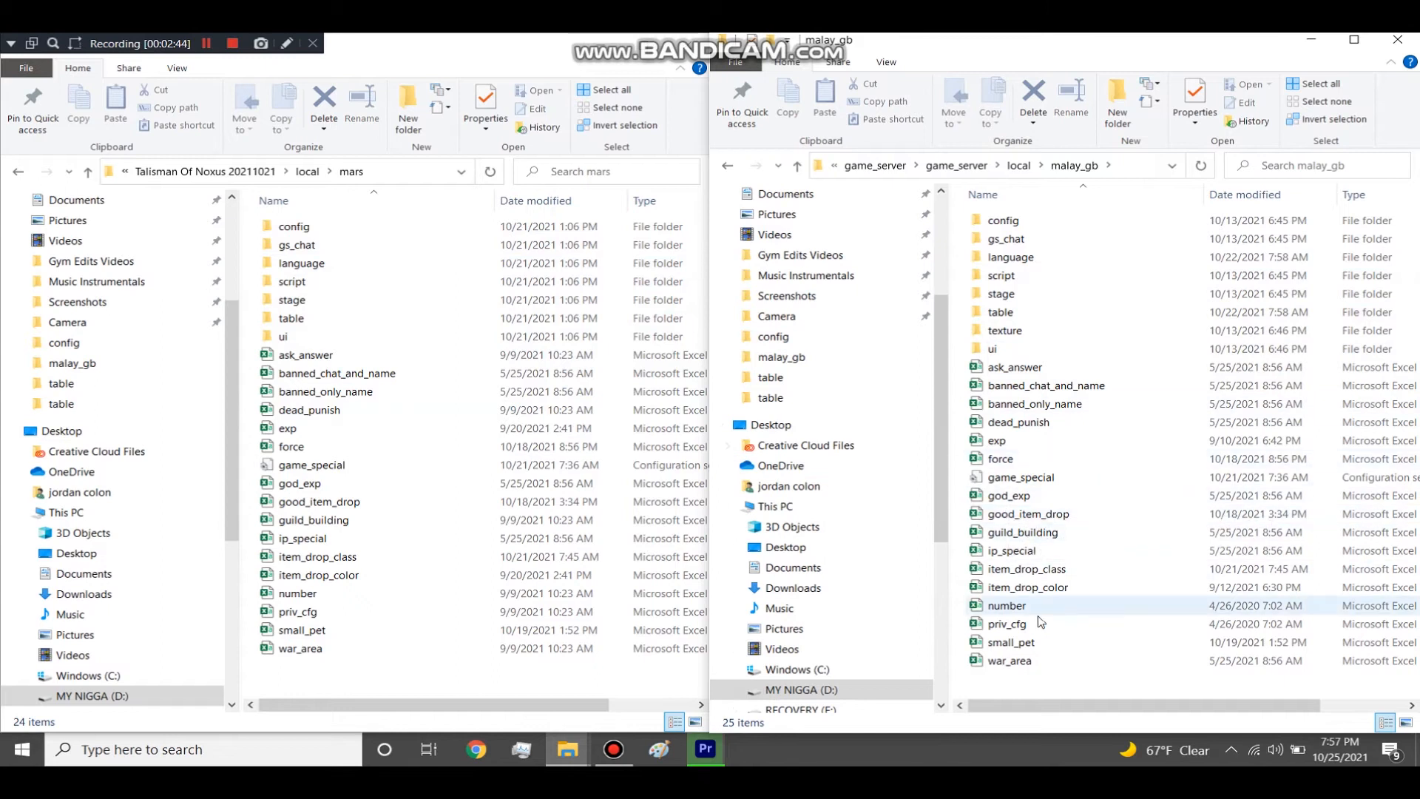
Open the server's game_special file in malay_gb, check its LimitLevel setting and close the file
{"action": "left_click", "coordinate": [1068, 442]}
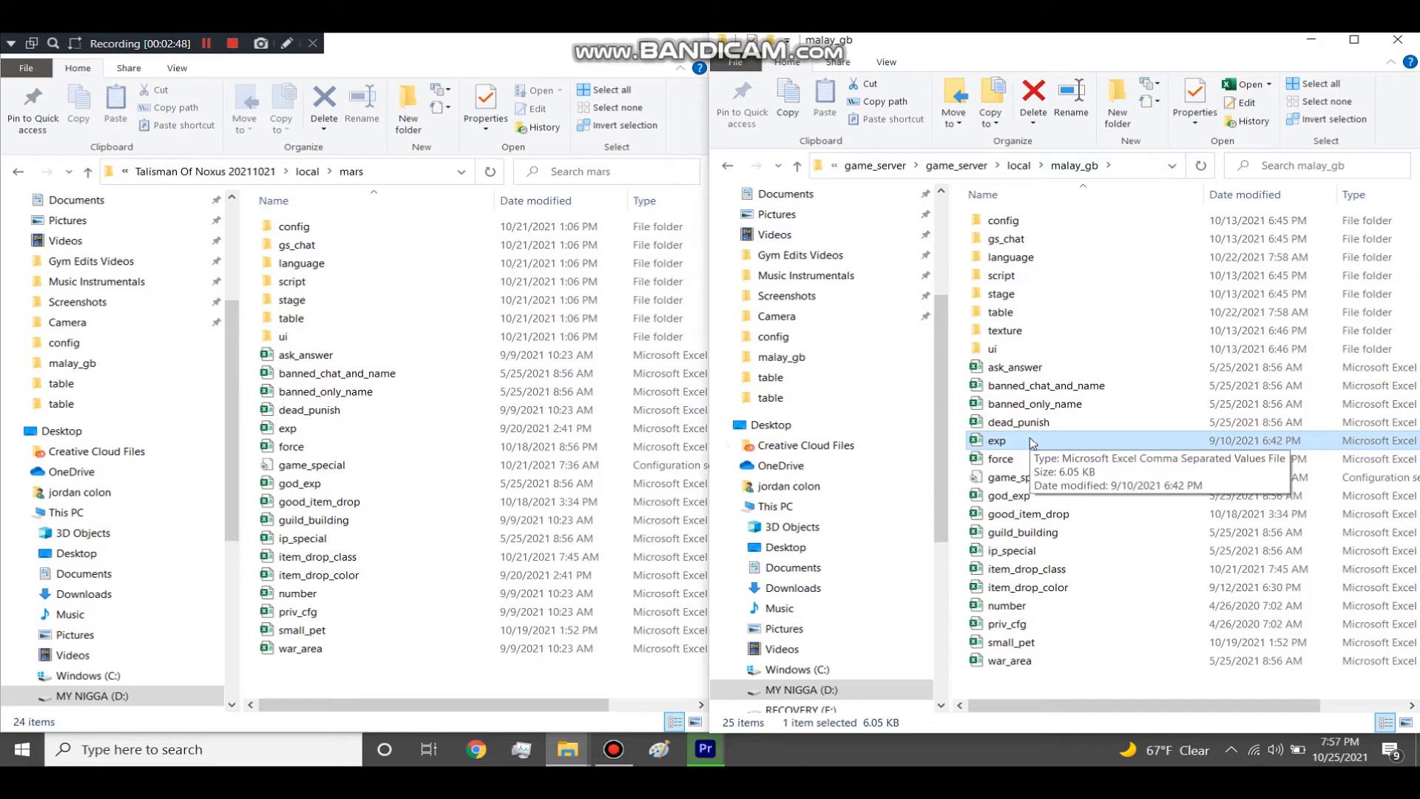
{"action": "double_click", "coordinate": [1012, 477]}
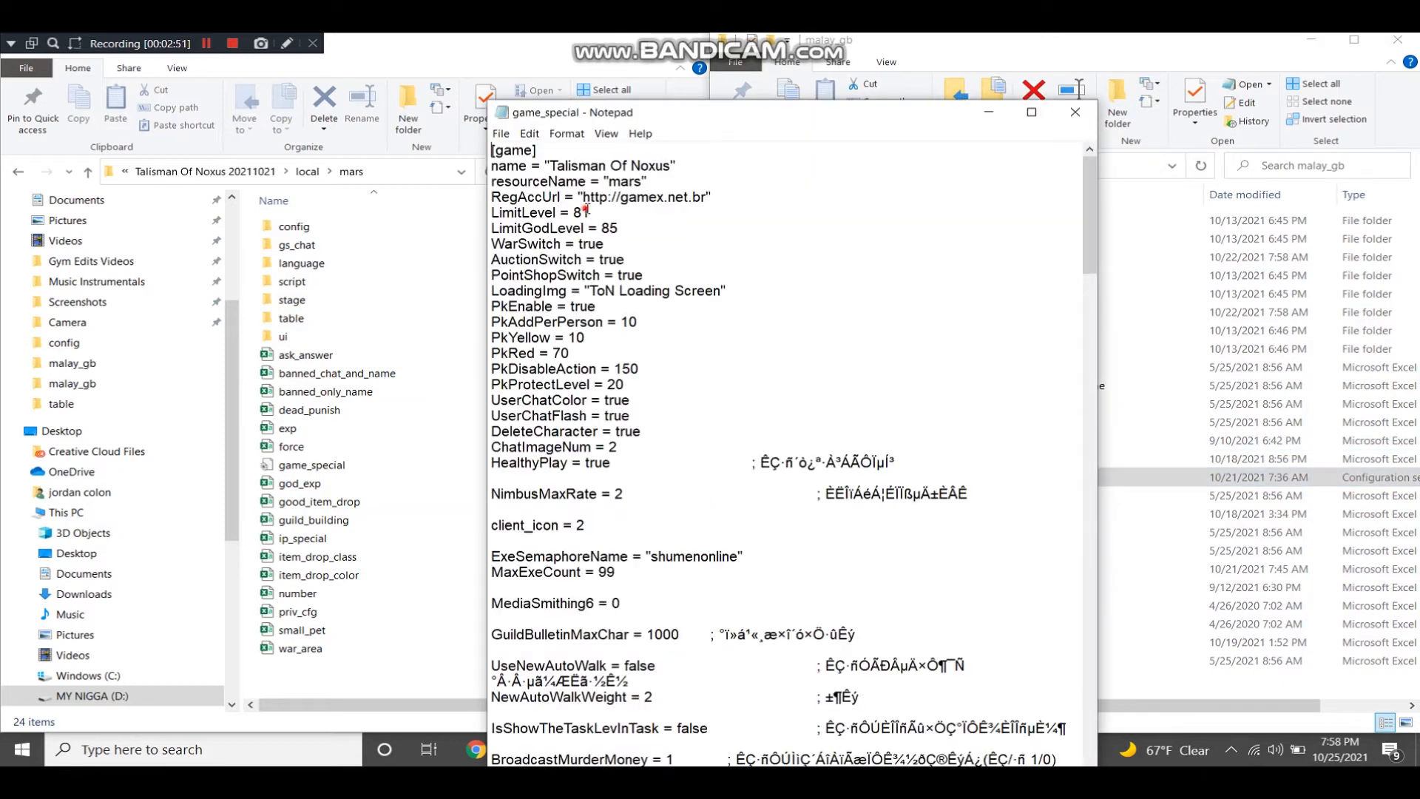
{"action": "left_click", "coordinate": [1076, 113]}
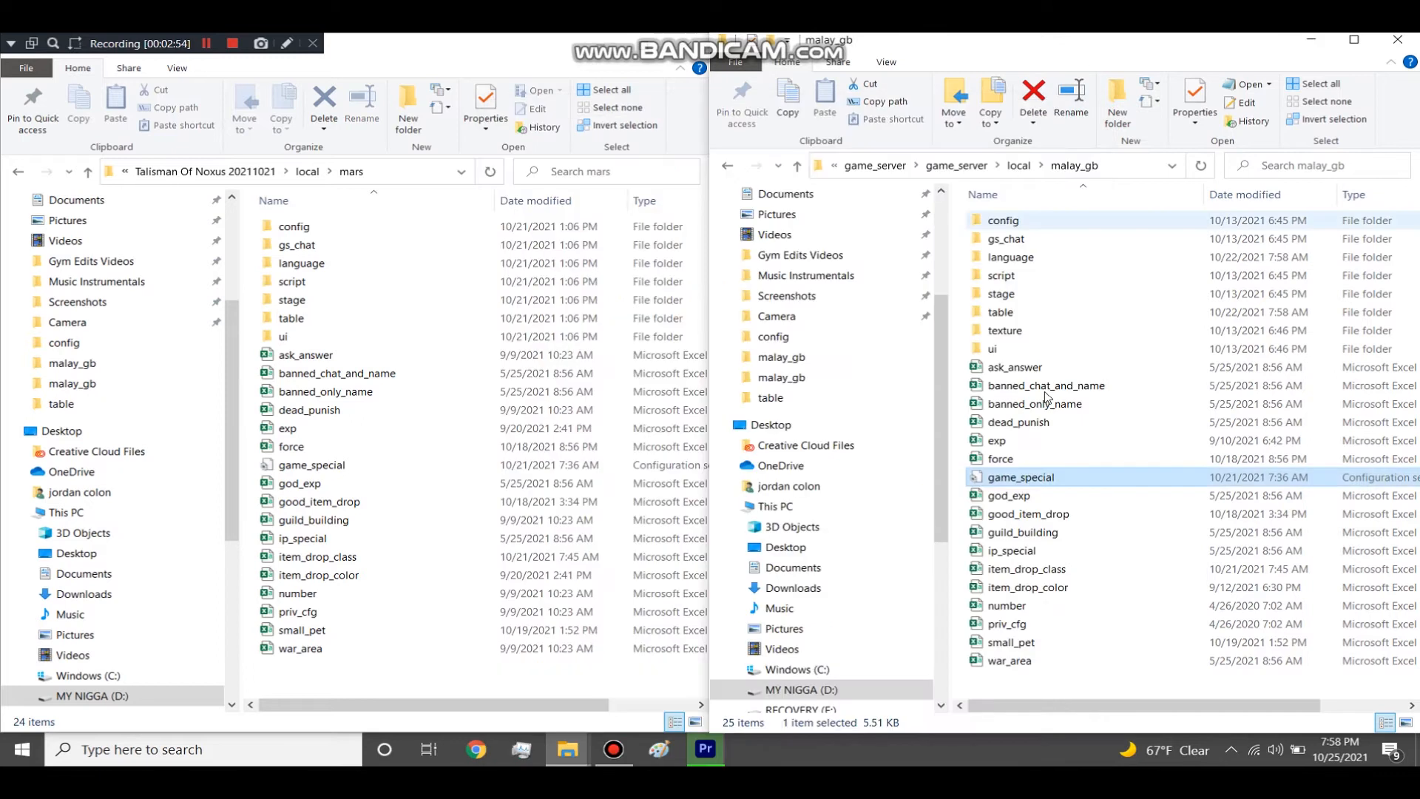
Try LimitLevel = 70 in the game_special file of the client's mars folder, and close it without saving
{"action": "left_click", "coordinate": [299, 466]}
{"action": "double_click", "coordinate": [299, 468]}
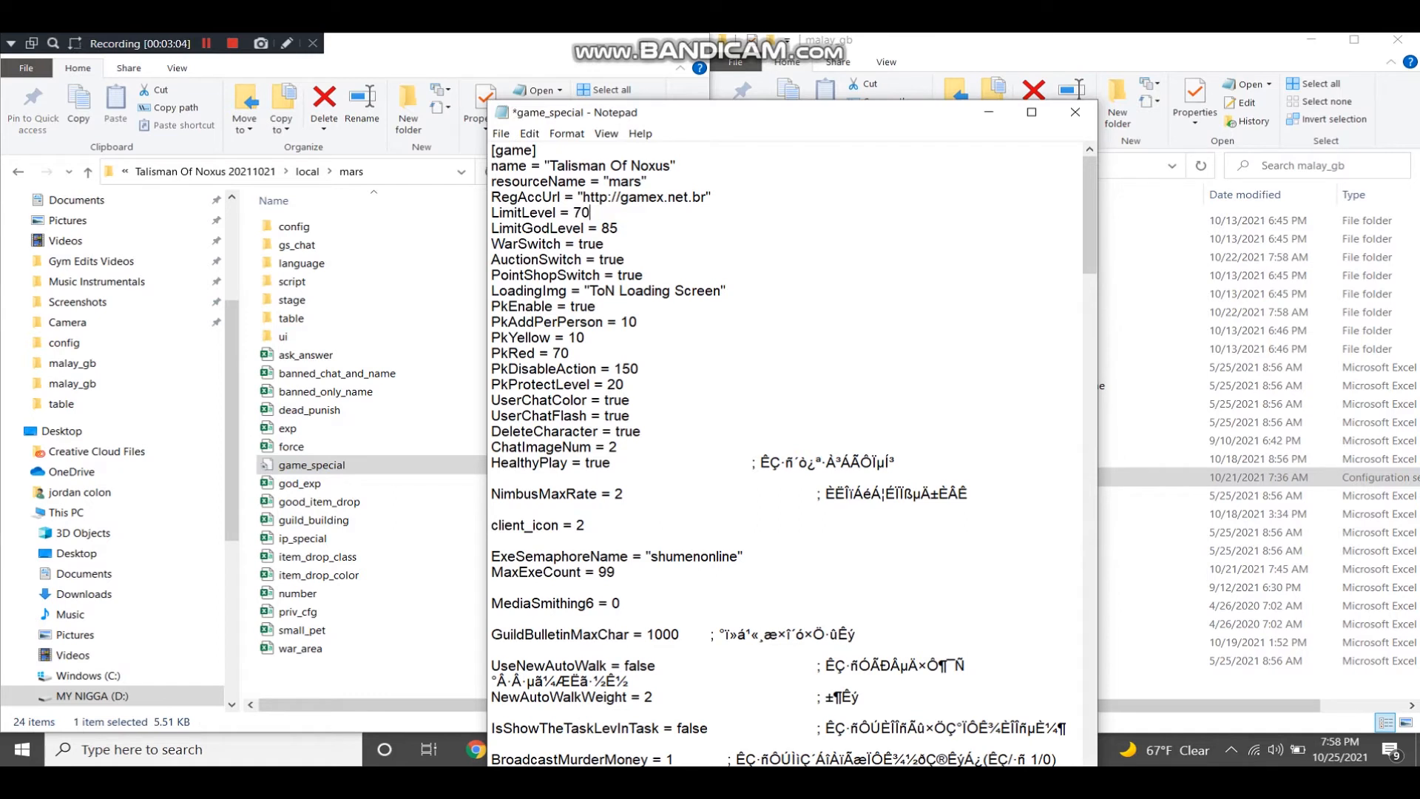
{"action": "left_click", "coordinate": [1076, 117]}
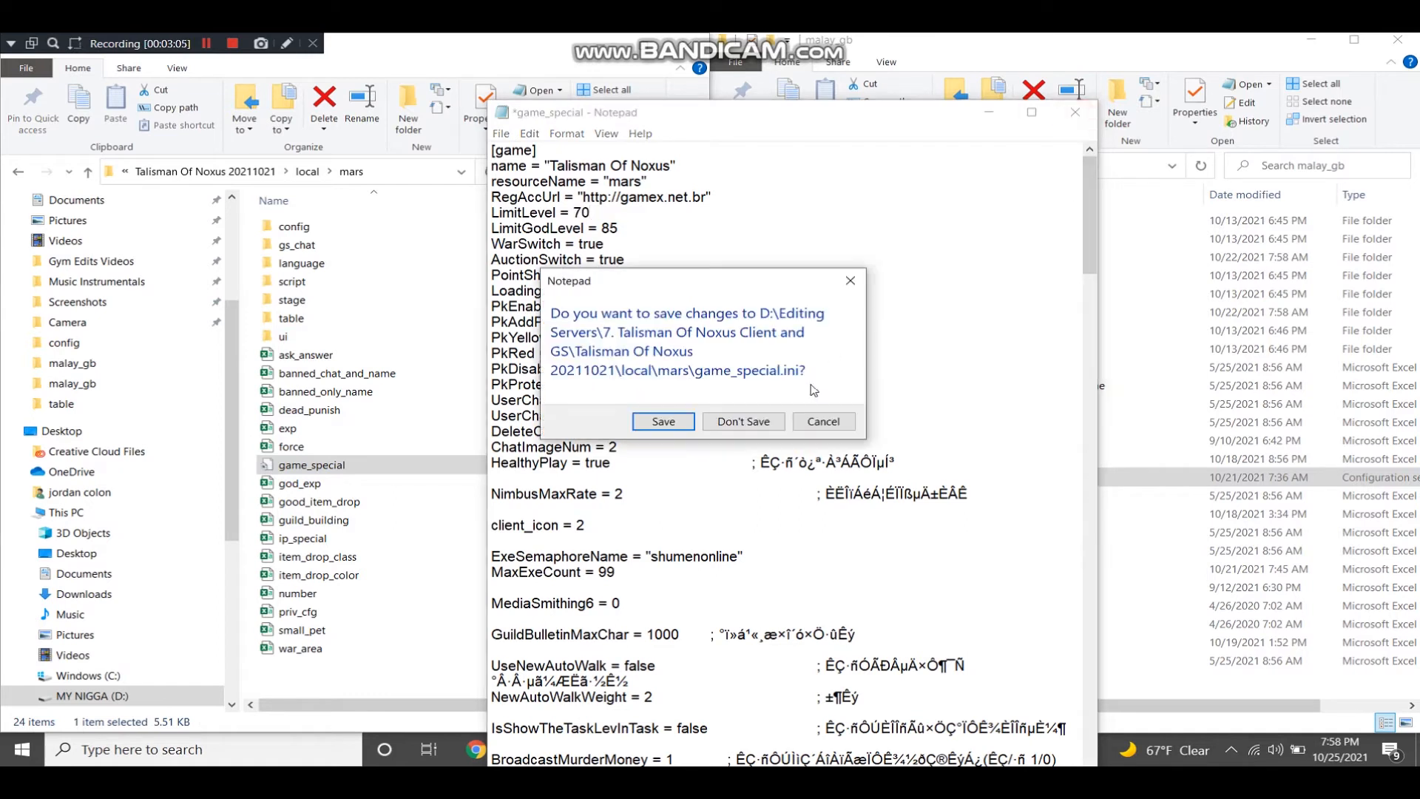
{"action": "left_click", "coordinate": [745, 422]}
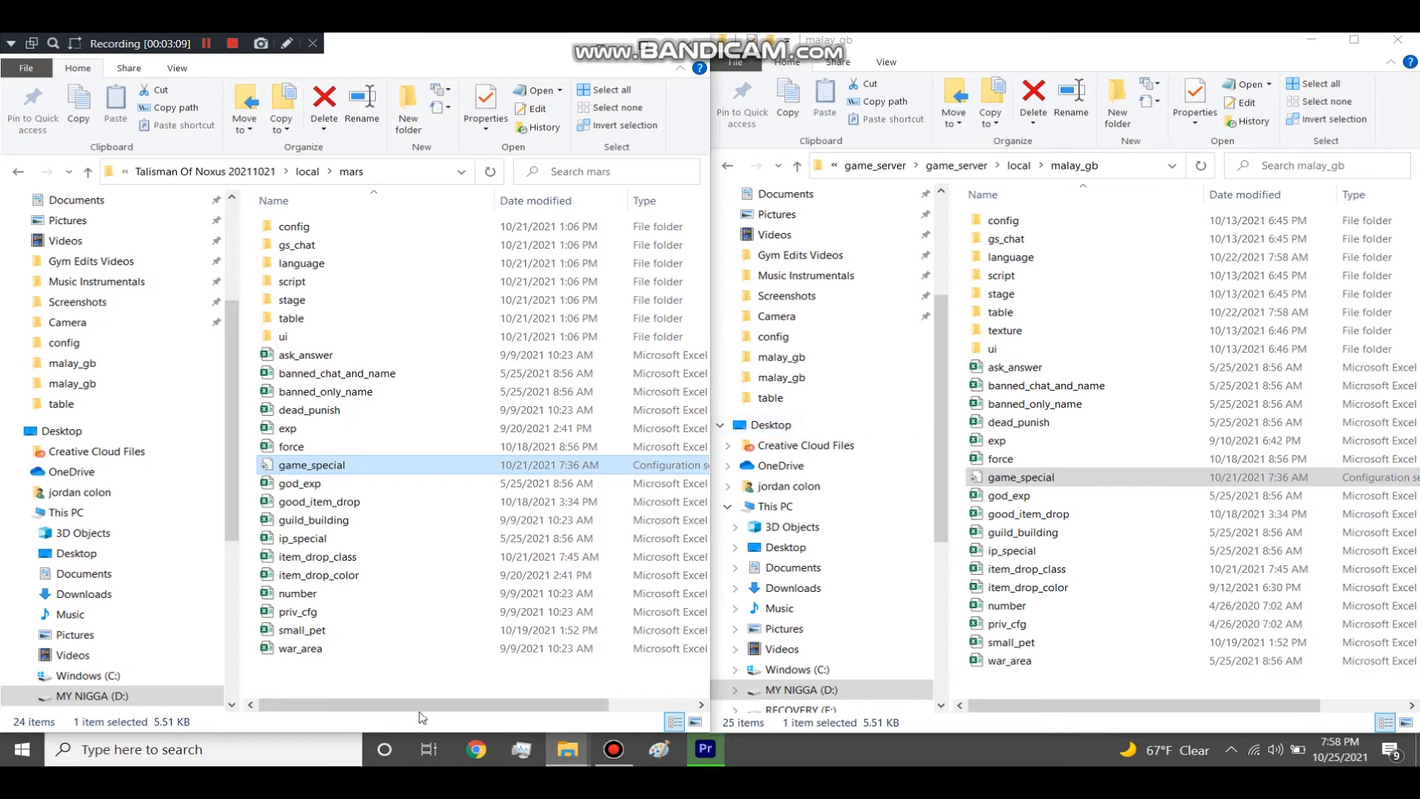
{"action": "left_click", "coordinate": [406, 676]}
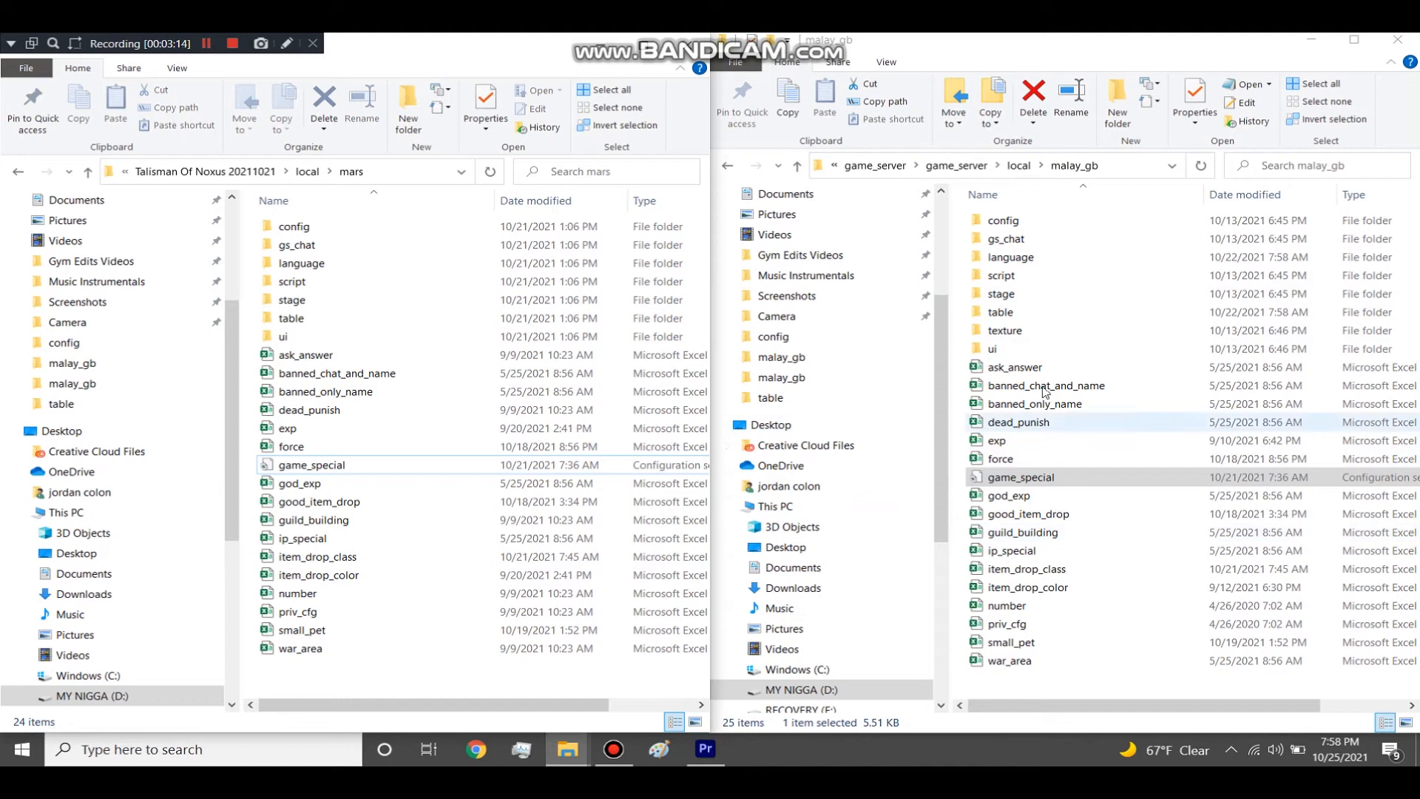
Point out game_special and the config, gs_chat, language and script folders in the server's malay_gb folder
{"action": "left_click", "coordinate": [1020, 479]}
{"action": "double_click", "coordinate": [1019, 484]}
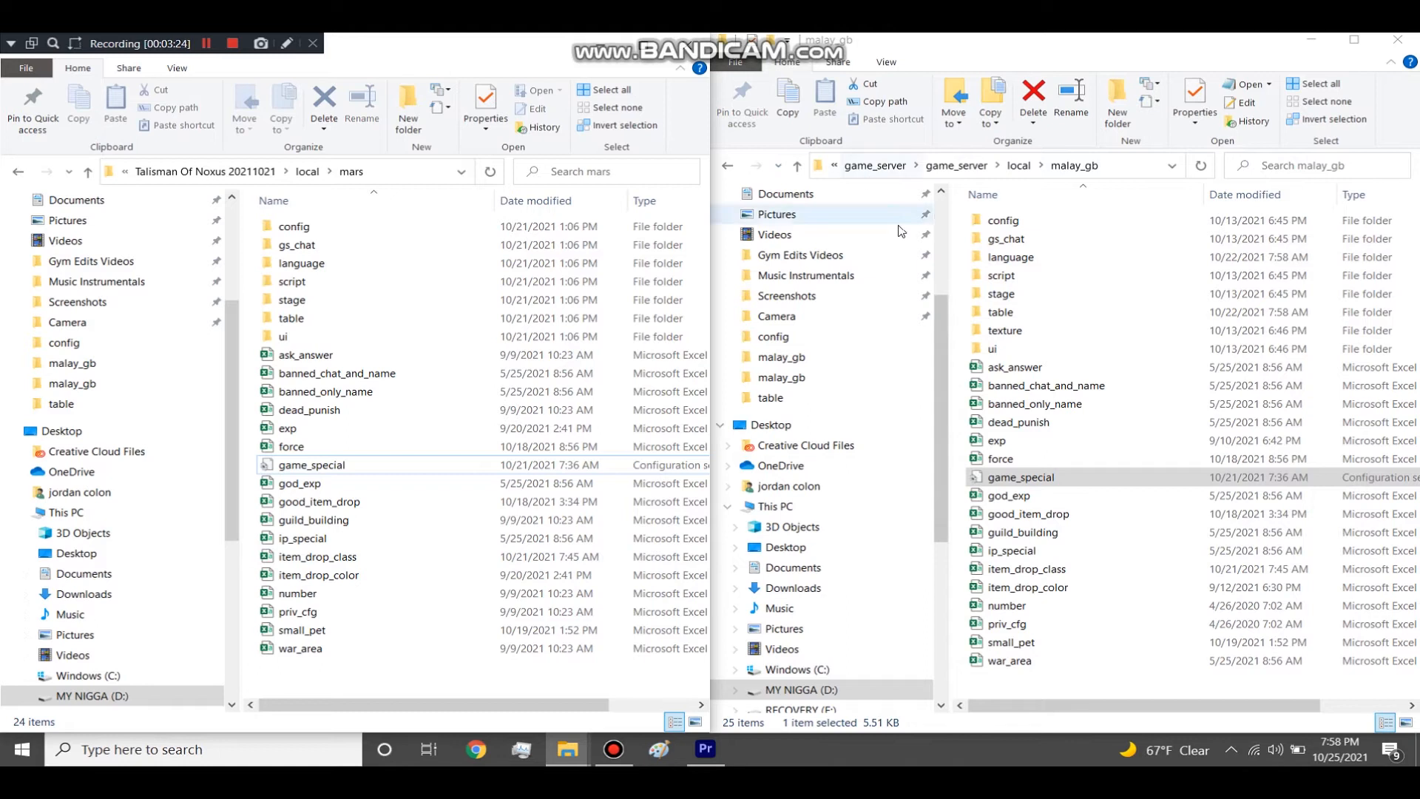
{"action": "left_click_drag", "start_coordinate": [963, 216], "coordinate": [1003, 275]}
{"action": "left_click", "coordinate": [942, 228]}
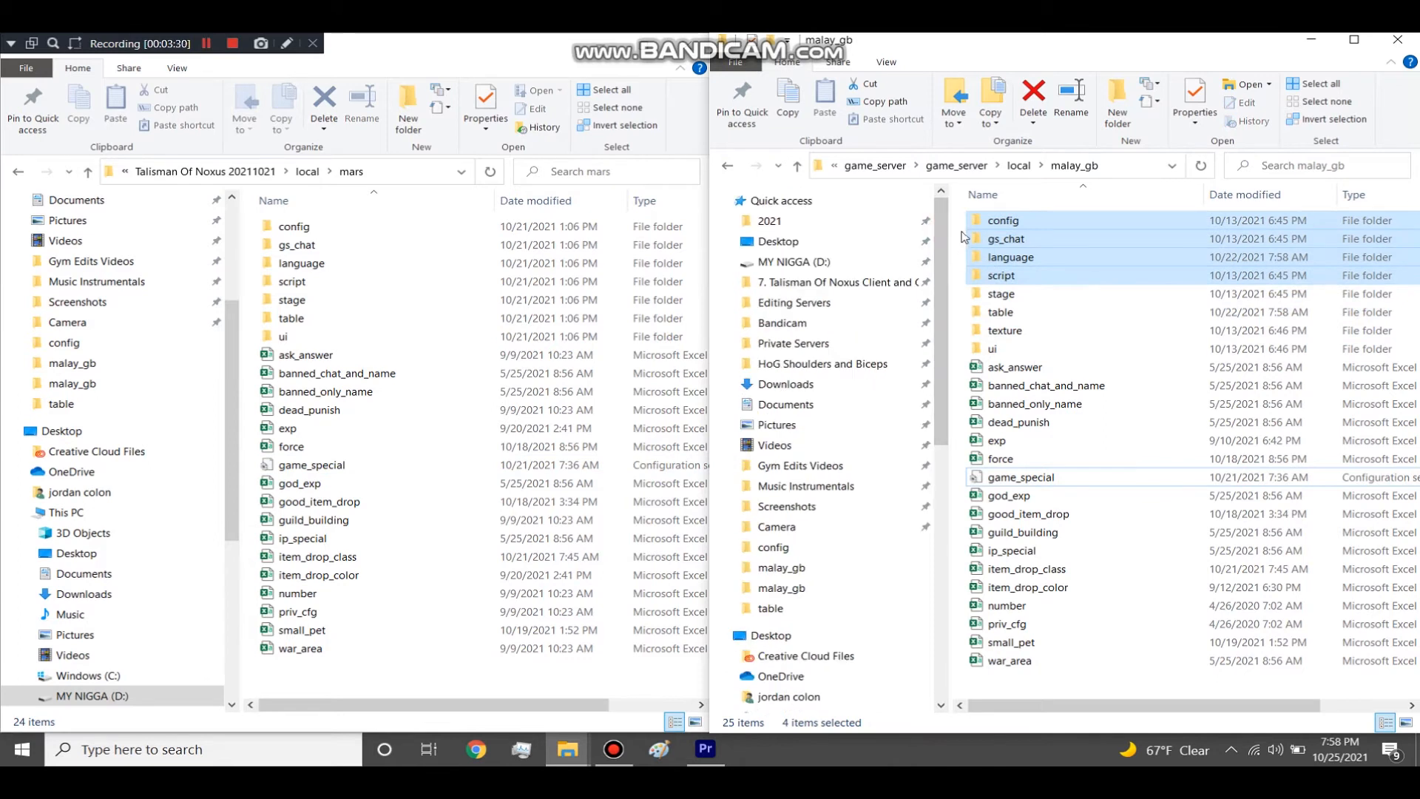
Look into the server's local > mars folder and return to local > malay_gb
{"action": "left_click", "coordinate": [1019, 166]}
{"action": "double_click", "coordinate": [1010, 256]}
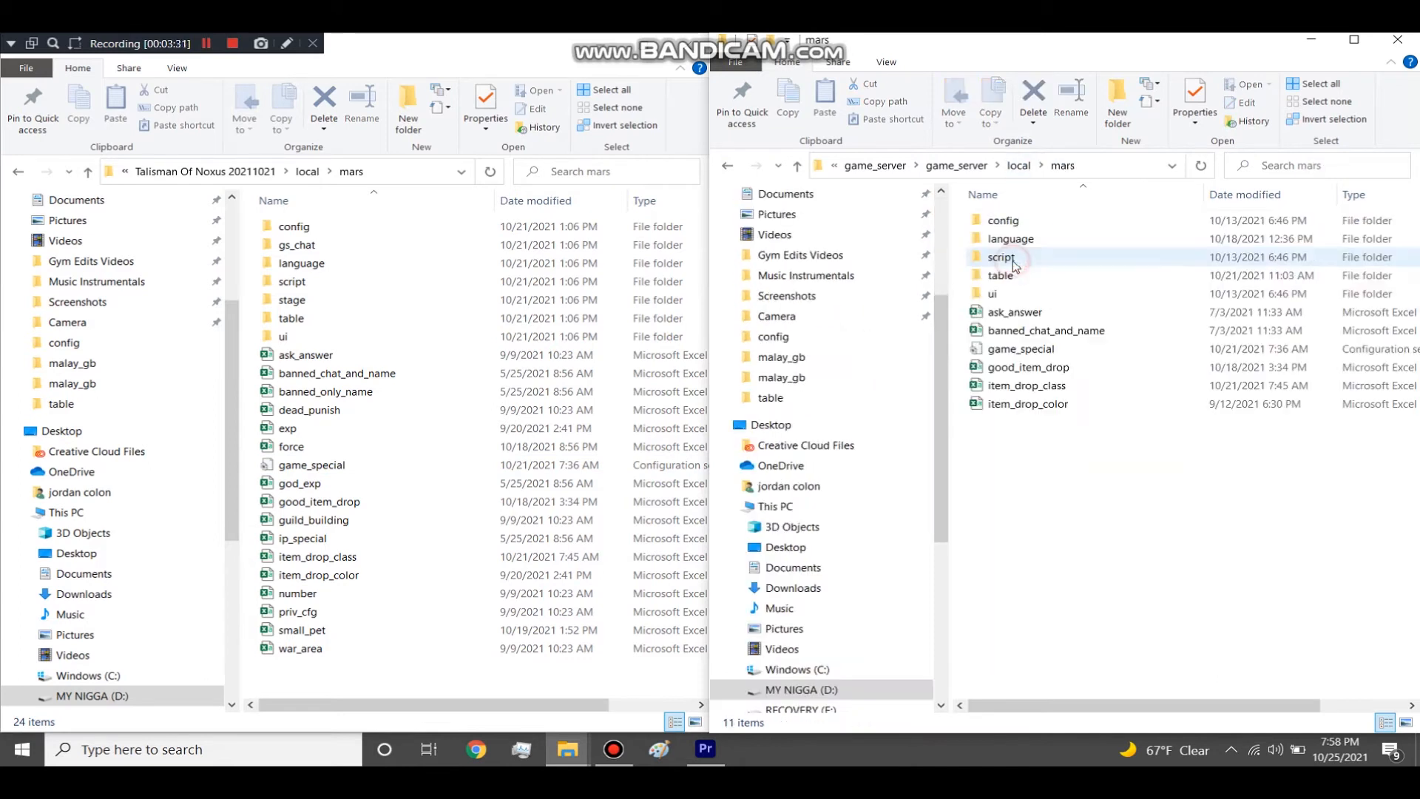
{"action": "left_click", "coordinate": [1020, 166]}
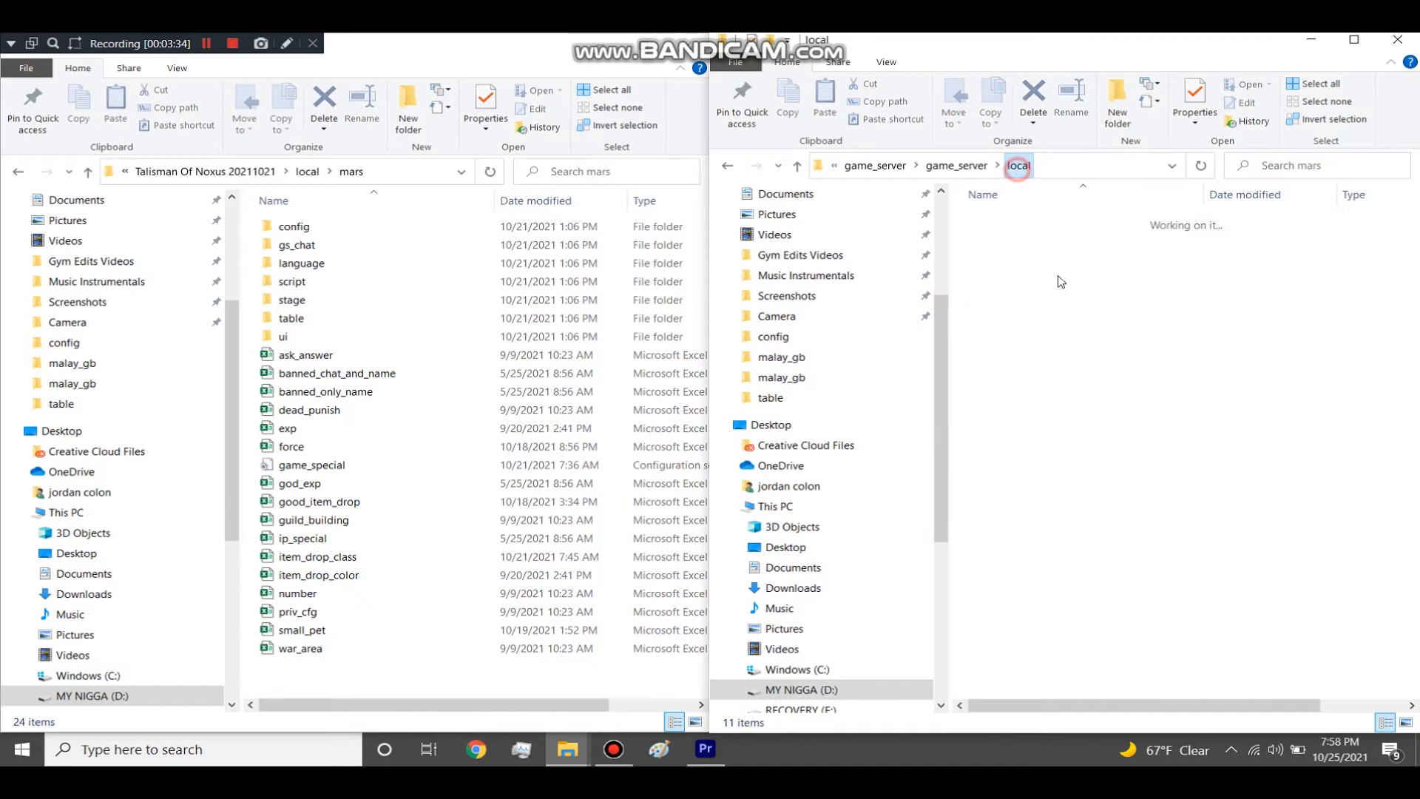
{"action": "double_click", "coordinate": [1017, 239]}
Open the server's malay_gb > config folder and point out the guild and item scripts
{"action": "left_click_drag", "start_coordinate": [976, 358], "coordinate": [949, 234]}
{"action": "double_click", "coordinate": [1003, 220]}
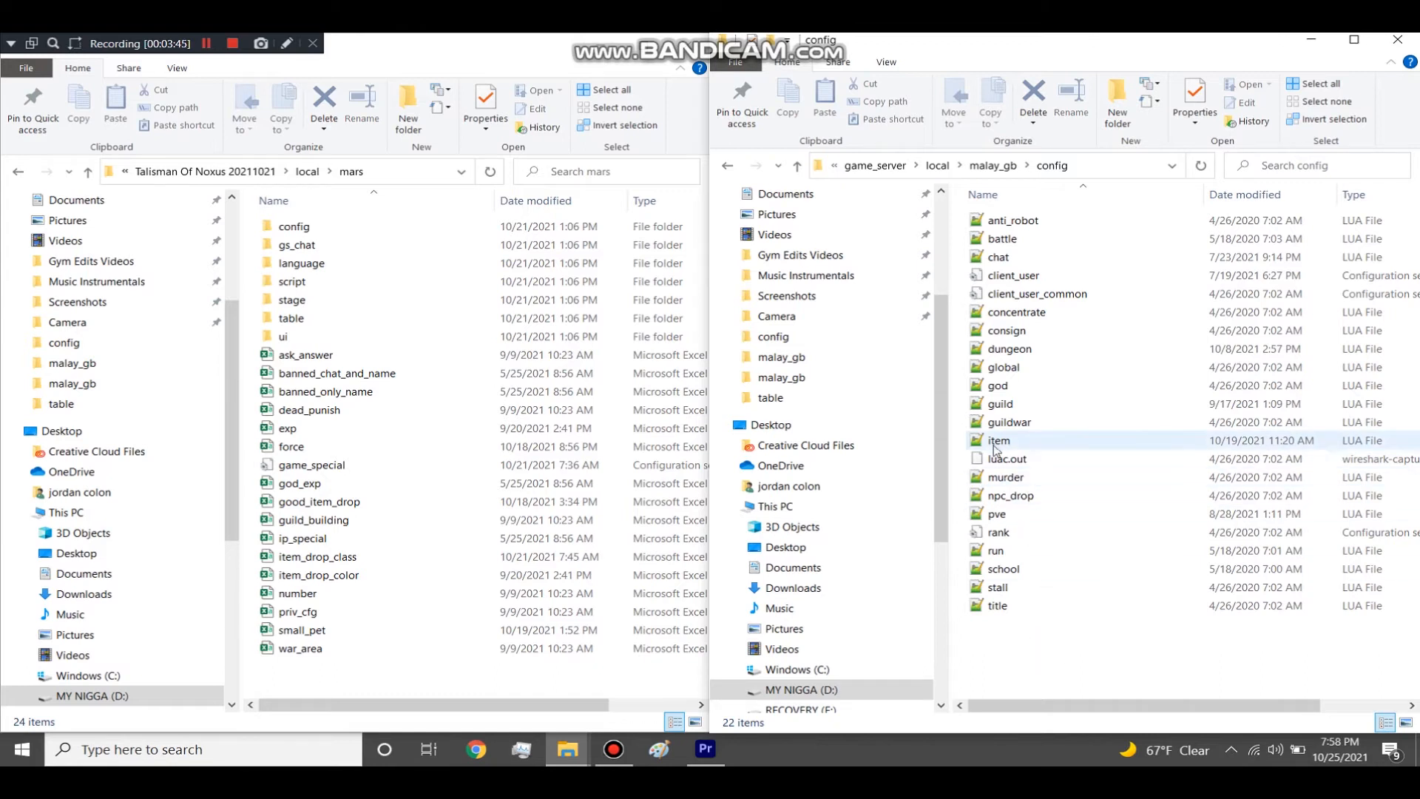
{"action": "left_click", "coordinate": [1000, 404]}
{"action": "left_click", "coordinate": [998, 440]}
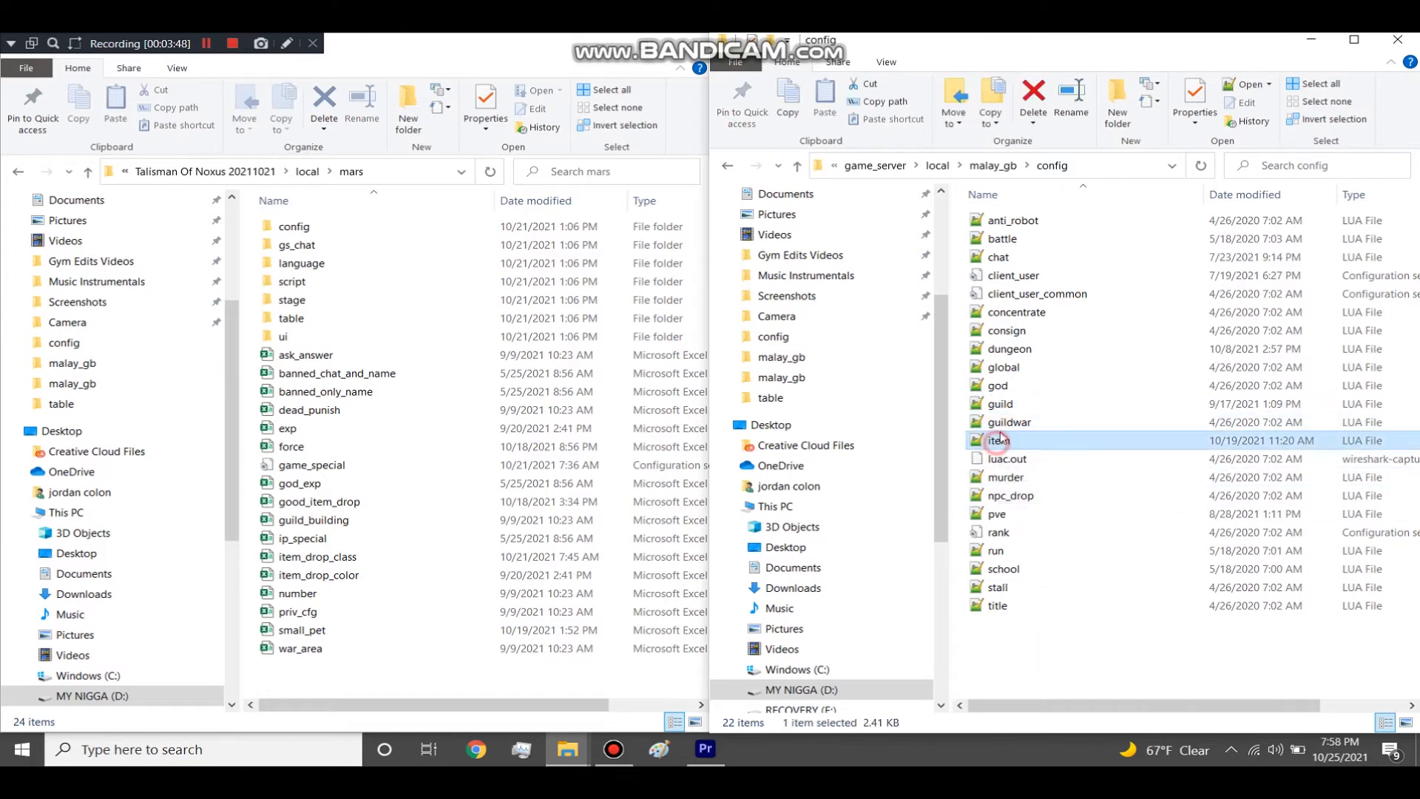
Open the server's client_user file, review its camera and interface settings, and place it over the server side
{"action": "double_click", "coordinate": [1012, 279]}
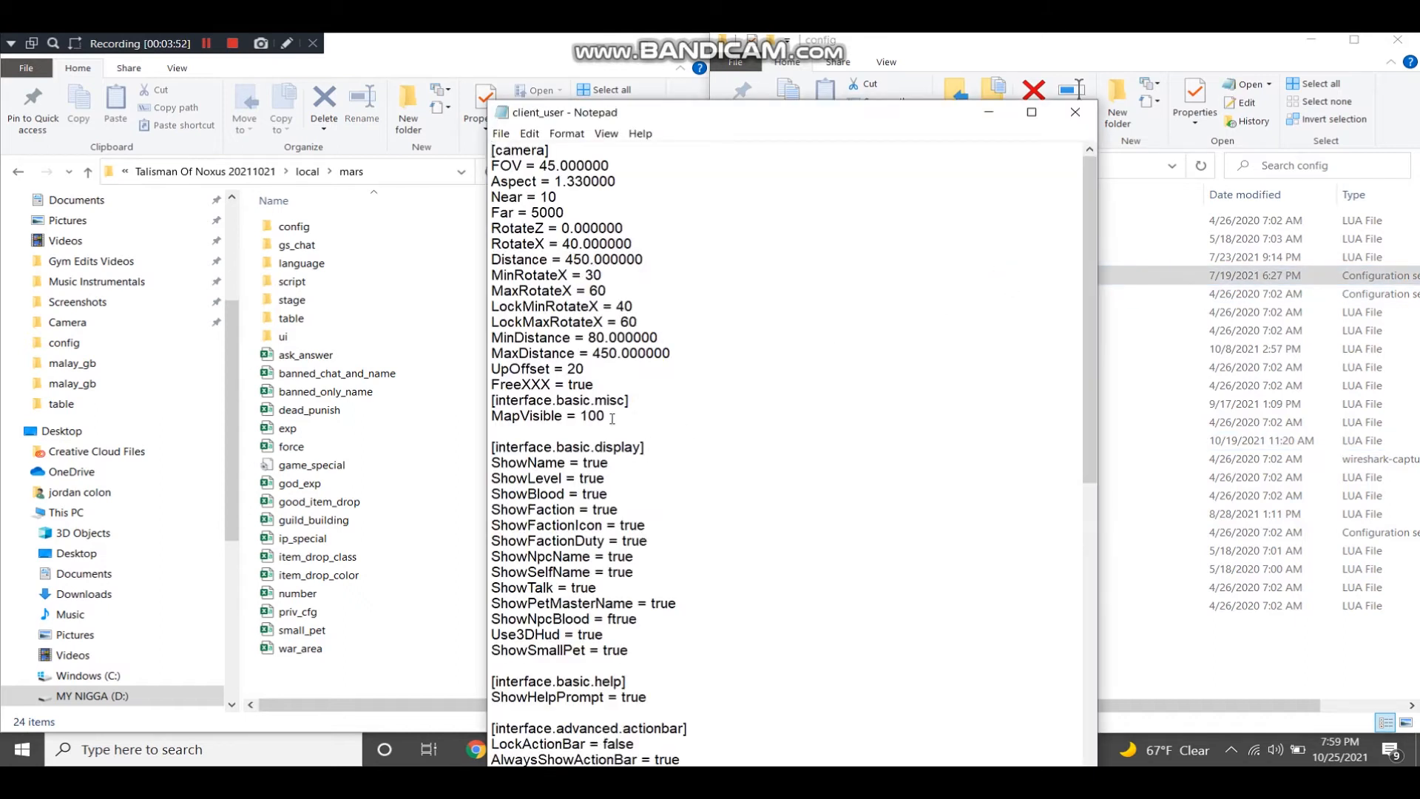
{"action": "left_click_drag", "start_coordinate": [622, 415], "coordinate": [472, 381]}
{"action": "left_click", "coordinate": [633, 403]}
{"action": "scroll", "coordinate": [626, 555], "scroll_direction": "down", "scroll_amount": 12}
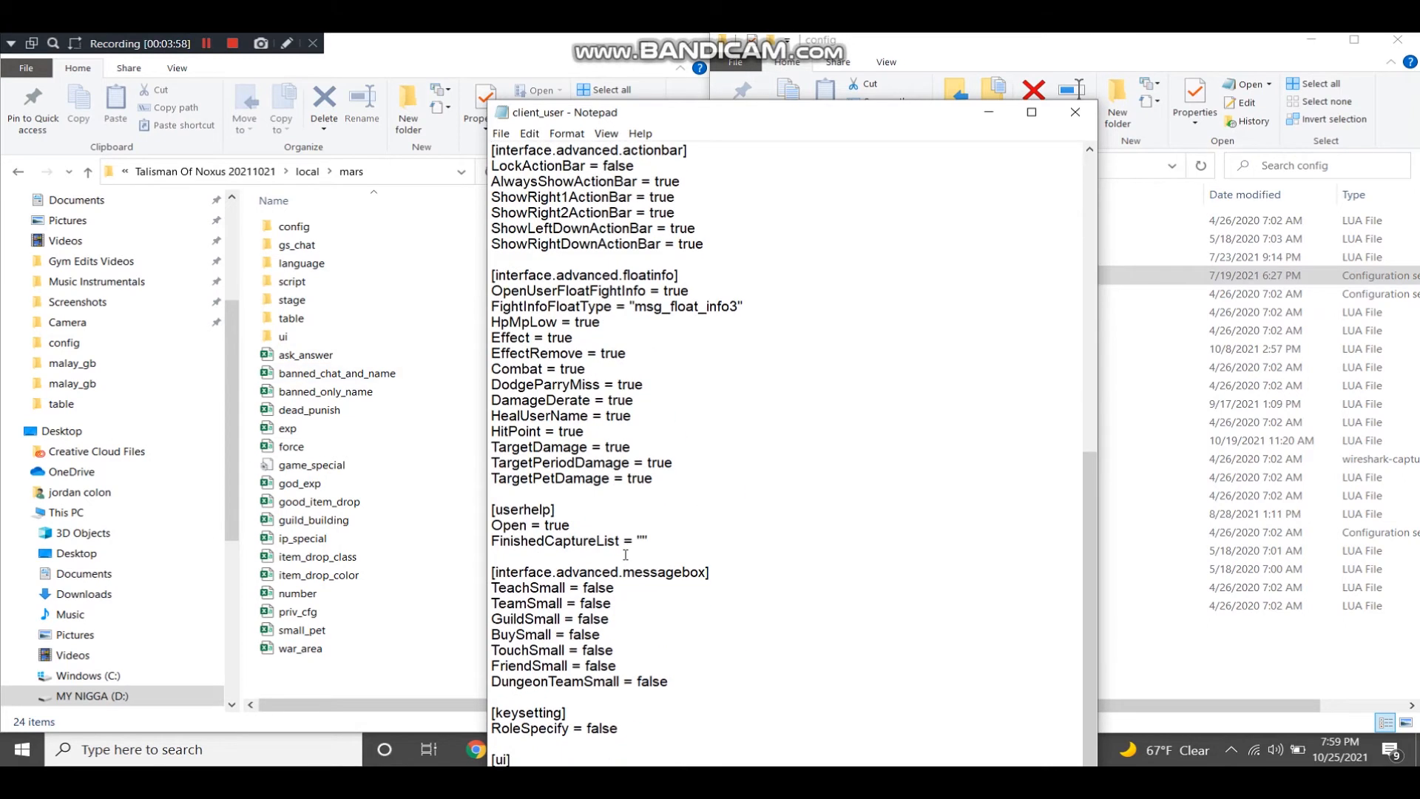
{"action": "scroll", "coordinate": [626, 555], "scroll_direction": "up", "scroll_amount": 12}
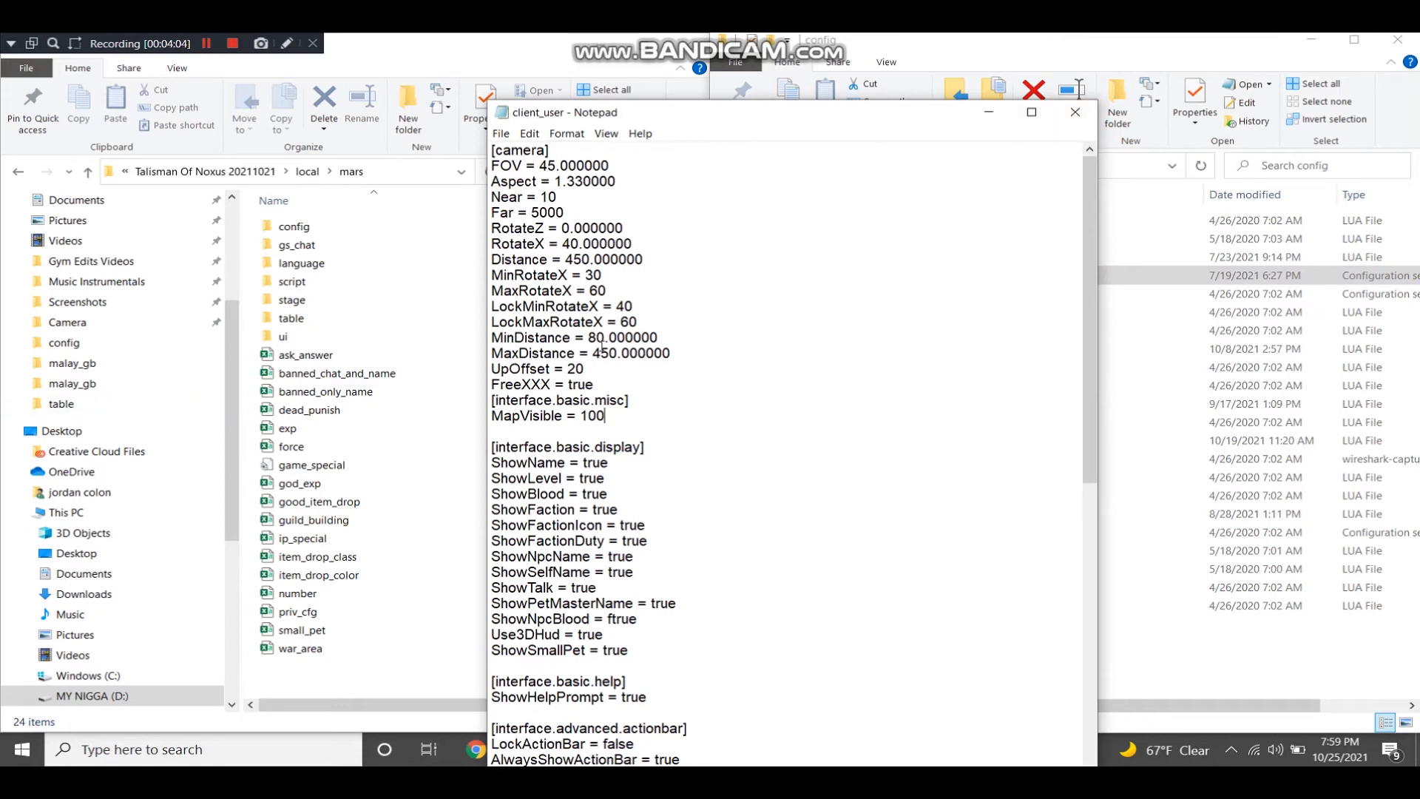
{"action": "left_click_drag", "start_coordinate": [641, 111], "coordinate": [882, 64]}
{"action": "scroll", "coordinate": [74, 240], "scroll_direction": "up", "scroll_amount": 4}
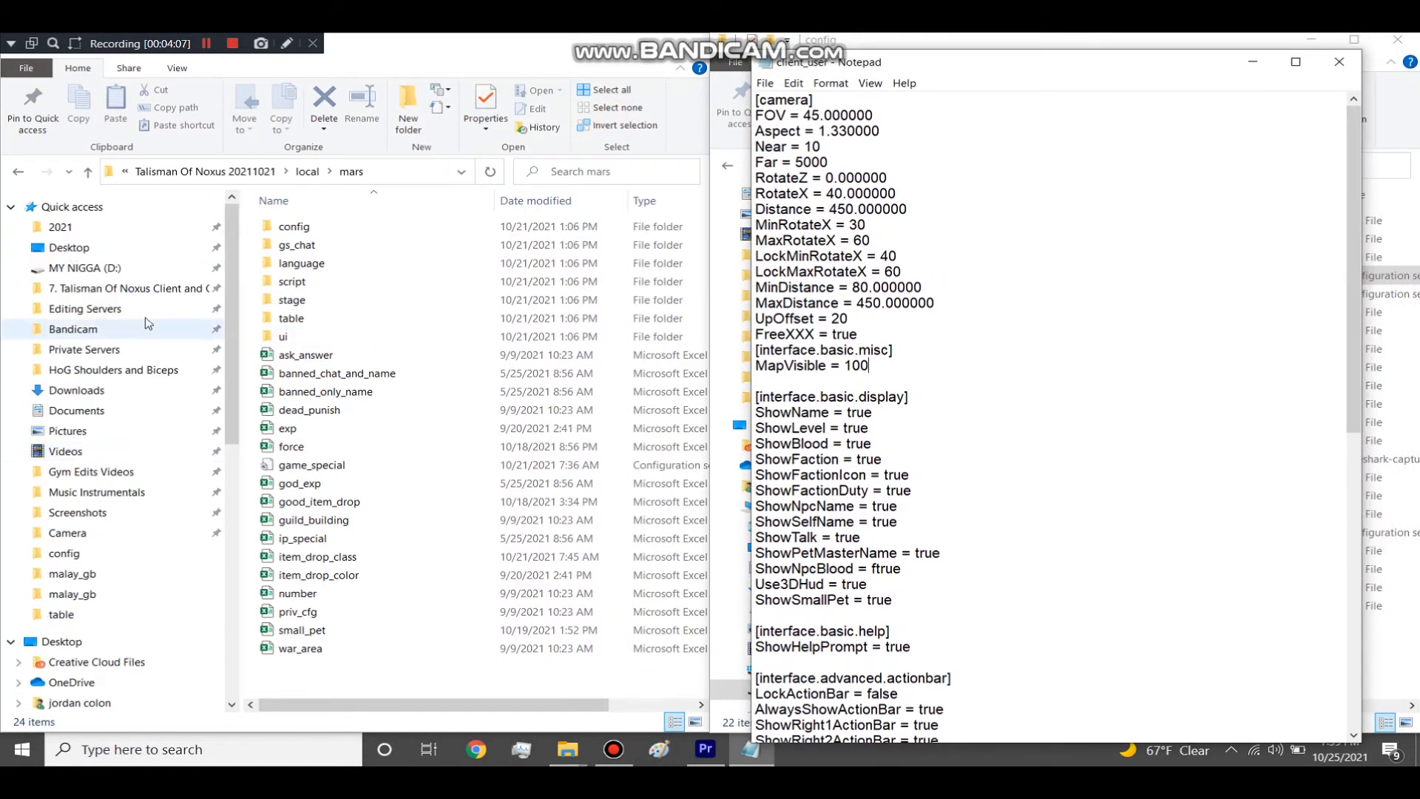
Open Editing Servers > 1. Test Clients > 2. Editing on the client side and highlight the MinDistance to MapVisible lines in the server's client_user file
{"action": "left_click", "coordinate": [85, 308]}
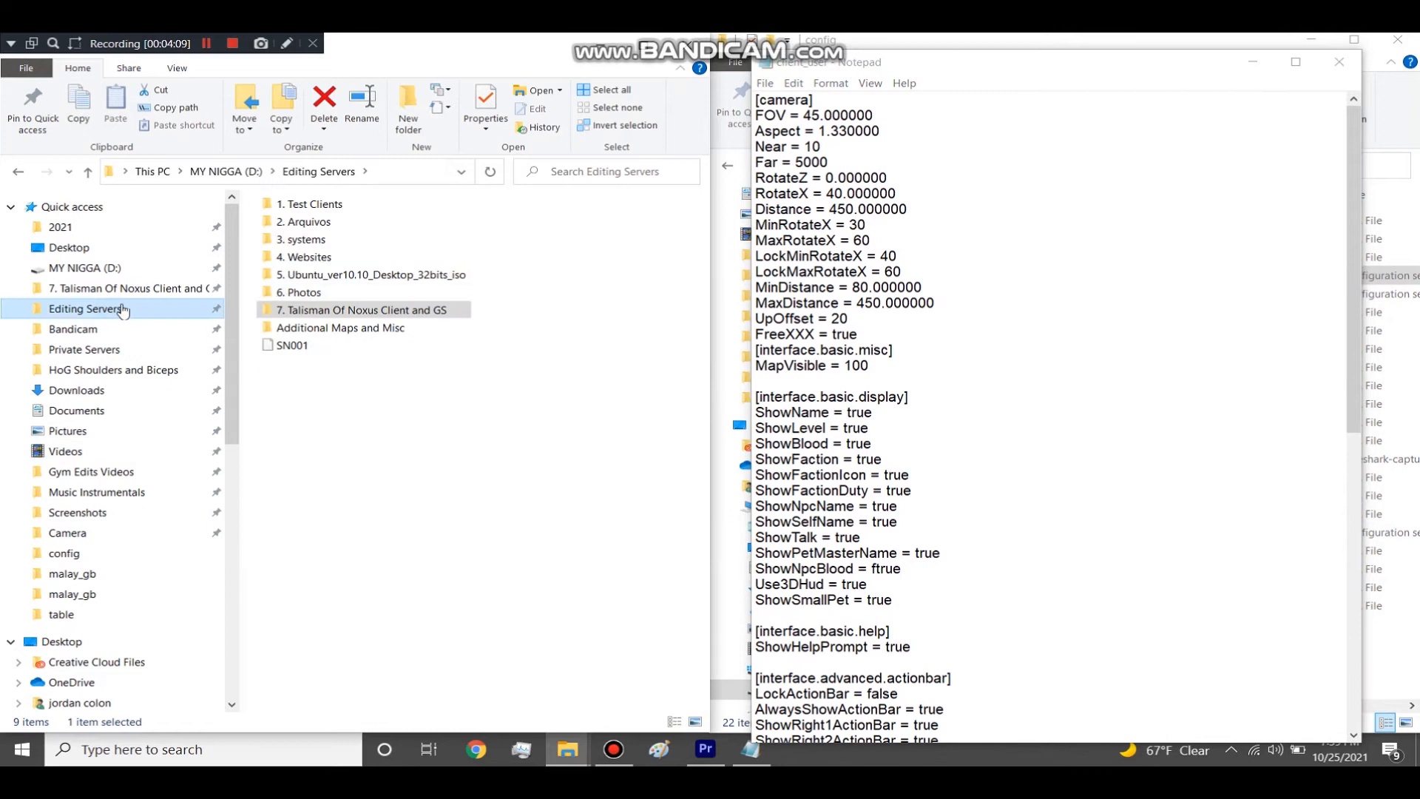
{"action": "double_click", "coordinate": [315, 208]}
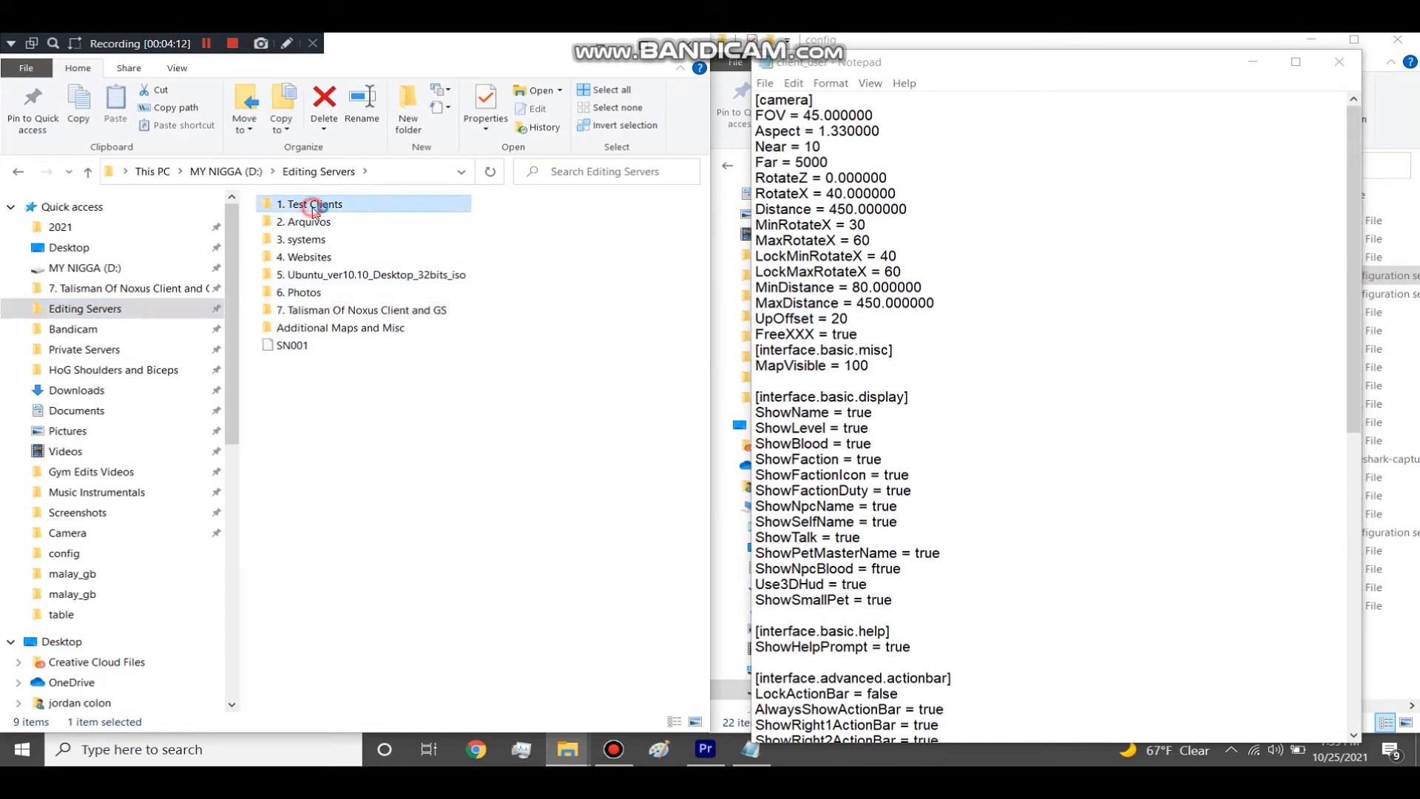
{"action": "double_click", "coordinate": [302, 244]}
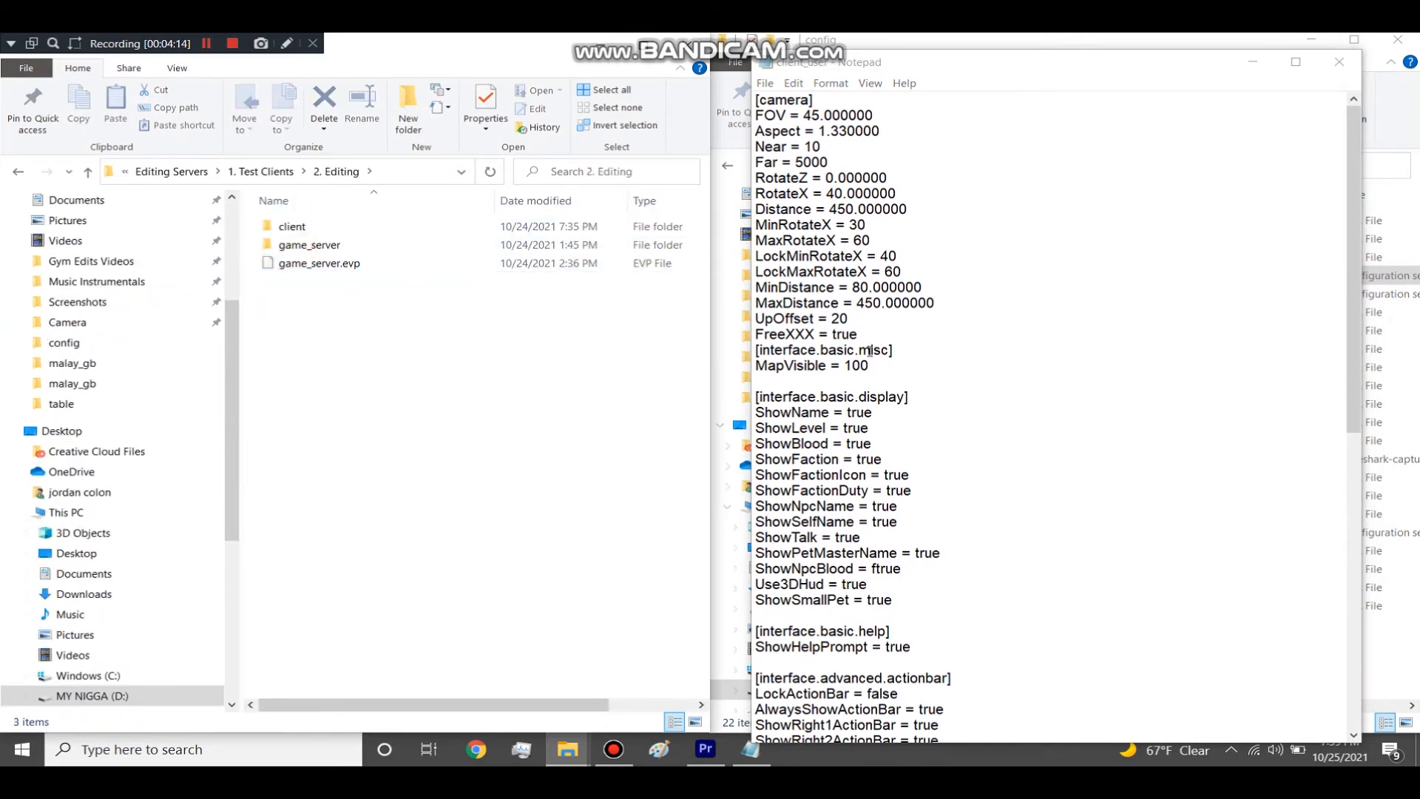
{"action": "left_click", "coordinate": [884, 361]}
{"action": "left_click_drag", "start_coordinate": [884, 361], "coordinate": [756, 287]}
Open client > local > common > config inside 2. Editing to look for the test client's client_user file
{"action": "double_click", "coordinate": [294, 227]}
{"action": "double_click", "coordinate": [304, 238]}
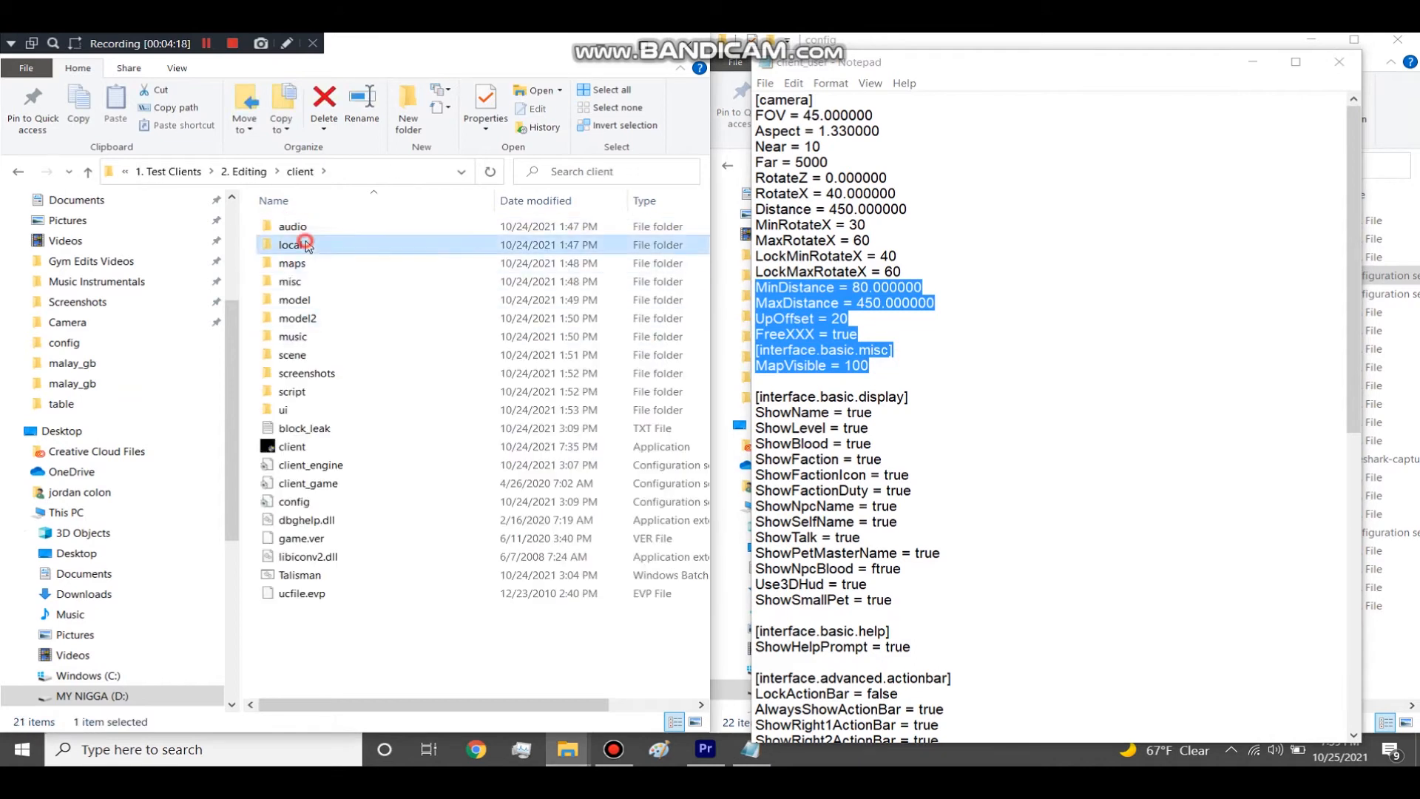
{"action": "double_click", "coordinate": [299, 227]}
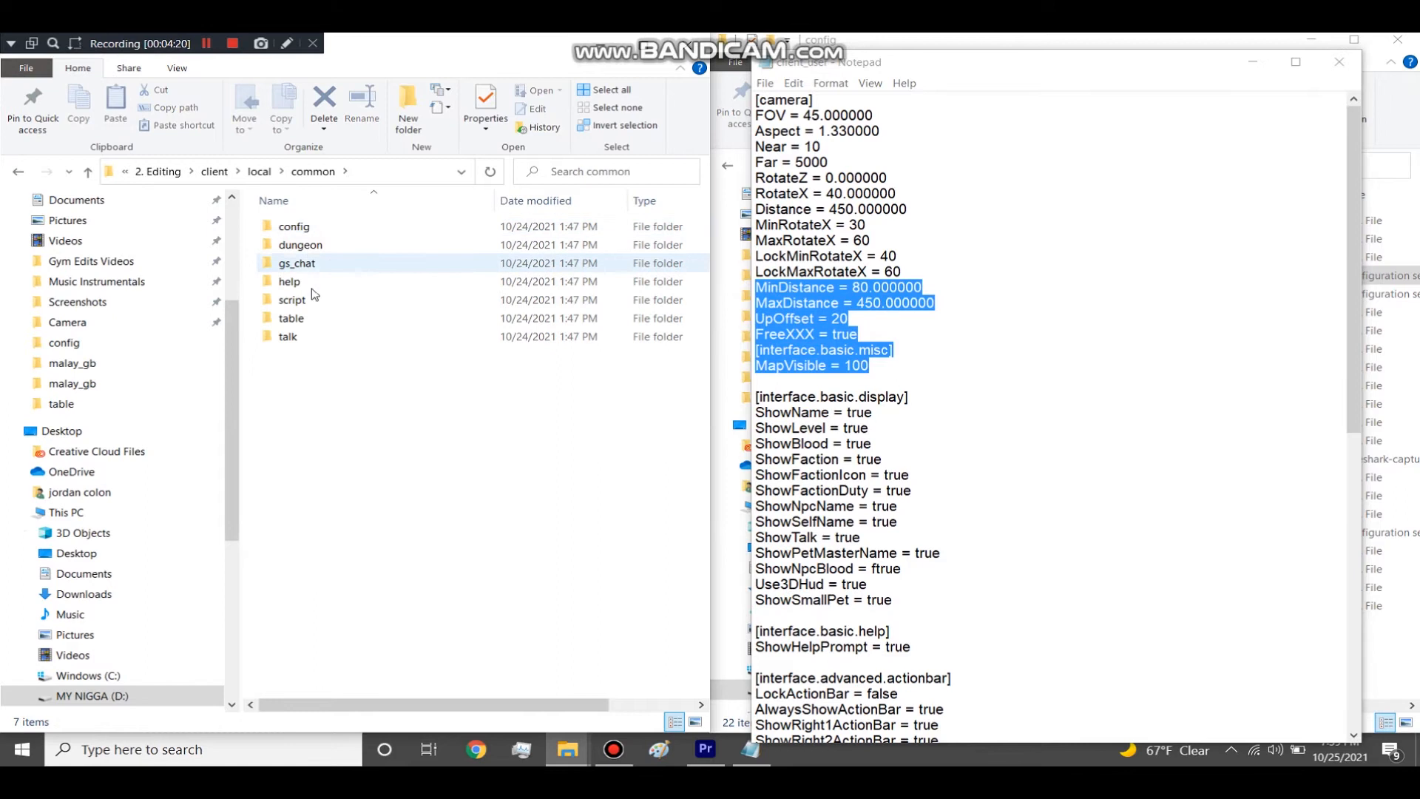
{"action": "double_click", "coordinate": [289, 219]}
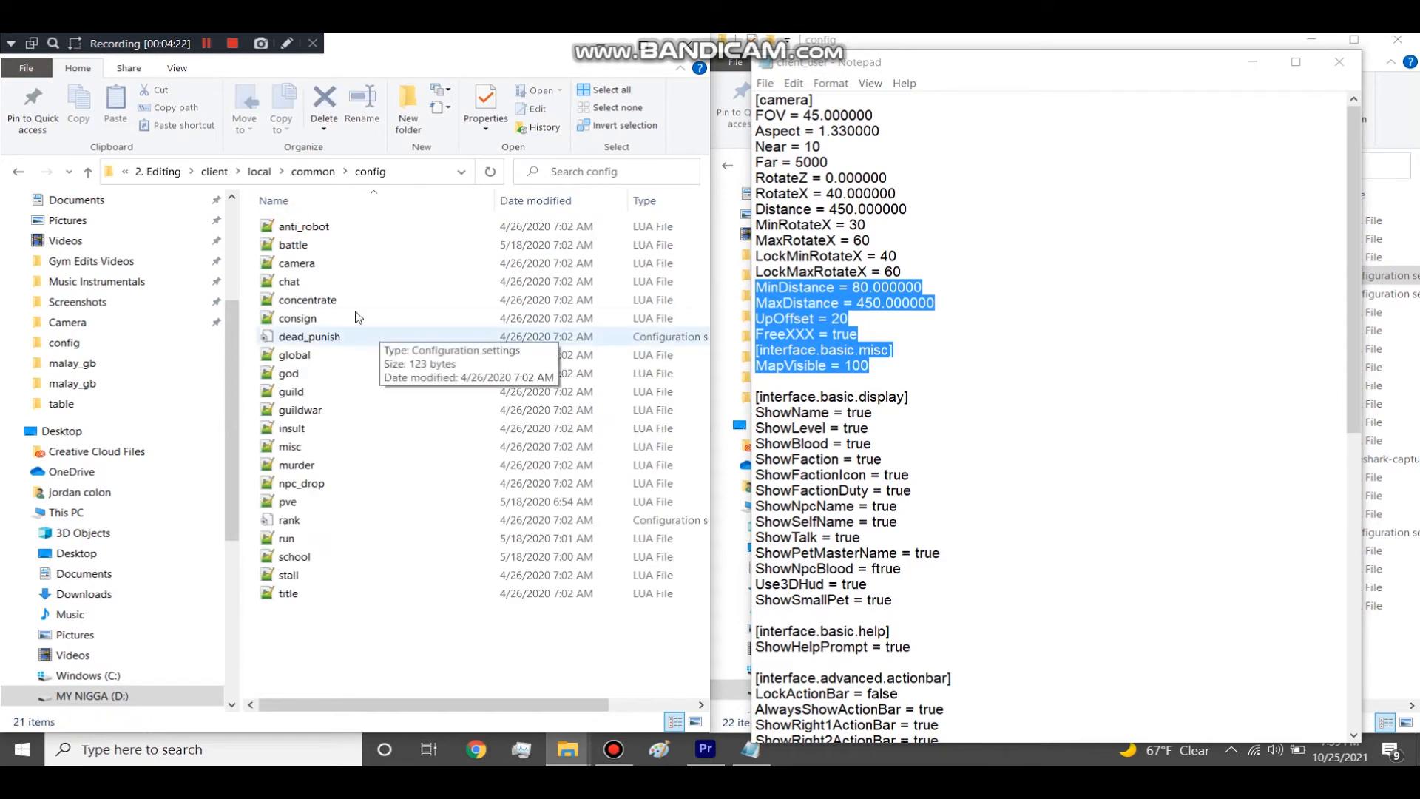
Open client_user from the test client's local > mars > config folder and place it beside the server's version
{"action": "left_click", "coordinate": [239, 172]}
{"action": "left_click", "coordinate": [259, 212]}
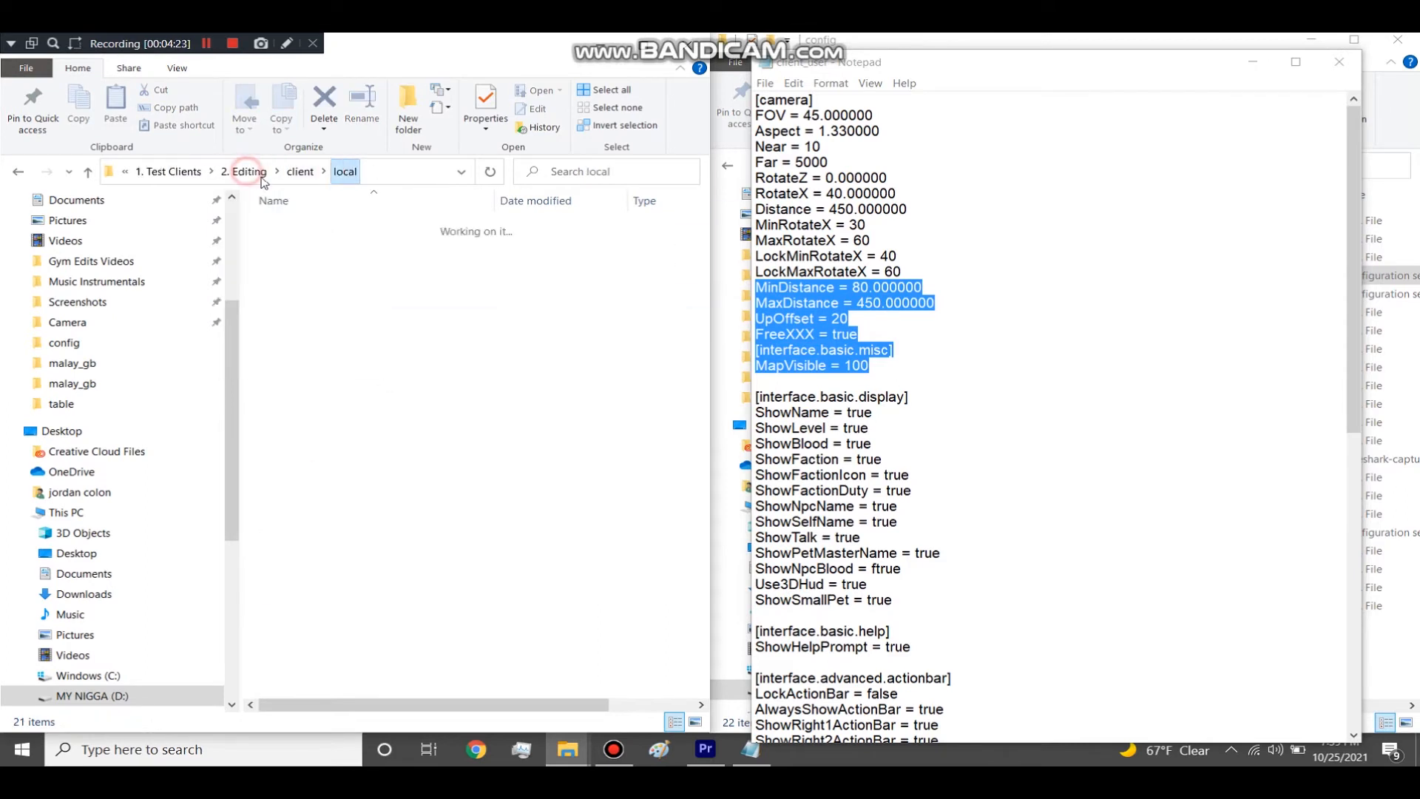
{"action": "left_click", "coordinate": [293, 245]}
{"action": "double_click", "coordinate": [299, 248]}
{"action": "double_click", "coordinate": [301, 227]}
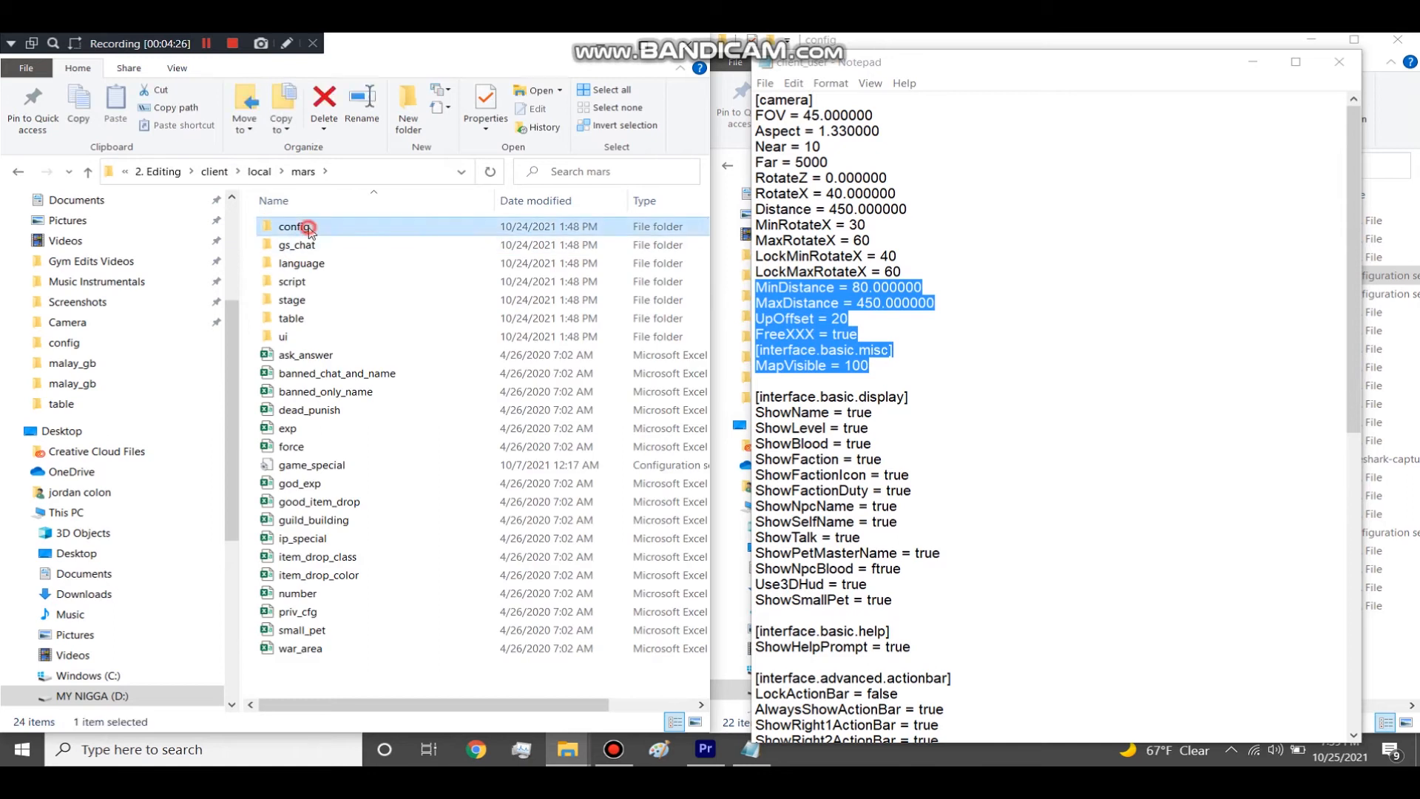
{"action": "left_click", "coordinate": [319, 281]}
{"action": "double_click", "coordinate": [318, 281]}
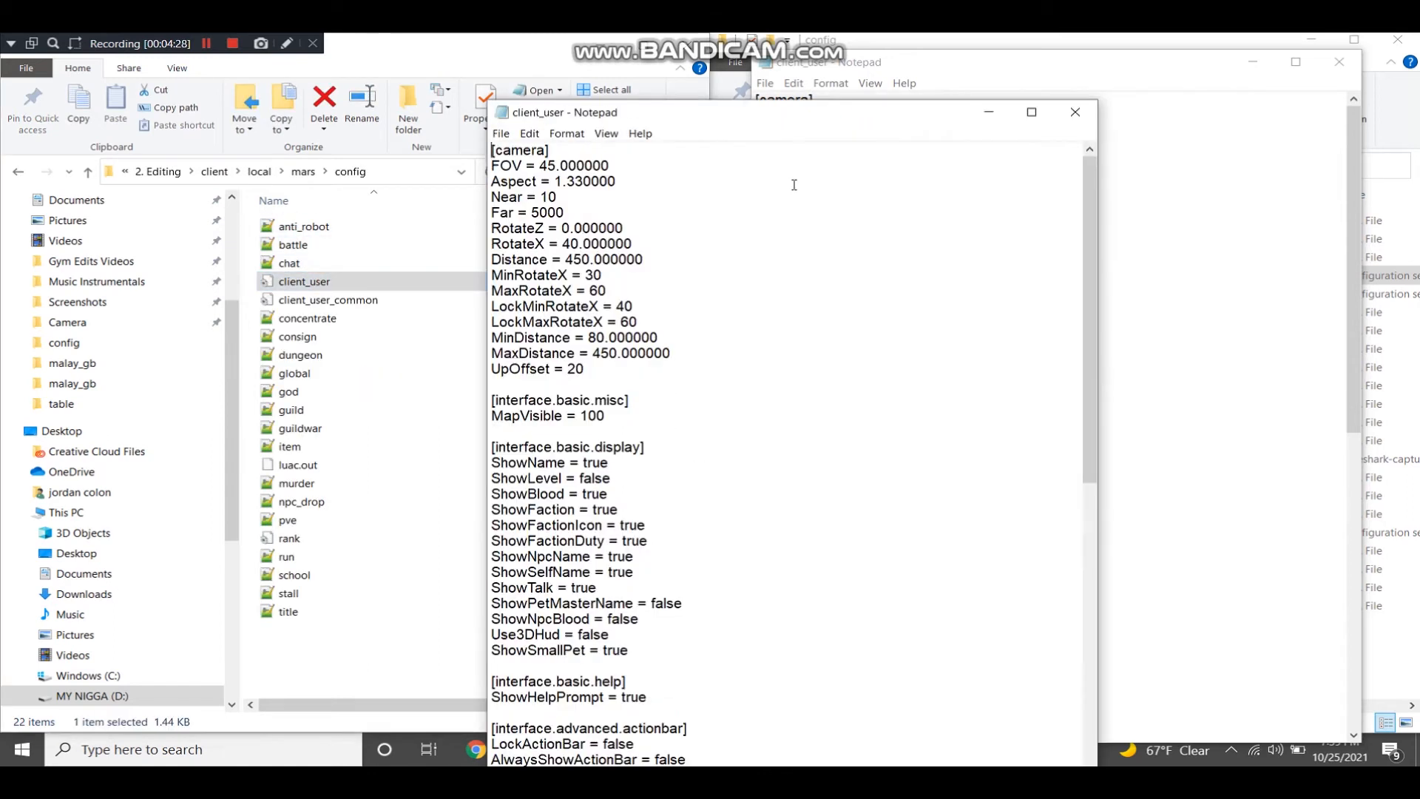
{"action": "left_click_drag", "start_coordinate": [782, 124], "coordinate": [373, 100]}
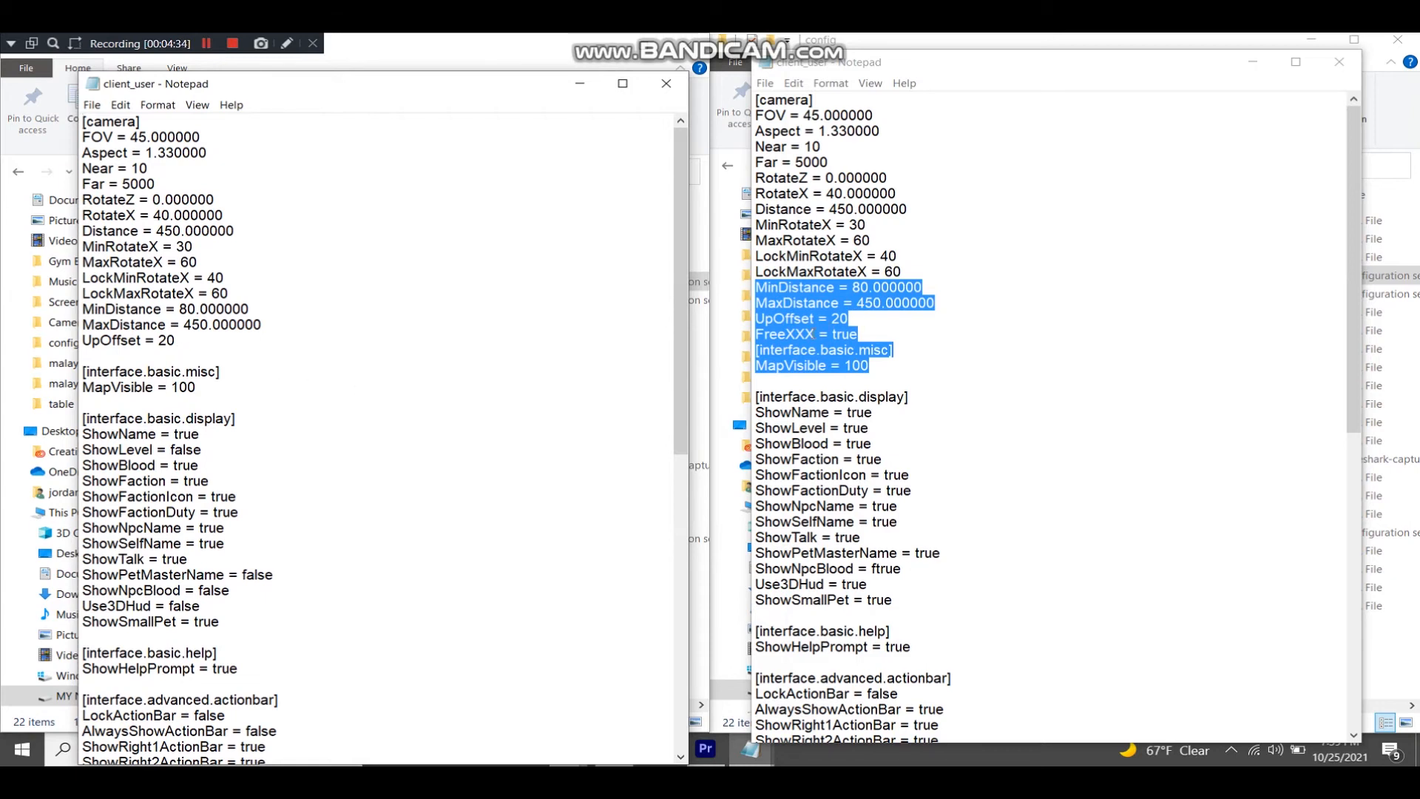
Compare the two client_user files, highlighting FreeXXX = true through MapVisible = 100 in the server's version, and close both
{"action": "left_click", "coordinate": [815, 334]}
{"action": "left_click_drag", "start_coordinate": [858, 333], "coordinate": [753, 337]}
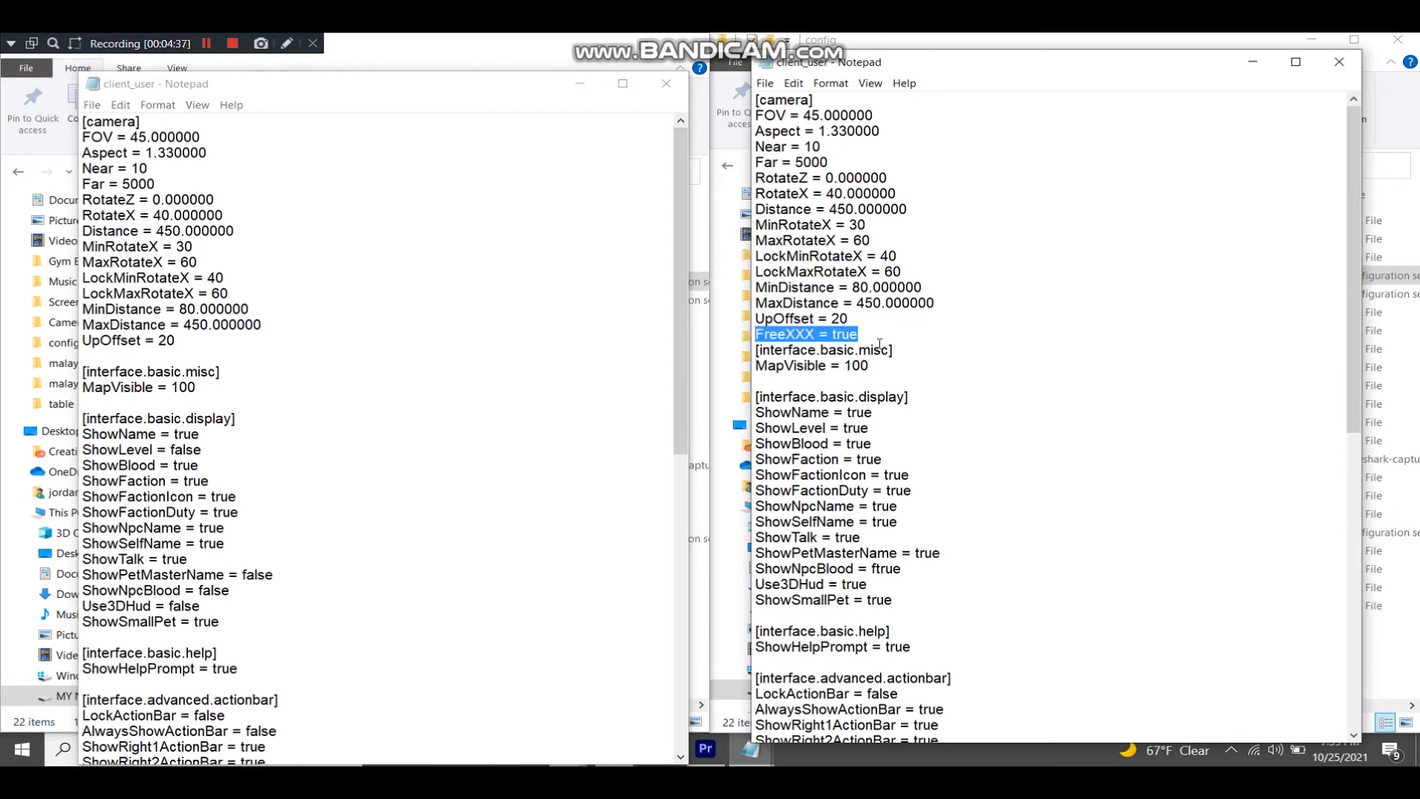
{"action": "left_click_drag", "start_coordinate": [870, 366], "coordinate": [744, 329]}
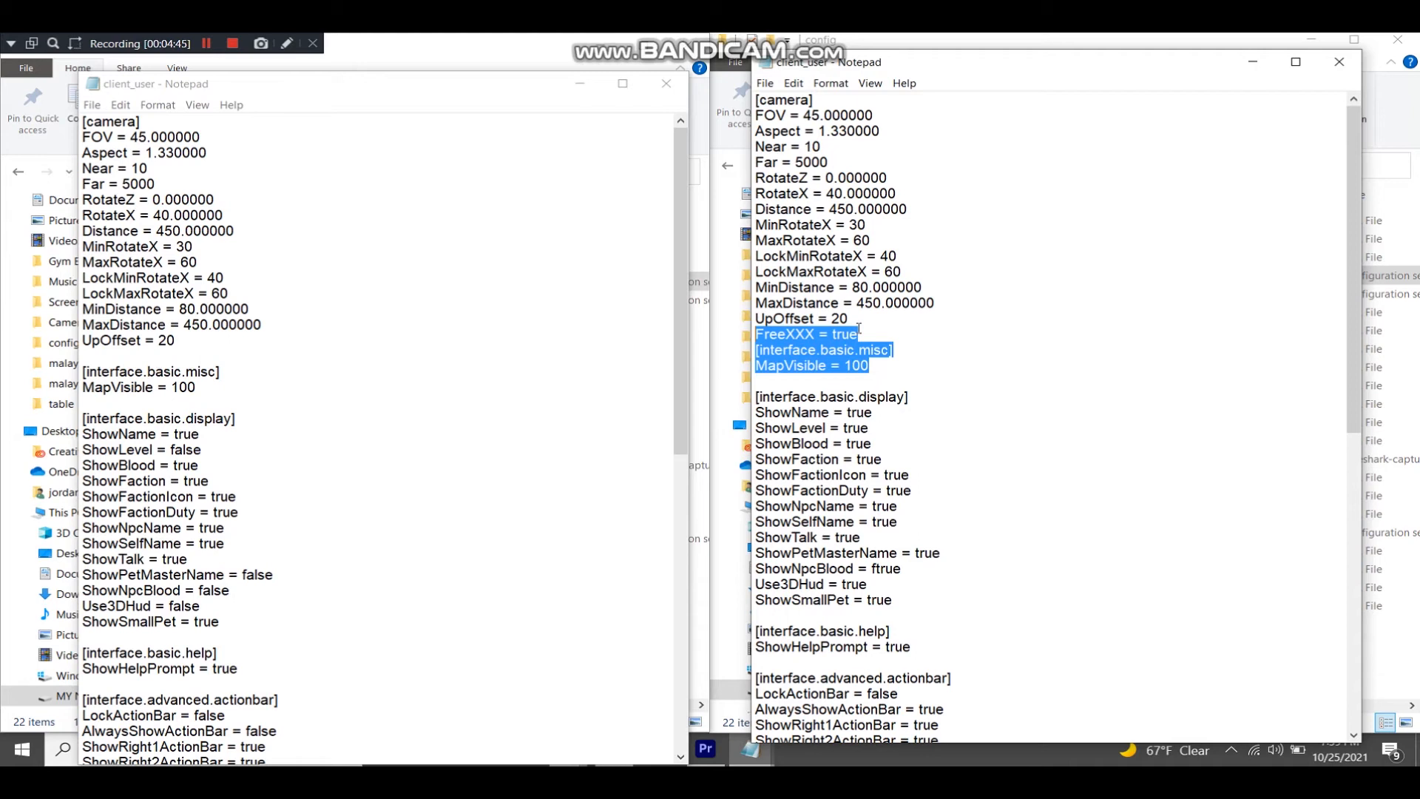
{"action": "left_click", "coordinate": [546, 216]}
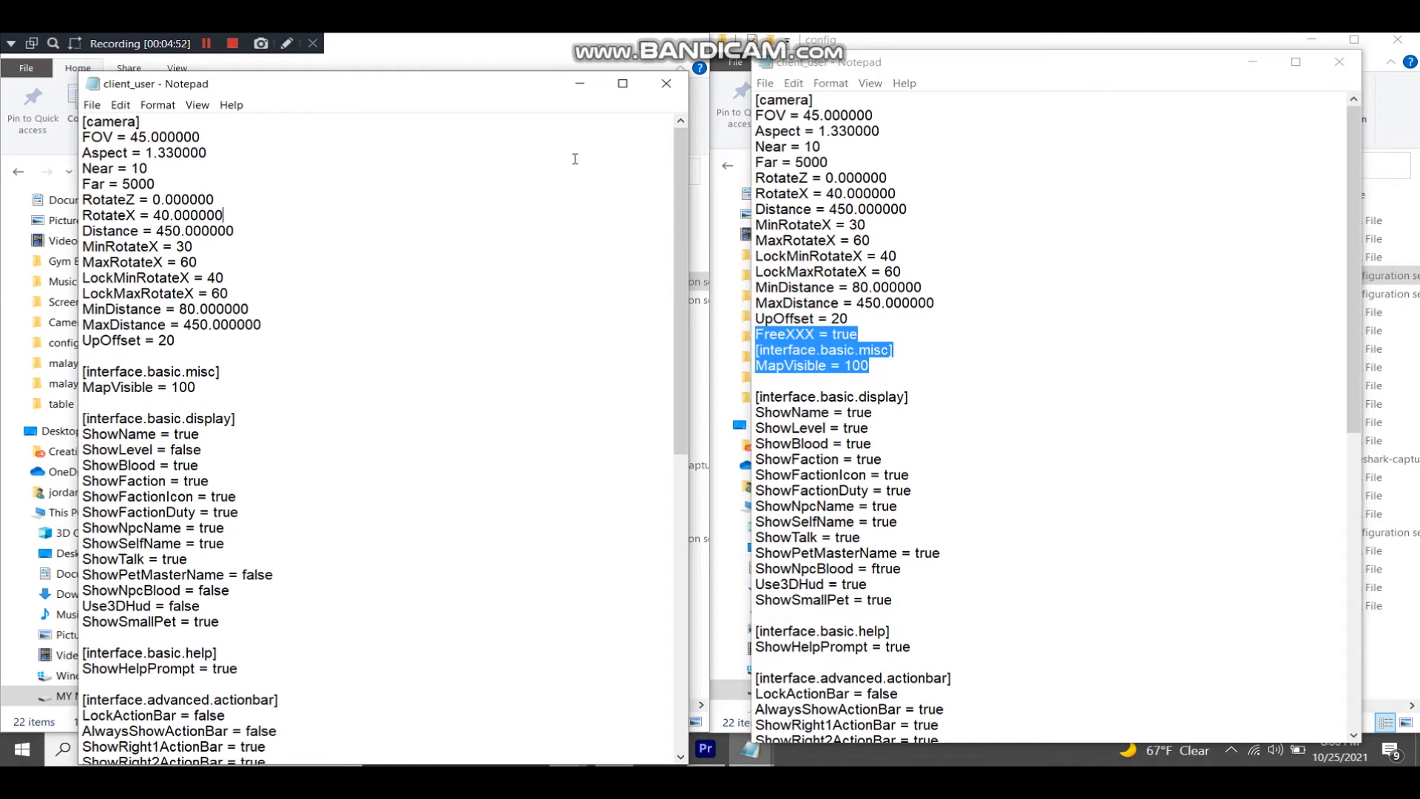
{"action": "left_click", "coordinate": [666, 82]}
{"action": "left_click", "coordinate": [1339, 62]}
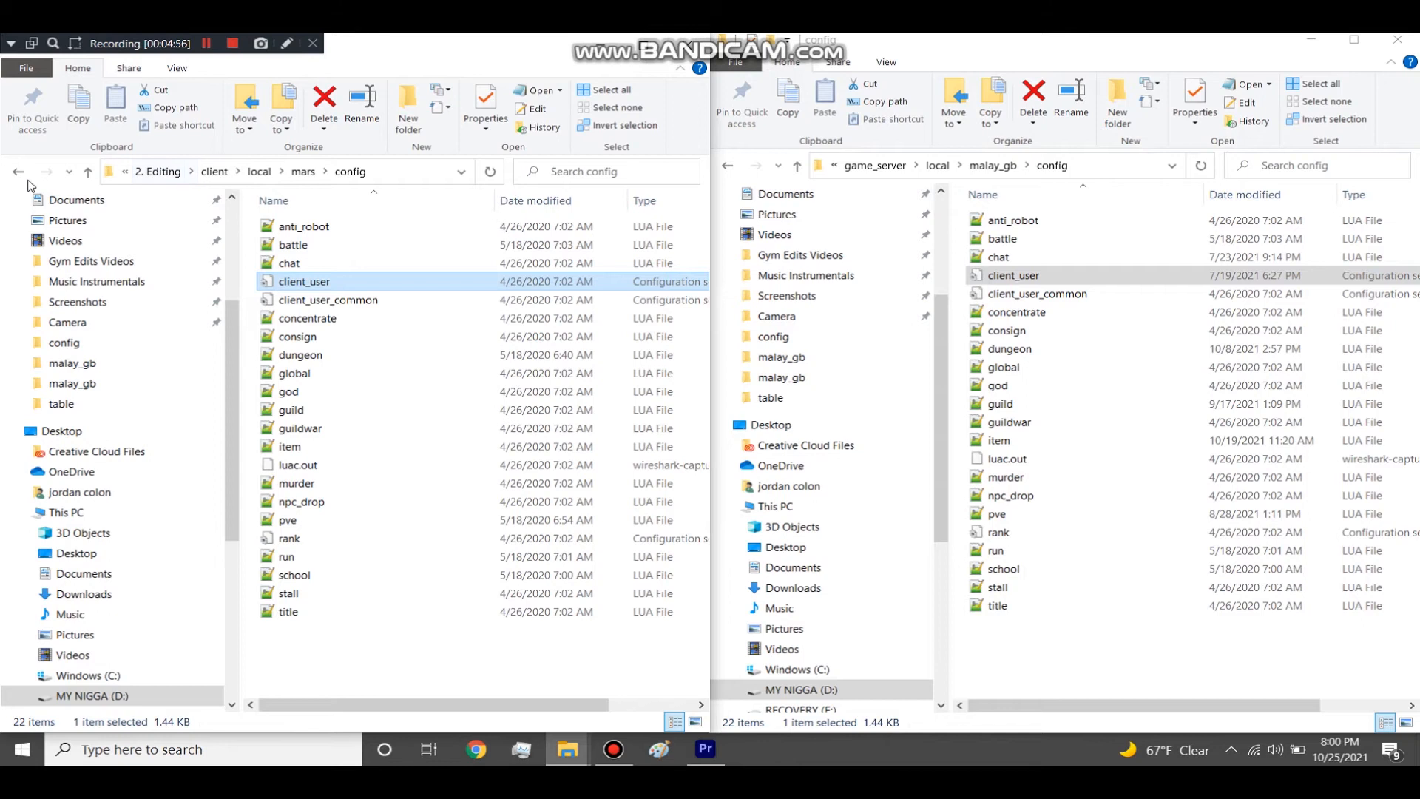
Return the client side to Talisman Of Noxus 20211021 and reopen the malay_gb > config folder on the server side
{"action": "scroll", "coordinate": [74, 307], "scroll_direction": "up", "scroll_amount": 3}
{"action": "left_click", "coordinate": [81, 288]}
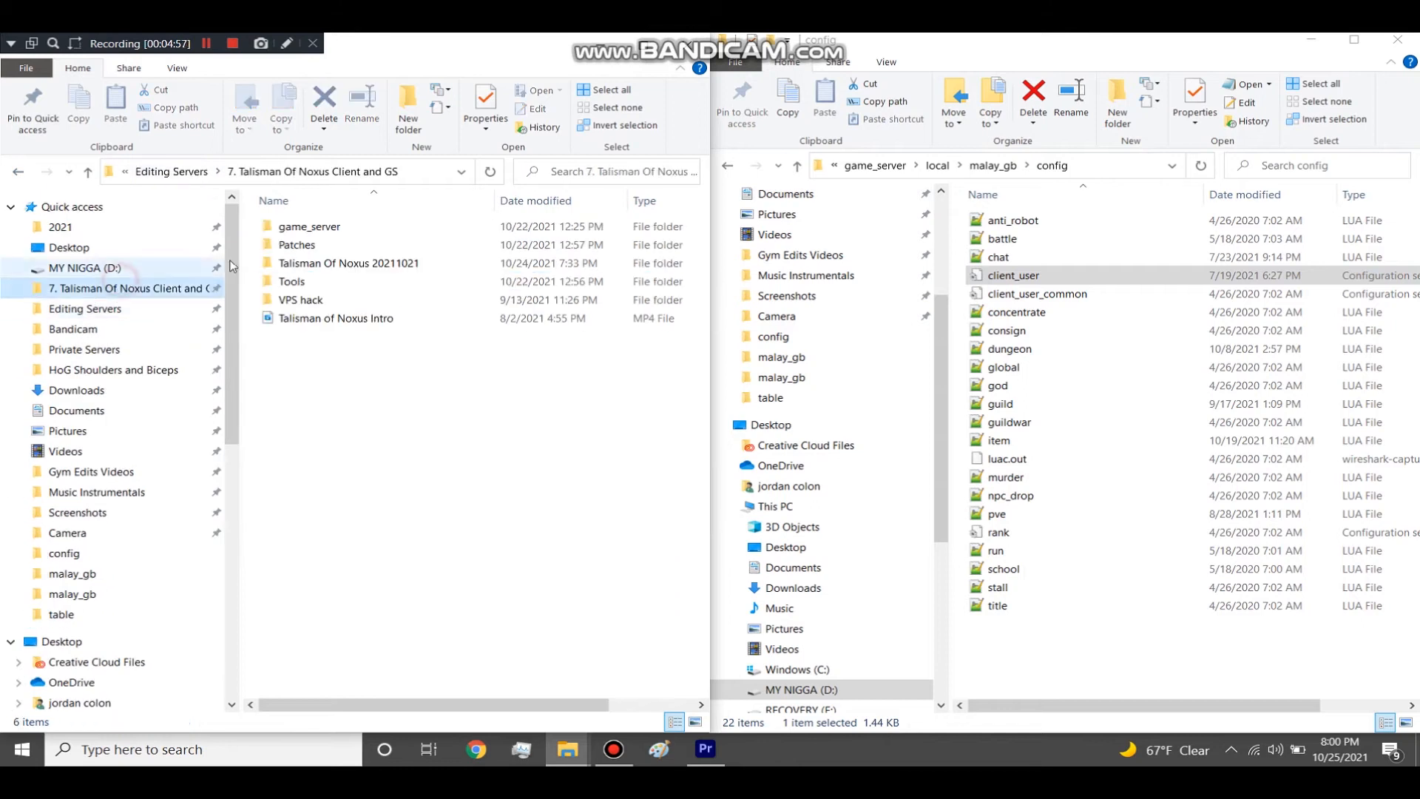
{"action": "double_click", "coordinate": [311, 264]}
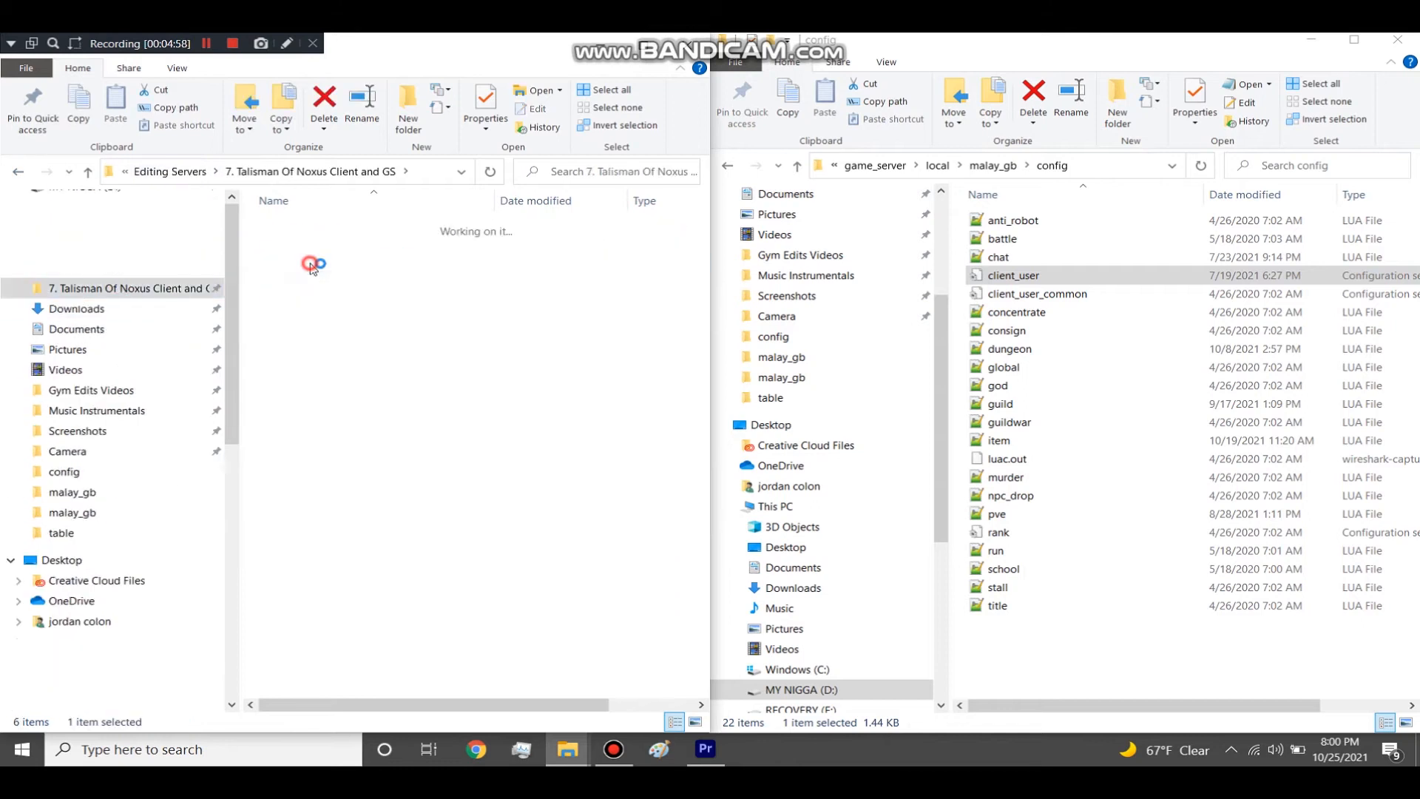
{"action": "left_click", "coordinate": [992, 165]}
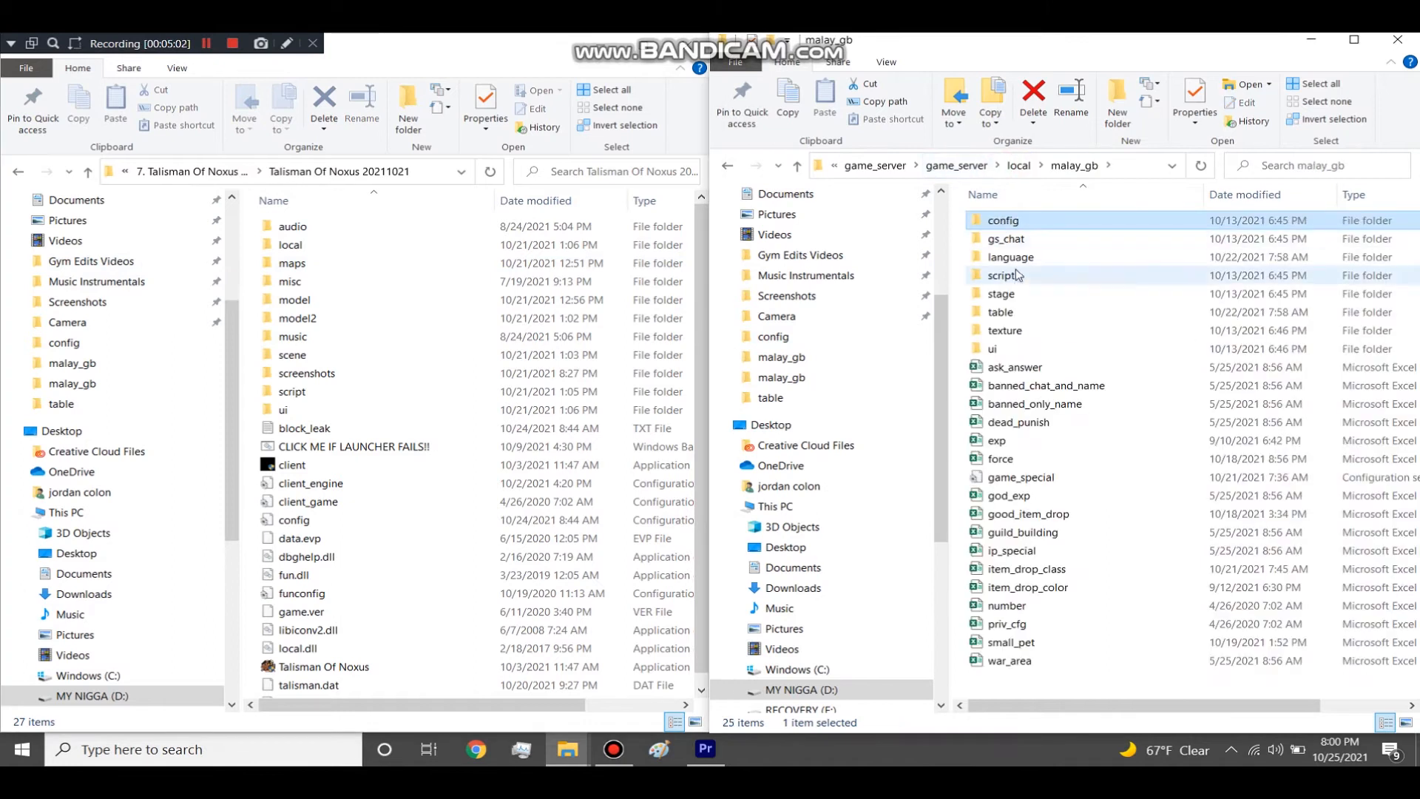
{"action": "double_click", "coordinate": [1000, 221]}
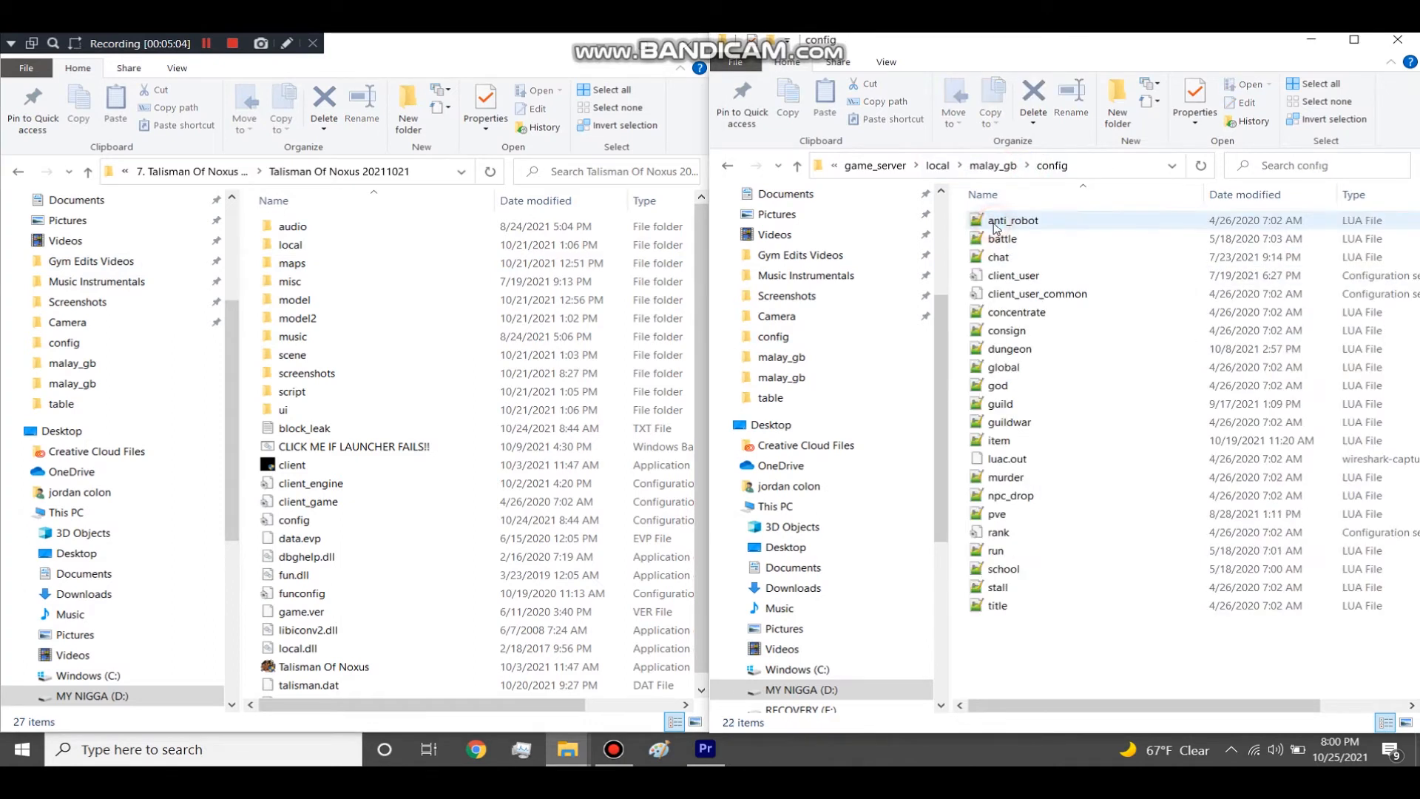
Open the gs_chat folder from malay_gb on the server side and from local > mars on the client side
{"action": "left_click", "coordinate": [993, 165]}
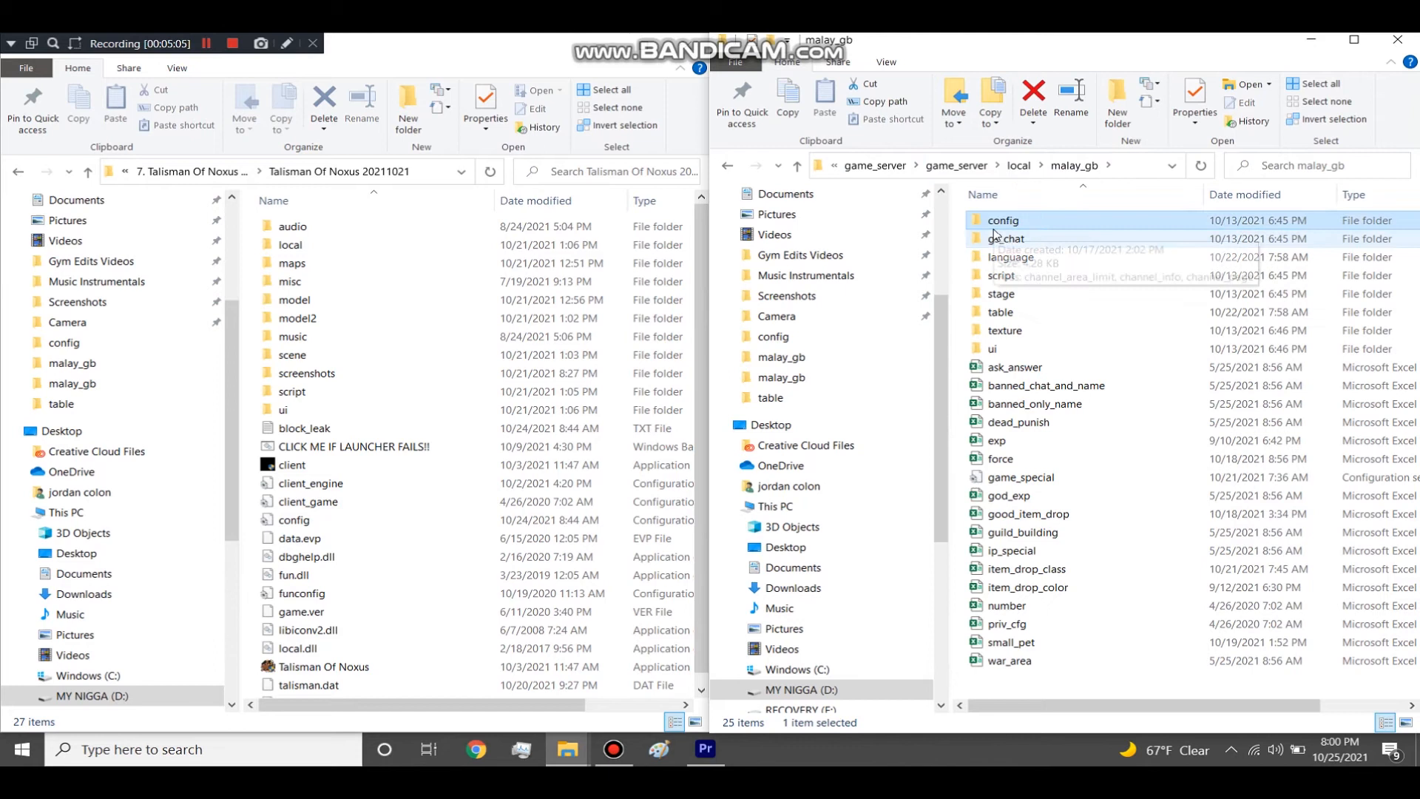
{"action": "double_click", "coordinate": [994, 238]}
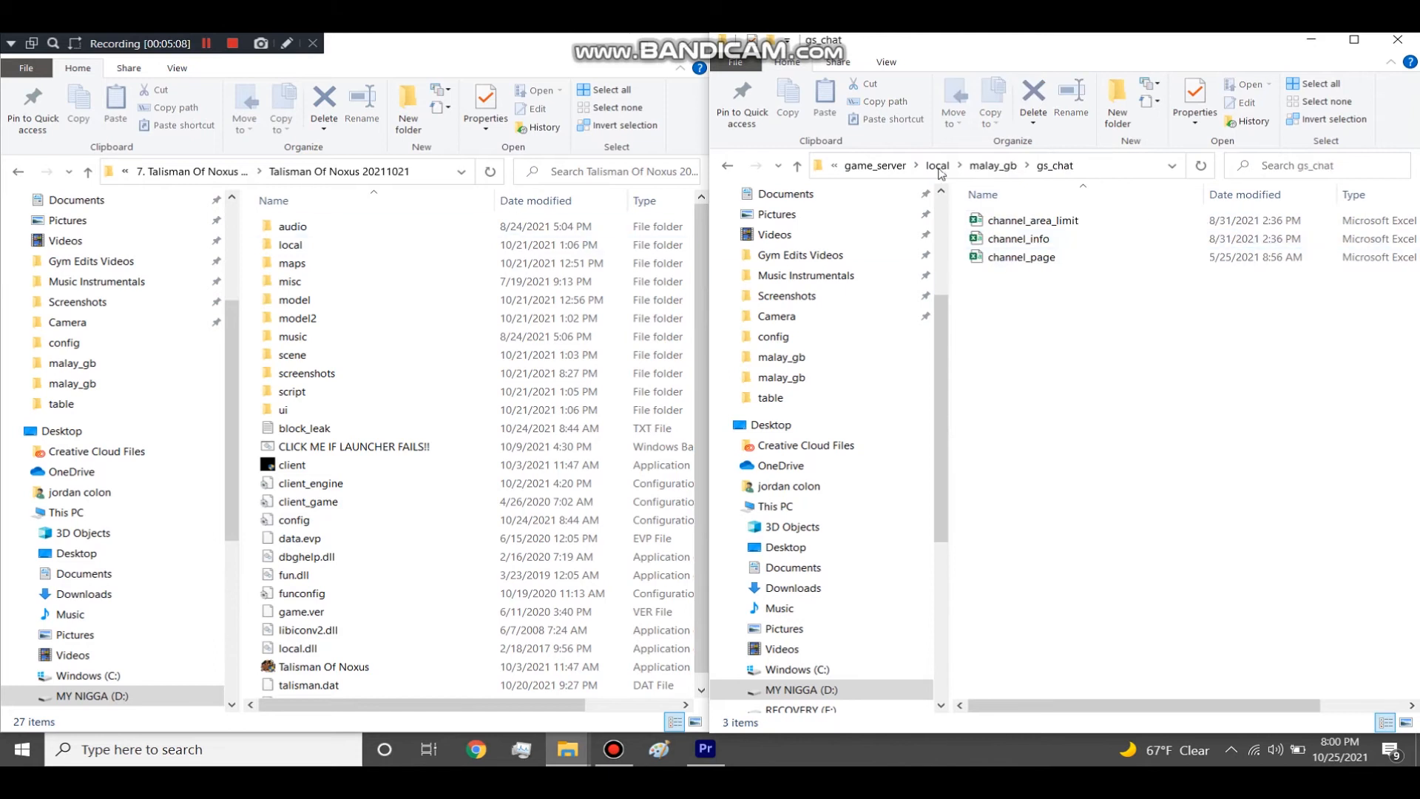
{"action": "double_click", "coordinate": [290, 245]}
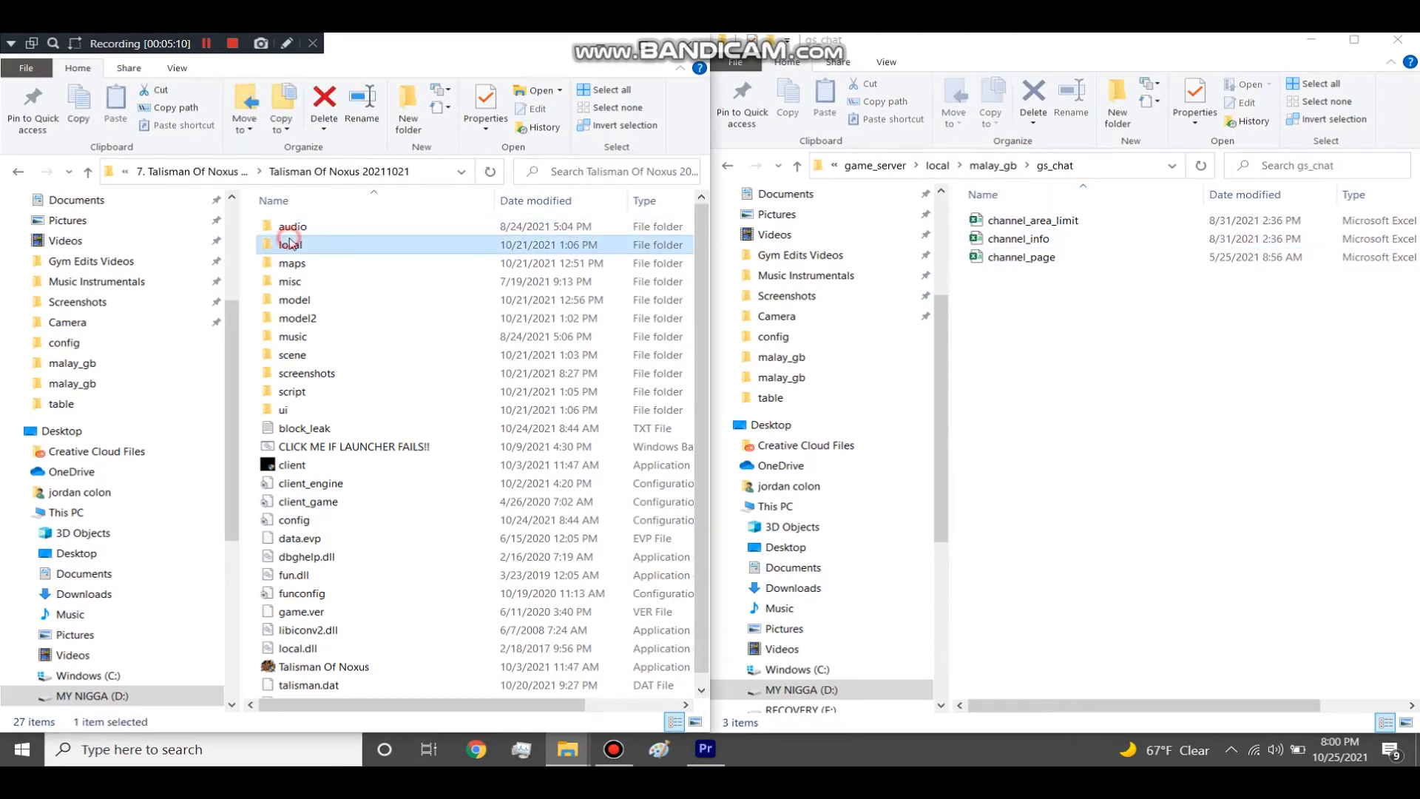
{"action": "left_click", "coordinate": [313, 227]}
{"action": "double_click", "coordinate": [314, 226]}
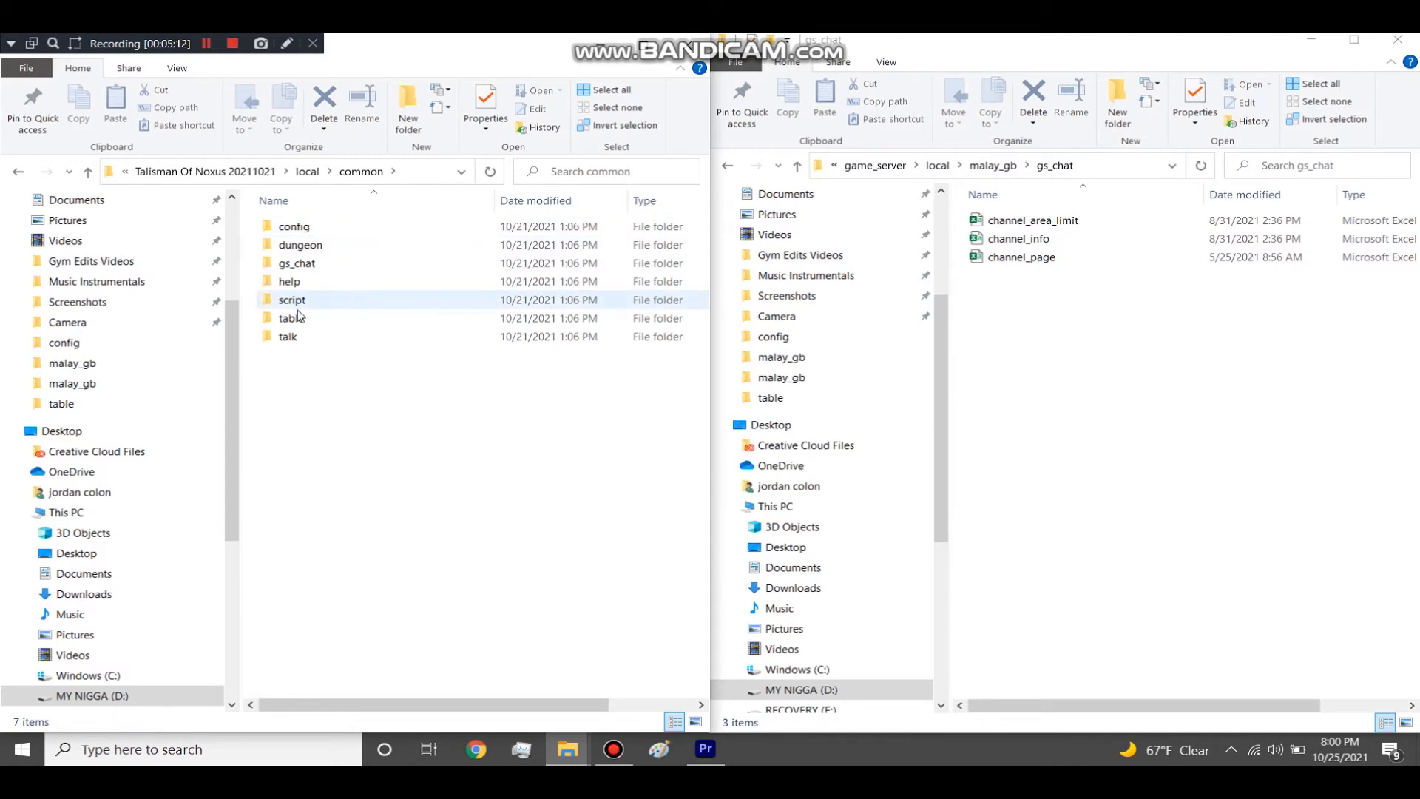
{"action": "left_click", "coordinate": [307, 170]}
{"action": "double_click", "coordinate": [299, 245]}
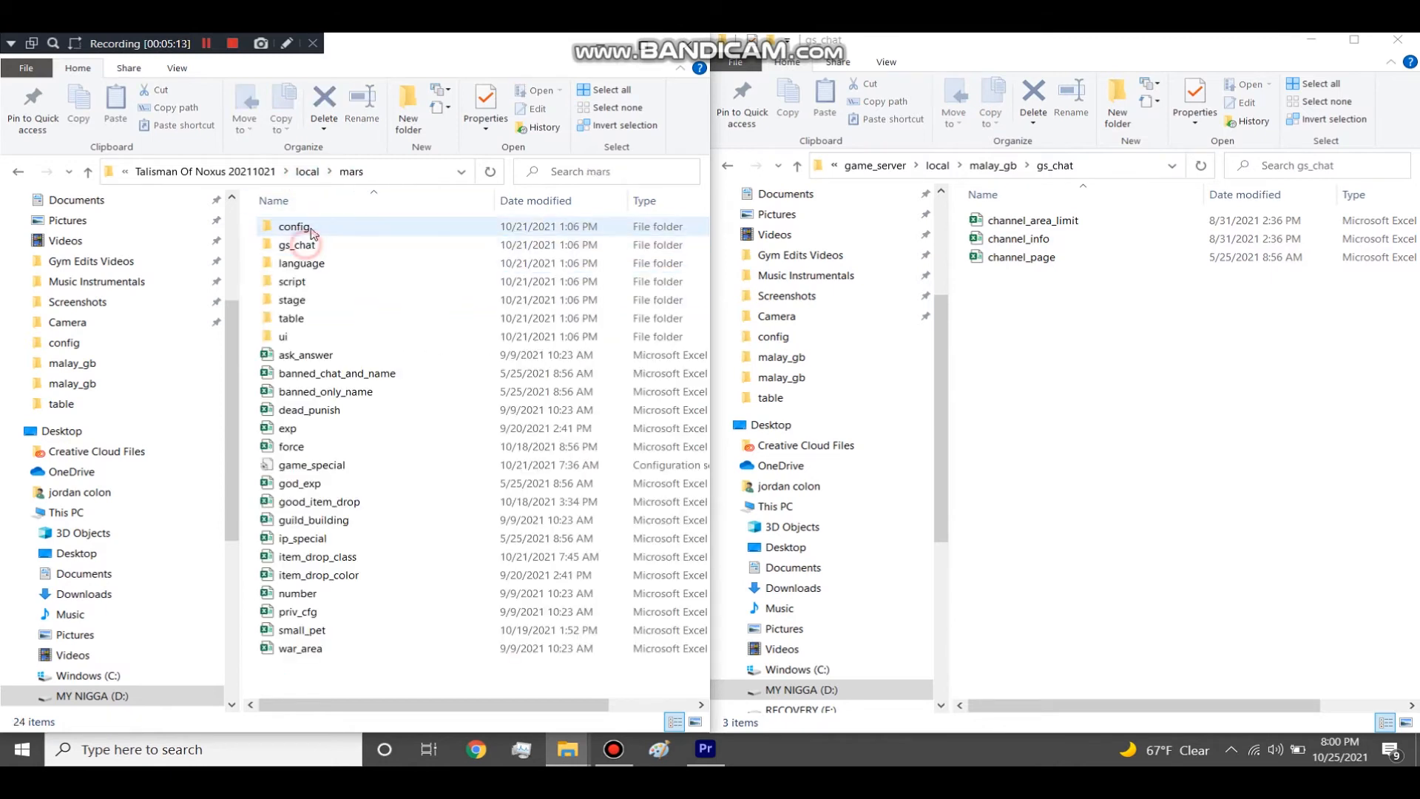
{"action": "double_click", "coordinate": [304, 245]}
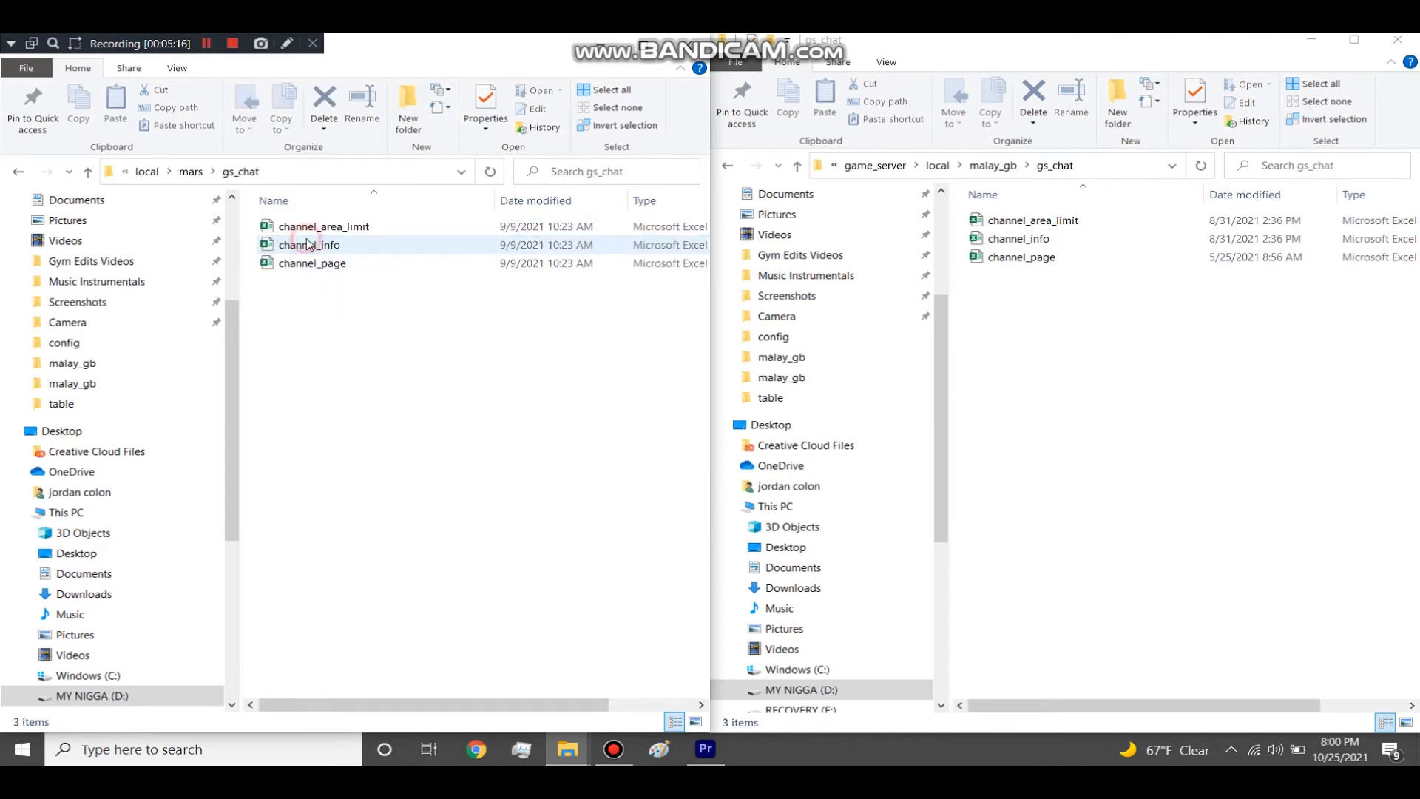
Highlight channel_area_limit, channel_info and channel_page in the server's gs_chat folder to compare them with the client's files
{"action": "left_click_drag", "start_coordinate": [1081, 280], "coordinate": [1058, 210]}
{"action": "left_click", "coordinate": [1050, 281]}
{"action": "left_click_drag", "start_coordinate": [1038, 294], "coordinate": [1049, 222]}
Check the server's local > mars folder for a gs_chat folder and go back to malay_gb
{"action": "left_click", "coordinate": [937, 165]}
{"action": "left_click", "coordinate": [1001, 258]}
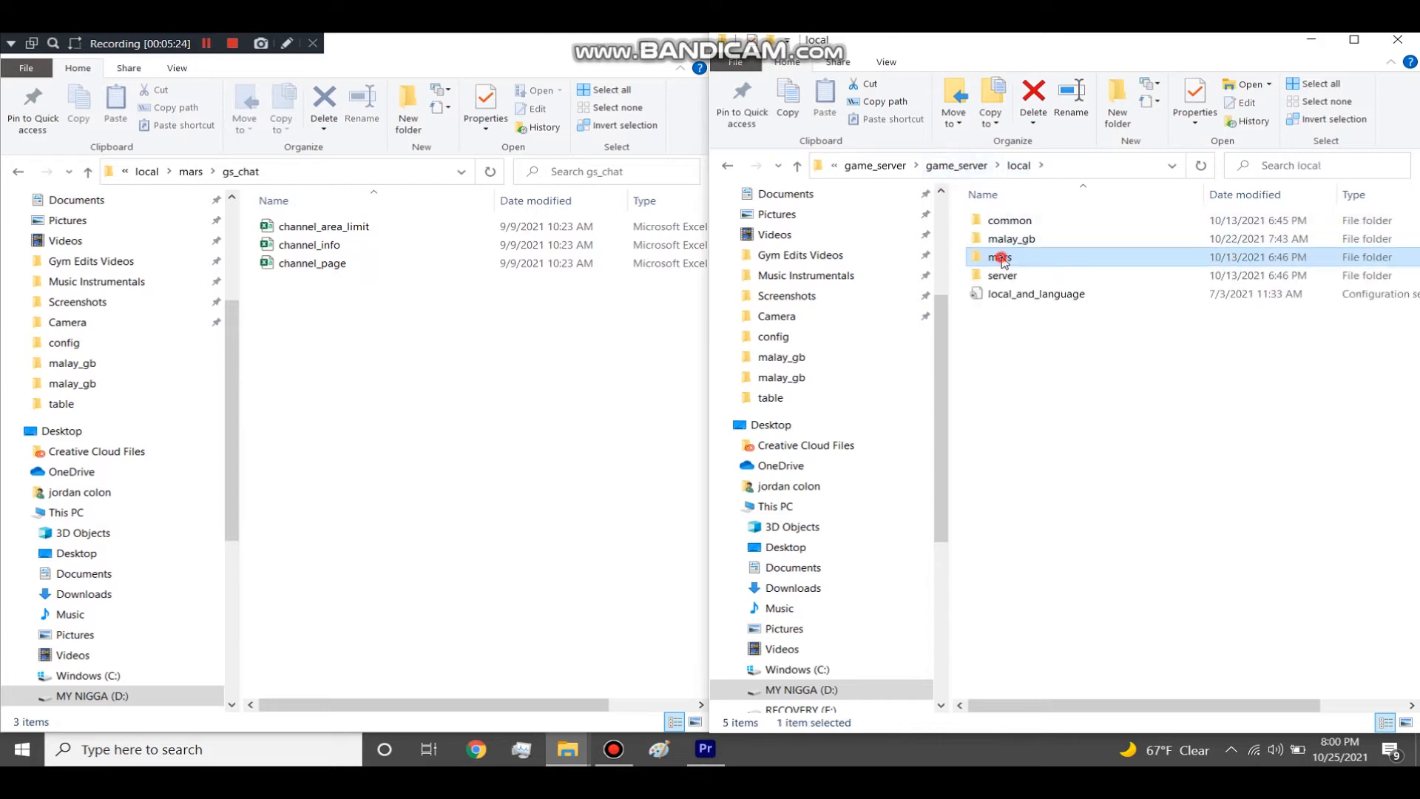
{"action": "double_click", "coordinate": [1002, 258]}
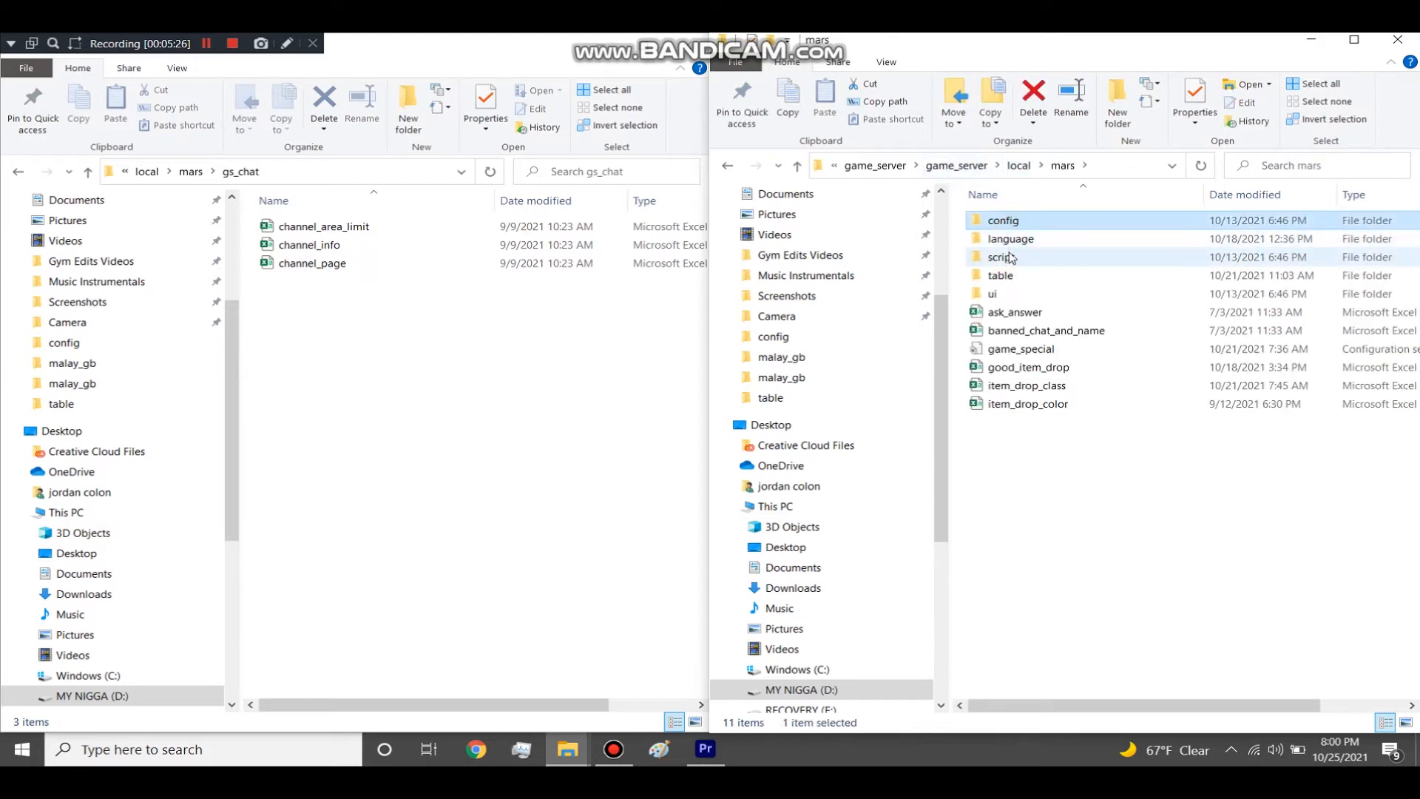
{"action": "left_click", "coordinate": [1019, 166]}
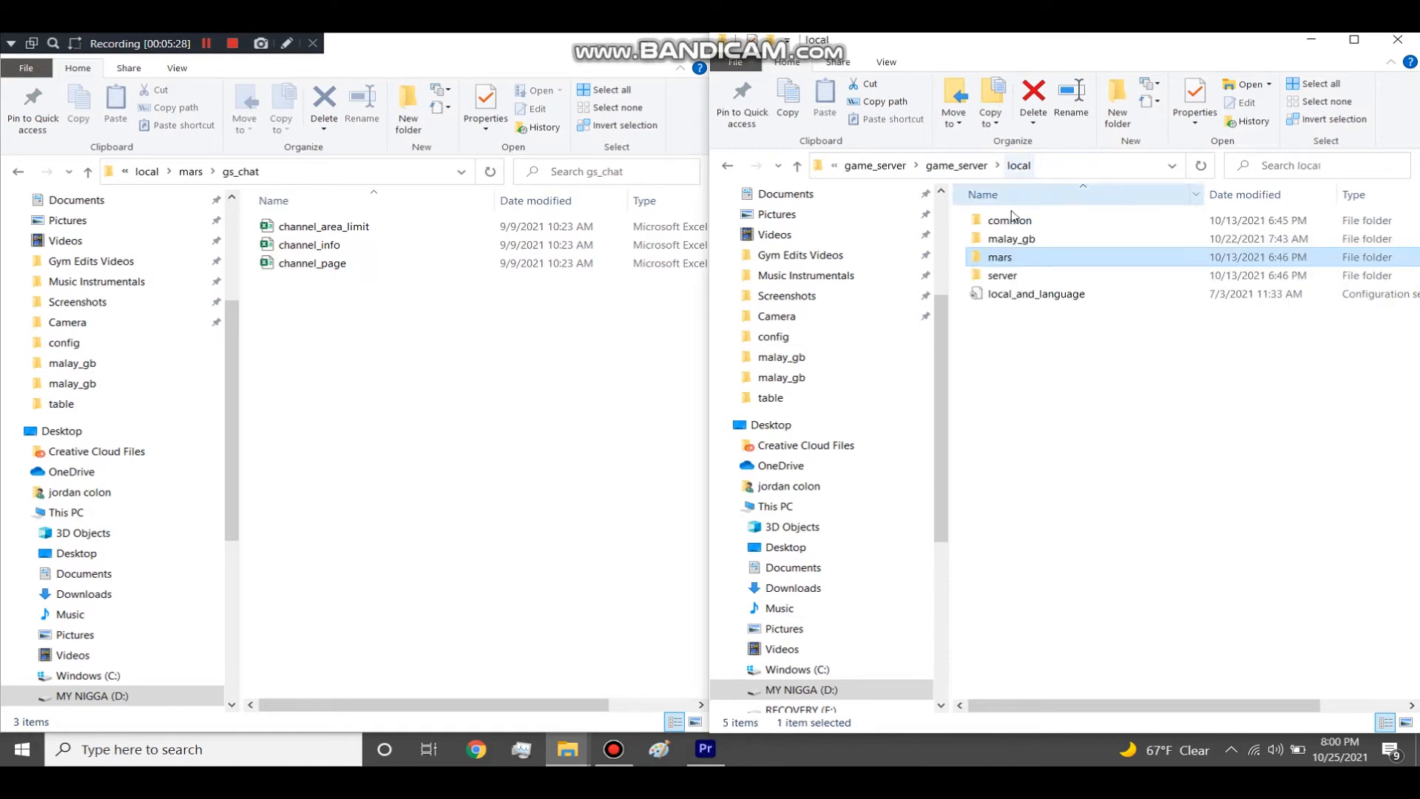
{"action": "double_click", "coordinate": [1006, 238]}
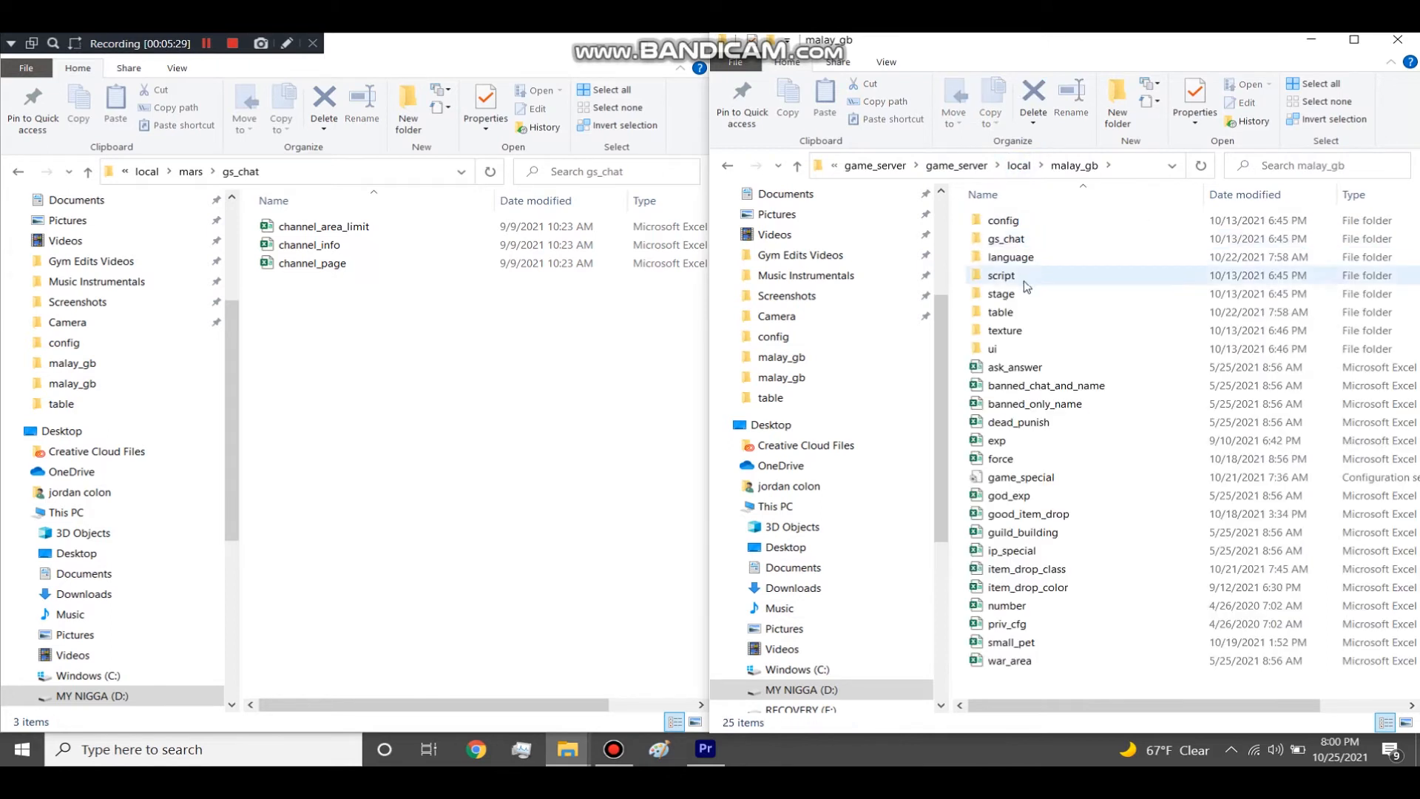
{"action": "double_click", "coordinate": [1025, 258]}
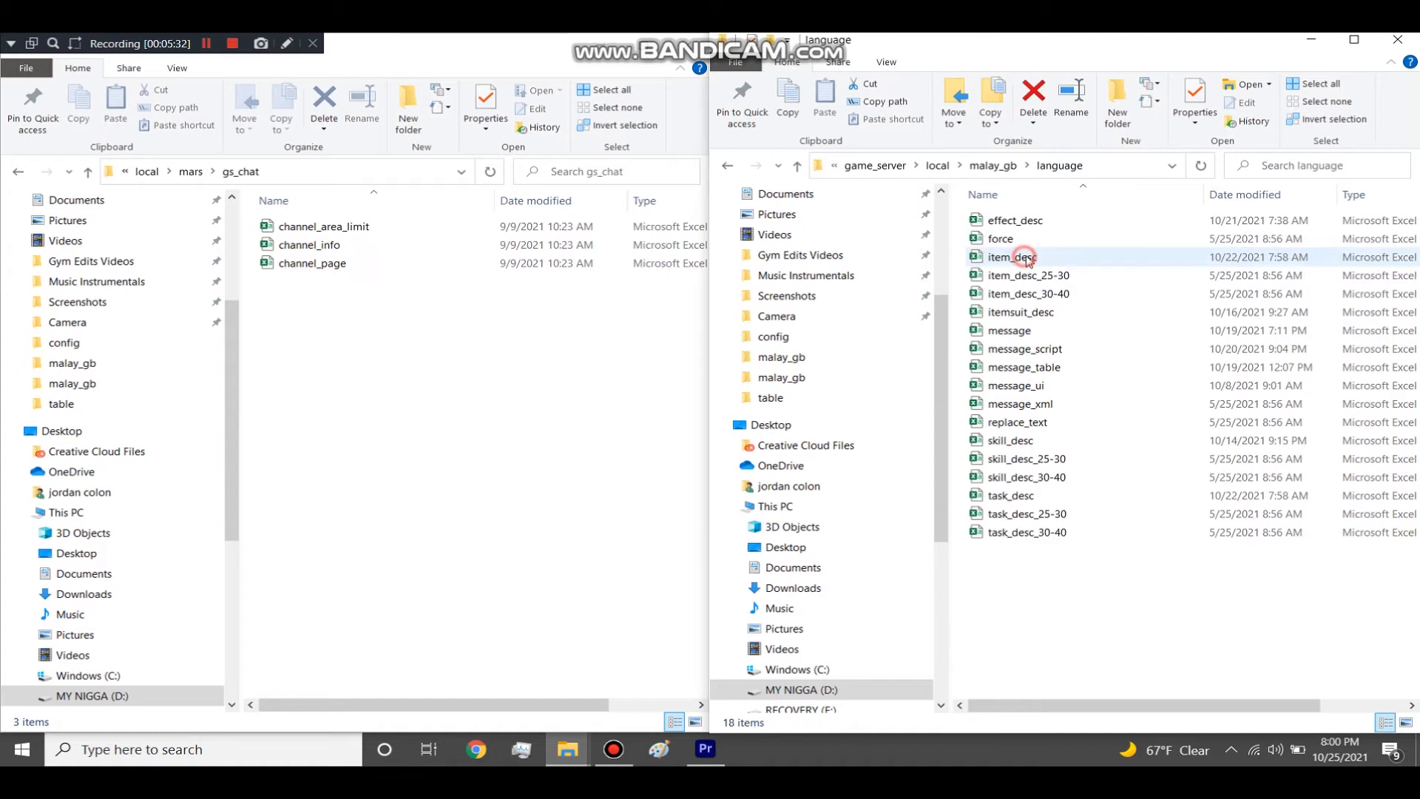
{"action": "key", "text": "alt+Left"}
{"action": "double_click", "coordinate": [1034, 241]}
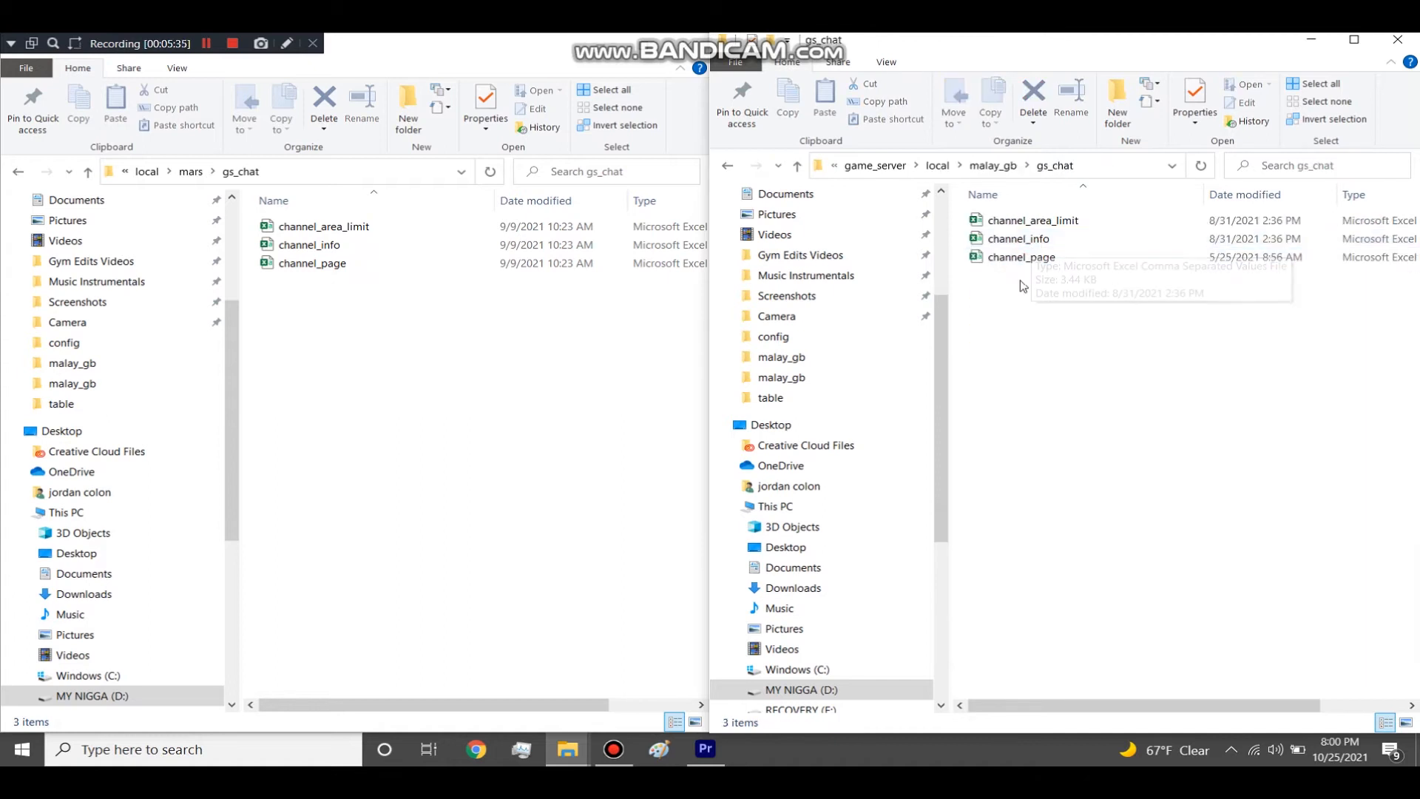
{"action": "key", "text": "alt+Left"}
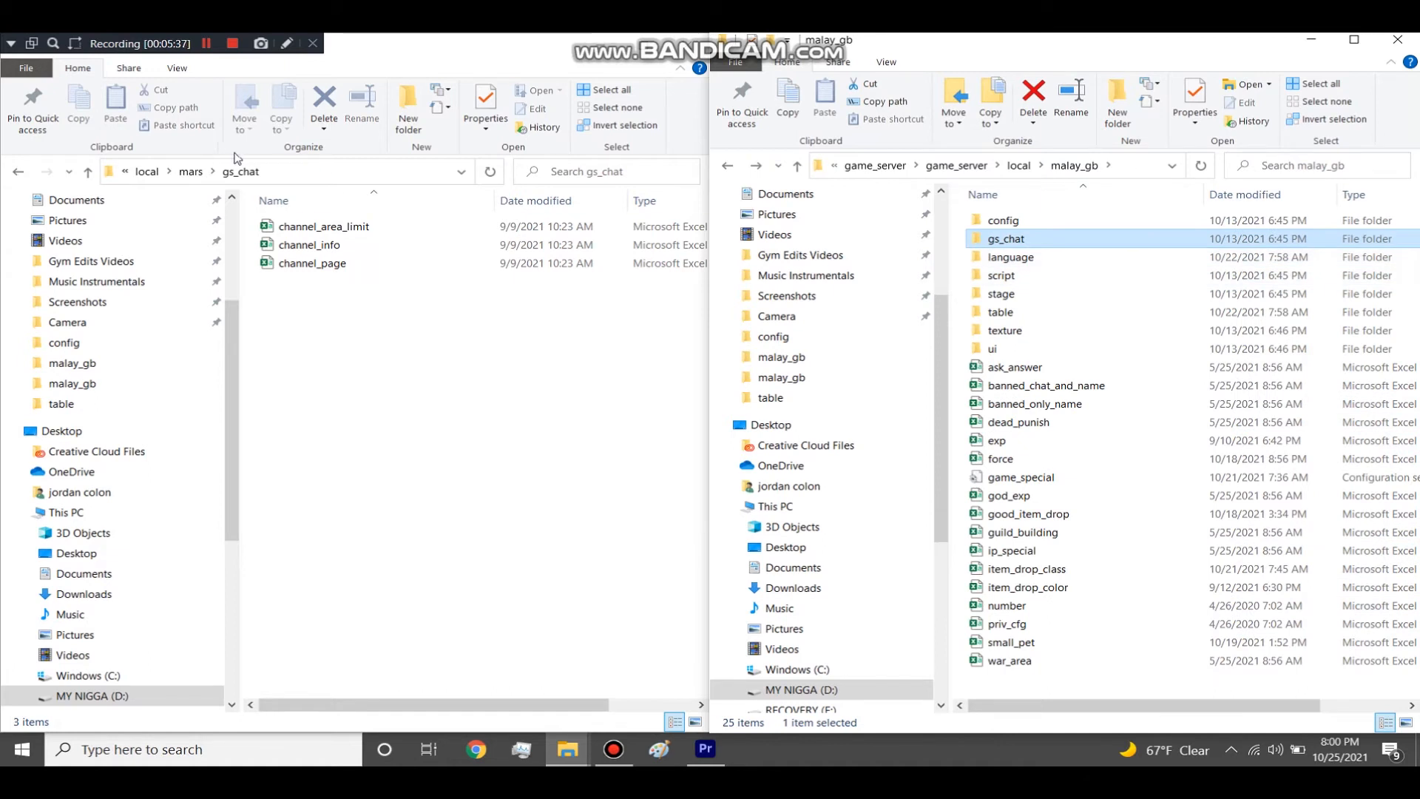
Look through the client's local > common > gs_chat files and go back to the client's local folder
{"action": "left_click", "coordinate": [147, 172]}
{"action": "double_click", "coordinate": [304, 227]}
{"action": "double_click", "coordinate": [317, 265]}
{"action": "left_click_drag", "start_coordinate": [305, 372], "coordinate": [339, 261]}
{"action": "left_click", "coordinate": [314, 357]}
{"action": "left_click", "coordinate": [144, 171]}
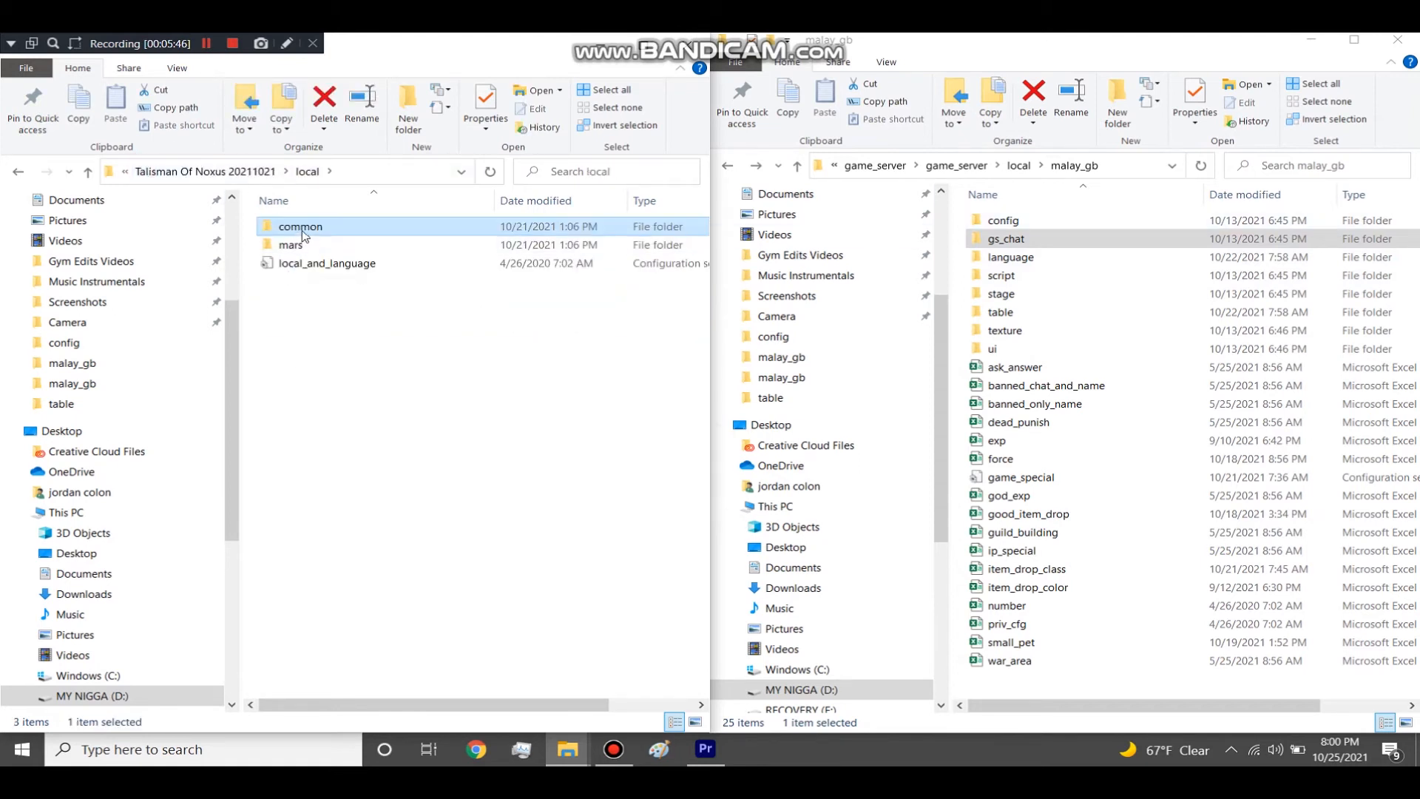
Open the client's common > gs_chat beside the server's malay_gb > gs_chat, with the server's three channel files selected
{"action": "double_click", "coordinate": [302, 232]}
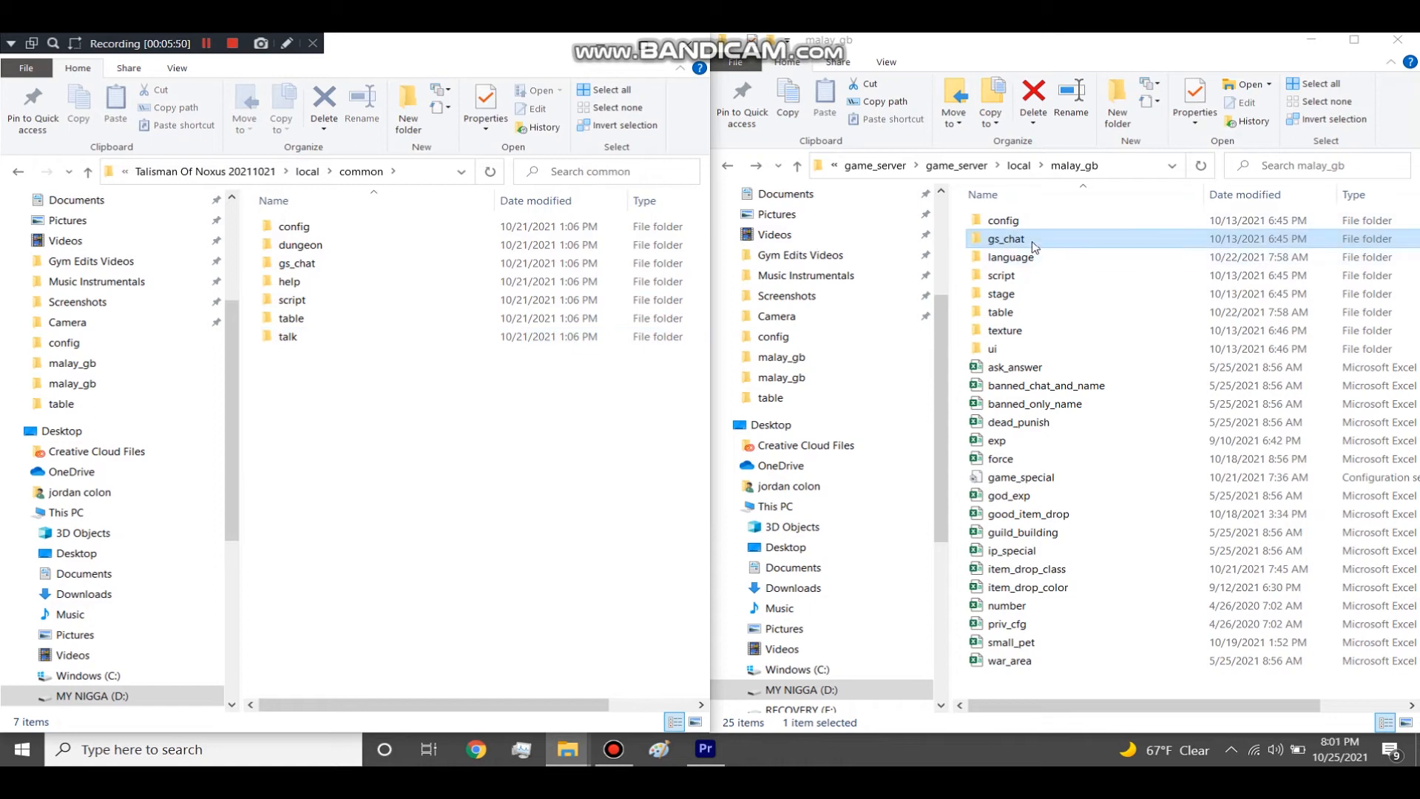
{"action": "double_click", "coordinate": [1034, 244]}
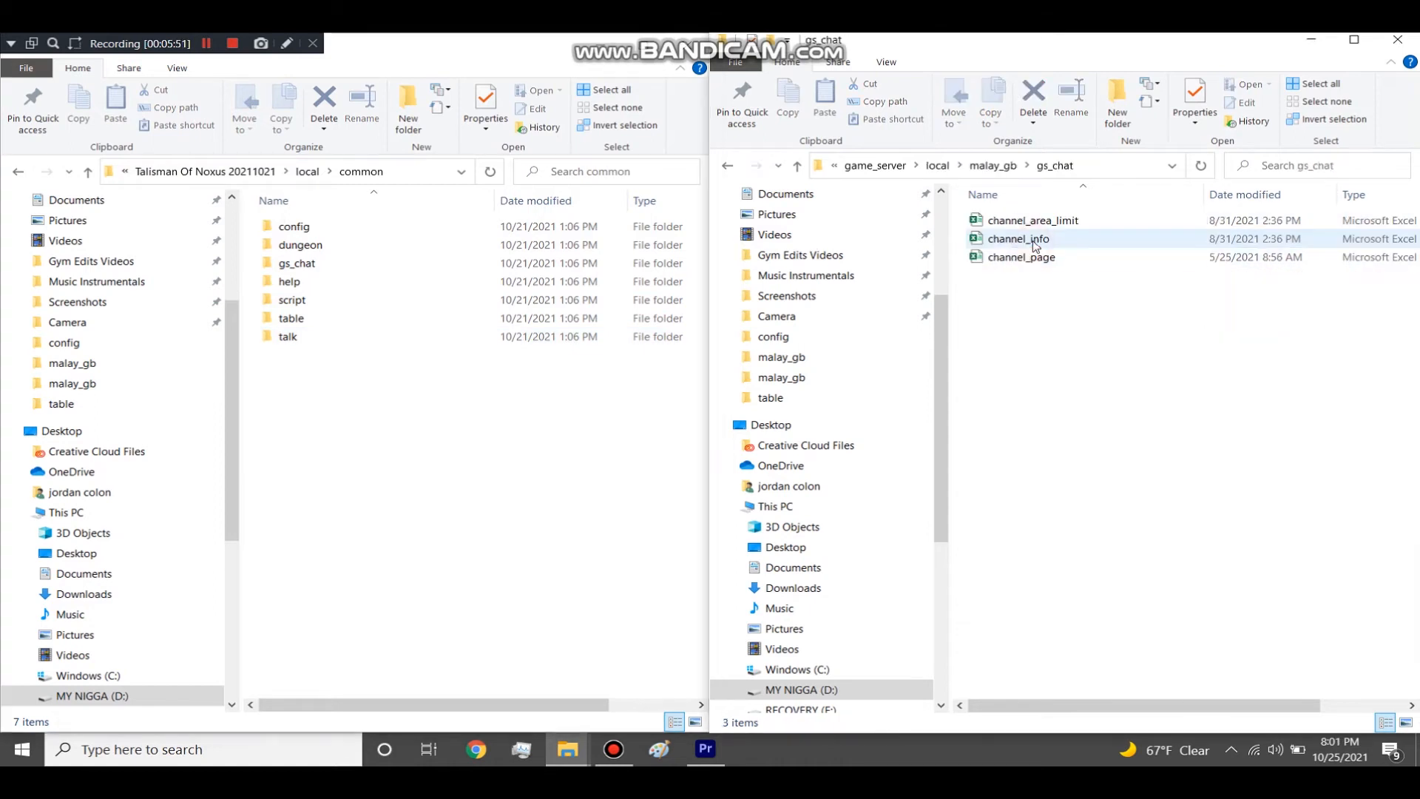
{"action": "left_click_drag", "start_coordinate": [1027, 296], "coordinate": [1028, 214]}
{"action": "double_click", "coordinate": [315, 264]}
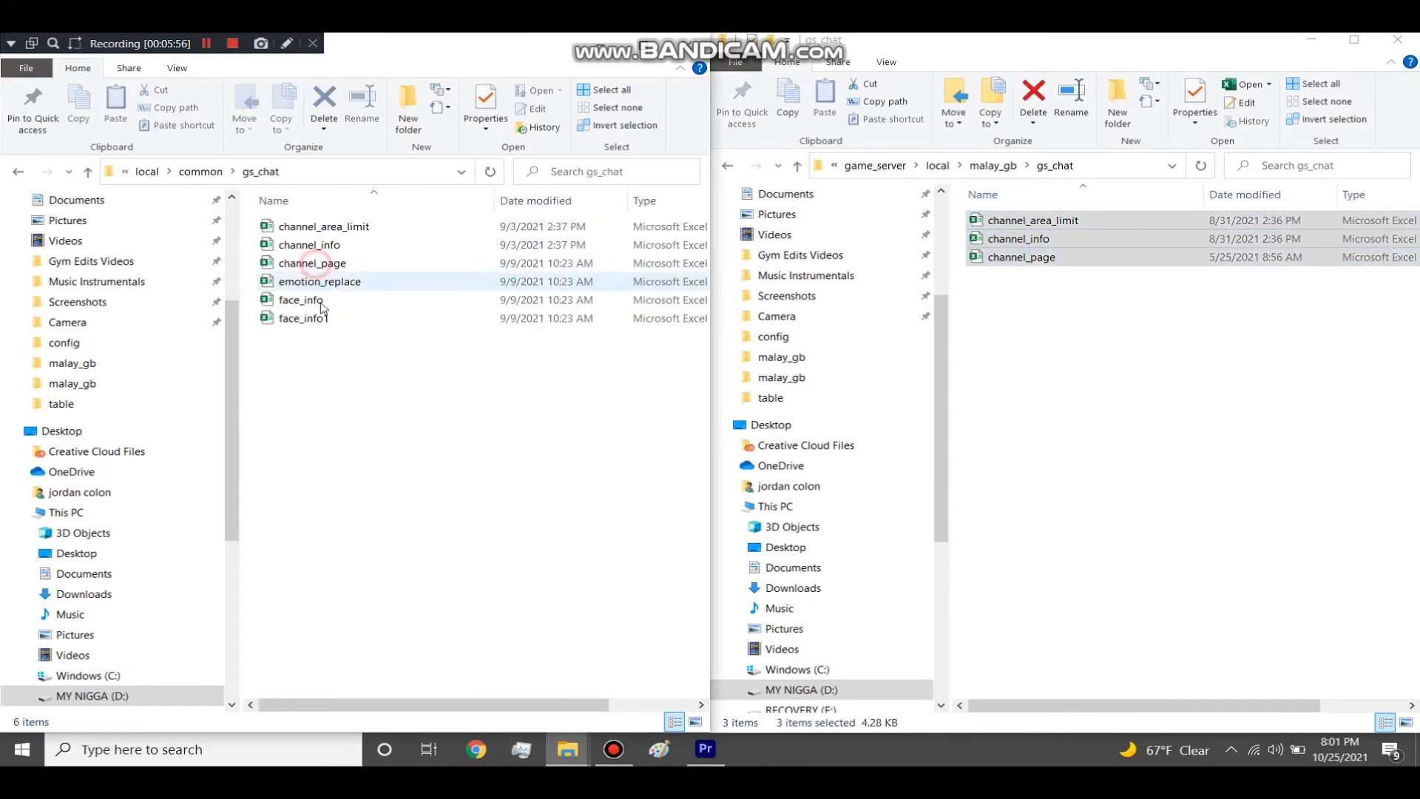
Highlight the channel files, then emotion_replace, face_info and face_info1 in the client's gs_chat, and return to Talisman Of Noxus 20211021
{"action": "left_click_drag", "start_coordinate": [254, 221], "coordinate": [307, 269]}
{"action": "left_click", "coordinate": [406, 454]}
{"action": "left_click_drag", "start_coordinate": [275, 379], "coordinate": [309, 307]}
{"action": "left_click_drag", "start_coordinate": [326, 362], "coordinate": [296, 278]}
{"action": "left_click", "coordinate": [340, 377]}
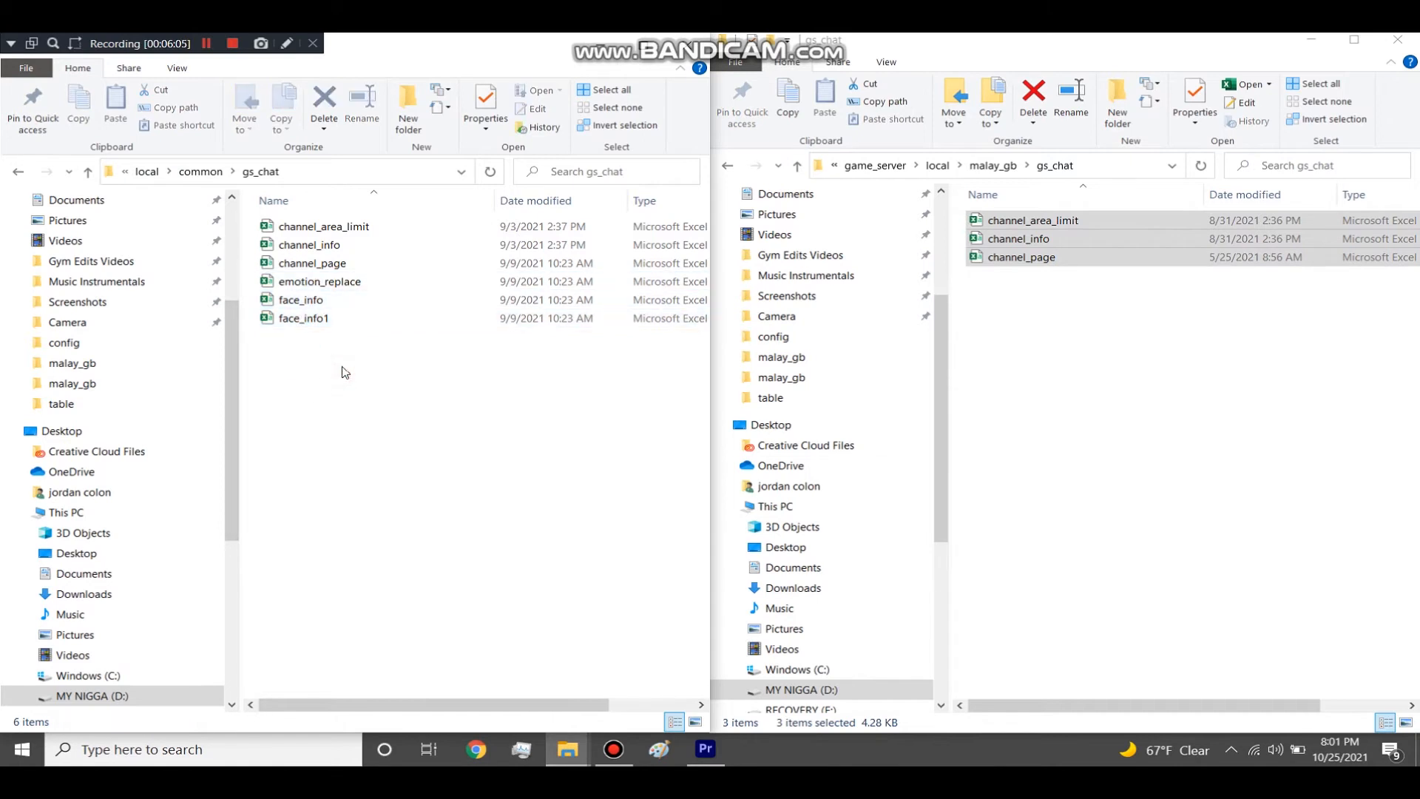
{"action": "left_click", "coordinate": [147, 172]}
{"action": "left_click", "coordinate": [188, 171]}
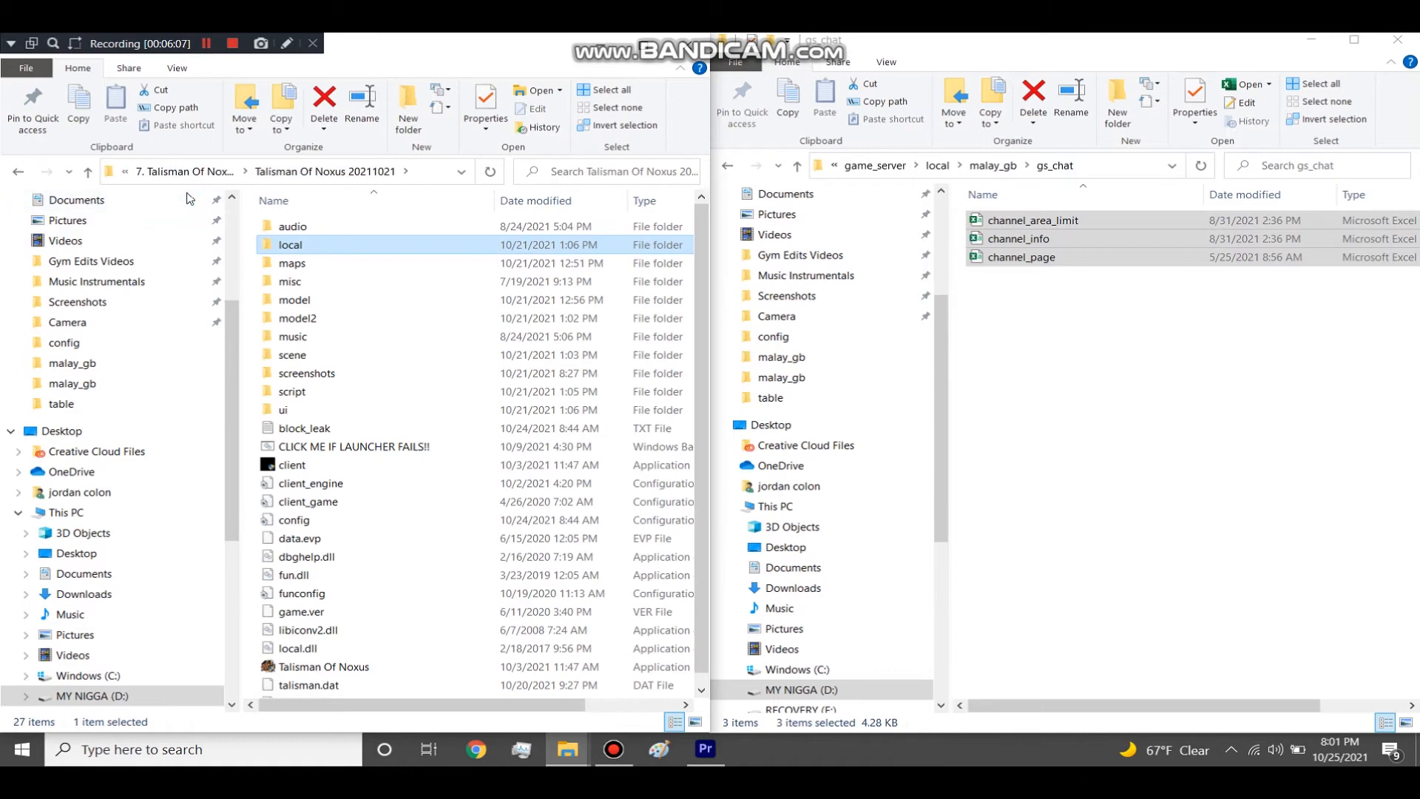
Open channel_area_limit, channel_info and channel_page together from the server's gs_chat folder in Excel
{"action": "left_click_drag", "start_coordinate": [1064, 305], "coordinate": [1015, 214]}
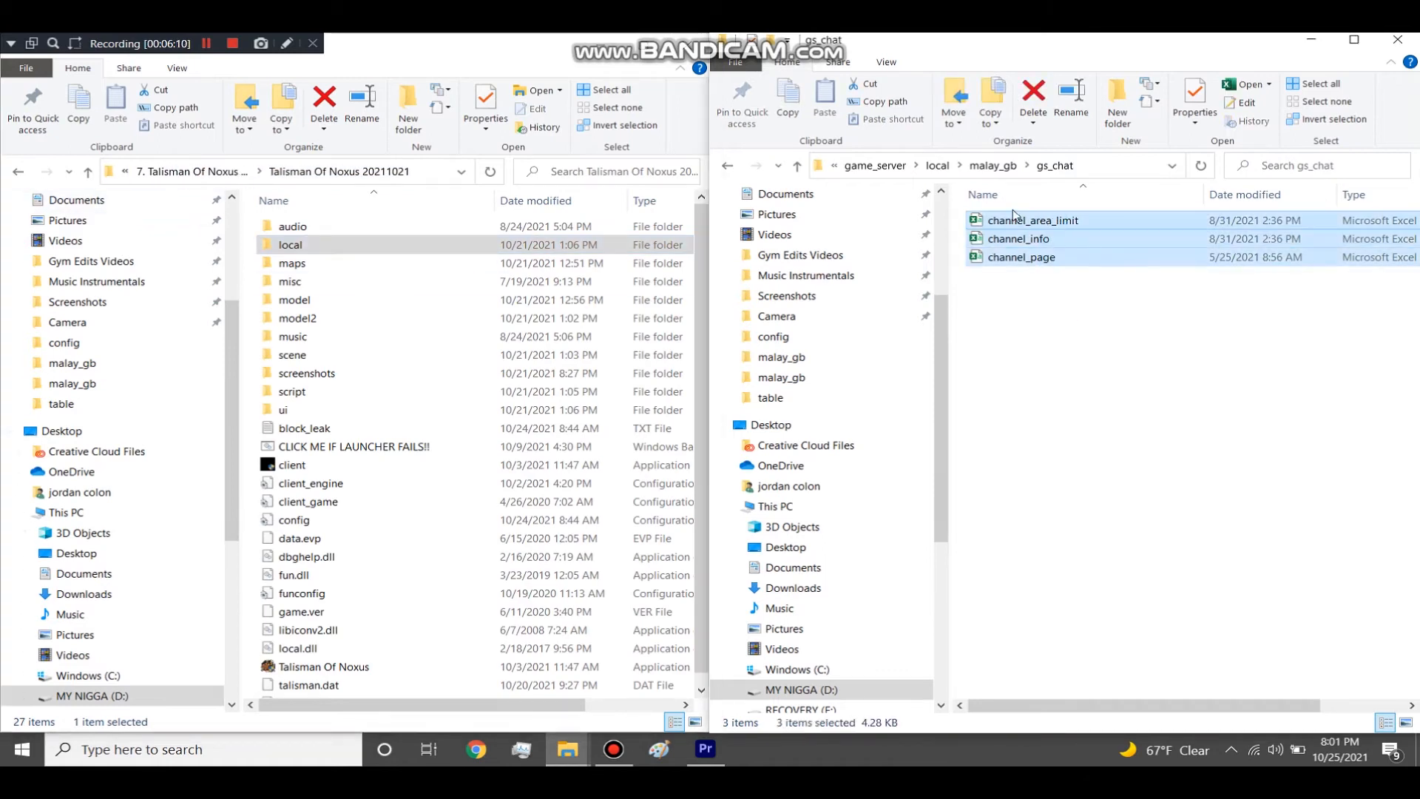
{"action": "right_click", "coordinate": [1033, 227]}
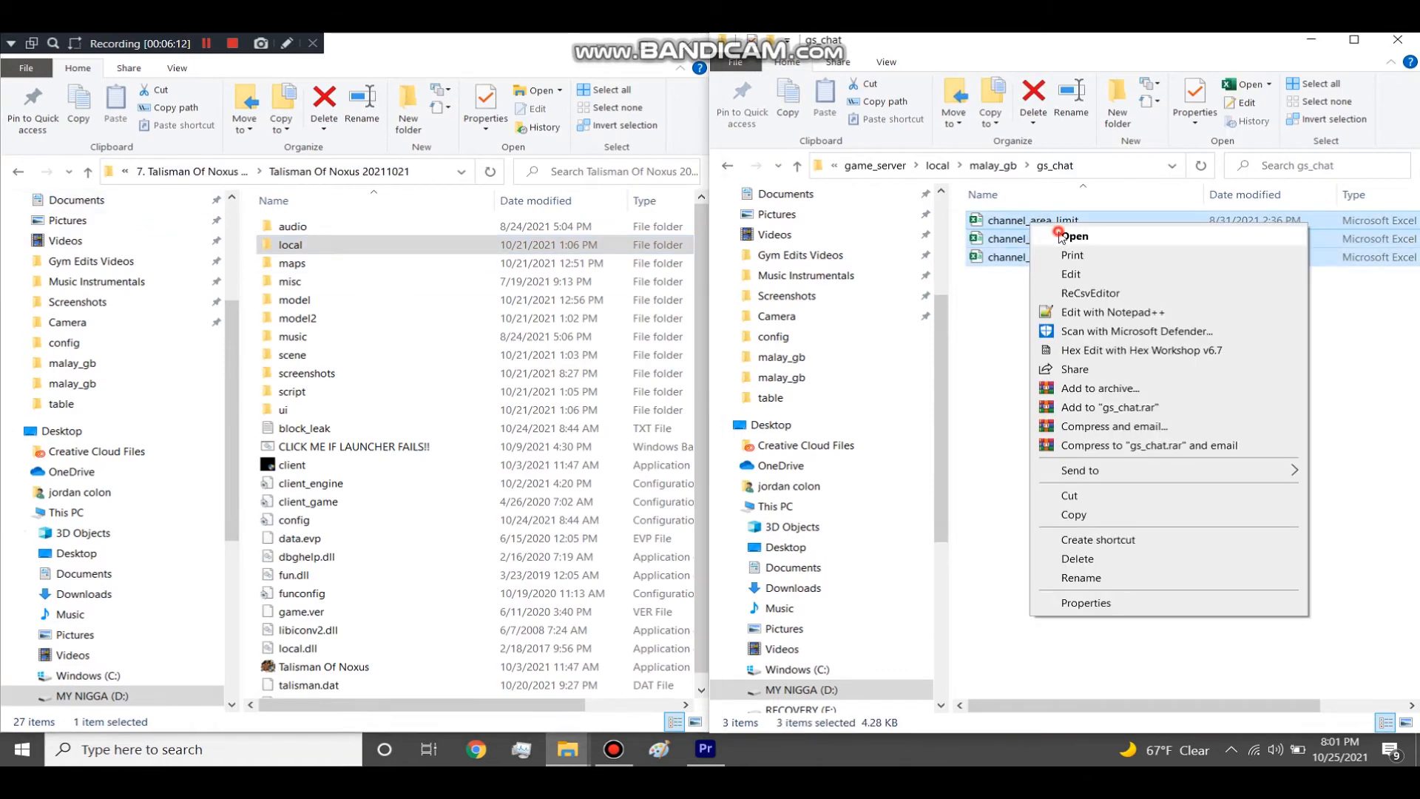
{"action": "left_click", "coordinate": [1062, 236]}
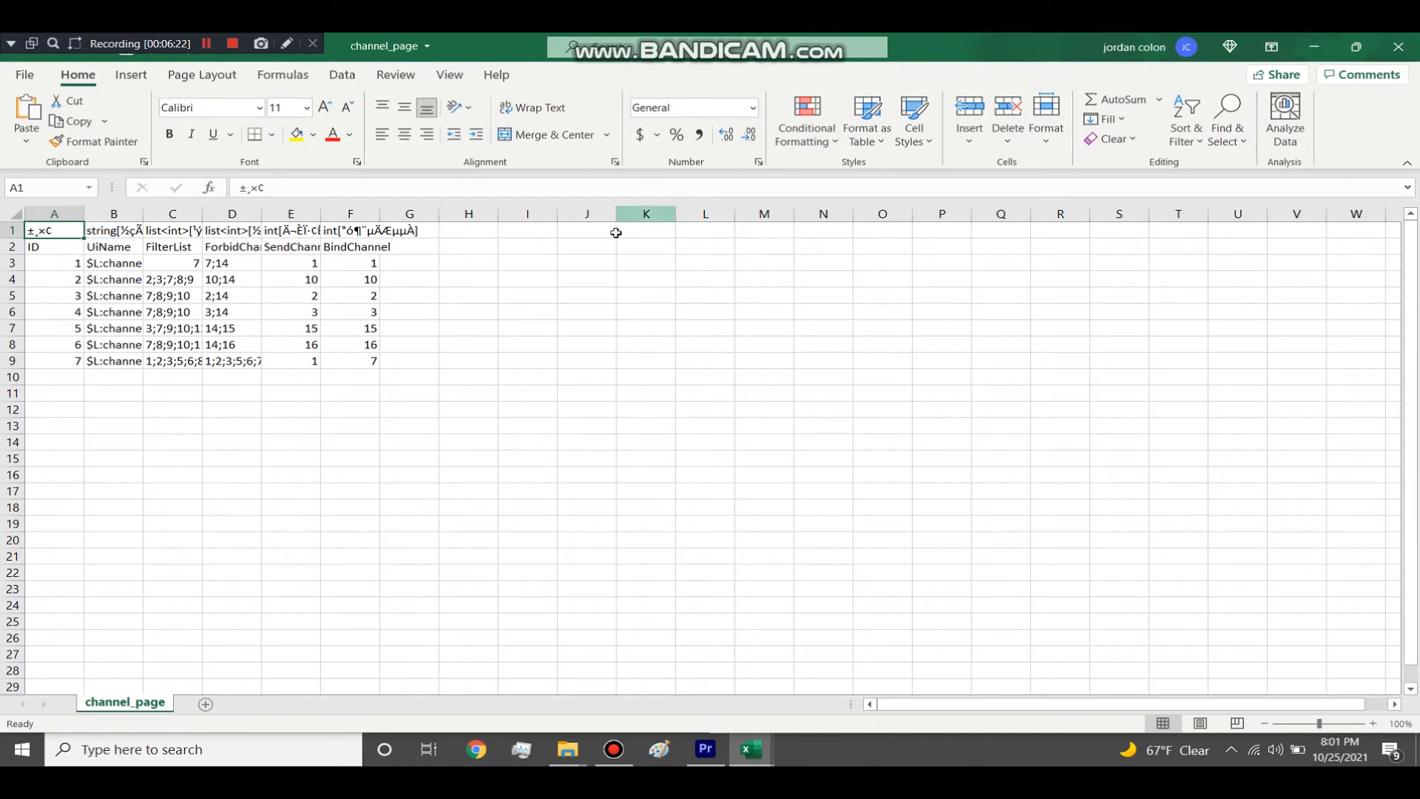
Widen the UiName, FilterList and ForbidChange columns in channel_page, highlight the channel entries and close the file
{"action": "double_click", "coordinate": [141, 216]}
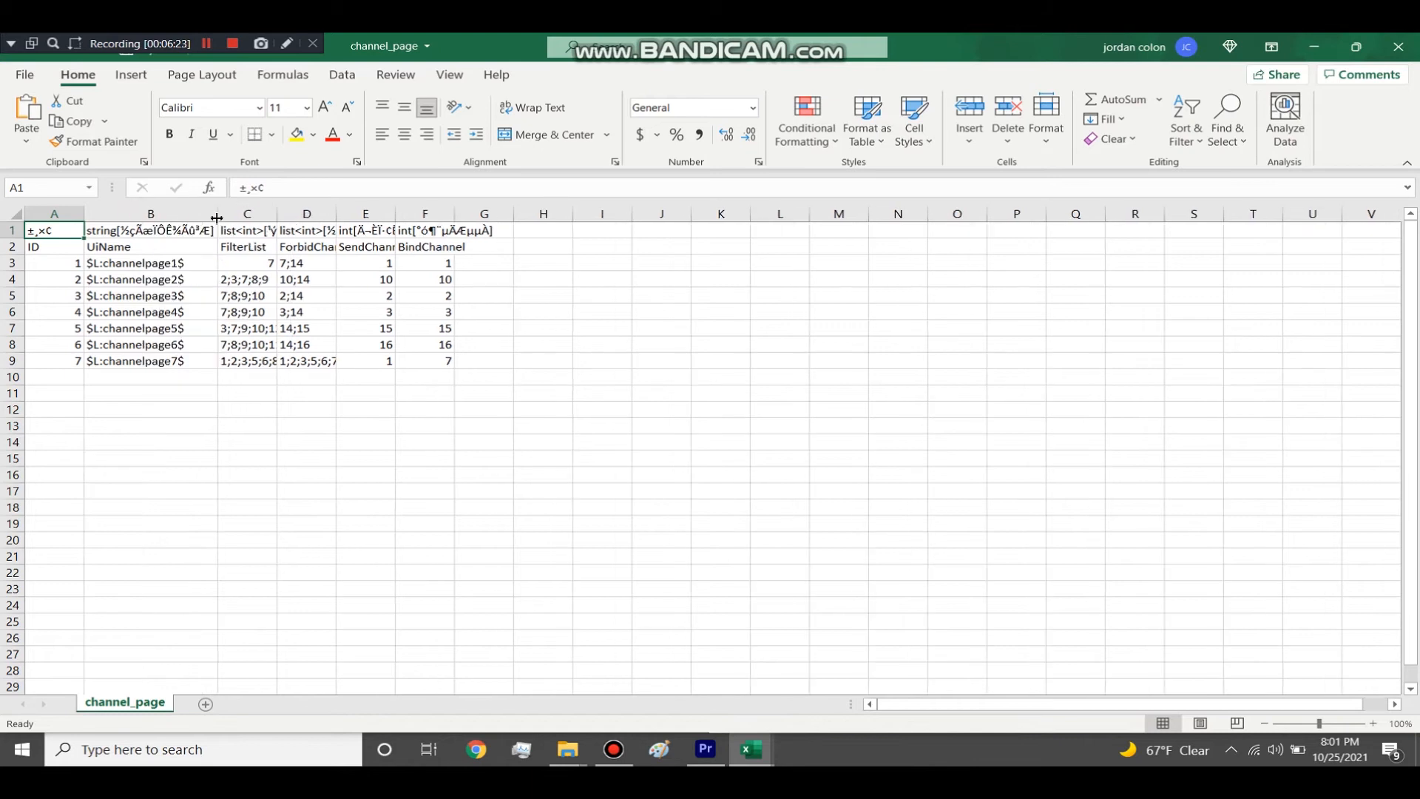
{"action": "double_click", "coordinate": [276, 214]}
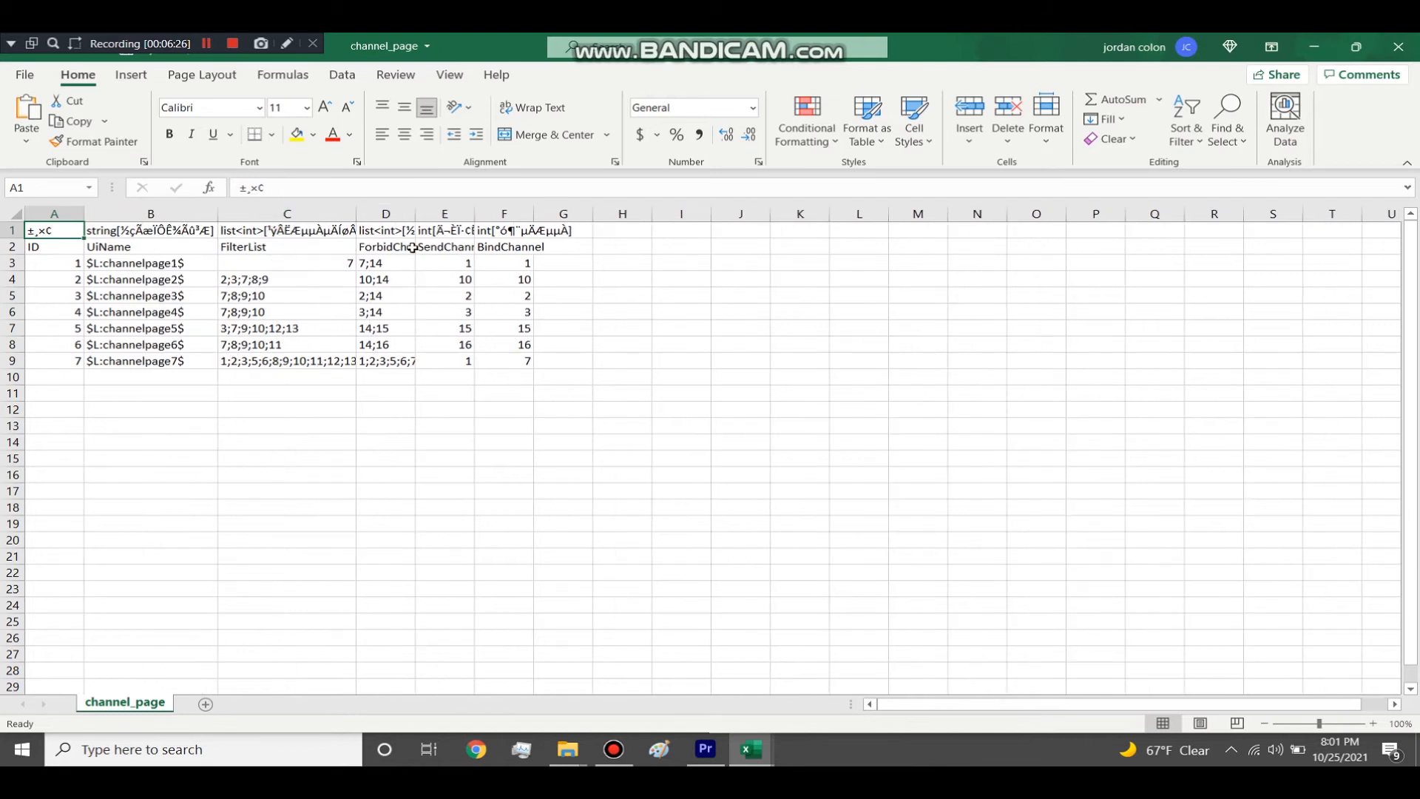
{"action": "double_click", "coordinate": [418, 214]}
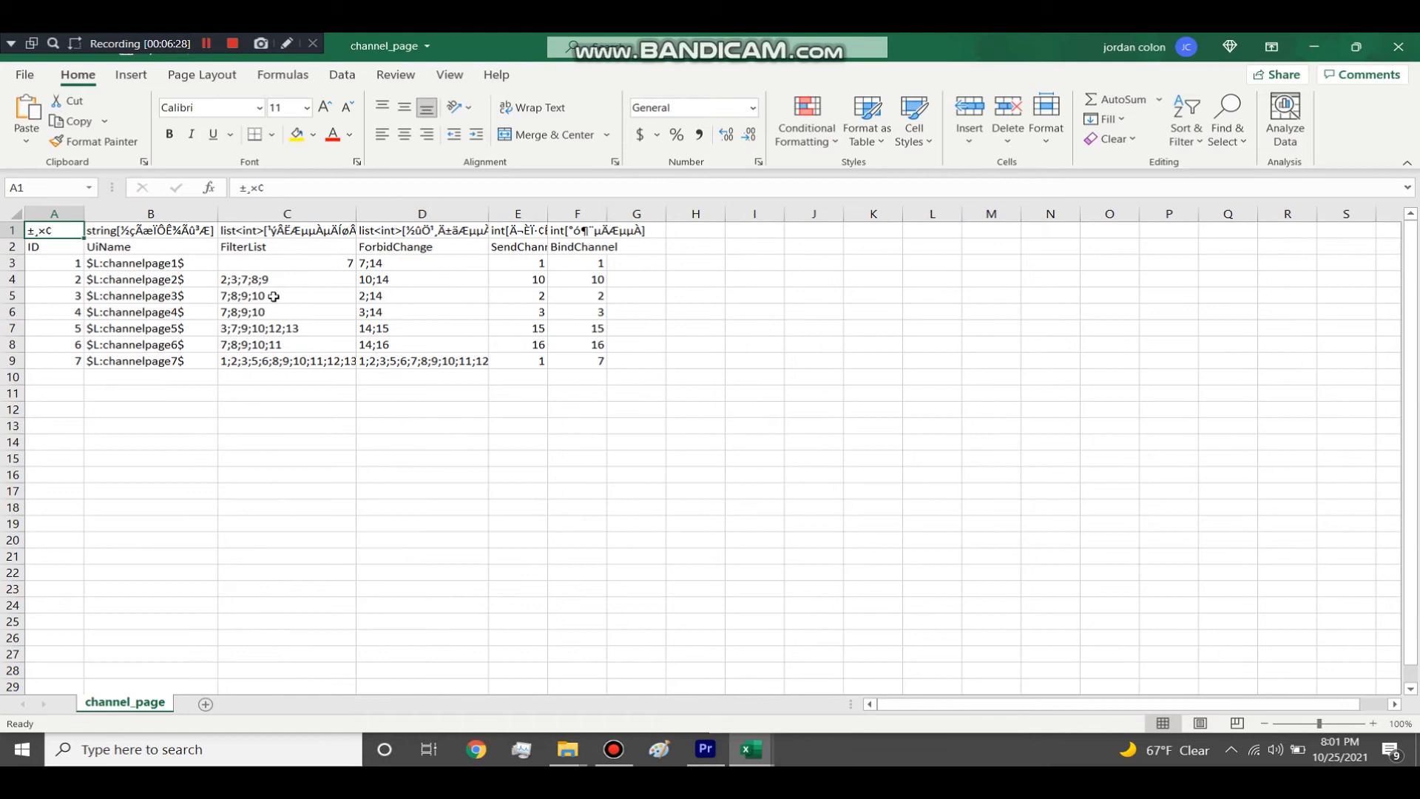
{"action": "left_click_drag", "start_coordinate": [274, 282], "coordinate": [422, 361]}
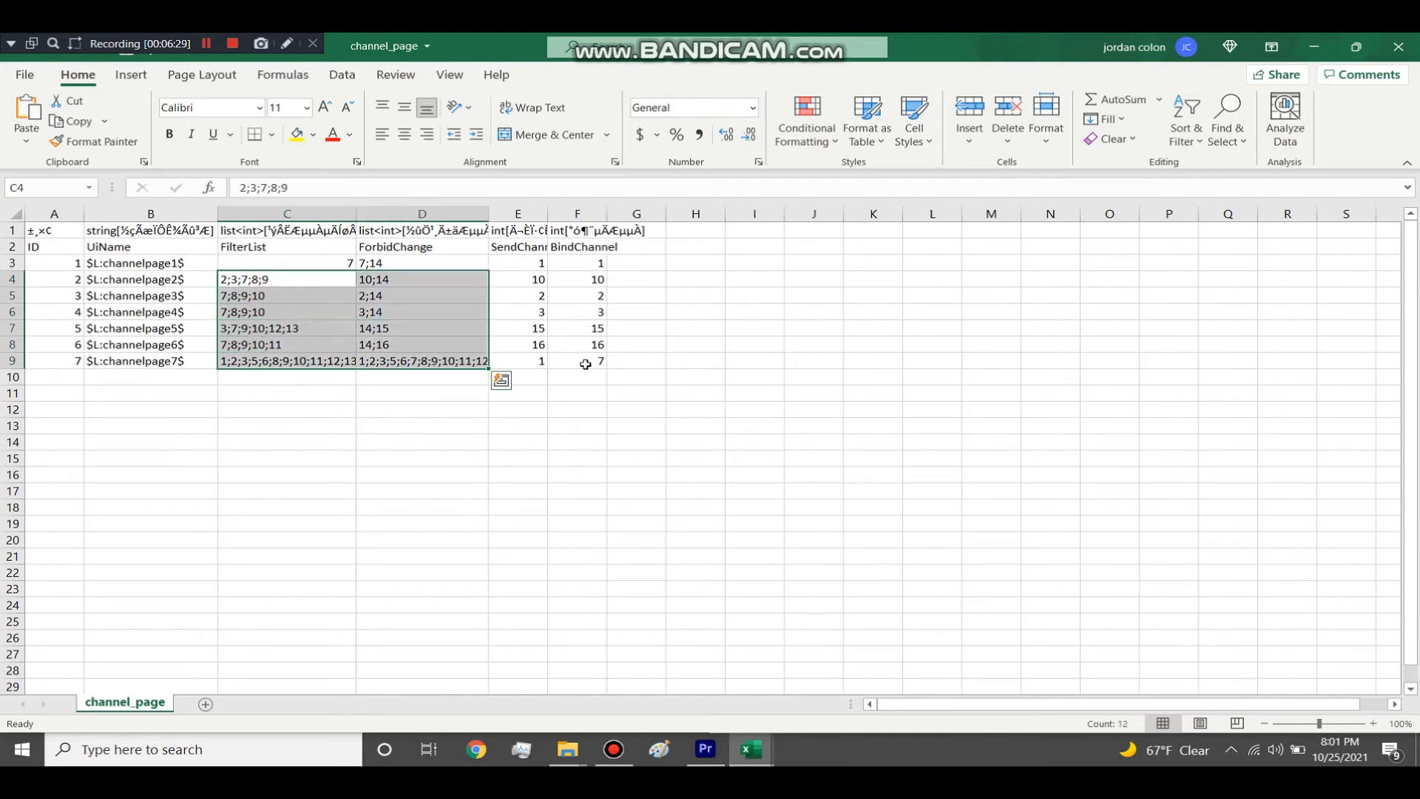
{"action": "left_click", "coordinate": [601, 359]}
{"action": "left_click_drag", "start_coordinate": [592, 360], "coordinate": [148, 263]}
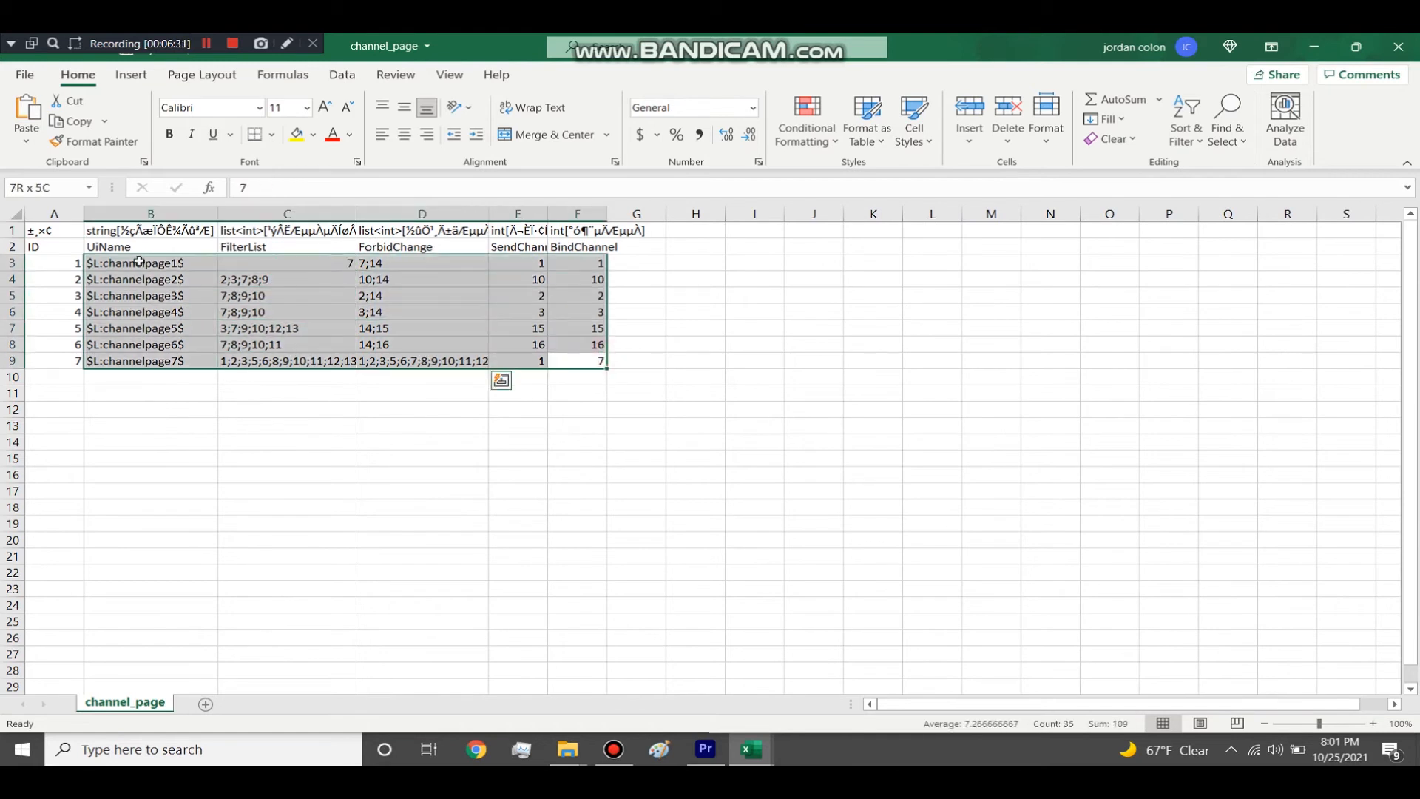
{"action": "left_click", "coordinate": [1417, 42]}
{"action": "left_click", "coordinate": [707, 412]}
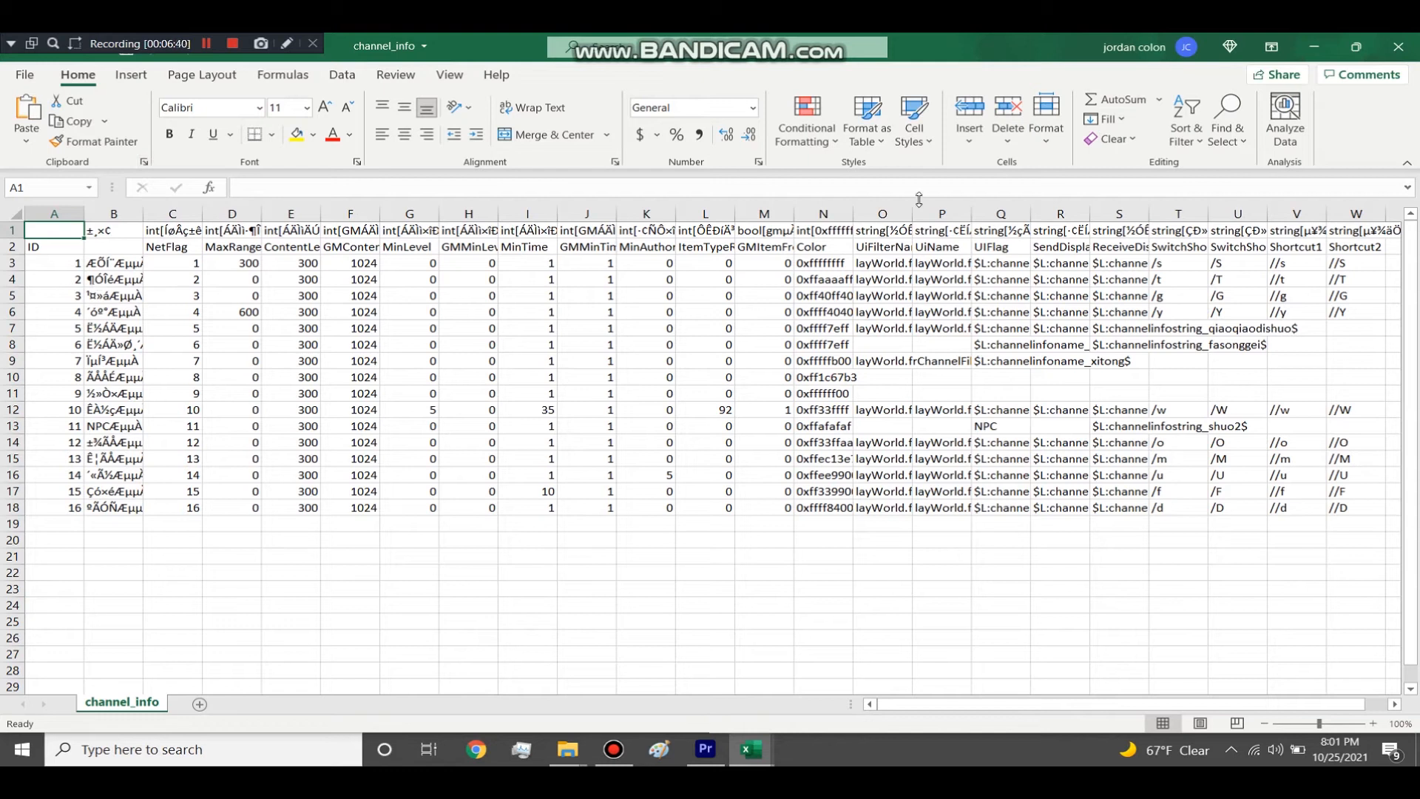
Widen the UiFilterName column in channel_info and highlight the ckbGuild and ckbGeneral channel rows
{"action": "left_click_drag", "start_coordinate": [912, 214], "coordinate": [1126, 214]}
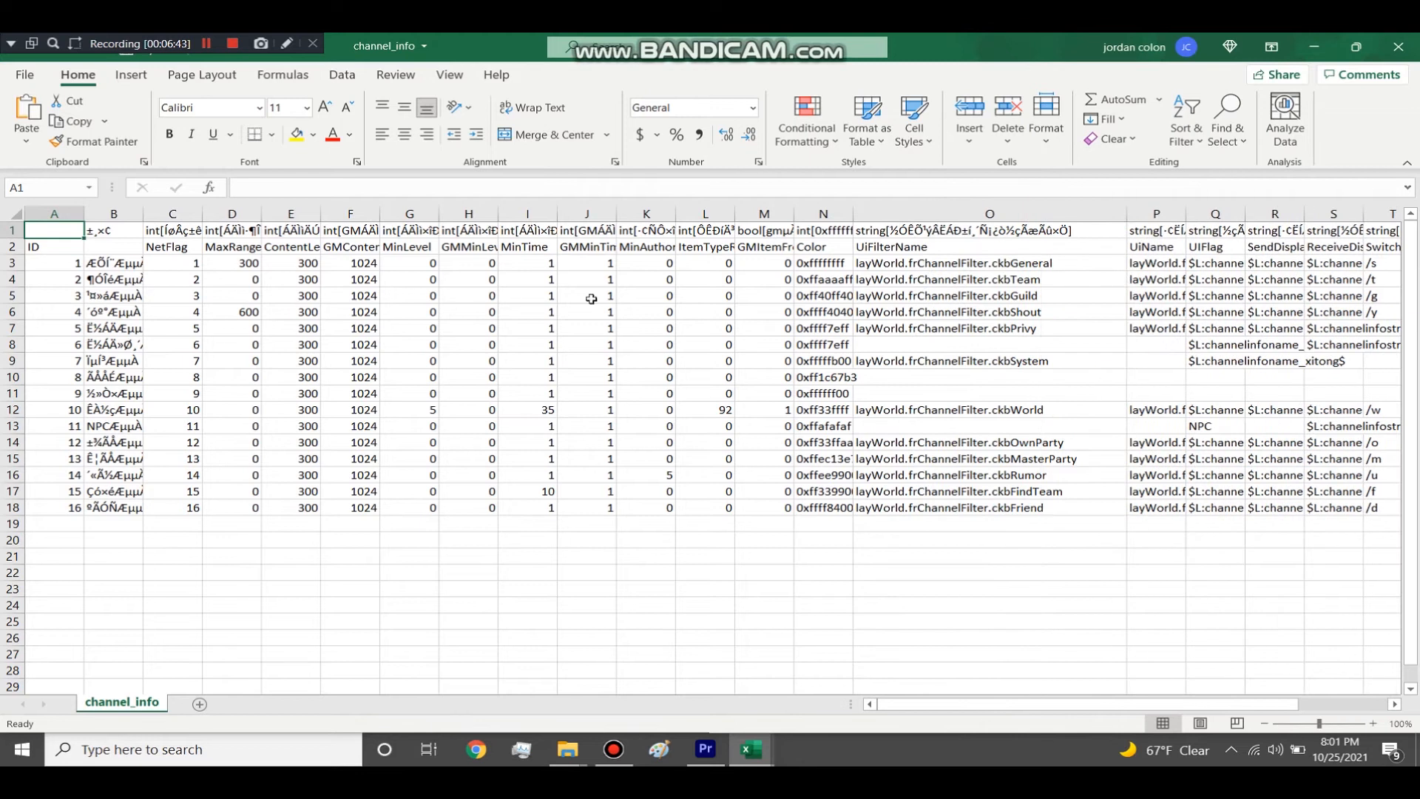
{"action": "left_click", "coordinate": [945, 262]}
{"action": "left_click", "coordinate": [1037, 281]}
{"action": "left_click", "coordinate": [12, 296]}
{"action": "left_click_drag", "start_coordinate": [8, 320], "coordinate": [8, 322]}
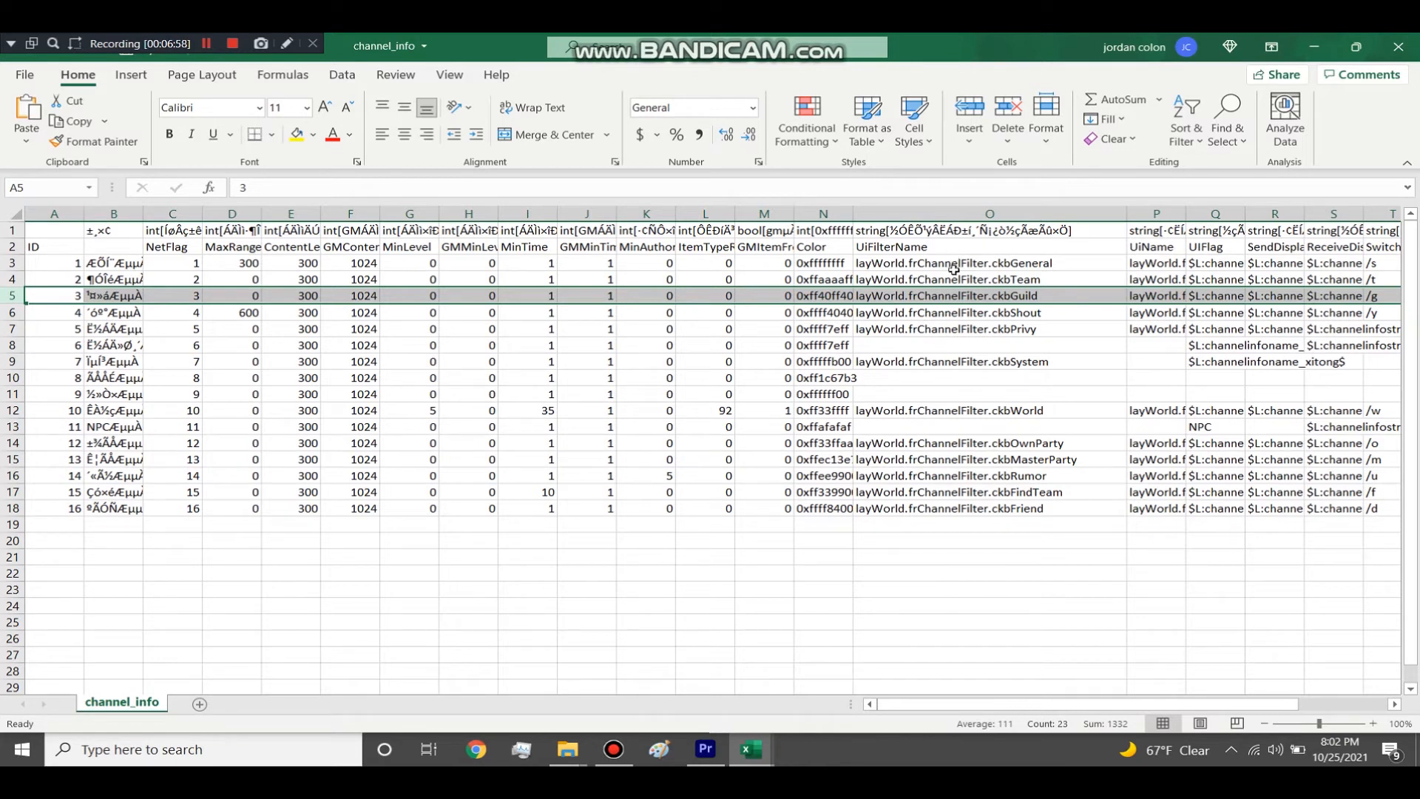
{"action": "left_click", "coordinate": [15, 263]}
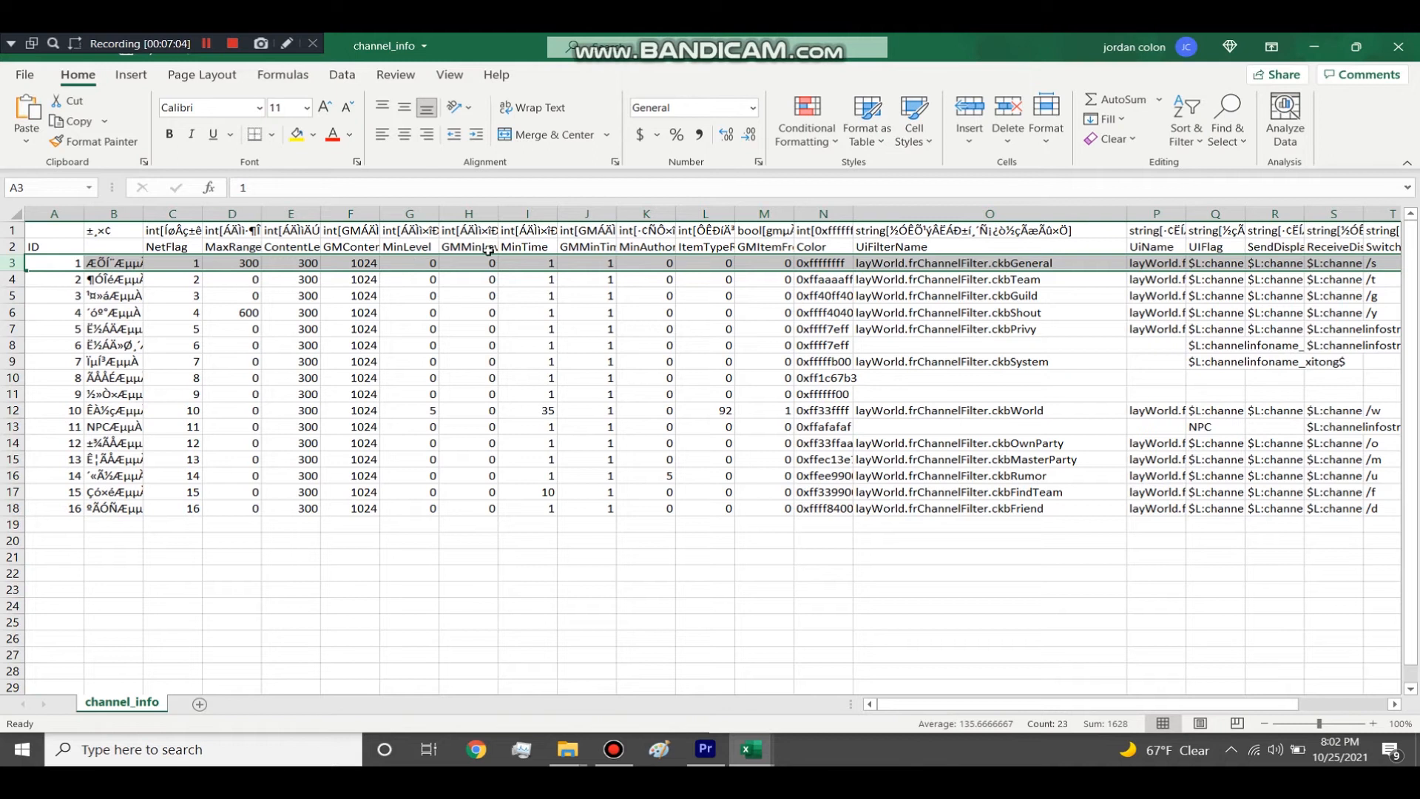
Widen the MinTime, MaxRange and GMItemFree columns in channel_info to show their full headers
{"action": "left_click_drag", "start_coordinate": [557, 214], "coordinate": [629, 213]}
{"action": "left_click_drag", "start_coordinate": [264, 220], "coordinate": [313, 220]}
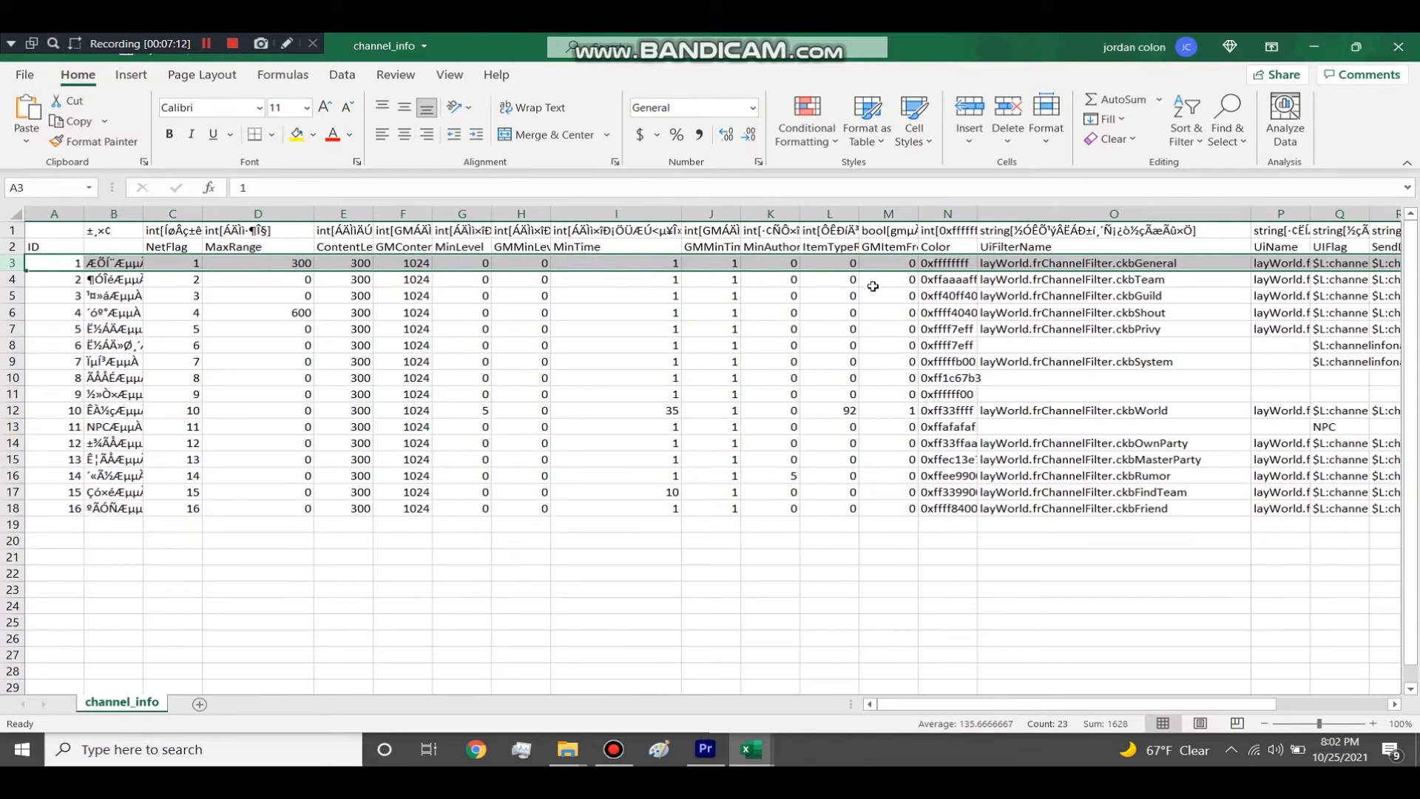
{"action": "double_click", "coordinate": [924, 215]}
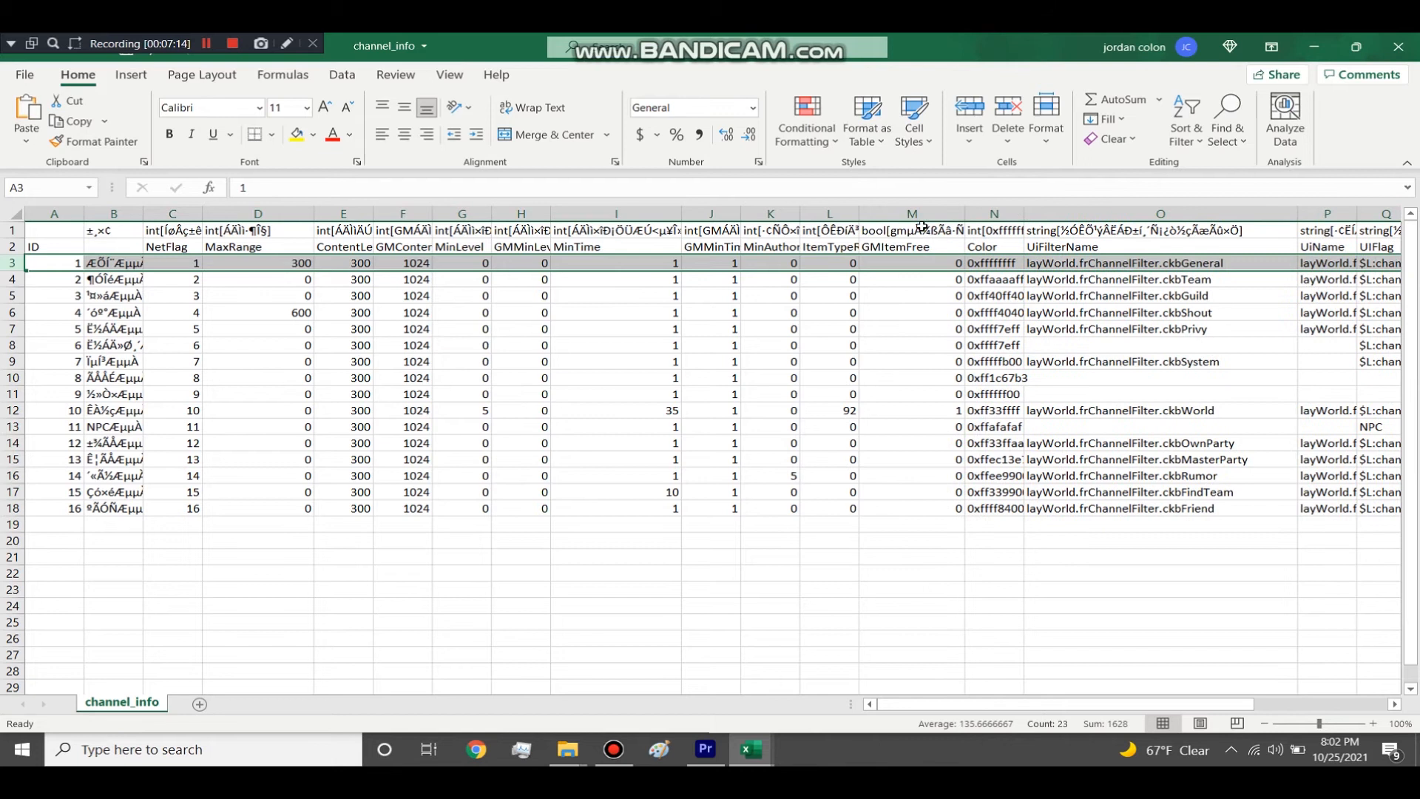
Place channel_info beside the client's Talisman Of Noxus 20211021 folder window and close channel_area_limit
{"action": "left_click_drag", "start_coordinate": [508, 32], "coordinate": [1417, 89]}
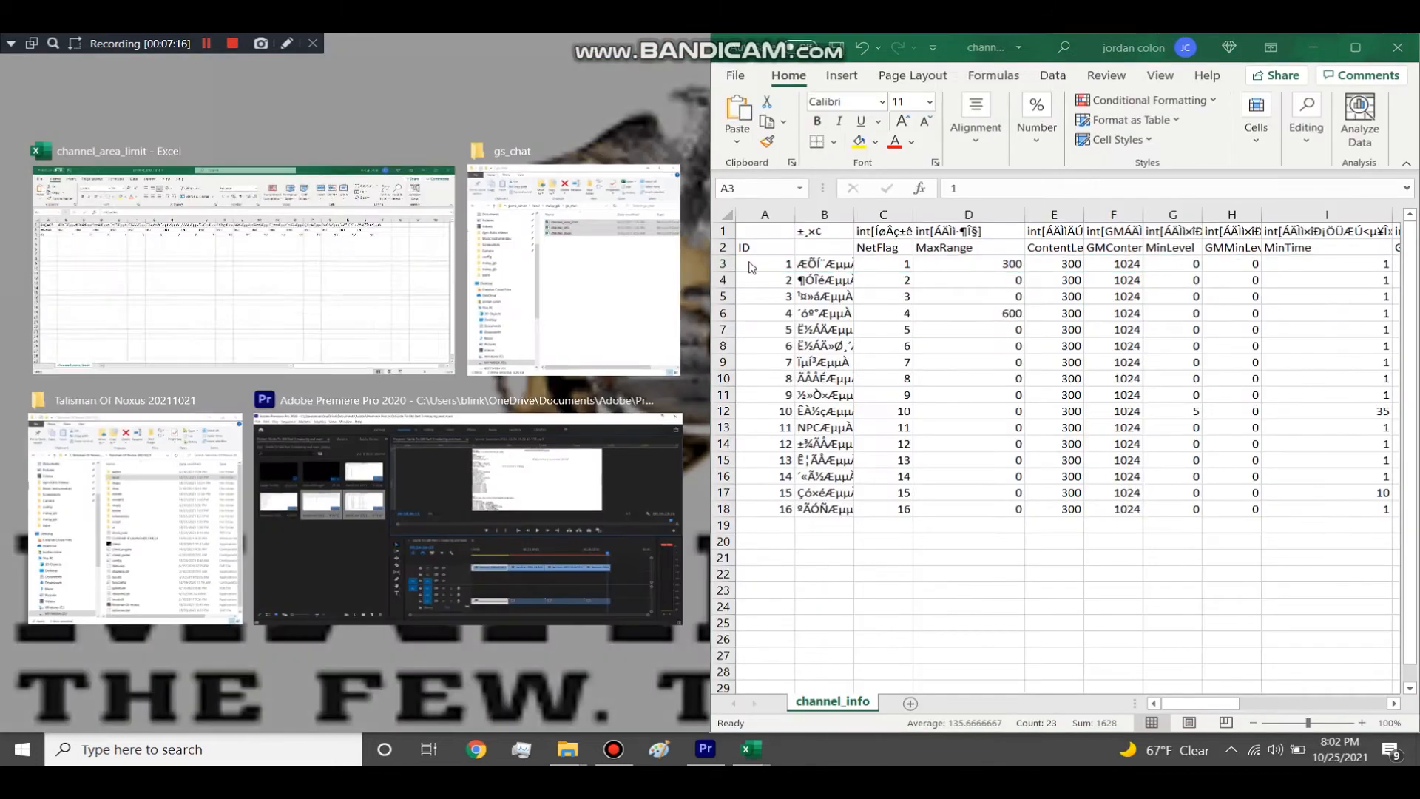
{"action": "left_click", "coordinate": [385, 222]}
{"action": "left_click", "coordinate": [690, 47]}
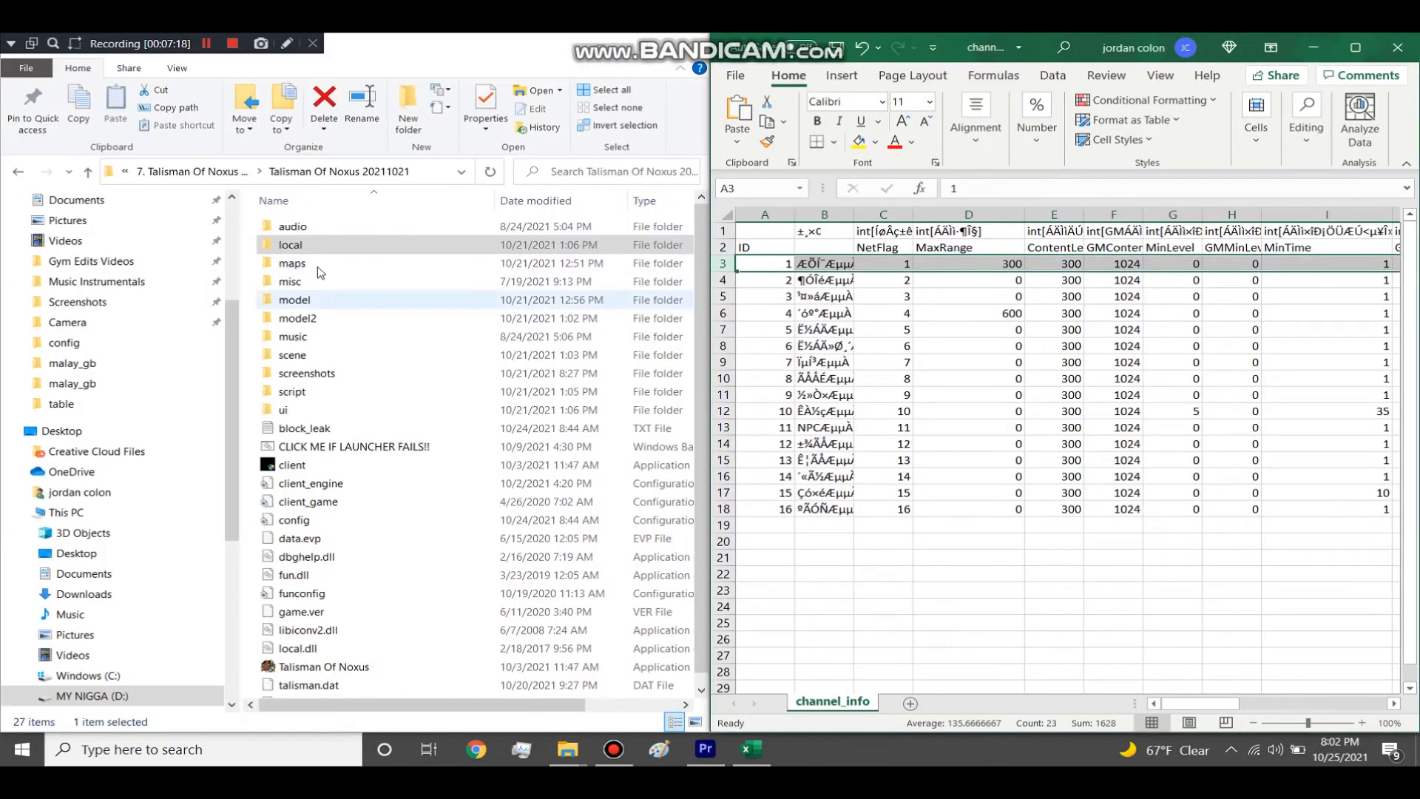
{"action": "scroll", "coordinate": [133, 285], "scroll_direction": "up", "scroll_amount": 4}
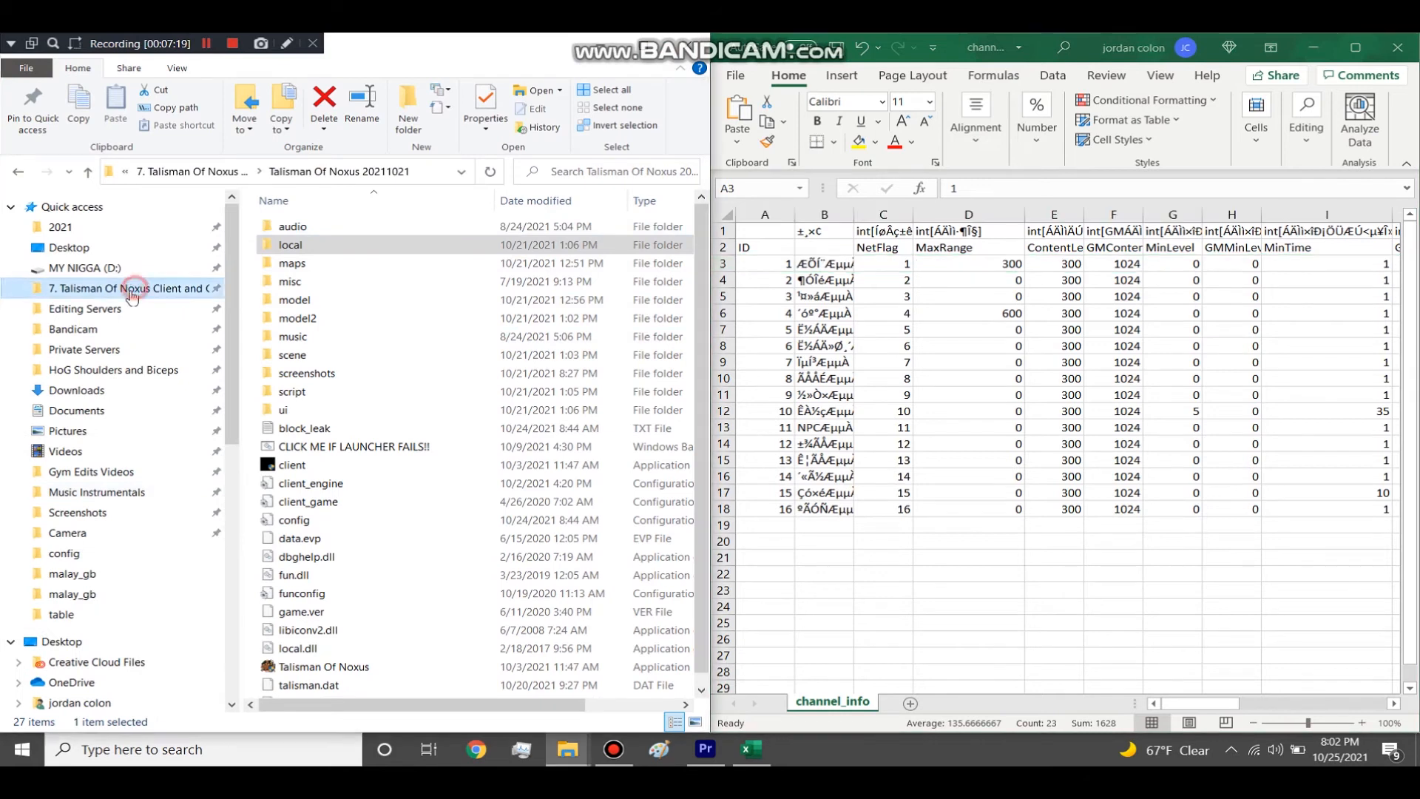
{"action": "left_click", "coordinate": [133, 287]}
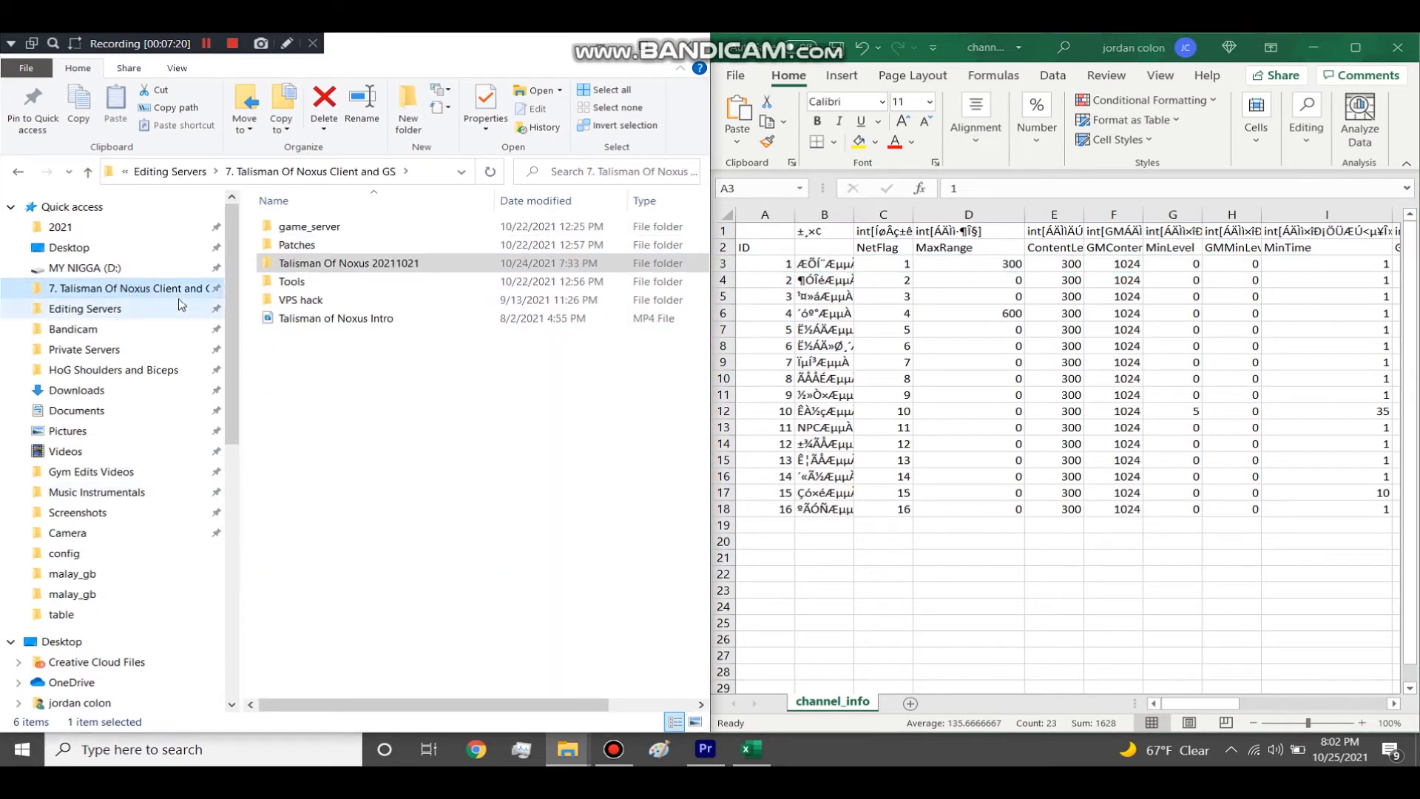
{"action": "double_click", "coordinate": [320, 231]}
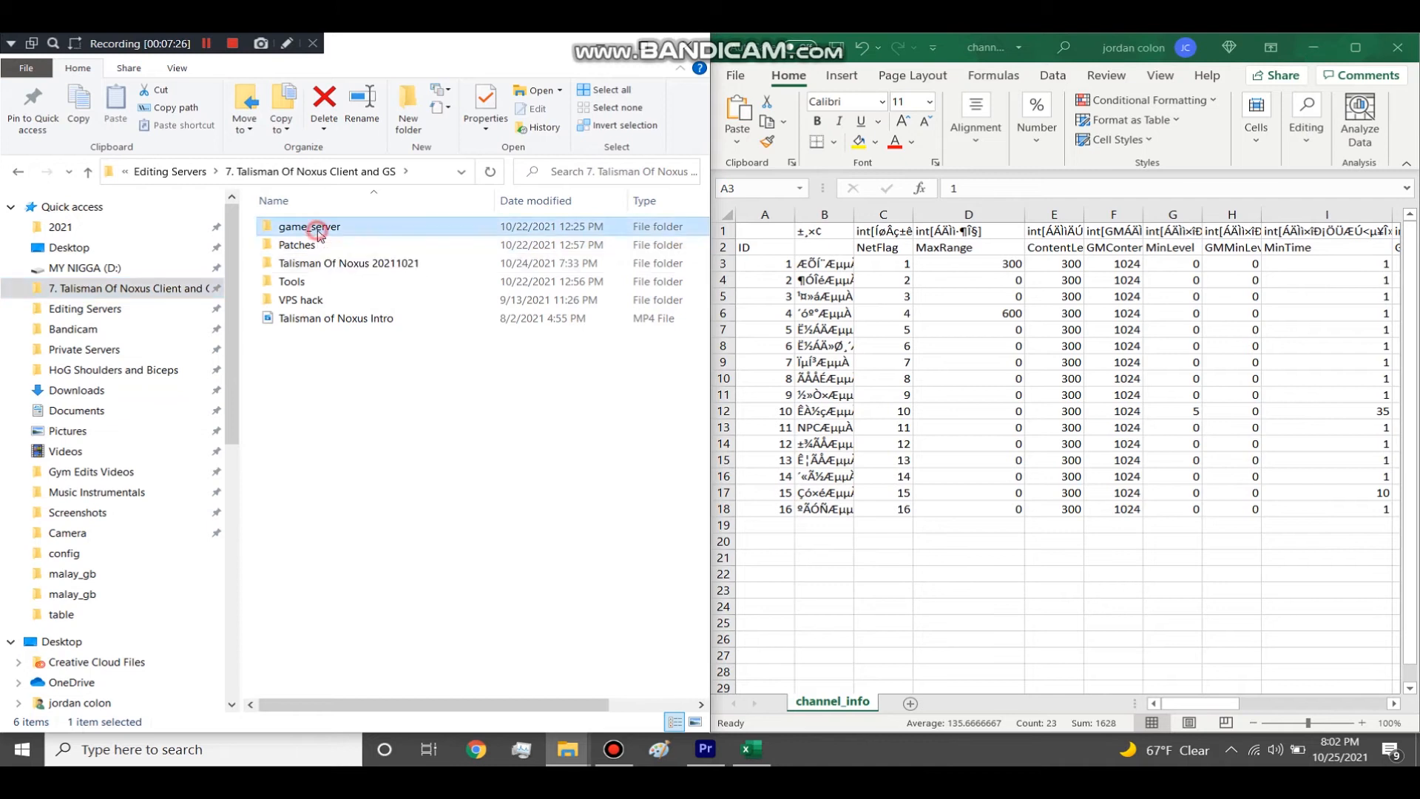
{"action": "scroll", "coordinate": [178, 294], "scroll_direction": "up", "scroll_amount": 3}
{"action": "left_click", "coordinate": [133, 288]}
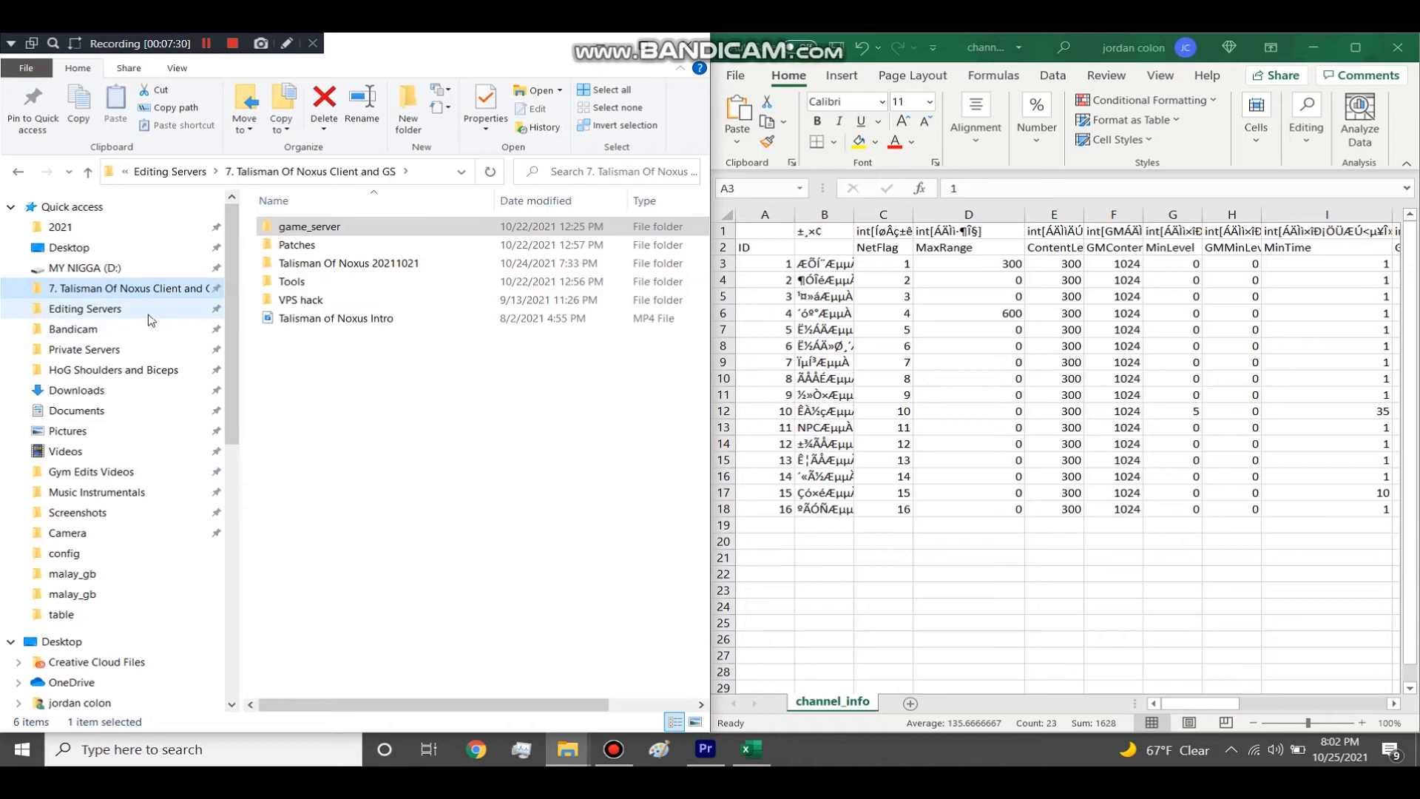
Browse from Editing Servers through 1. Test Clients, 2. Editing, client, local and mars to the gs_chat folder
{"action": "left_click", "coordinate": [149, 317]}
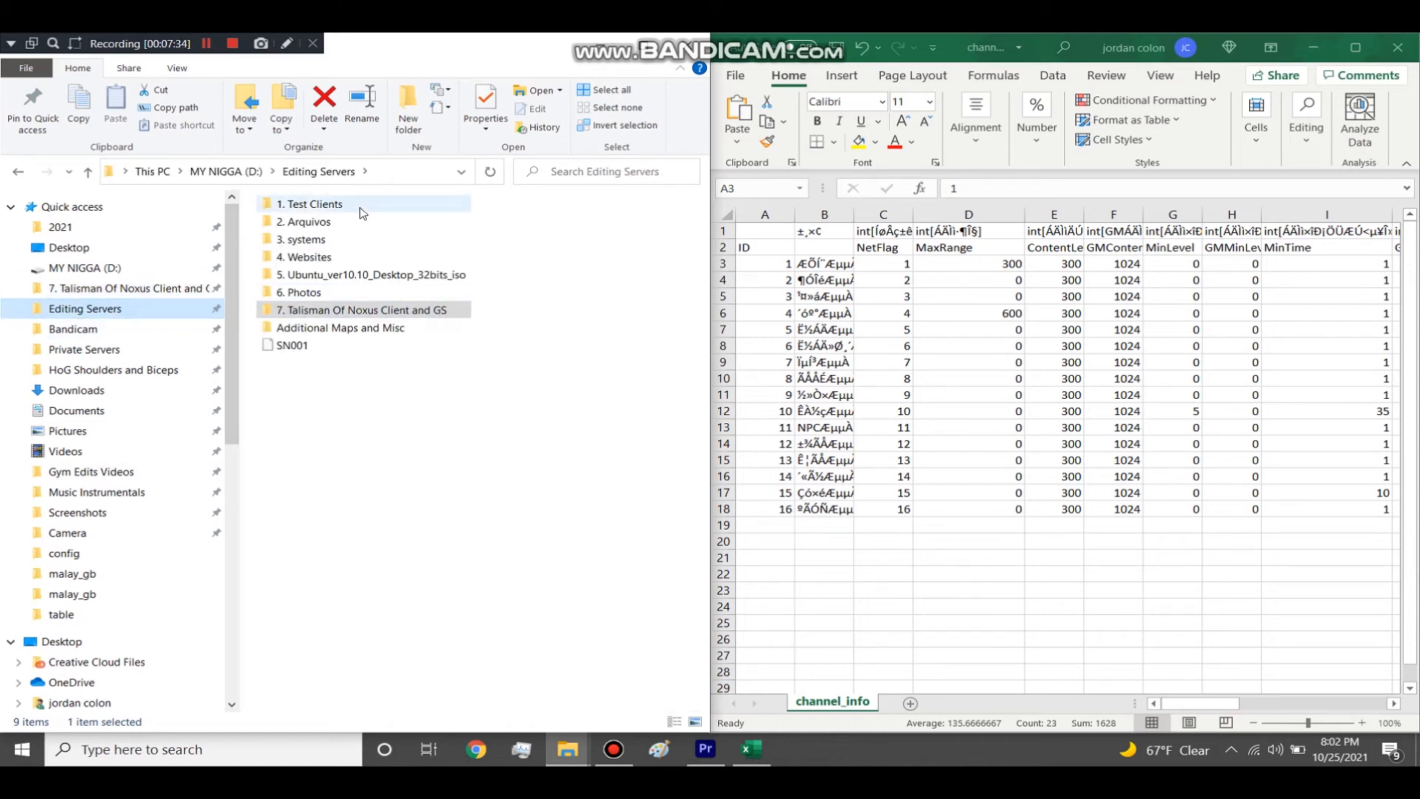
{"action": "left_click", "coordinate": [991, 309]}
{"action": "double_click", "coordinate": [315, 205]}
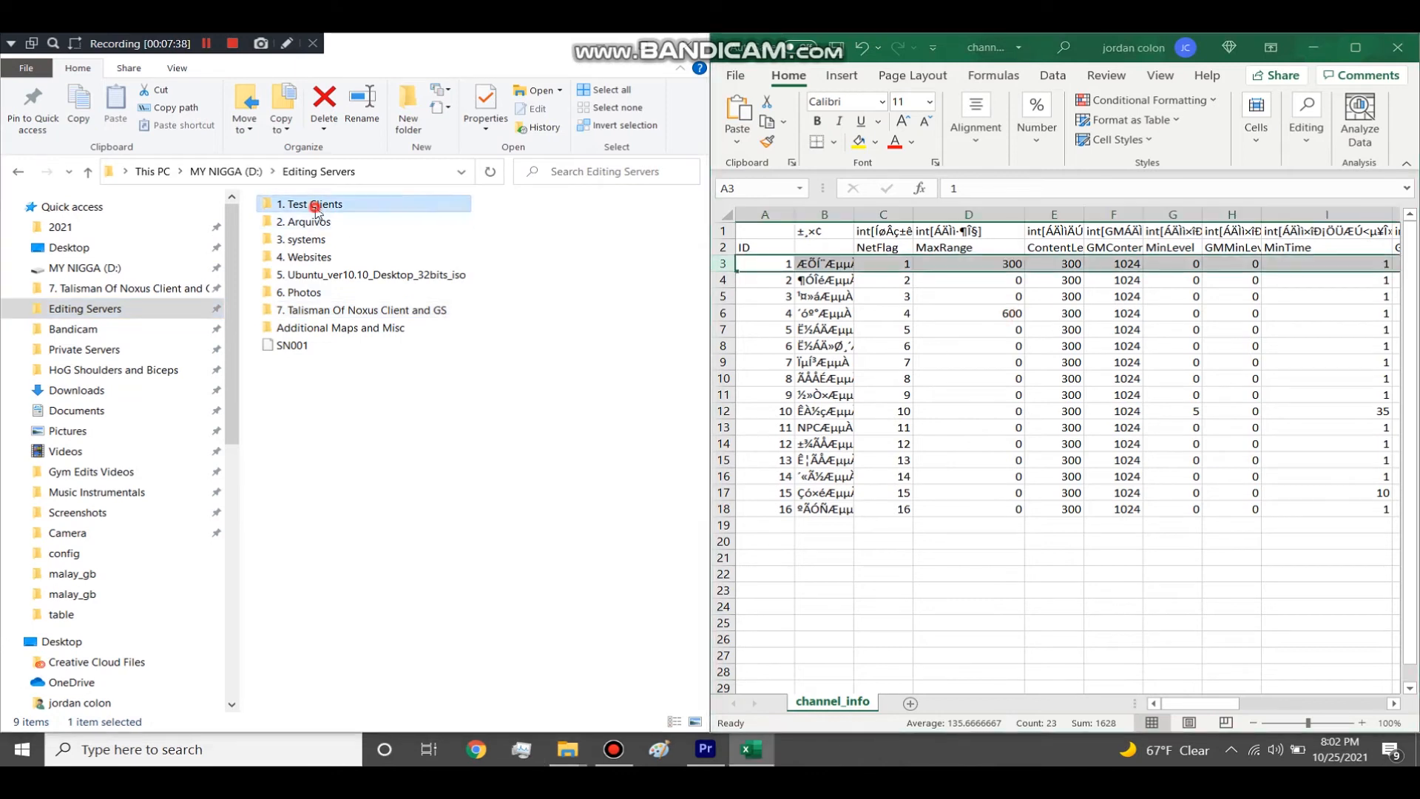
{"action": "double_click", "coordinate": [294, 250]}
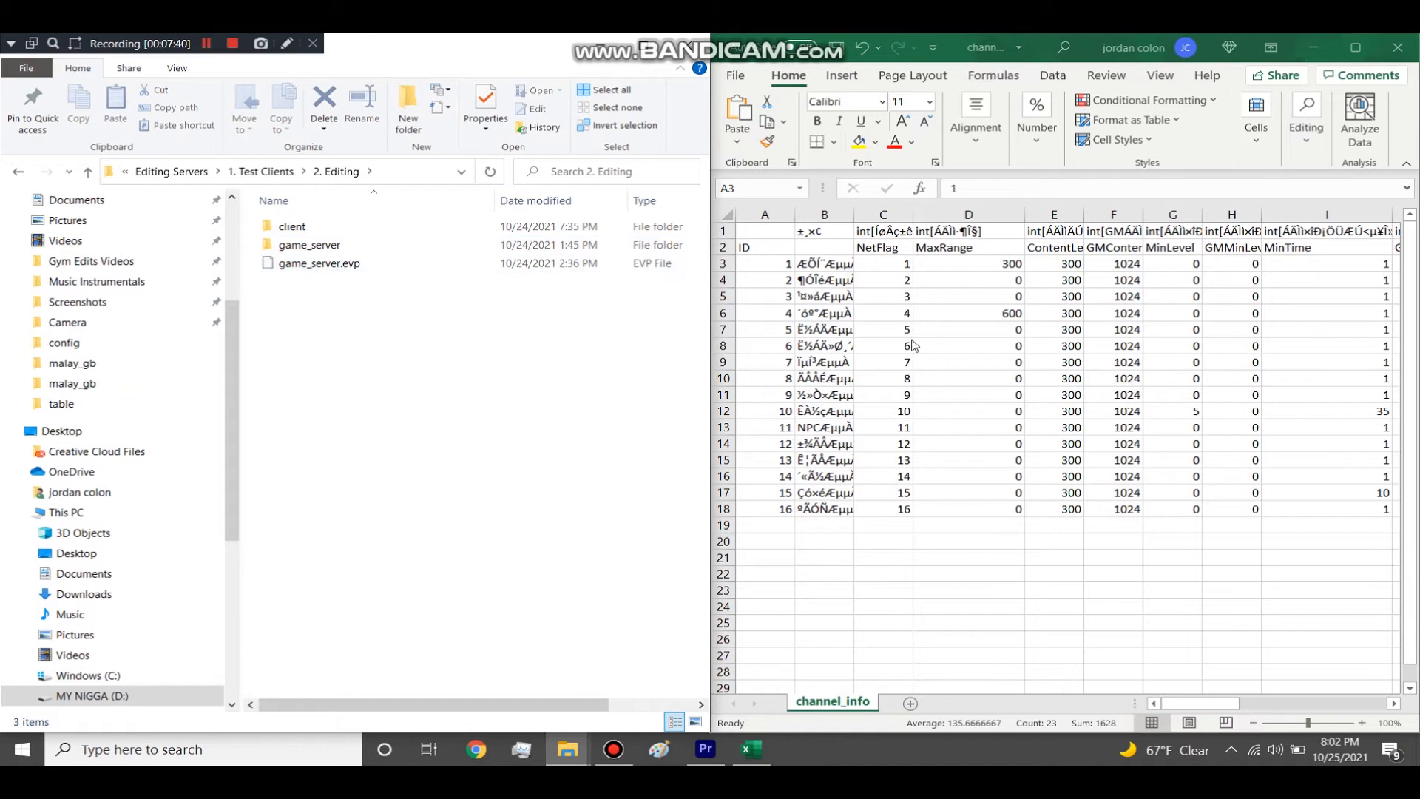
{"action": "double_click", "coordinate": [308, 226]}
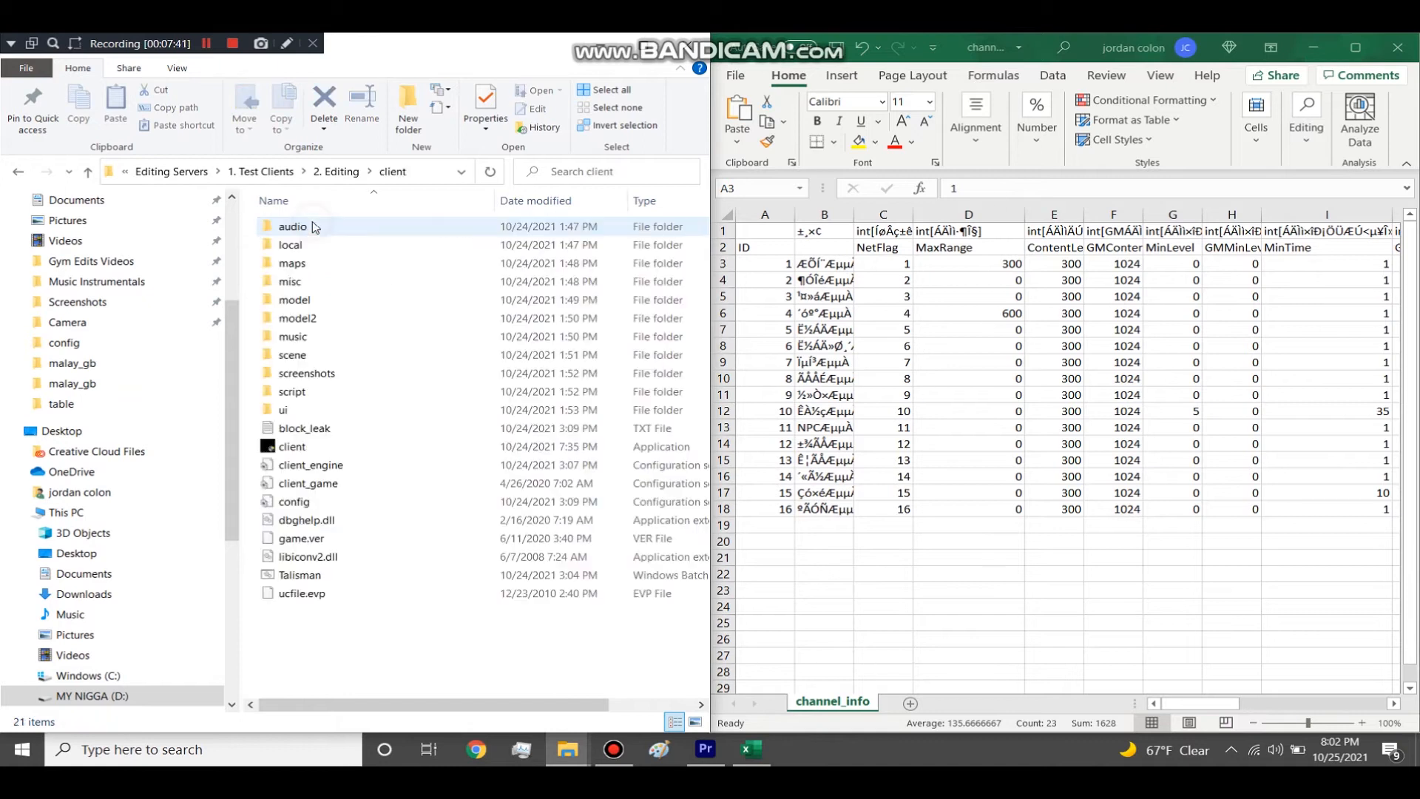
{"action": "double_click", "coordinate": [304, 244]}
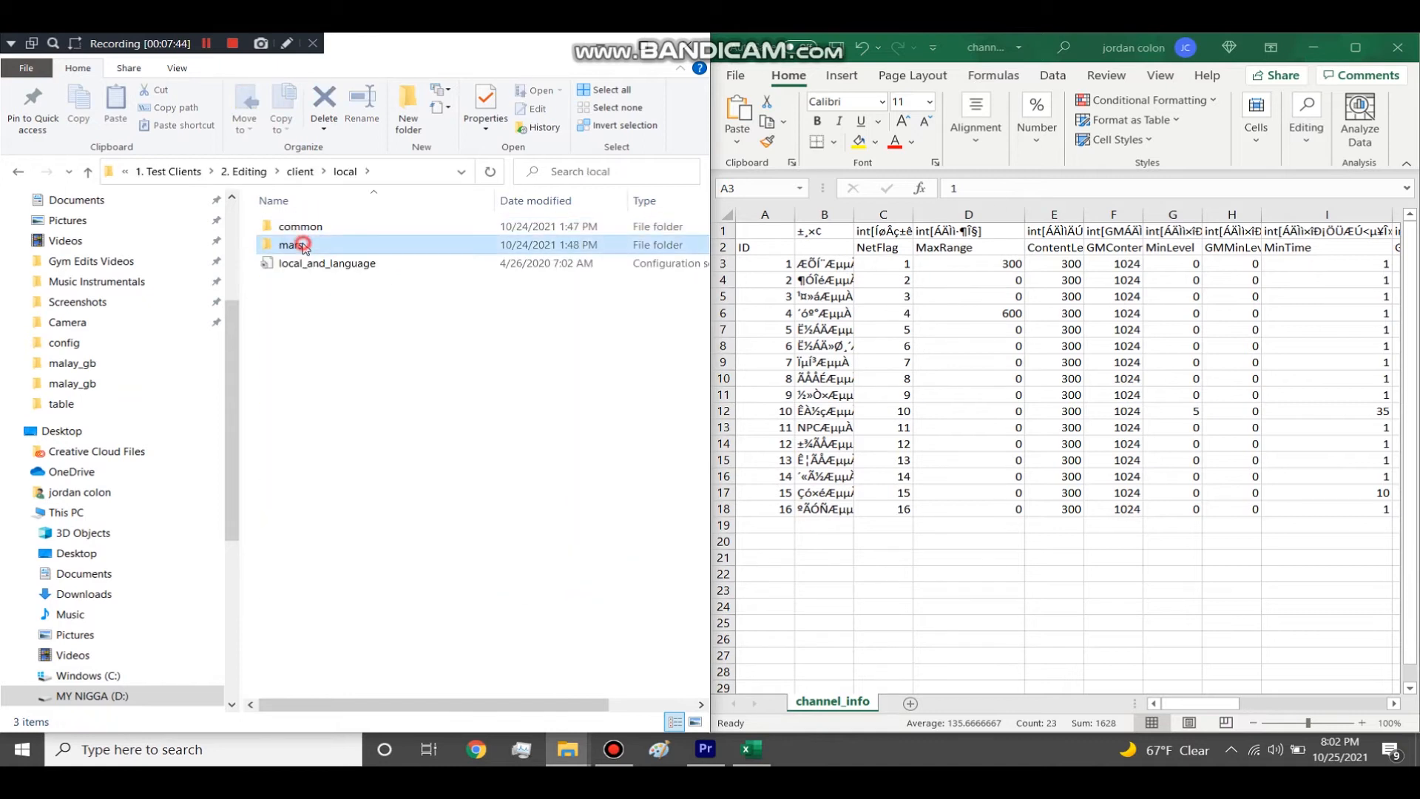
{"action": "double_click", "coordinate": [308, 244]}
{"action": "double_click", "coordinate": [324, 244]}
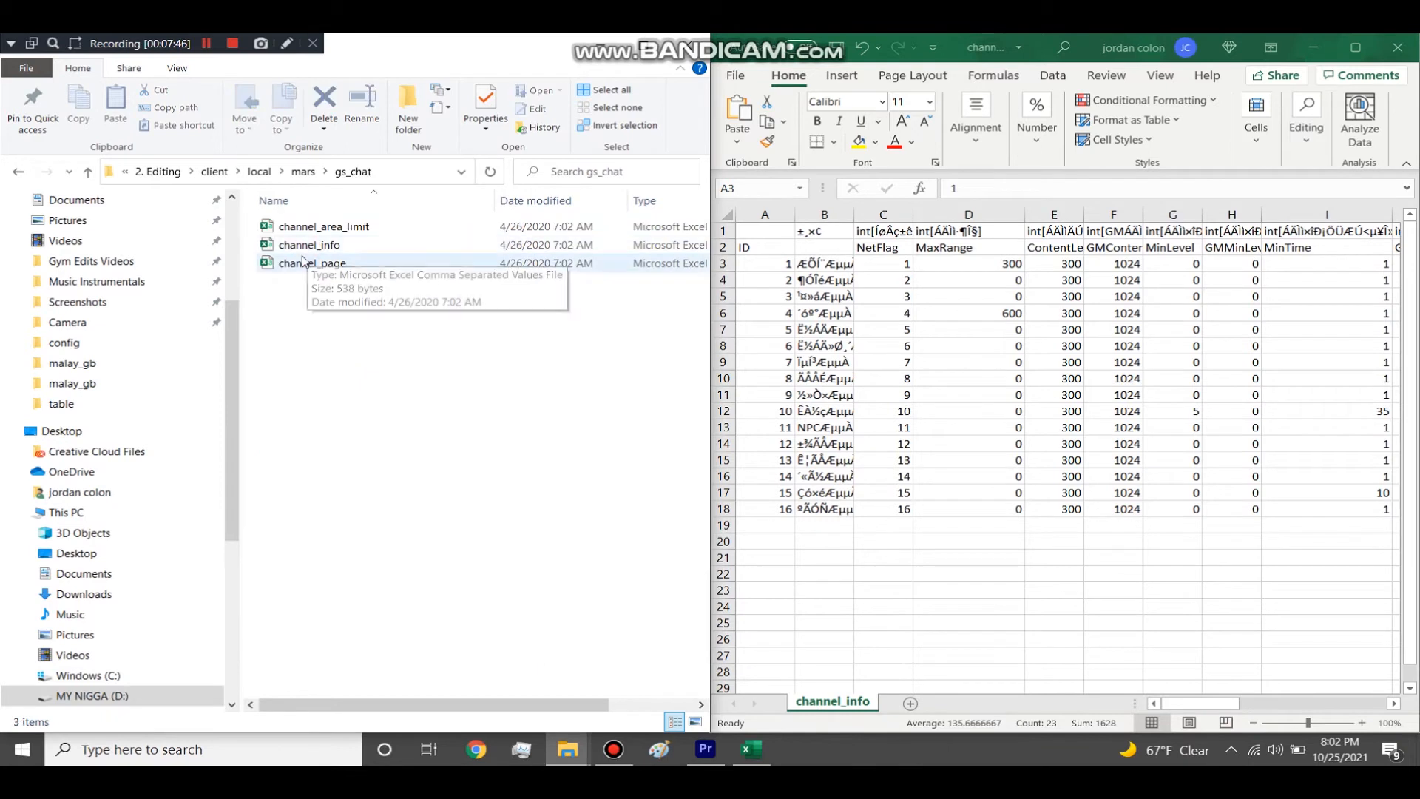
Rename the channel_info file in the 2. Editing client's gs_chat folder as channel_info1
{"action": "left_click", "coordinate": [1014, 49]}
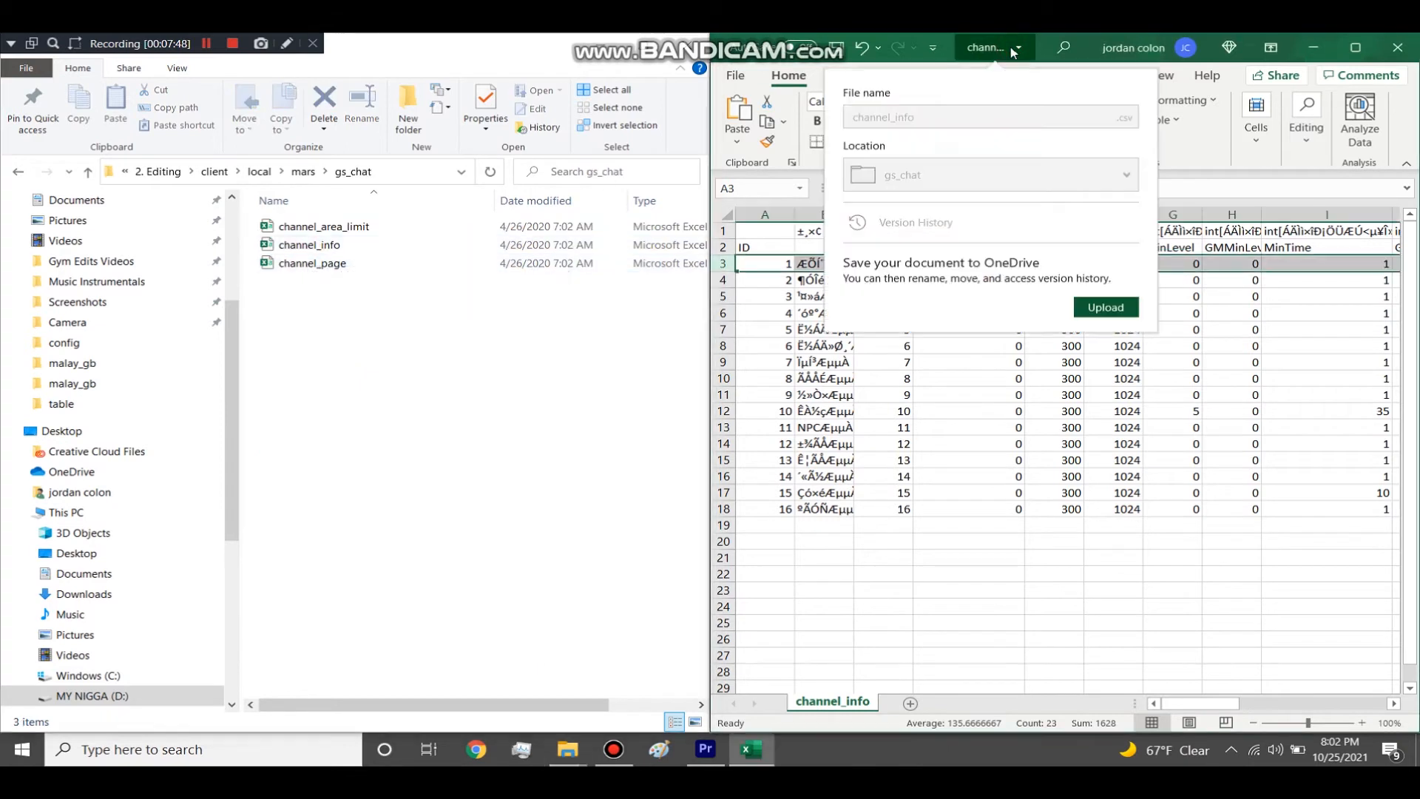
{"action": "left_click", "coordinate": [309, 426]}
{"action": "left_click", "coordinate": [327, 247]}
{"action": "right_click", "coordinate": [326, 248]}
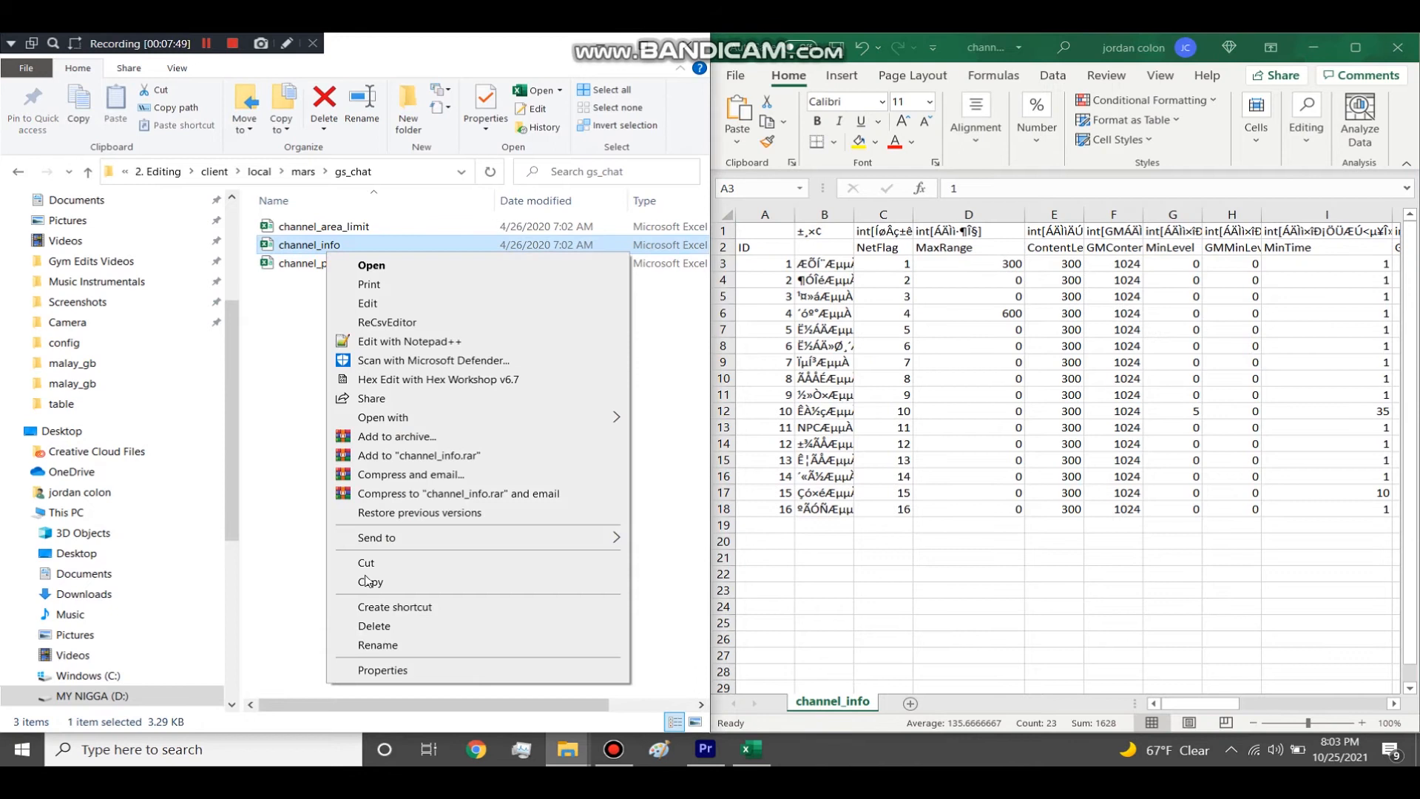
{"action": "left_click", "coordinate": [377, 641]}
{"action": "left_click", "coordinate": [361, 248]}
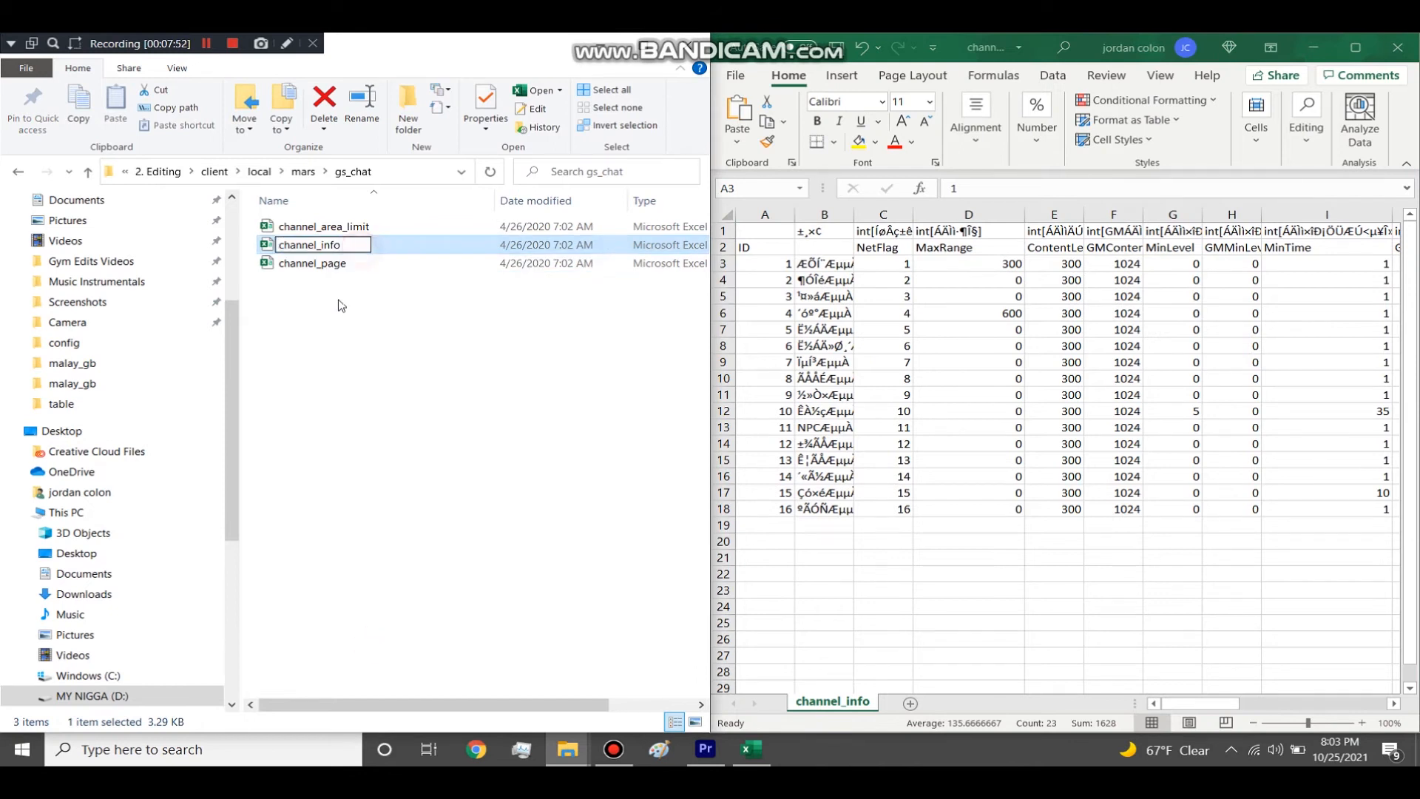
{"action": "left_click", "coordinate": [316, 371]}
Open channel_info1 side by side with channel_info and widen its ContentLength column to show the full header
{"action": "double_click", "coordinate": [363, 246]}
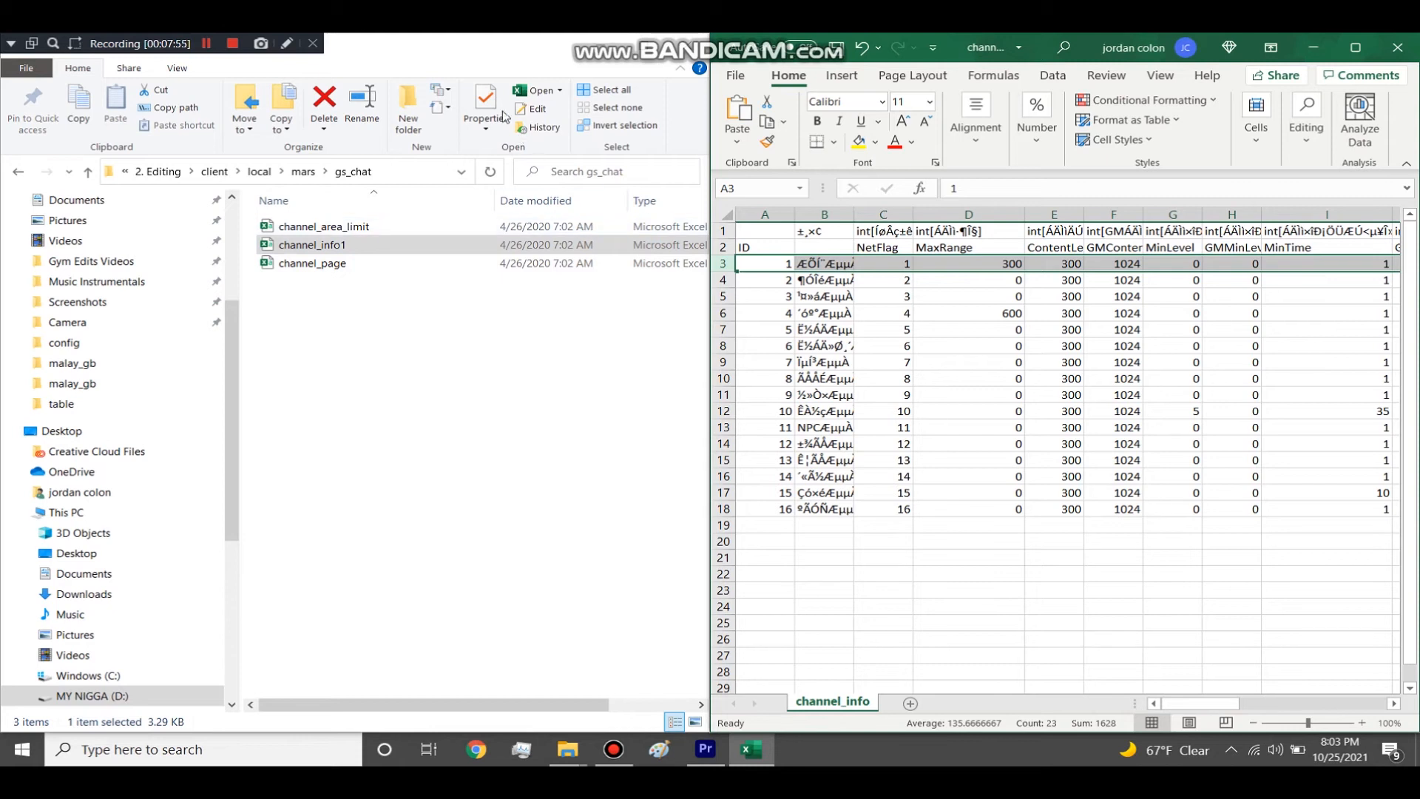
{"action": "key", "text": "super+Left"}
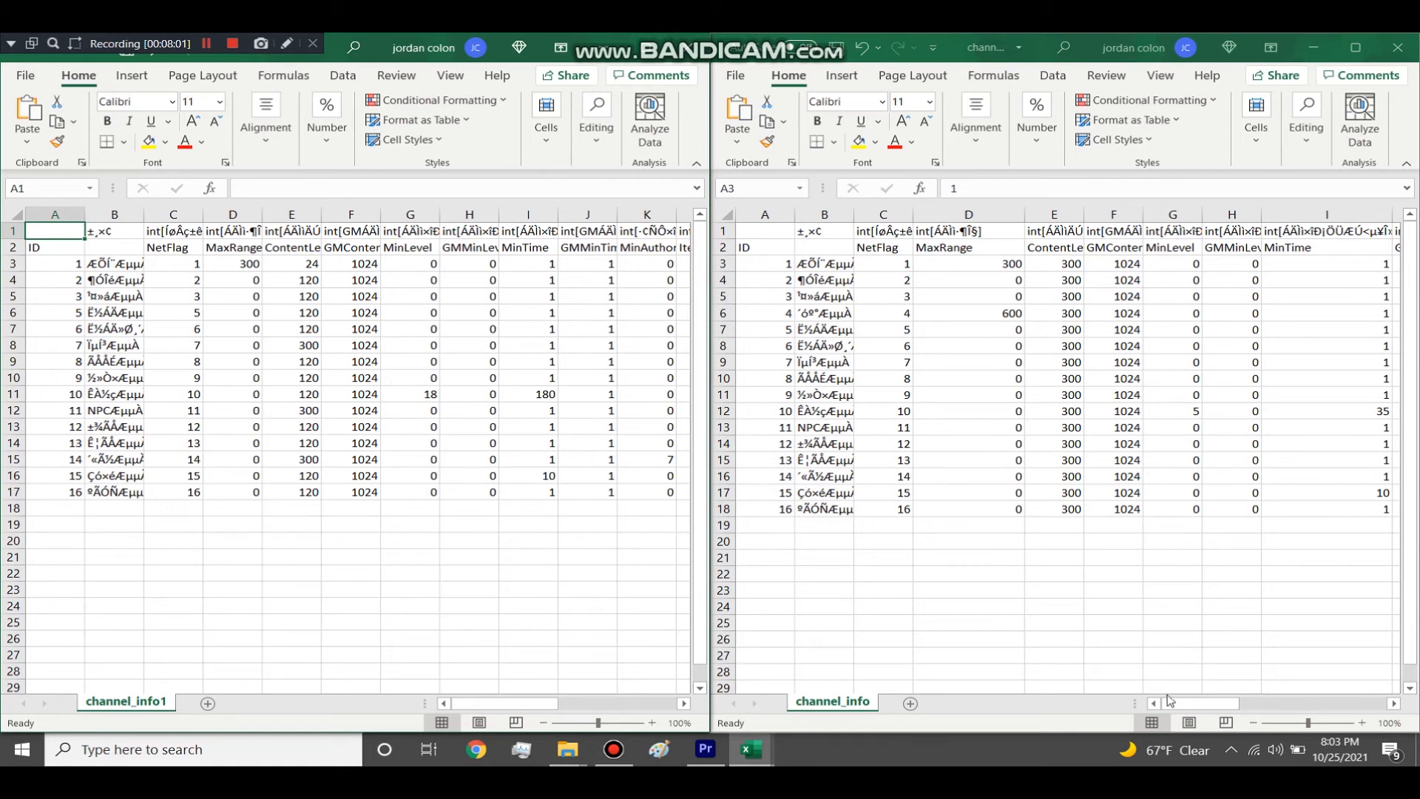
{"action": "left_click_drag", "start_coordinate": [1169, 703], "coordinate": [1291, 691]}
{"action": "mouse_move", "coordinate": [495, 702]}
{"action": "left_mouse_down"}
{"action": "mouse_move", "coordinate": [536, 704]}
{"action": "mouse_move", "coordinate": [494, 707]}
{"action": "left_mouse_up"}
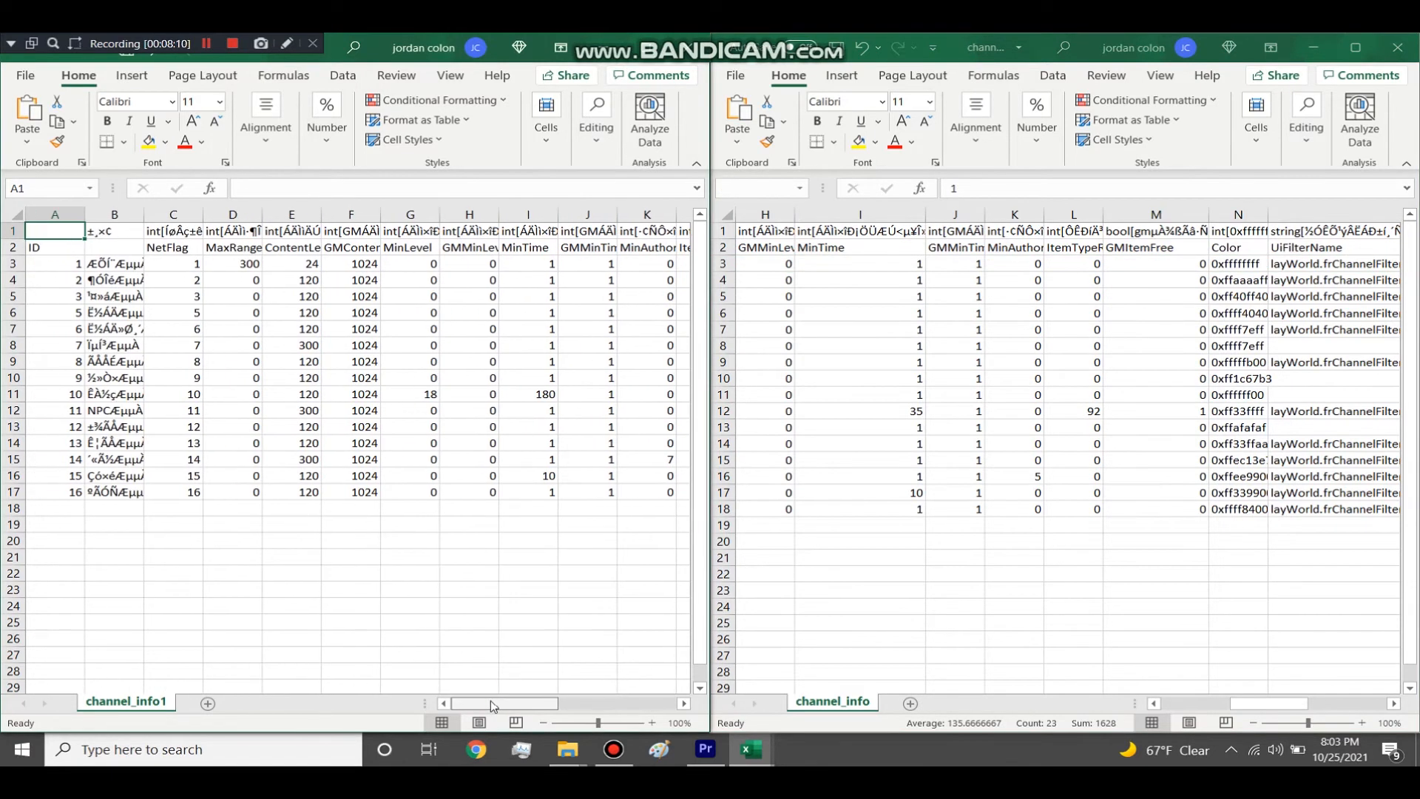
{"action": "double_click", "coordinate": [327, 214]}
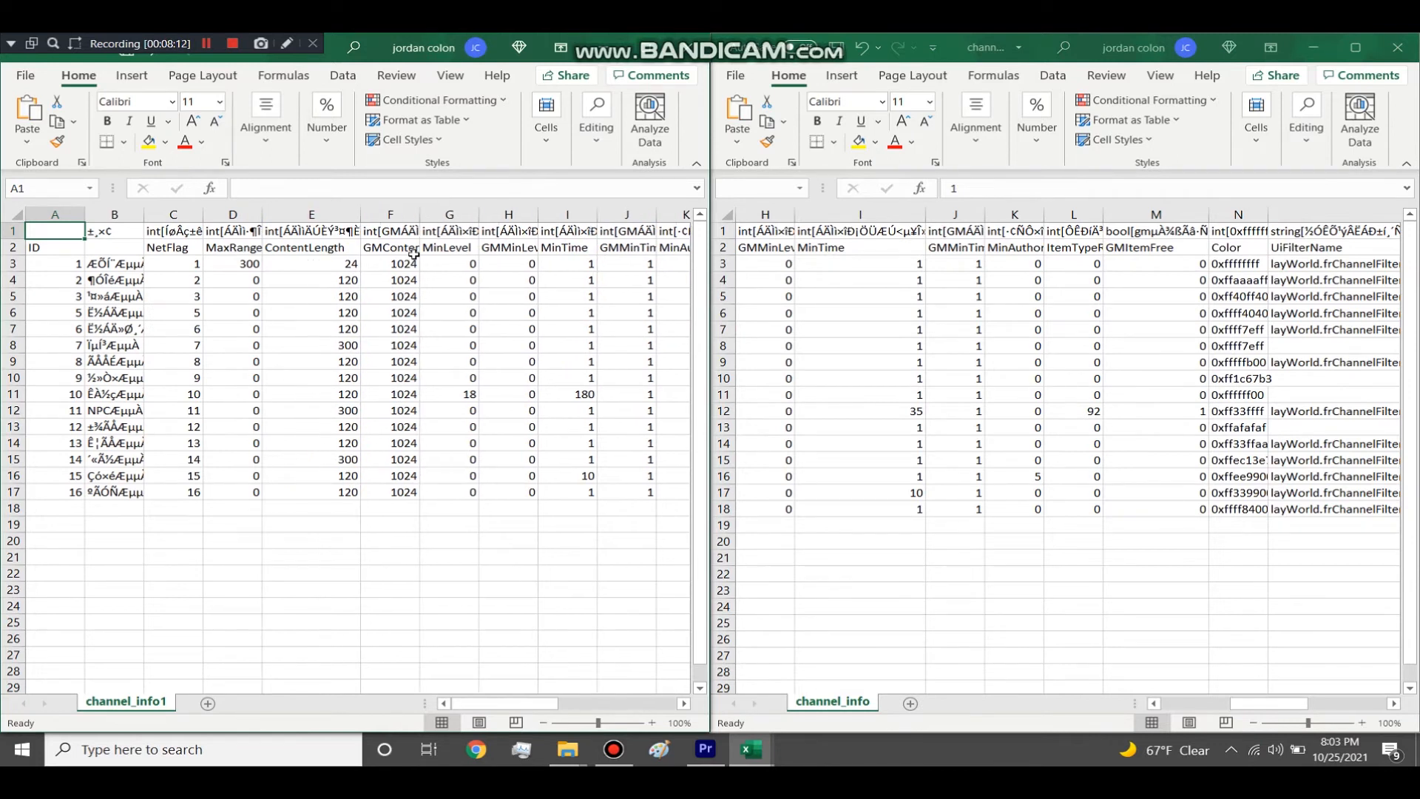
{"action": "left_click_drag", "start_coordinate": [1235, 703], "coordinate": [1148, 692]}
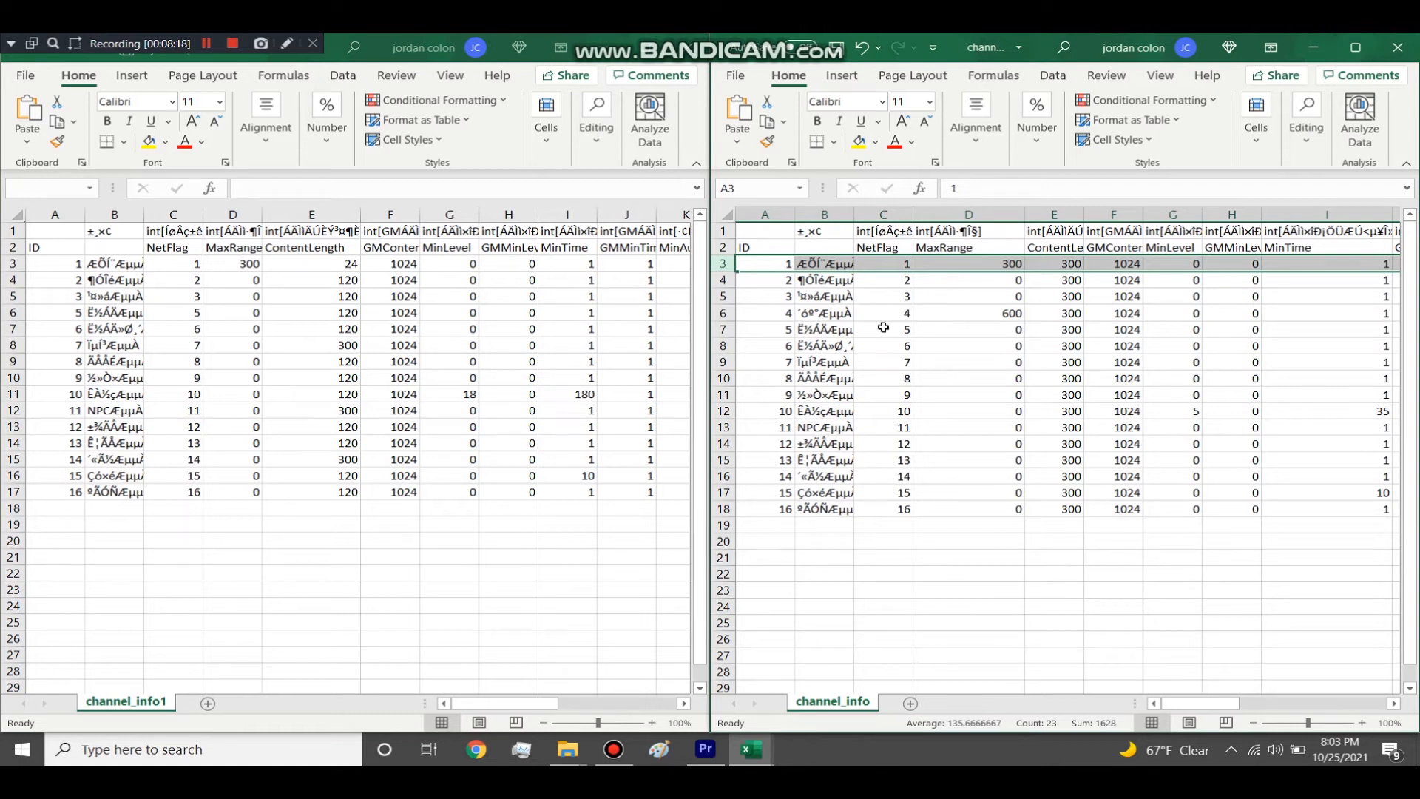
Highlight the MaxRange values of all channels, D3 to D18, in channel_info to examine them
{"action": "left_click", "coordinate": [1015, 213]}
{"action": "left_click", "coordinate": [994, 262]}
{"action": "left_click_drag", "start_coordinate": [973, 313], "coordinate": [983, 507]}
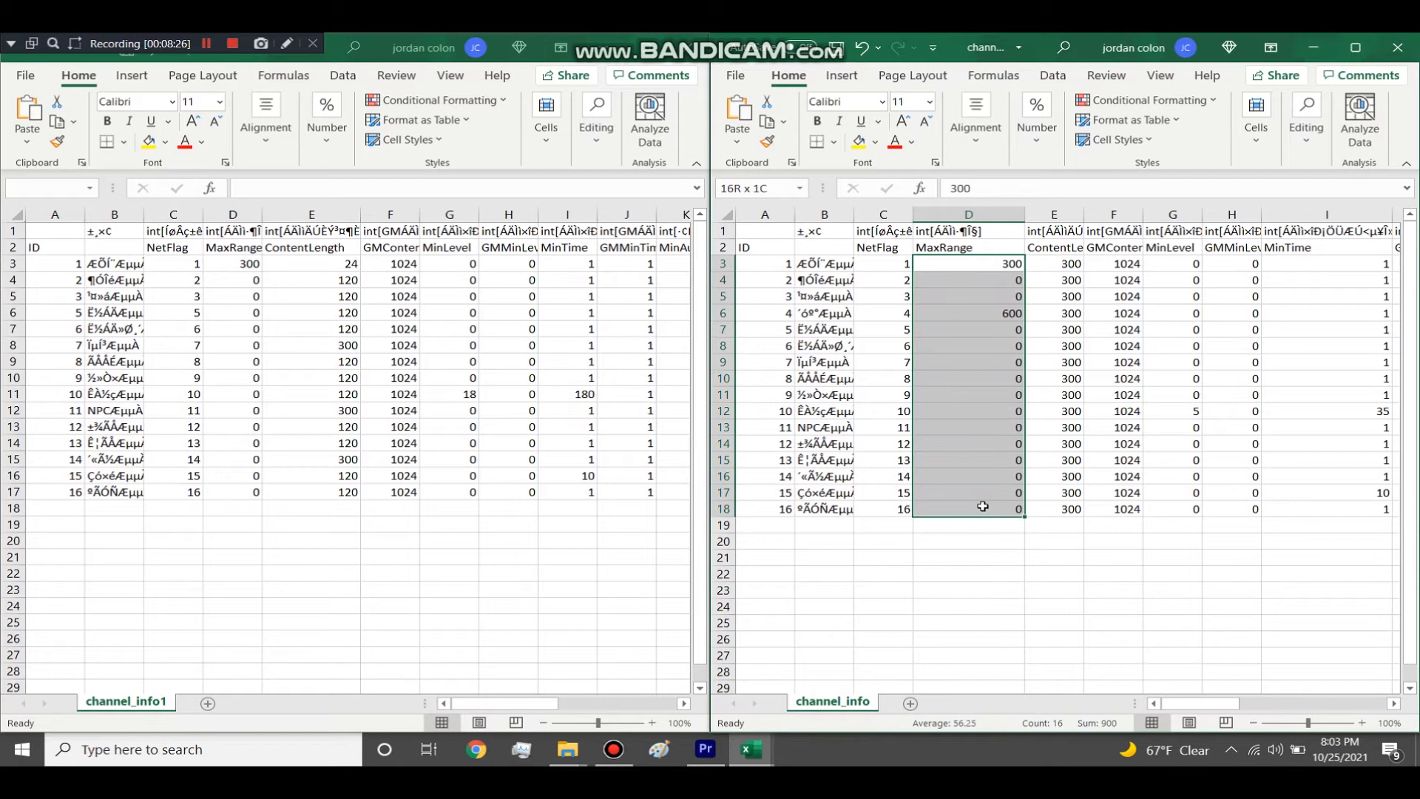
{"action": "left_click", "coordinate": [996, 339]}
{"action": "left_click_drag", "start_coordinate": [1008, 265], "coordinate": [973, 511]}
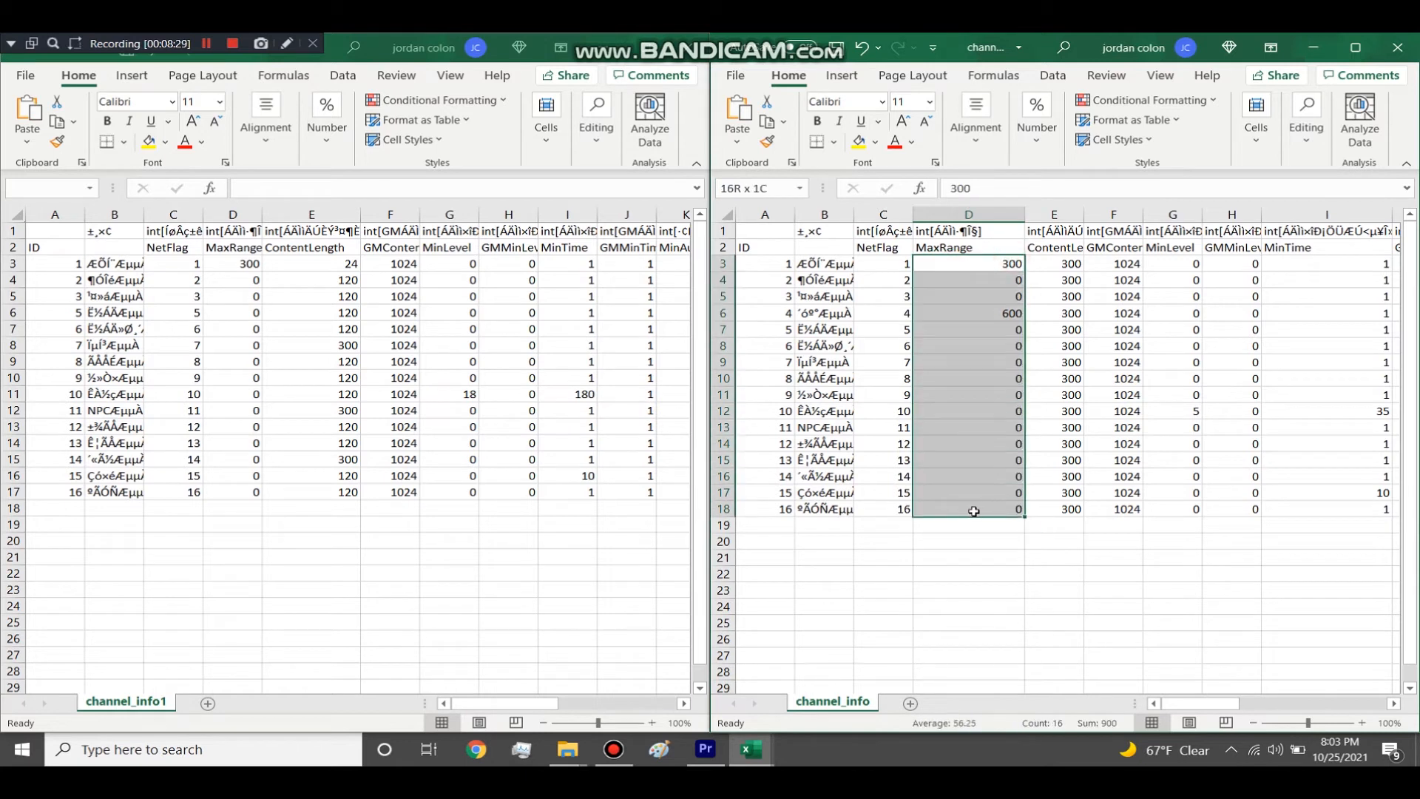
{"action": "left_click", "coordinate": [990, 278]}
{"action": "left_click_drag", "start_coordinate": [996, 263], "coordinate": [975, 512]}
{"action": "left_click", "coordinate": [992, 344]}
{"action": "left_click_drag", "start_coordinate": [1003, 265], "coordinate": [991, 510]}
{"action": "left_click", "coordinate": [1009, 268]}
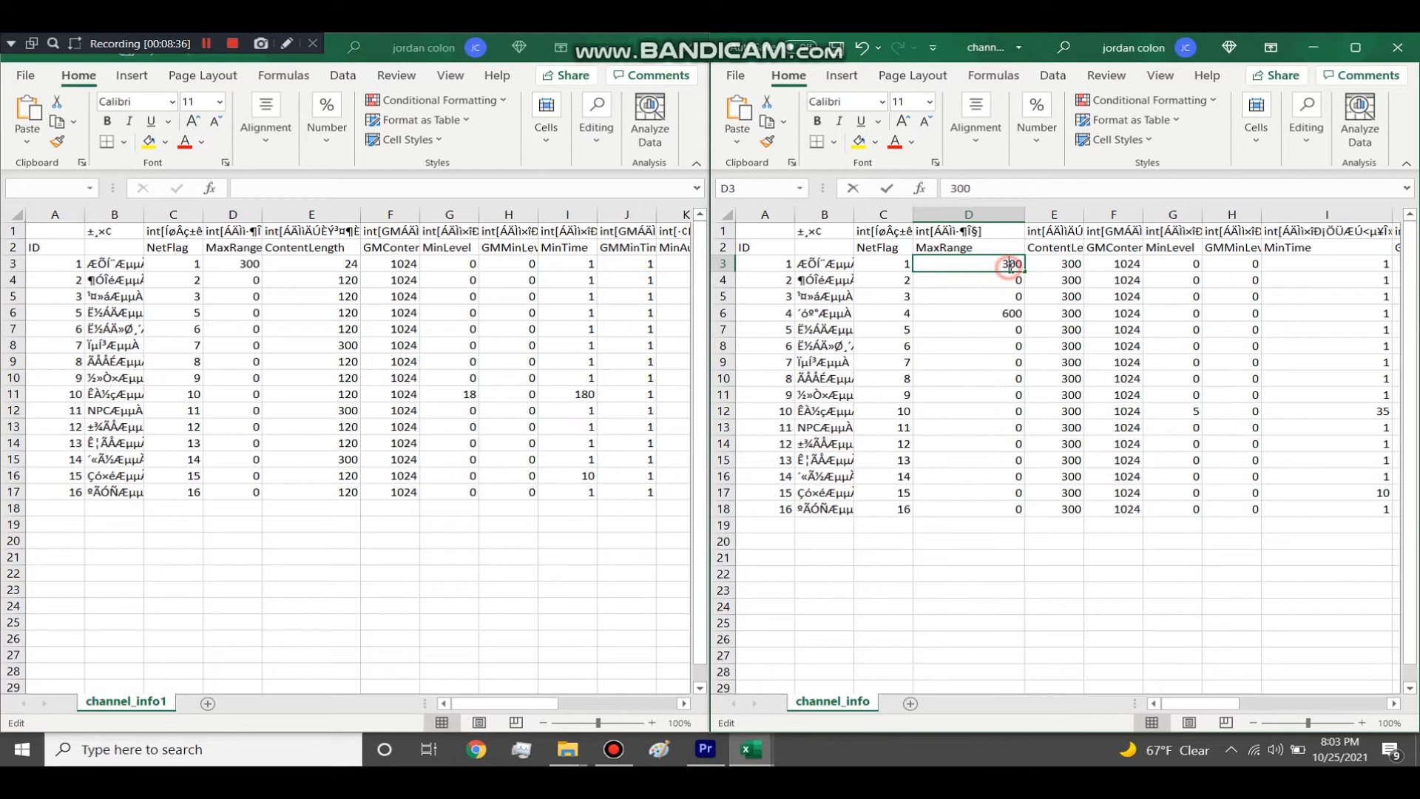
{"action": "double_click", "coordinate": [1010, 269]}
{"action": "left_click", "coordinate": [958, 315]}
{"action": "left_click_drag", "start_coordinate": [983, 272], "coordinate": [976, 492]}
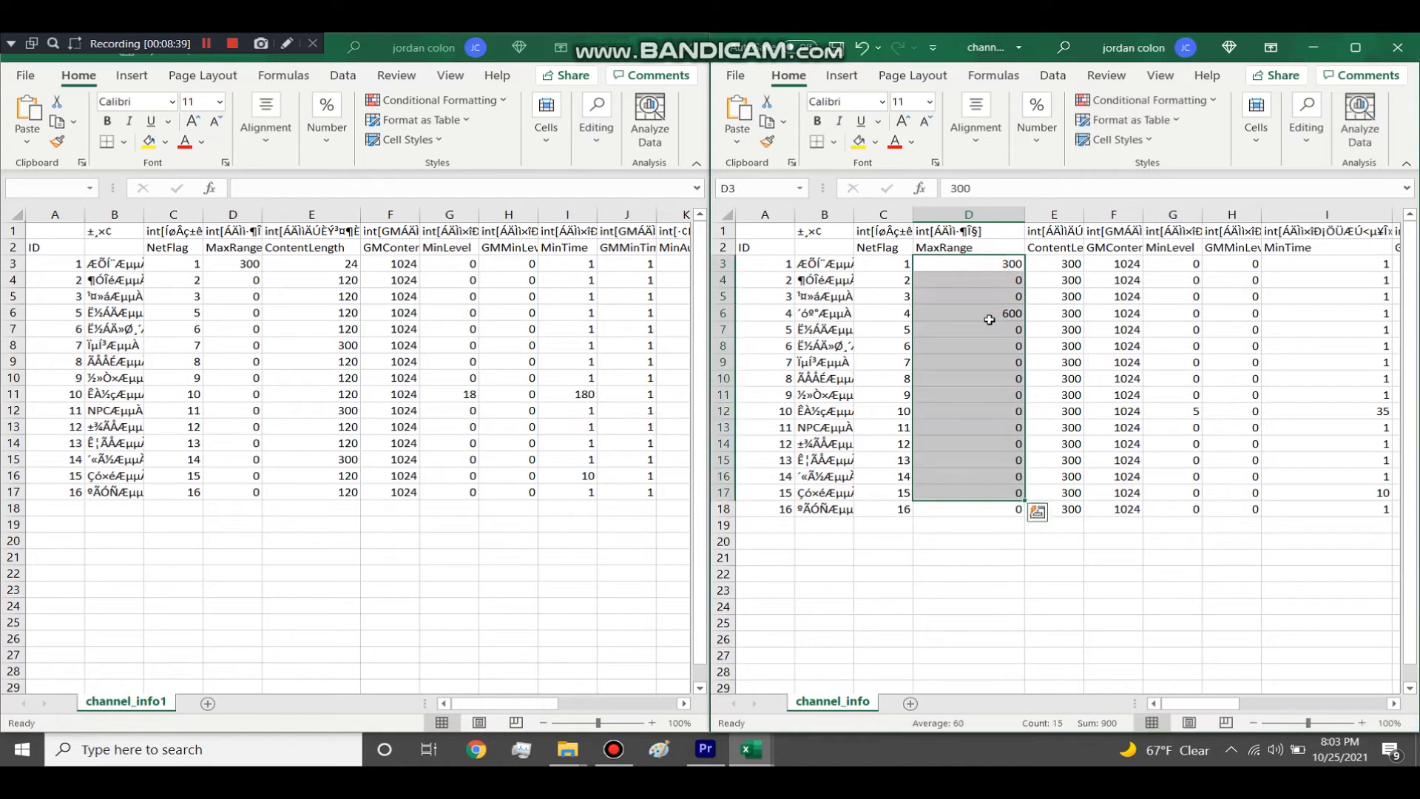
{"action": "left_click", "coordinate": [1003, 272]}
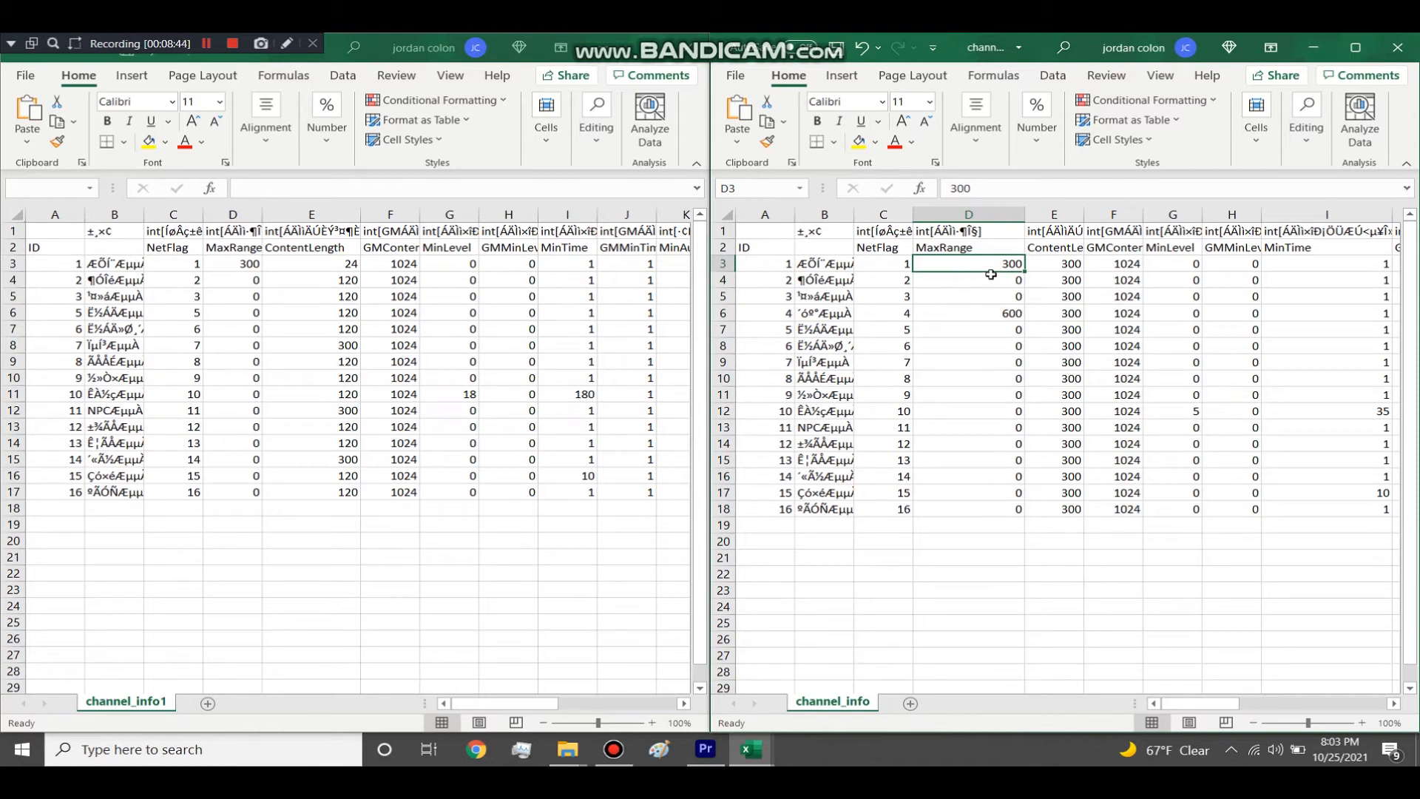
{"action": "left_click_drag", "start_coordinate": [958, 511], "coordinate": [989, 267]}
{"action": "left_click", "coordinate": [968, 463]}
{"action": "left_click_drag", "start_coordinate": [972, 510], "coordinate": [989, 272]}
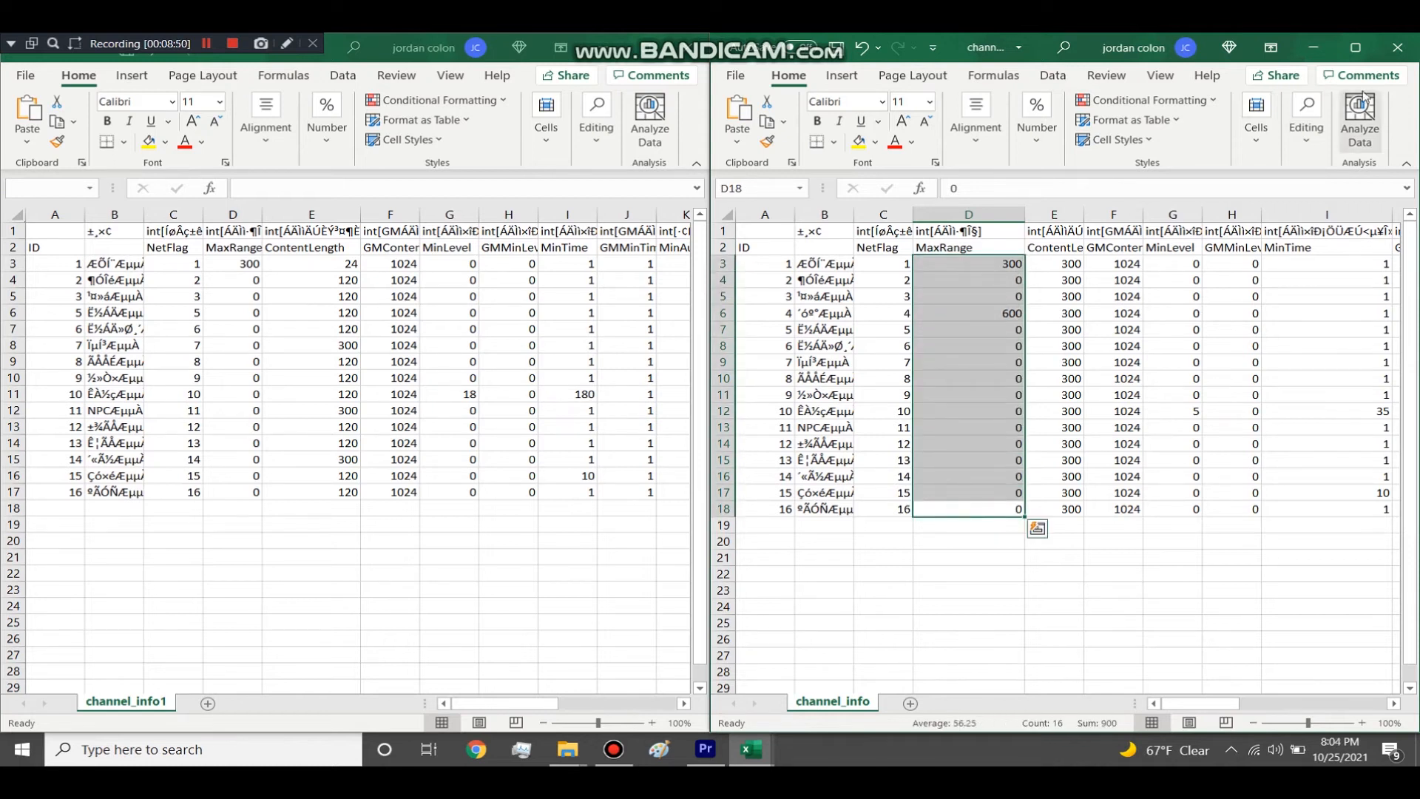
Maximize channel_info, widen its ContentLength column to show the full header and highlight the column's values
{"action": "left_click", "coordinate": [1356, 47]}
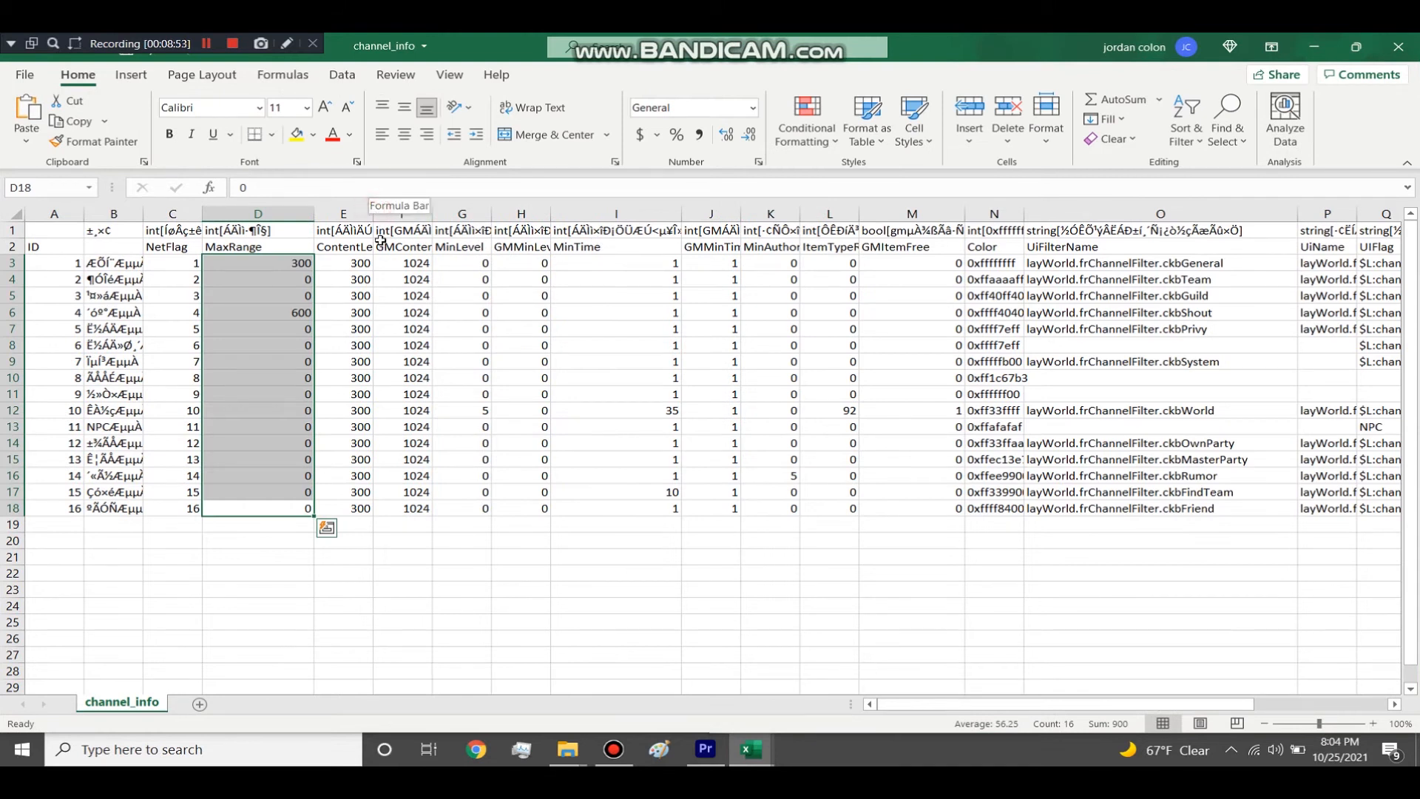
{"action": "left_click", "coordinate": [389, 280]}
{"action": "left_click_drag", "start_coordinate": [373, 214], "coordinate": [477, 220]}
{"action": "left_click_drag", "start_coordinate": [389, 267], "coordinate": [368, 510]}
Highlight the GMContentLength, MinLevel and GMMinLevel columns in channel_info and widen the MinLevel column
{"action": "left_click", "coordinate": [511, 230]}
{"action": "left_click", "coordinate": [518, 254]}
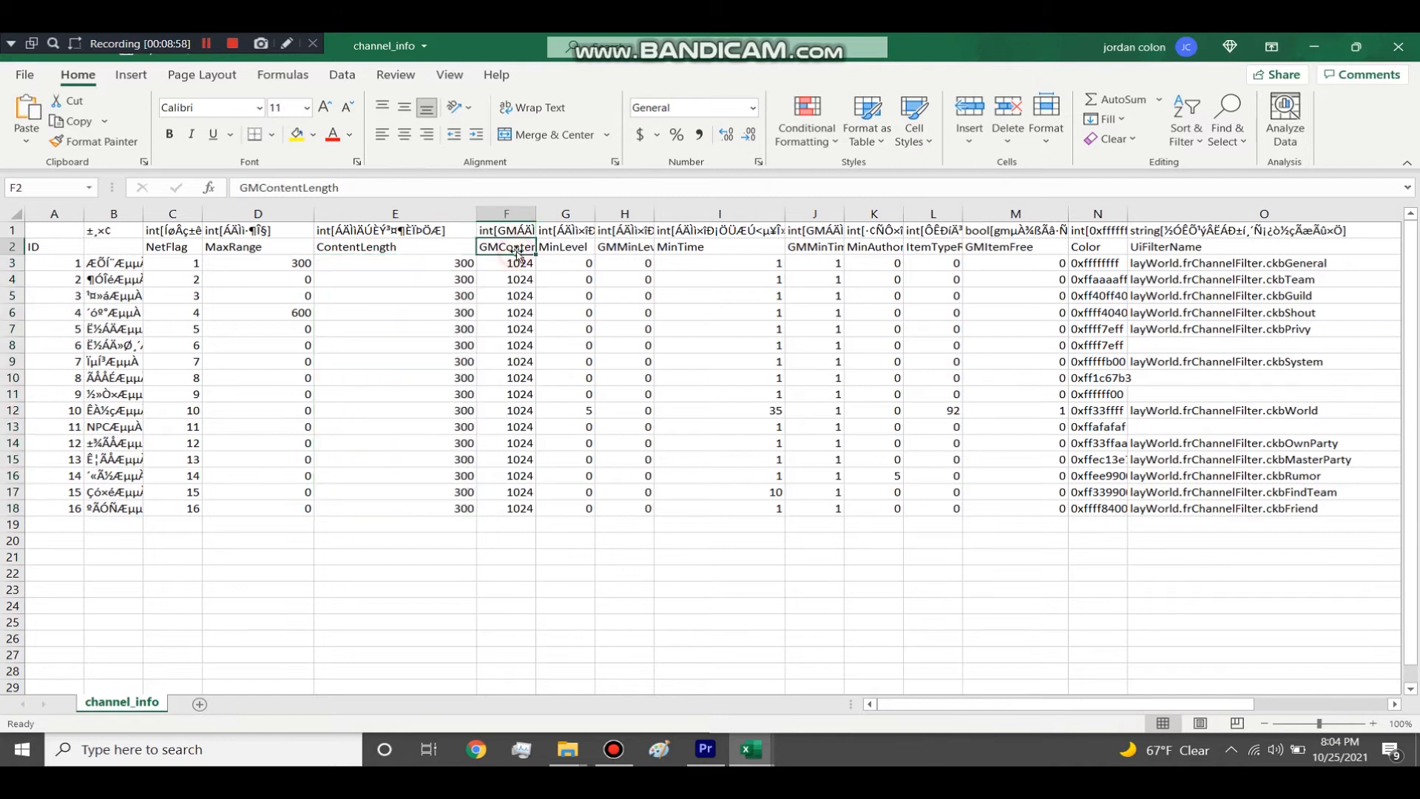
{"action": "left_click", "coordinate": [509, 214]}
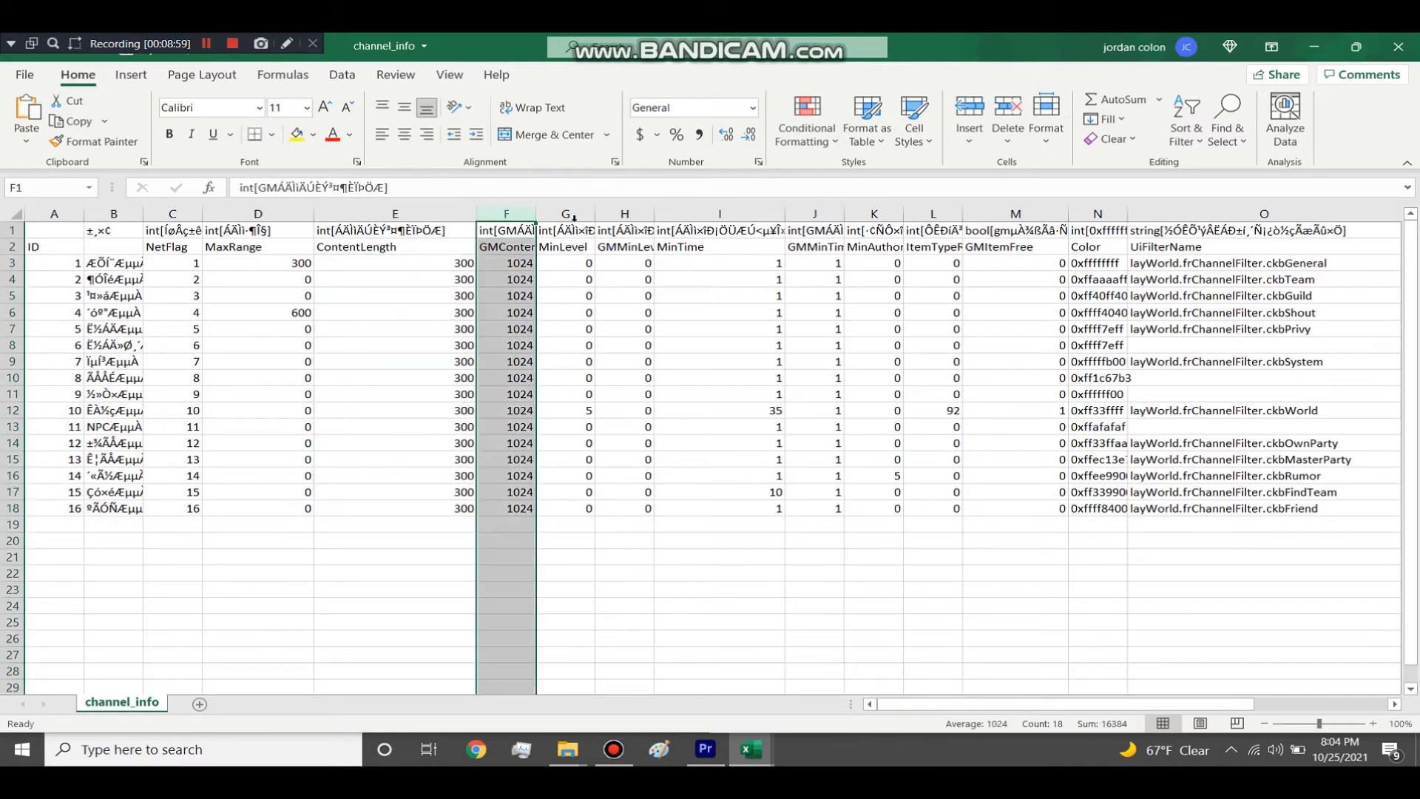
{"action": "left_click", "coordinate": [579, 214]}
{"action": "left_click", "coordinate": [625, 215]}
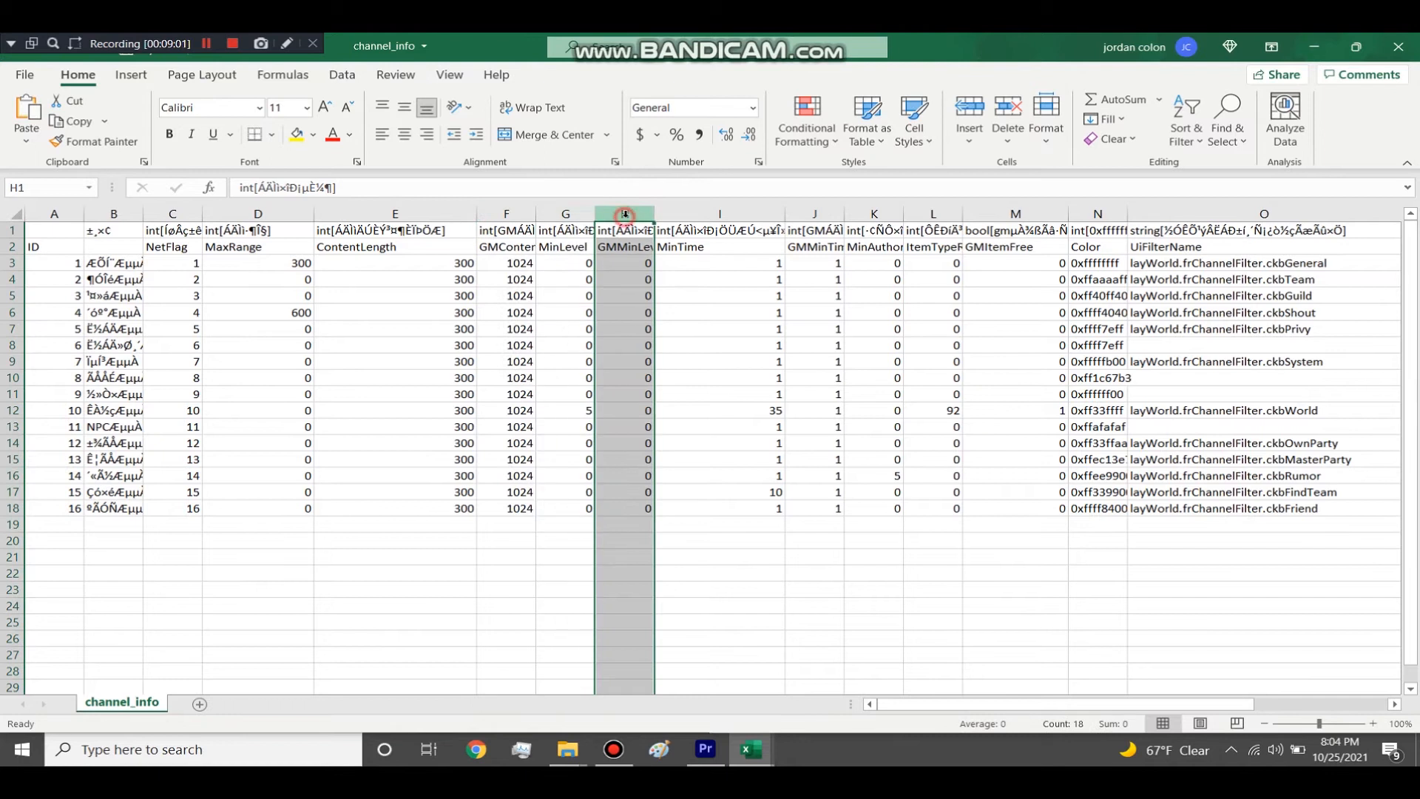
{"action": "left_click", "coordinate": [584, 213]}
{"action": "left_click_drag", "start_coordinate": [595, 213], "coordinate": [615, 213]}
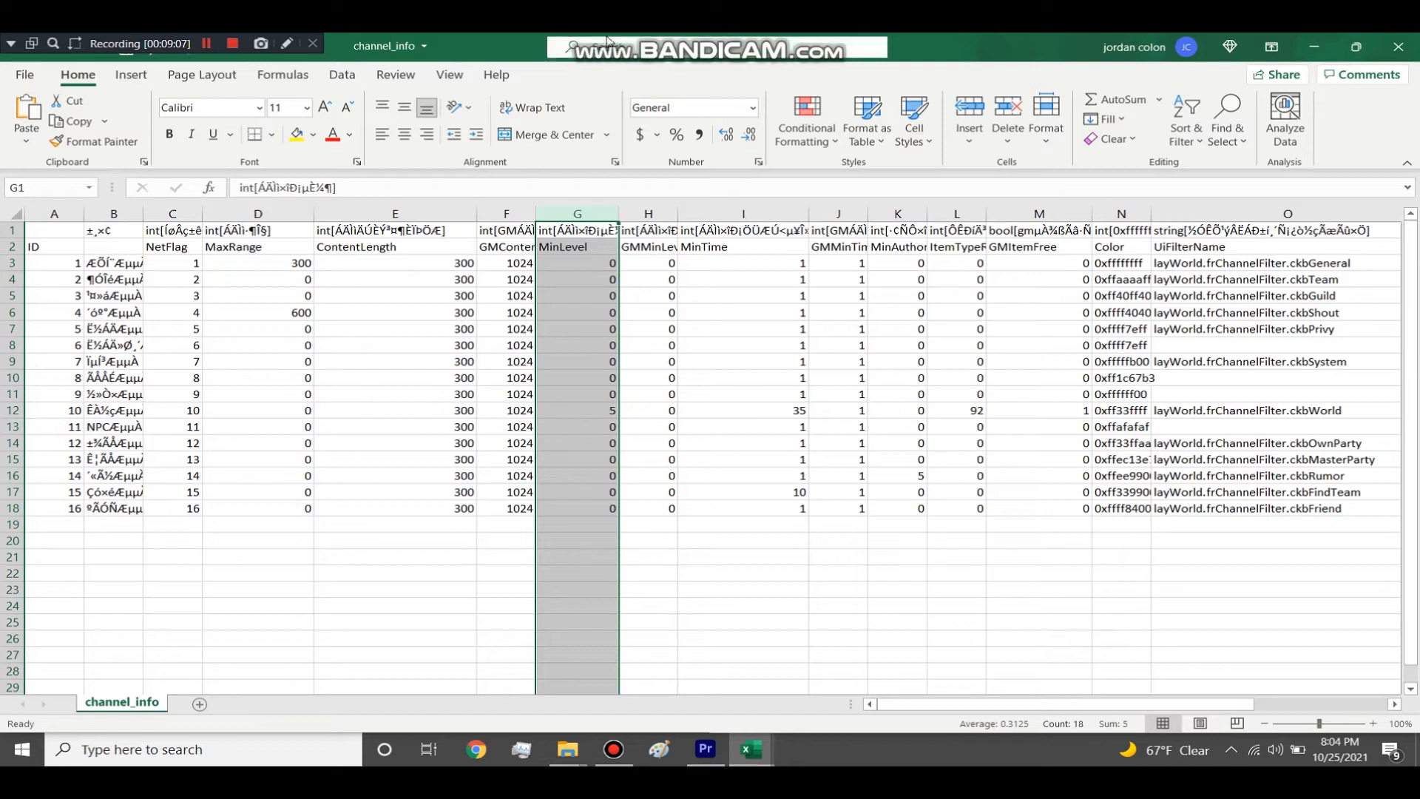
Highlight the ID 10 channel row in channel_info and in channel_info1, with both files side by side
{"action": "left_click", "coordinate": [11, 410]}
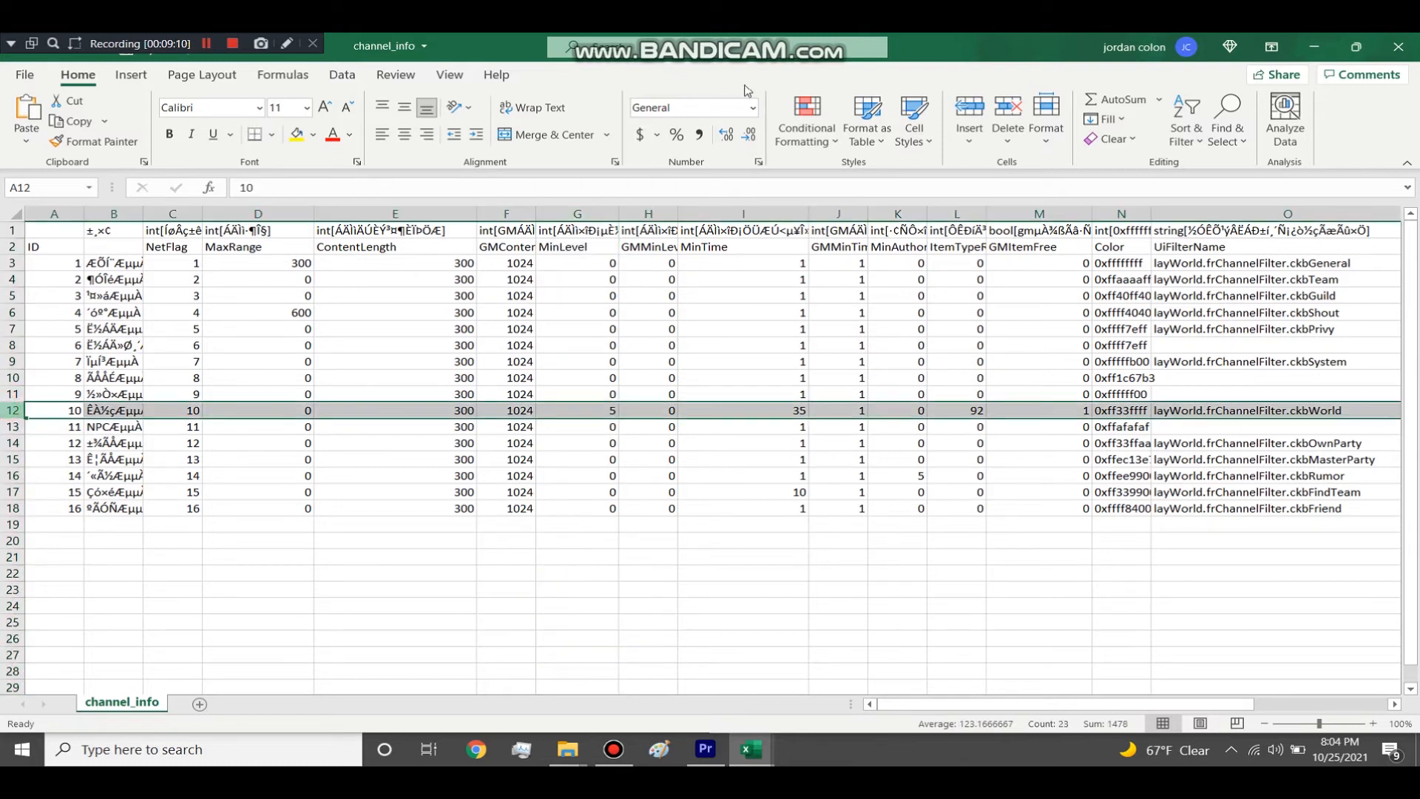
{"action": "left_click_drag", "start_coordinate": [898, 41], "coordinate": [1419, 89]}
{"action": "left_click", "coordinate": [533, 425]}
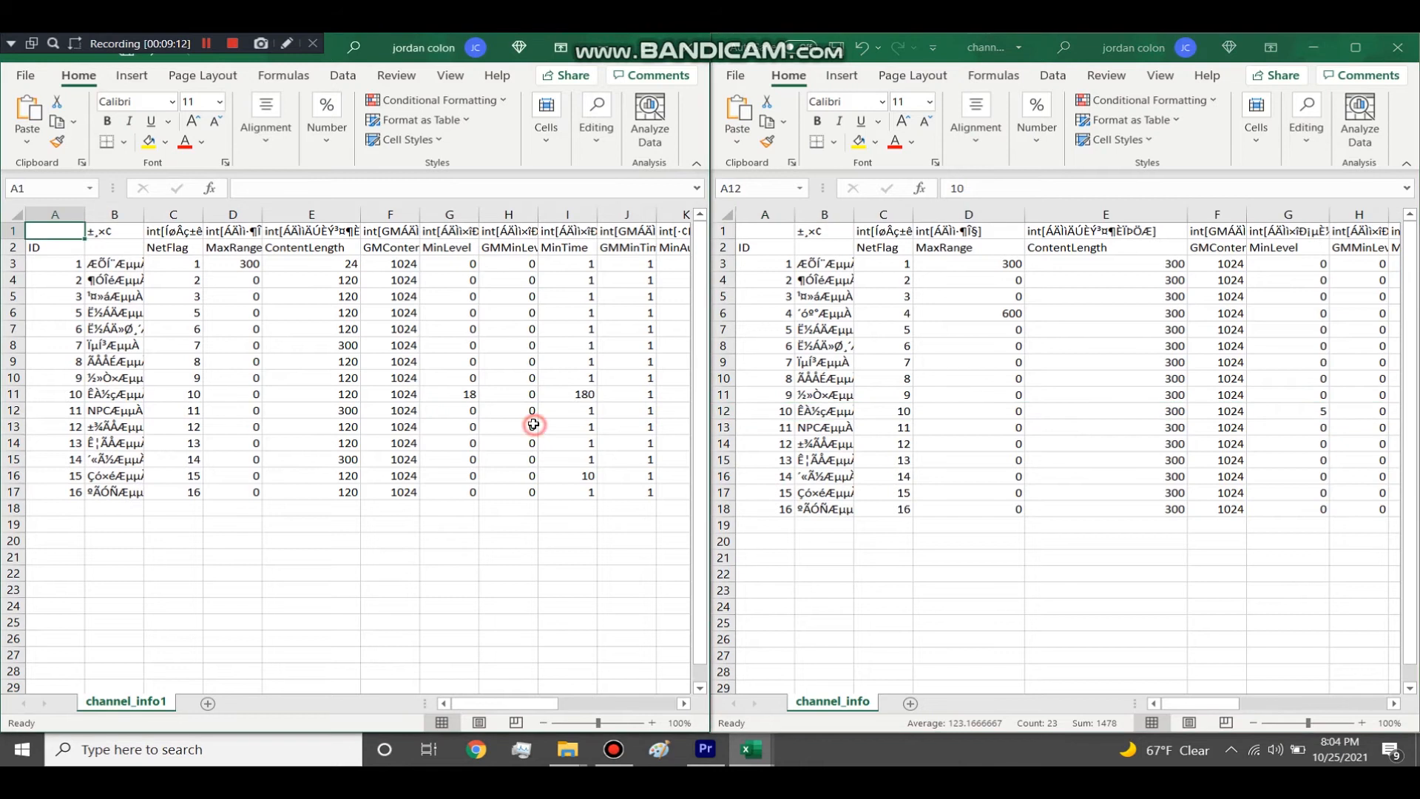
{"action": "left_click", "coordinate": [12, 394]}
{"action": "left_click_drag", "start_coordinate": [514, 708], "coordinate": [188, 643]}
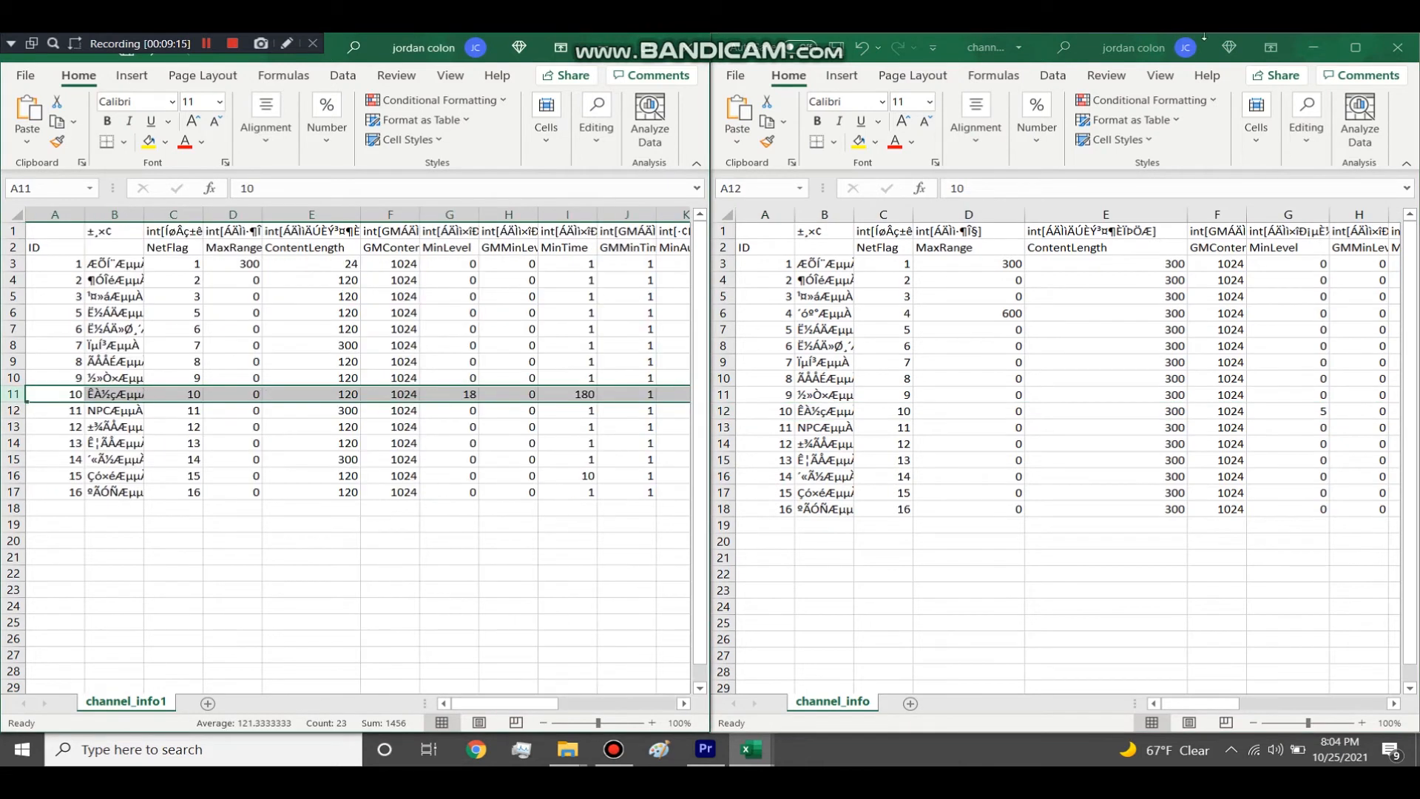
Maximize channel_info and examine the MinLevel and MinTime values of the ckbWorld channel row
{"action": "left_click", "coordinate": [1174, 376]}
{"action": "left_click", "coordinate": [1355, 48]}
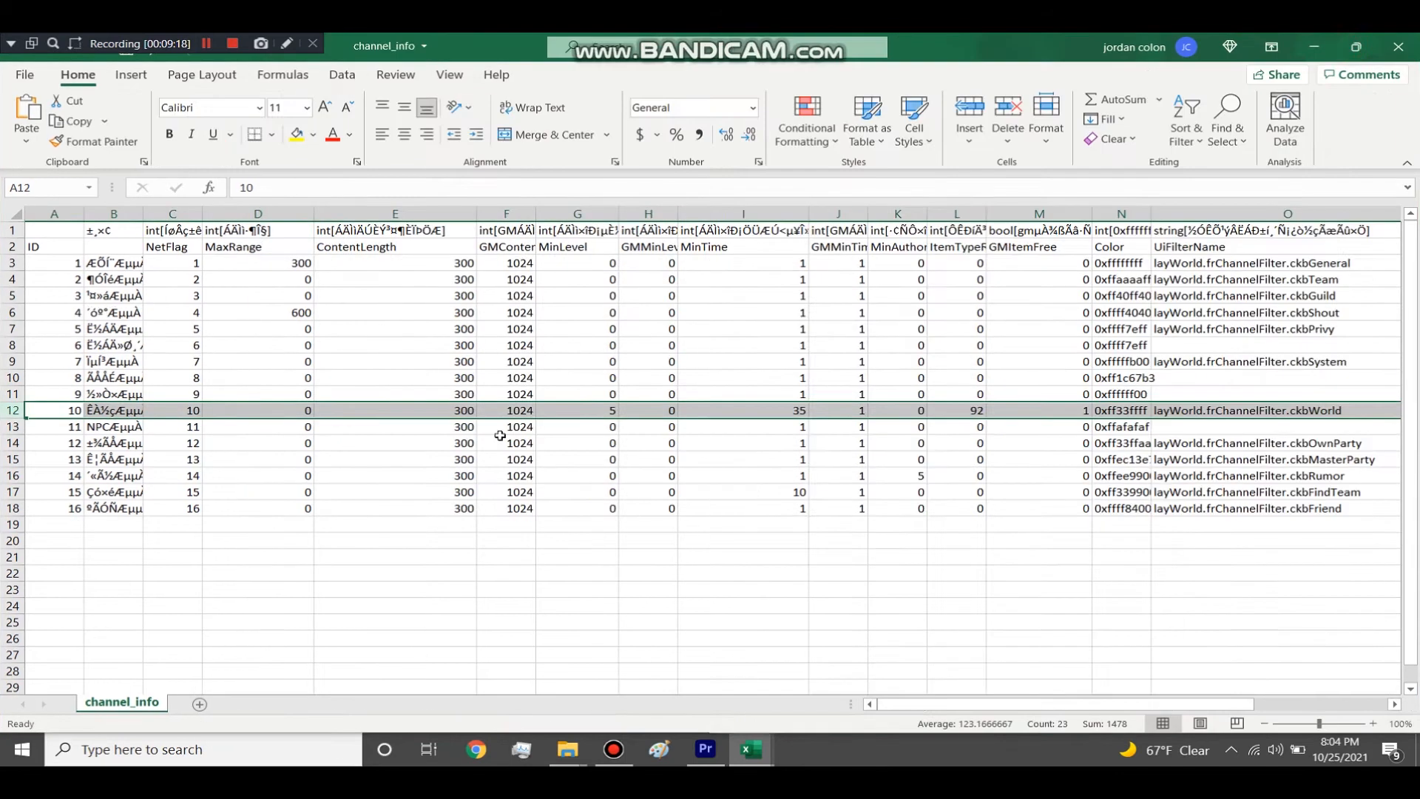
{"action": "left_click", "coordinate": [776, 415]}
{"action": "left_click", "coordinate": [588, 410]}
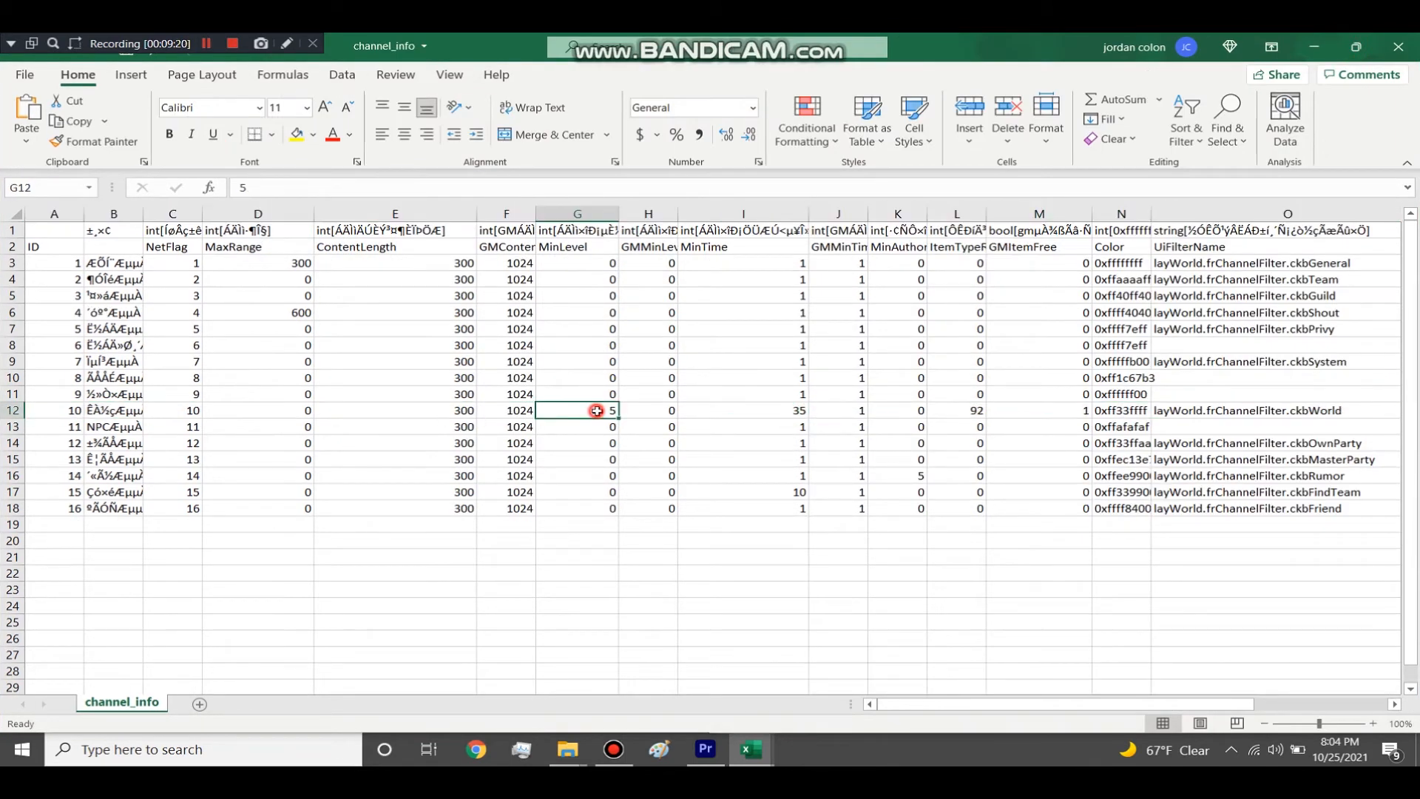
{"action": "left_click", "coordinate": [799, 409]}
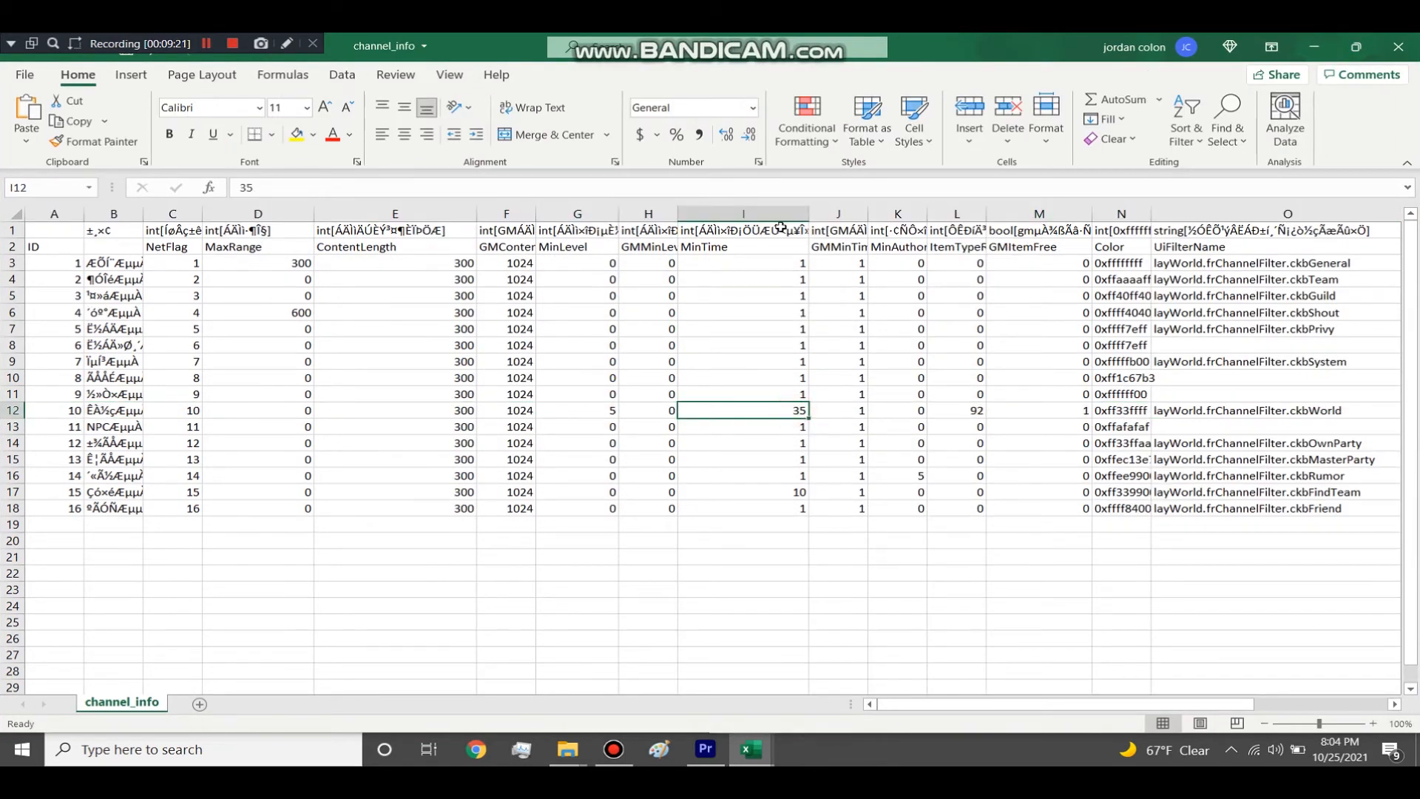
Widen the MinTime and GMMinTime columns in channel_info and examine the MinTime values of the ID 10 and ID 15 rows
{"action": "left_click", "coordinate": [663, 215]}
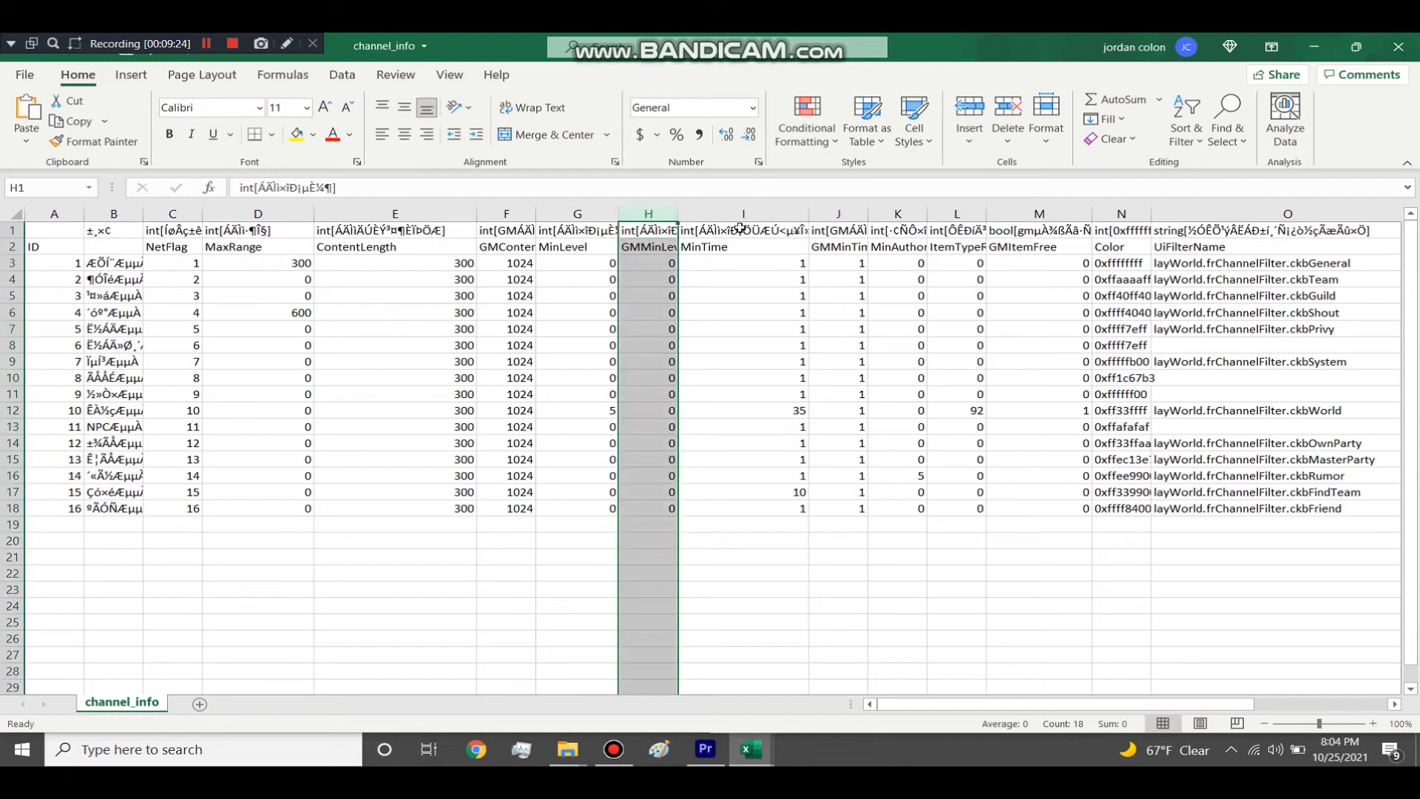
{"action": "left_click_drag", "start_coordinate": [812, 216], "coordinate": [950, 208]}
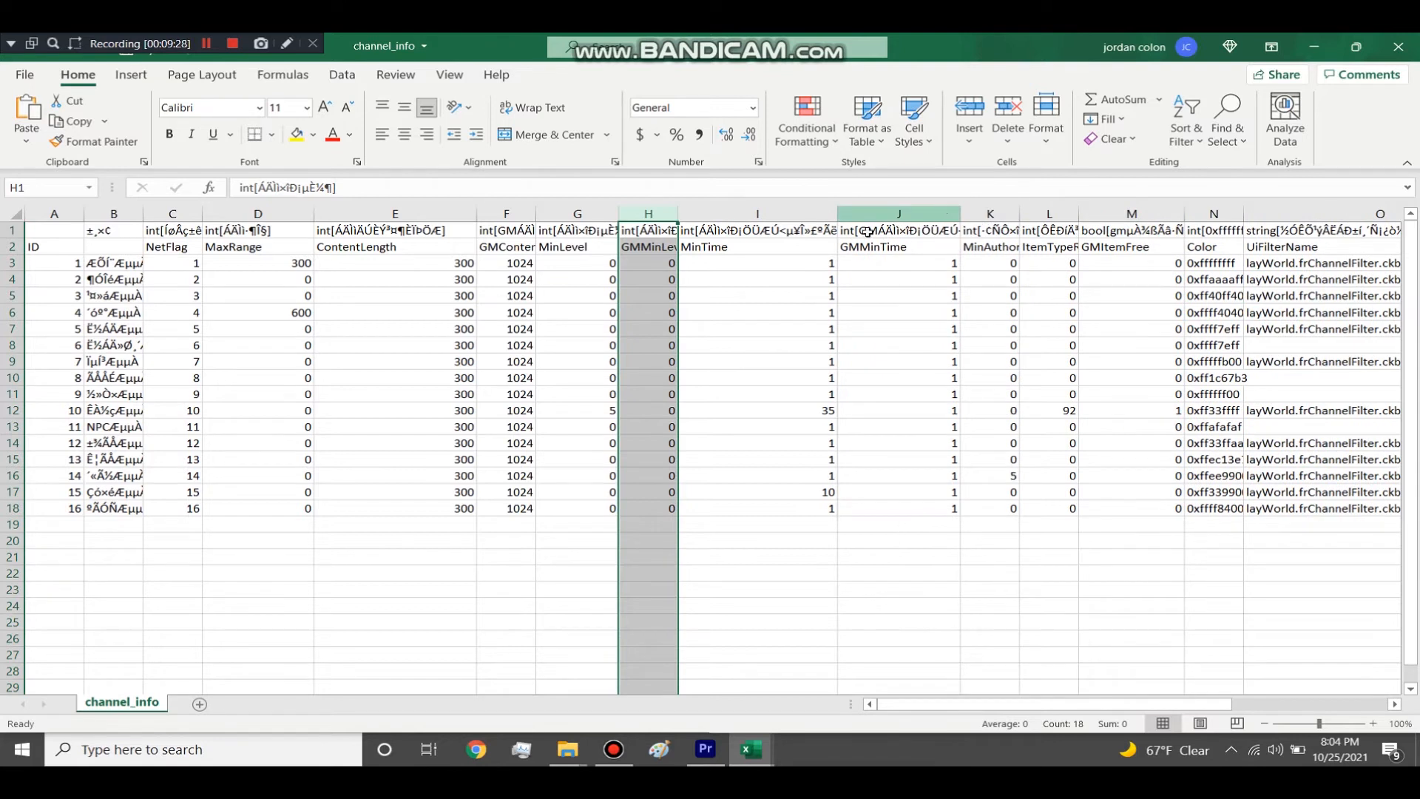
{"action": "left_click", "coordinate": [803, 216]}
{"action": "left_click", "coordinate": [851, 407]}
{"action": "left_click", "coordinate": [827, 411]}
{"action": "left_click", "coordinate": [822, 478]}
{"action": "left_click", "coordinate": [824, 491]}
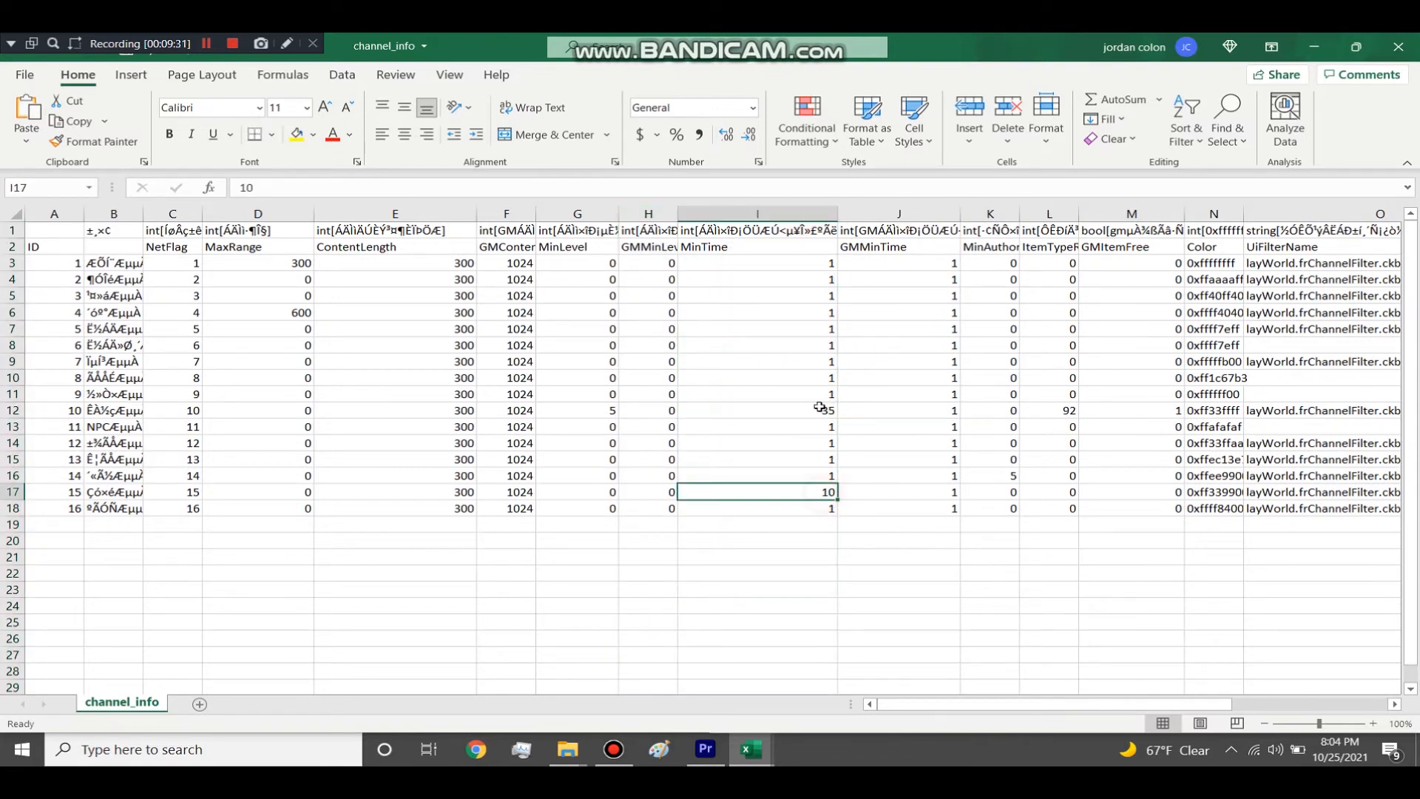
{"action": "left_click", "coordinate": [803, 216]}
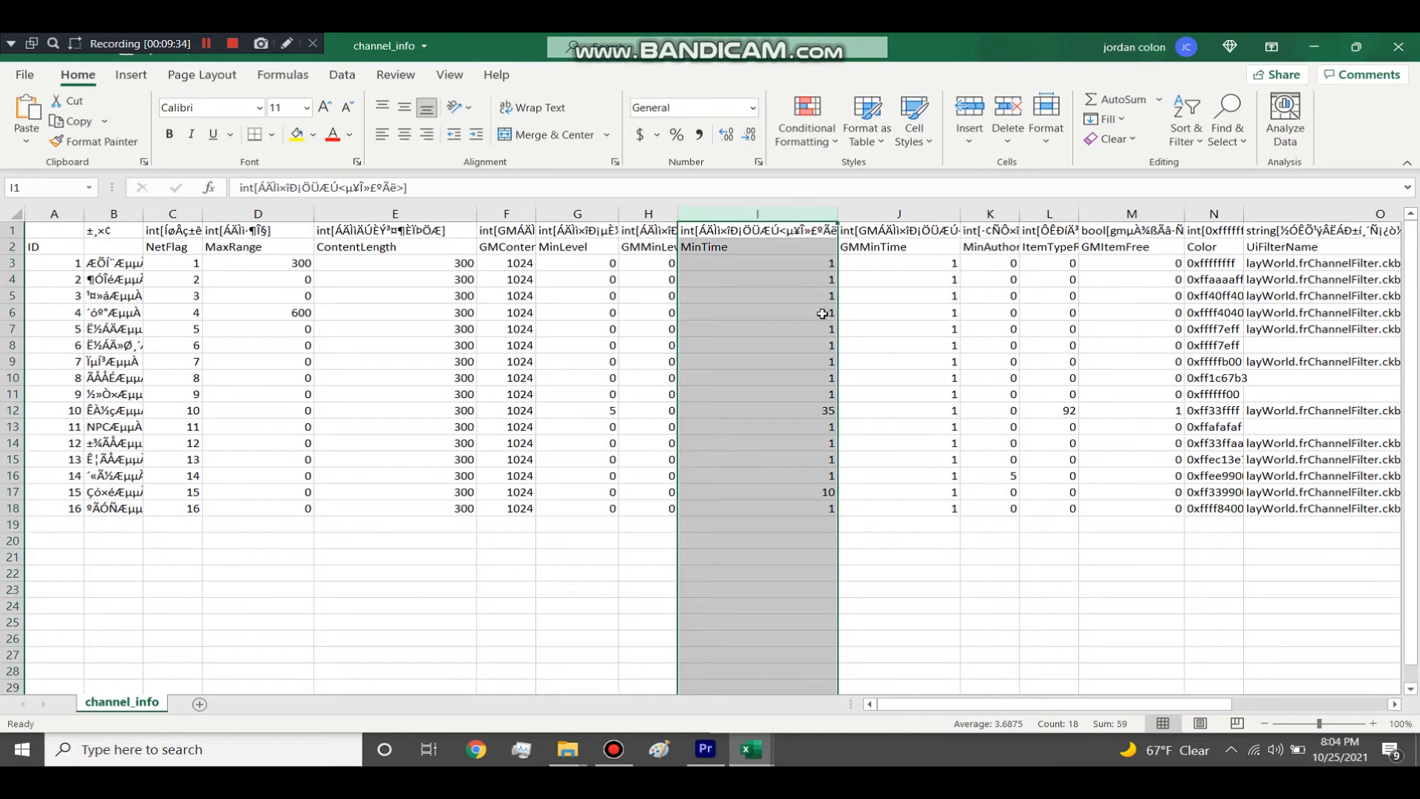
Highlight the ID 10 row in channel_info and compare it side by side with the same row's MinTime value in channel_info1
{"action": "left_click_drag", "start_coordinate": [943, 699], "coordinate": [873, 701]}
{"action": "left_click", "coordinate": [11, 410]}
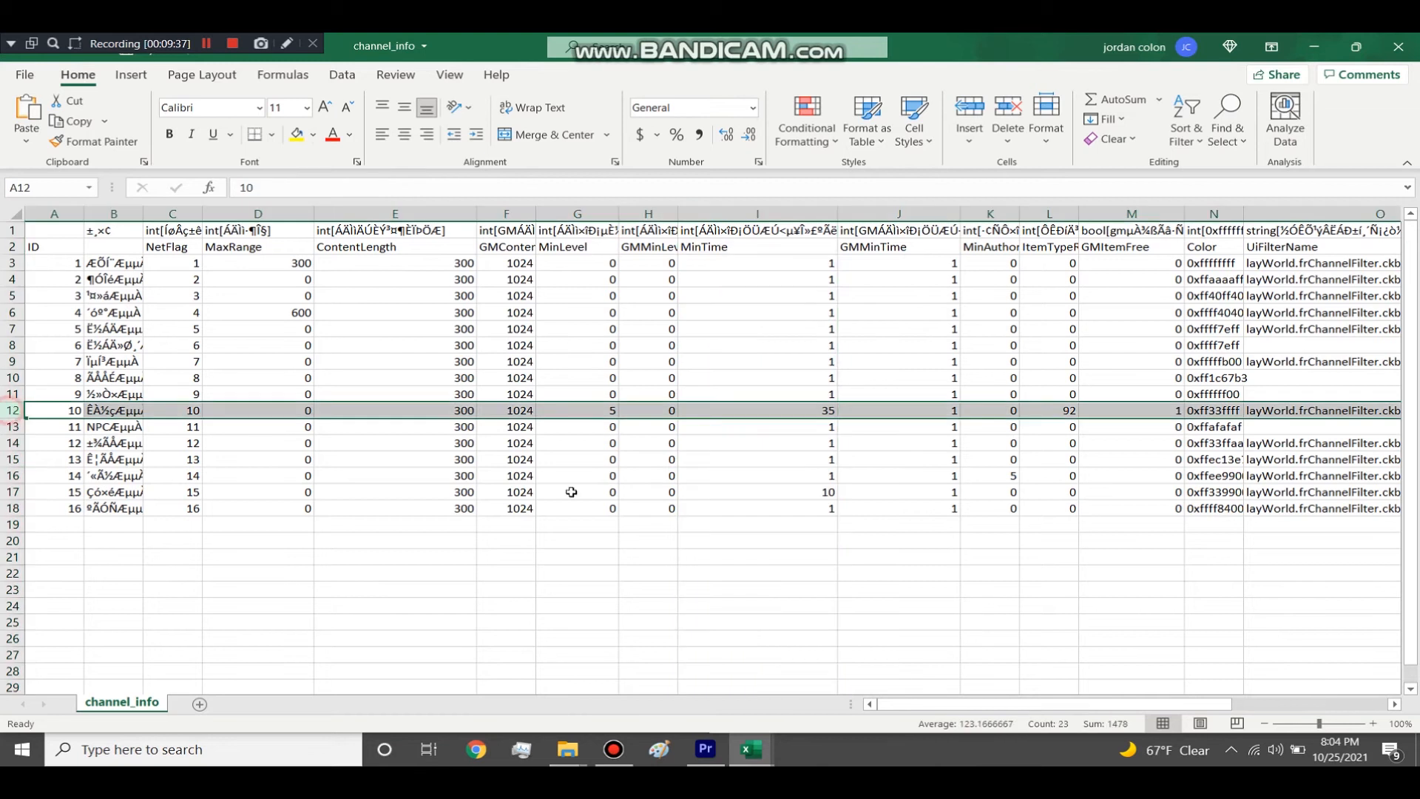
{"action": "left_click", "coordinate": [1356, 46]}
{"action": "left_click", "coordinate": [528, 433]}
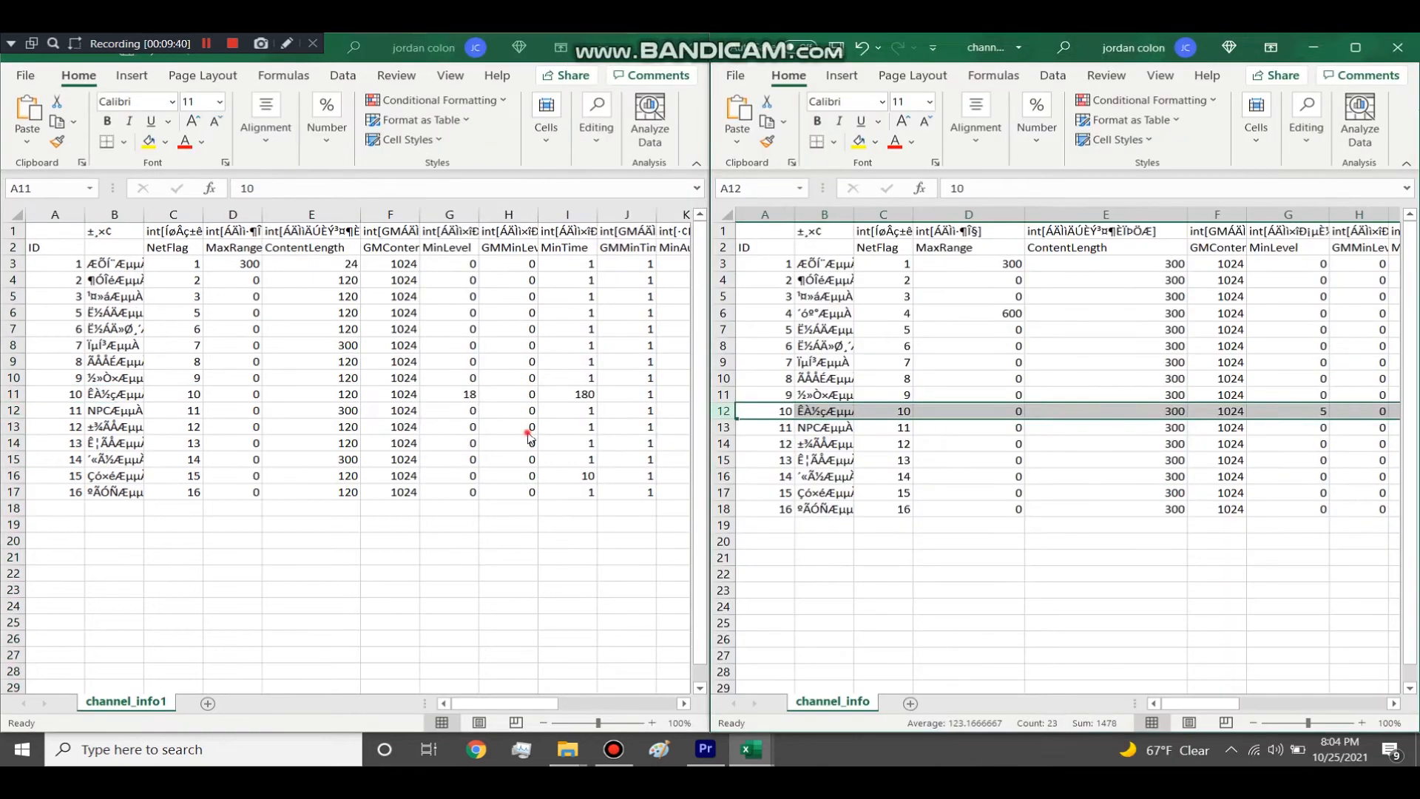
{"action": "left_click", "coordinate": [574, 392]}
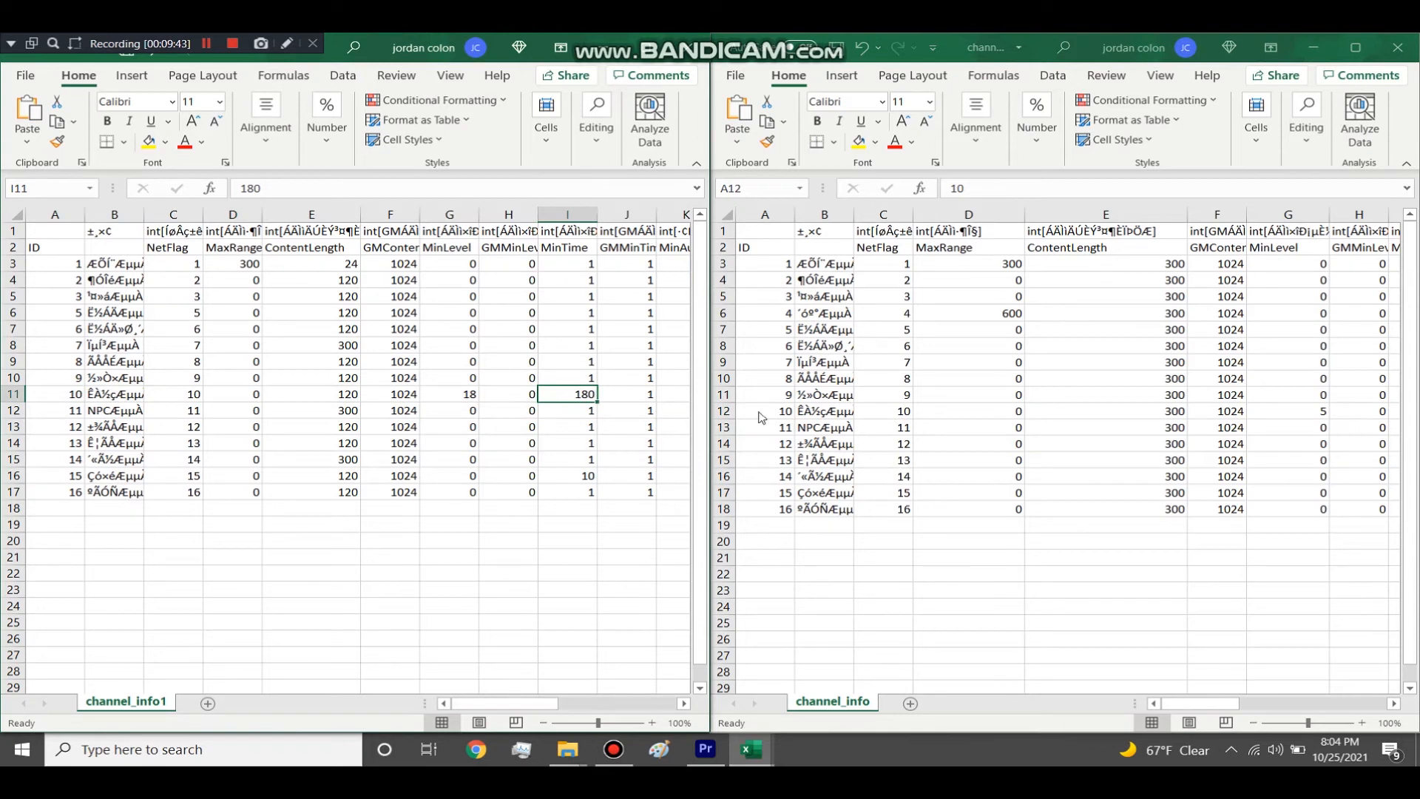
Maximize channel_info, examine the ID 10 row across its remaining columns up to the shortcut columns, and select the ID 16 row
{"action": "left_click", "coordinate": [1356, 47]}
{"action": "left_click_drag", "start_coordinate": [1051, 704], "coordinate": [1195, 705]}
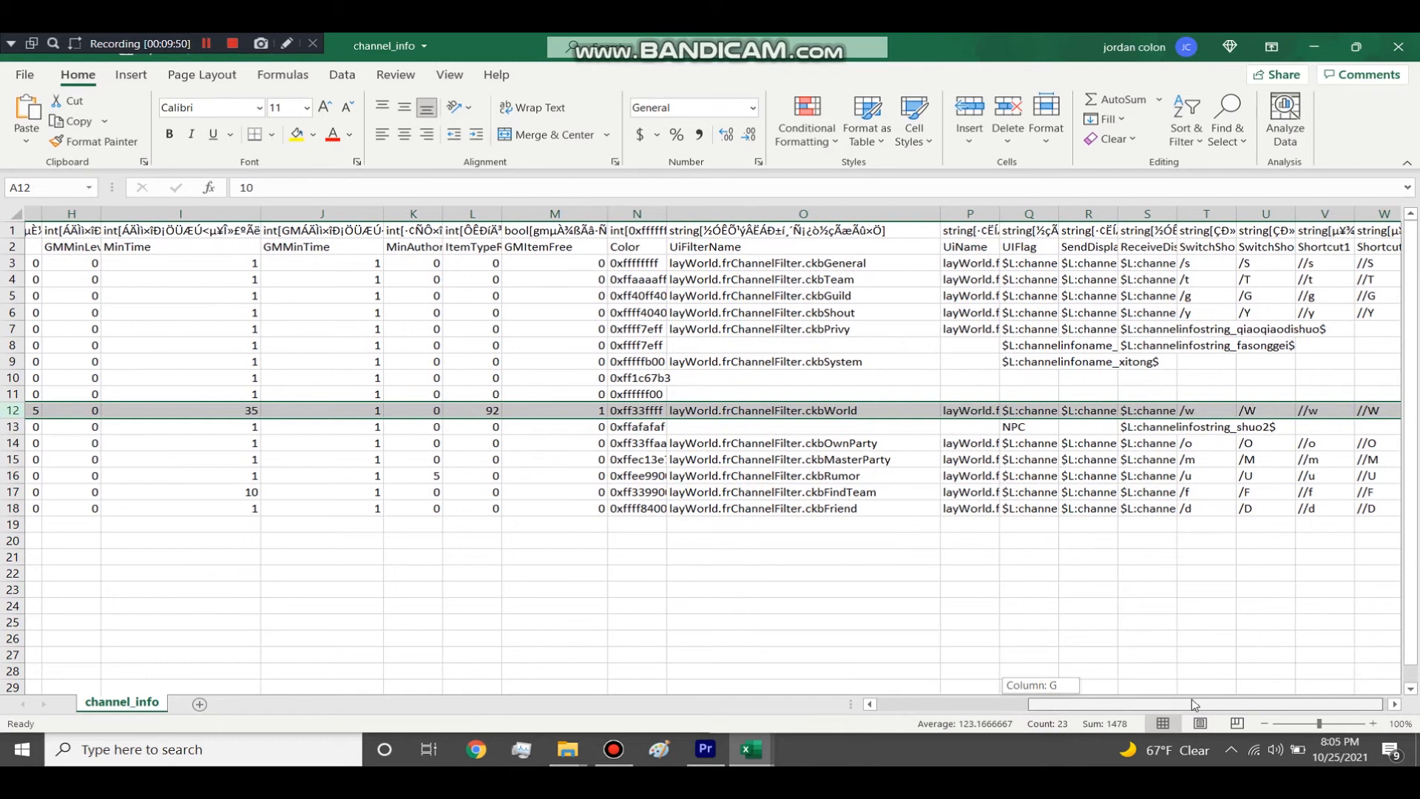
{"action": "mouse_move", "coordinate": [1195, 704]}
{"action": "left_mouse_down"}
{"action": "mouse_move", "coordinate": [1044, 705]}
{"action": "mouse_move", "coordinate": [1202, 697]}
{"action": "left_mouse_up"}
{"action": "left_click_drag", "start_coordinate": [1047, 712], "coordinate": [921, 706]}
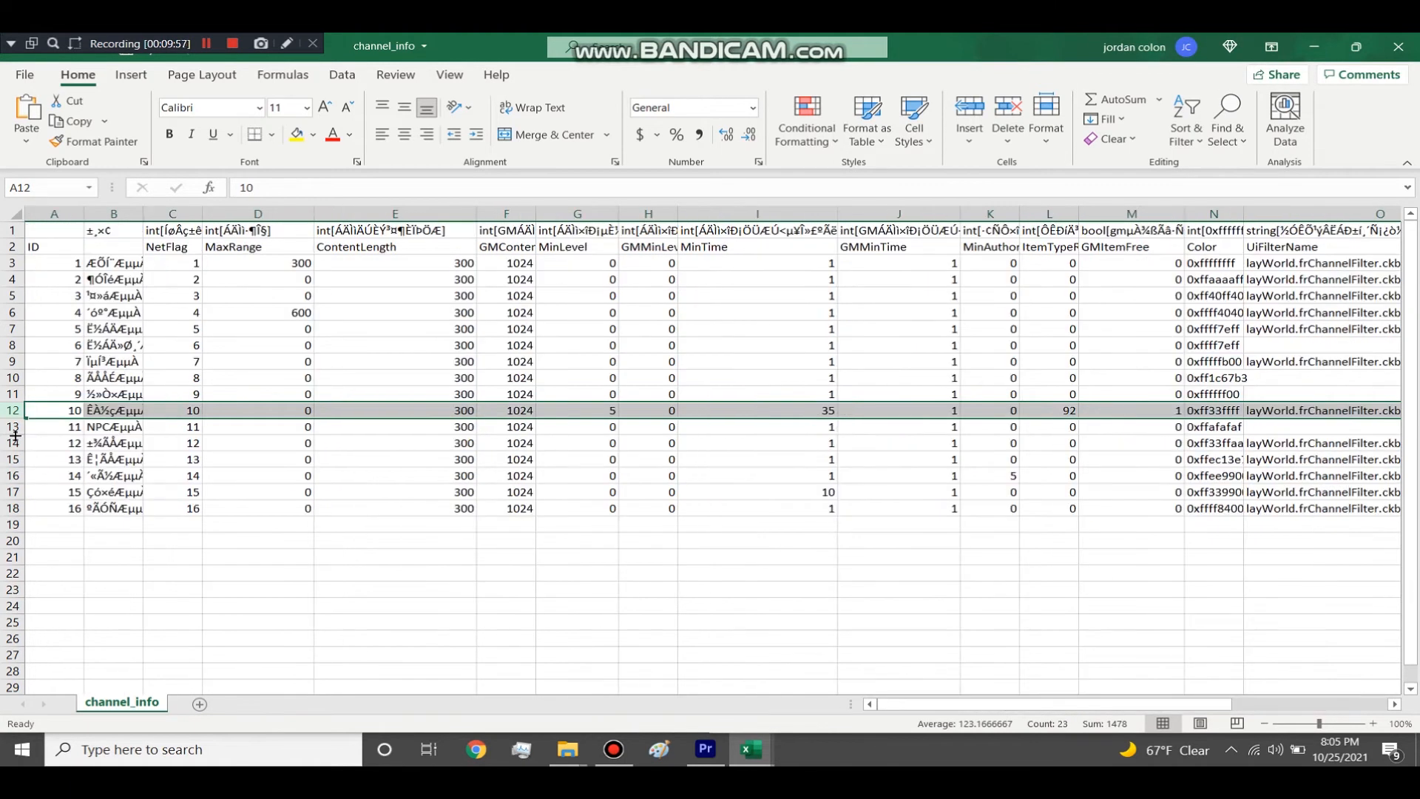
{"action": "left_click", "coordinate": [12, 509]}
{"action": "key", "text": "ctrl+c"}
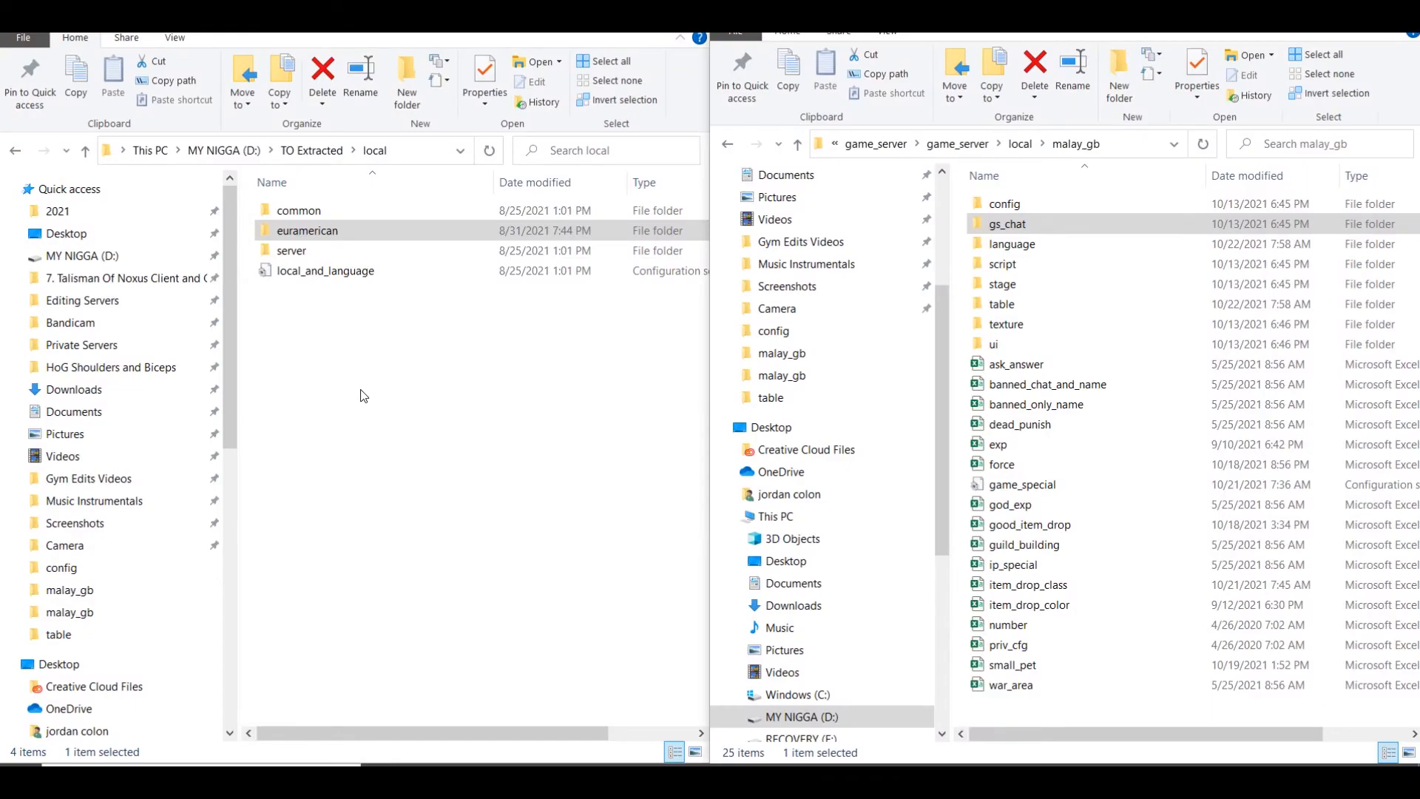
Switch to File Explorer, view the gs_chat files under TO Extracted's local euramerican folder, and return to the TO Extracted folder
{"action": "left_click", "coordinate": [453, 412]}
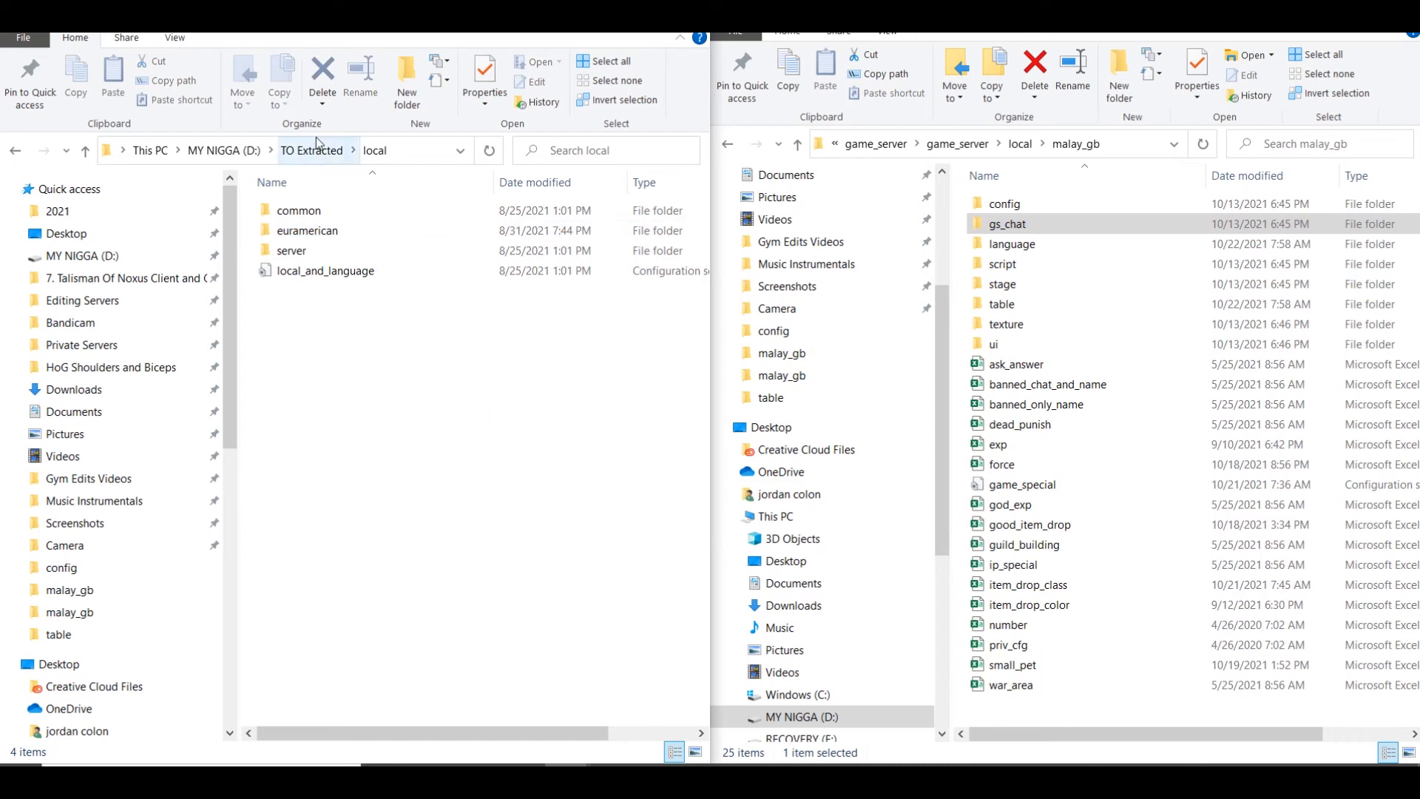
{"action": "double_click", "coordinate": [316, 230]}
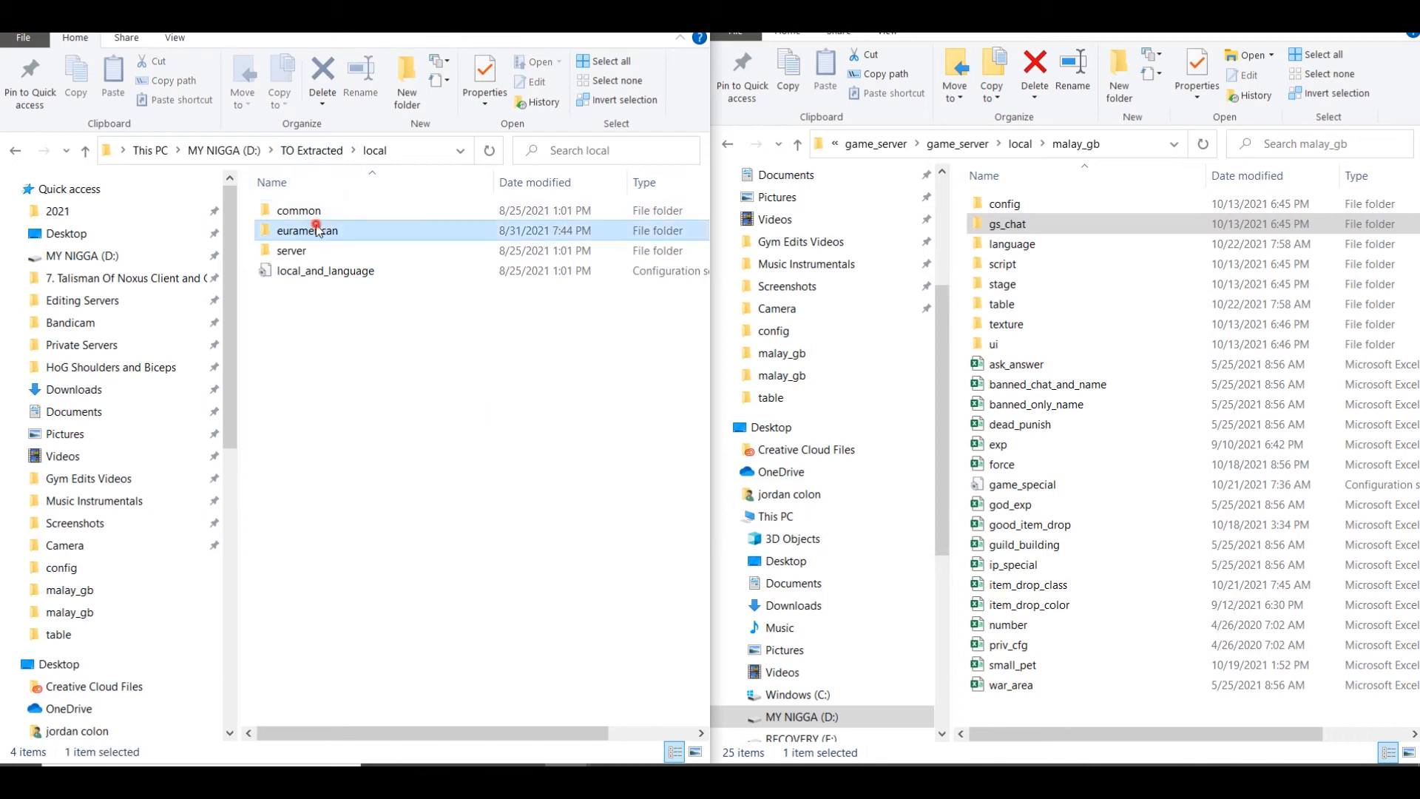
{"action": "double_click", "coordinate": [317, 231]}
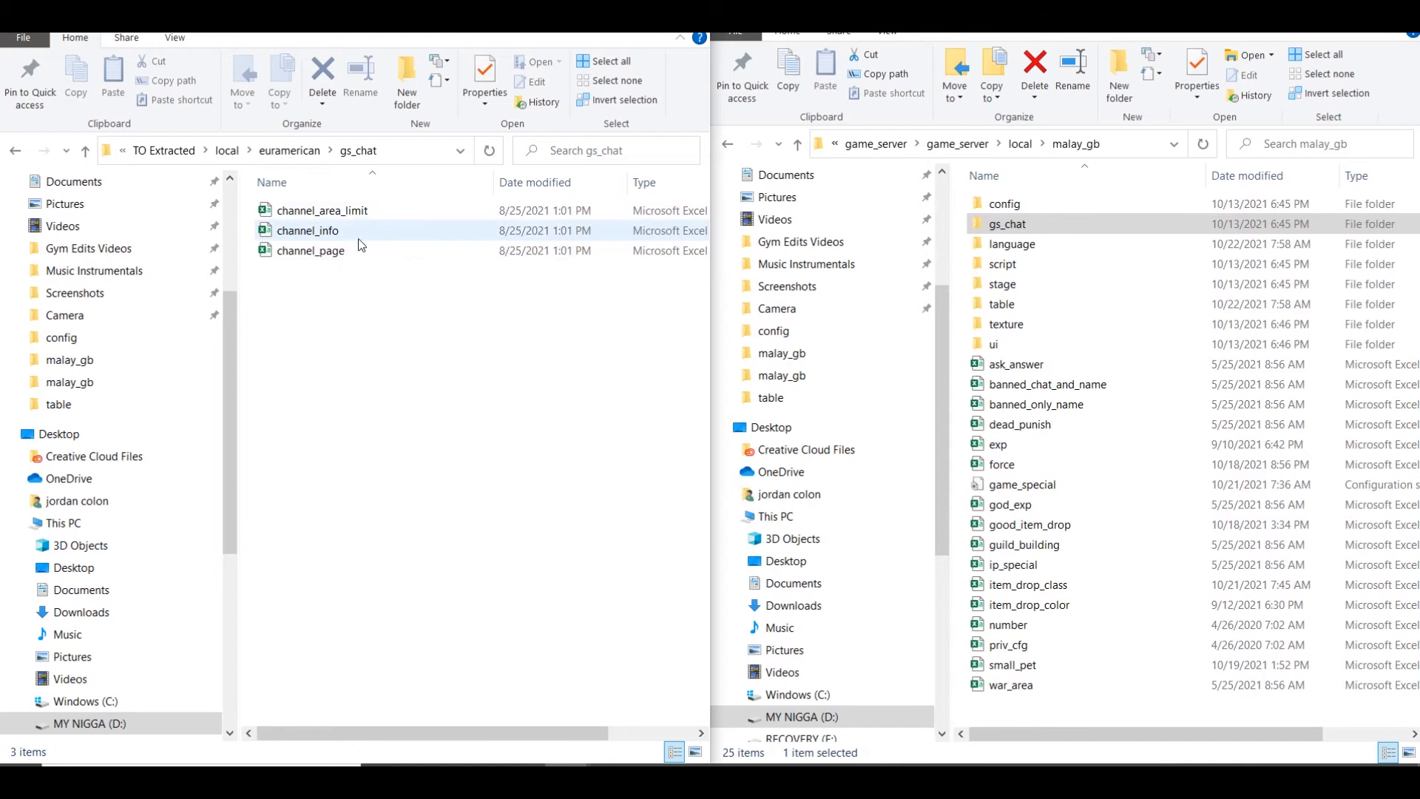
{"action": "left_click", "coordinate": [176, 151]}
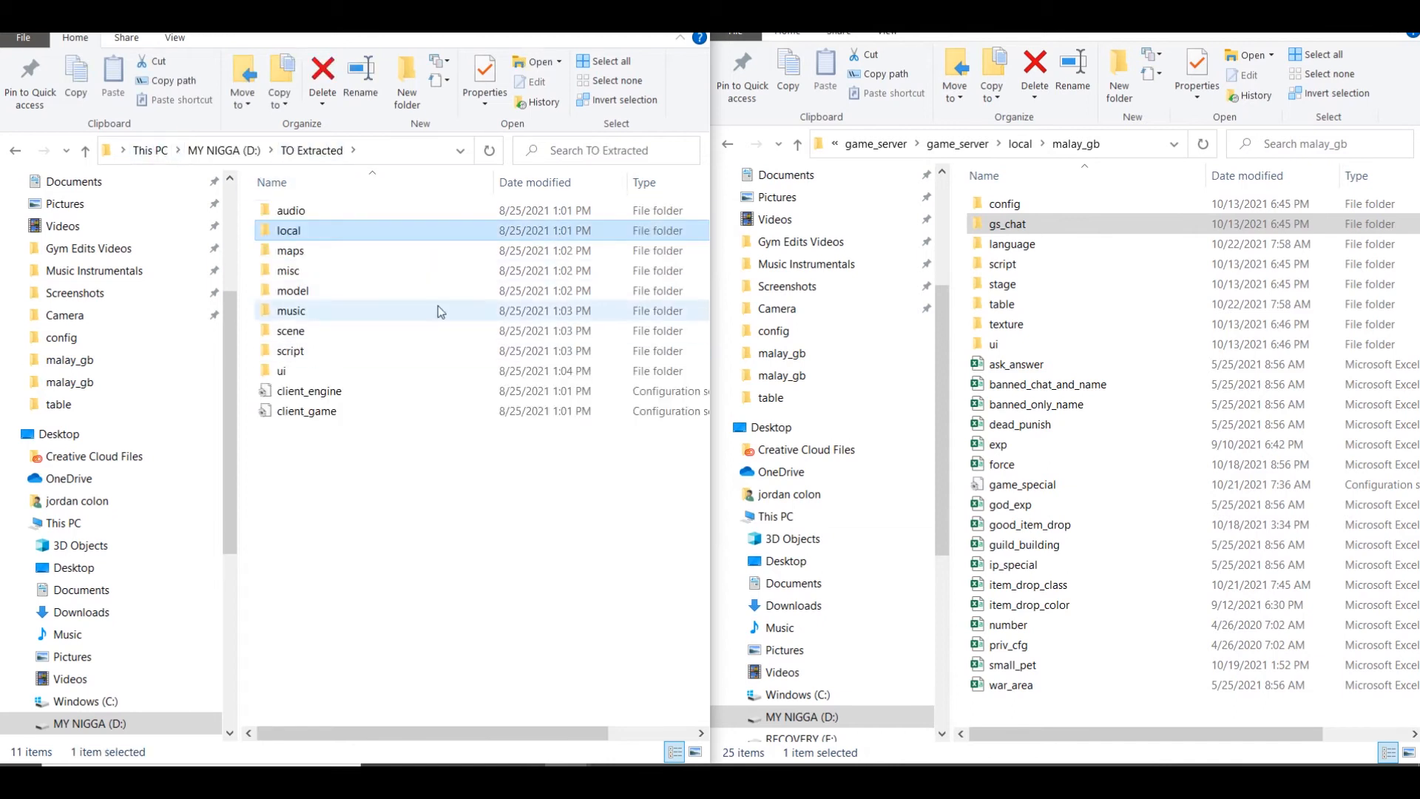
View the channel files in the game server's malay_gb gs_chat folder and return to malay_gb
{"action": "double_click", "coordinate": [1016, 224]}
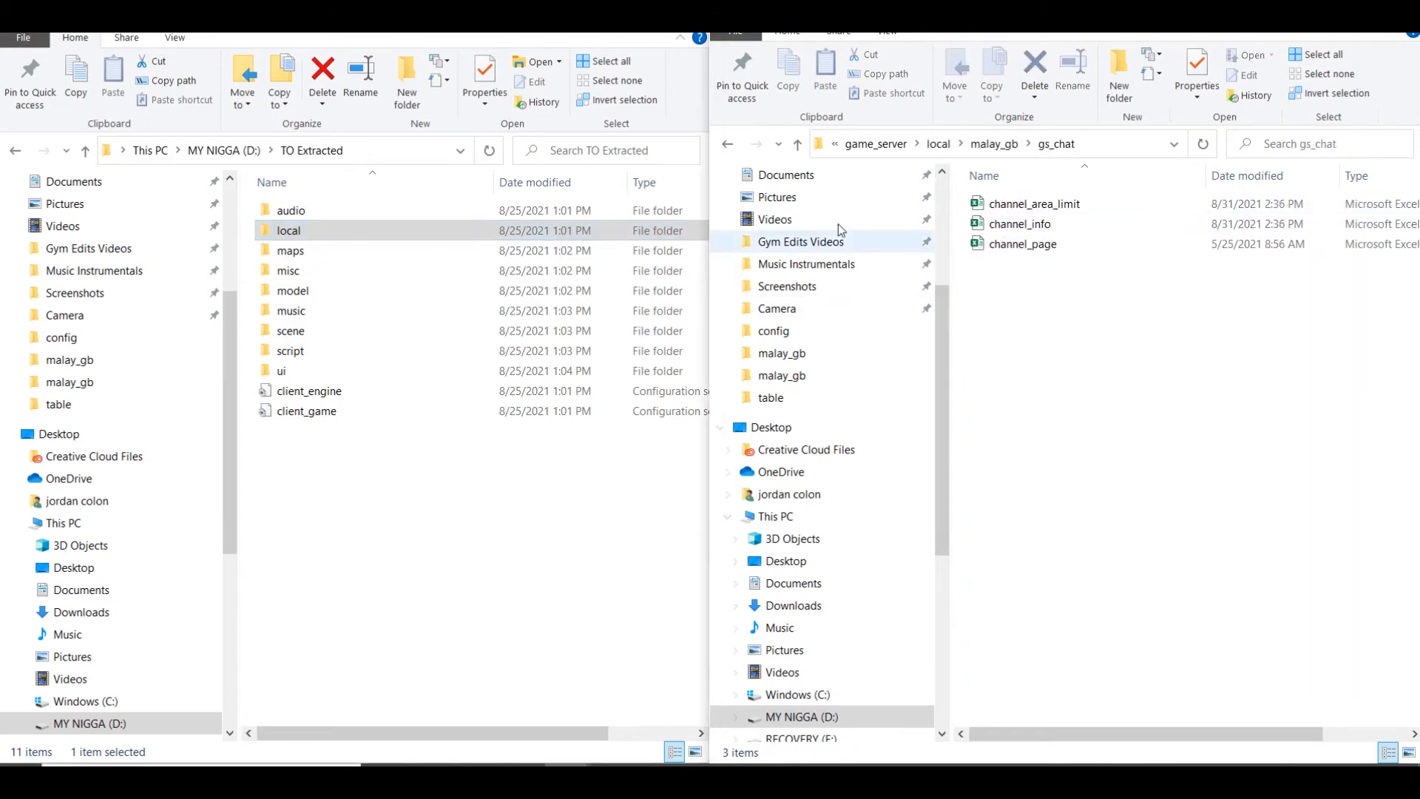
{"action": "left_click", "coordinate": [716, 145]}
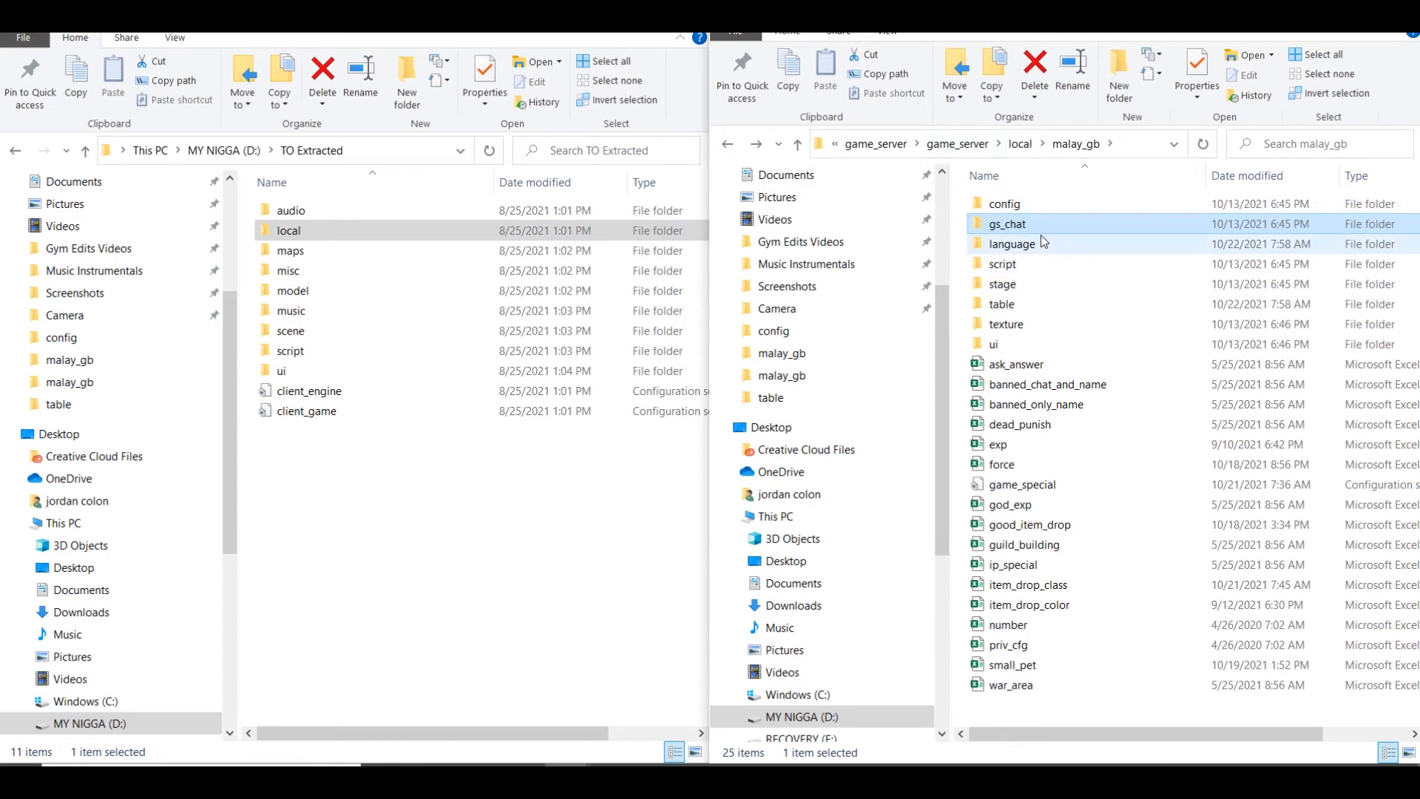
{"action": "double_click", "coordinate": [1010, 226]}
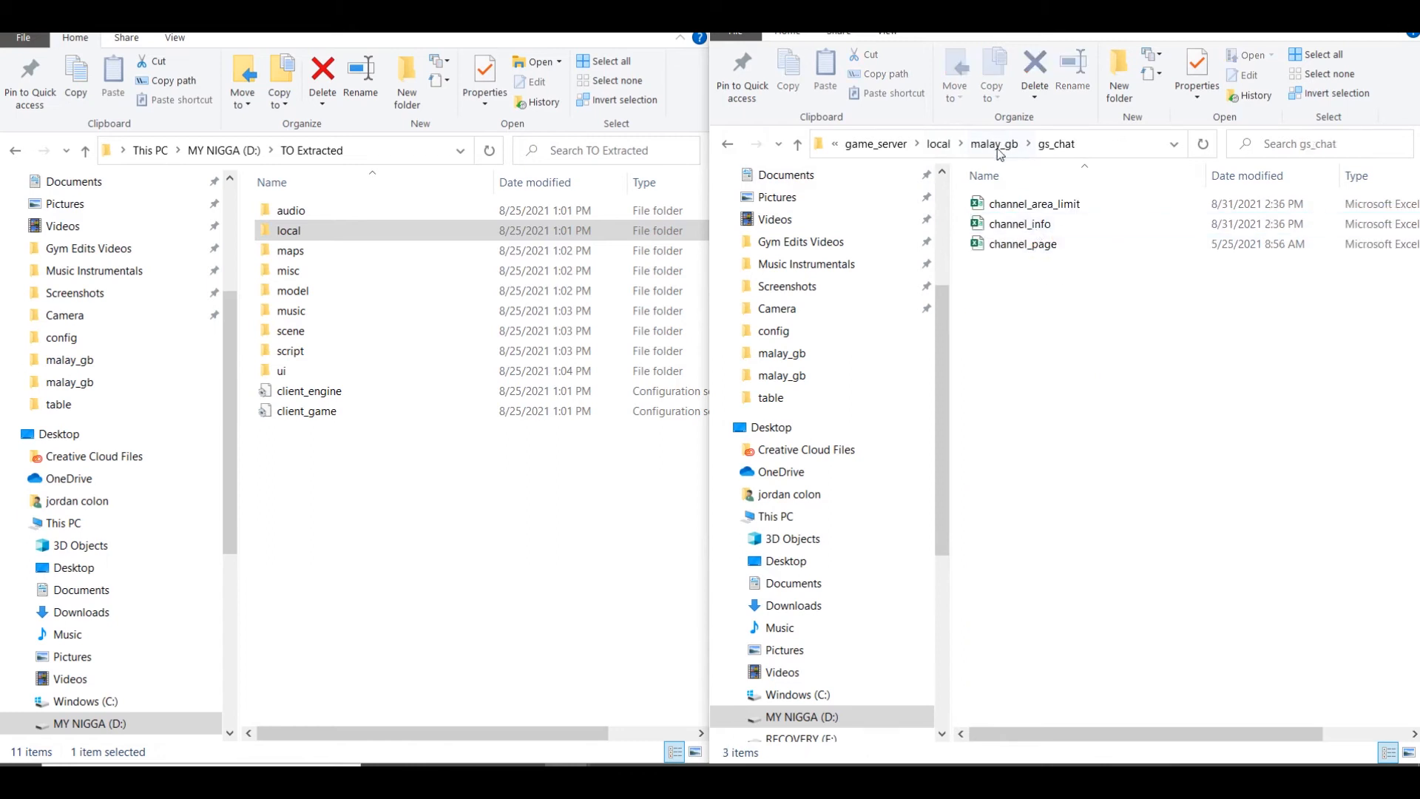
{"action": "left_click", "coordinate": [995, 144]}
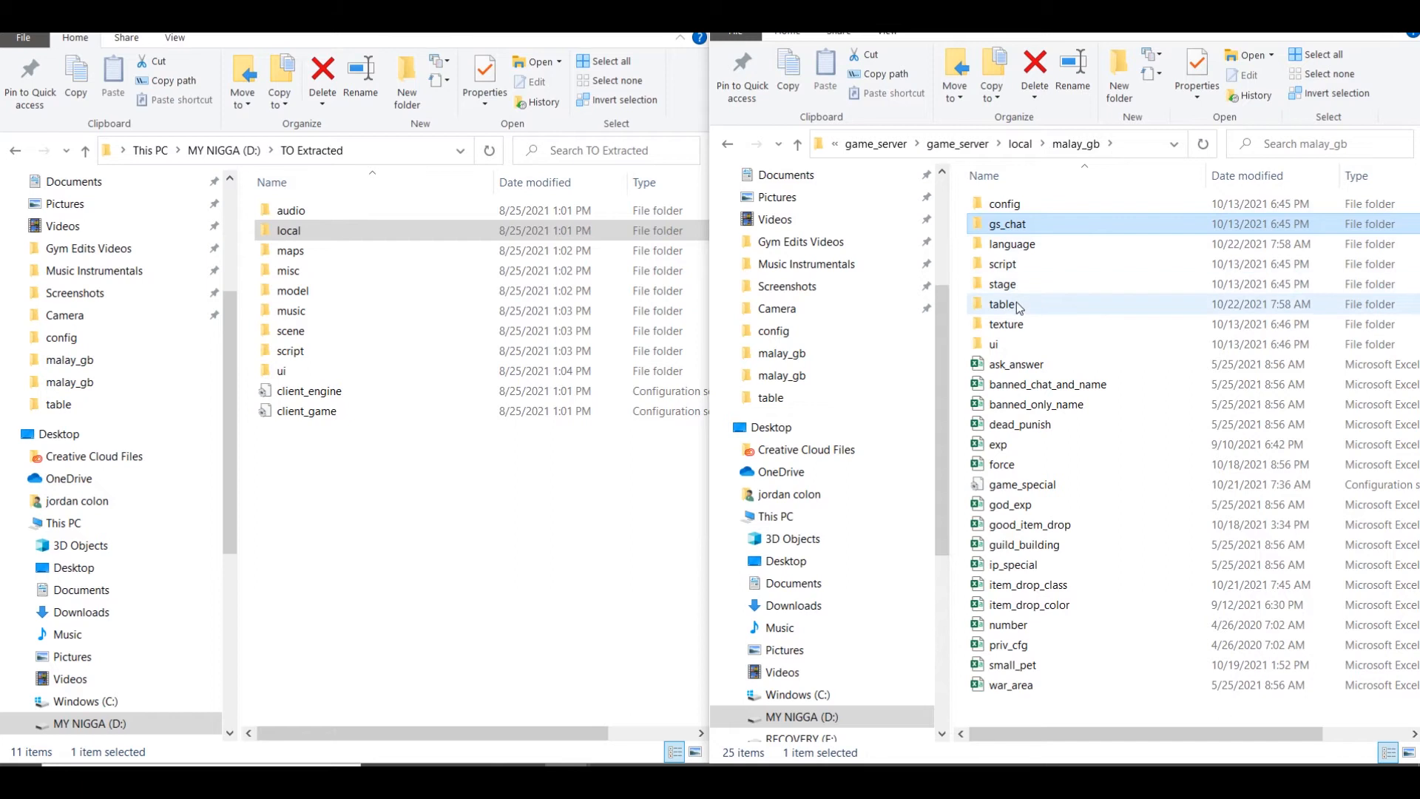
Highlight the language and table folders together in malay_gb and open the language folder
{"action": "left_click", "coordinate": [991, 243]}
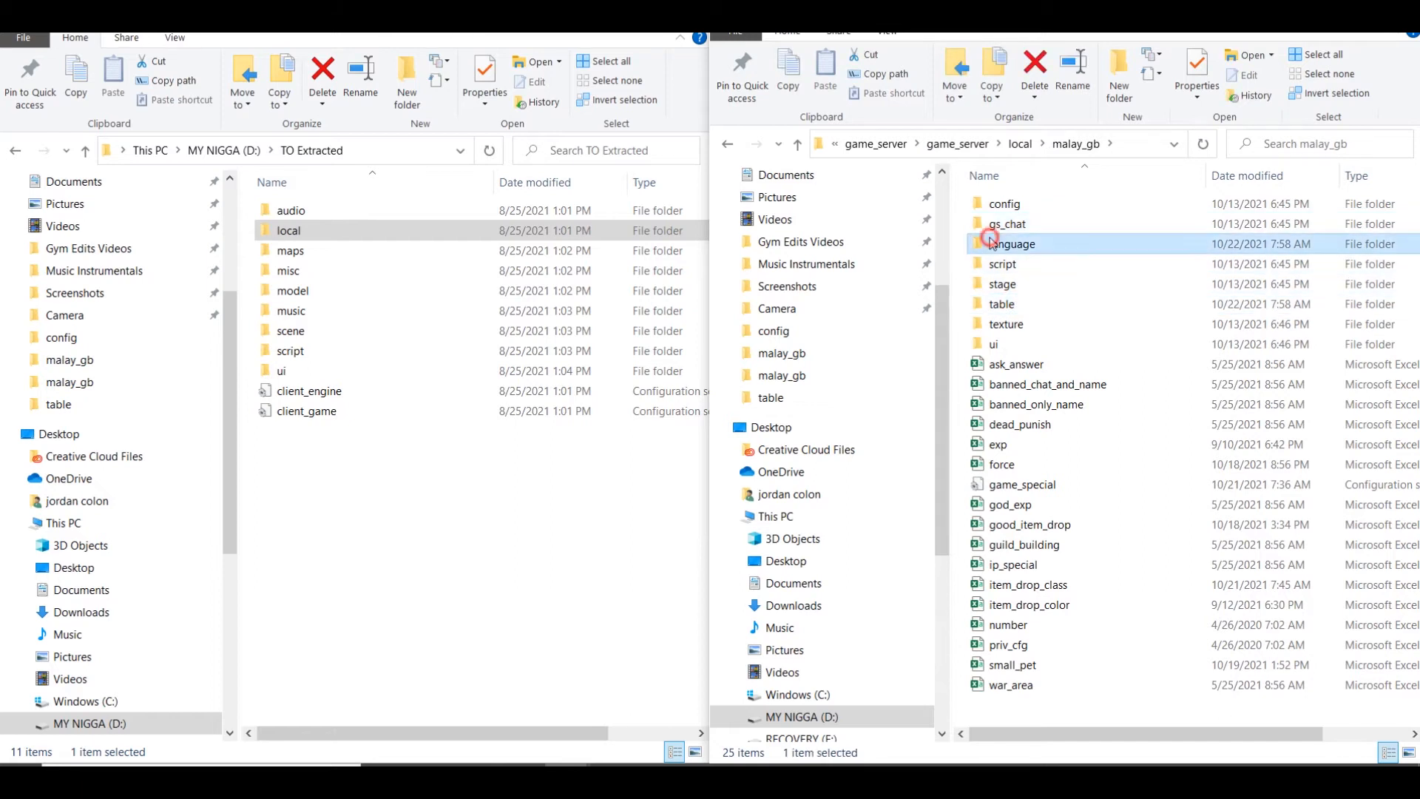
{"action": "left_click", "coordinate": [1024, 304], "text": "ctrl"}
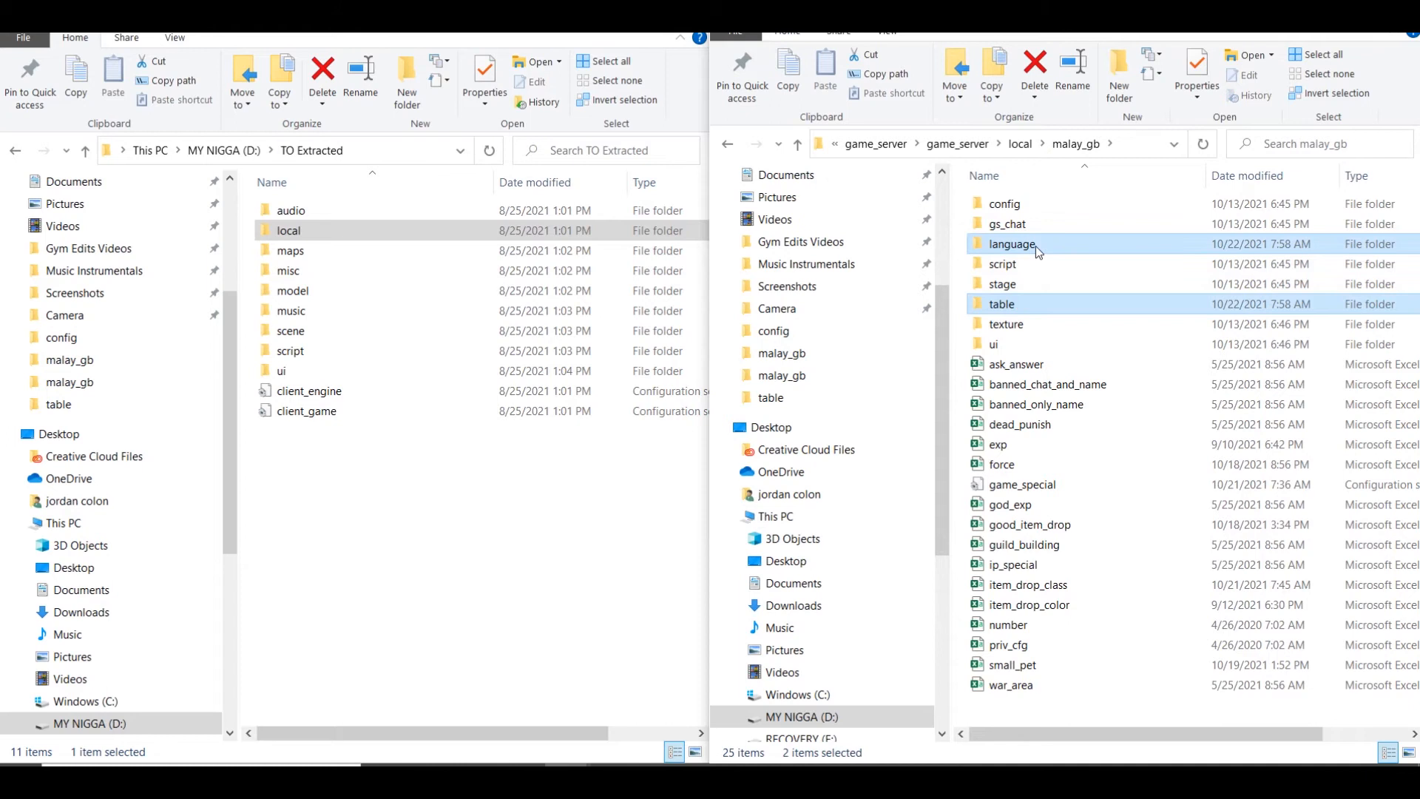
{"action": "double_click", "coordinate": [1036, 246]}
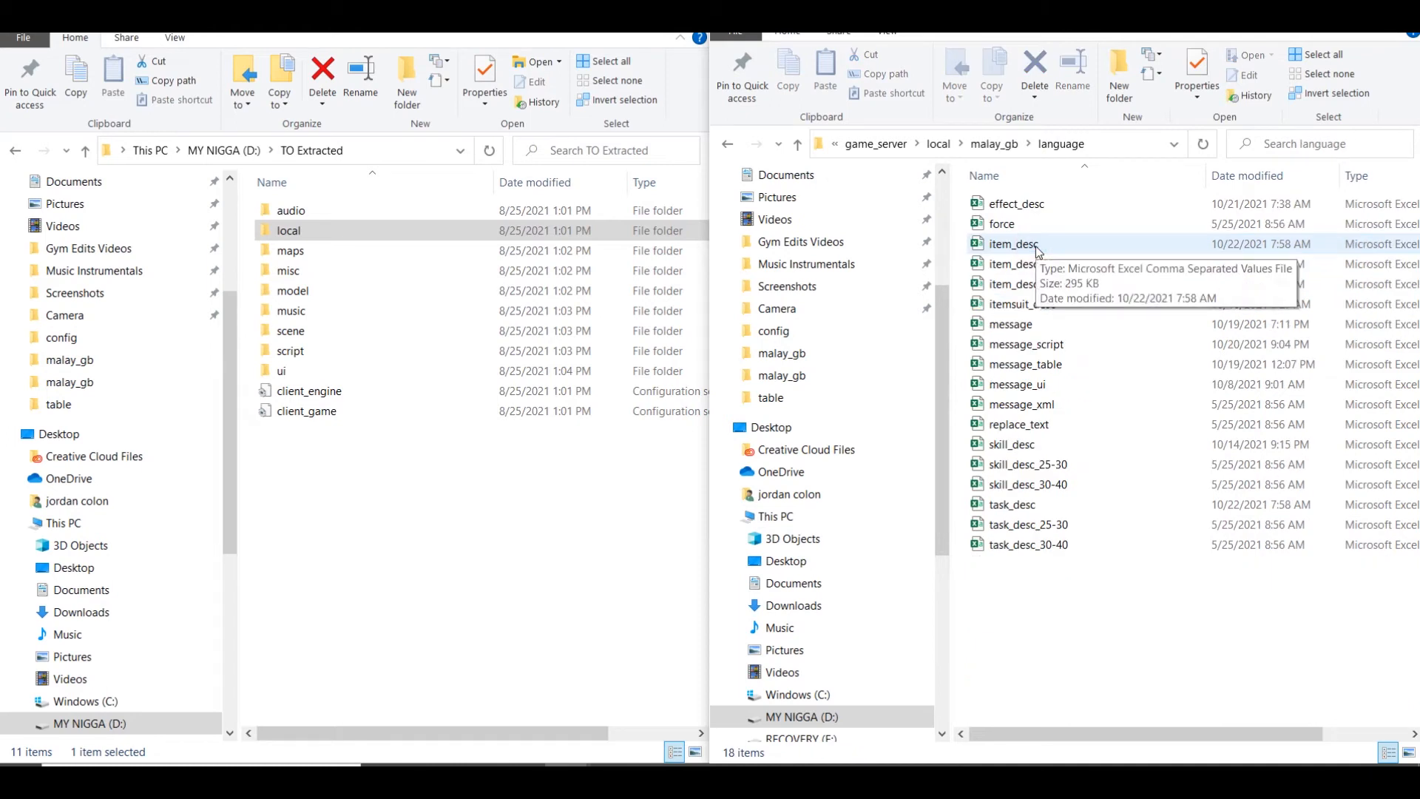
Highlight all the CSV files in the server's language folder, clear the selection and select task_desc
{"action": "left_click_drag", "start_coordinate": [1051, 588], "coordinate": [1111, 594]}
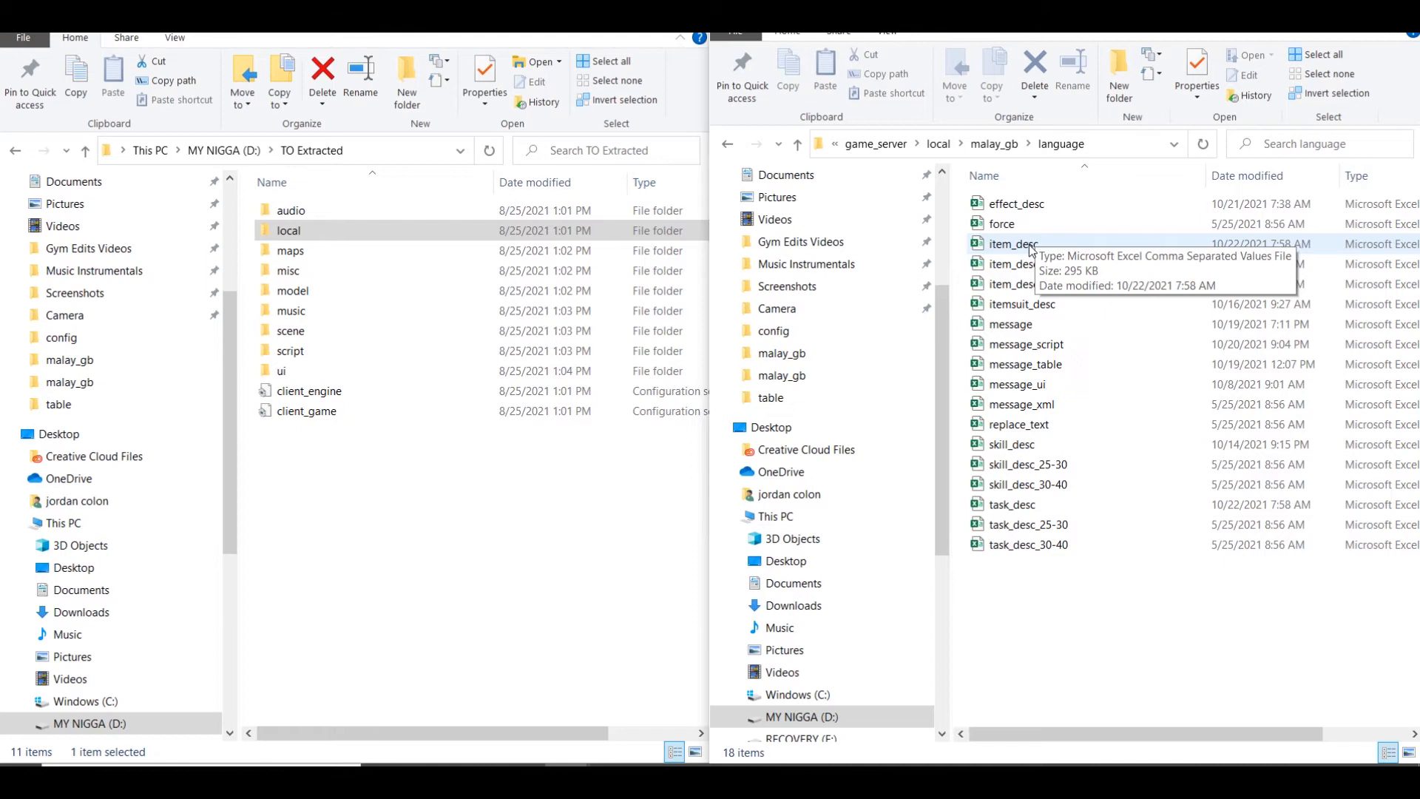
{"action": "left_click_drag", "start_coordinate": [1046, 581], "coordinate": [1046, 191]}
{"action": "left_click_drag", "start_coordinate": [1078, 610], "coordinate": [1068, 318]}
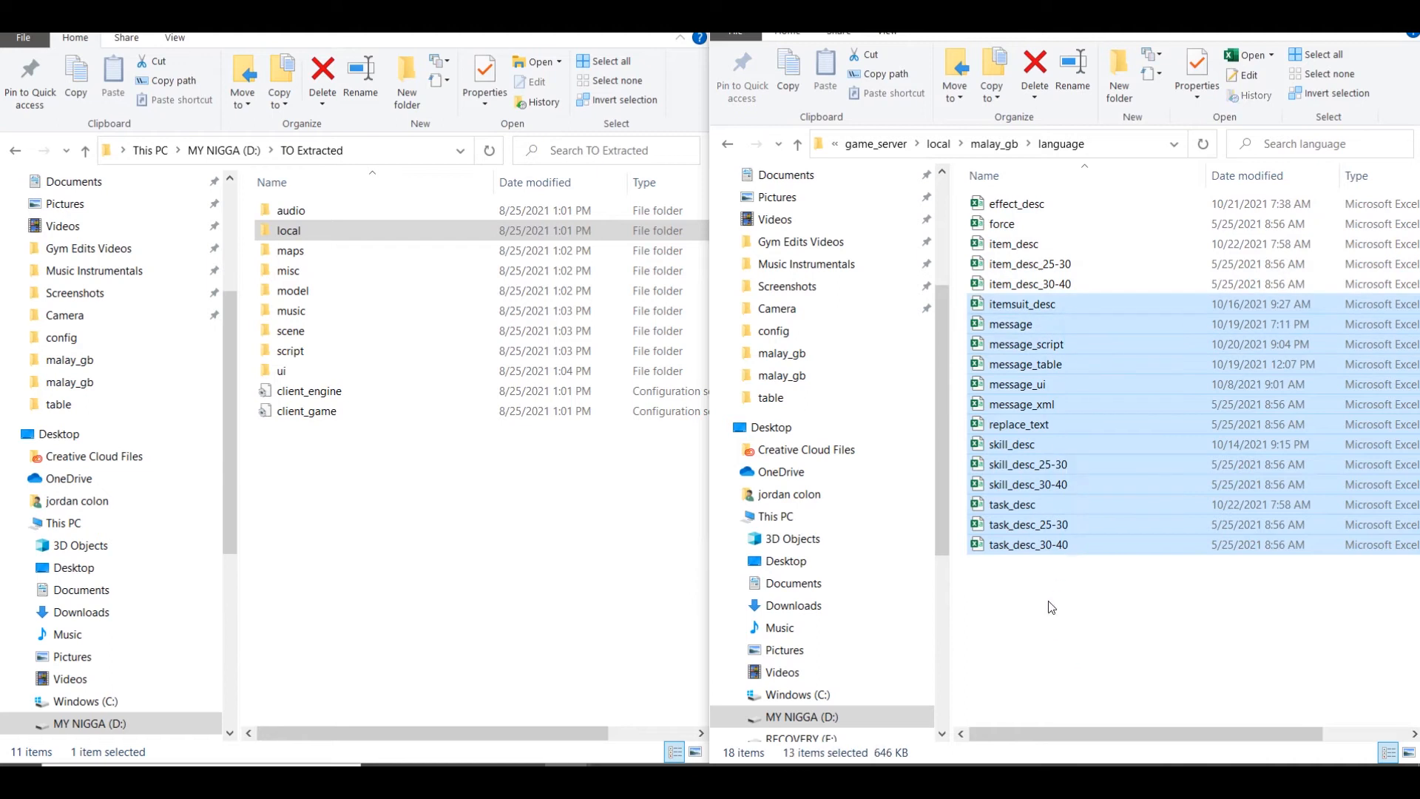
{"action": "left_click", "coordinate": [1051, 605]}
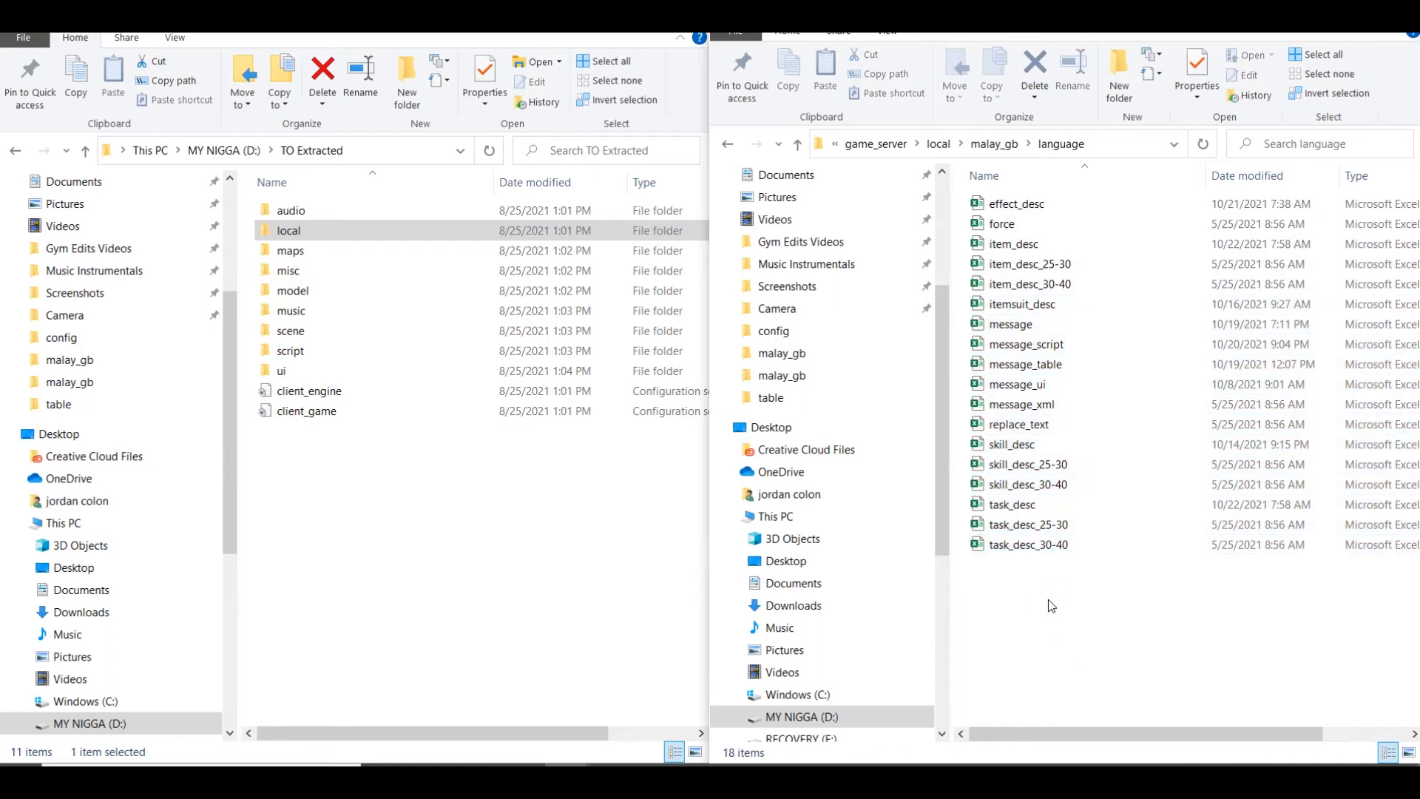
{"action": "left_click_drag", "start_coordinate": [1049, 594], "coordinate": [1046, 191]}
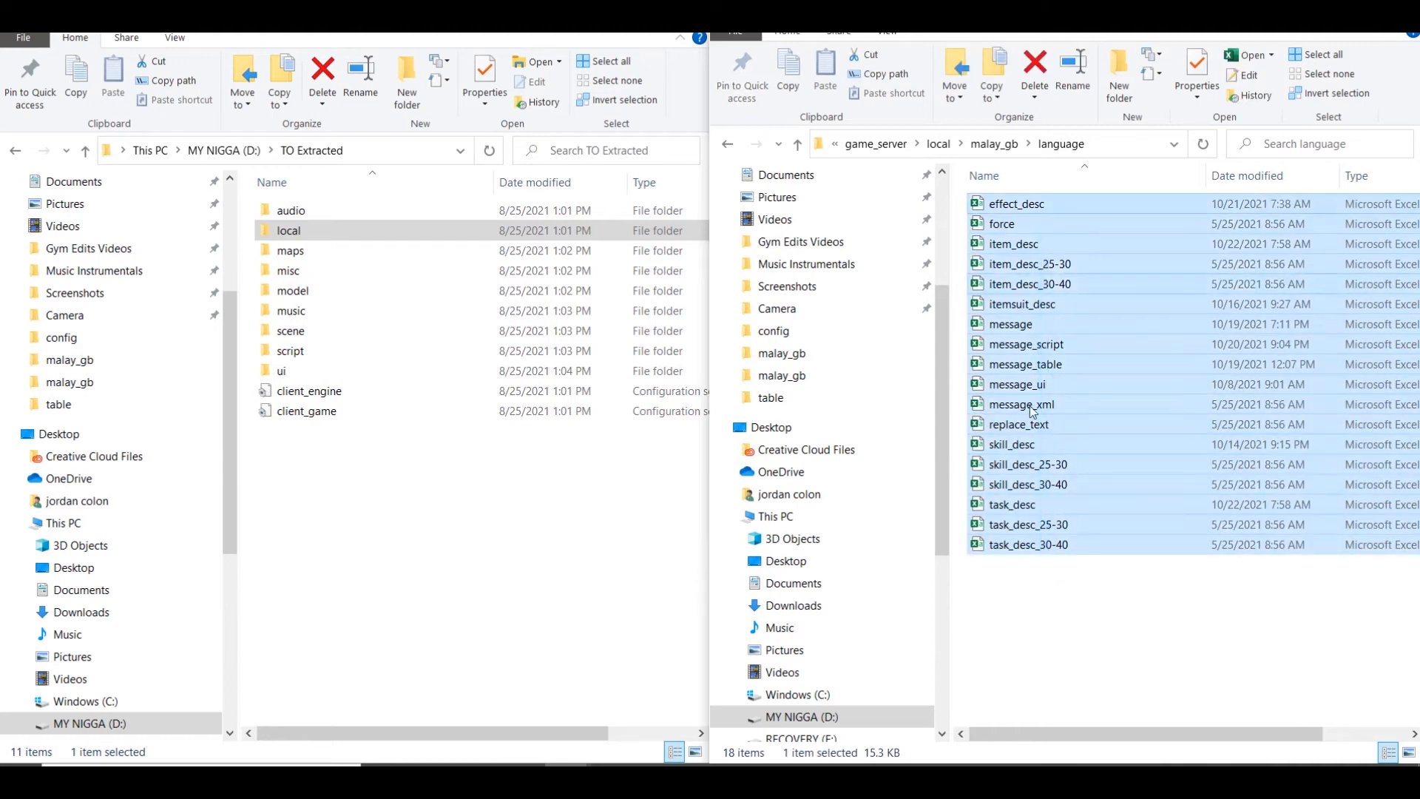
{"action": "left_click", "coordinate": [1027, 582]}
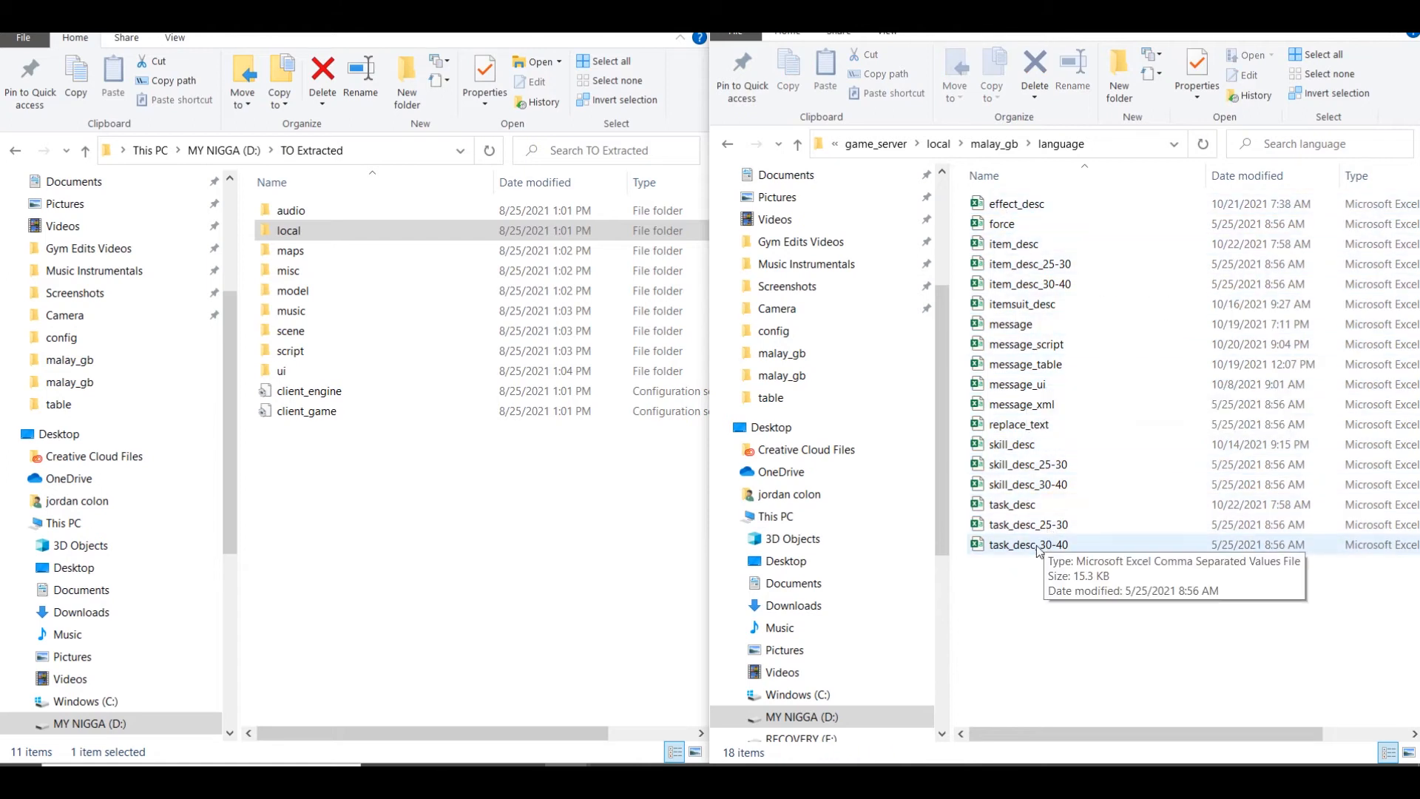
{"action": "left_click", "coordinate": [1028, 510]}
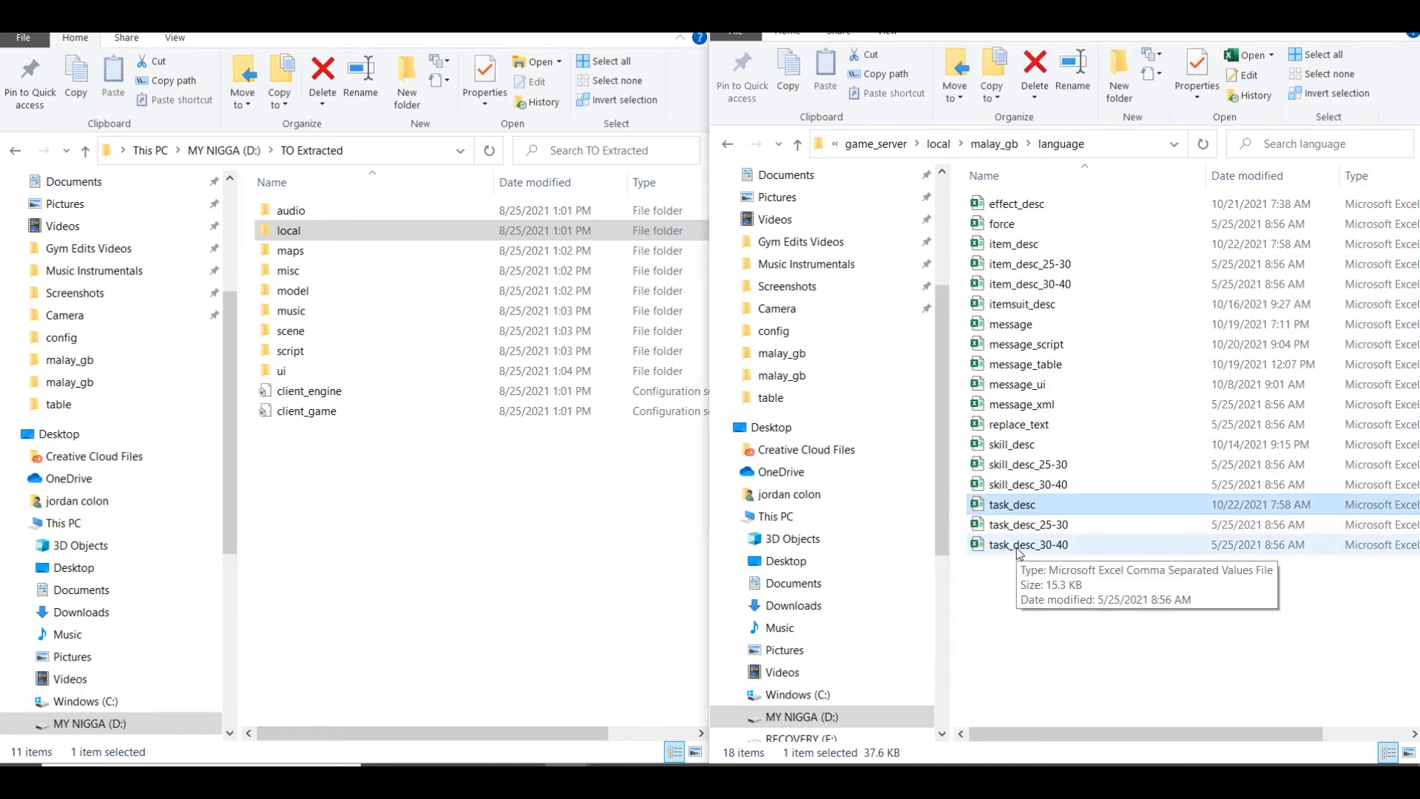
Open the Talisman Of Noxus 20211021 client folder inside 7. Talisman Of Noxus Client and GS, beside the server's language folder
{"action": "left_click", "coordinate": [225, 151]}
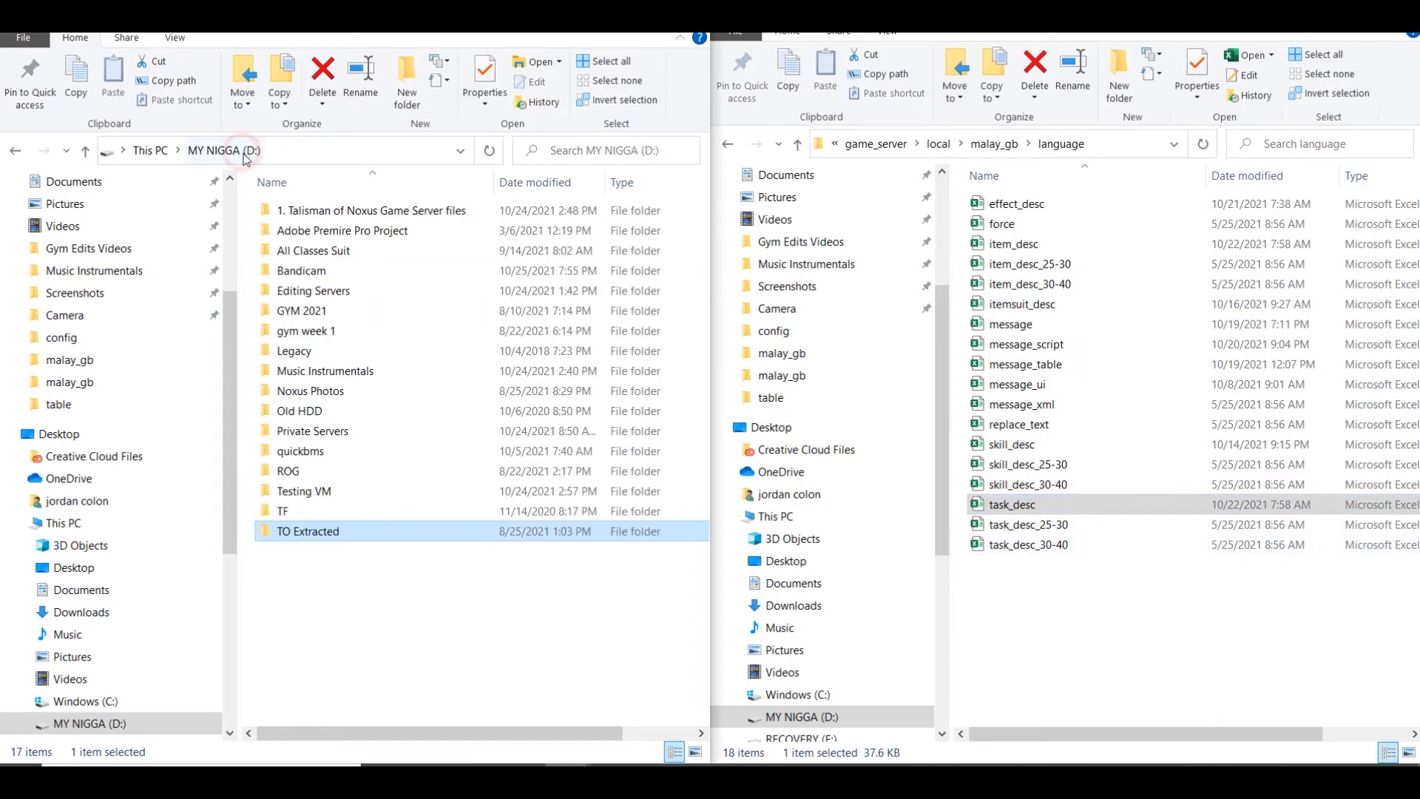
{"action": "scroll", "coordinate": [159, 403], "scroll_direction": "down", "scroll_amount": 1}
{"action": "scroll", "coordinate": [140, 267], "scroll_direction": "up", "scroll_amount": 4}
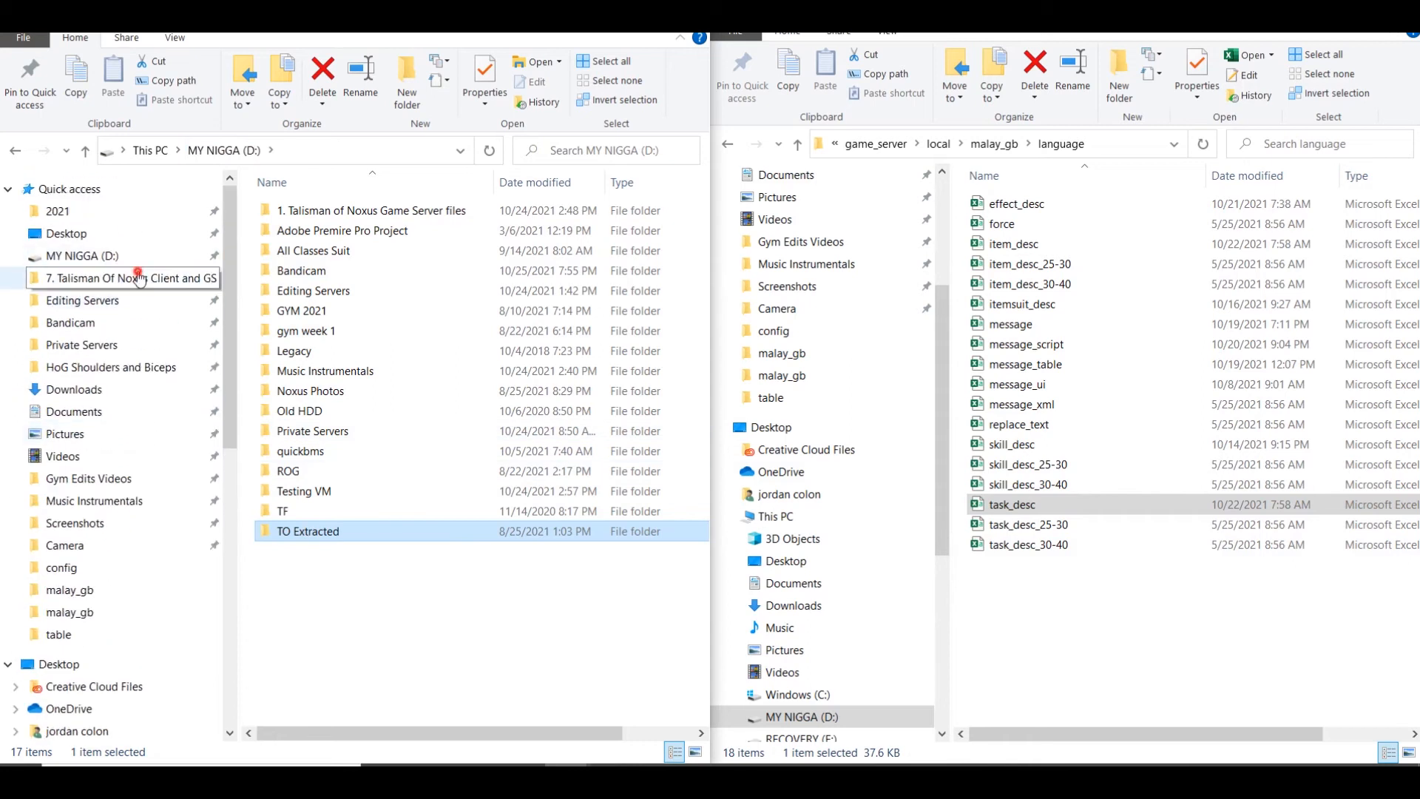
{"action": "left_click", "coordinate": [141, 275]}
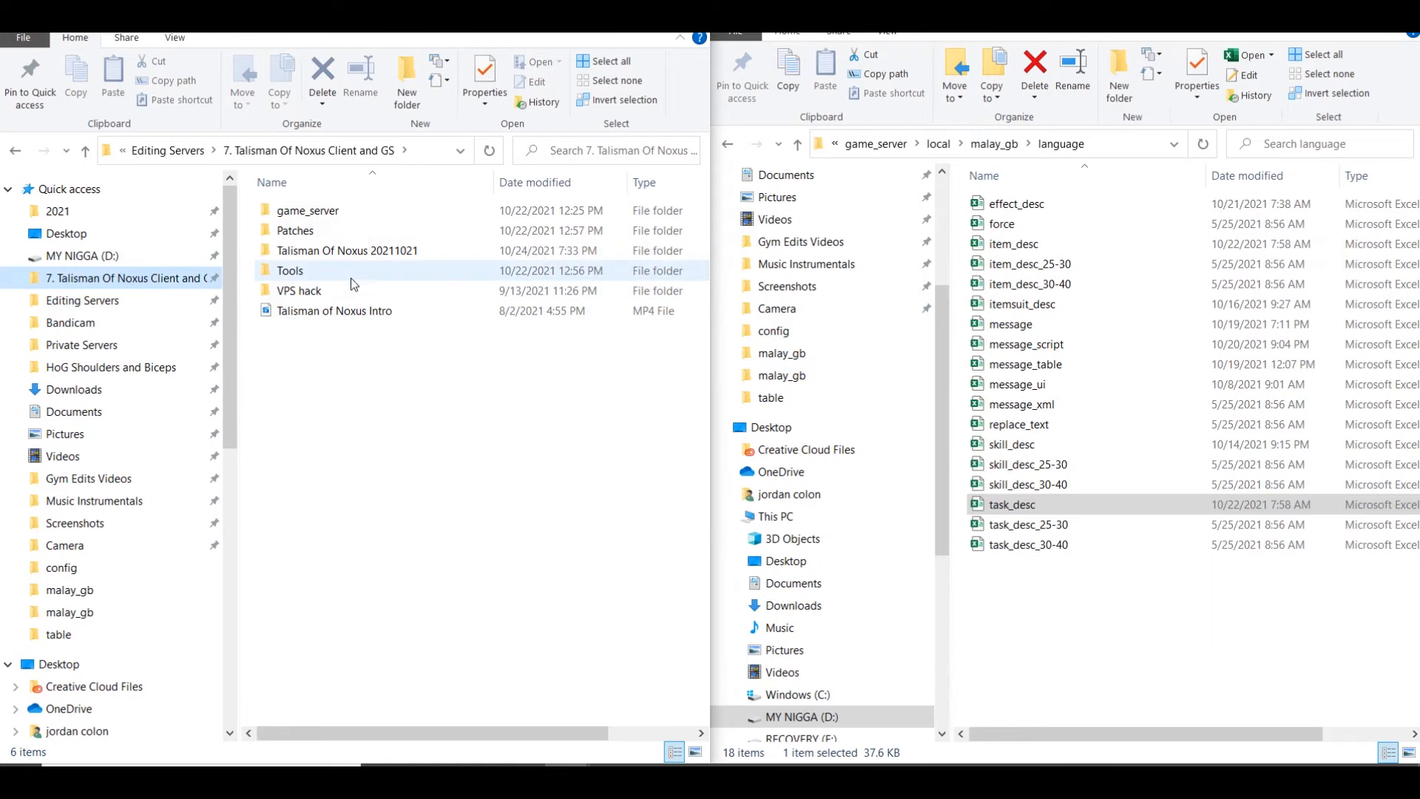
{"action": "left_click", "coordinate": [362, 249]}
{"action": "double_click", "coordinate": [362, 250]}
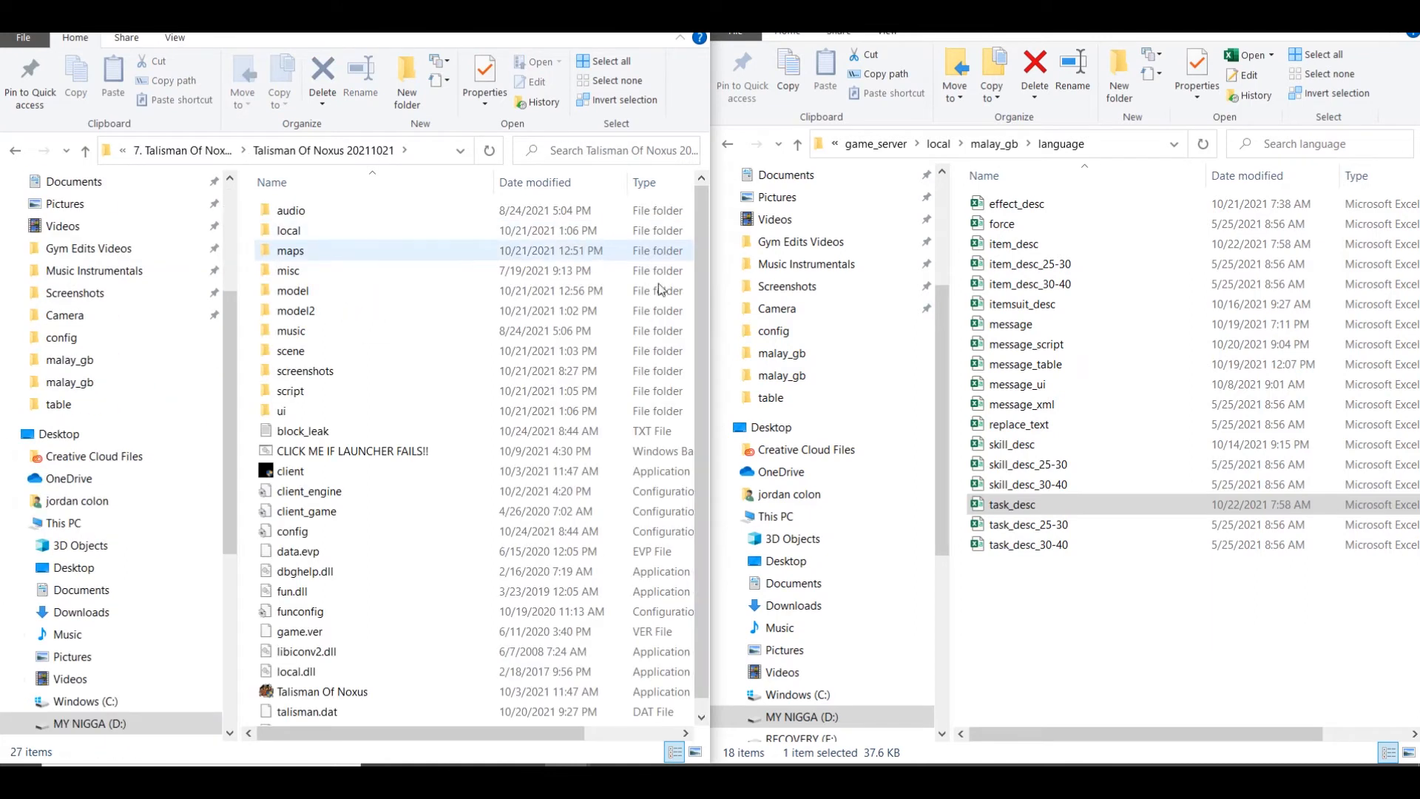
Open the client's local > mars > table folder and highlight the task file
{"action": "double_click", "coordinate": [304, 231]}
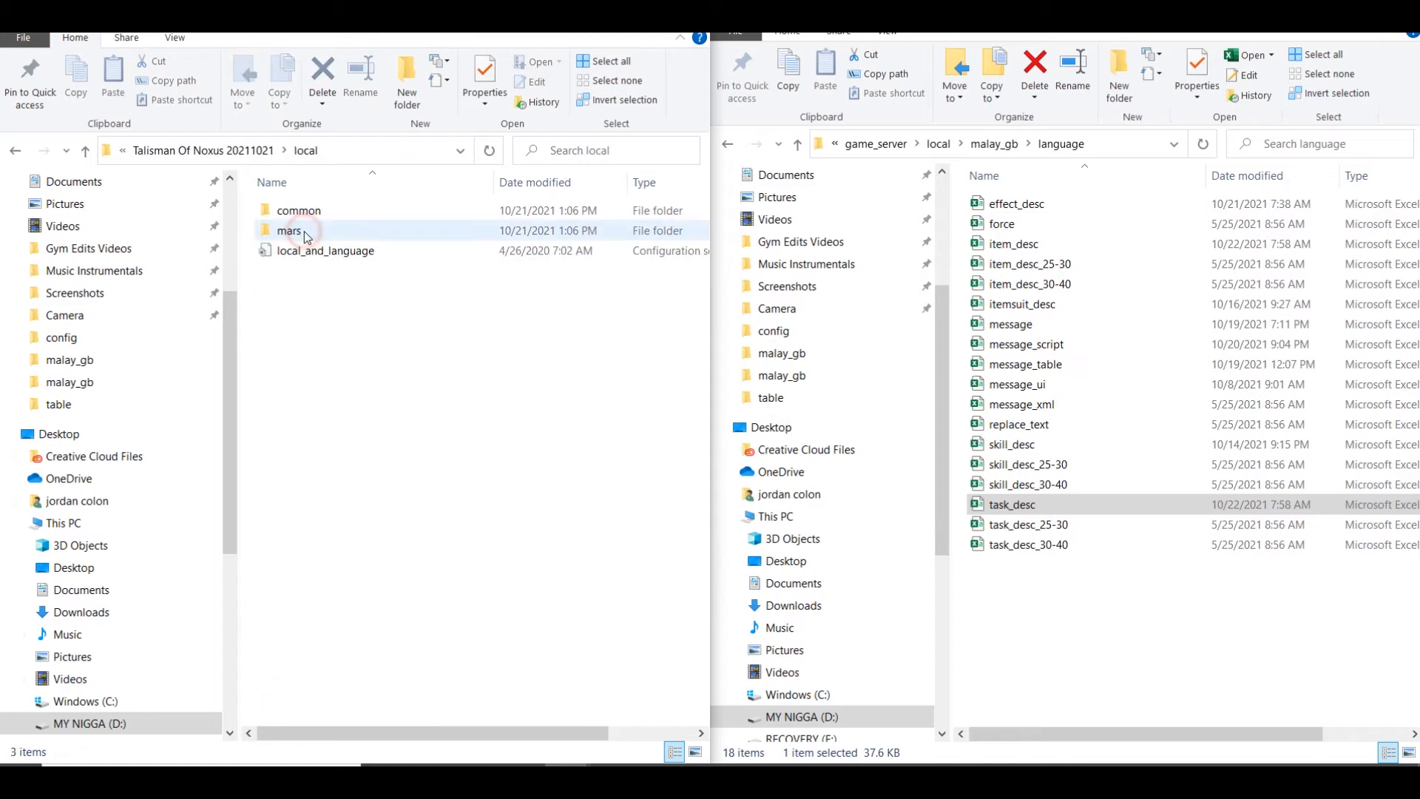
{"action": "double_click", "coordinate": [304, 231]}
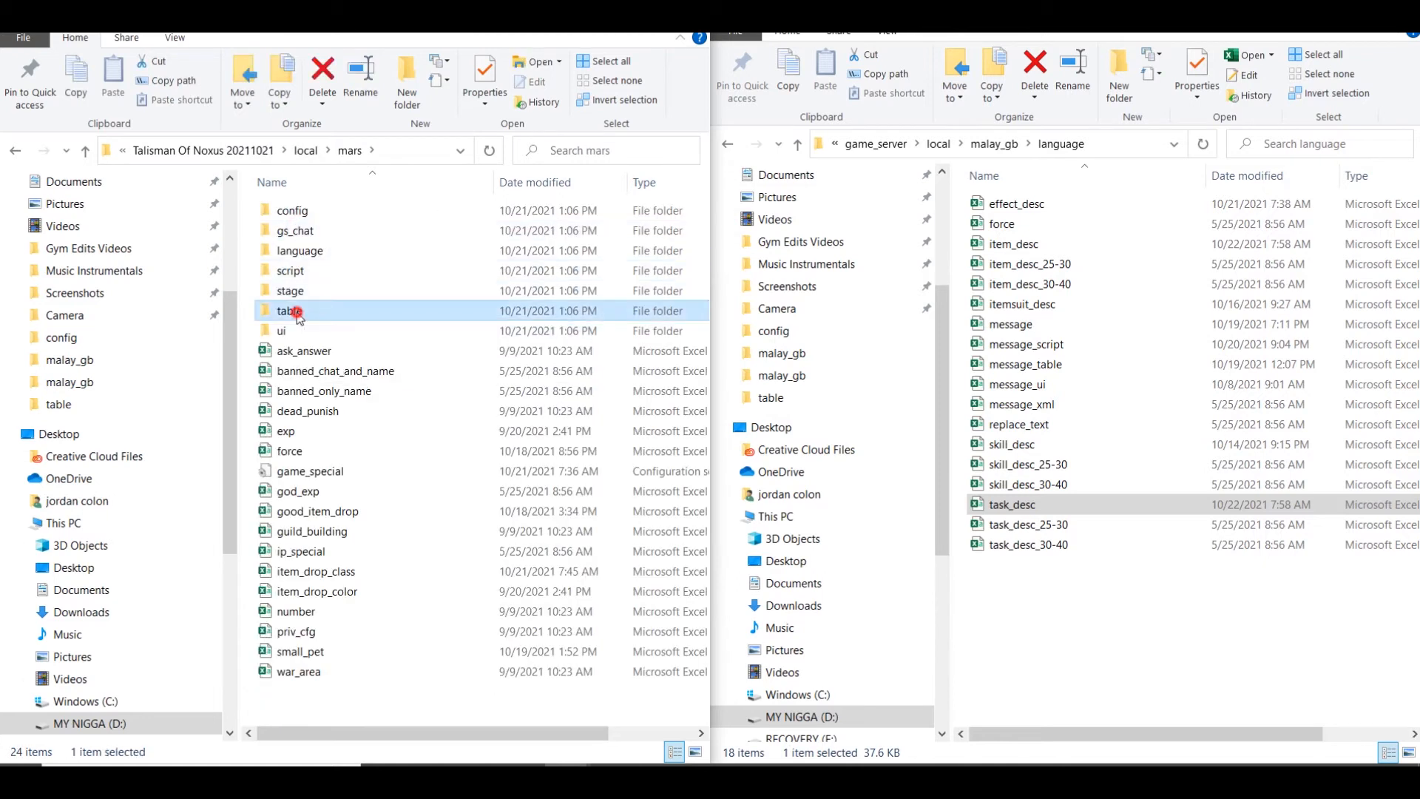
{"action": "double_click", "coordinate": [292, 295]}
{"action": "left_click", "coordinate": [363, 390]}
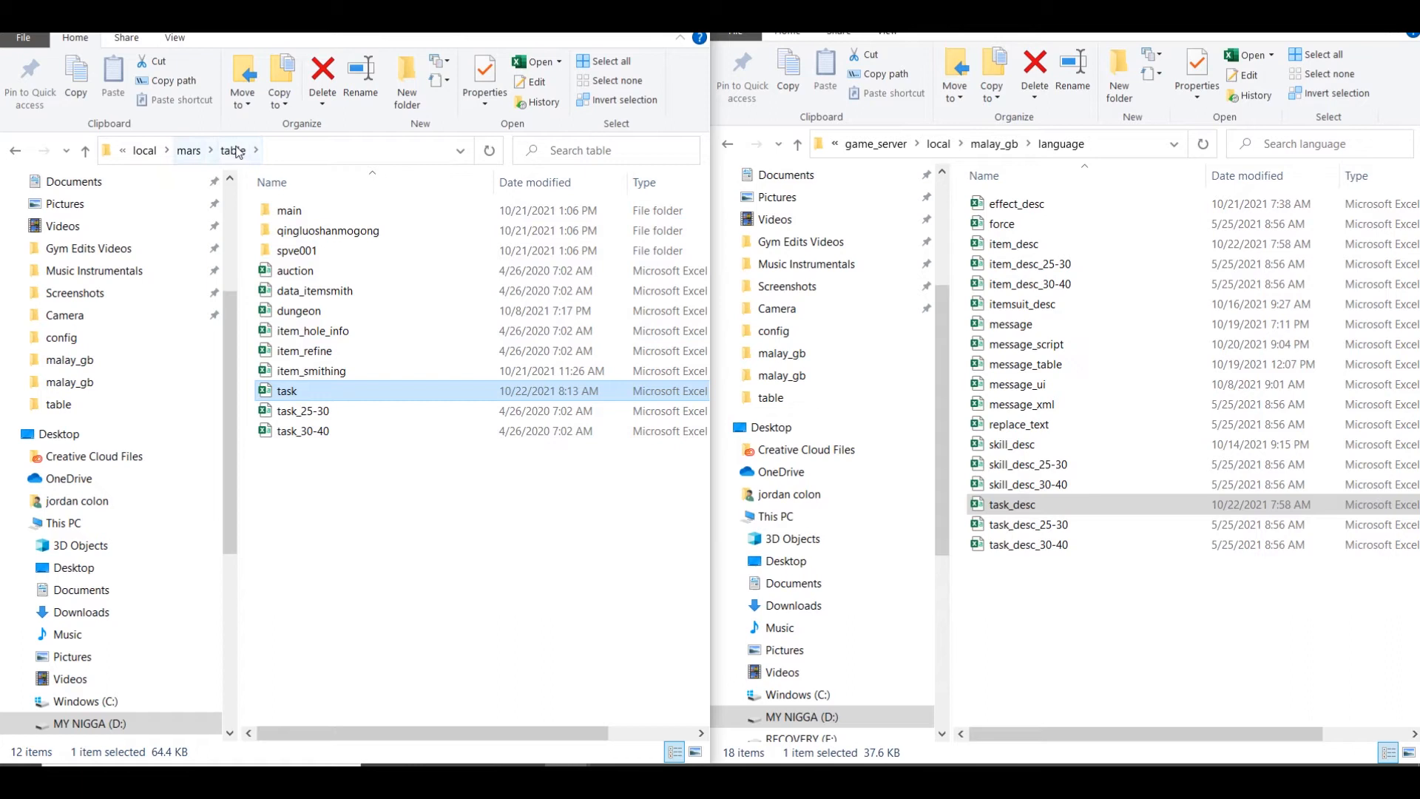
{"action": "left_click", "coordinate": [429, 560]}
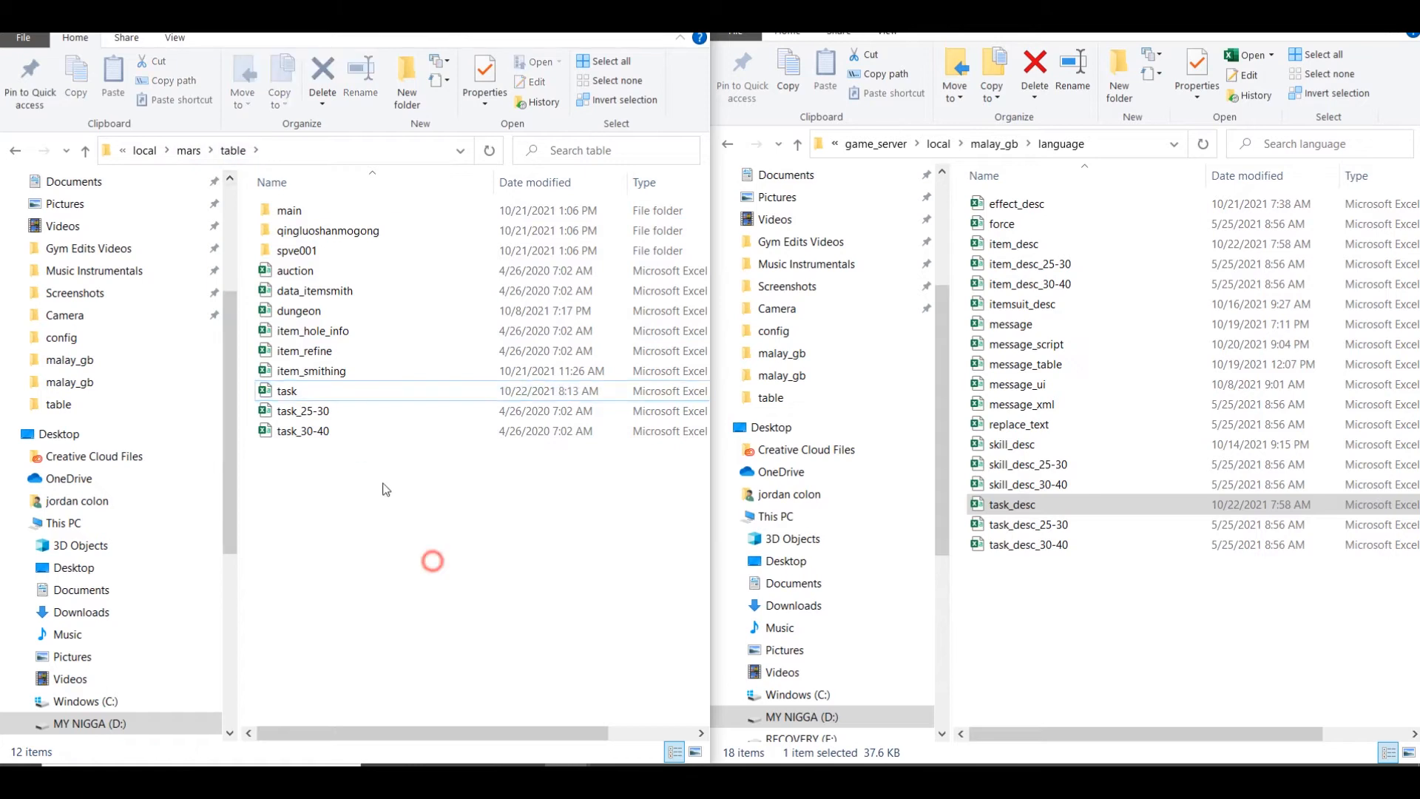
Return the client window to mars and highlight effect_desc, item_desc, itemsuit_desc, skill_desc and finally task_desc in the server's language folder
{"action": "left_click", "coordinate": [189, 150]}
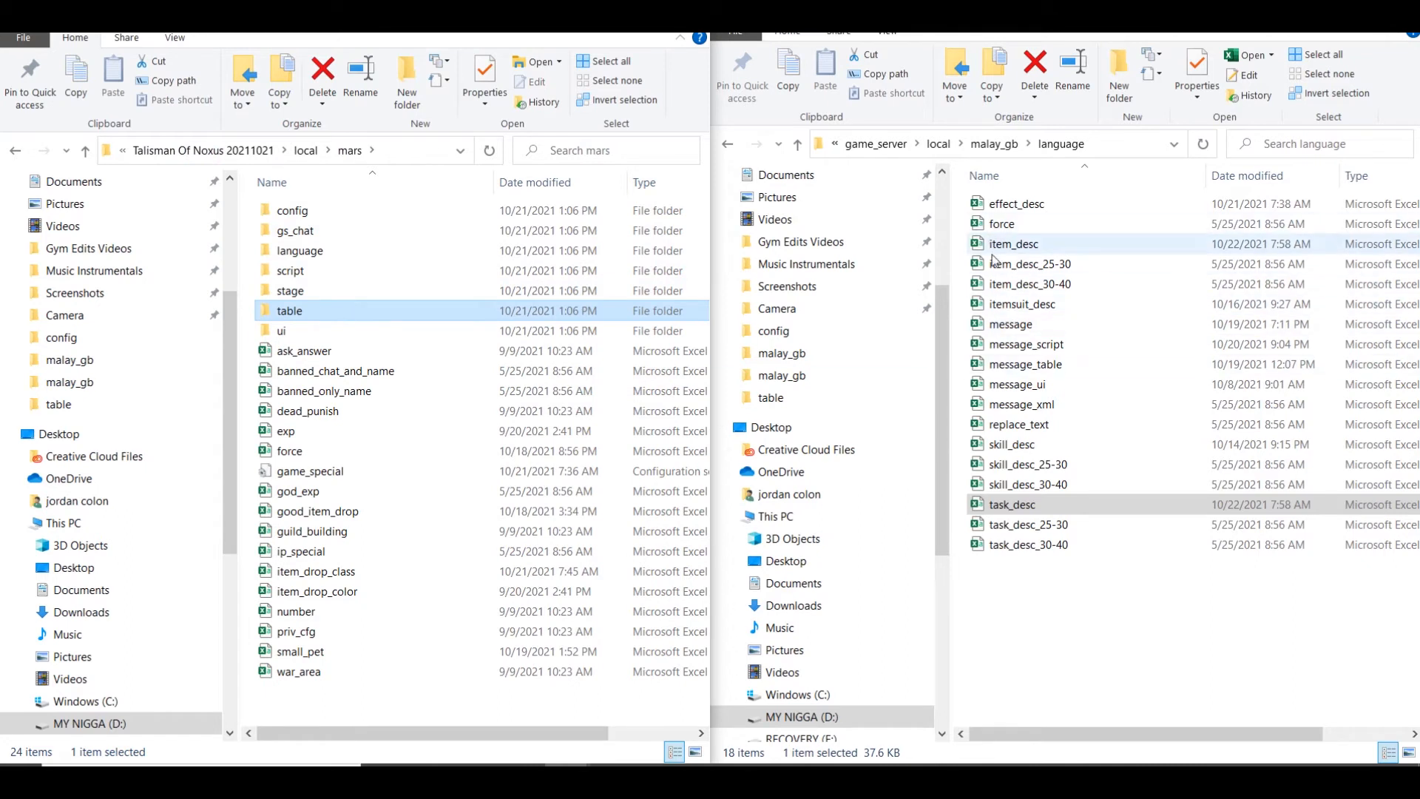
{"action": "left_click", "coordinate": [1025, 568]}
{"action": "left_click", "coordinate": [1021, 204]}
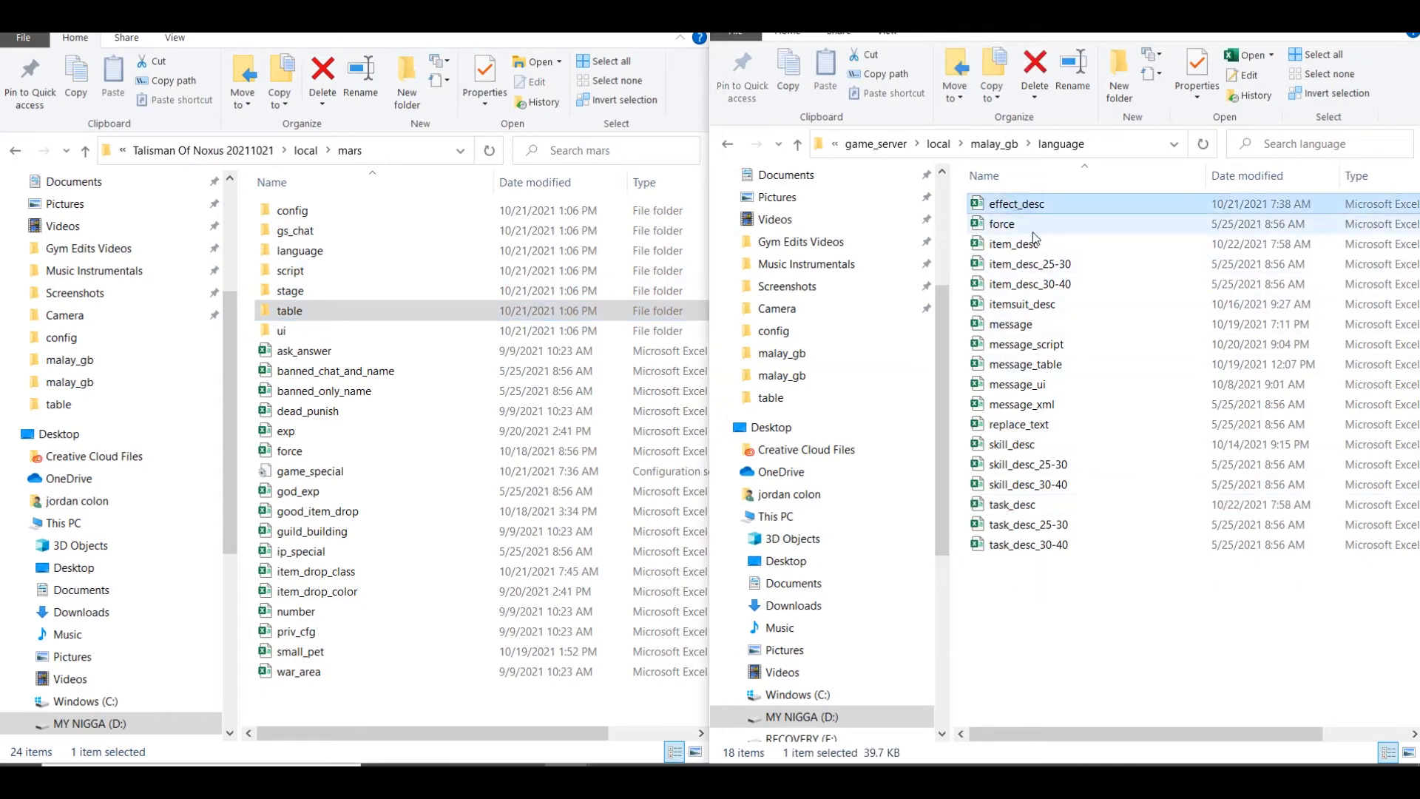
{"action": "left_click", "coordinate": [1037, 242], "text": "ctrl"}
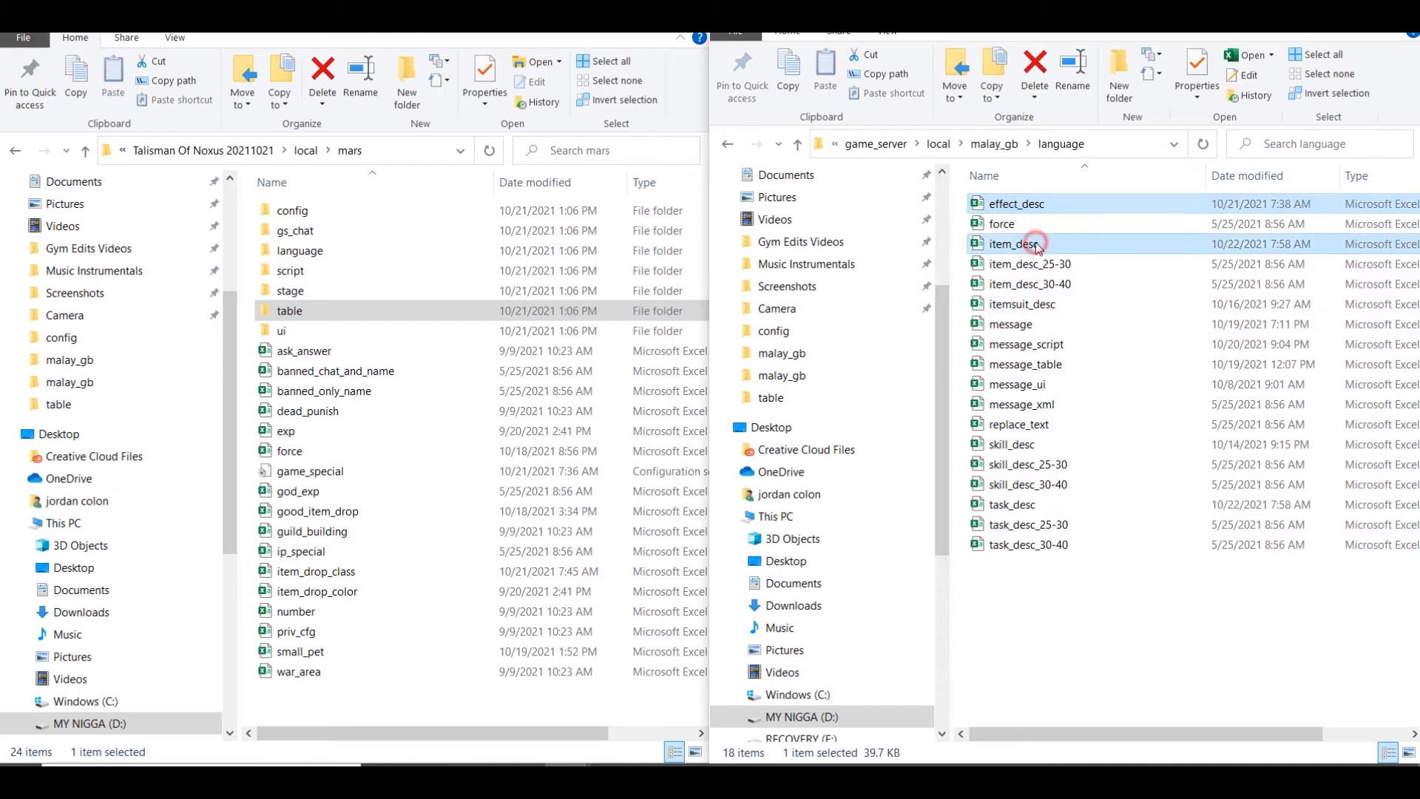
{"action": "left_click", "coordinate": [1034, 305], "text": "ctrl"}
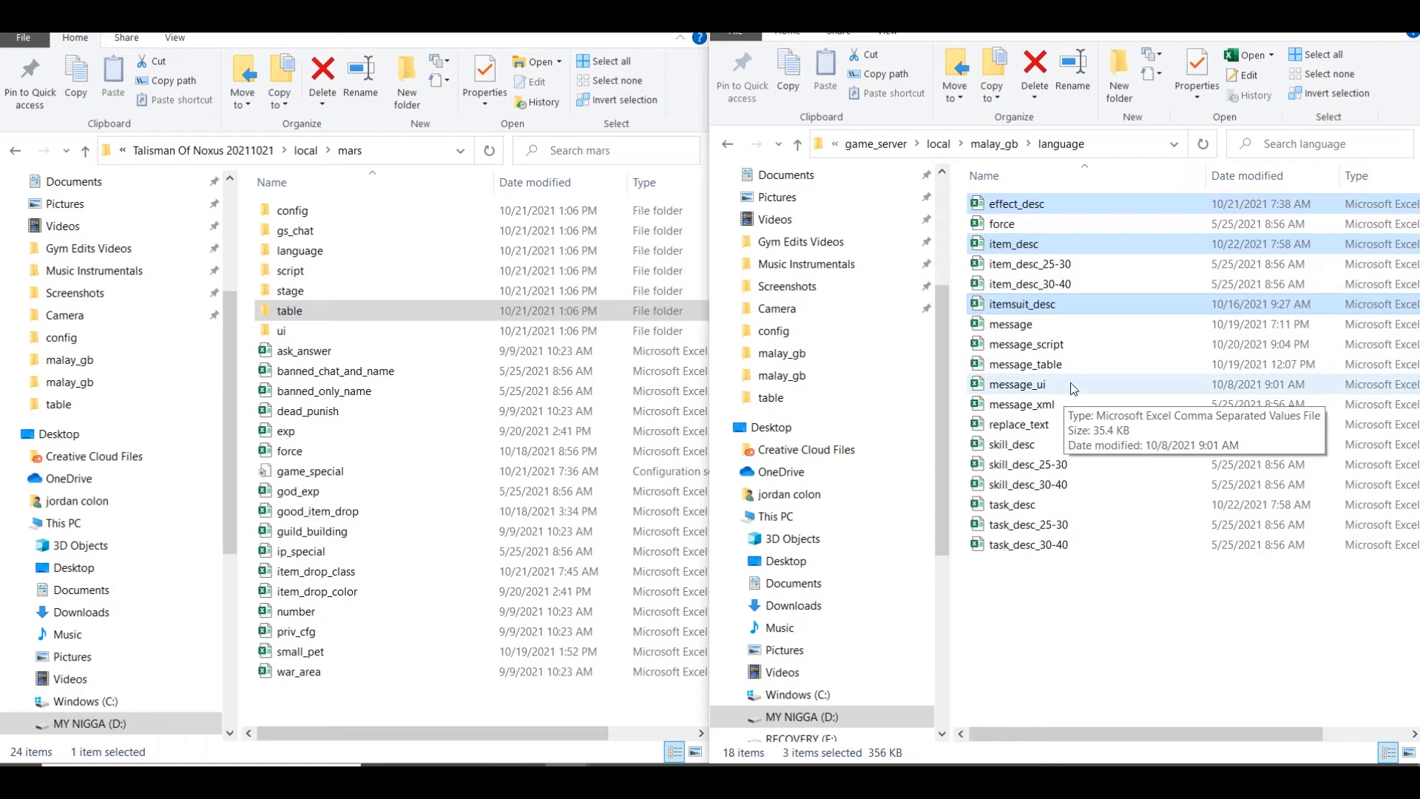
{"action": "left_click", "coordinate": [1047, 443], "text": "ctrl"}
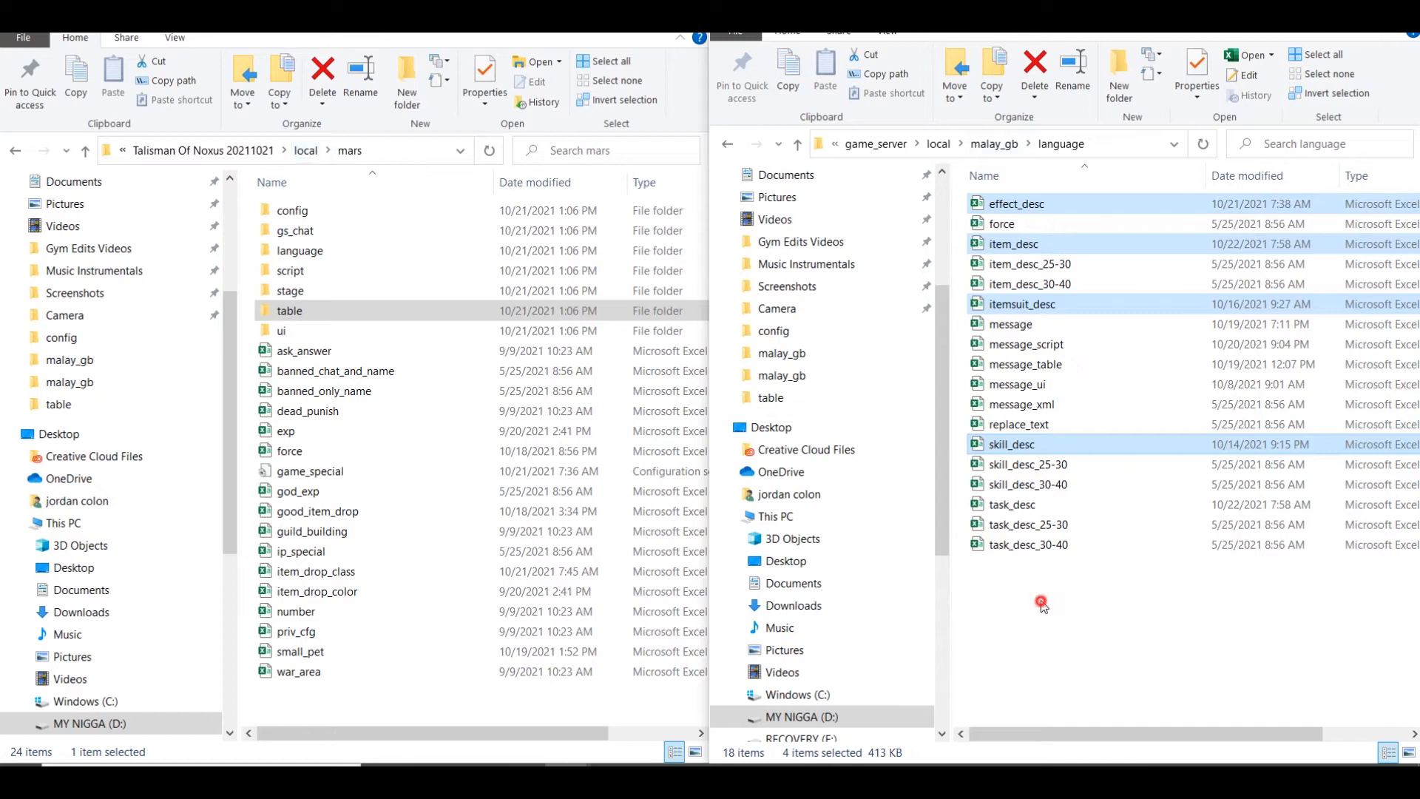
{"action": "left_click", "coordinate": [1030, 507]}
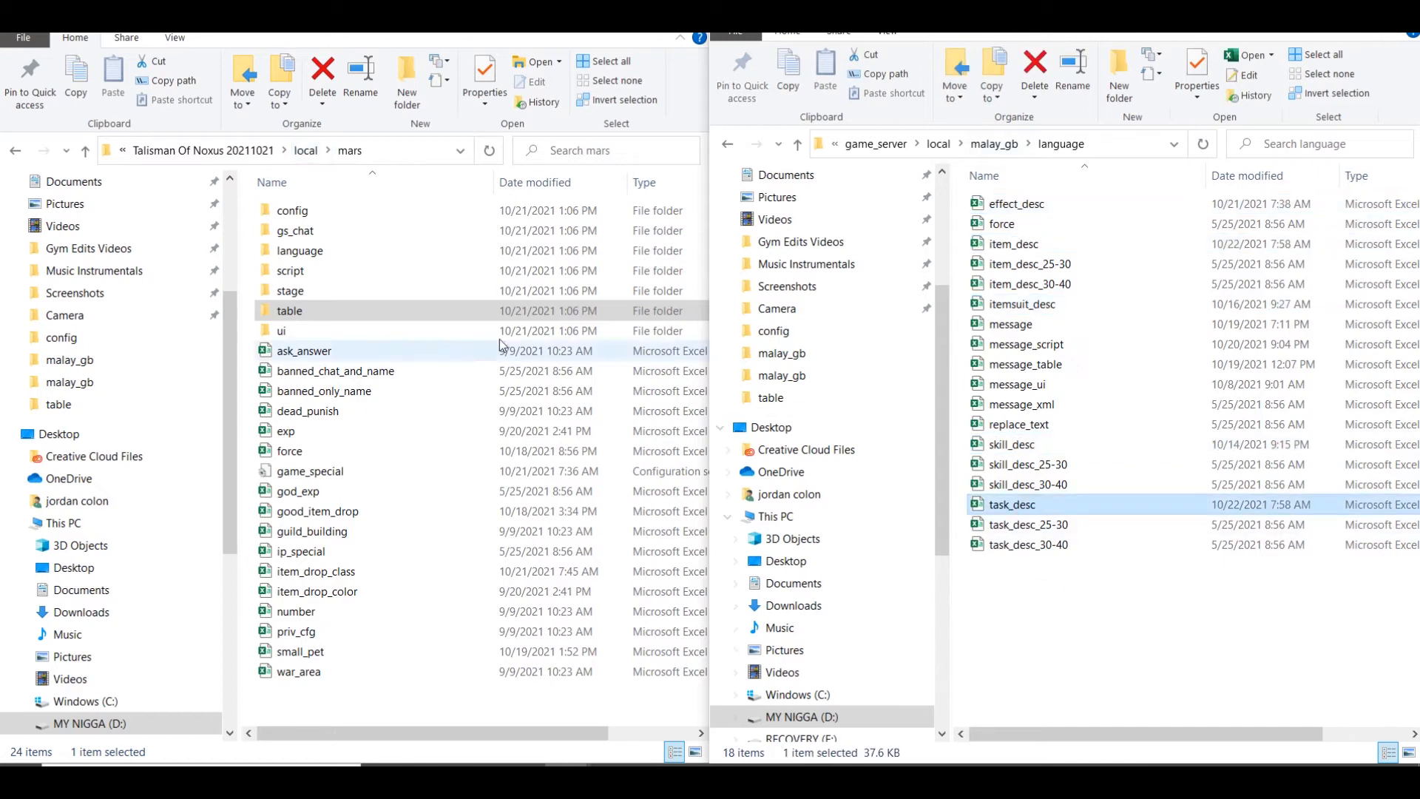
Revisit the client's table folder, return to mars, and highlight all the server's language files followed by only force
{"action": "double_click", "coordinate": [321, 311]}
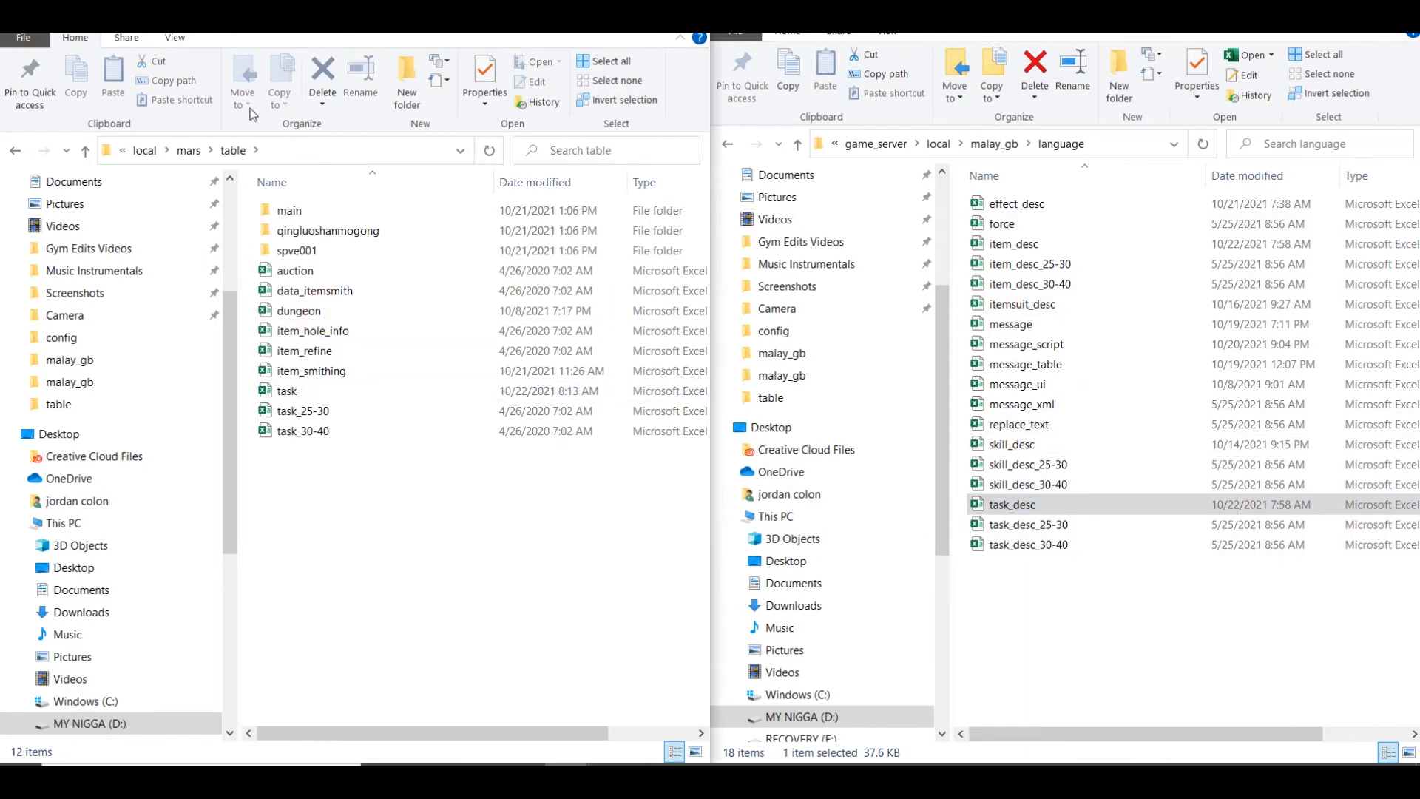
{"action": "left_click", "coordinate": [185, 143]}
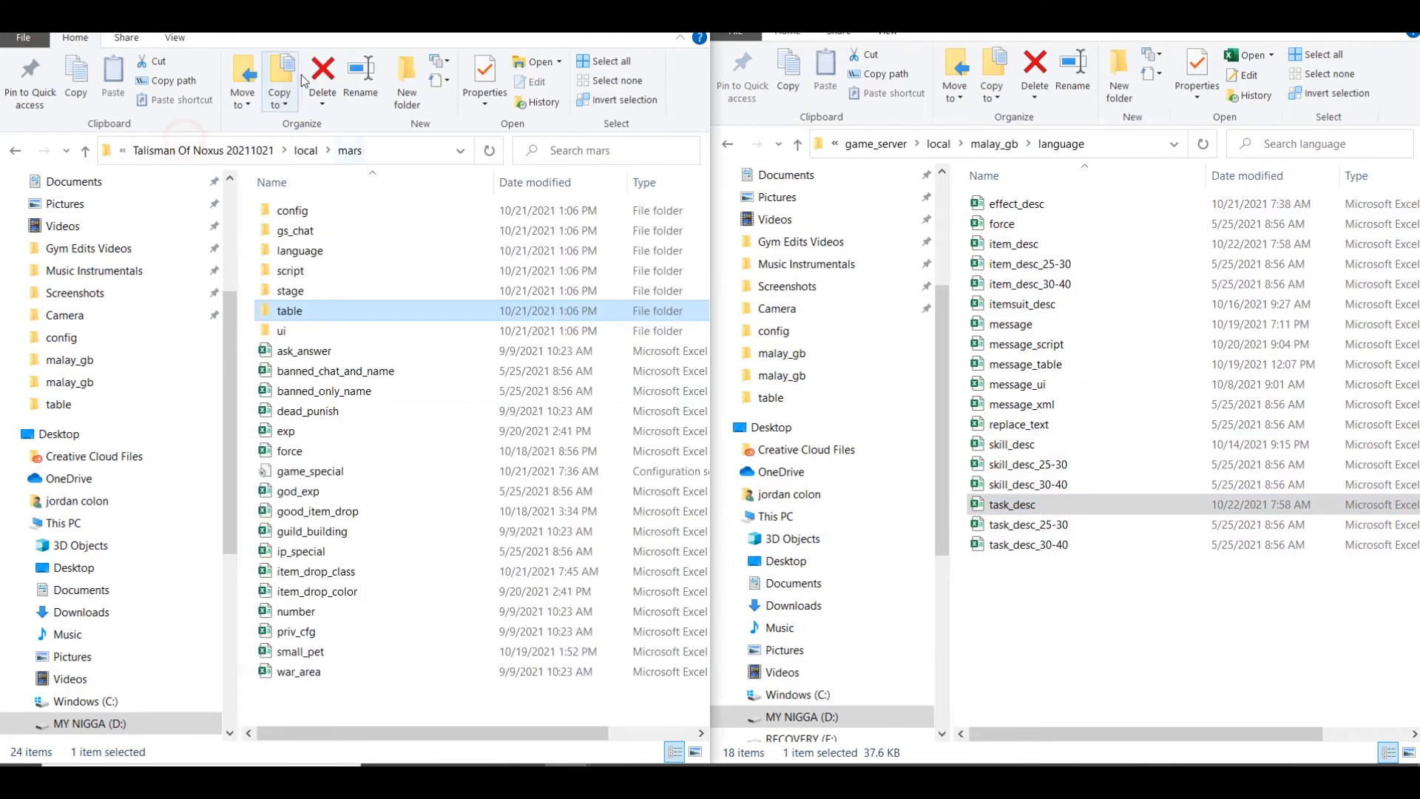
{"action": "left_click_drag", "start_coordinate": [1162, 624], "coordinate": [1075, 202]}
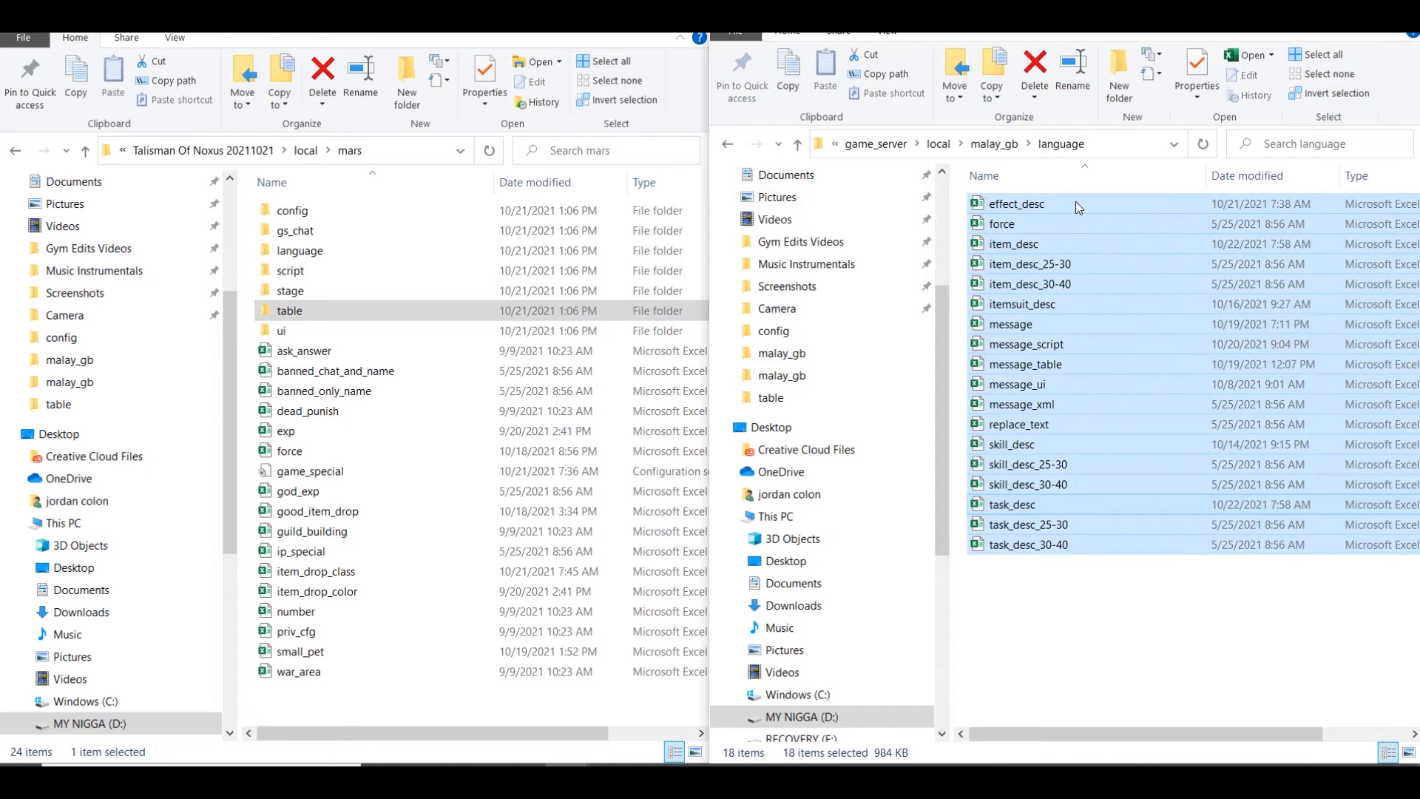
{"action": "left_click", "coordinate": [1106, 608]}
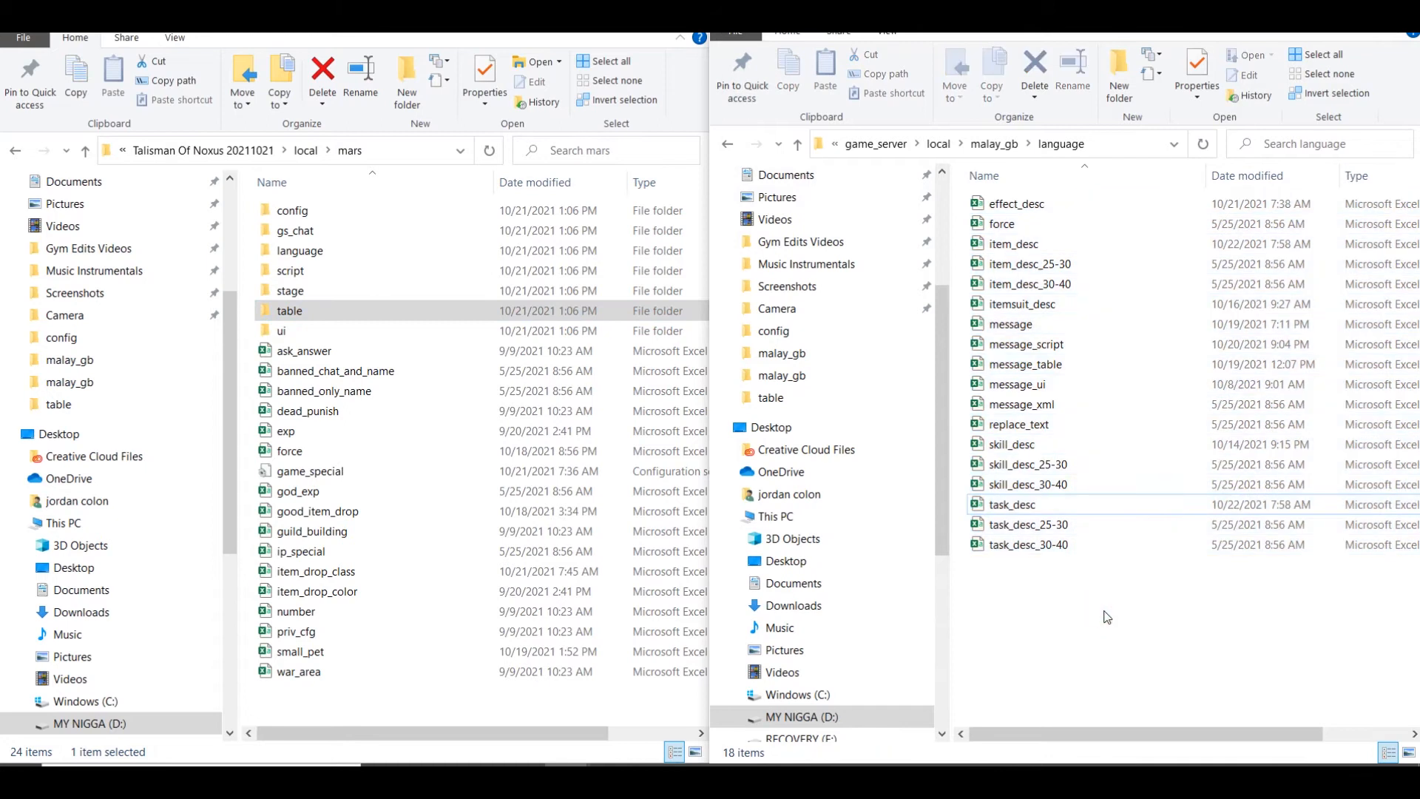
{"action": "left_click", "coordinate": [1023, 224]}
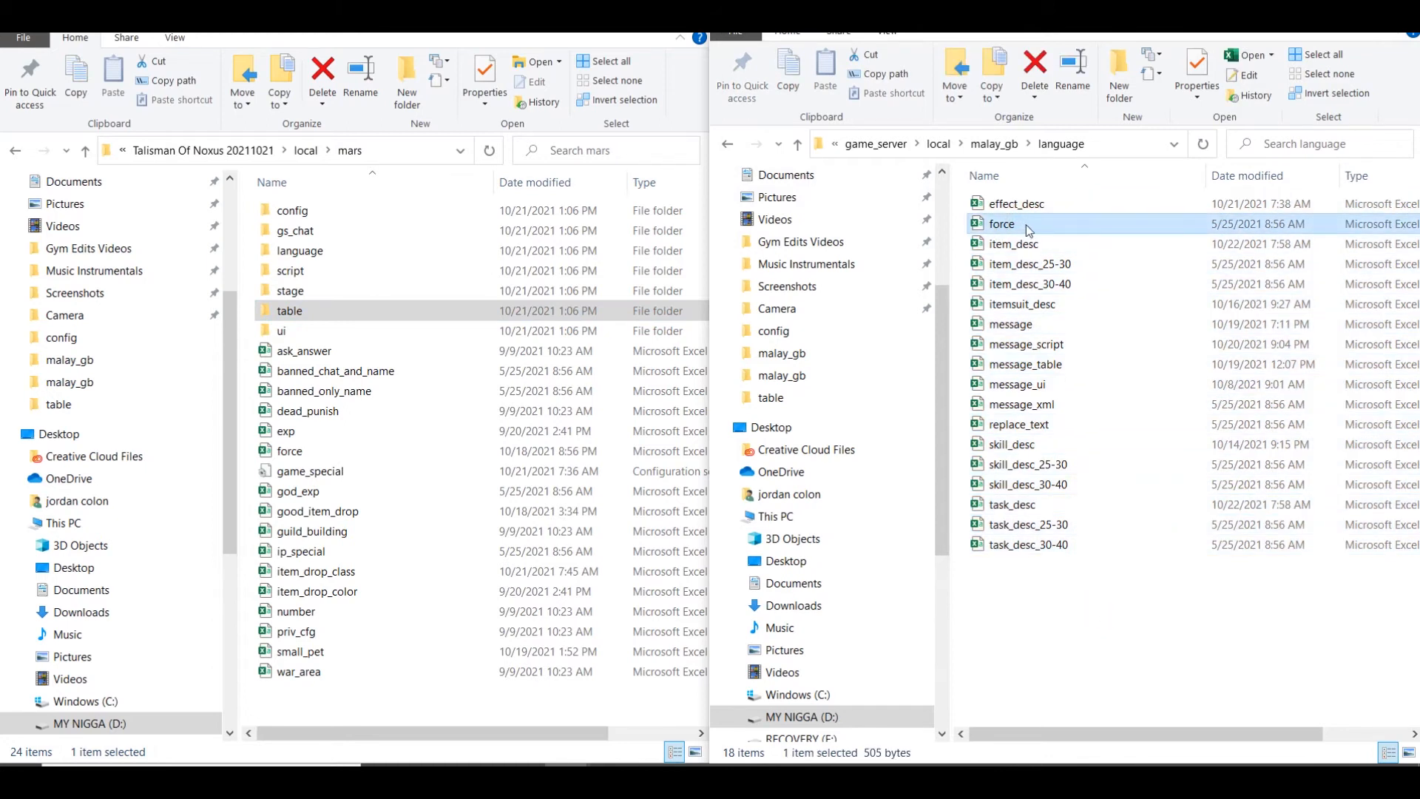
Go up to the server's malay_gb folder and reopen its language folder
{"action": "left_click", "coordinate": [994, 144]}
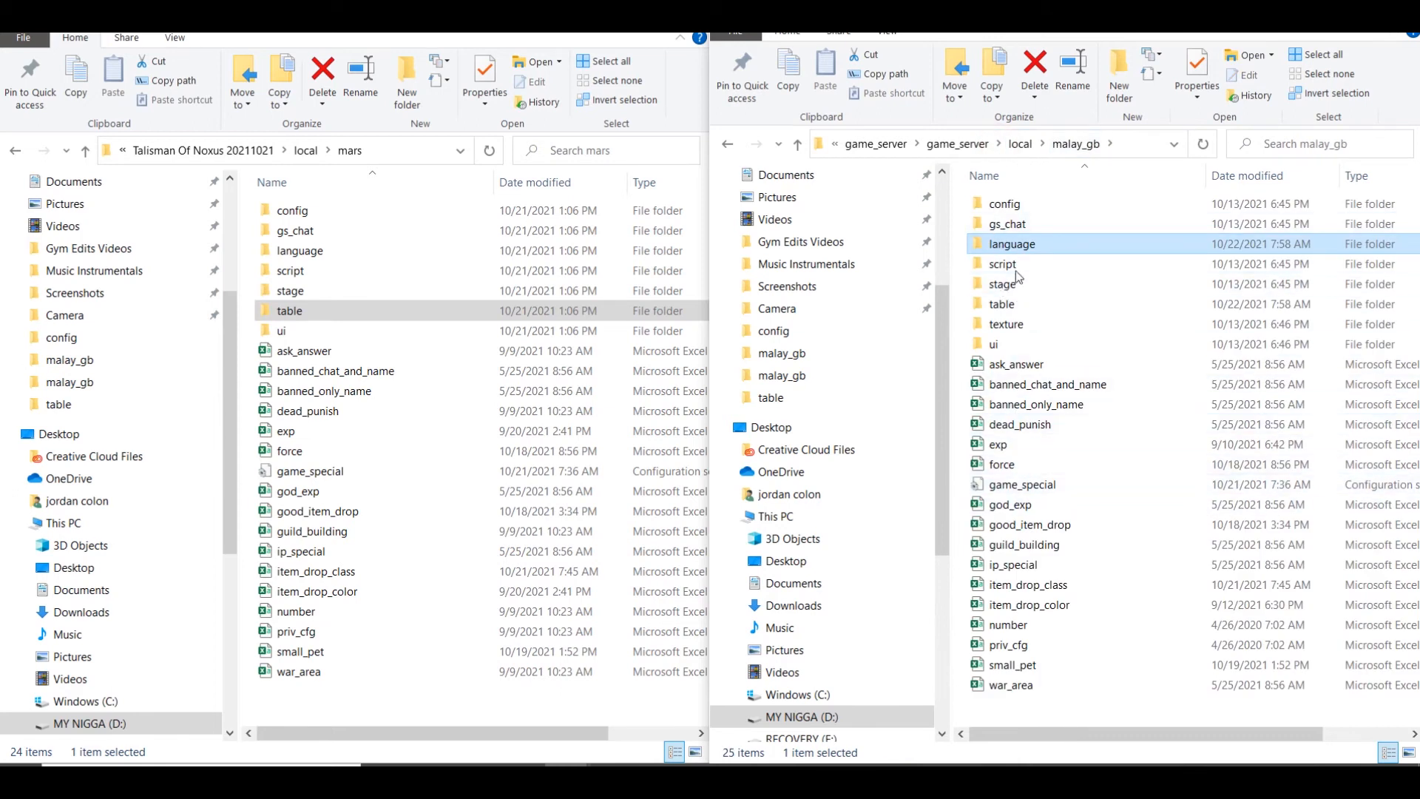
{"action": "mouse_move", "coordinate": [1028, 249]}
{"action": "double_click", "coordinate": [1029, 248]}
Open the client's table folder, highlight the task file and return to the mars folder
{"action": "left_click", "coordinate": [273, 318]}
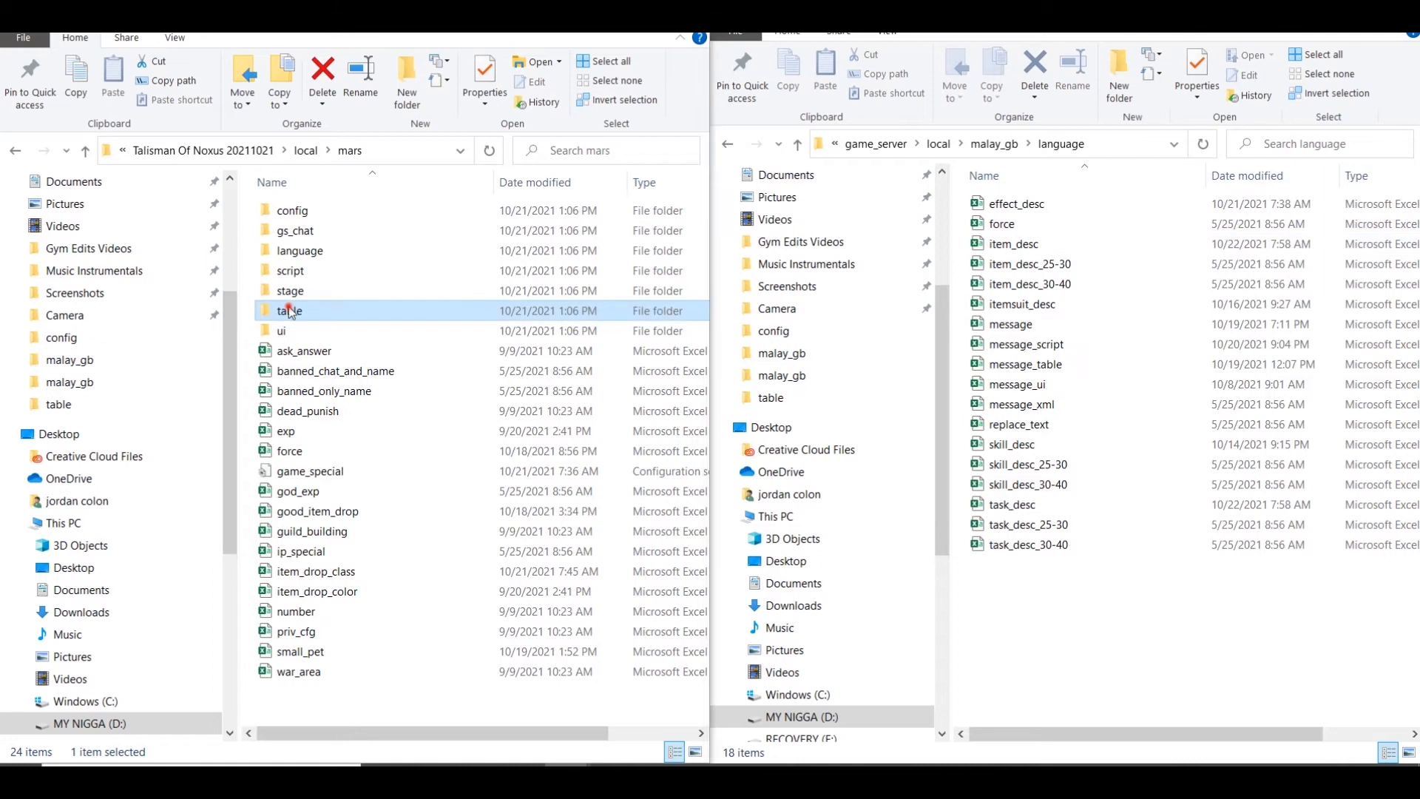
{"action": "double_click", "coordinate": [273, 318]}
{"action": "left_click", "coordinate": [312, 383]}
{"action": "left_click", "coordinate": [360, 540]}
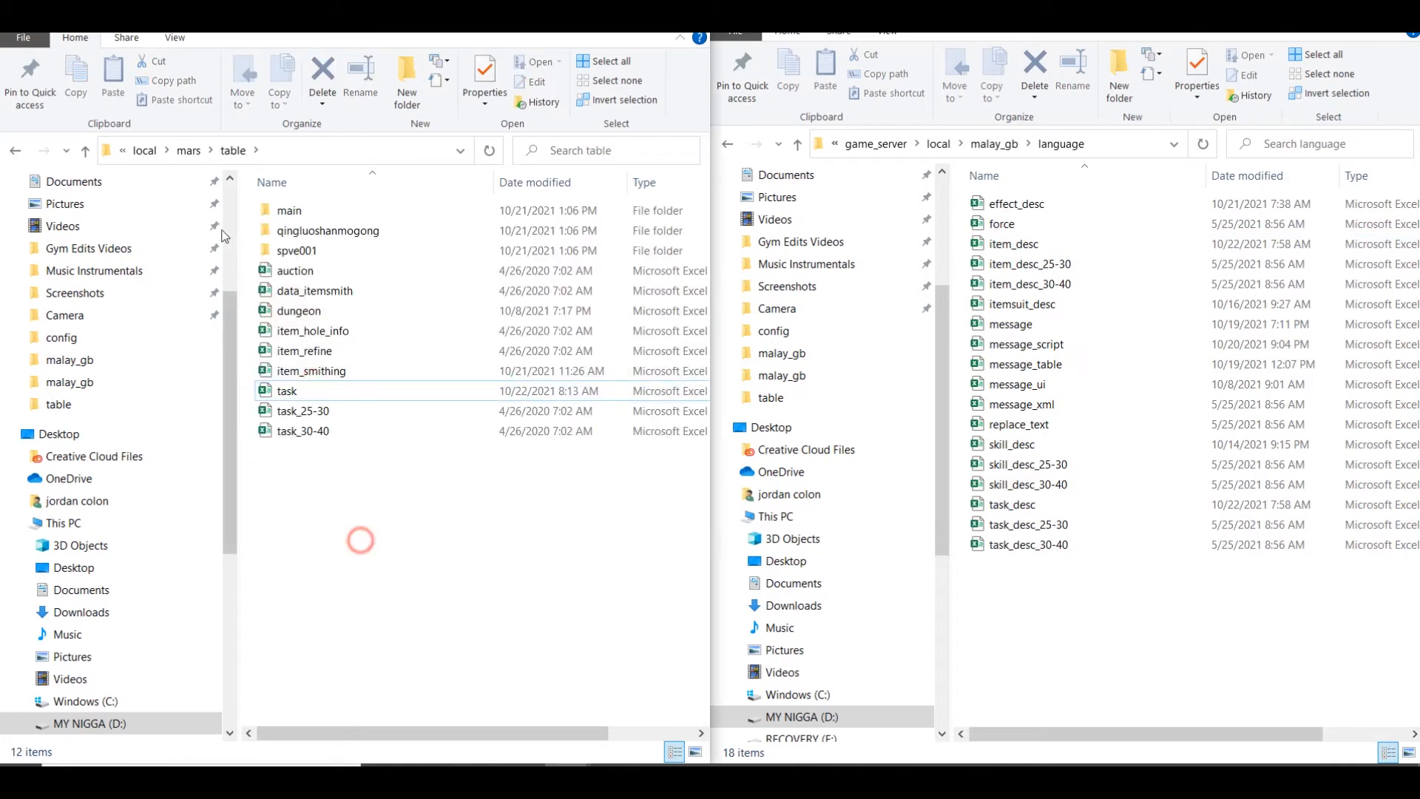
{"action": "left_click", "coordinate": [188, 151]}
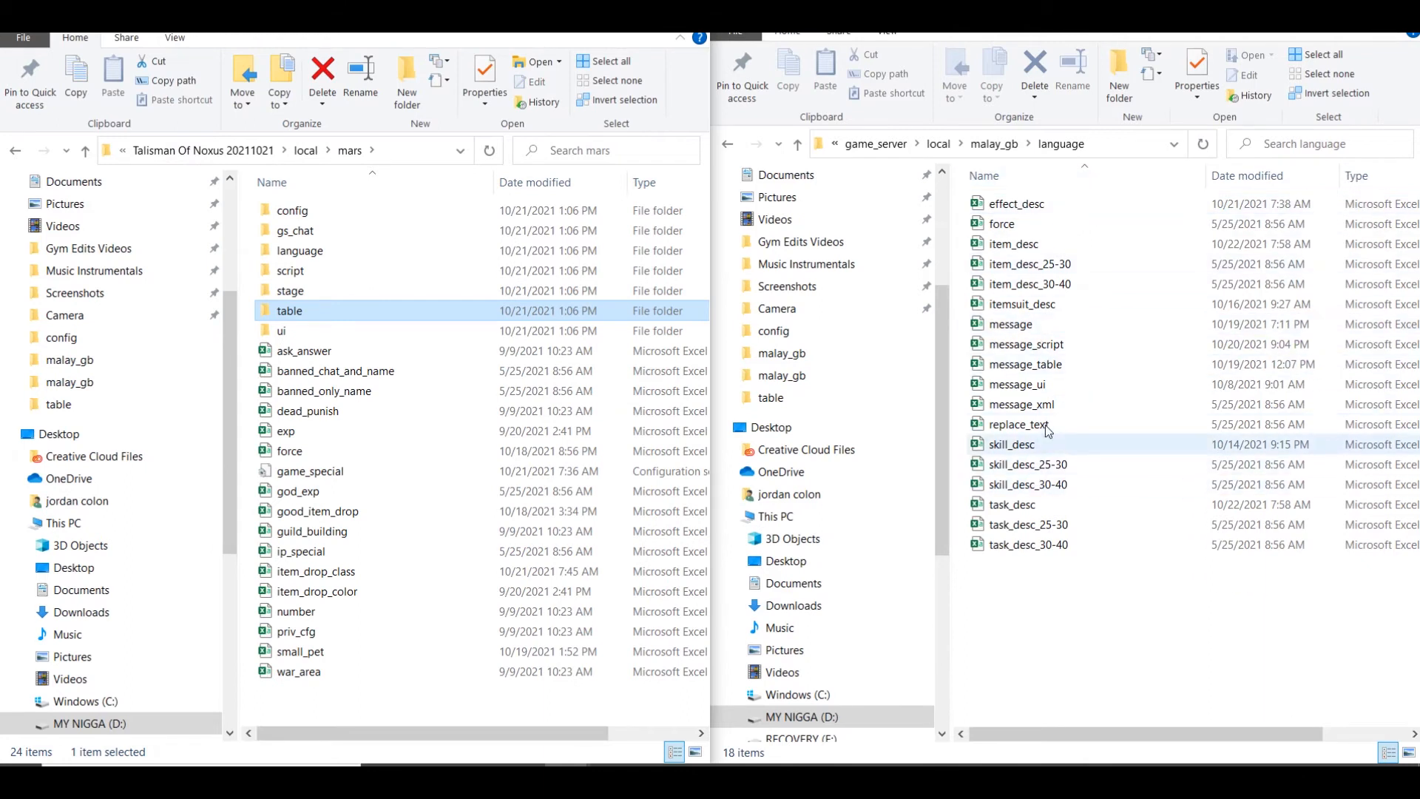
Highlight replace_text and the 25-30 and 30-40 versions of item_desc, skill_desc and task_desc in the server's language folder
{"action": "left_click", "coordinate": [1062, 583]}
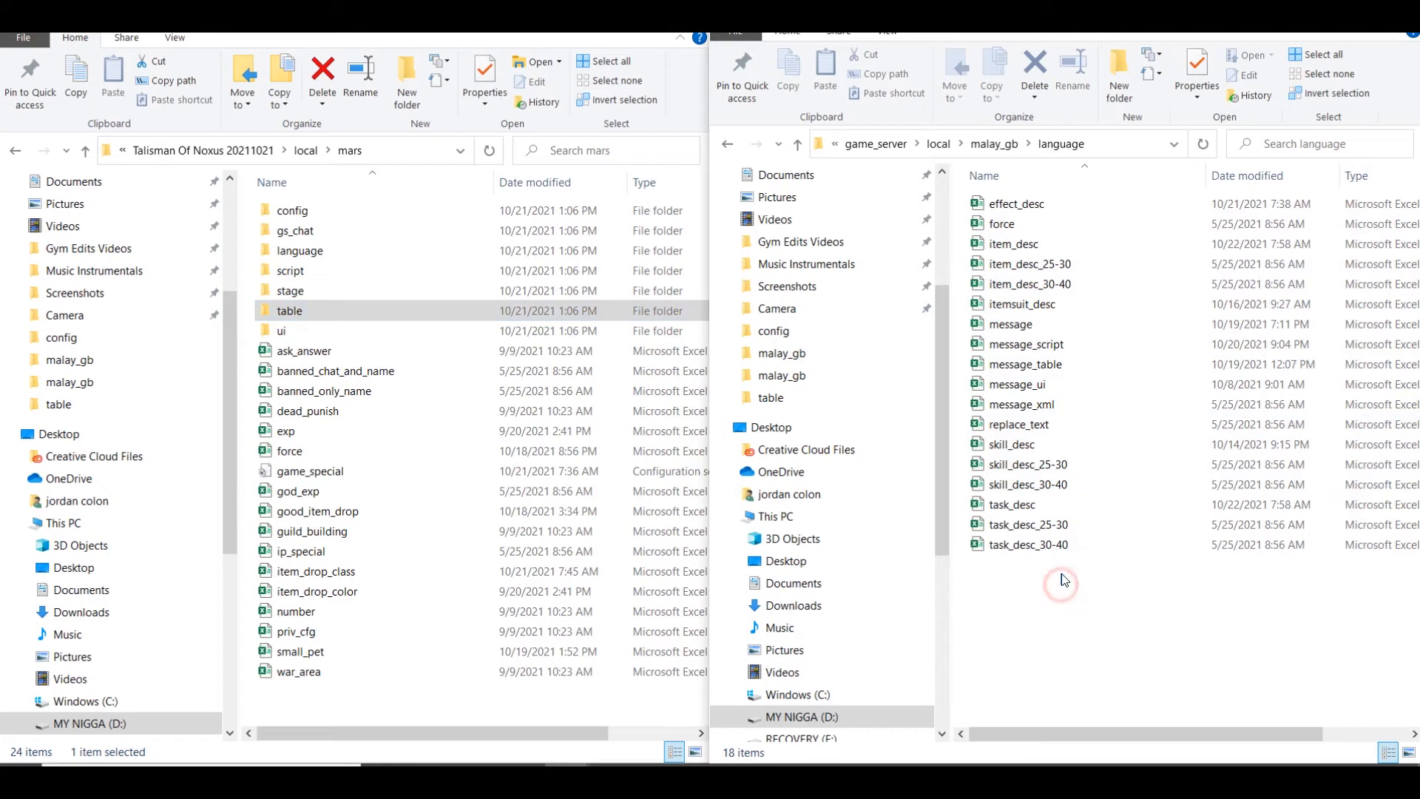
{"action": "left_click_drag", "start_coordinate": [1059, 574], "coordinate": [1065, 478]}
{"action": "left_click", "coordinate": [1050, 465], "text": "ctrl"}
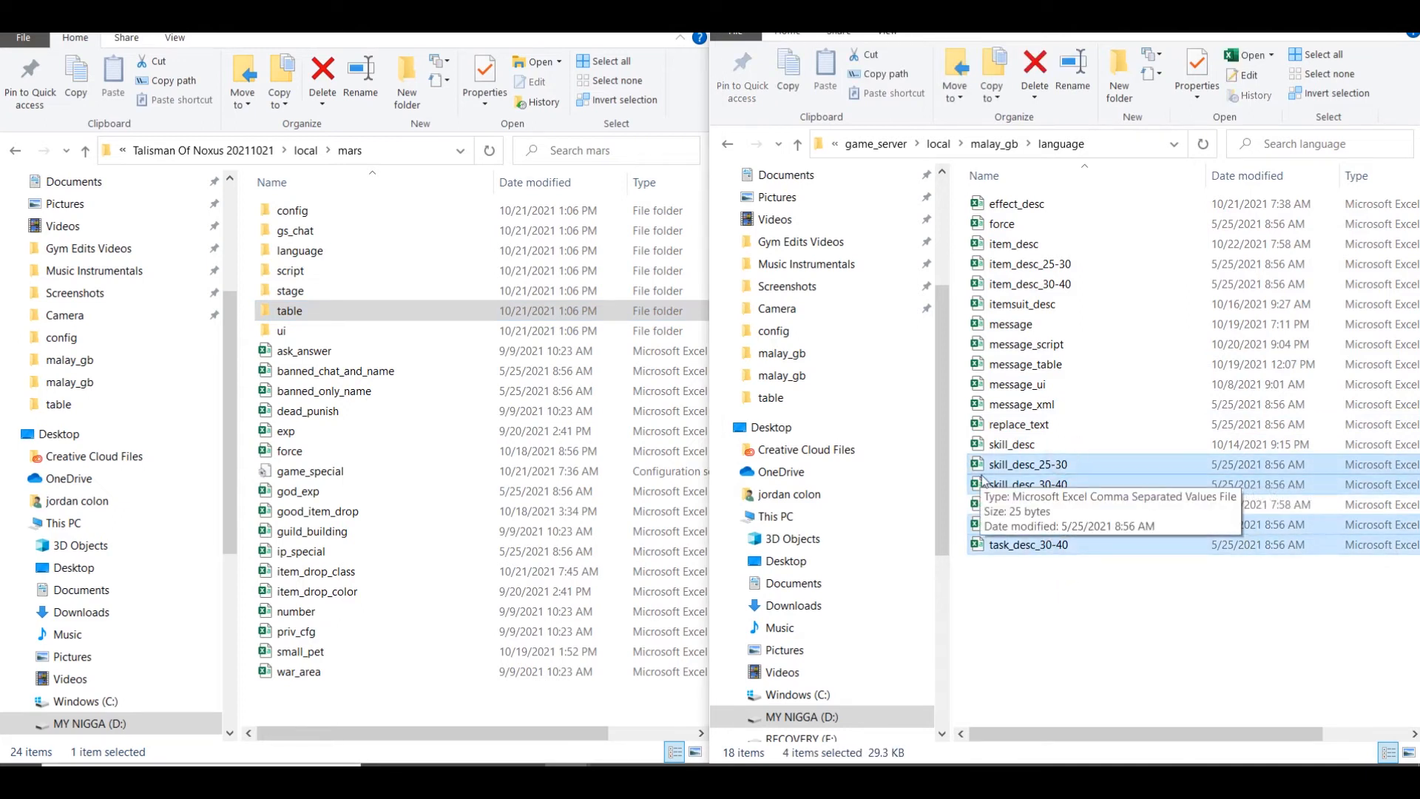
{"action": "left_click", "coordinate": [1027, 431], "text": "ctrl"}
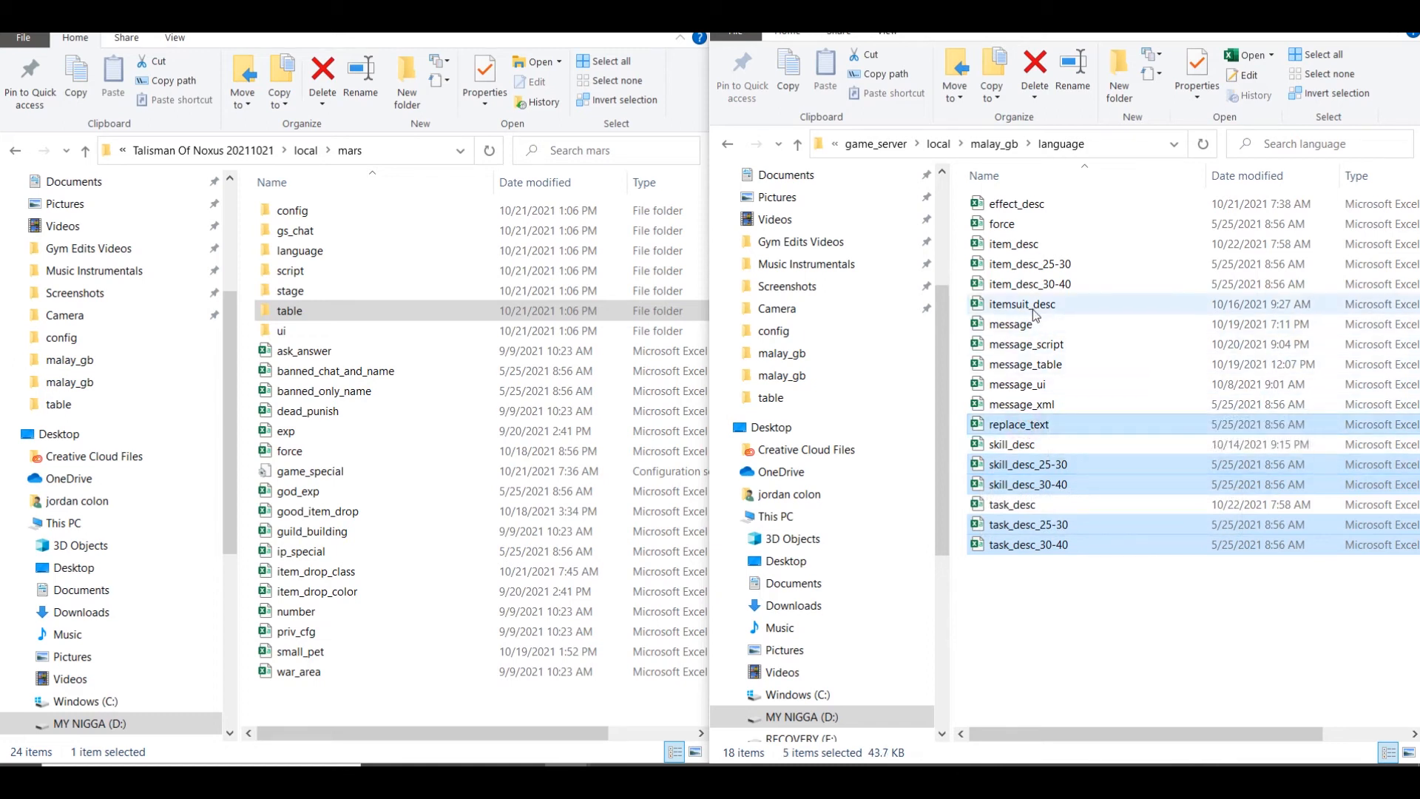
{"action": "left_click", "coordinate": [1039, 265], "text": "ctrl"}
{"action": "left_click", "coordinate": [1036, 285], "text": "ctrl"}
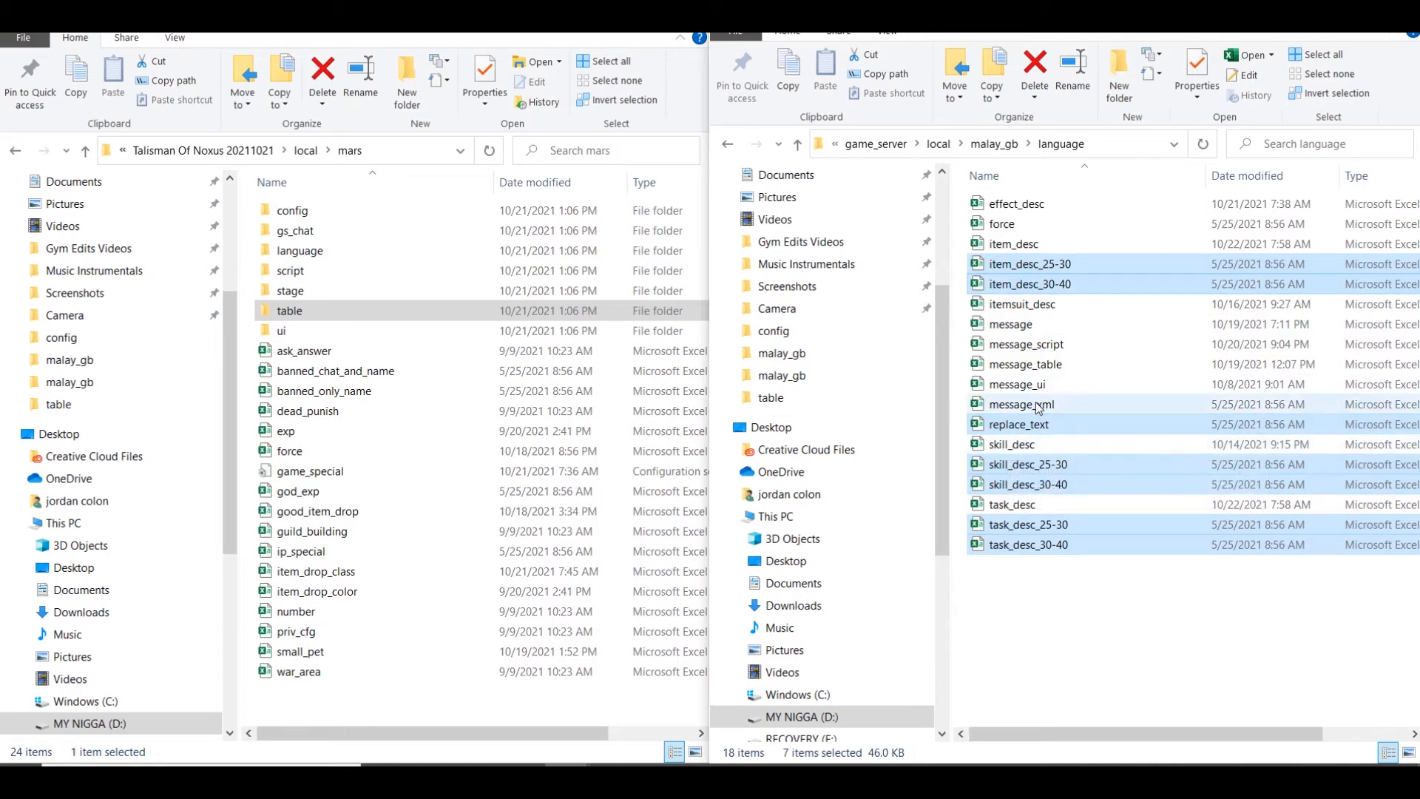
Open message_xml from the server's language folder, examine the NPC dialogue lines near its end, and close the workbook
{"action": "left_click", "coordinate": [1049, 594]}
{"action": "left_click", "coordinate": [1040, 407]}
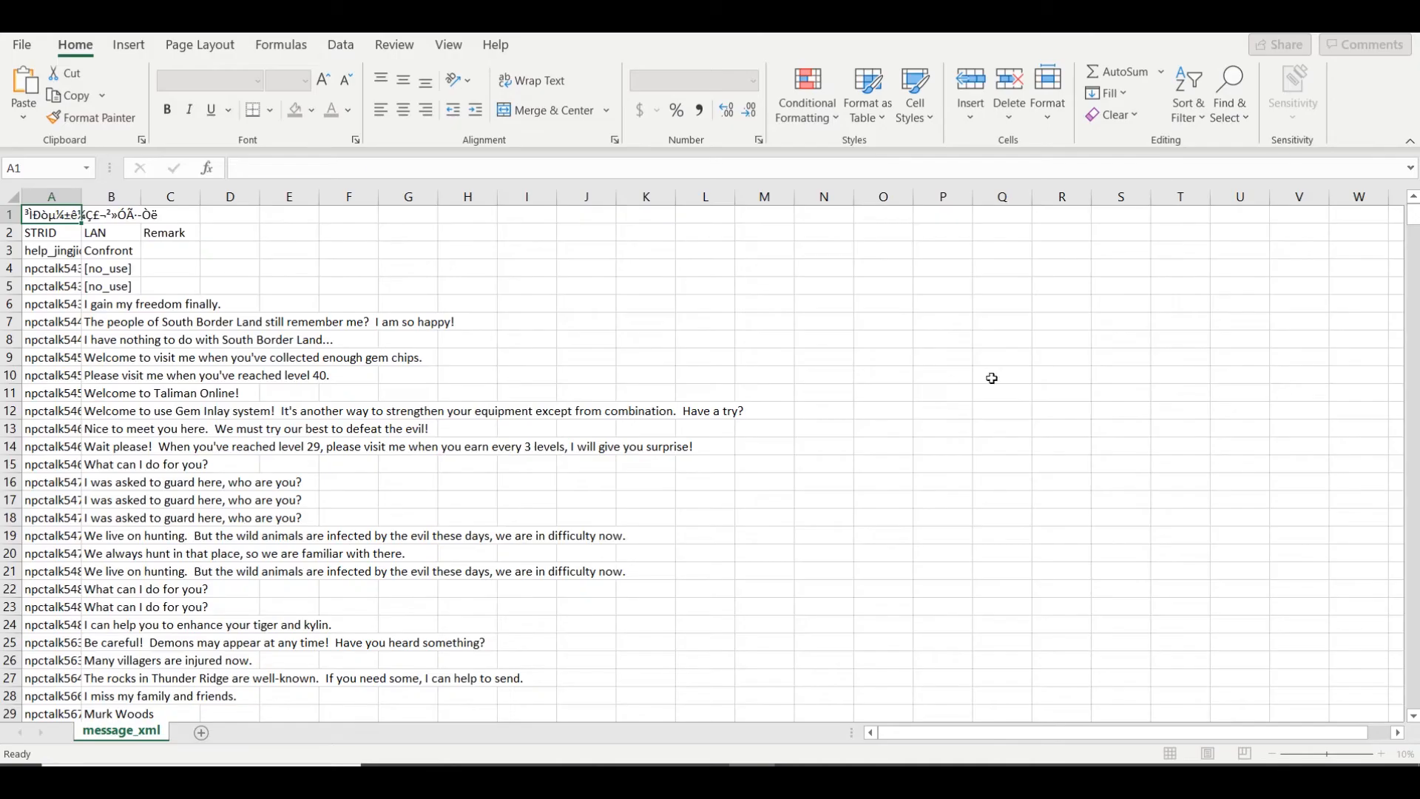
{"action": "left_click_drag", "start_coordinate": [1414, 217], "coordinate": [1414, 712]}
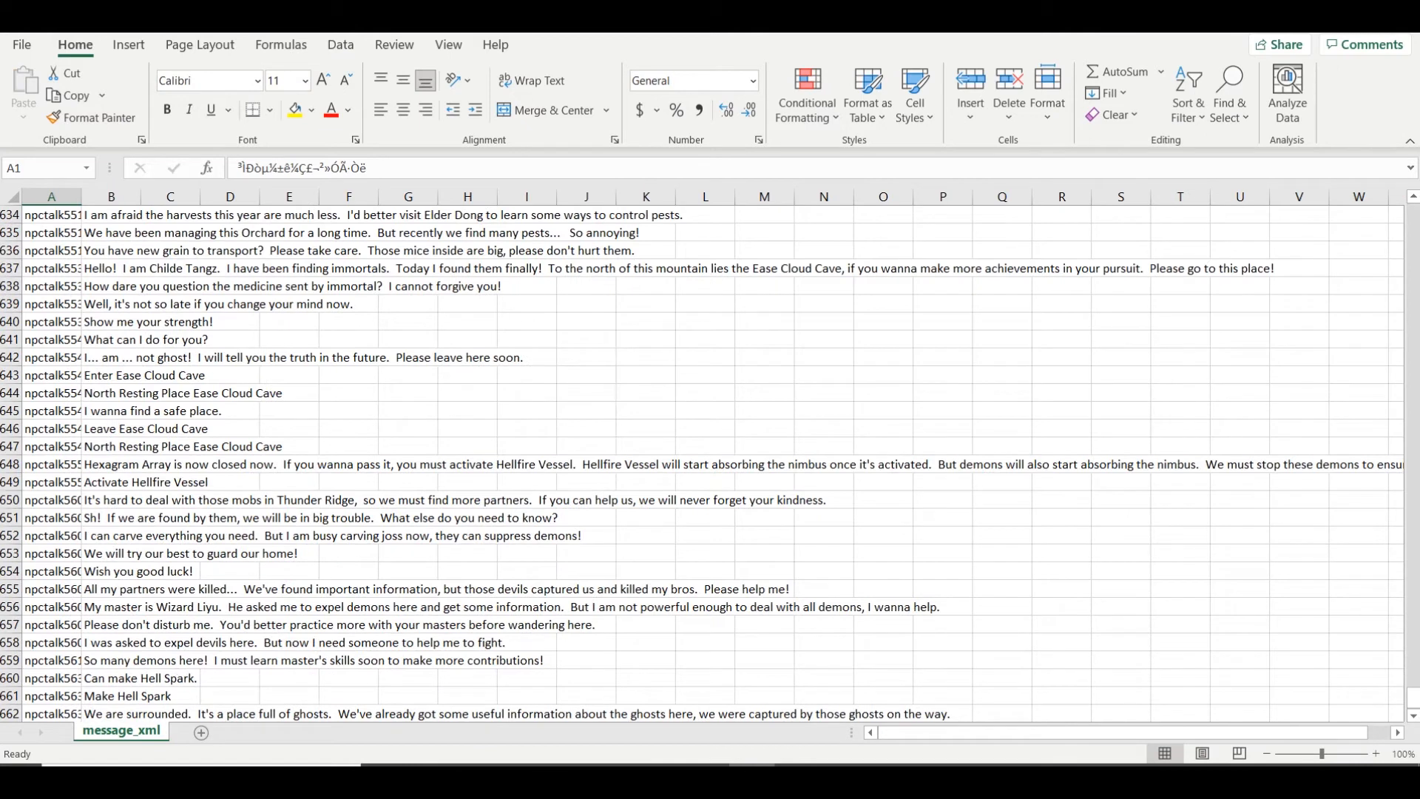
{"action": "left_click", "coordinate": [127, 377]}
{"action": "left_click", "coordinate": [100, 339]}
{"action": "left_click", "coordinate": [103, 287]}
{"action": "left_click", "coordinate": [107, 251]}
{"action": "left_click", "coordinate": [113, 446]}
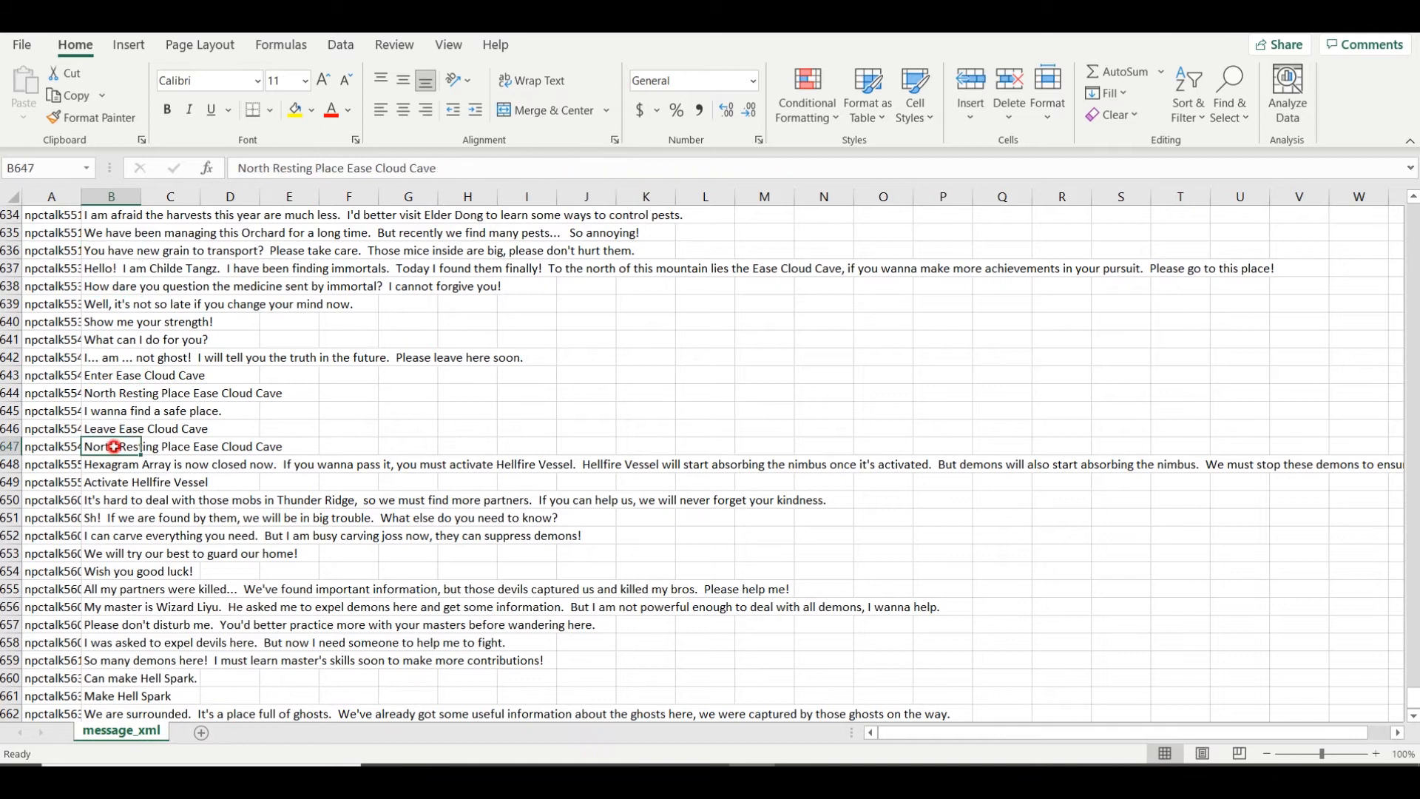
{"action": "left_click", "coordinate": [1398, 30]}
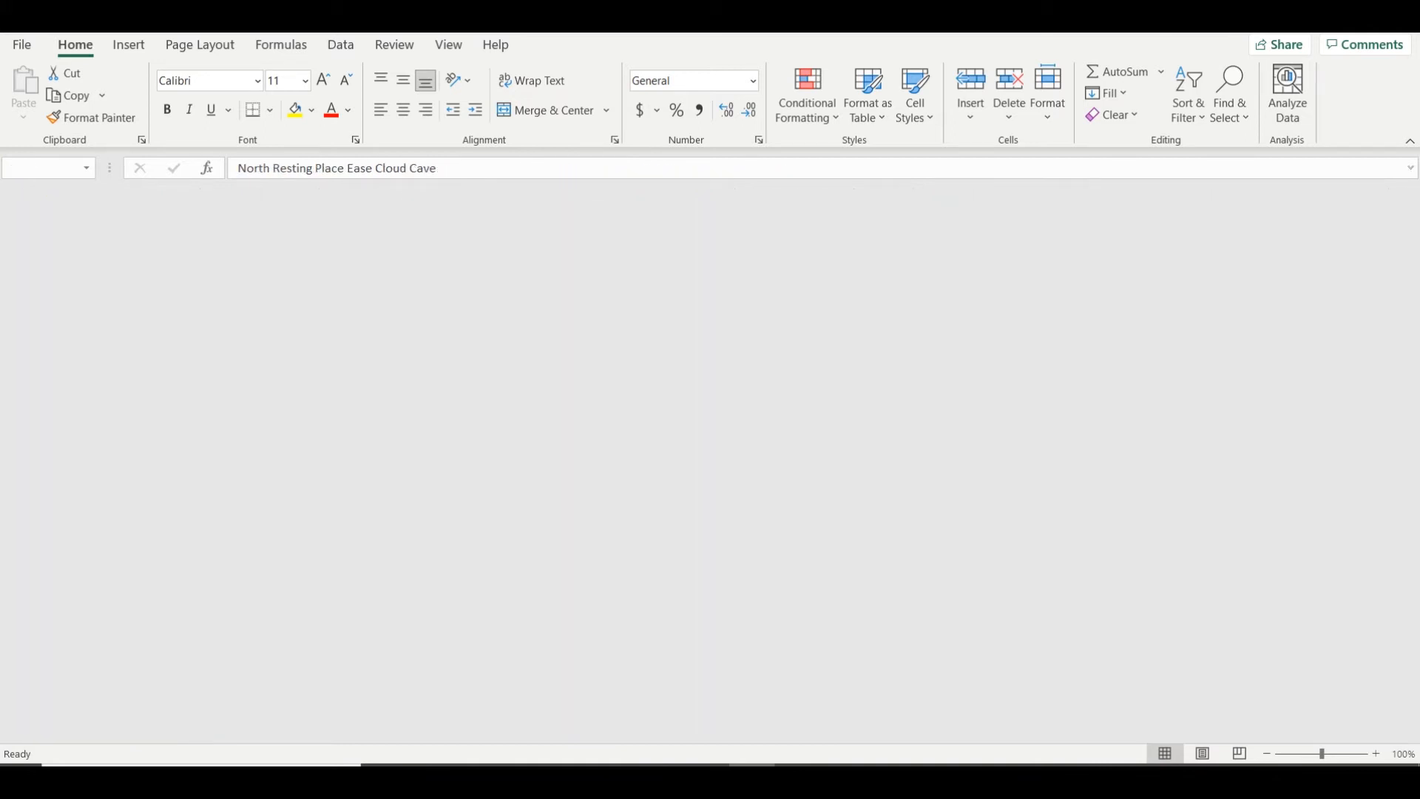
{"action": "left_click", "coordinate": [1040, 651]}
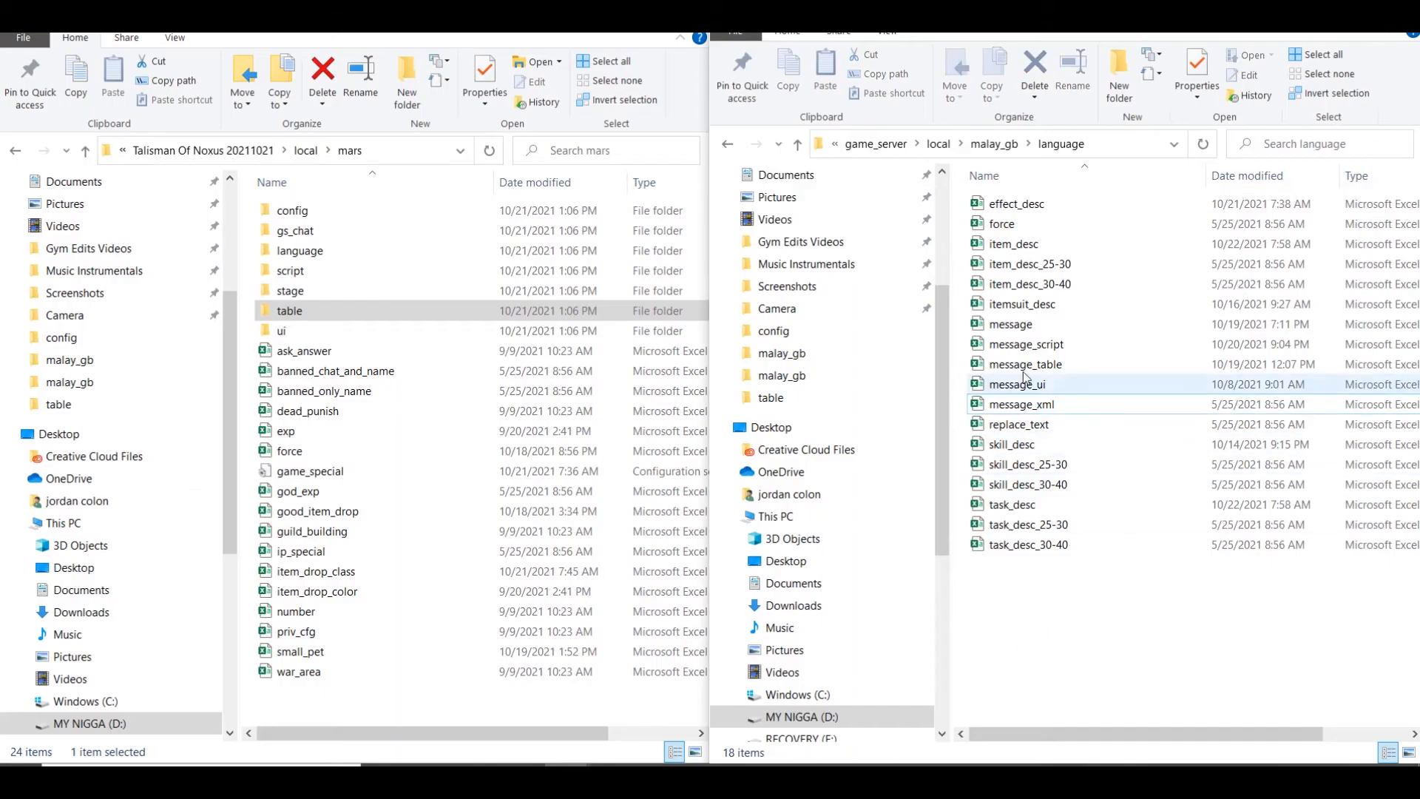
{"action": "left_click", "coordinate": [1024, 204]}
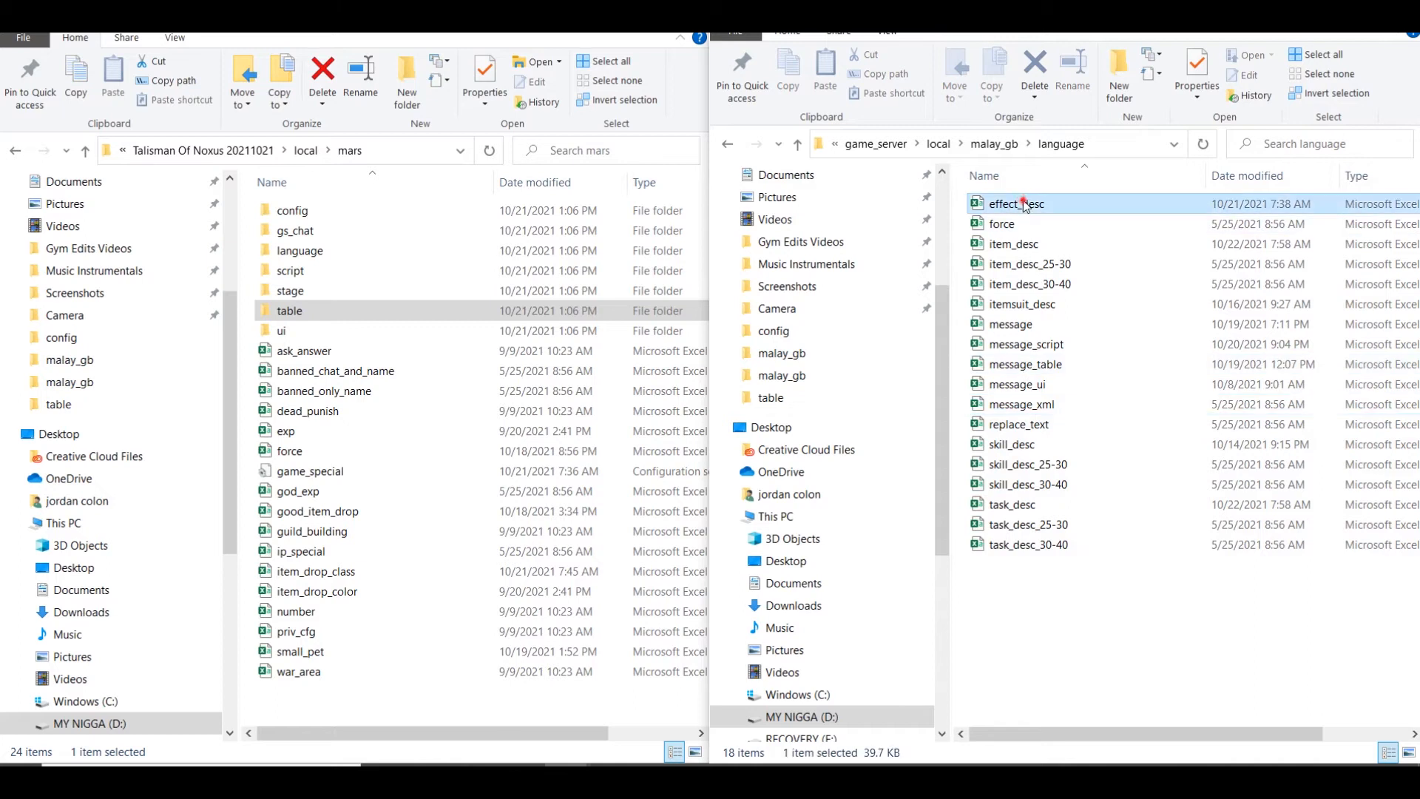
{"action": "left_click", "coordinate": [1024, 243], "text": "ctrl"}
{"action": "left_click", "coordinate": [1063, 312], "text": "ctrl"}
{"action": "left_click", "coordinate": [1036, 447], "text": "ctrl"}
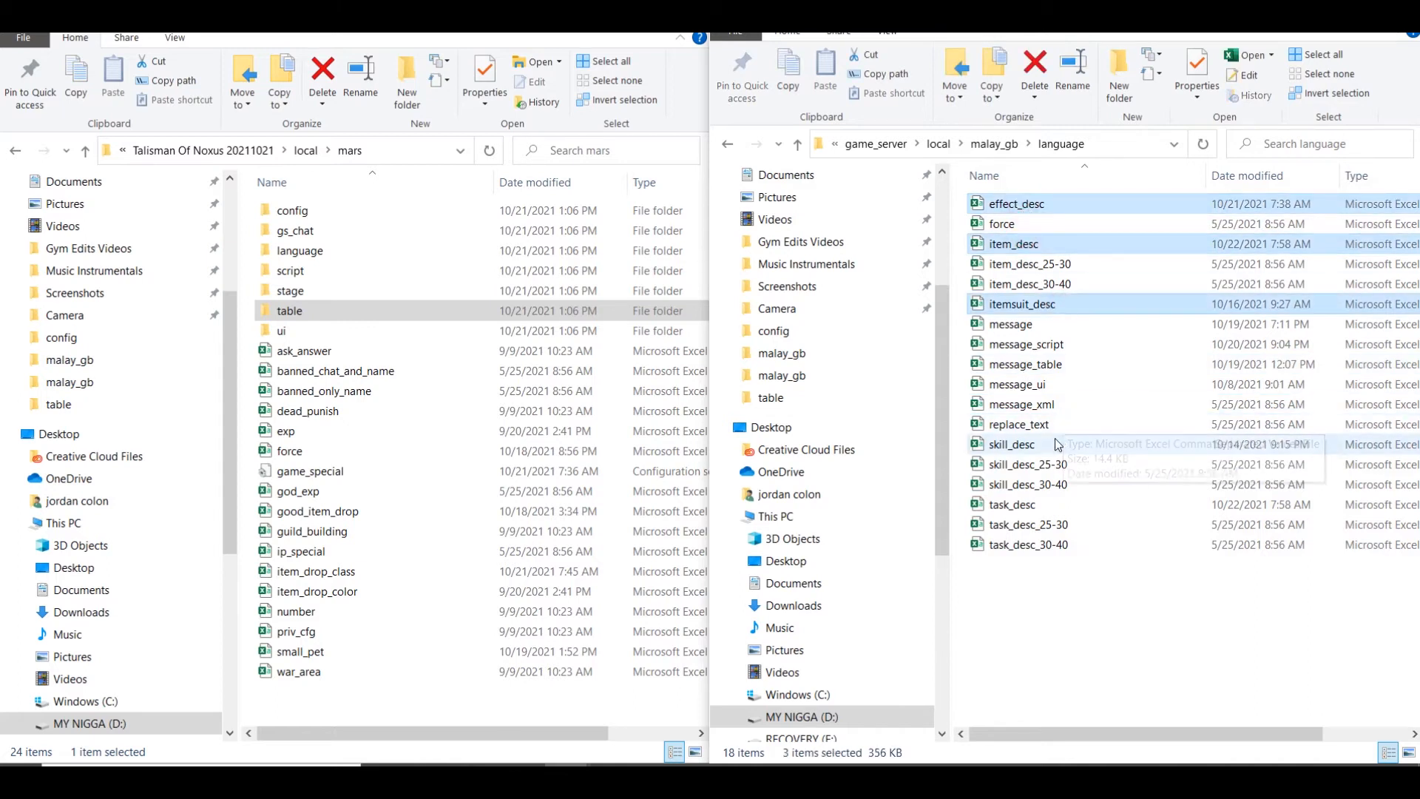
{"action": "left_click", "coordinate": [1039, 506], "text": "ctrl"}
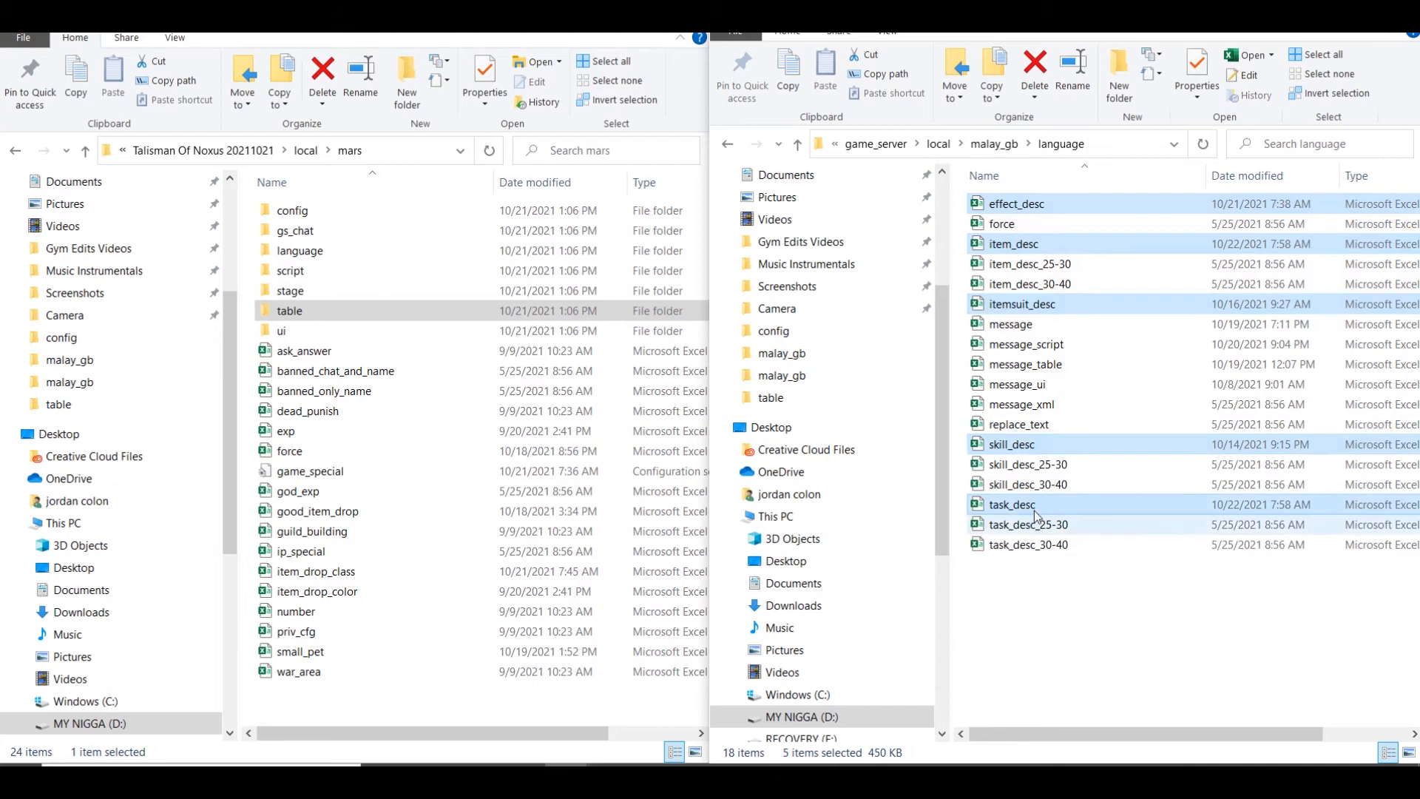
{"action": "right_click", "coordinate": [1044, 491]}
Select task_desc, skill_desc, itemsuit_desc, item_desc and effect_desc in the server's language folder and open them all in Excel
{"action": "left_click", "coordinate": [1036, 506]}
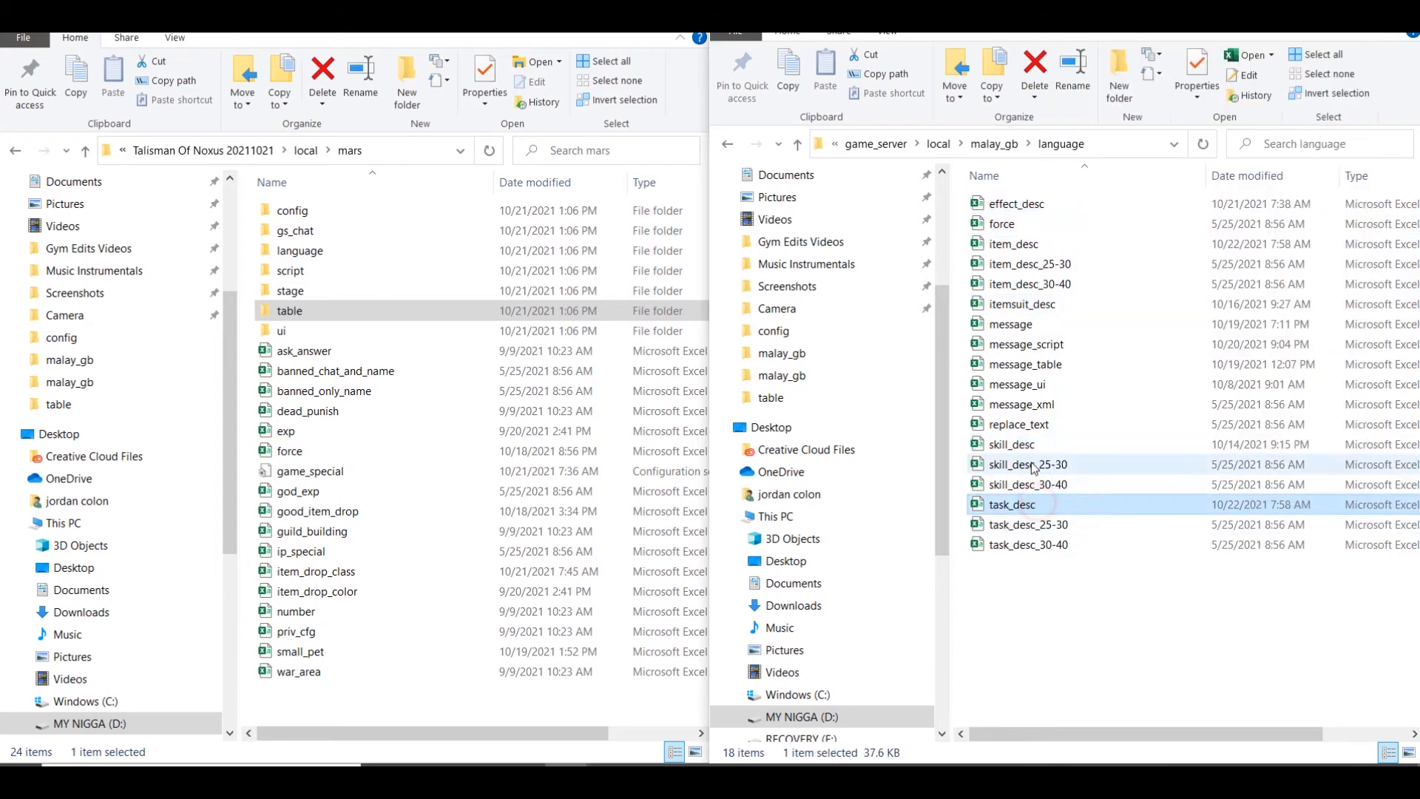
{"action": "left_click", "coordinate": [1031, 446], "text": "ctrl"}
{"action": "left_click", "coordinate": [1040, 310], "text": "ctrl"}
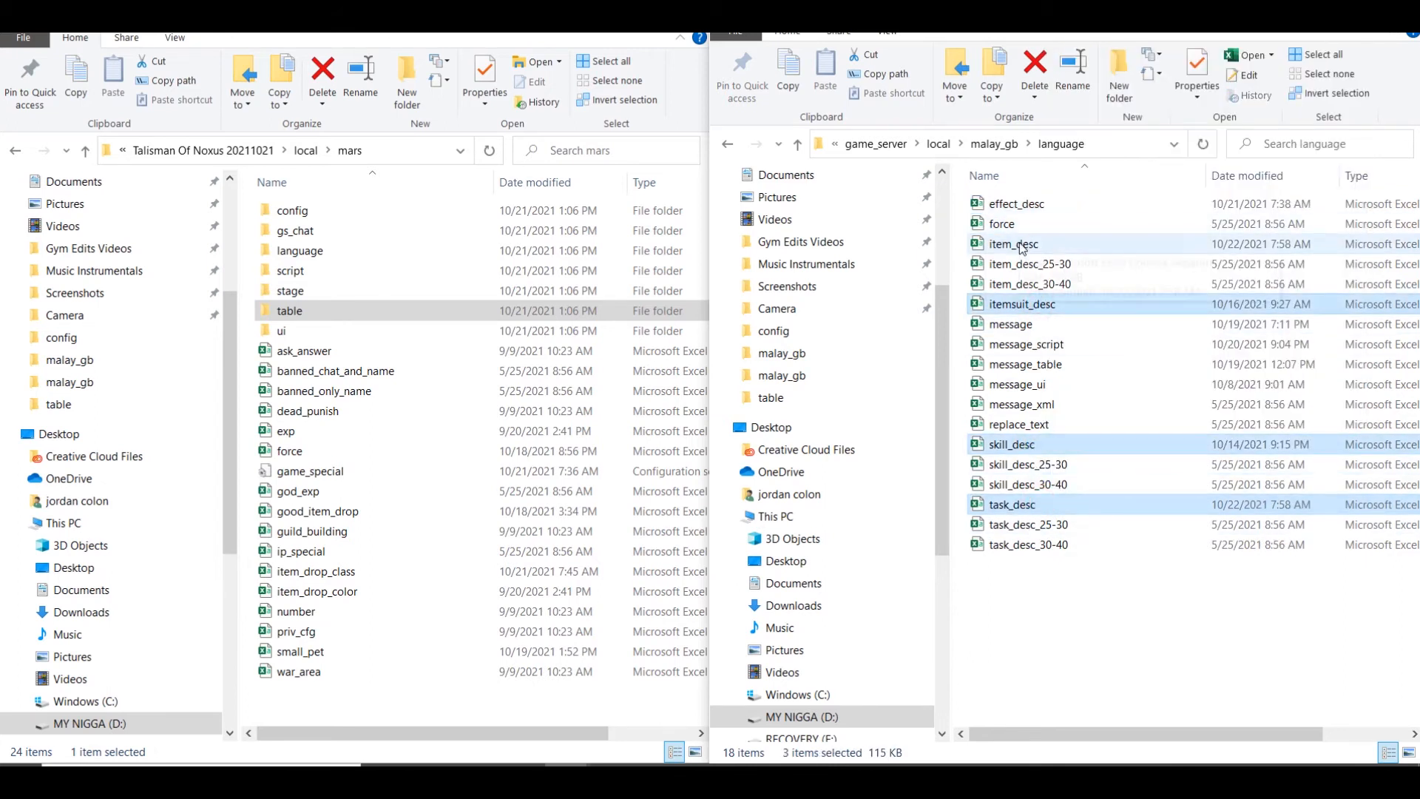
{"action": "left_click", "coordinate": [1020, 244], "text": "ctrl"}
{"action": "left_click", "coordinate": [1025, 210], "text": "ctrl"}
{"action": "right_click", "coordinate": [1025, 213]}
{"action": "key", "text": "Escape"}
{"action": "key", "text": "Return"}
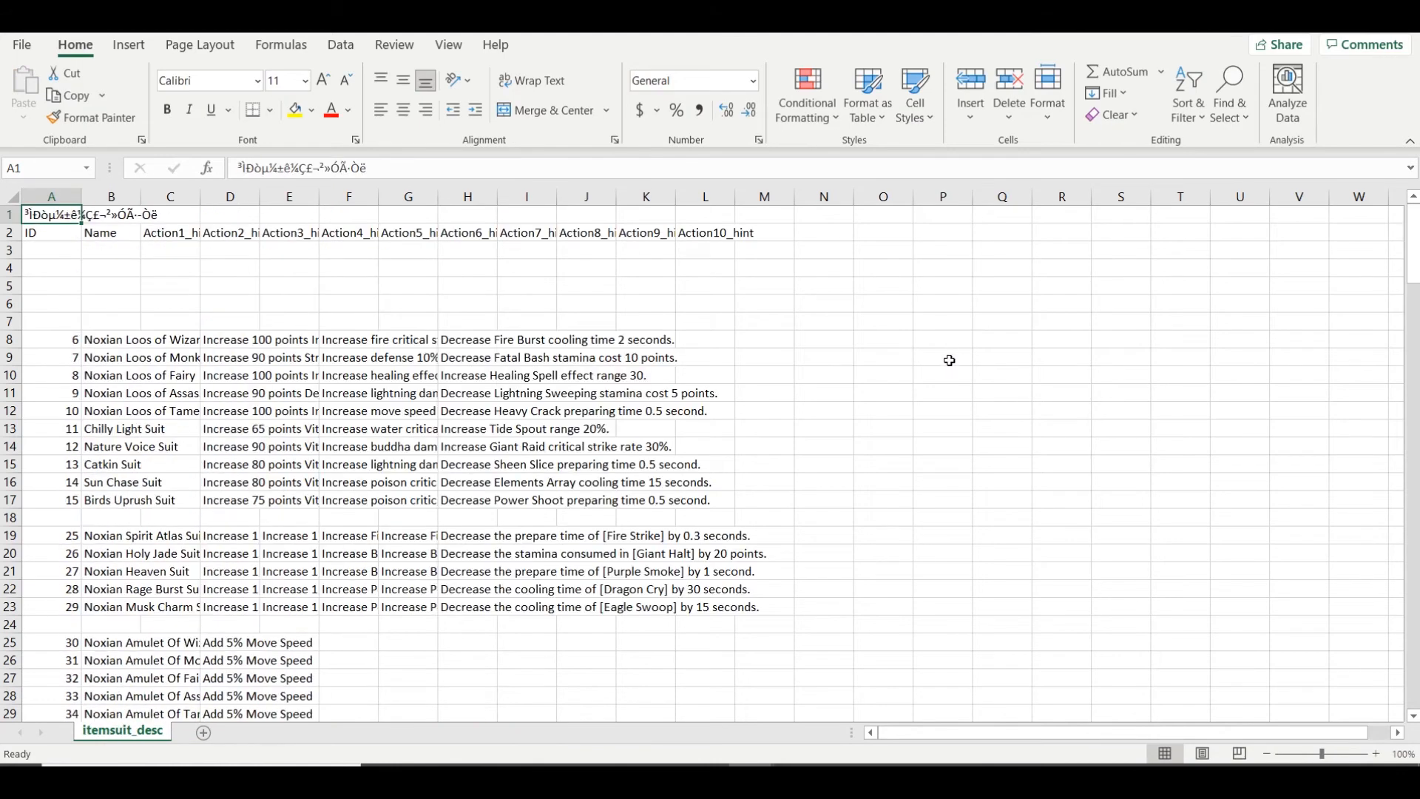
Switch from Excel back to the File Explorer language window and go to the 7. Talisman Of Noxus Client and GS folder
{"action": "left_click", "coordinate": [751, 780]}
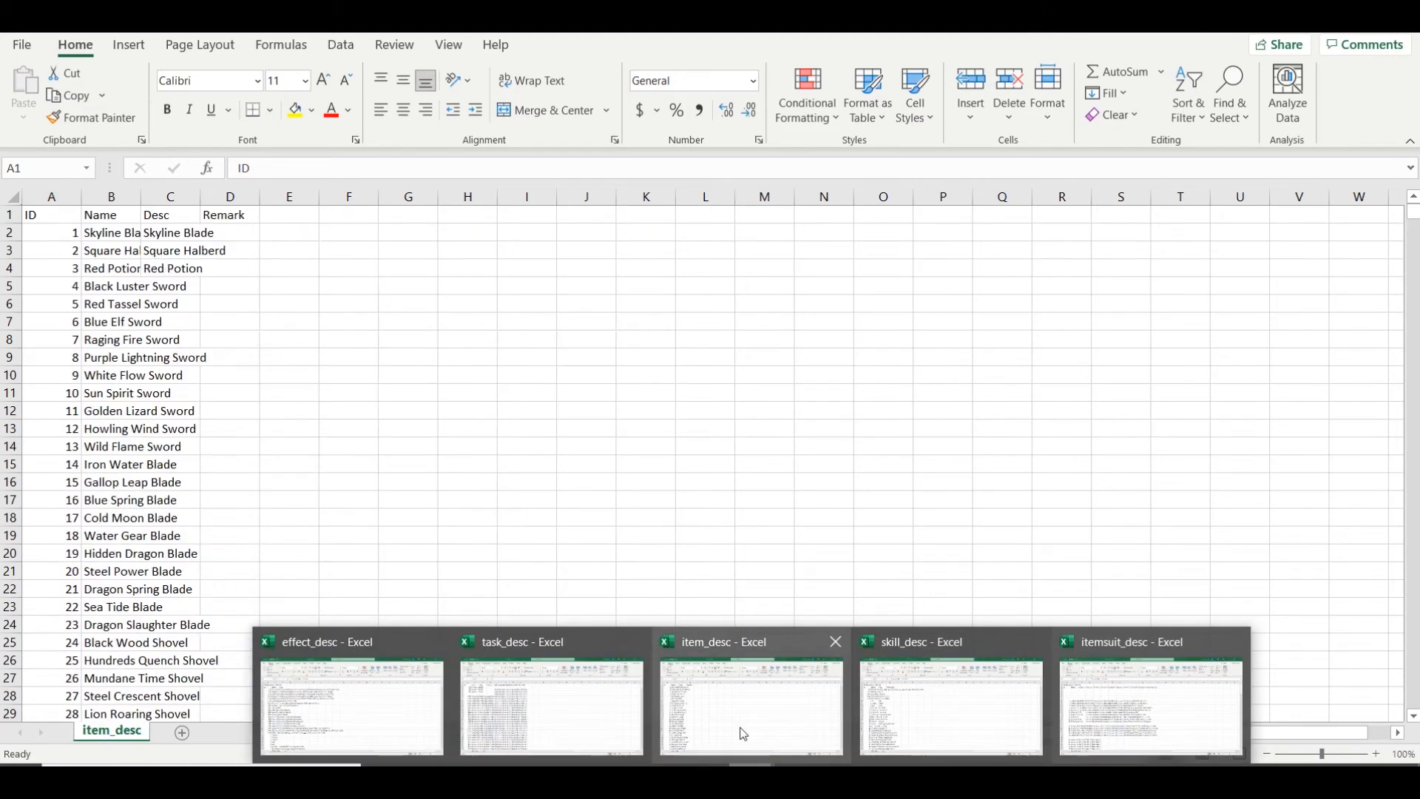
{"action": "mouse_move", "coordinate": [567, 780]}
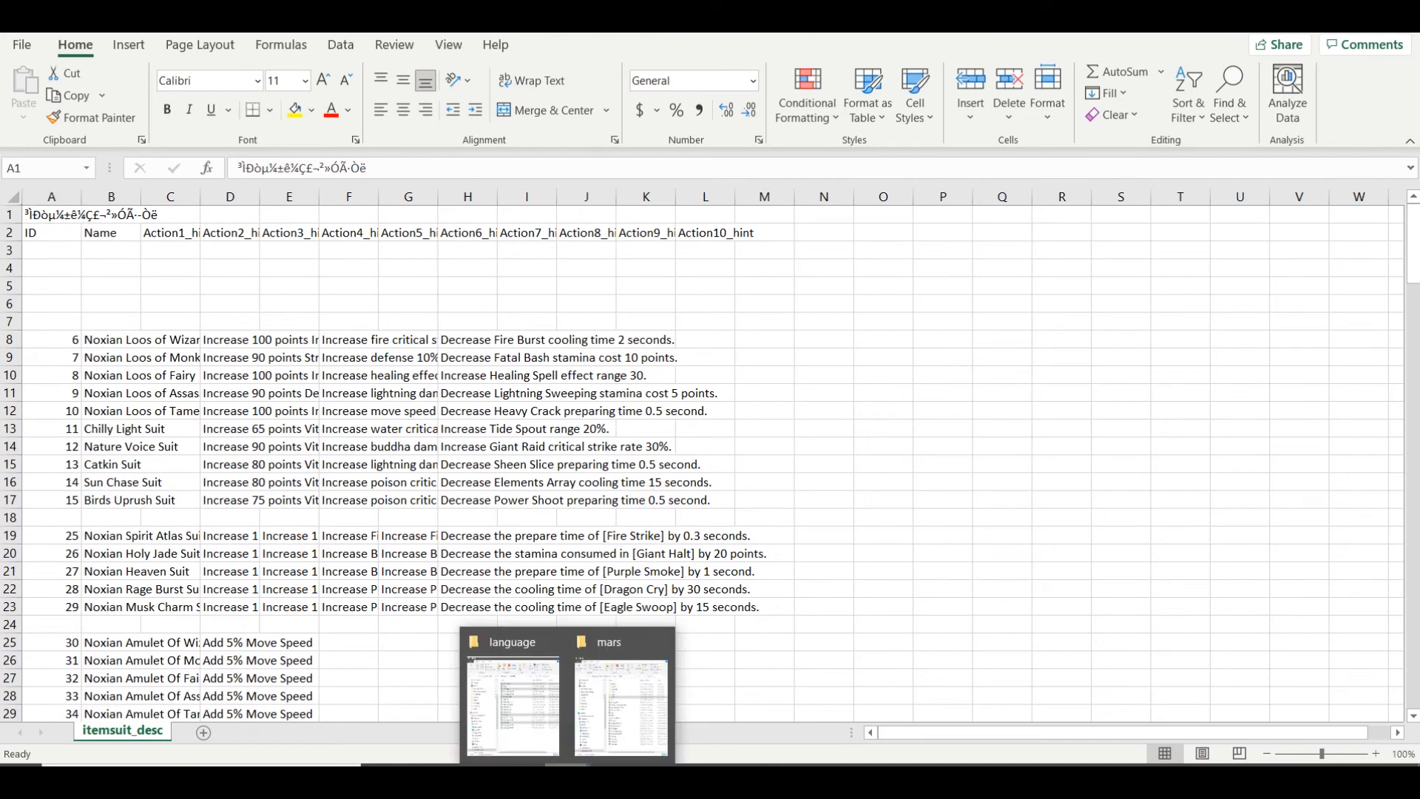
{"action": "mouse_move", "coordinate": [520, 708]}
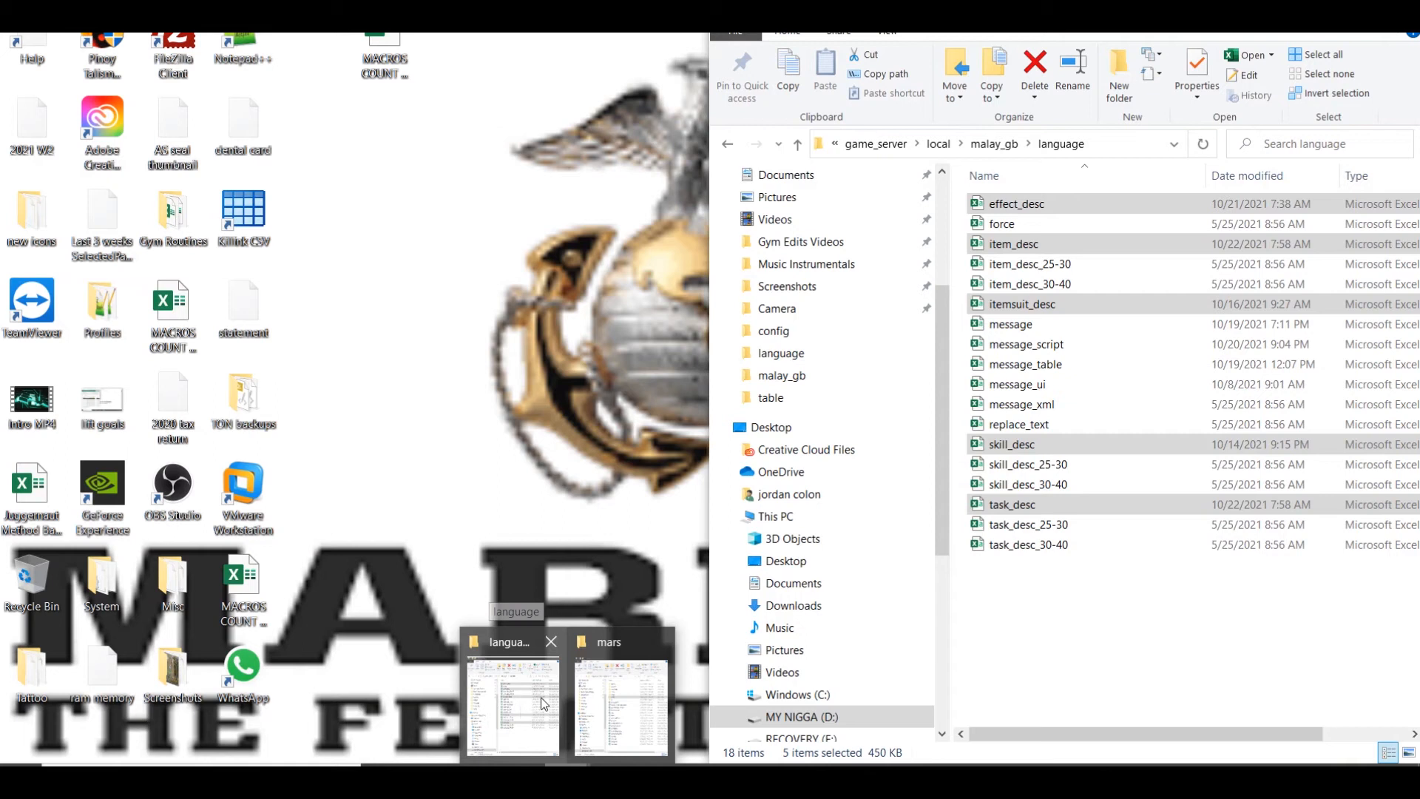
{"action": "left_click", "coordinate": [544, 704]}
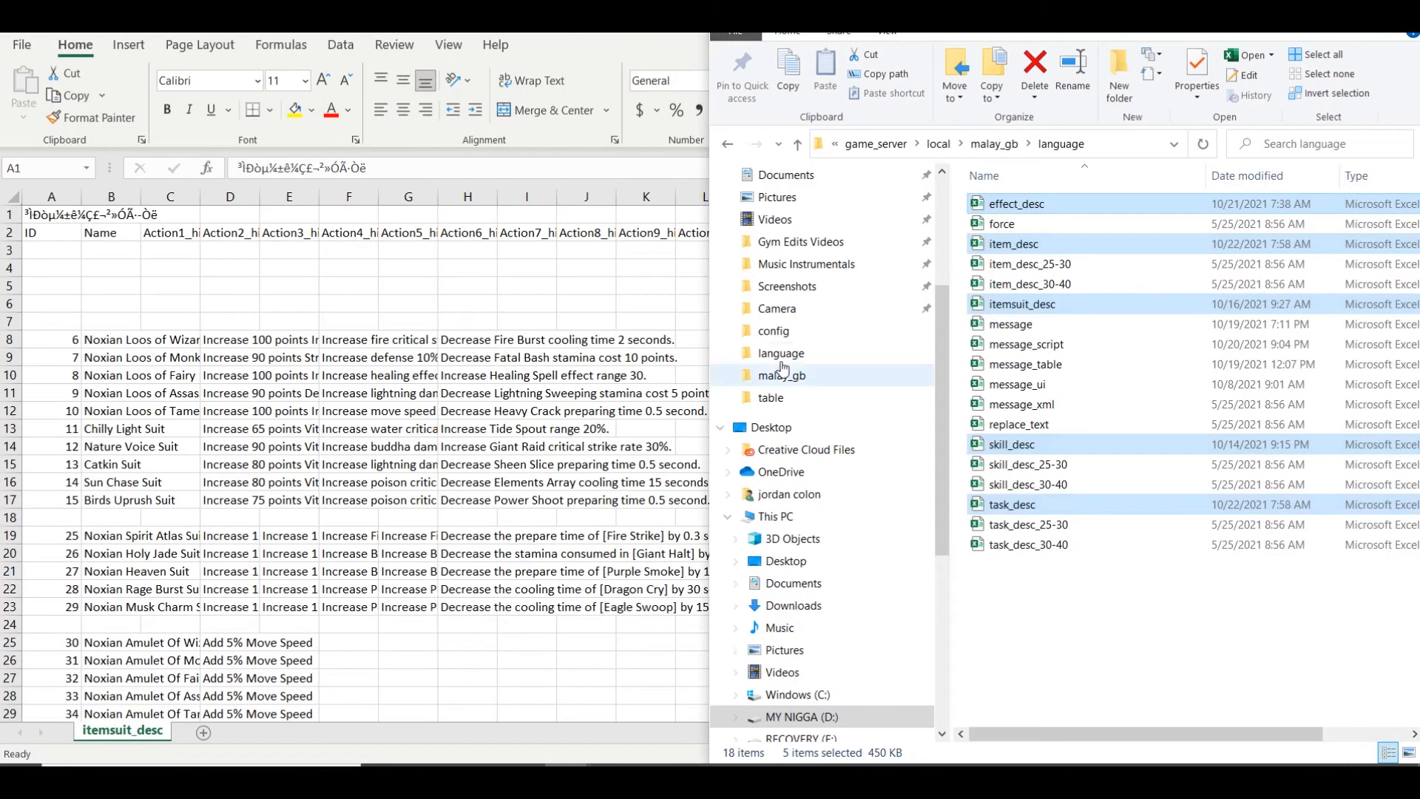
{"action": "scroll", "coordinate": [827, 355], "scroll_direction": "up", "scroll_amount": 4}
{"action": "left_click", "coordinate": [843, 272]}
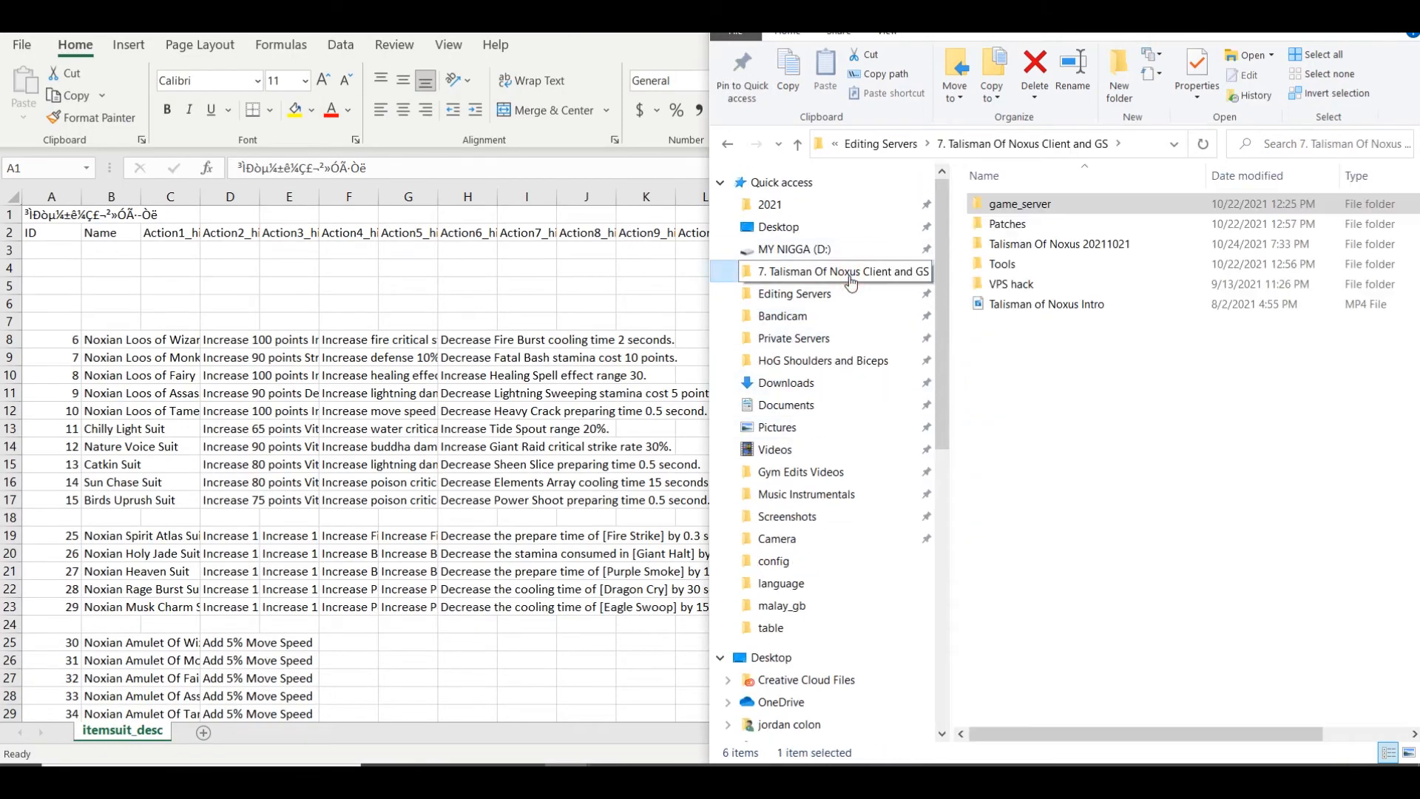
Launch the Talisman Of Noxus application from the Talisman Of Noxus 20211021 client folder
{"action": "double_click", "coordinate": [1020, 244]}
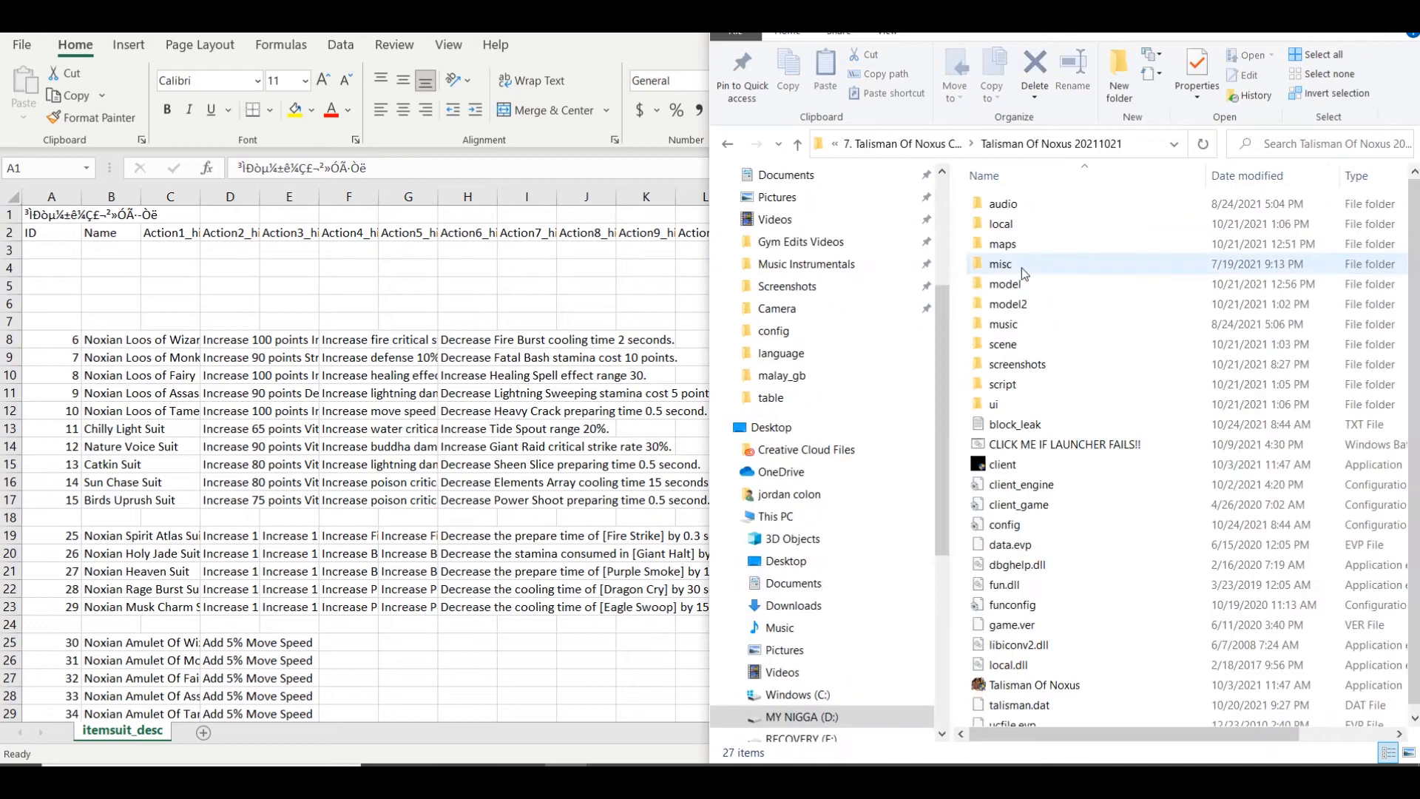
{"action": "scroll", "coordinate": [1033, 549], "scroll_direction": "down", "scroll_amount": 1}
{"action": "left_click", "coordinate": [1057, 682]}
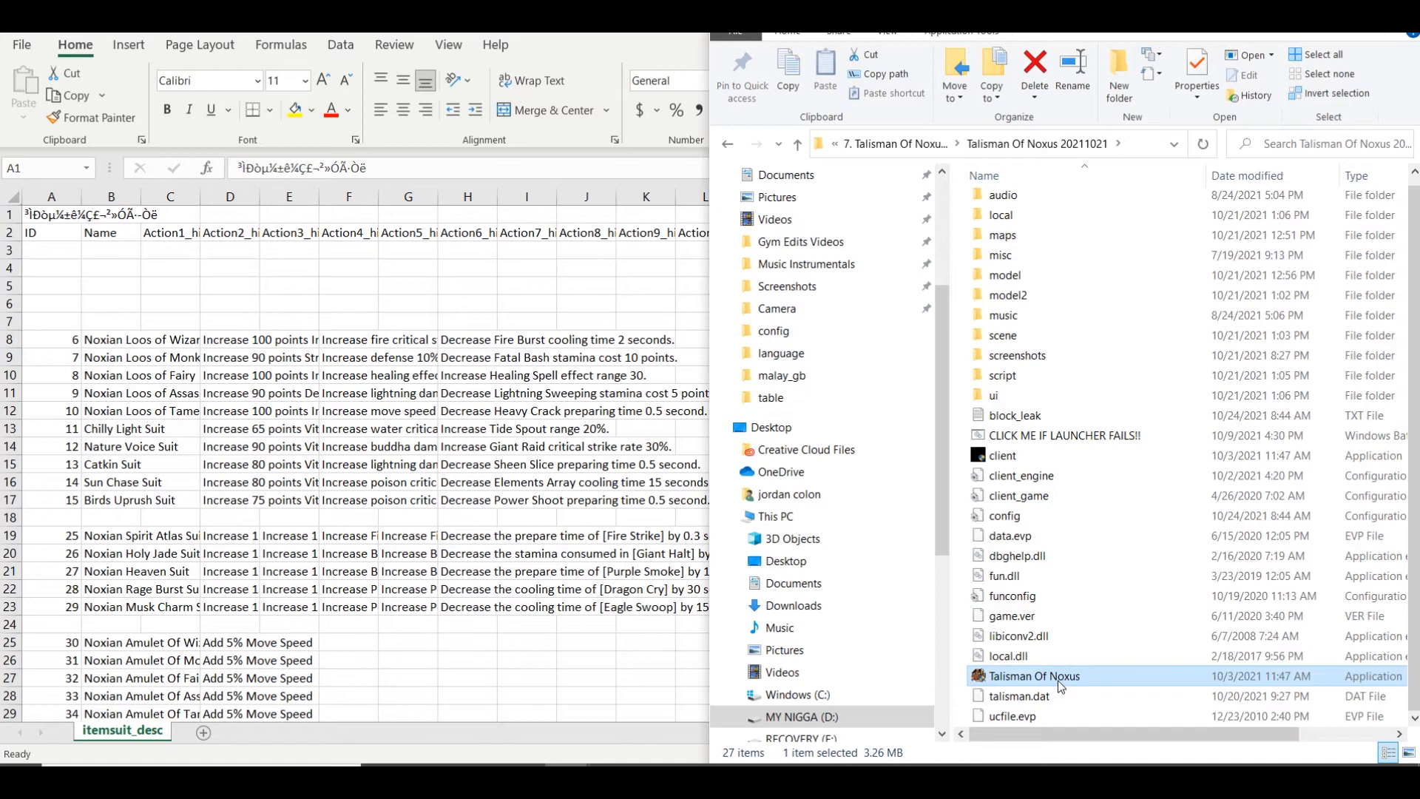
{"action": "double_click", "coordinate": [1058, 680]}
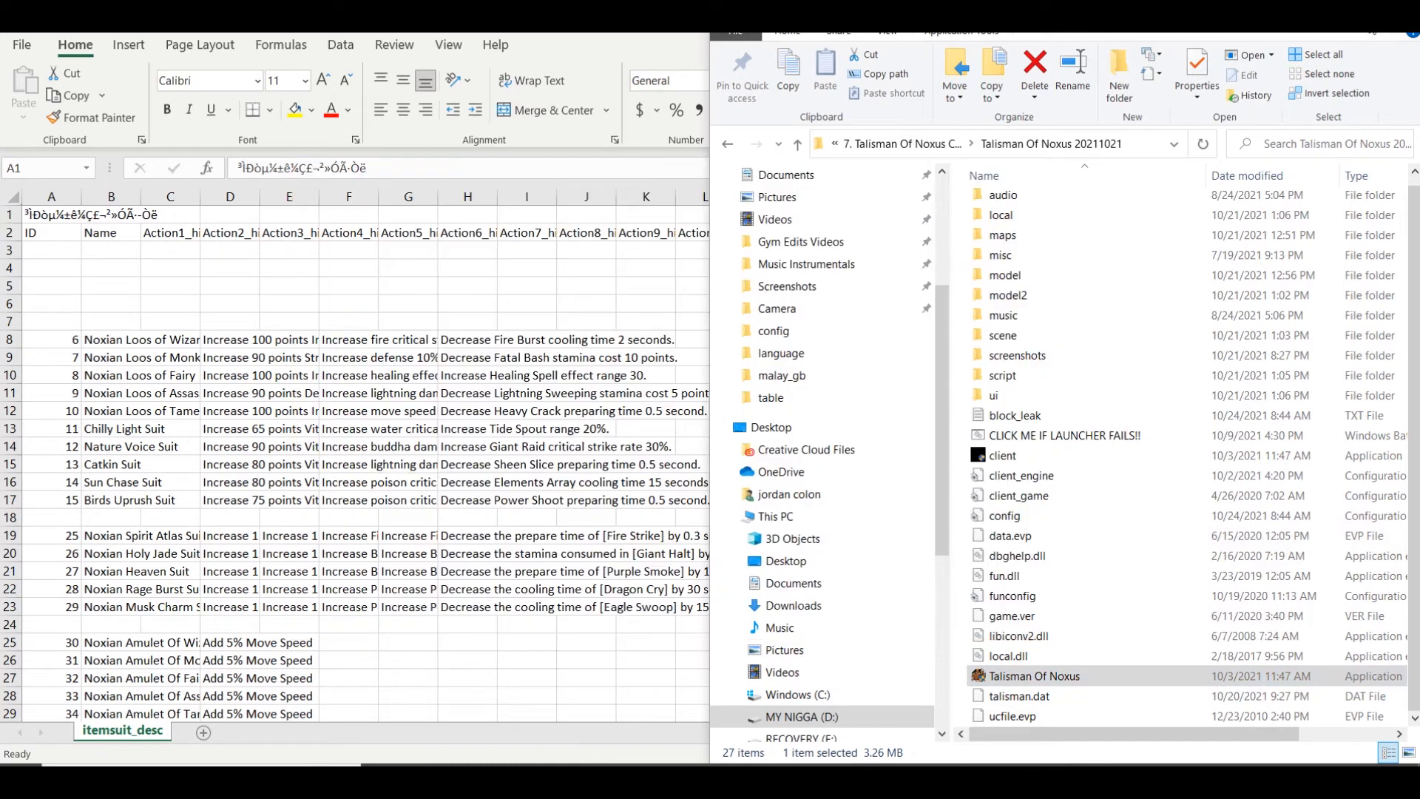
Switch to the effect_desc workbook in Excel and, at the end of the list, fit column B to its effect names
{"action": "left_click", "coordinate": [566, 777]}
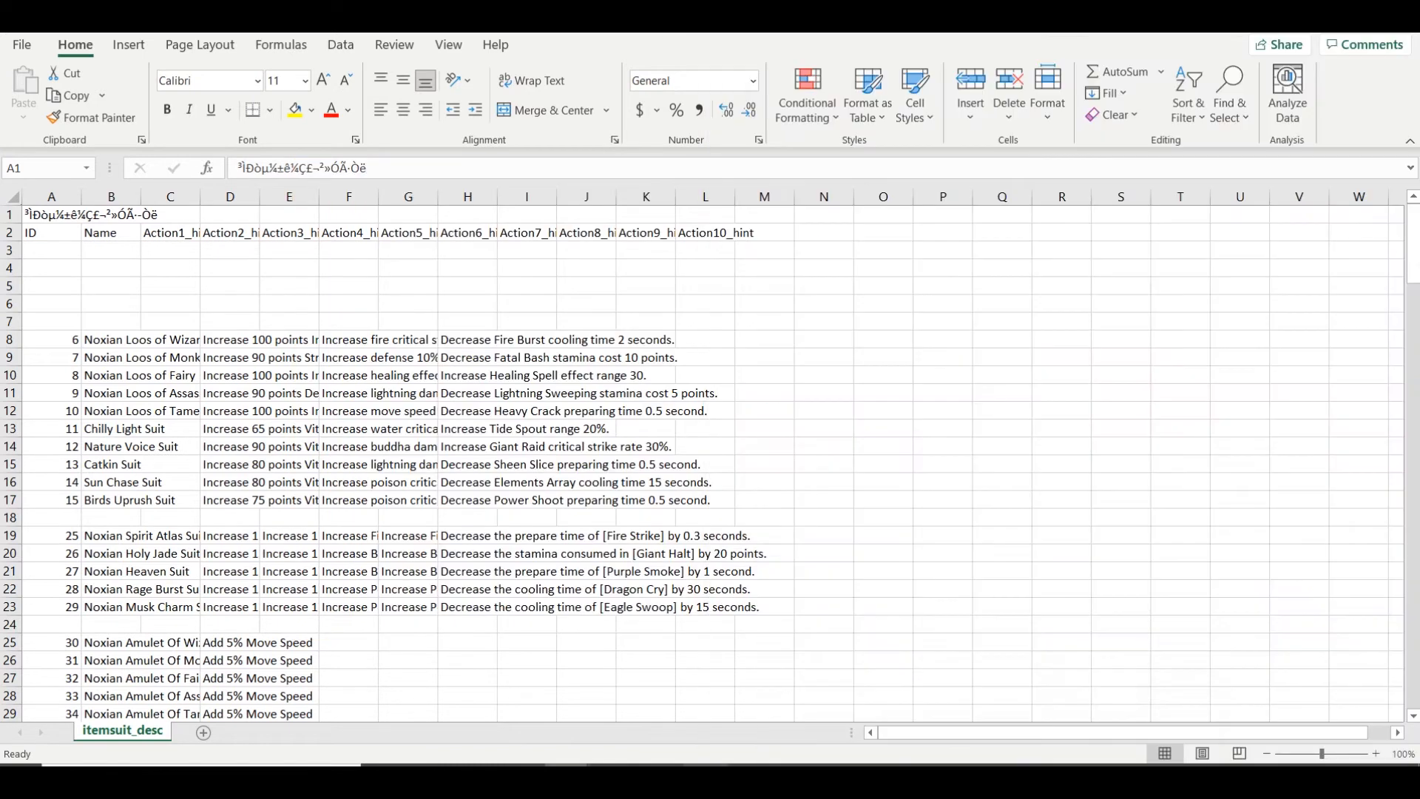
{"action": "left_click", "coordinate": [300, 703]}
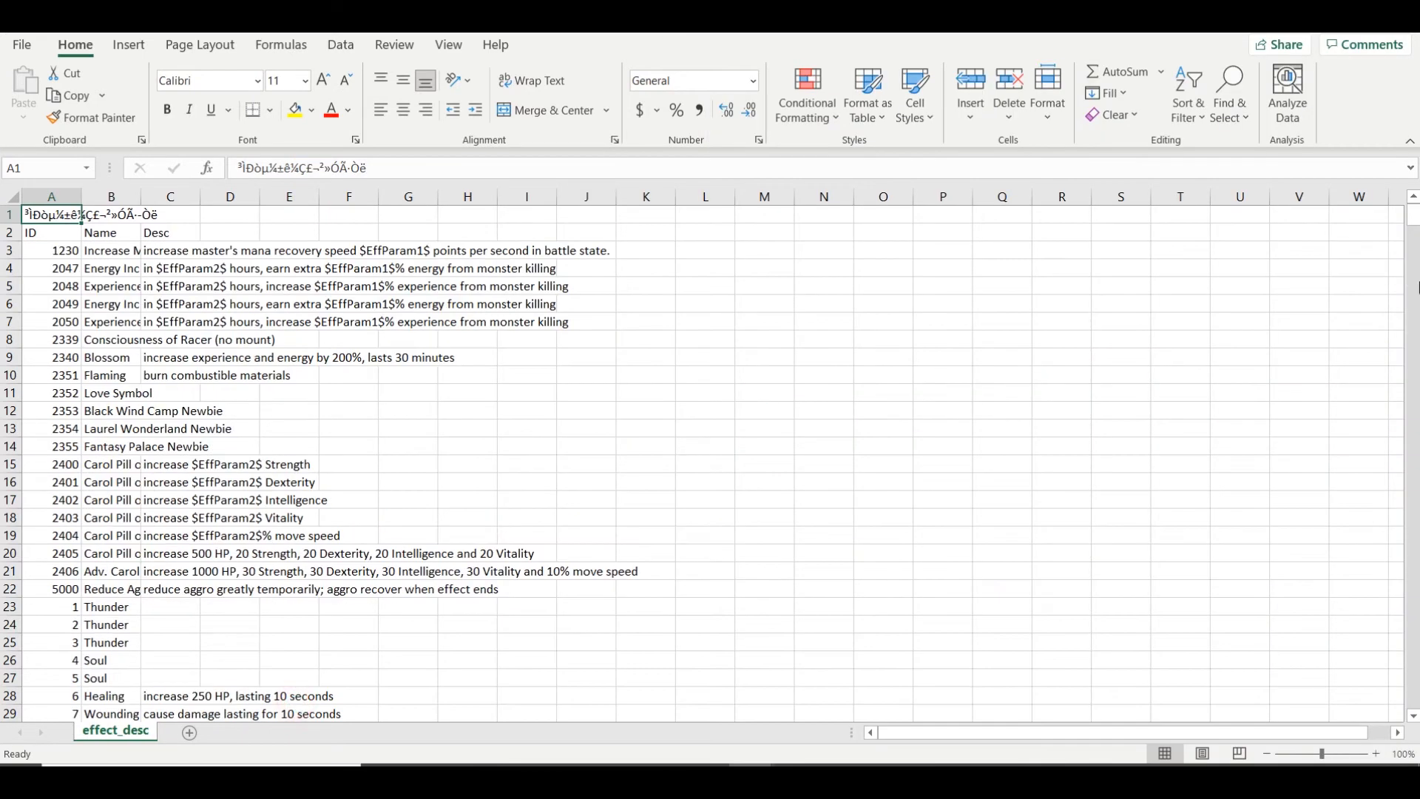
{"action": "left_click_drag", "start_coordinate": [1380, 710], "coordinate": [1381, 711]}
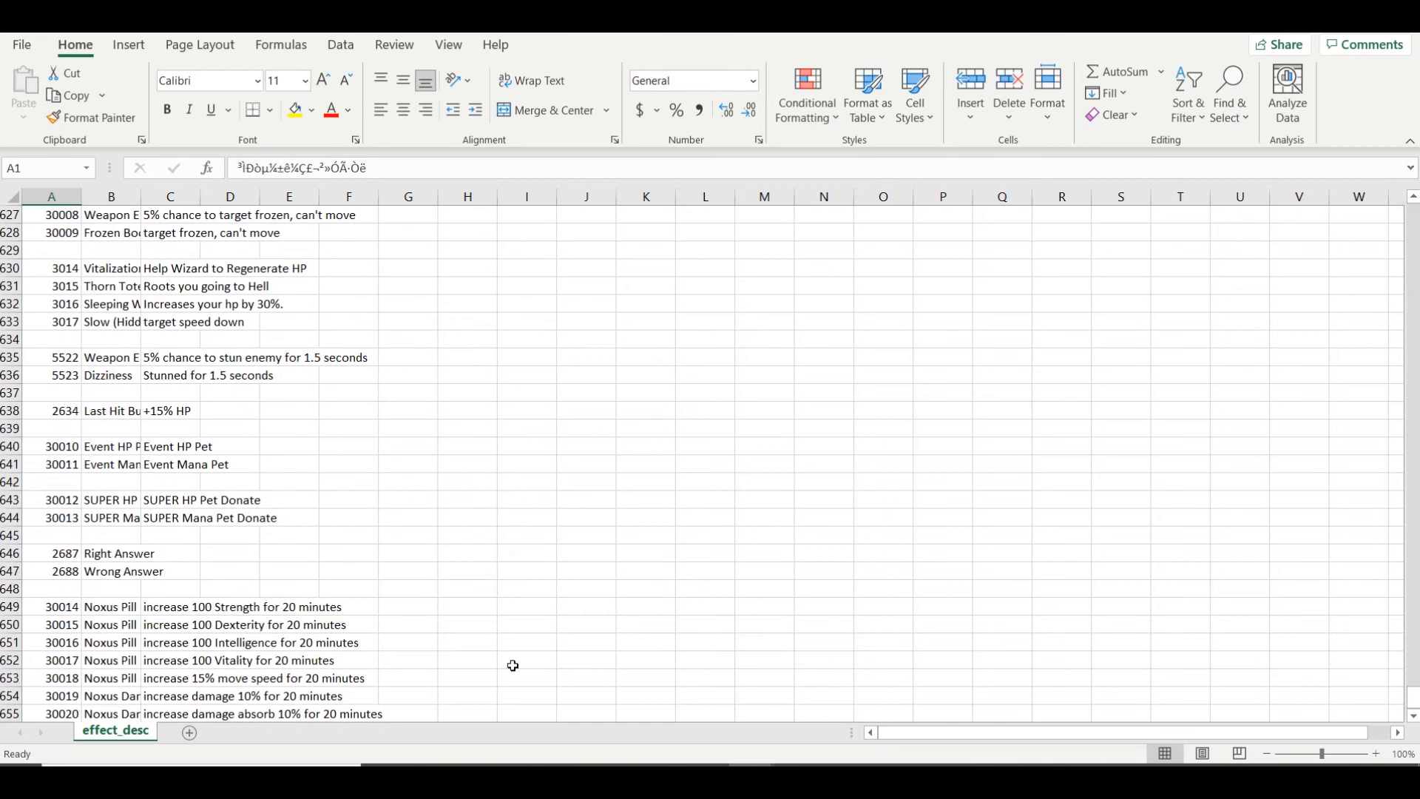
{"action": "double_click", "coordinate": [142, 196]}
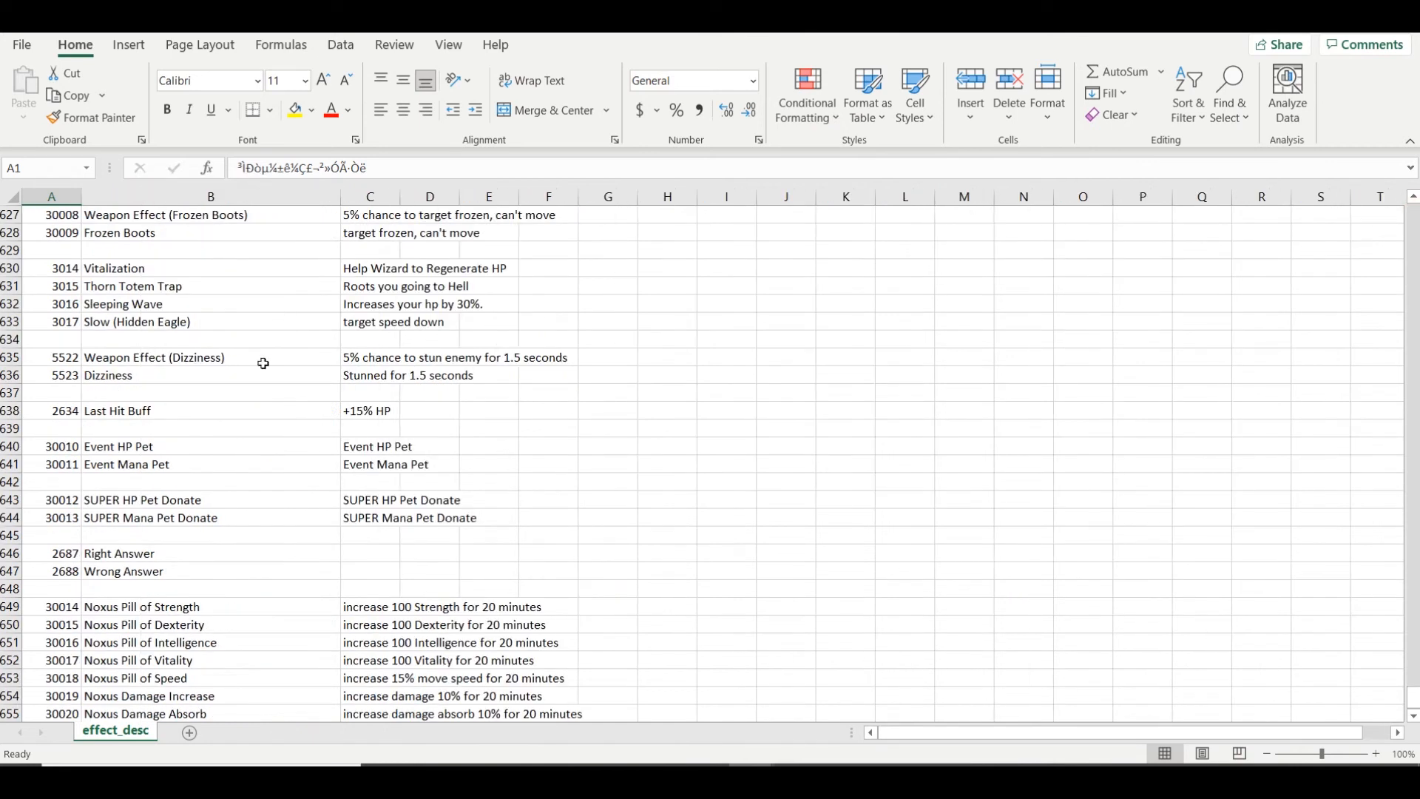
Highlight the Noxus Pill and Noxus Damage rows 649 to 655 and their IDs in column A
{"action": "left_click", "coordinate": [259, 445]}
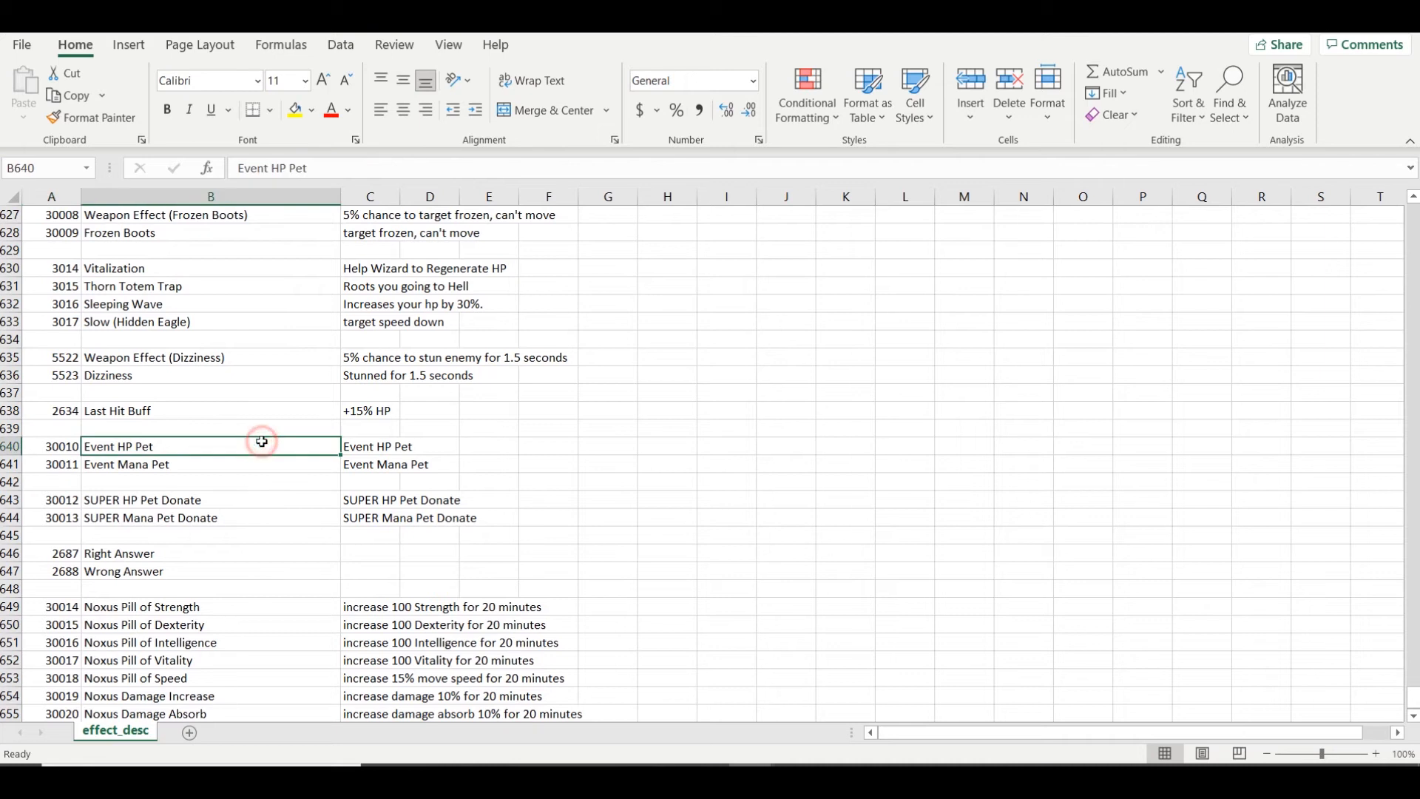
{"action": "scroll", "coordinate": [251, 406], "scroll_direction": "down", "scroll_amount": 4}
{"action": "left_click_drag", "start_coordinate": [11, 393], "coordinate": [10, 503]}
{"action": "left_click", "coordinate": [84, 409]}
{"action": "left_click_drag", "start_coordinate": [68, 395], "coordinate": [51, 494]}
{"action": "left_click", "coordinate": [54, 466]}
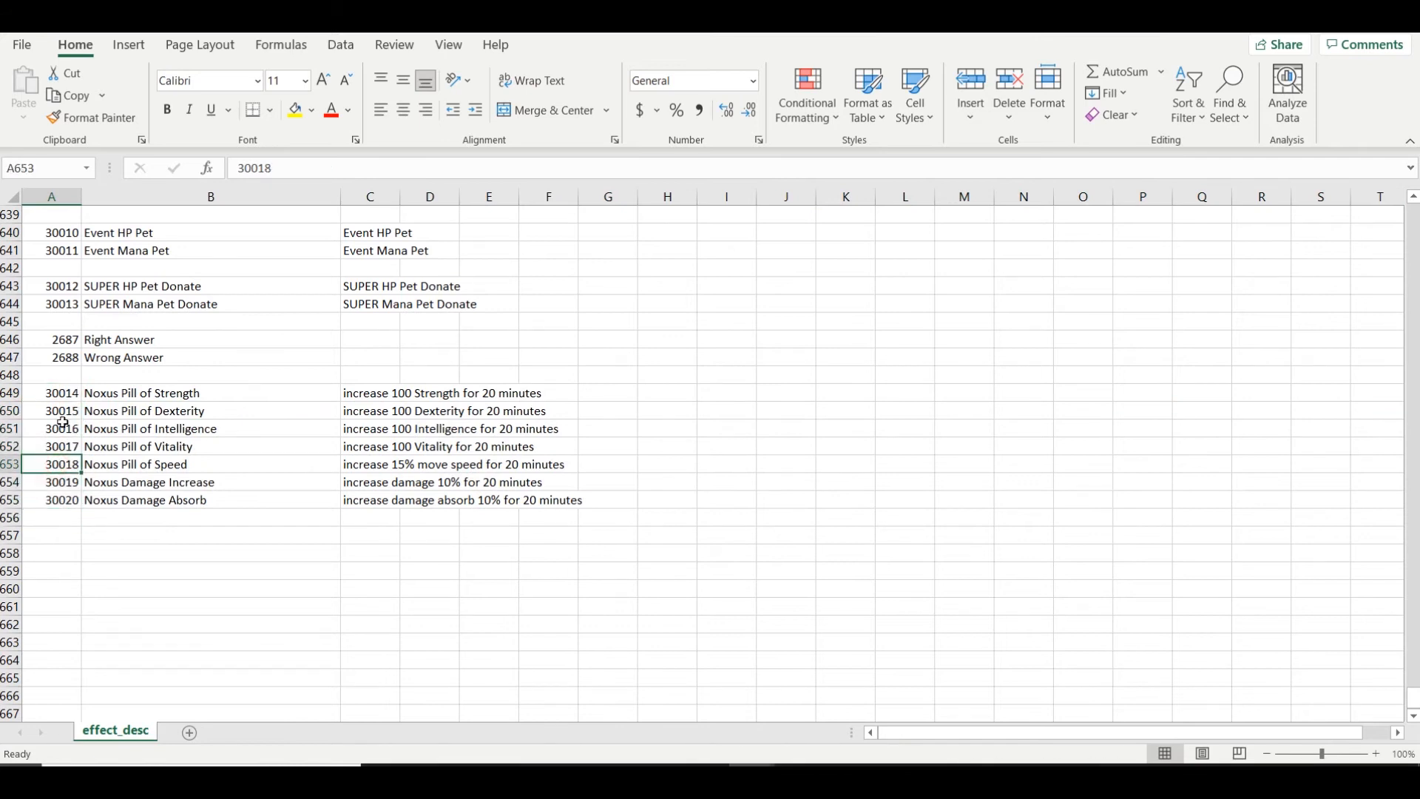
{"action": "left_click_drag", "start_coordinate": [60, 398], "coordinate": [40, 491]}
{"action": "left_click_drag", "start_coordinate": [53, 395], "coordinate": [52, 500]}
{"action": "left_click", "coordinate": [60, 543]}
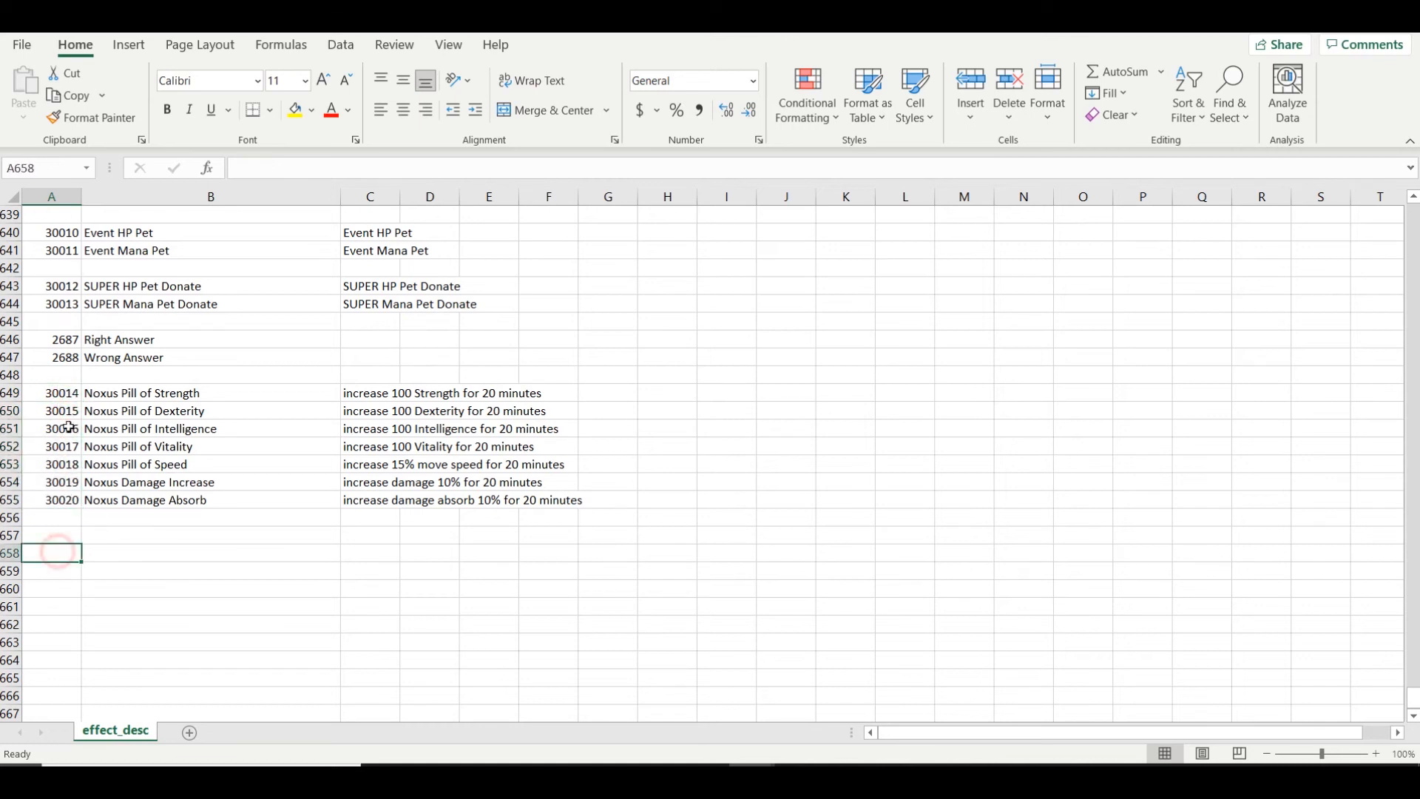
{"action": "left_click", "coordinate": [68, 395]}
{"action": "left_click", "coordinate": [65, 197]}
{"action": "left_click", "coordinate": [45, 342]}
{"action": "left_click_drag", "start_coordinate": [64, 393], "coordinate": [58, 496]}
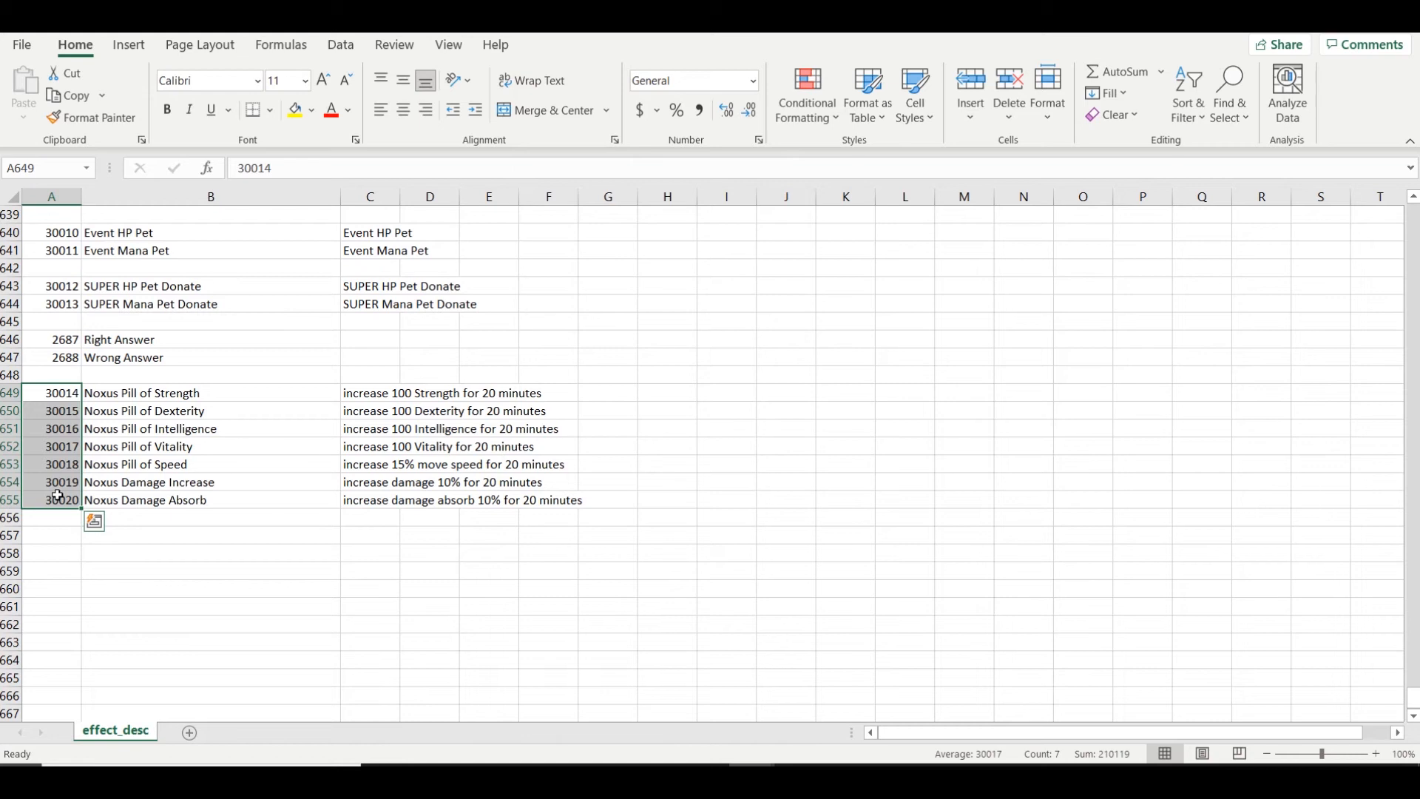
Highlight the effect names in B649:B655, ending with the whole rows from Noxus Pill of Strength to Noxus Damage Absorb selected
{"action": "scroll", "coordinate": [57, 495], "scroll_direction": "up", "scroll_amount": 2}
{"action": "left_click", "coordinate": [103, 516]}
{"action": "left_click_drag", "start_coordinate": [62, 502], "coordinate": [52, 611]}
{"action": "left_click_drag", "start_coordinate": [175, 493], "coordinate": [156, 609]}
{"action": "left_click", "coordinate": [194, 514]}
{"action": "left_click_drag", "start_coordinate": [199, 499], "coordinate": [205, 534]}
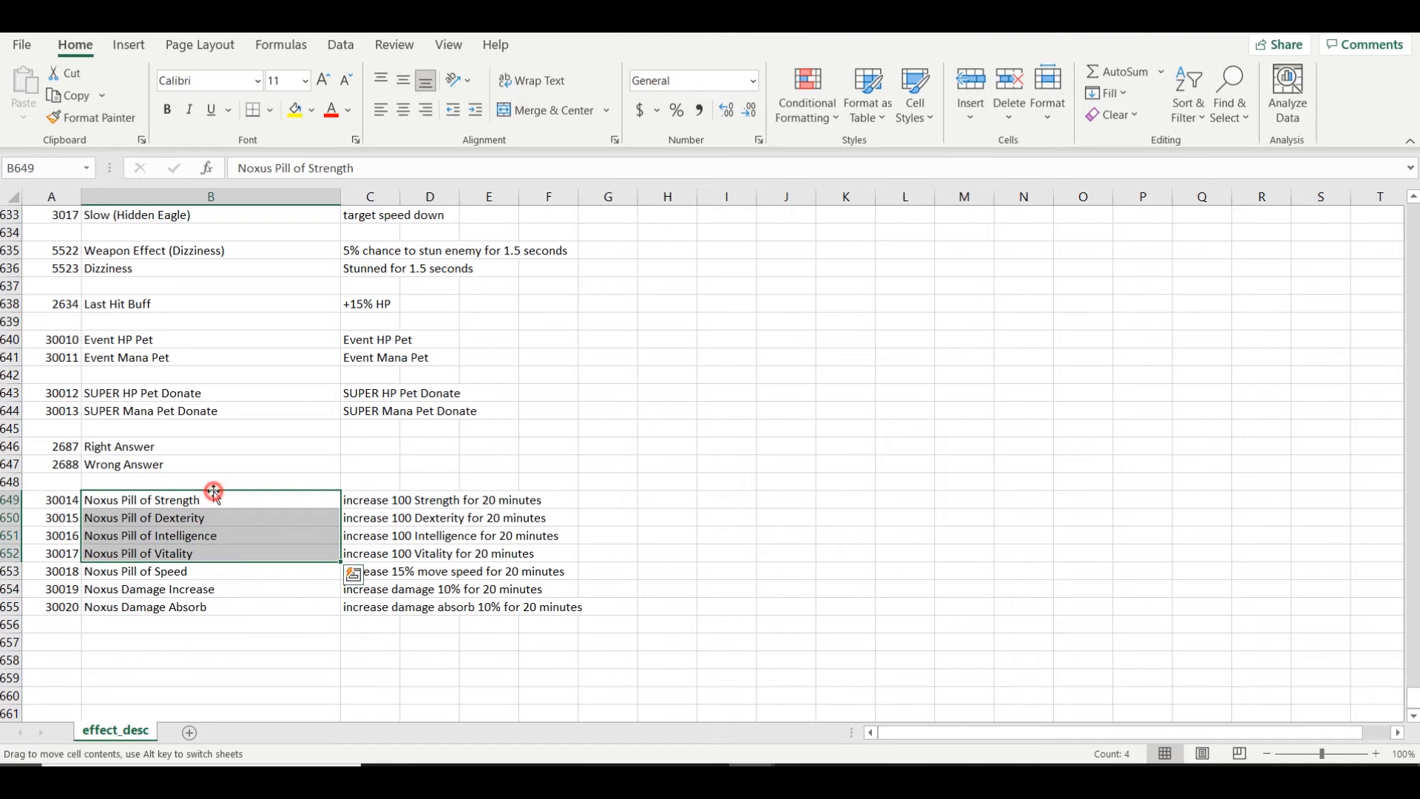
{"action": "left_click", "coordinate": [211, 497]}
{"action": "left_click_drag", "start_coordinate": [193, 605], "coordinate": [223, 500]}
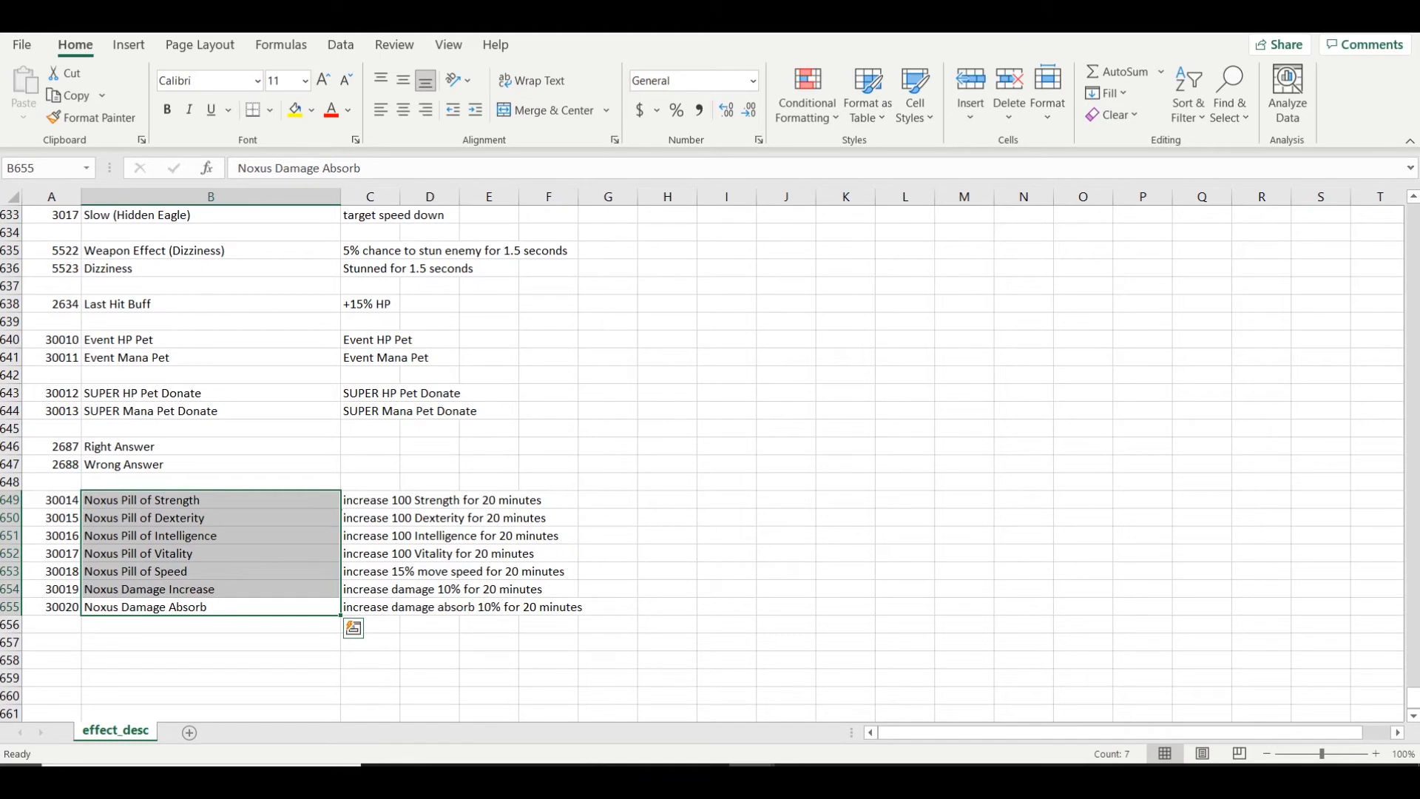
{"action": "left_click", "coordinate": [254, 393]}
{"action": "left_click_drag", "start_coordinate": [14, 500], "coordinate": [27, 612]}
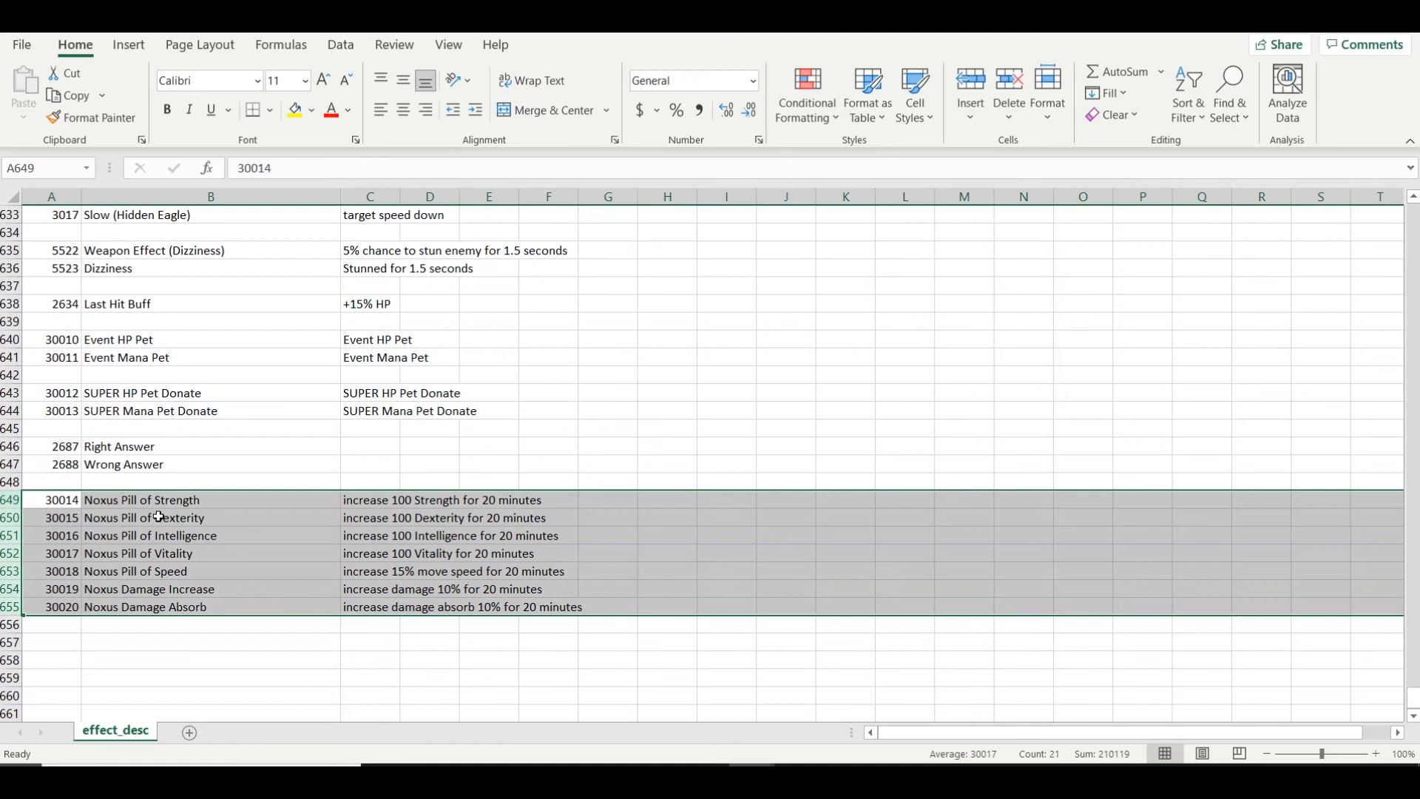
Highlight rows 630 to 633, from Vitalization to Slow (Hidden Eagle), and point out the Last Hit Buff entry
{"action": "scroll", "coordinate": [257, 547], "scroll_direction": "up", "scroll_amount": 2}
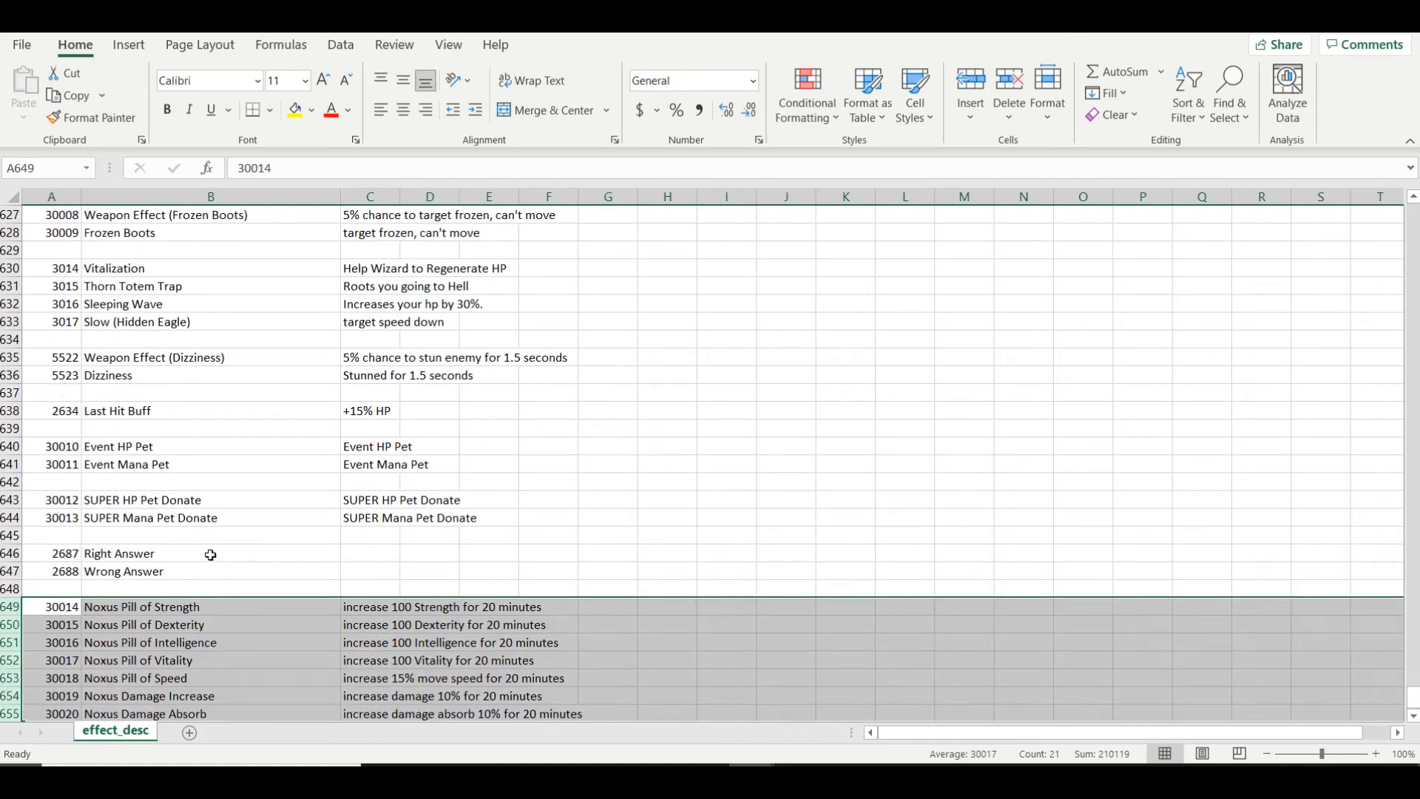
{"action": "scroll", "coordinate": [211, 555], "scroll_direction": "up", "scroll_amount": 2}
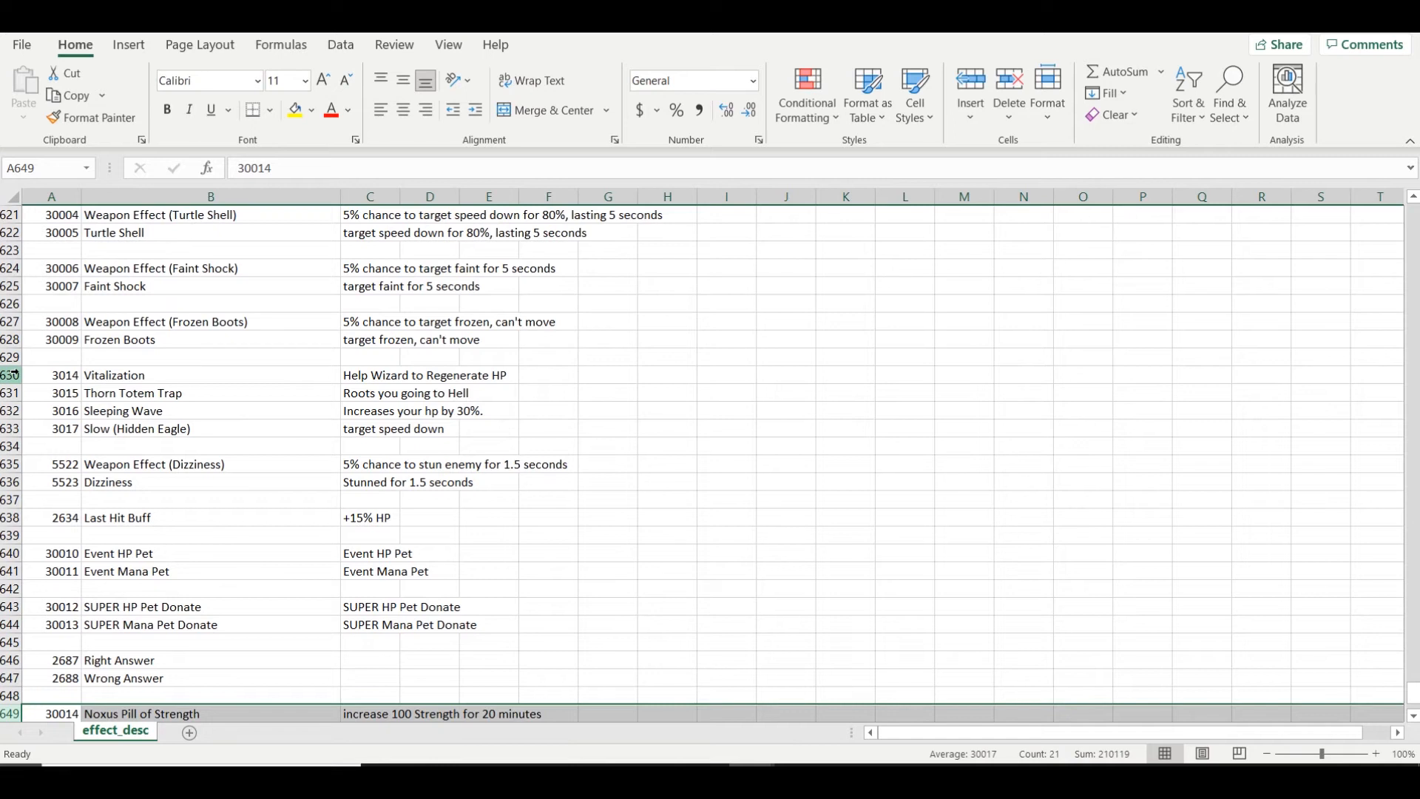
{"action": "left_click_drag", "start_coordinate": [15, 374], "coordinate": [33, 436]}
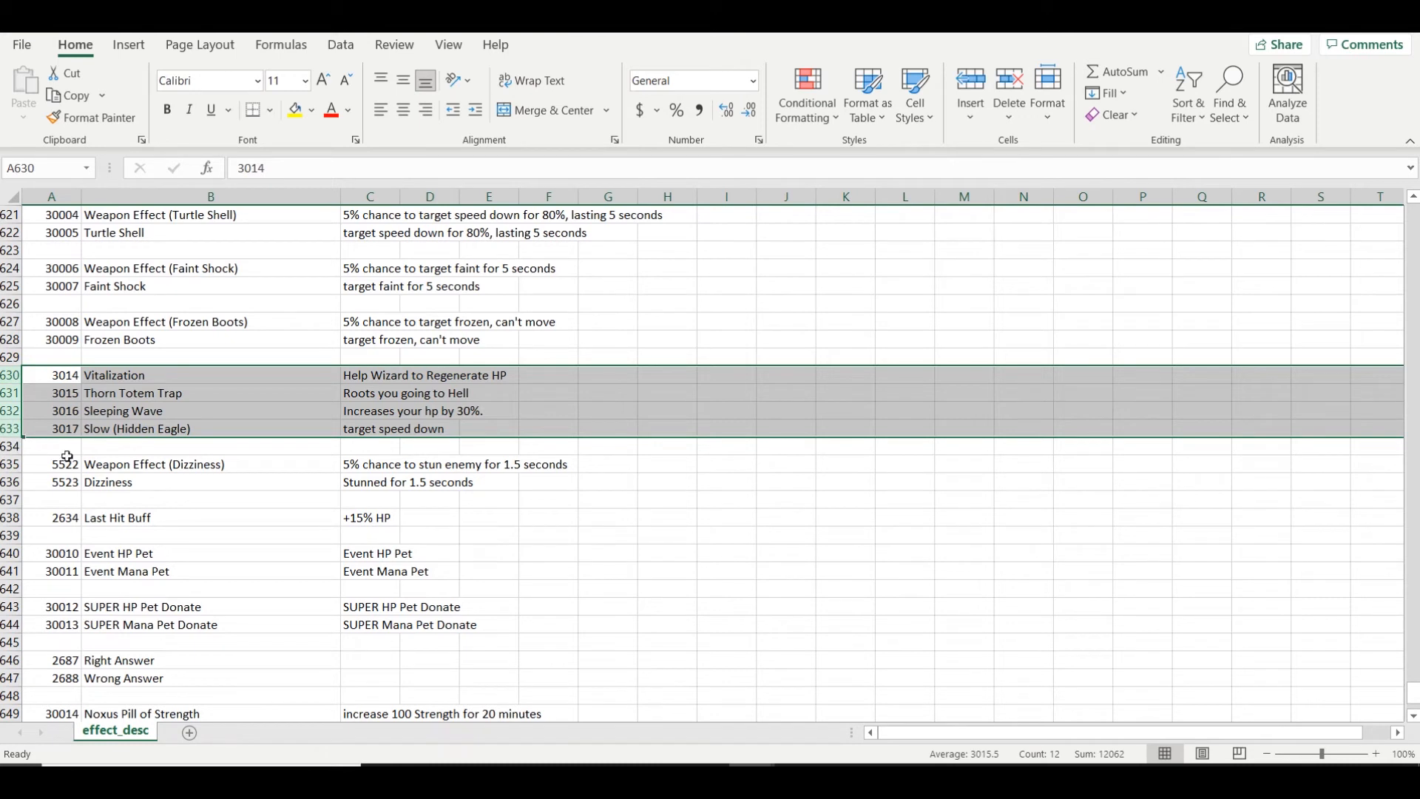
{"action": "left_click", "coordinate": [107, 462]}
{"action": "left_click", "coordinate": [178, 520]}
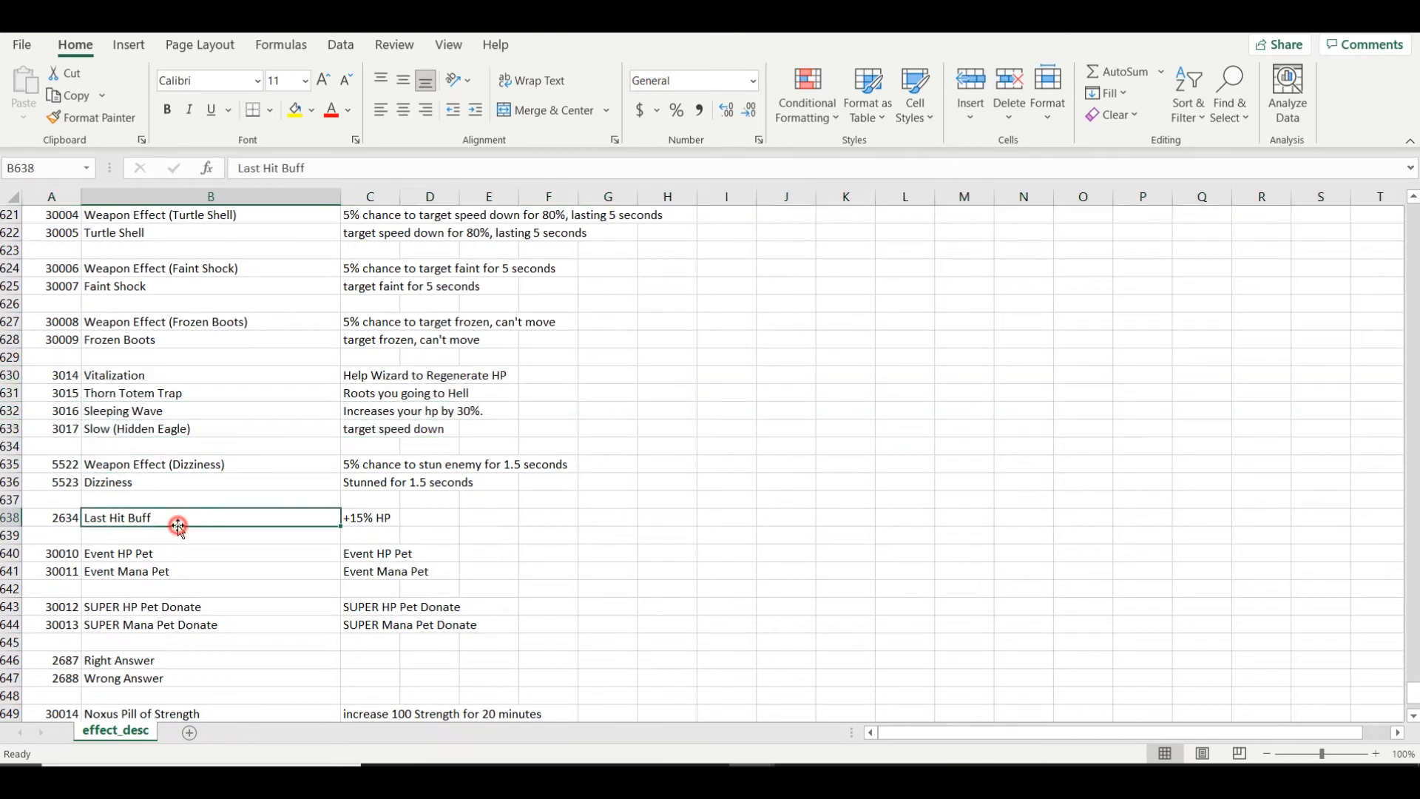
Search the effect_desc sheet for a poison effect and highlight the Poison (Golden Lotus) row
{"action": "key", "text": "ctrl+f"}
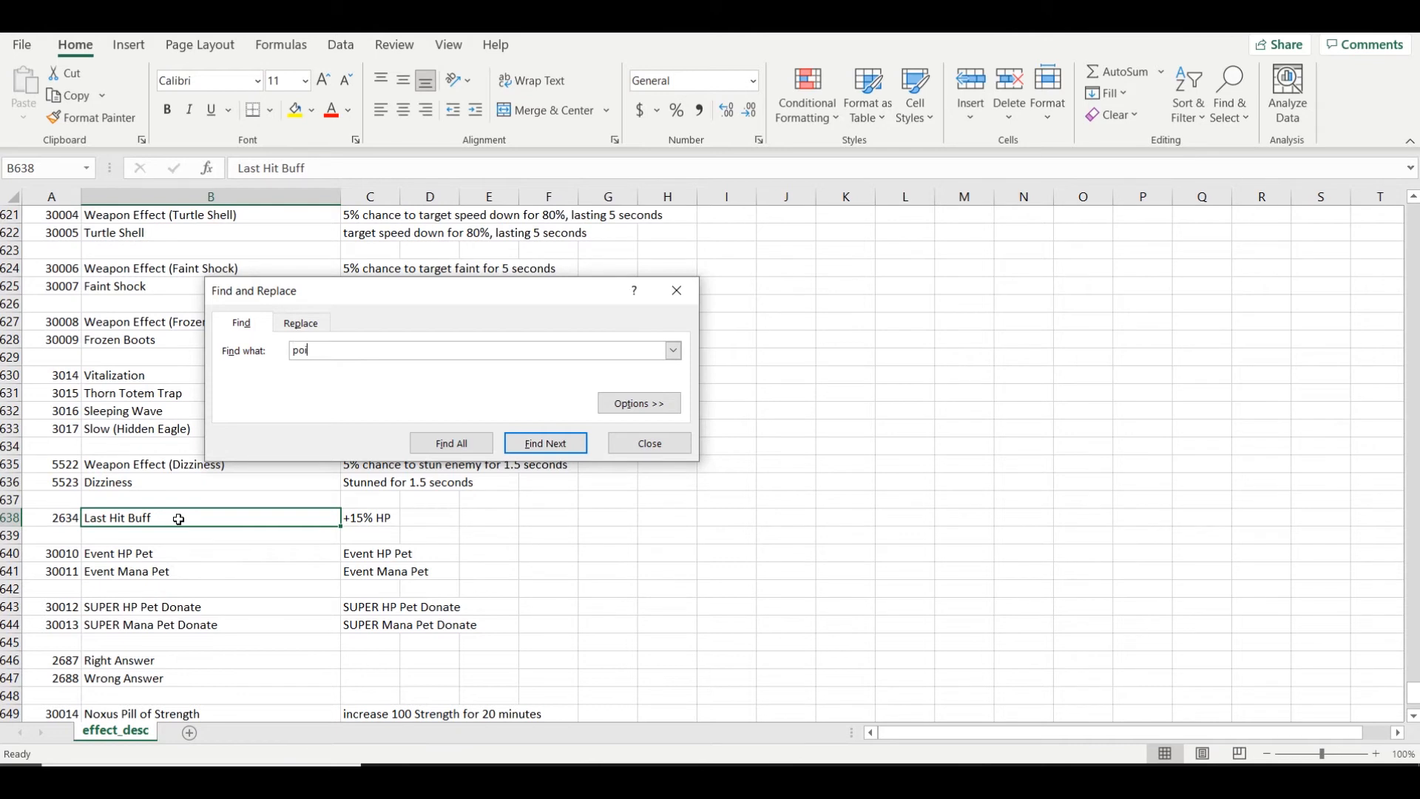
{"action": "key", "text": "Return"}
{"action": "key", "text": "Escape"}
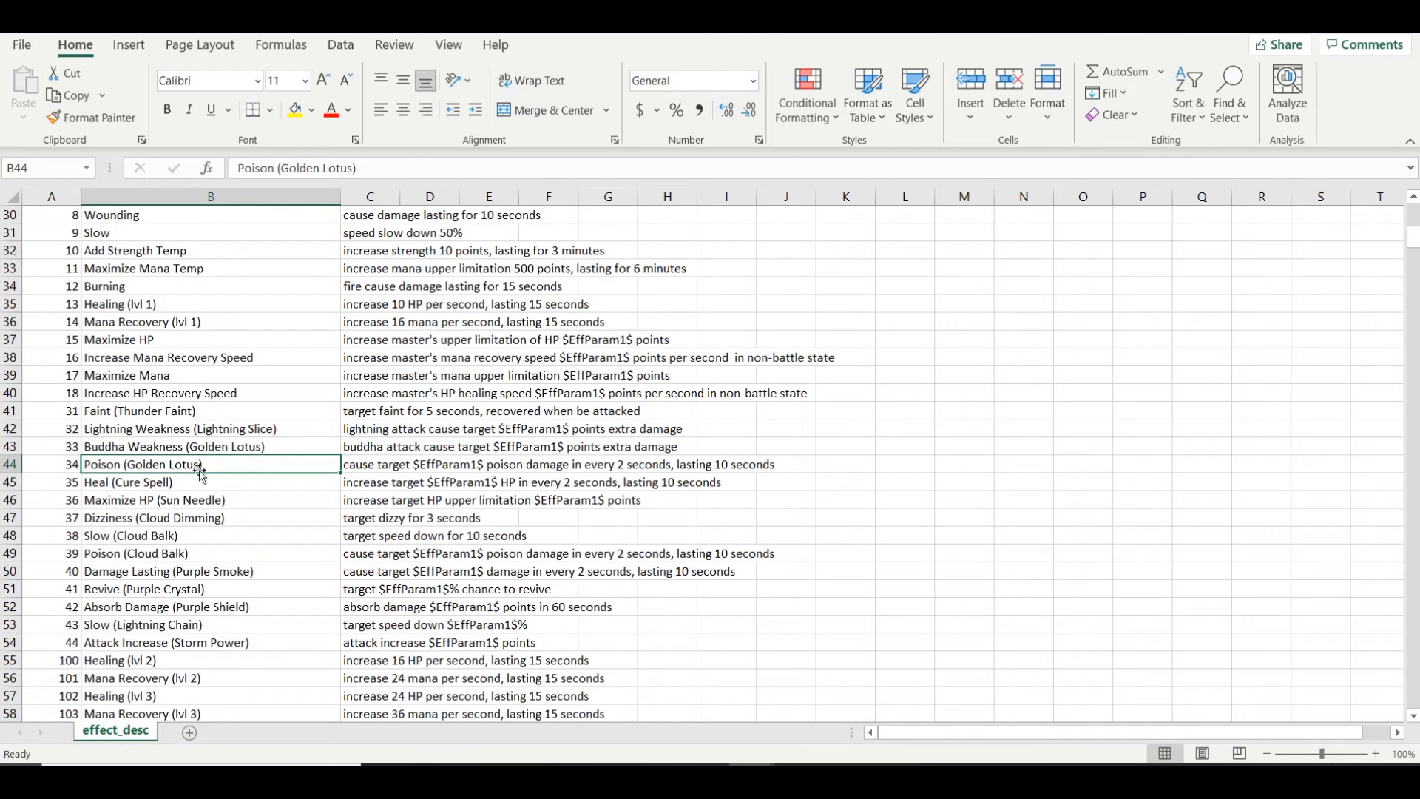
{"action": "left_click", "coordinate": [11, 464]}
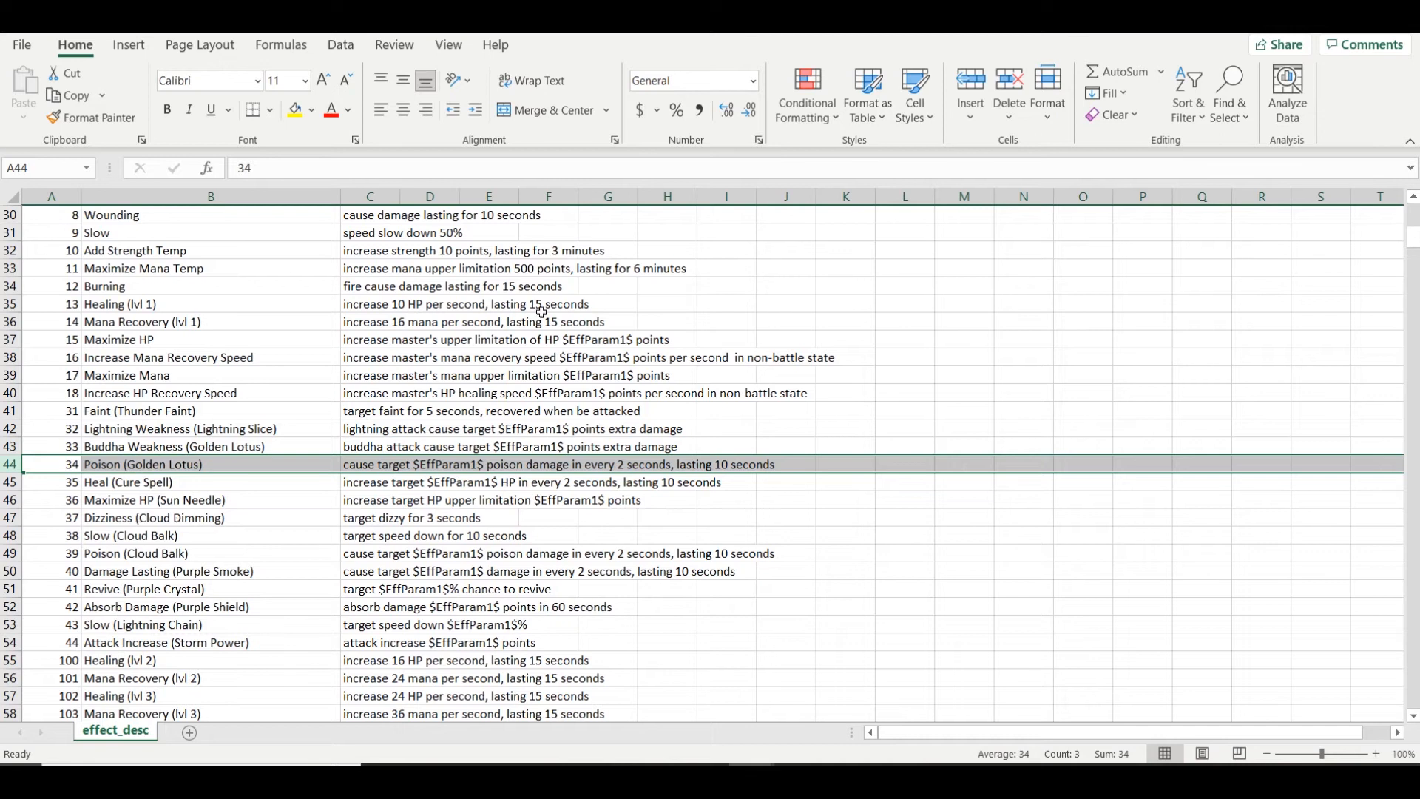
{"action": "left_click", "coordinate": [662, 482]}
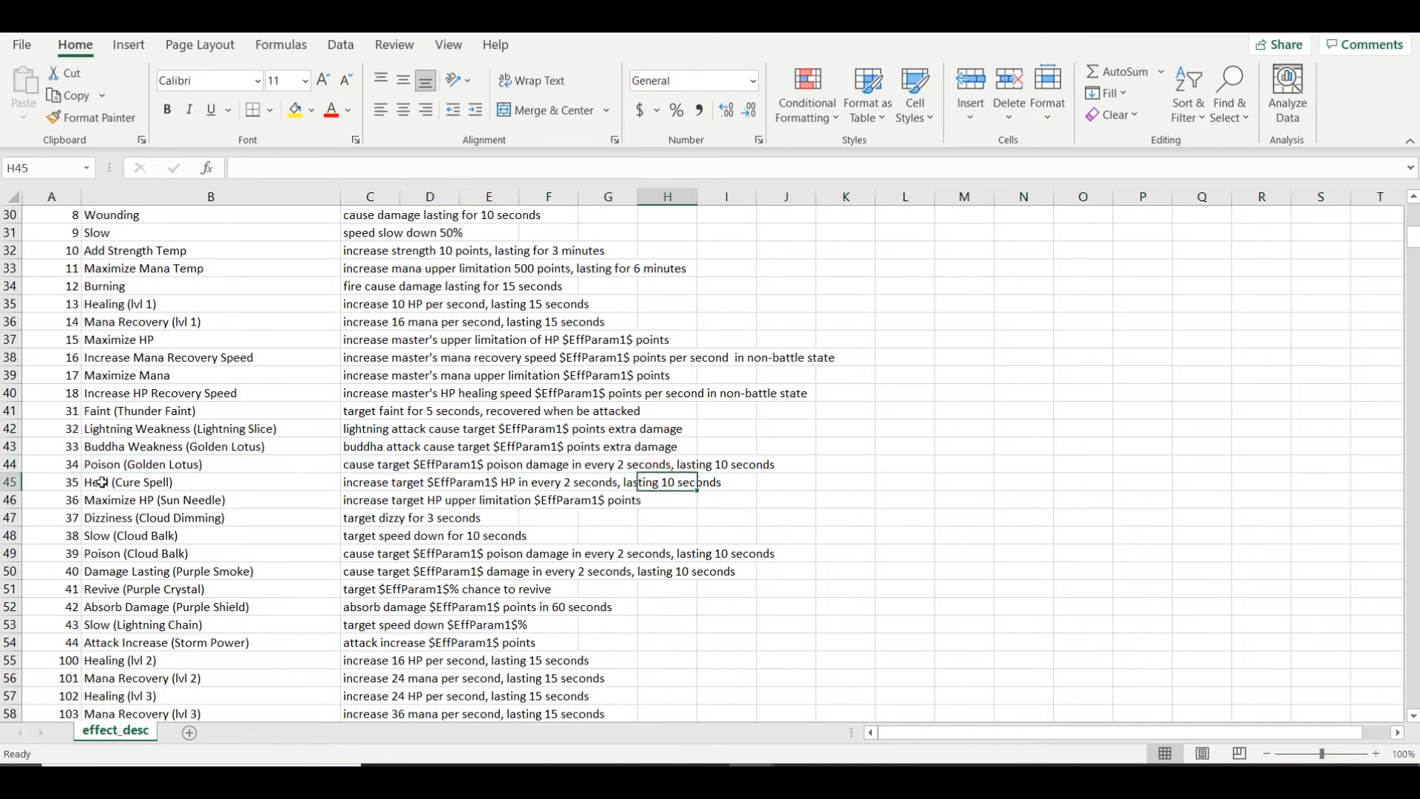
{"action": "left_click", "coordinate": [9, 465]}
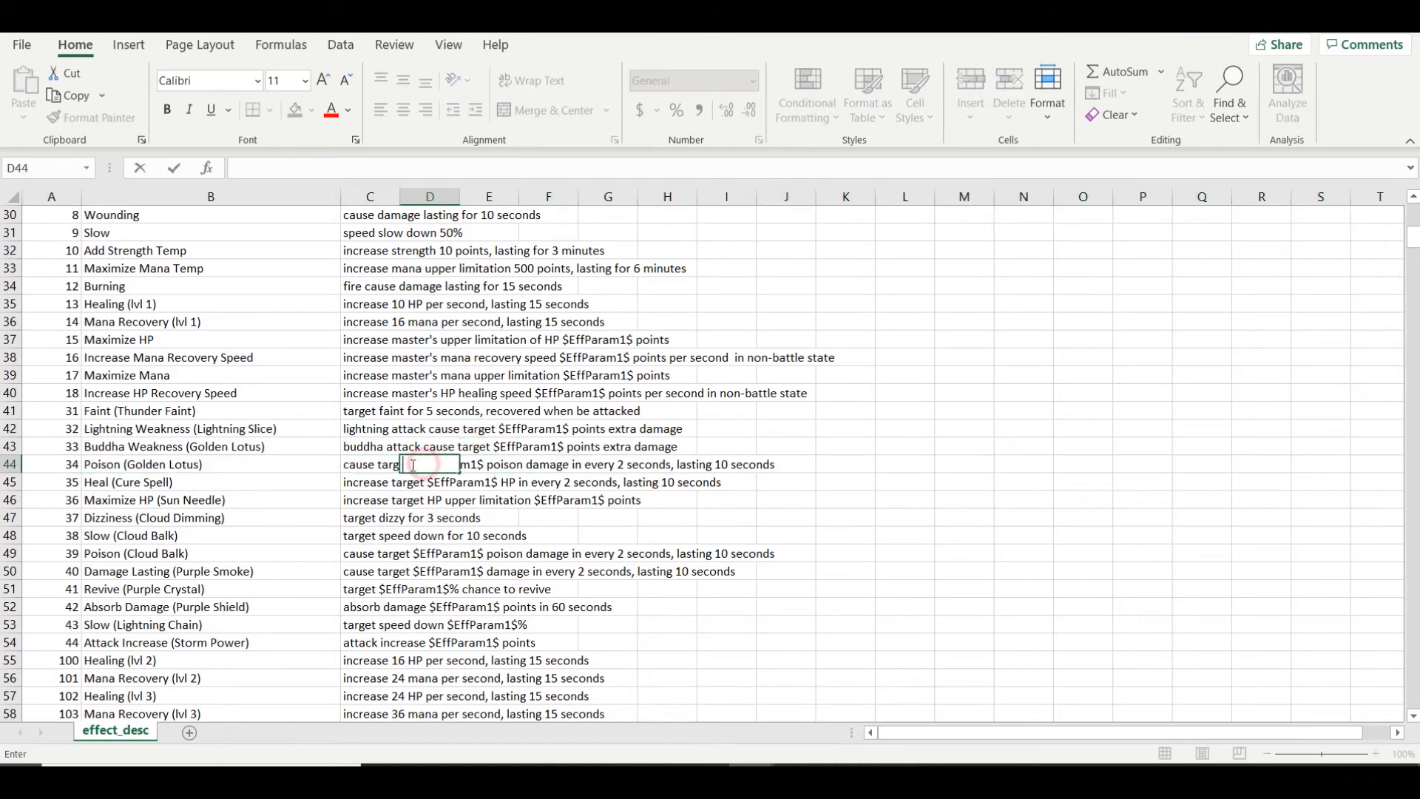
Highlight the $EffParam1$ placeholder inside the Poison (Golden Lotus) description in C44, leaving the text as it is
{"action": "left_click", "coordinate": [381, 477]}
{"action": "double_click", "coordinate": [370, 466]}
{"action": "left_click_drag", "start_coordinate": [416, 468], "coordinate": [480, 462]}
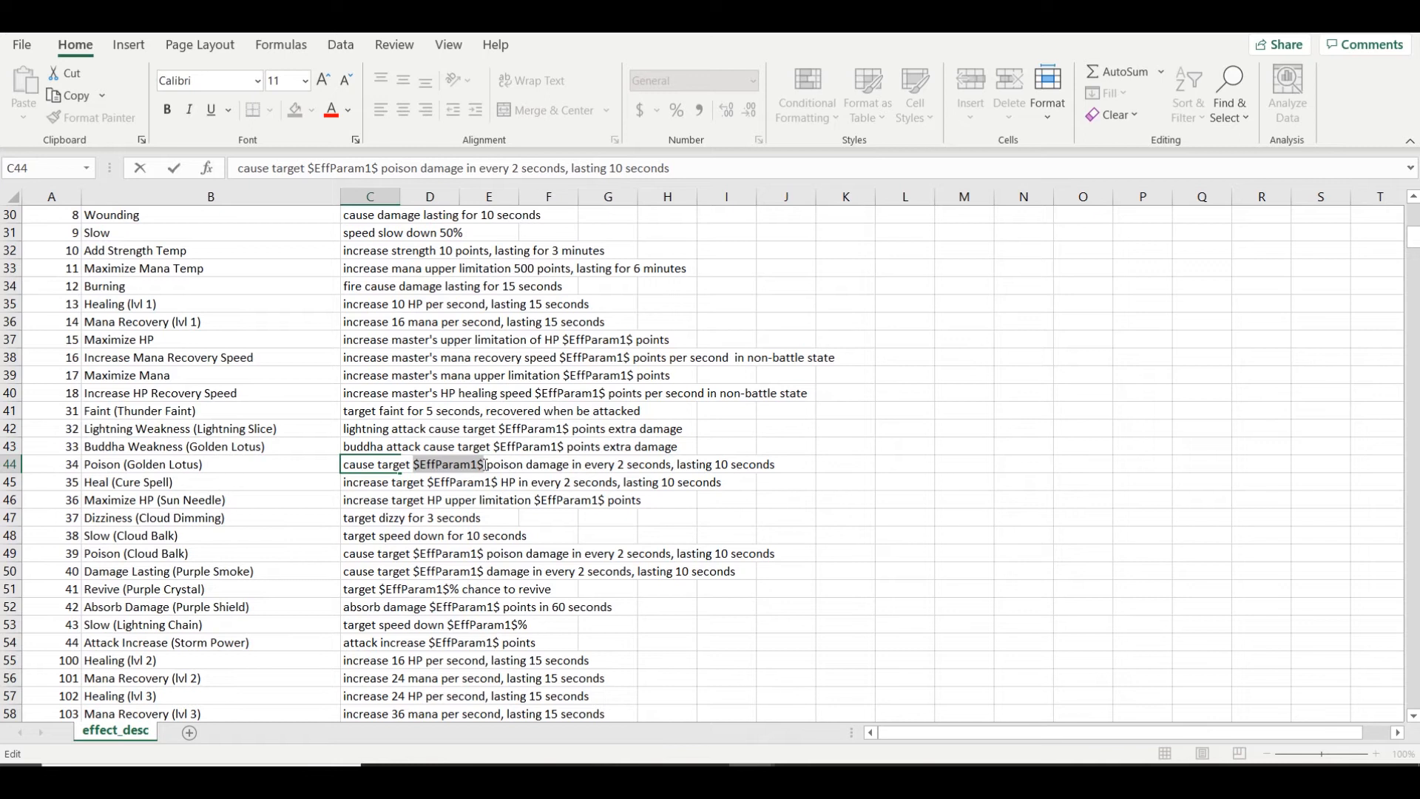
{"action": "mouse_move", "coordinate": [469, 463]}
{"action": "left_mouse_down"}
{"action": "mouse_move", "coordinate": [444, 464]}
{"action": "mouse_move", "coordinate": [484, 452]}
{"action": "left_mouse_up"}
{"action": "left_click", "coordinate": [378, 482]}
{"action": "left_click", "coordinate": [368, 461]}
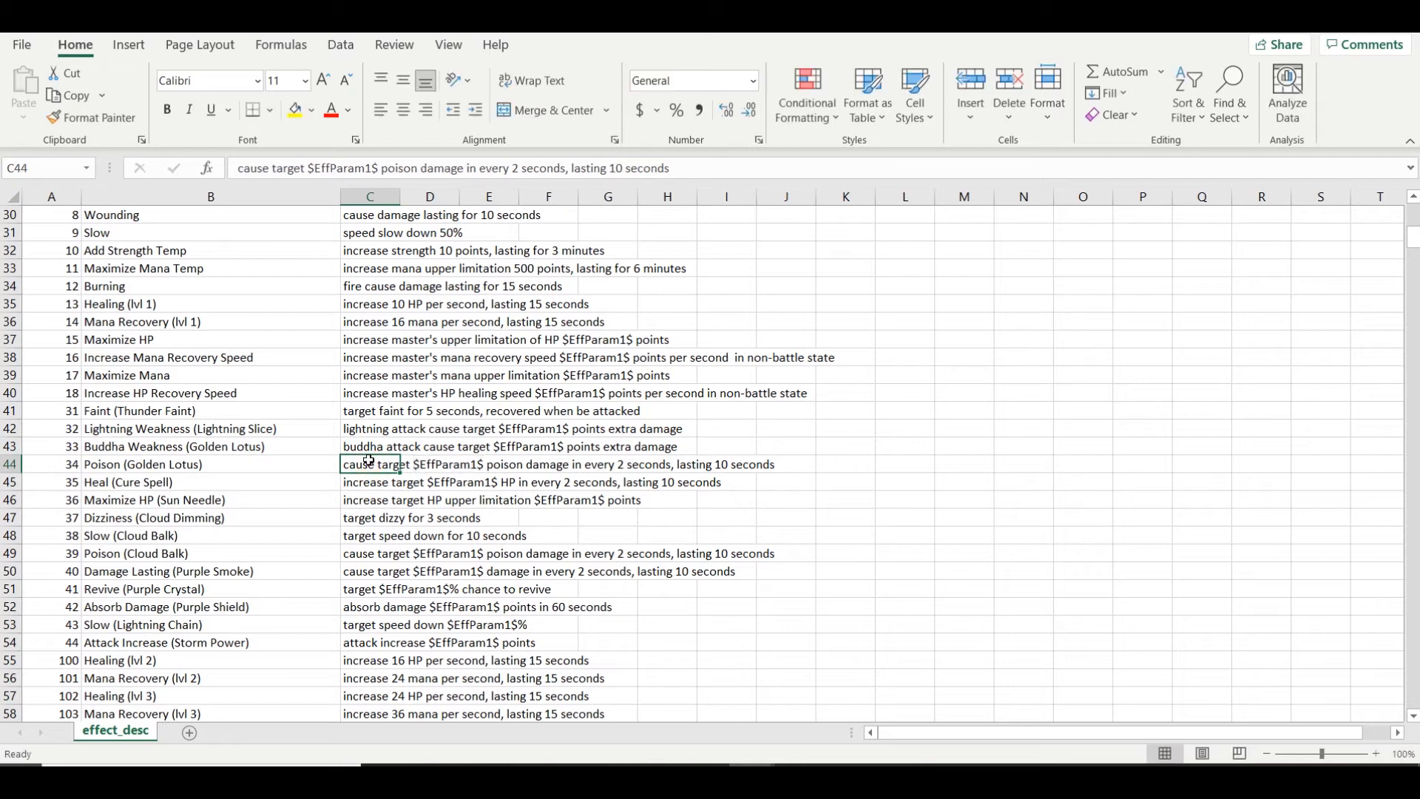
{"action": "double_click", "coordinate": [367, 462]}
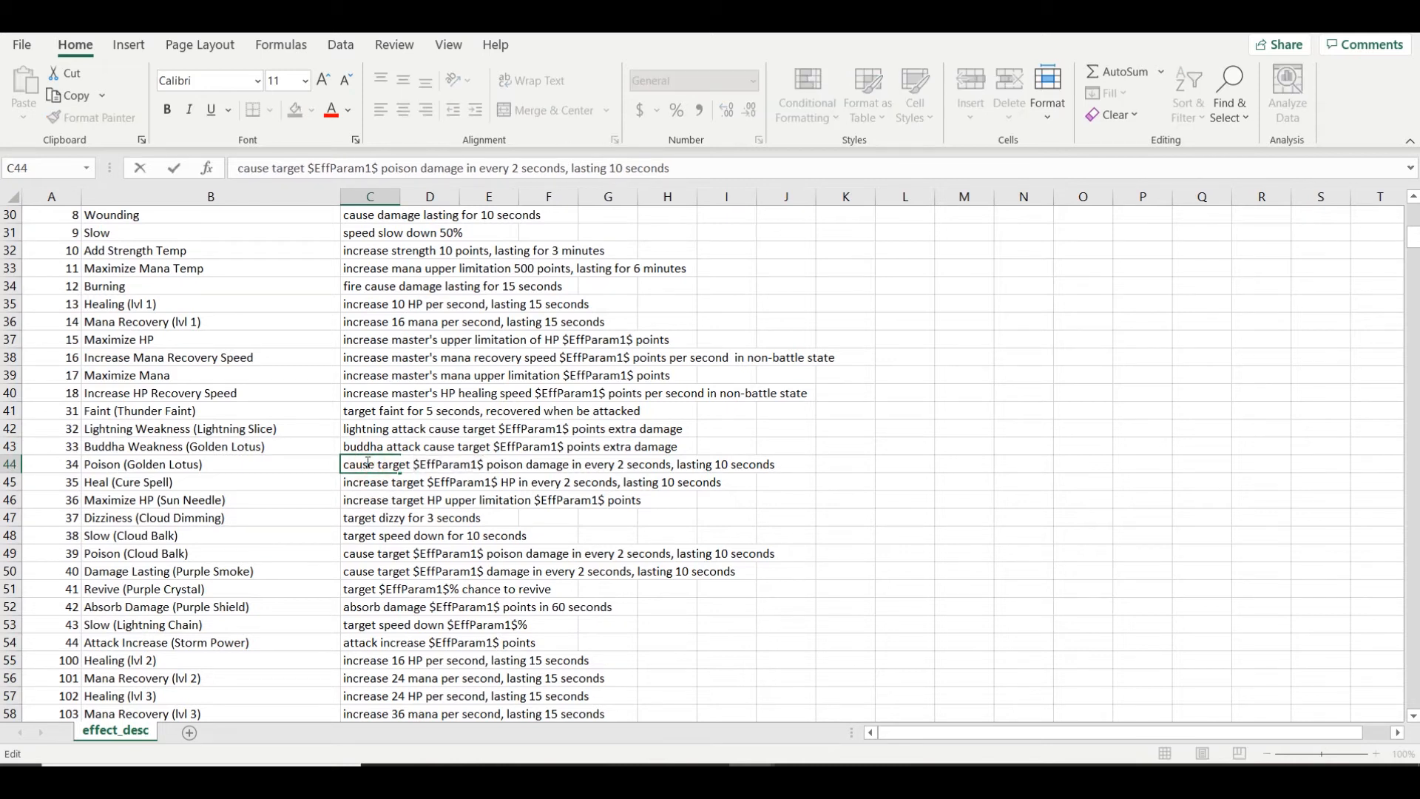
{"action": "triple_click", "coordinate": [366, 463]}
{"action": "left_click", "coordinate": [364, 479]}
{"action": "left_click", "coordinate": [362, 465]}
{"action": "double_click", "coordinate": [362, 466]}
{"action": "left_click_drag", "start_coordinate": [413, 464], "coordinate": [475, 468]}
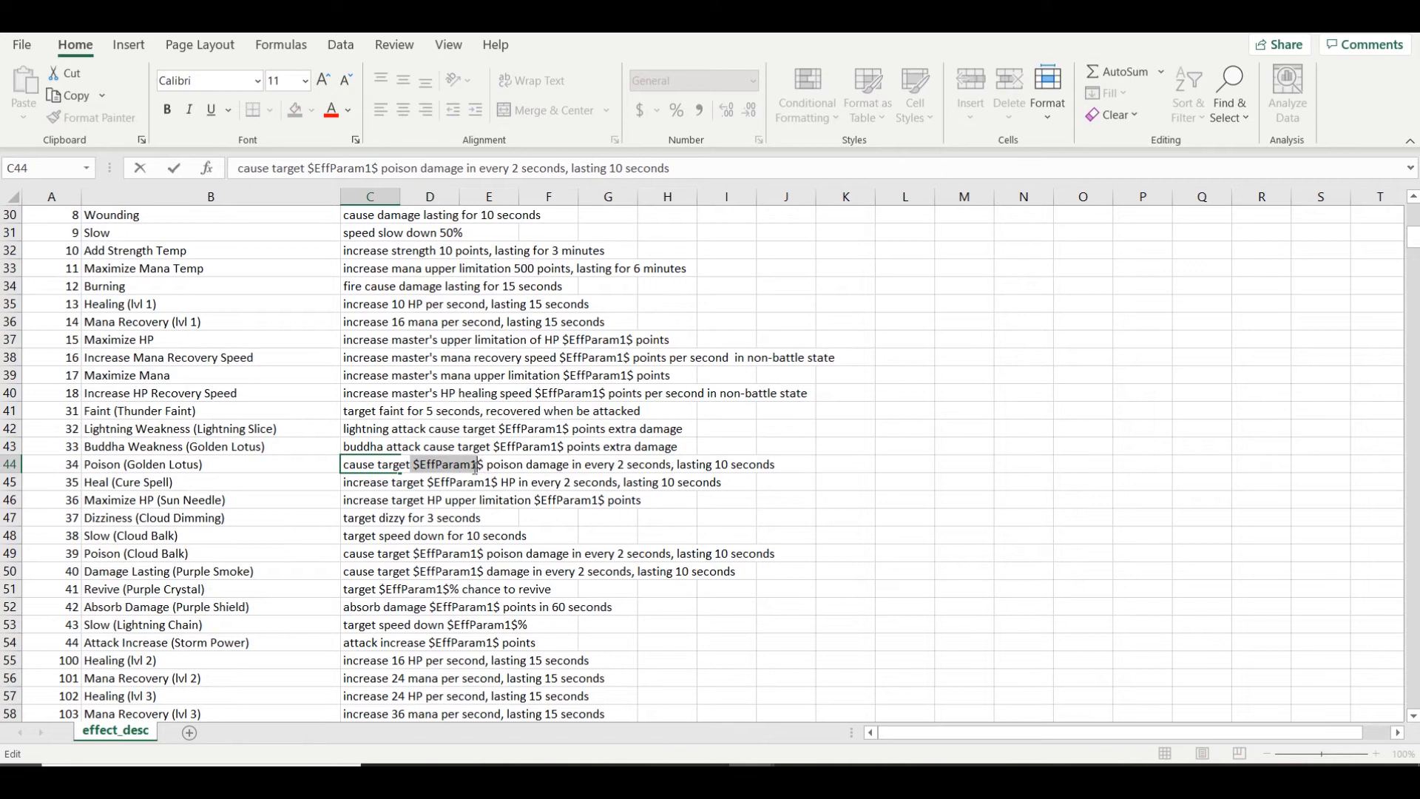
{"action": "left_click", "coordinate": [430, 485]}
Highlight the Strong Healing Pot and Strong Mana Pot rows 579 and 580 and select their descriptions in column C
{"action": "left_click_drag", "start_coordinate": [1417, 237], "coordinate": [1396, 705]}
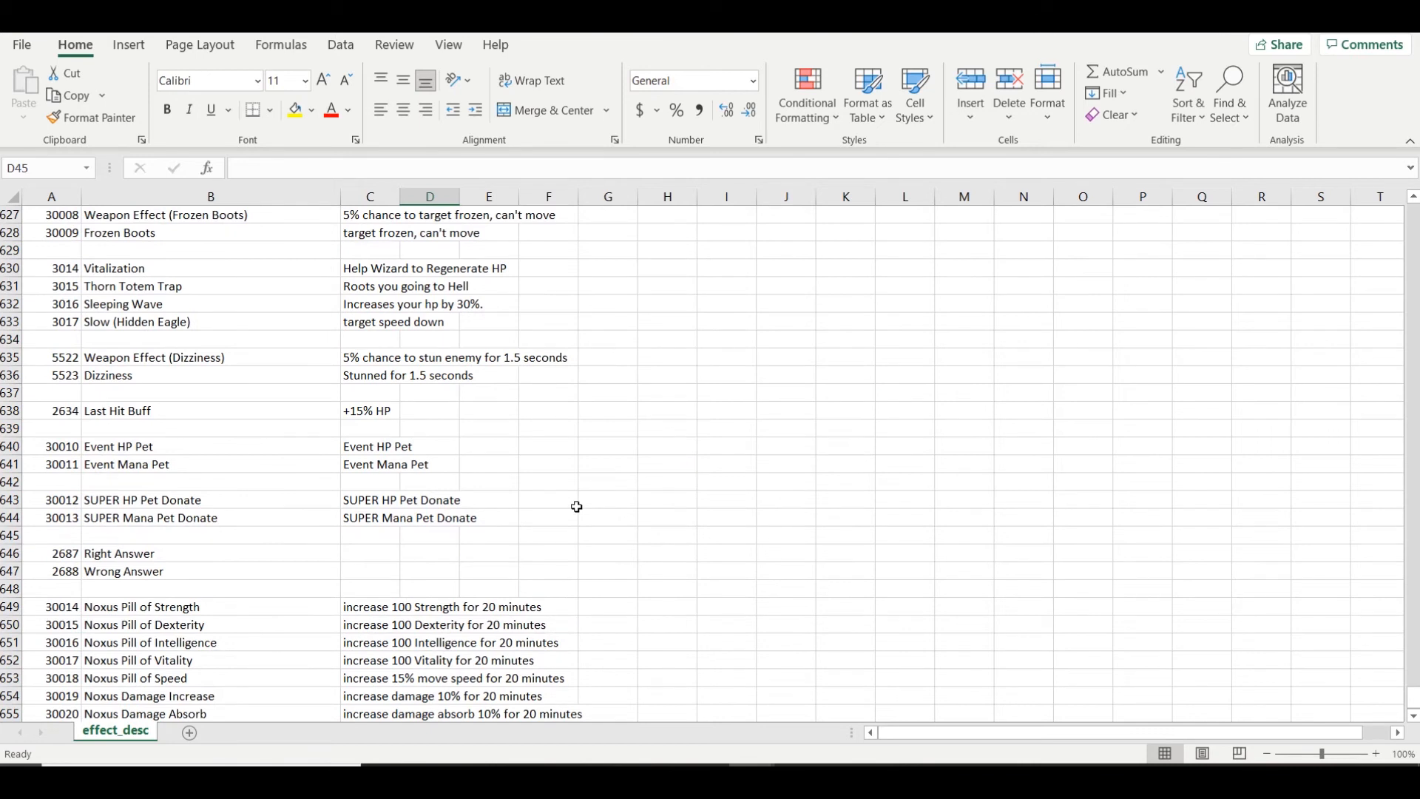
{"action": "scroll", "coordinate": [574, 514], "scroll_direction": "up", "scroll_amount": 11}
{"action": "scroll", "coordinate": [577, 506], "scroll_direction": "up", "scroll_amount": 7}
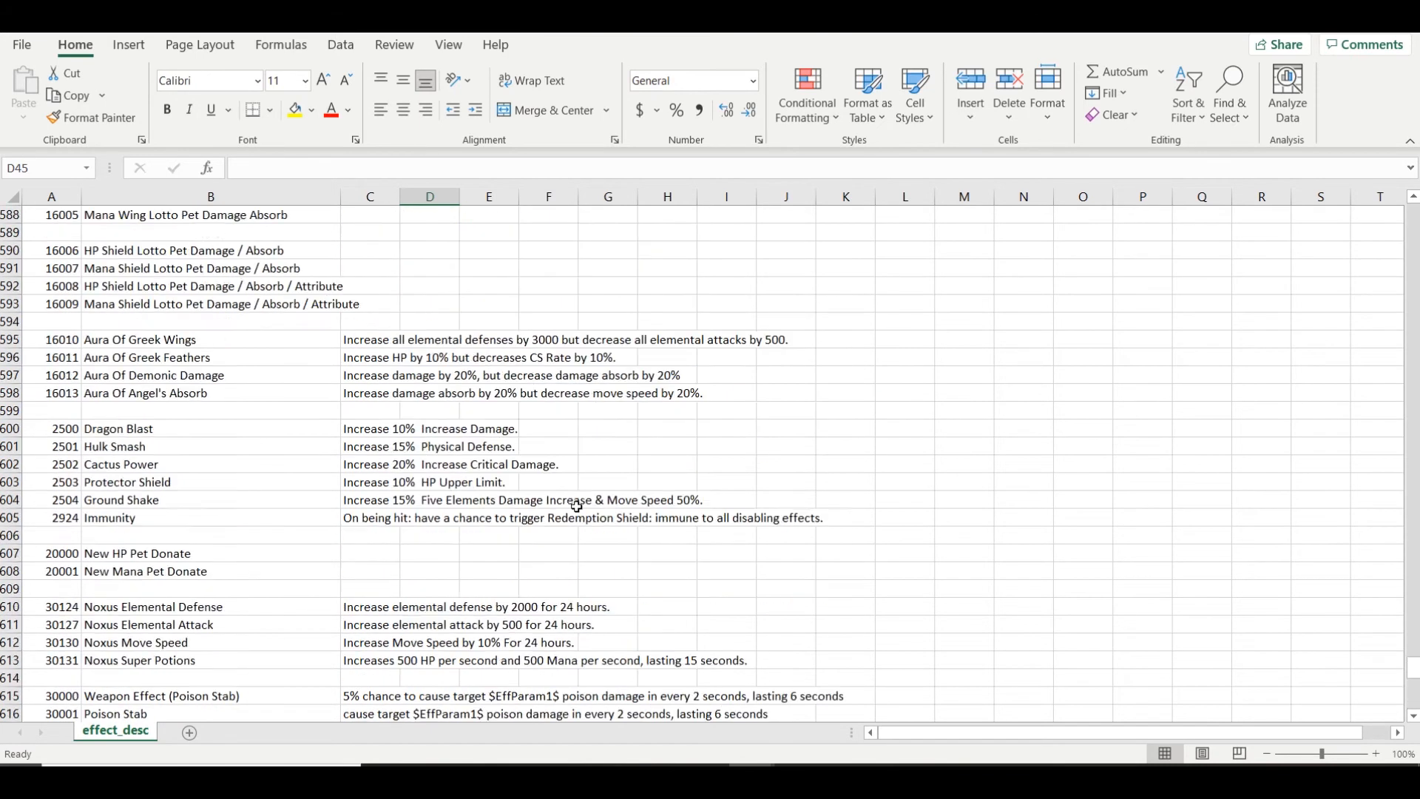
{"action": "scroll", "coordinate": [577, 507], "scroll_direction": "up", "scroll_amount": 3}
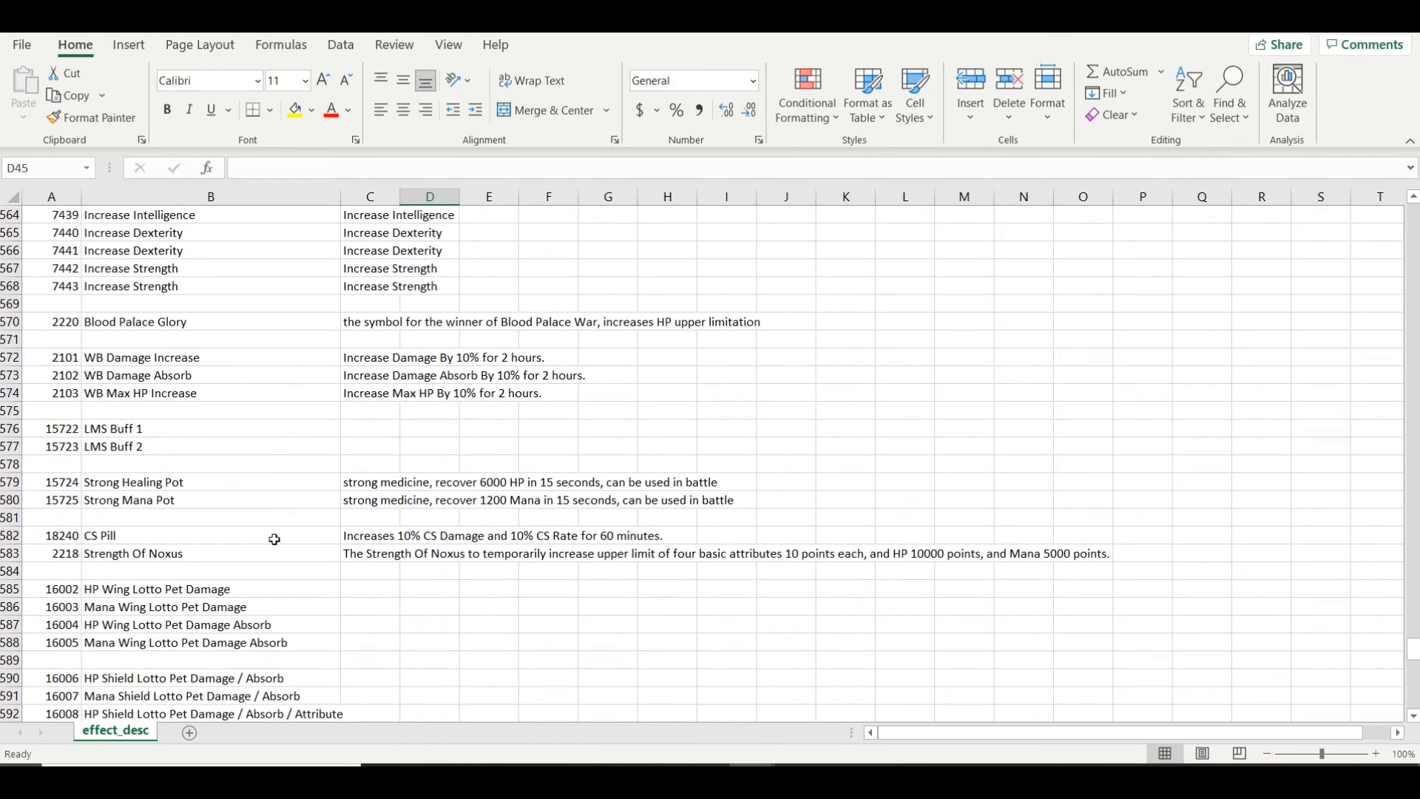
{"action": "left_click_drag", "start_coordinate": [14, 492], "coordinate": [10, 486]}
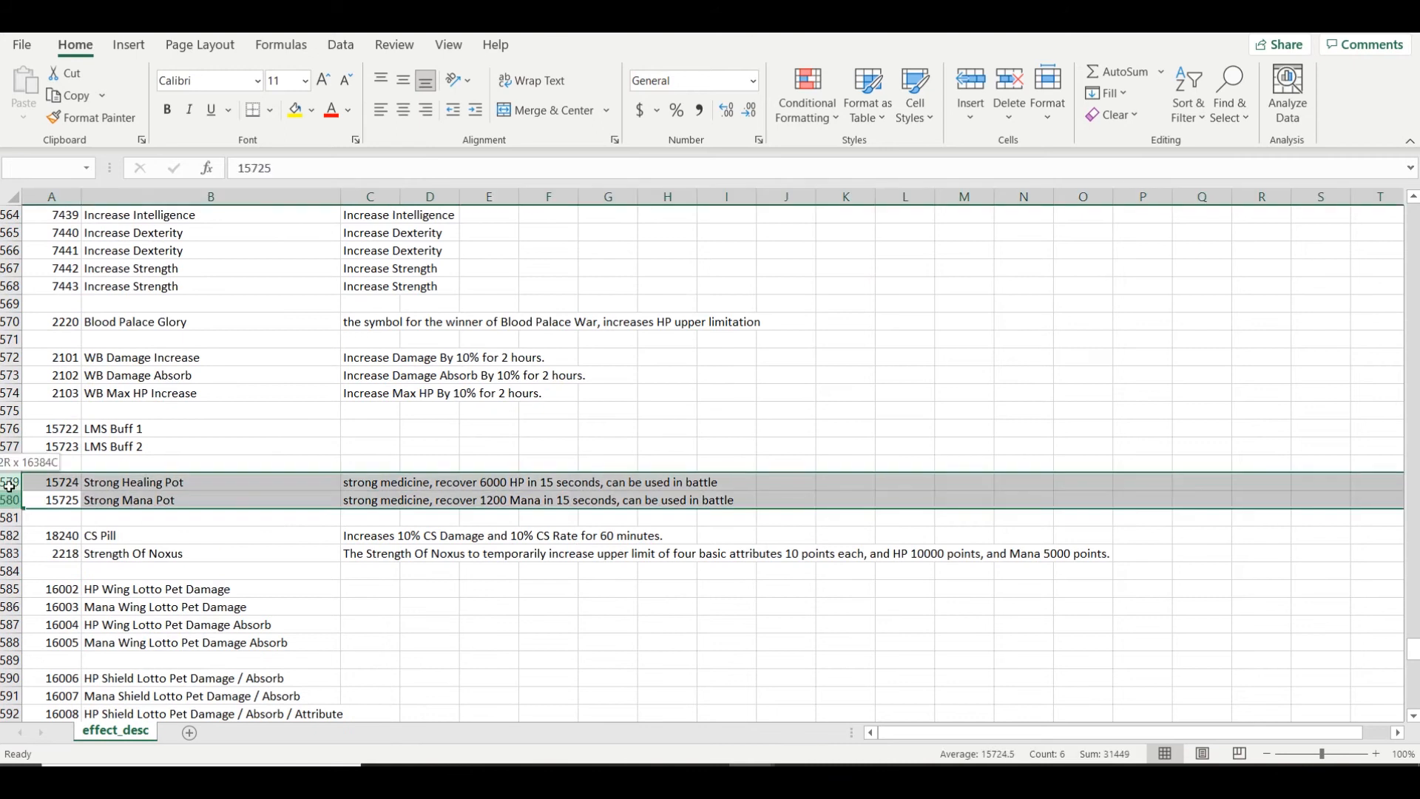
{"action": "left_click", "coordinate": [315, 481]}
{"action": "left_click", "coordinate": [349, 485]}
{"action": "left_click", "coordinate": [362, 498]}
{"action": "left_click", "coordinate": [353, 482]}
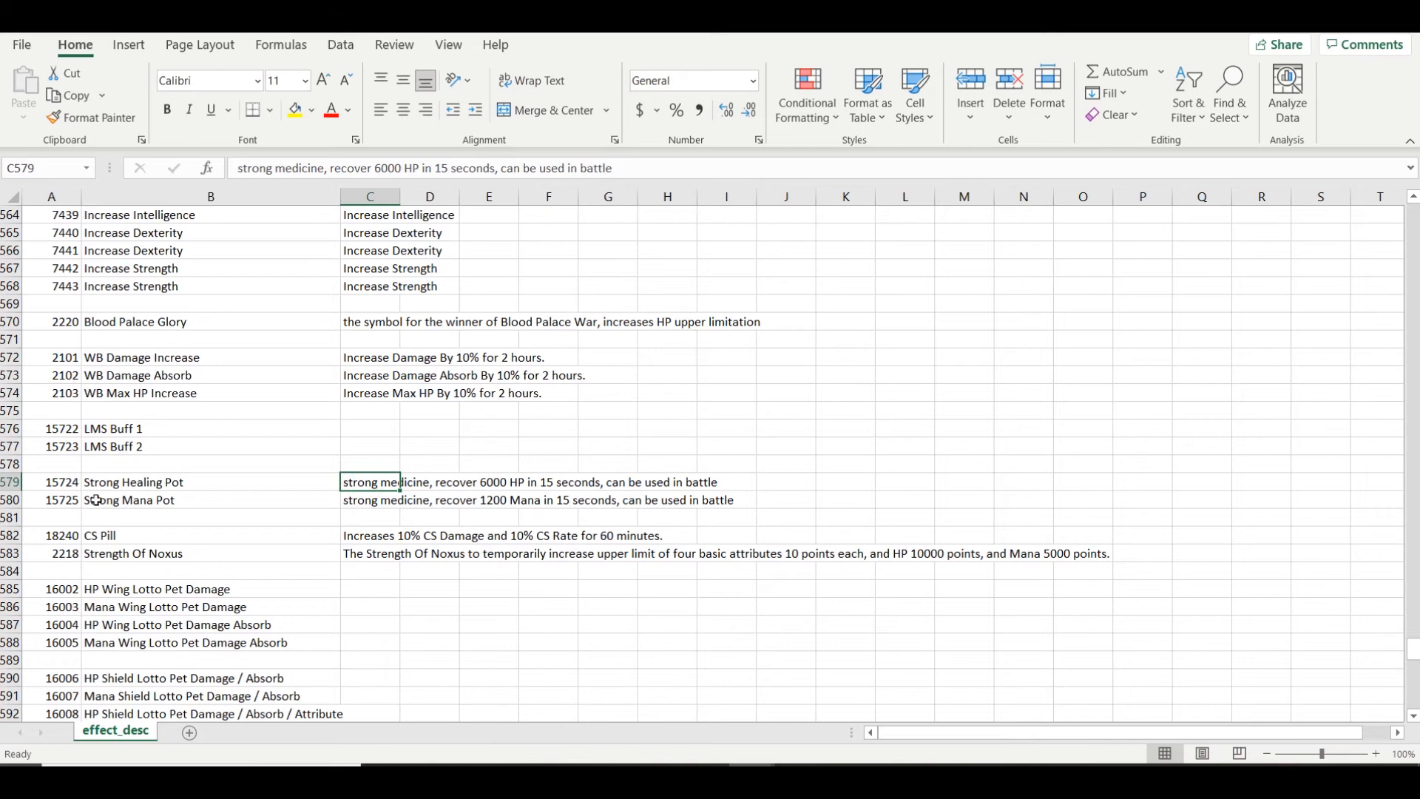
{"action": "left_click_drag", "start_coordinate": [3, 481], "coordinate": [11, 500]}
Highlight rows 572 to 574, from WB Damage Increase to WB Max HP Increase, and the percentage buff rows above them
{"action": "scroll", "coordinate": [12, 483], "scroll_direction": "up", "scroll_amount": 2}
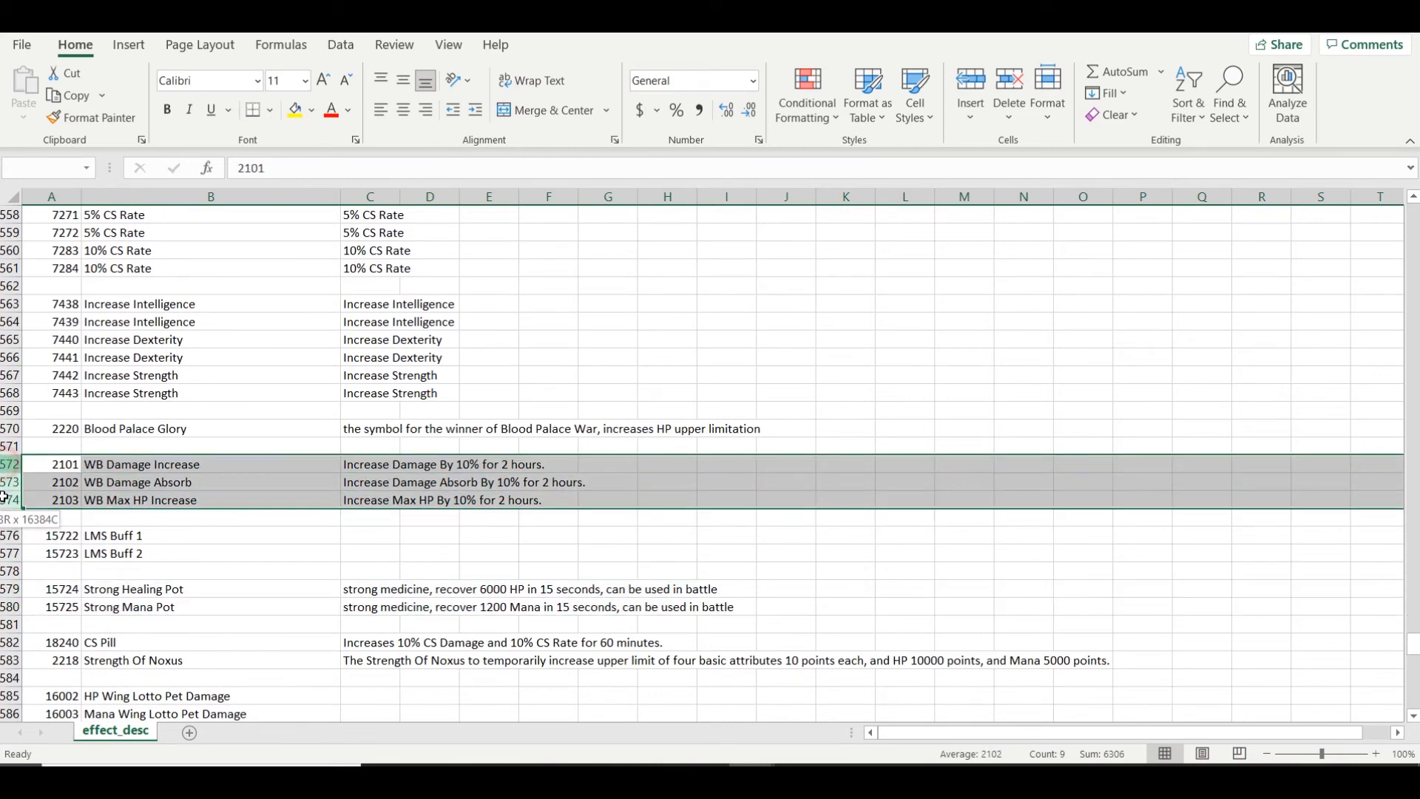
{"action": "scroll", "coordinate": [38, 399], "scroll_direction": "up", "scroll_amount": 5}
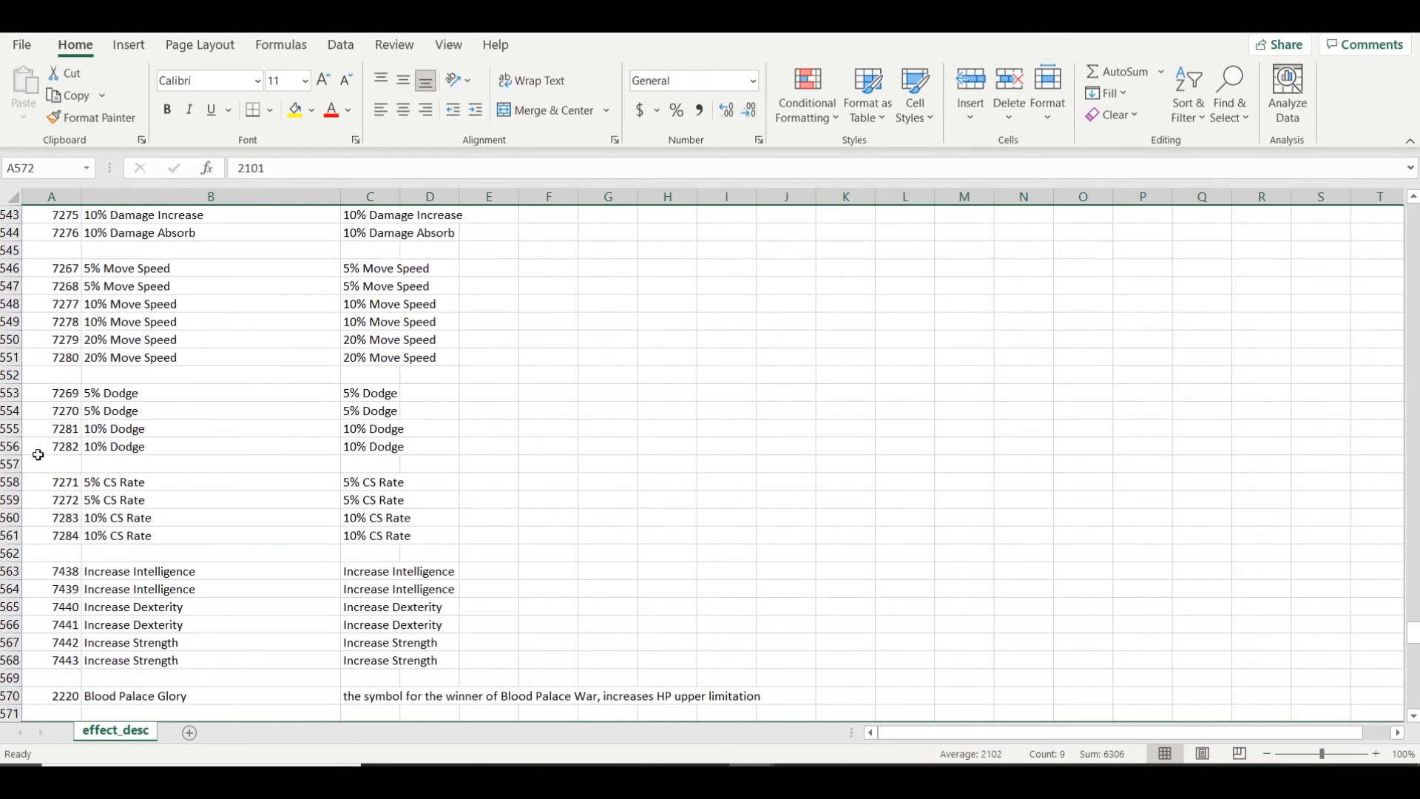
{"action": "scroll", "coordinate": [30, 430], "scroll_direction": "up", "scroll_amount": 5}
{"action": "left_click_drag", "start_coordinate": [11, 357], "coordinate": [87, 654]}
Widen column C of the effect_desc sheet so the short effect descriptions fit inside it
{"action": "scroll", "coordinate": [280, 451], "scroll_direction": "up", "scroll_amount": 2}
{"action": "left_click_drag", "start_coordinate": [404, 198], "coordinate": [503, 292]}
{"action": "left_click", "coordinate": [844, 500]}
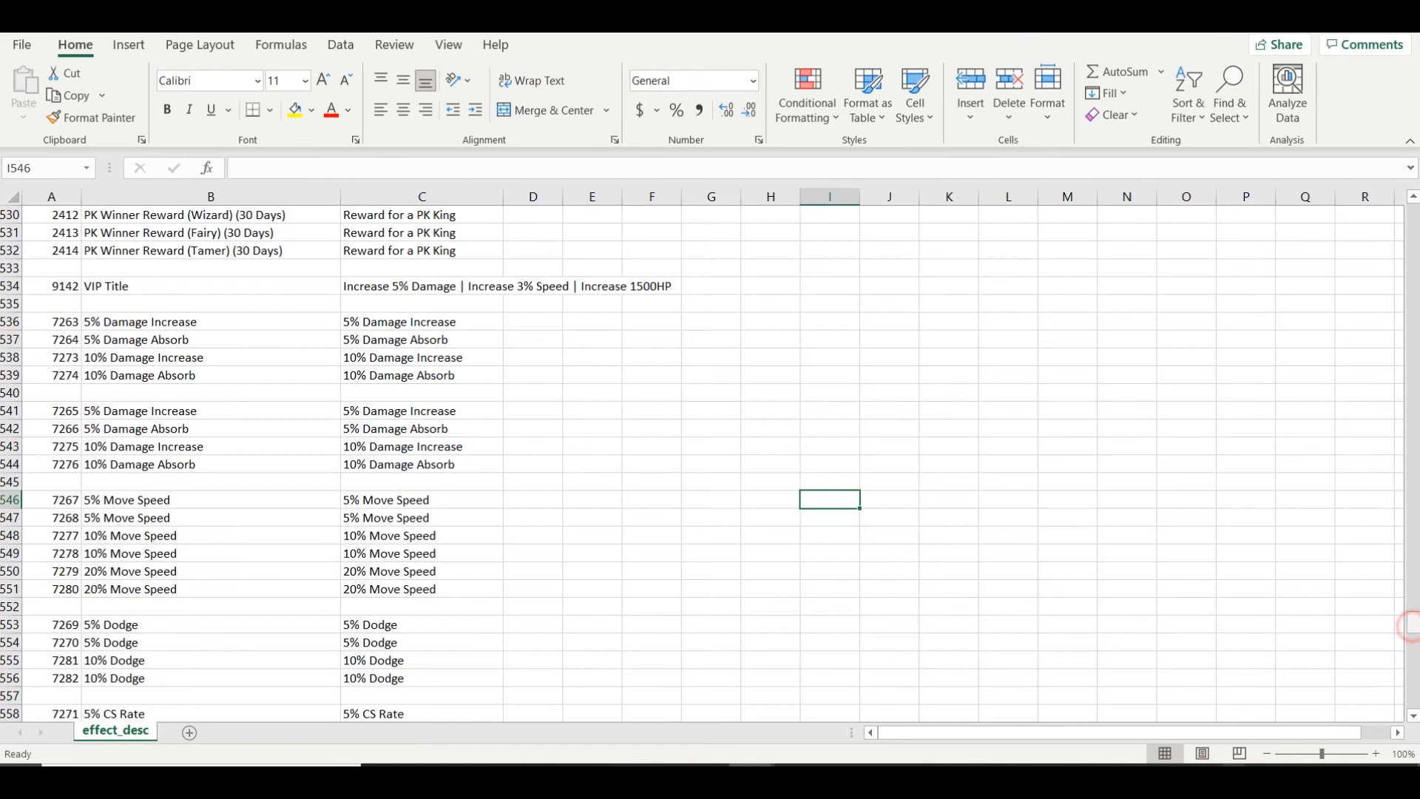
Switch to the Talisman Of Noxus game, log in with the remembered account and run the chat command -accept off
{"action": "left_click_drag", "start_coordinate": [1412, 626], "coordinate": [1411, 703]}
{"action": "left_click", "coordinate": [797, 775]}
{"action": "left_click_drag", "start_coordinate": [735, 67], "coordinate": [627, 16]}
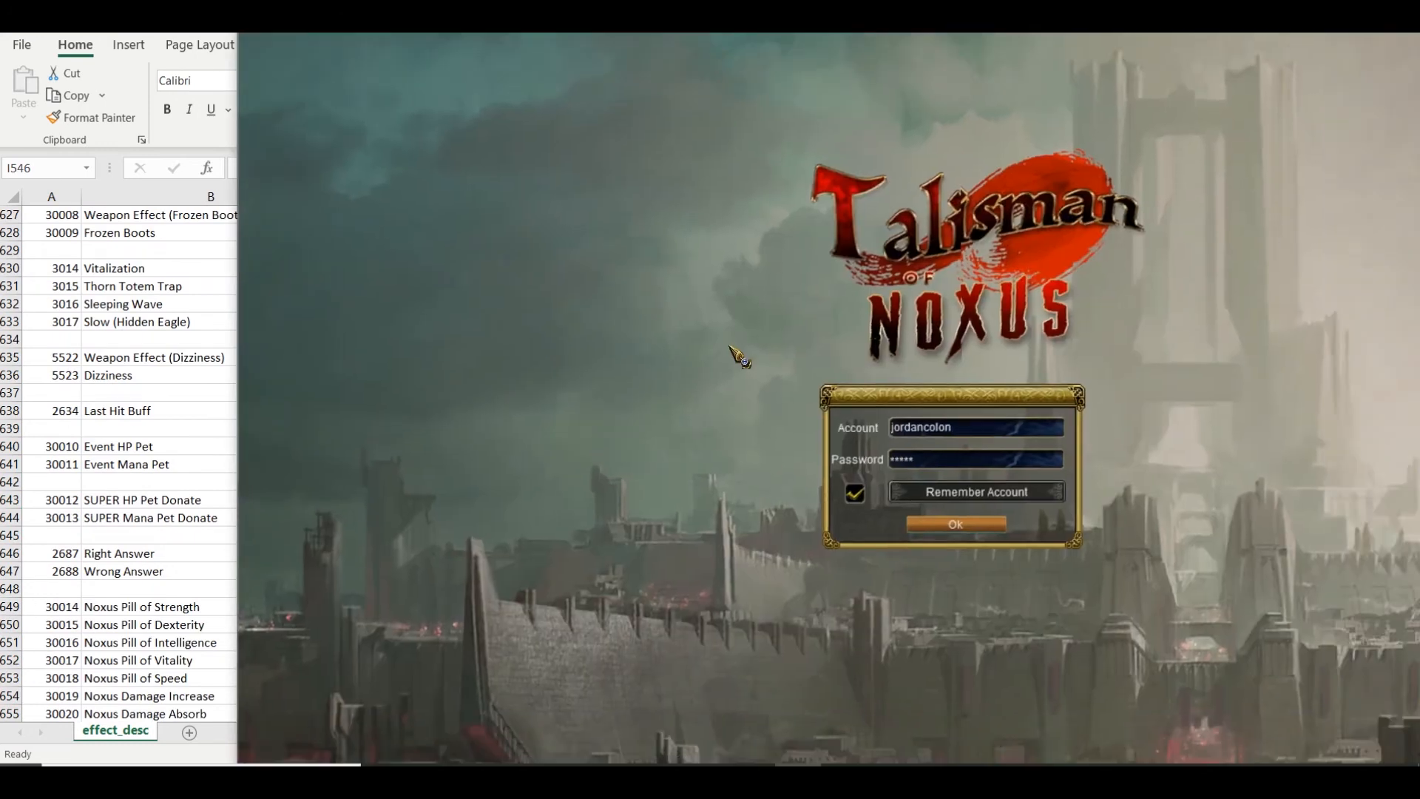
{"action": "key", "text": "Return"}
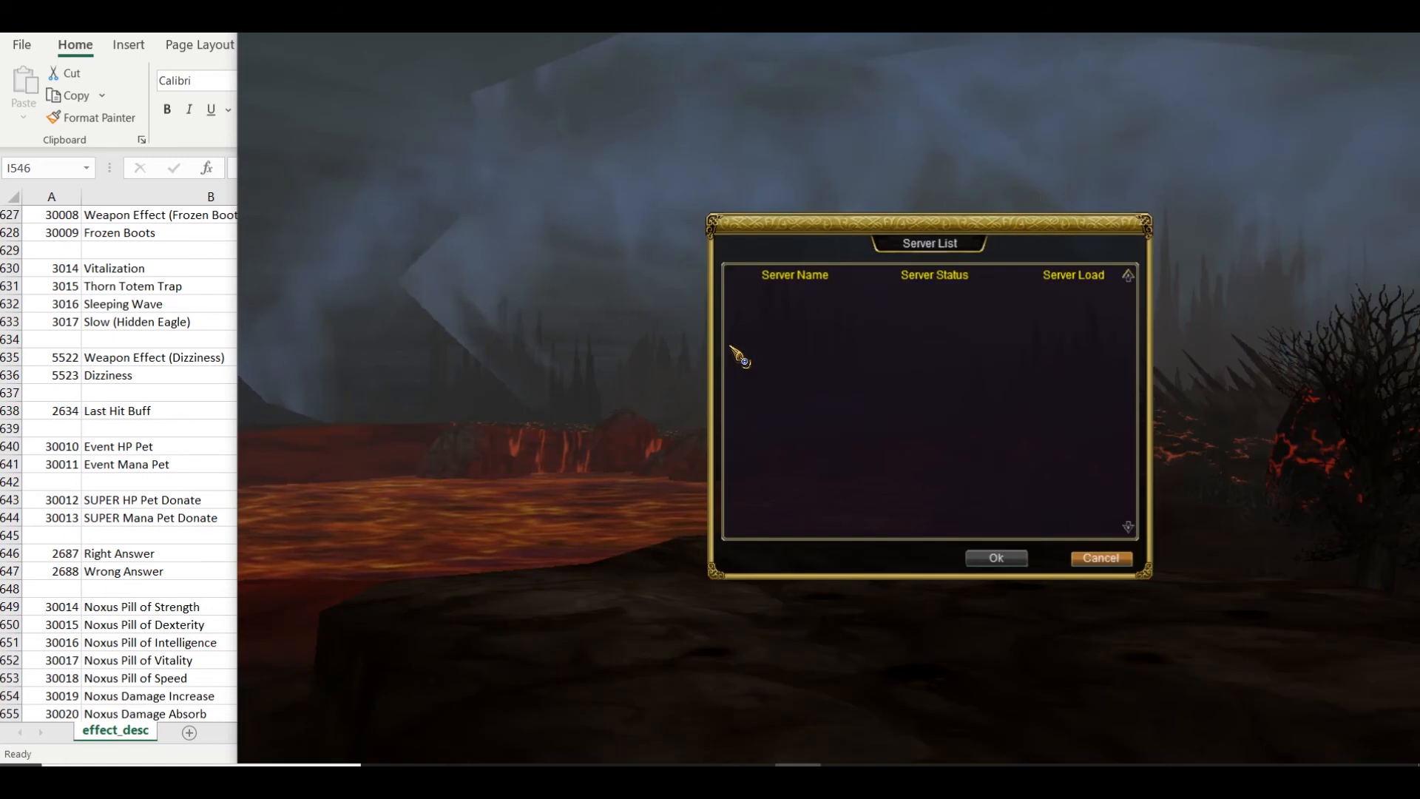
{"action": "left_click", "coordinate": [1102, 559]}
{"action": "left_click_drag", "start_coordinate": [1032, 38], "coordinate": [888, 79]}
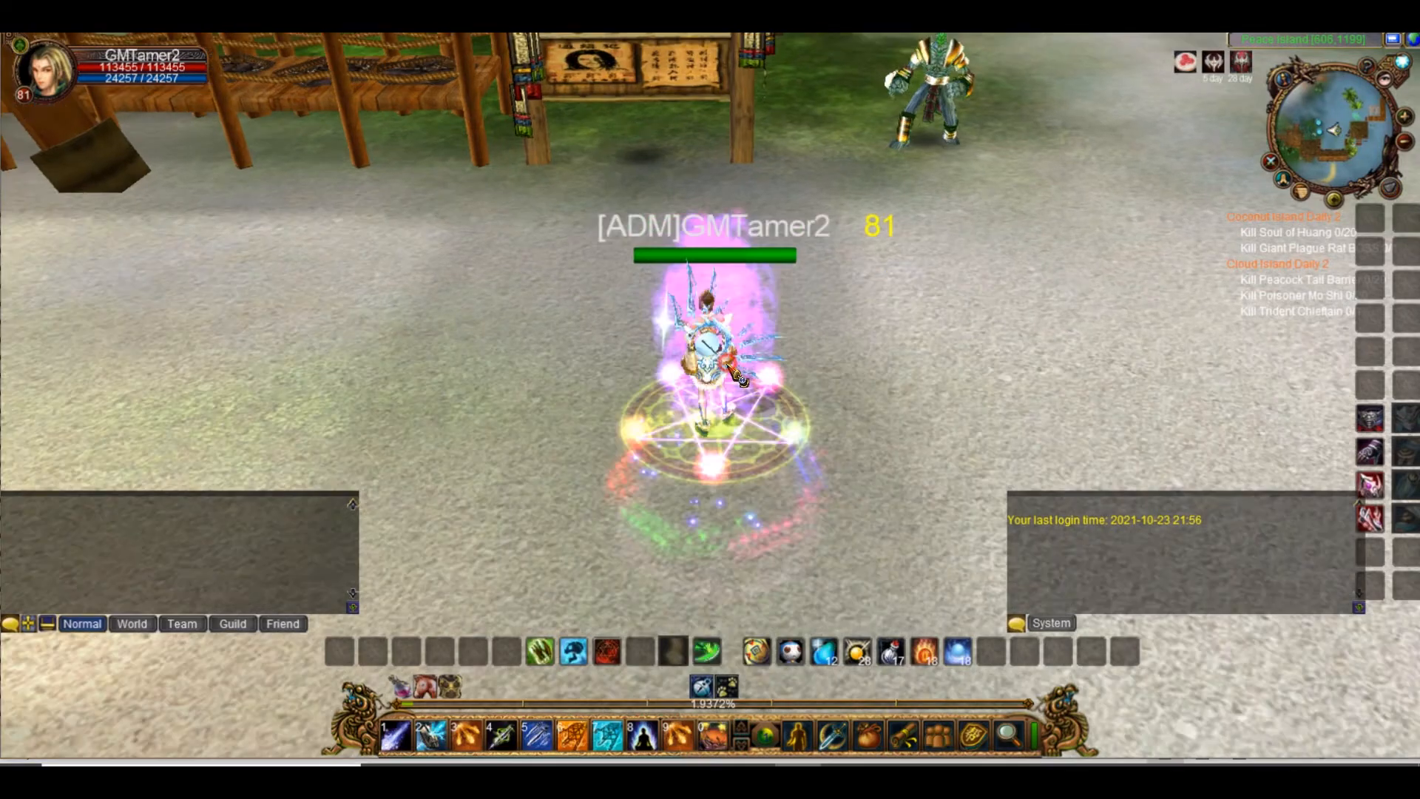
{"action": "type", "text": "-accept off"}
{"action": "key", "text": "Return"}
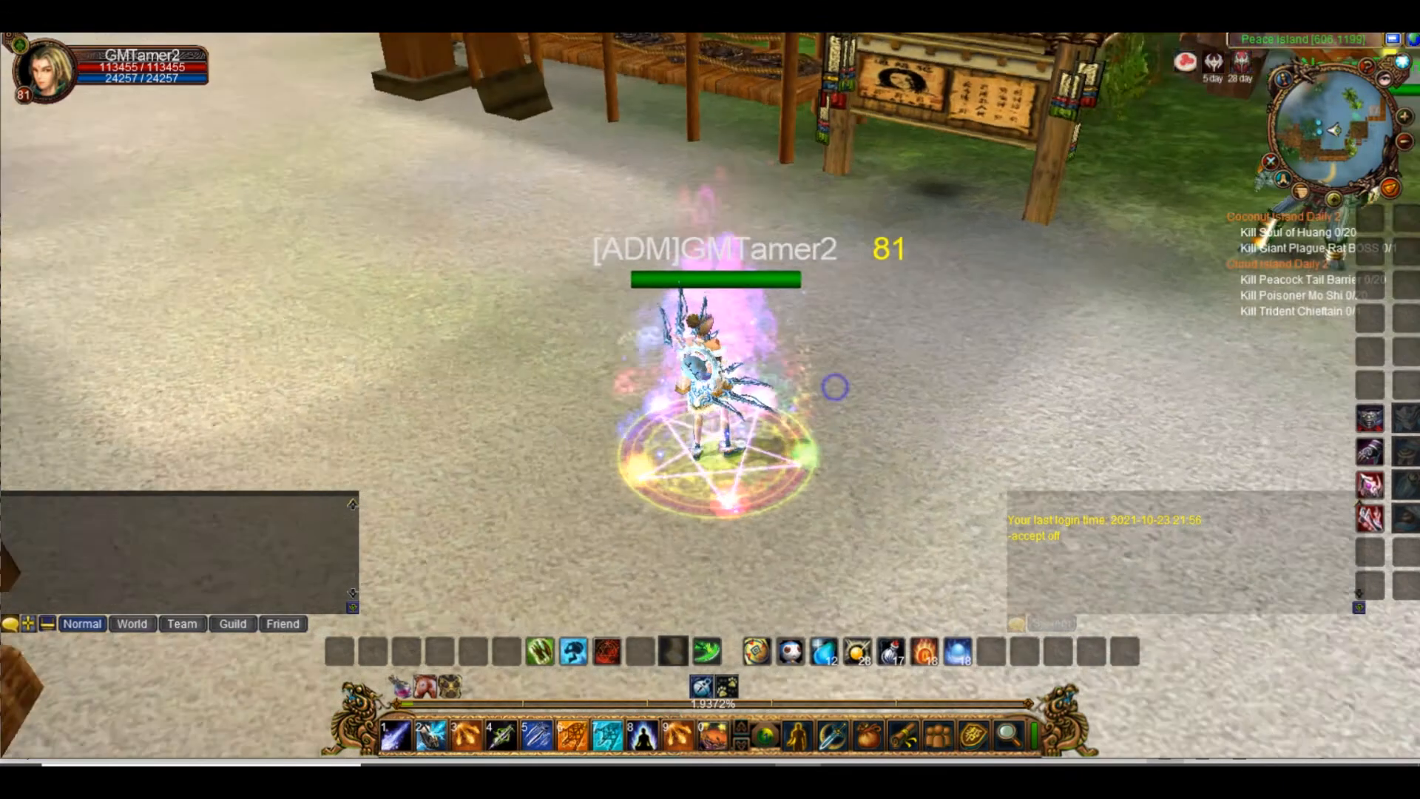
Return to the effect_desc workbook and highlight row 649, Noxus Pill of Strength
{"action": "mouse_move", "coordinate": [751, 762]}
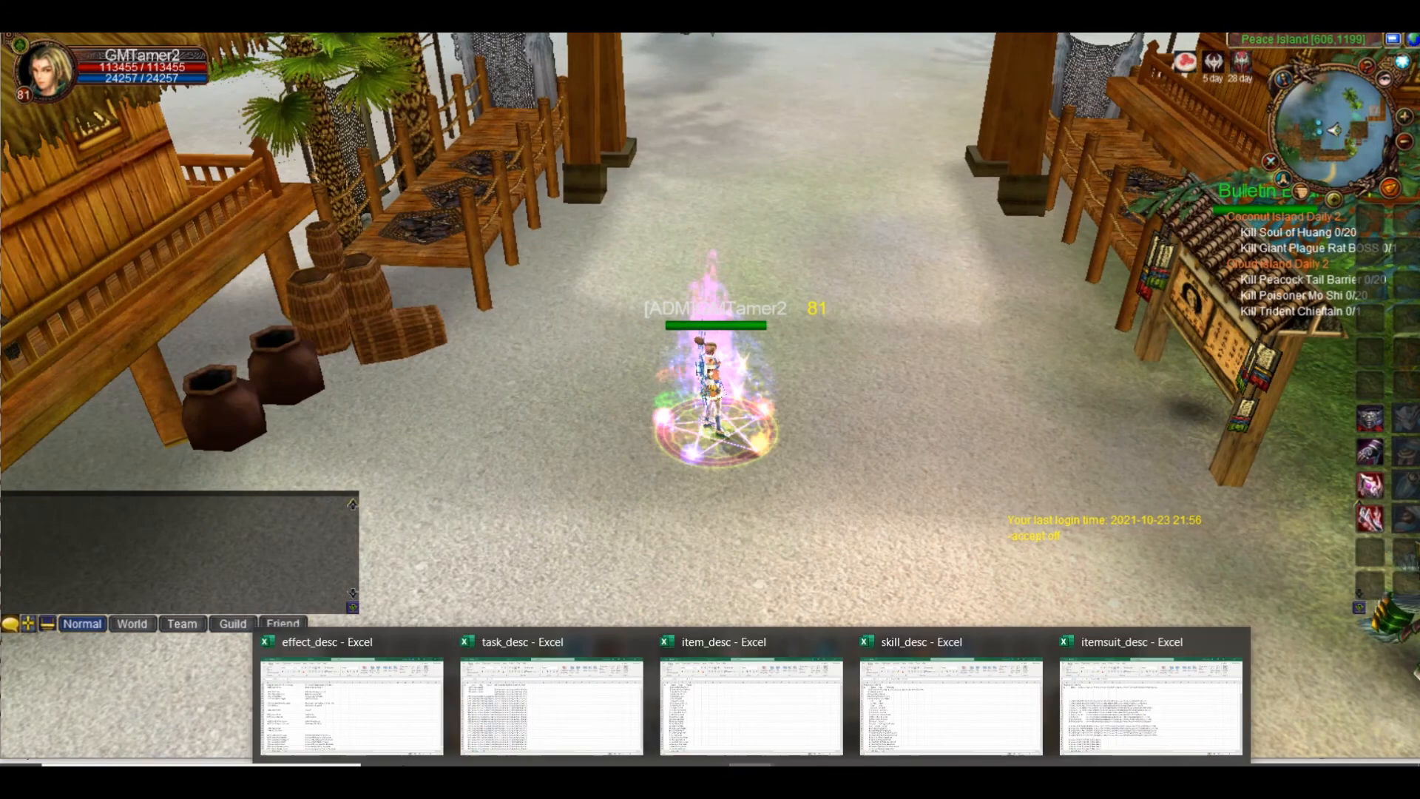
{"action": "left_click", "coordinate": [374, 708]}
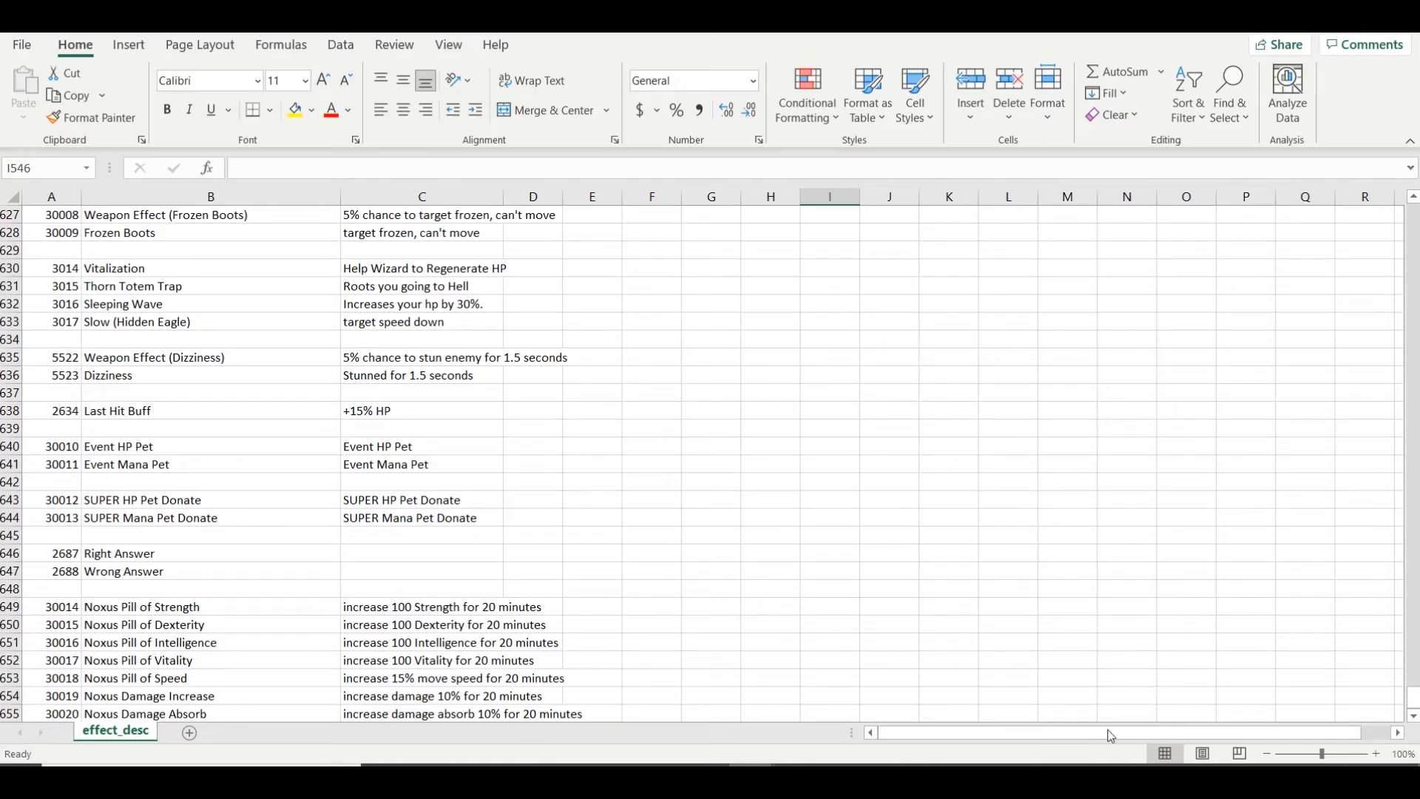
{"action": "left_click", "coordinate": [13, 606]}
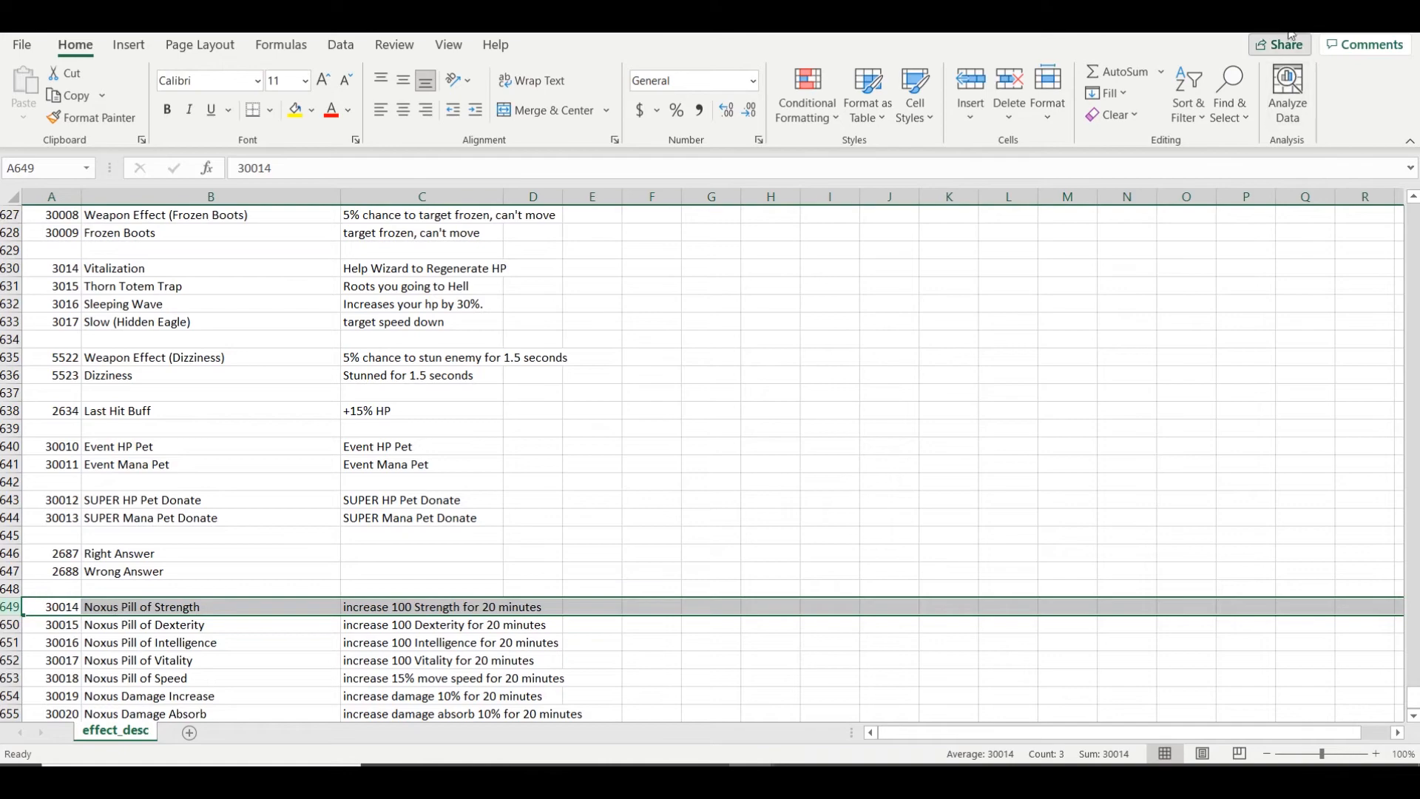
Switch to the game and run the chat command -listitem Strength
{"action": "left_click", "coordinate": [1311, 17]}
{"action": "key", "text": "Return"}
{"action": "type", "text": "-sh"}
{"action": "key", "text": "BackSpace"}
{"action": "key", "text": "BackSpace"}
{"action": "type", "text": "listitem Strength"}
{"action": "key", "text": "Return"}
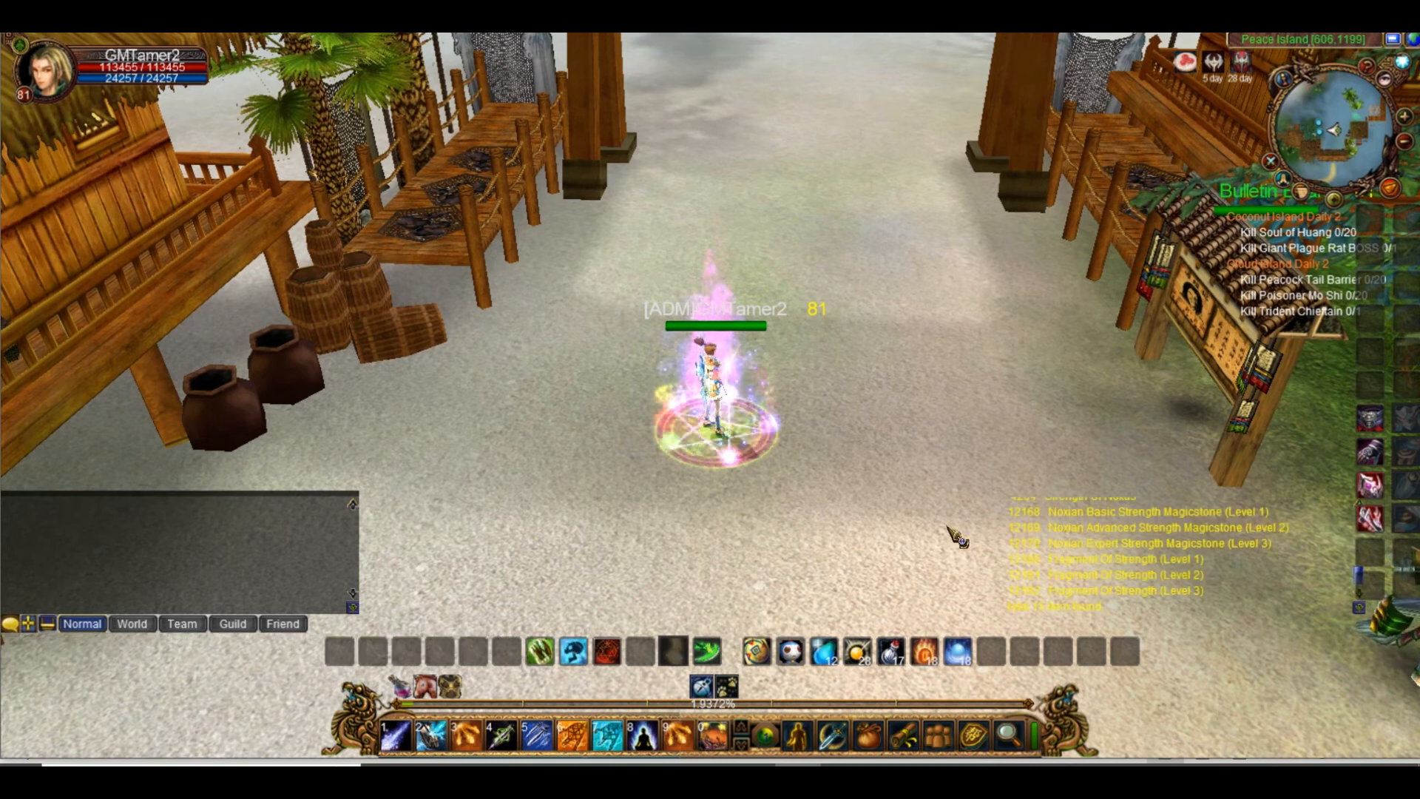
Move the System chat box up near the middle of the view and look through the listed Strength items
{"action": "left_click_drag", "start_coordinate": [1118, 602], "coordinate": [548, 299]}
{"action": "scroll", "coordinate": [547, 299], "scroll_direction": "up", "scroll_amount": 10}
{"action": "scroll", "coordinate": [547, 297], "scroll_direction": "down", "scroll_amount": 6}
{"action": "scroll", "coordinate": [548, 298], "scroll_direction": "up", "scroll_amount": 8}
{"action": "scroll", "coordinate": [549, 298], "scroll_direction": "down", "scroll_amount": 2}
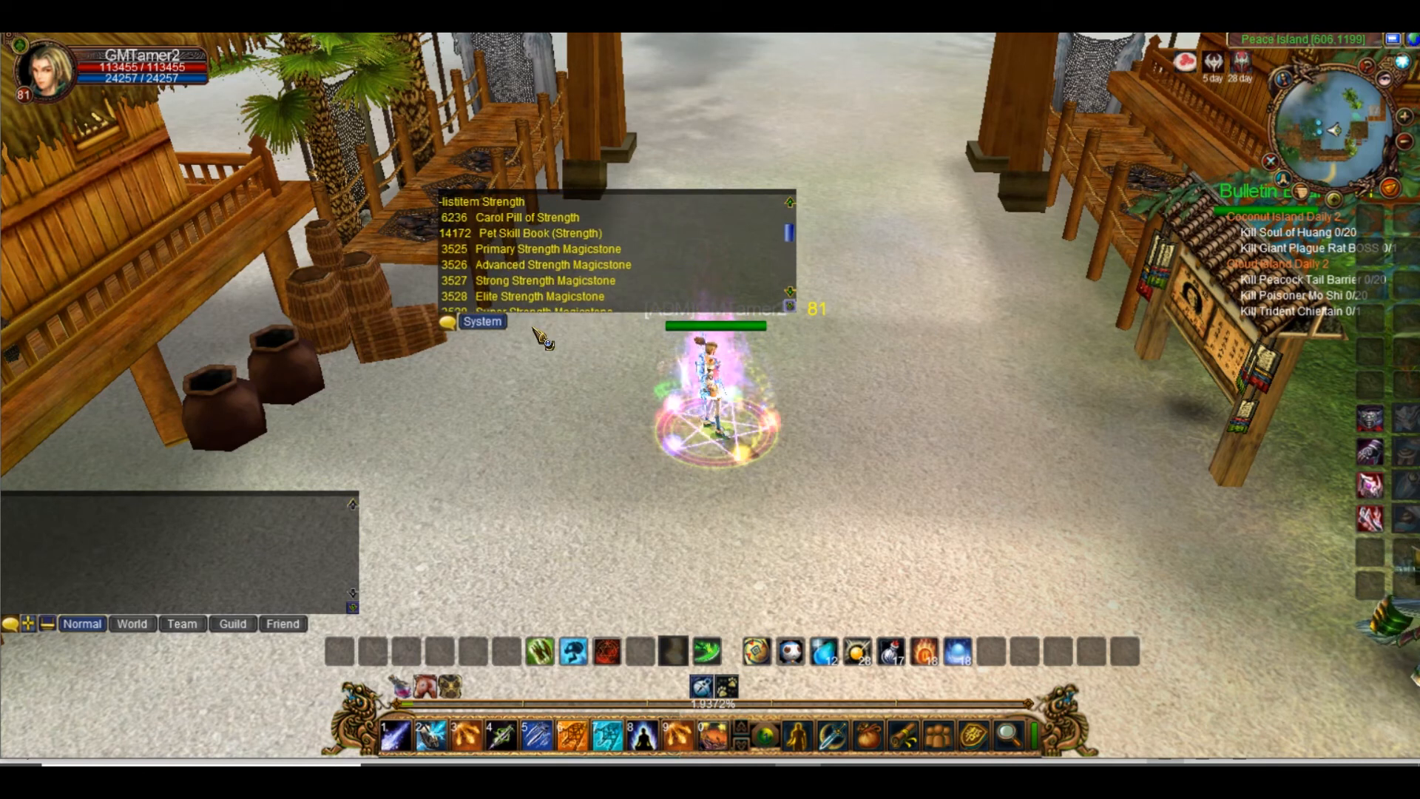
Add item 6236 with the -additem command, move the System chat box back, and inspect Carol Pill of Strength in the inventory
{"action": "mouse_move", "coordinate": [432, 707]}
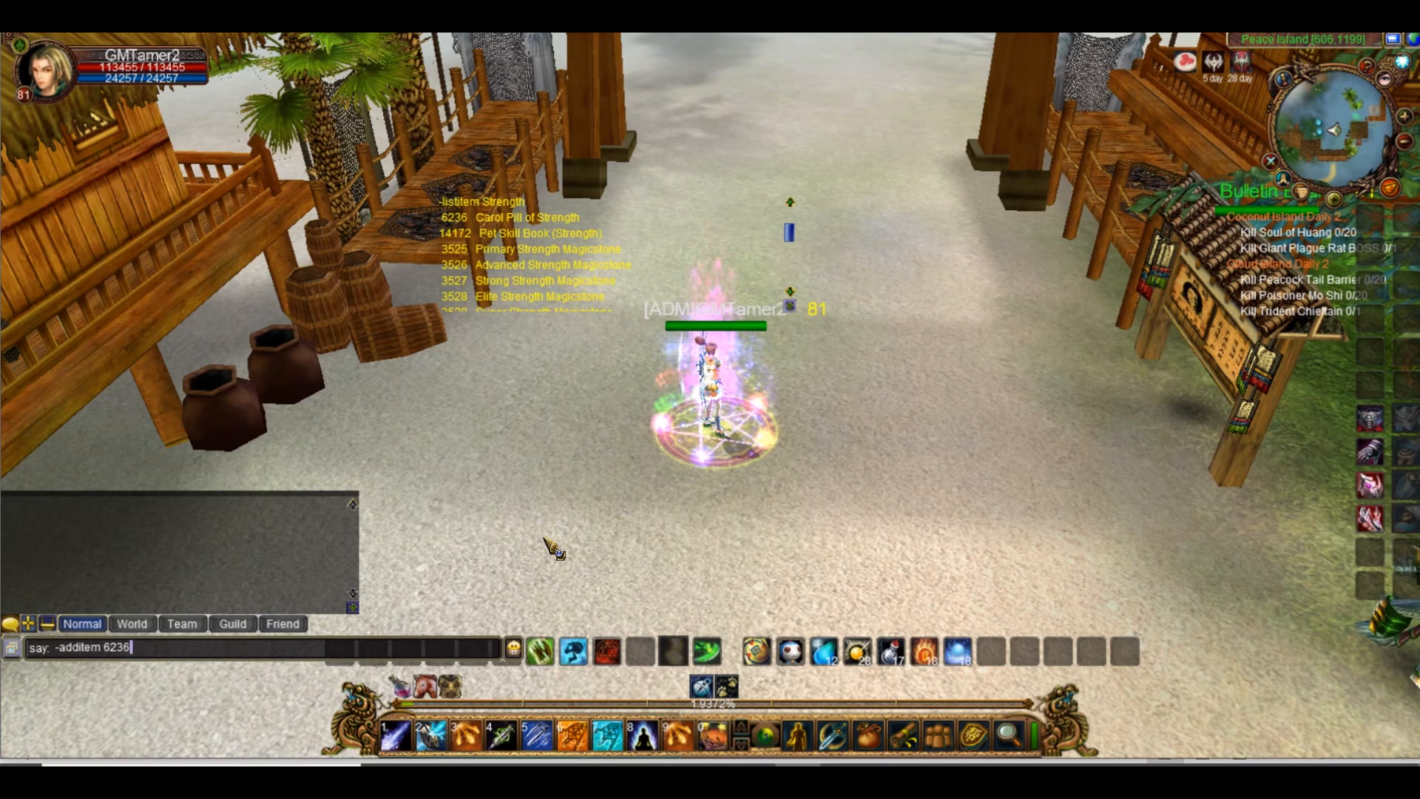
{"action": "key", "text": "Return"}
{"action": "left_click_drag", "start_coordinate": [481, 318], "coordinate": [1037, 569]}
{"action": "key", "text": "b"}
{"action": "mouse_move", "coordinate": [247, 519]}
{"action": "key", "text": "g"}
{"action": "key", "text": "g"}
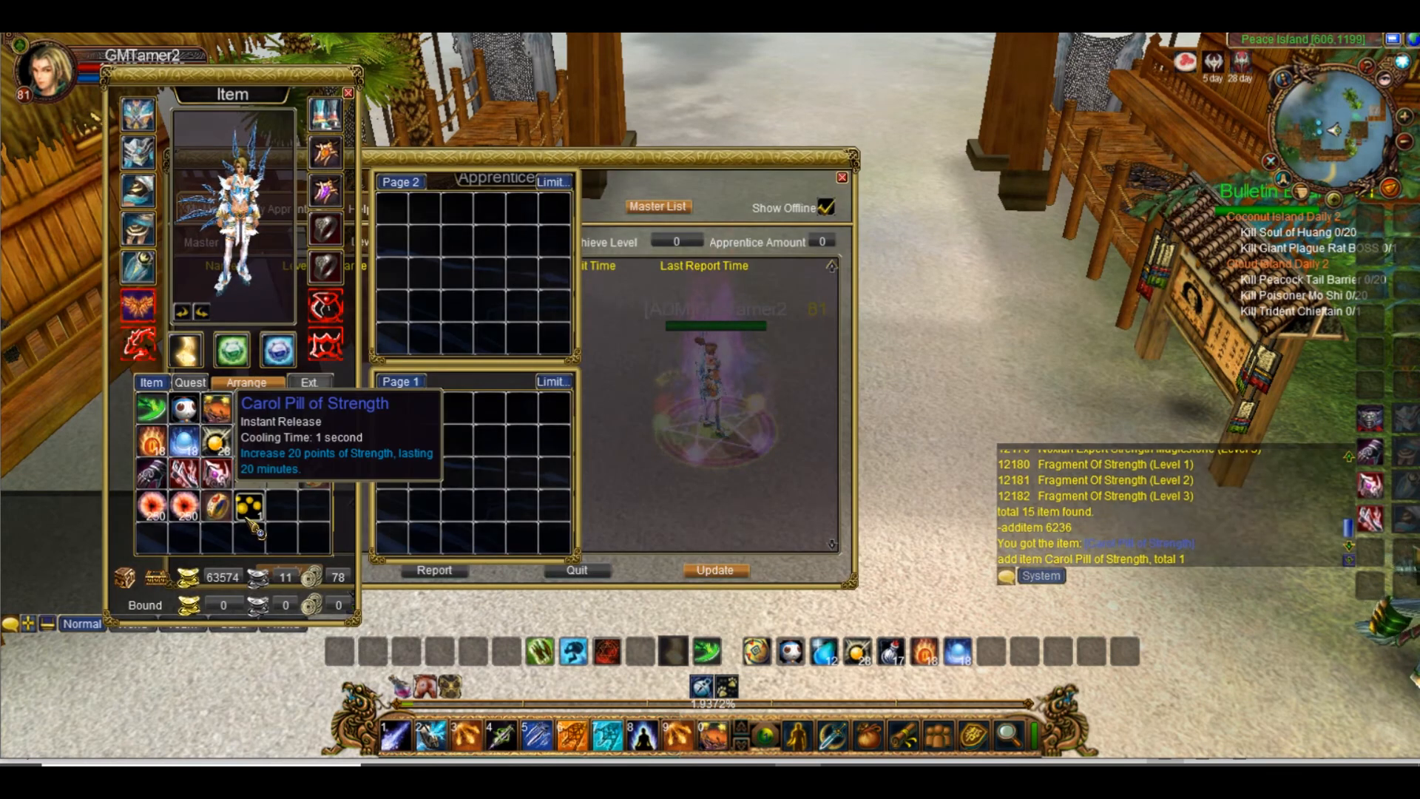
{"action": "left_click", "coordinate": [841, 177]}
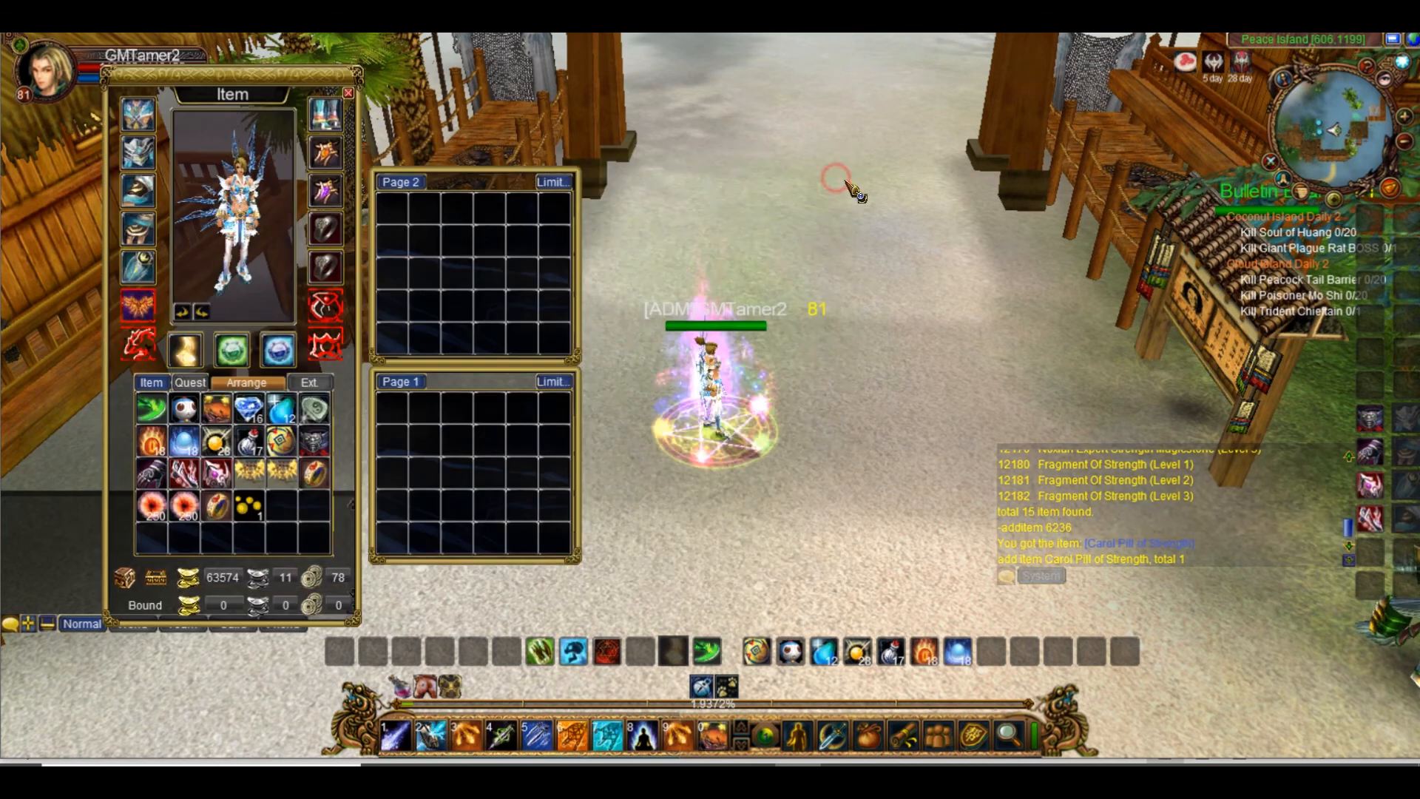
Move the Carol Pill of Strength into the Page 2 bag and use it on the character
{"action": "left_click", "coordinate": [246, 506]}
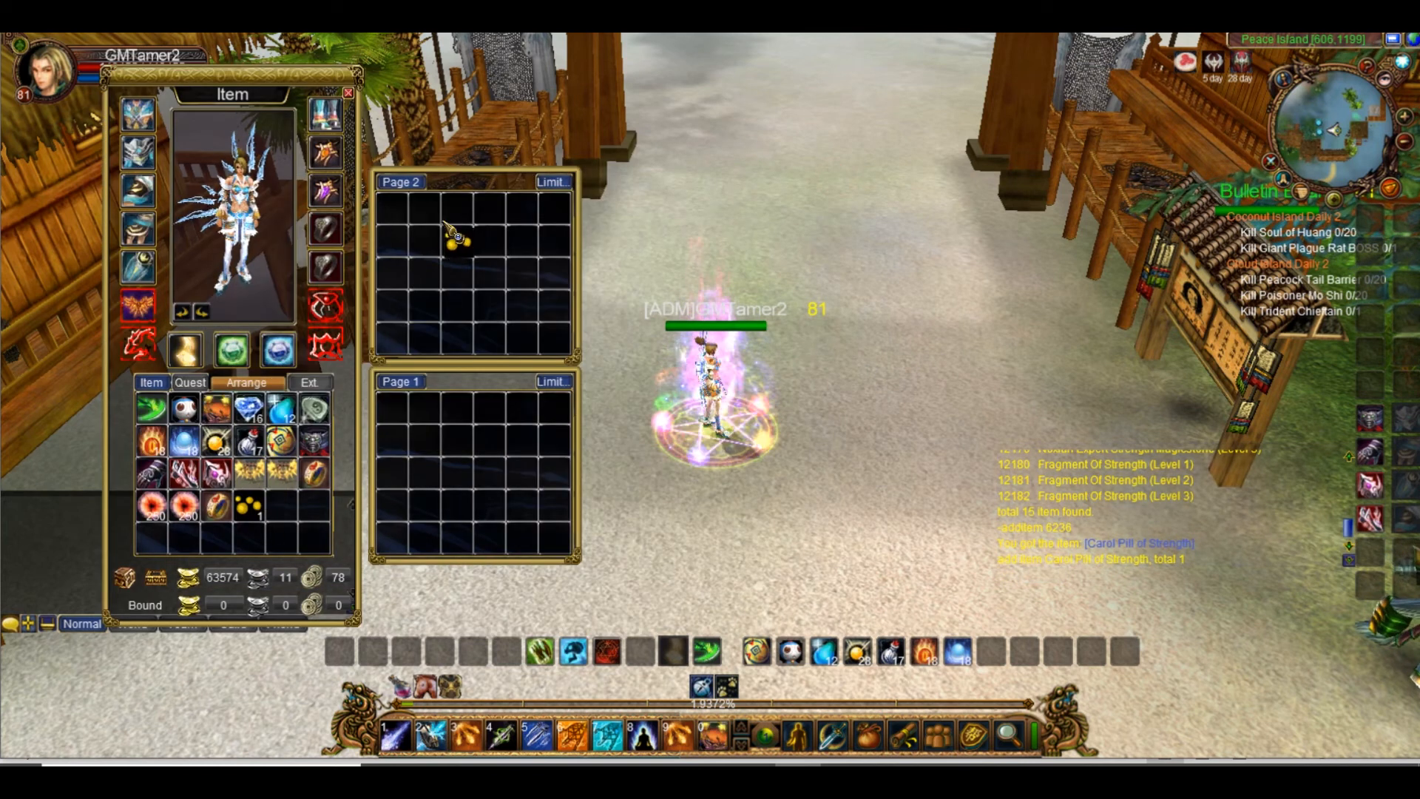
{"action": "left_click", "coordinate": [426, 210]}
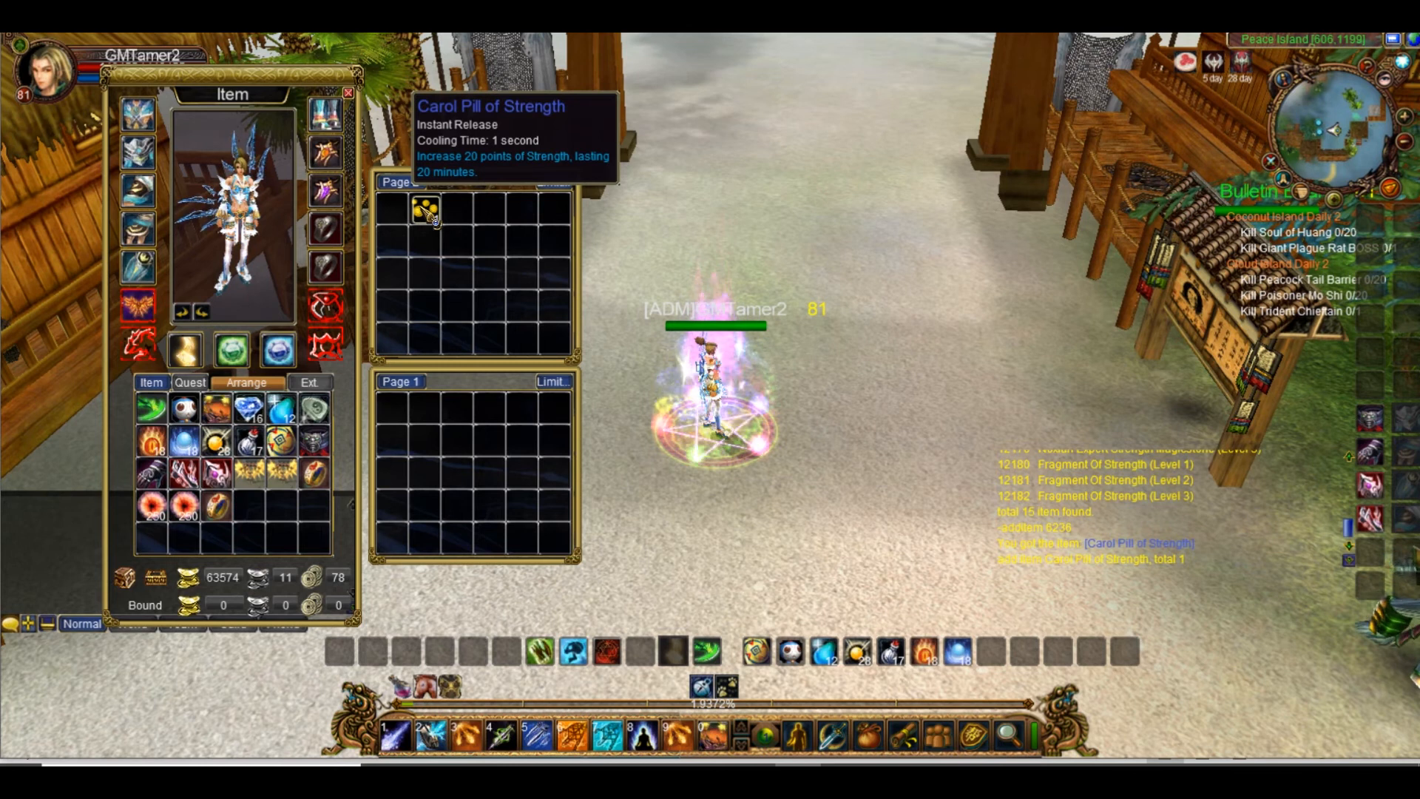
{"action": "right_click", "coordinate": [426, 210]}
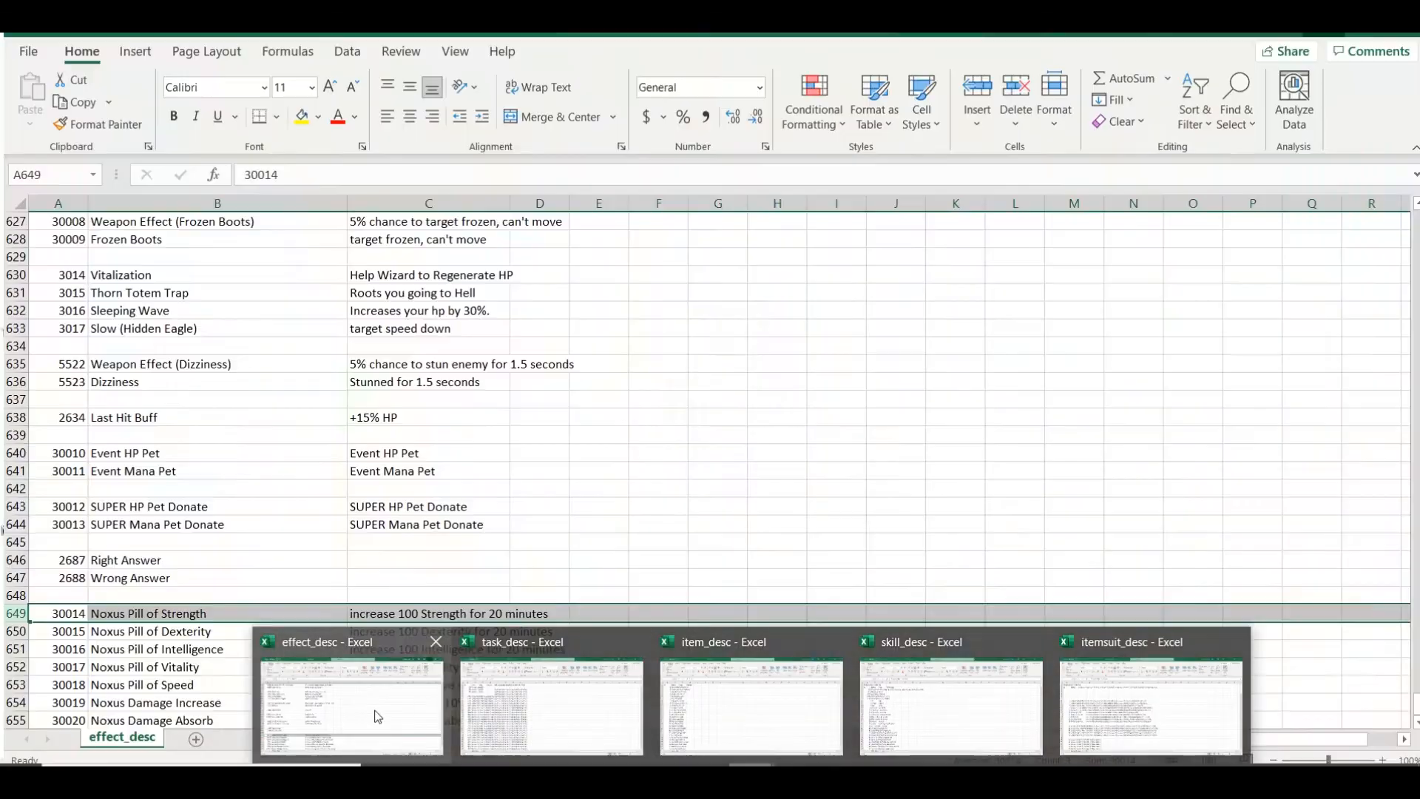
Highlight the Noxus Pill of Strength row in effect_desc, and check the active Carol Pill of Strength buff description in the game
{"action": "left_click", "coordinate": [374, 711]}
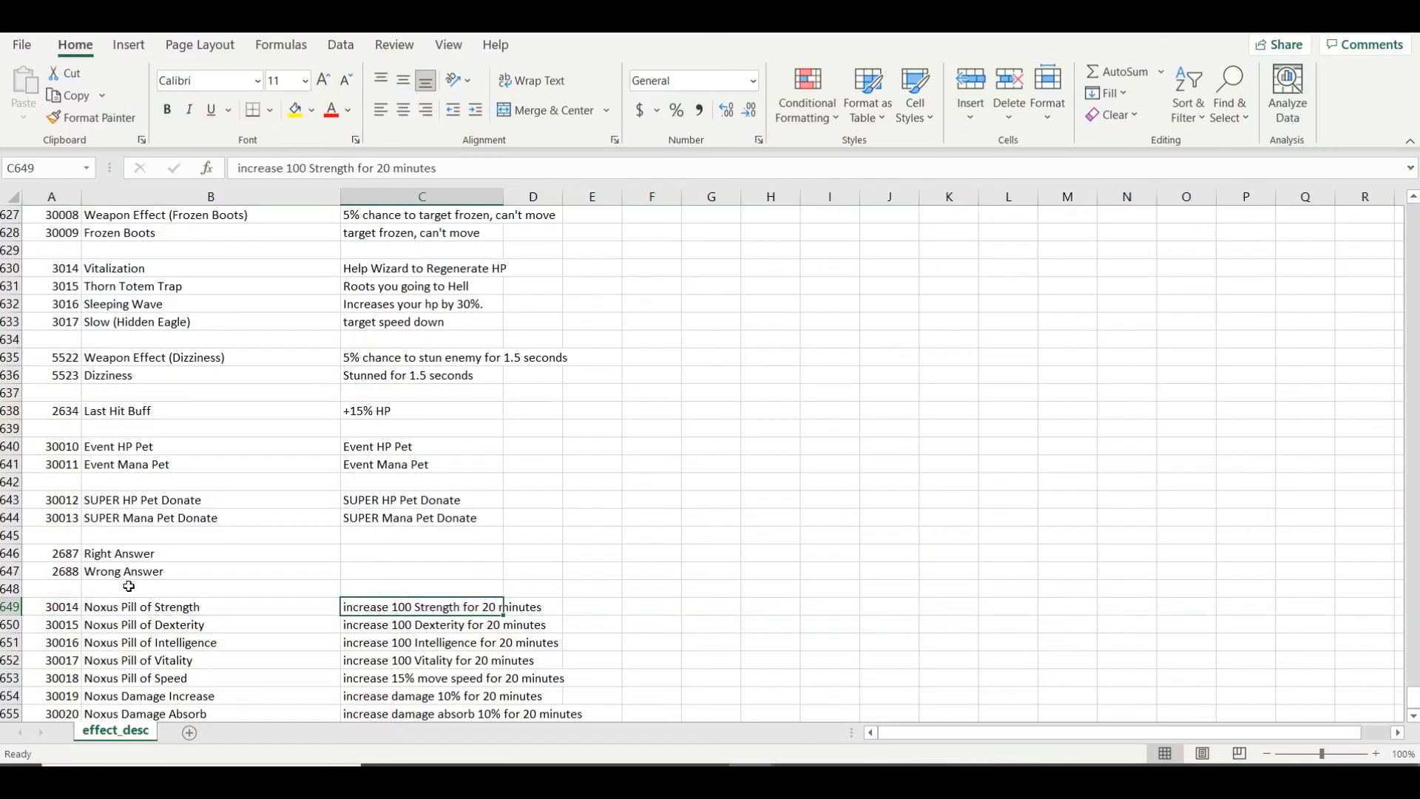
{"action": "left_click", "coordinate": [10, 608]}
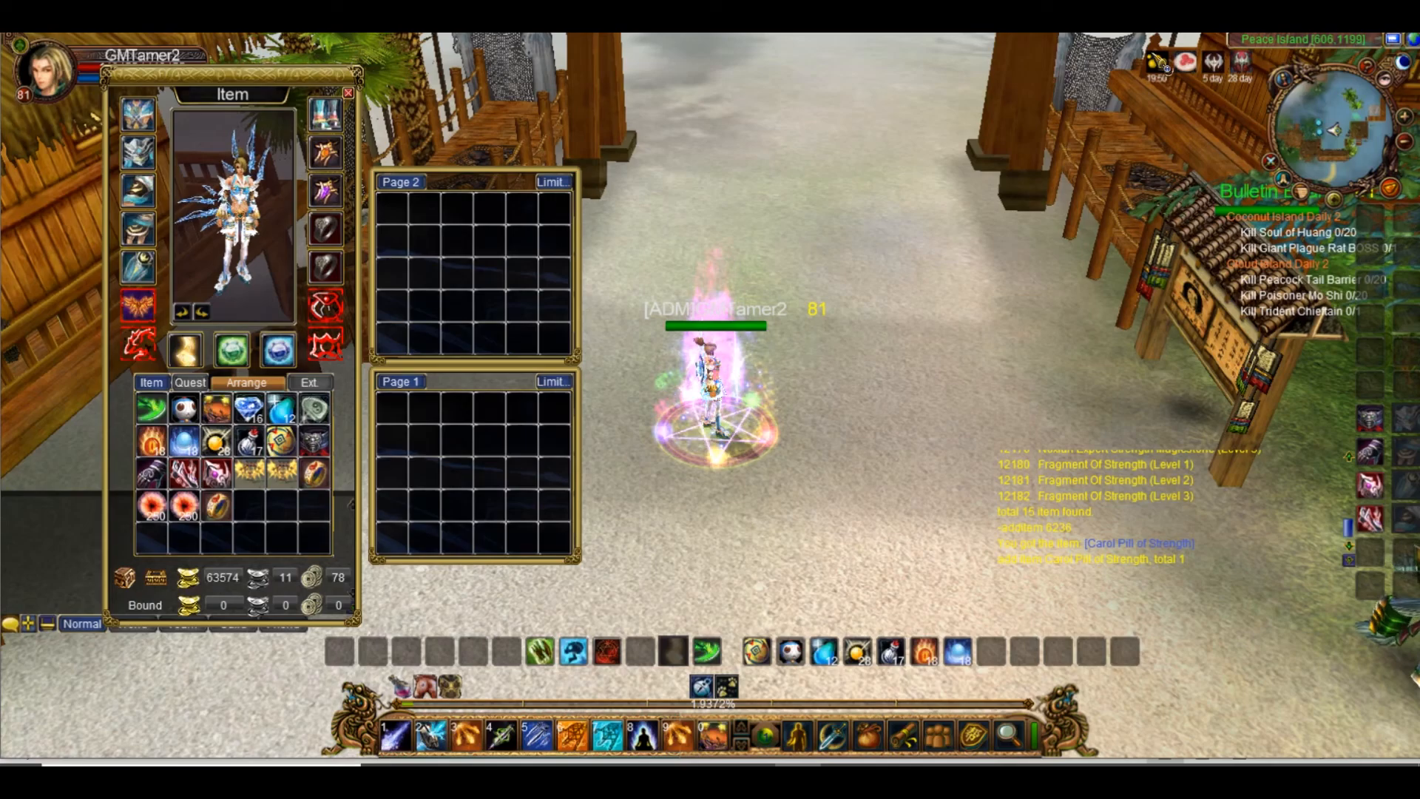
{"action": "mouse_move", "coordinate": [1170, 69]}
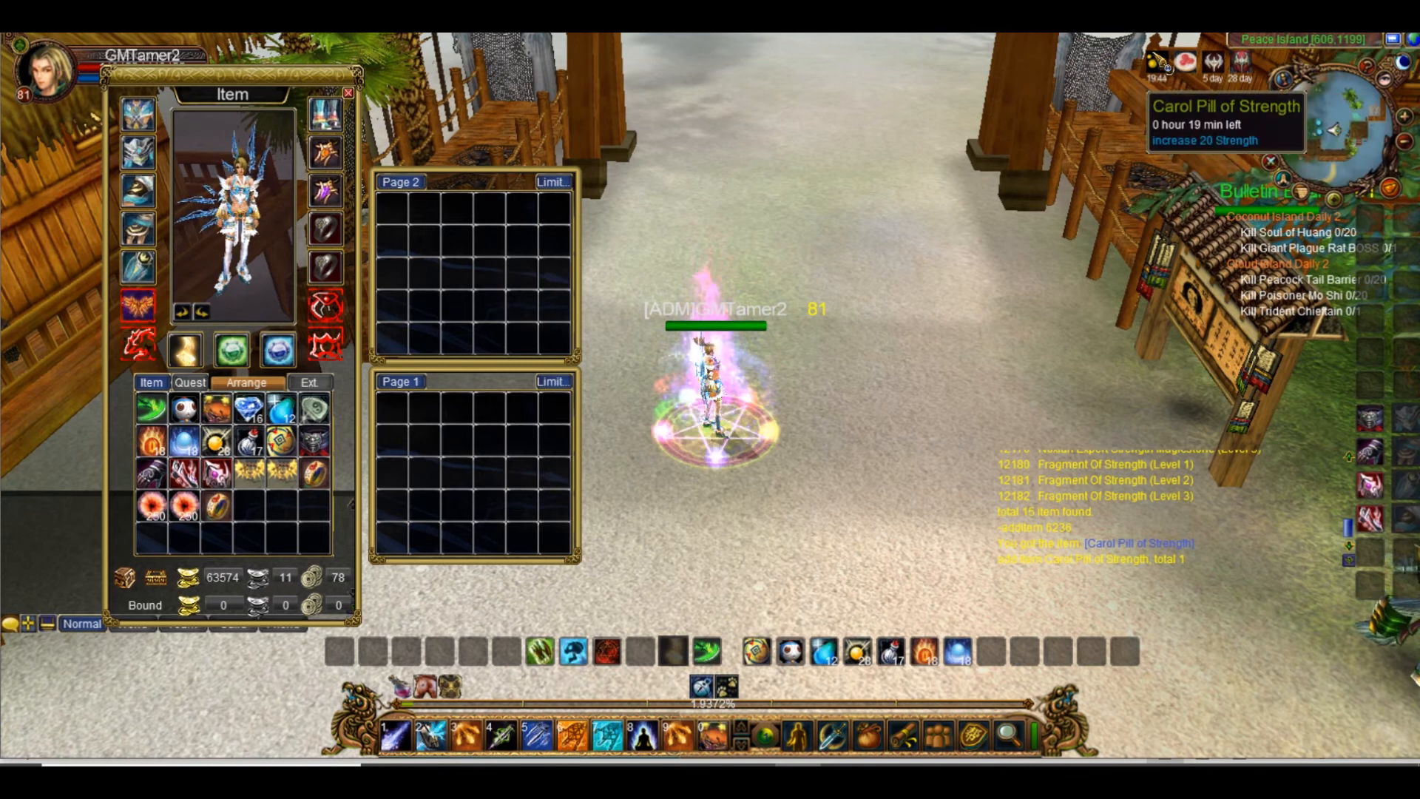
Select description column C in effect_desc down to its last entries, and view the Strength Of Noxus buff description in the game
{"action": "left_click", "coordinate": [750, 776]}
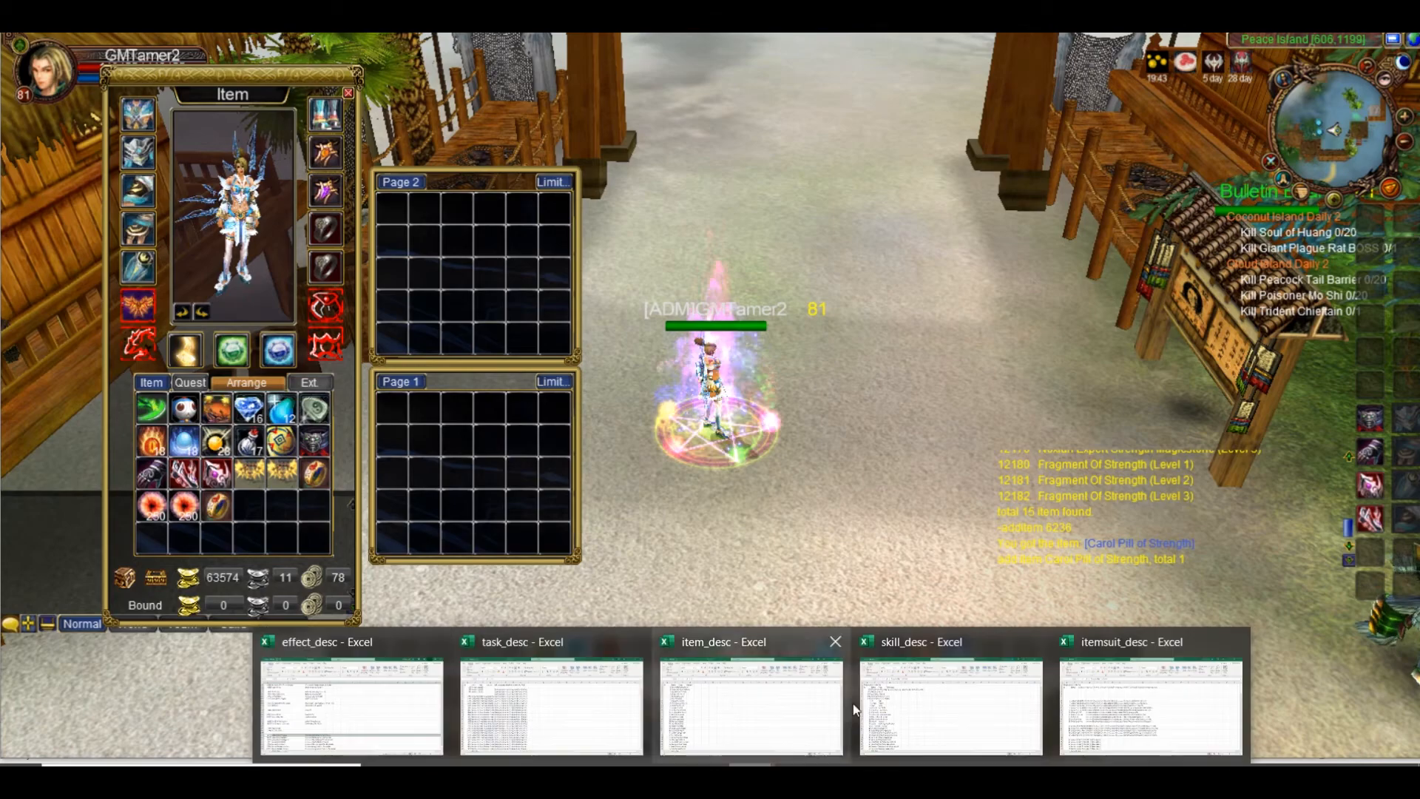
{"action": "left_click", "coordinate": [381, 684]}
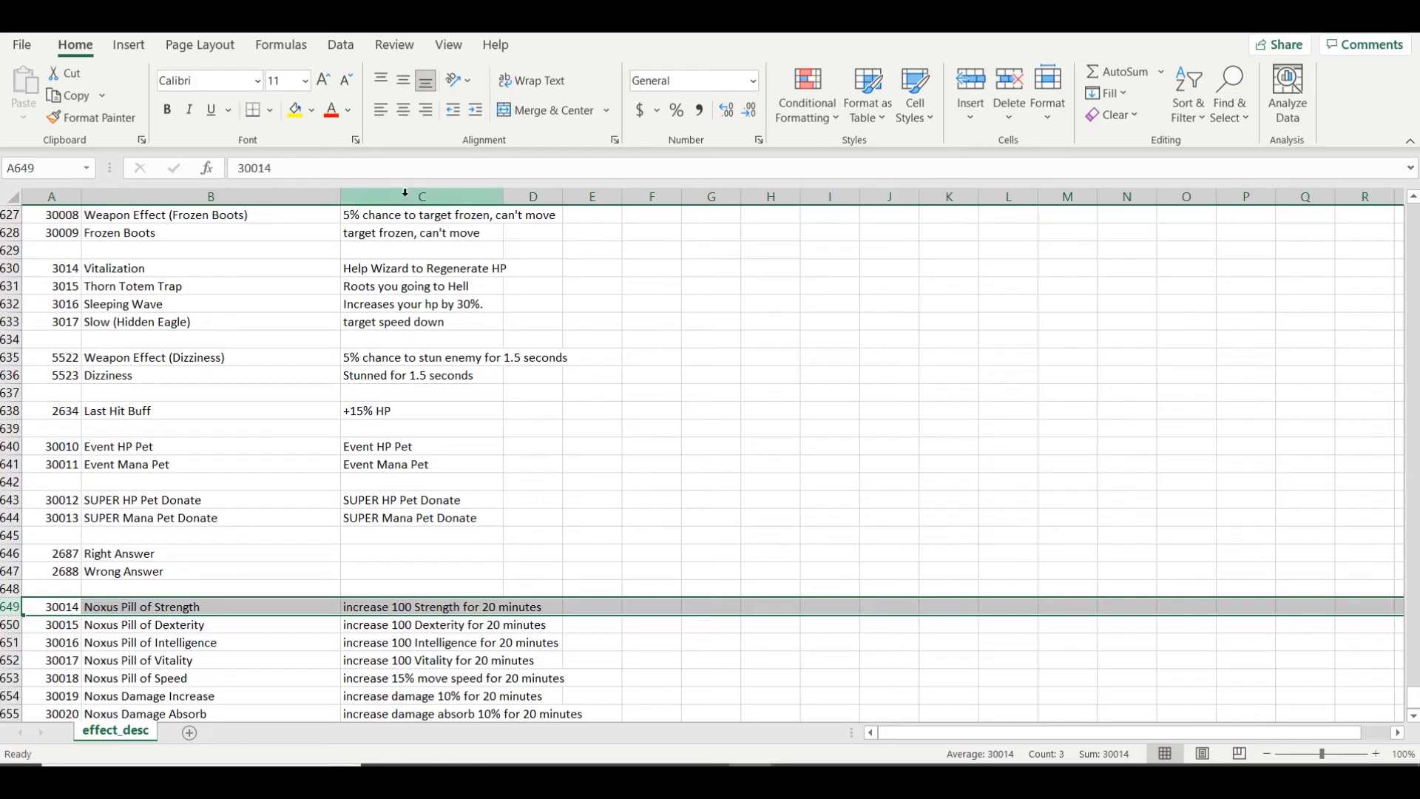
{"action": "left_click", "coordinate": [405, 193]}
{"action": "scroll", "coordinate": [414, 564], "scroll_direction": "down", "scroll_amount": 5}
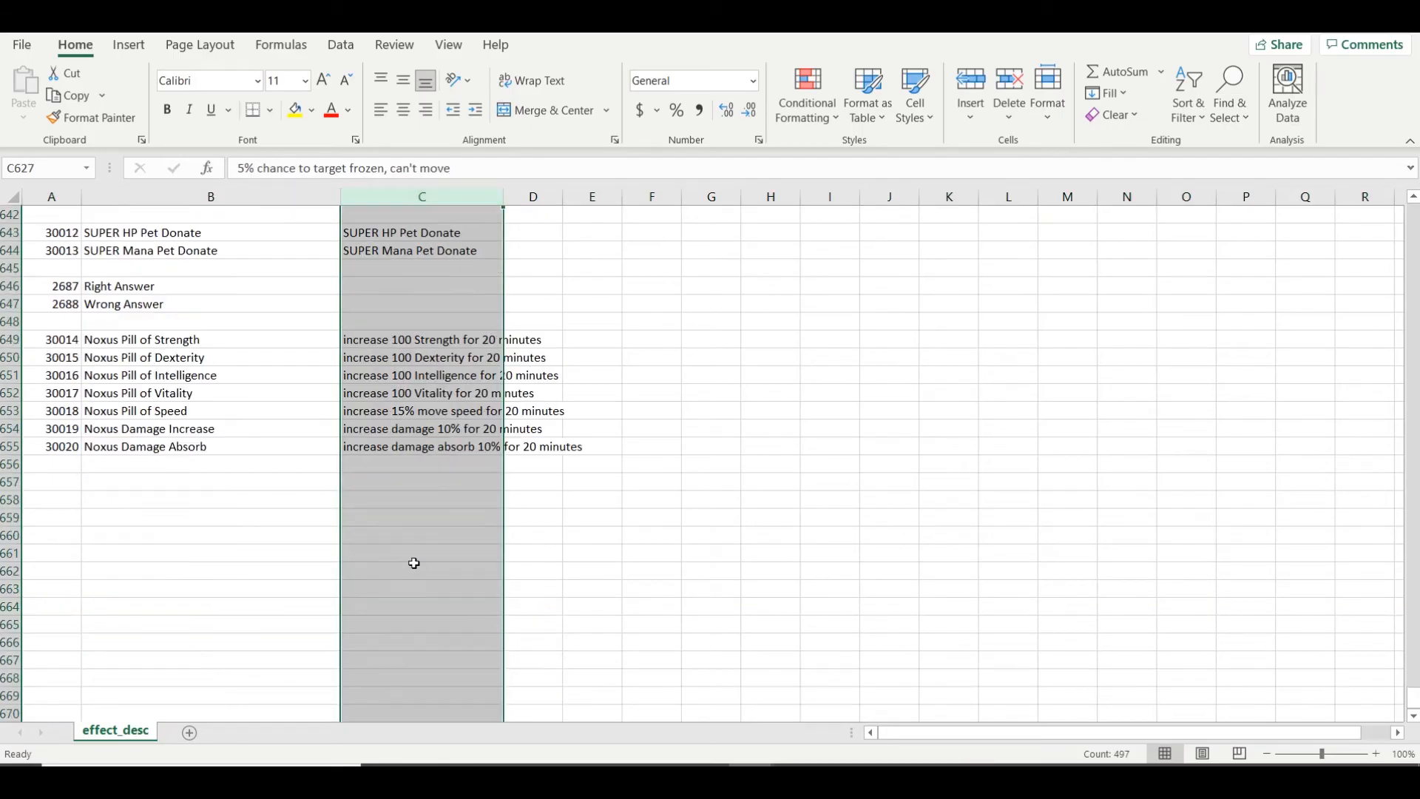
{"action": "left_click", "coordinate": [413, 197]}
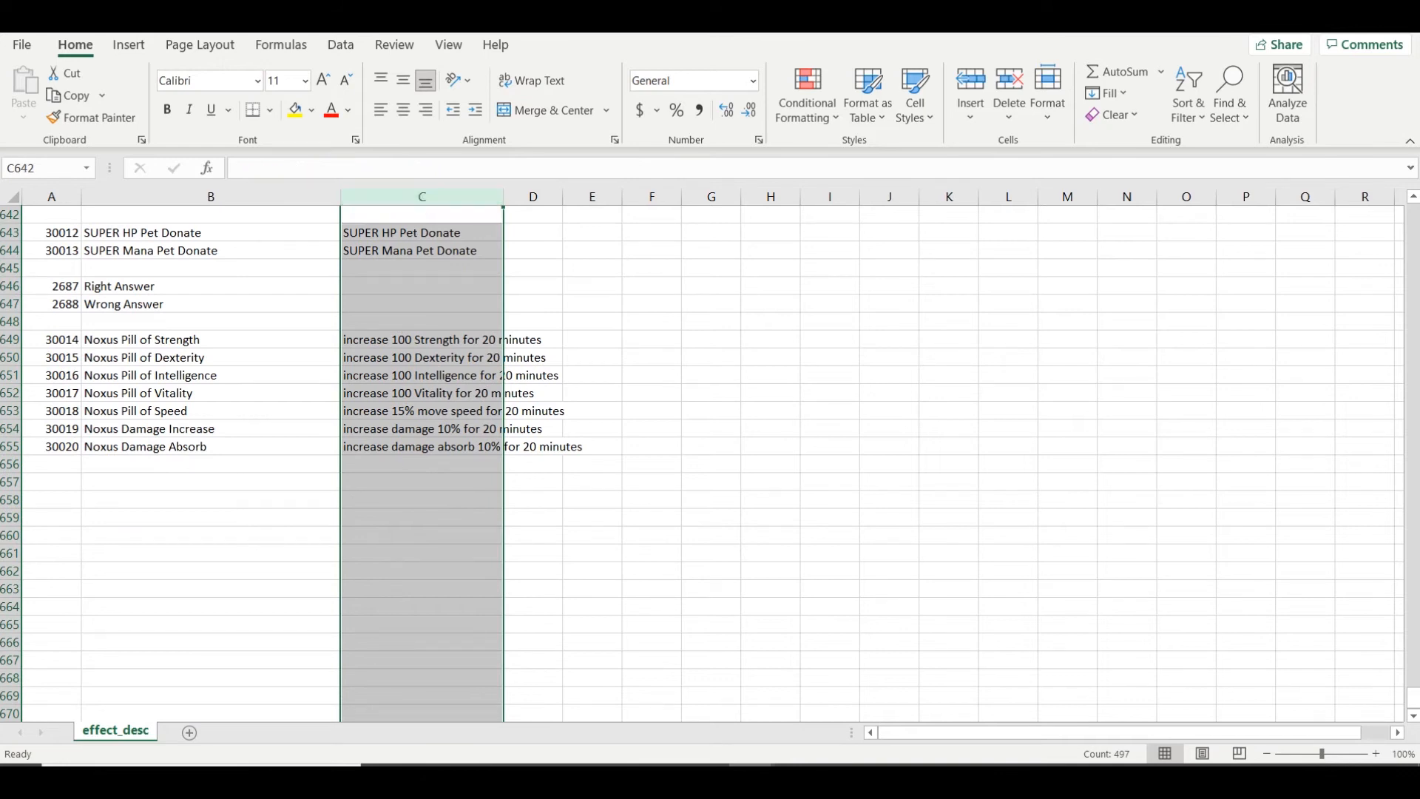
{"action": "left_click", "coordinate": [1315, 16]}
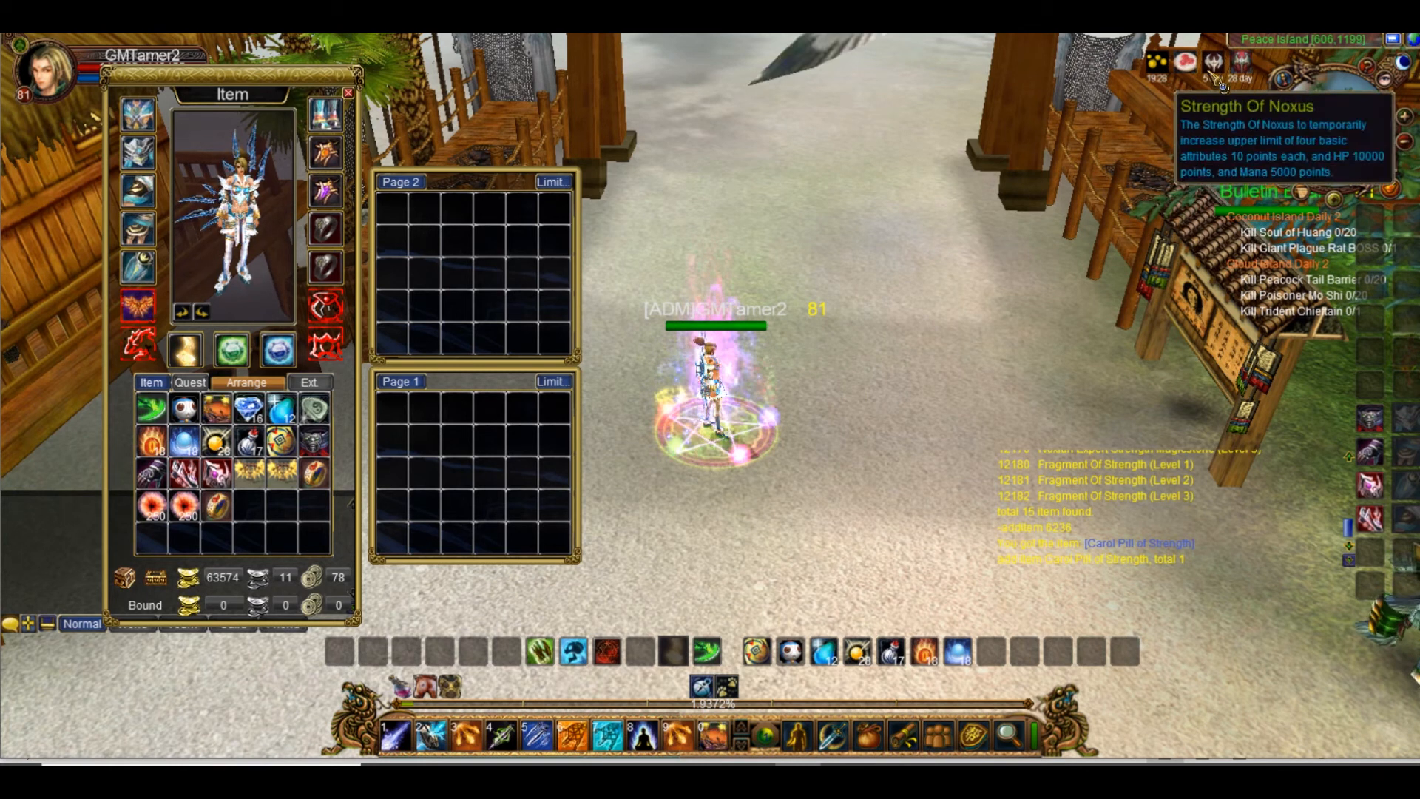
Return to effect_desc and highlight the description column C, the name column B and the ID column A in turn
{"action": "key", "text": "alt+Tab"}
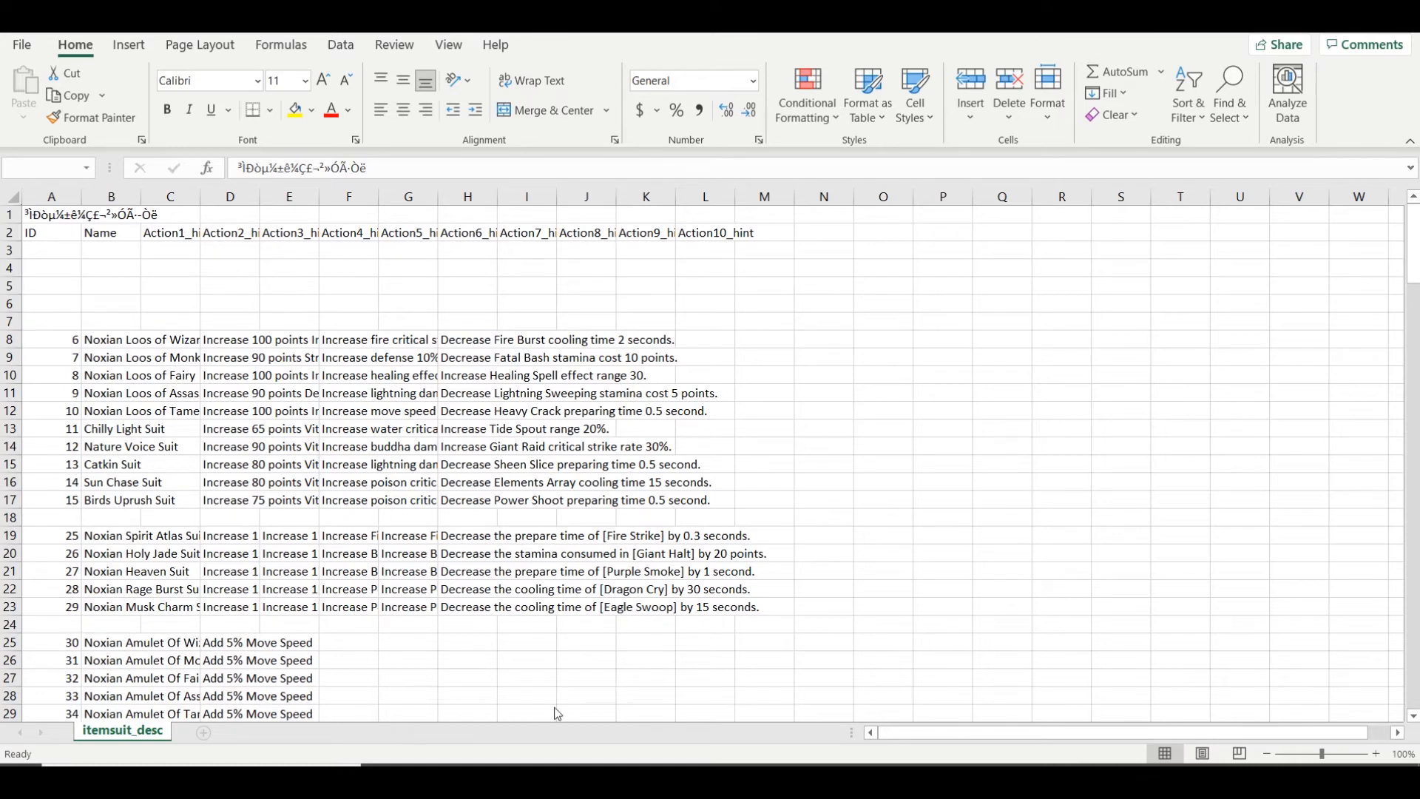
{"action": "left_click", "coordinate": [358, 676]}
{"action": "left_click", "coordinate": [426, 194]}
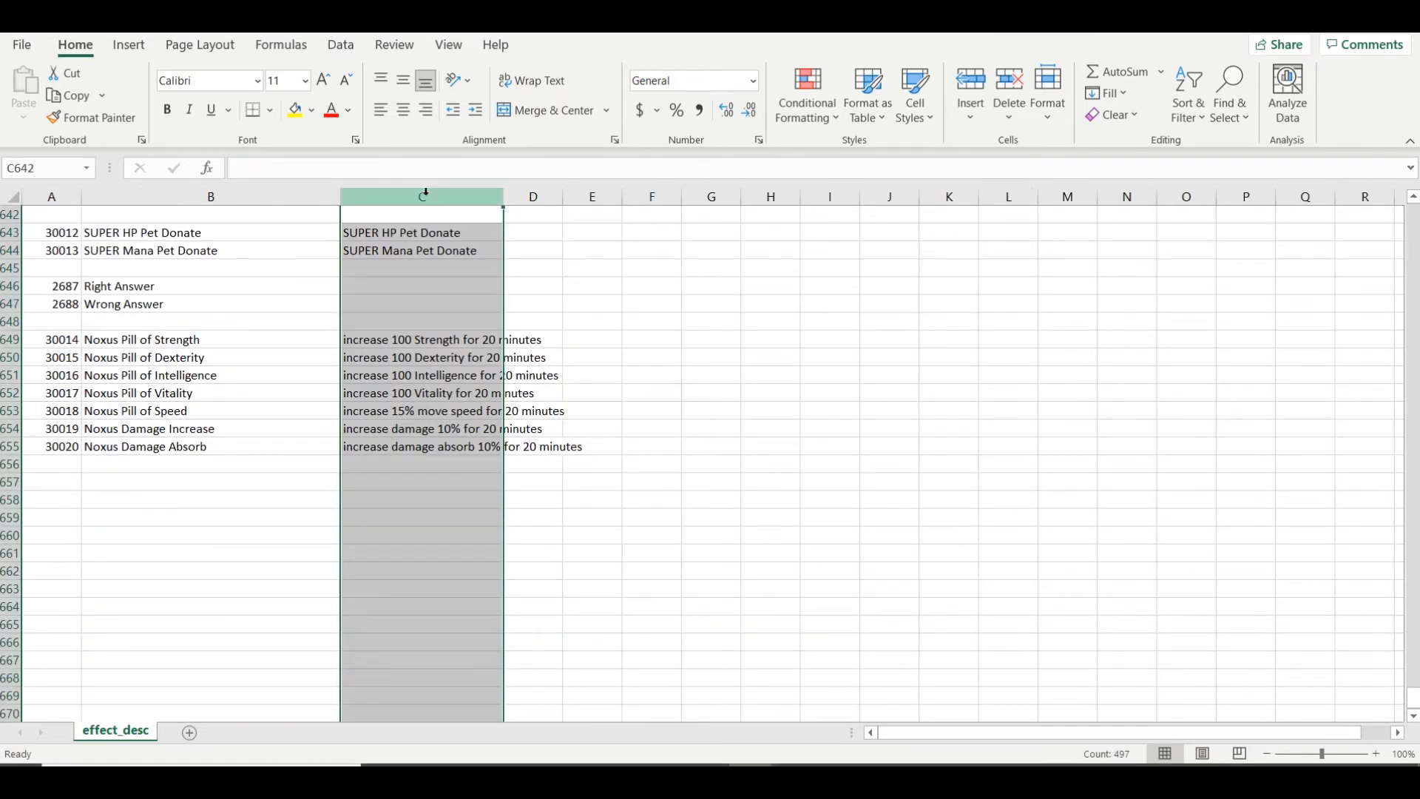
{"action": "left_click", "coordinate": [269, 195]}
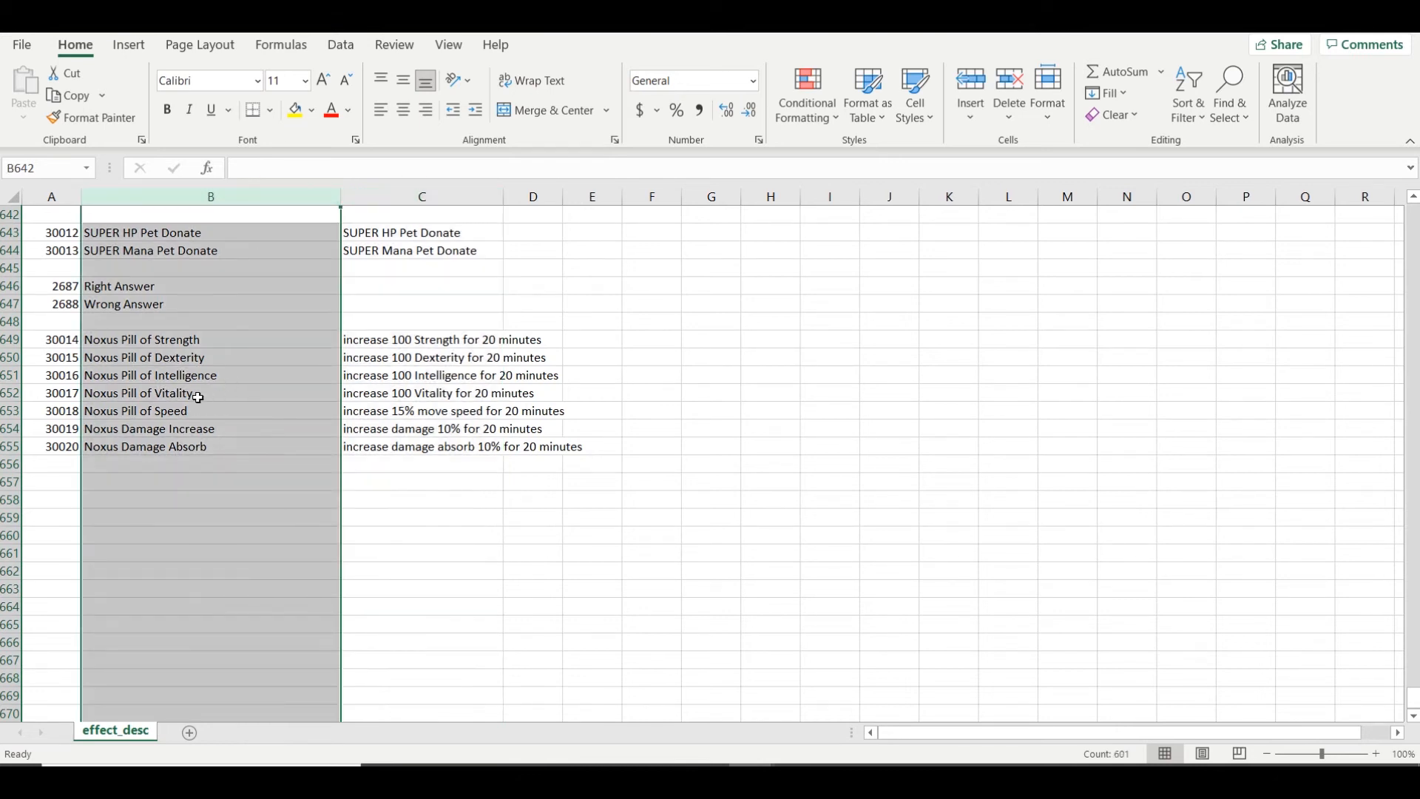
{"action": "left_click", "coordinate": [56, 197]}
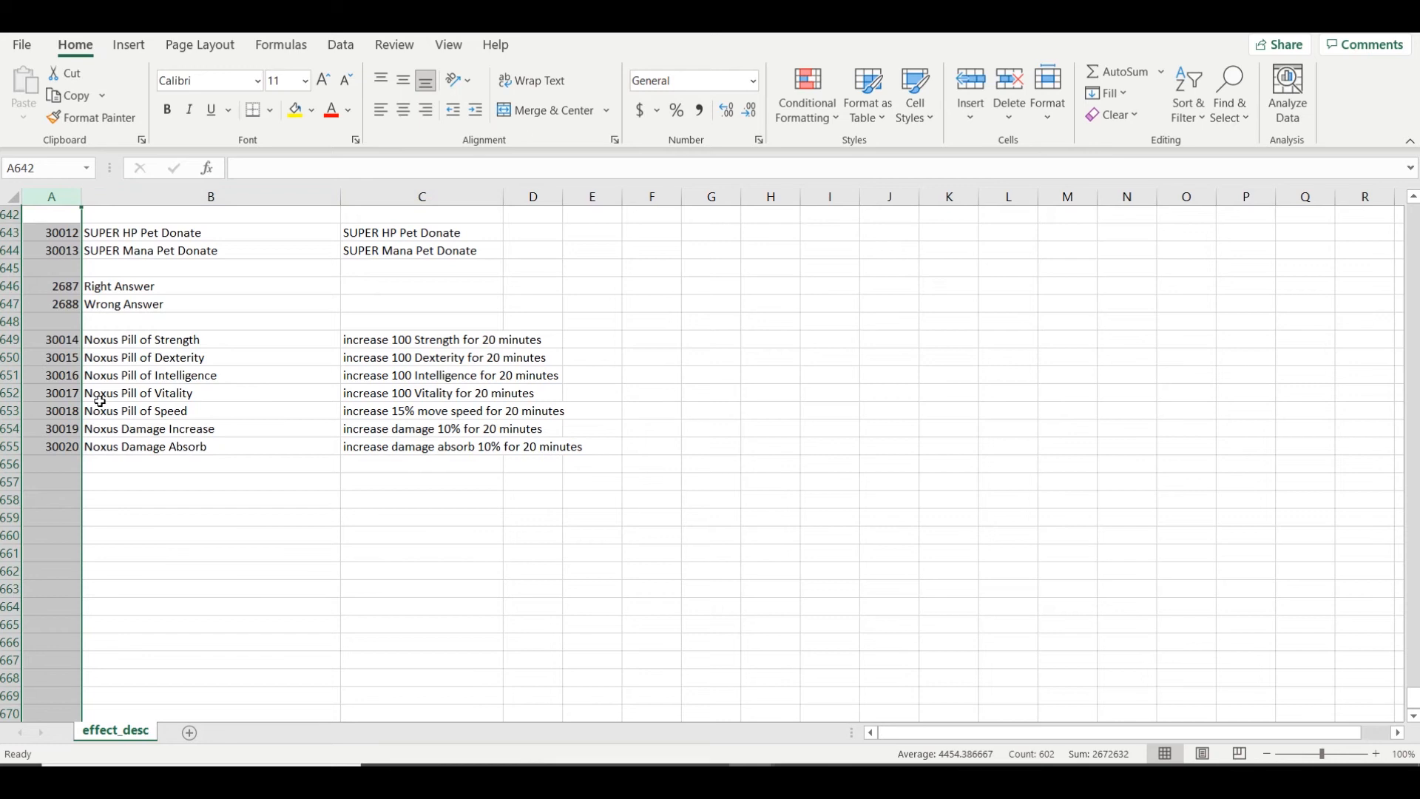
Close effect_desc.csv without saving the changes and bring up the skill_desc workbook
{"action": "left_click", "coordinate": [1401, 16]}
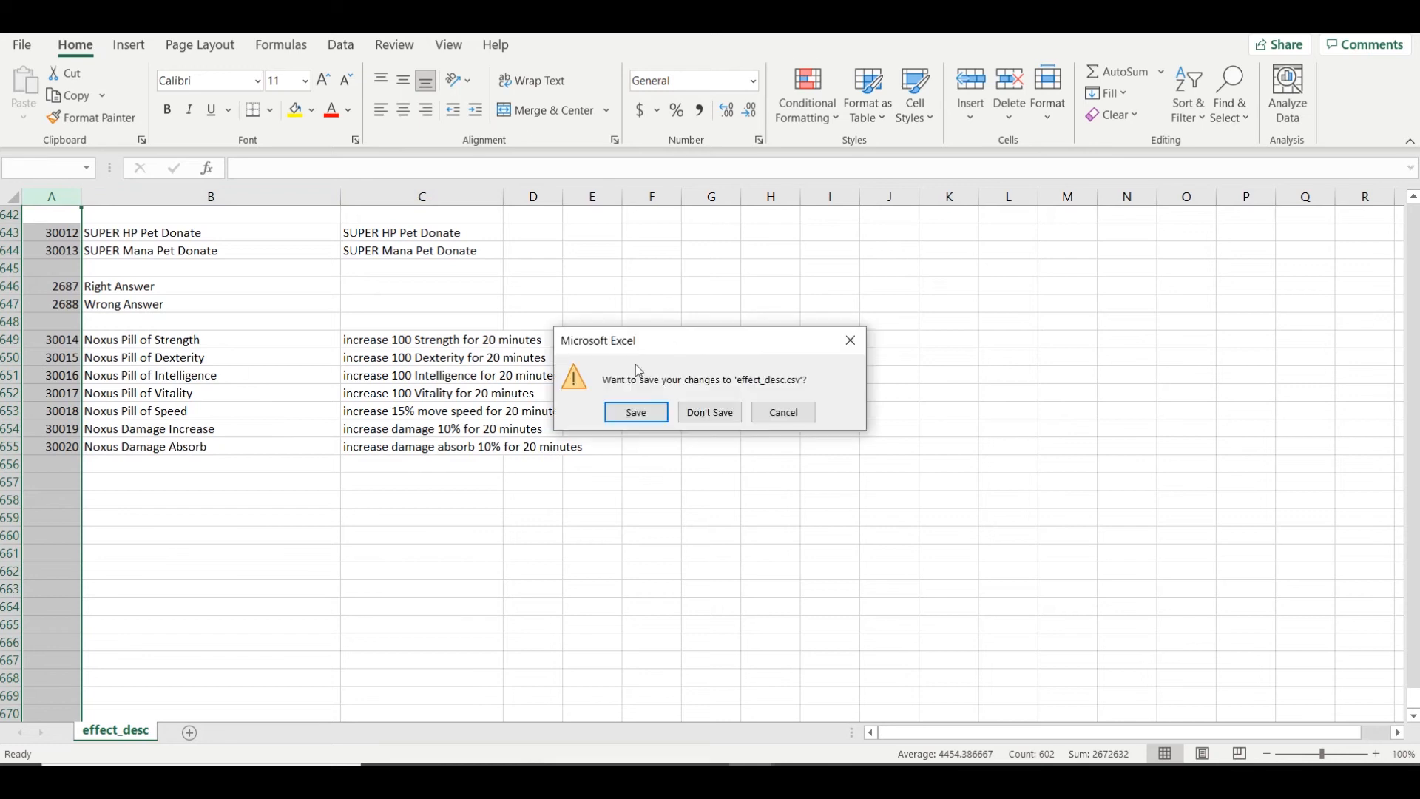
{"action": "left_click", "coordinate": [722, 411]}
{"action": "mouse_move", "coordinate": [751, 780]}
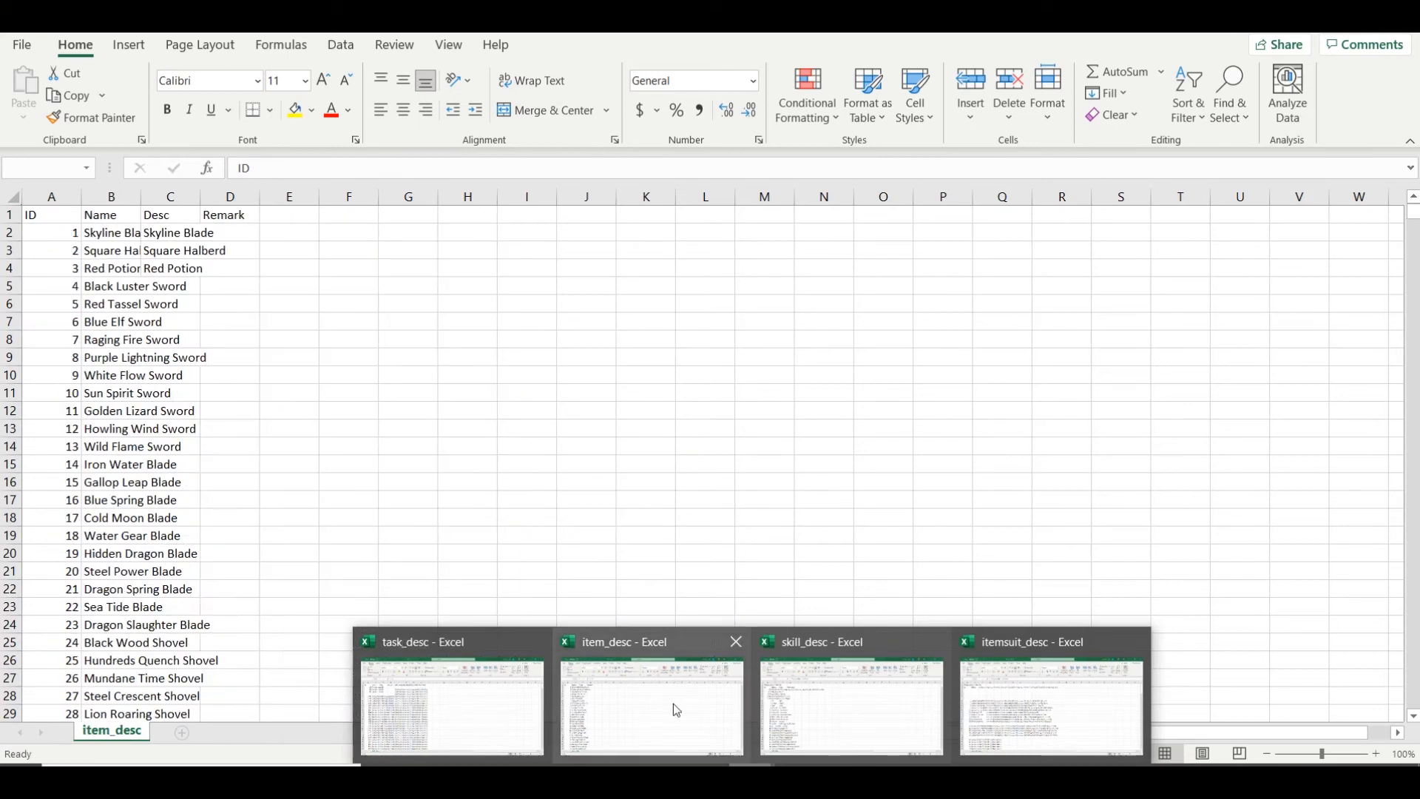
{"action": "left_click", "coordinate": [884, 692]}
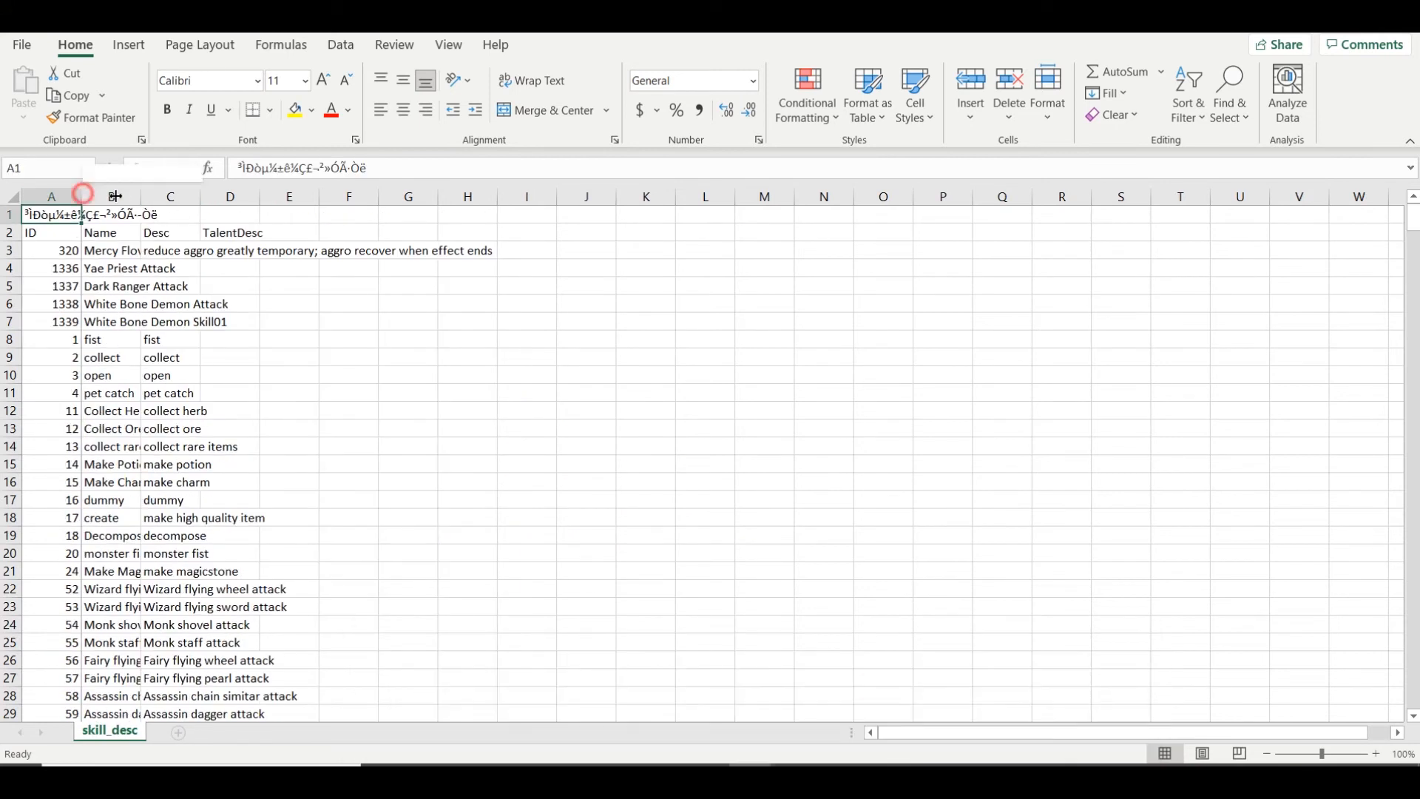
Widen columns A, B and C of the skill_desc sheet so the IDs, names and descriptions are readable
{"action": "left_click_drag", "start_coordinate": [82, 196], "coordinate": [116, 196]}
{"action": "double_click", "coordinate": [176, 197]}
{"action": "left_click", "coordinate": [85, 197]}
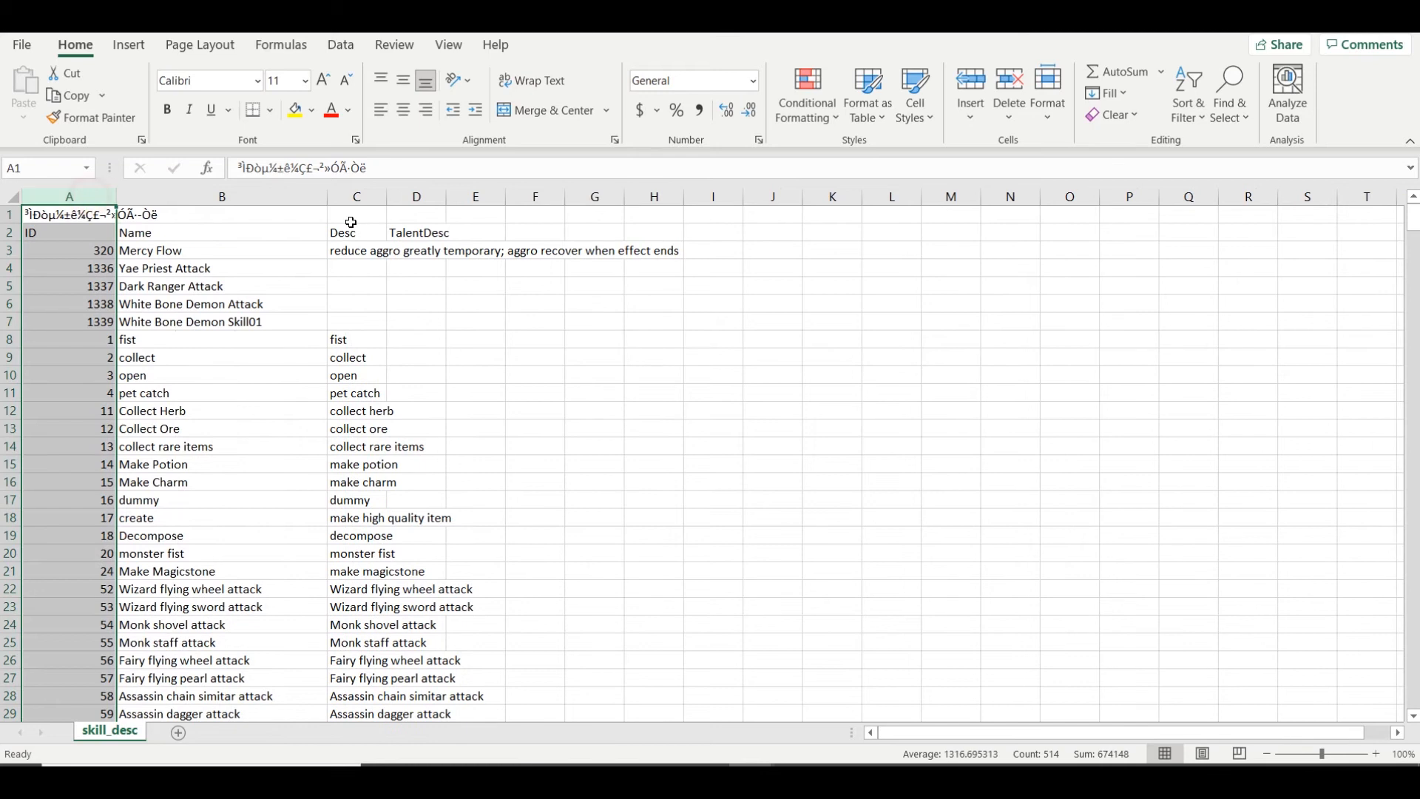
{"action": "left_click_drag", "start_coordinate": [323, 202], "coordinate": [543, 197]}
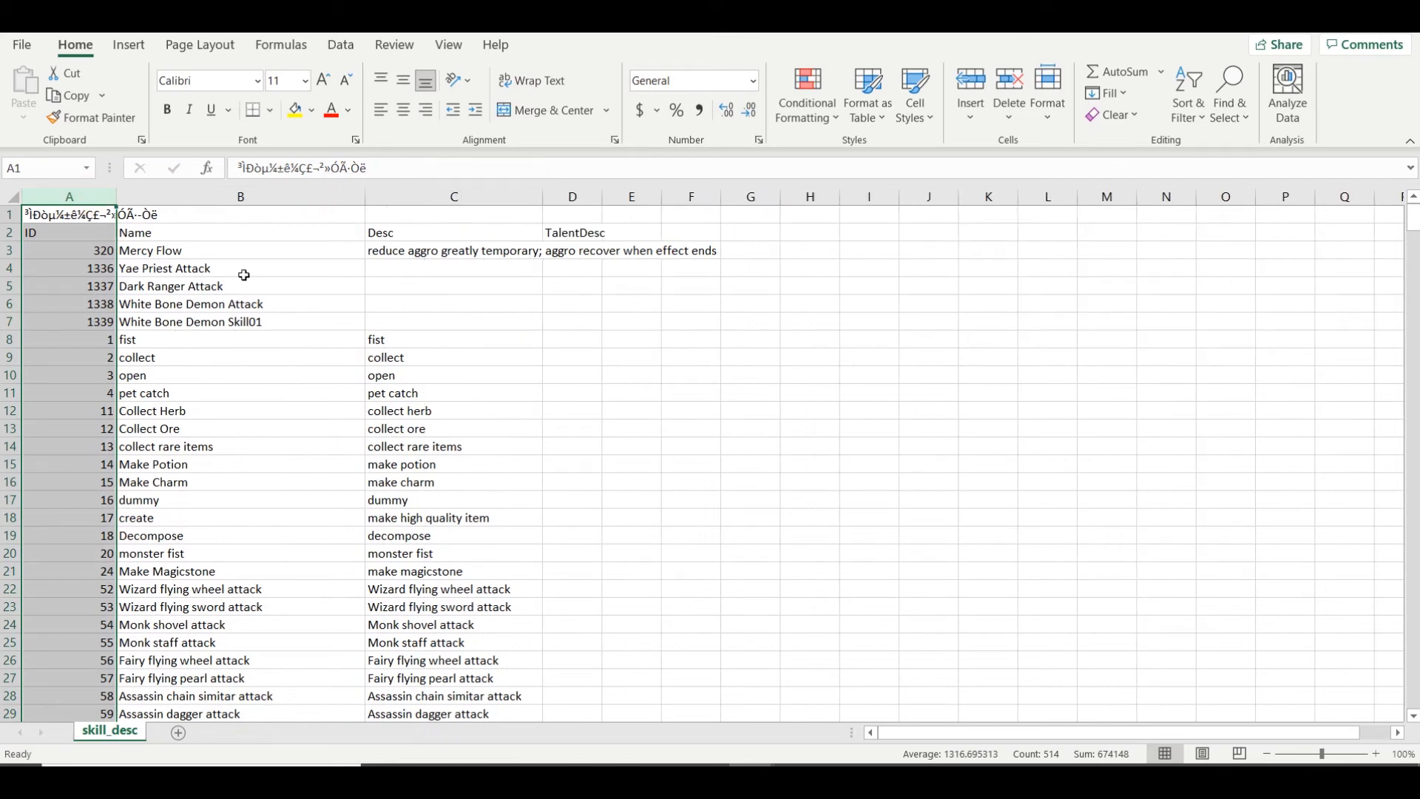
Browse the first skill_desc rows and highlight the Name column B
{"action": "scroll", "coordinate": [271, 284], "scroll_direction": "down", "scroll_amount": 1}
{"action": "scroll", "coordinate": [272, 285], "scroll_direction": "up", "scroll_amount": 1}
{"action": "scroll", "coordinate": [274, 272], "scroll_direction": "down", "scroll_amount": 3}
{"action": "scroll", "coordinate": [269, 267], "scroll_direction": "up", "scroll_amount": 3}
{"action": "left_click", "coordinate": [242, 197]}
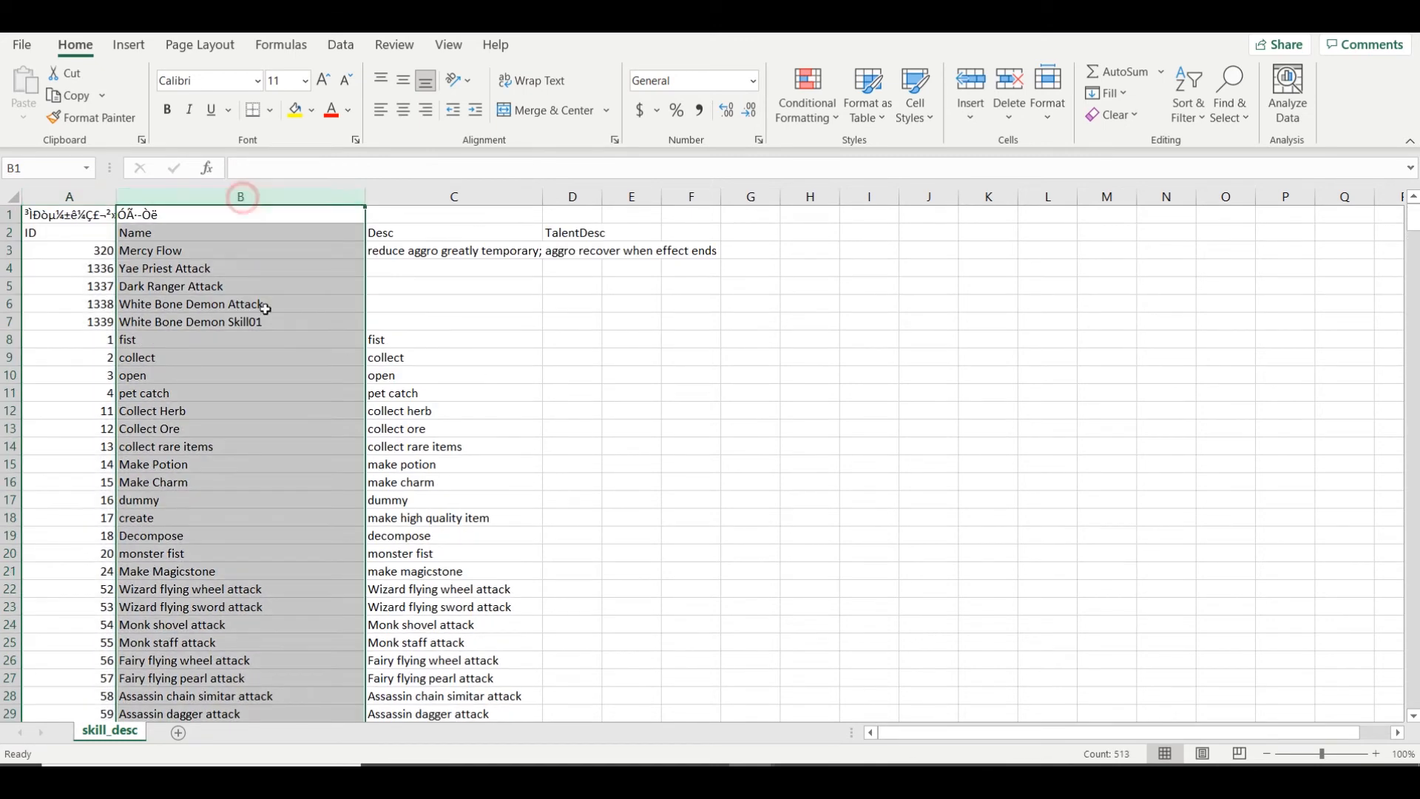
{"action": "left_click", "coordinate": [236, 494]}
Check the Rapid Crack skill description in the game, and search the skill_desc sheet for "rapid"
{"action": "left_click", "coordinate": [799, 773]}
{"action": "mouse_move", "coordinate": [396, 748]}
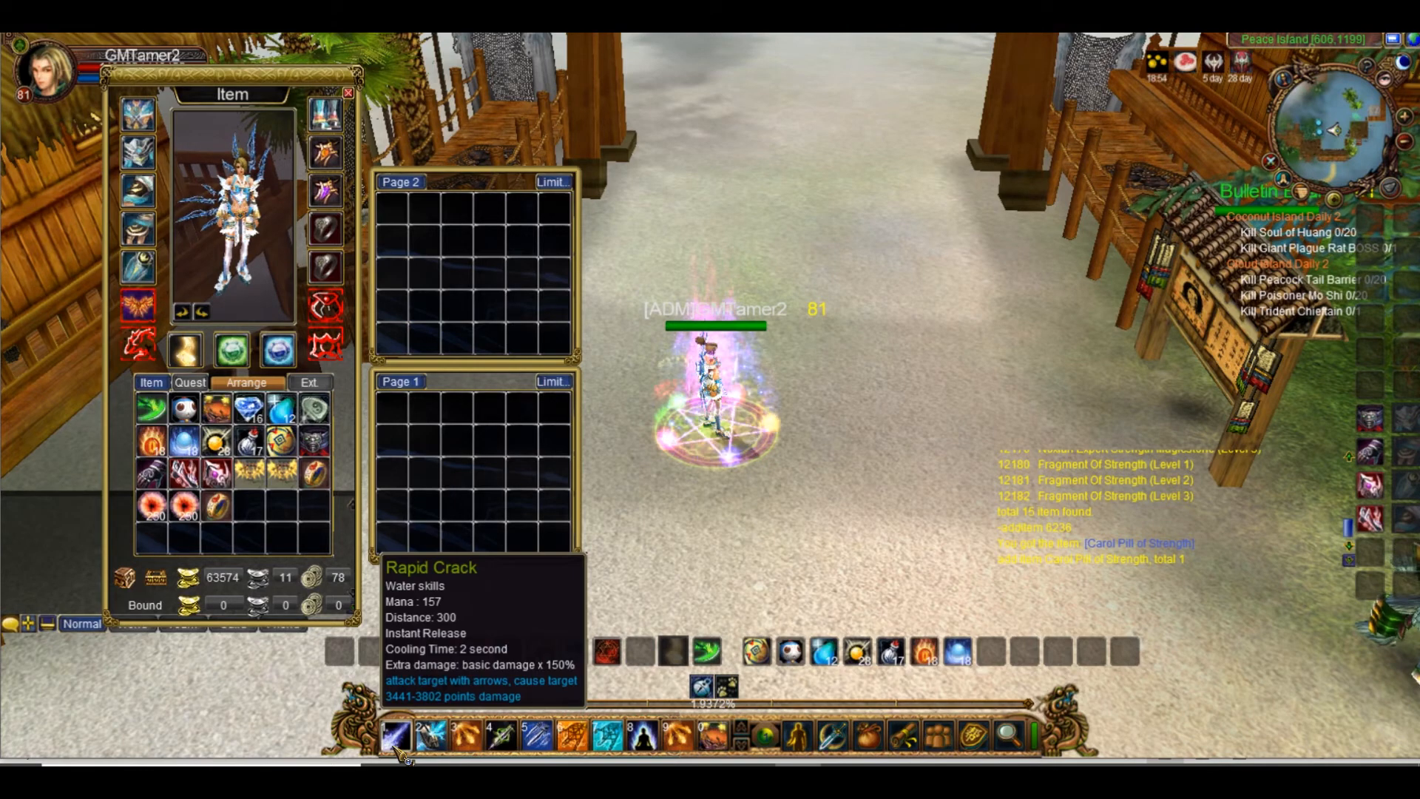
{"action": "key", "text": "alt+Tab"}
{"action": "left_click", "coordinate": [432, 520]}
{"action": "key", "text": "ctrl+f"}
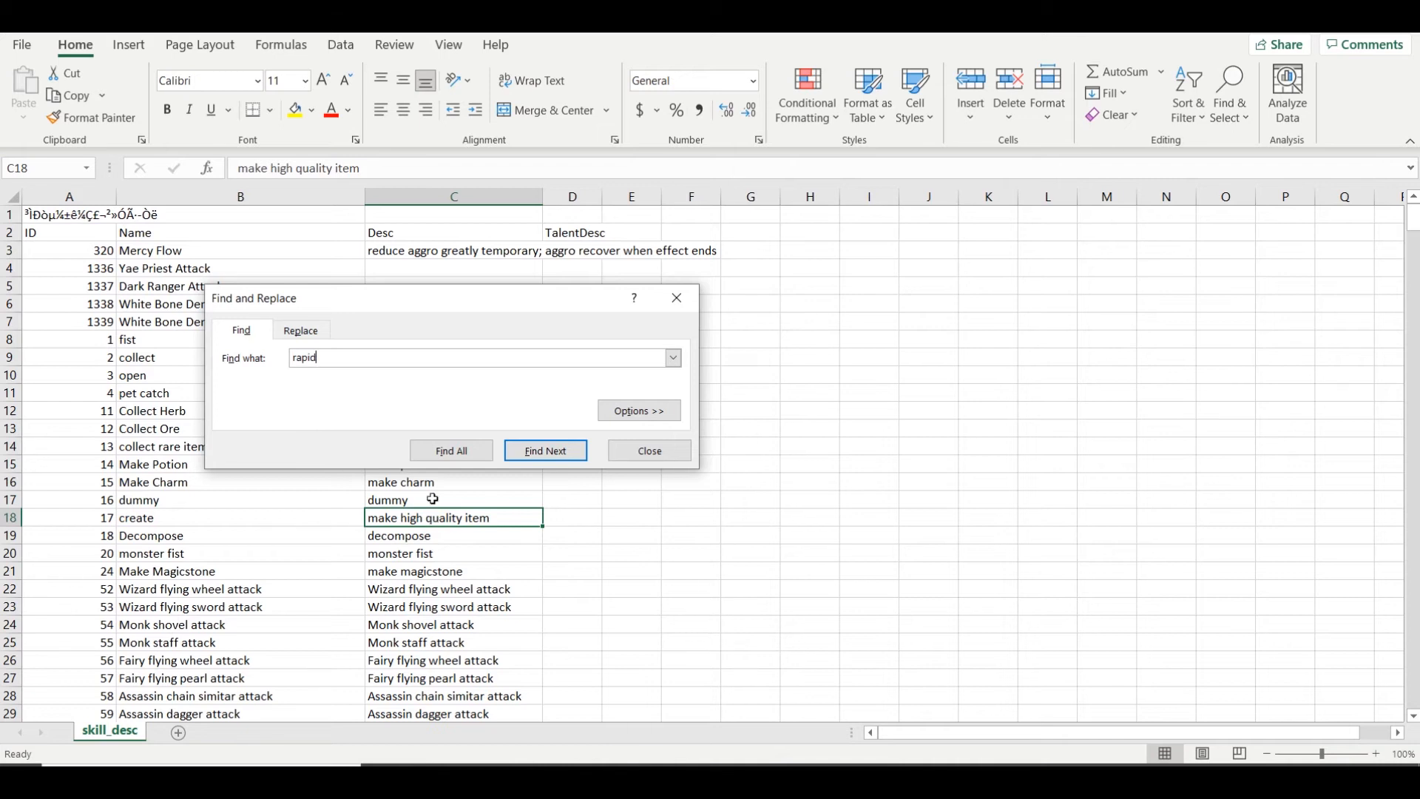
{"action": "type", "text": "rapid"}
{"action": "key", "text": "Return"}
{"action": "key", "text": "Escape"}
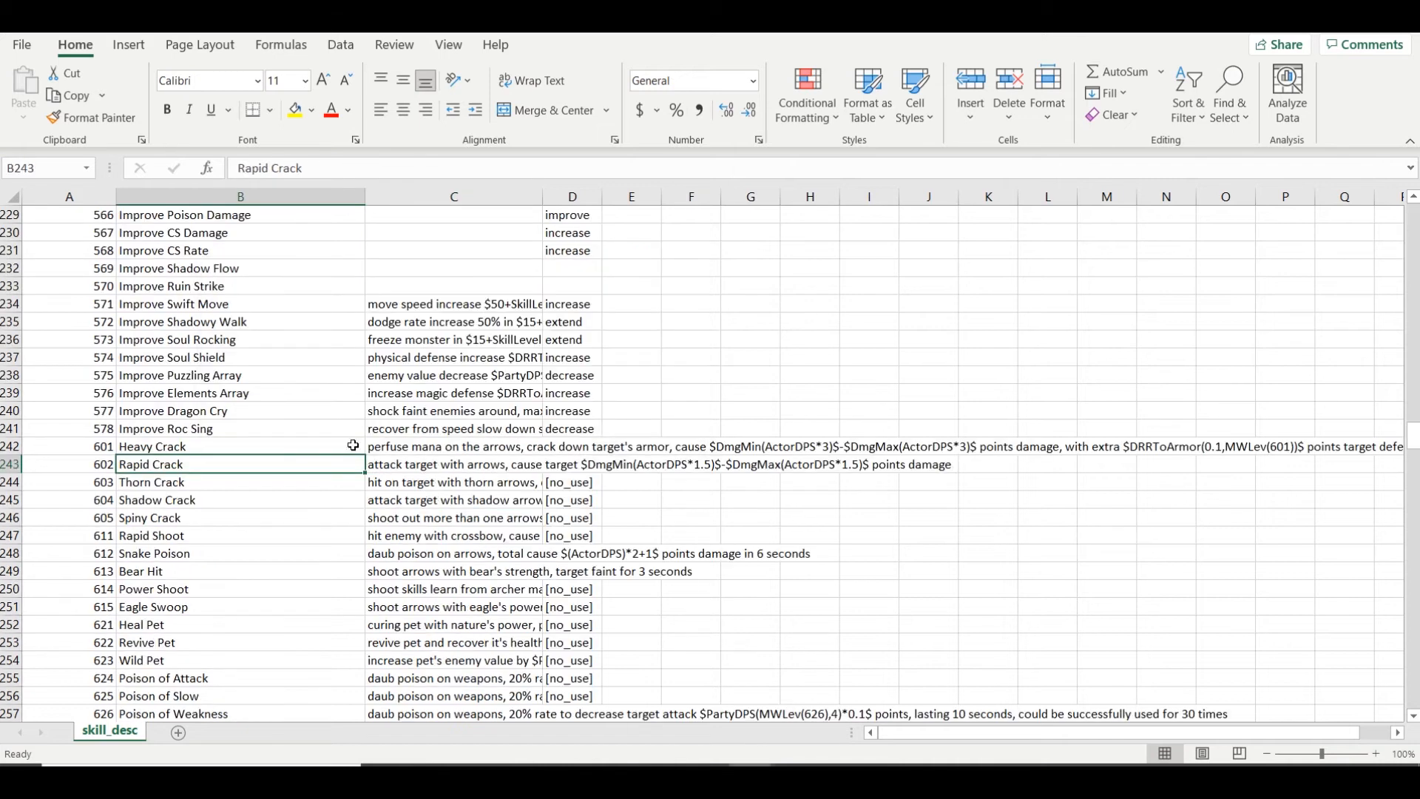
Highlight the Rapid Crack row 243 and the $DmgMin(ActorDPS*1.5)$-$DmgMax(ActorDPS*1.5)$ formula in its C243 description, leaving the text as it is
{"action": "left_click", "coordinate": [8, 464]}
{"action": "left_click", "coordinate": [235, 464]}
{"action": "left_click", "coordinate": [241, 196]}
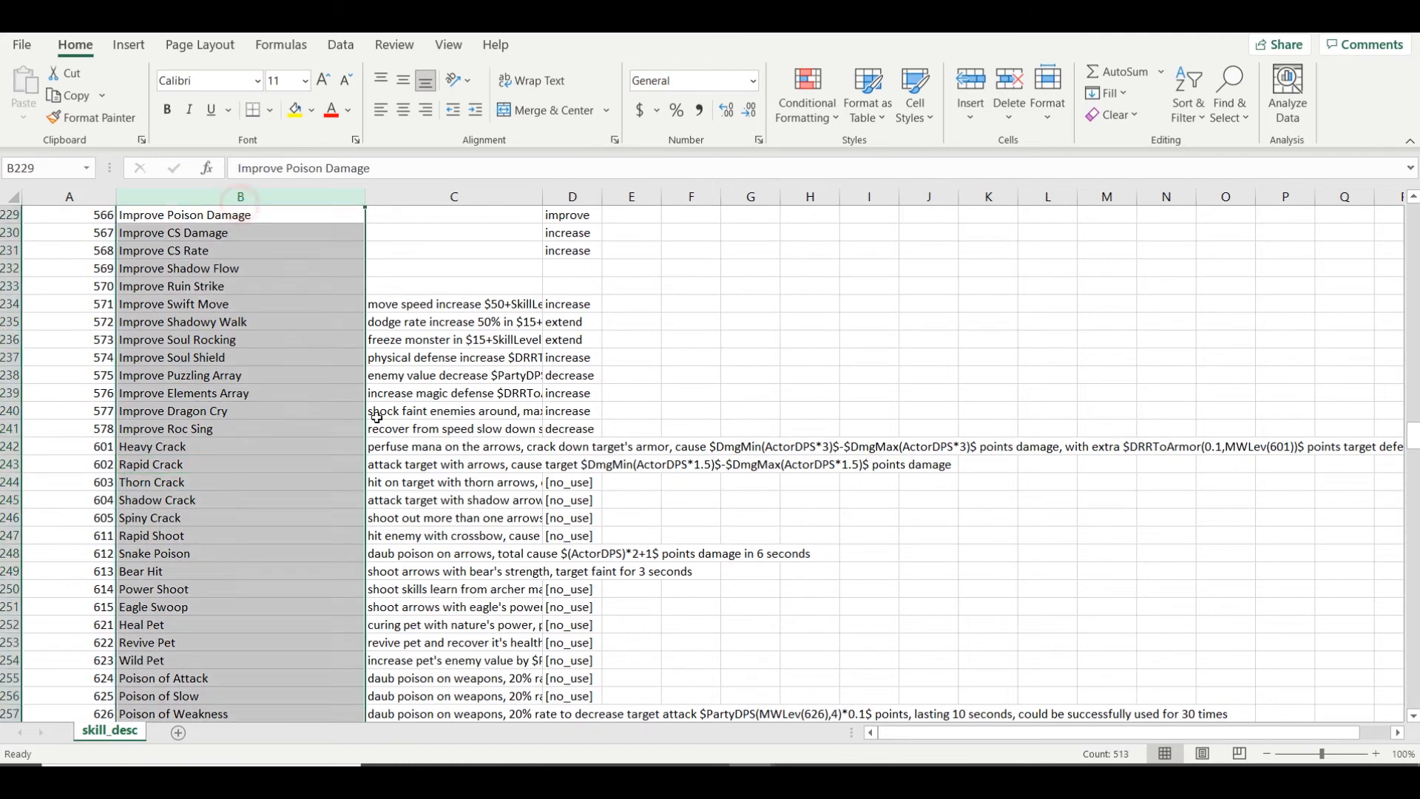
{"action": "left_click", "coordinate": [386, 458]}
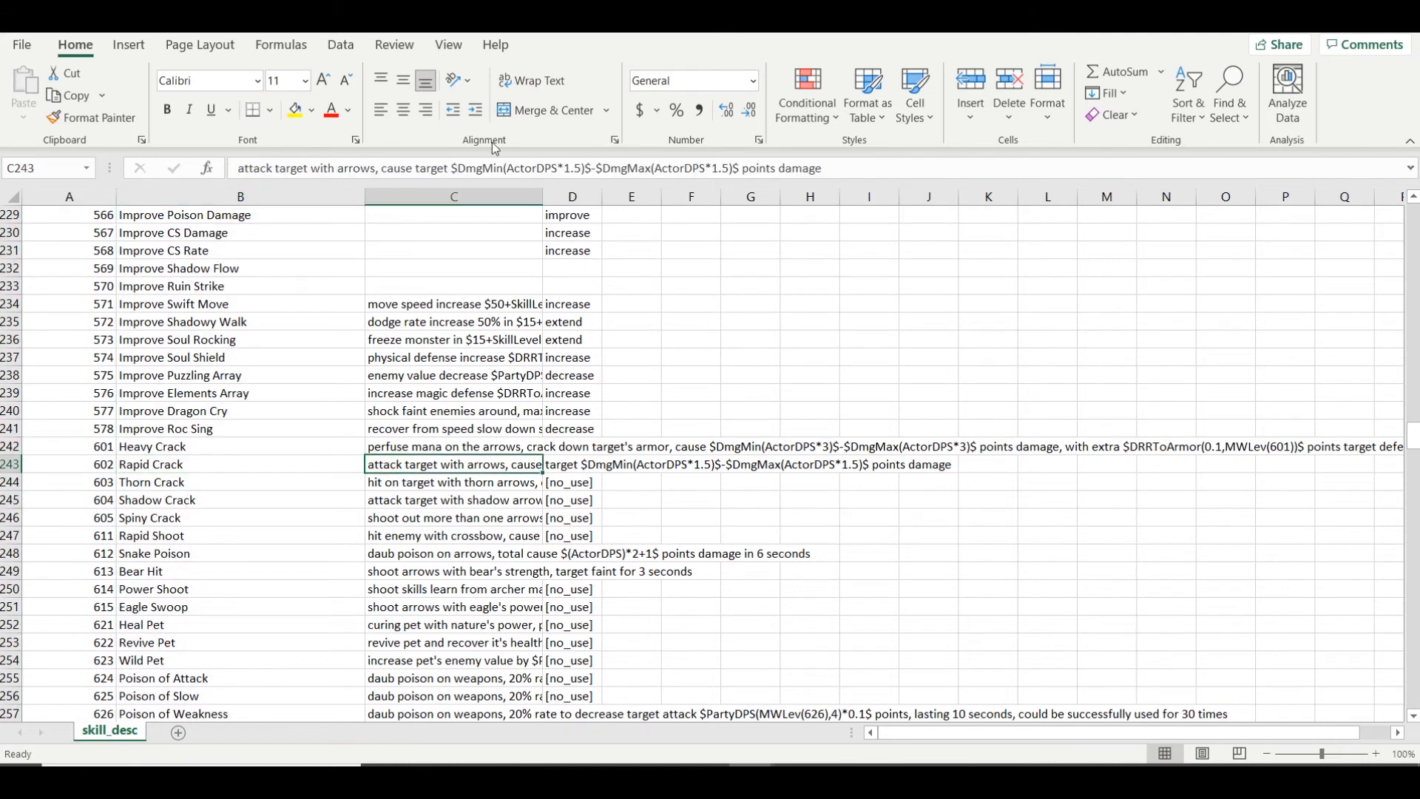
{"action": "left_click_drag", "start_coordinate": [452, 168], "coordinate": [731, 168]}
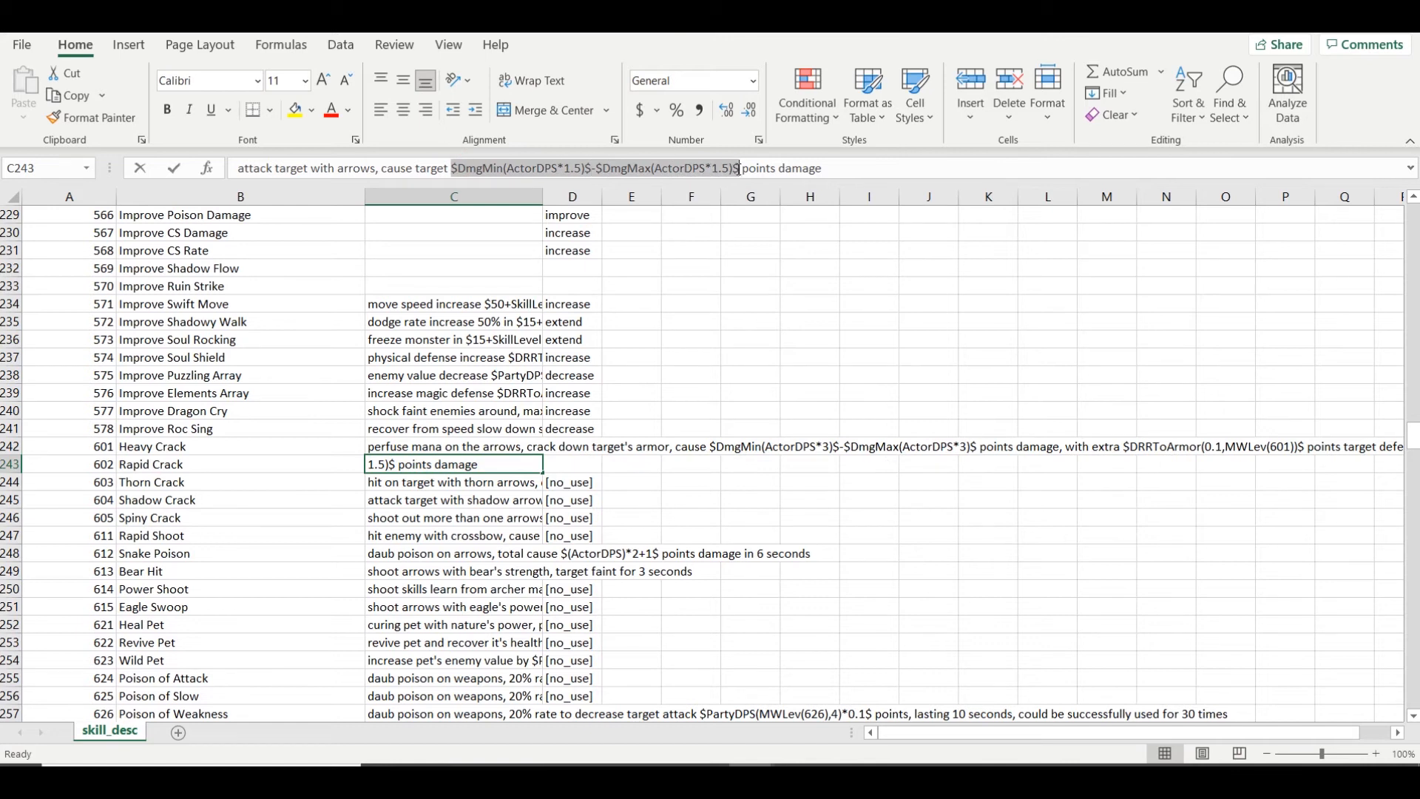
Examine the minimum and maximum damage formula in the Rapid Crack description in C243 and compare it with the in-game skill tooltip
{"action": "left_click", "coordinate": [723, 167]}
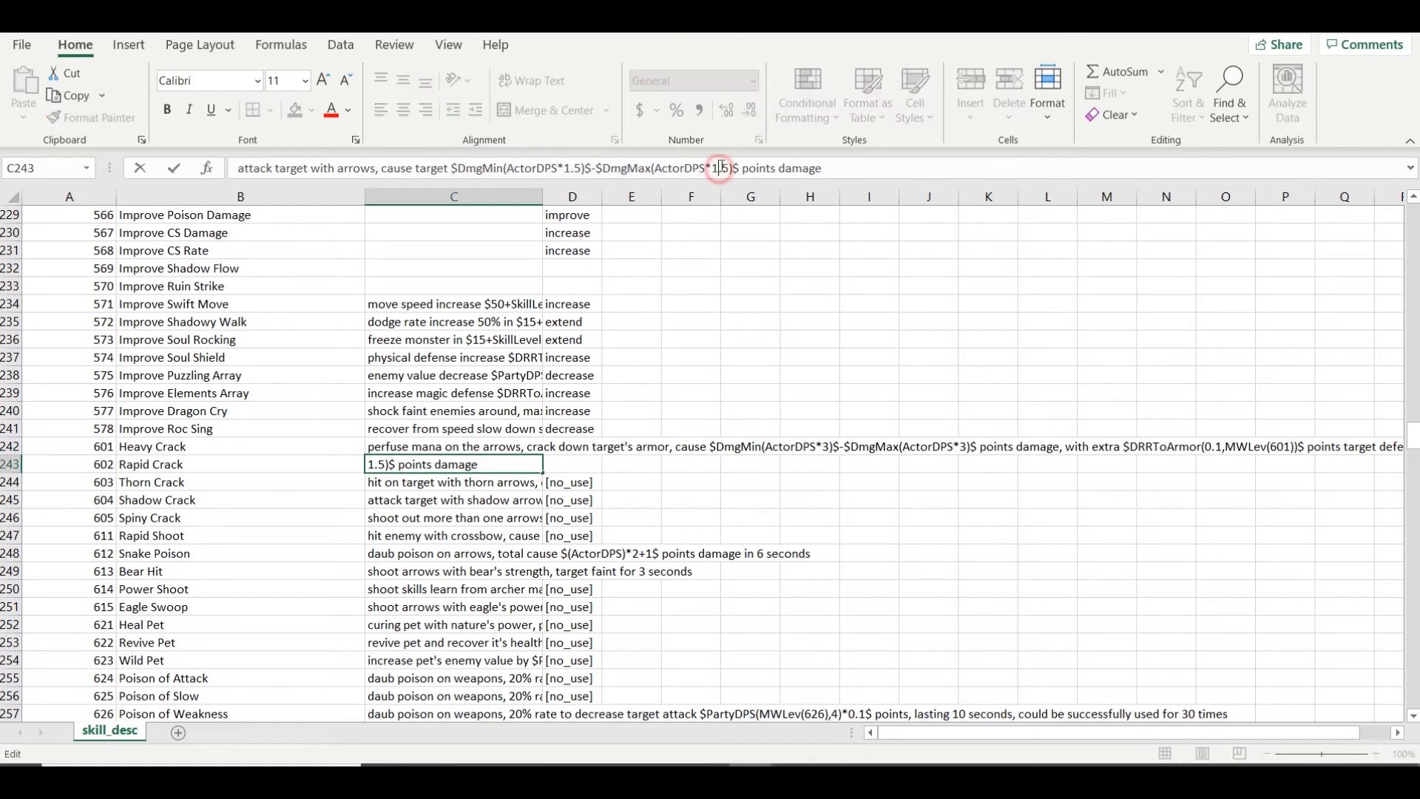
{"action": "left_click_drag", "start_coordinate": [726, 167], "coordinate": [733, 170]}
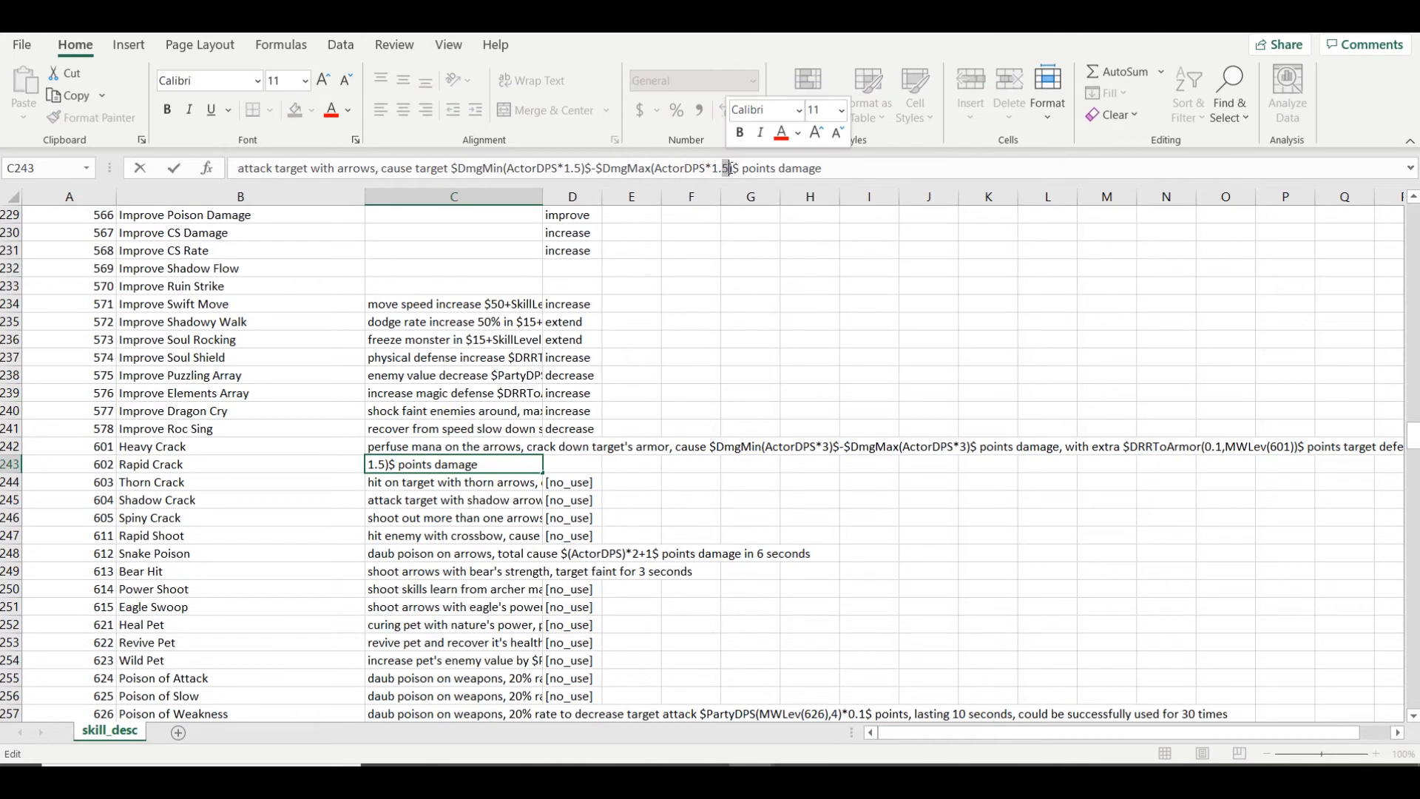
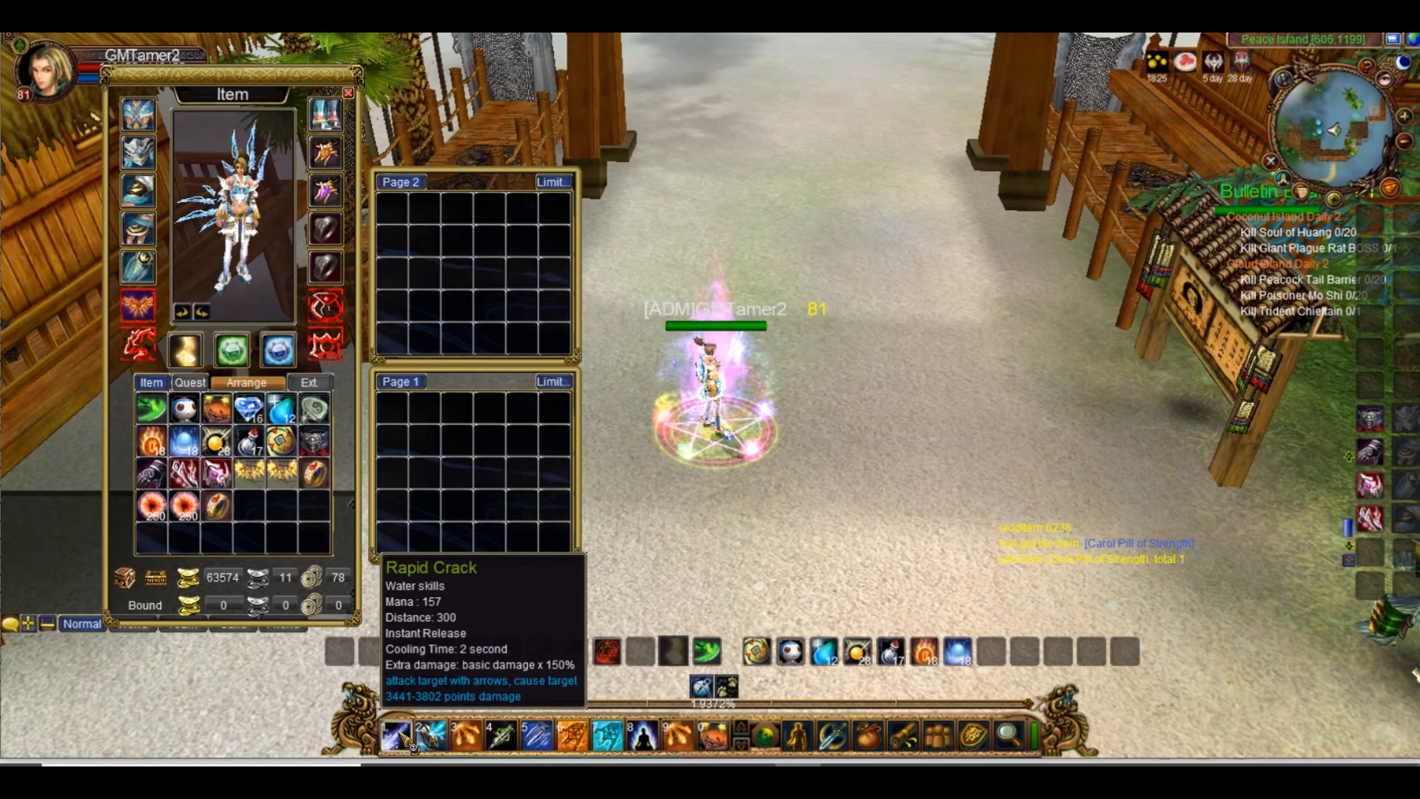
{"action": "left_click", "coordinate": [751, 773]}
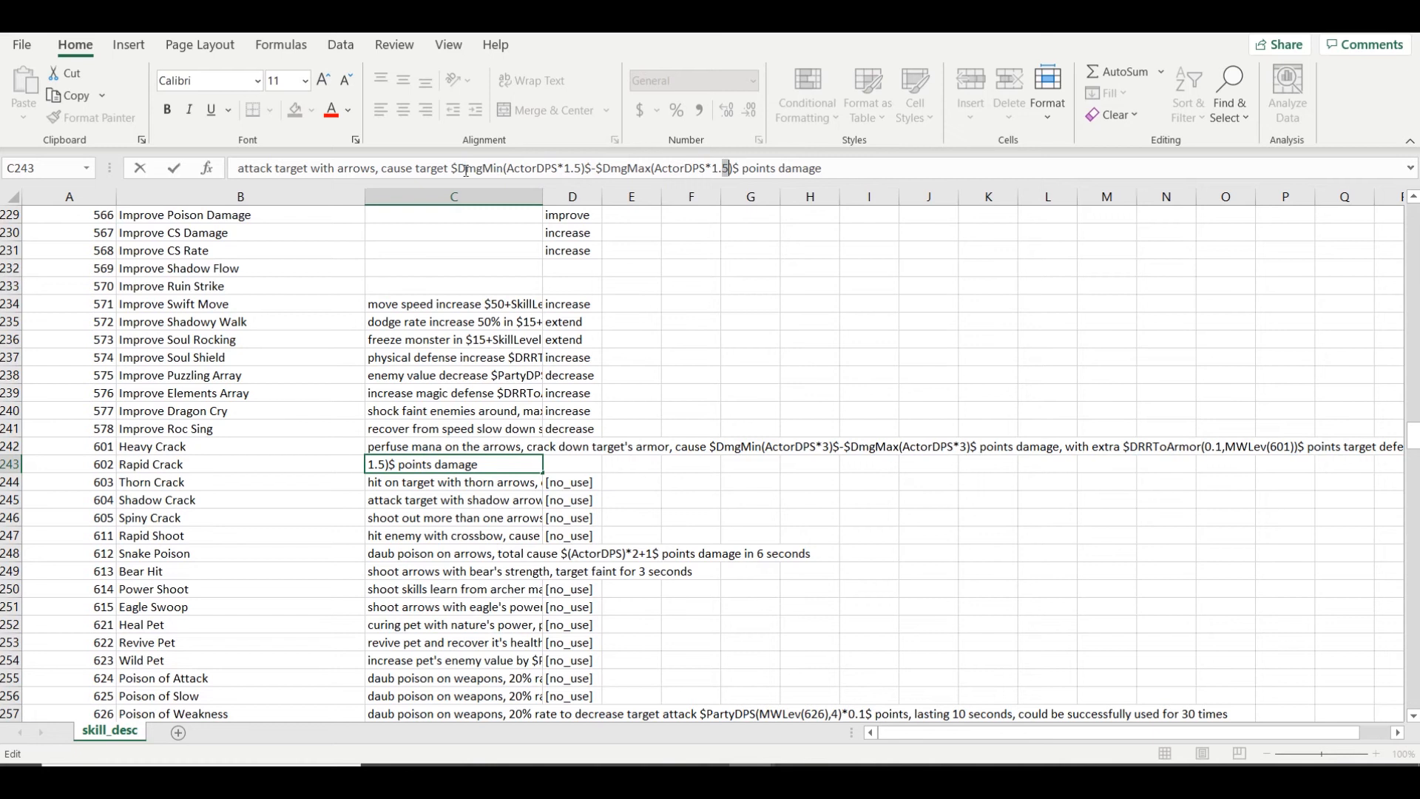
{"action": "left_click_drag", "start_coordinate": [453, 168], "coordinate": [736, 167]}
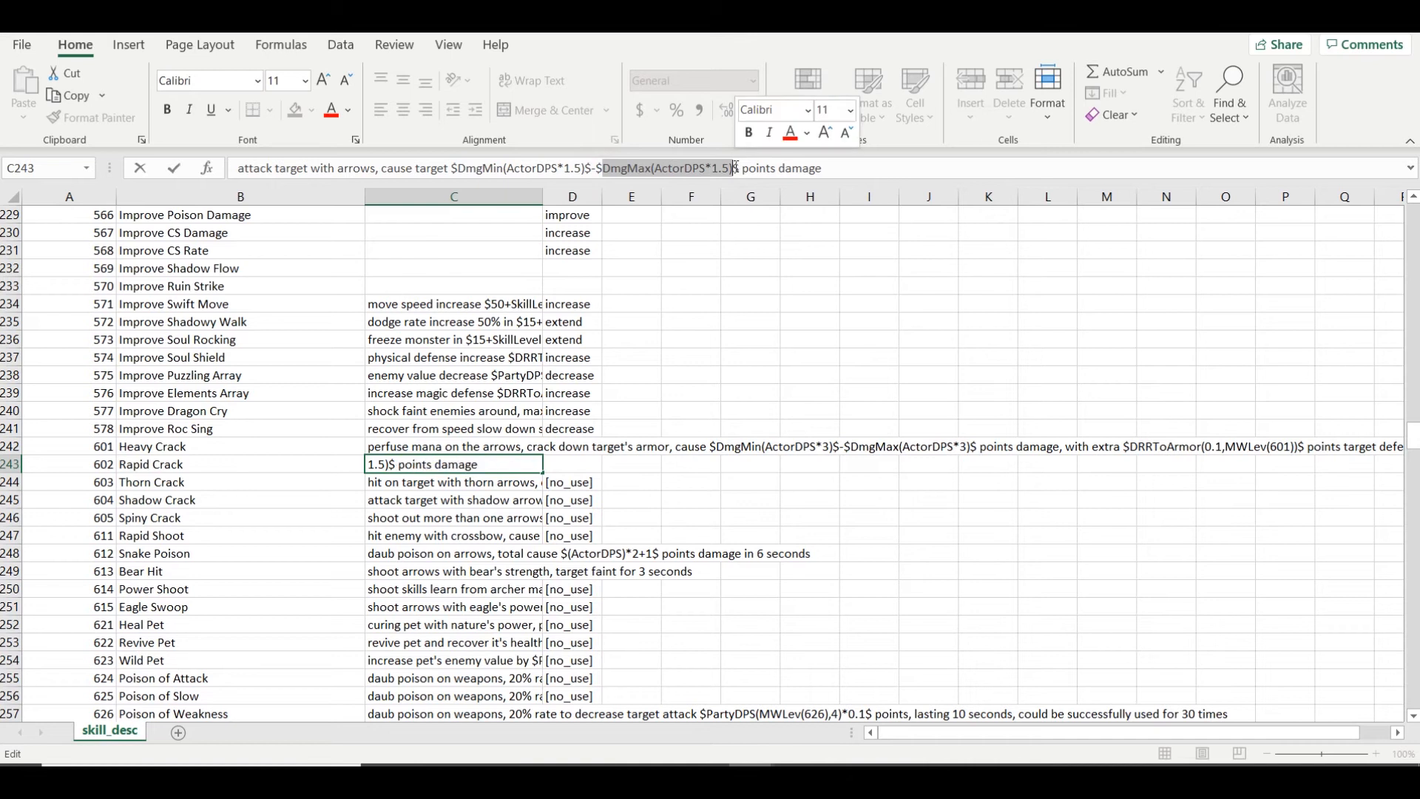
{"action": "left_click", "coordinate": [730, 169]}
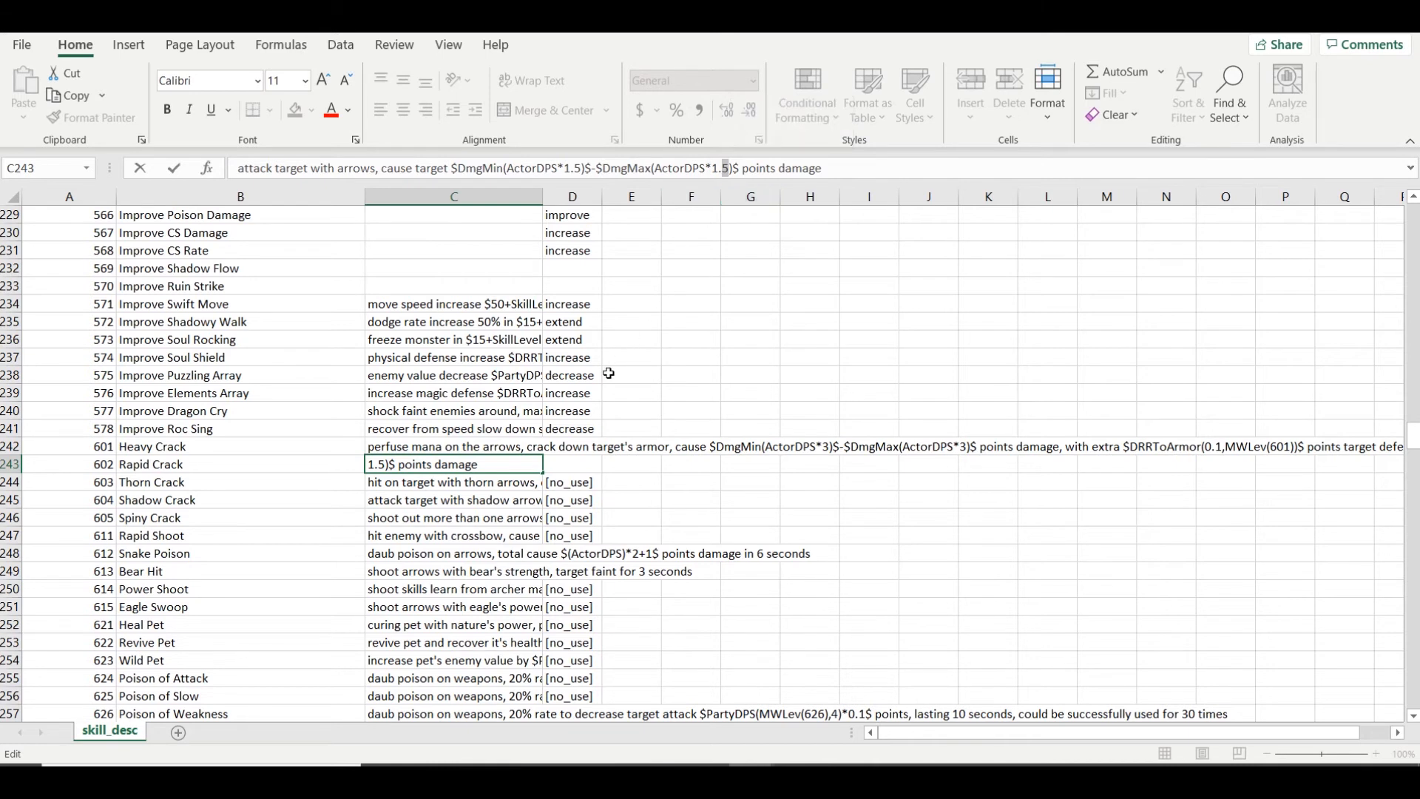
Leave the Rapid Crack description, close the skill_desc workbook and switch to the item_desc workbook
{"action": "left_click", "coordinate": [536, 414]}
{"action": "scroll", "coordinate": [491, 474], "scroll_direction": "down", "scroll_amount": 3}
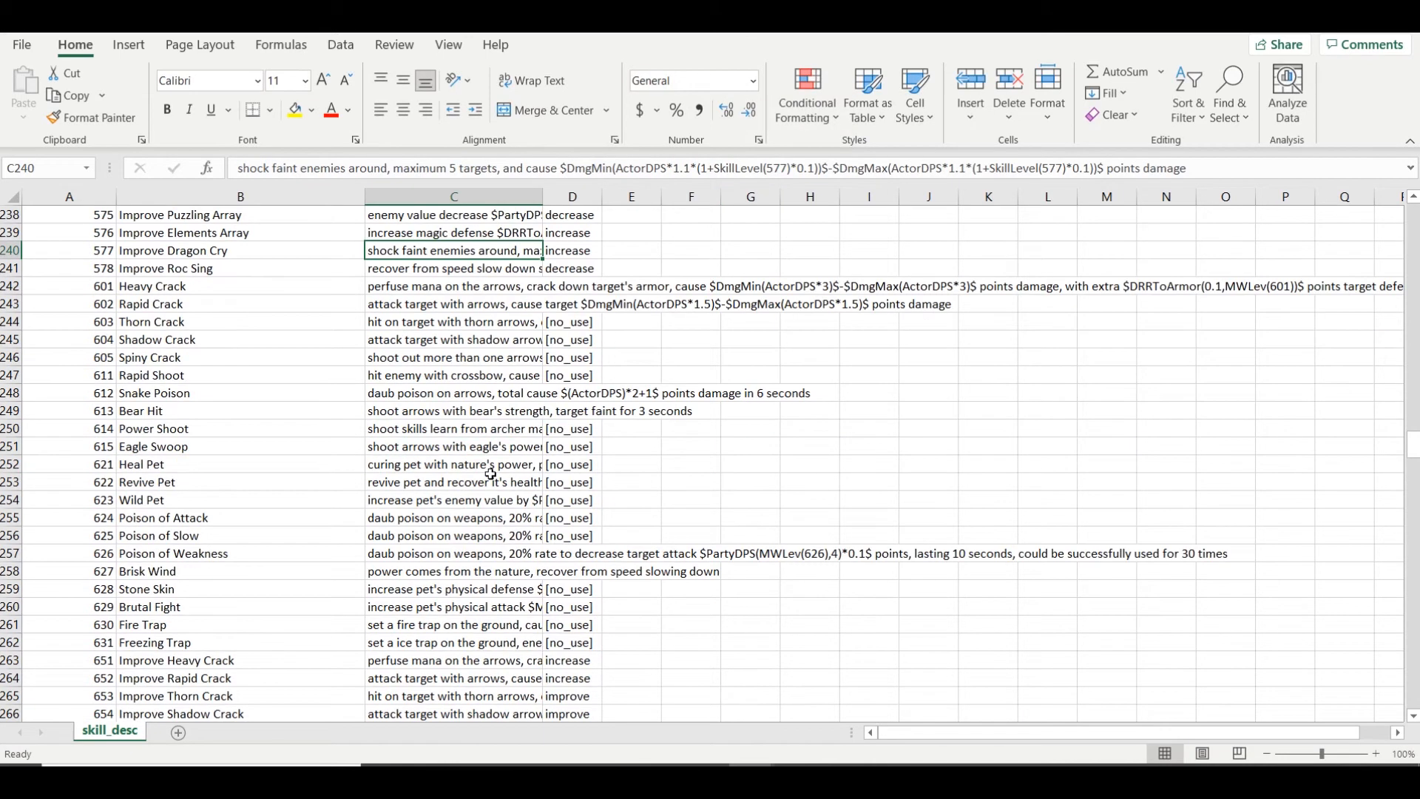
{"action": "scroll", "coordinate": [490, 474], "scroll_direction": "up", "scroll_amount": 4}
{"action": "scroll", "coordinate": [494, 463], "scroll_direction": "down", "scroll_amount": 1}
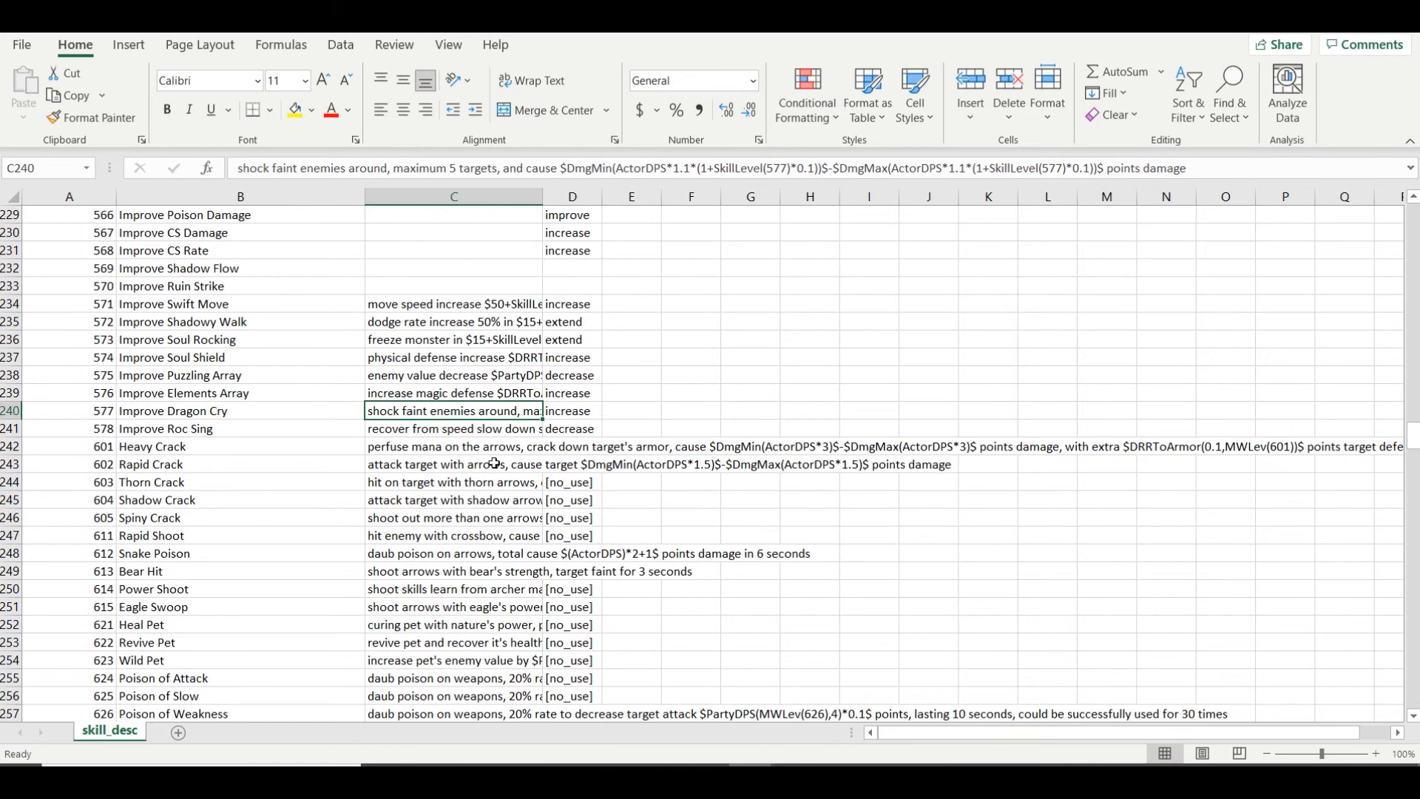
{"action": "key", "text": "alt+F4"}
{"action": "left_click", "coordinate": [710, 412]}
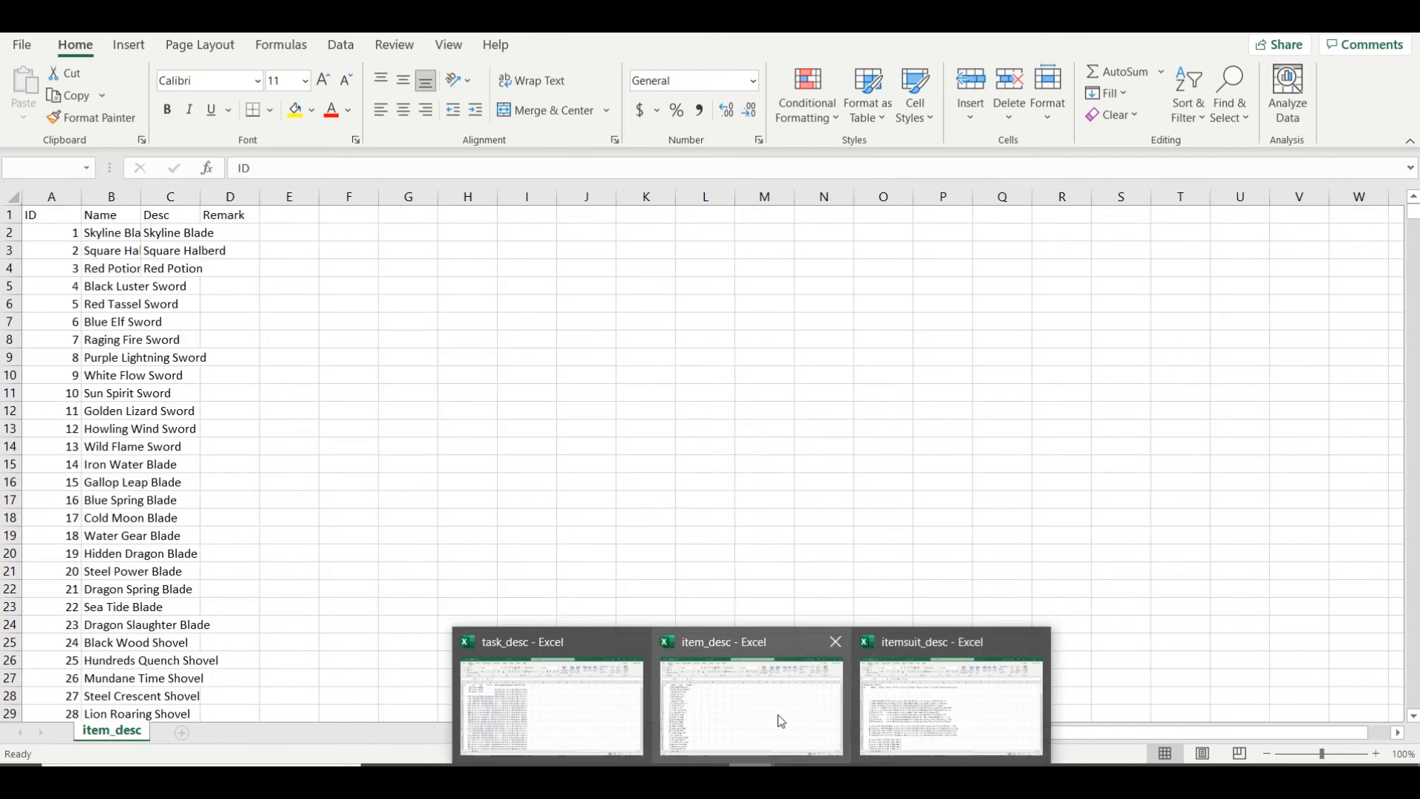
{"action": "left_click", "coordinate": [779, 716]}
{"action": "left_click_drag", "start_coordinate": [1410, 212], "coordinate": [1409, 384]}
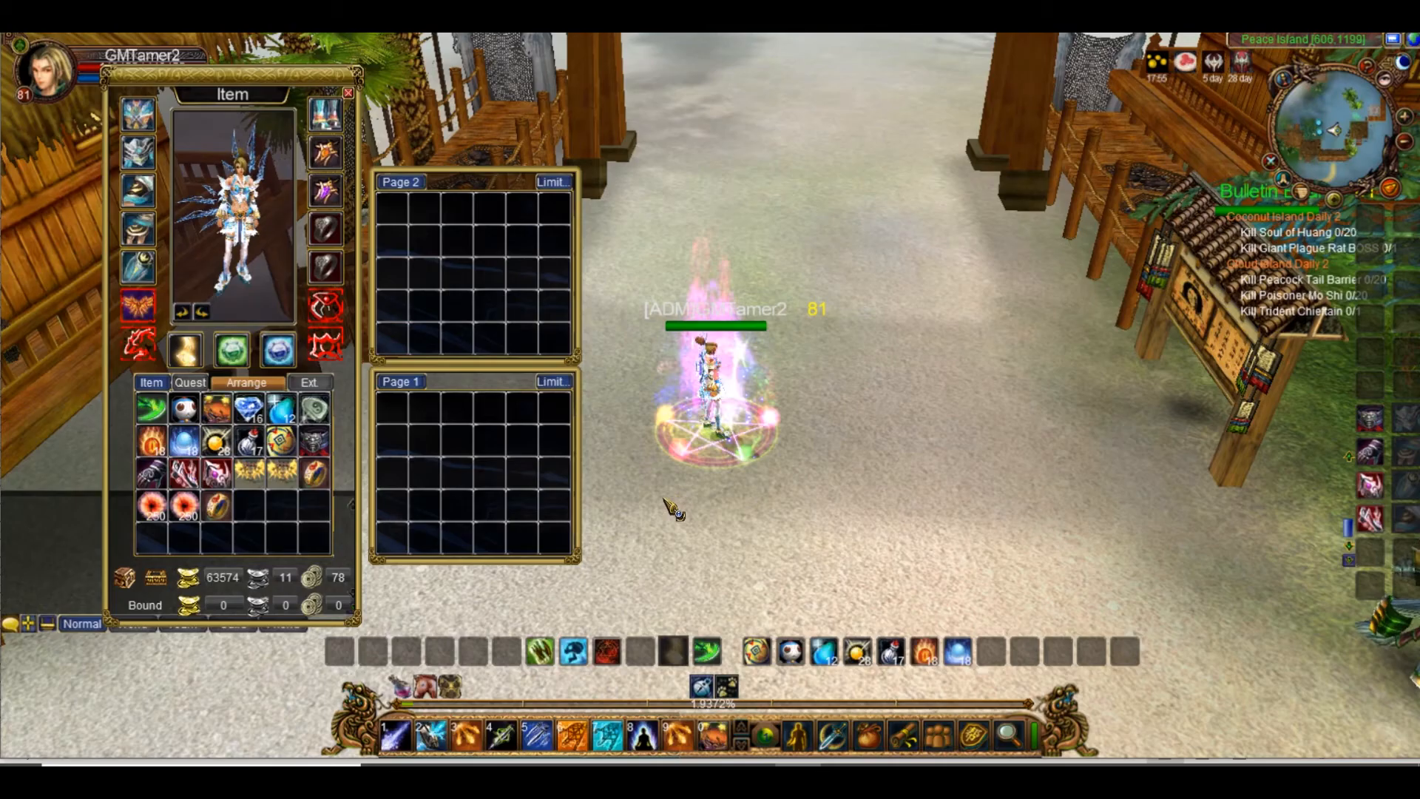
Read the in-game inventory descriptions of items such as the Noxian Expert Vitality Magicstone and the Adv. Apothecary Pill
{"action": "mouse_move", "coordinate": [263, 409]}
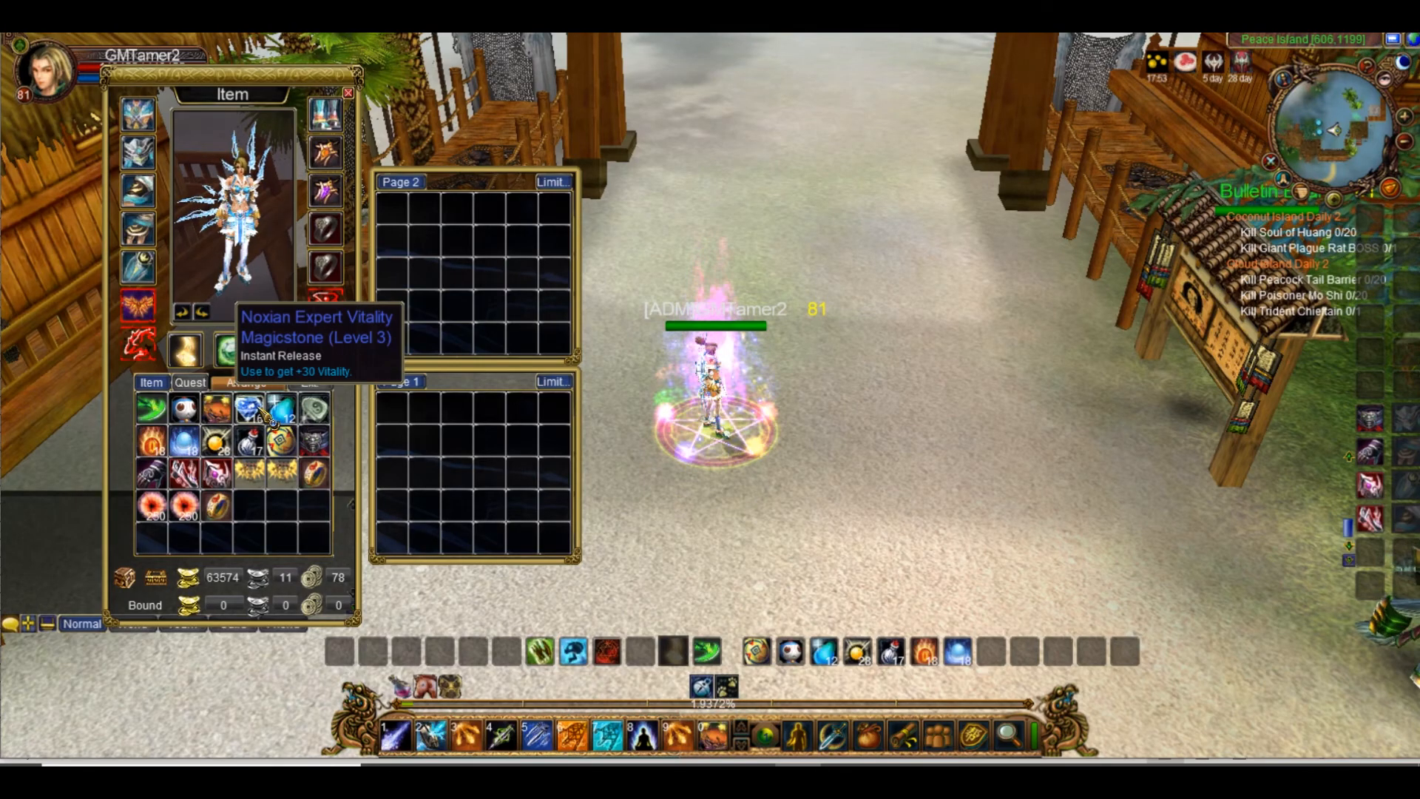
{"action": "mouse_move", "coordinate": [254, 447]}
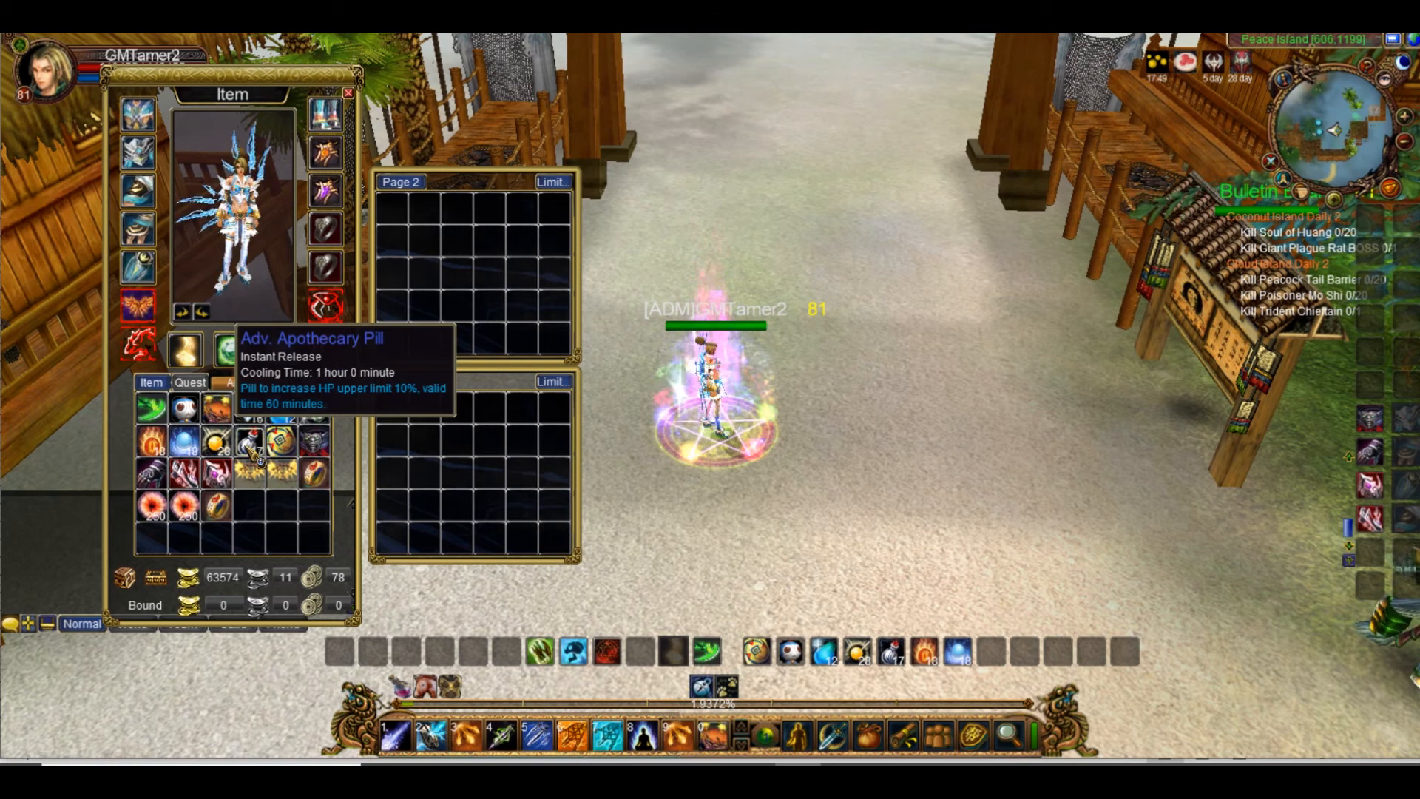
{"action": "mouse_move", "coordinate": [260, 481]}
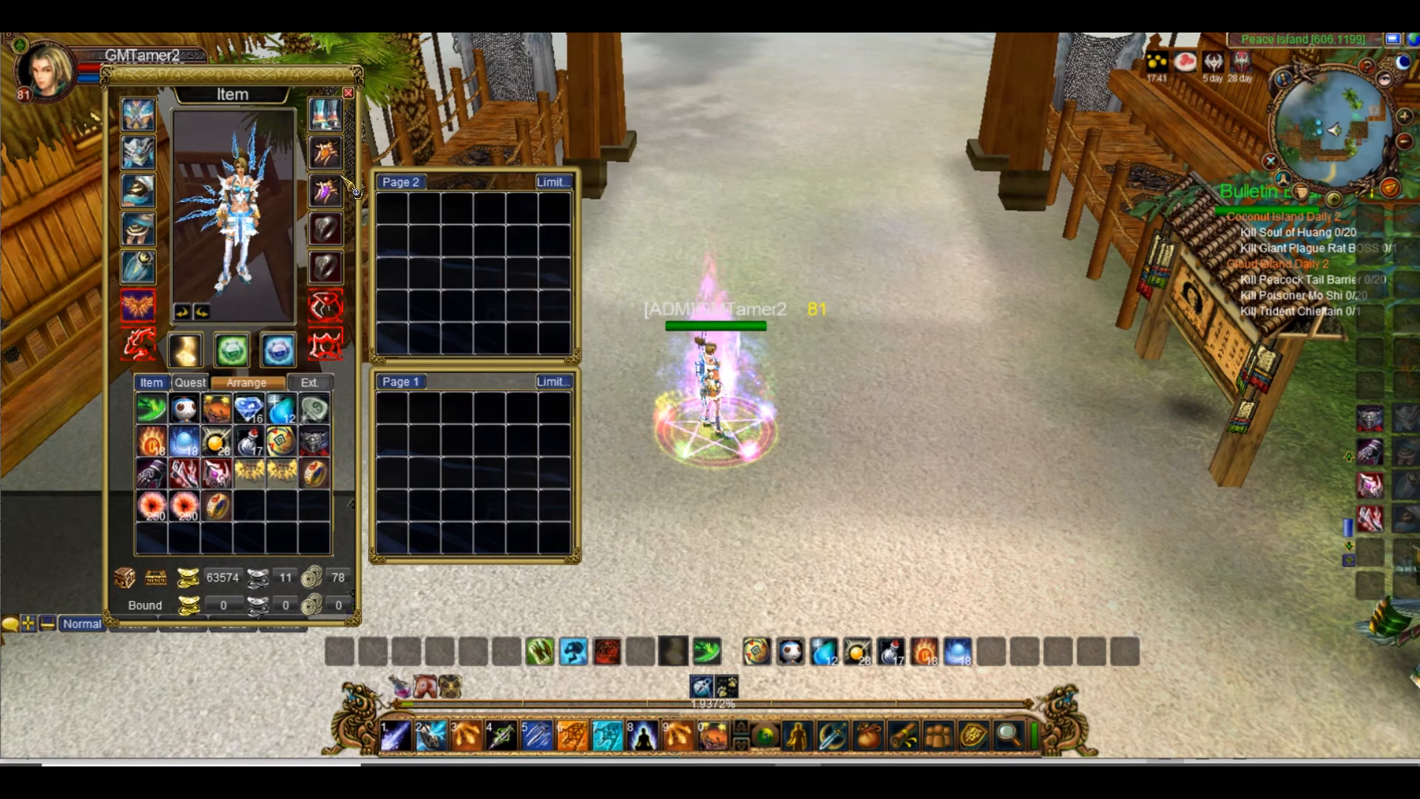
{"action": "mouse_move", "coordinate": [272, 368]}
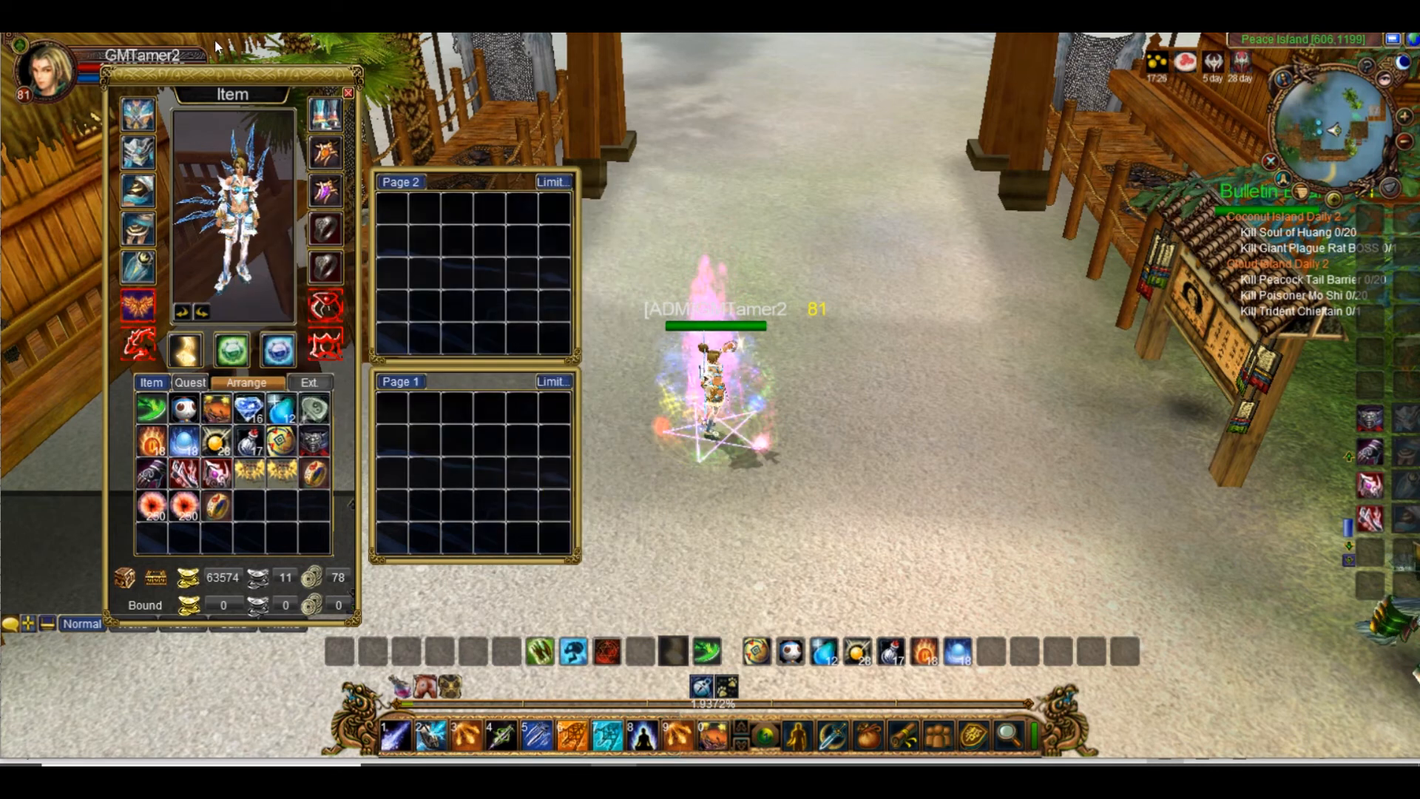
{"action": "mouse_move", "coordinate": [263, 487]}
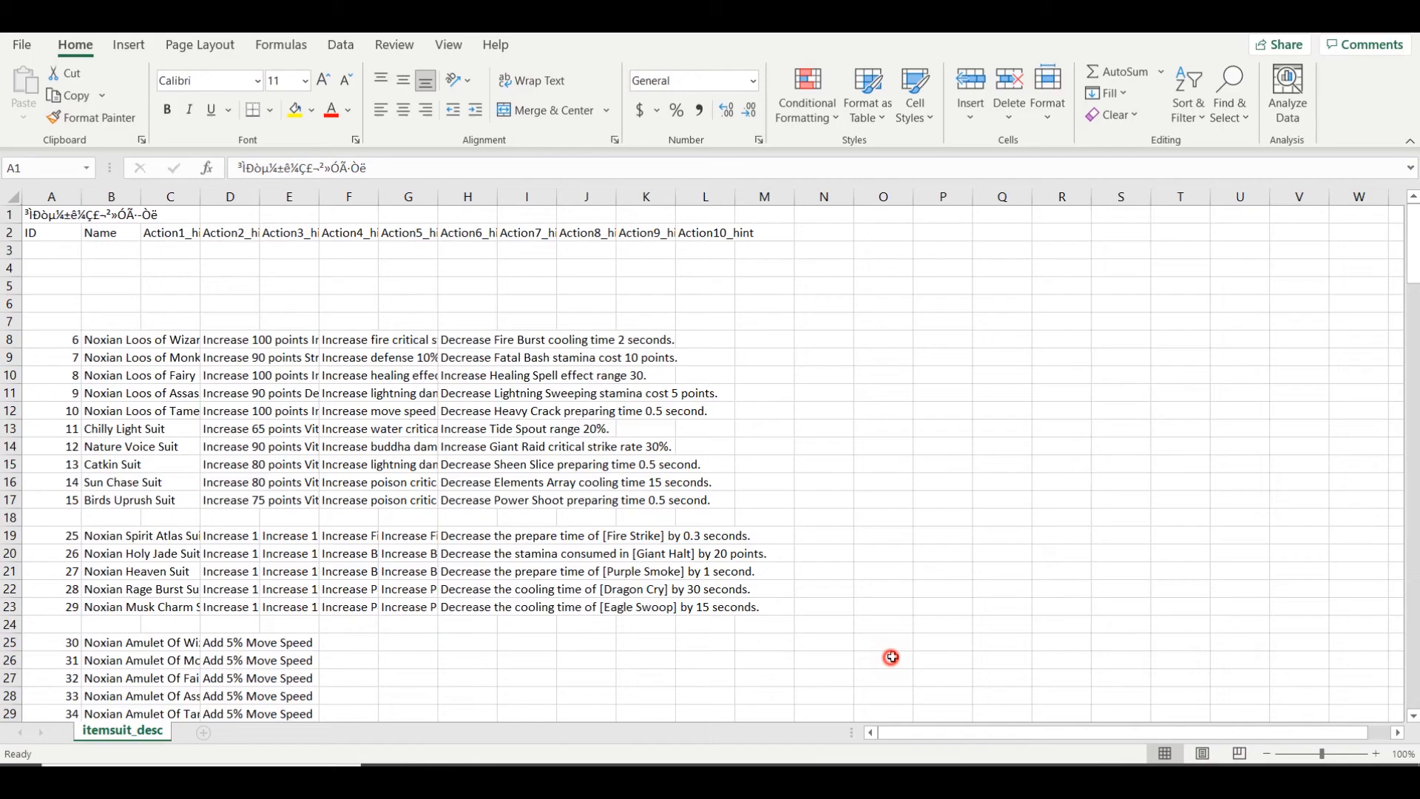
Switch from the itemsuit_desc workbook back to item_desc and search it for "Wing", stepping through the matches
{"action": "left_click", "coordinate": [625, 448]}
{"action": "left_click", "coordinate": [750, 782]}
{"action": "left_click", "coordinate": [762, 702]}
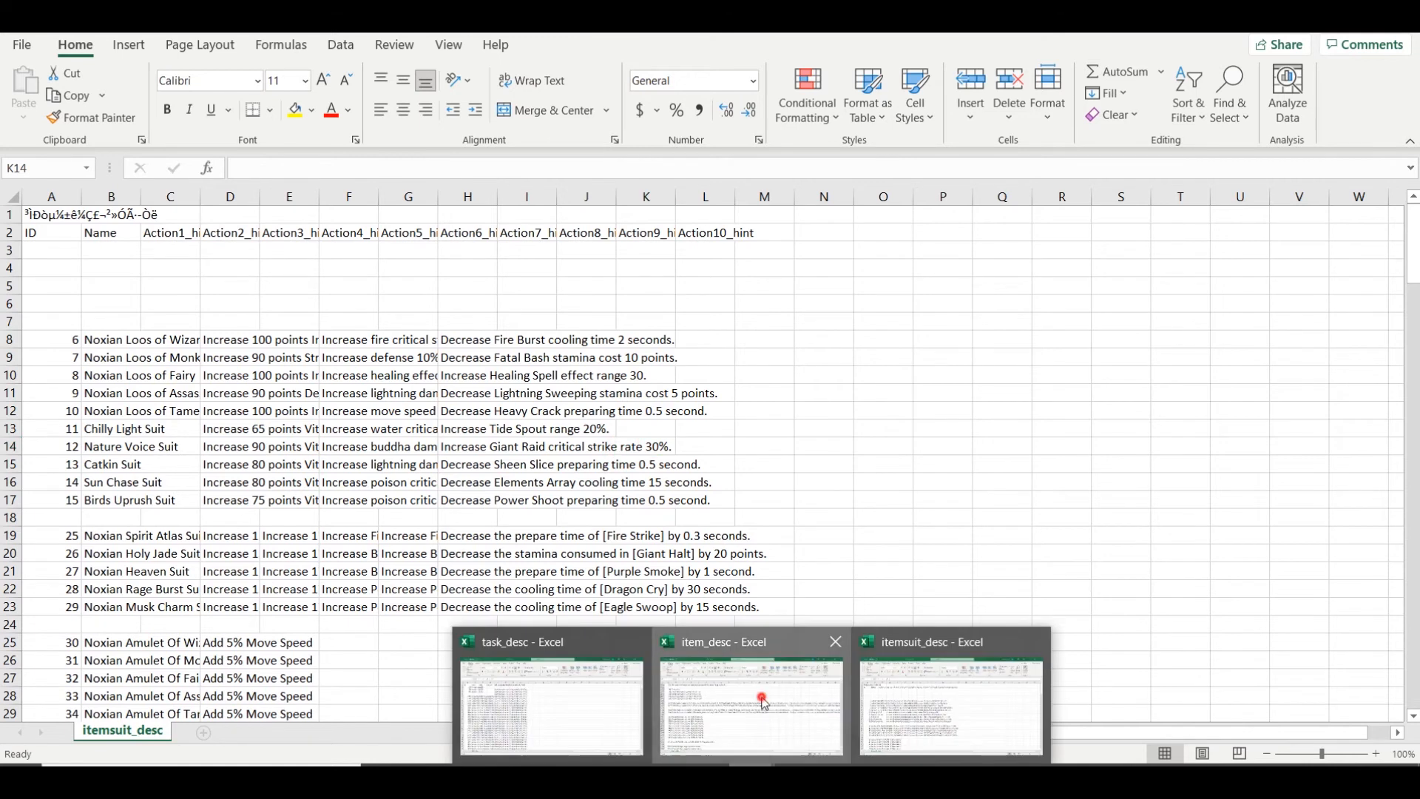
{"action": "left_click", "coordinate": [616, 518]}
{"action": "key", "text": "ctrl+f"}
{"action": "type", "text": "Wing"}
{"action": "key", "text": "Return"}
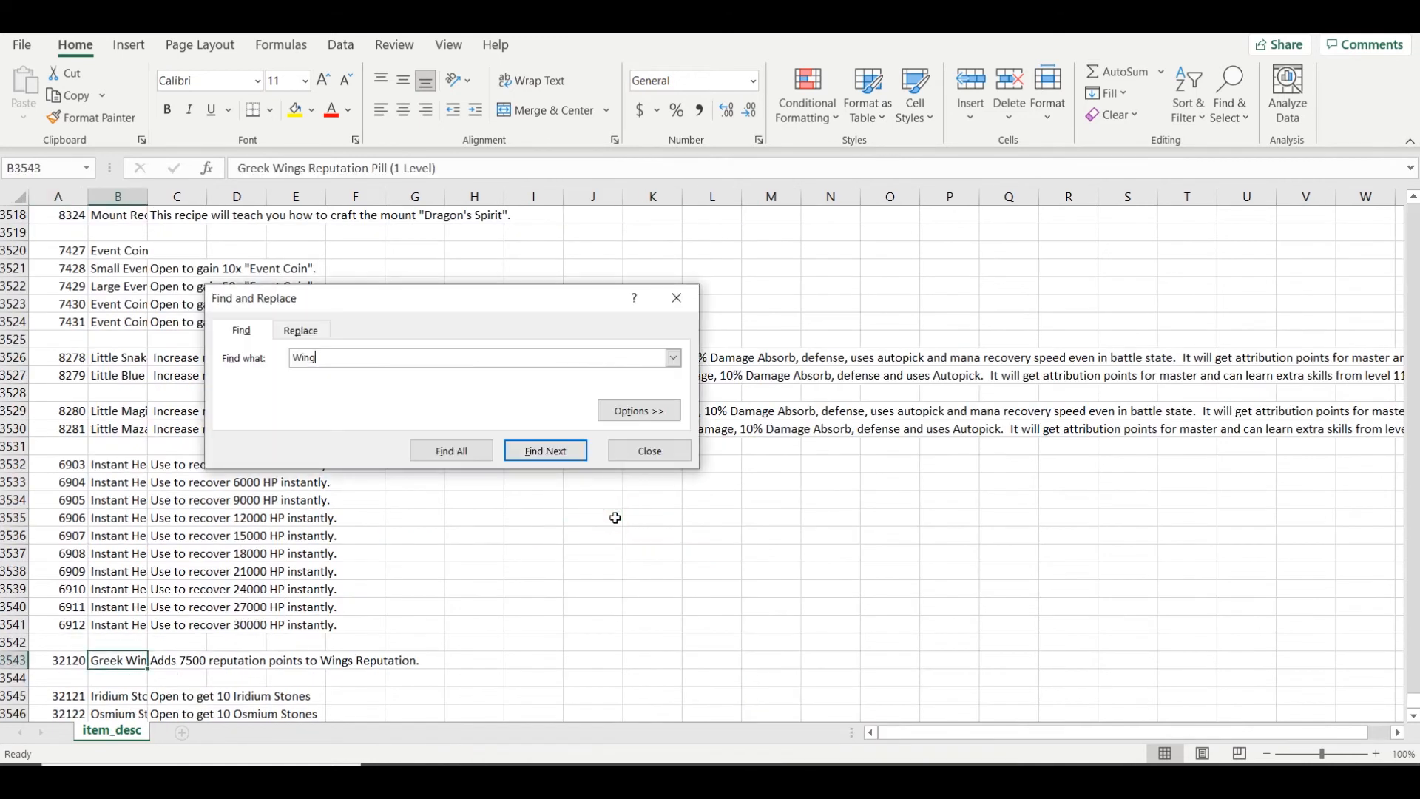
{"action": "key", "text": "Return"}
{"action": "key", "text": "Return"}
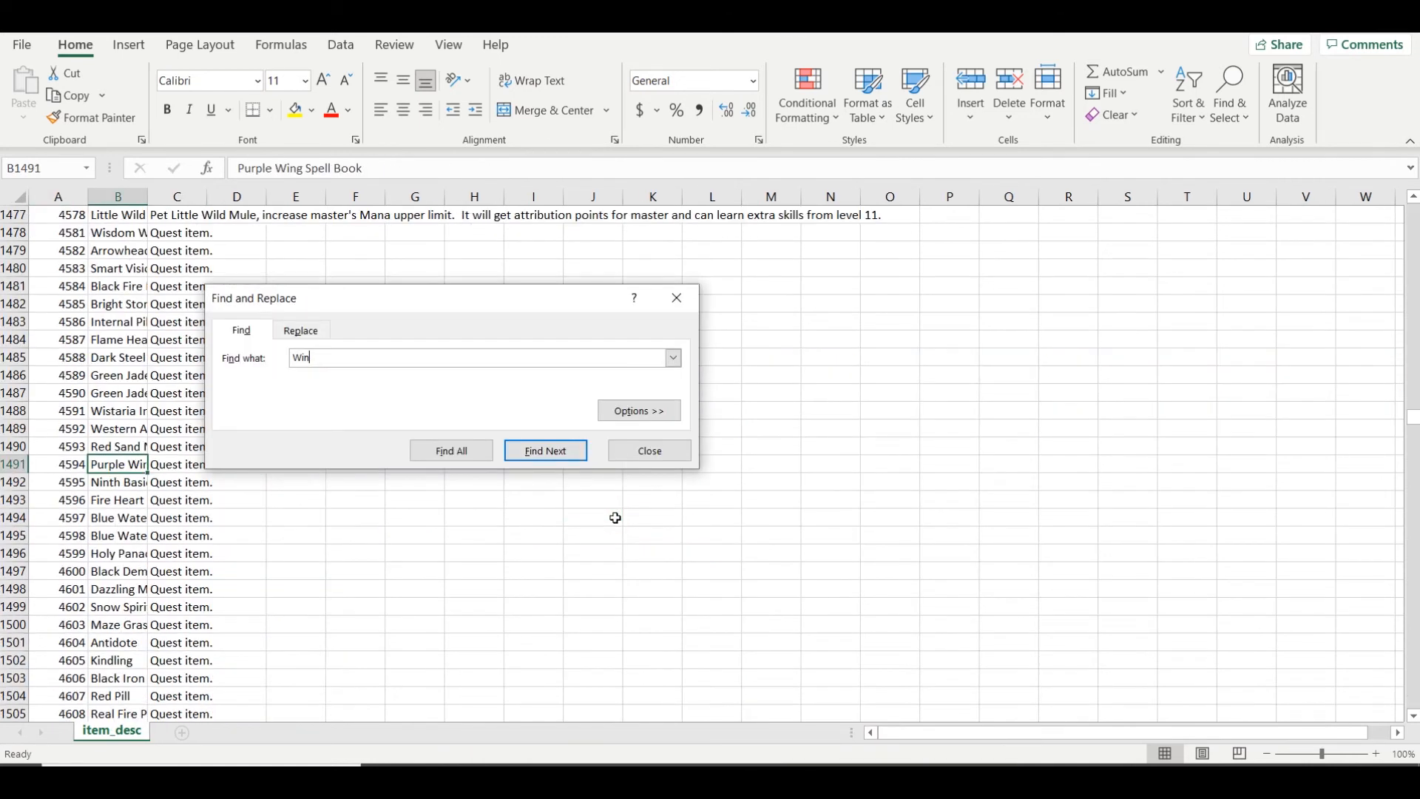
Find the "Zeus" wings entry and auto-fit the widths of columns B and A
{"action": "type", "text": "Zeus"}
{"action": "key", "text": "Return"}
{"action": "key", "text": "Escape"}
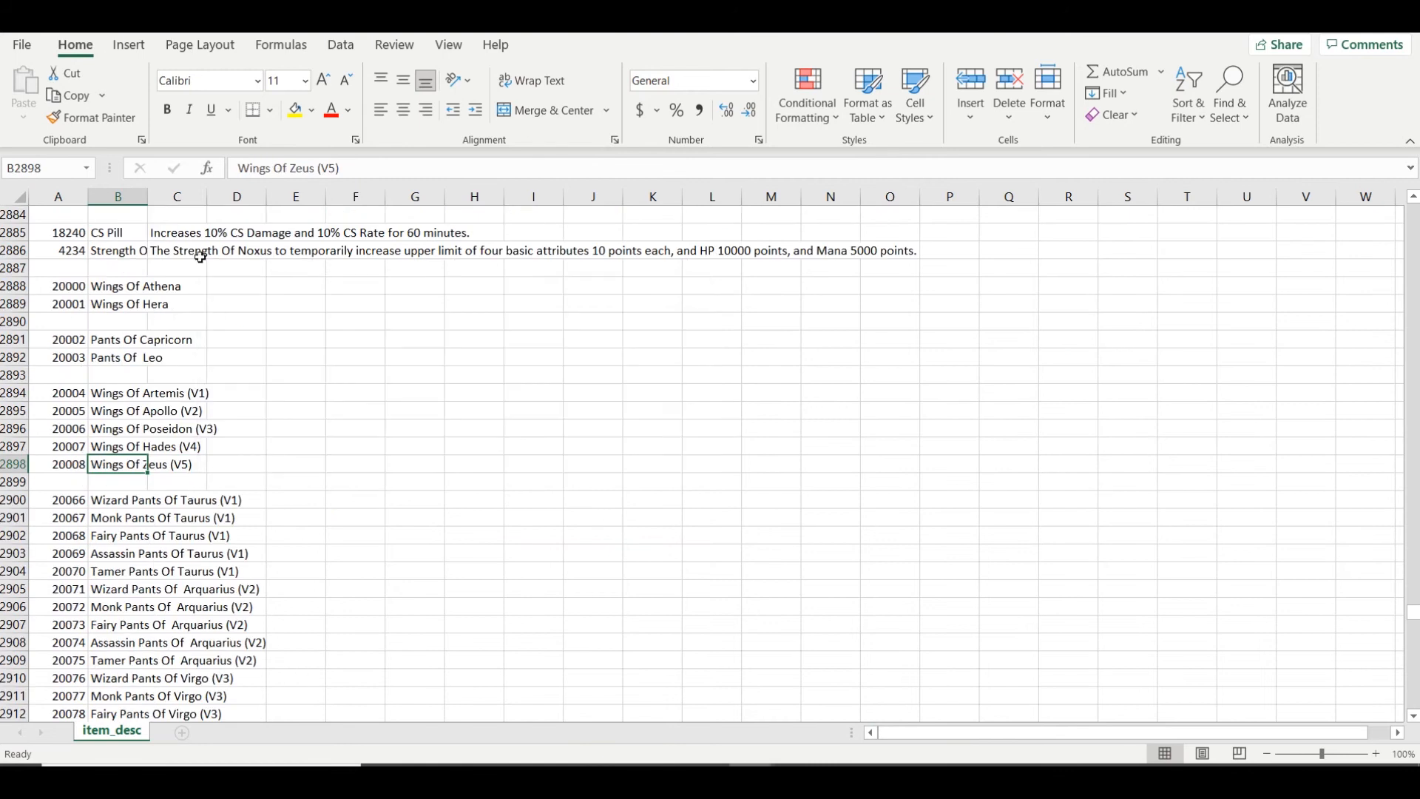
{"action": "double_click", "coordinate": [148, 195]}
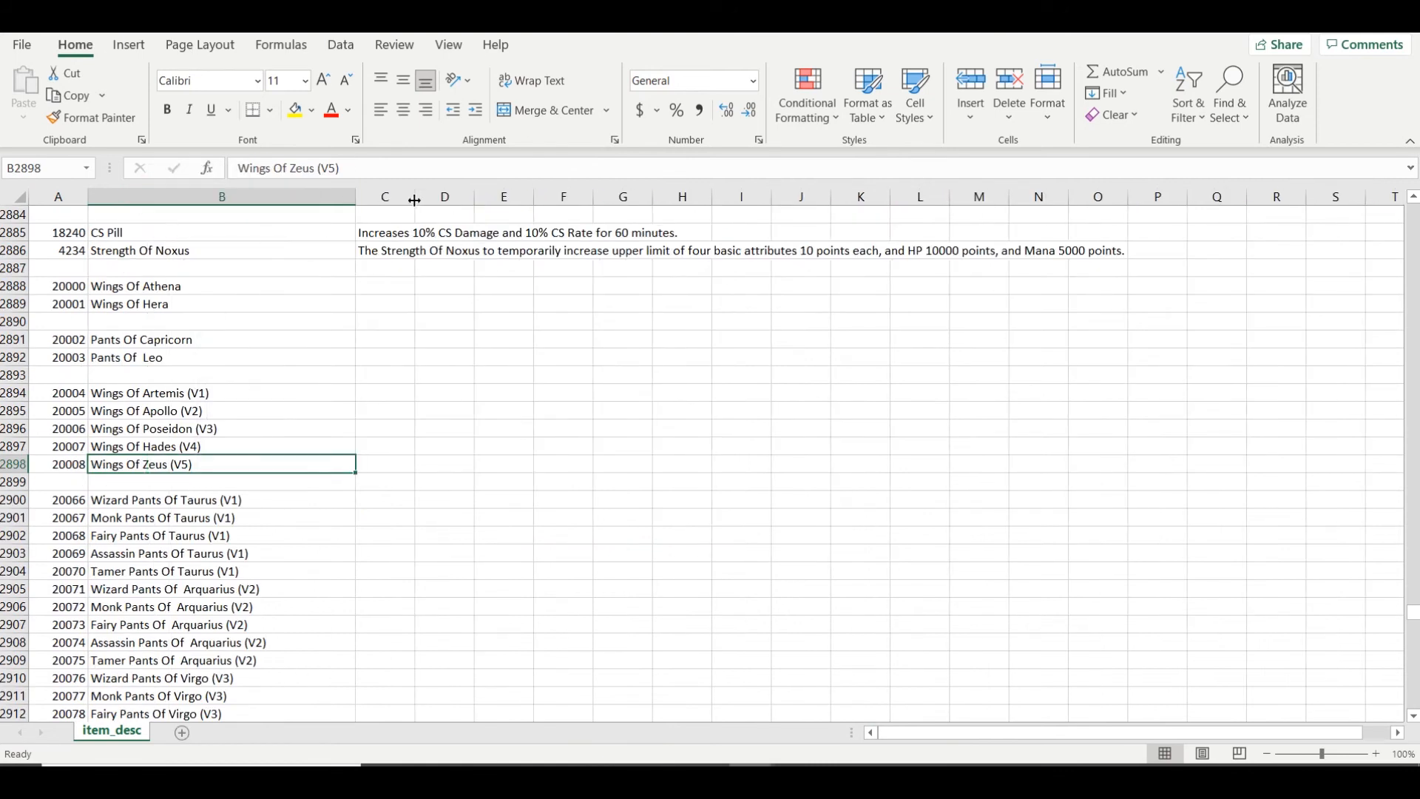
{"action": "double_click", "coordinate": [87, 196]}
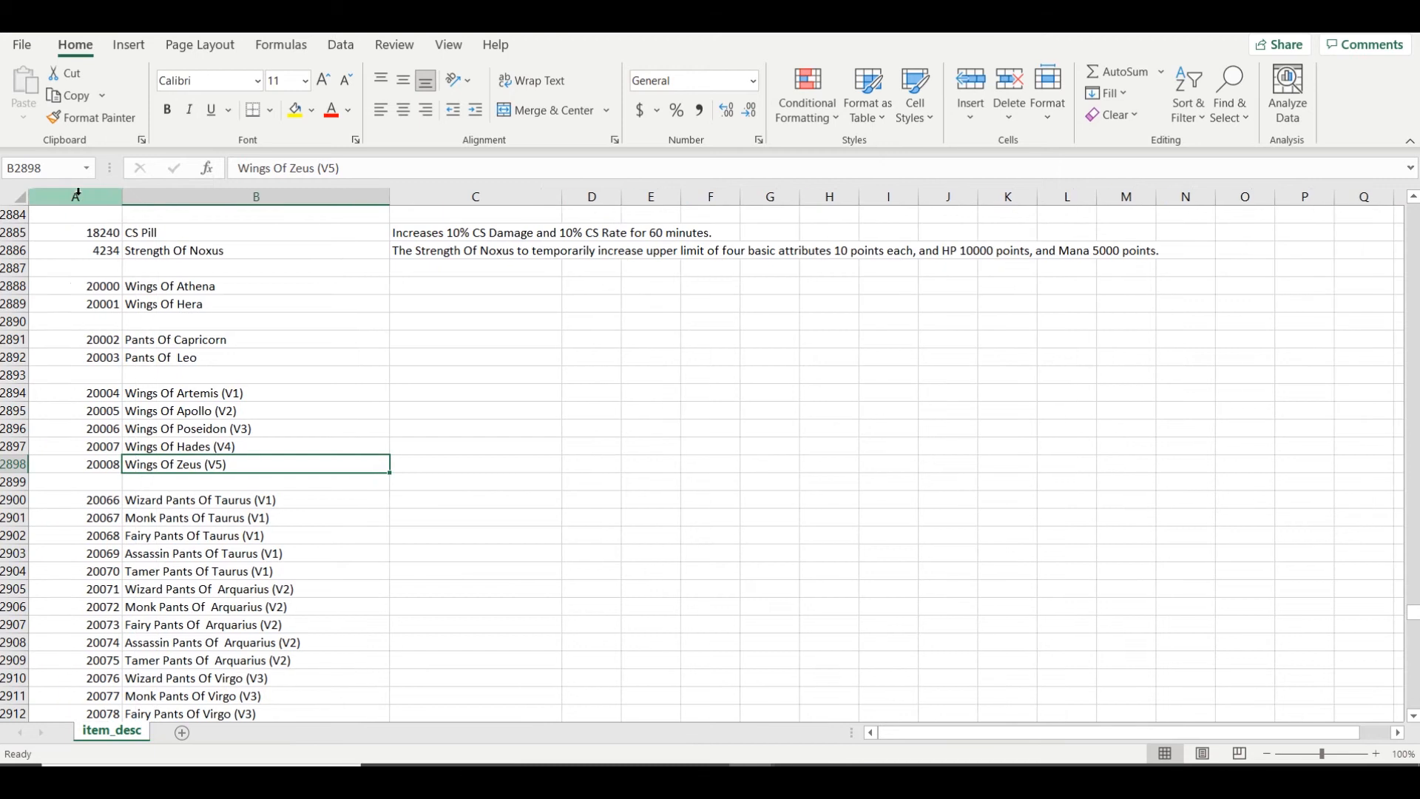
Review the ID, name and description columns of the item list, including the potion descriptions above the wings entries
{"action": "left_click", "coordinate": [77, 195]}
{"action": "left_click", "coordinate": [104, 375]}
{"action": "left_click", "coordinate": [94, 464]}
{"action": "left_click", "coordinate": [252, 196]}
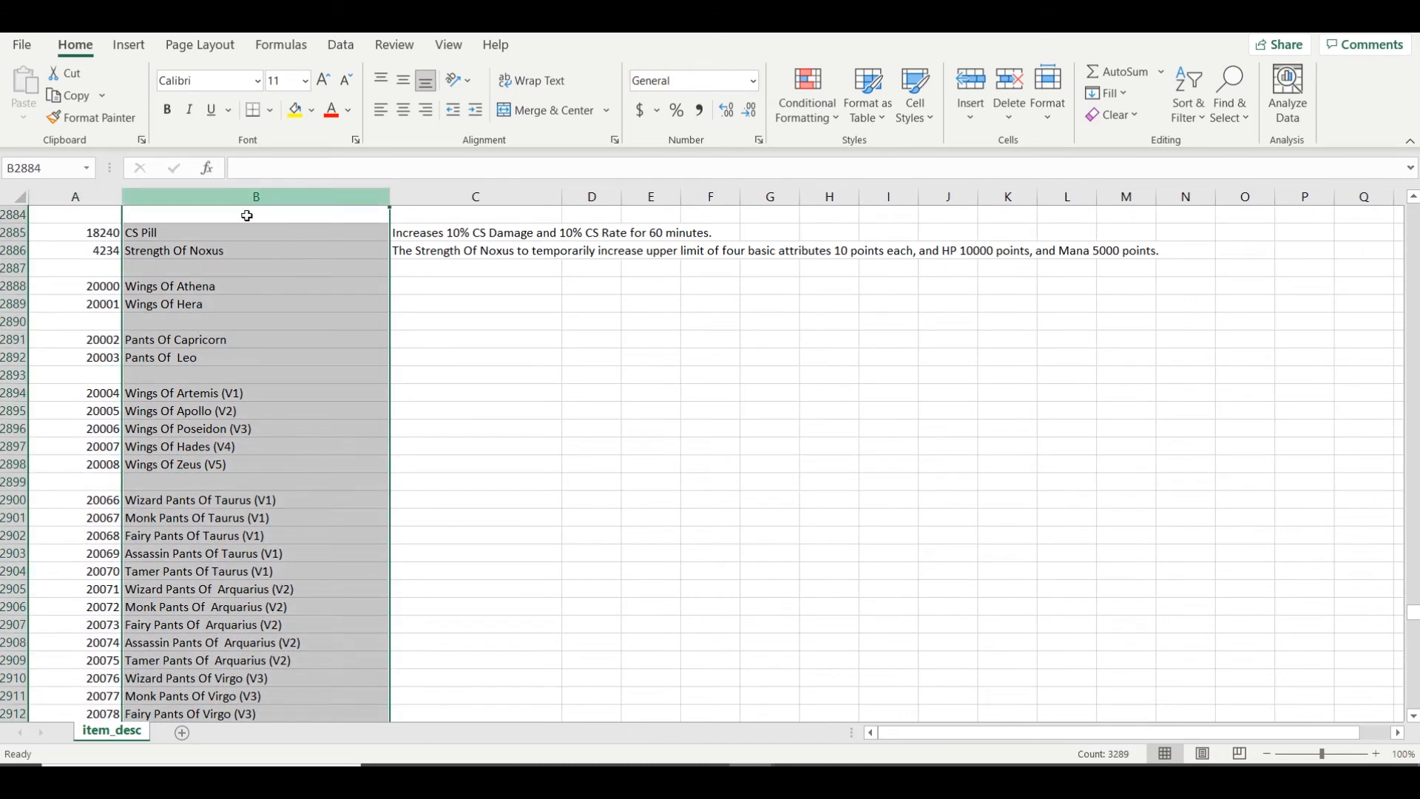
{"action": "left_click", "coordinate": [477, 198]}
{"action": "scroll", "coordinate": [459, 377], "scroll_direction": "up", "scroll_amount": 2}
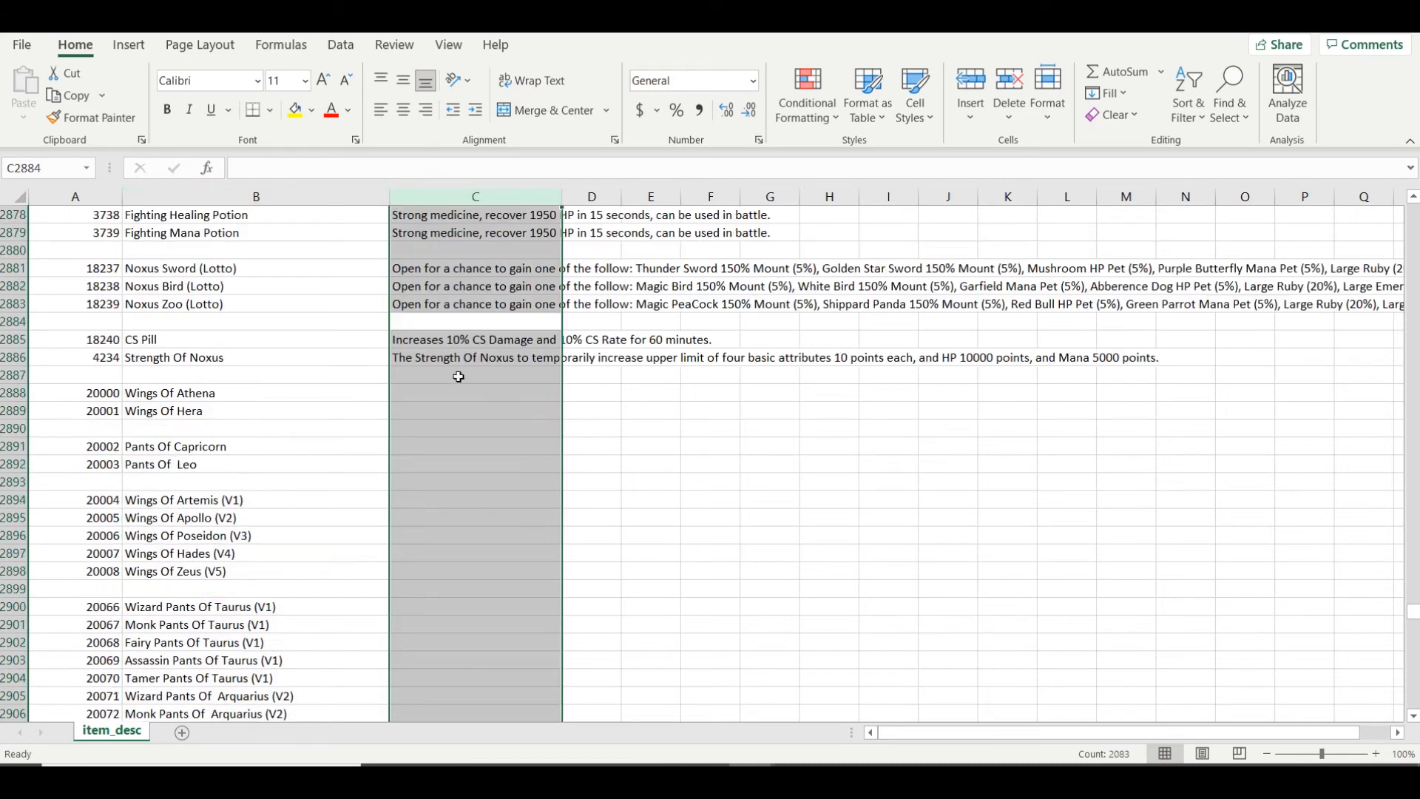
{"action": "scroll", "coordinate": [463, 364], "scroll_direction": "up", "scroll_amount": 2}
{"action": "left_click_drag", "start_coordinate": [465, 374], "coordinate": [467, 255]}
{"action": "left_click", "coordinate": [456, 339]}
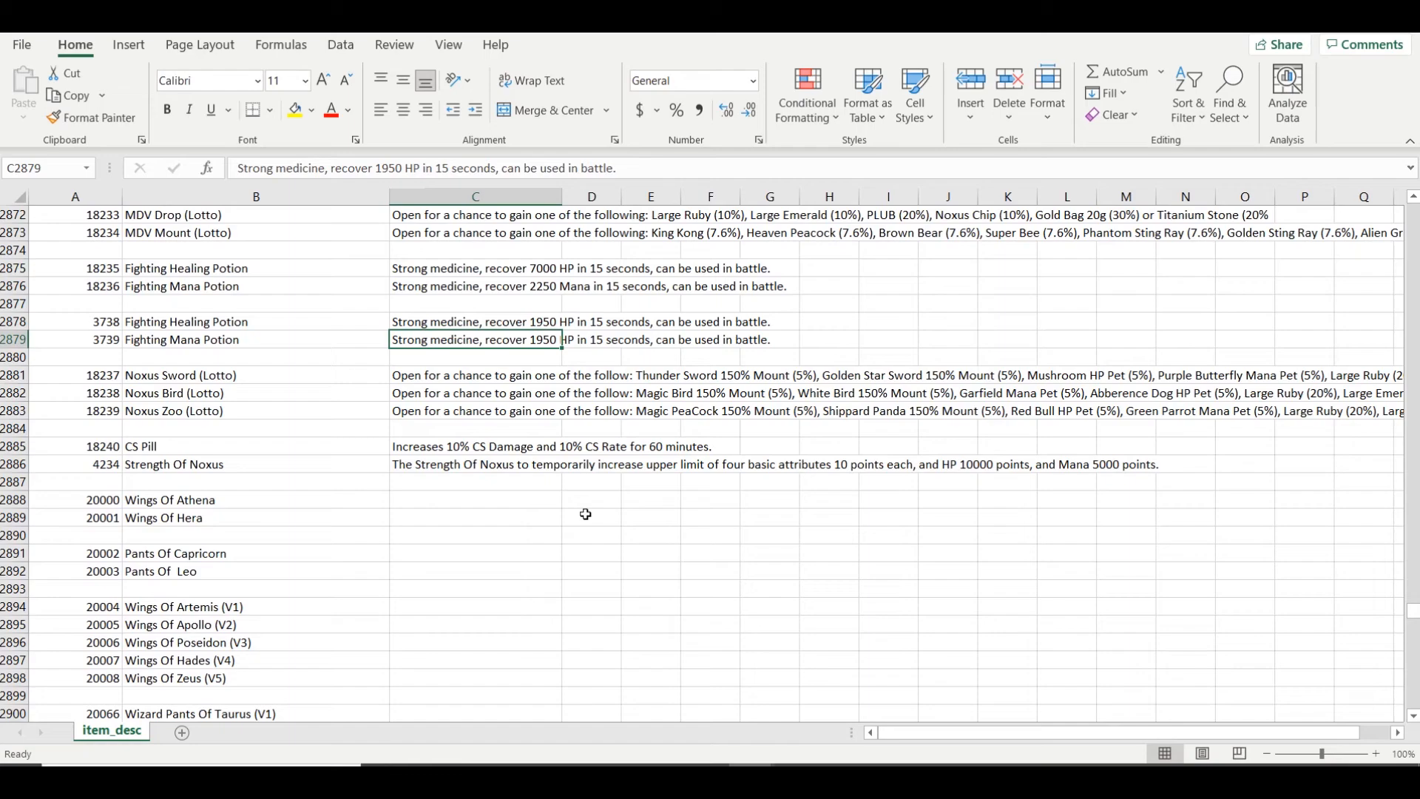
Search the item_desc sheet for "Residual"
{"action": "left_click", "coordinate": [576, 512]}
{"action": "key", "text": "ctrl+f"}
{"action": "type", "text": "Residual"}
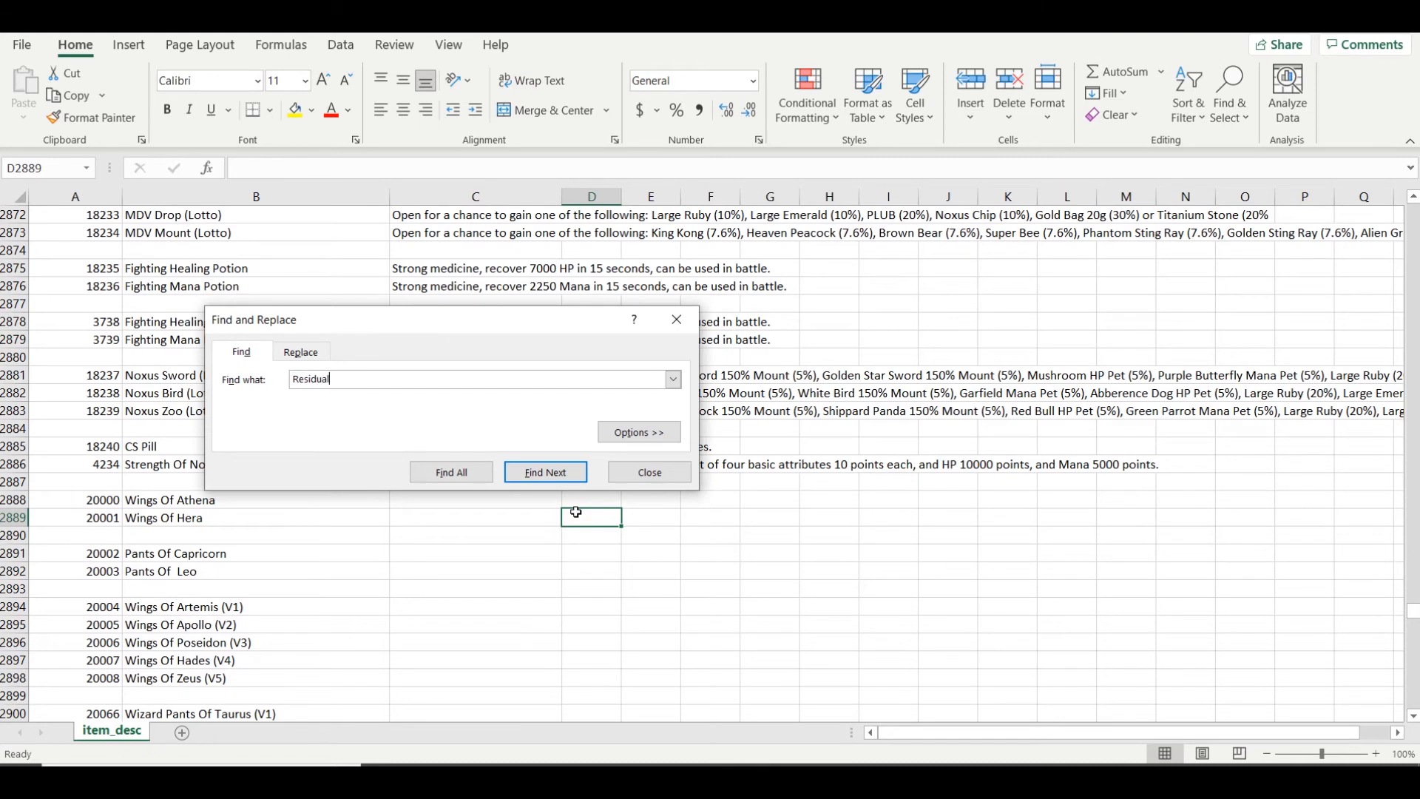
{"action": "left_click", "coordinate": [577, 468]}
{"action": "key", "text": "Escape"}
{"action": "left_click", "coordinate": [500, 462]}
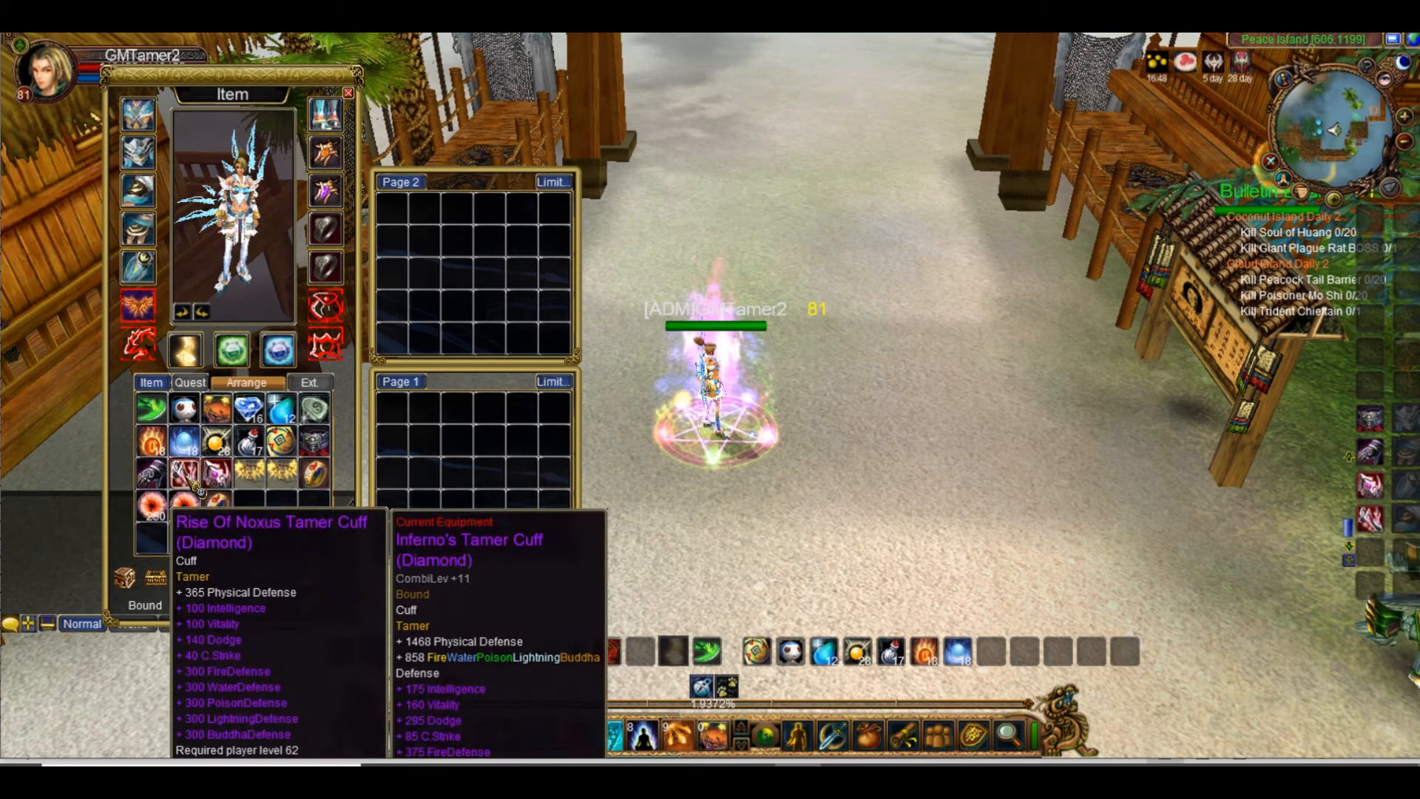
Read the in-game tooltips of the Residual Shadow, equipped ring, amulet and corslet, and the Golden Pincers Beast, moving the Item window aside
{"action": "mouse_move", "coordinate": [188, 520]}
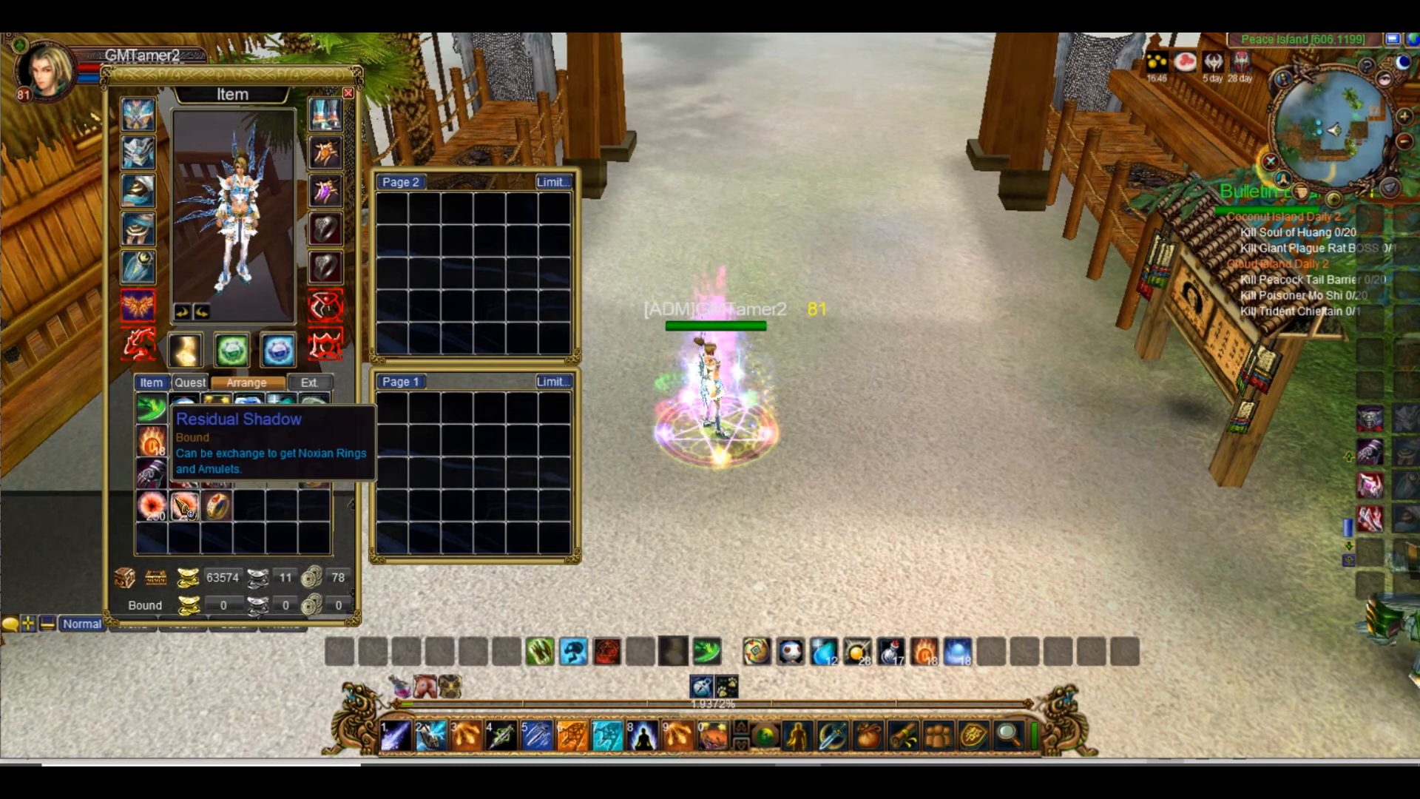
{"action": "mouse_move", "coordinate": [144, 320]}
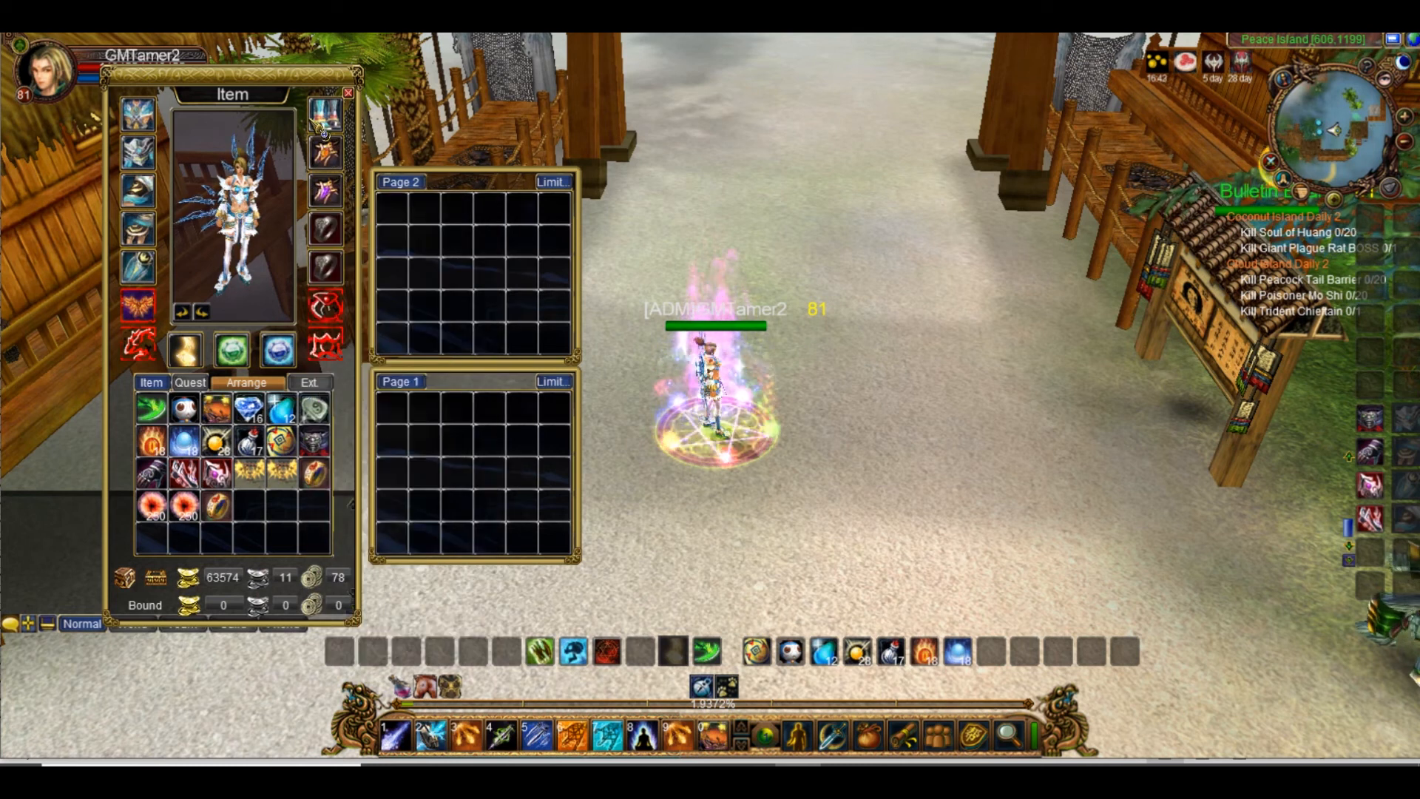
{"action": "mouse_move", "coordinate": [344, 279]}
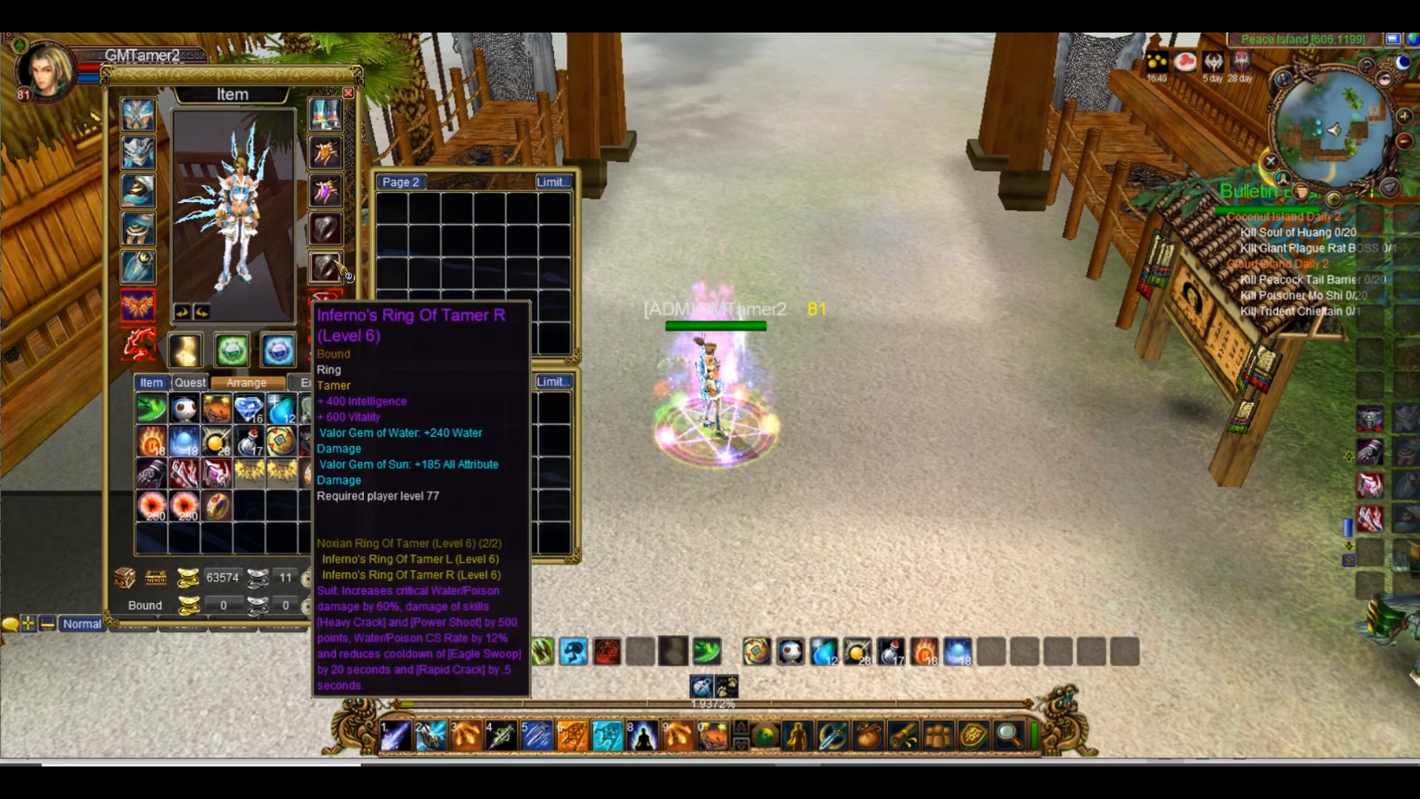
{"action": "mouse_move", "coordinate": [332, 156]}
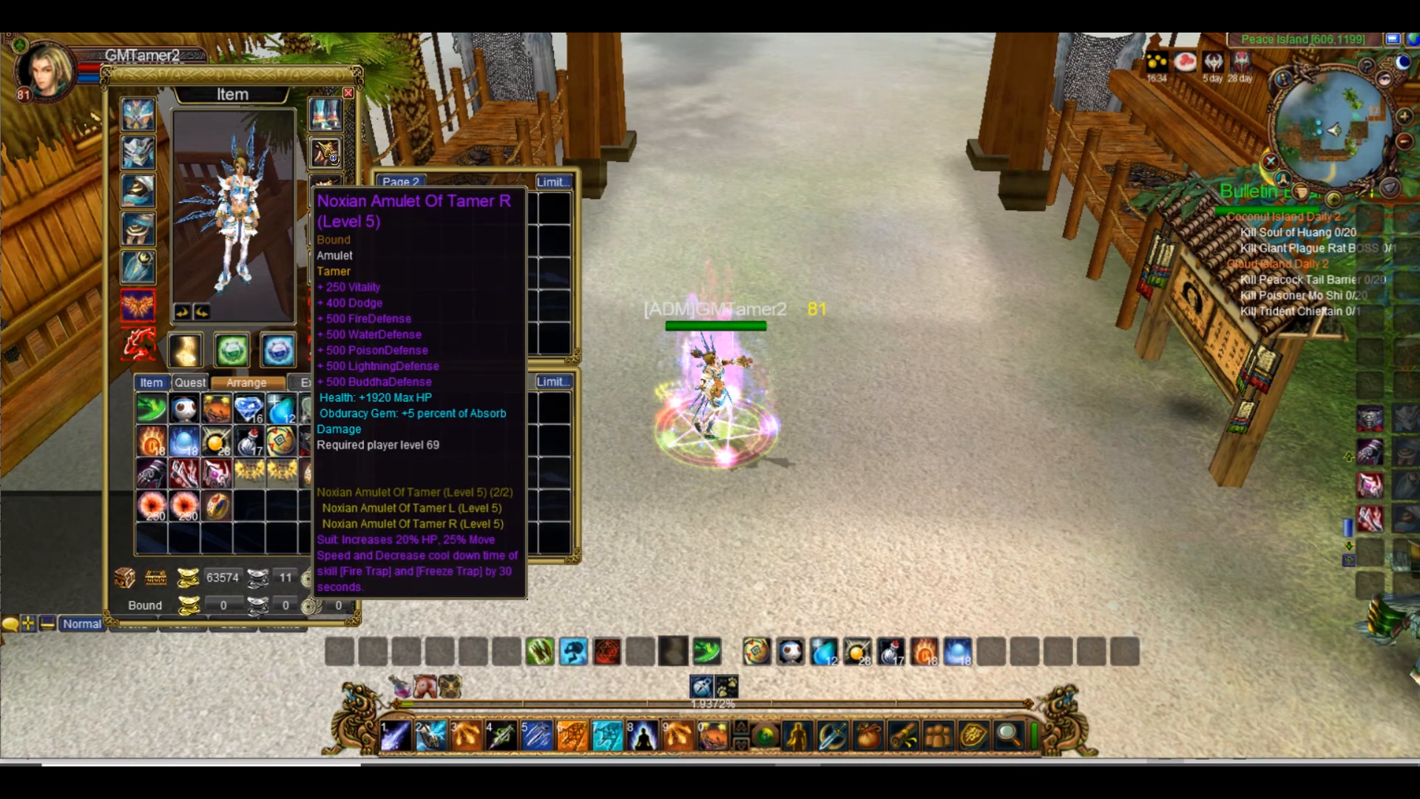
{"action": "mouse_move", "coordinate": [751, 775]}
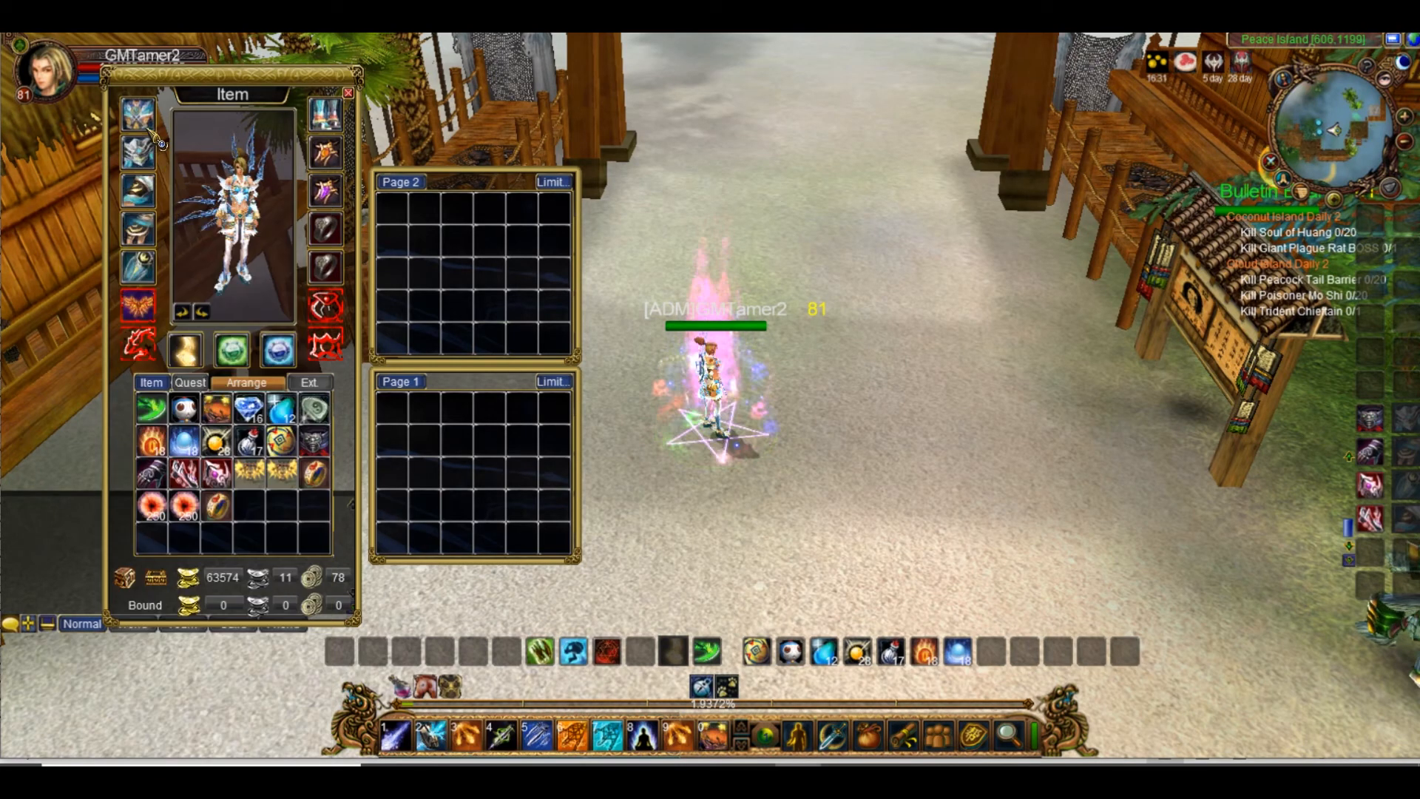
{"action": "mouse_move", "coordinate": [154, 133]}
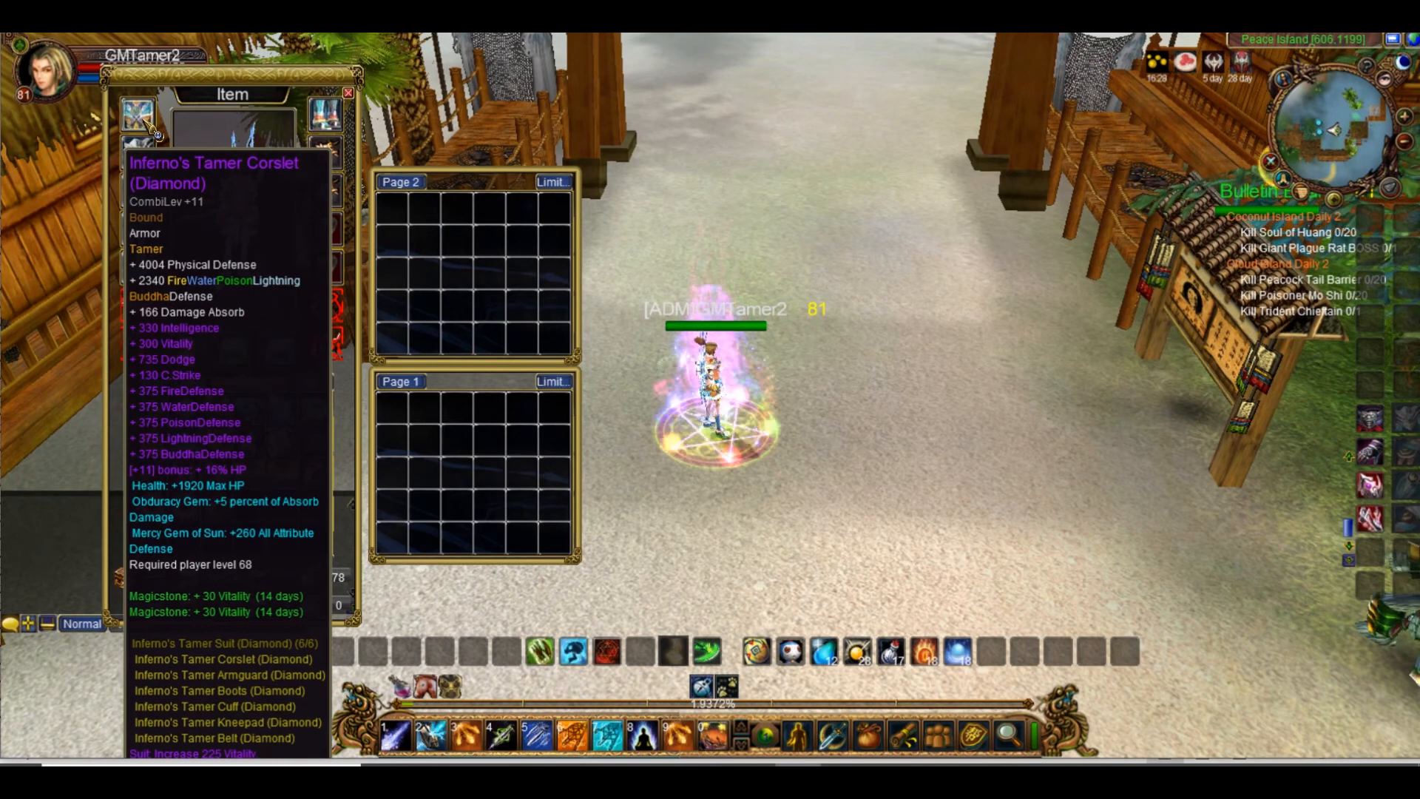
{"action": "left_click_drag", "start_coordinate": [226, 92], "coordinate": [464, 51]}
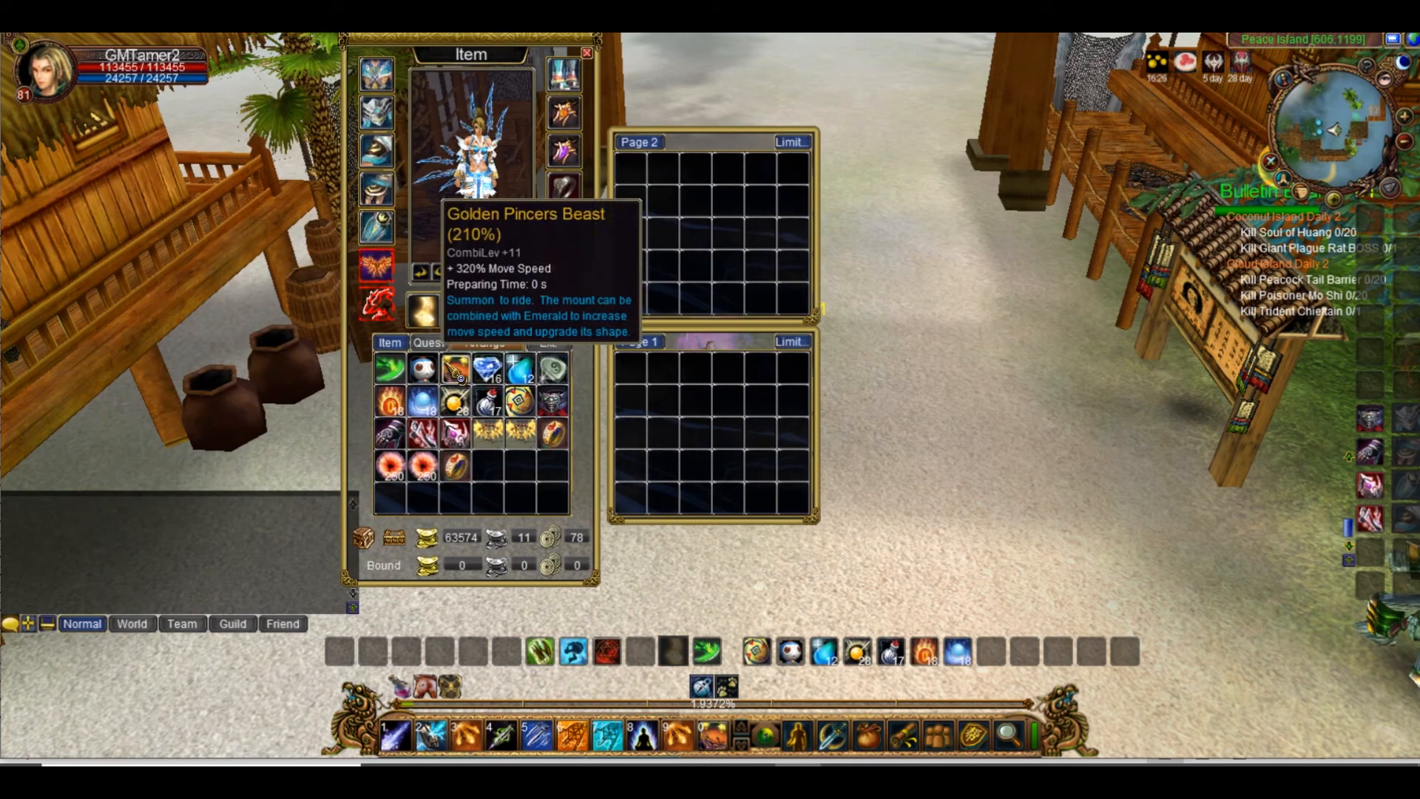
{"action": "mouse_move", "coordinate": [442, 366]}
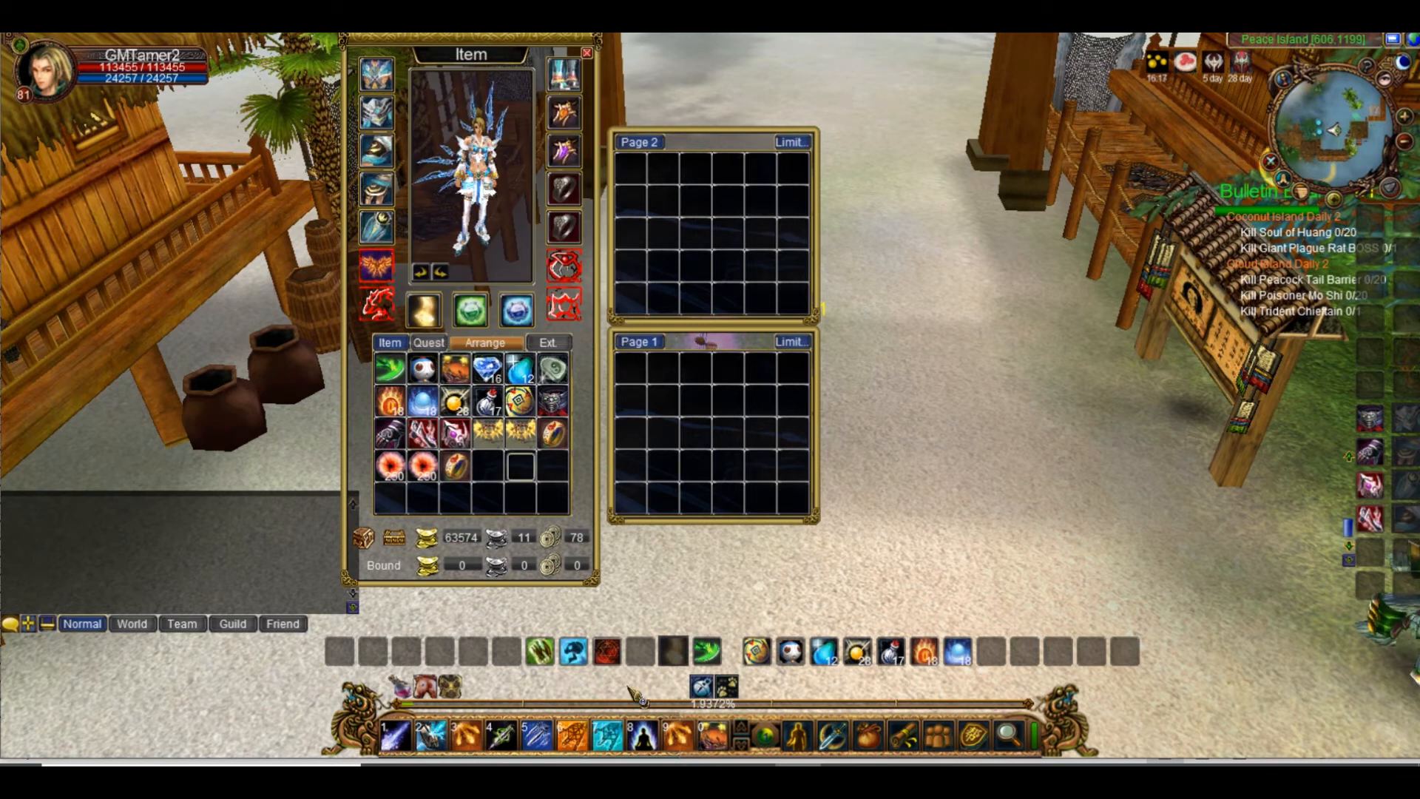
Return to the item_desc workbook and search it for "Pet"
{"action": "mouse_move", "coordinate": [751, 762]}
{"action": "left_click", "coordinate": [778, 672]}
{"action": "key", "text": "ctrl+f"}
{"action": "type", "text": "Pet"}
{"action": "key", "text": "Return"}
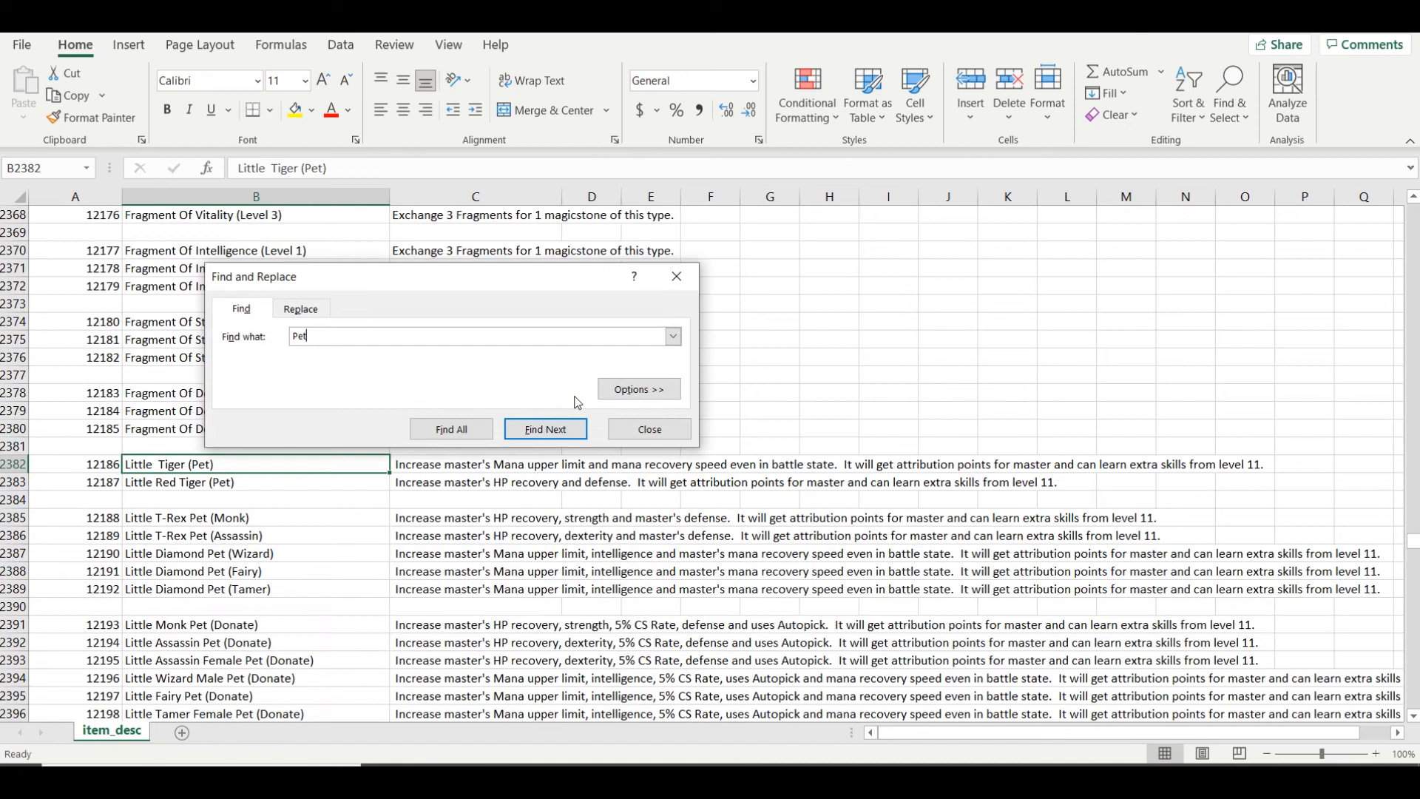
Examine the full description text of the Little Tiger (Pet) entry in the item_desc sheet
{"action": "key", "text": "Escape"}
{"action": "left_click", "coordinate": [465, 463]}
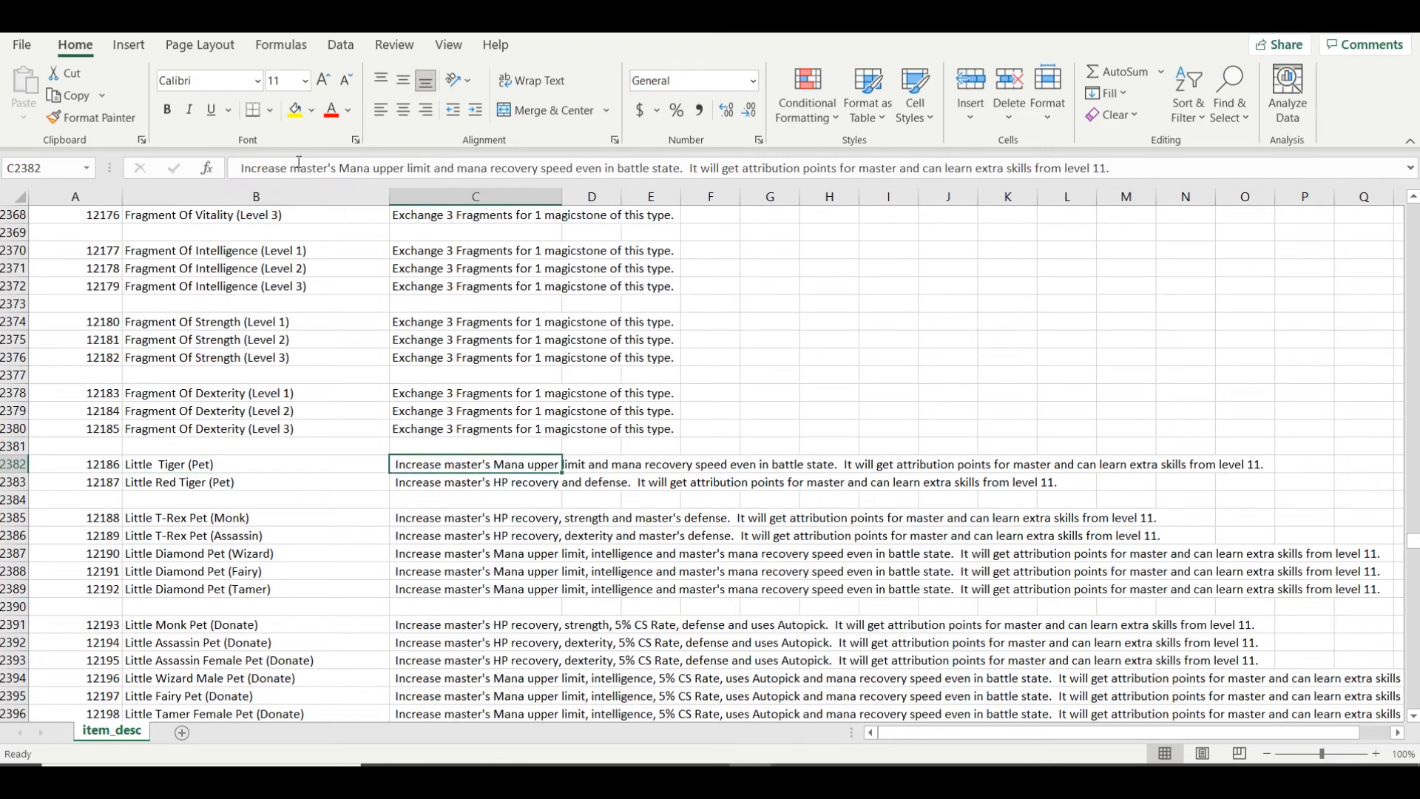
{"action": "left_click_drag", "start_coordinate": [300, 168], "coordinate": [1113, 168]}
{"action": "left_click", "coordinate": [642, 427]}
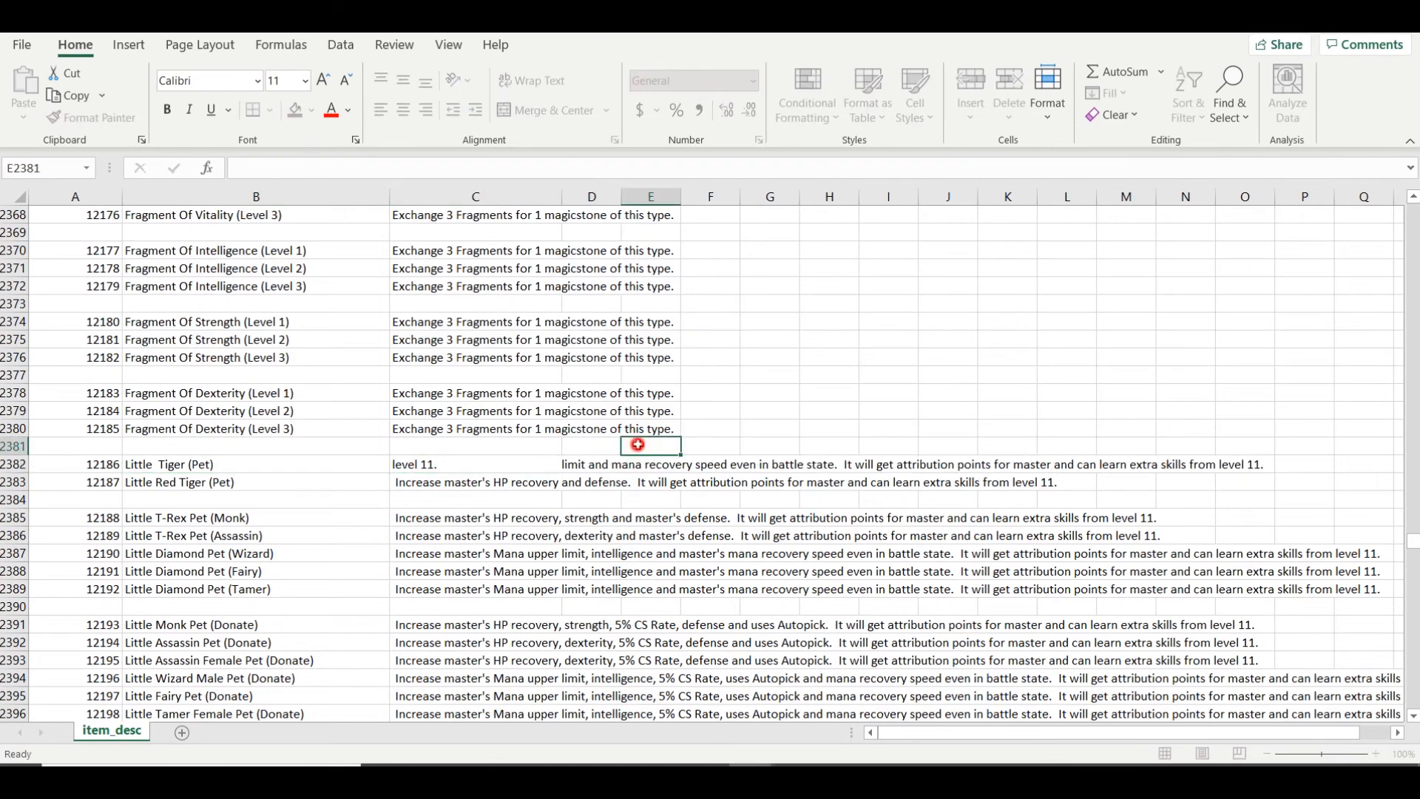
{"action": "left_click", "coordinate": [460, 462]}
{"action": "left_click_drag", "start_coordinate": [244, 169], "coordinate": [1113, 168]}
{"action": "left_click", "coordinate": [469, 519]}
{"action": "left_click", "coordinate": [429, 483]}
{"action": "left_click", "coordinate": [429, 463]}
{"action": "left_click_drag", "start_coordinate": [244, 169], "coordinate": [1114, 168]}
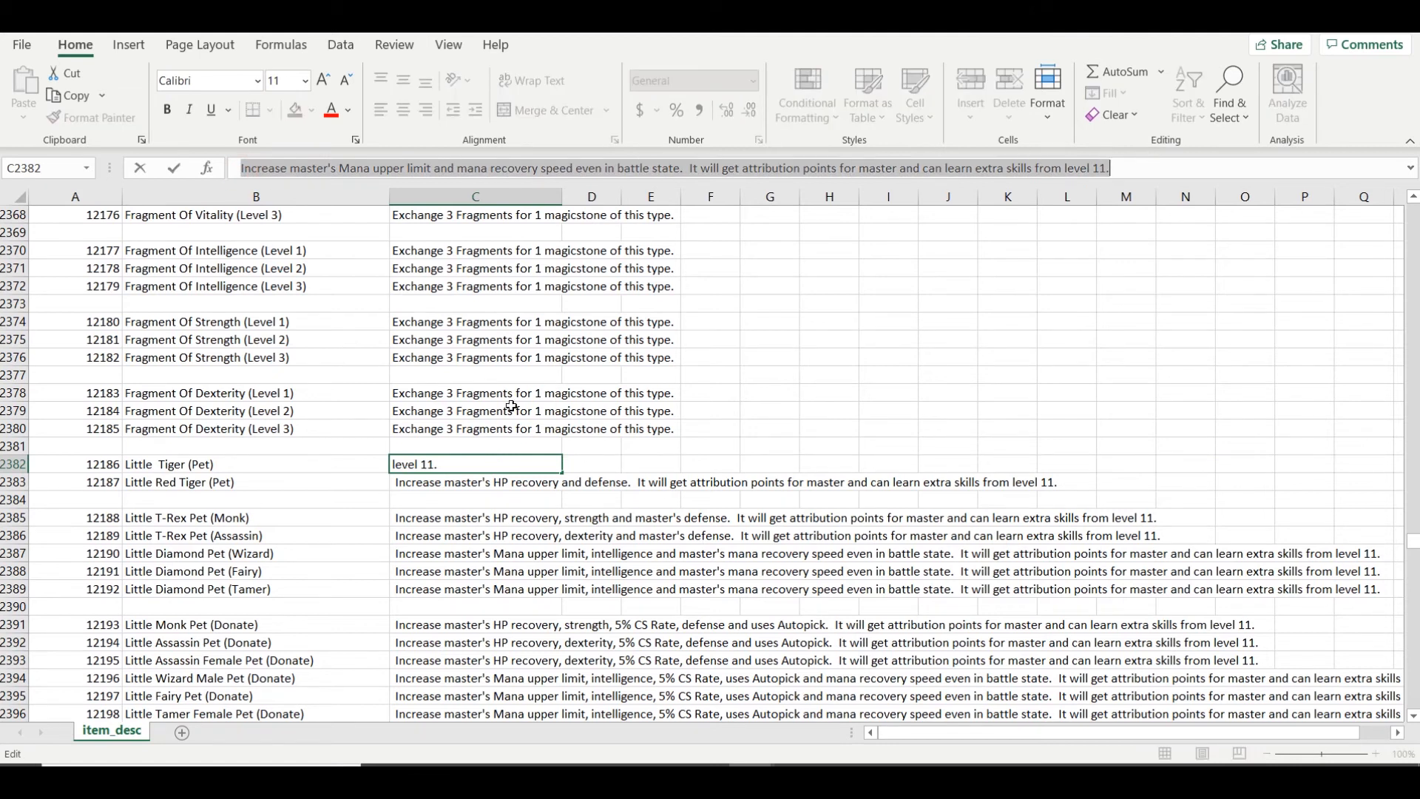
{"action": "left_click", "coordinate": [485, 500]}
{"action": "left_click", "coordinate": [458, 458]}
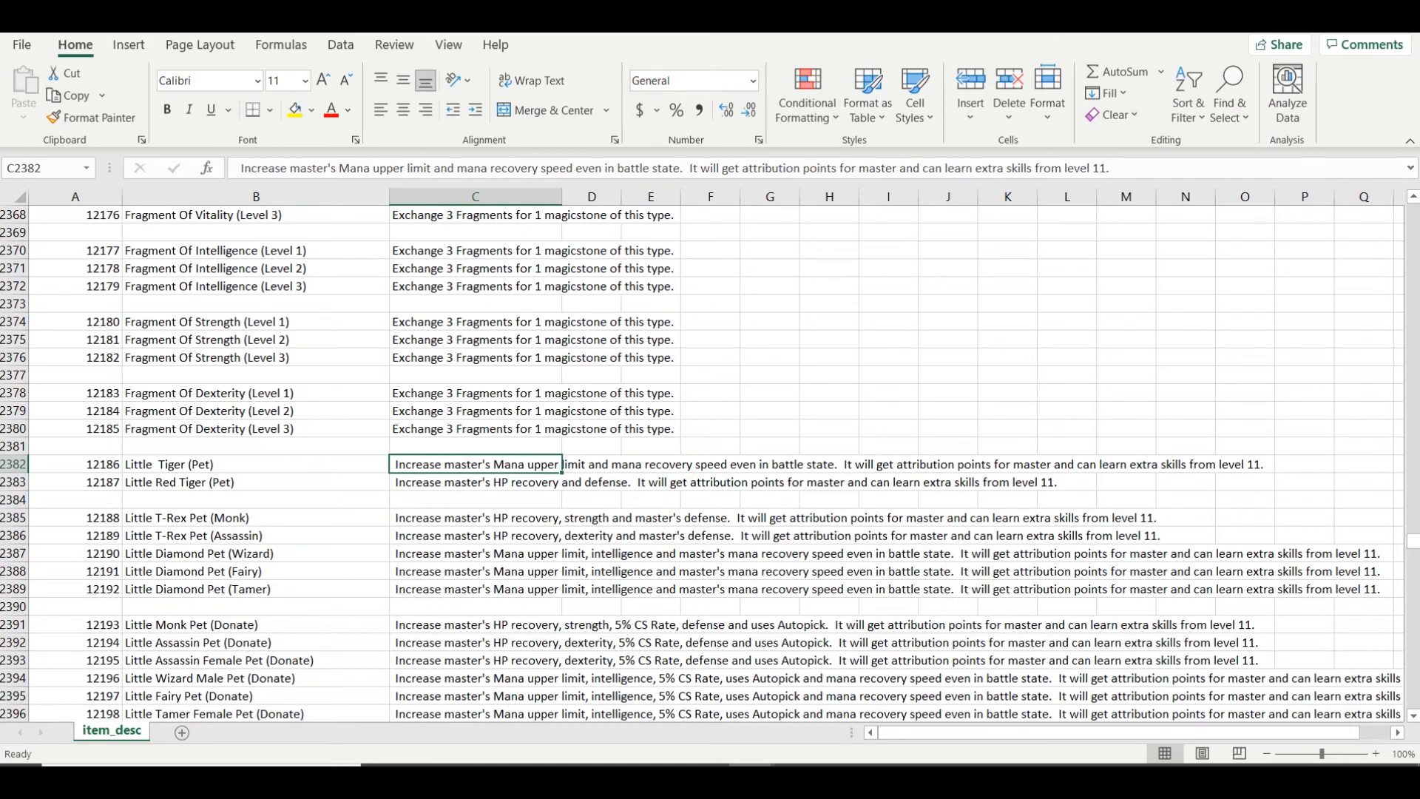
Close the item_desc workbook without saving and widen the Name and Action1_hint columns of the itemsuit_desc sheet
{"action": "left_click", "coordinate": [1397, 33]}
{"action": "left_click", "coordinate": [710, 411]}
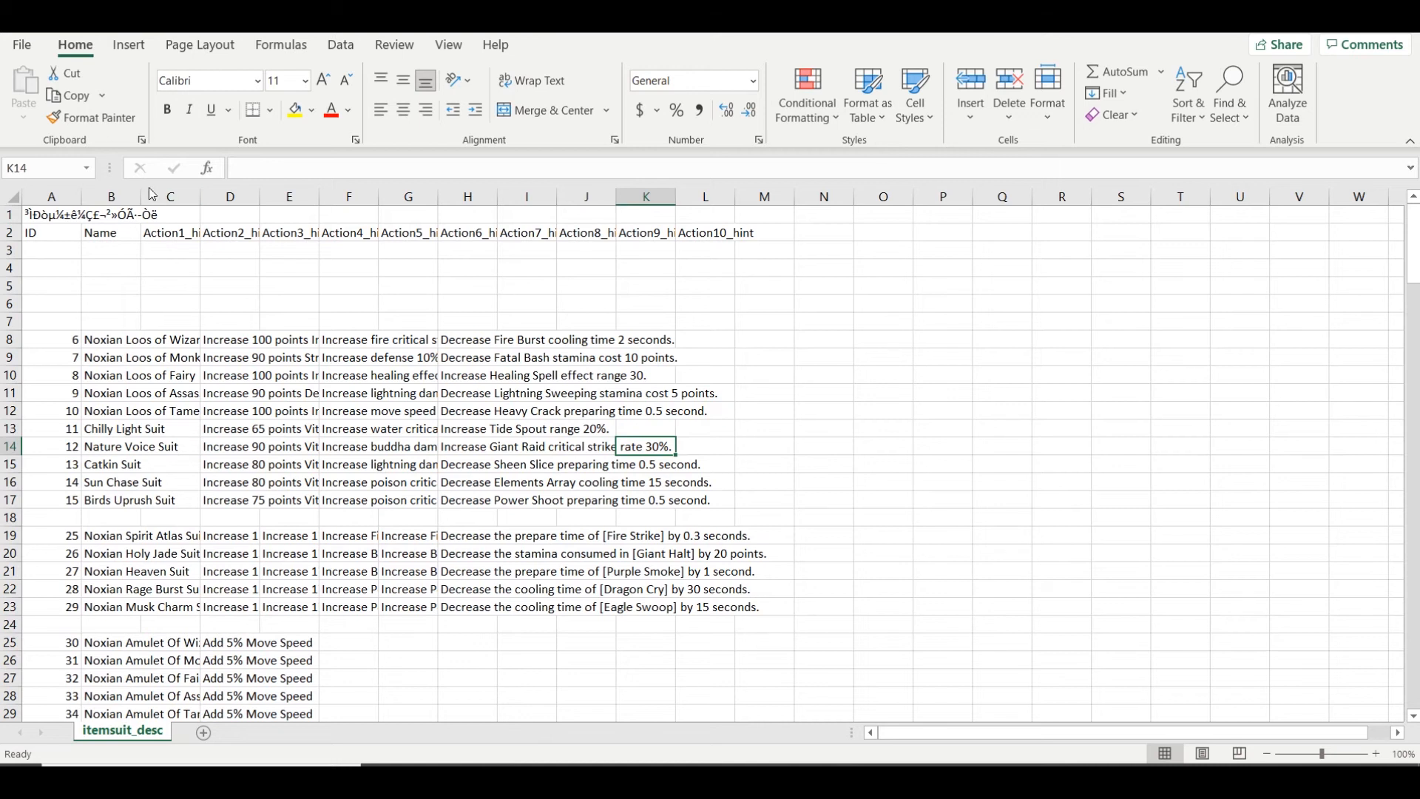
{"action": "left_click_drag", "start_coordinate": [139, 189], "coordinate": [415, 198]}
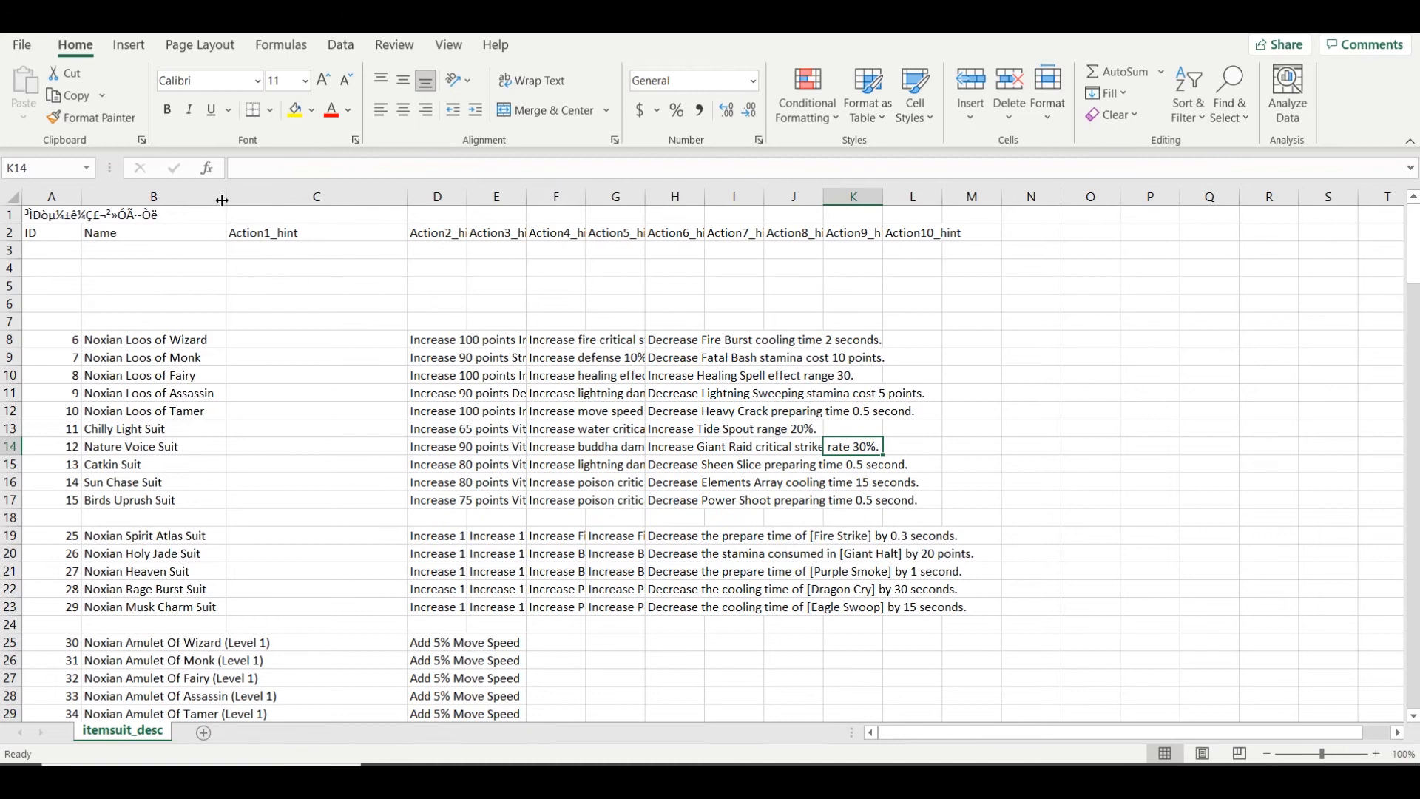
{"action": "left_click_drag", "start_coordinate": [222, 200], "coordinate": [316, 198]}
{"action": "scroll", "coordinate": [608, 347], "scroll_direction": "down", "scroll_amount": 3}
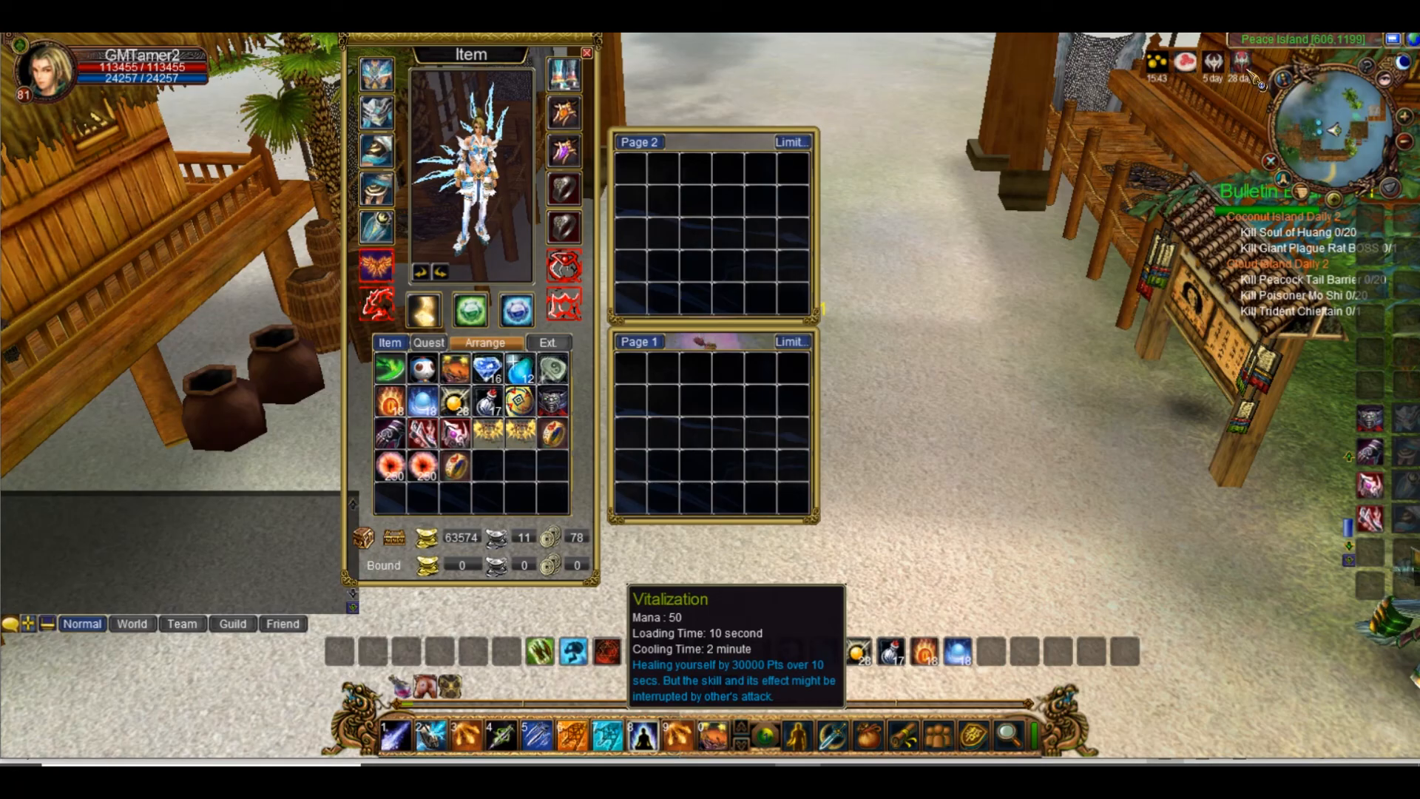
Read the equipped ring's in-game tooltip, place the itemsuit_desc workbook beside the game and search it for "Level 6"
{"action": "mouse_move", "coordinate": [581, 187]}
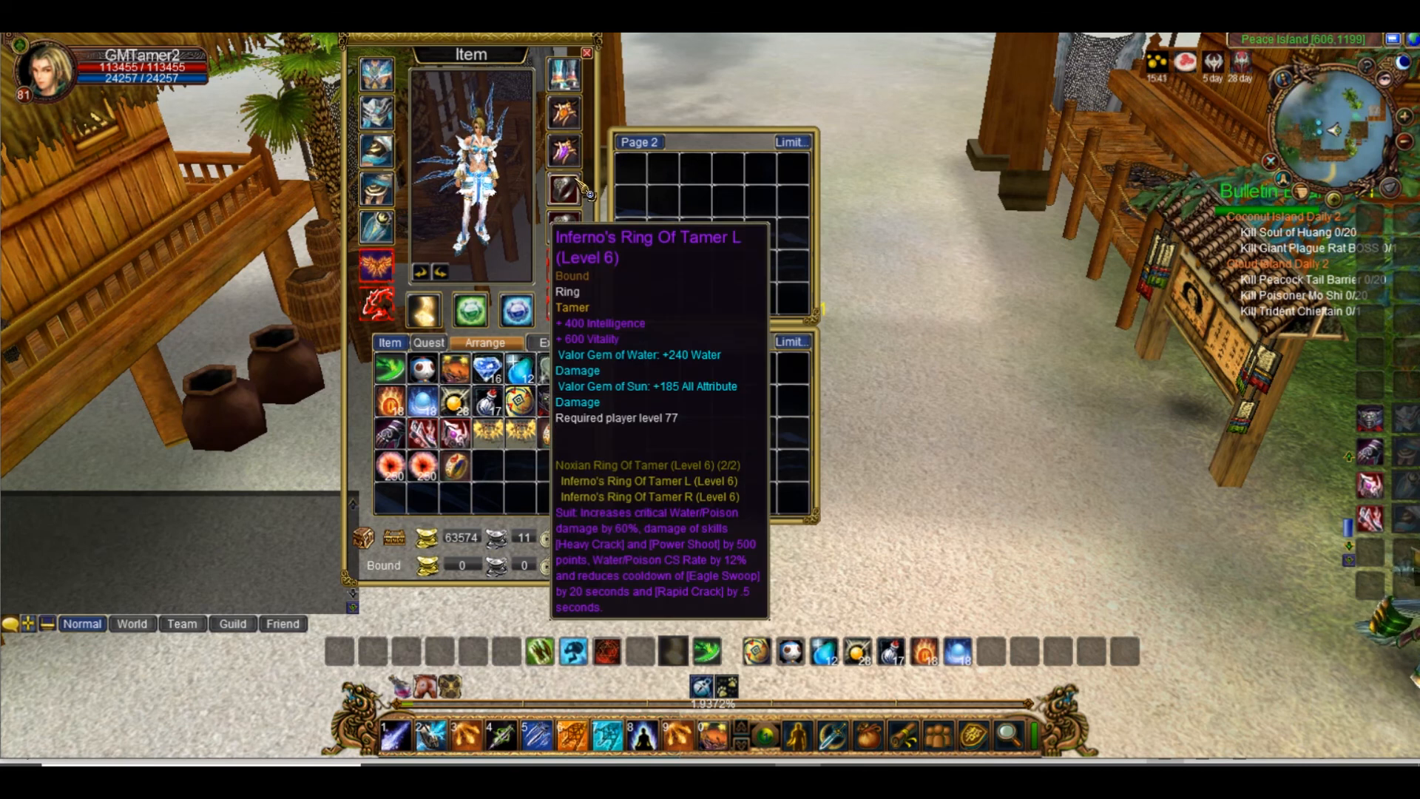
{"action": "left_click", "coordinate": [851, 692]}
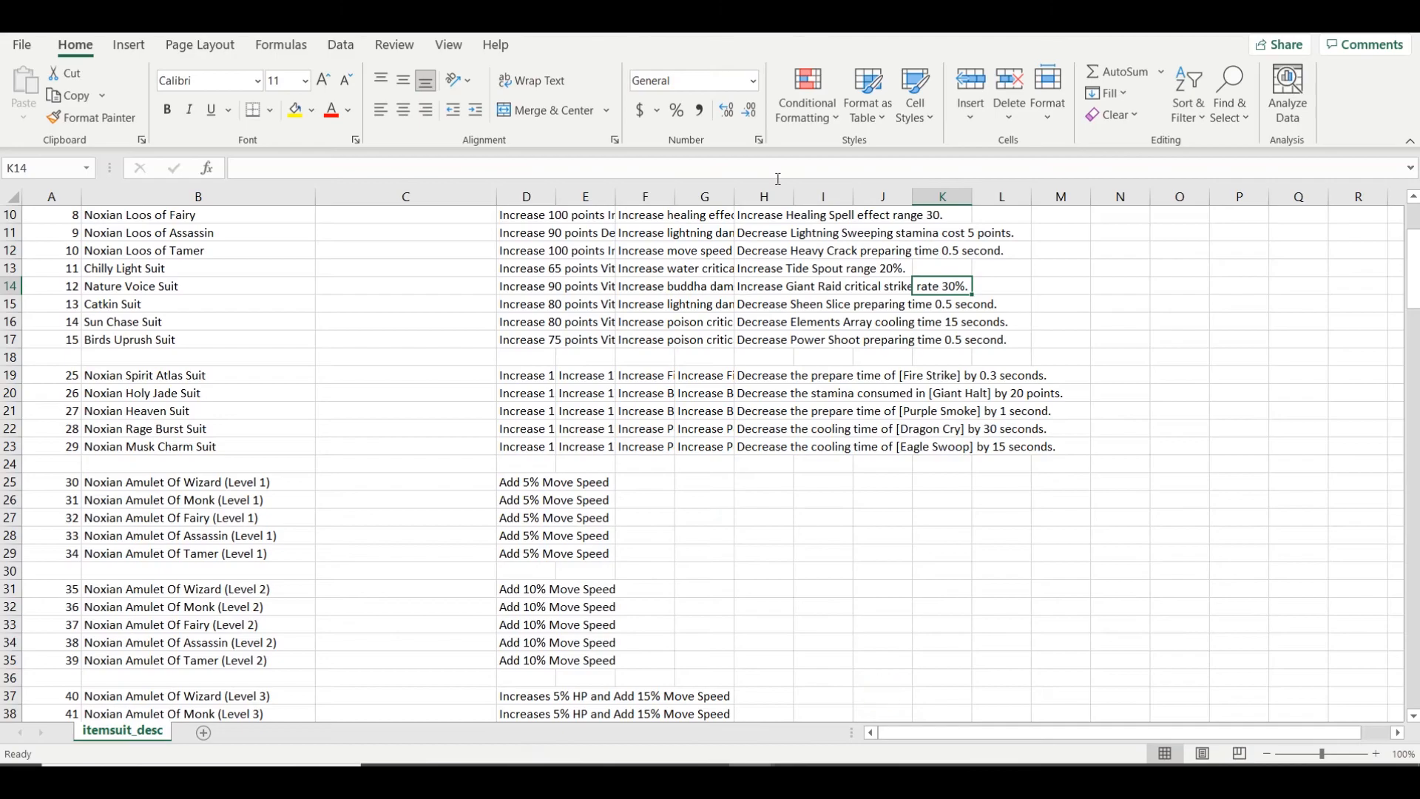
{"action": "left_click_drag", "start_coordinate": [1035, 10], "coordinate": [1000, 11]}
{"action": "left_click", "coordinate": [871, 466]}
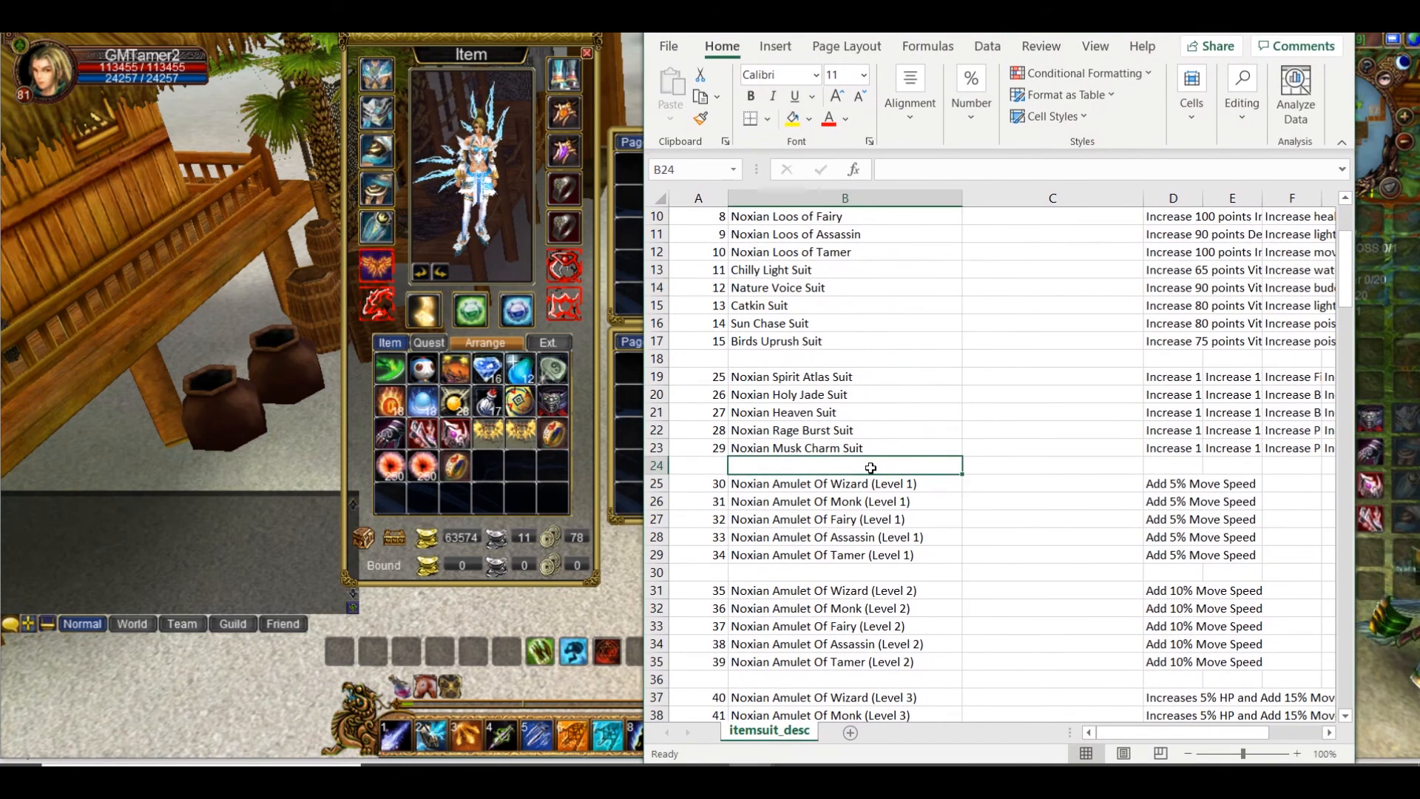
{"action": "key", "text": "ctrl+f"}
{"action": "type", "text": "Level 6"}
{"action": "key", "text": "Return"}
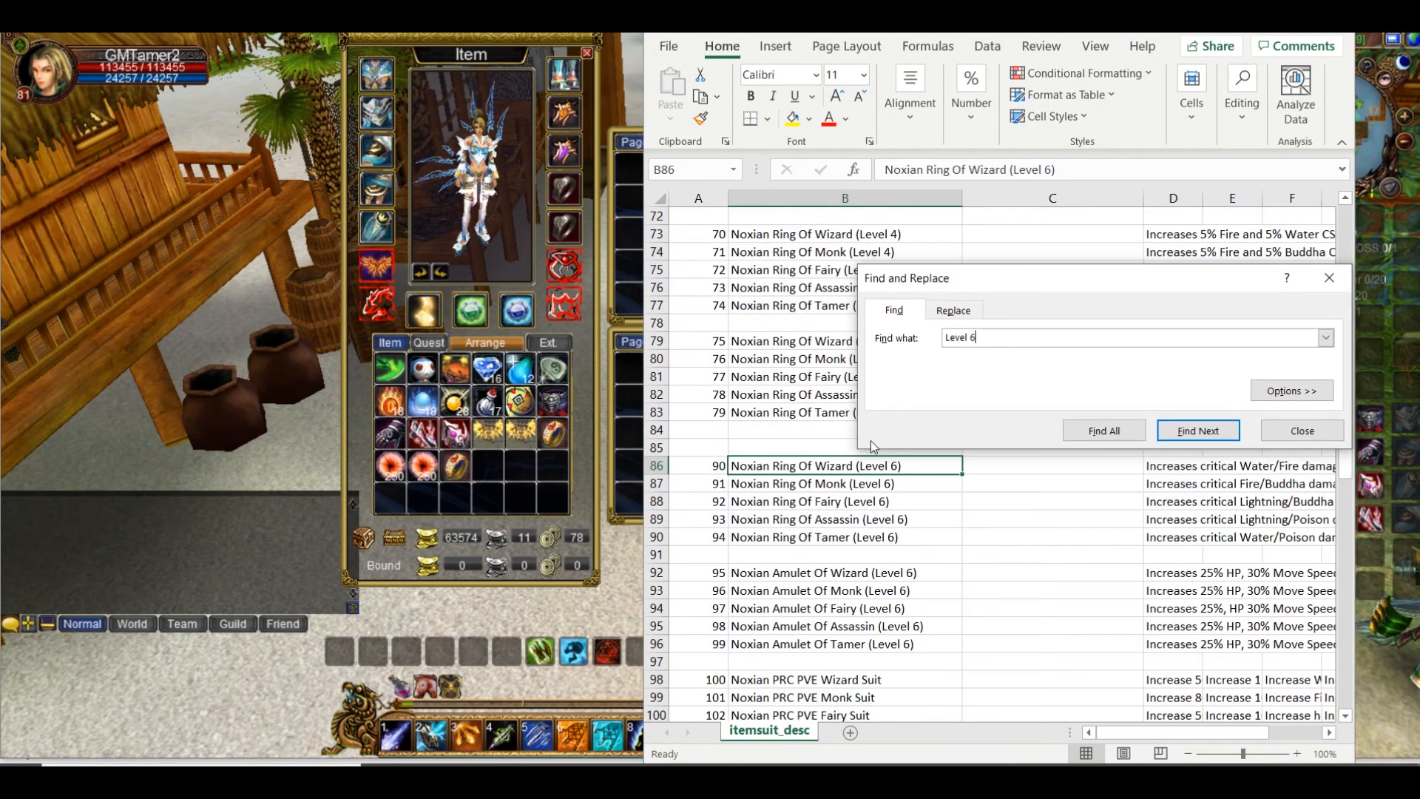
{"action": "key", "text": "Escape"}
Read the suit bonuses in the equipped boots' in-game tooltip, moving the Item window down out of the way
{"action": "left_click", "coordinate": [620, 259]}
{"action": "mouse_move", "coordinate": [568, 80]}
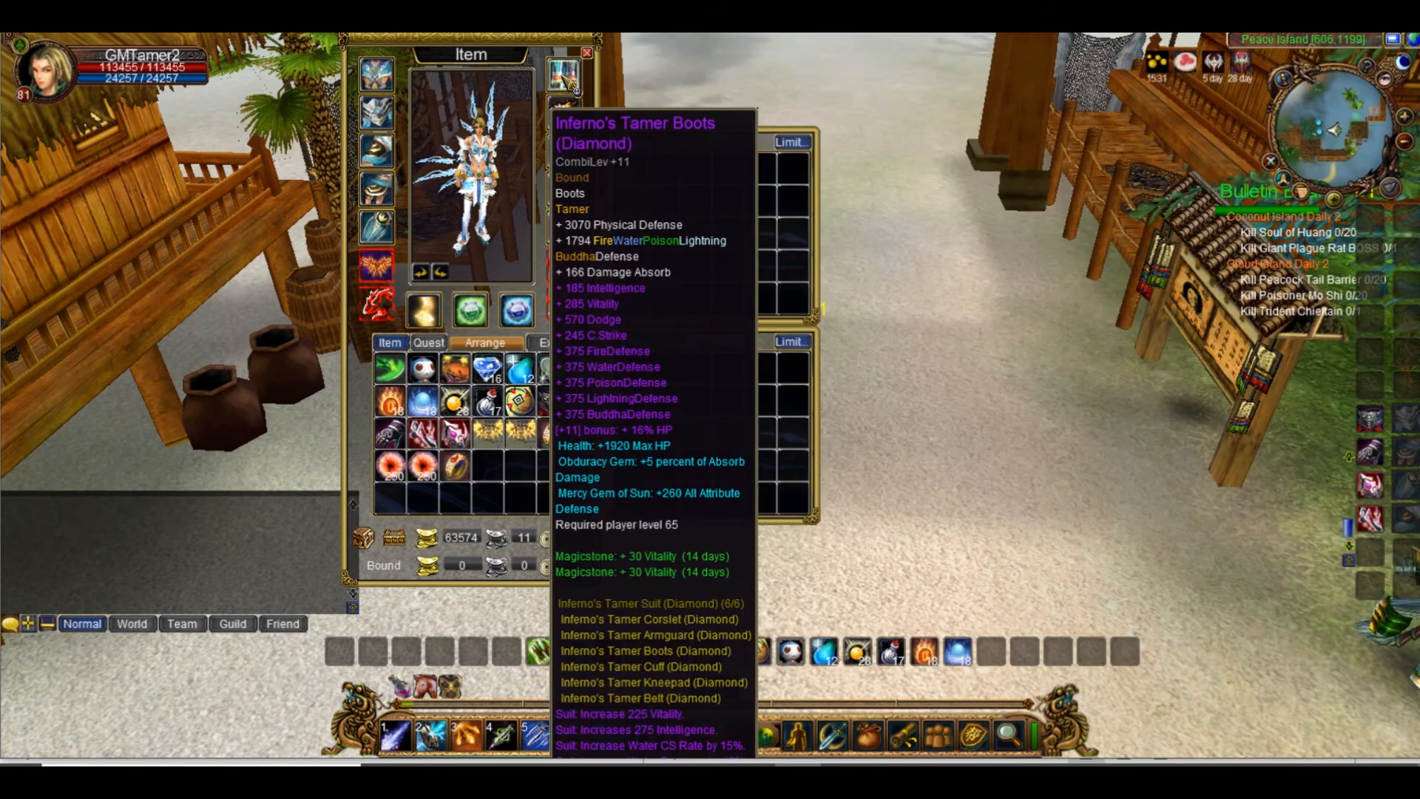
{"action": "left_click_drag", "start_coordinate": [523, 43], "coordinate": [592, 670]}
{"action": "mouse_move", "coordinate": [464, 742]}
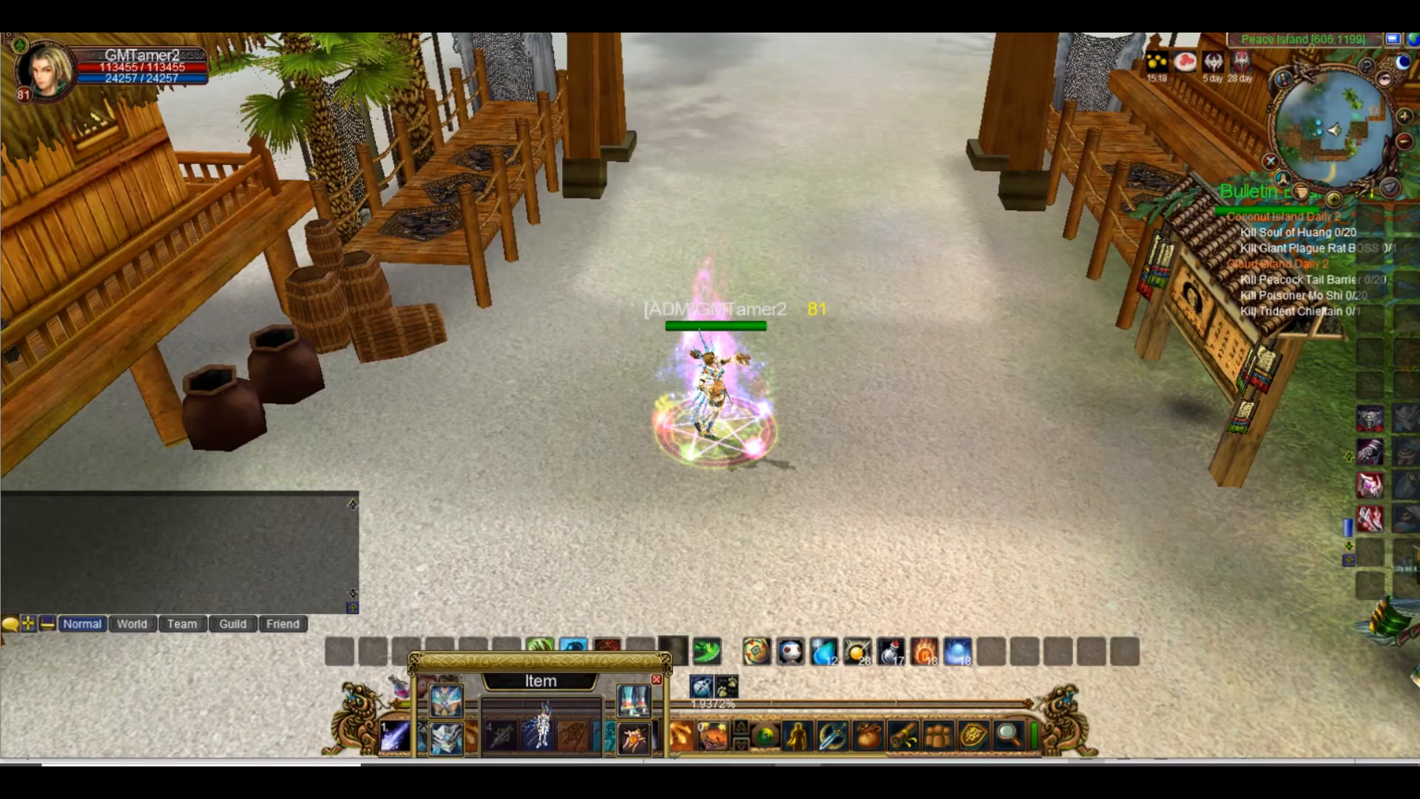
Return to the itemsuit_desc workbook, maximize it and widen the Action2_hint to Action6_hint columns so their texts are readable
{"action": "left_click", "coordinate": [873, 723]}
{"action": "left_click", "coordinate": [1290, 14]}
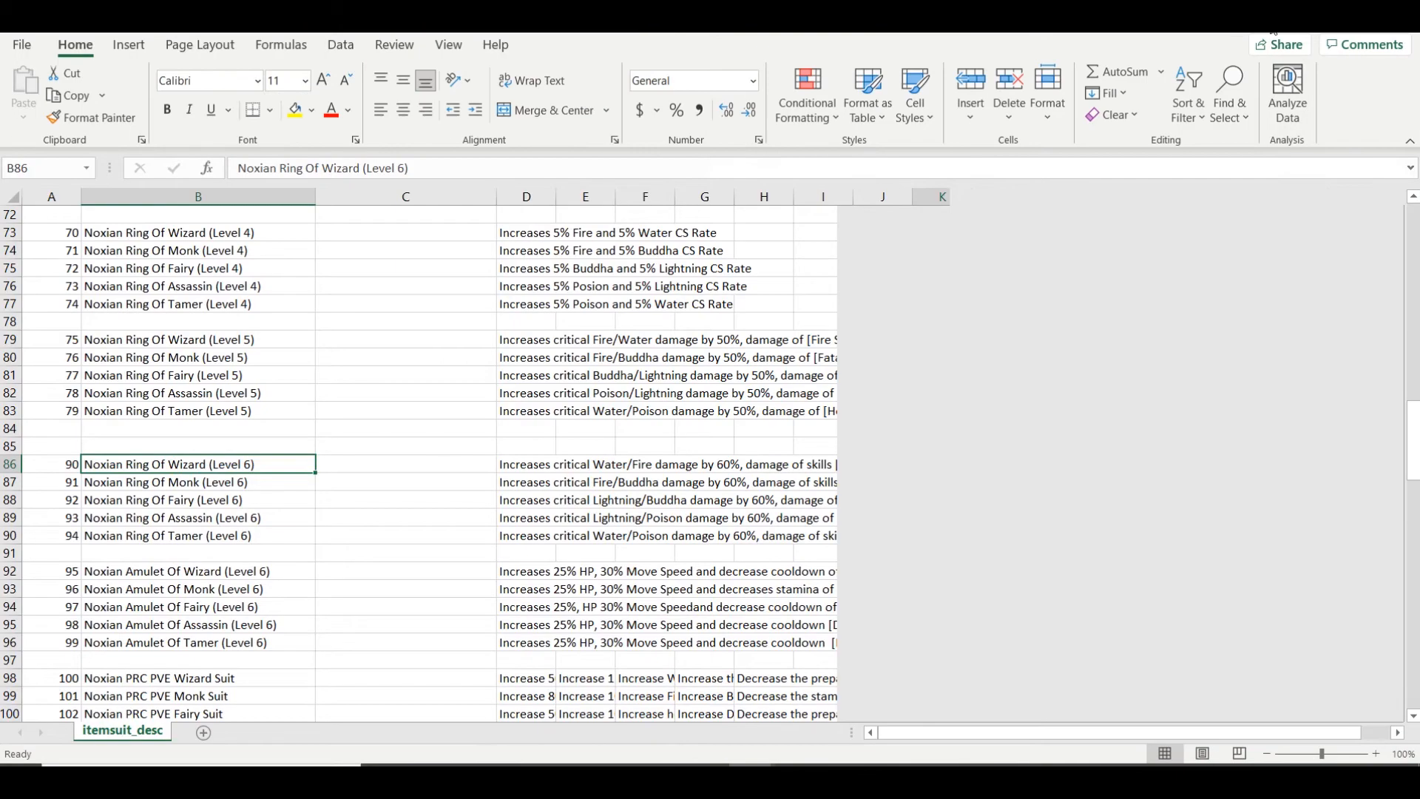
{"action": "scroll", "coordinate": [505, 384], "scroll_direction": "up", "scroll_amount": 20}
{"action": "left_click_drag", "start_coordinate": [556, 197], "coordinate": [819, 197]}
{"action": "left_click", "coordinate": [944, 253]}
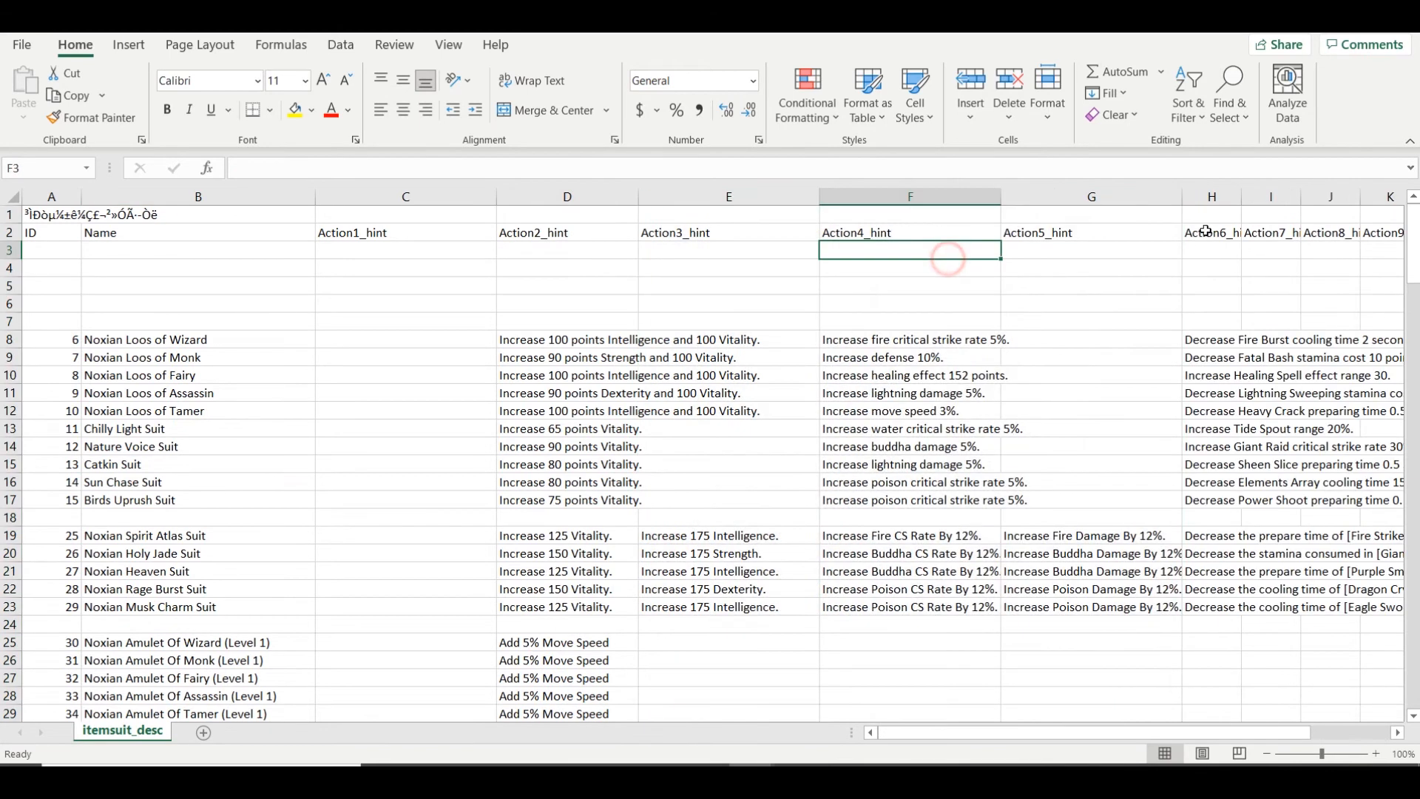
{"action": "left_click_drag", "start_coordinate": [1242, 196], "coordinate": [1379, 196]}
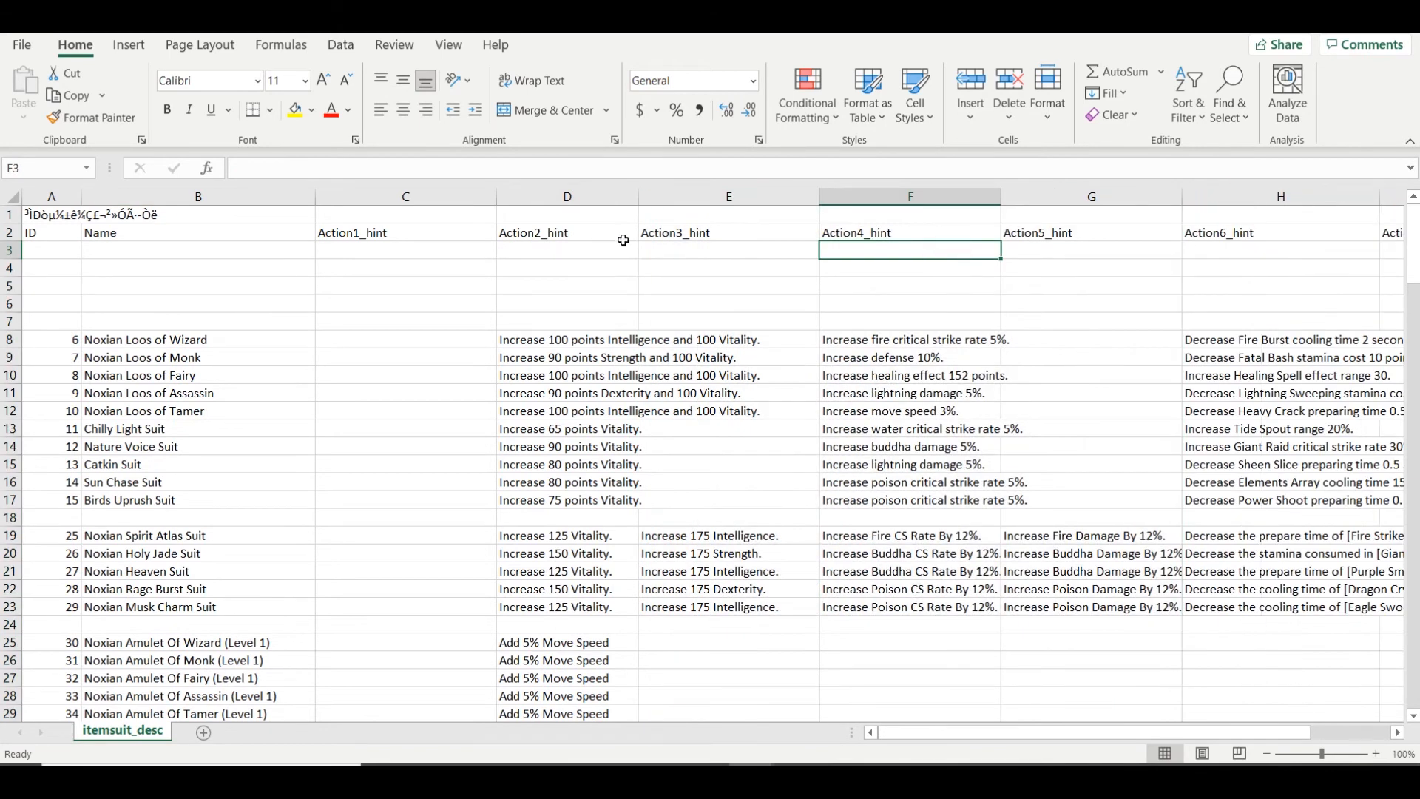
{"action": "left_click", "coordinate": [574, 197]}
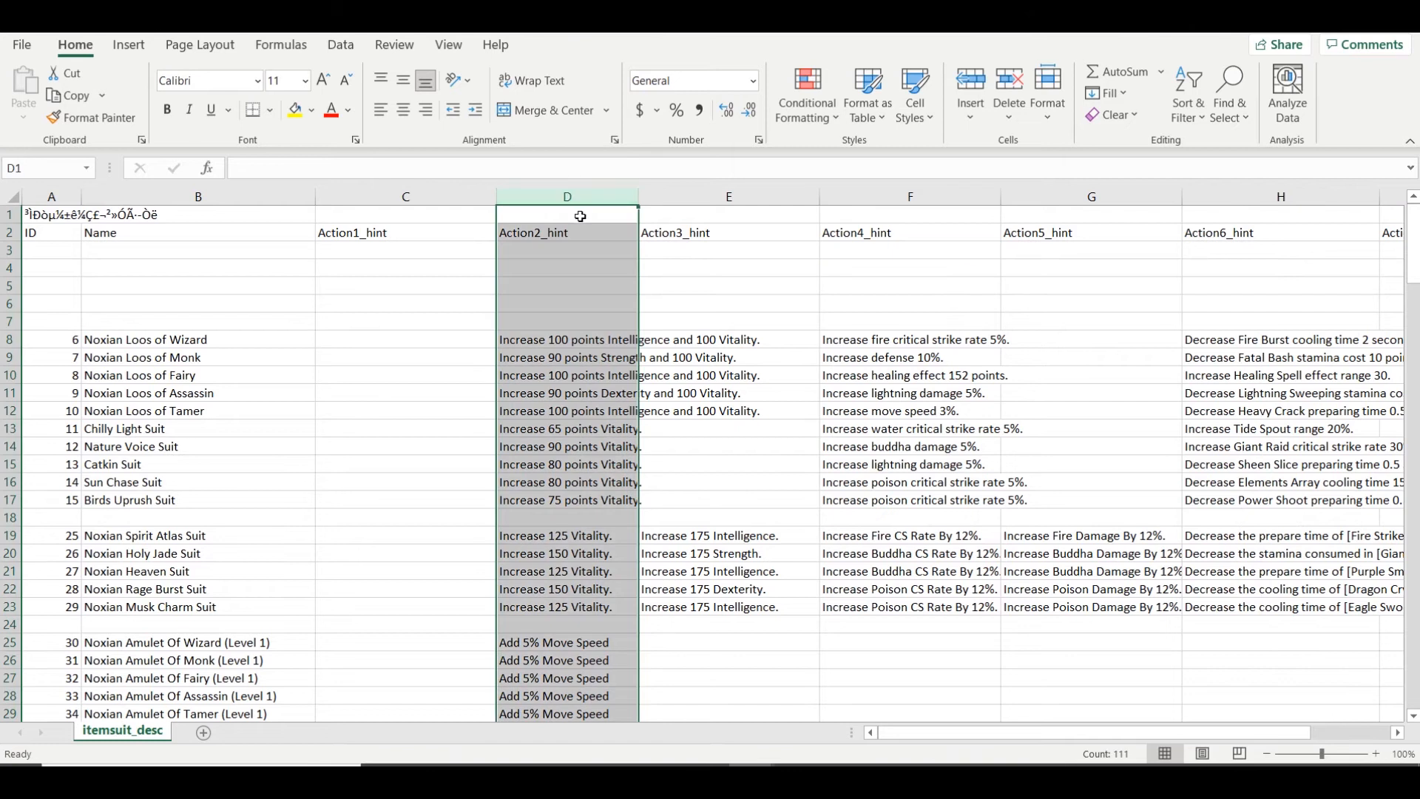
{"action": "left_click", "coordinate": [581, 238]}
{"action": "left_click", "coordinate": [545, 338]}
{"action": "left_click_drag", "start_coordinate": [637, 197], "coordinate": [693, 198]}
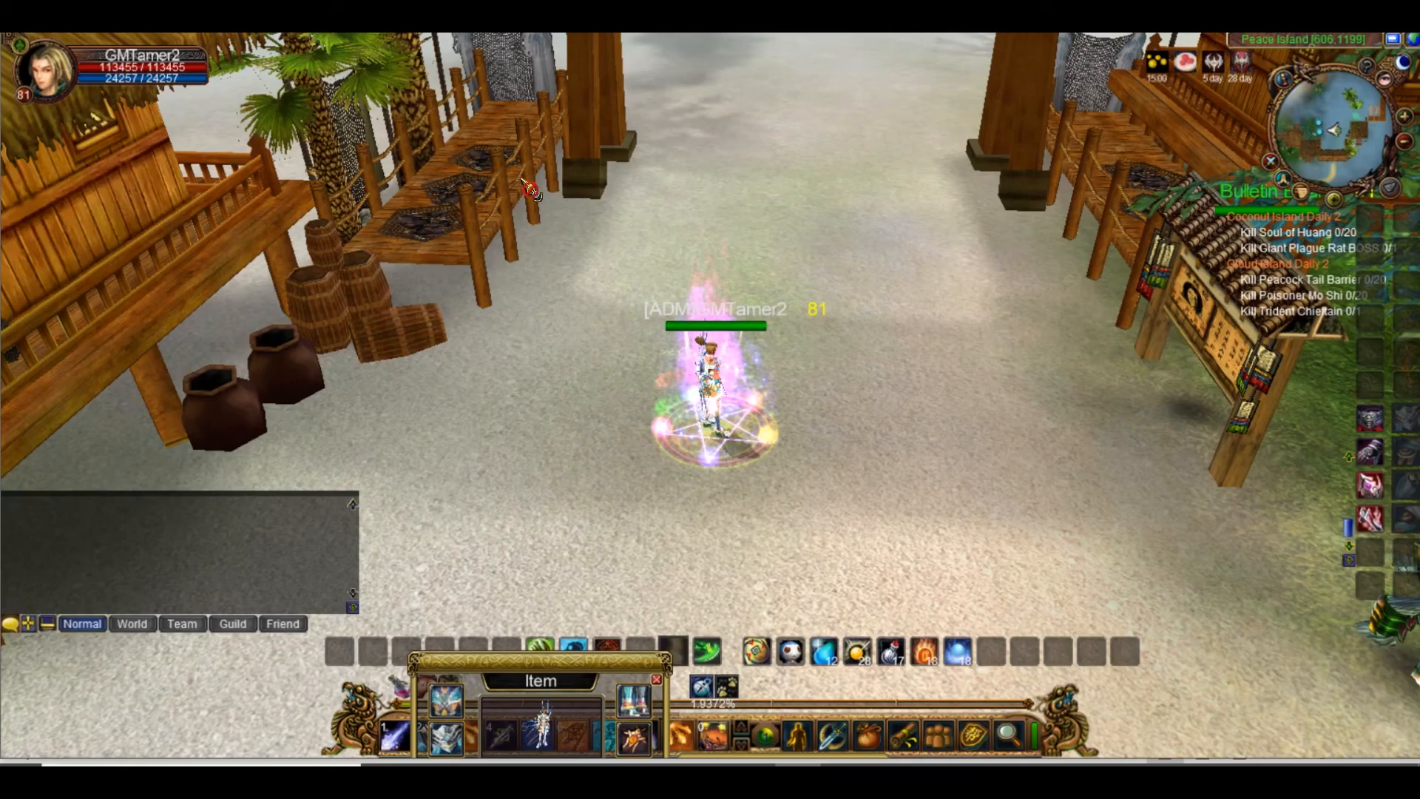
Check the equipped gear in the game against the Action2_hint, Action3_hint, Action4_hint and Action6_hint columns of itemsuit_desc
{"action": "mouse_move", "coordinate": [453, 742]}
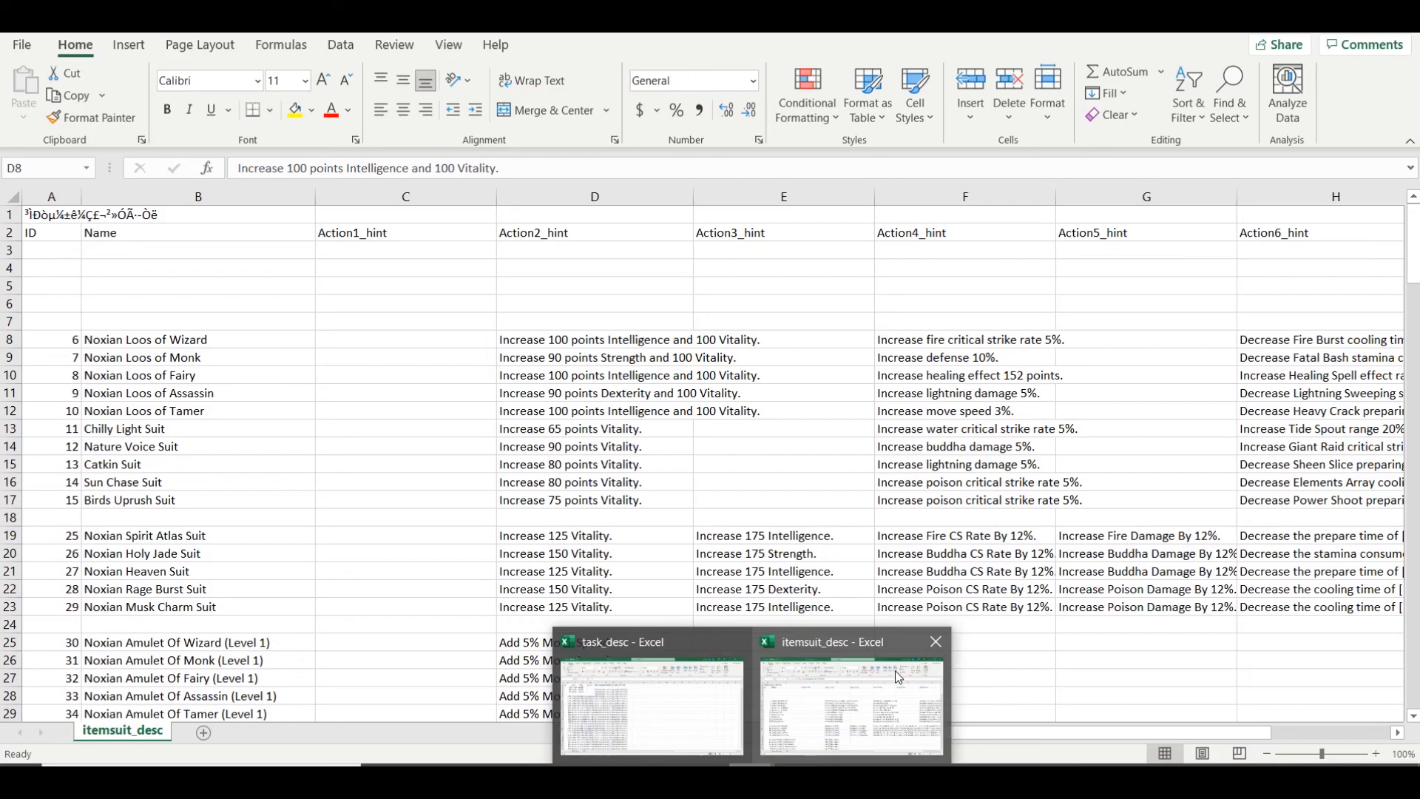
{"action": "left_click", "coordinate": [895, 670]}
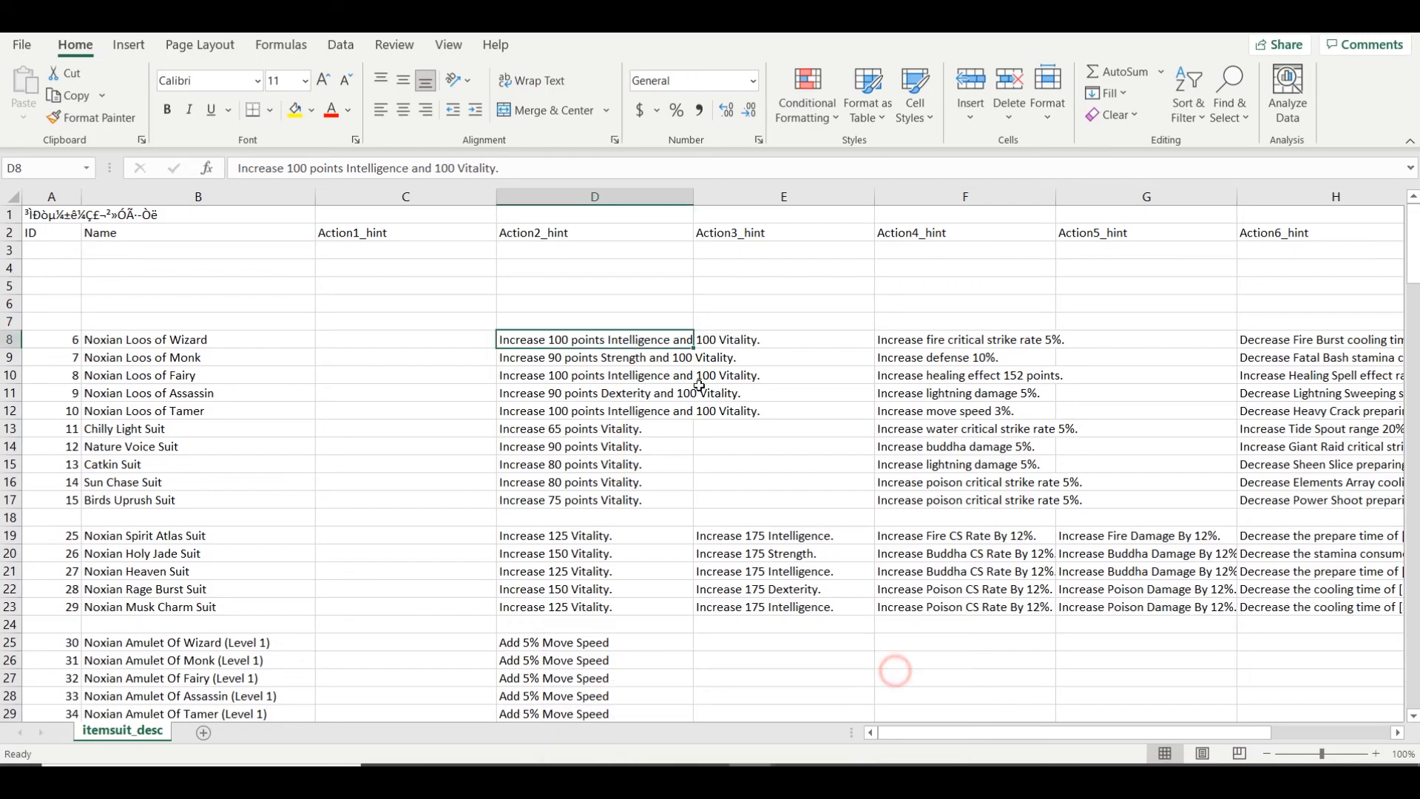
{"action": "left_click", "coordinate": [596, 196]}
{"action": "left_click", "coordinate": [796, 193]}
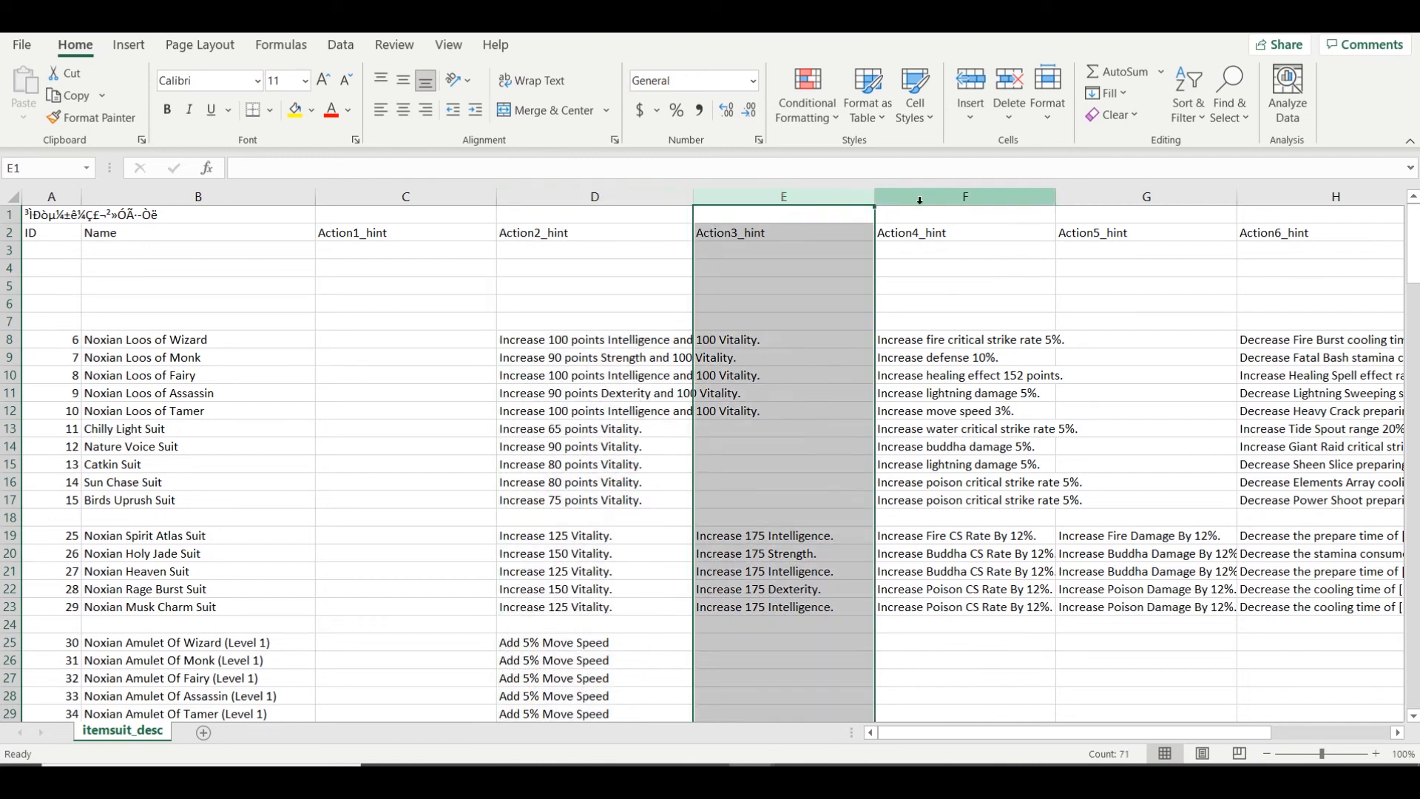
{"action": "left_click", "coordinate": [925, 196]}
{"action": "left_click", "coordinate": [1324, 196]}
Compare the Noxian Amulet entries with the Noxian suit entries in the Action2_hint column
{"action": "scroll", "coordinate": [626, 430], "scroll_direction": "down", "scroll_amount": 13}
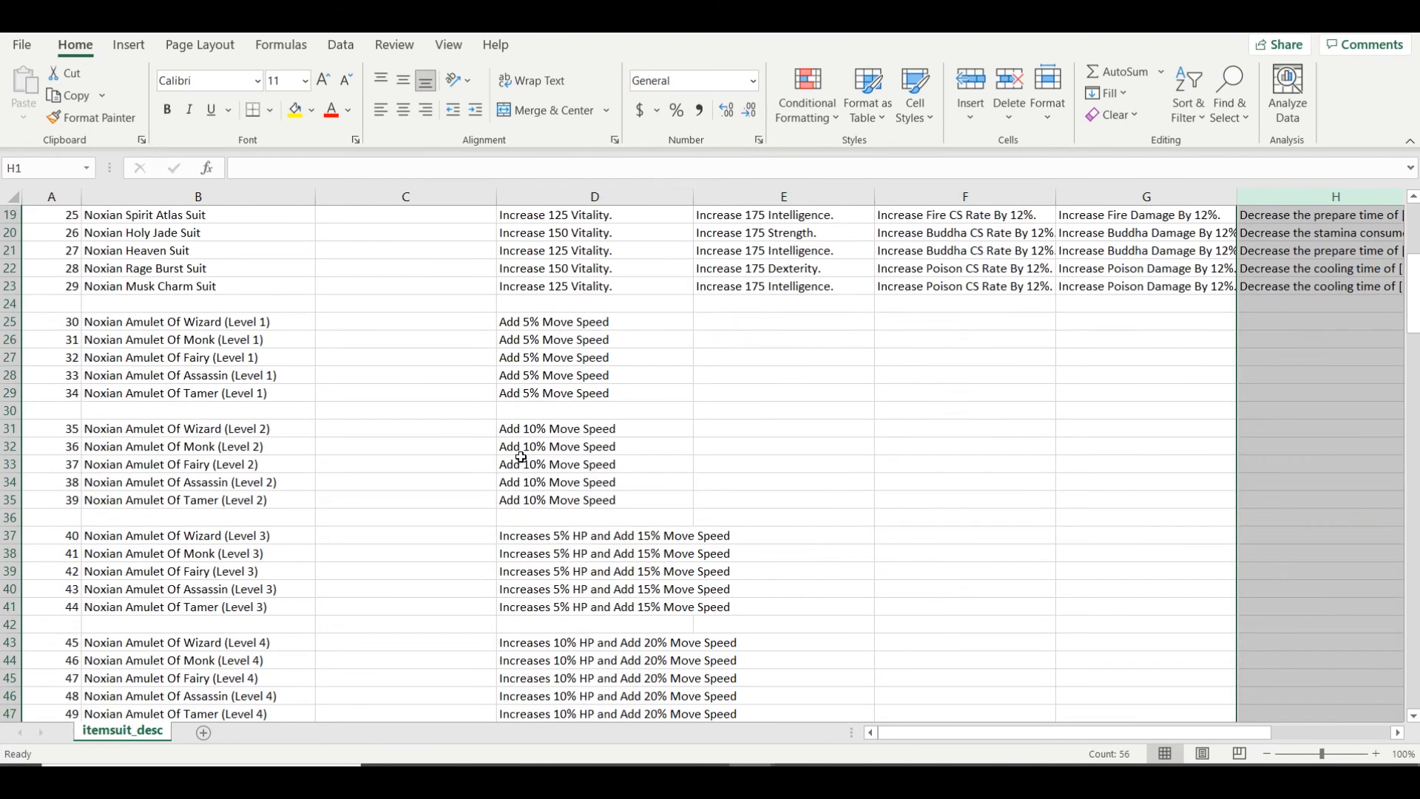
{"action": "scroll", "coordinate": [518, 466], "scroll_direction": "up", "scroll_amount": 5}
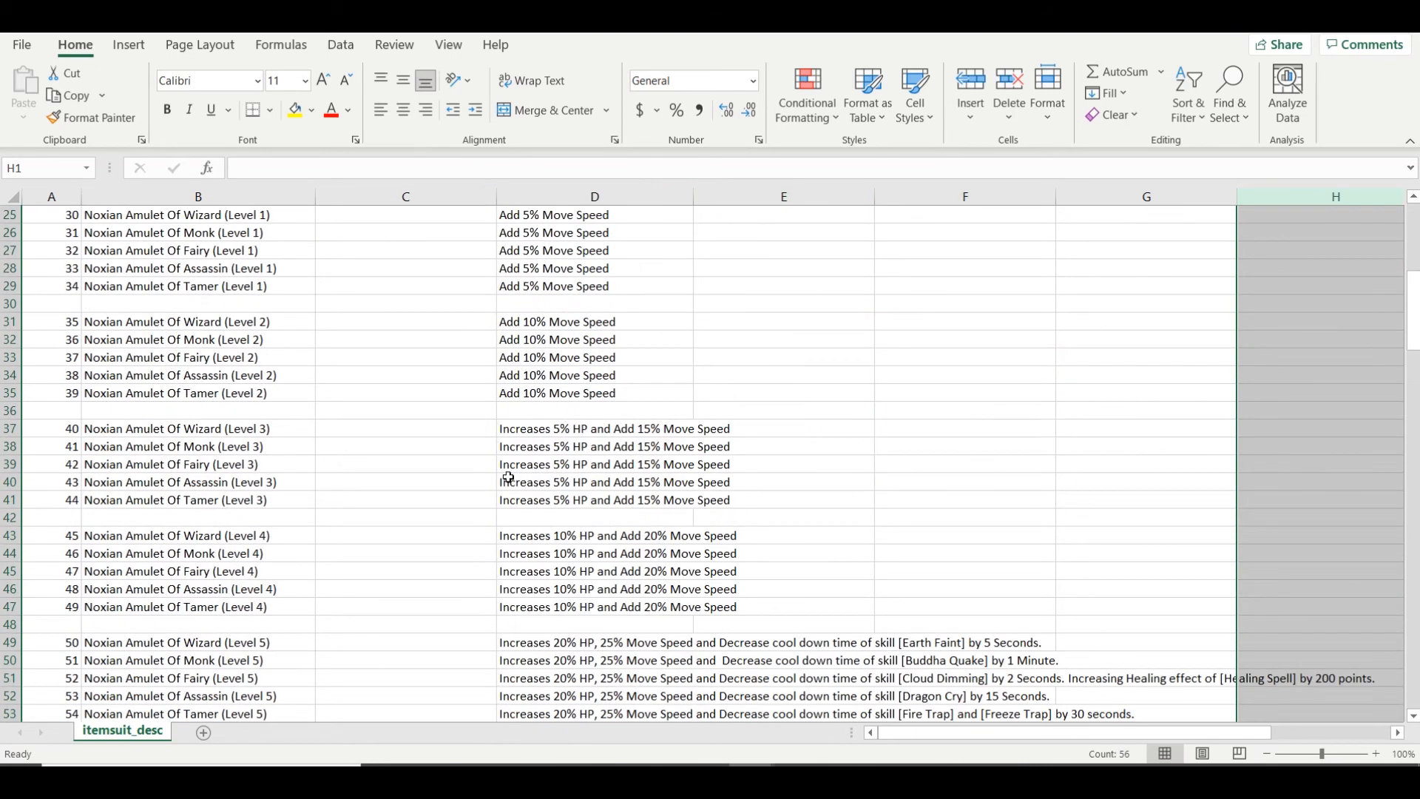
{"action": "left_click", "coordinate": [551, 196]}
{"action": "scroll", "coordinate": [570, 317], "scroll_direction": "up", "scroll_amount": 8}
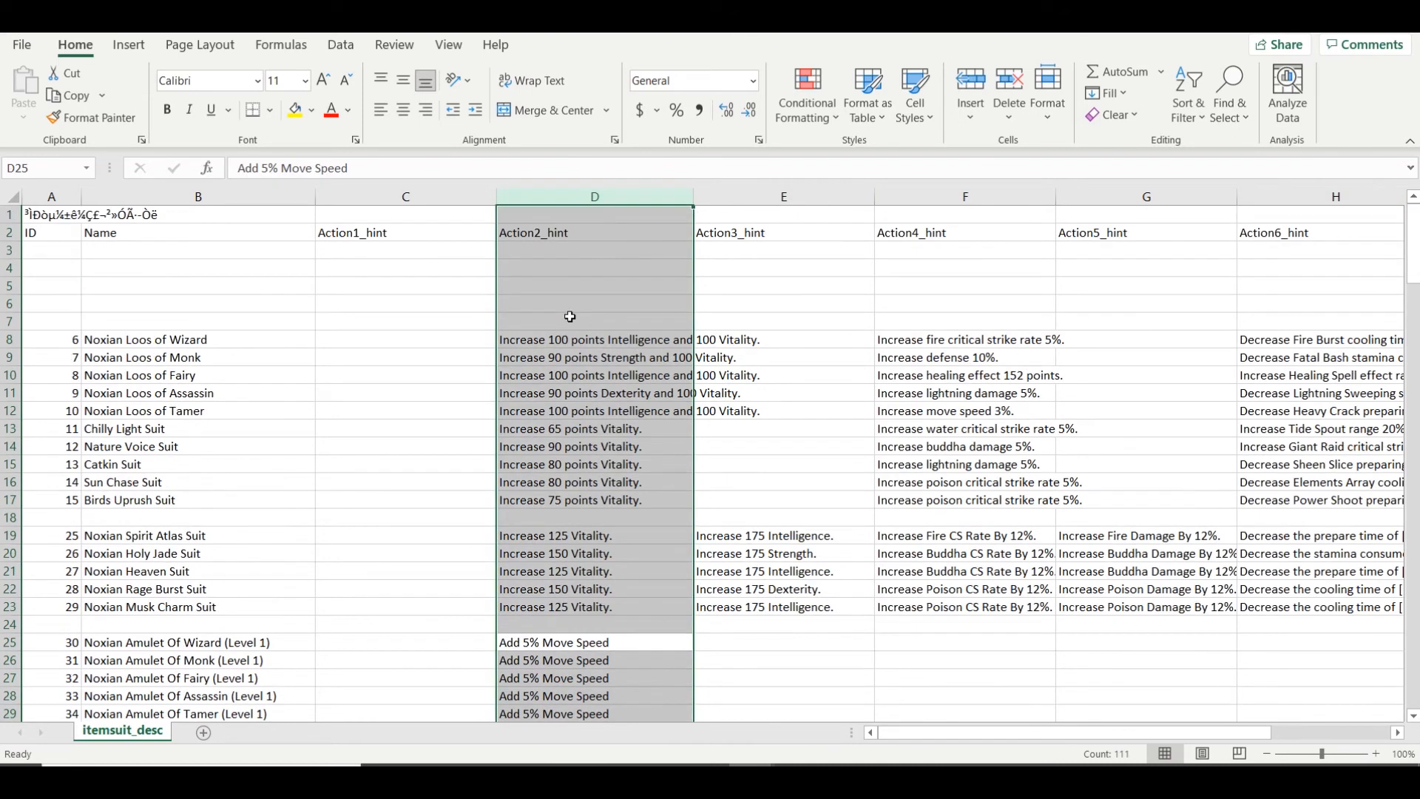
{"action": "scroll", "coordinate": [570, 317], "scroll_direction": "down", "scroll_amount": 6}
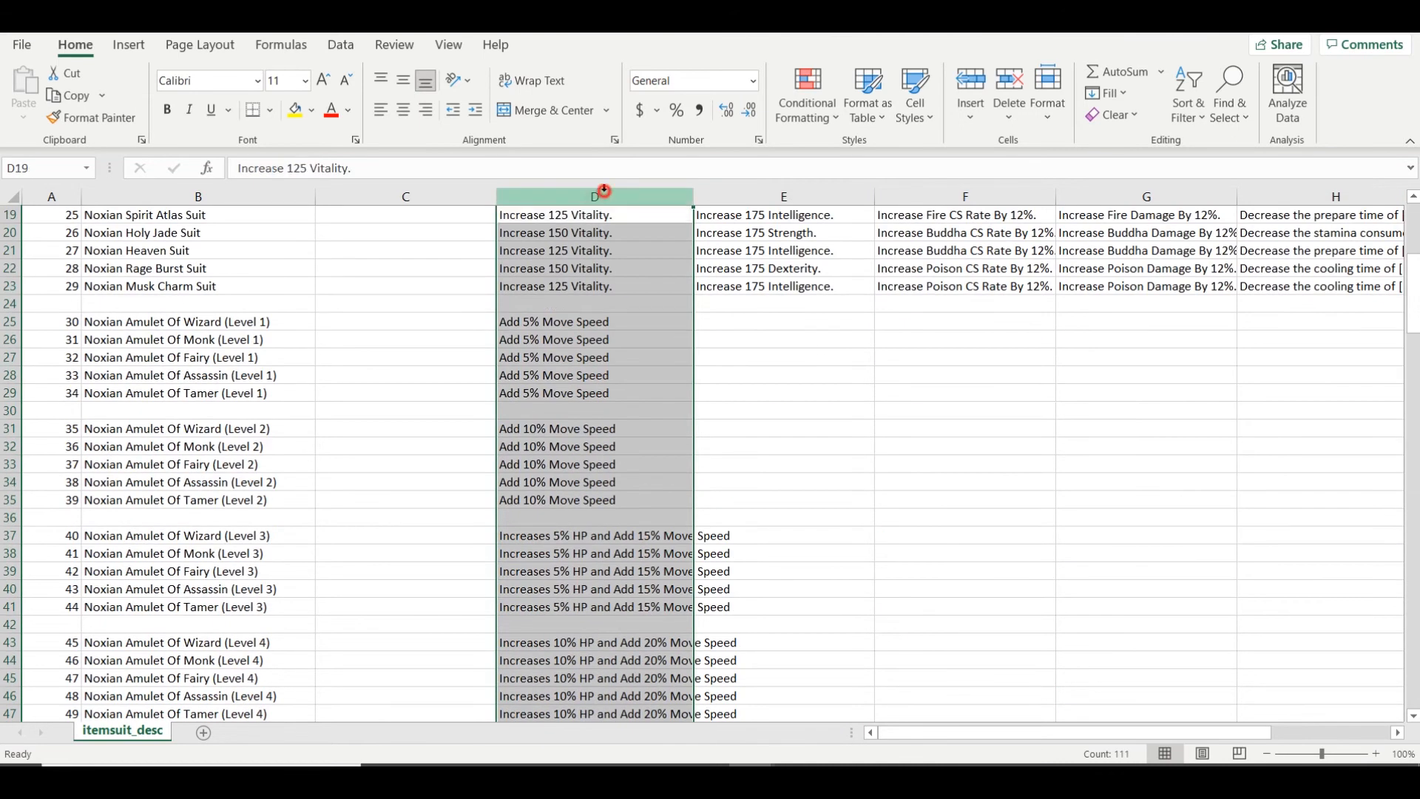
{"action": "left_click", "coordinate": [566, 322]}
{"action": "left_click", "coordinate": [589, 213]}
Look through the ring, amulet and suit entries down to the Wings rows and check which hint column holds the Wings bonuses
{"action": "scroll", "coordinate": [590, 288], "scroll_direction": "down", "scroll_amount": 20}
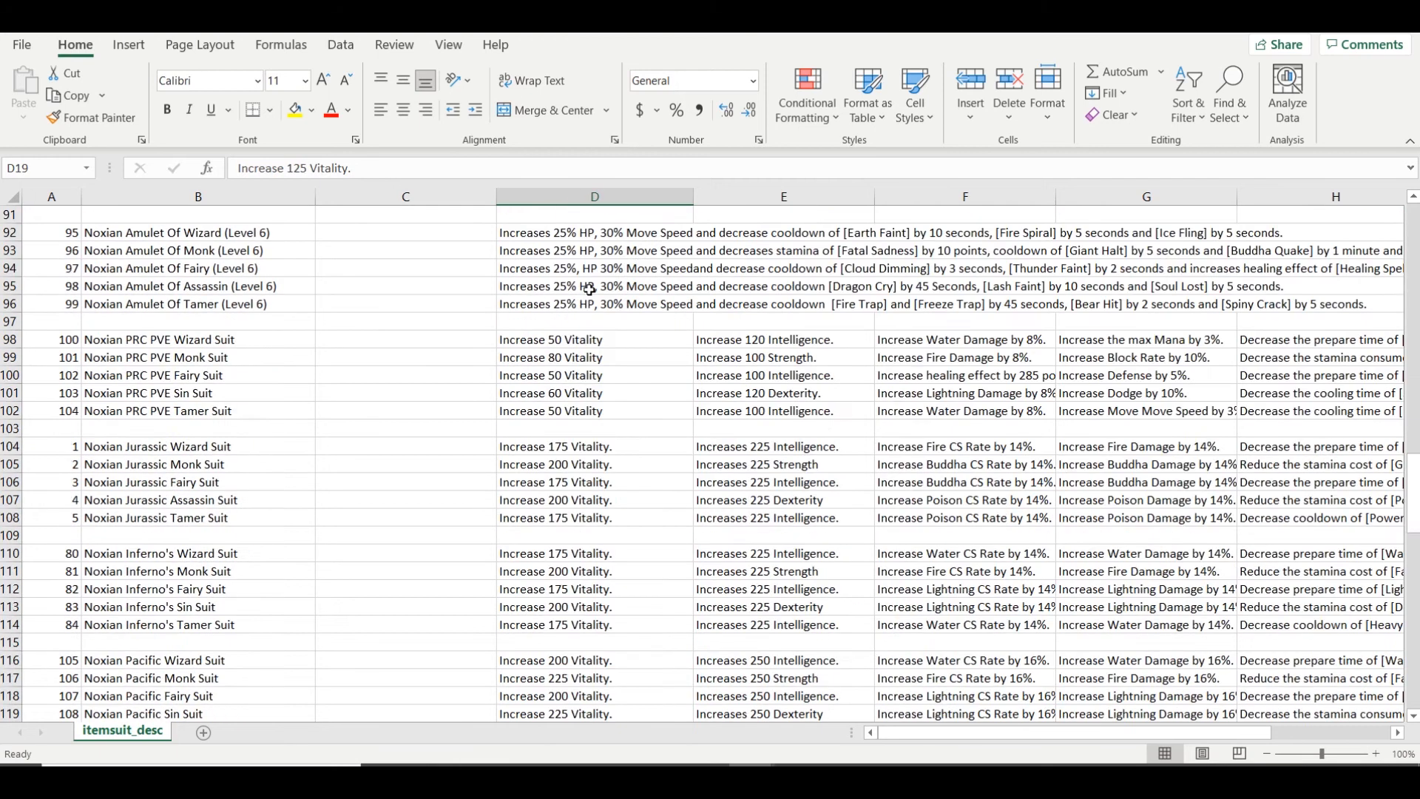
{"action": "scroll", "coordinate": [589, 289], "scroll_direction": "down", "scroll_amount": 2}
{"action": "scroll", "coordinate": [594, 272], "scroll_direction": "up", "scroll_amount": 4}
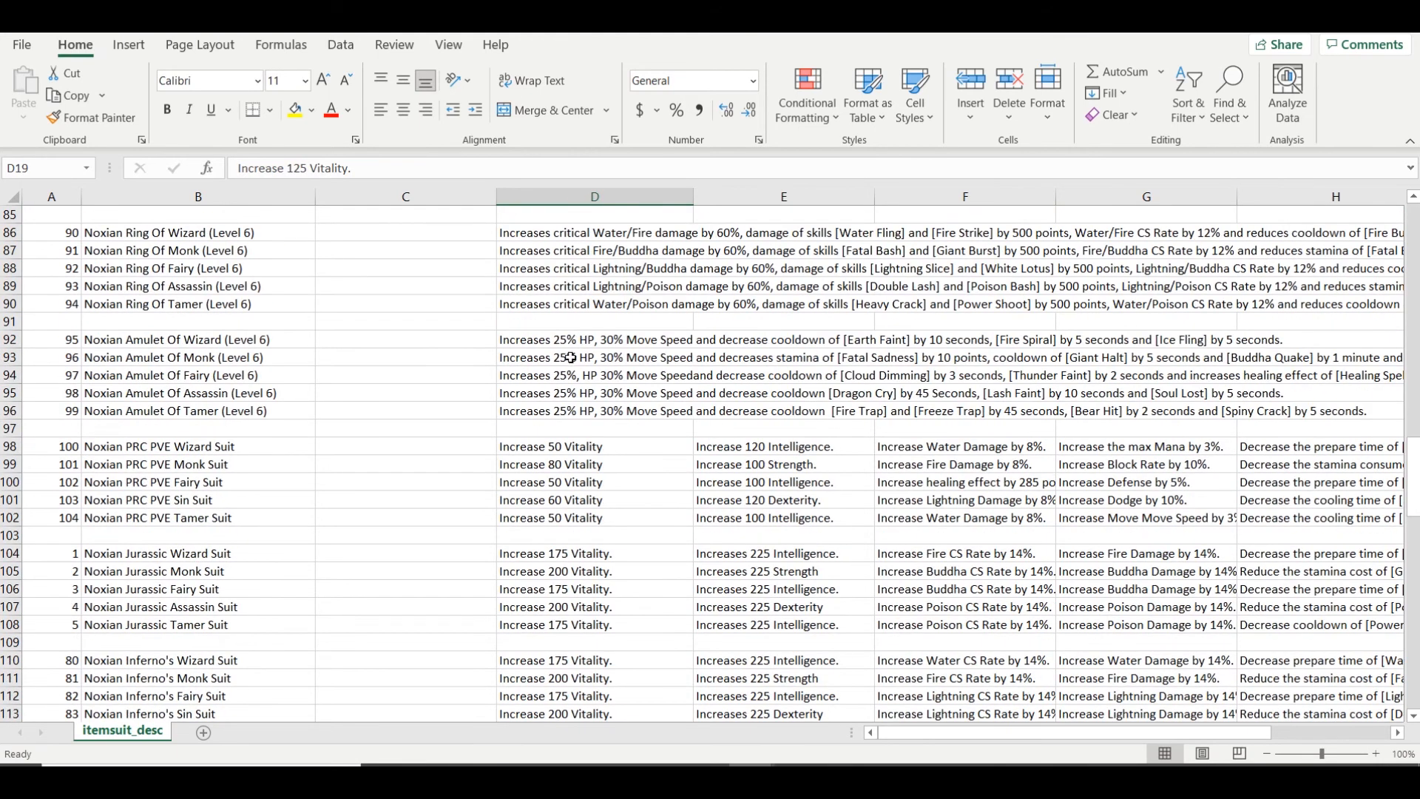
{"action": "scroll", "coordinate": [570, 358], "scroll_direction": "down", "scroll_amount": 11}
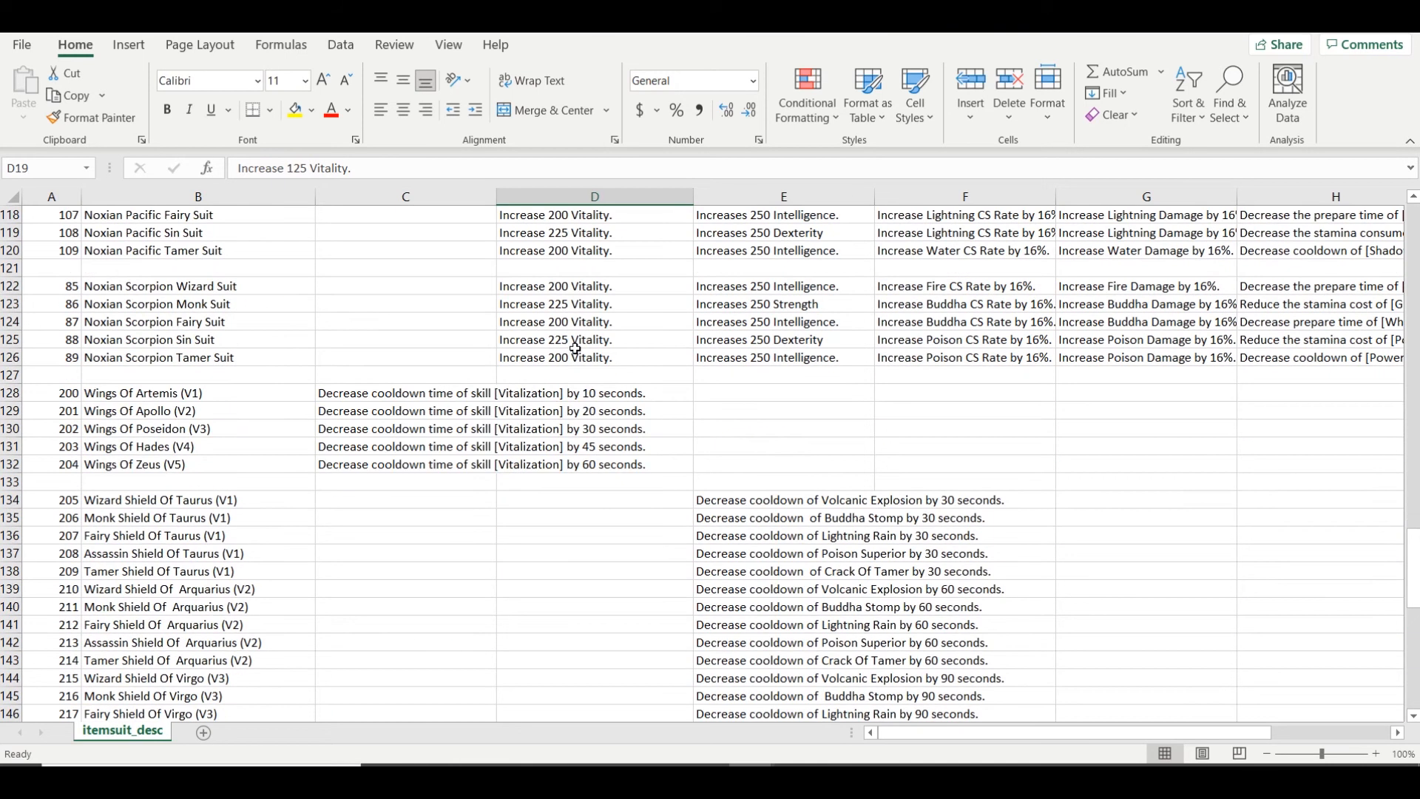
{"action": "left_click", "coordinate": [9, 393]}
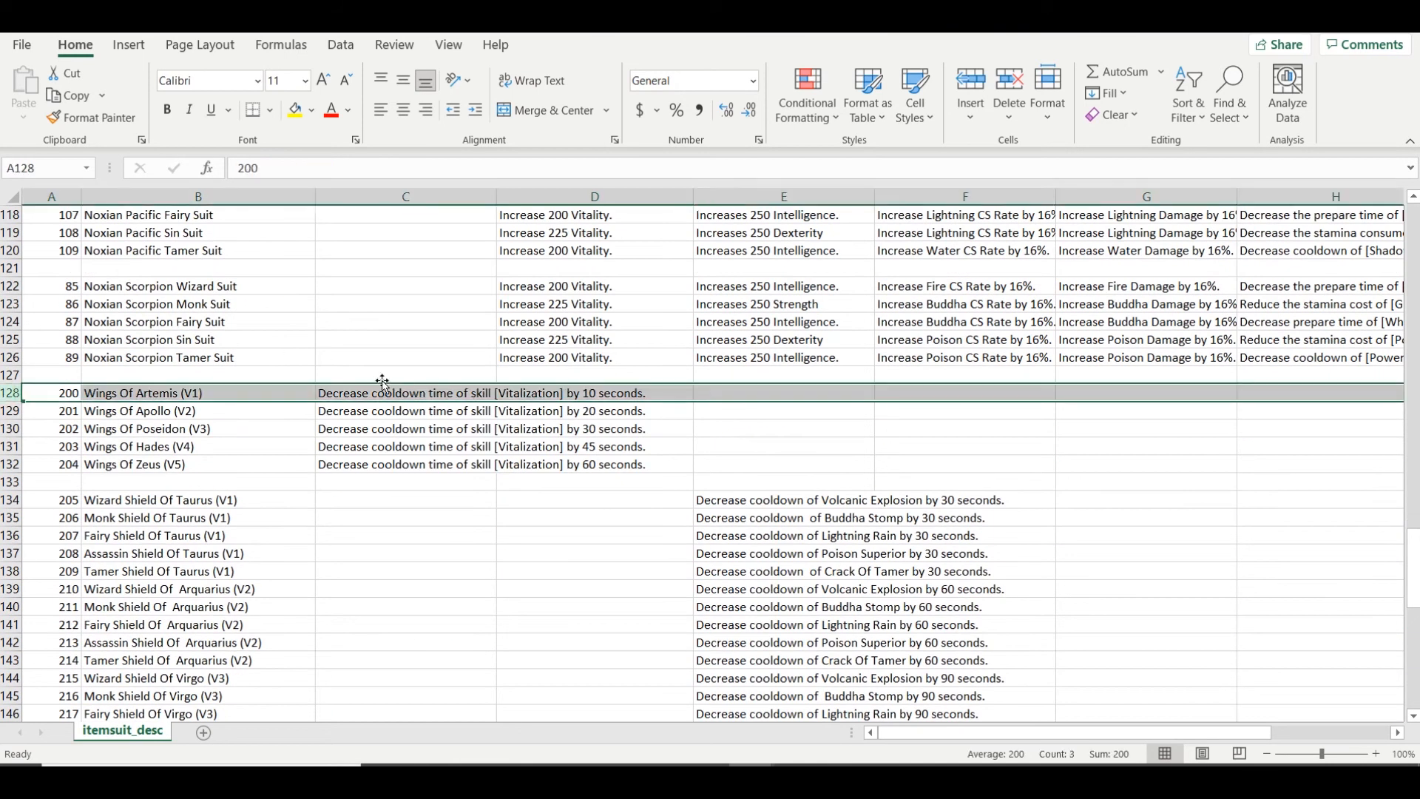
{"action": "left_click", "coordinate": [384, 198]}
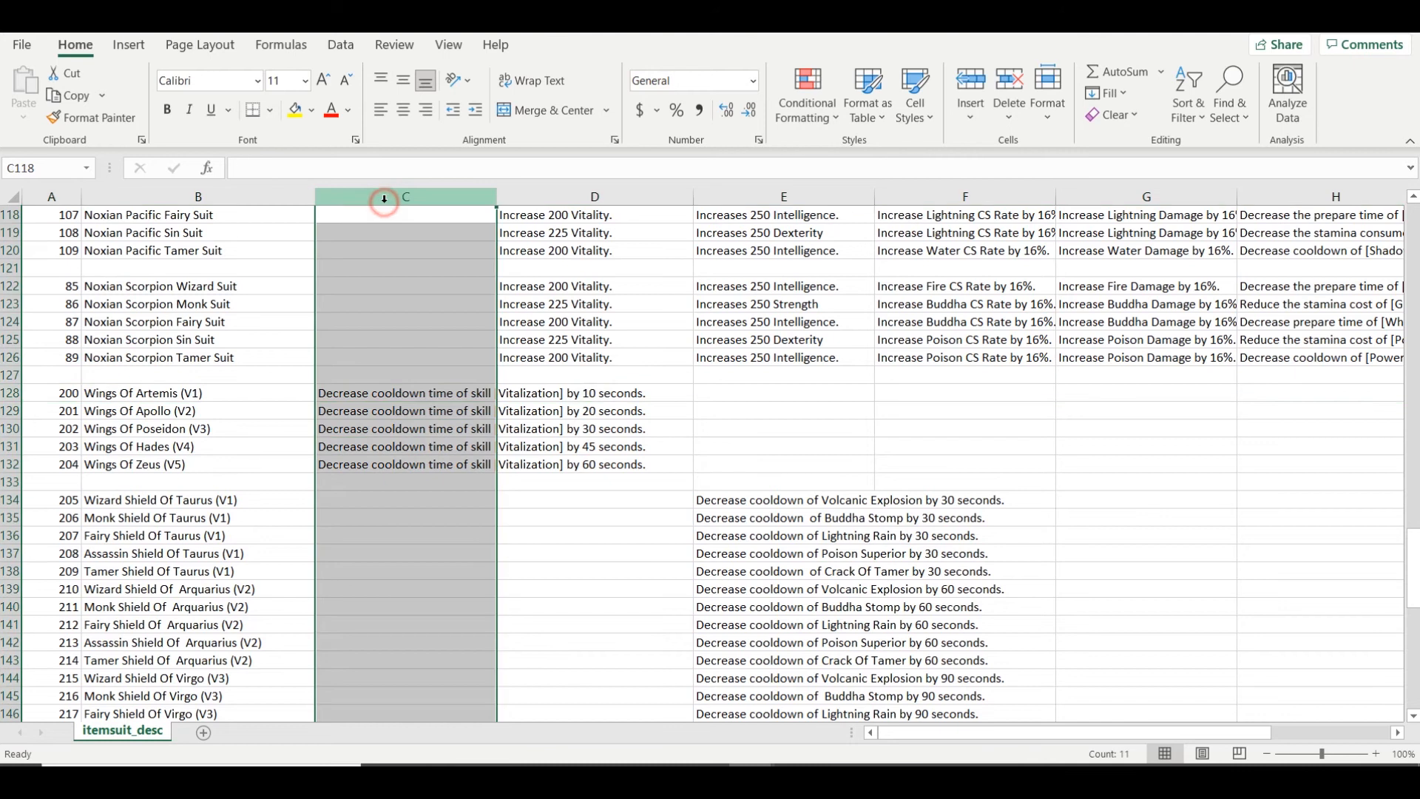
{"action": "left_click", "coordinate": [385, 392]}
{"action": "scroll", "coordinate": [385, 392], "scroll_direction": "up", "scroll_amount": 20}
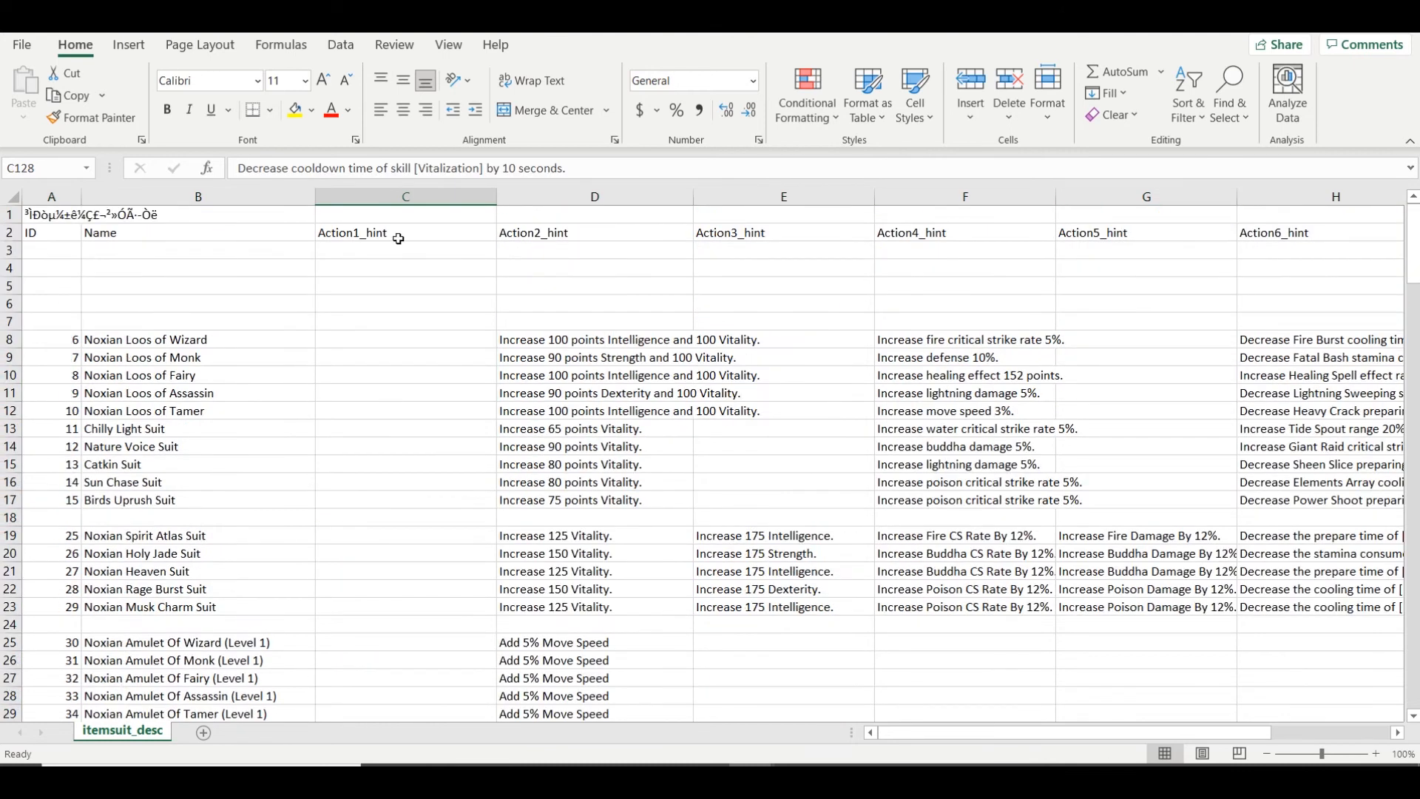
{"action": "scroll", "coordinate": [398, 239], "scroll_direction": "down", "scroll_amount": 20}
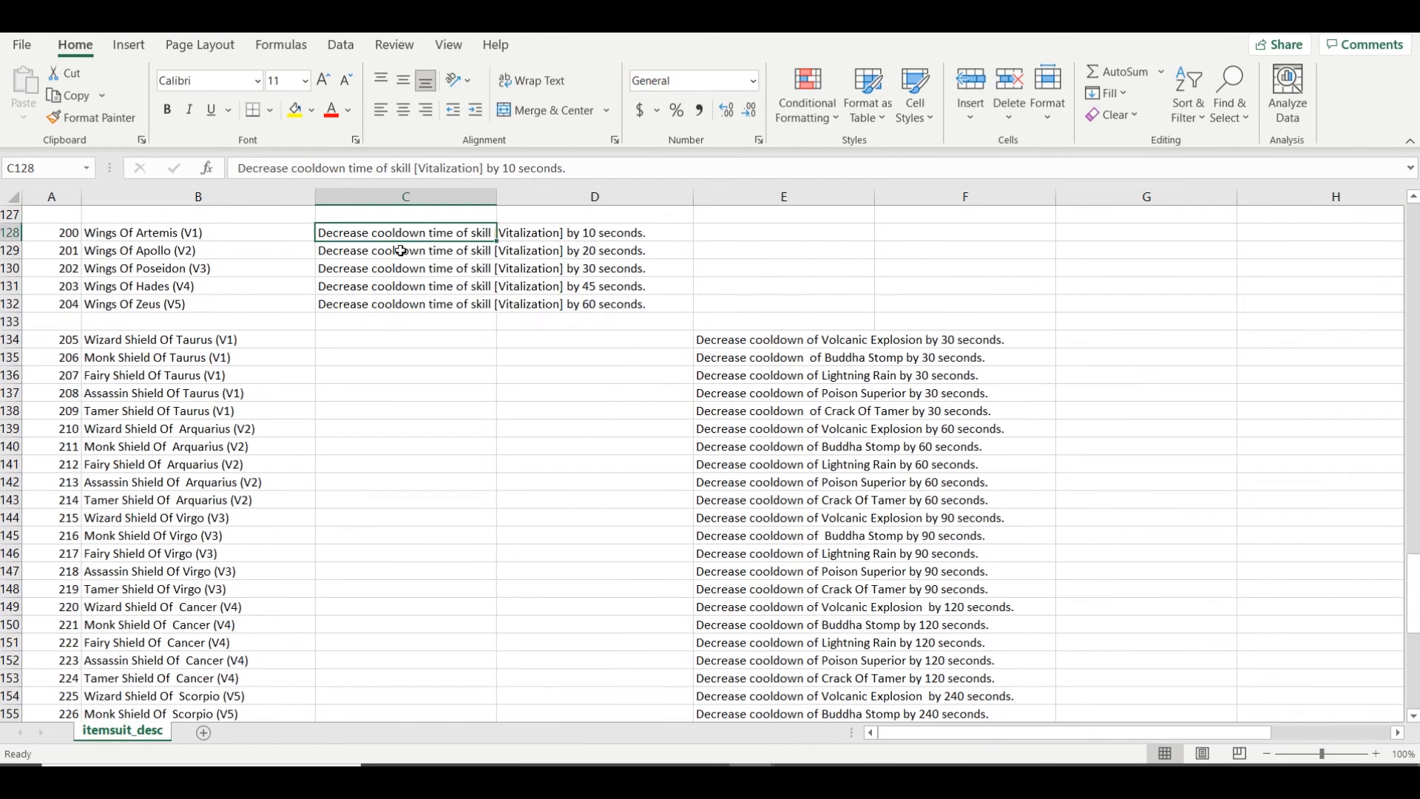
Examine the Action1_hint texts of the Ultimate Wizard to Ultimate Tamer rows
{"action": "scroll", "coordinate": [400, 250], "scroll_direction": "down", "scroll_amount": 20}
{"action": "scroll", "coordinate": [400, 251], "scroll_direction": "up", "scroll_amount": 12}
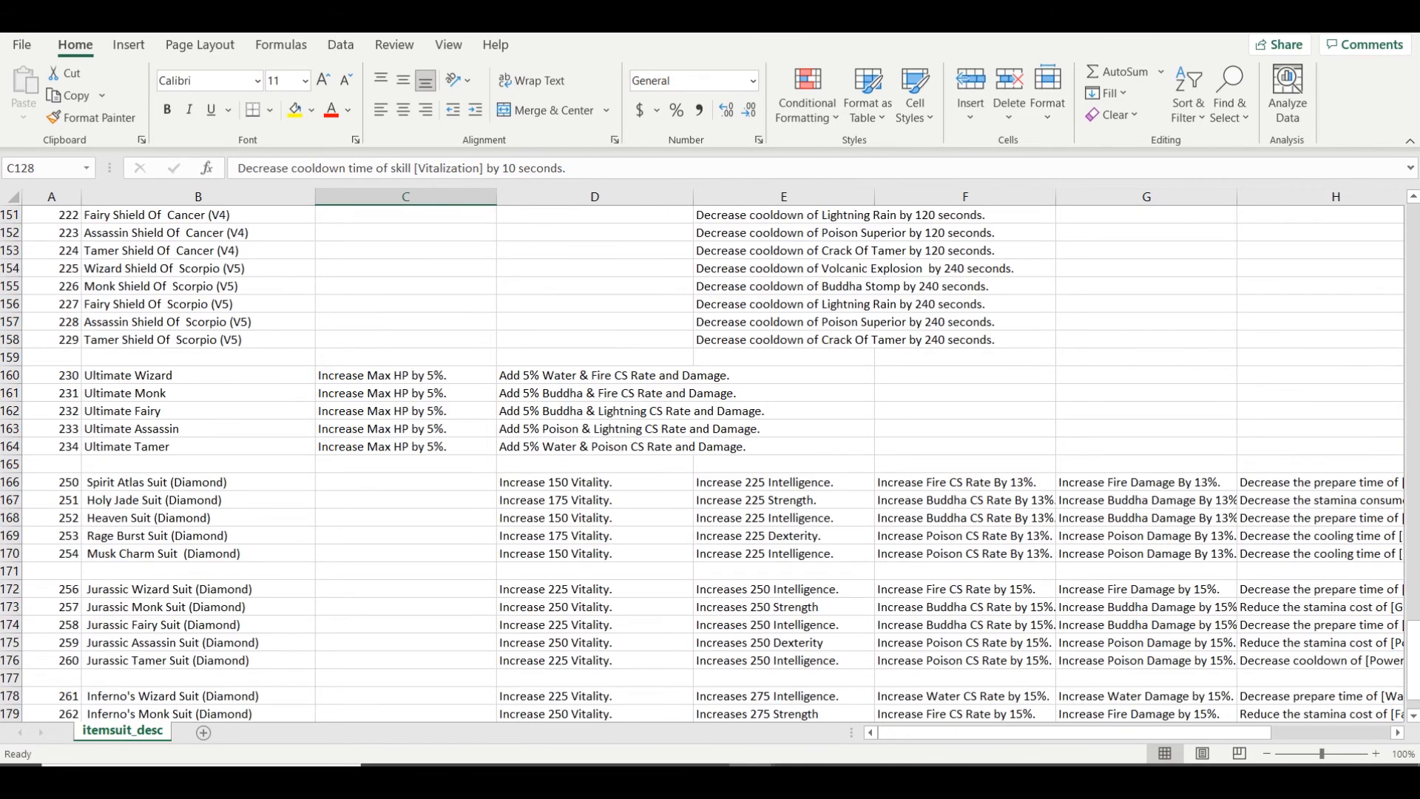
{"action": "left_click_drag", "start_coordinate": [437, 376], "coordinate": [448, 447]}
{"action": "left_click", "coordinate": [464, 387]}
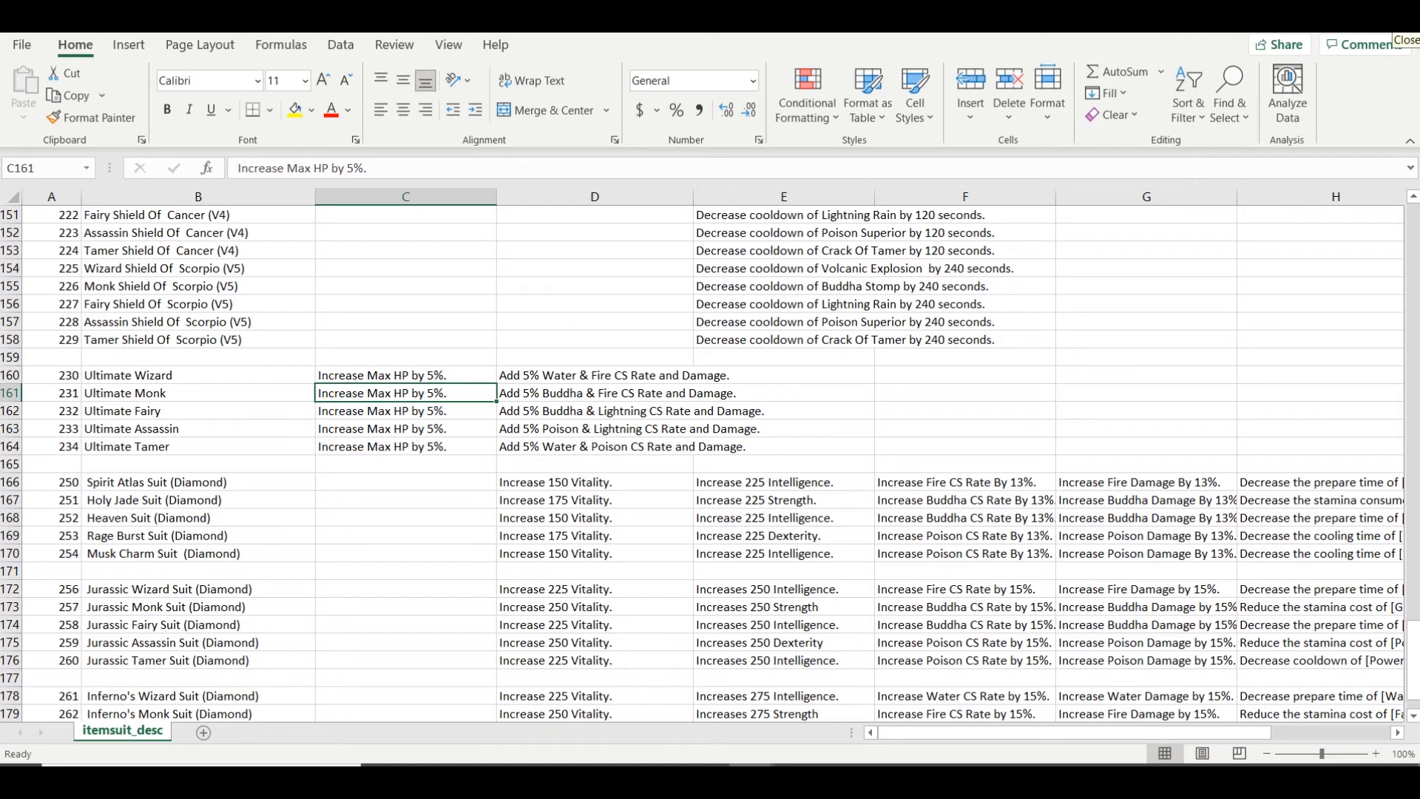
Close itemsuit_desc without saving its changes and widen the name and desc columns of the task_desc sheet
{"action": "left_click", "coordinate": [1398, 26]}
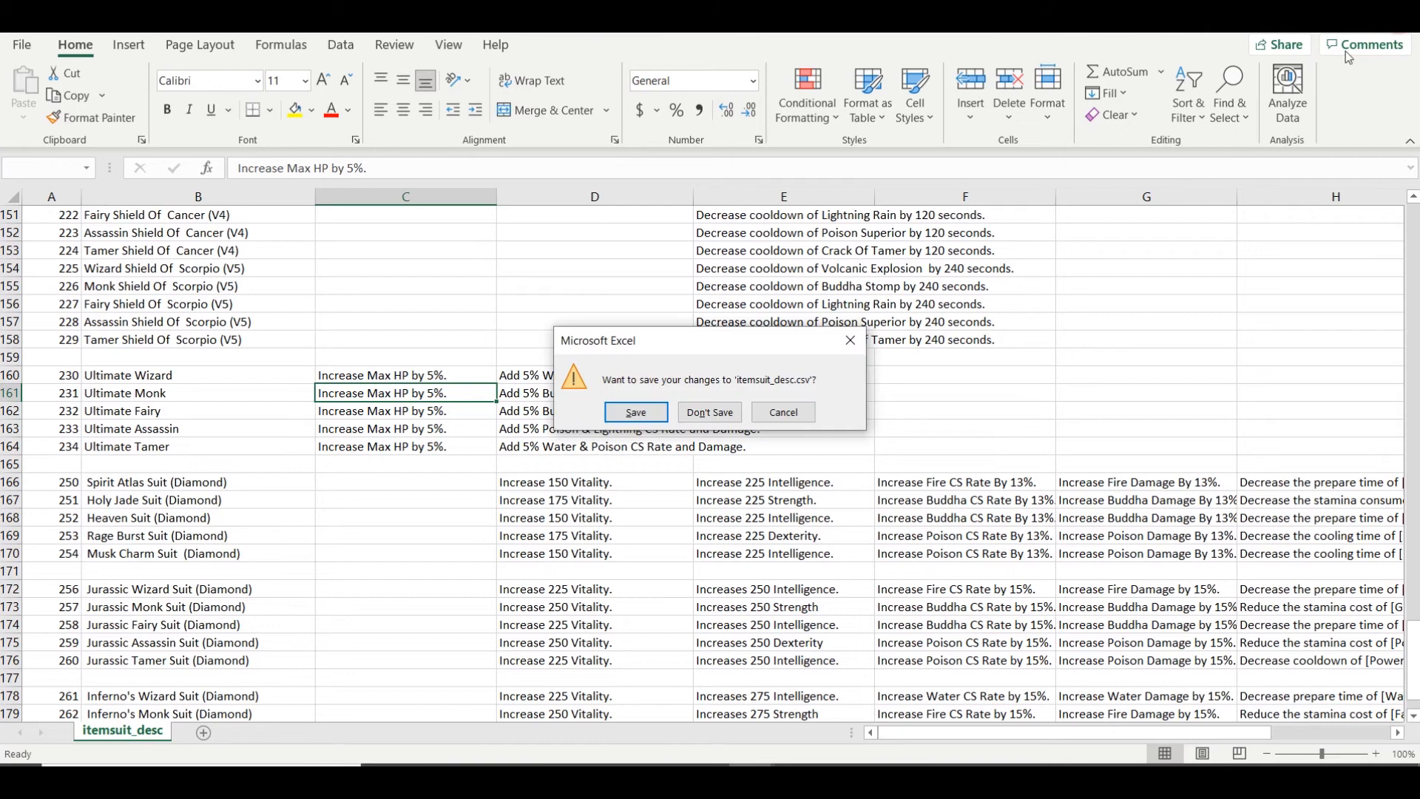
{"action": "left_click", "coordinate": [710, 413]}
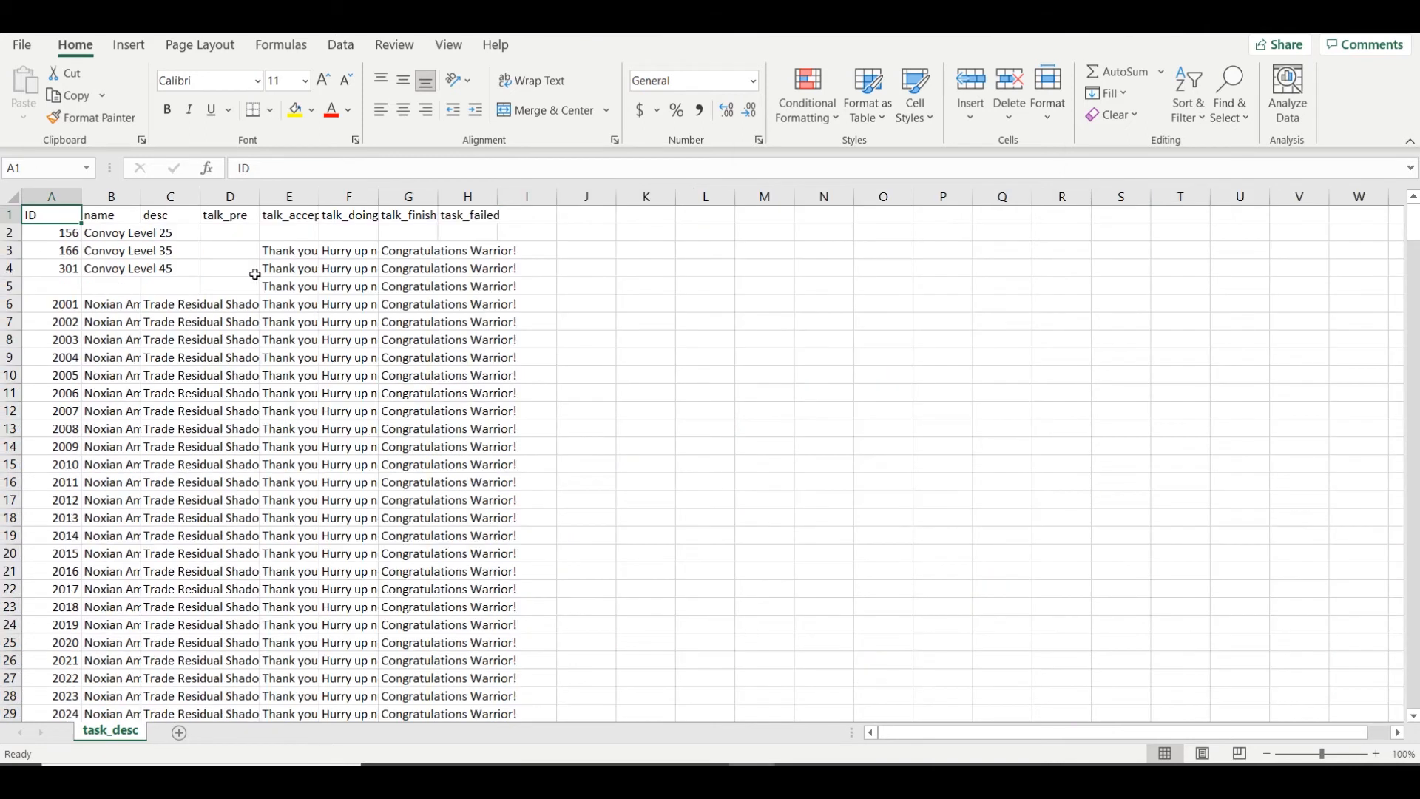
{"action": "left_click_drag", "start_coordinate": [139, 201], "coordinate": [234, 196]}
{"action": "left_click_drag", "start_coordinate": [330, 188], "coordinate": [477, 189]}
Go through the ID, name and desc columns of task_desc and widen desc to fit its texts
{"action": "left_click", "coordinate": [55, 196]}
{"action": "left_click", "coordinate": [49, 321]}
{"action": "left_click", "coordinate": [55, 189]}
{"action": "left_click", "coordinate": [164, 196]}
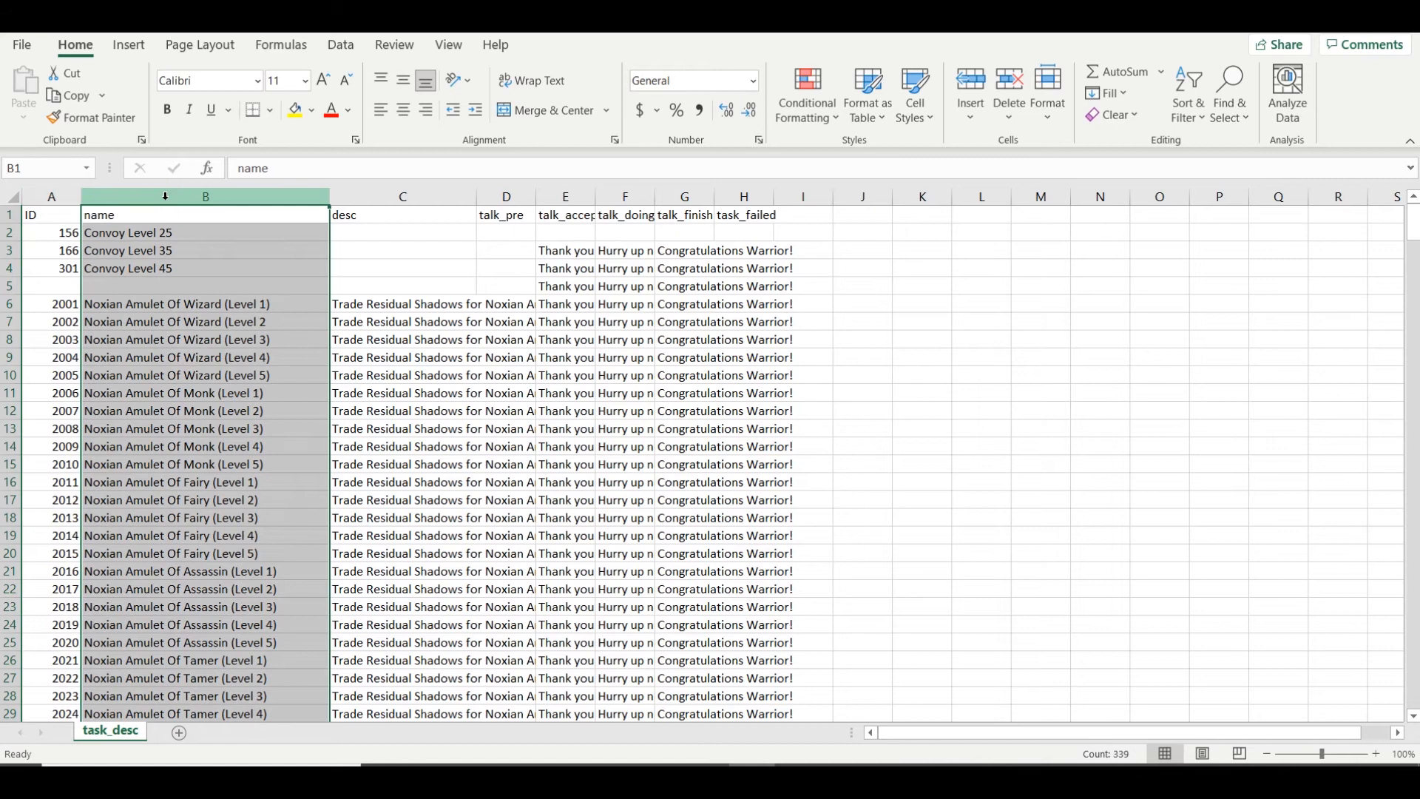
{"action": "left_click", "coordinate": [397, 194]}
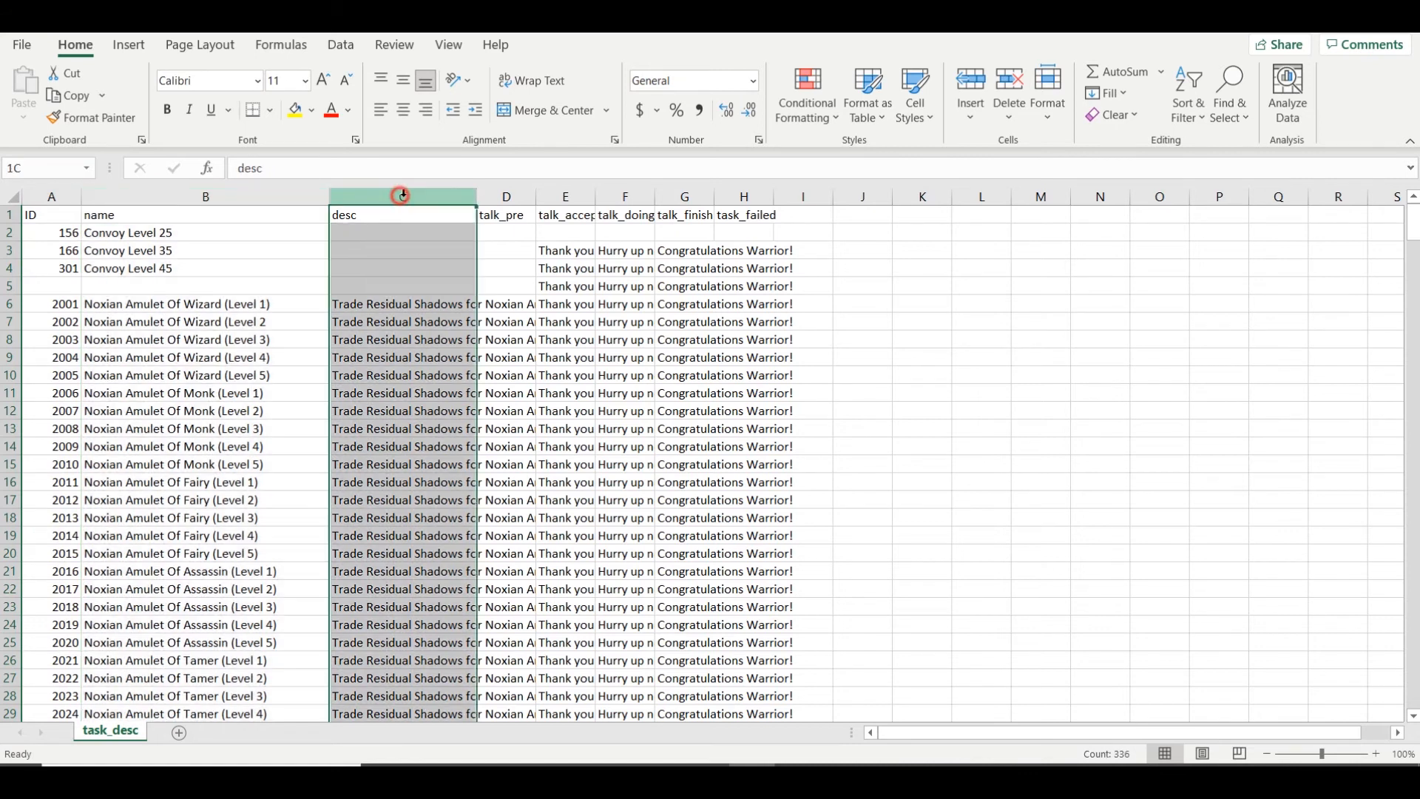
{"action": "left_click", "coordinate": [417, 352]}
{"action": "left_click_drag", "start_coordinate": [469, 194], "coordinate": [673, 197]}
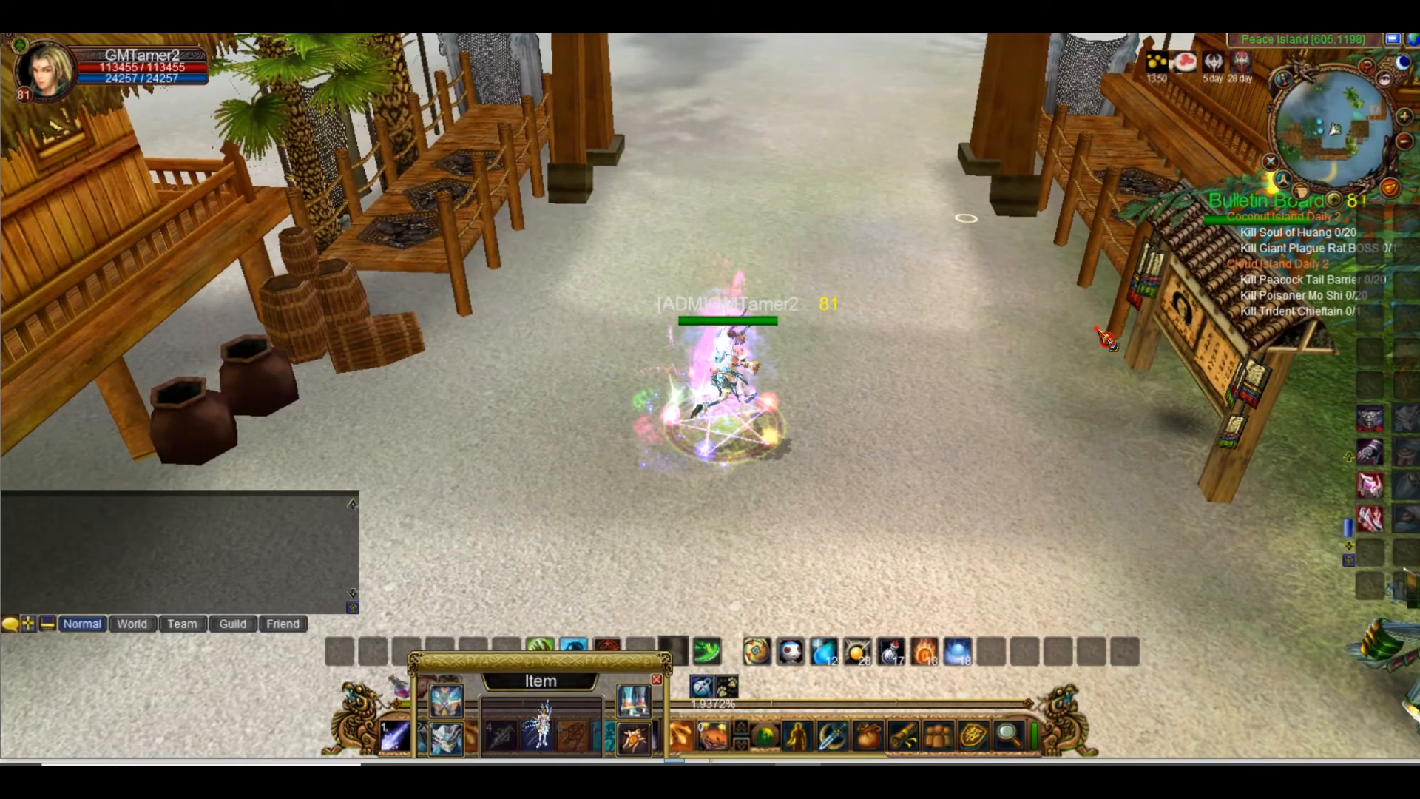
In the game, open the Bulletin Board's South Rock Daily 1 quest and check its requirements, reward and description
{"action": "left_click", "coordinate": [1107, 339]}
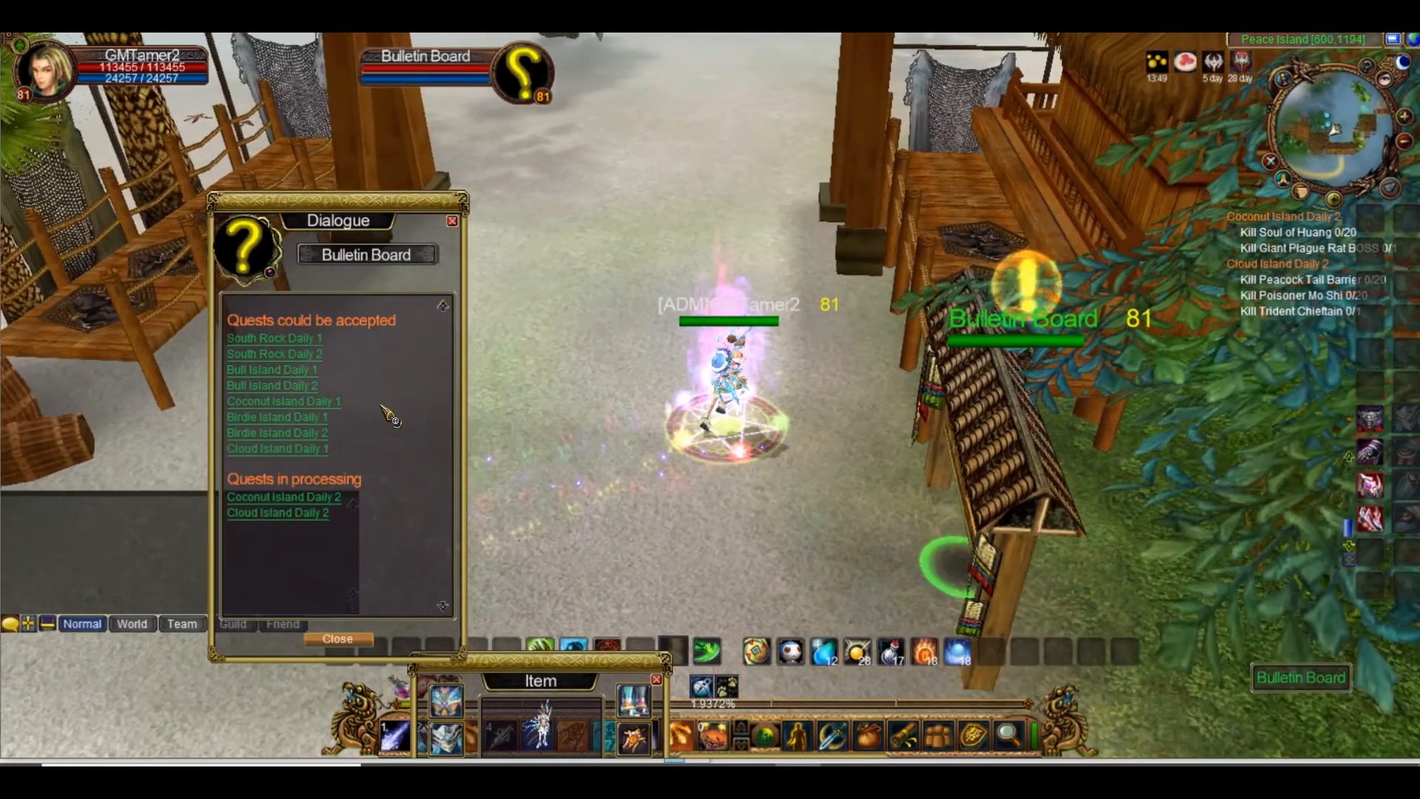
{"action": "left_click", "coordinate": [315, 358]}
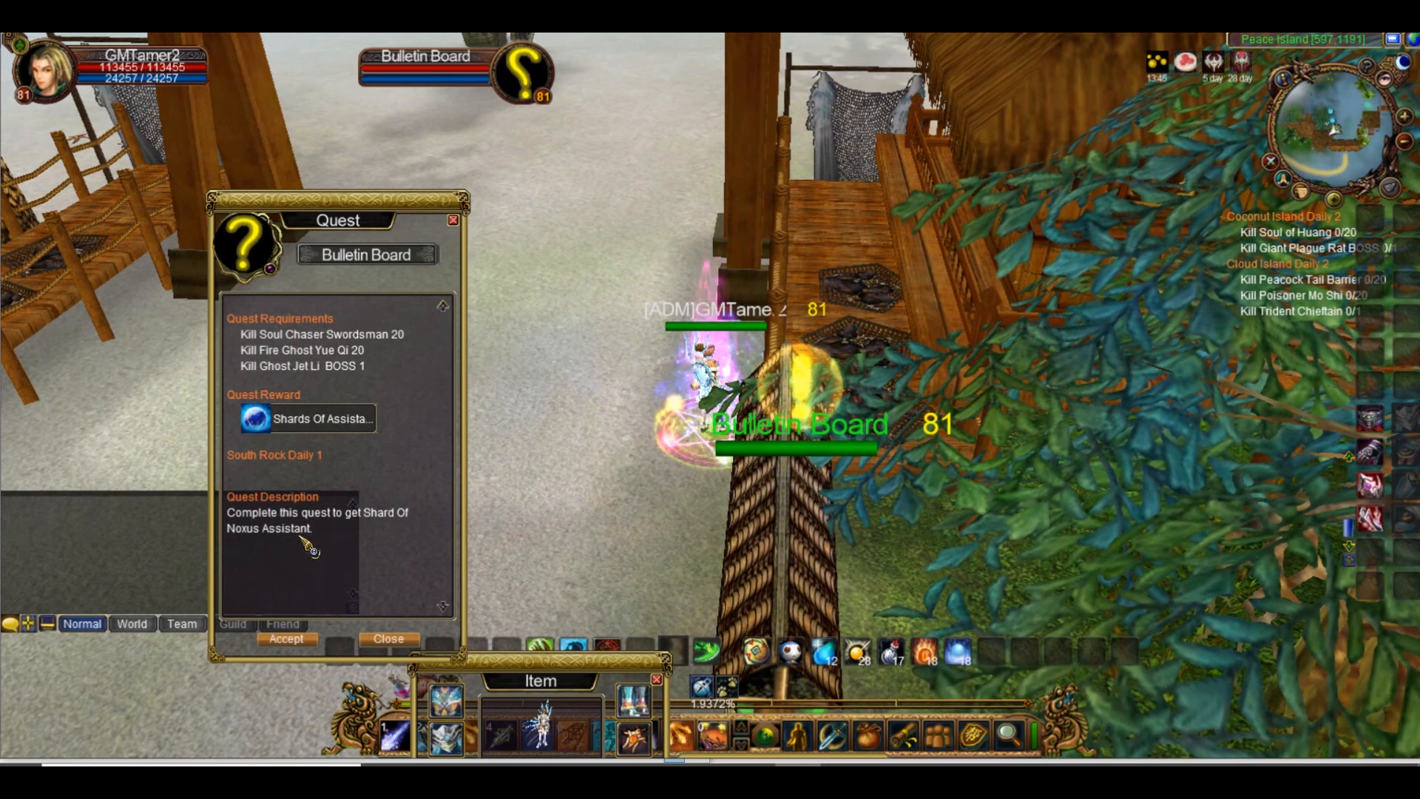
{"action": "left_click", "coordinate": [633, 522]}
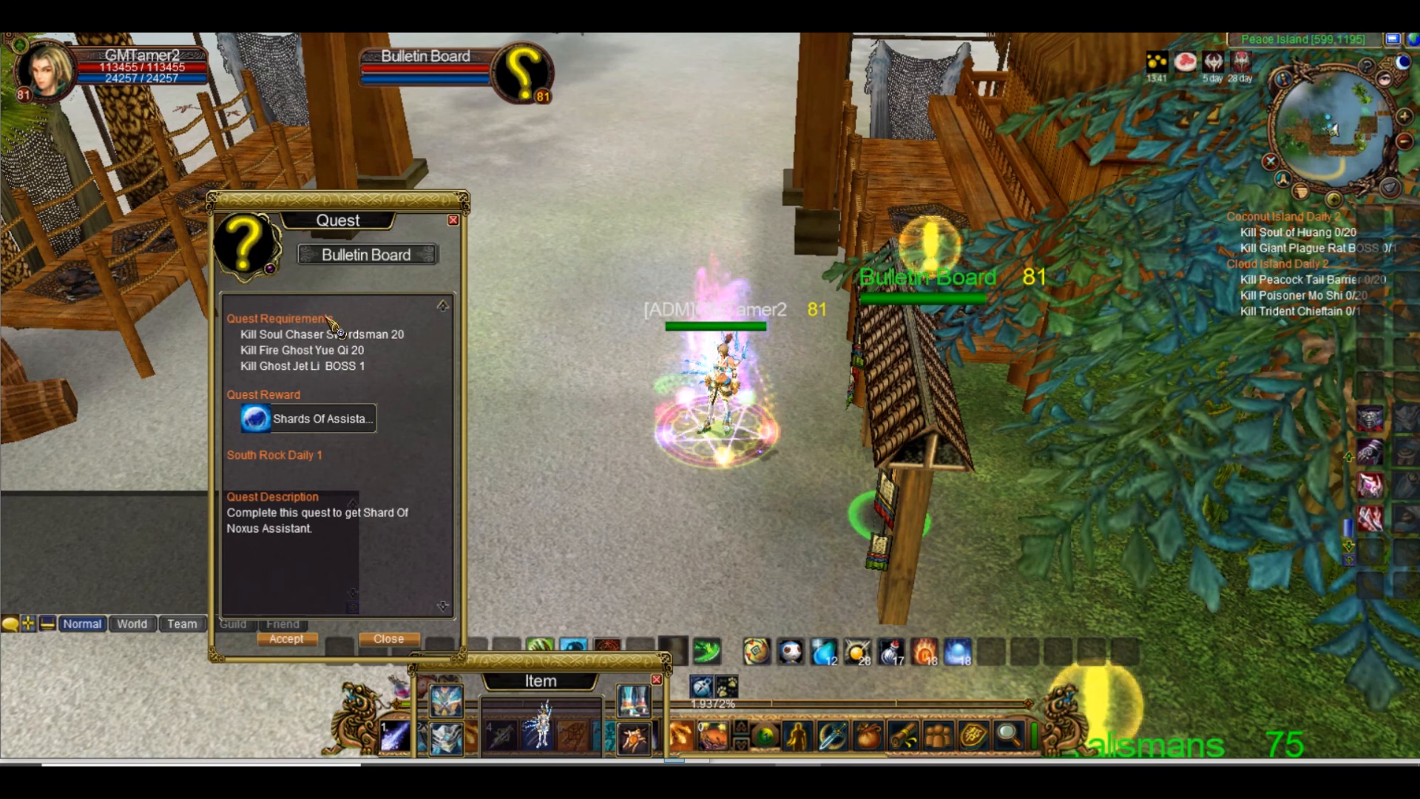
{"action": "mouse_move", "coordinate": [331, 418]}
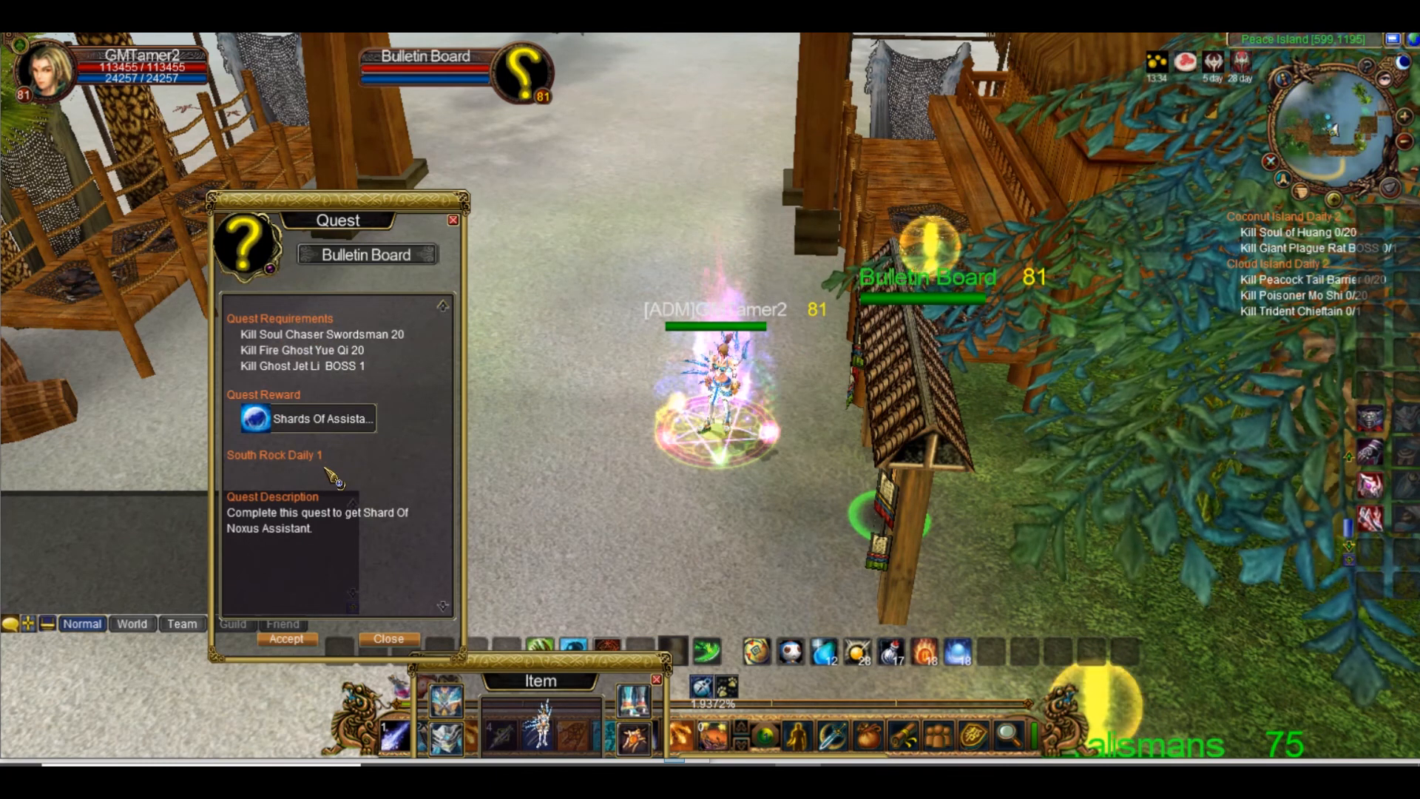
{"action": "right_click", "coordinate": [914, 355]}
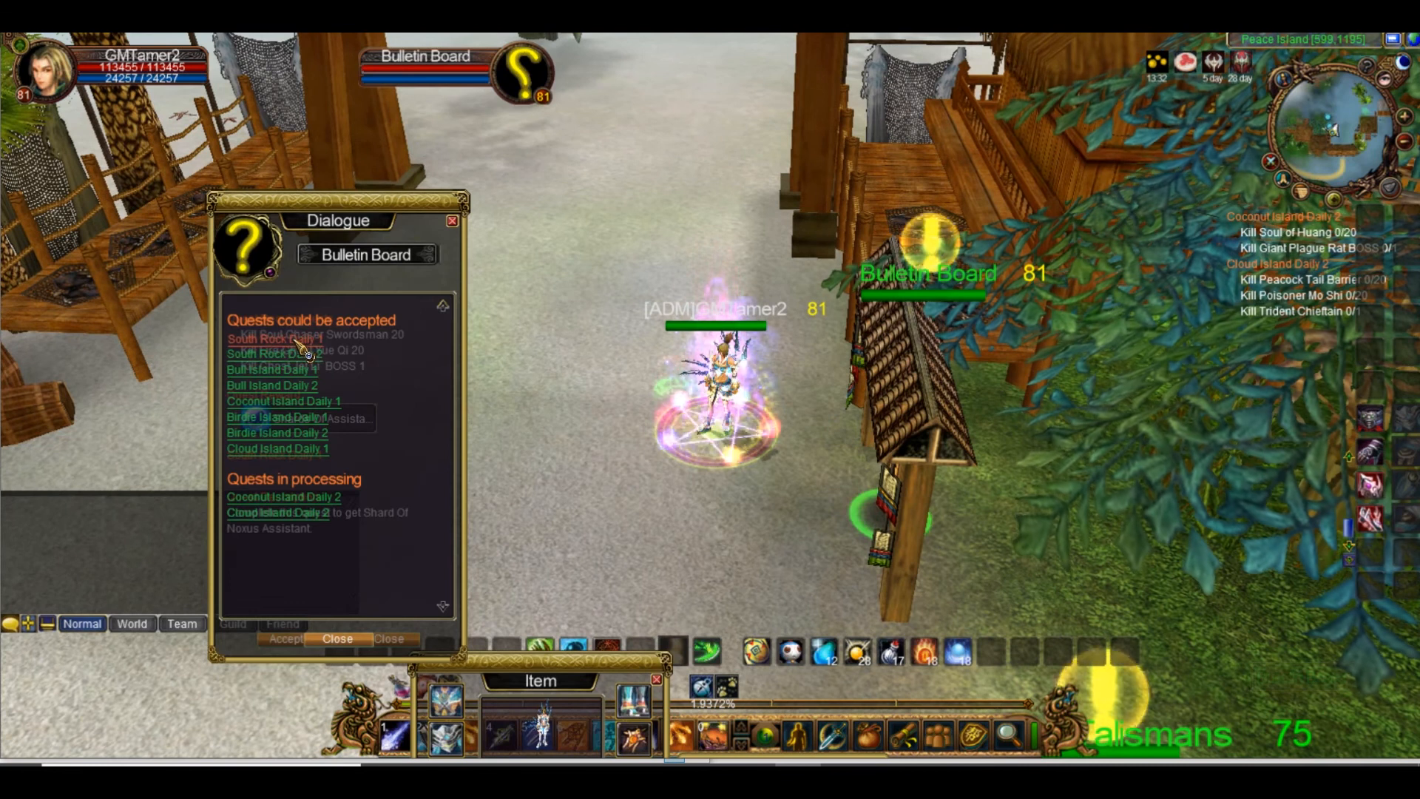
{"action": "left_click", "coordinate": [310, 352]}
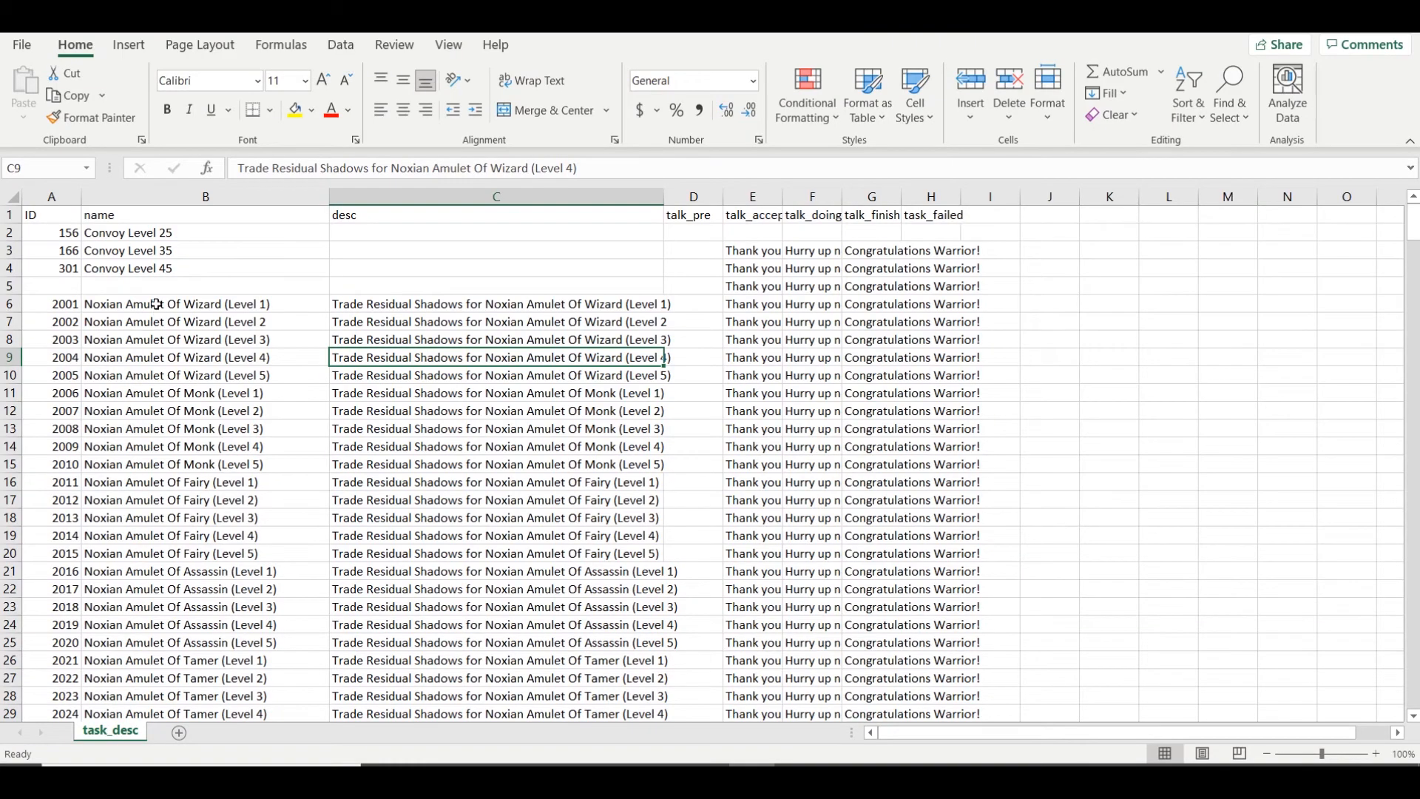
Look through the quest names and descriptions in task_desc, past the island dailies, down to the BR Chips to BR row
{"action": "scroll", "coordinate": [156, 304], "scroll_direction": "down", "scroll_amount": 20}
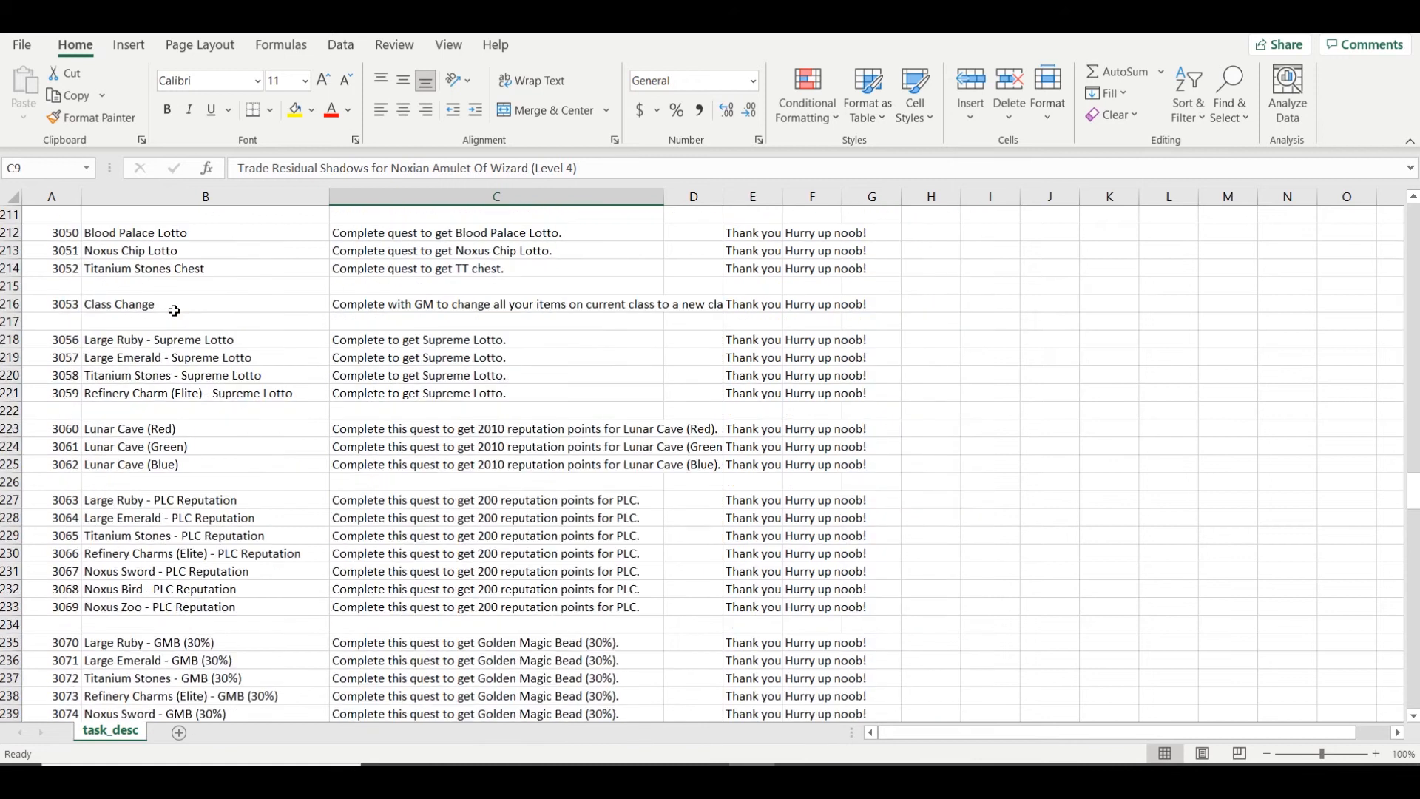
{"action": "scroll", "coordinate": [173, 311], "scroll_direction": "down", "scroll_amount": 20}
{"action": "scroll", "coordinate": [177, 309], "scroll_direction": "up", "scroll_amount": 18}
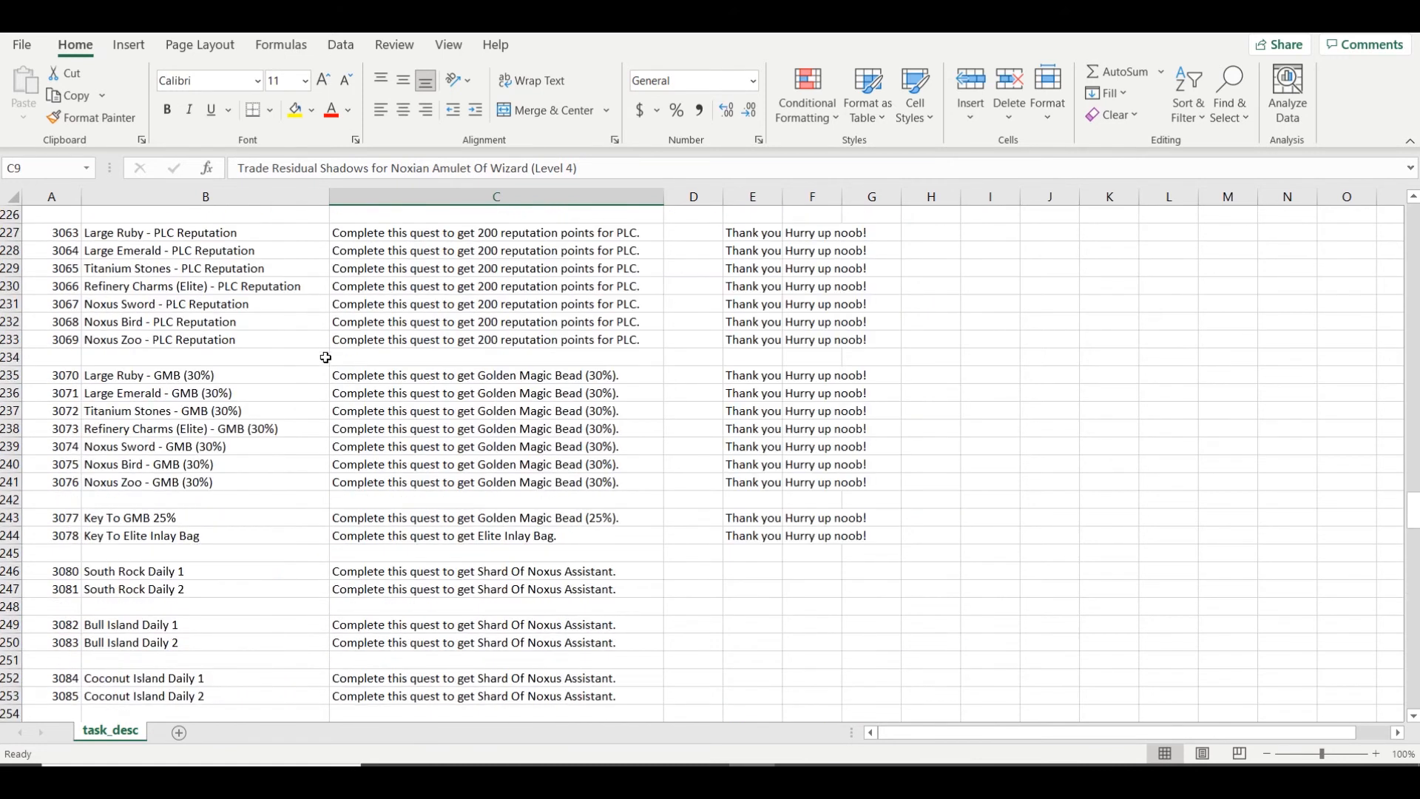
{"action": "scroll", "coordinate": [326, 358], "scroll_direction": "down", "scroll_amount": 5}
{"action": "scroll", "coordinate": [315, 359], "scroll_direction": "down", "scroll_amount": 19}
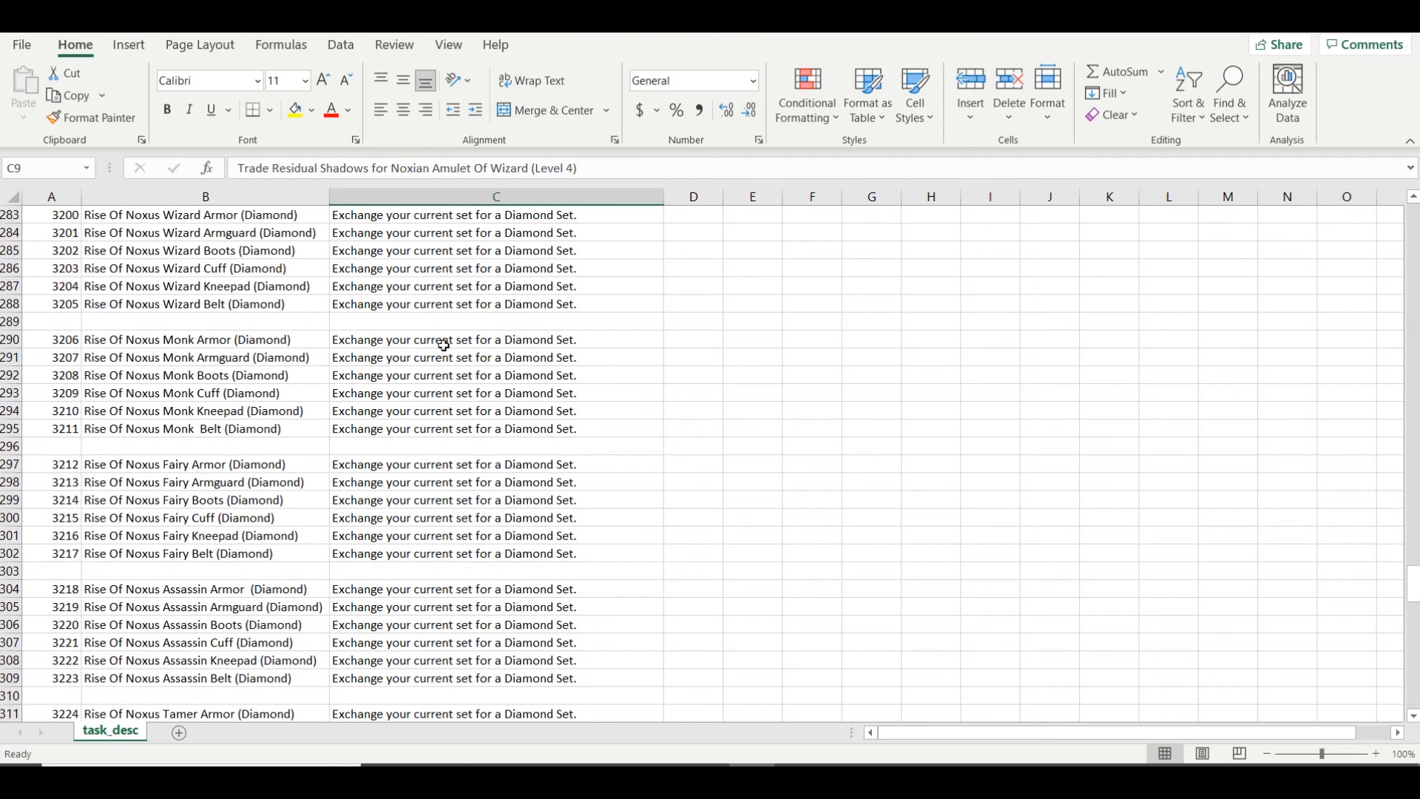
{"action": "scroll", "coordinate": [459, 451], "scroll_direction": "down", "scroll_amount": 20}
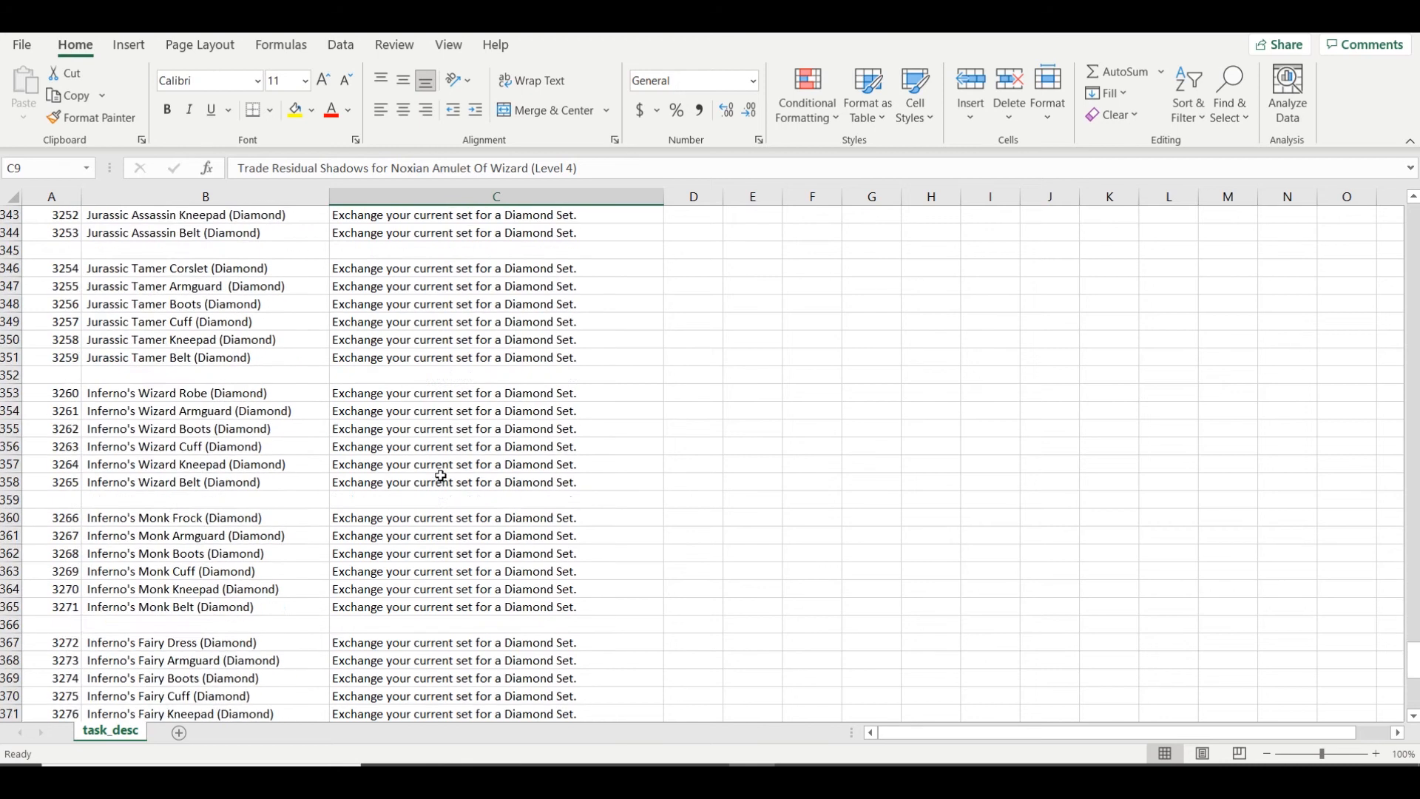
{"action": "scroll", "coordinate": [441, 476], "scroll_direction": "down", "scroll_amount": 4}
{"action": "left_click", "coordinate": [407, 429]}
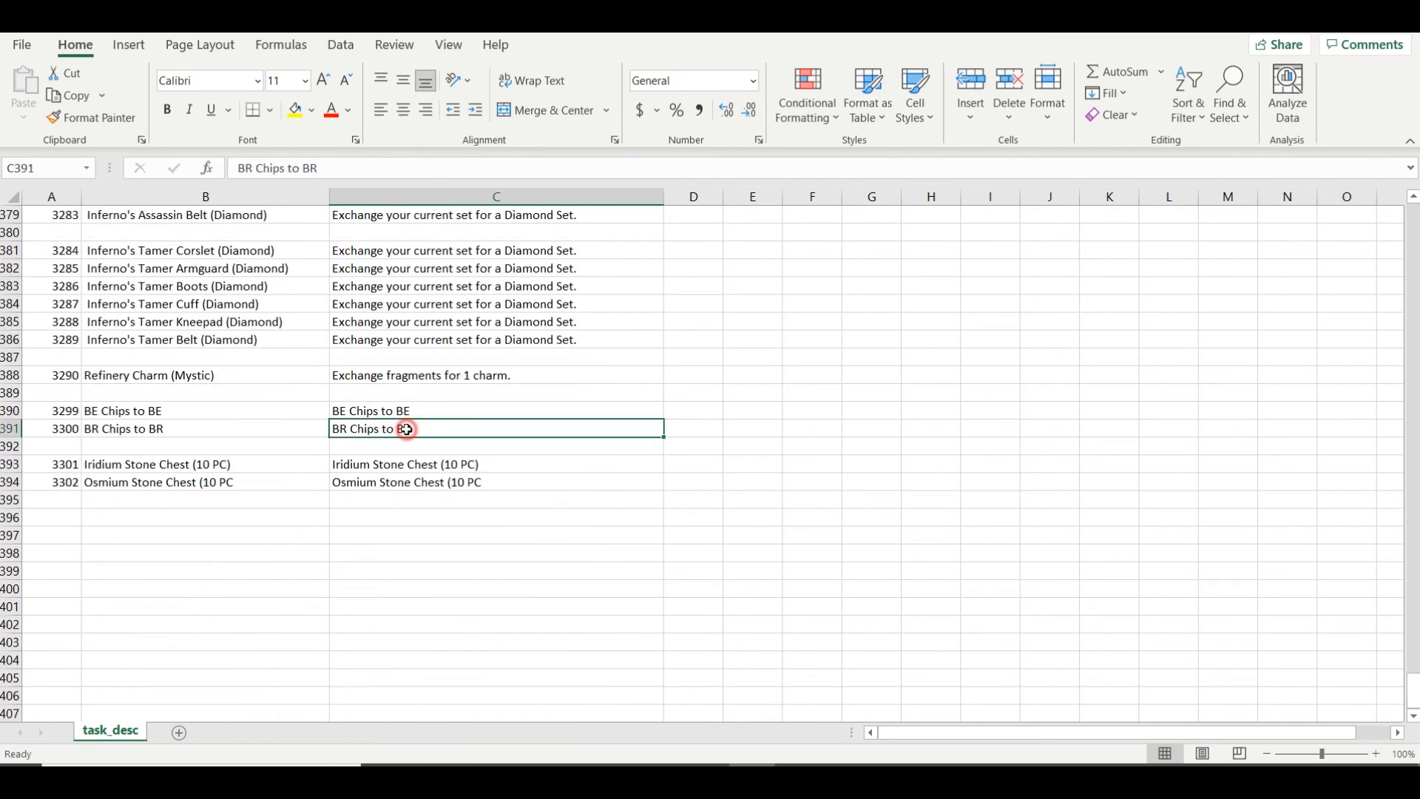
Close task_desc without saving its changes and bring up the File Explorer window showing the Talisman Of Noxus 20211021 folder
{"action": "key", "text": "ctrl+w"}
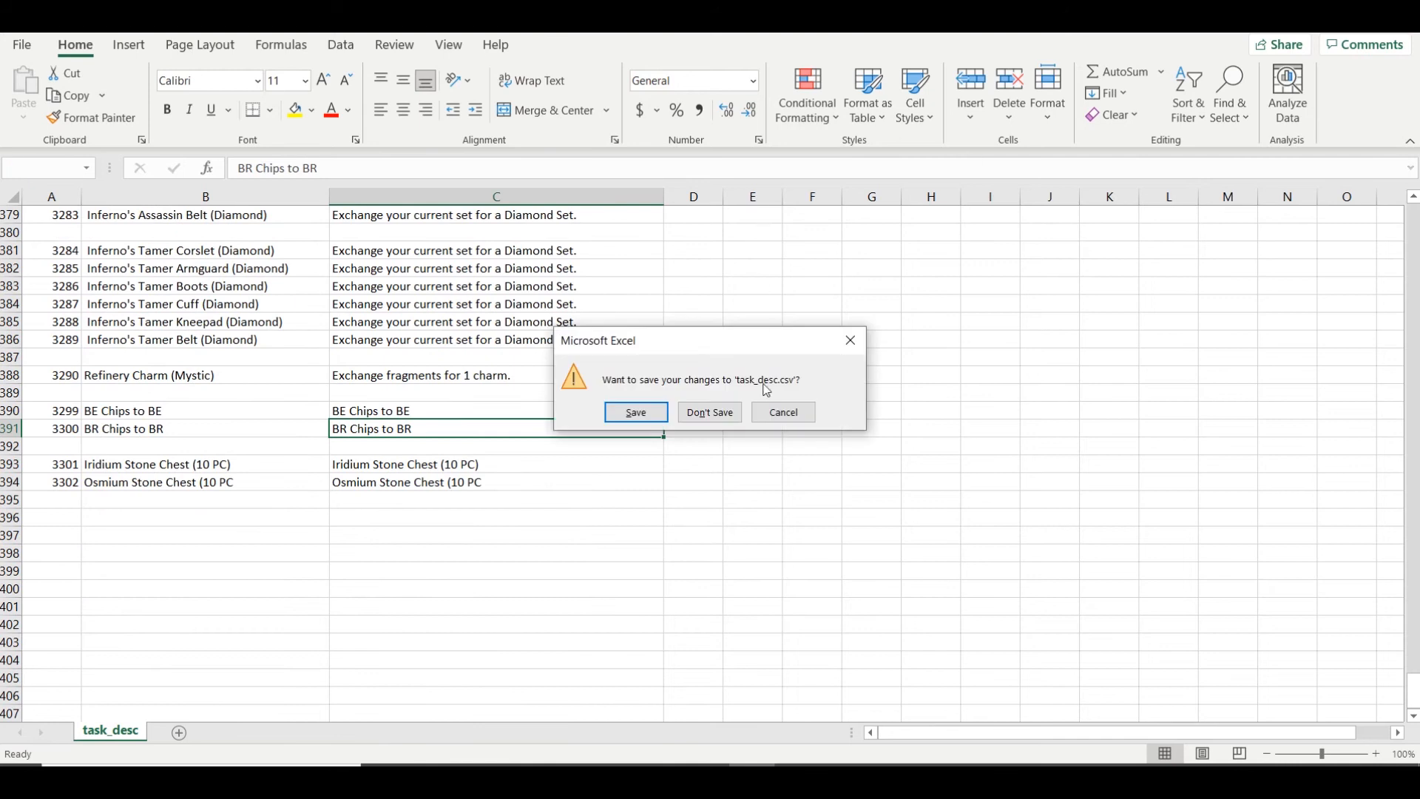
{"action": "left_click", "coordinate": [732, 412]}
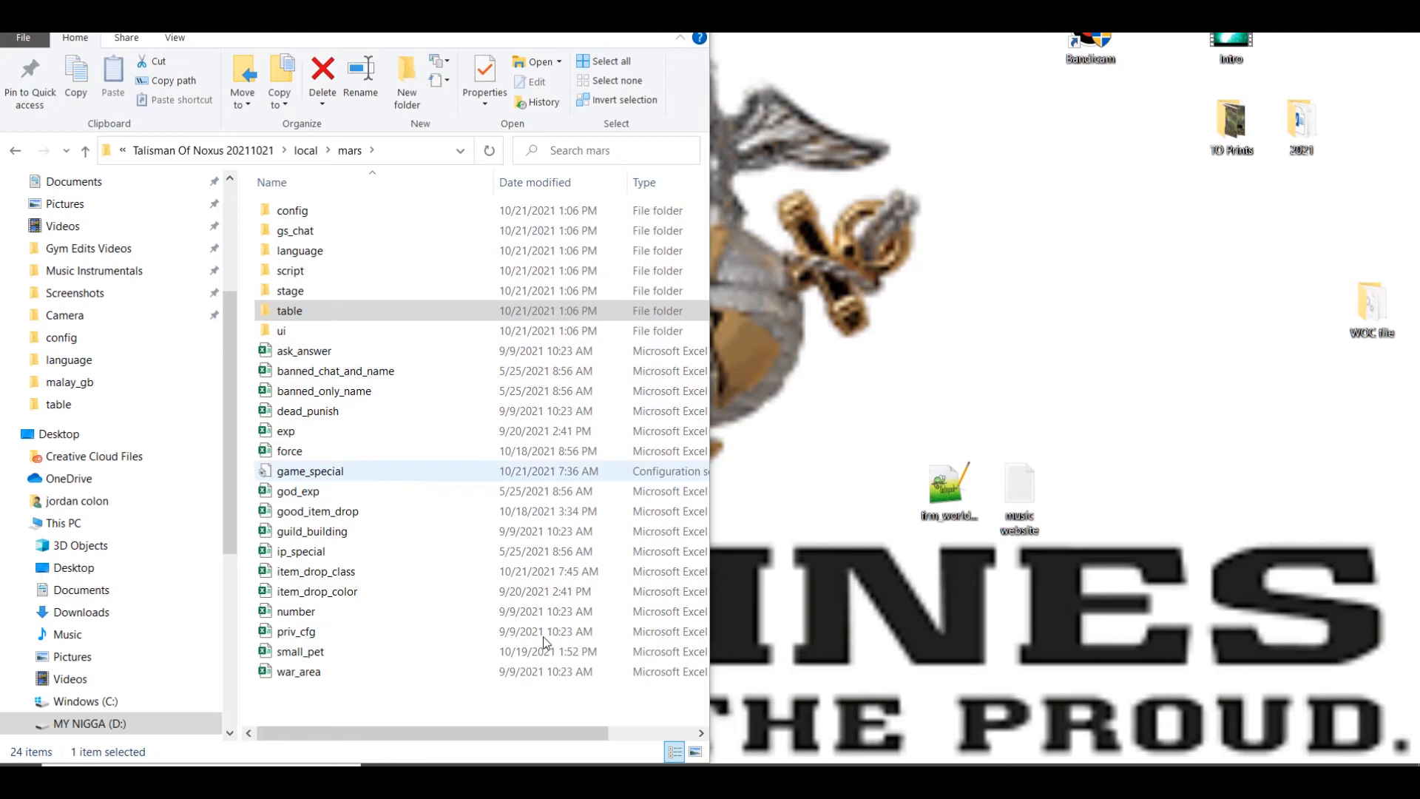
{"action": "mouse_move", "coordinate": [562, 762]}
{"action": "left_click", "coordinate": [559, 716]}
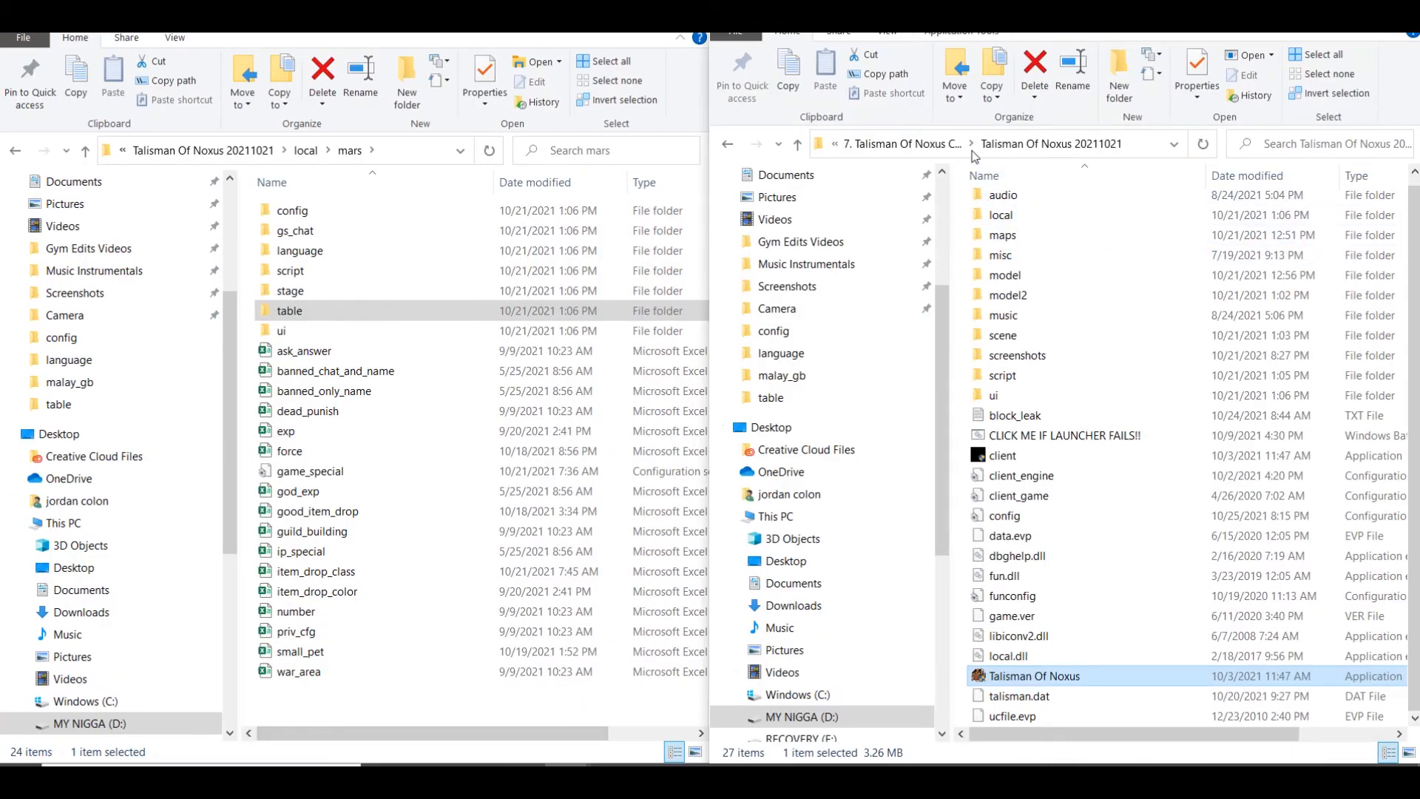
Go to the language folder under game_server, local, malay_gb
{"action": "left_click", "coordinate": [909, 144]}
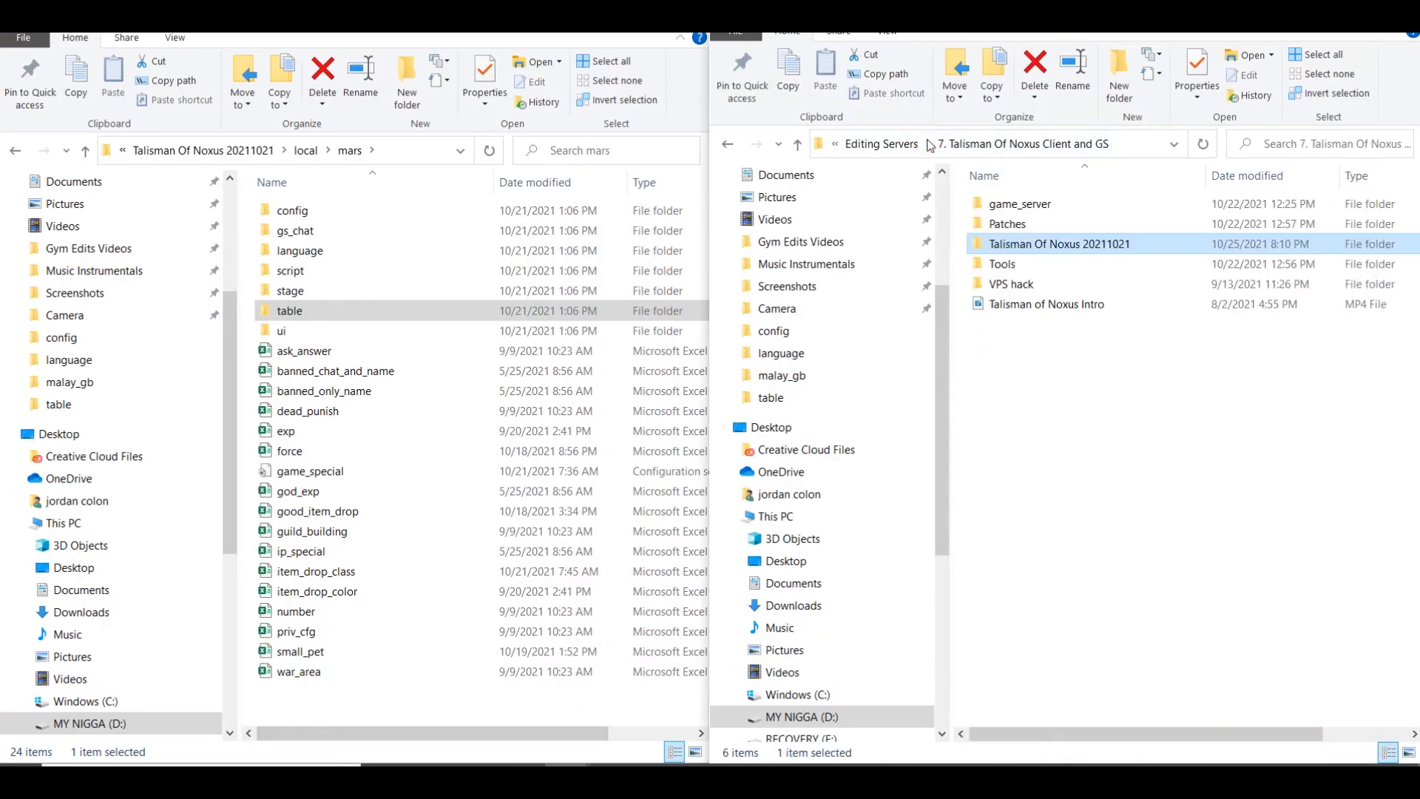
{"action": "double_click", "coordinate": [1032, 254]}
{"action": "left_click", "coordinate": [913, 144]}
{"action": "double_click", "coordinate": [1035, 211]}
{"action": "double_click", "coordinate": [1034, 208]}
{"action": "double_click", "coordinate": [1033, 209]}
{"action": "double_click", "coordinate": [1033, 225]}
{"action": "double_click", "coordinate": [1044, 248]}
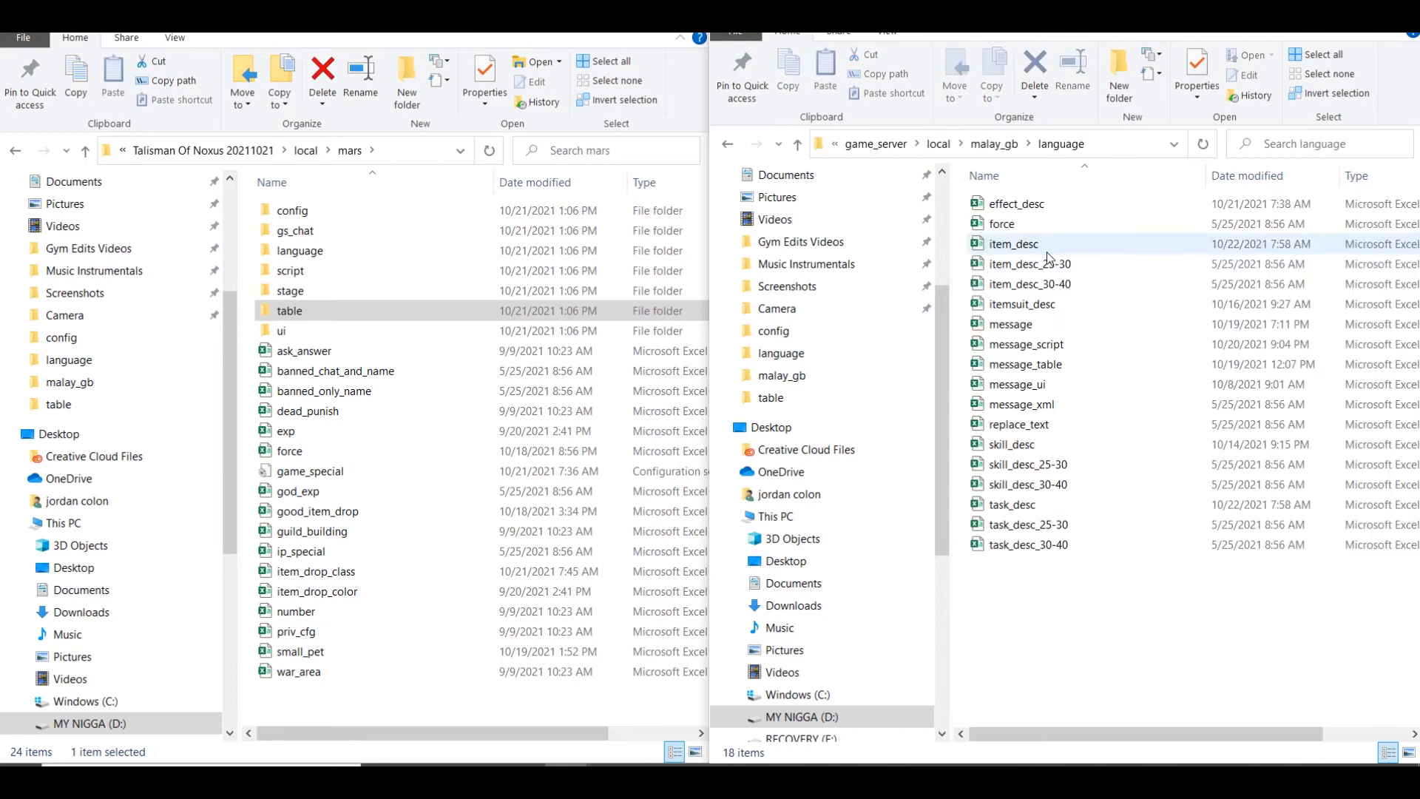
Select the message file, glance at the quest window in the game and return to the language folder
{"action": "left_click", "coordinate": [1044, 328]}
{"action": "mouse_move", "coordinate": [753, 781]}
{"action": "left_click", "coordinate": [753, 702]}
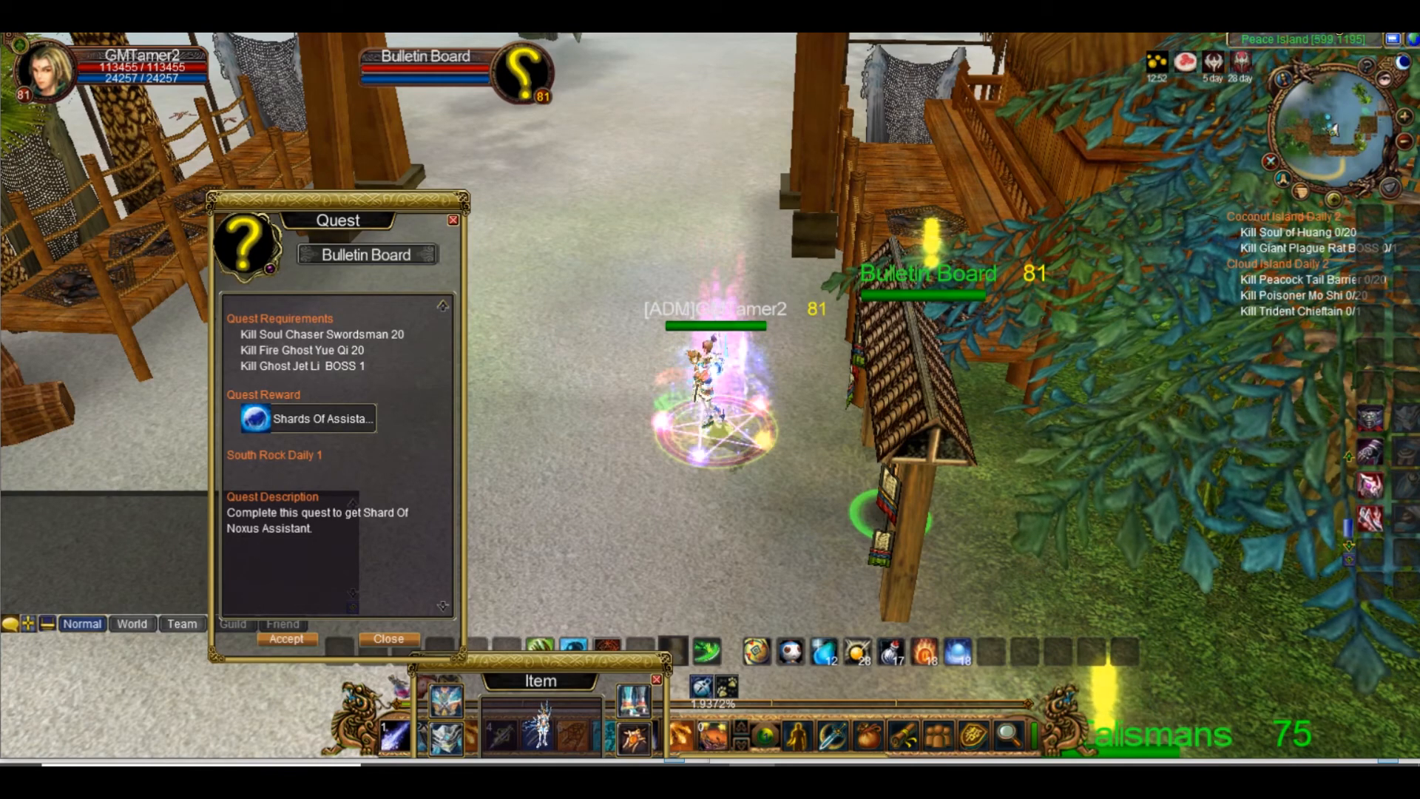
{"action": "left_click", "coordinate": [1334, 17]}
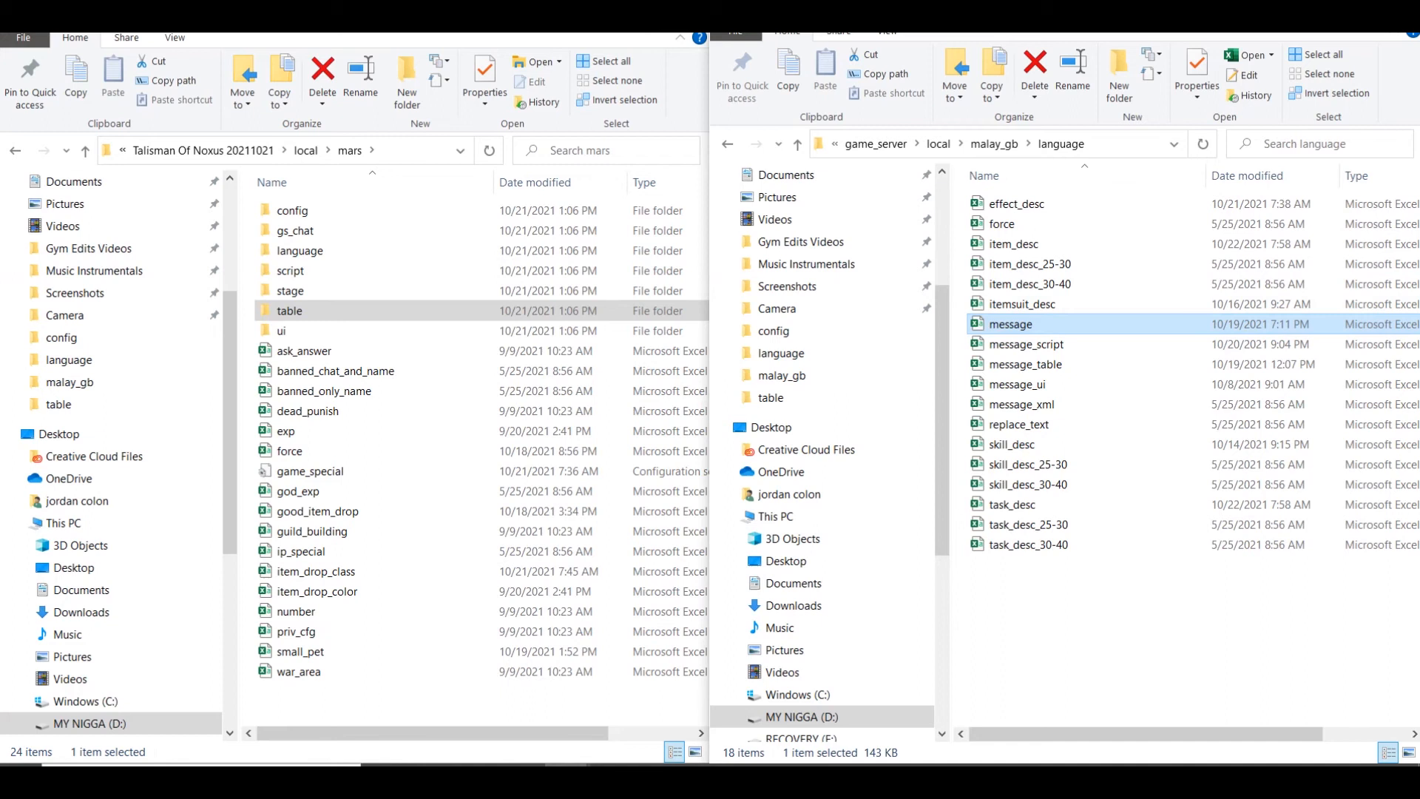
Open the message, message_script, message_table and message_ui files together in Excel
{"action": "left_click", "coordinate": [1062, 345]}
{"action": "left_click", "coordinate": [1036, 364], "text": "ctrl"}
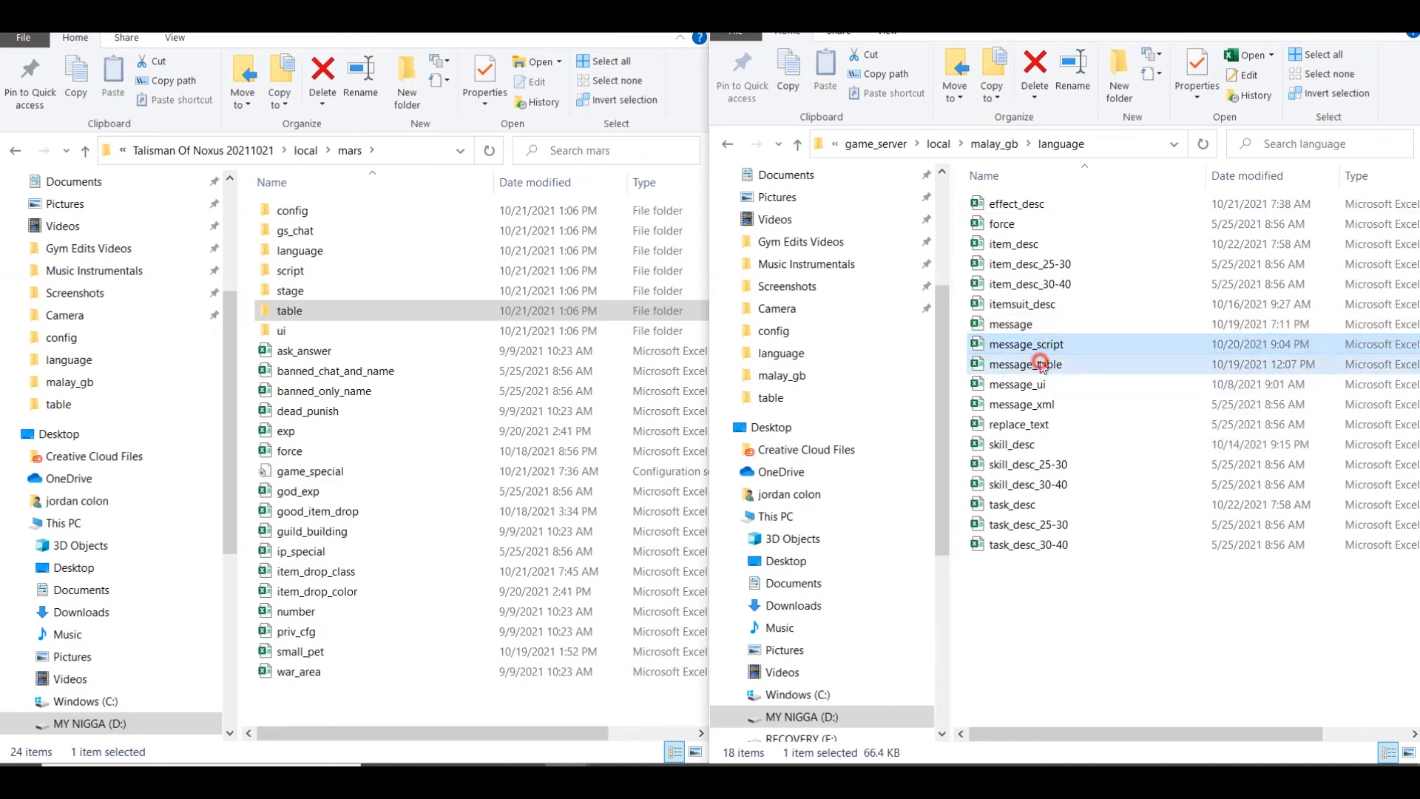
{"action": "left_click", "coordinate": [1013, 325], "text": "ctrl"}
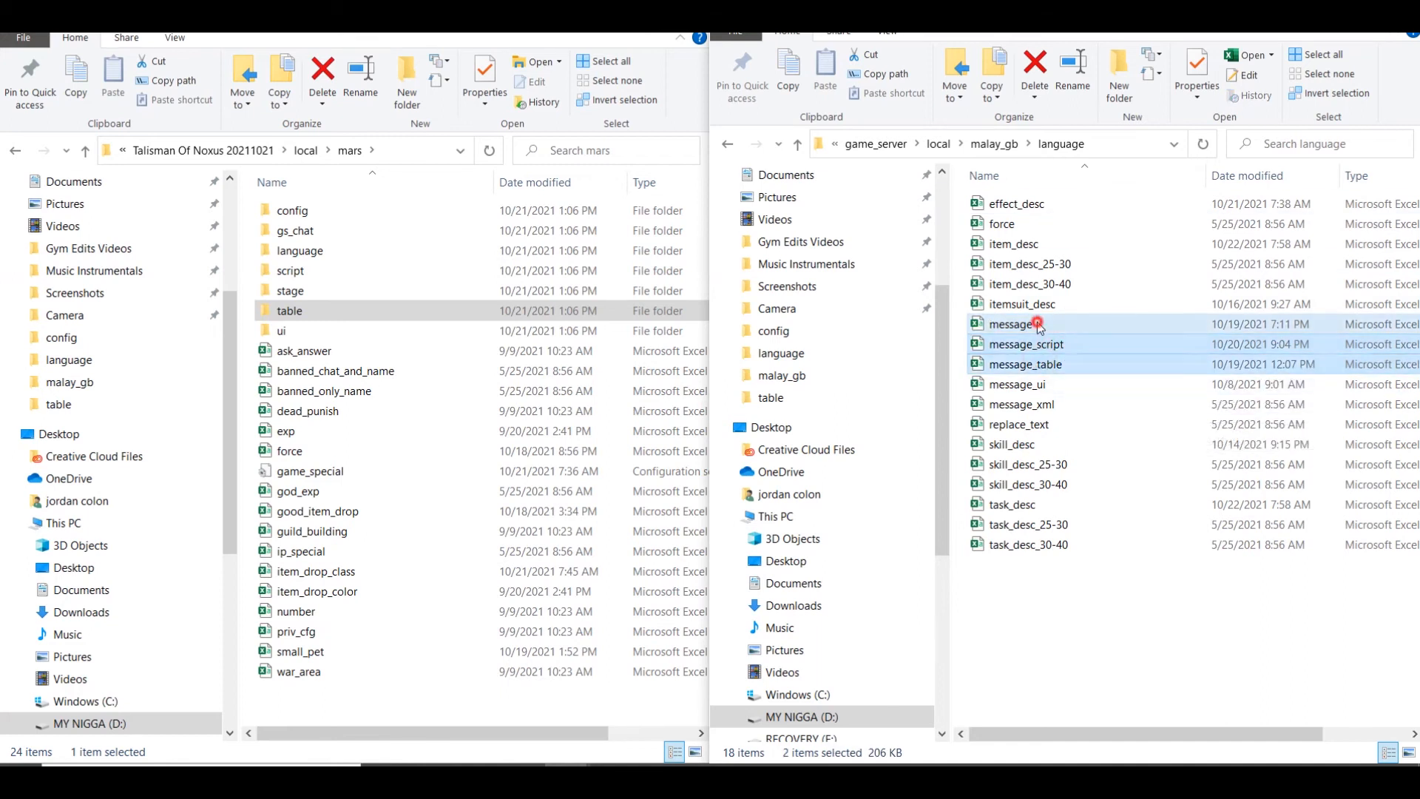
{"action": "left_click", "coordinate": [1033, 397], "text": "ctrl"}
{"action": "right_click", "coordinate": [1036, 368]}
{"action": "left_click", "coordinate": [1082, 349]}
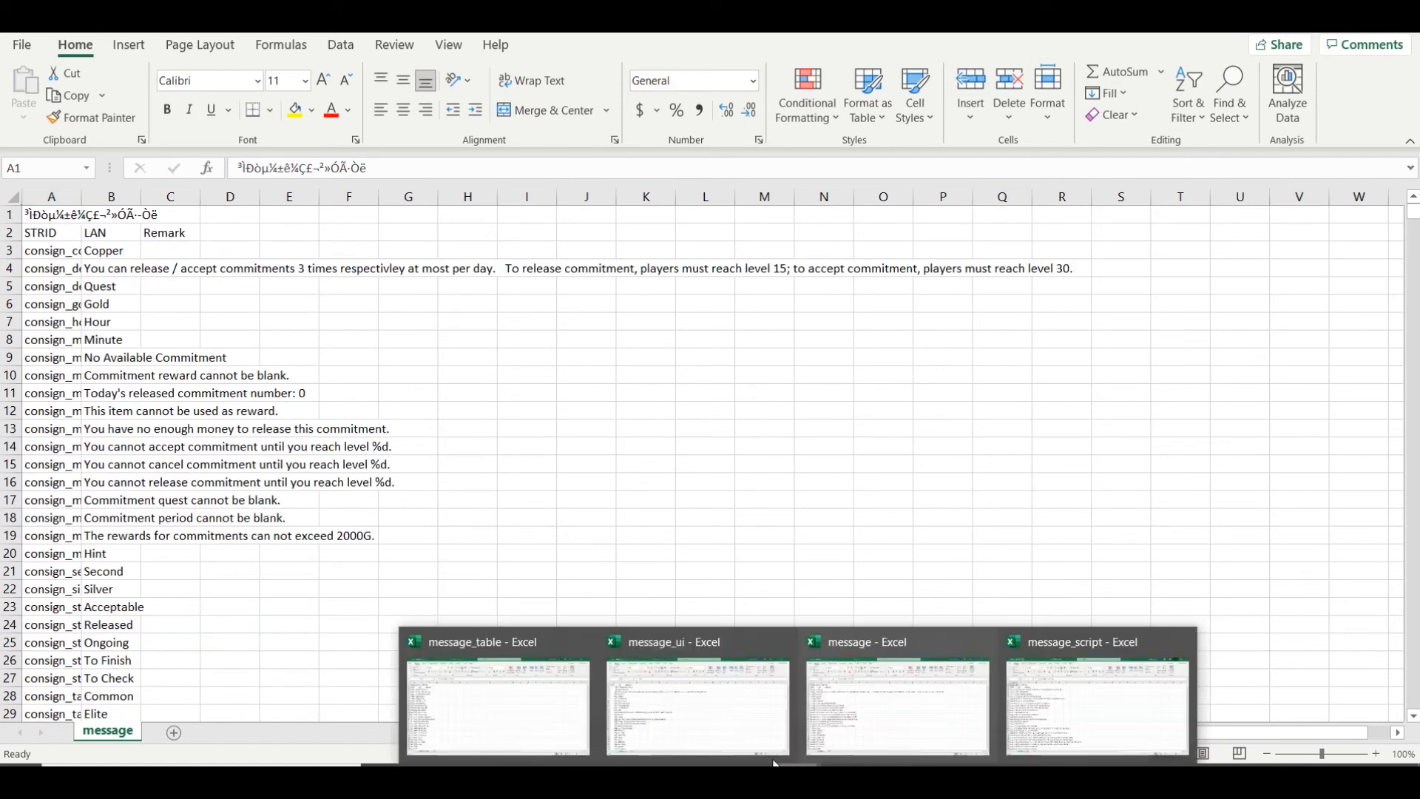
Bring up message_ui, go to its last entries and widen column B to make the message texts readable
{"action": "left_click", "coordinate": [657, 699]}
{"action": "left_click_drag", "start_coordinate": [1415, 311], "coordinate": [1380, 749]}
{"action": "scroll", "coordinate": [229, 304], "scroll_direction": "down", "scroll_amount": 1}
{"action": "left_click_drag", "start_coordinate": [145, 200], "coordinate": [403, 171]}
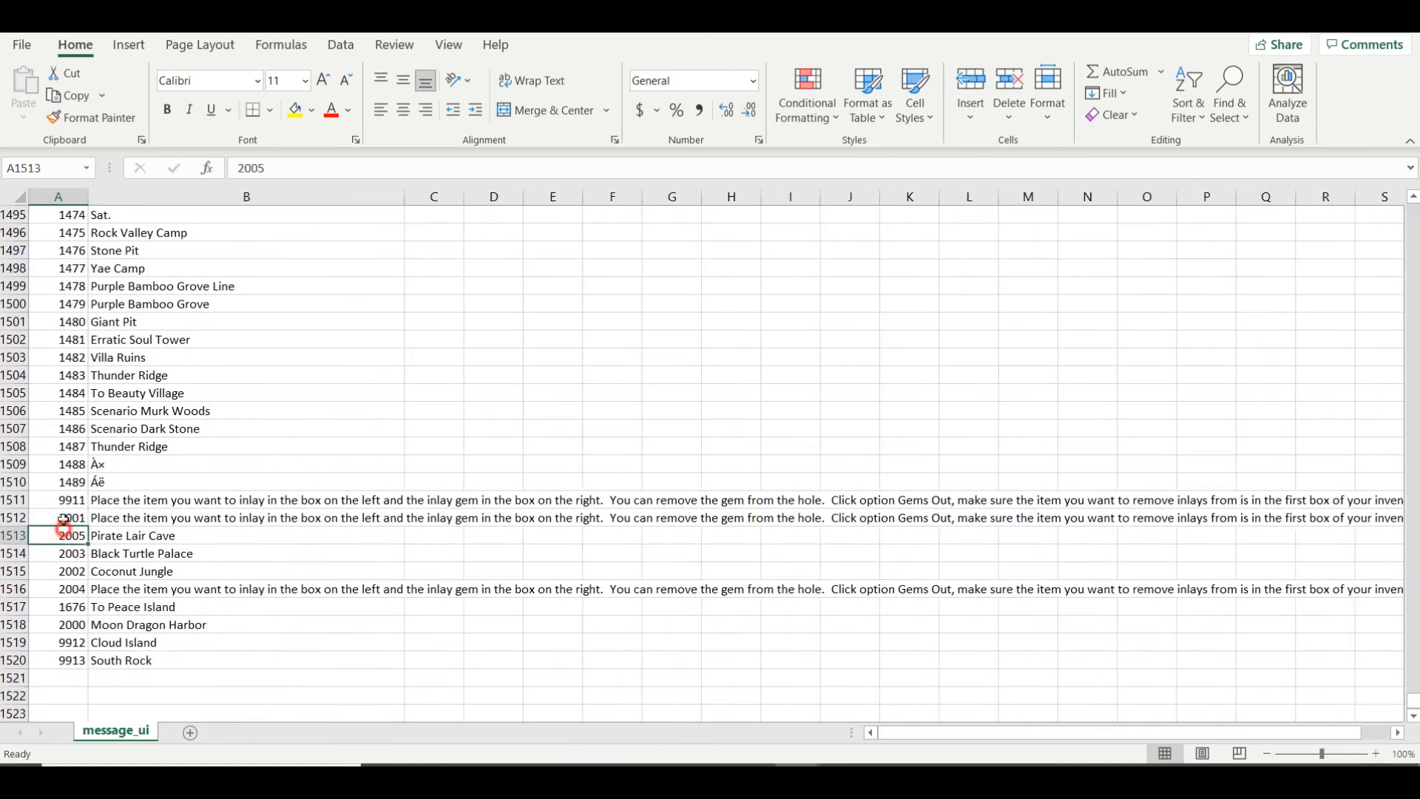
{"action": "left_click_drag", "start_coordinate": [1415, 698], "coordinate": [1386, 679]}
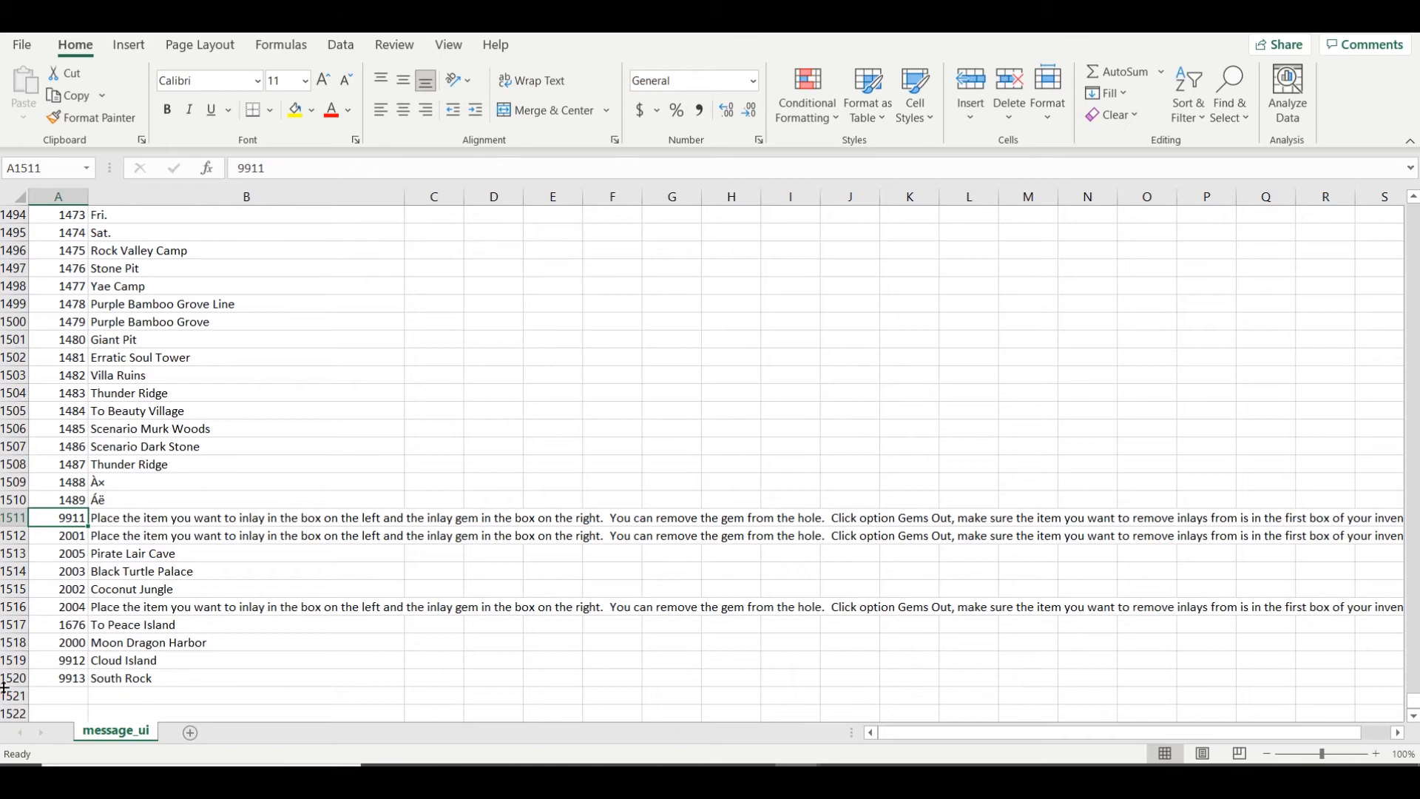
Examine the place-name entries from Pirate Lair Cave to South Rock in message_ui and compare them with the rows above
{"action": "left_click_drag", "start_coordinate": [1, 677], "coordinate": [32, 557]}
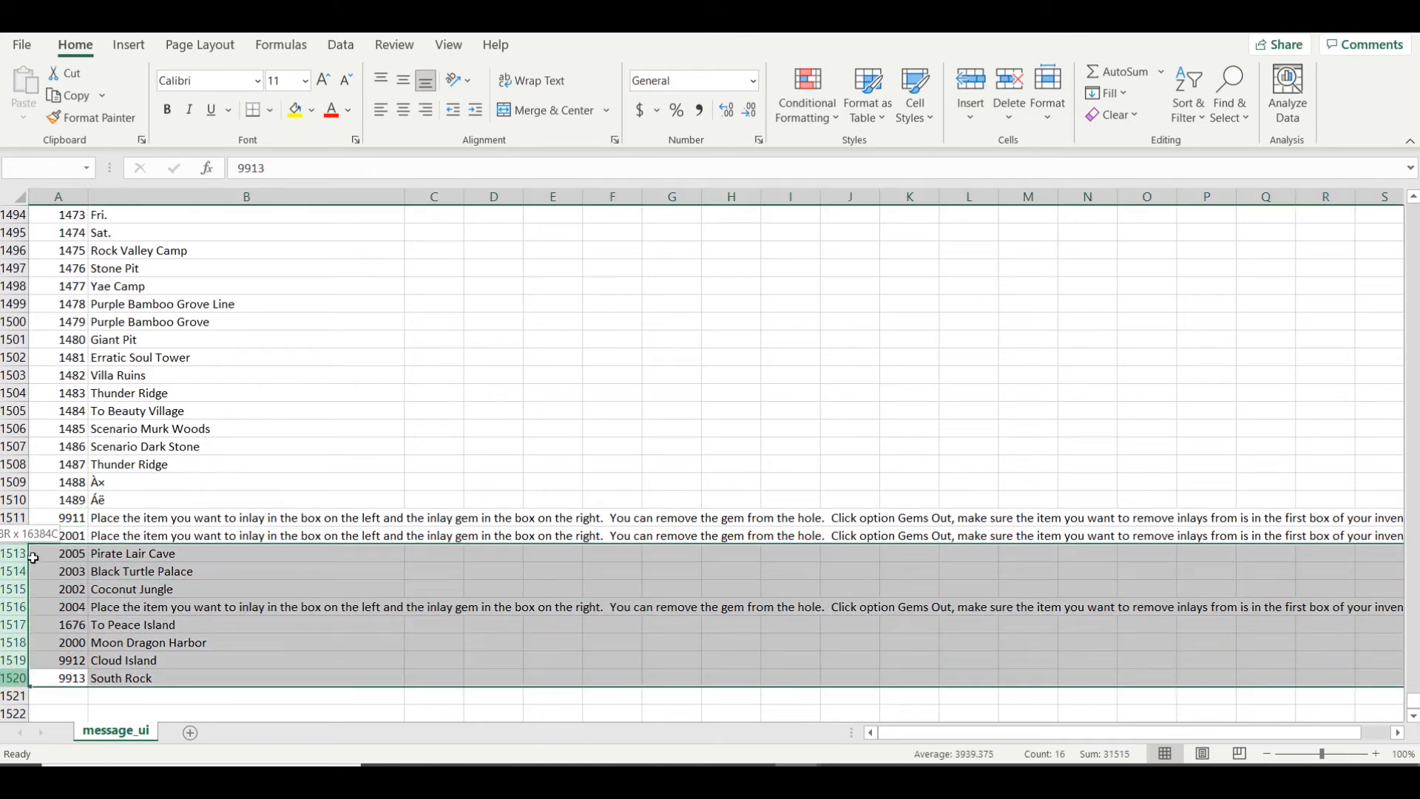
{"action": "left_click", "coordinate": [42, 571]}
{"action": "left_click_drag", "start_coordinate": [12, 678], "coordinate": [47, 570]}
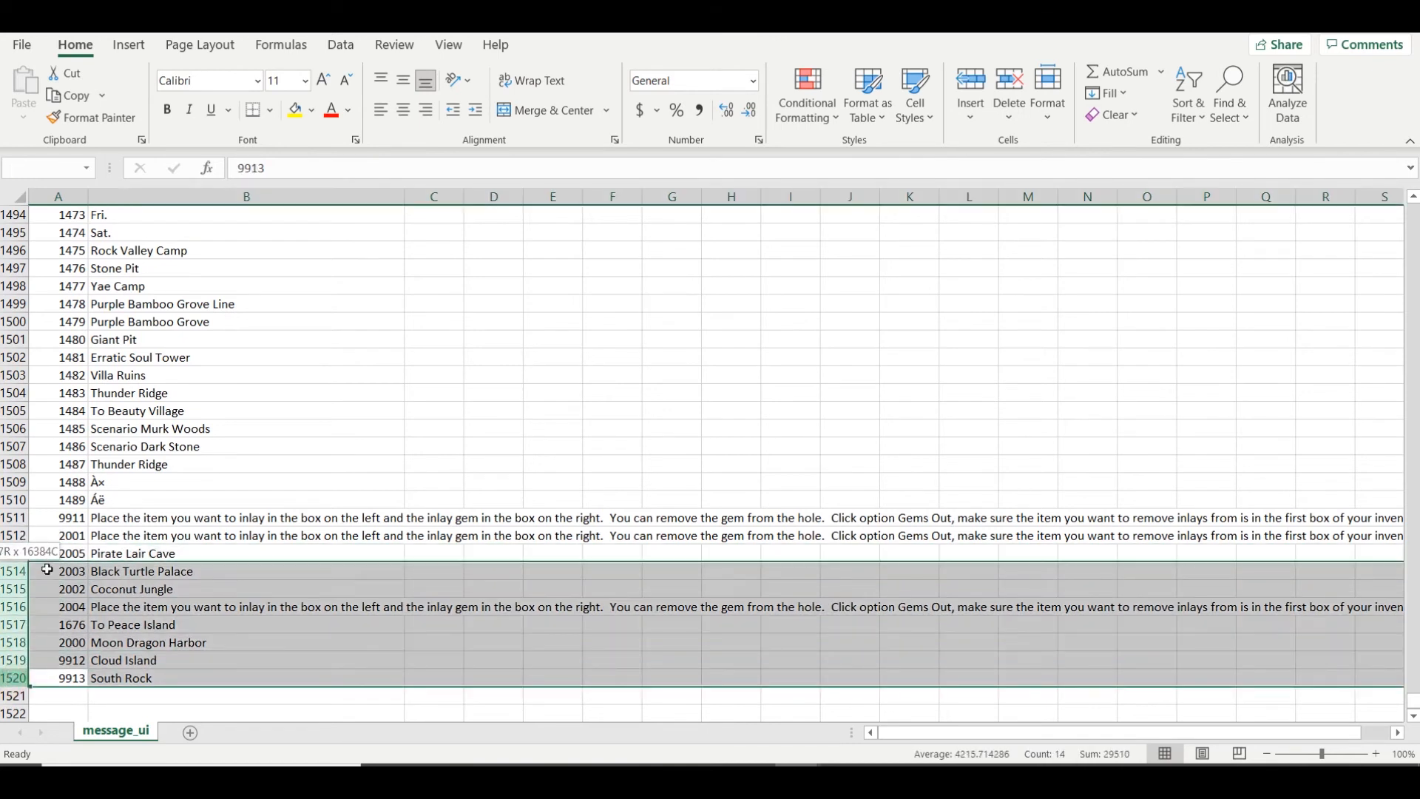
{"action": "scroll", "coordinate": [86, 535], "scroll_direction": "up", "scroll_amount": 5}
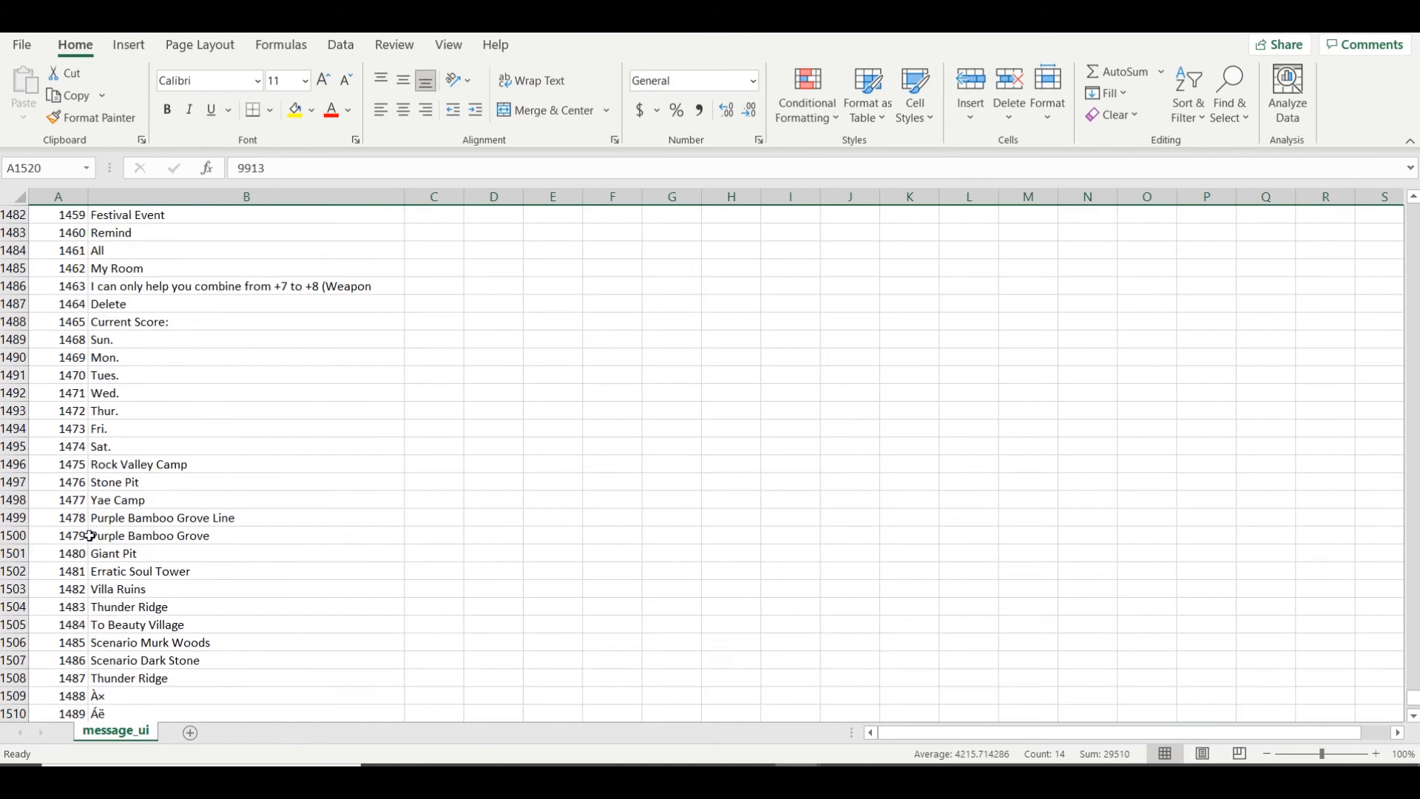
{"action": "scroll", "coordinate": [91, 542], "scroll_direction": "down", "scroll_amount": 6}
{"action": "left_click", "coordinate": [115, 586]}
{"action": "left_click_drag", "start_coordinate": [14, 517], "coordinate": [14, 625]}
{"action": "scroll", "coordinate": [136, 517], "scroll_direction": "up", "scroll_amount": 1}
{"action": "scroll", "coordinate": [135, 517], "scroll_direction": "up", "scroll_amount": 12}
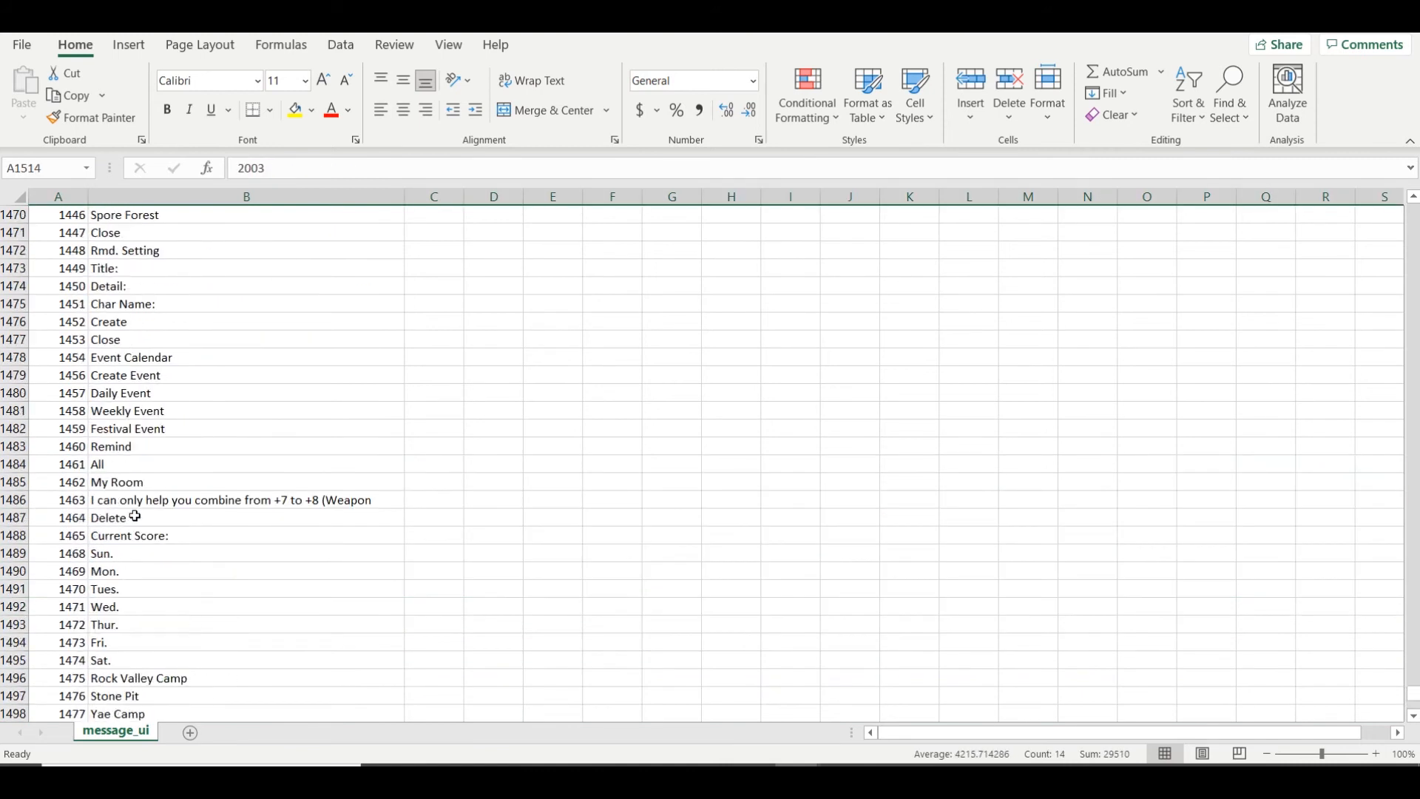
{"action": "scroll", "coordinate": [135, 516], "scroll_direction": "down", "scroll_amount": 15}
{"action": "left_click", "coordinate": [163, 503]}
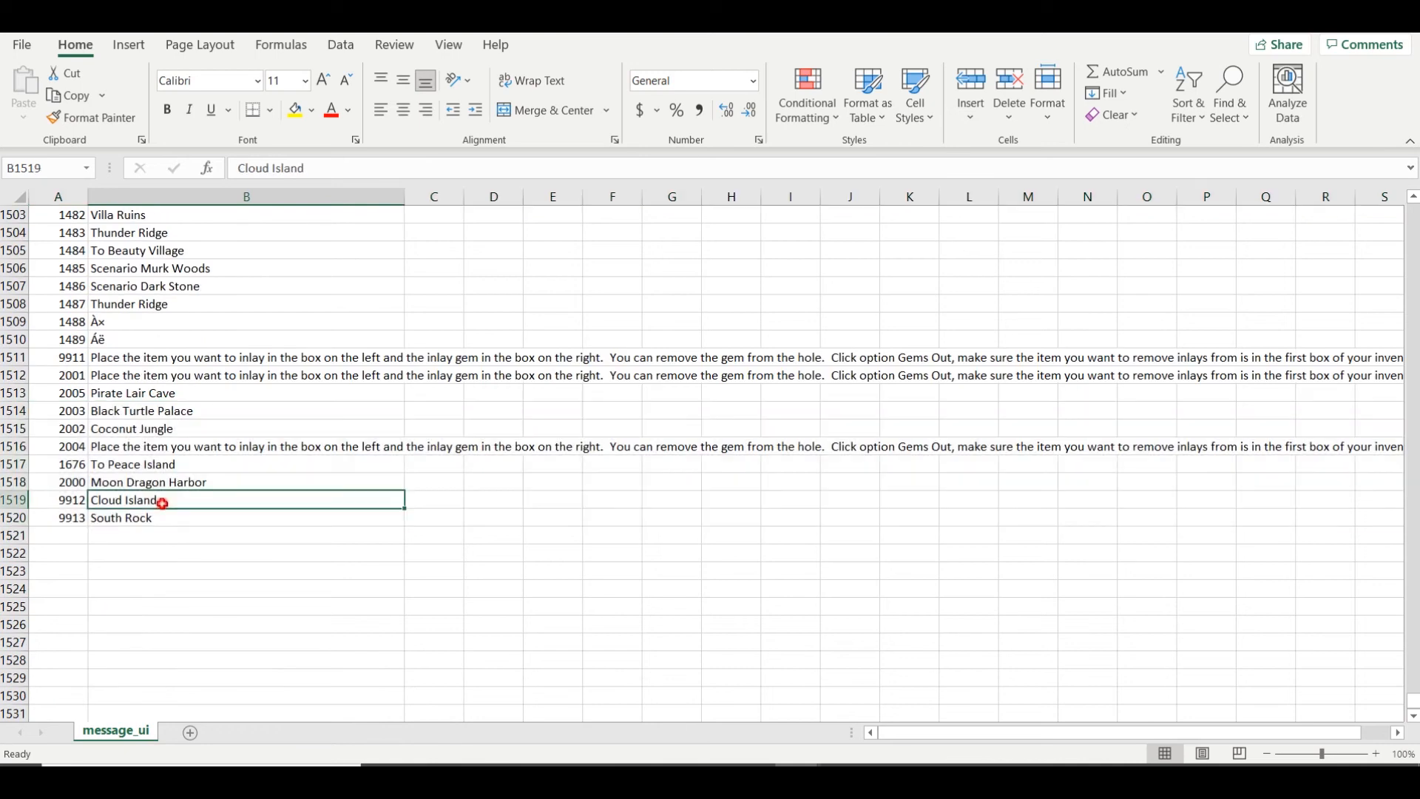
Compare the repeated gem inlay instruction entries with IDs 9911 and 2004 in message_ui
{"action": "left_click", "coordinate": [9, 447]}
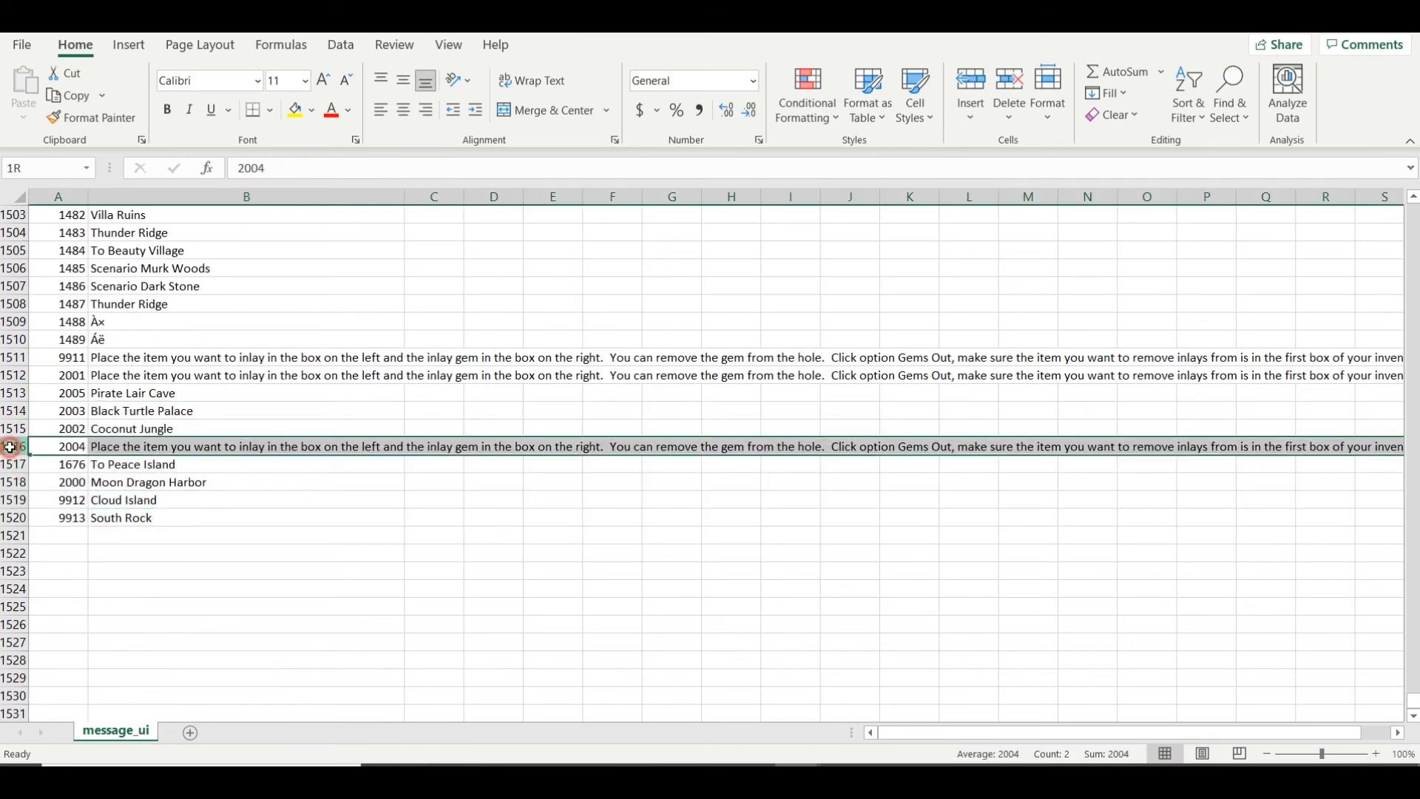
{"action": "mouse_move", "coordinate": [6, 357]}
{"action": "left_mouse_down"}
{"action": "mouse_move", "coordinate": [16, 377]}
{"action": "mouse_move", "coordinate": [11, 362]}
{"action": "left_mouse_up"}
{"action": "left_click", "coordinate": [17, 446]}
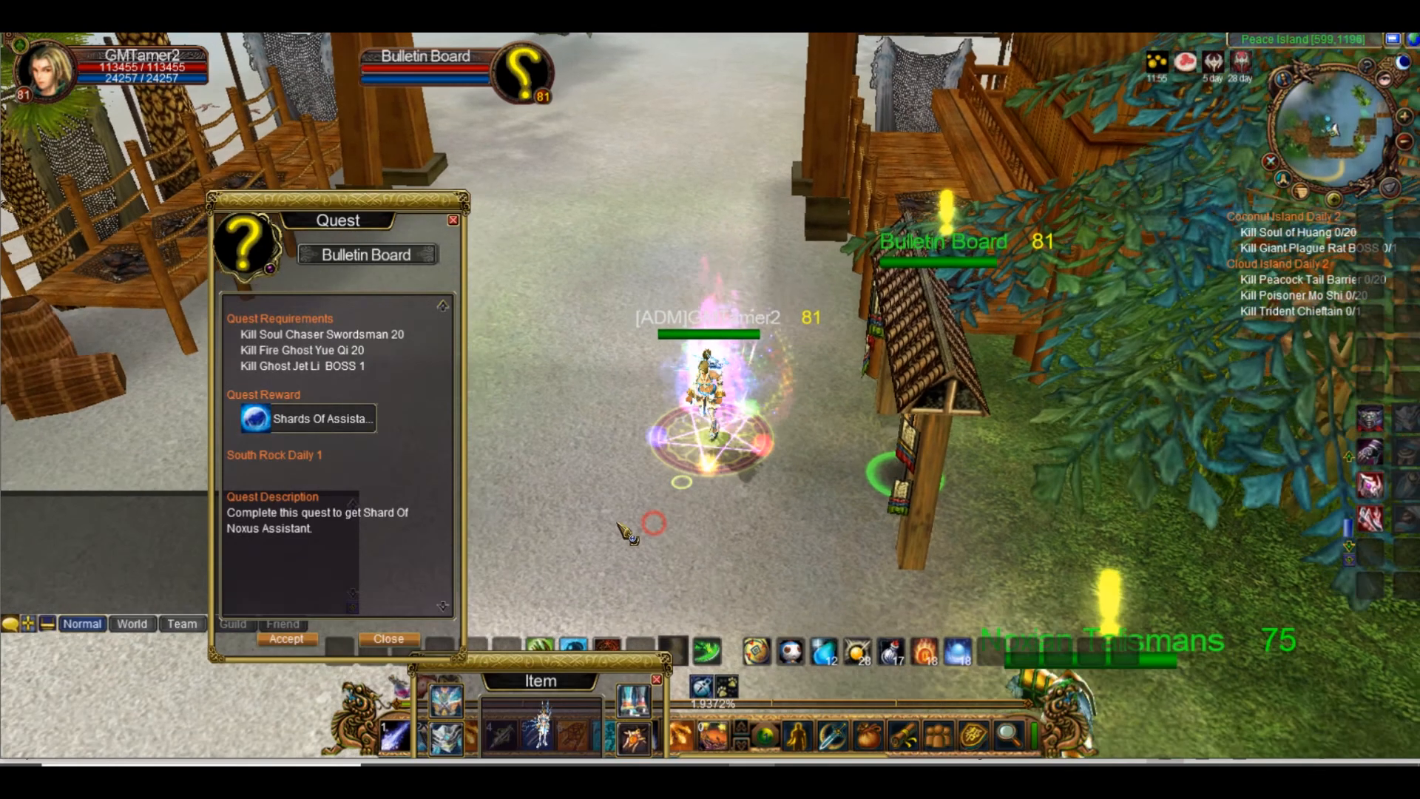
Open the inventory, add an item with the chat command "-additem 11" and store the Golden Lizard Sword in Page 2's first slot
{"action": "key", "text": "b"}
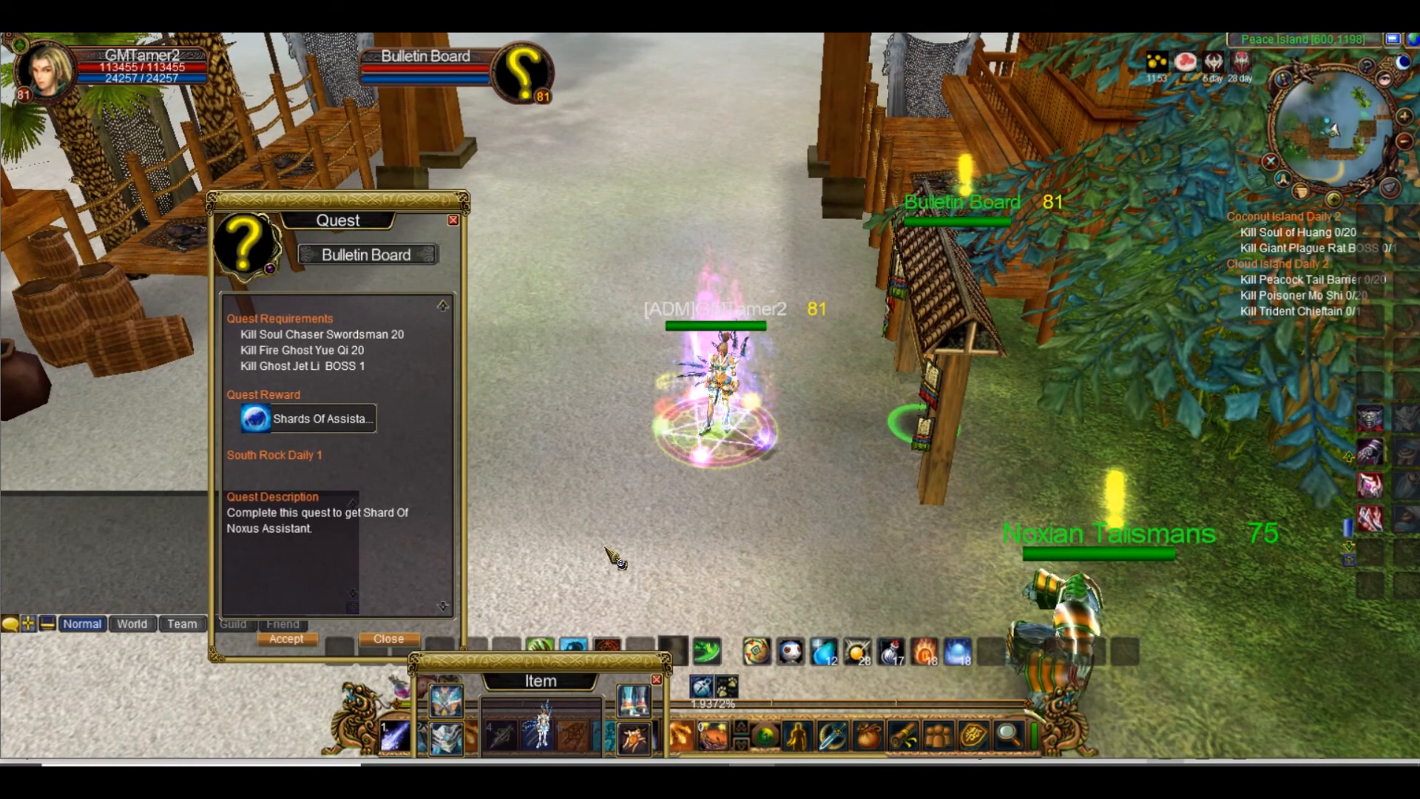
{"action": "left_click_drag", "start_coordinate": [570, 675], "coordinate": [592, 175]}
{"action": "key", "text": "Return"}
{"action": "type", "text": "-additem 1"}
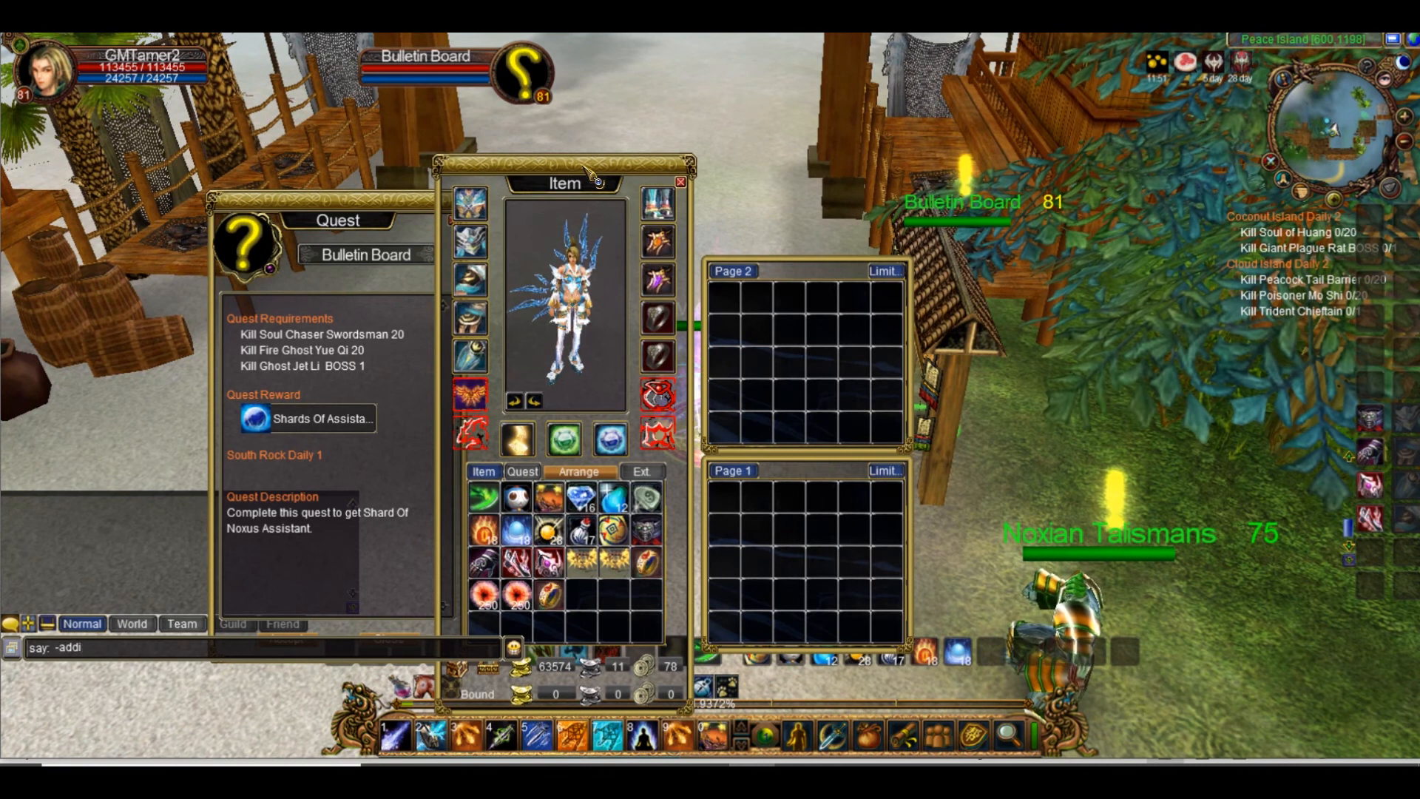
{"action": "key", "text": "Return"}
{"action": "left_click_drag", "start_coordinate": [610, 164], "coordinate": [600, 48]}
{"action": "mouse_move", "coordinate": [588, 481]}
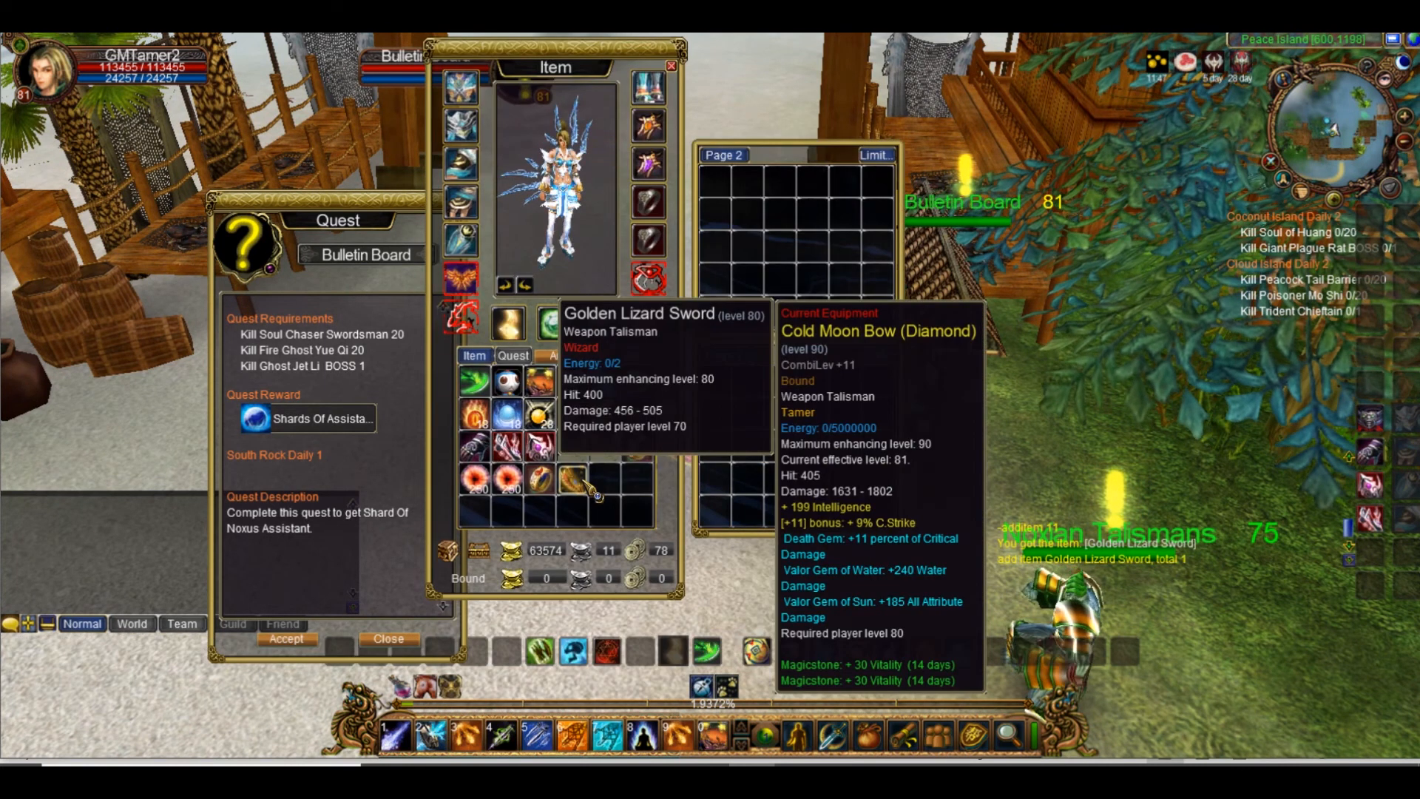
{"action": "left_click_drag", "start_coordinate": [598, 495], "coordinate": [684, 262]}
{"action": "left_click_drag", "start_coordinate": [716, 191], "coordinate": [718, 194]}
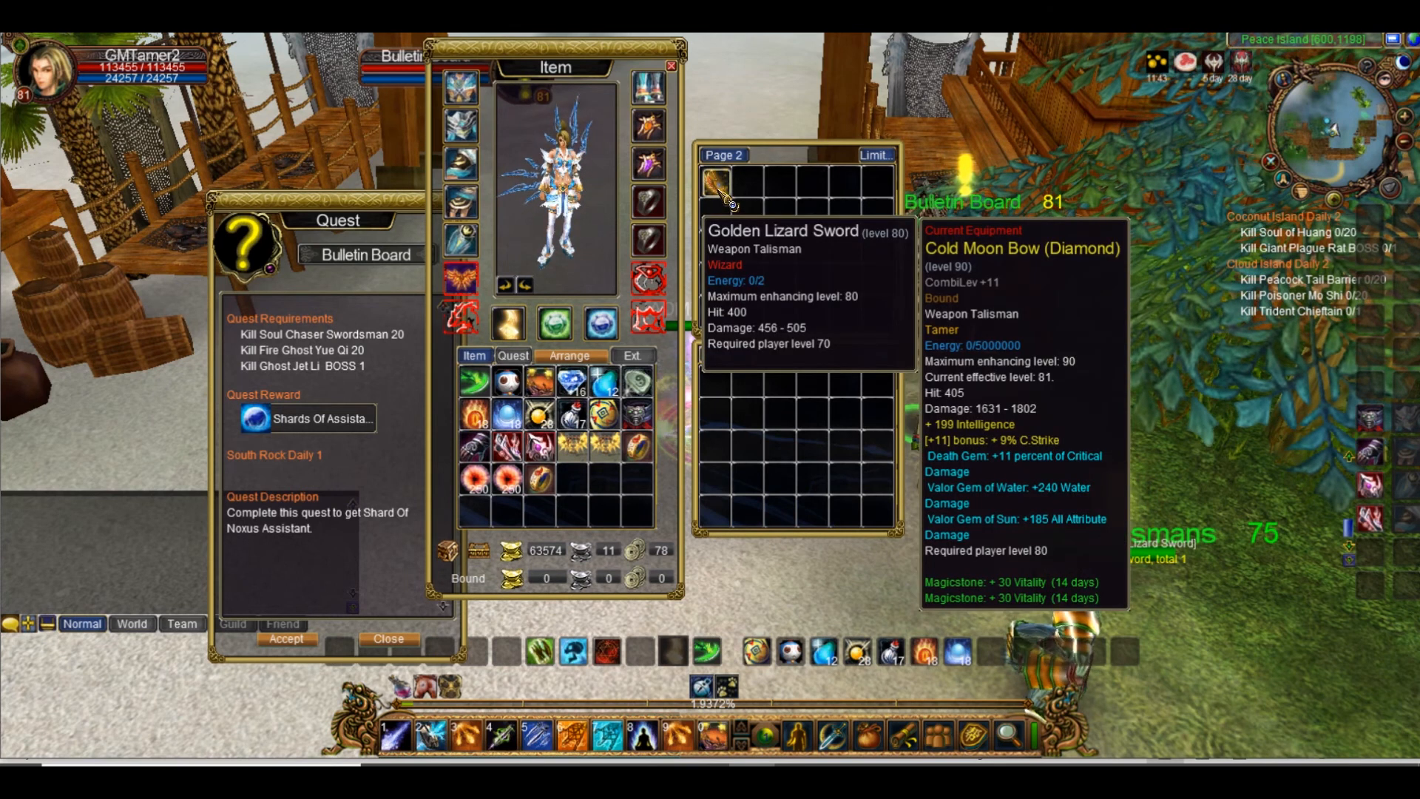
Show the talisman skills and inspect the details of the stored Golden Lizard Sword
{"action": "key", "text": "k"}
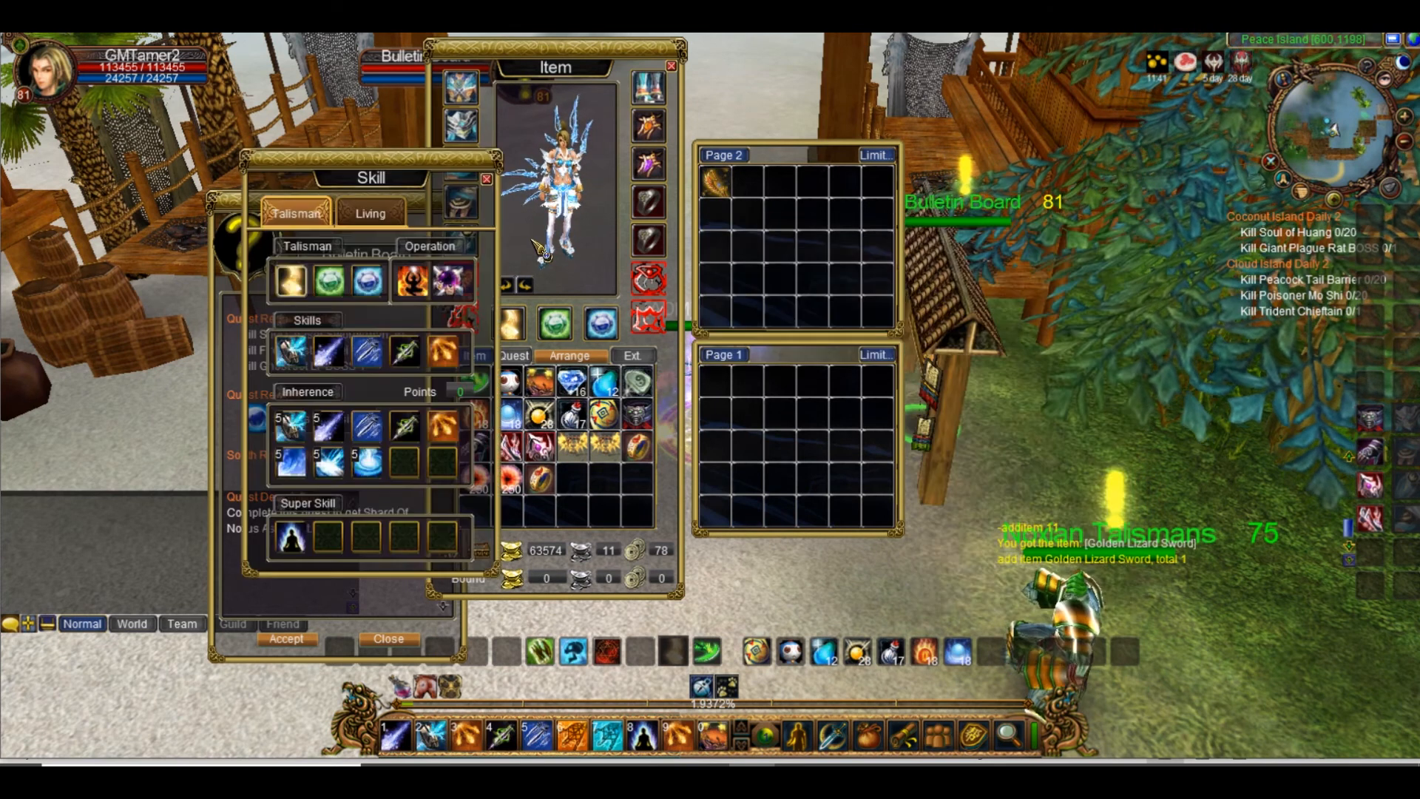
{"action": "key", "text": "k"}
{"action": "mouse_move", "coordinate": [732, 209]}
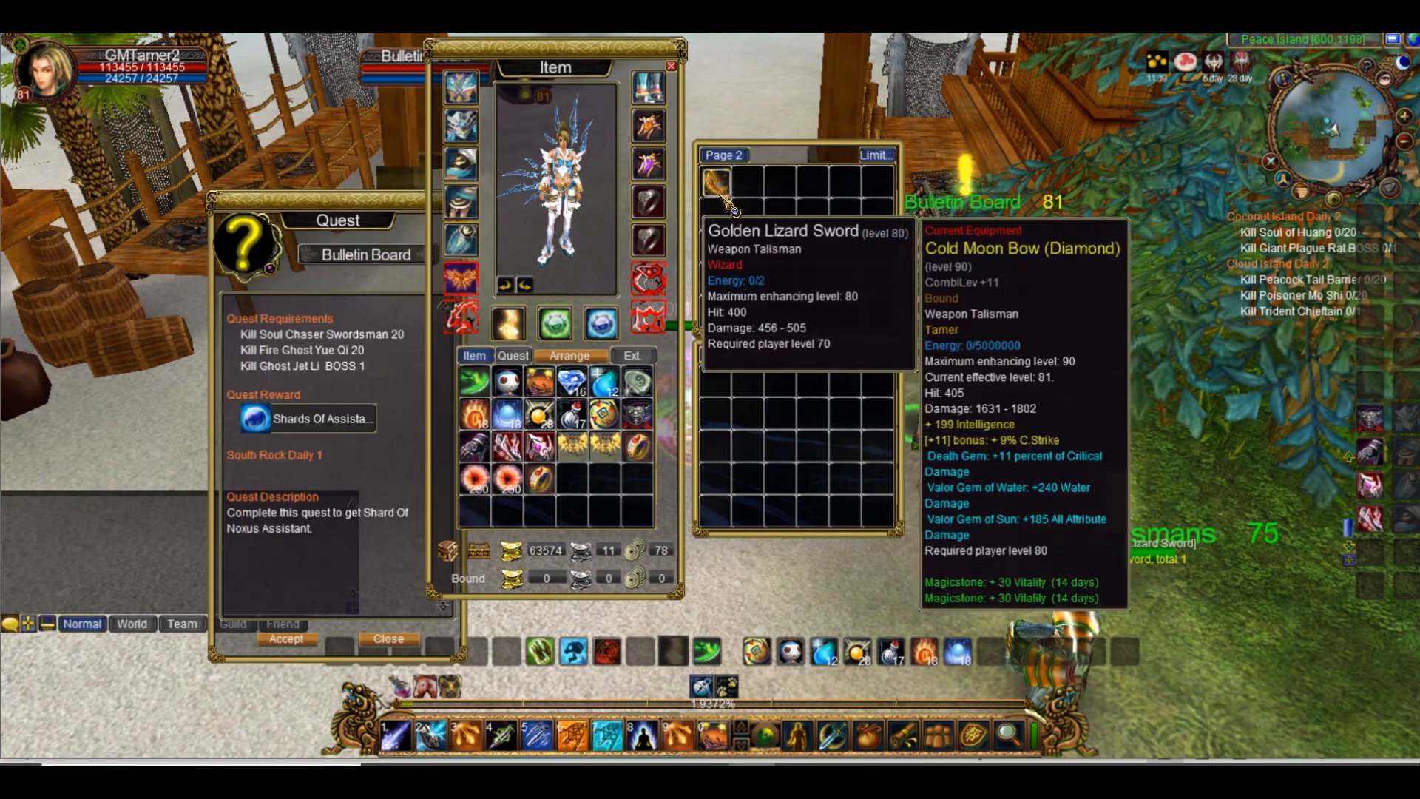
{"action": "key", "text": "k"}
{"action": "key", "text": "k"}
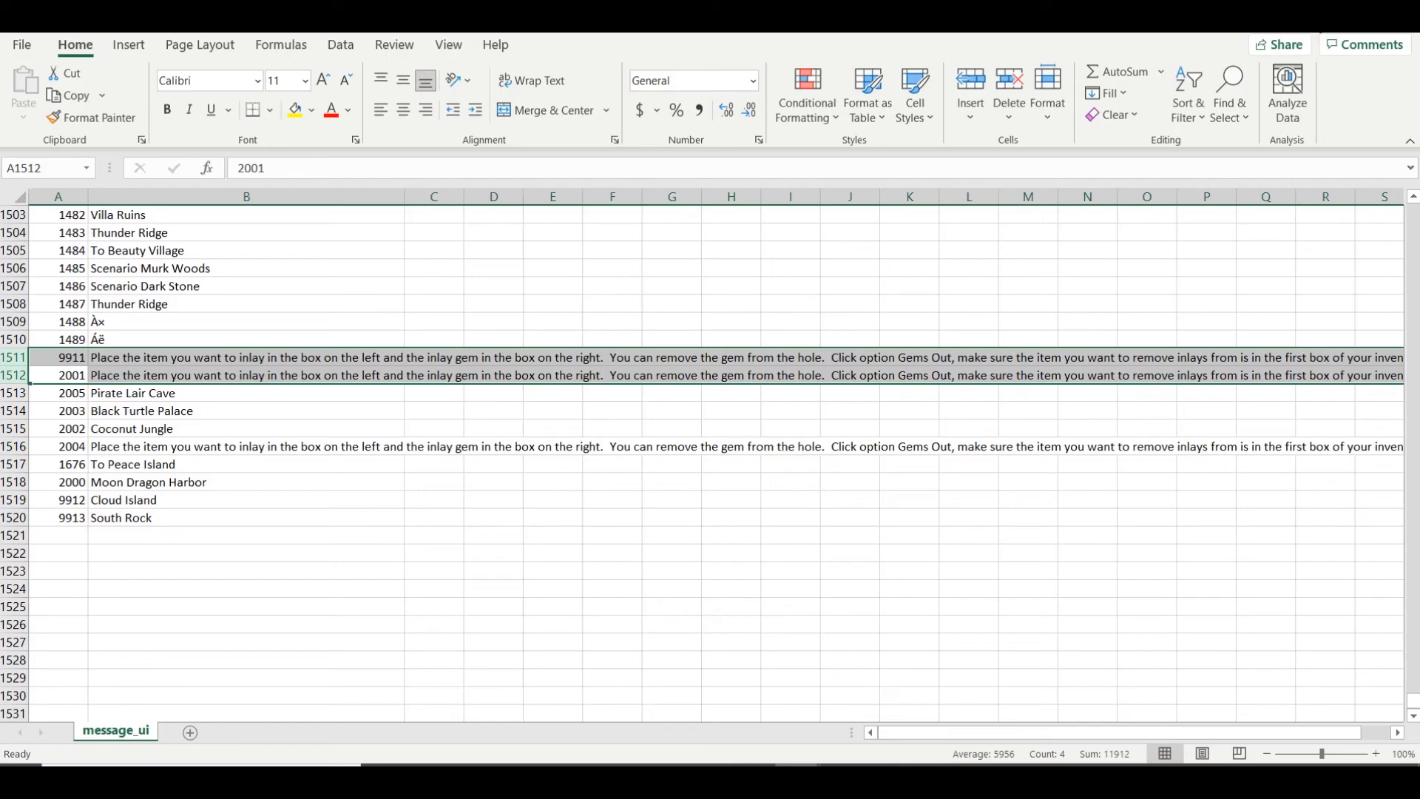
In Excel's message_ui sheet, compare the gem inlay instruction entries with IDs 2001, 9911 and 2004
{"action": "left_click", "coordinate": [21, 375]}
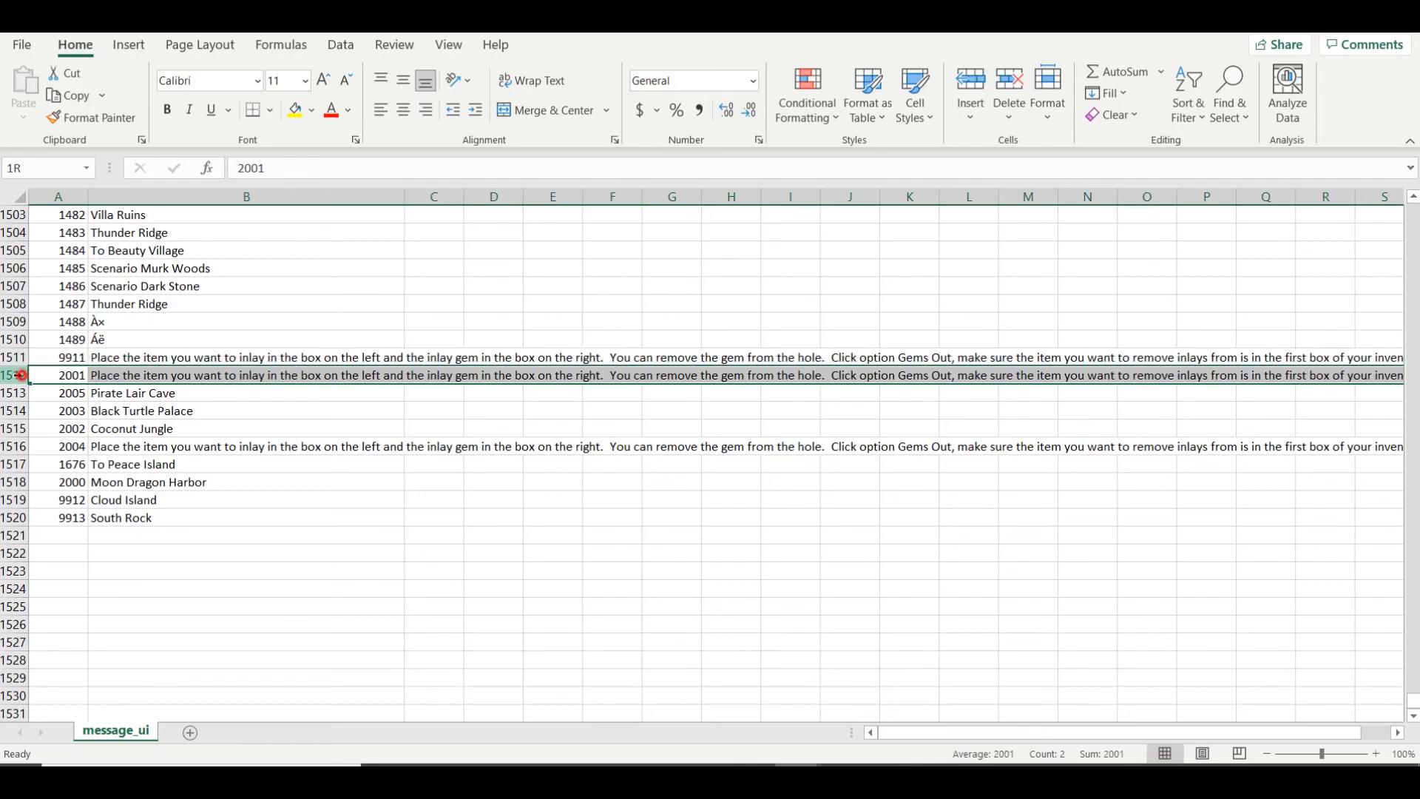
{"action": "left_click", "coordinate": [18, 357]}
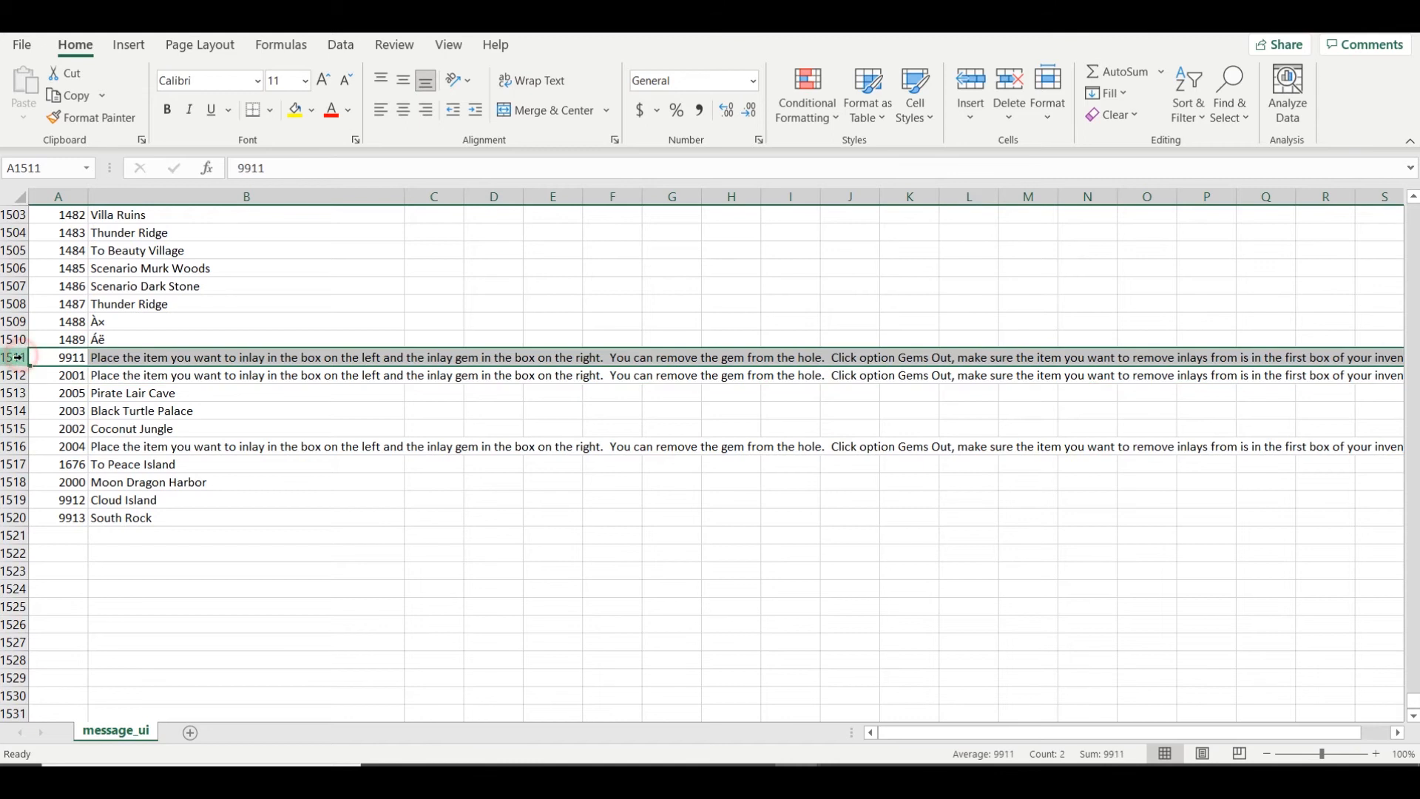
{"action": "left_click", "coordinate": [15, 446]}
{"action": "left_click", "coordinate": [4, 358]}
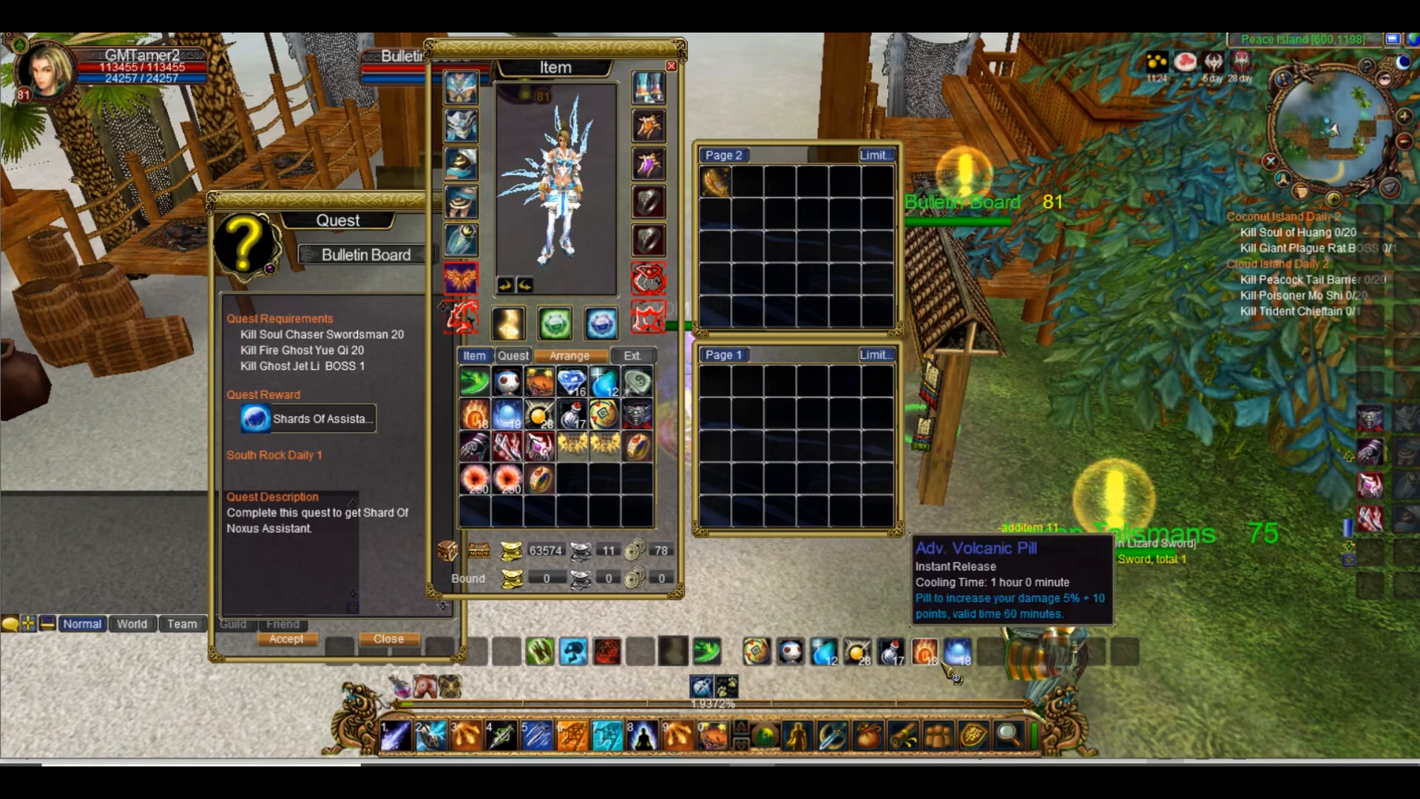
Return to the game, travel to Stone City and open the Create Hole window at the Gem Inlay Admin
{"action": "mouse_move", "coordinate": [632, 465]}
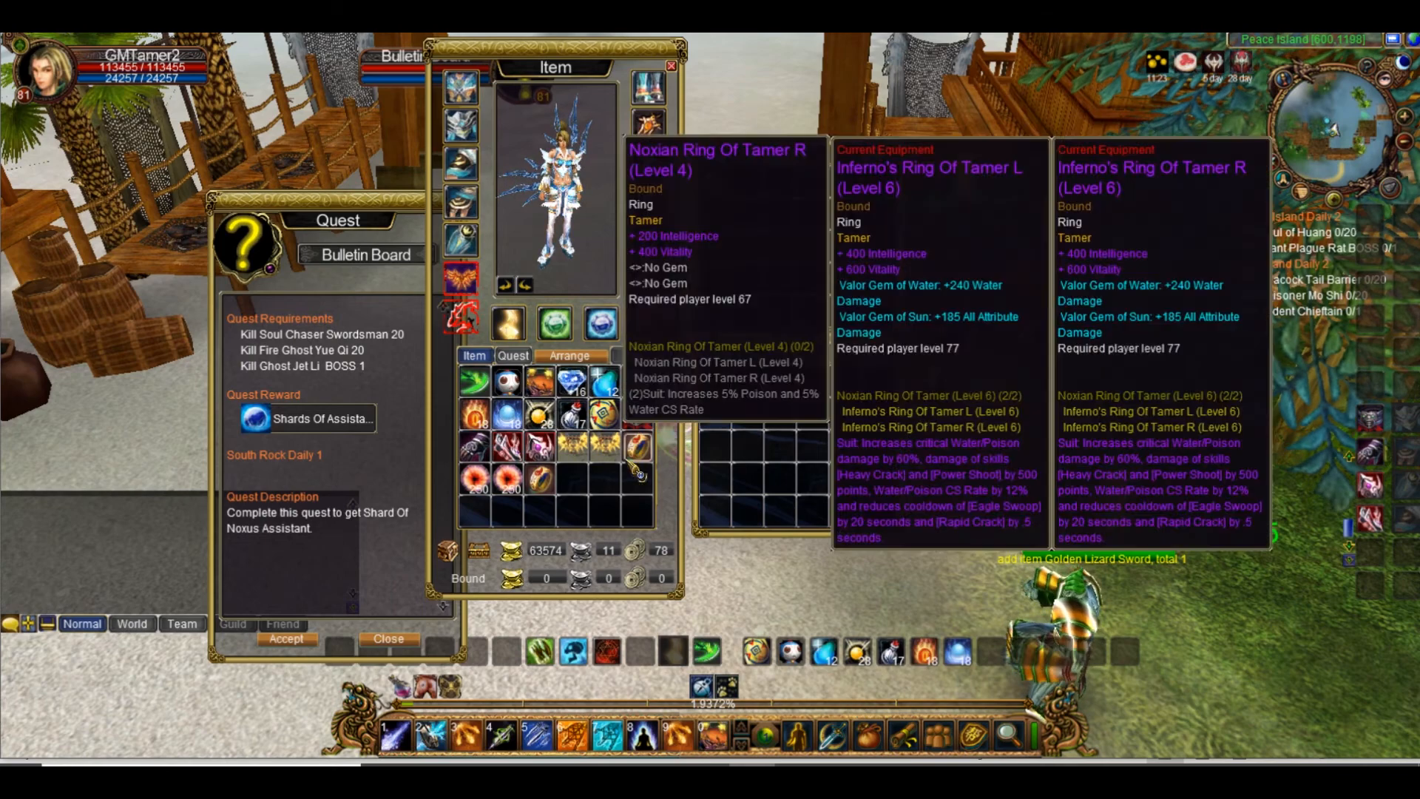
{"action": "right_click", "coordinate": [603, 419]}
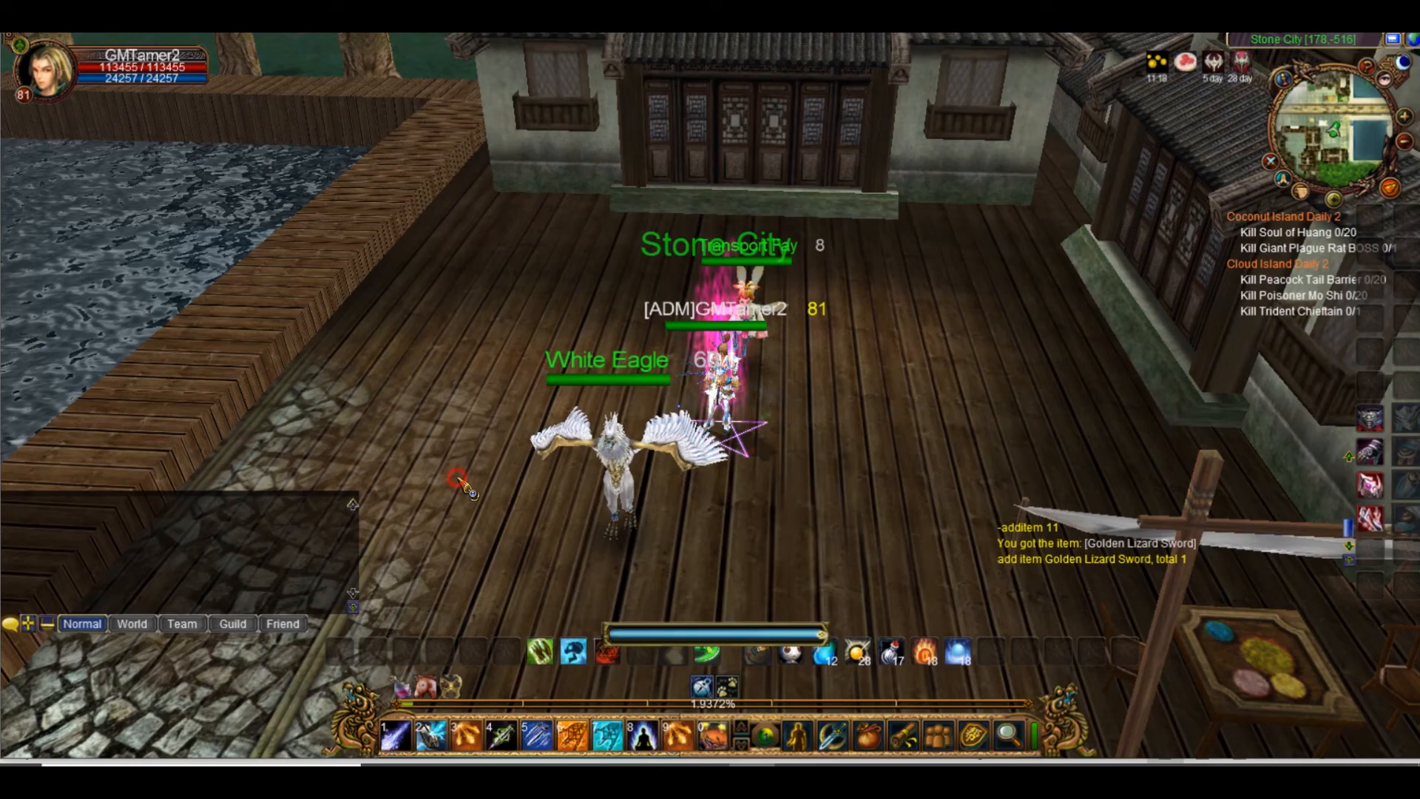
{"action": "left_click", "coordinate": [485, 490]}
{"action": "left_click", "coordinate": [508, 466]}
{"action": "left_click", "coordinate": [321, 157]}
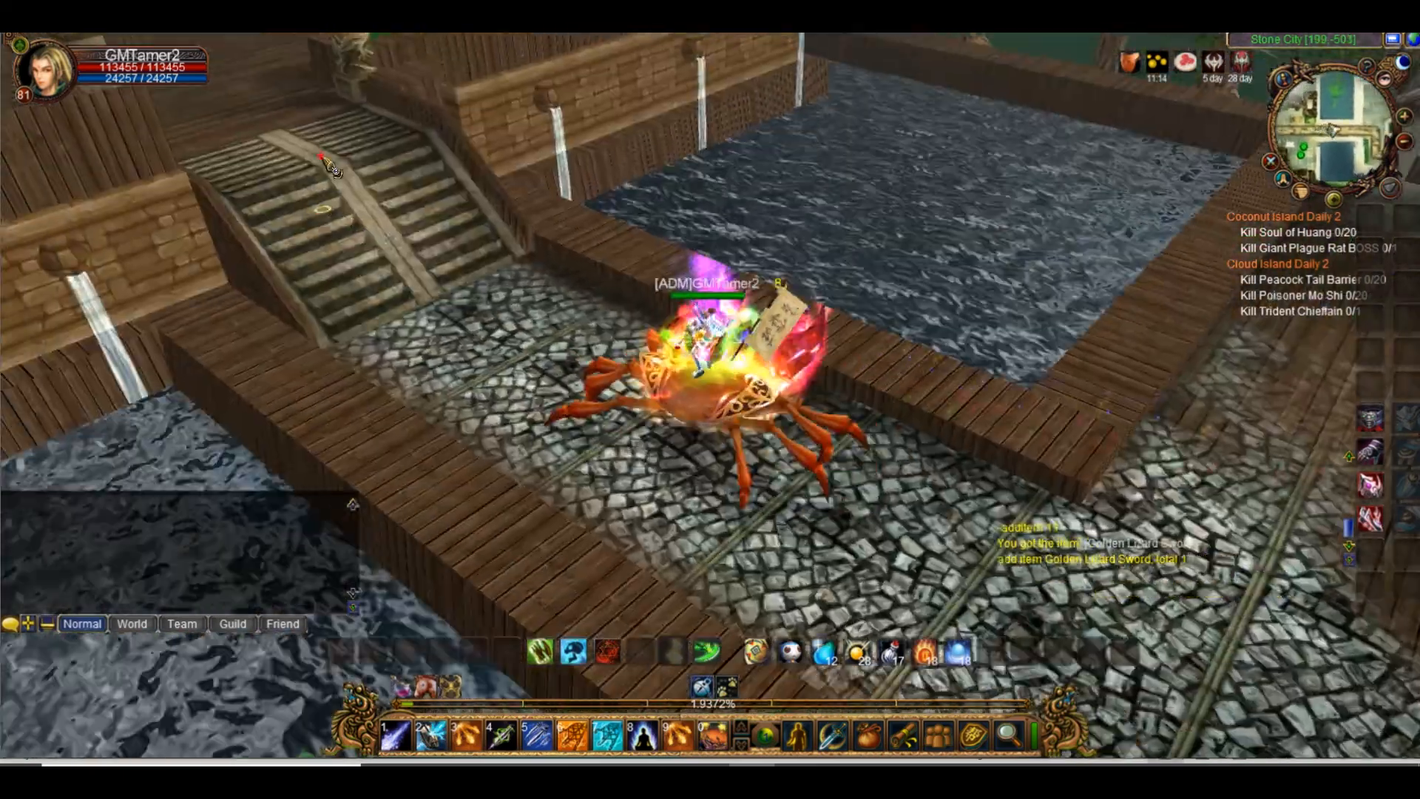
{"action": "left_click", "coordinate": [627, 88]}
{"action": "left_click", "coordinate": [627, 85]}
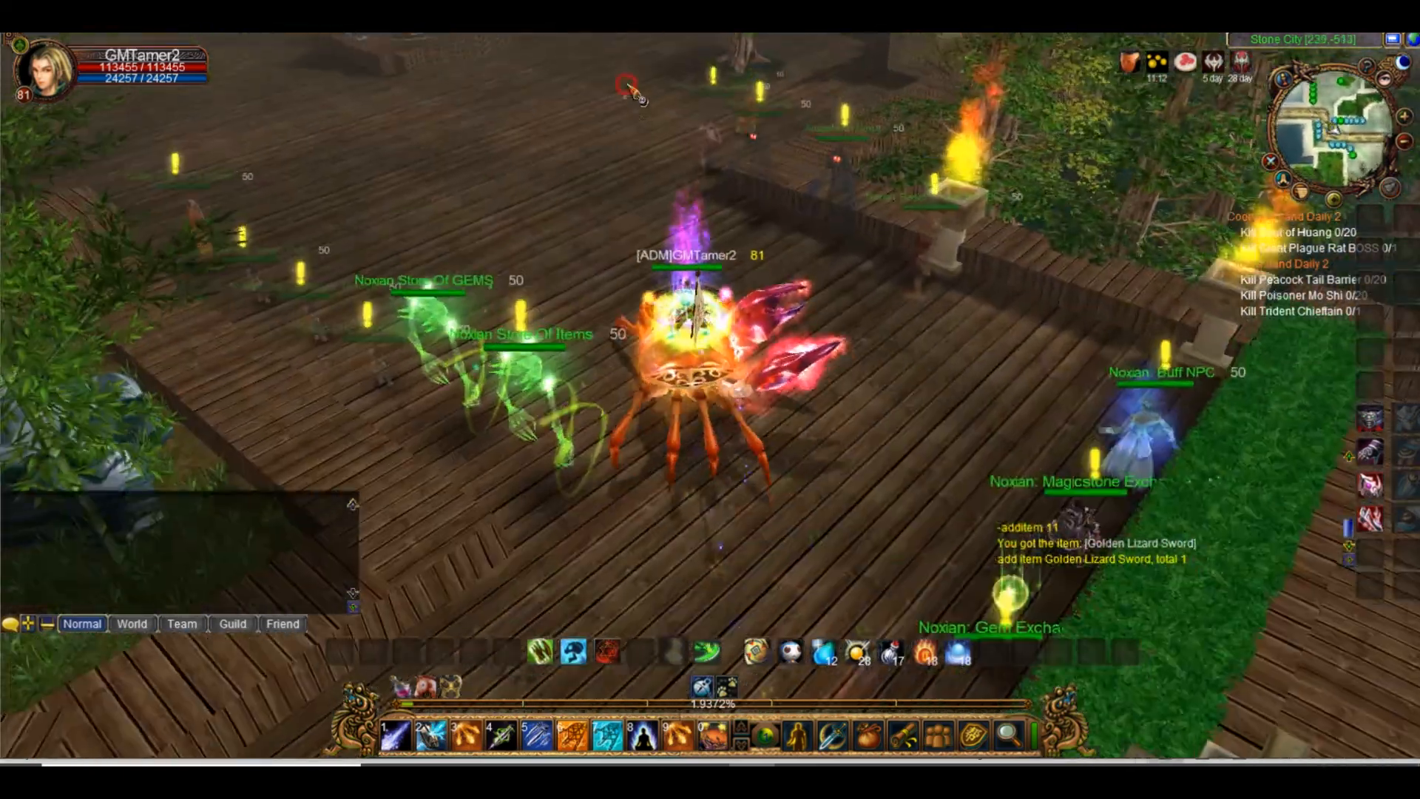
{"action": "left_click", "coordinate": [609, 96]}
{"action": "left_click", "coordinate": [656, 163]}
{"action": "right_click", "coordinate": [668, 213]}
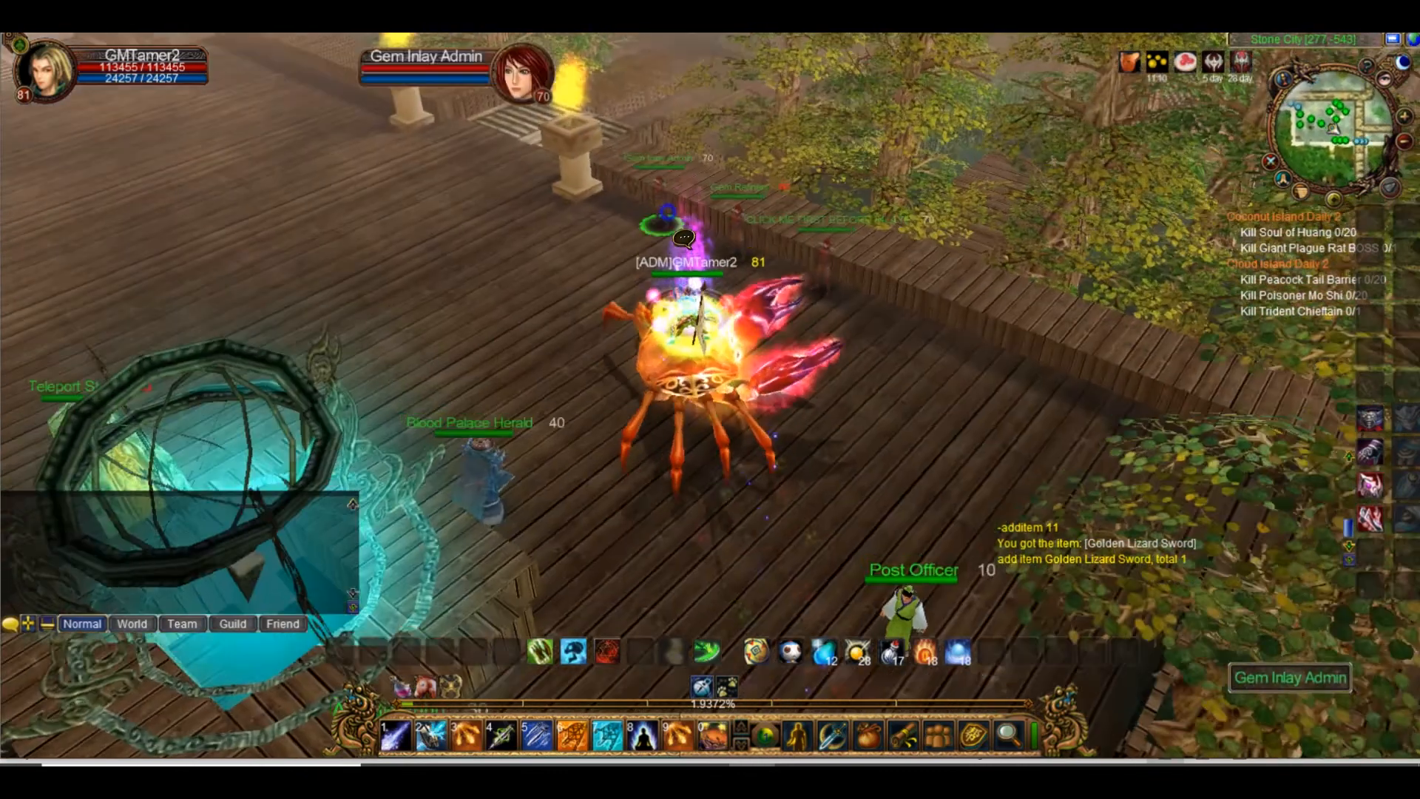
{"action": "left_click", "coordinate": [295, 420]}
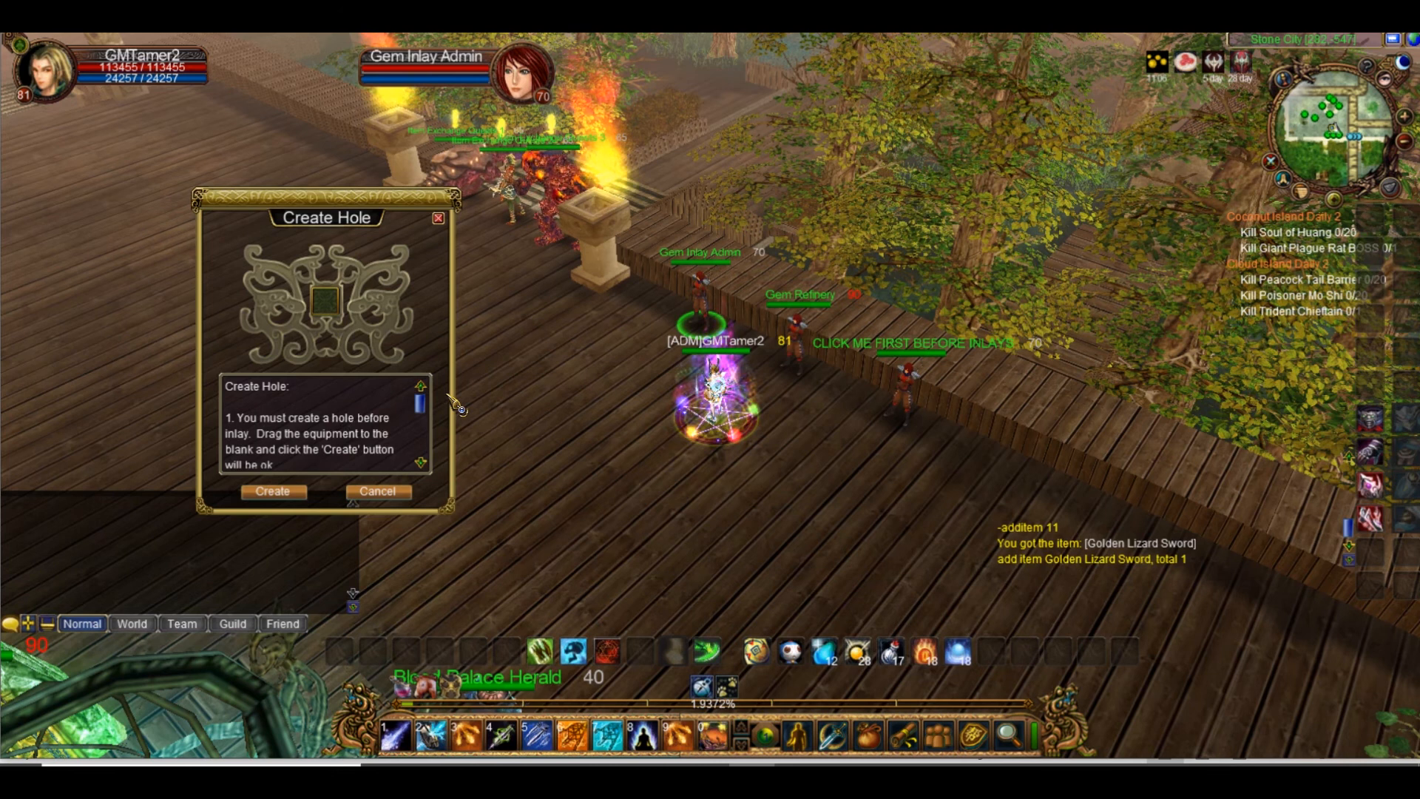
Open the talisman Enhance window from the skills, check it for message text and close it
{"action": "key", "text": "k"}
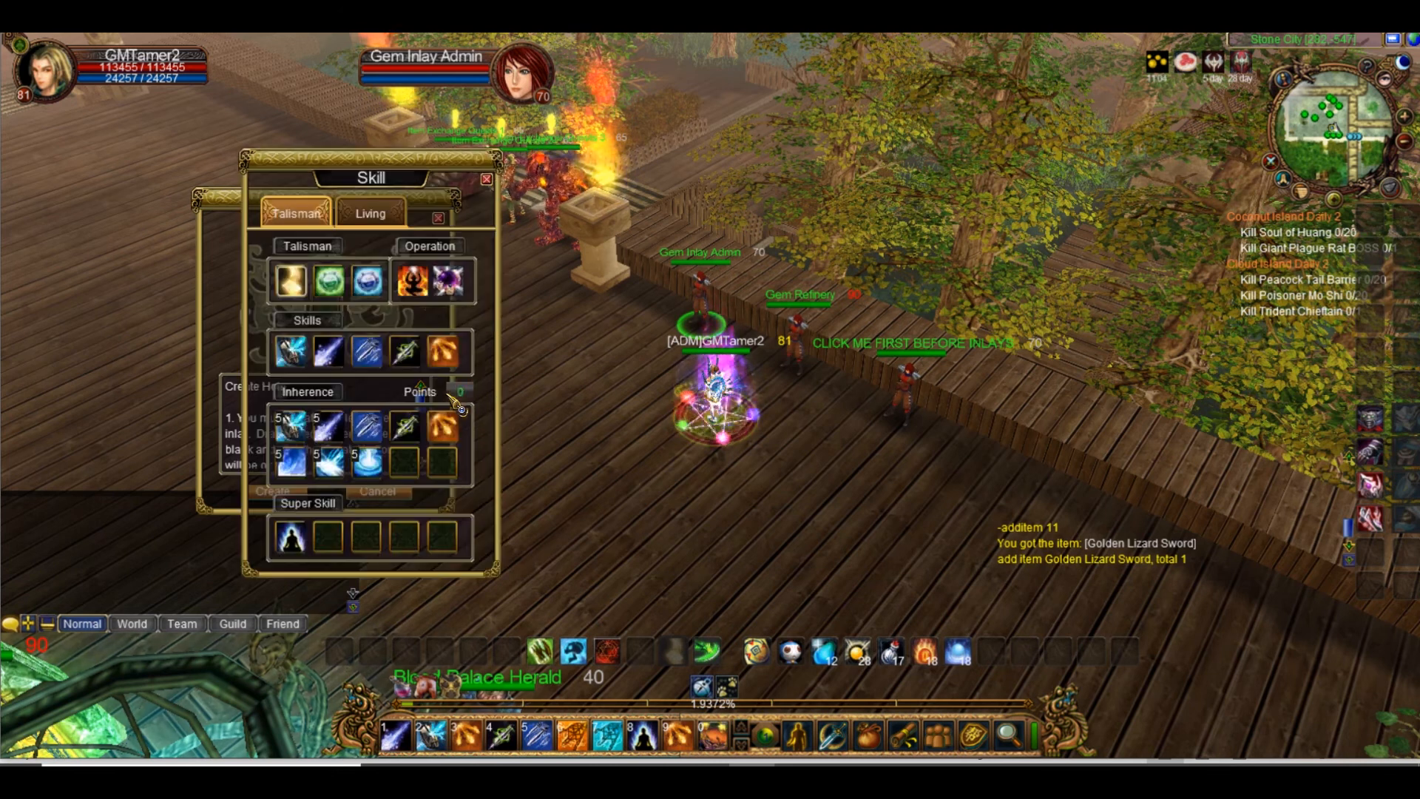
{"action": "left_click", "coordinate": [421, 292]}
{"action": "key", "text": "k"}
{"action": "left_click_drag", "start_coordinate": [321, 267], "coordinate": [681, 164]}
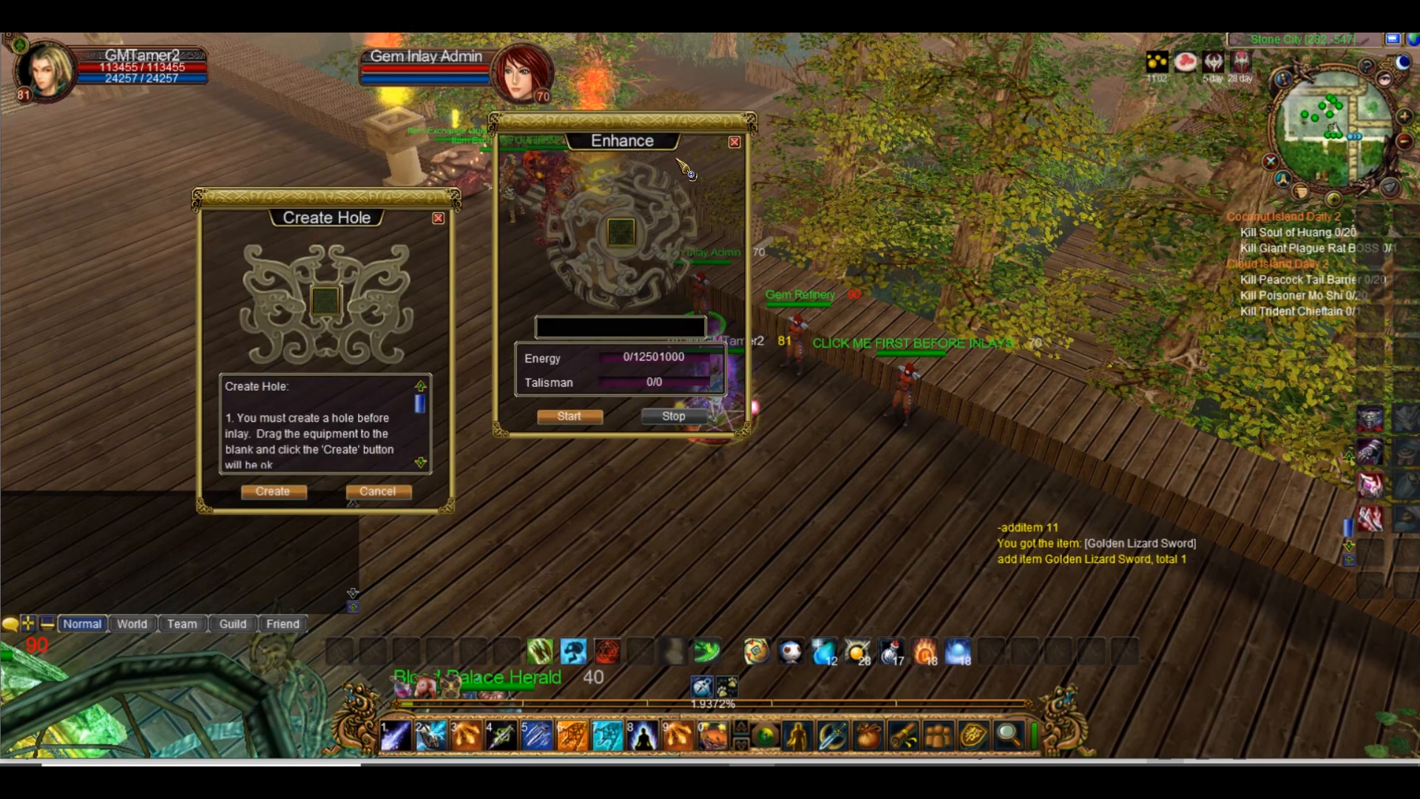
{"action": "left_click", "coordinate": [736, 142]}
Open the talisman Merge window from the skills, read its note and close it
{"action": "key", "text": "k"}
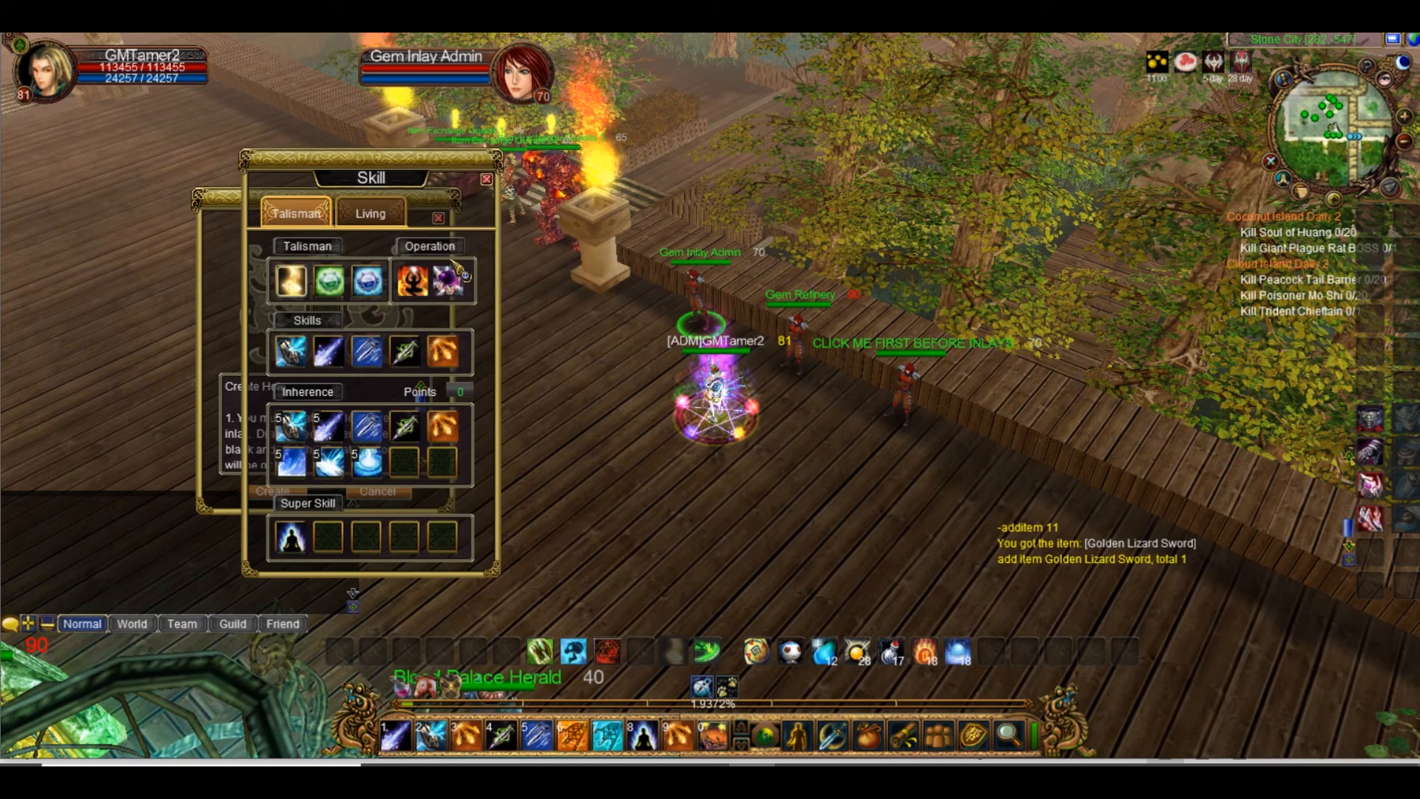
{"action": "left_click", "coordinate": [466, 293]}
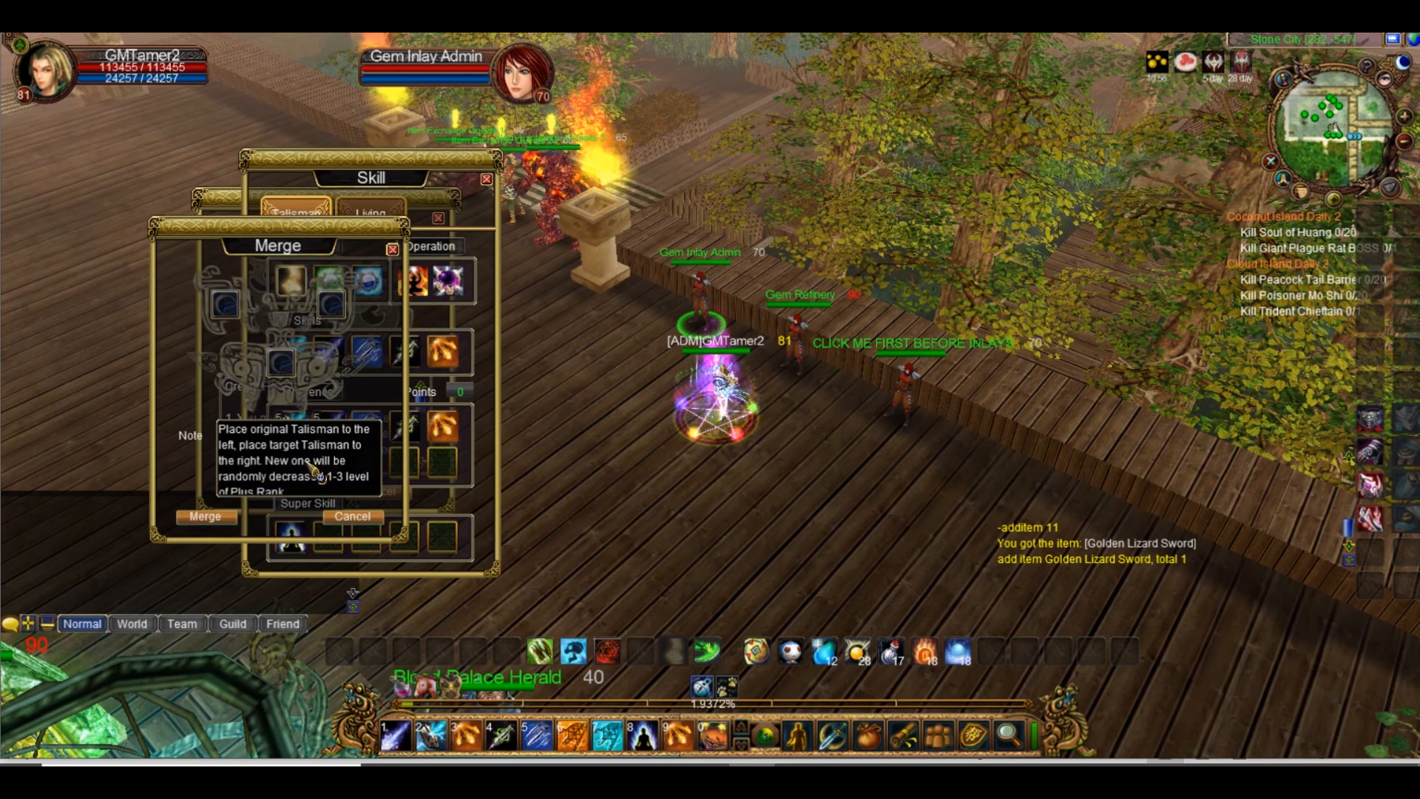
{"action": "key", "text": "k"}
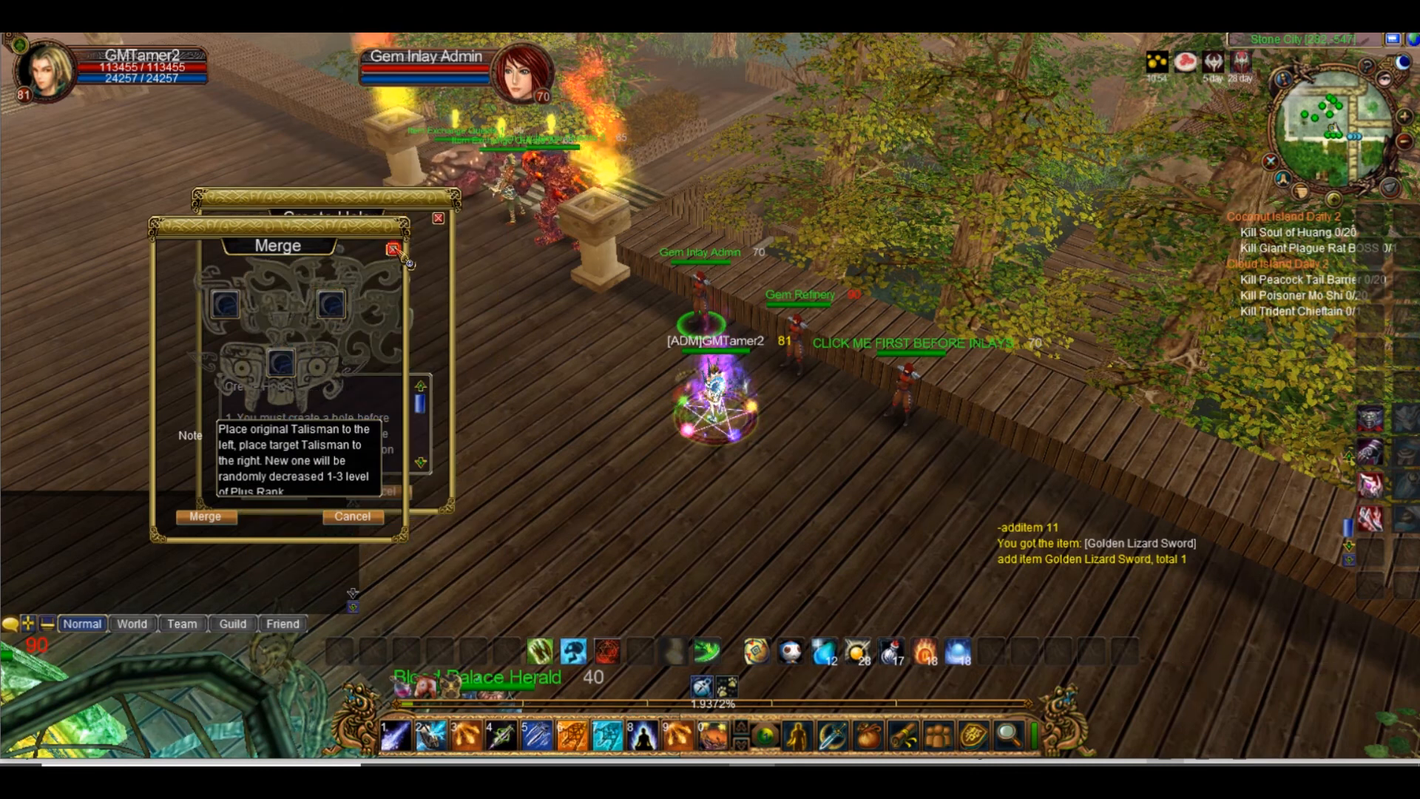
{"action": "left_click", "coordinate": [393, 250]}
Place the Gem Inlay Admin dialogue beside Create Hole, open the inventory and add a sword with "-additem 11 1 golden"
{"action": "left_click", "coordinate": [699, 292]}
{"action": "left_click_drag", "start_coordinate": [327, 205], "coordinate": [648, 99]}
{"action": "key", "text": "b"}
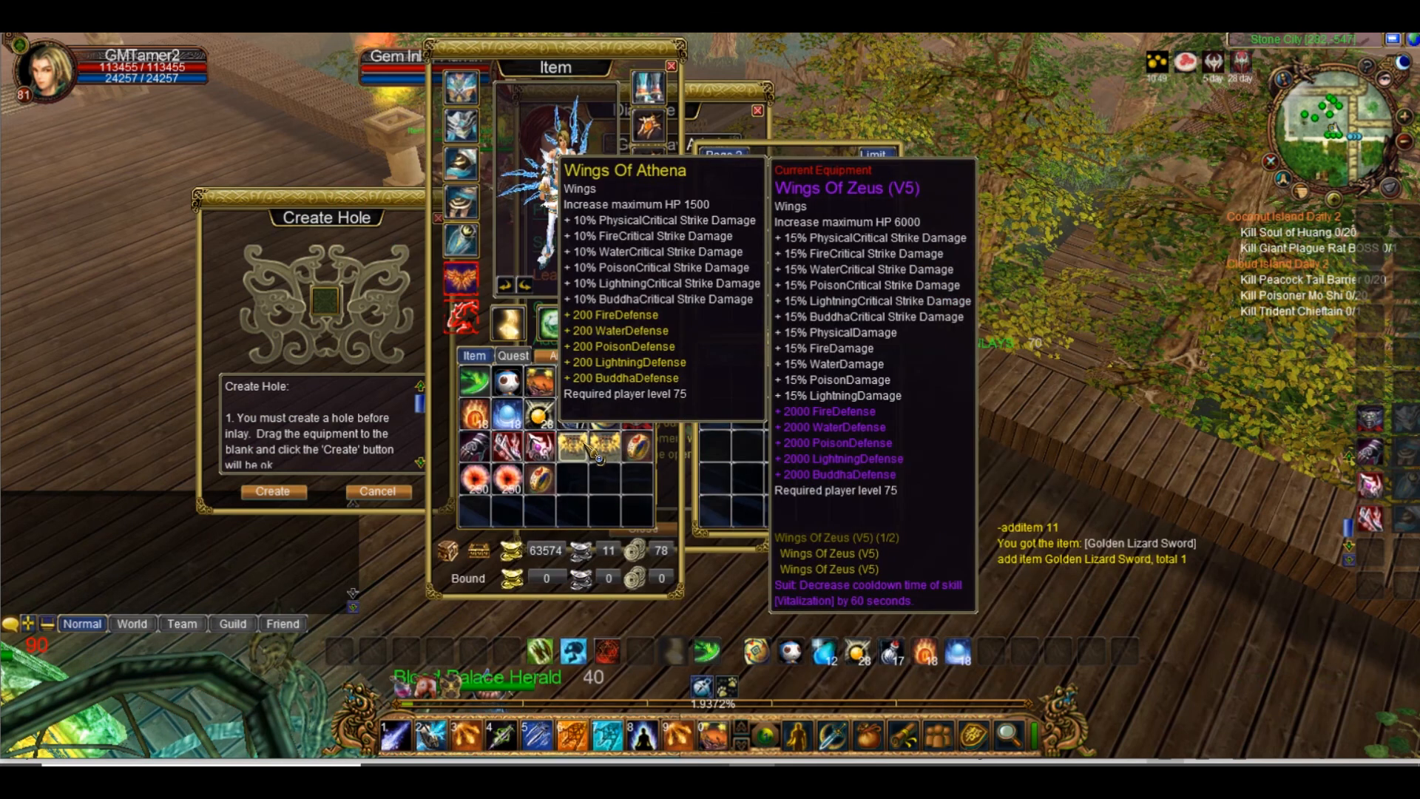
{"action": "key", "text": "Return"}
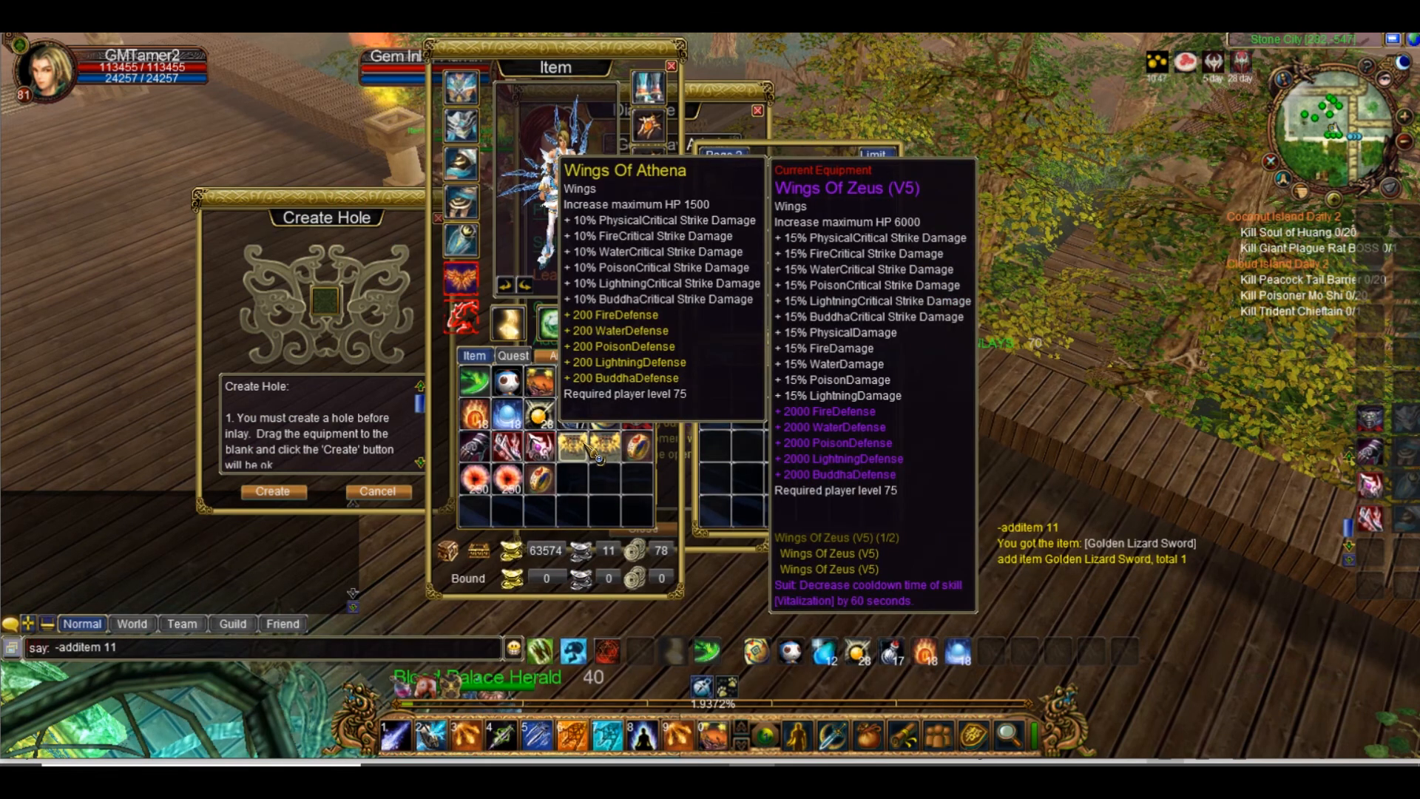
{"action": "type", "text": "-additem 11 1 golden"}
{"action": "key", "text": "Return"}
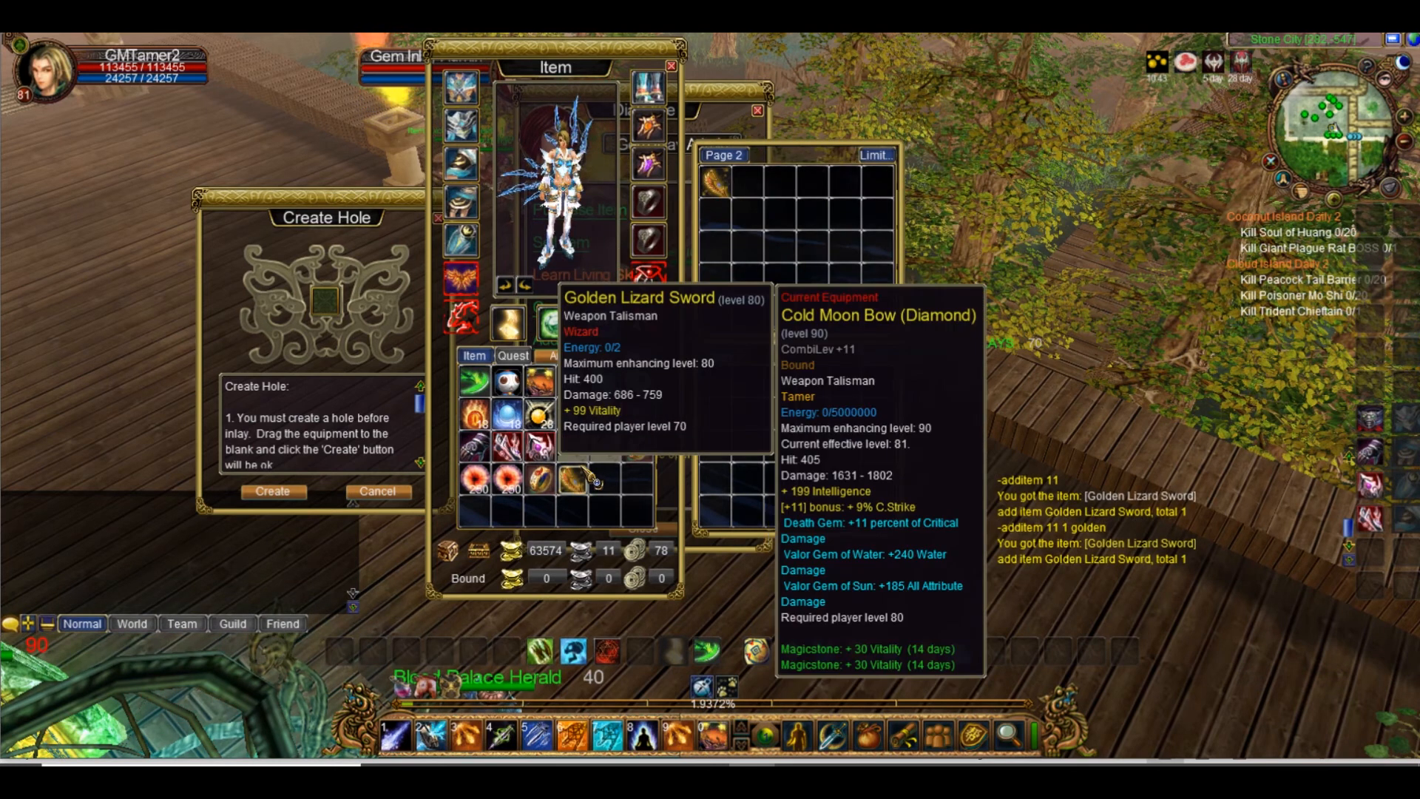
Repeat "-additem 11 1 golden" until there are five golden swords, and move the inventory clear of the dialogue
{"action": "key", "text": "Return"}
{"action": "key", "text": "Up"}
{"action": "key", "text": "Return"}
{"action": "key", "text": "Return"}
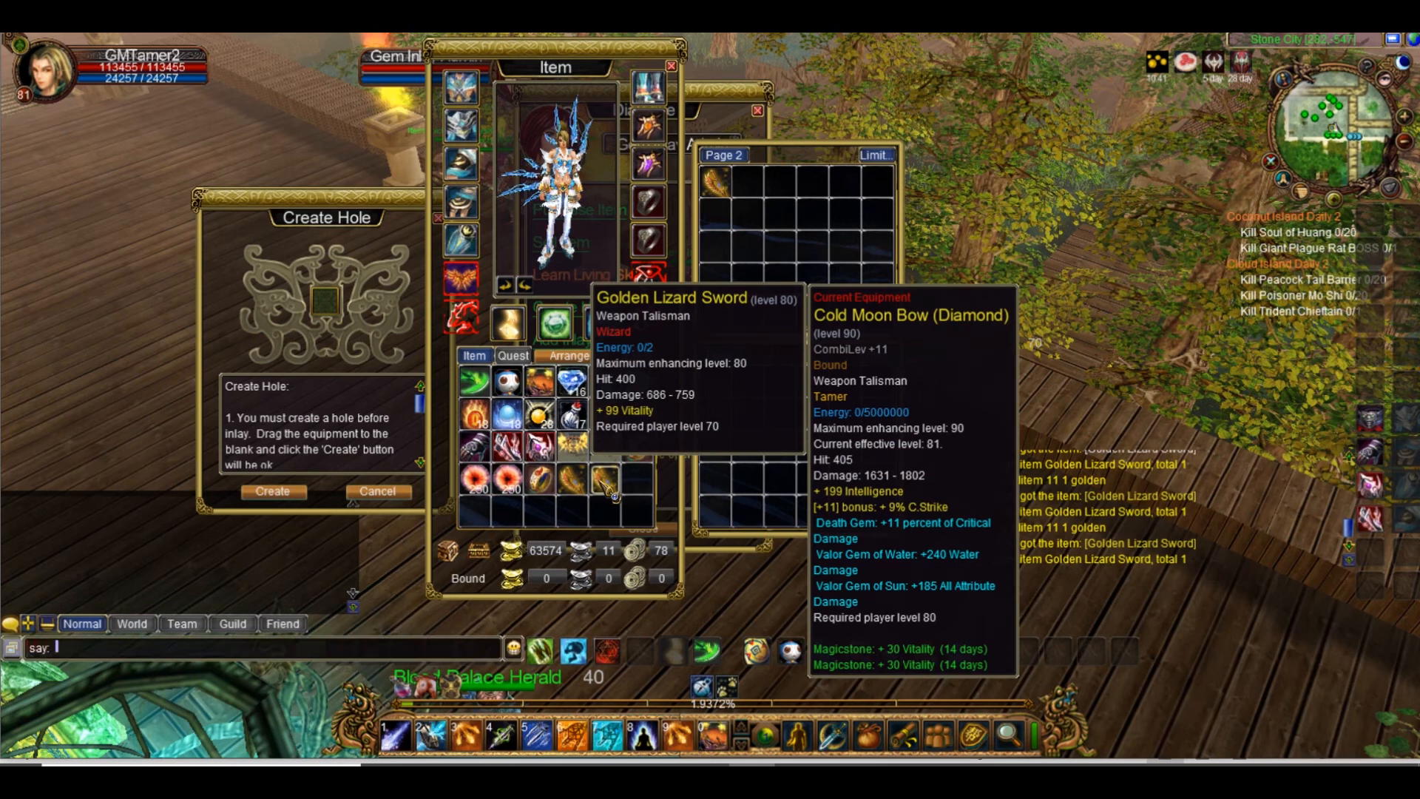
{"action": "key", "text": "Return"}
{"action": "key", "text": "Return"}
{"action": "key", "text": "Up"}
{"action": "key", "text": "Return"}
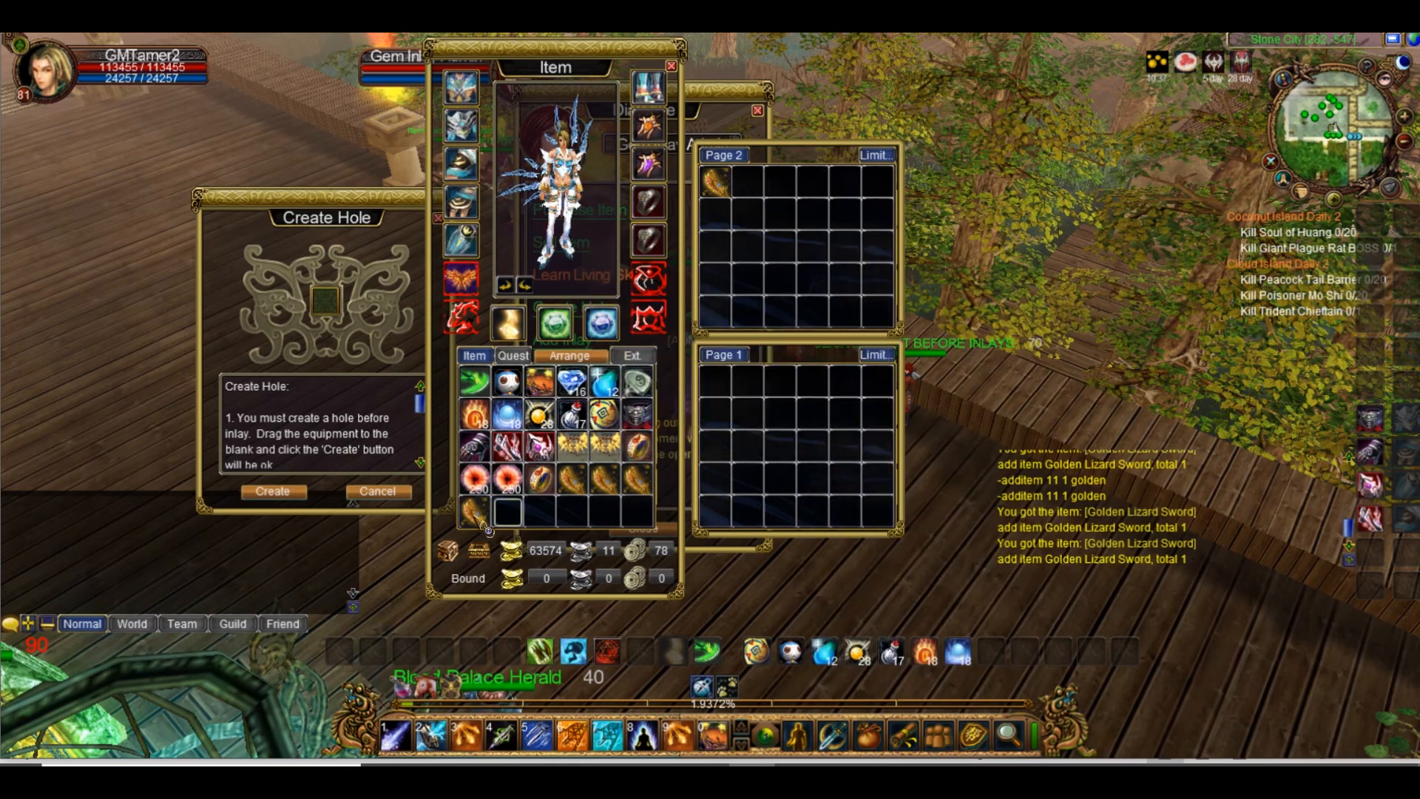
{"action": "key", "text": "Return"}
{"action": "key", "text": "Up"}
{"action": "key", "text": "Return"}
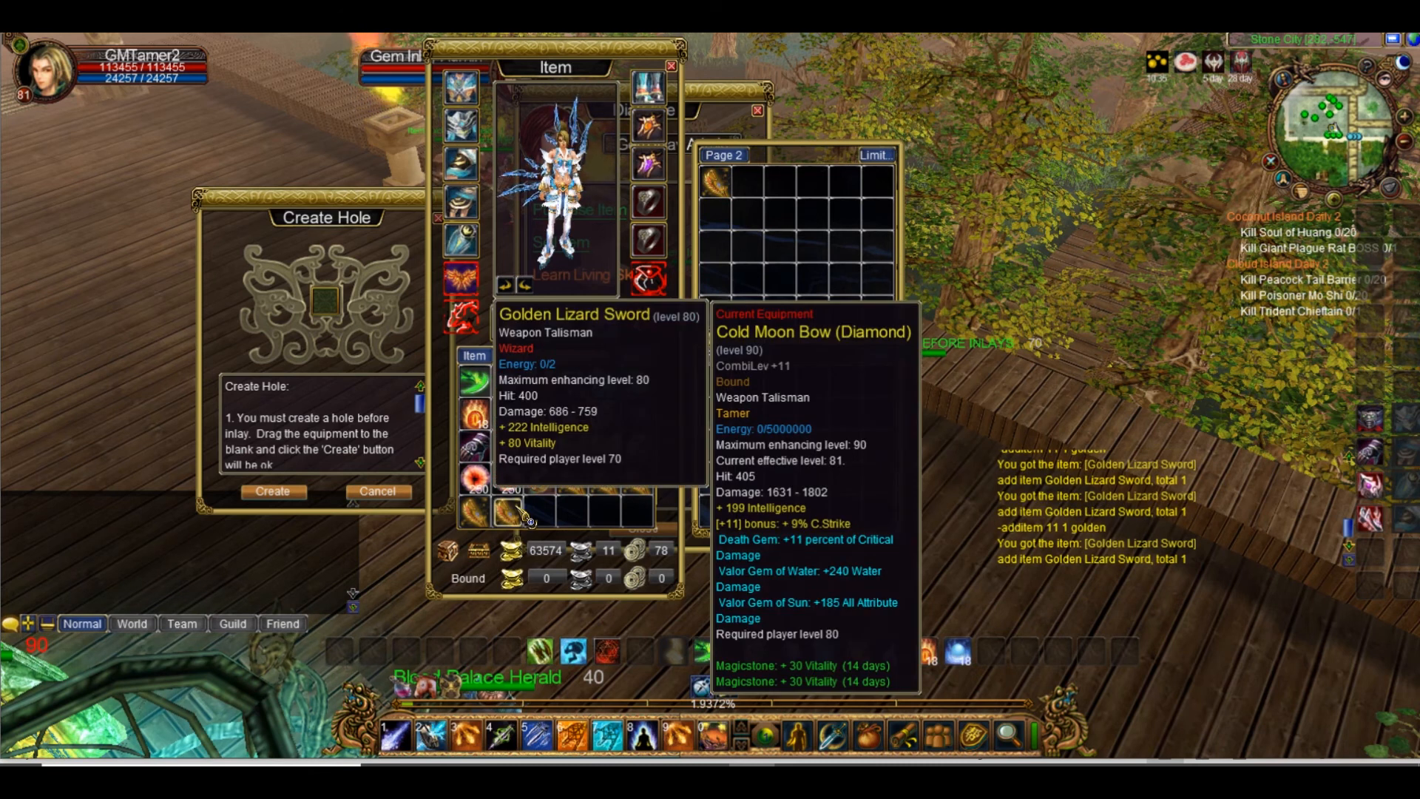
{"action": "left_click_drag", "start_coordinate": [548, 63], "coordinate": [915, 71]}
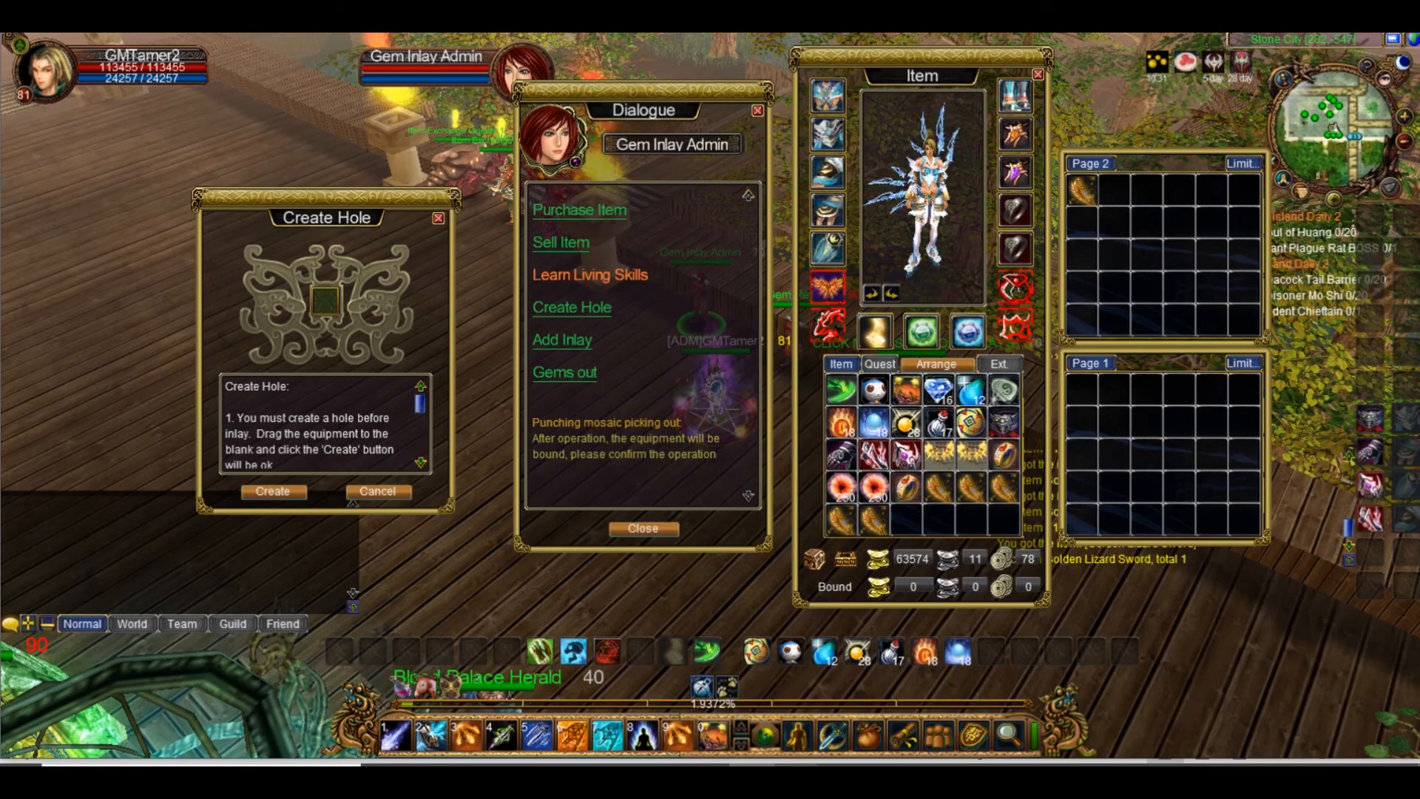
Compare message_ui entries 9911 and 2001 with the instructions shown in the game's Create Hole window
{"action": "left_click", "coordinate": [795, 776]}
{"action": "left_click", "coordinate": [688, 691]}
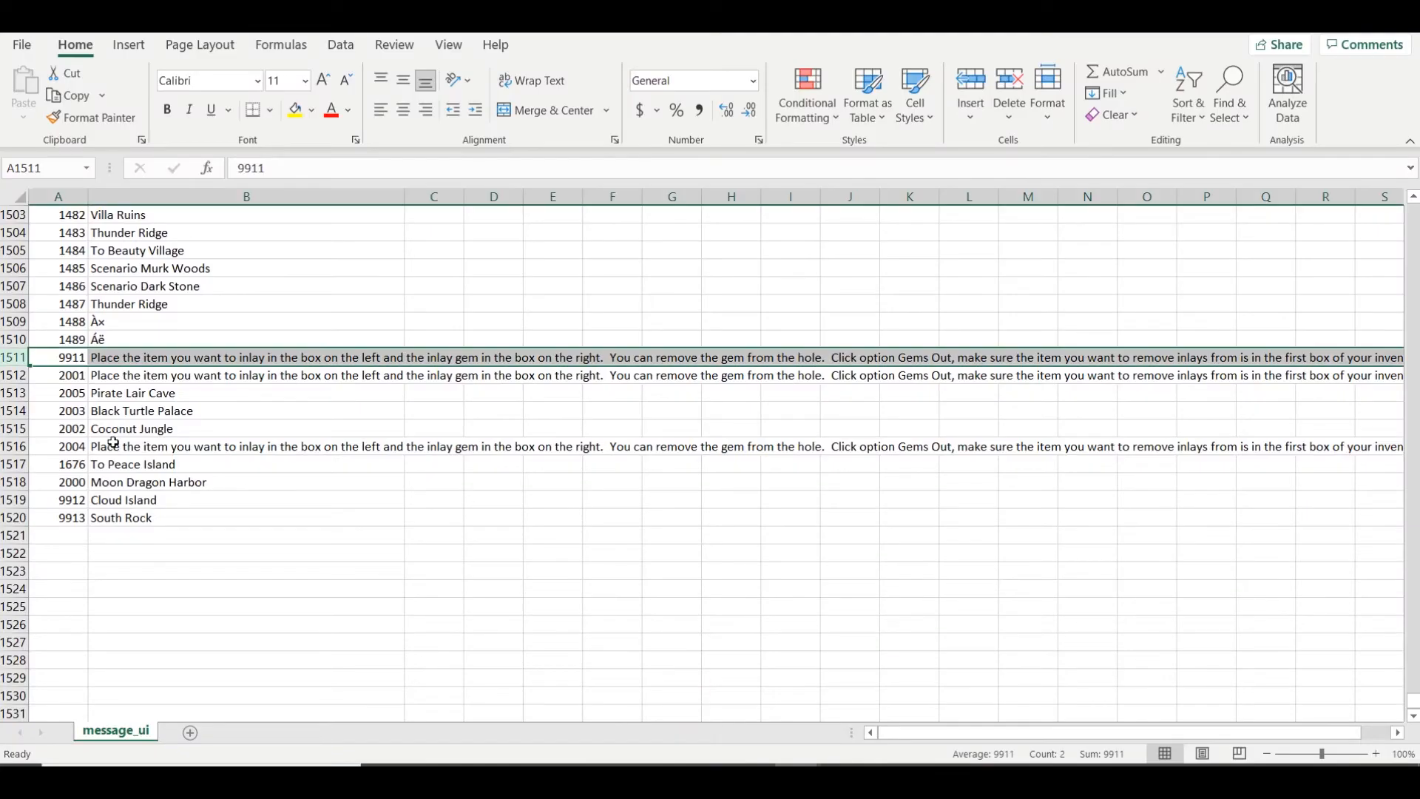
{"action": "left_click", "coordinate": [18, 376]}
{"action": "left_click", "coordinate": [13, 358]}
{"action": "left_click", "coordinate": [11, 378]}
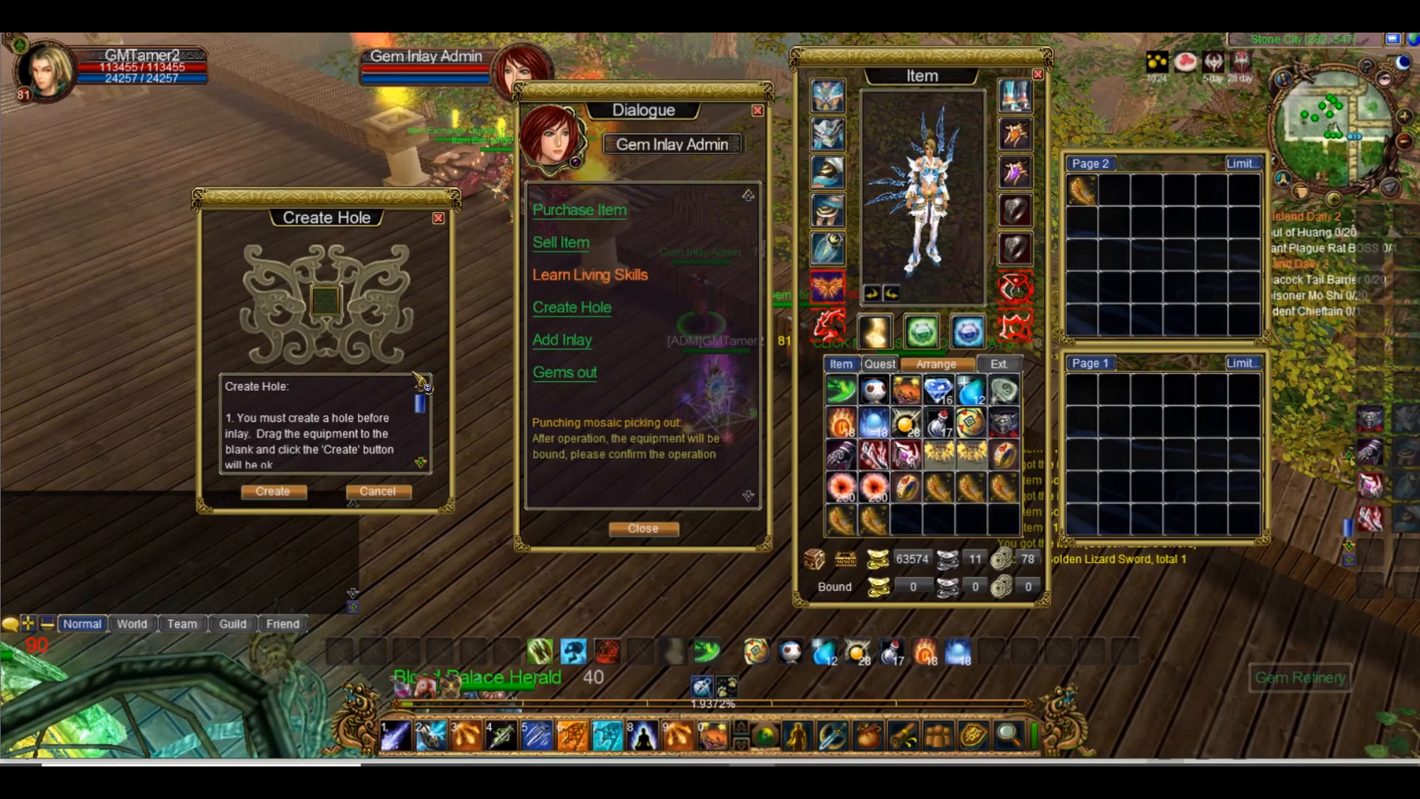
{"action": "left_click", "coordinate": [568, 308]}
{"action": "mouse_move", "coordinate": [419, 403]}
{"action": "left_mouse_down"}
{"action": "mouse_move", "coordinate": [435, 466]}
{"action": "mouse_move", "coordinate": [435, 390]}
{"action": "left_mouse_up"}
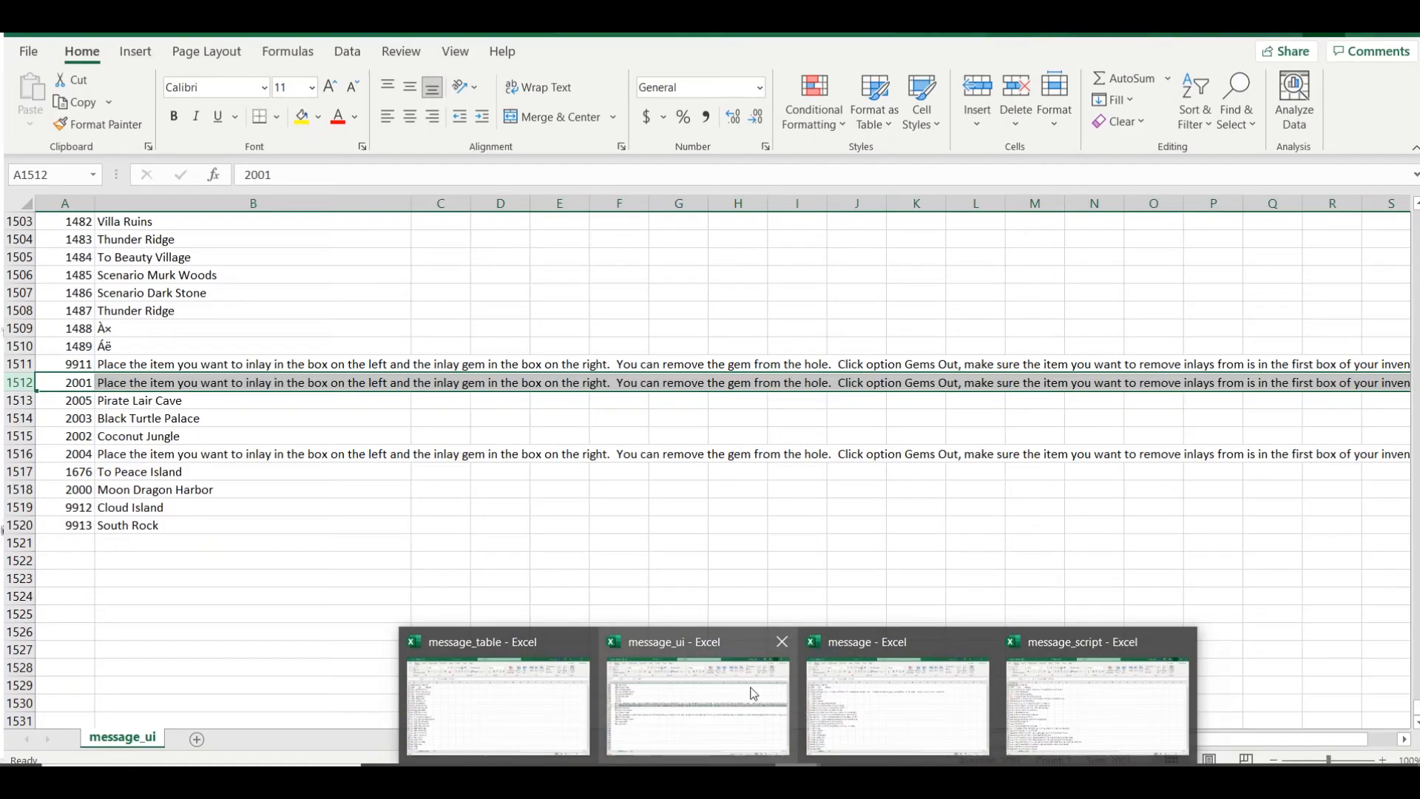
Return to message_ui in Excel and close it without saving the changes
{"action": "left_click", "coordinate": [750, 688]}
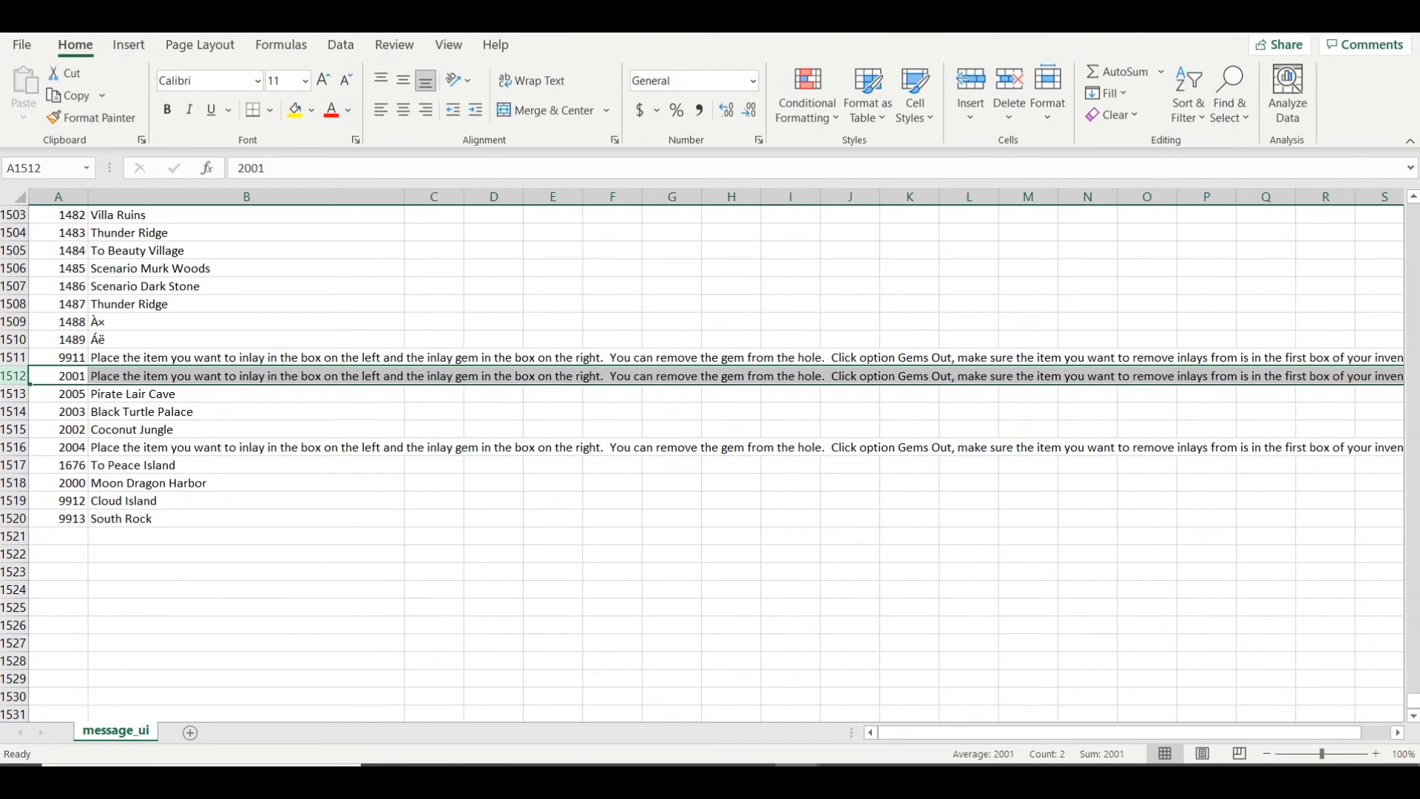
{"action": "key", "text": "ctrl+w"}
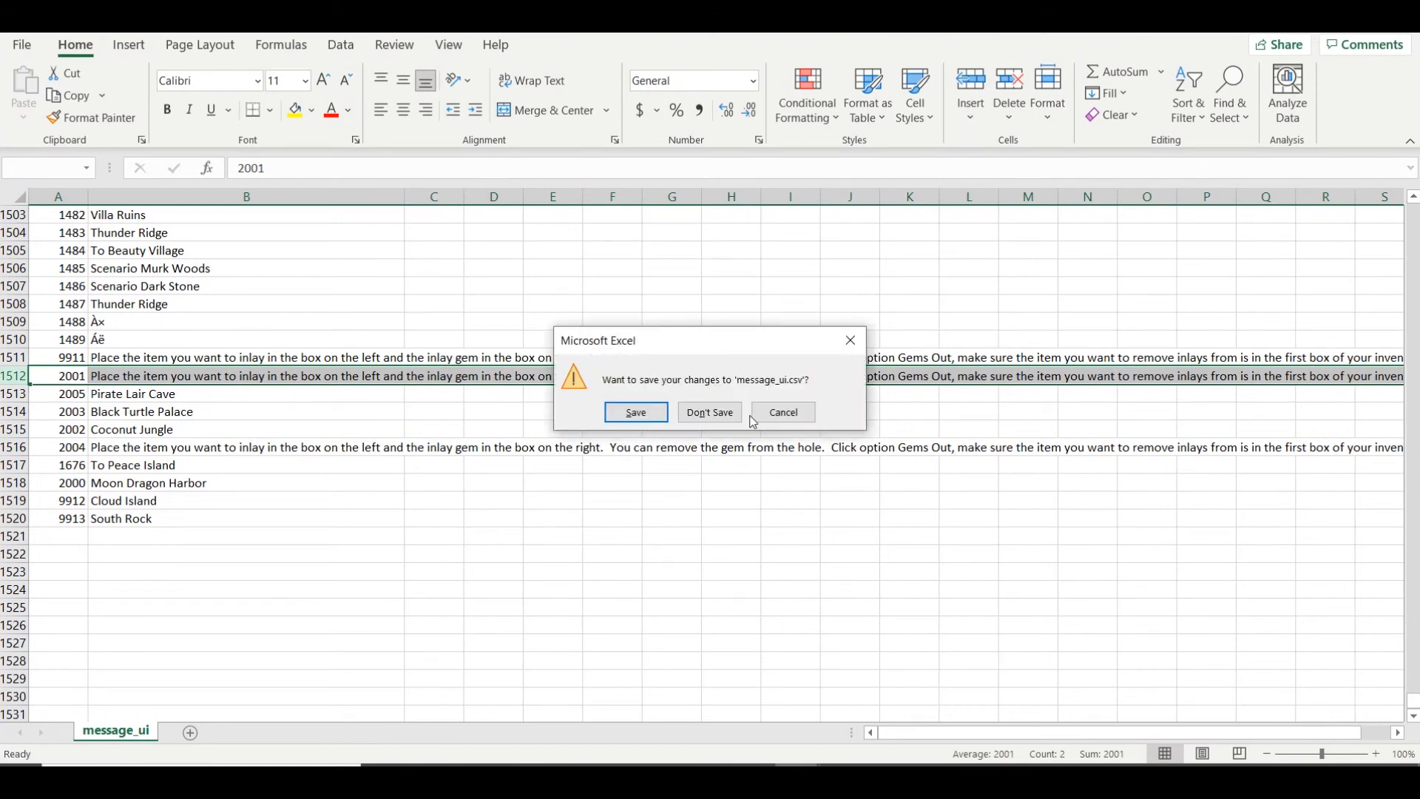
{"action": "left_click", "coordinate": [703, 412]}
Go to the last entries of the message file
{"action": "mouse_move", "coordinate": [796, 777]}
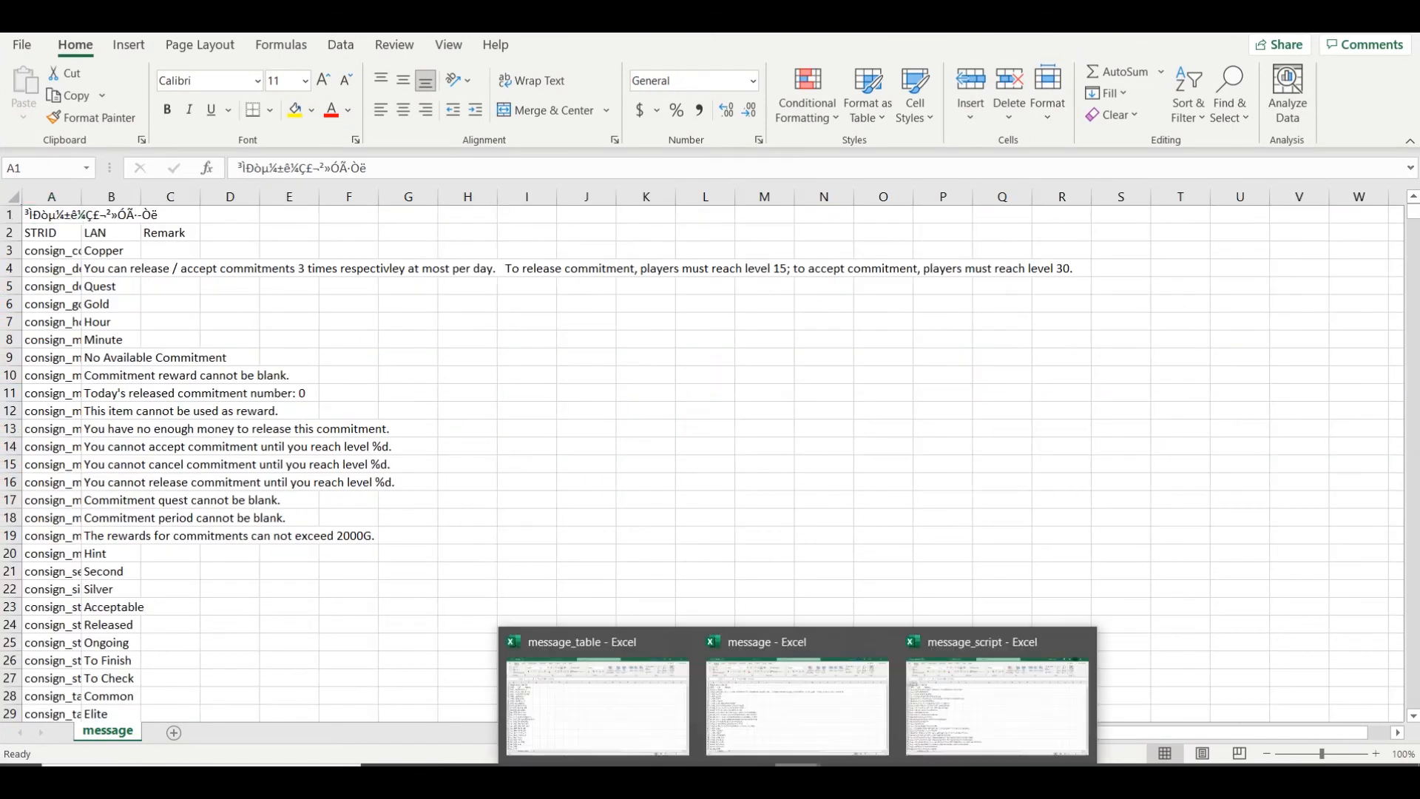
{"action": "left_click_drag", "start_coordinate": [1412, 214], "coordinate": [1414, 724]}
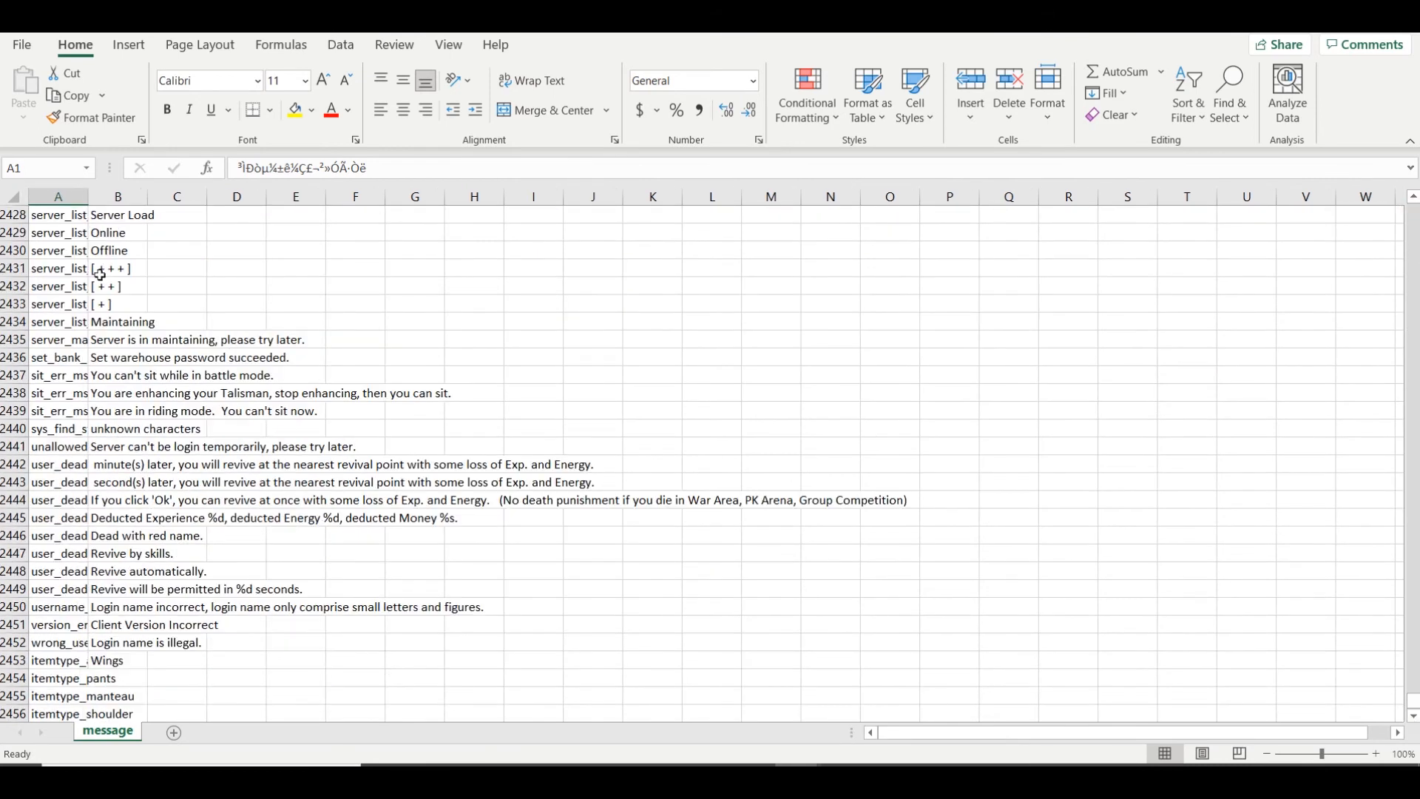
Widen column A to show the full IDs and highlight the itemtype_armet to itemtype_shoulder entries in rows 2453 to 2456
{"action": "left_click_drag", "start_coordinate": [90, 199], "coordinate": [159, 196]}
{"action": "scroll", "coordinate": [193, 318], "scroll_direction": "down", "scroll_amount": 2}
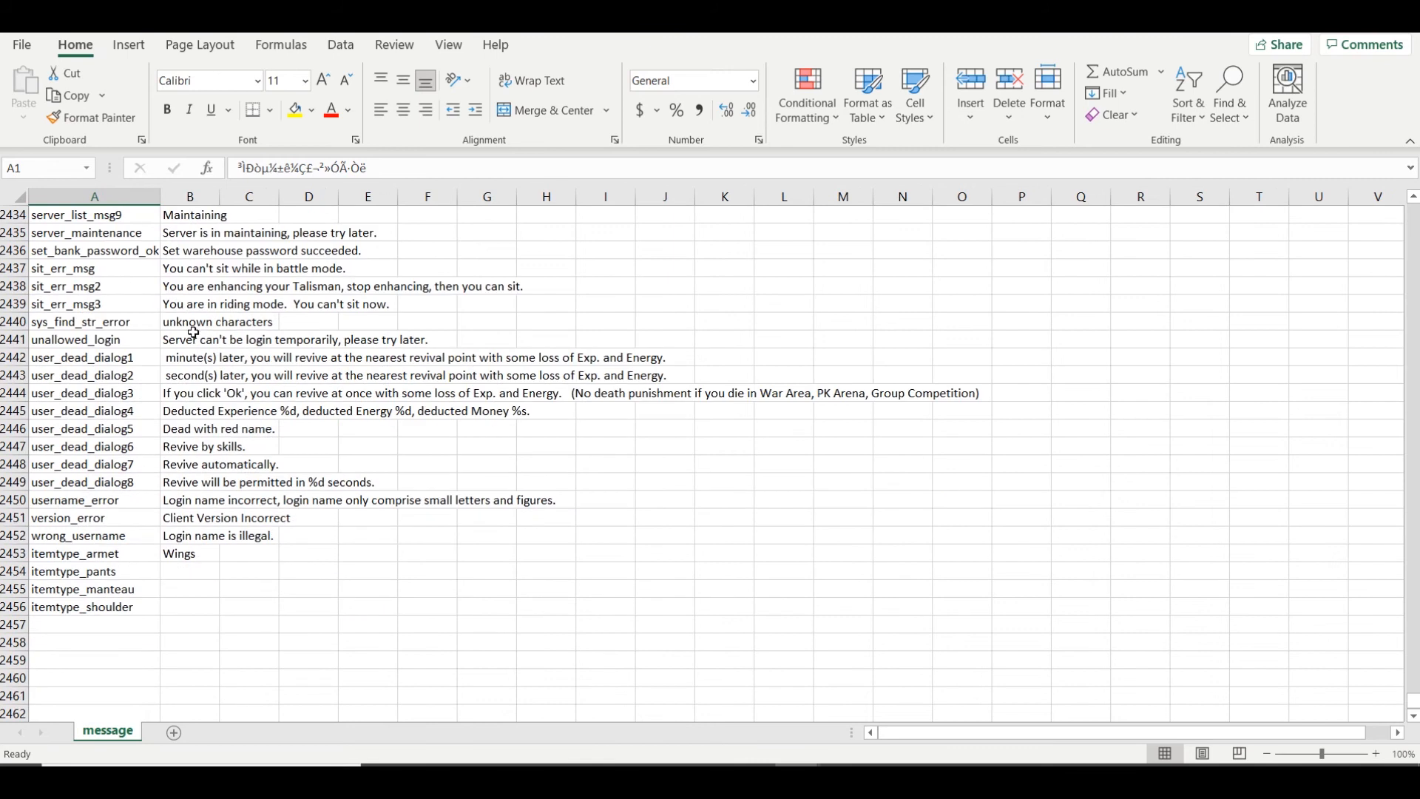
{"action": "mouse_move", "coordinate": [6, 551]}
{"action": "left_mouse_down"}
{"action": "mouse_move", "coordinate": [10, 582]}
{"action": "mouse_move", "coordinate": [25, 542]}
{"action": "mouse_move", "coordinate": [26, 554]}
{"action": "left_mouse_up"}
{"action": "left_click", "coordinate": [211, 582]}
{"action": "left_click", "coordinate": [189, 556]}
{"action": "left_click", "coordinate": [100, 556]}
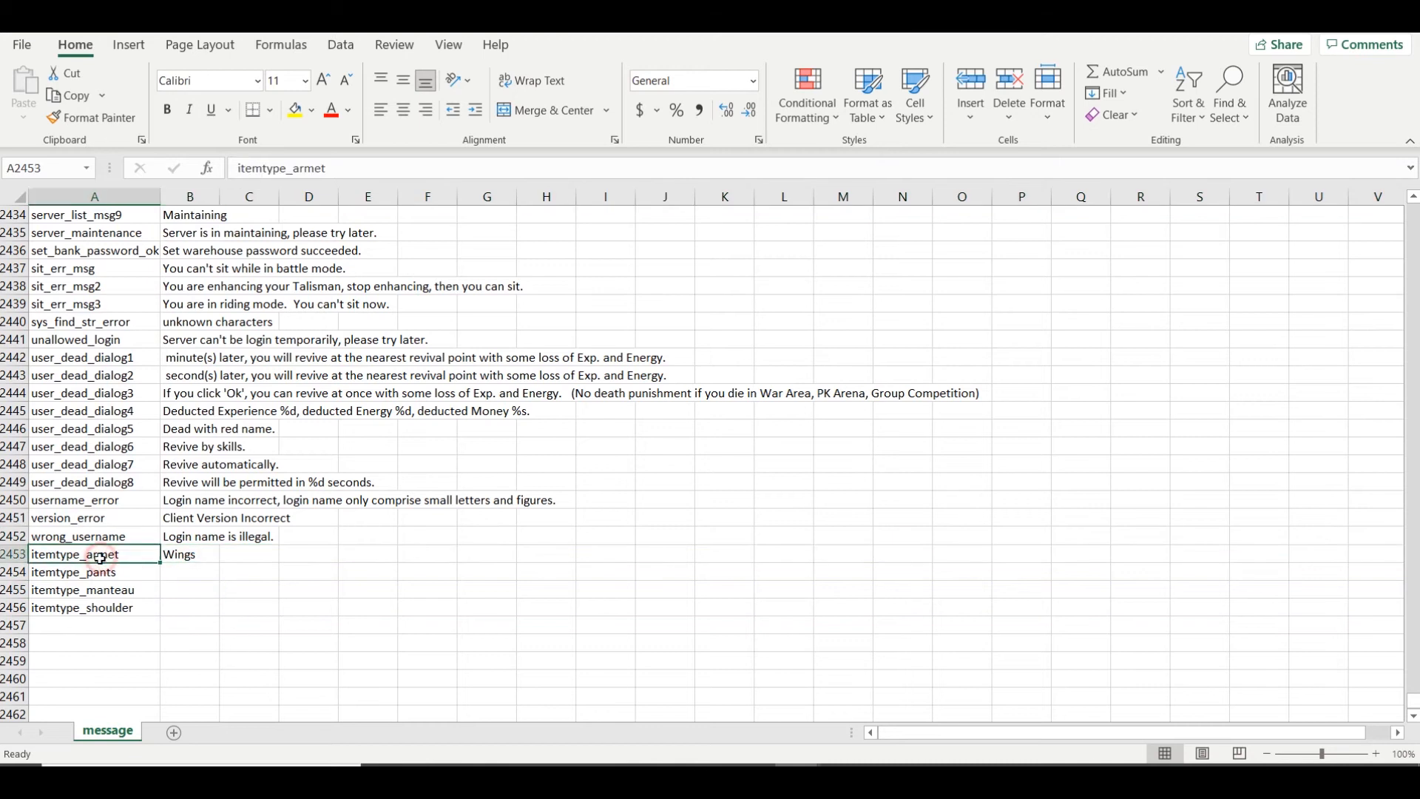
{"action": "mouse_move", "coordinate": [3, 551]}
{"action": "left_mouse_down"}
{"action": "mouse_move", "coordinate": [5, 603]}
{"action": "mouse_move", "coordinate": [7, 555]}
{"action": "left_mouse_up"}
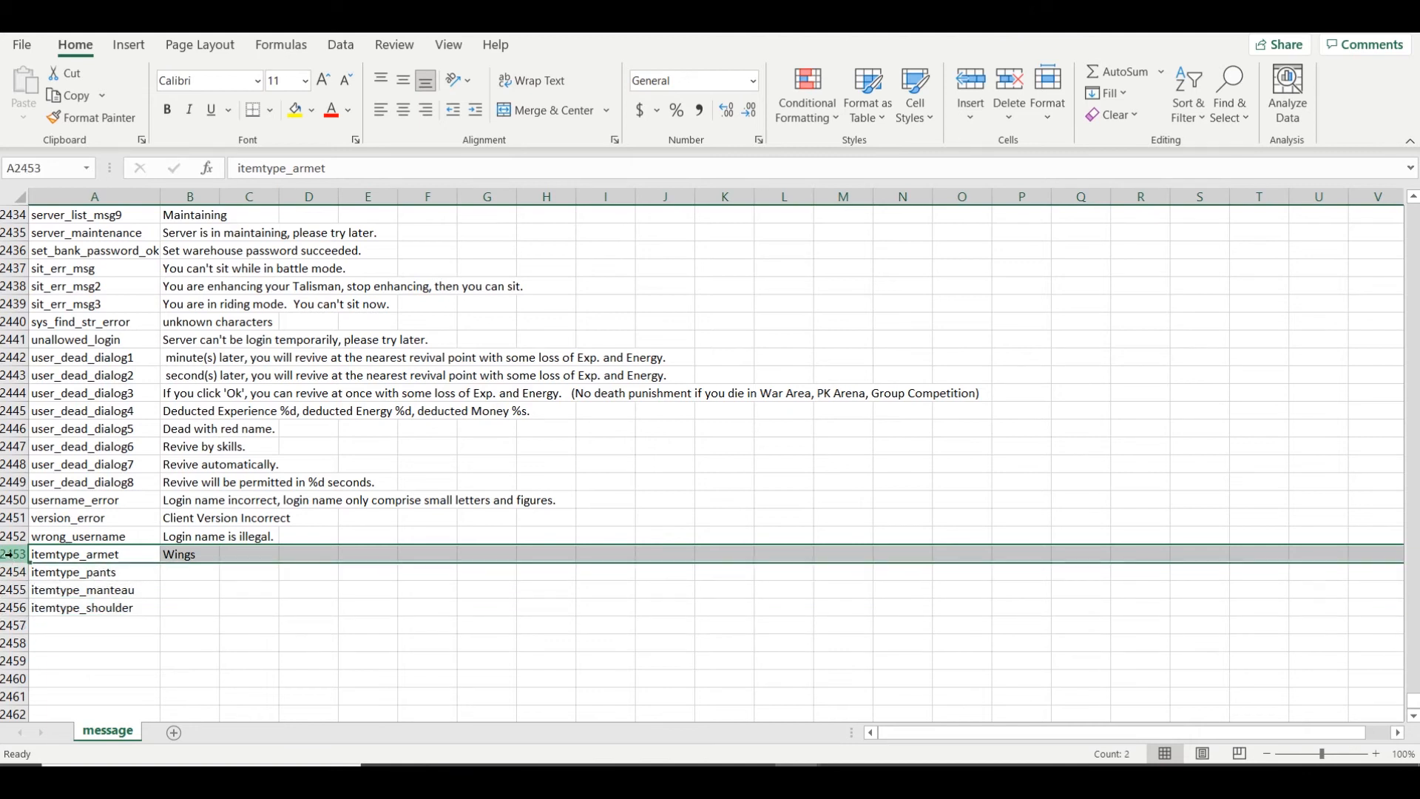
{"action": "left_click_drag", "start_coordinate": [10, 612], "coordinate": [38, 552]}
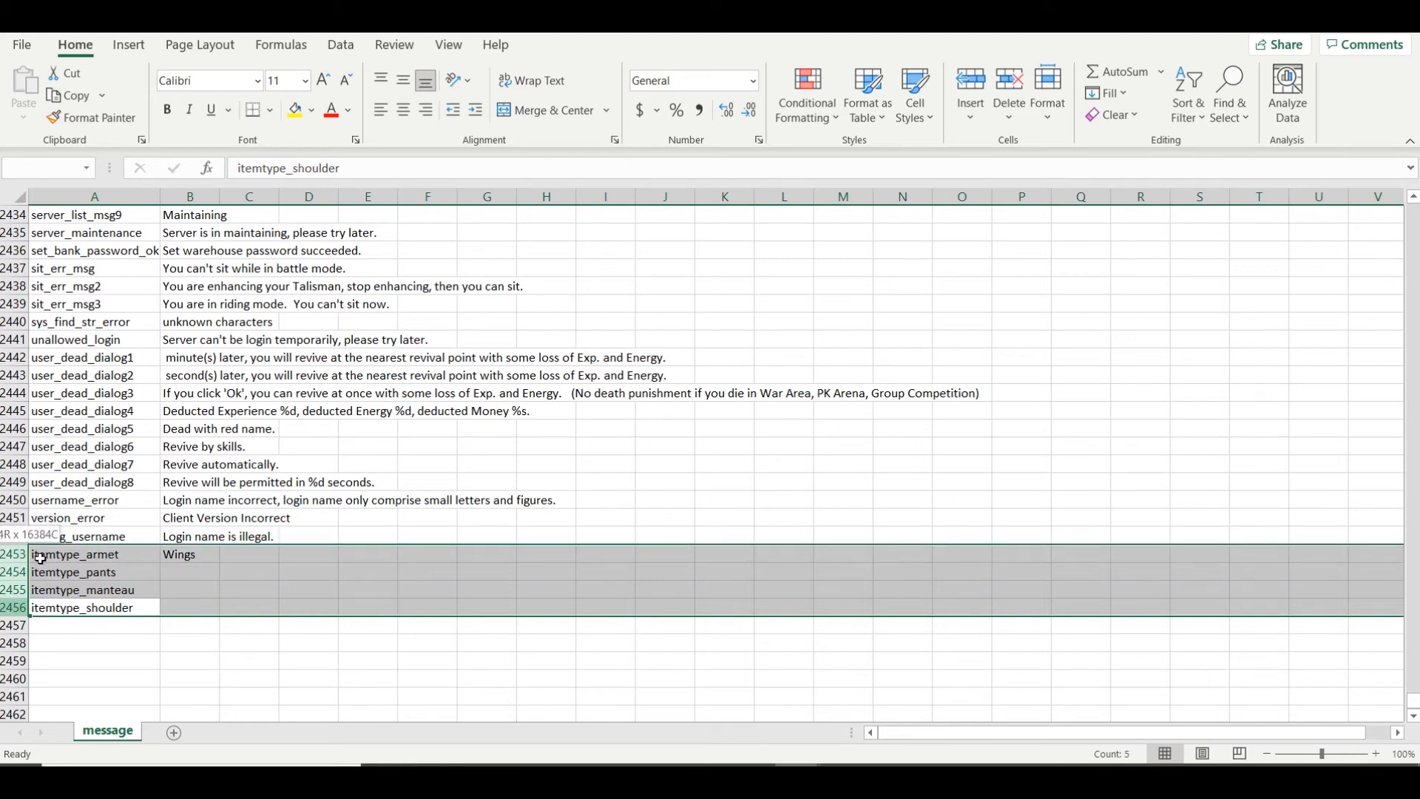
{"action": "left_click_drag", "start_coordinate": [43, 561], "coordinate": [44, 563]}
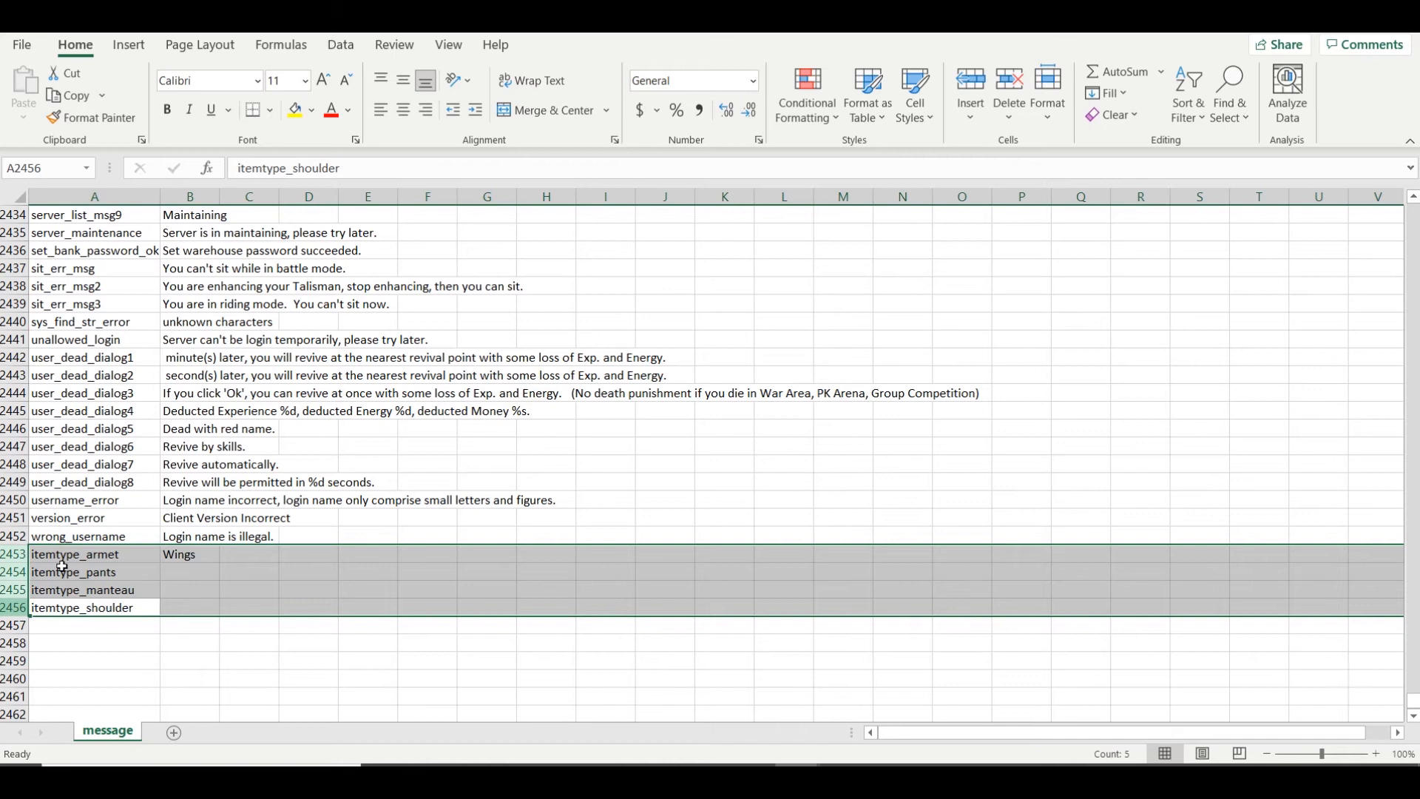
Close the message file without saving the changes and switch to the message_script workbook
{"action": "left_click", "coordinate": [1402, 16]}
{"action": "left_click", "coordinate": [710, 412]}
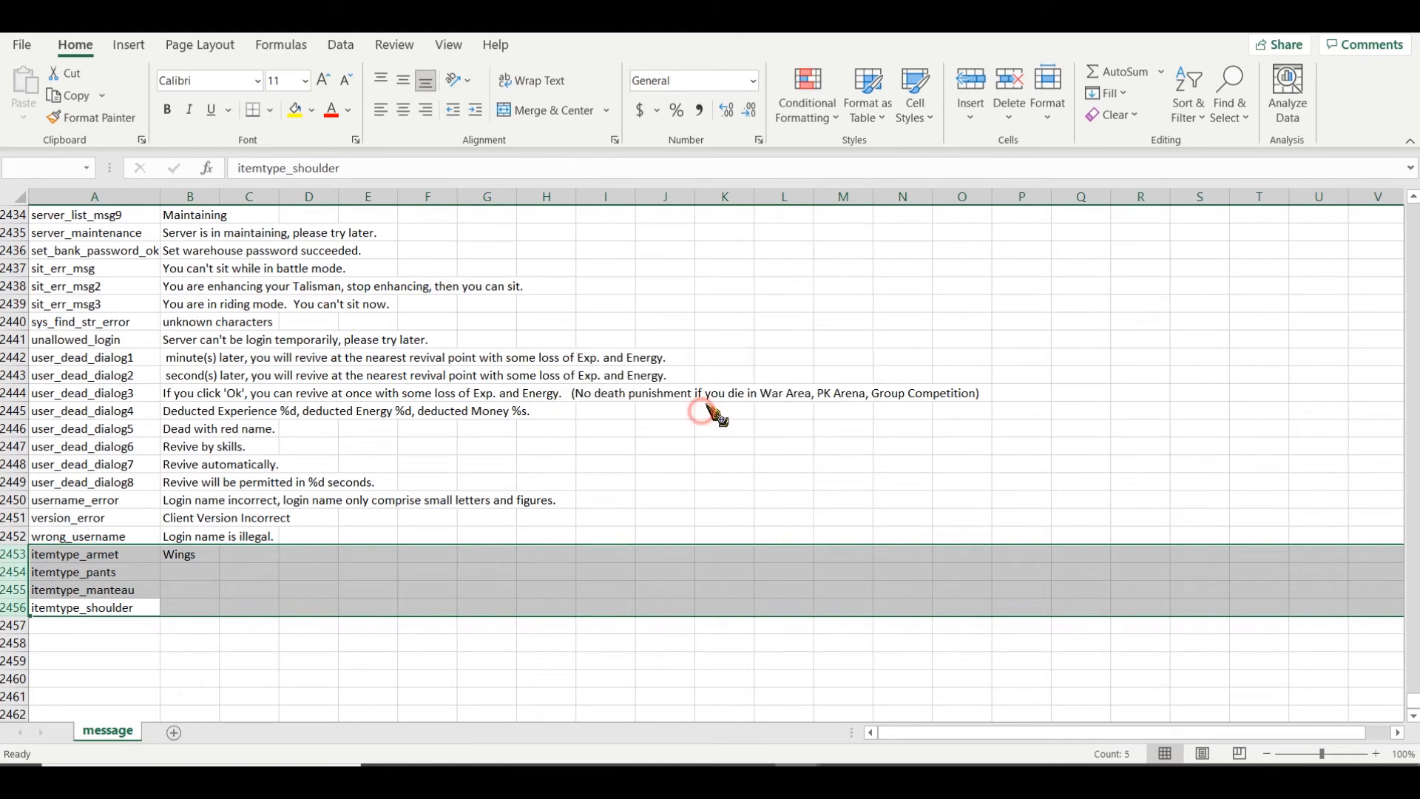
{"action": "mouse_move", "coordinate": [758, 762]}
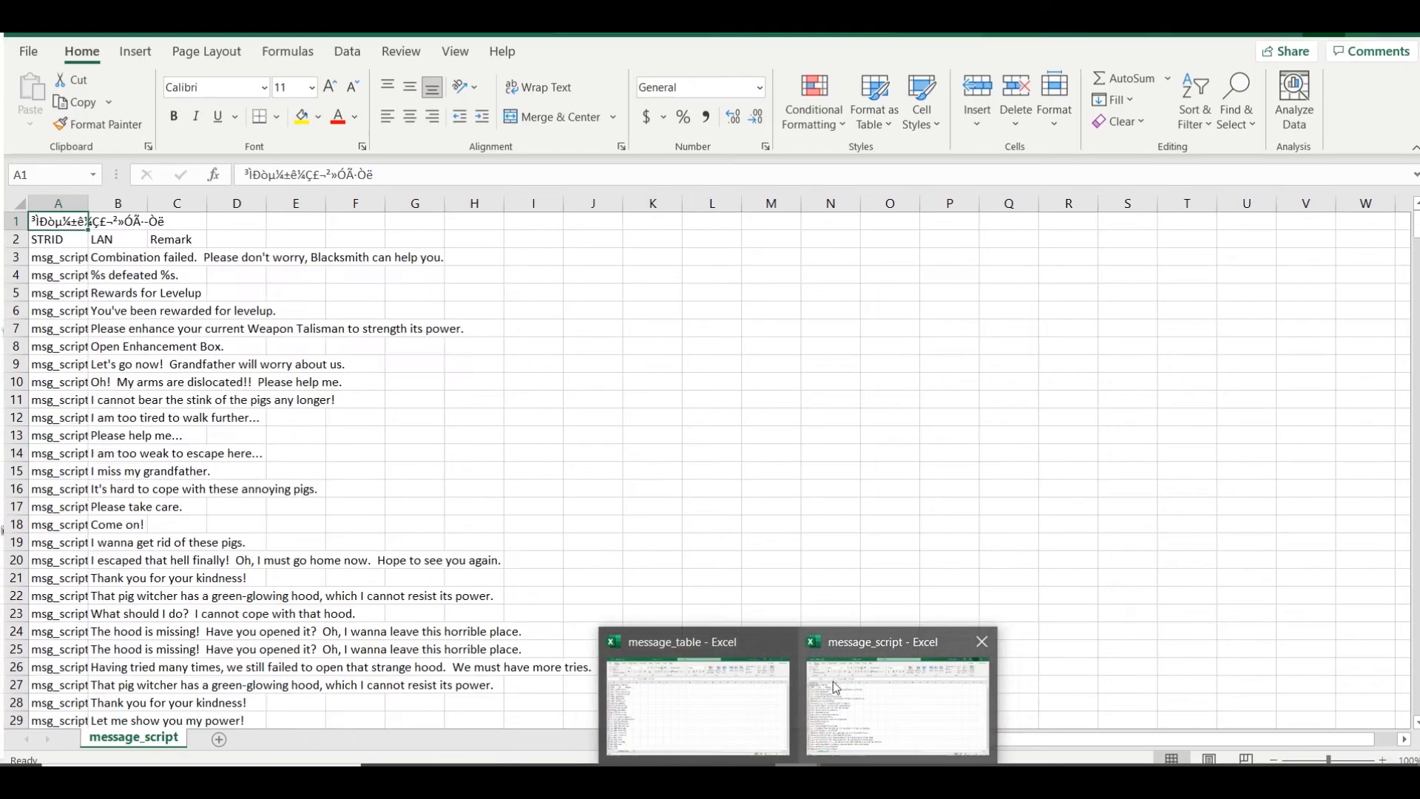
{"action": "left_click", "coordinate": [913, 677]}
Go to the last entries of message_script and widen column A to show the full message IDs
{"action": "left_click_drag", "start_coordinate": [1414, 229], "coordinate": [1412, 716]}
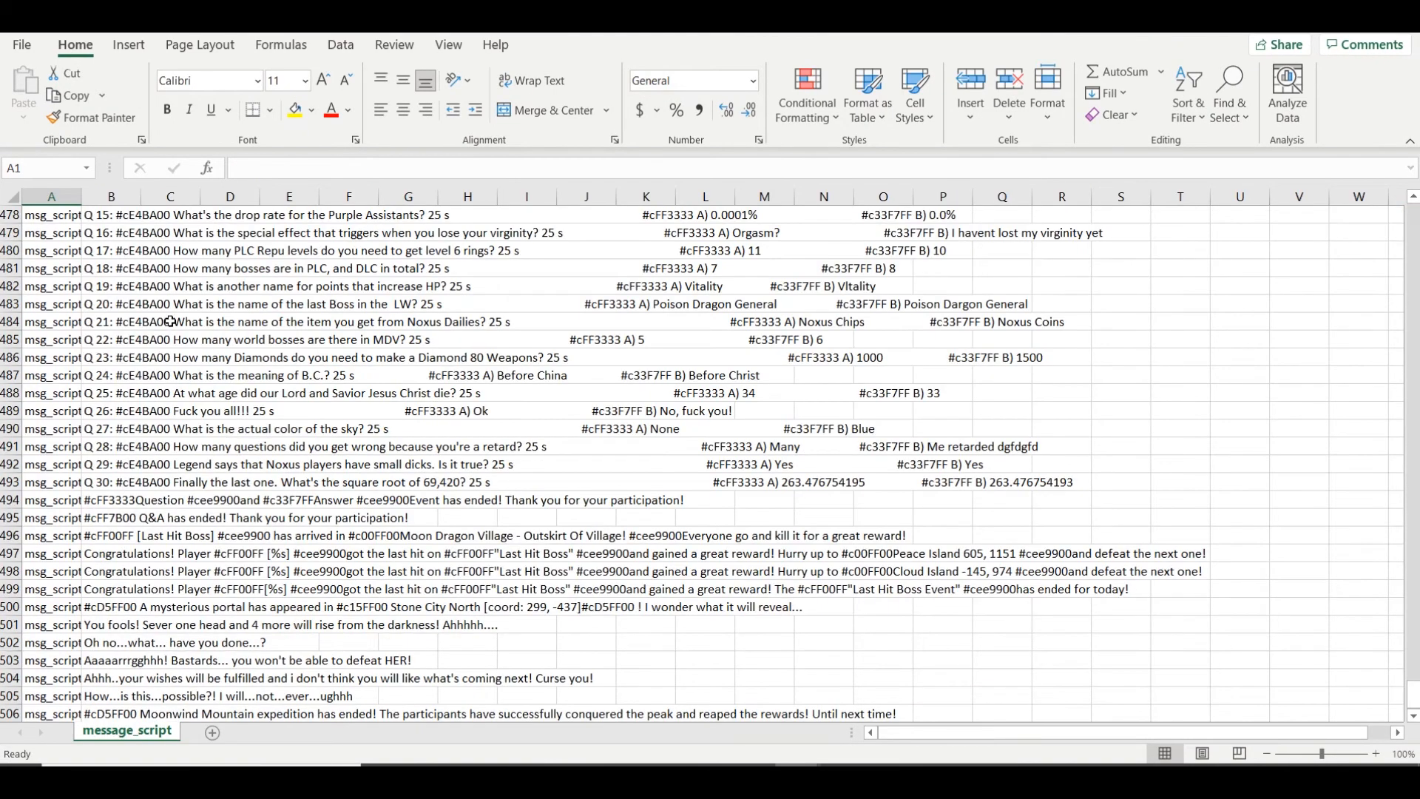
{"action": "left_click", "coordinate": [84, 200]}
{"action": "left_click_drag", "start_coordinate": [173, 213], "coordinate": [250, 215]}
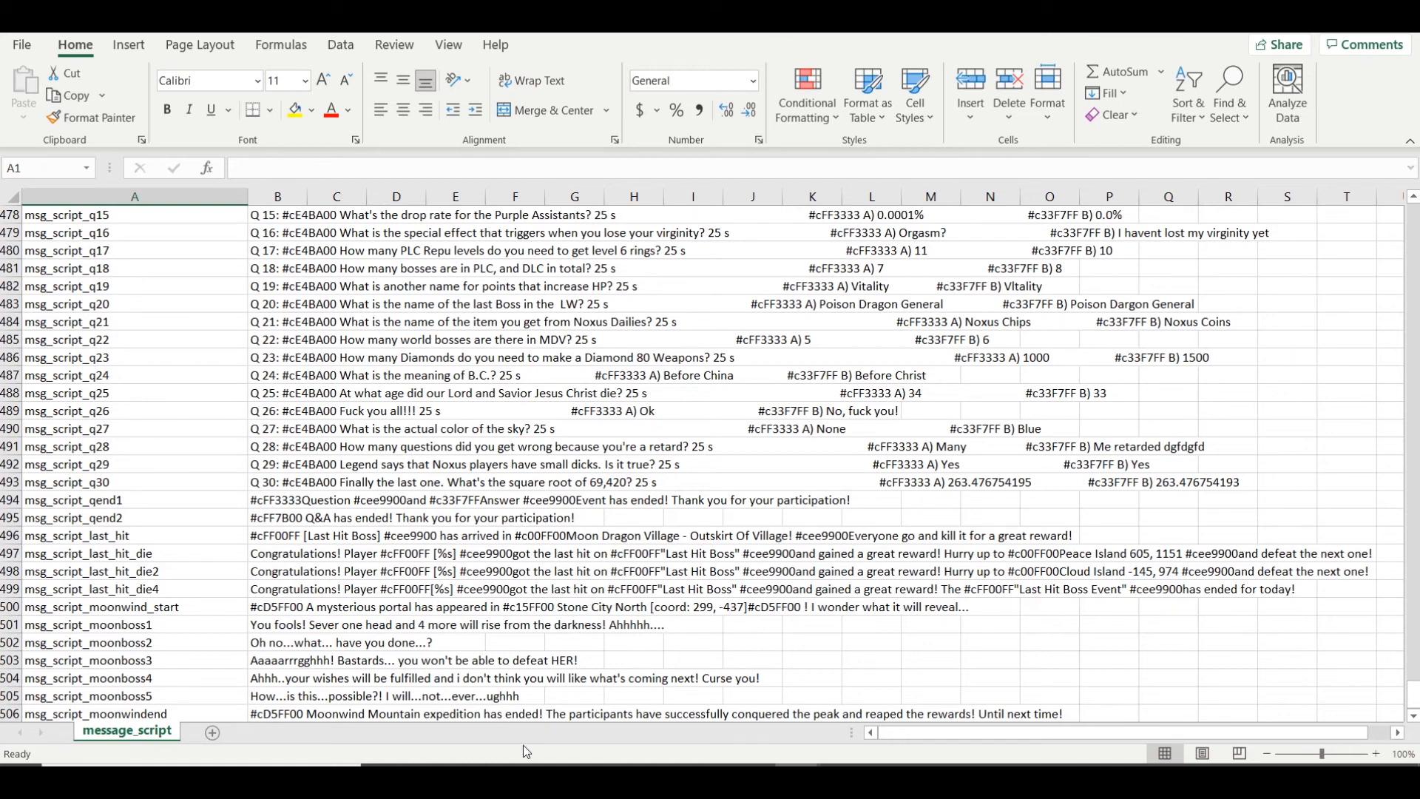
Switch to File Explorer and open the game_server folder local > server > common > table
{"action": "mouse_move", "coordinate": [567, 780]}
{"action": "mouse_move", "coordinate": [613, 722]}
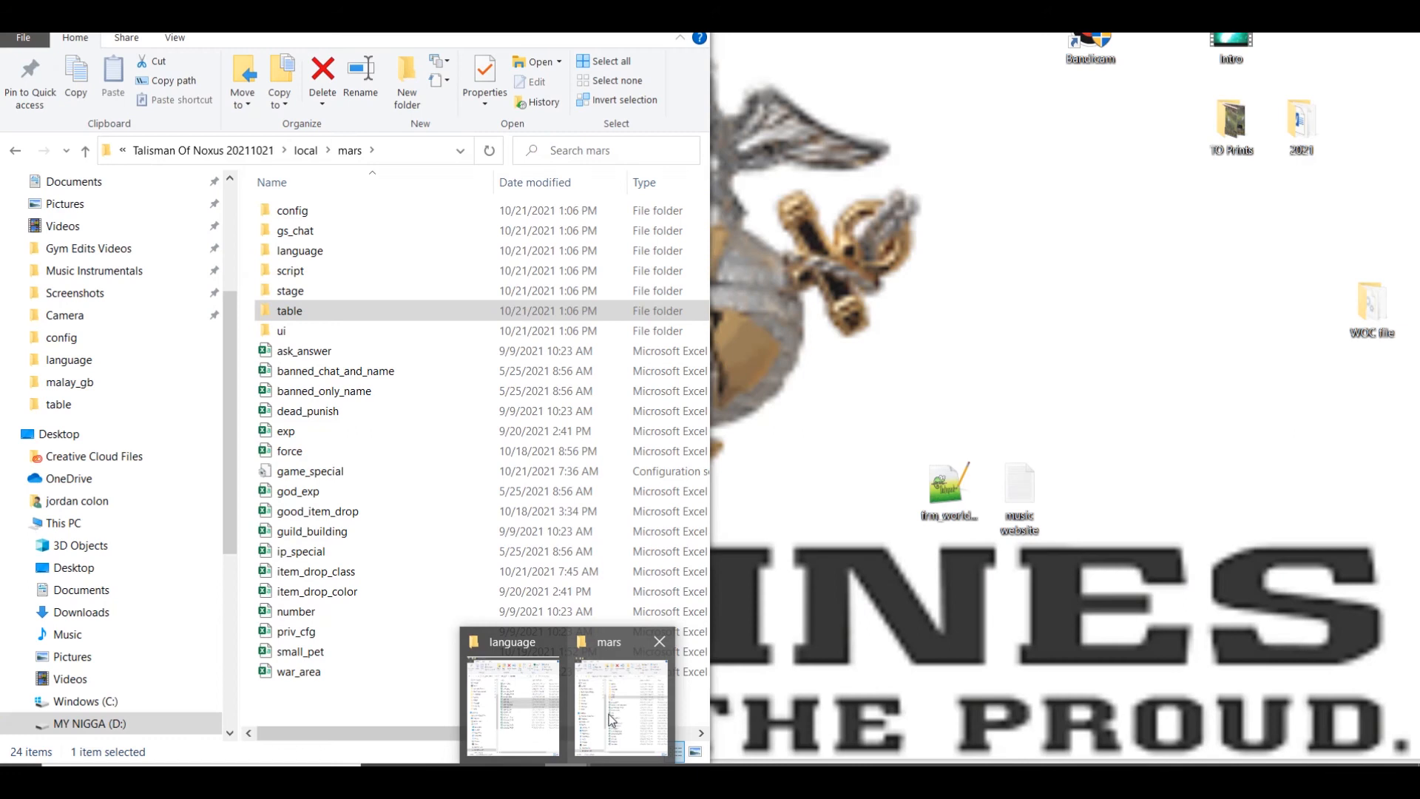
{"action": "left_click", "coordinate": [545, 700]}
{"action": "left_click", "coordinate": [877, 143]}
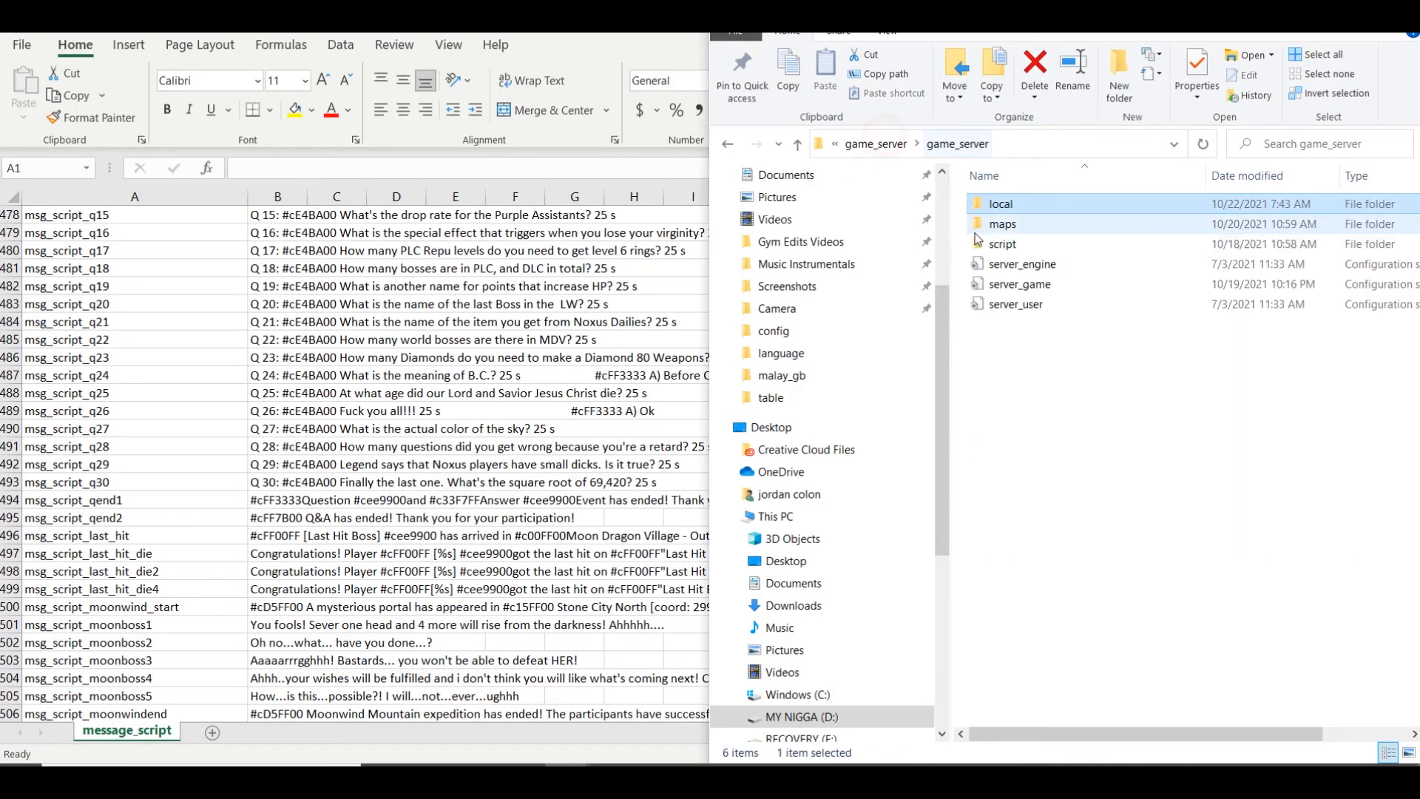
{"action": "double_click", "coordinate": [1001, 204]}
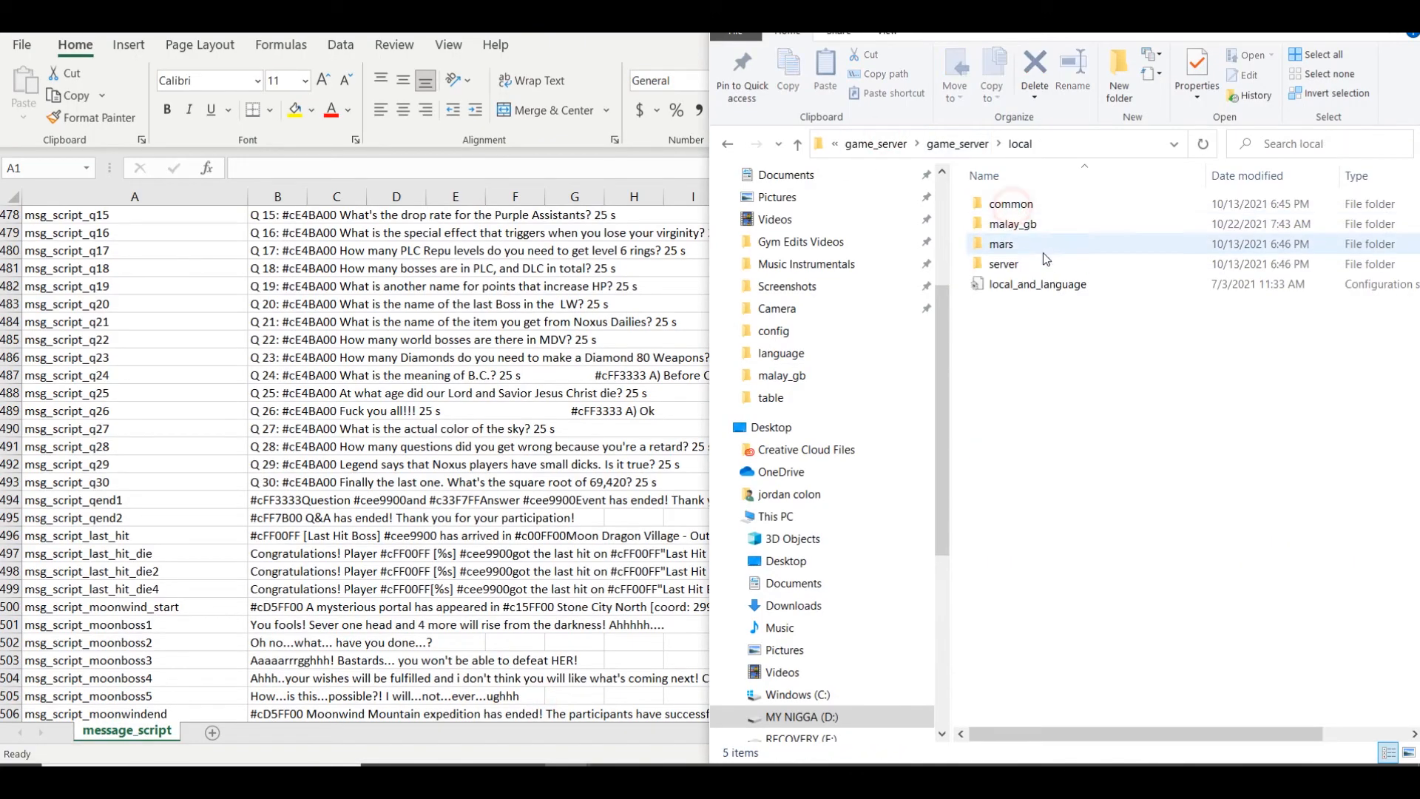
{"action": "double_click", "coordinate": [1005, 243]}
{"action": "double_click", "coordinate": [1033, 206]}
{"action": "double_click", "coordinate": [1017, 245]}
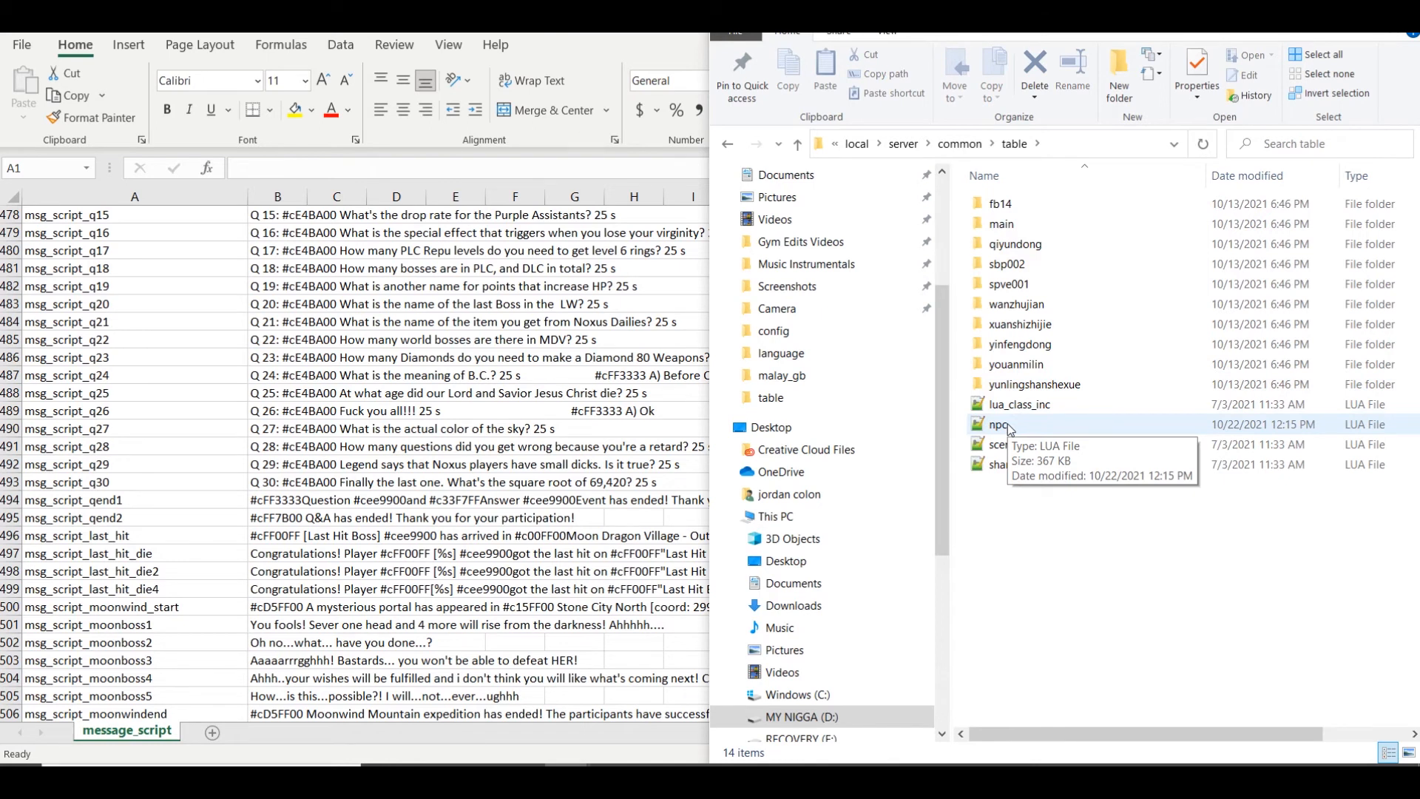
Return to message_script and highlight the boss-kill entries msg_script_killbossdlc1 to msg_script_killbosswpc4 in rows 450 to 458
{"action": "left_click", "coordinate": [798, 766]}
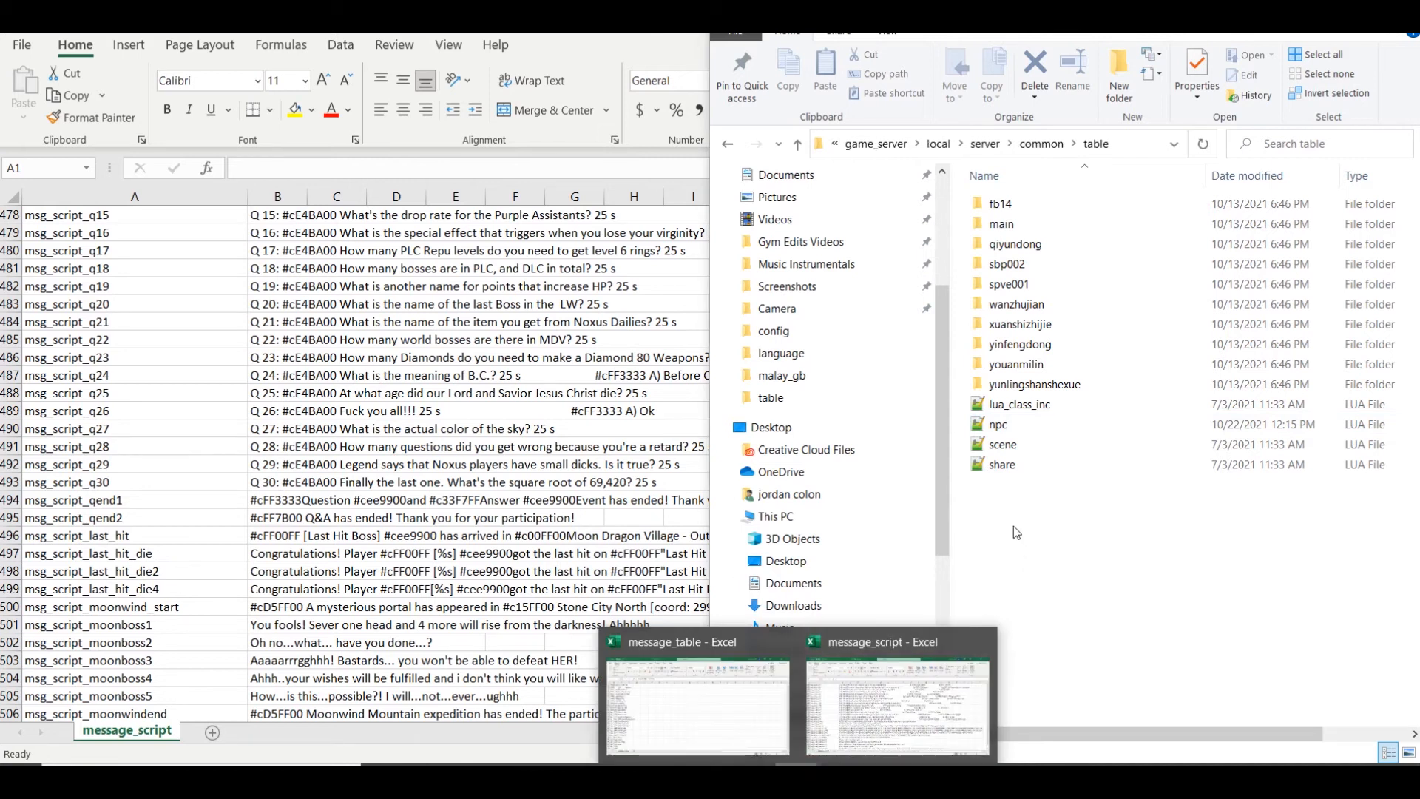
{"action": "left_click", "coordinate": [898, 707]}
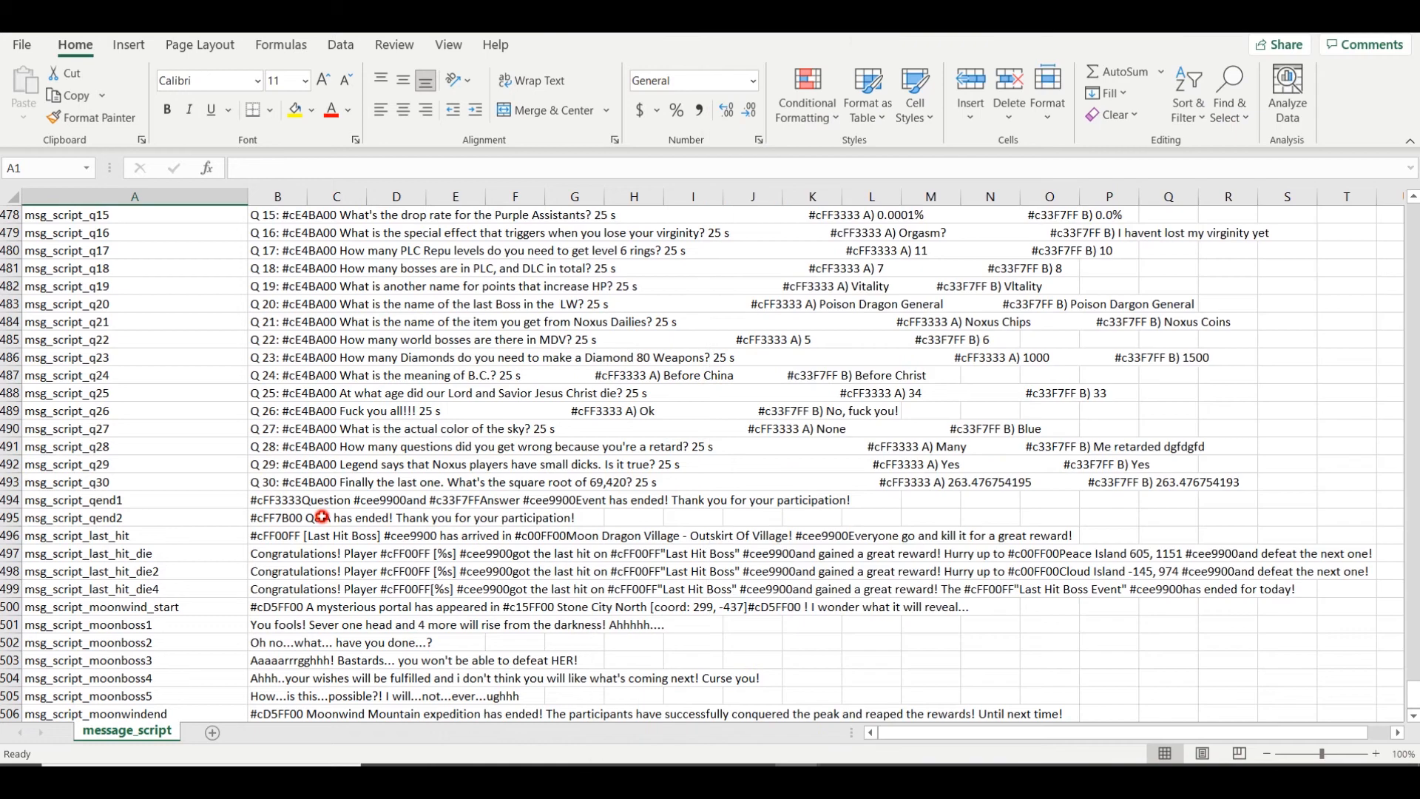
{"action": "left_click", "coordinate": [329, 470]}
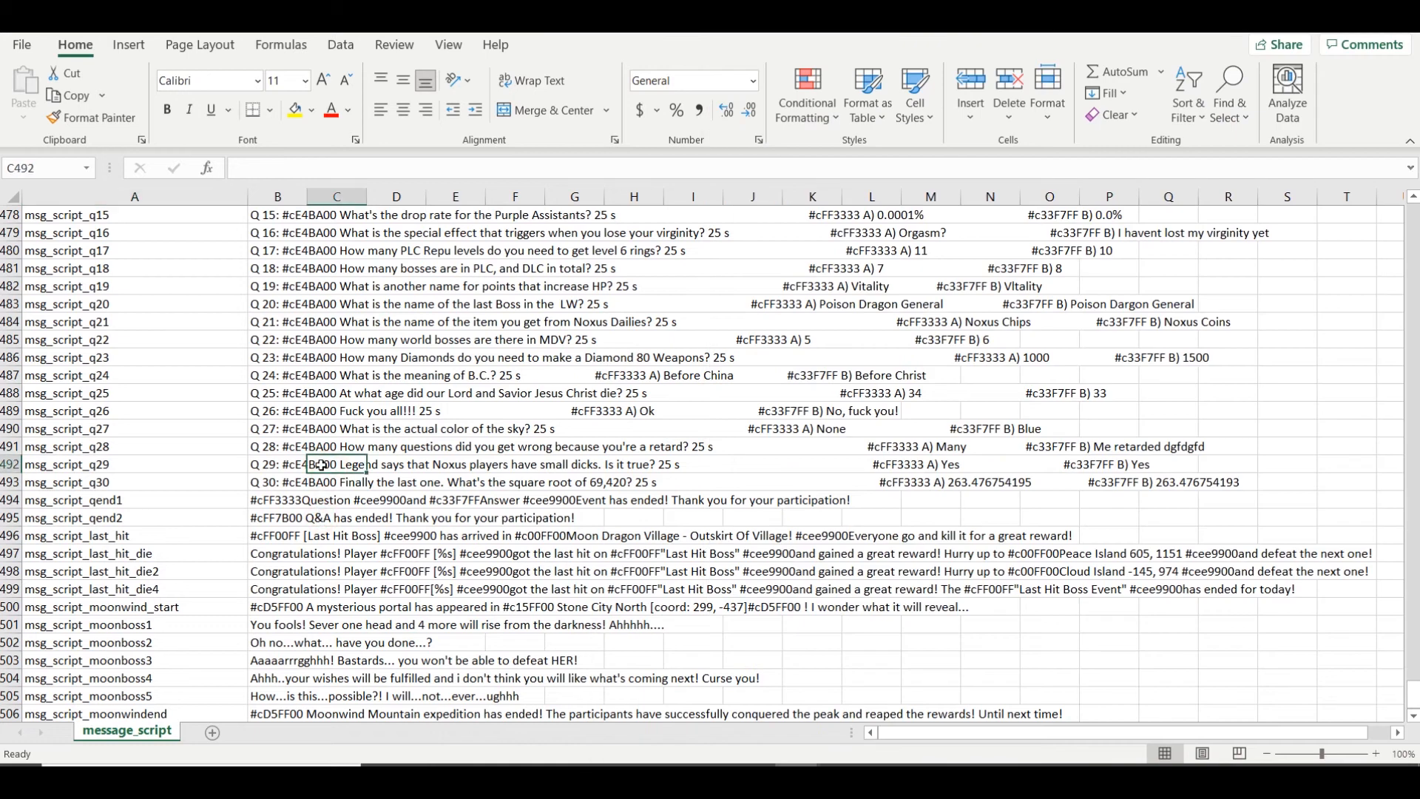
{"action": "left_click", "coordinate": [12, 321]}
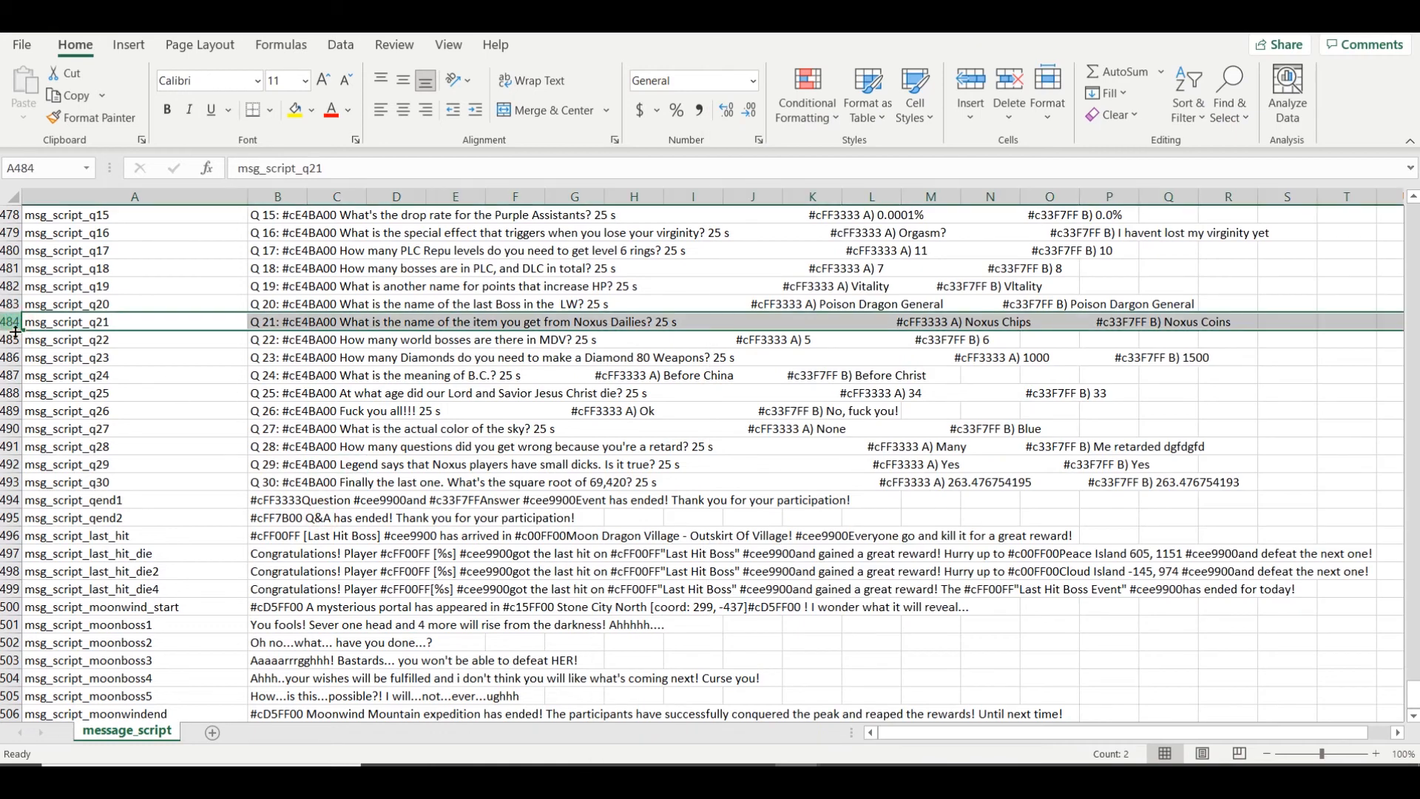
{"action": "scroll", "coordinate": [34, 372], "scroll_direction": "up", "scroll_amount": 10}
{"action": "scroll", "coordinate": [34, 372], "scroll_direction": "up", "scroll_amount": 5}
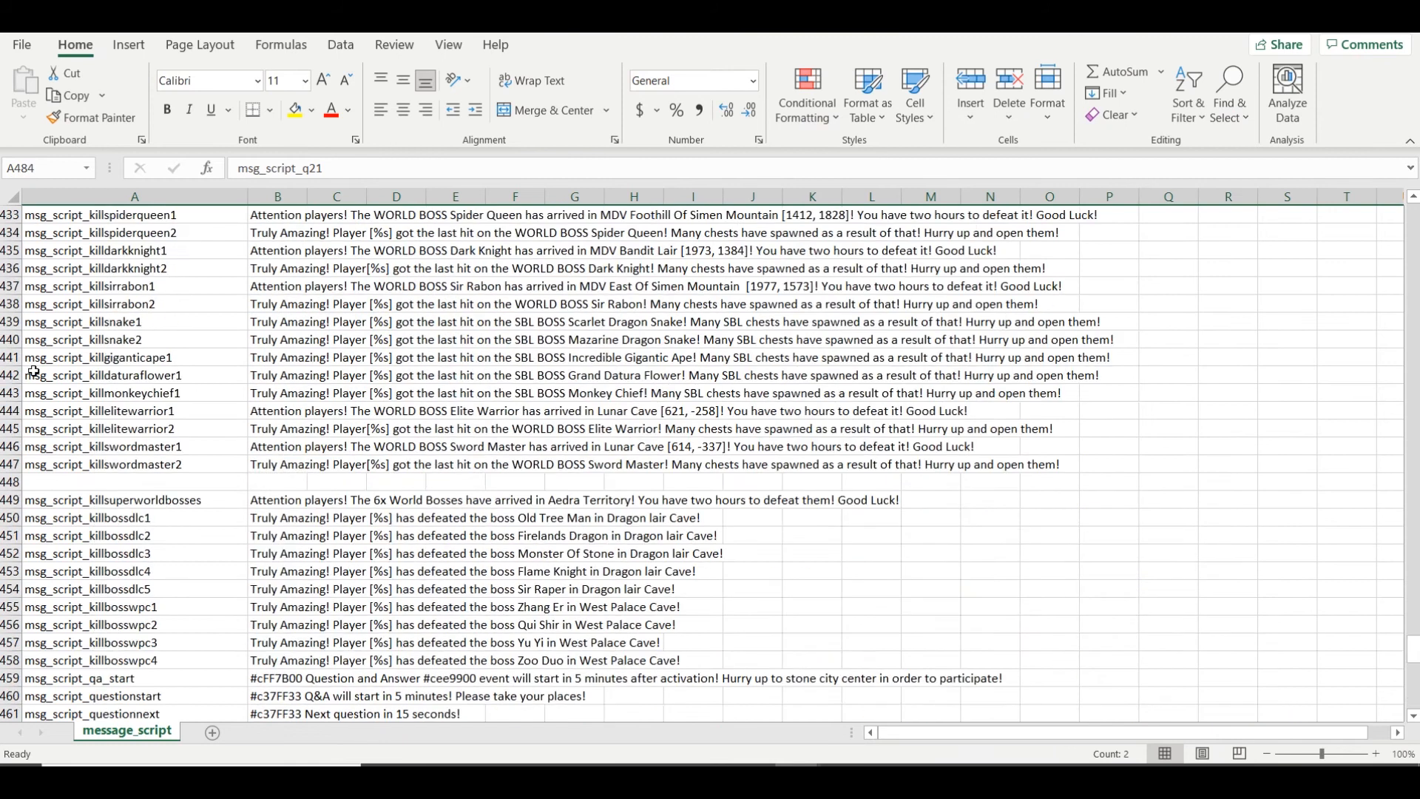
{"action": "scroll", "coordinate": [33, 371], "scroll_direction": "down", "scroll_amount": 3}
{"action": "left_click_drag", "start_coordinate": [11, 357], "coordinate": [49, 500]}
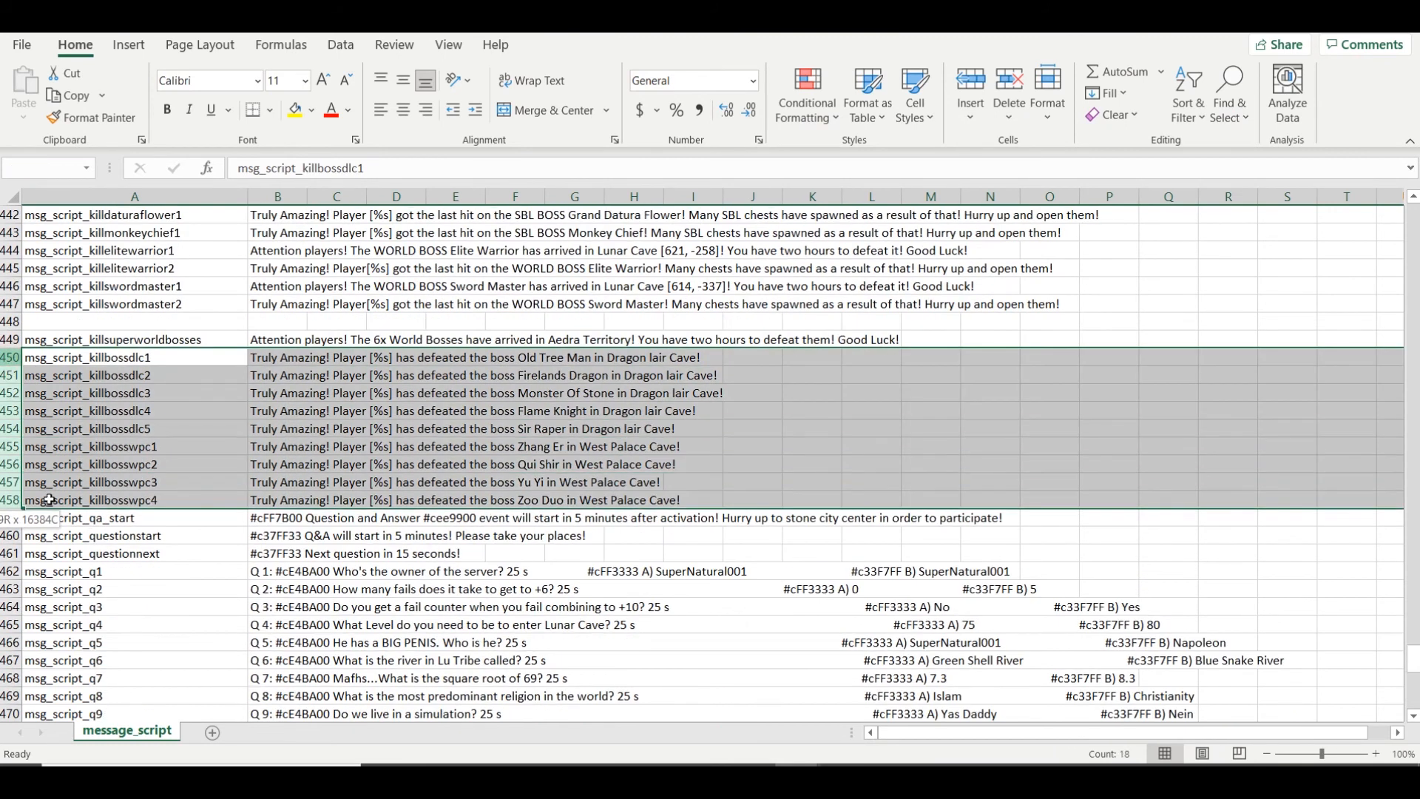
{"action": "left_click", "coordinate": [137, 429]}
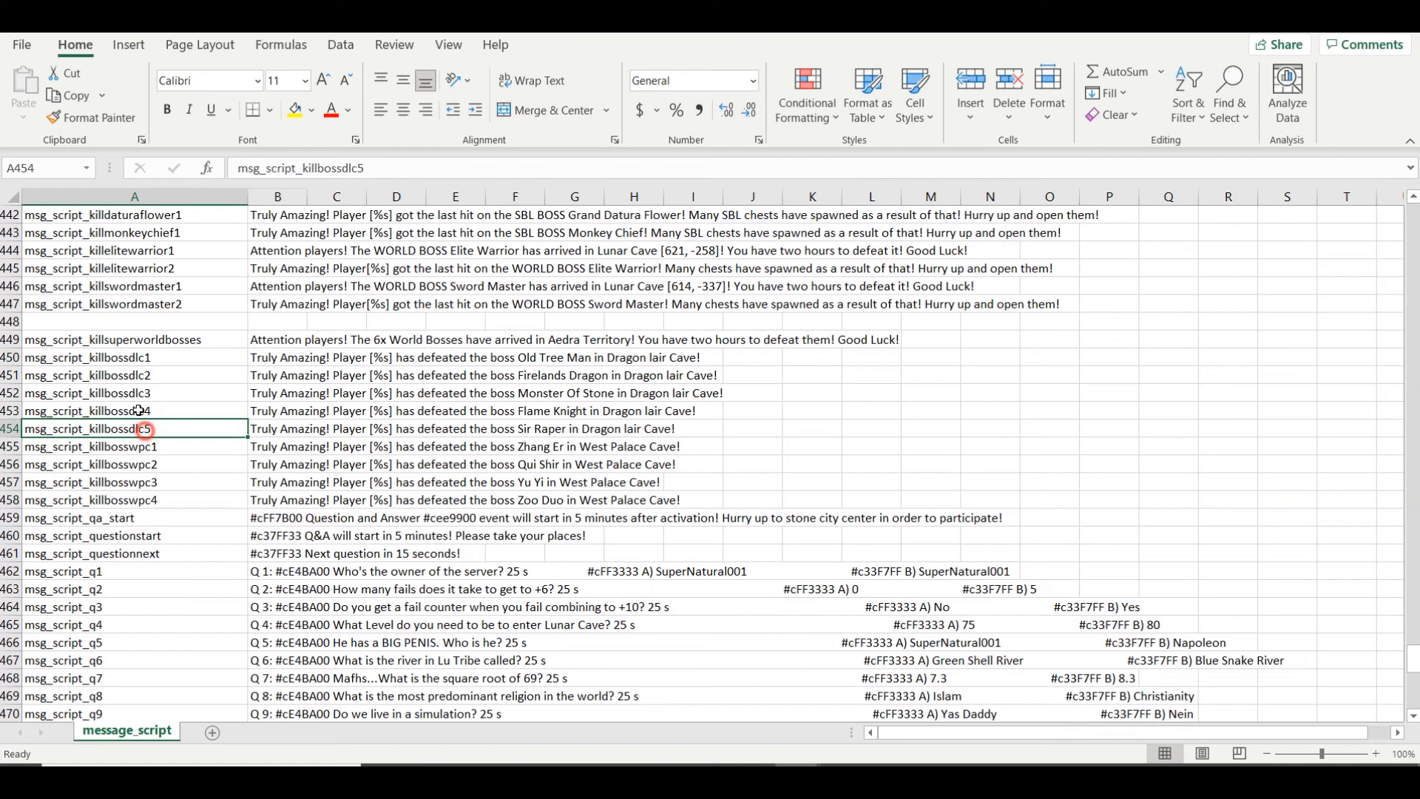
{"action": "left_click_drag", "start_coordinate": [15, 358], "coordinate": [19, 497]}
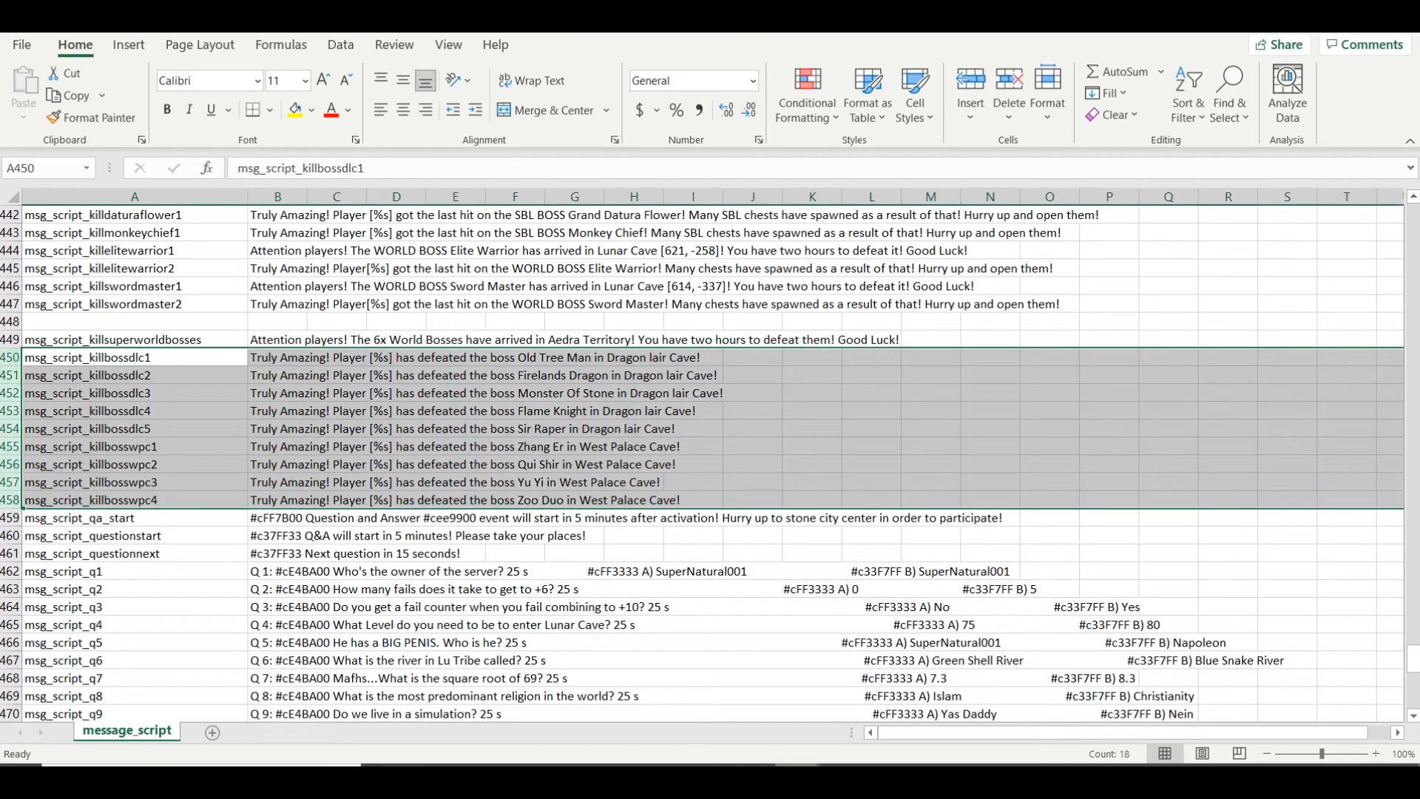
{"action": "mouse_move", "coordinate": [797, 778]}
{"action": "left_click", "coordinate": [53, 412]}
{"action": "left_click_drag", "start_coordinate": [12, 357], "coordinate": [30, 497]}
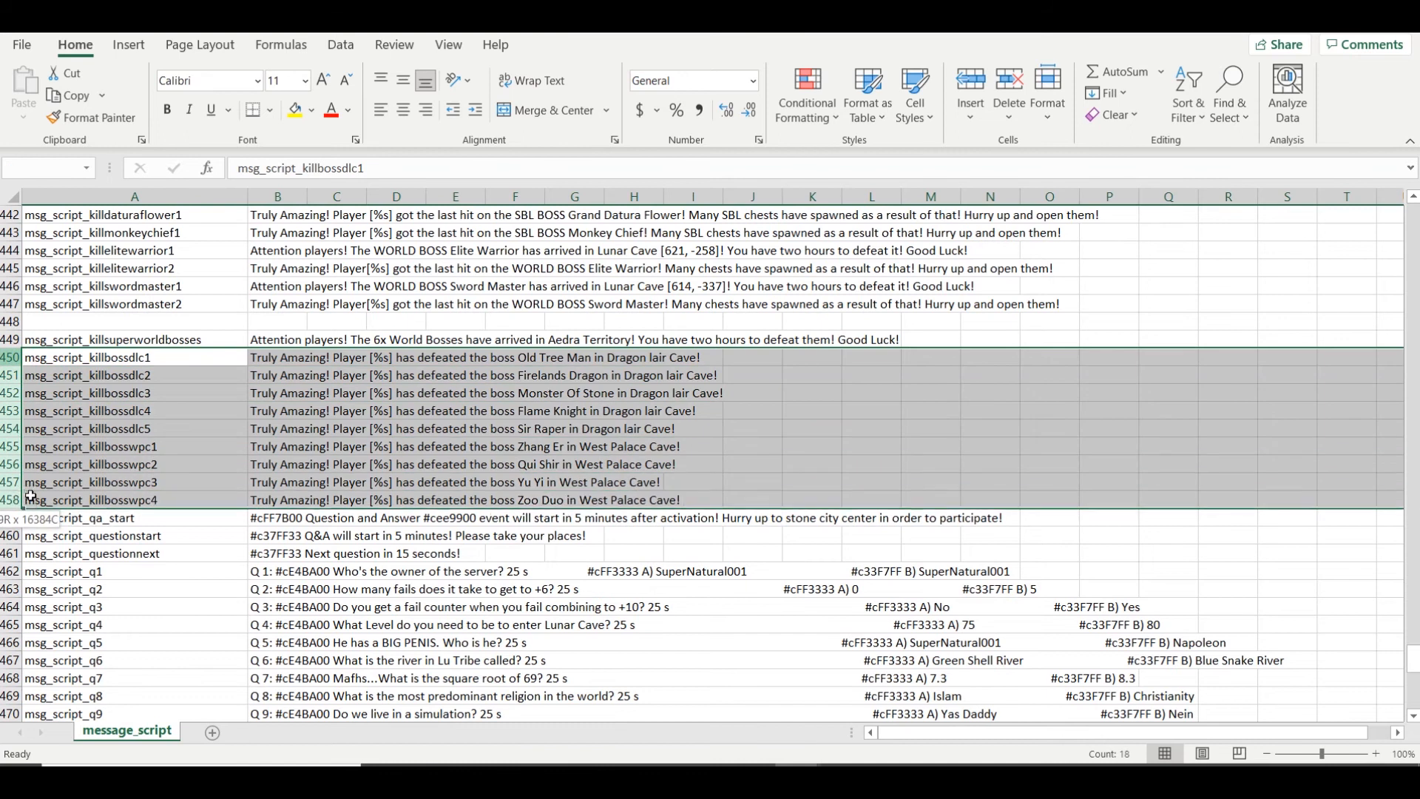
Delete the whole msg_script_killbossdlc1 row (row 450) from message_script
{"action": "left_click", "coordinate": [177, 396]}
{"action": "left_click_drag", "start_coordinate": [255, 357], "coordinate": [650, 358]}
{"action": "left_click_drag", "start_coordinate": [554, 368], "coordinate": [9, 372]}
{"action": "right_click", "coordinate": [5, 357]}
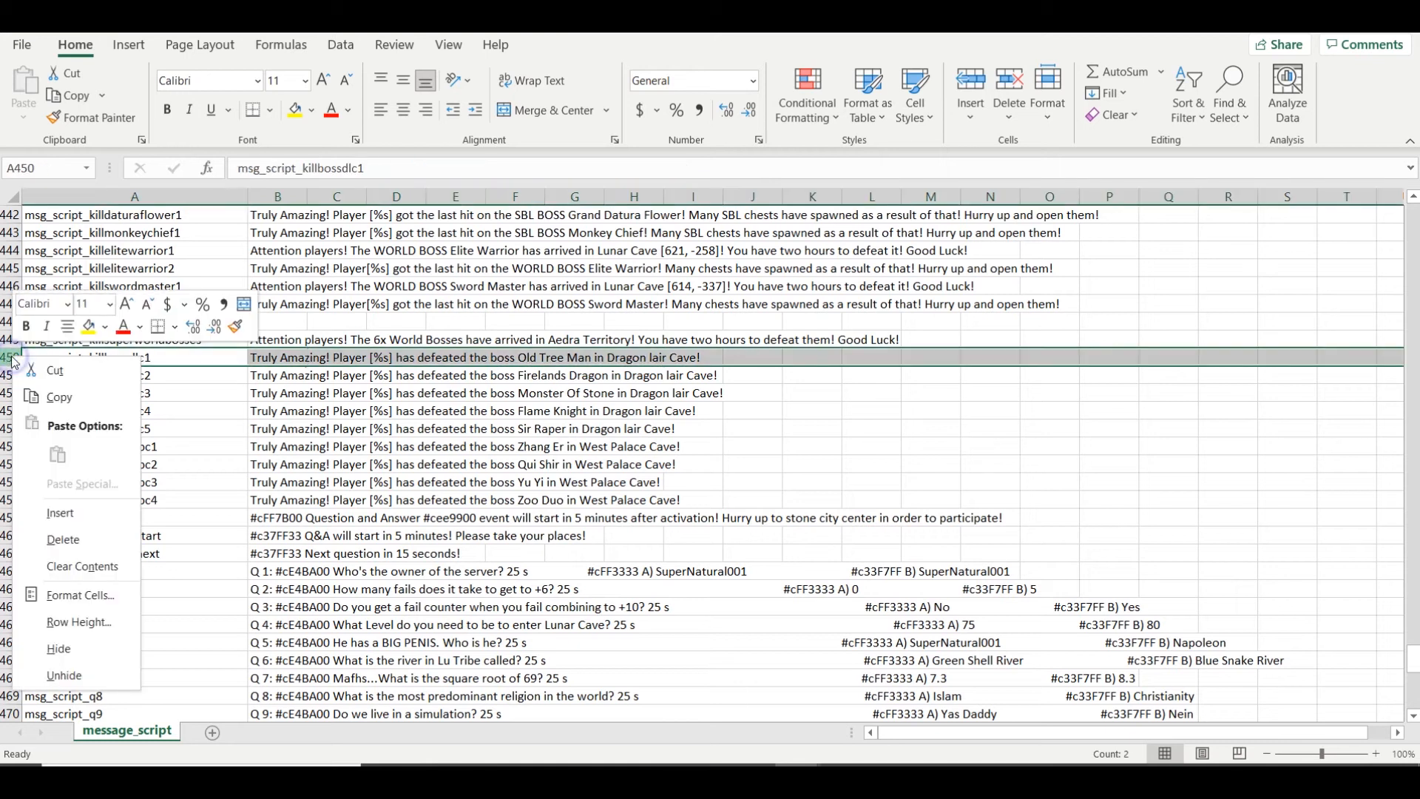
{"action": "left_click", "coordinate": [47, 535]}
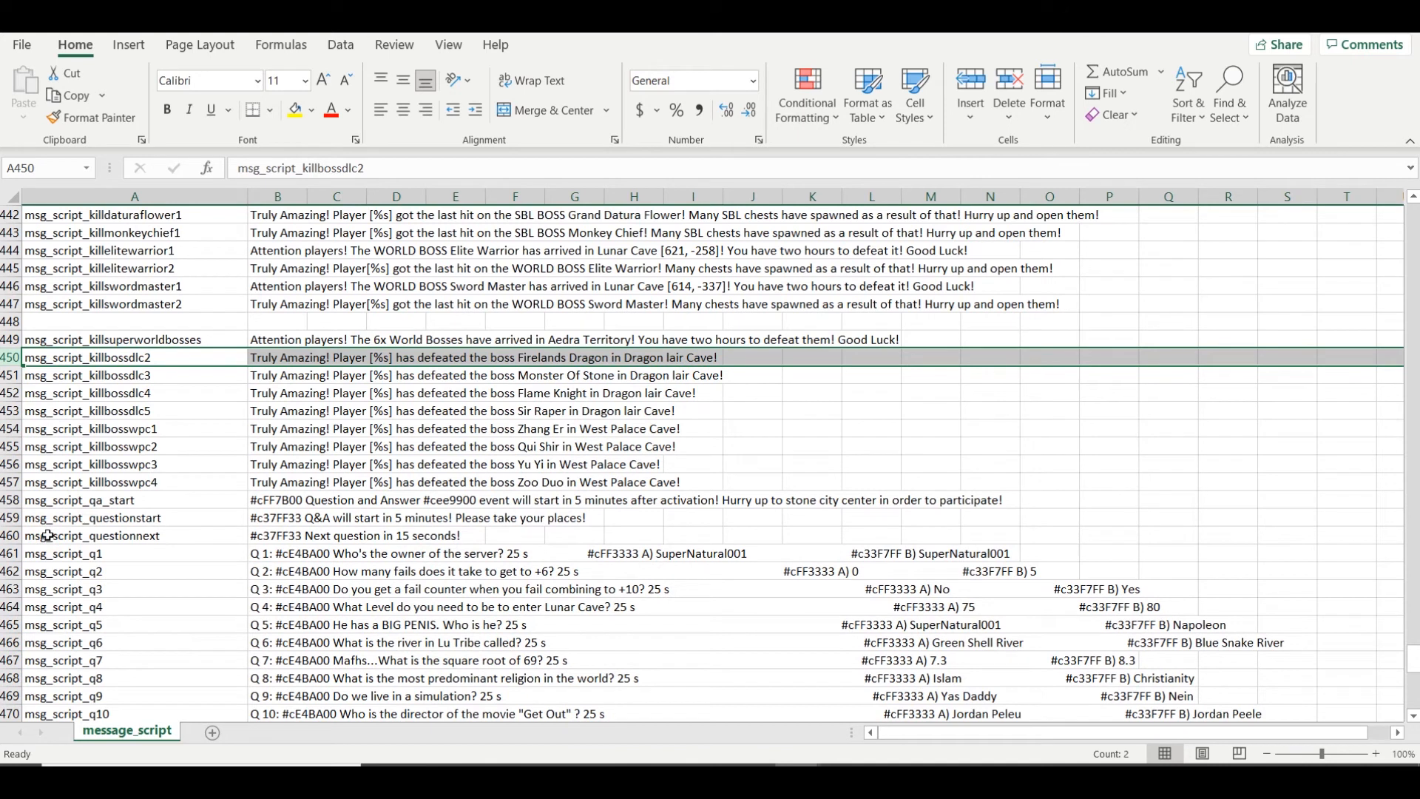
Look at the msg_script_killbossdlc2 text and locate the npc Lua file in File Explorer, and return to message_script
{"action": "key", "text": "alt+Tab"}
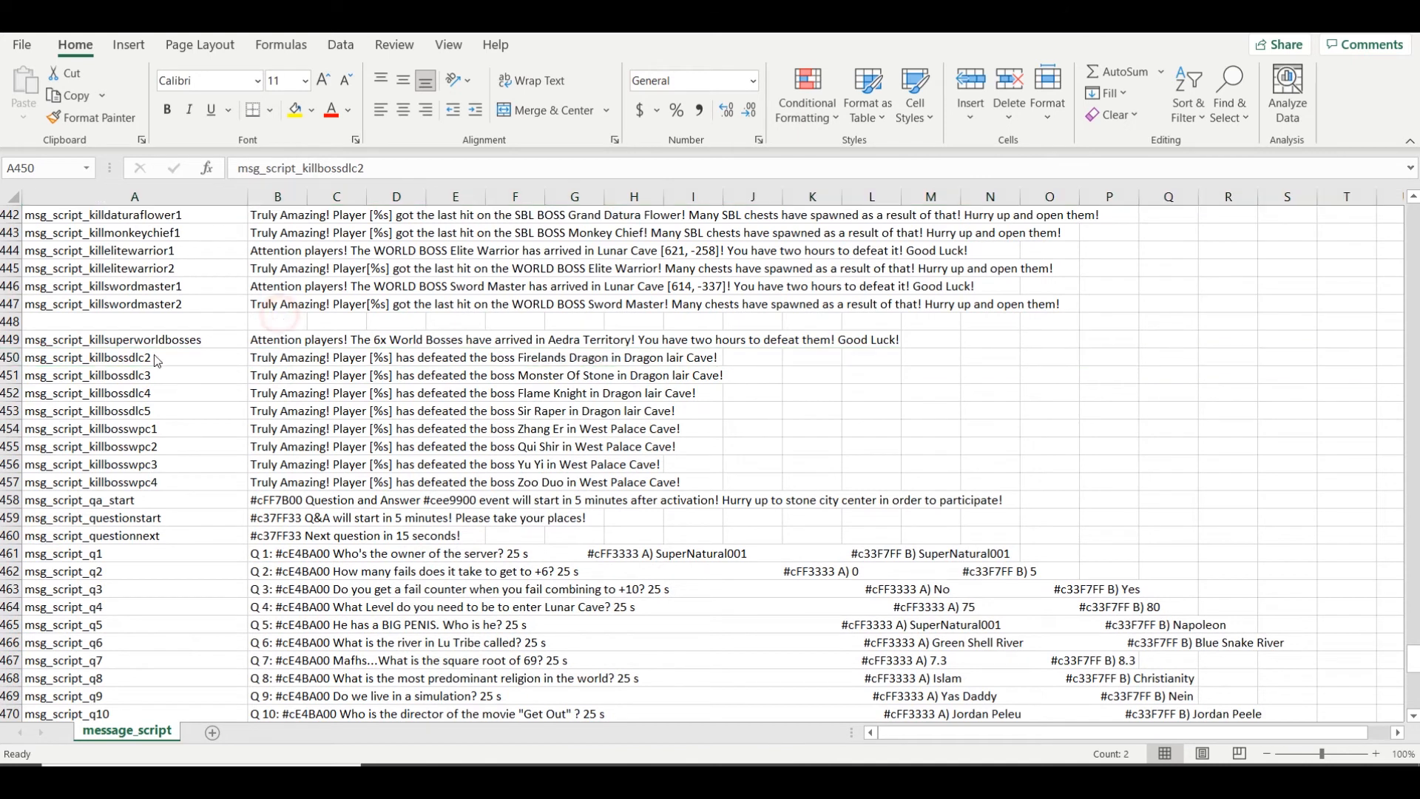
{"action": "key", "text": "alt+Tab"}
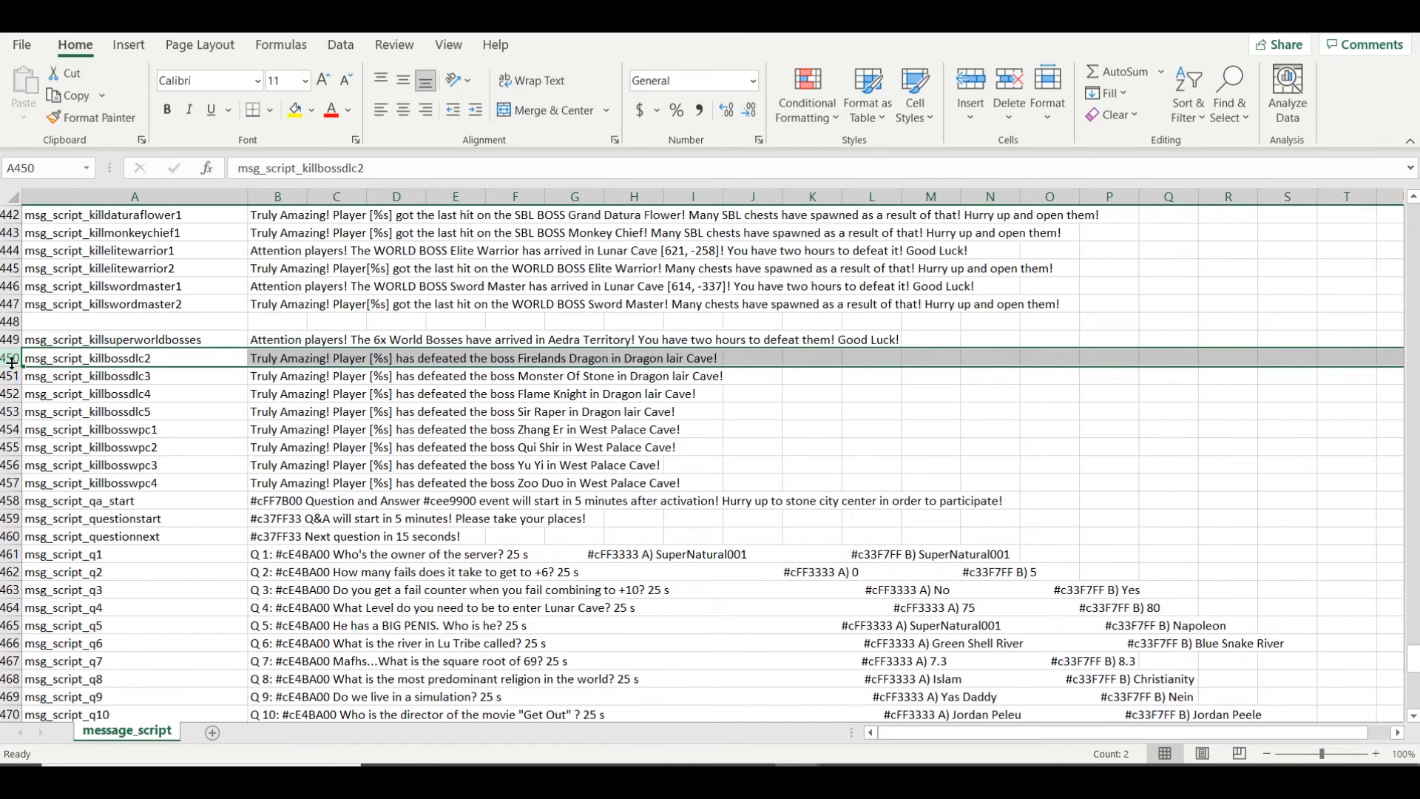
{"action": "left_click", "coordinate": [300, 361]}
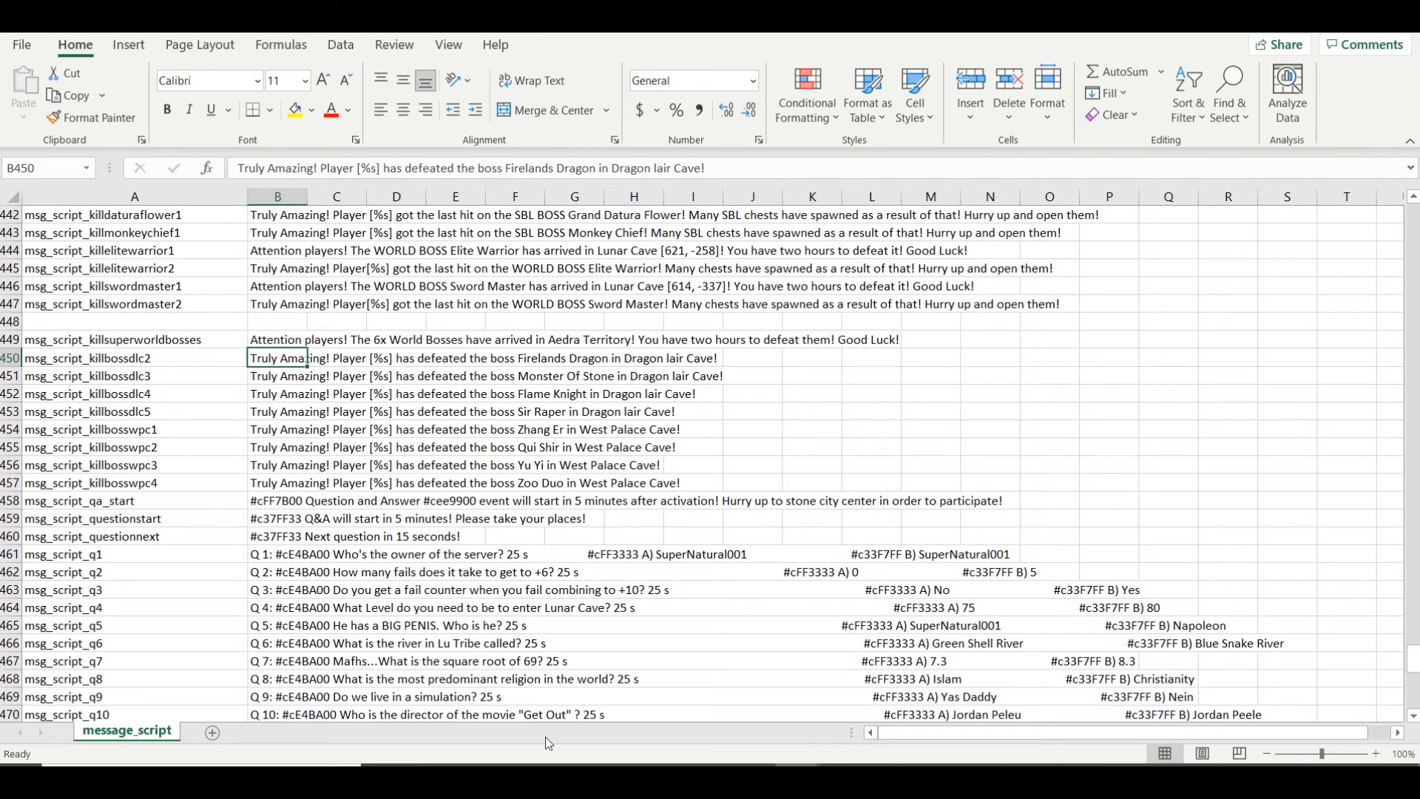
{"action": "mouse_move", "coordinate": [567, 769]}
{"action": "left_click", "coordinate": [532, 692]}
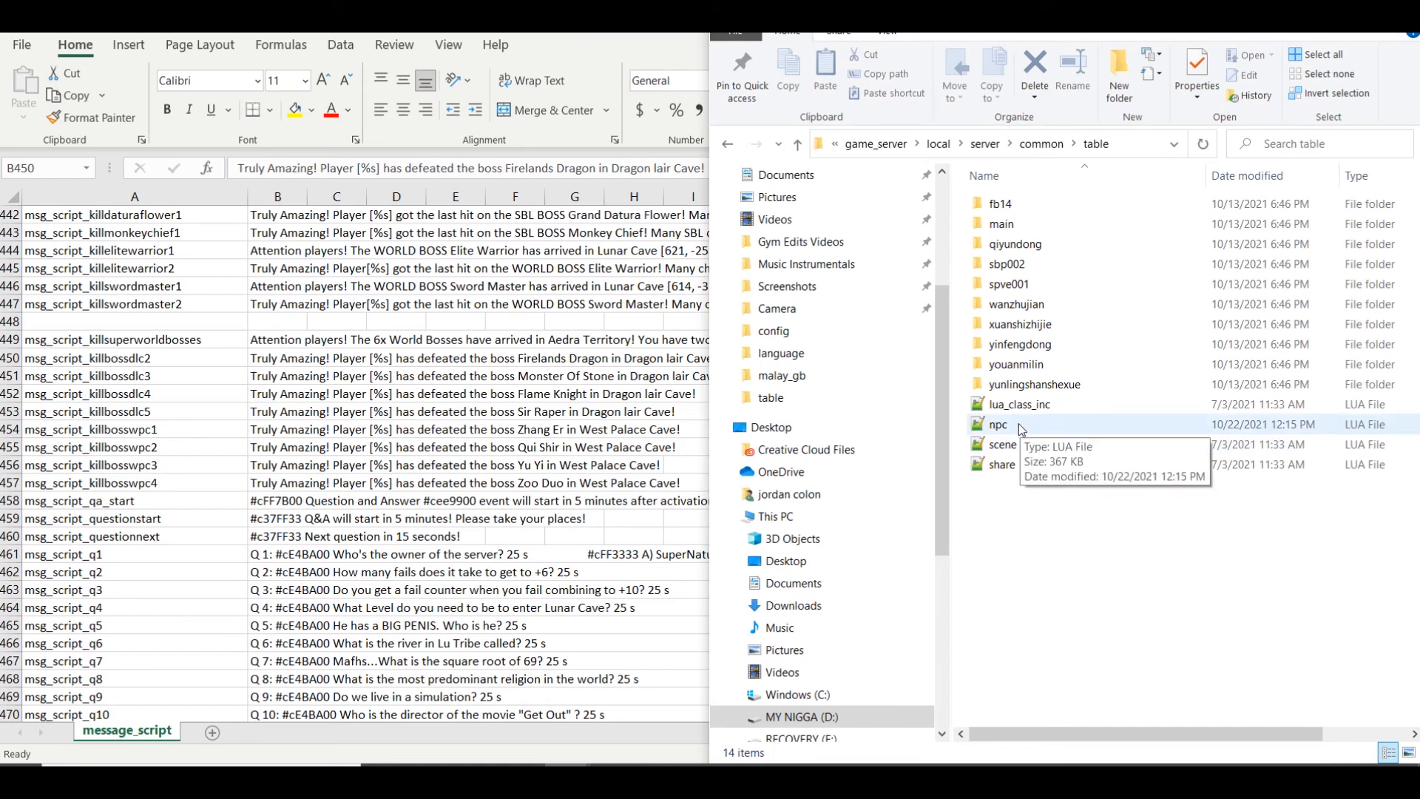
{"action": "left_click", "coordinate": [140, 330]}
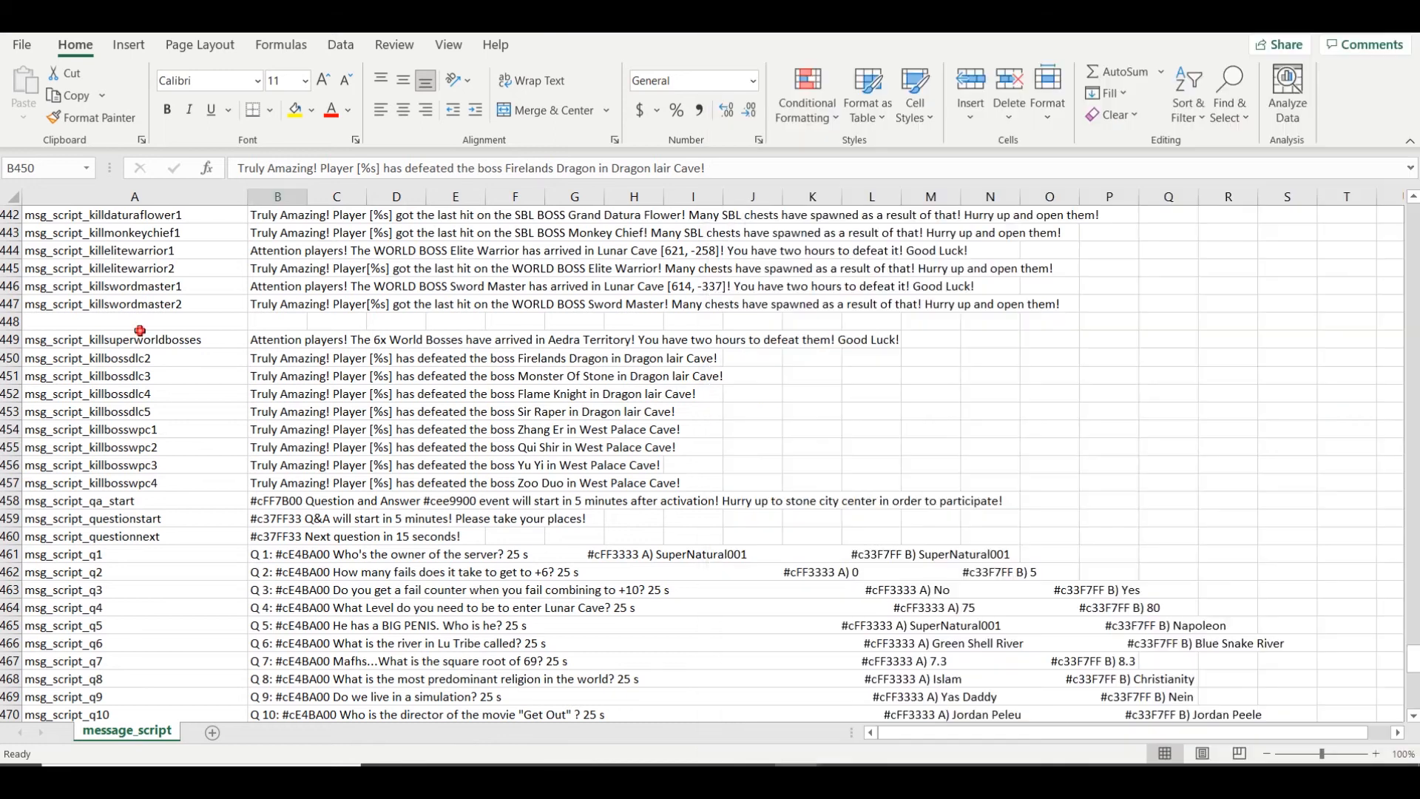
{"action": "right_click", "coordinate": [10, 359]}
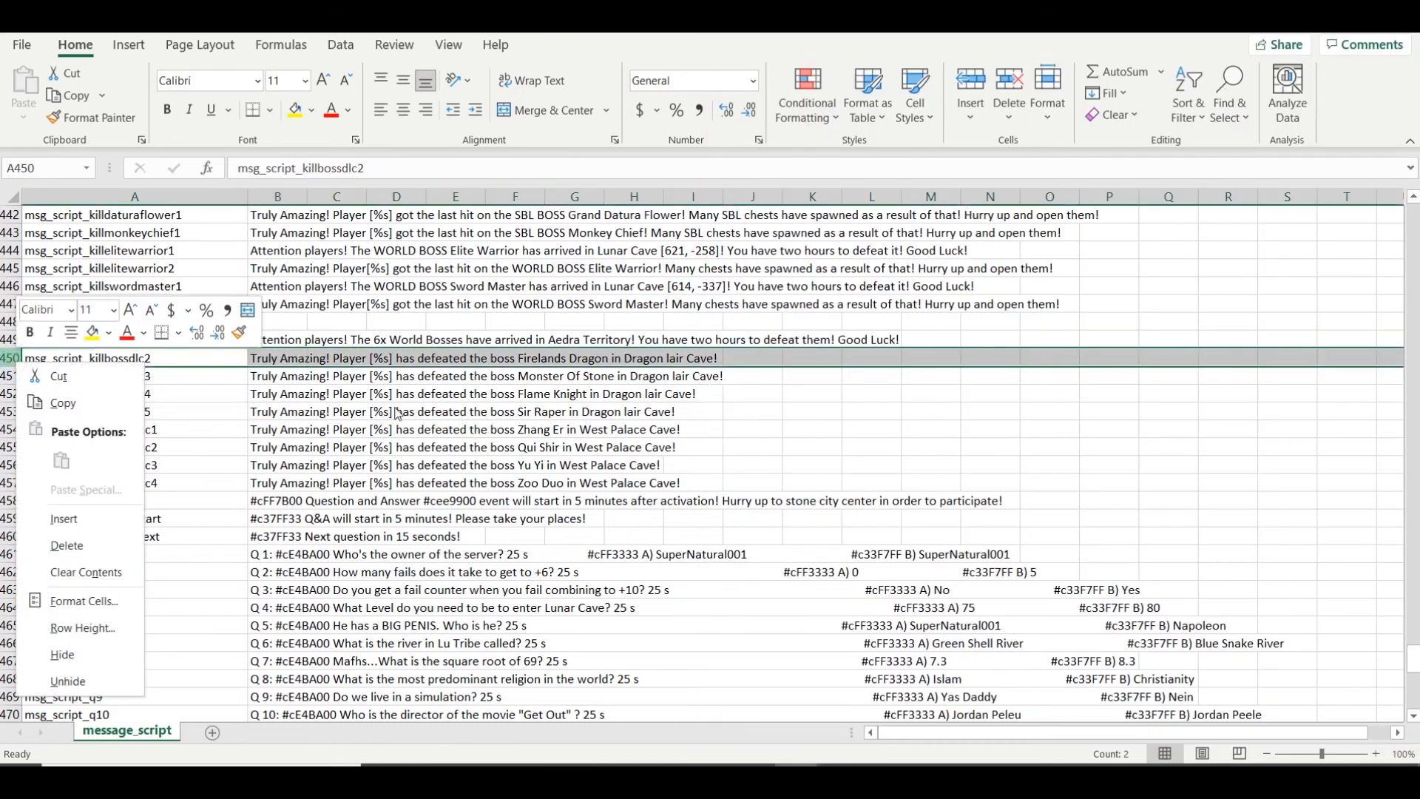
{"action": "key", "text": "Escape"}
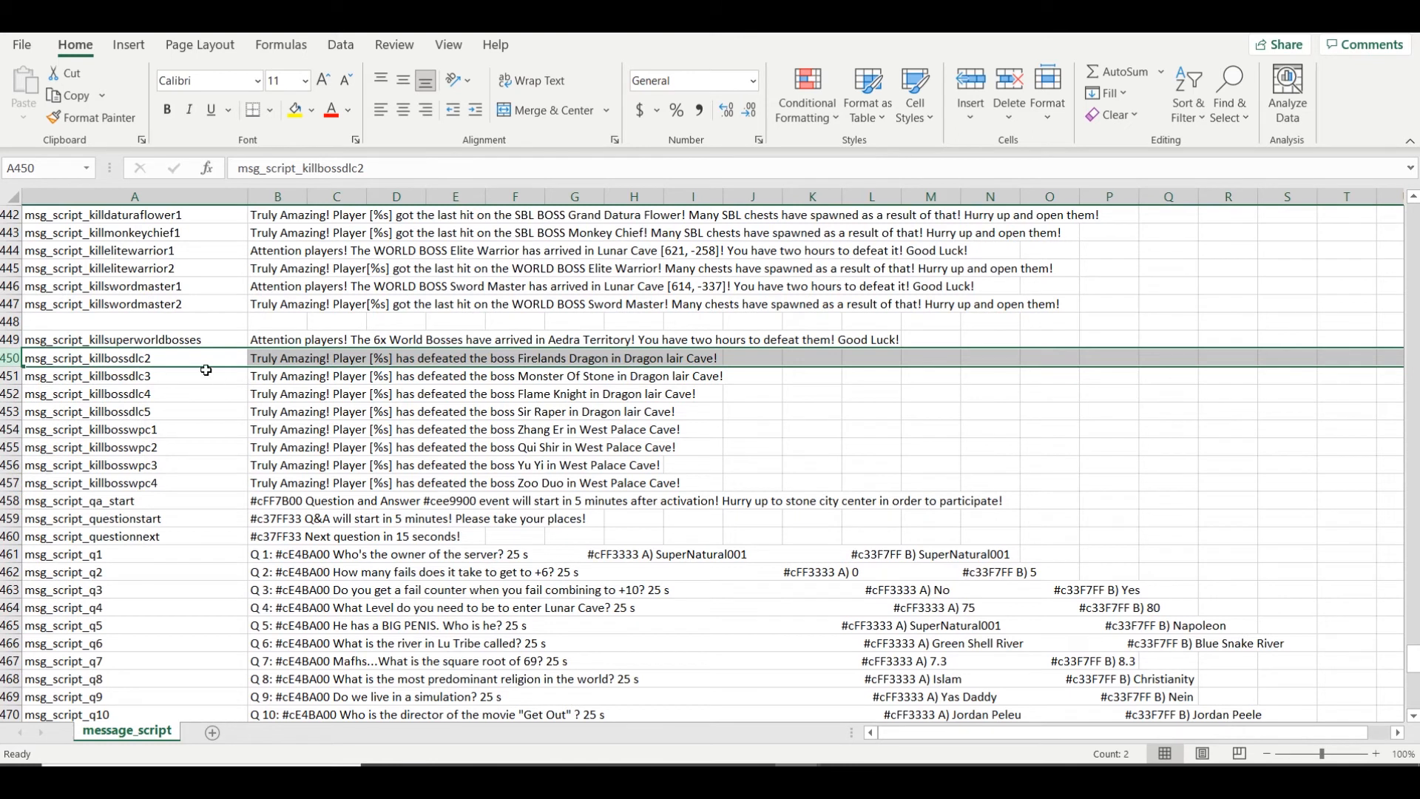
{"action": "left_click", "coordinate": [10, 376]}
{"action": "right_click", "coordinate": [14, 361]}
{"action": "key", "text": "Escape"}
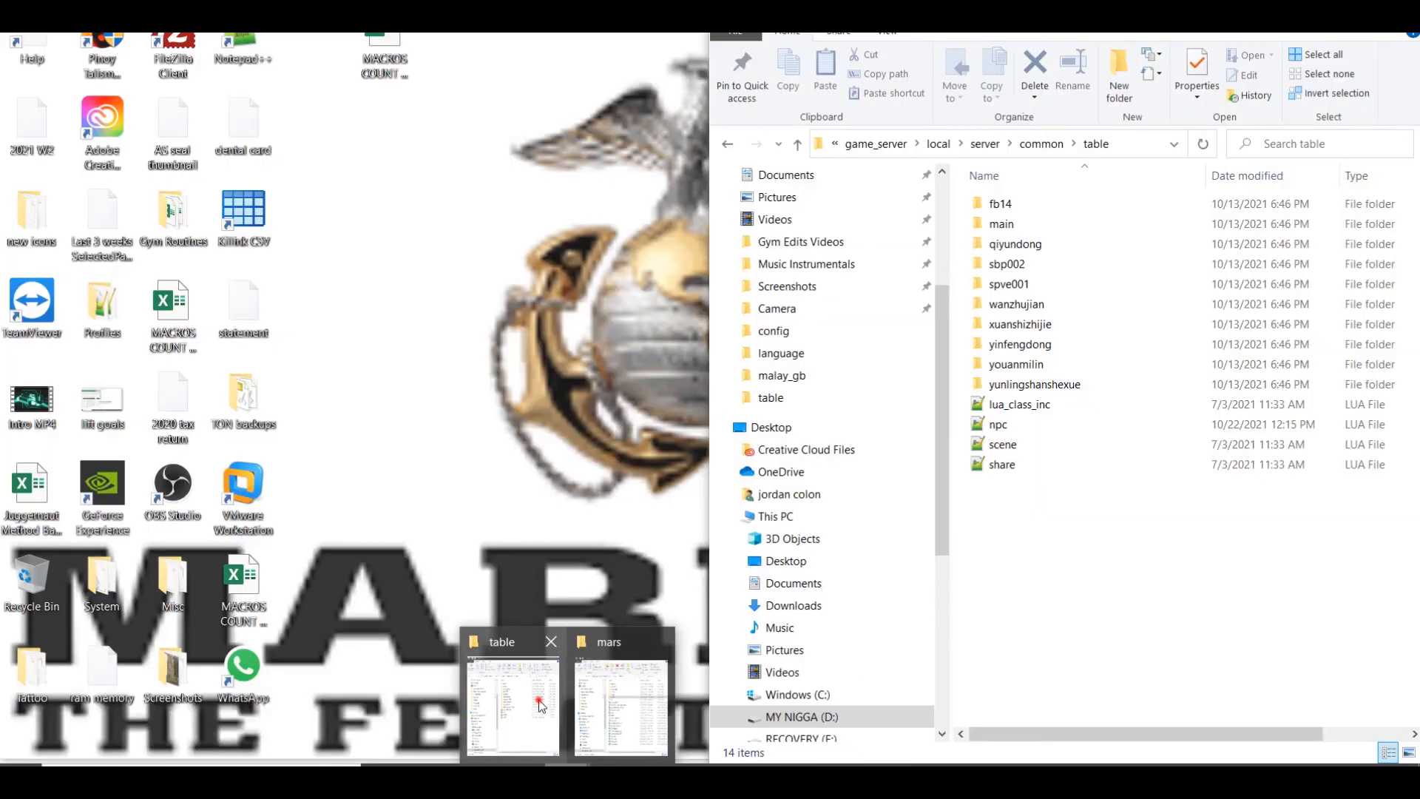
Point out the npc Lua file in the server's common table folder again and go back to row 450 of message_script
{"action": "left_click", "coordinate": [539, 700]}
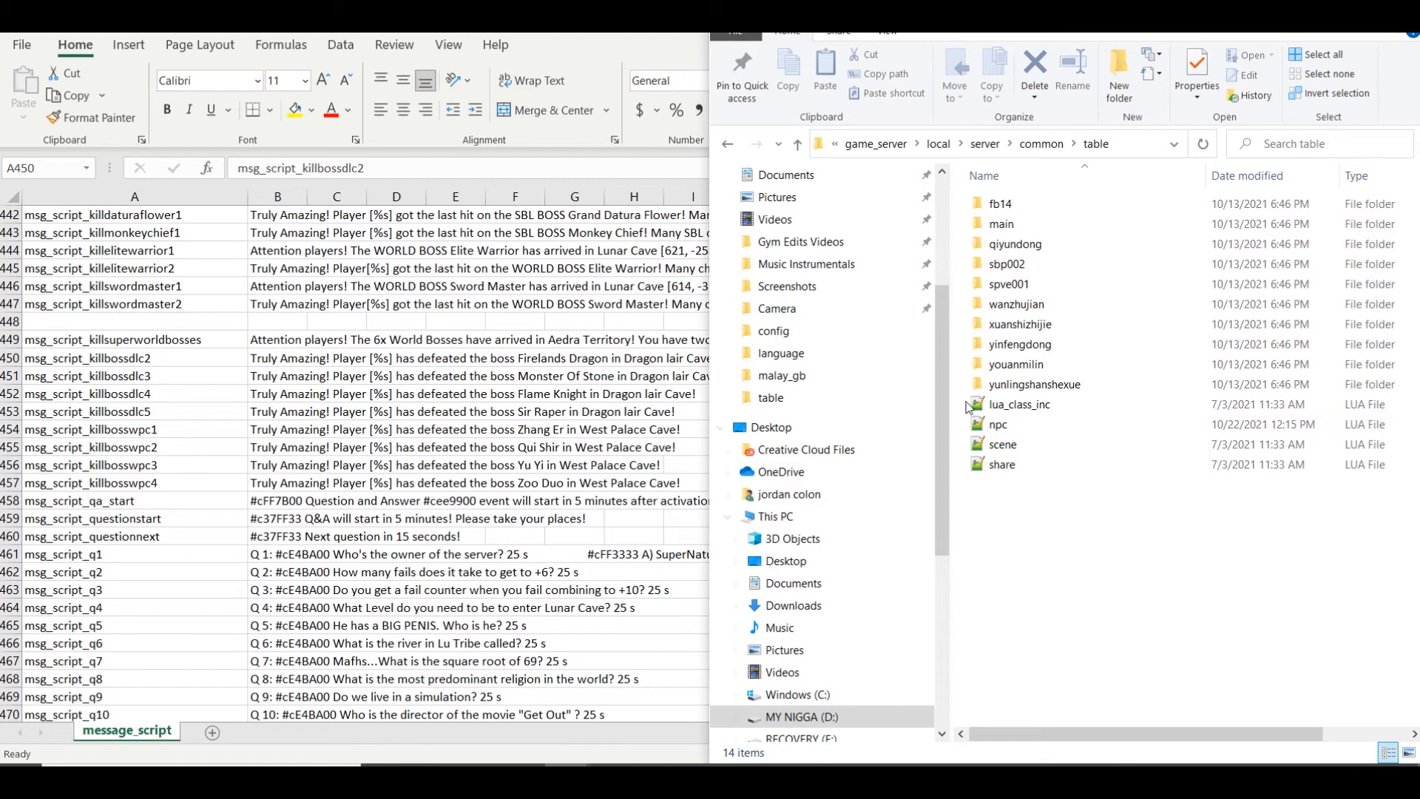
{"action": "mouse_move", "coordinate": [1000, 427]}
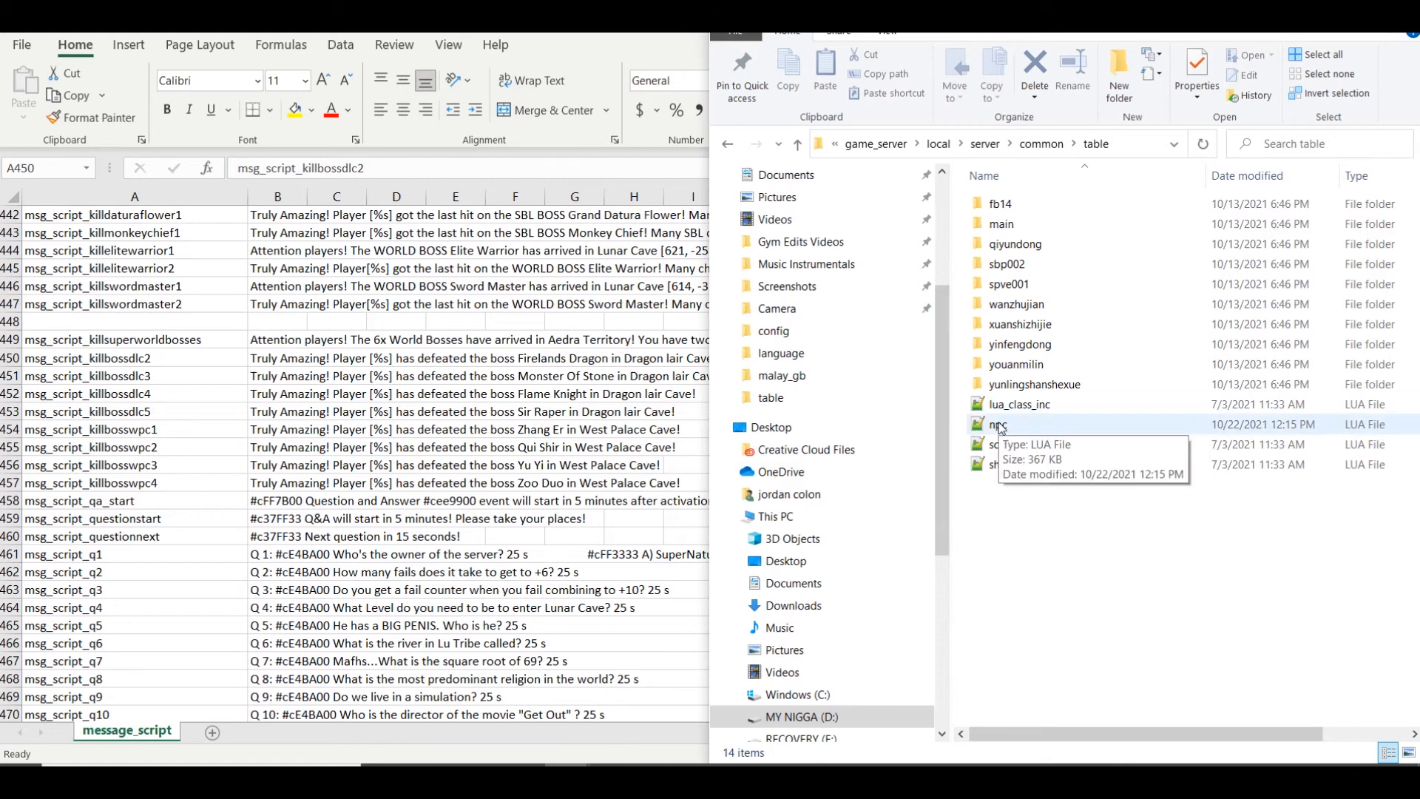
{"action": "key", "text": "alt+Tab"}
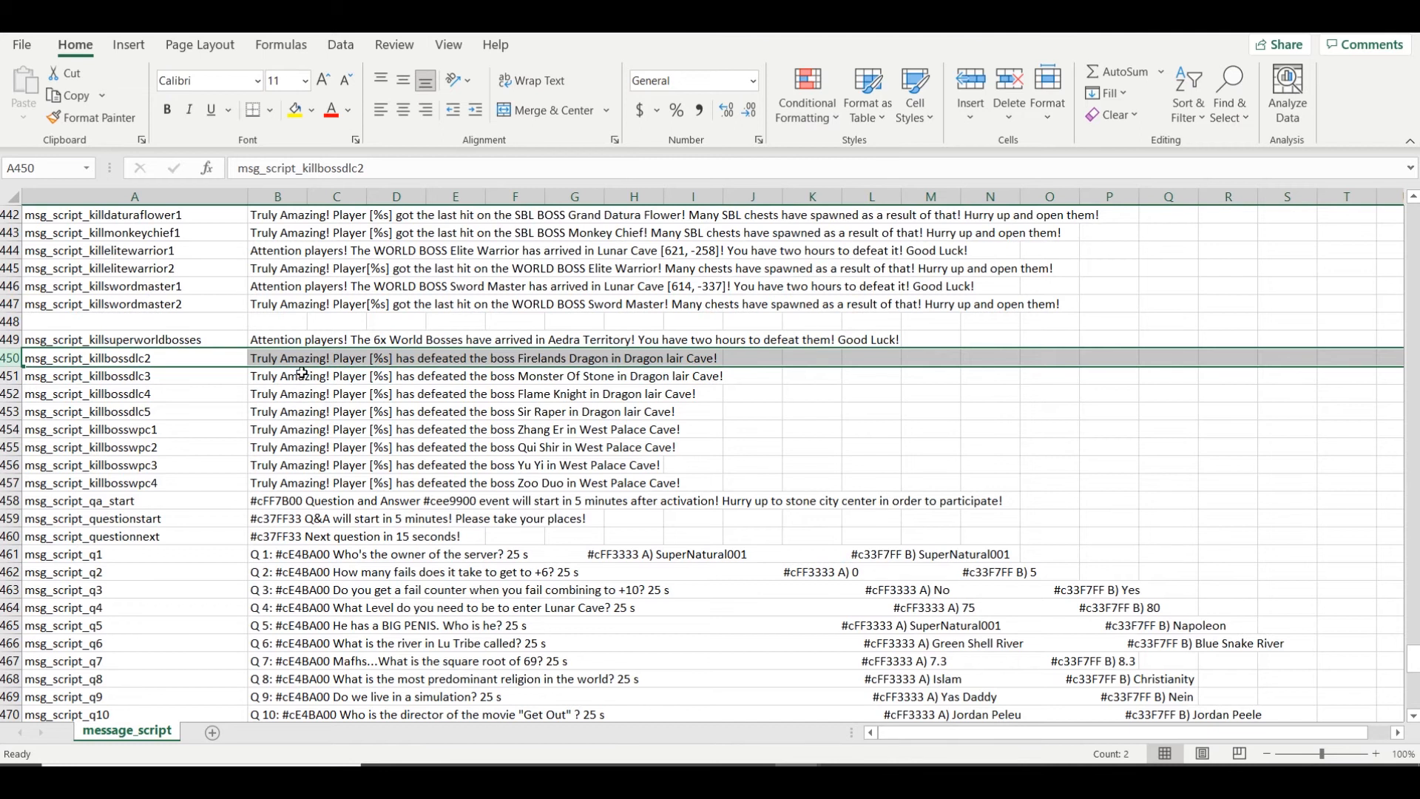
Highlight the question-and-answer entries starting at msg_script_qa_start in row 458, and the boss-kill message rows above them in message_script
{"action": "scroll", "coordinate": [302, 358], "scroll_direction": "down", "scroll_amount": 6}
{"action": "scroll", "coordinate": [301, 359], "scroll_direction": "up", "scroll_amount": 5}
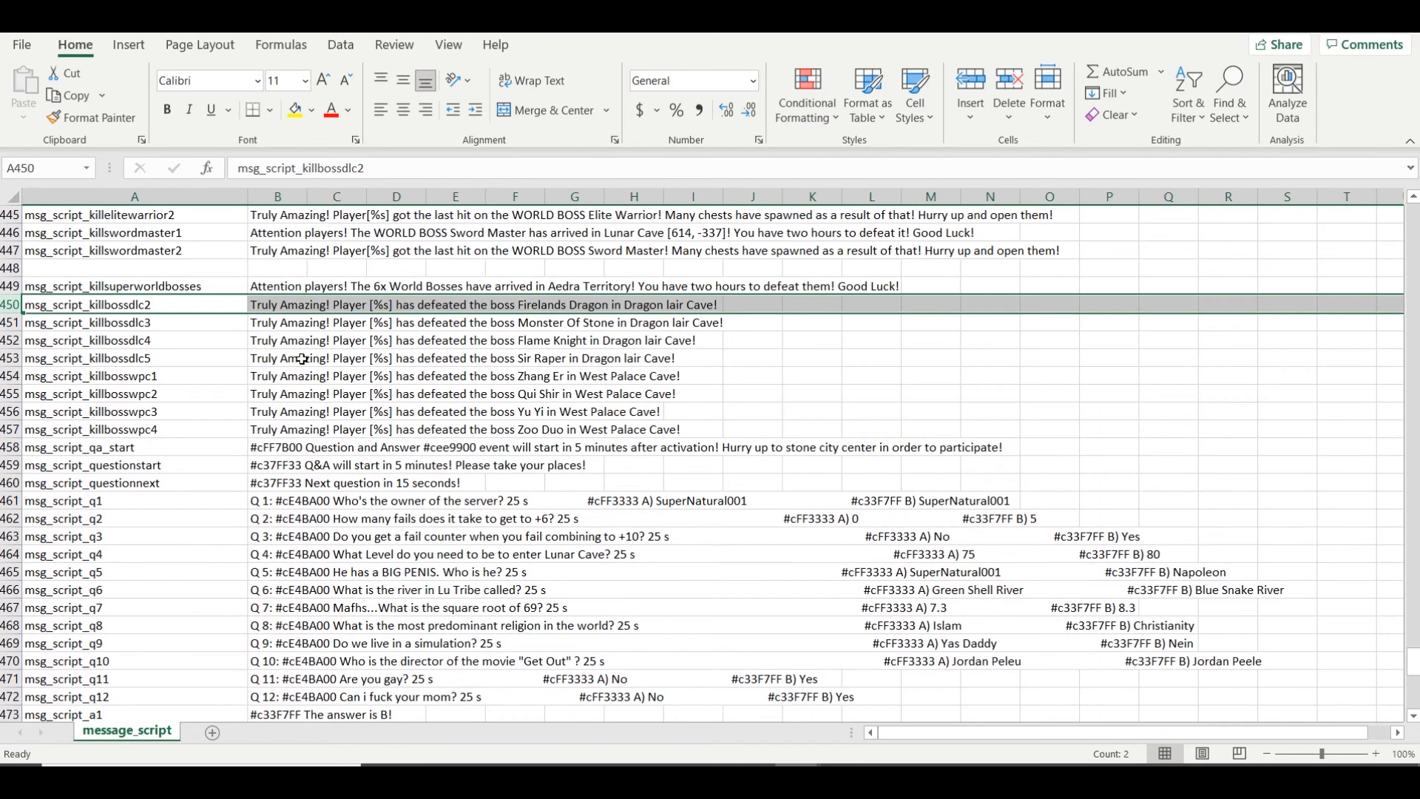
{"action": "left_click_drag", "start_coordinate": [12, 448], "coordinate": [55, 686]}
{"action": "scroll", "coordinate": [55, 686], "scroll_direction": "up", "scroll_amount": 7}
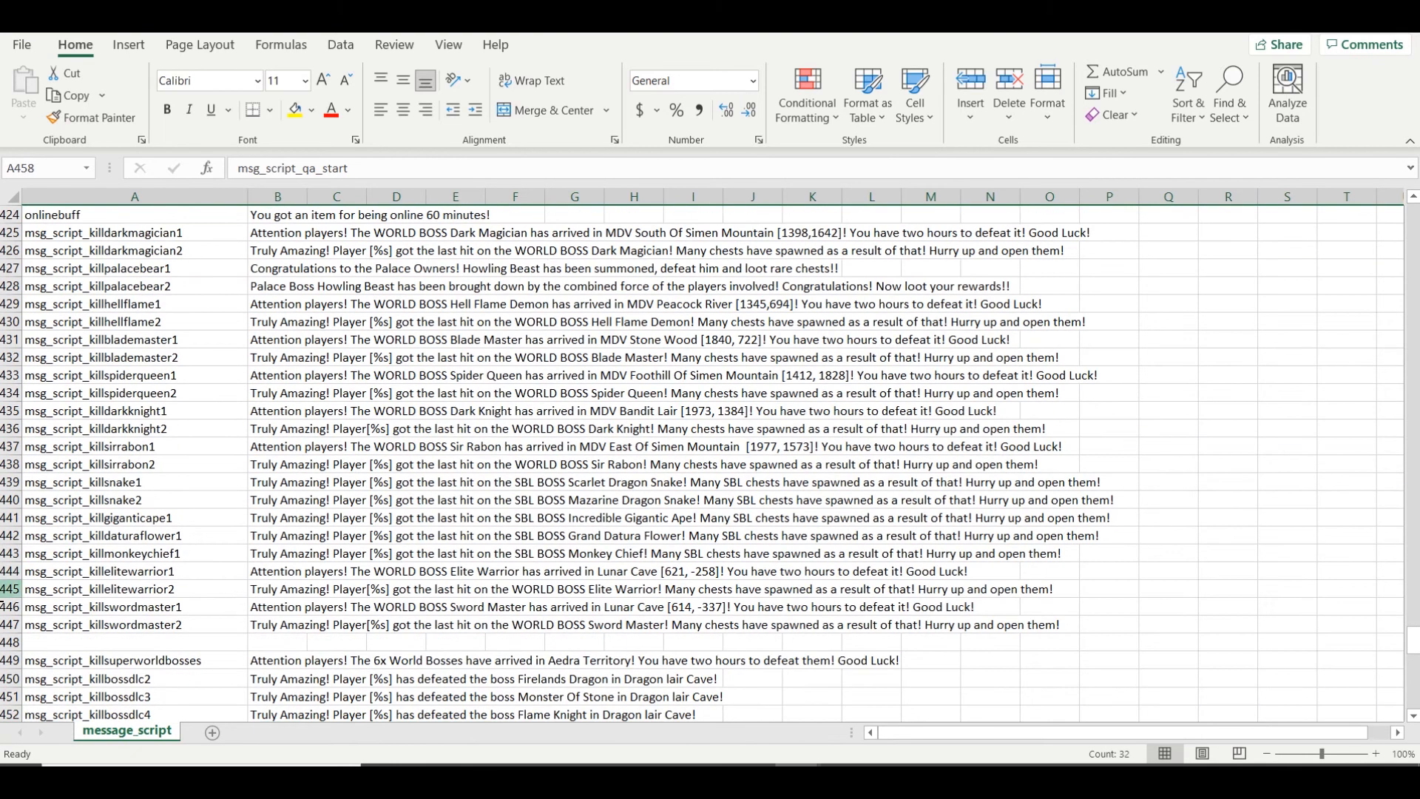
{"action": "left_click_drag", "start_coordinate": [9, 625], "coordinate": [11, 321]}
{"action": "left_click", "coordinate": [391, 498]}
{"action": "double_click", "coordinate": [388, 467]}
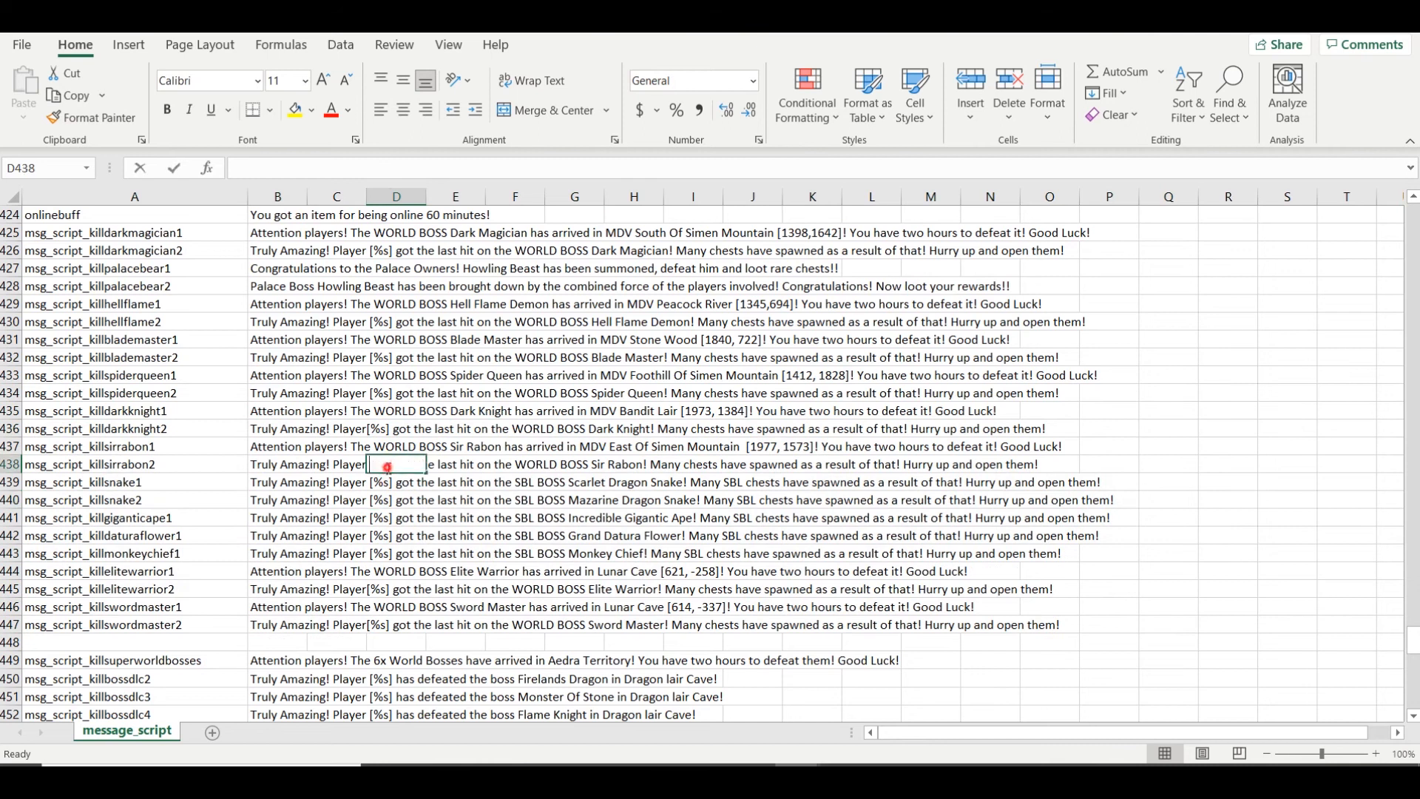
{"action": "key", "text": "Escape"}
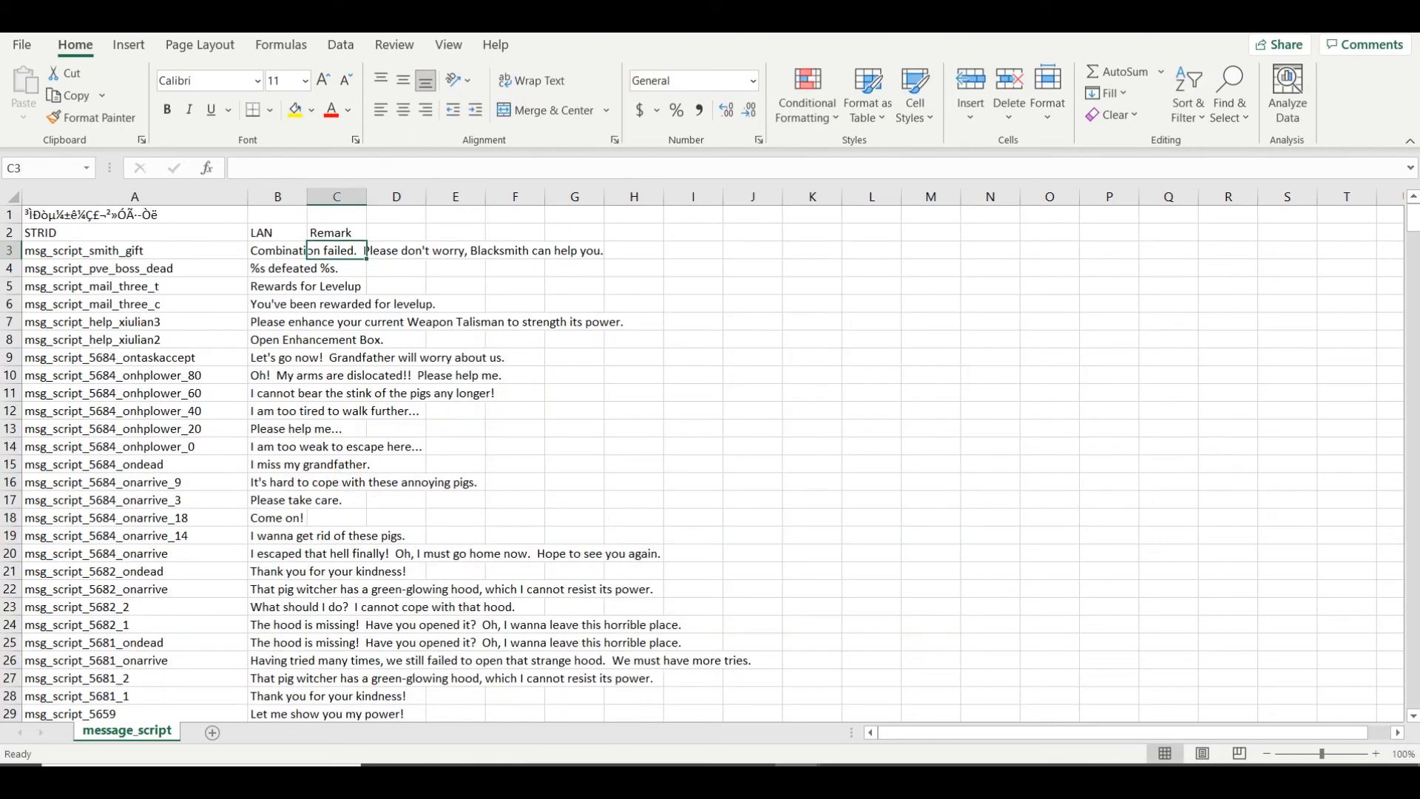
Point out the [%s] player placeholder in the msg_script_killsirrabon2 text in cell B438 and leave the text unedited
{"action": "left_click_drag", "start_coordinate": [1413, 217], "coordinate": [1414, 692]}
{"action": "scroll", "coordinate": [409, 551], "scroll_direction": "up", "scroll_amount": 12}
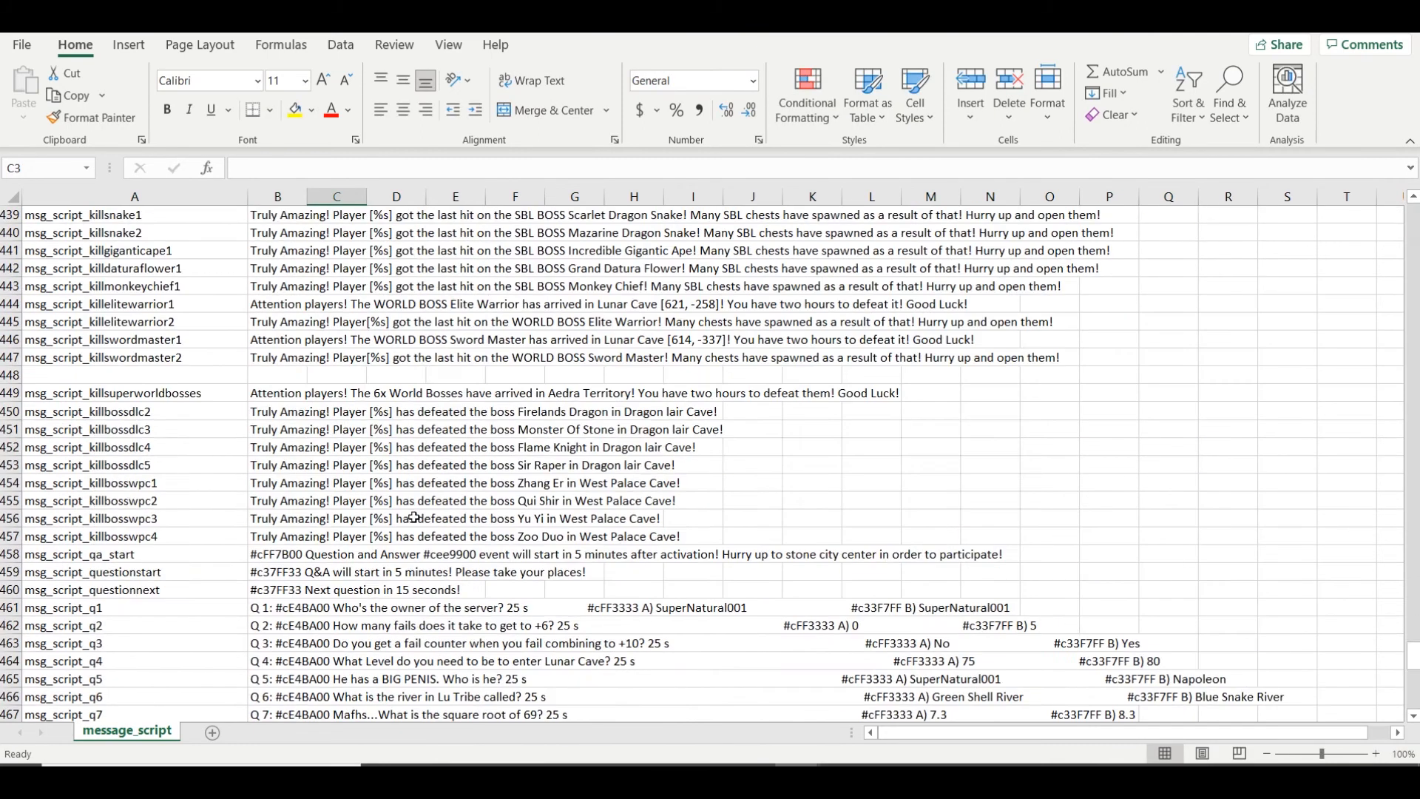
{"action": "scroll", "coordinate": [415, 518], "scroll_direction": "up", "scroll_amount": 5}
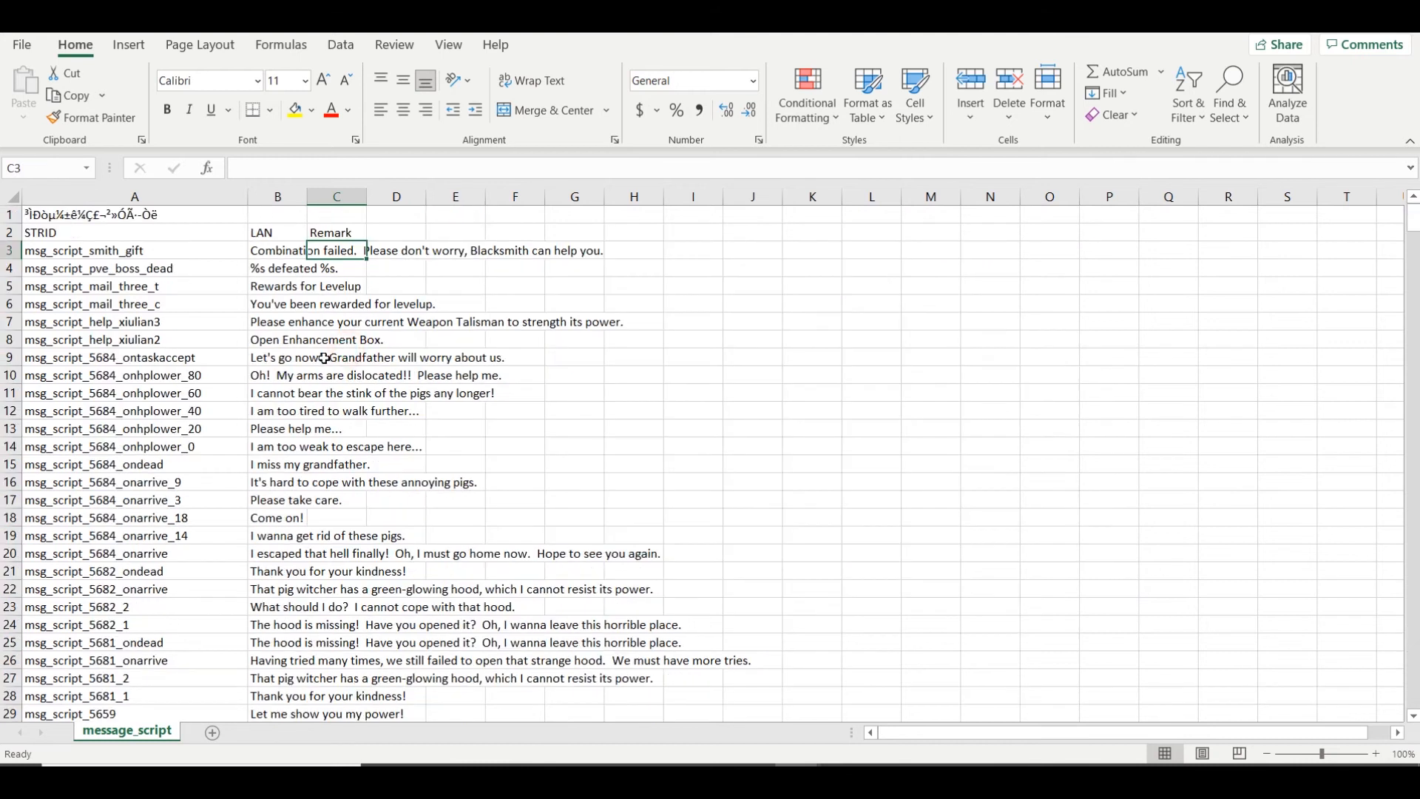
{"action": "left_click_drag", "start_coordinate": [1414, 217], "coordinate": [1413, 697]}
{"action": "scroll", "coordinate": [306, 363], "scroll_direction": "up", "scroll_amount": 15}
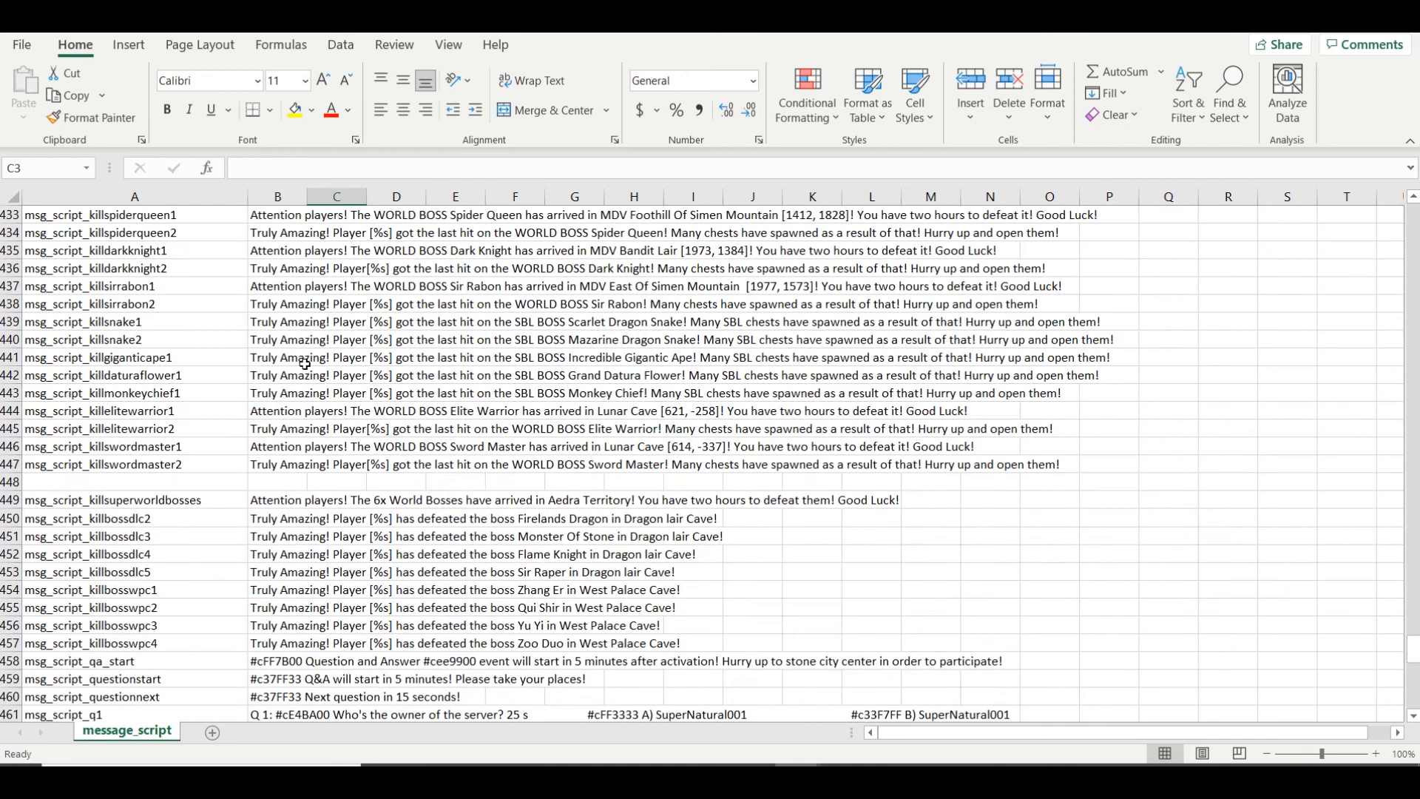
{"action": "left_click", "coordinate": [273, 303]}
{"action": "left_click", "coordinate": [357, 167]}
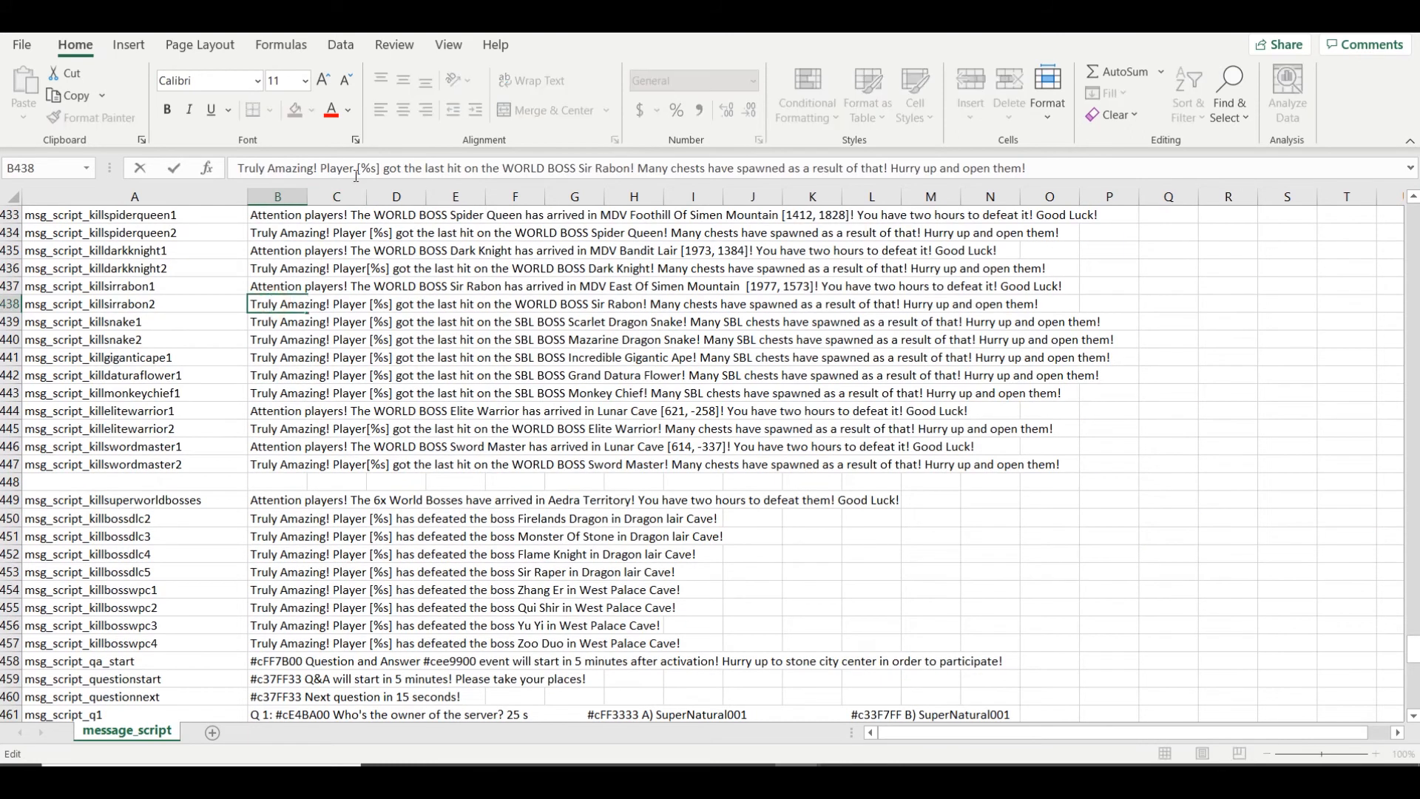
{"action": "left_click_drag", "start_coordinate": [356, 168], "coordinate": [376, 168]}
{"action": "key", "text": "Escape"}
Highlight the message_script entries from msg_script_killdarkmagician1 in row 425 down to msg_script_a2 in row 474
{"action": "scroll", "coordinate": [263, 318], "scroll_direction": "up", "scroll_amount": 17}
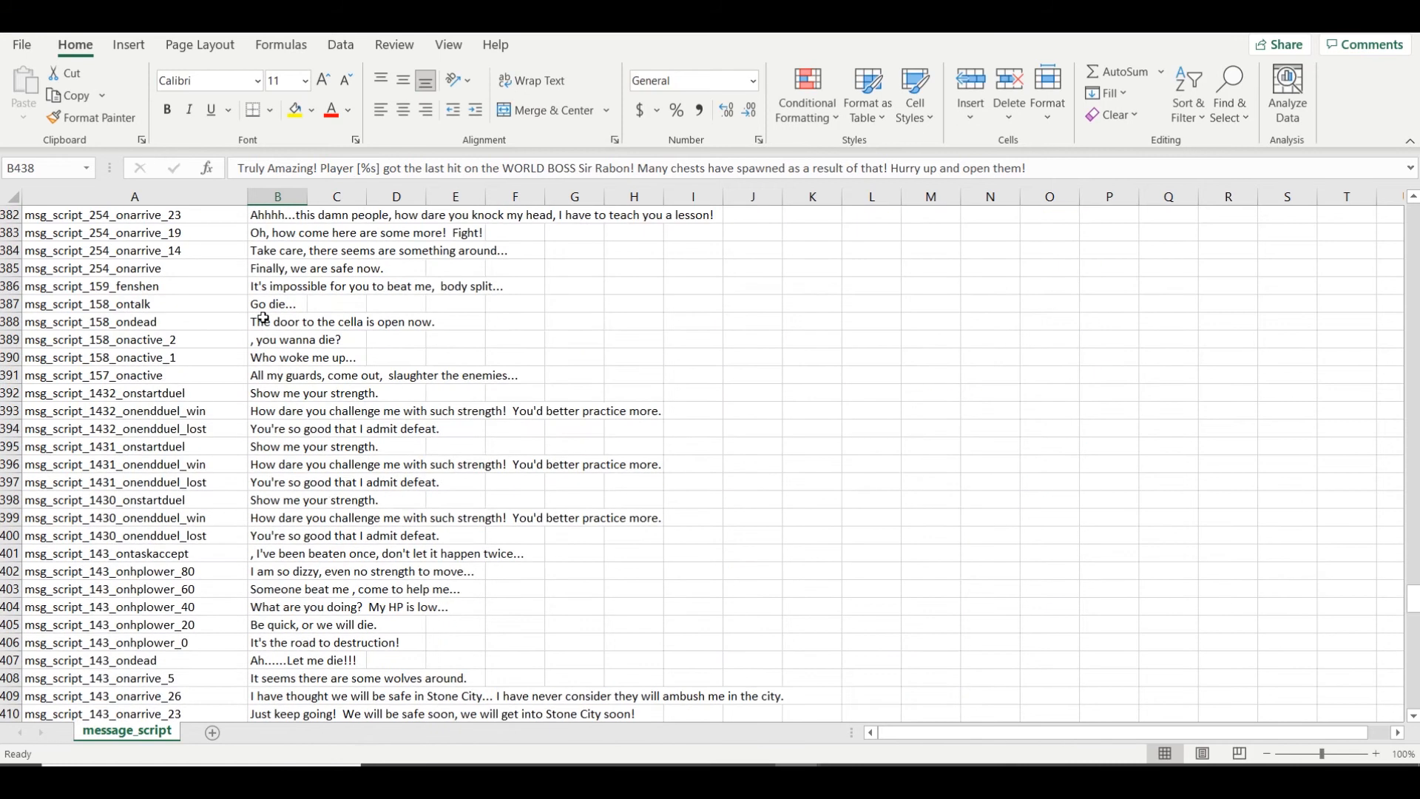
{"action": "scroll", "coordinate": [264, 318], "scroll_direction": "down", "scroll_amount": 7}
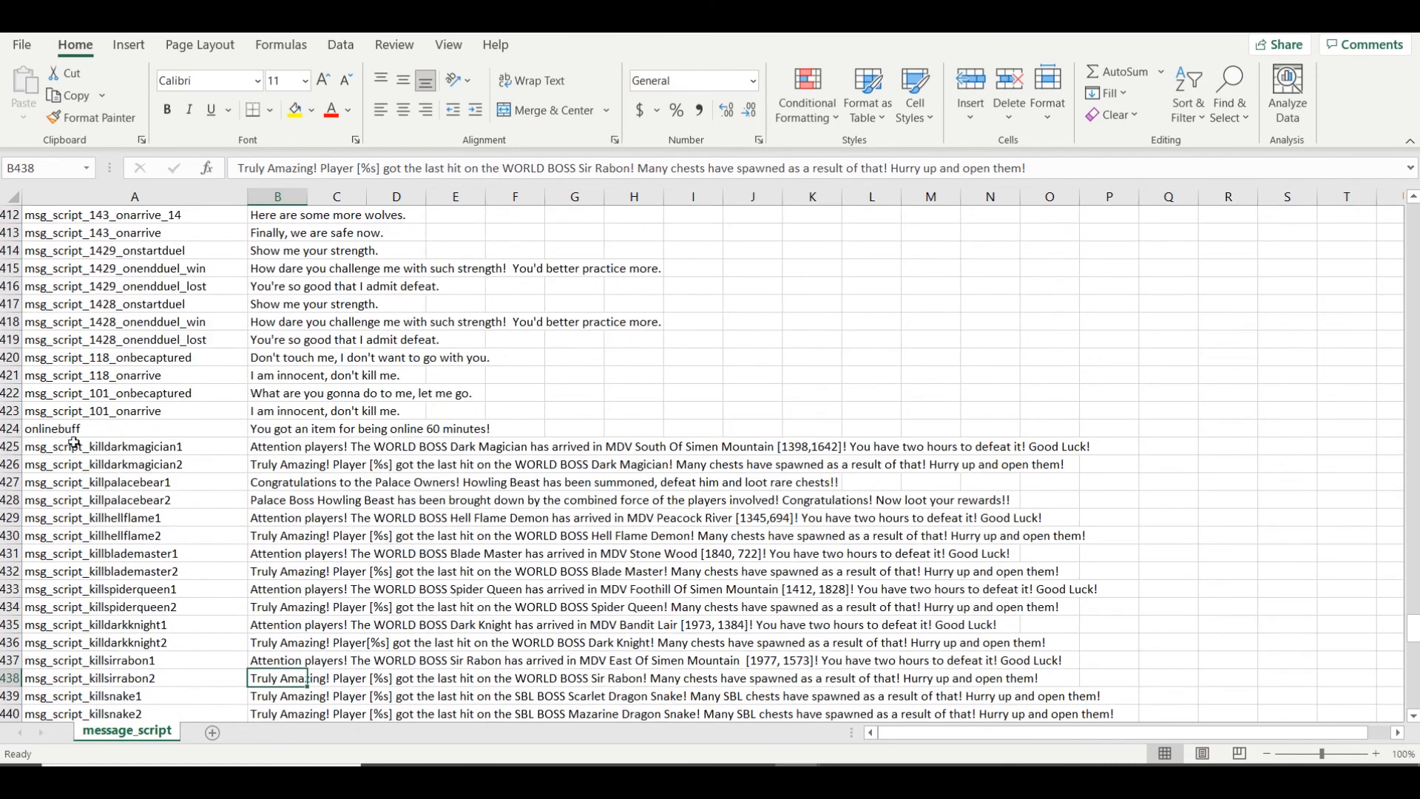
{"action": "left_click_drag", "start_coordinate": [23, 446], "coordinate": [23, 678]}
Close message_script.csv without saving its changes, and widen column A in message_table
{"action": "key", "text": "ctrl+w"}
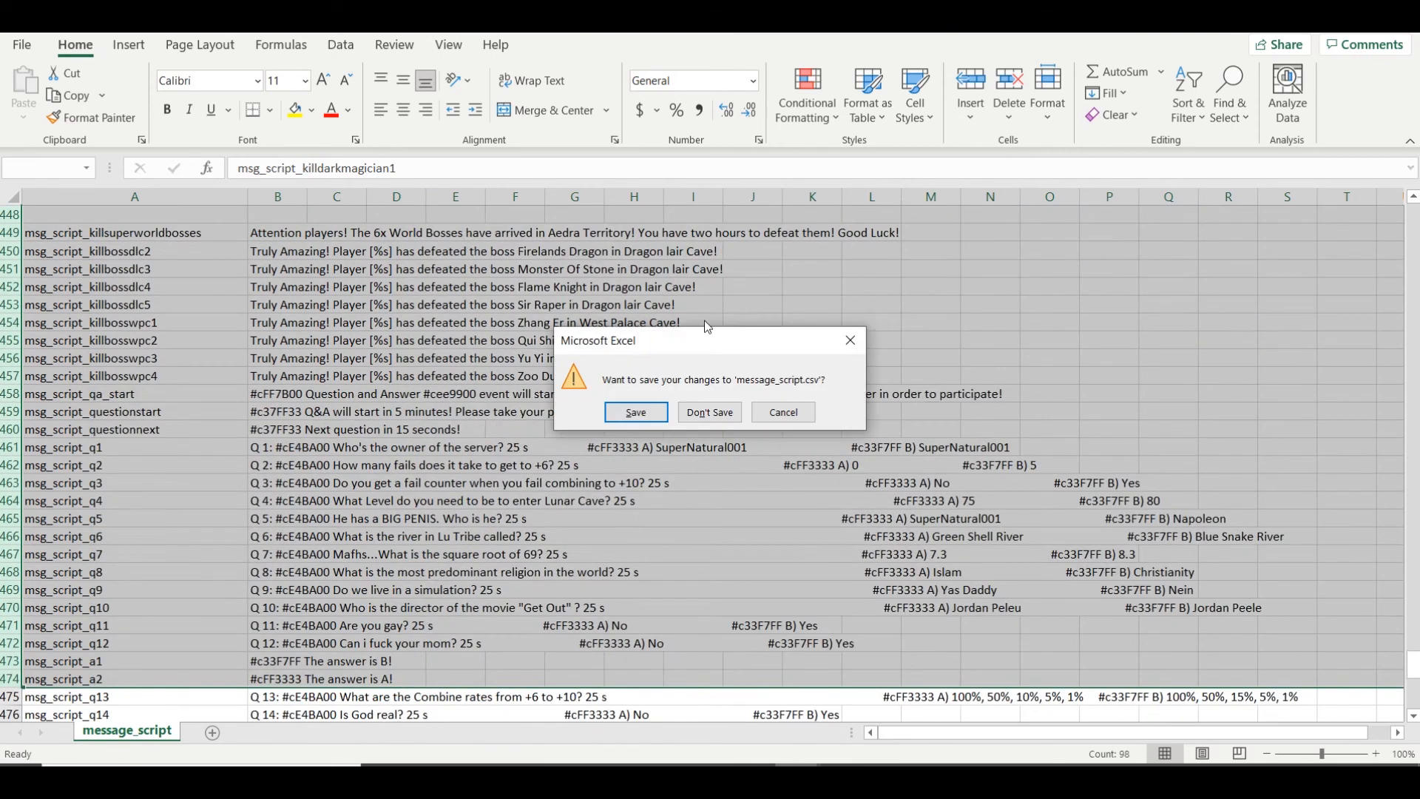
{"action": "left_click", "coordinate": [710, 414]}
{"action": "left_click_drag", "start_coordinate": [1415, 213], "coordinate": [1415, 702]}
{"action": "left_click_drag", "start_coordinate": [93, 197], "coordinate": [208, 190]}
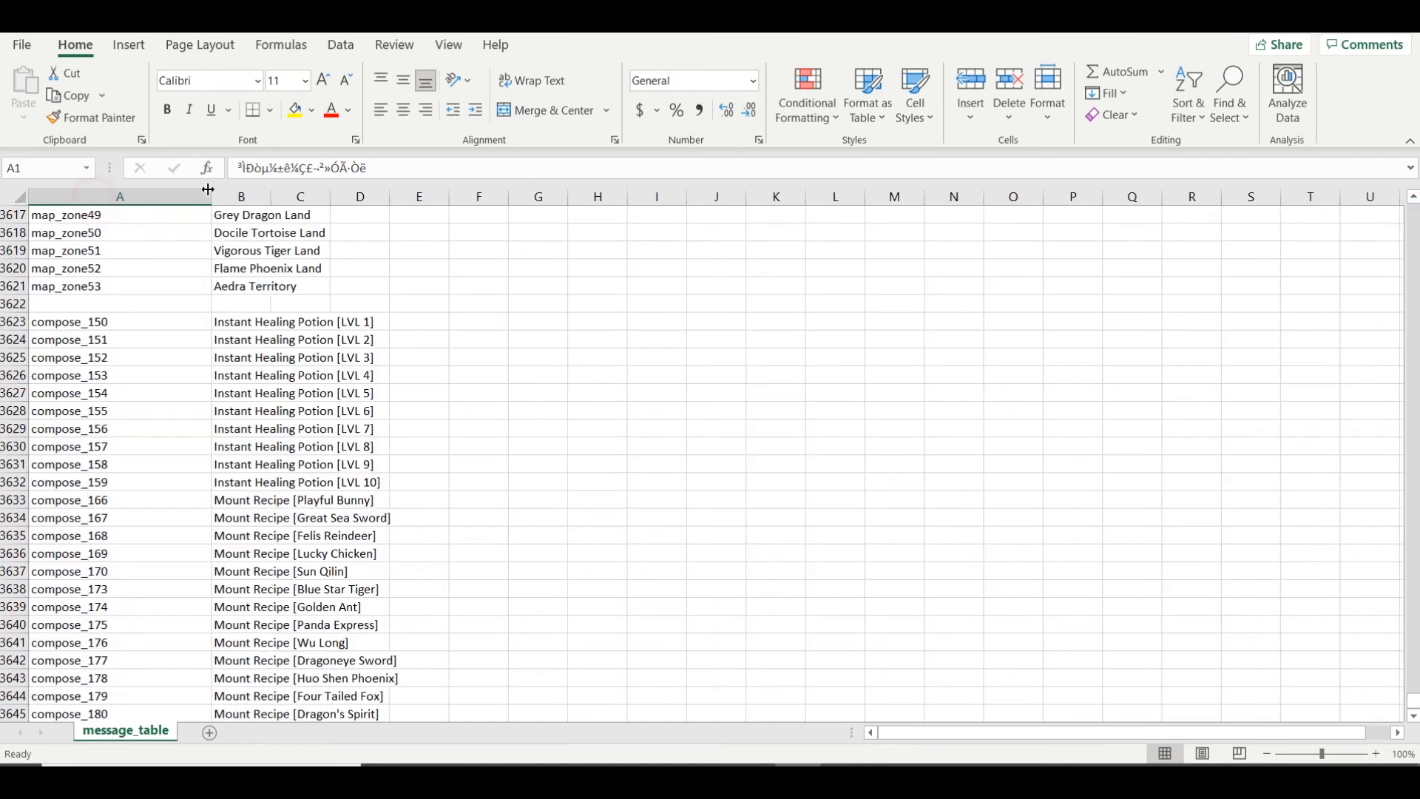
Highlight the recipe entries compose_150 to compose_179 in rows 3623 to 3644 of message_table
{"action": "left_click", "coordinate": [12, 321]}
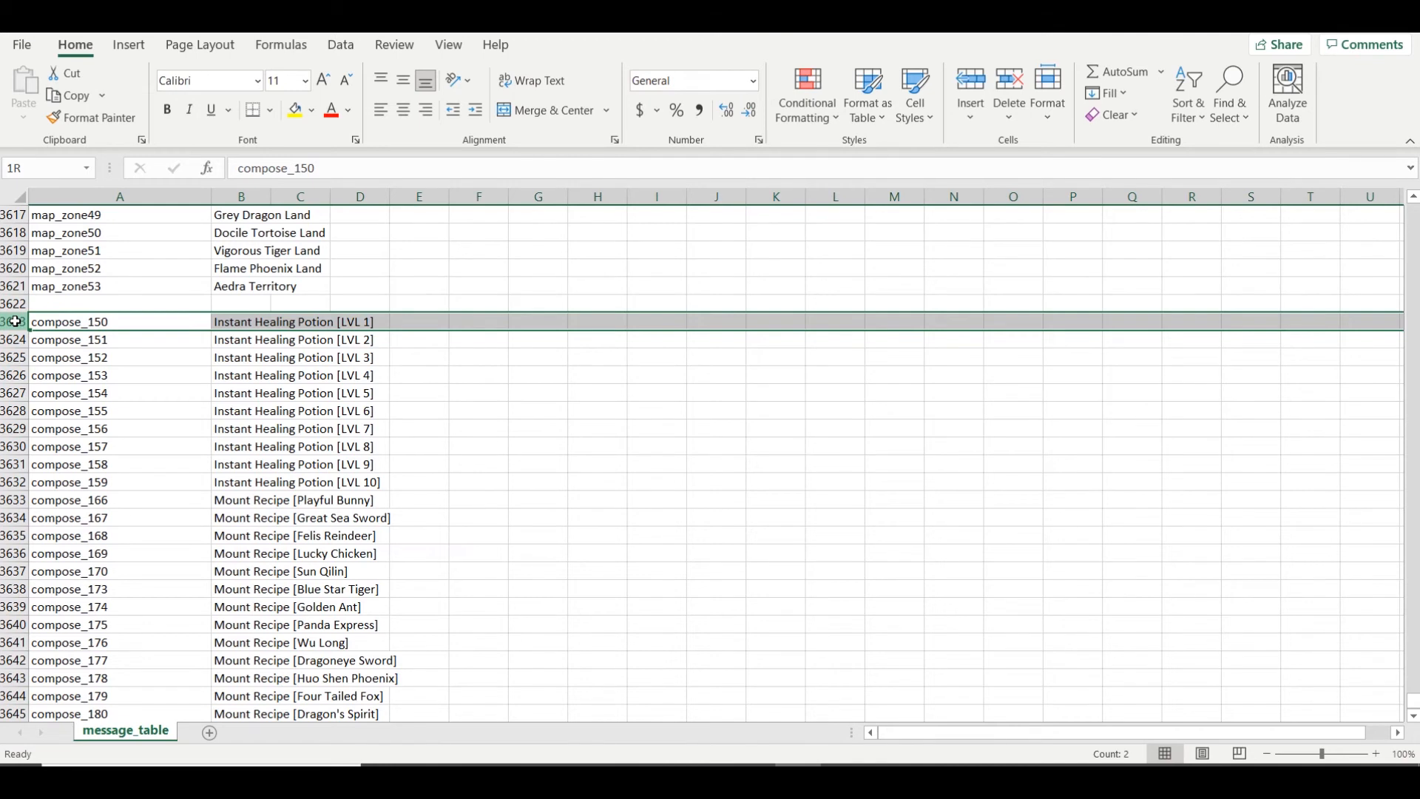
{"action": "left_click_drag", "start_coordinate": [15, 321], "coordinate": [96, 377]}
{"action": "left_click", "coordinate": [96, 357]}
{"action": "left_click", "coordinate": [96, 321]}
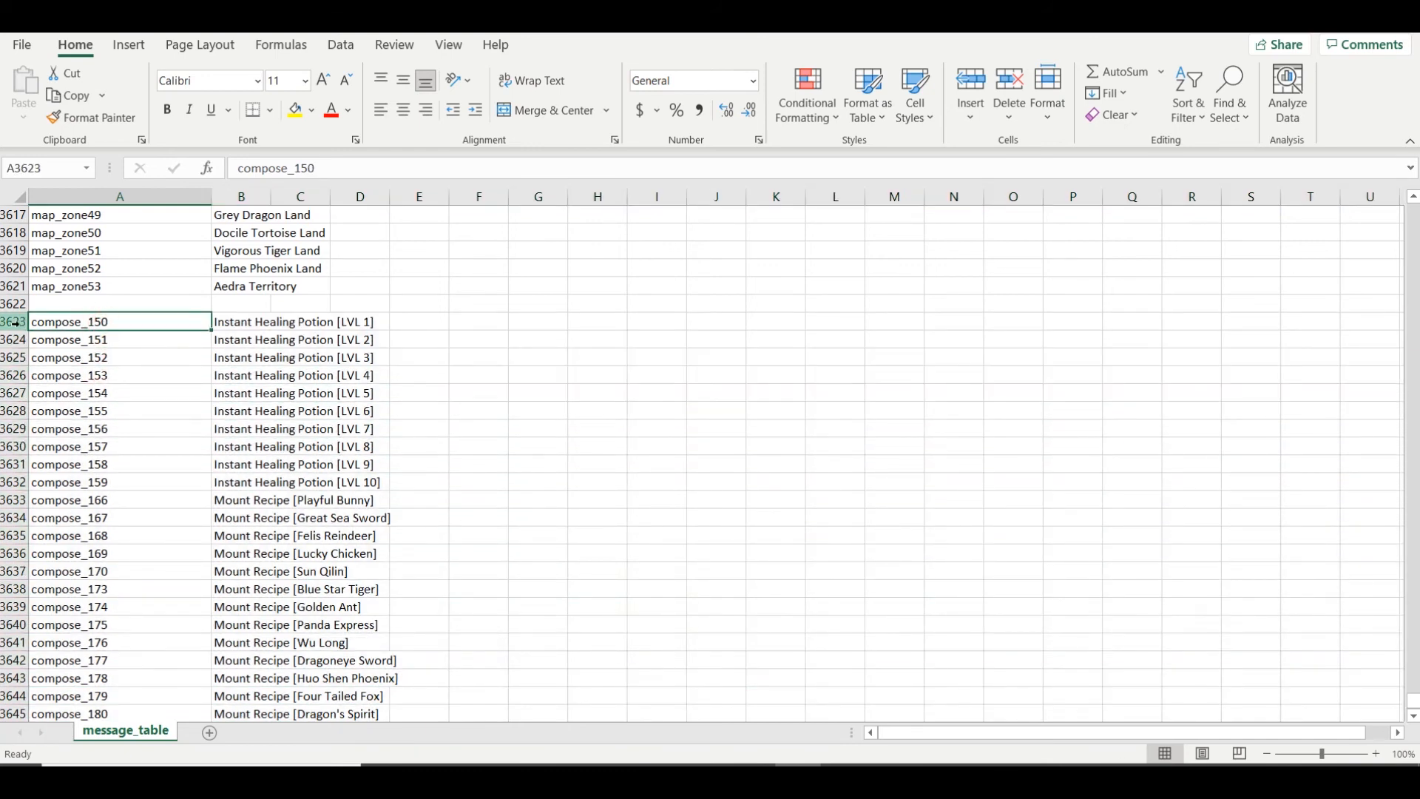
{"action": "left_click_drag", "start_coordinate": [19, 323], "coordinate": [20, 699]}
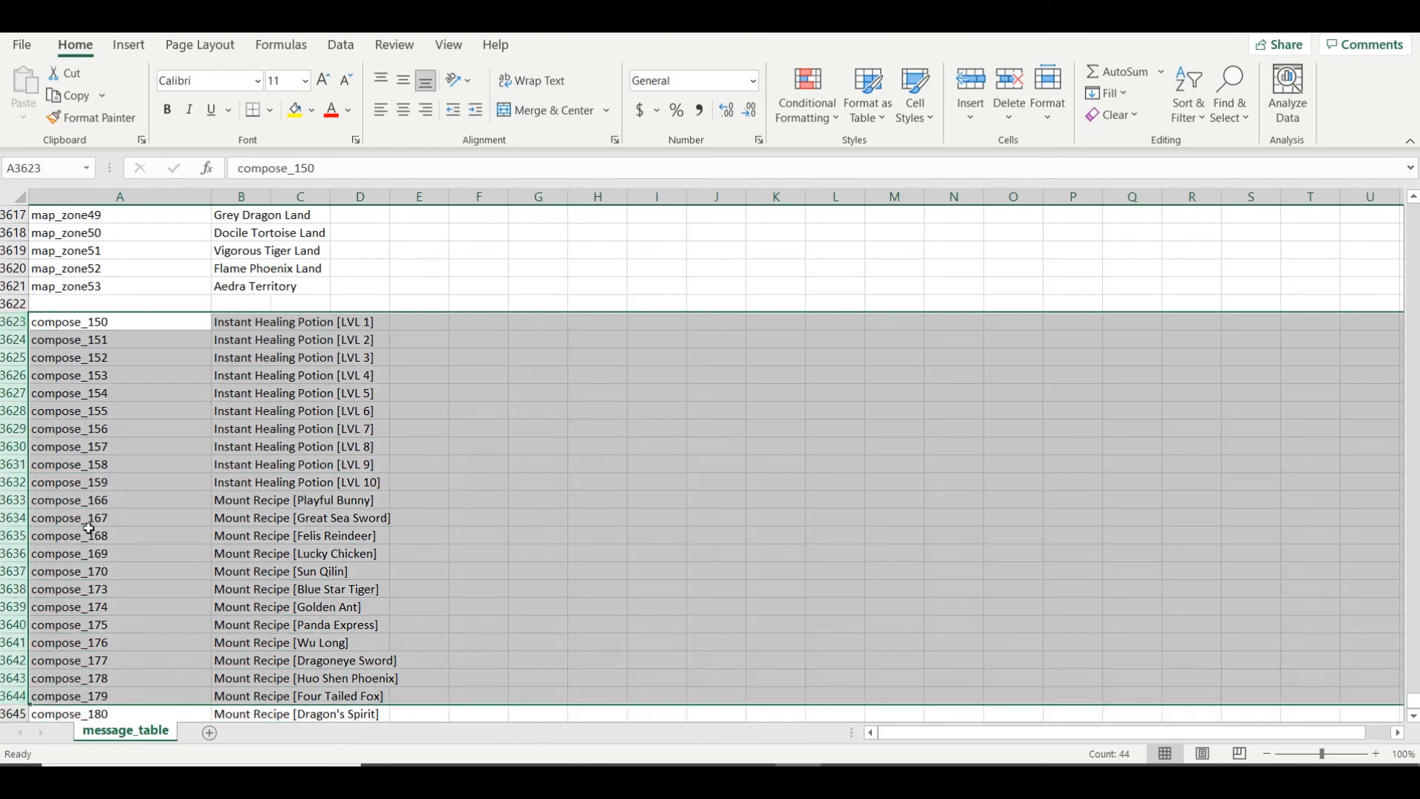
Highlight the zone entries map_zone46 to map_zone53 in rows 3614 to 3621, and select the map_zone46 key
{"action": "scroll", "coordinate": [87, 531], "scroll_direction": "up", "scroll_amount": 2}
{"action": "scroll", "coordinate": [86, 530], "scroll_direction": "down", "scroll_amount": 1}
{"action": "scroll", "coordinate": [86, 531], "scroll_direction": "up", "scroll_amount": 3}
{"action": "scroll", "coordinate": [86, 530], "scroll_direction": "up", "scroll_amount": 1}
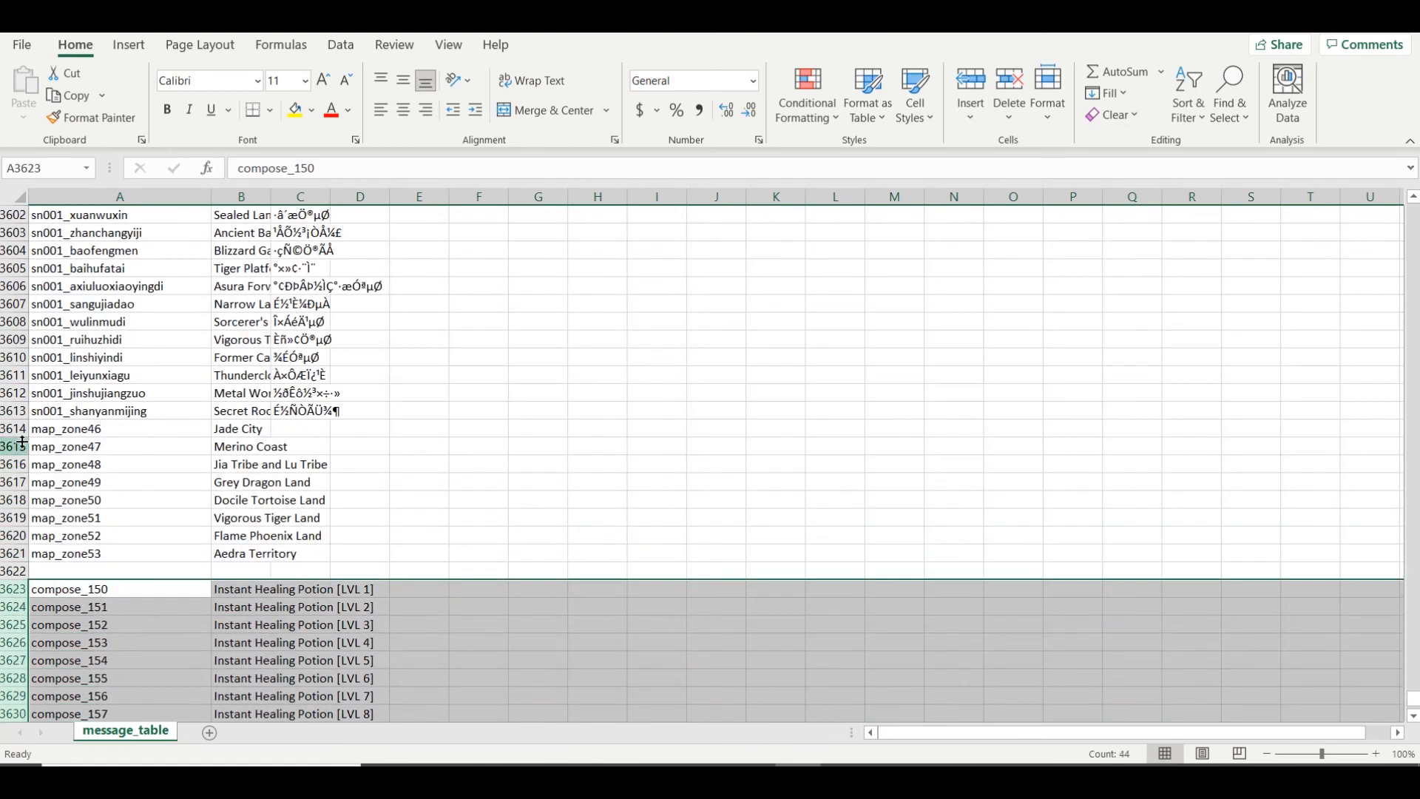
{"action": "left_click_drag", "start_coordinate": [15, 429], "coordinate": [20, 549]}
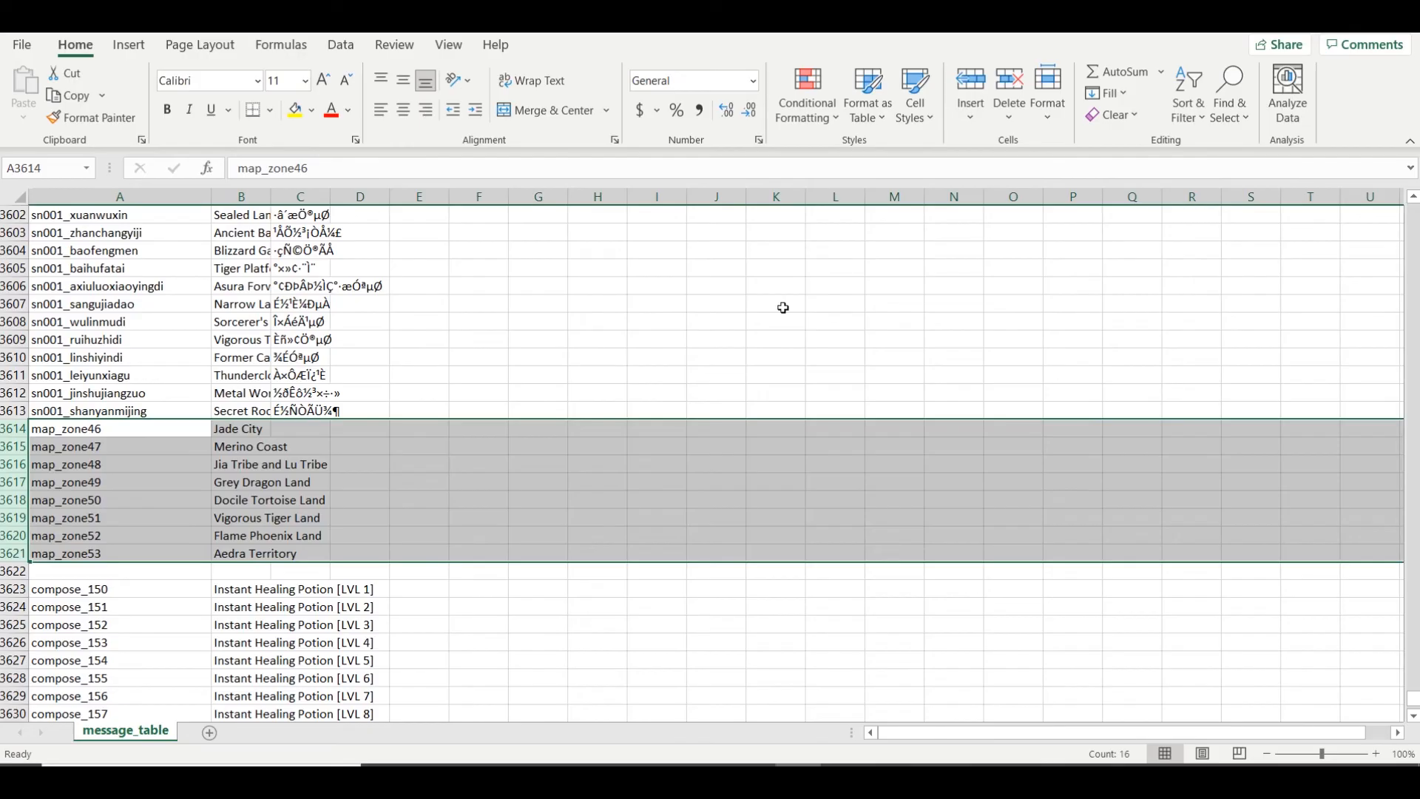
{"action": "left_click", "coordinate": [167, 499]}
{"action": "left_click_drag", "start_coordinate": [22, 428], "coordinate": [94, 477]}
{"action": "left_click", "coordinate": [102, 197]}
{"action": "left_click", "coordinate": [89, 426]}
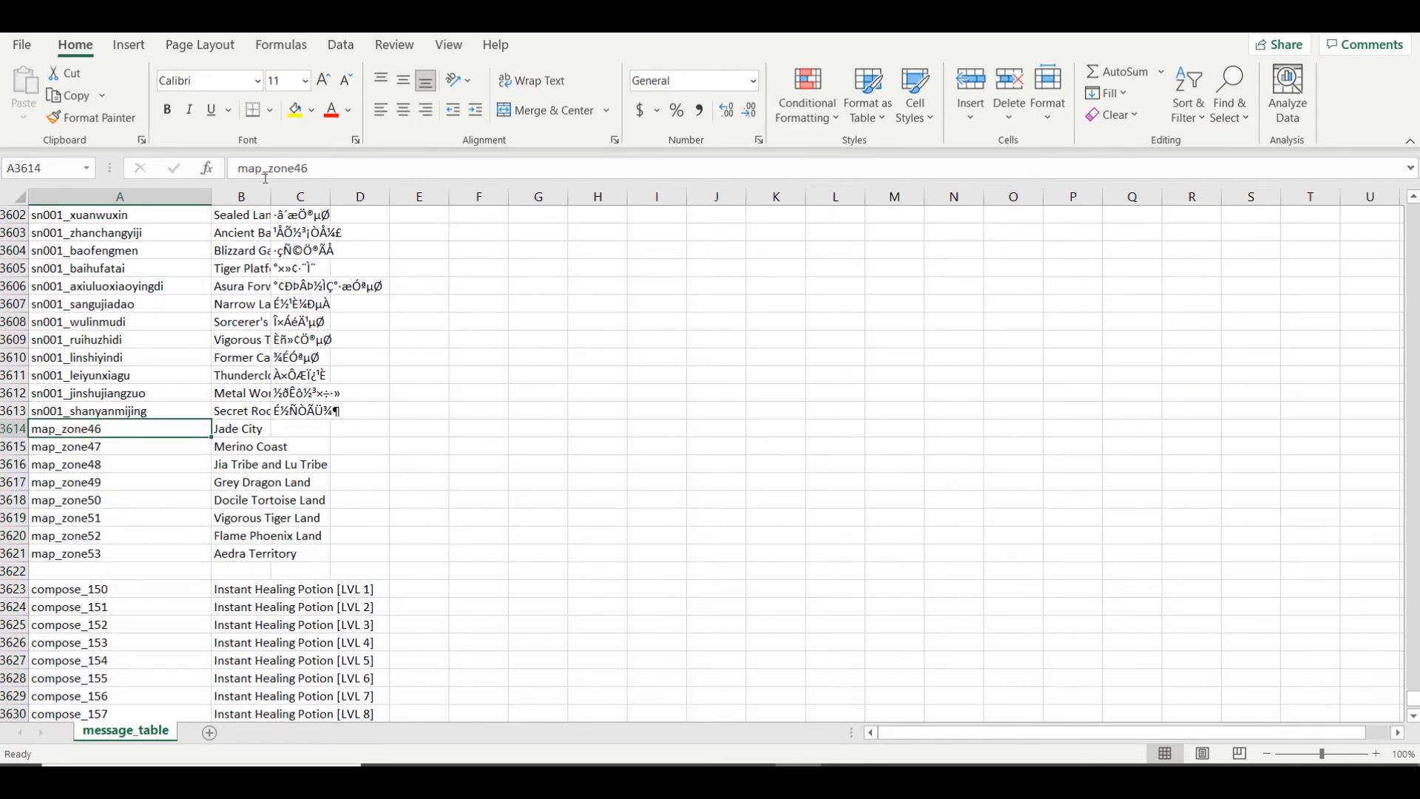
Widen column B so the zone names fit, and select the Jade City name in B3614
{"action": "left_click_drag", "start_coordinate": [271, 194], "coordinate": [361, 193]}
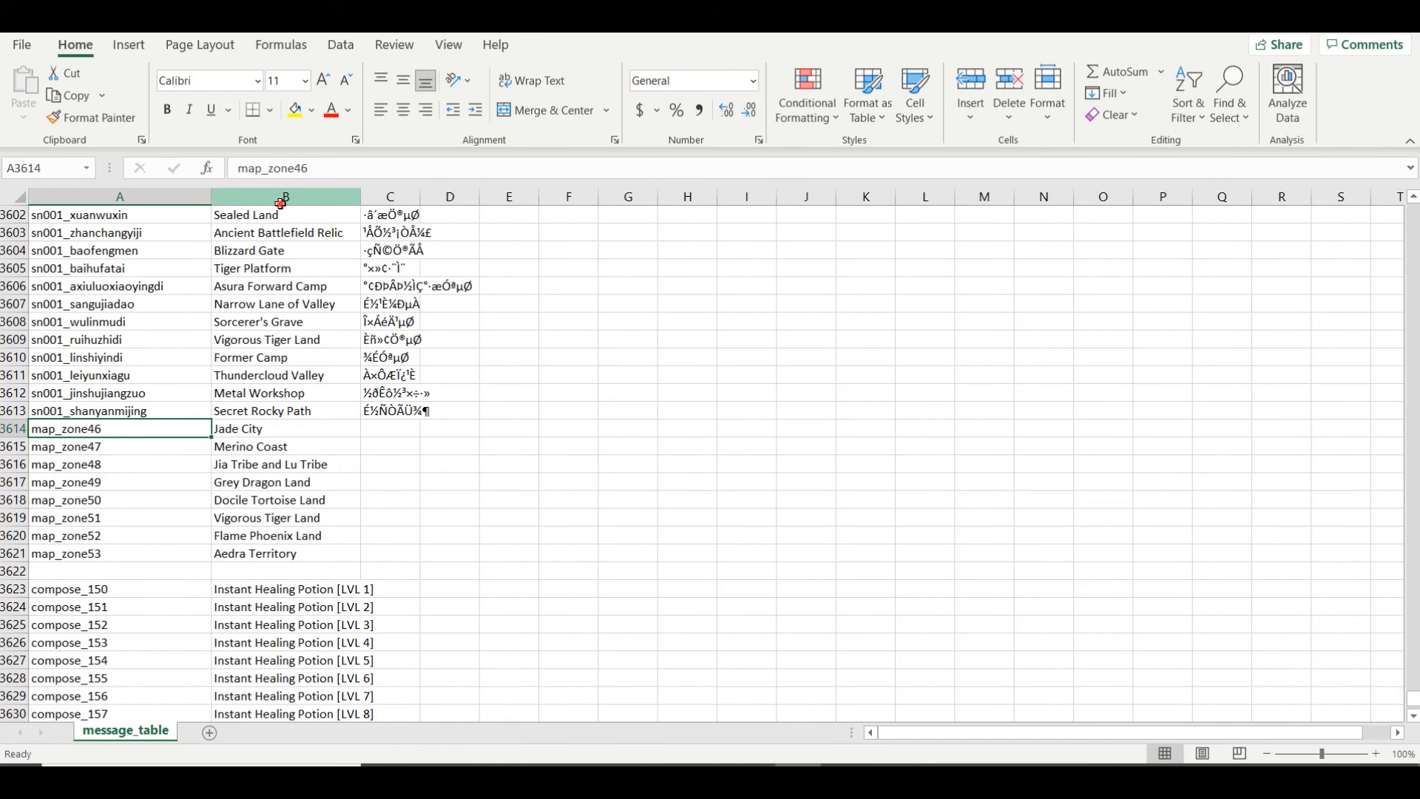
{"action": "left_click", "coordinate": [280, 197]}
{"action": "left_click", "coordinate": [260, 430]}
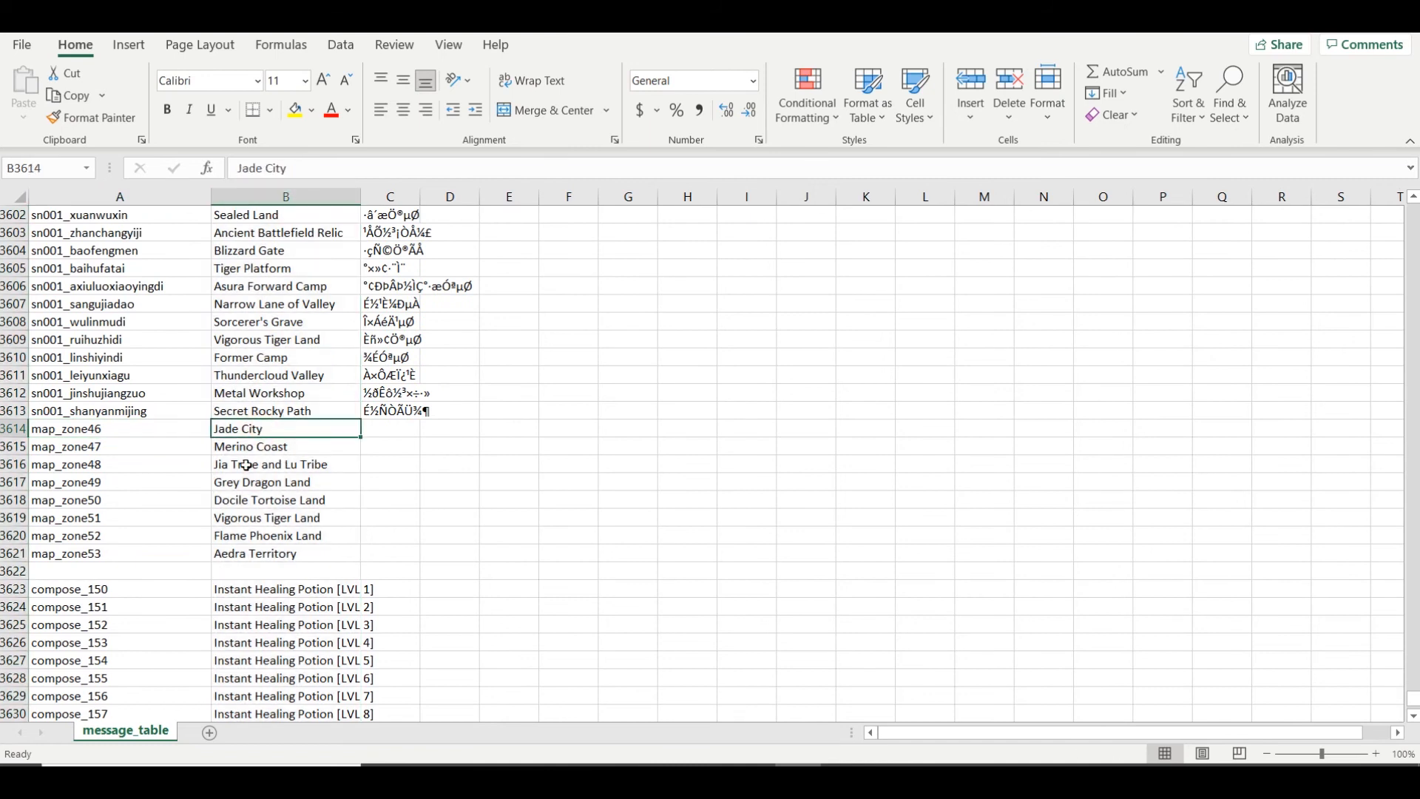
Select the sn001_axiuluodaying row (3591) for Asura Main Camp and compare its key with the map_zone entries below
{"action": "scroll", "coordinate": [199, 446], "scroll_direction": "up", "scroll_amount": 4}
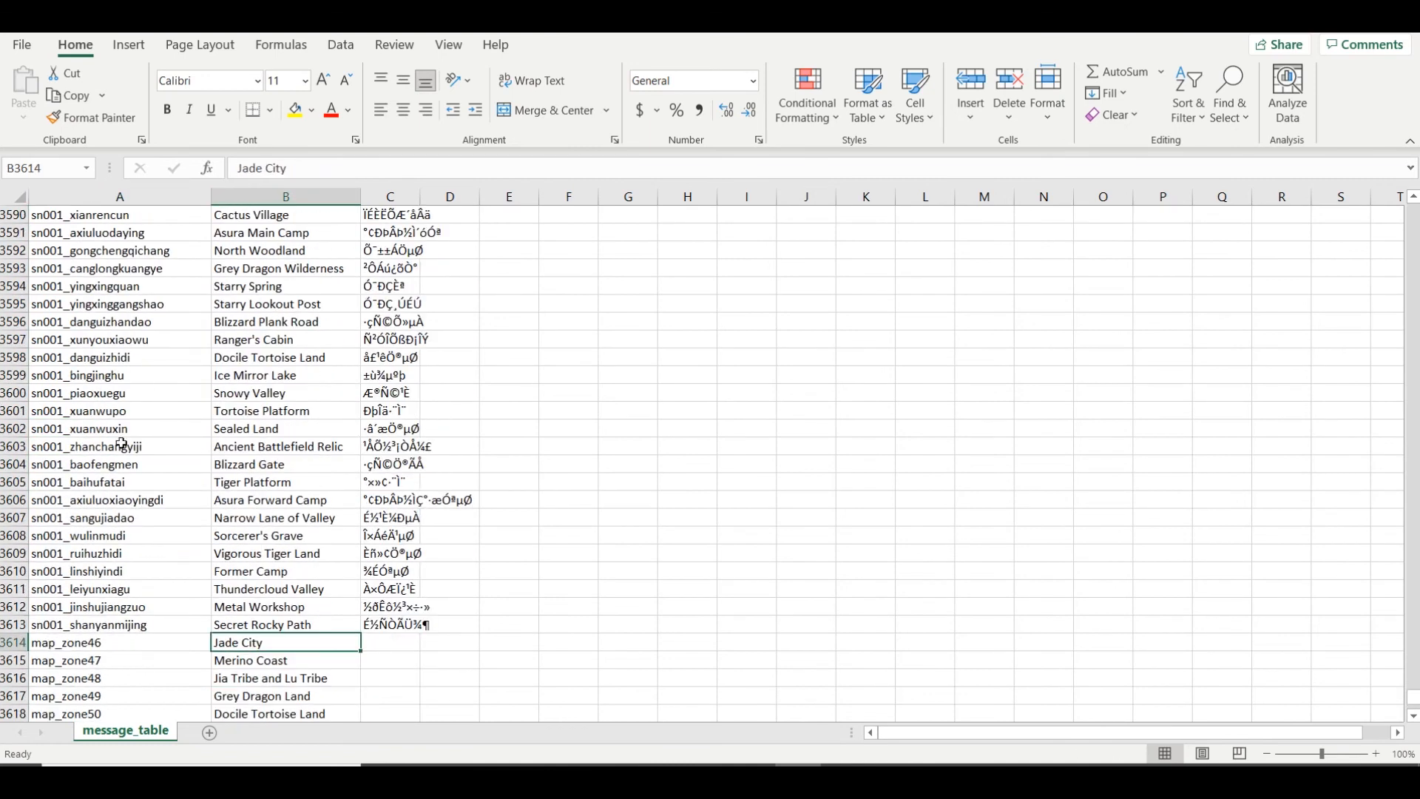
{"action": "left_click_drag", "start_coordinate": [7, 482], "coordinate": [46, 323]}
{"action": "left_click", "coordinate": [59, 324]}
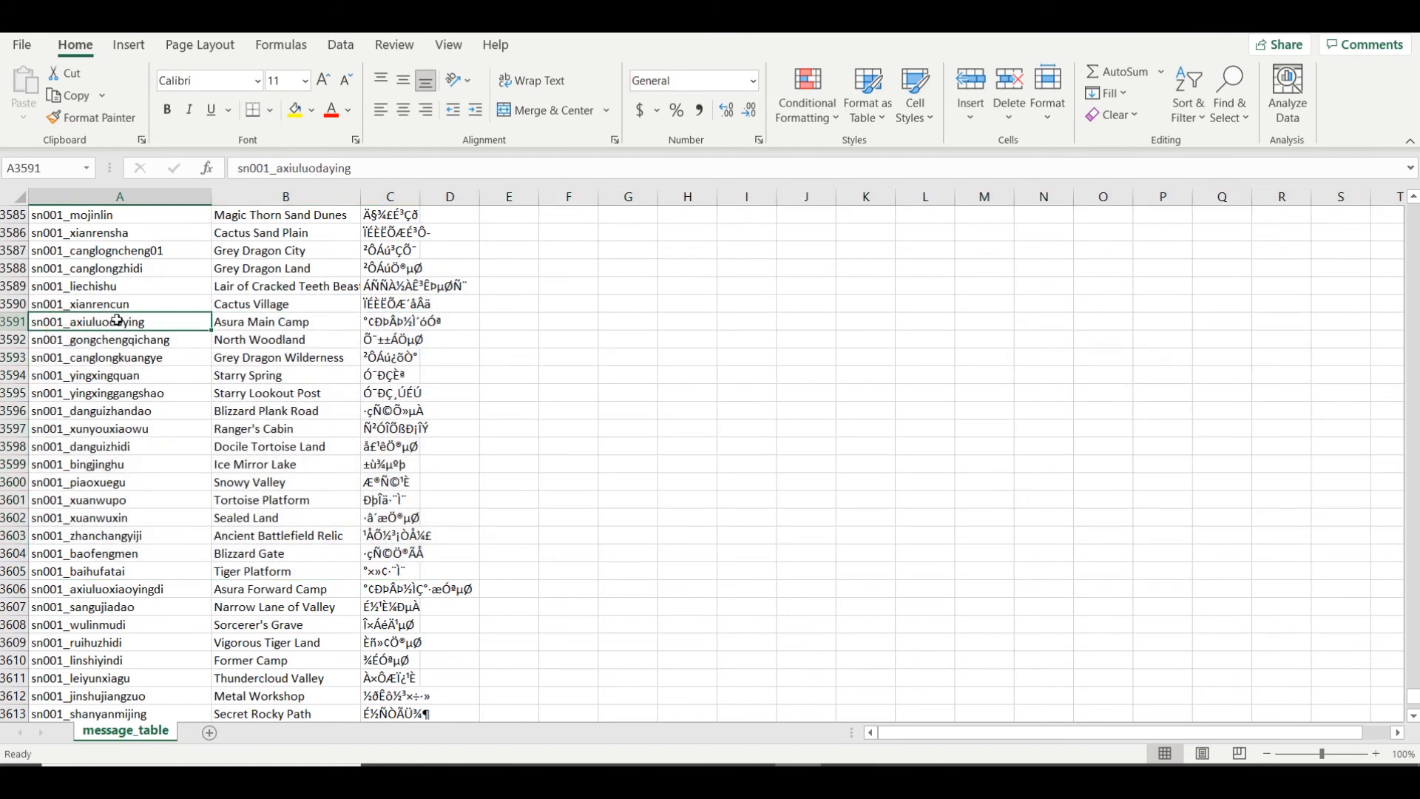
{"action": "left_click", "coordinate": [15, 320]}
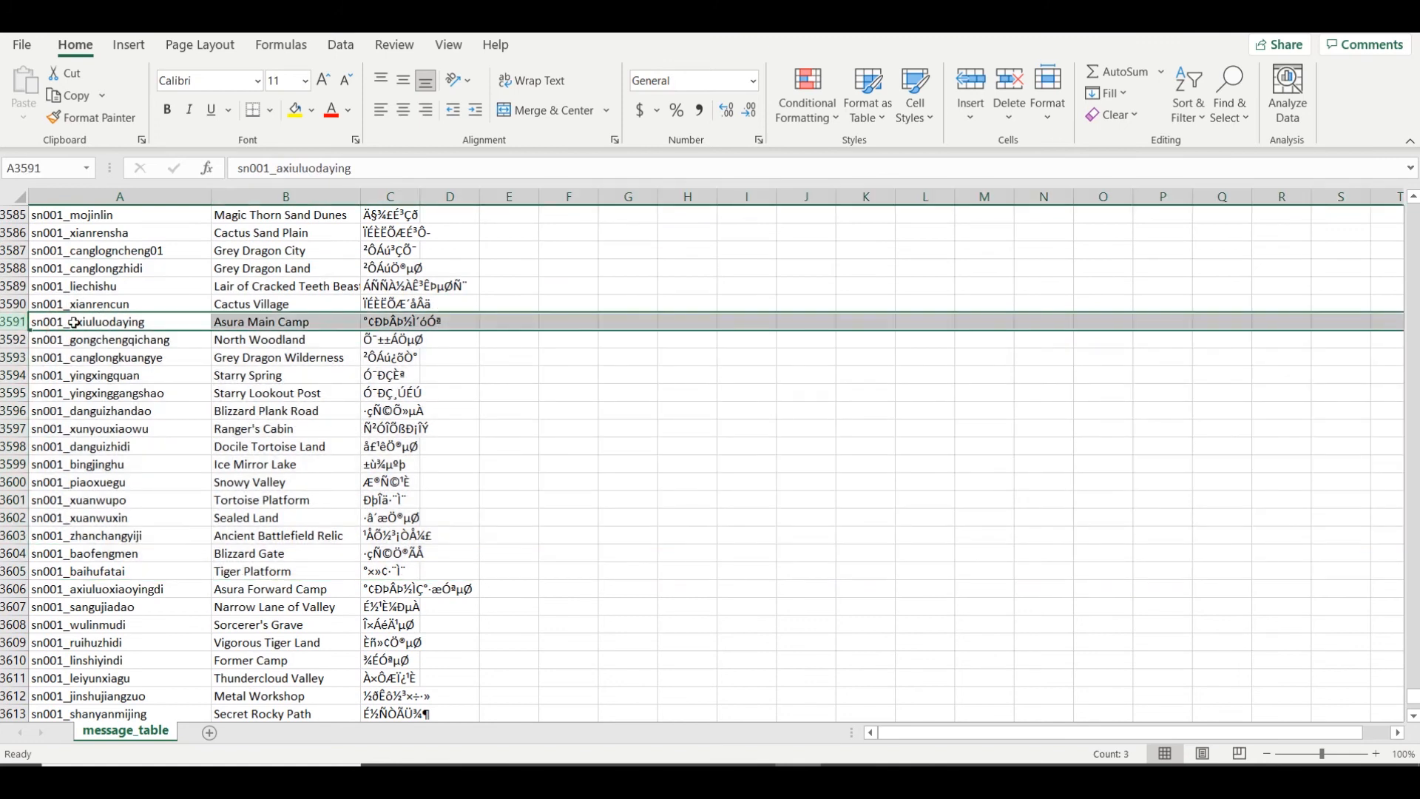
{"action": "scroll", "coordinate": [99, 503], "scroll_direction": "down", "scroll_amount": 4}
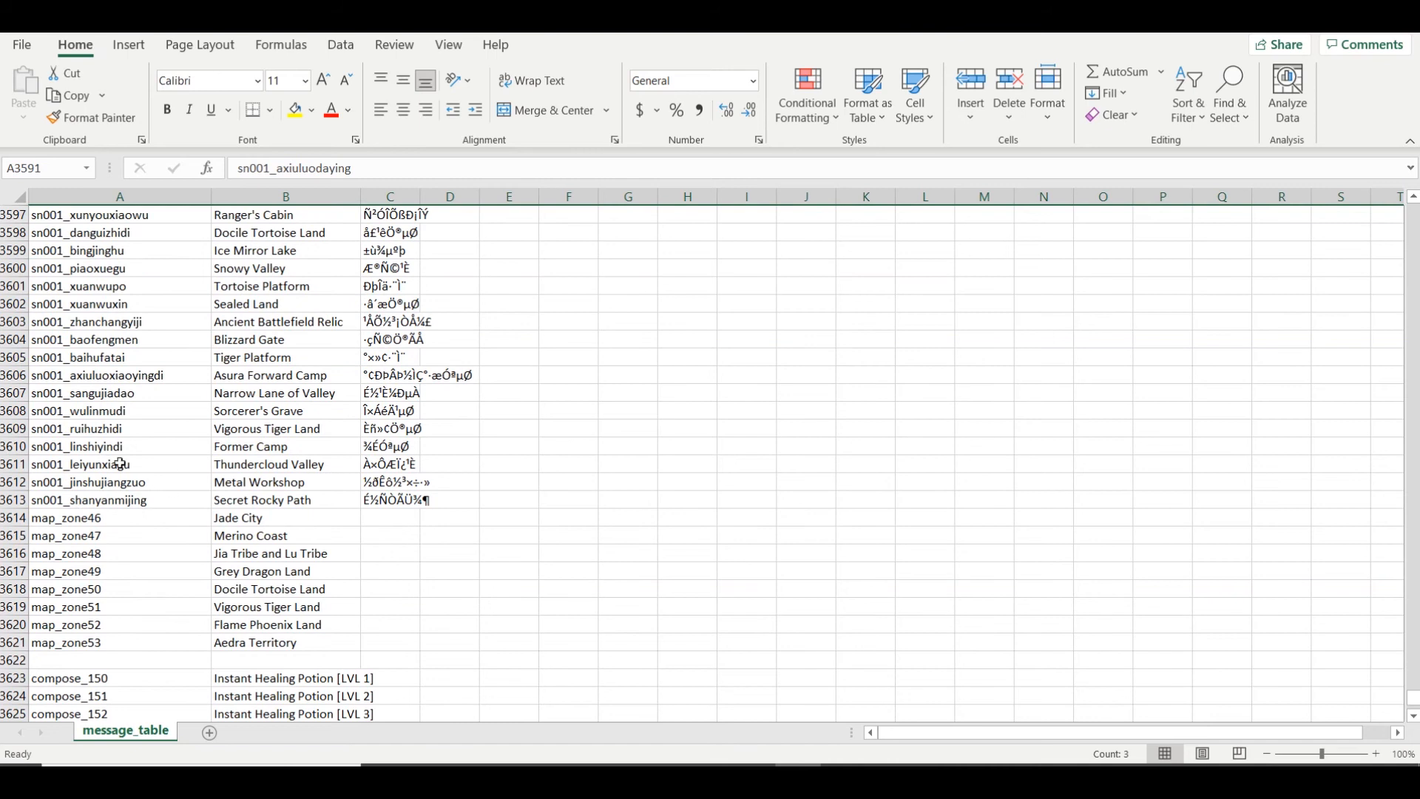
{"action": "scroll", "coordinate": [97, 432], "scroll_direction": "up", "scroll_amount": 4}
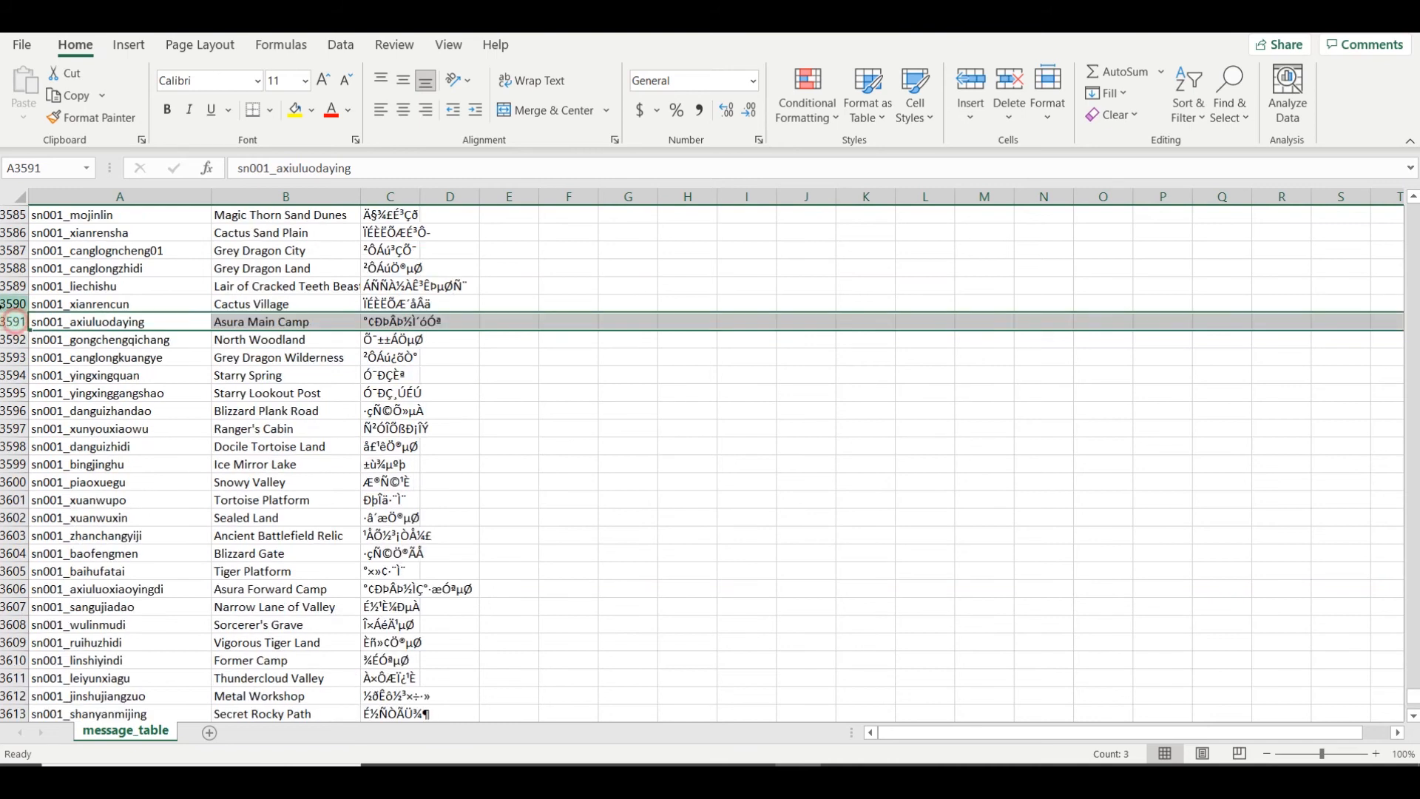
Replace the Asura Main Camp key in A3591 with mapzone_72
{"action": "double_click", "coordinate": [101, 321]}
{"action": "double_click", "coordinate": [151, 318]}
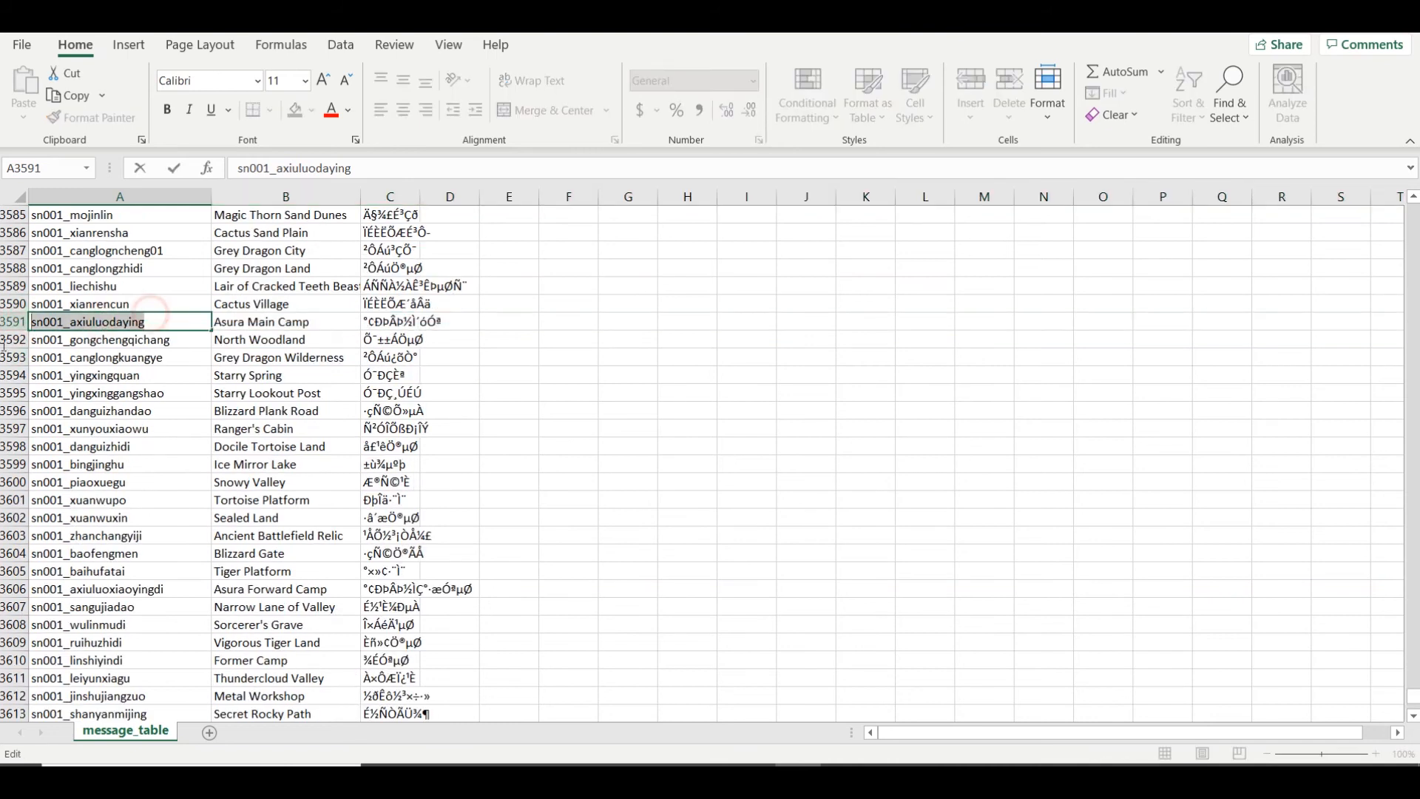
{"action": "type", "text": "mapzone_72"}
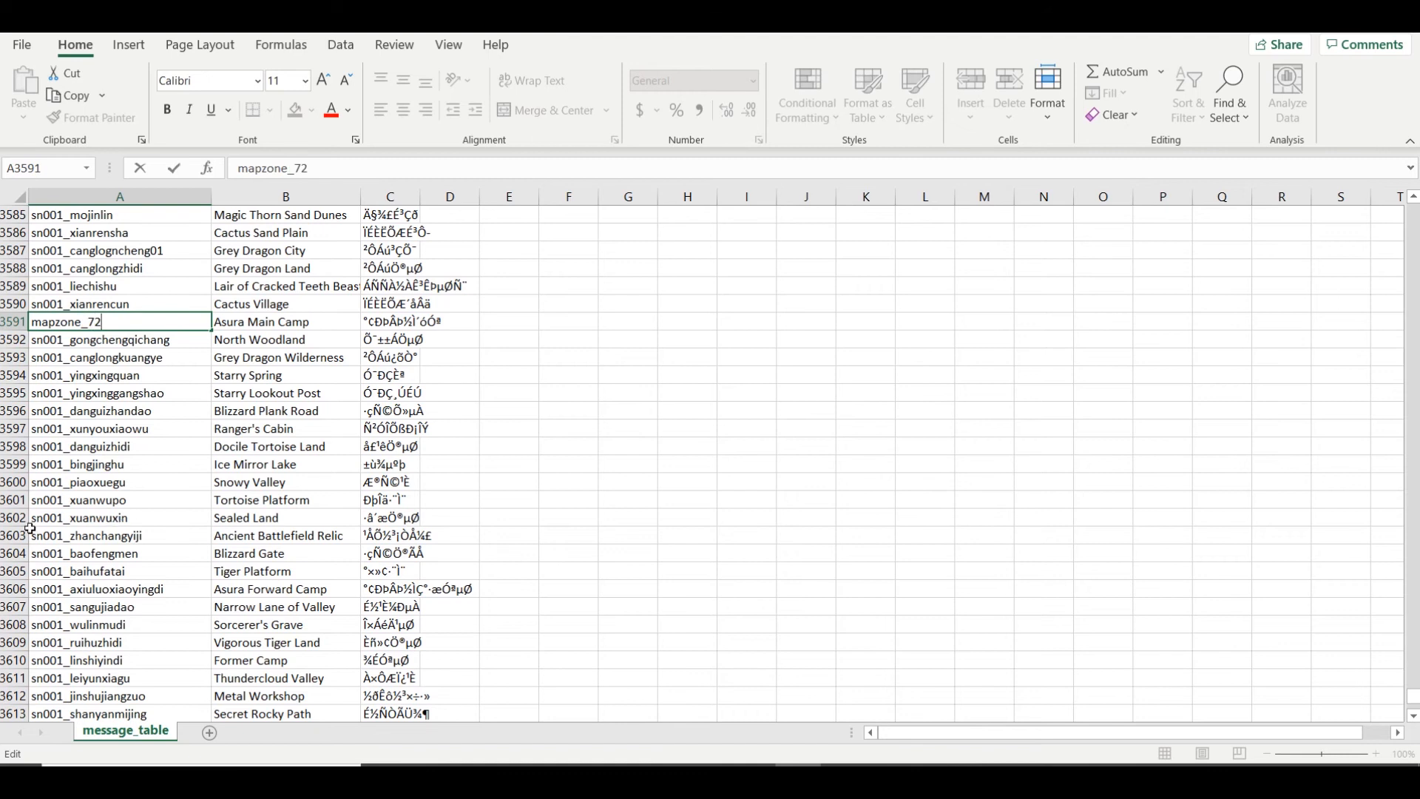
{"action": "left_click", "coordinate": [31, 522]}
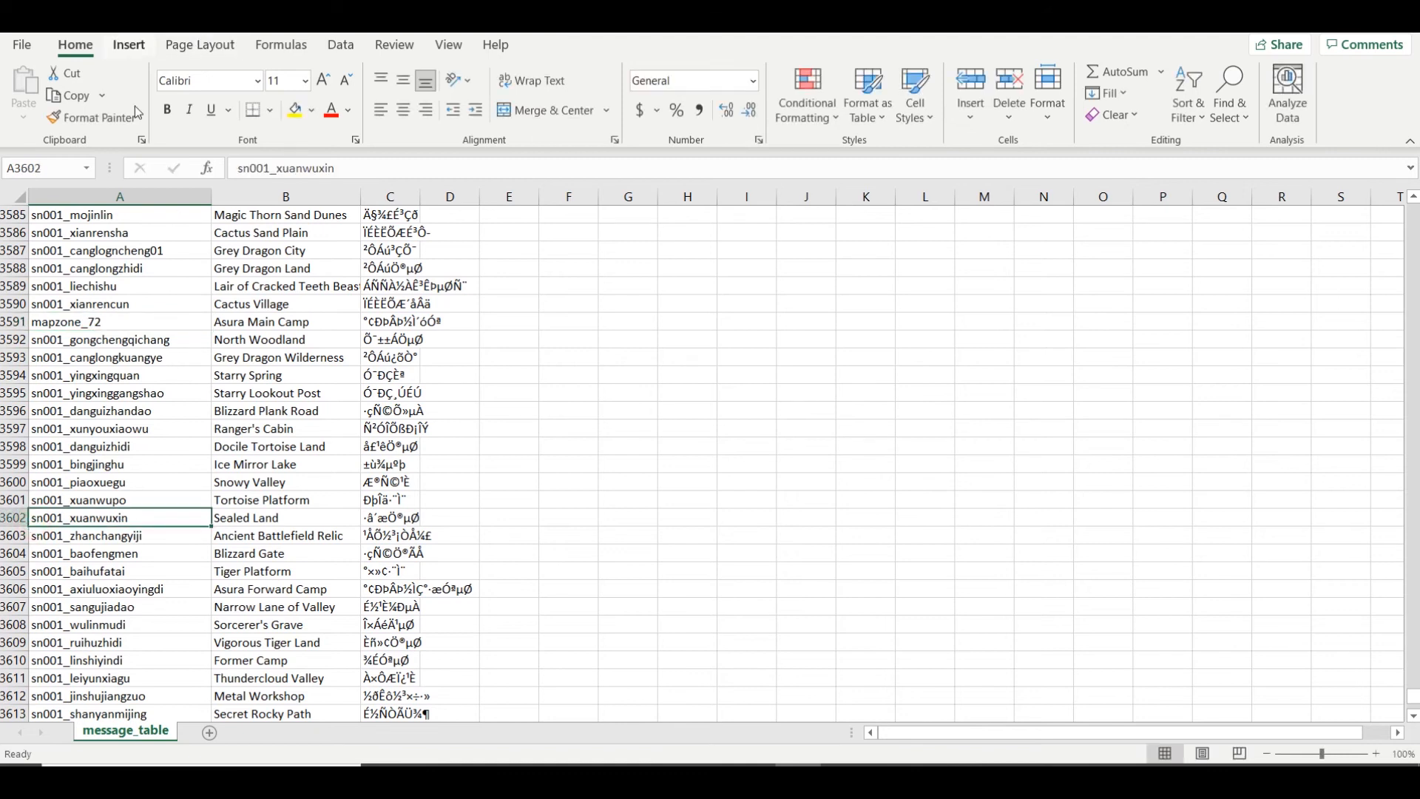
Examine the Scenestable_sfb043 and Scenestable_sfb043a keys in rows 3515 and 3516 with their names Meteorite Mountain and Saturn Palace
{"action": "scroll", "coordinate": [101, 303], "scroll_direction": "up", "scroll_amount": 19}
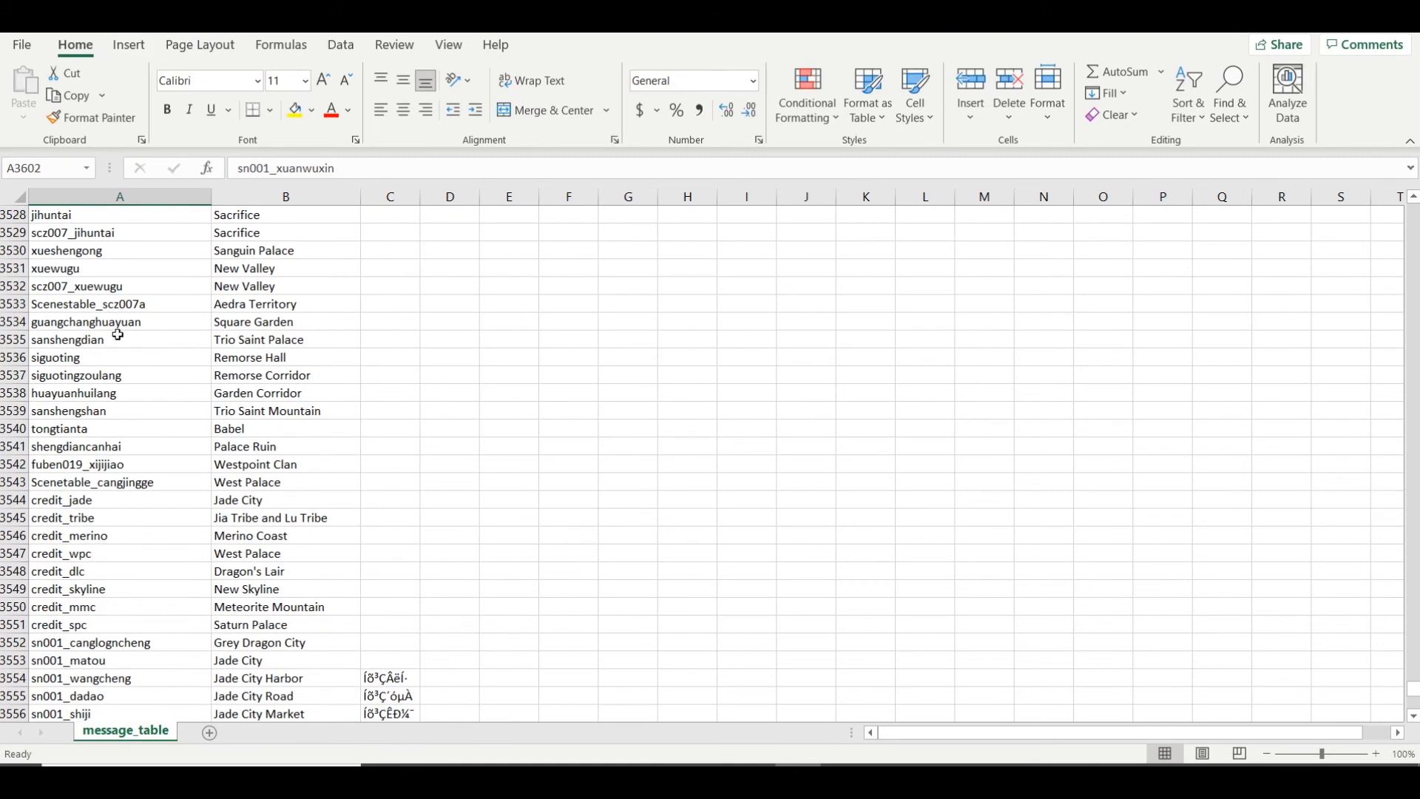
{"action": "scroll", "coordinate": [118, 335], "scroll_direction": "up", "scroll_amount": 5}
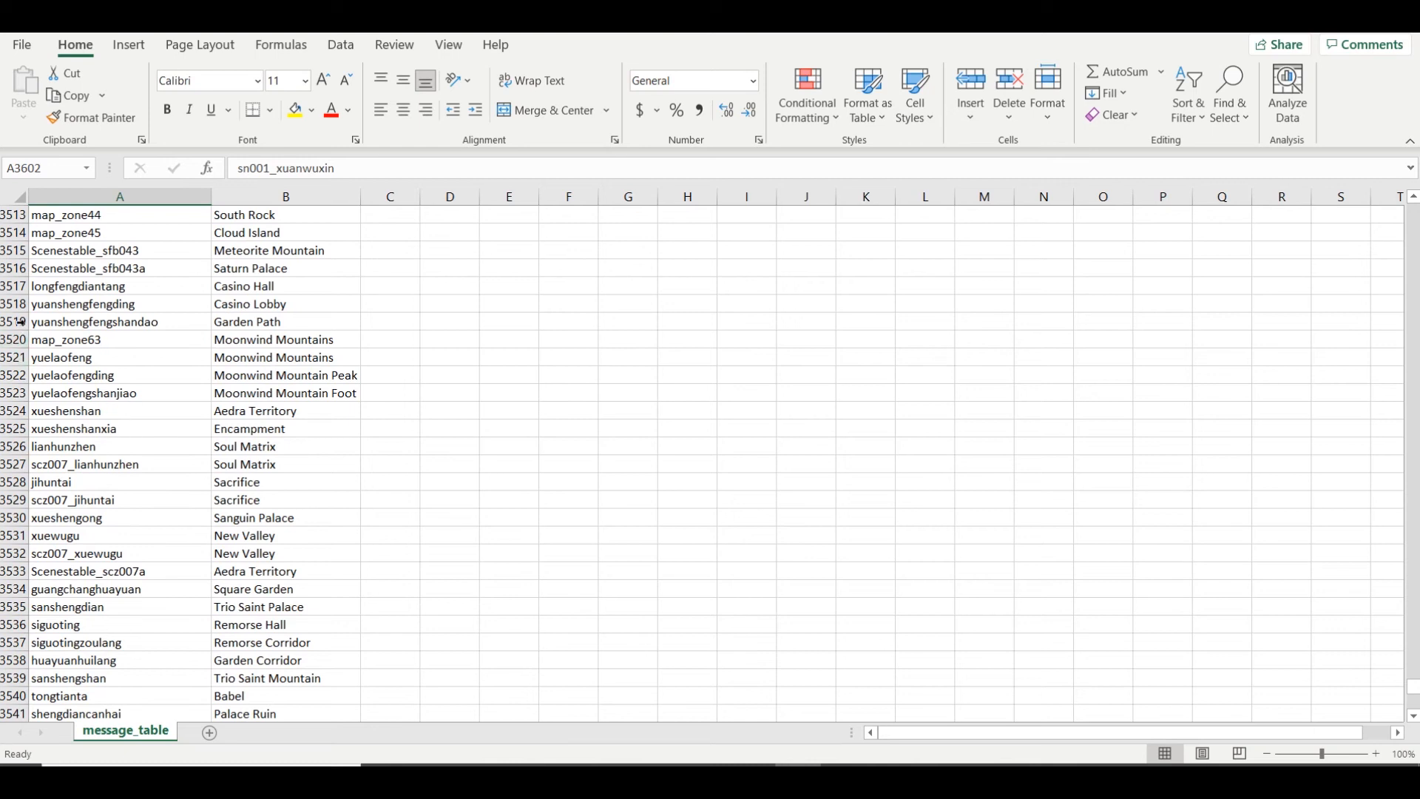
{"action": "left_click_drag", "start_coordinate": [9, 268], "coordinate": [9, 250]}
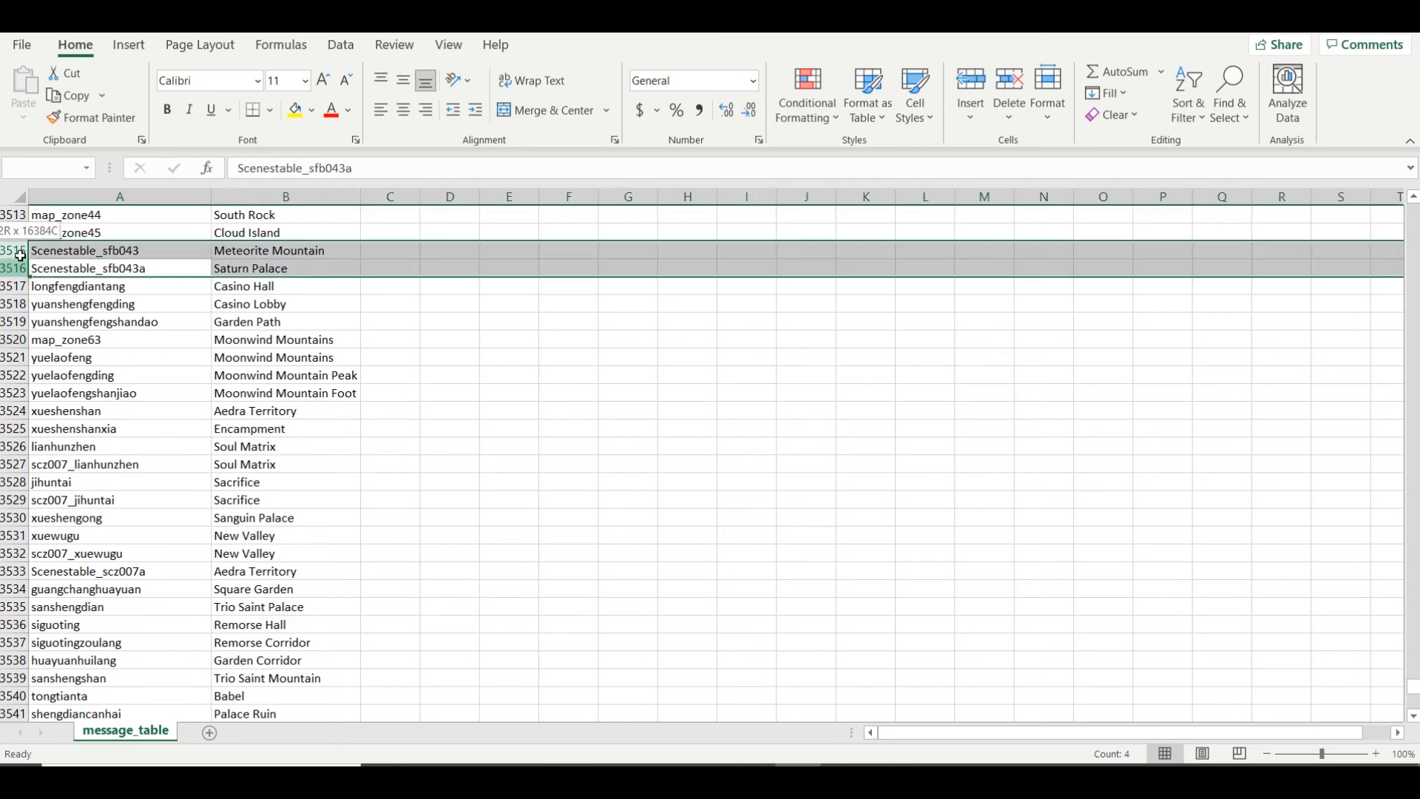
{"action": "double_click", "coordinate": [86, 251]}
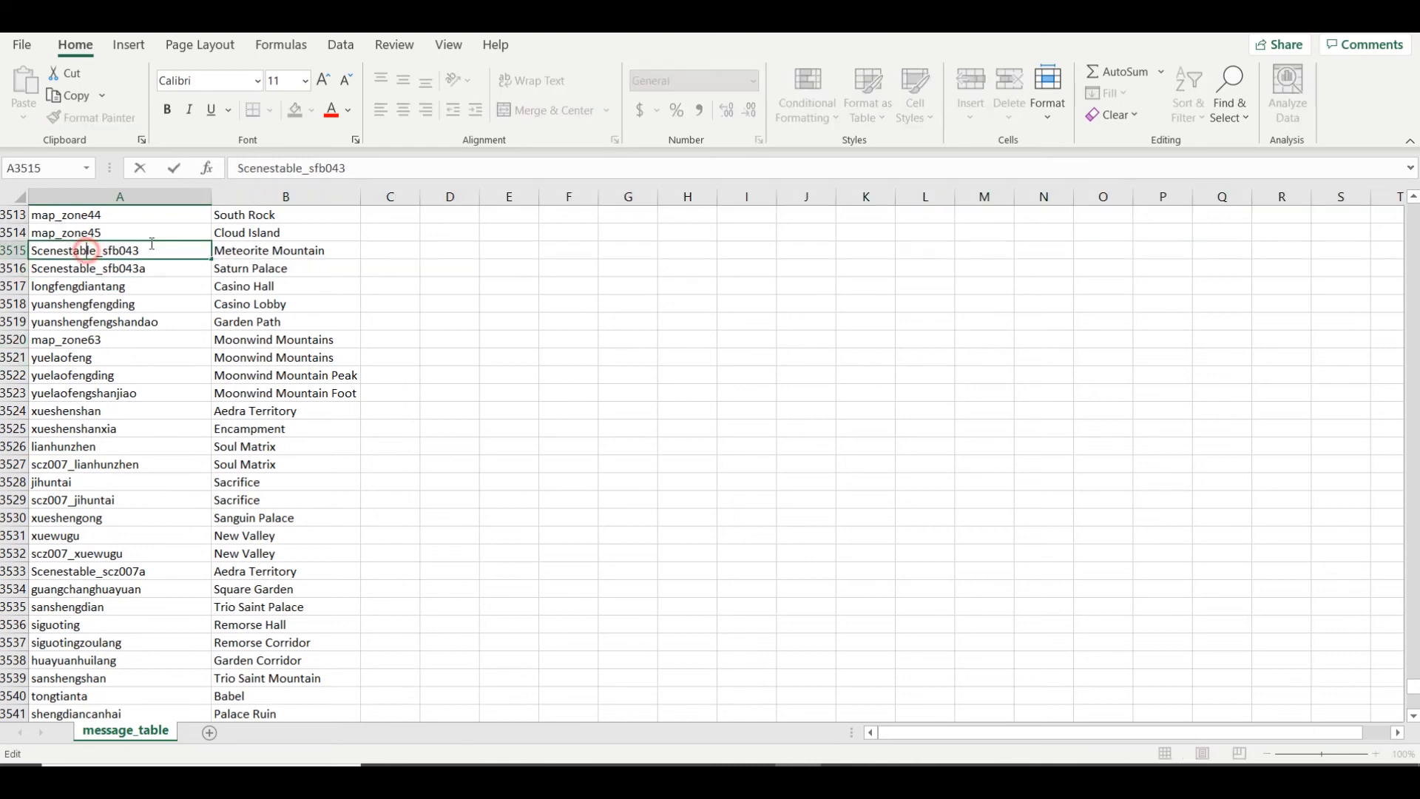
{"action": "double_click", "coordinate": [110, 250]}
{"action": "left_click", "coordinate": [111, 267]}
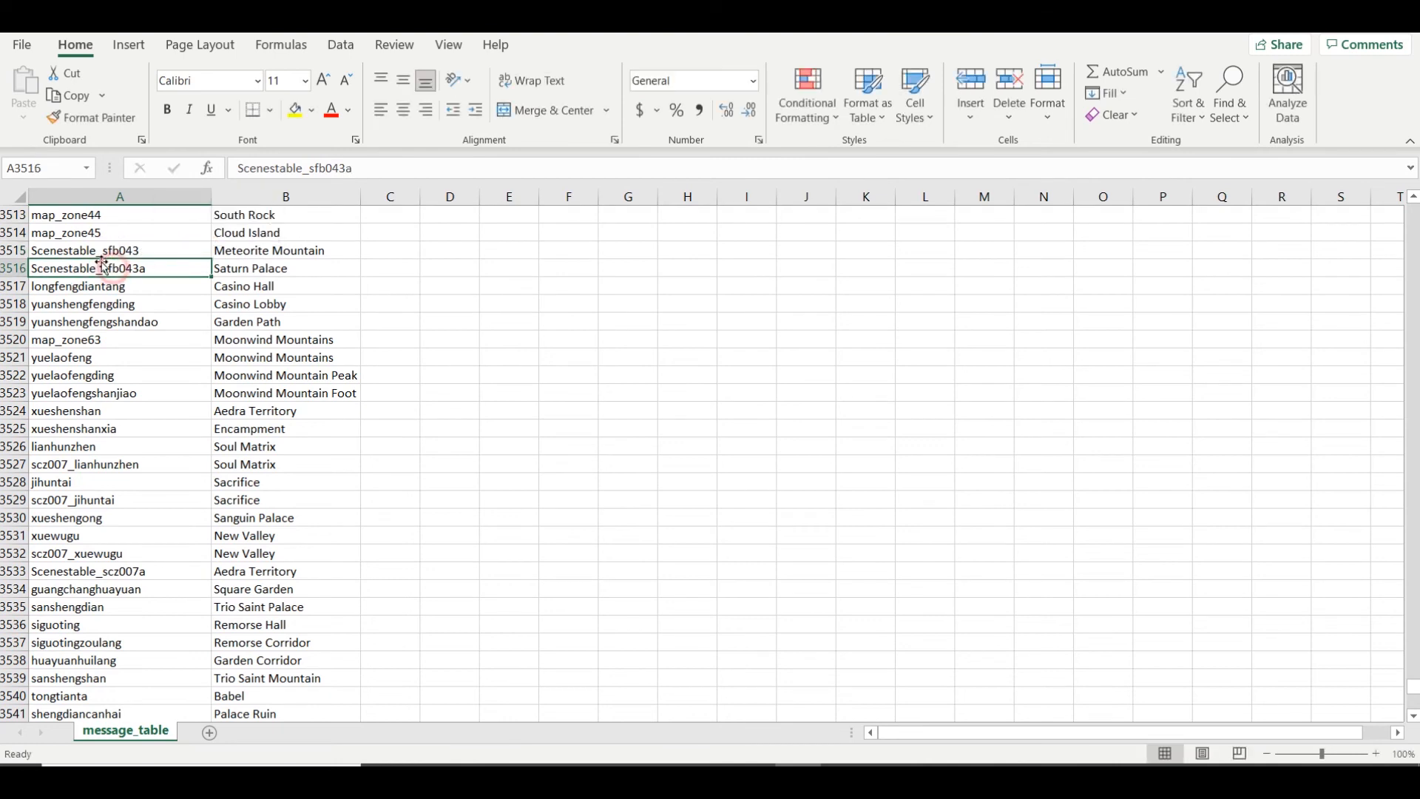
{"action": "double_click", "coordinate": [109, 268]}
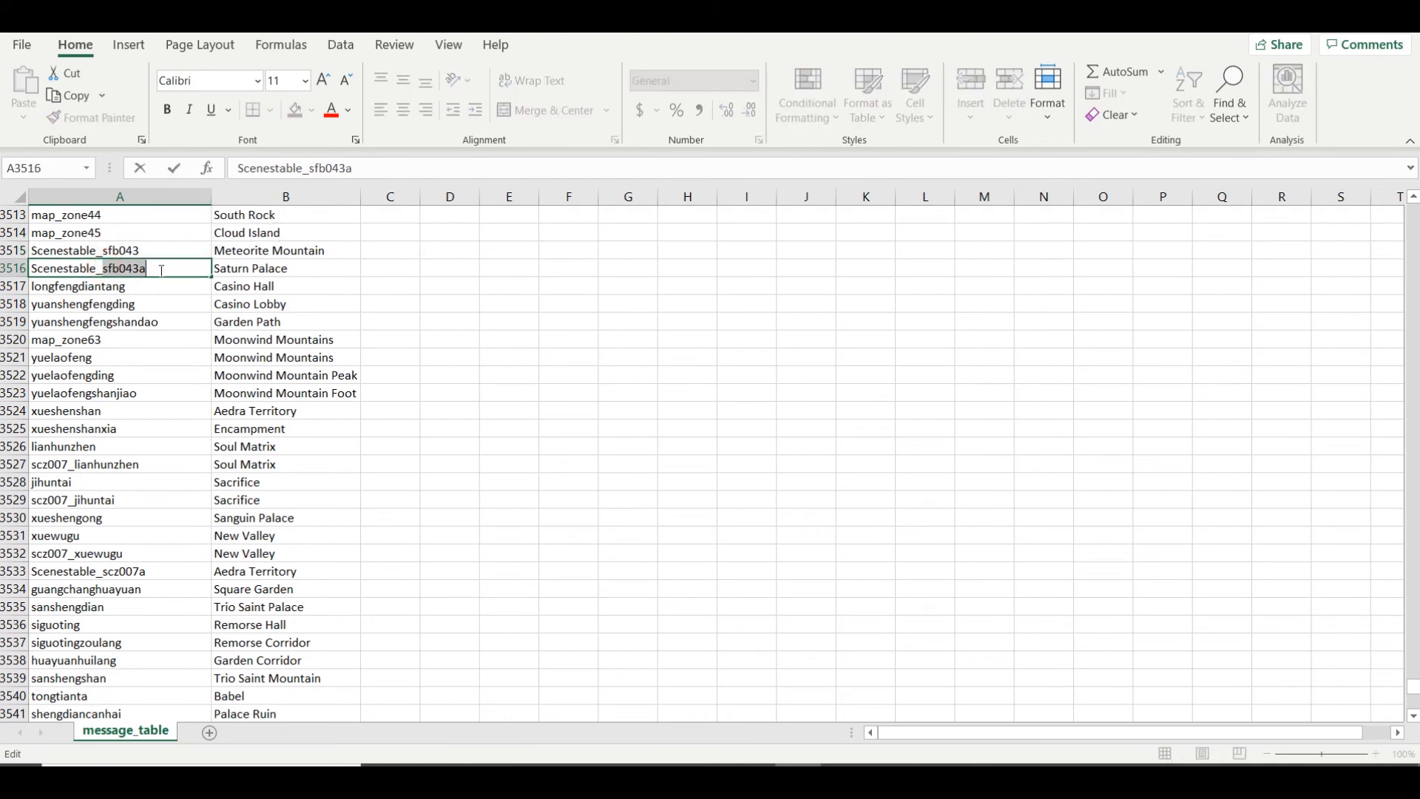
{"action": "left_click", "coordinate": [148, 285]}
{"action": "mouse_move", "coordinate": [230, 265]}
{"action": "left_mouse_down"}
{"action": "mouse_move", "coordinate": [233, 232]}
{"action": "mouse_move", "coordinate": [247, 268]}
{"action": "mouse_move", "coordinate": [250, 253]}
{"action": "left_mouse_up"}
{"action": "scroll", "coordinate": [250, 308], "scroll_direction": "up", "scroll_amount": 4}
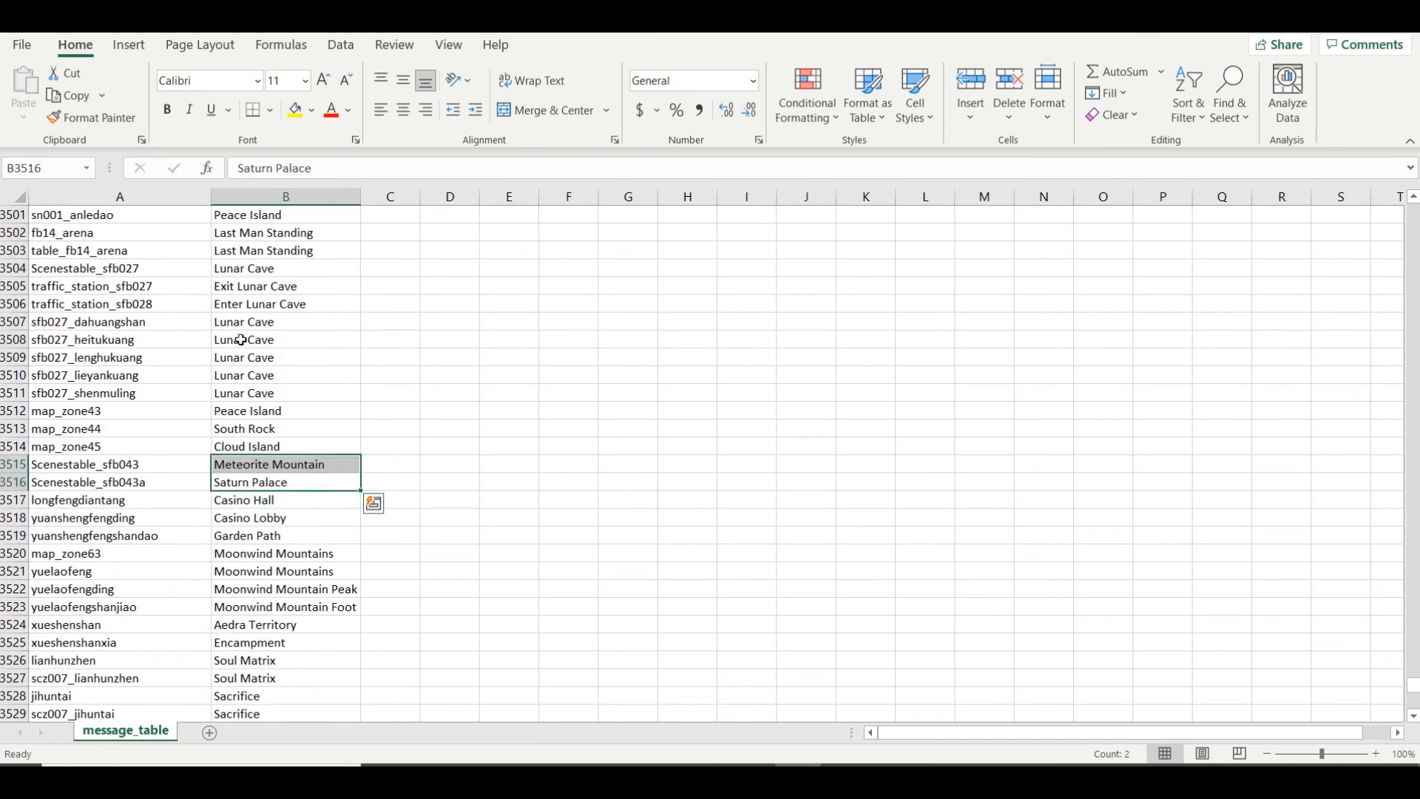
Trace the place-name keys upward from Scenestable_sfb043 through the credit entries, and select traffic_station_jadecity in A3491
{"action": "left_click_drag", "start_coordinate": [19, 415], "coordinate": [9, 499]}
{"action": "scroll", "coordinate": [45, 468], "scroll_direction": "up", "scroll_amount": 10}
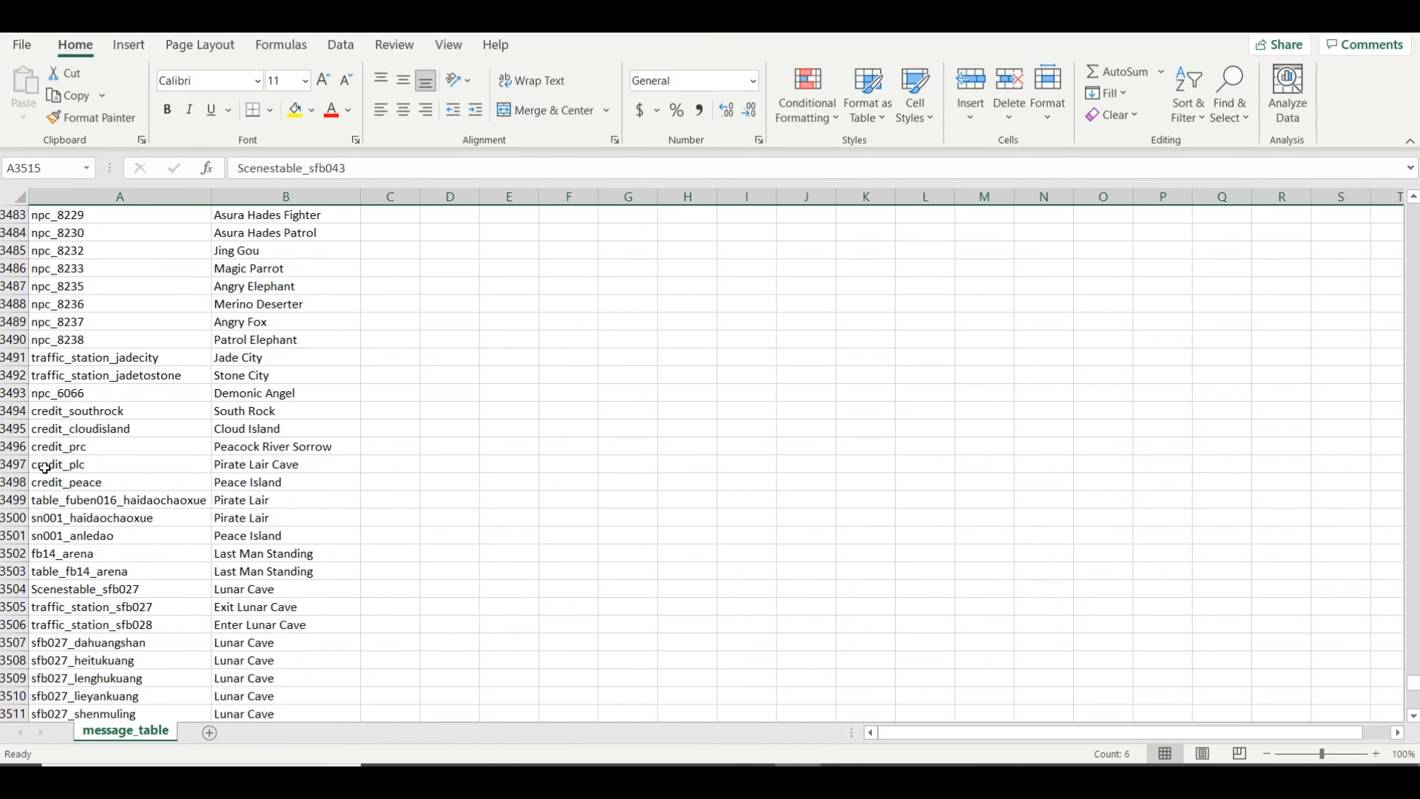
{"action": "scroll", "coordinate": [38, 470], "scroll_direction": "down", "scroll_amount": 2}
{"action": "mouse_move", "coordinate": [11, 446]}
{"action": "left_mouse_down"}
{"action": "mouse_move", "coordinate": [26, 306]}
{"action": "mouse_move", "coordinate": [36, 363]}
{"action": "mouse_move", "coordinate": [15, 425]}
{"action": "left_mouse_up"}
{"action": "scroll", "coordinate": [30, 392], "scroll_direction": "down", "scroll_amount": 1}
{"action": "left_click", "coordinate": [78, 410]}
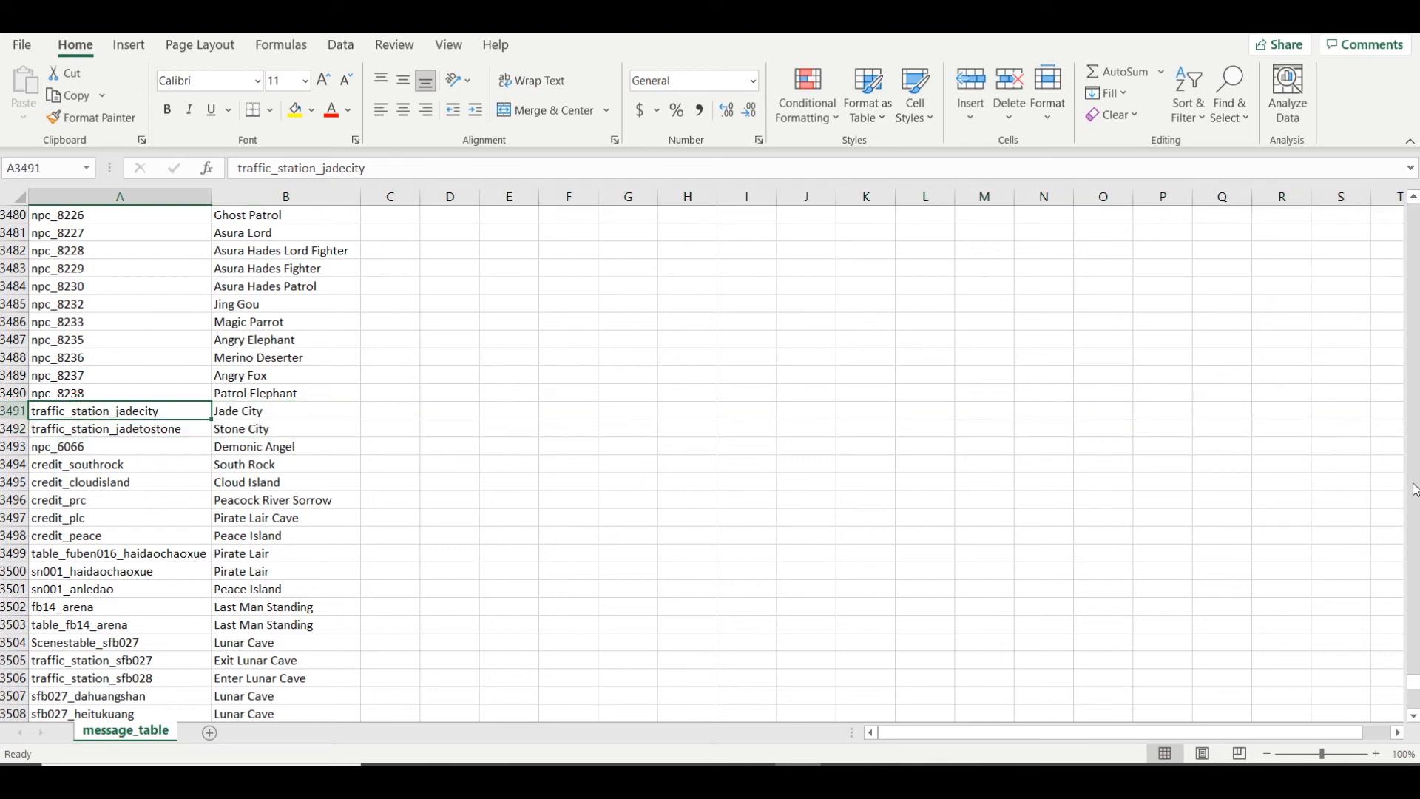
Check the map_zone and compose entries near the end of message_table, and close the workbook
{"action": "left_click_drag", "start_coordinate": [1413, 676], "coordinate": [1413, 702]}
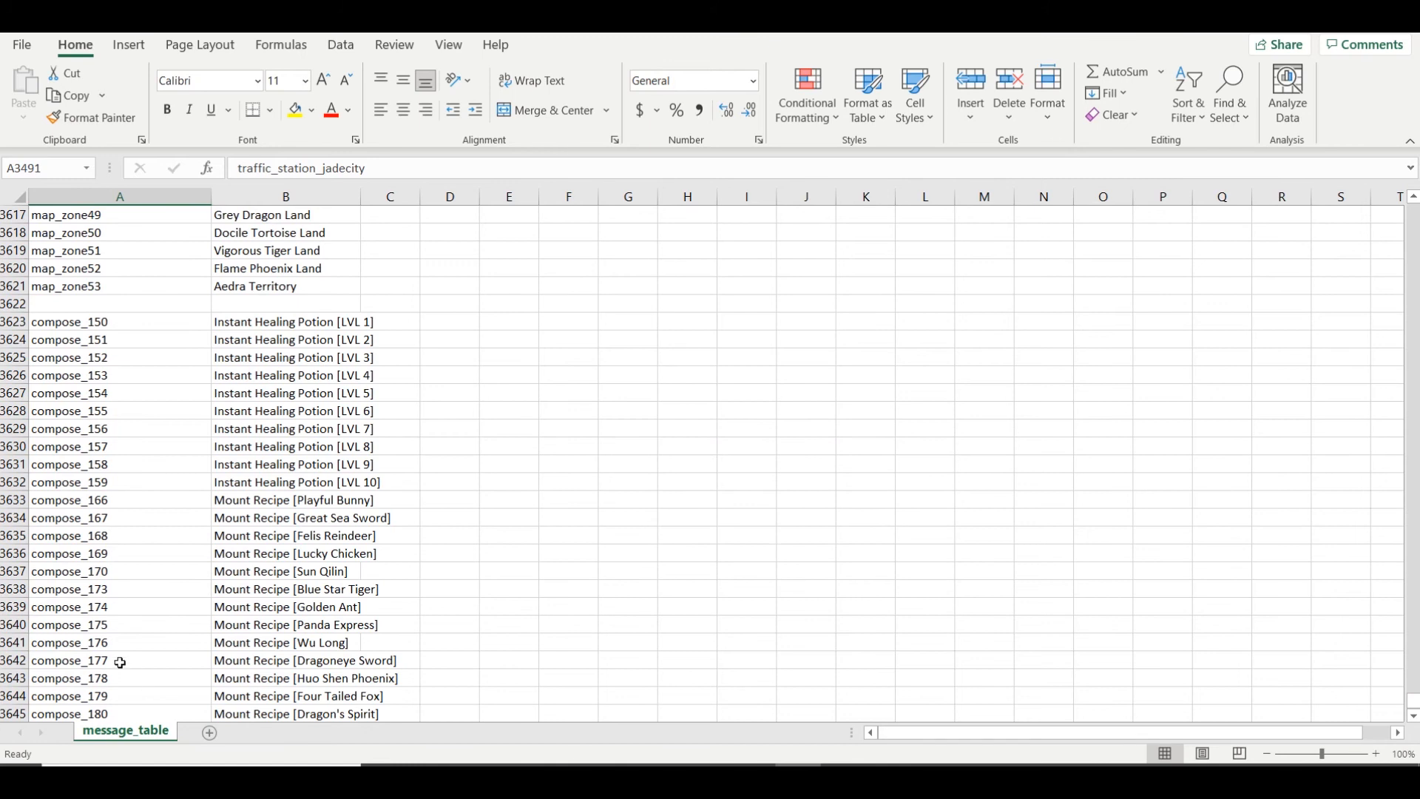
{"action": "scroll", "coordinate": [120, 660], "scroll_direction": "up", "scroll_amount": 3}
{"action": "left_click_drag", "start_coordinate": [6, 483], "coordinate": [9, 608]}
{"action": "left_click", "coordinate": [1401, 17]}
{"action": "left_click", "coordinate": [723, 419]}
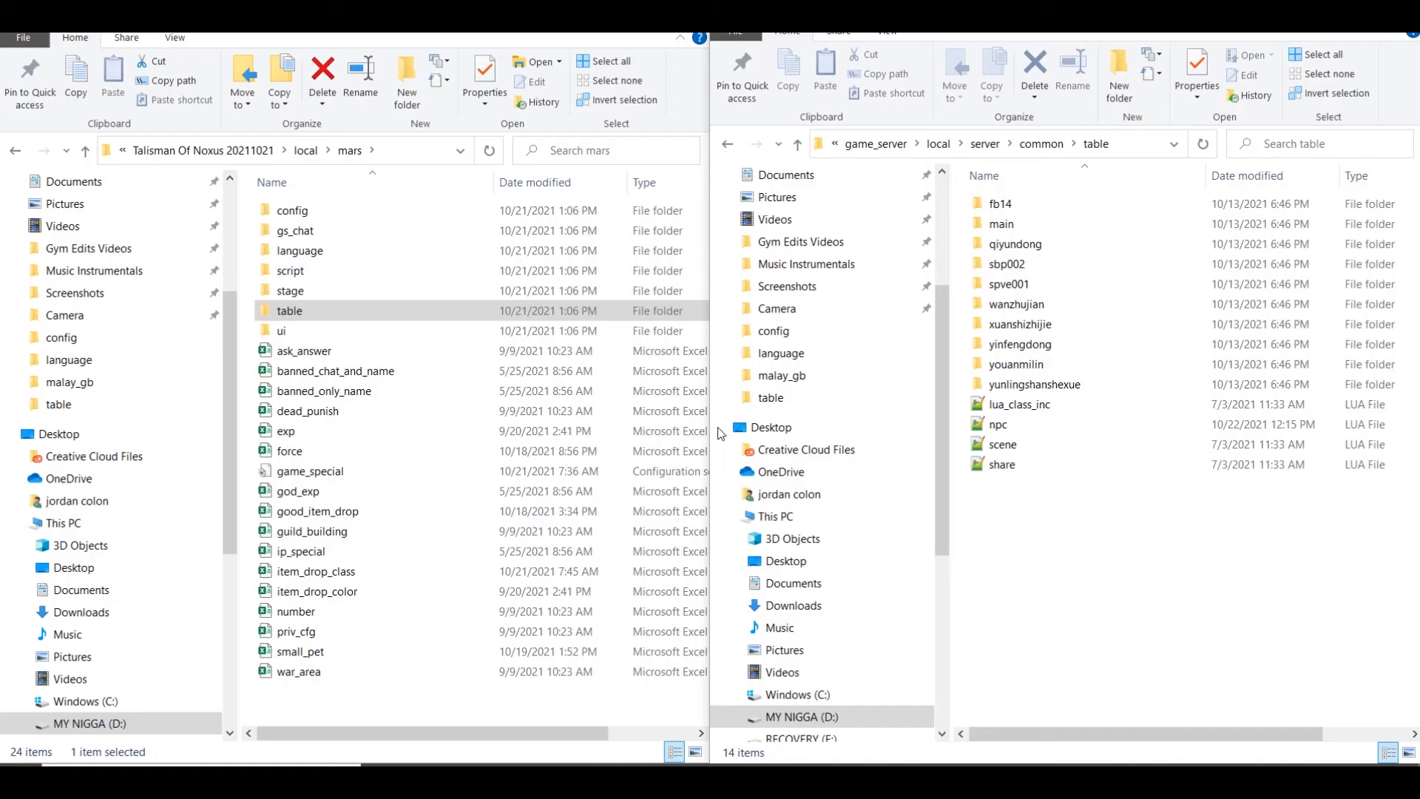
Look through the client's language and ui folders inside mars, and return to the mars folder
{"action": "double_click", "coordinate": [351, 249]}
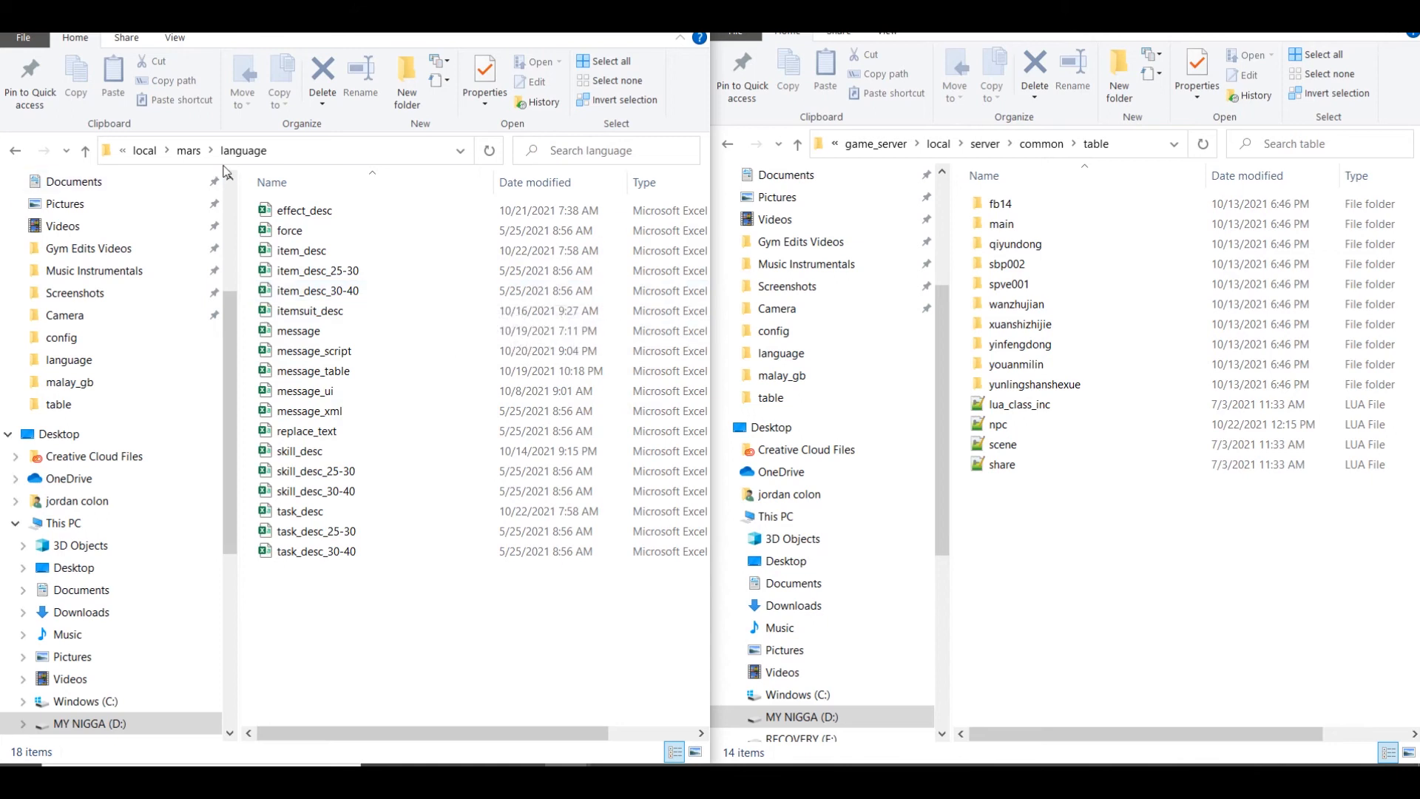
{"action": "left_click", "coordinate": [189, 150]}
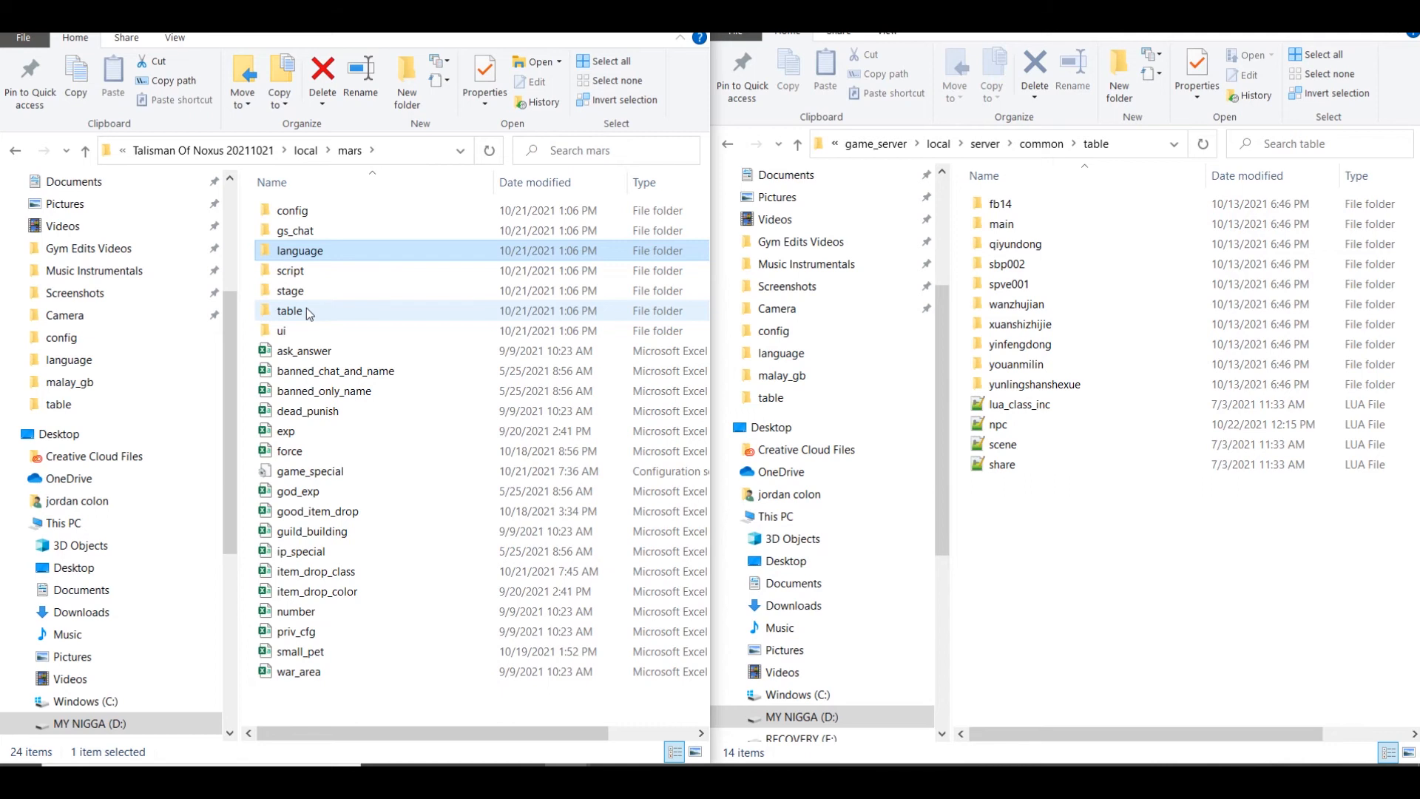
{"action": "mouse_move", "coordinate": [309, 313]}
{"action": "double_click", "coordinate": [299, 330]}
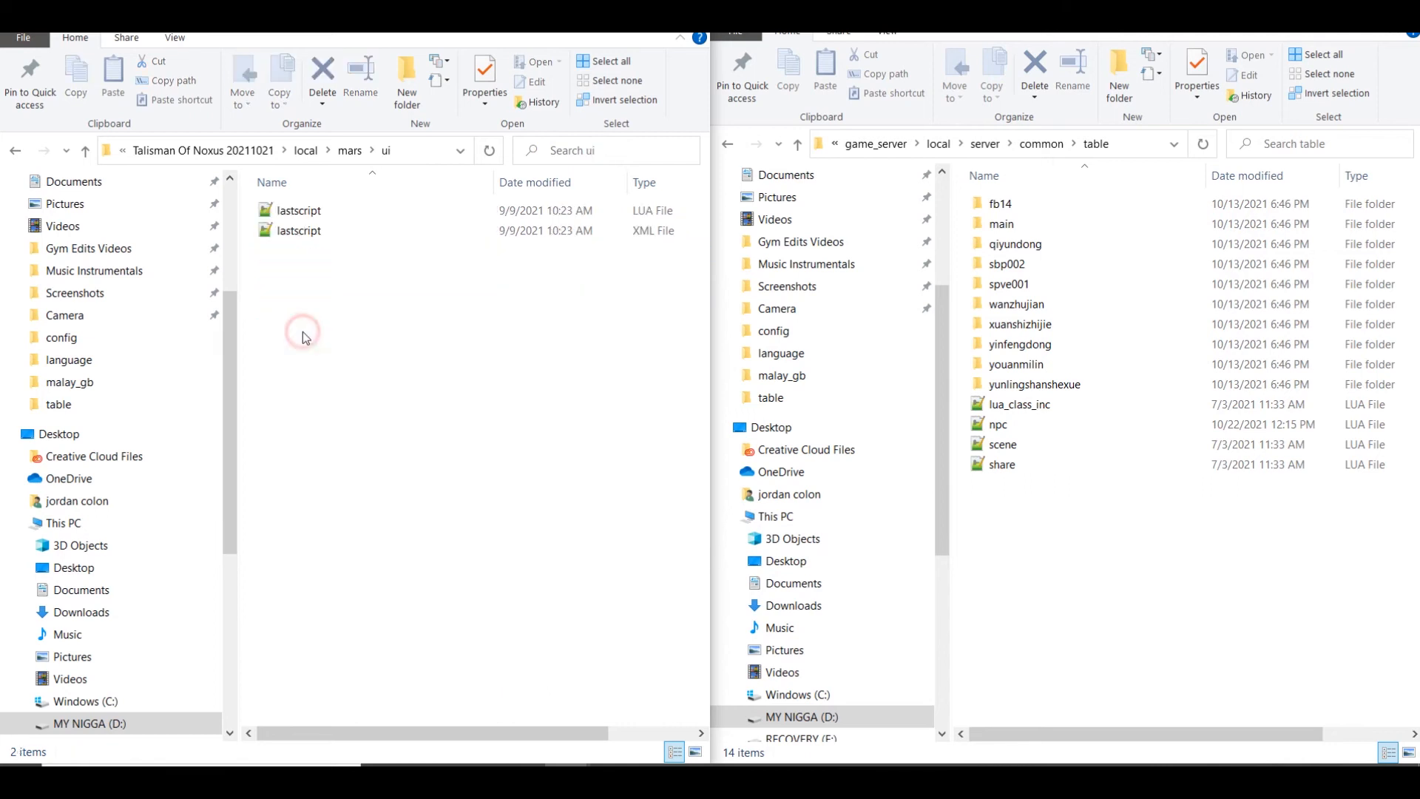
{"action": "left_click", "coordinate": [344, 152]}
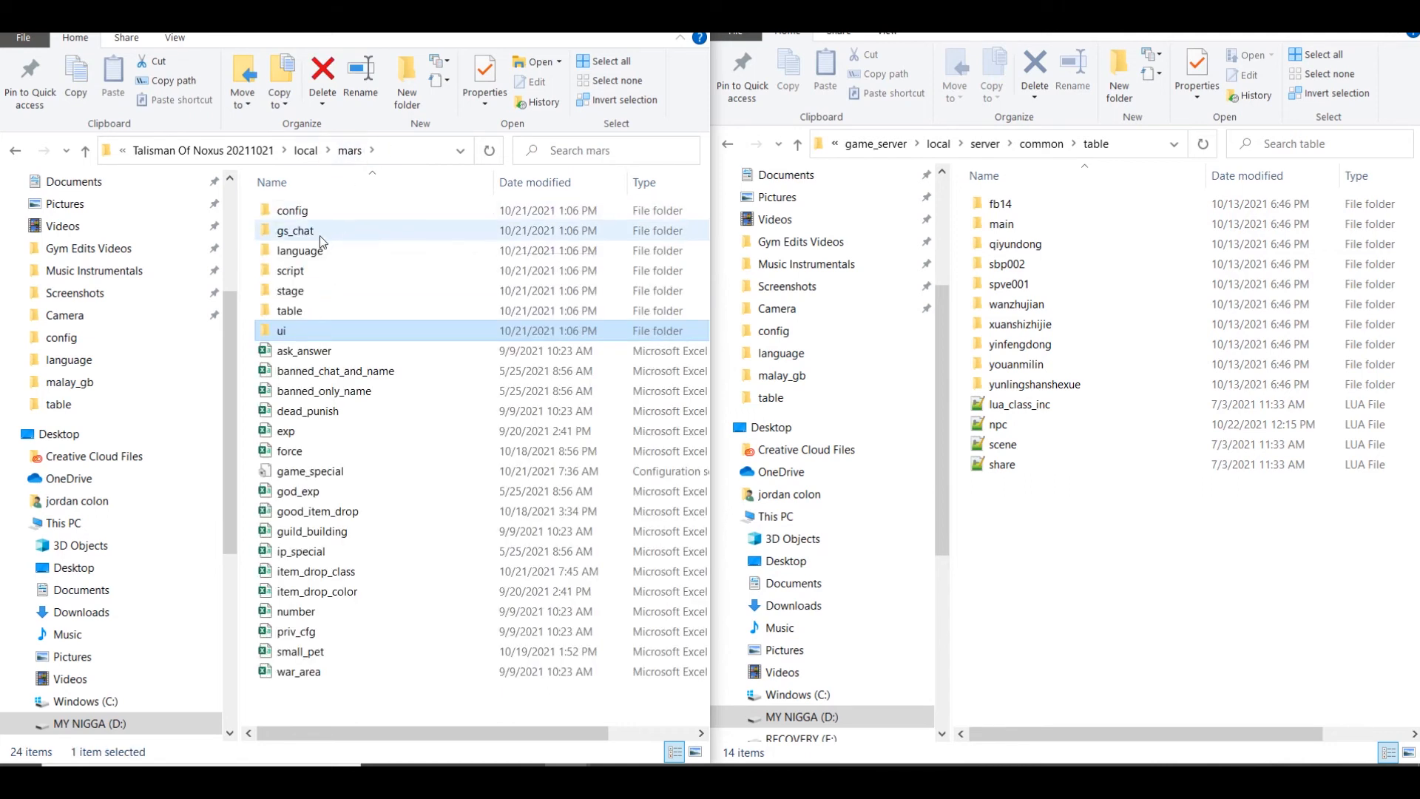
Look at the war Lua file in the script folder, and return to the mars folder
{"action": "left_click", "coordinate": [306, 271]}
{"action": "double_click", "coordinate": [306, 271]}
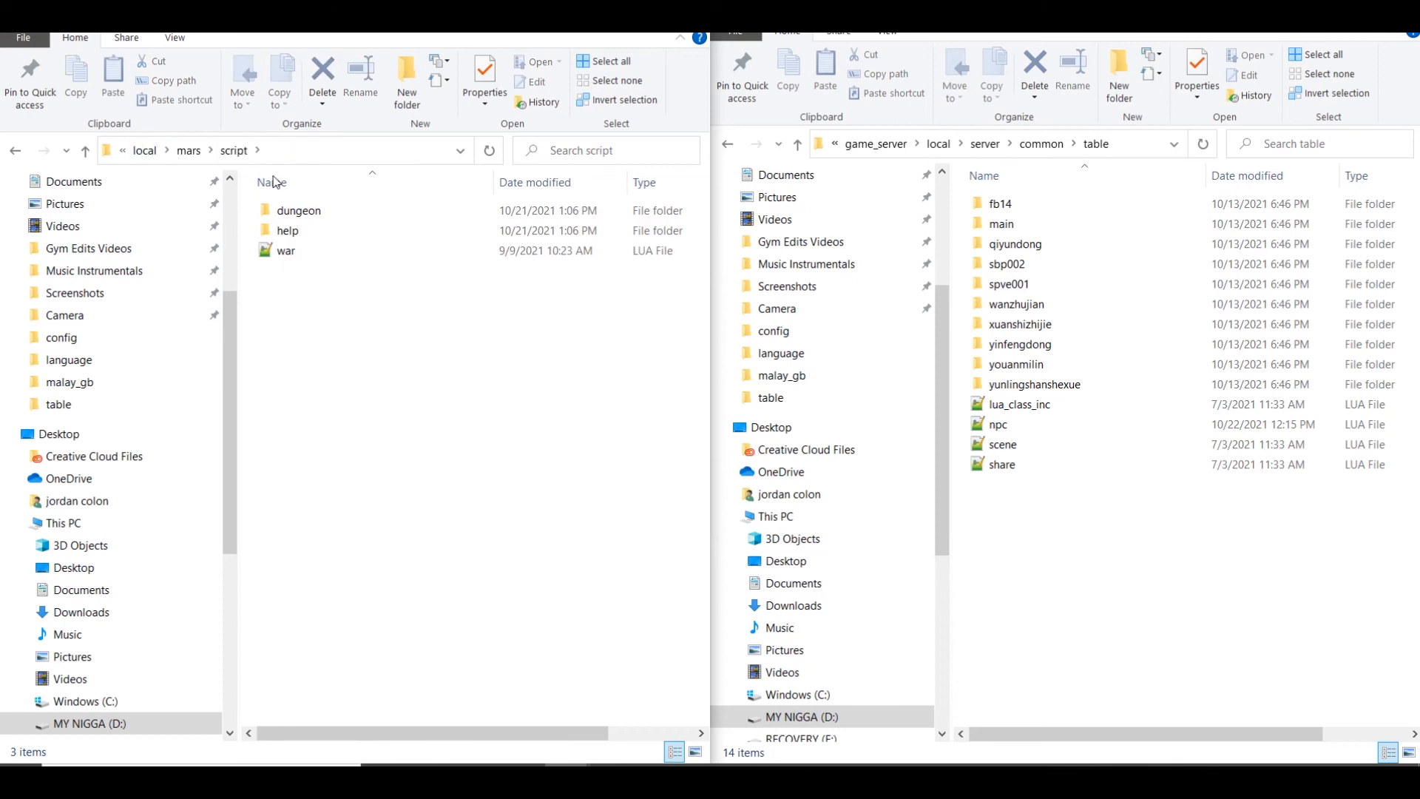
{"action": "double_click", "coordinate": [283, 251]}
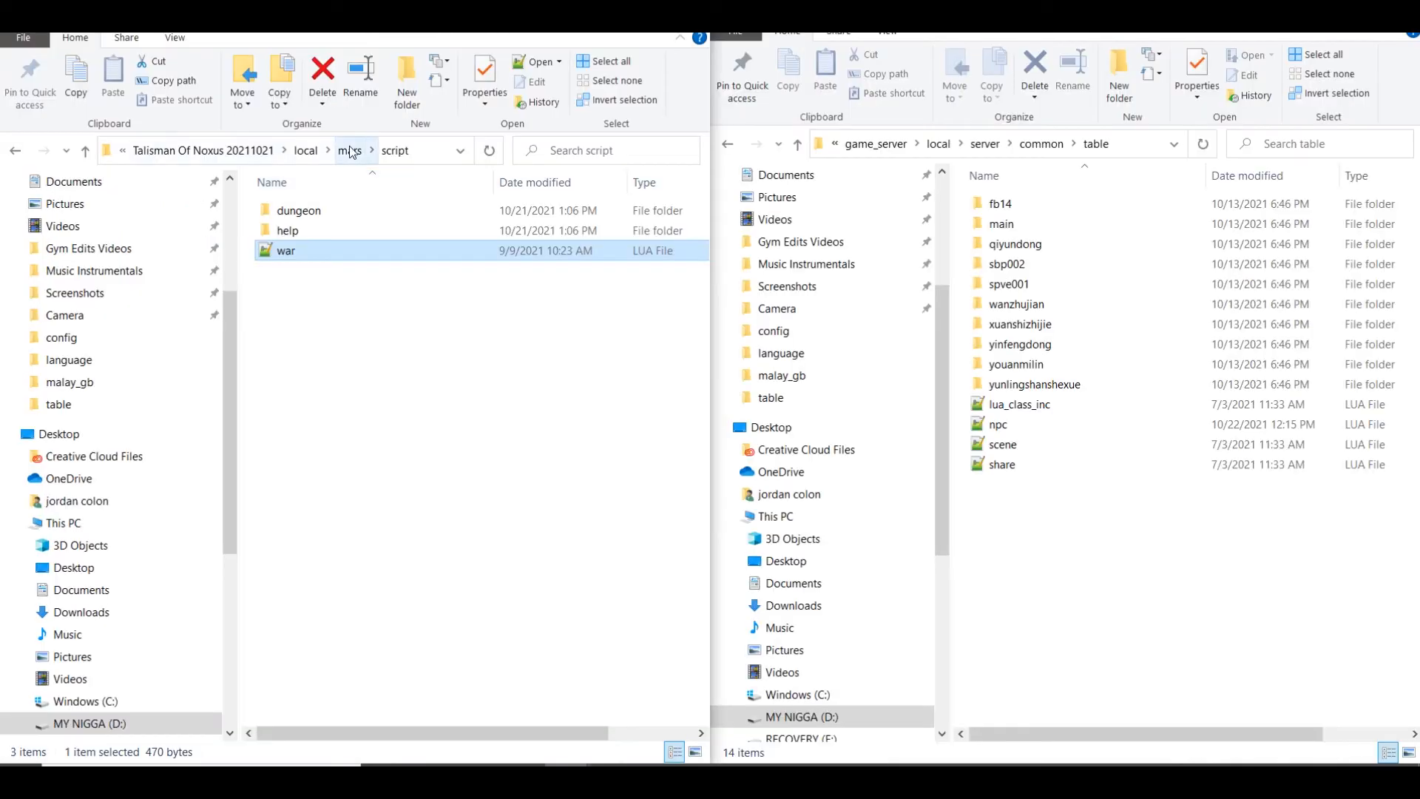
{"action": "left_click", "coordinate": [351, 152]}
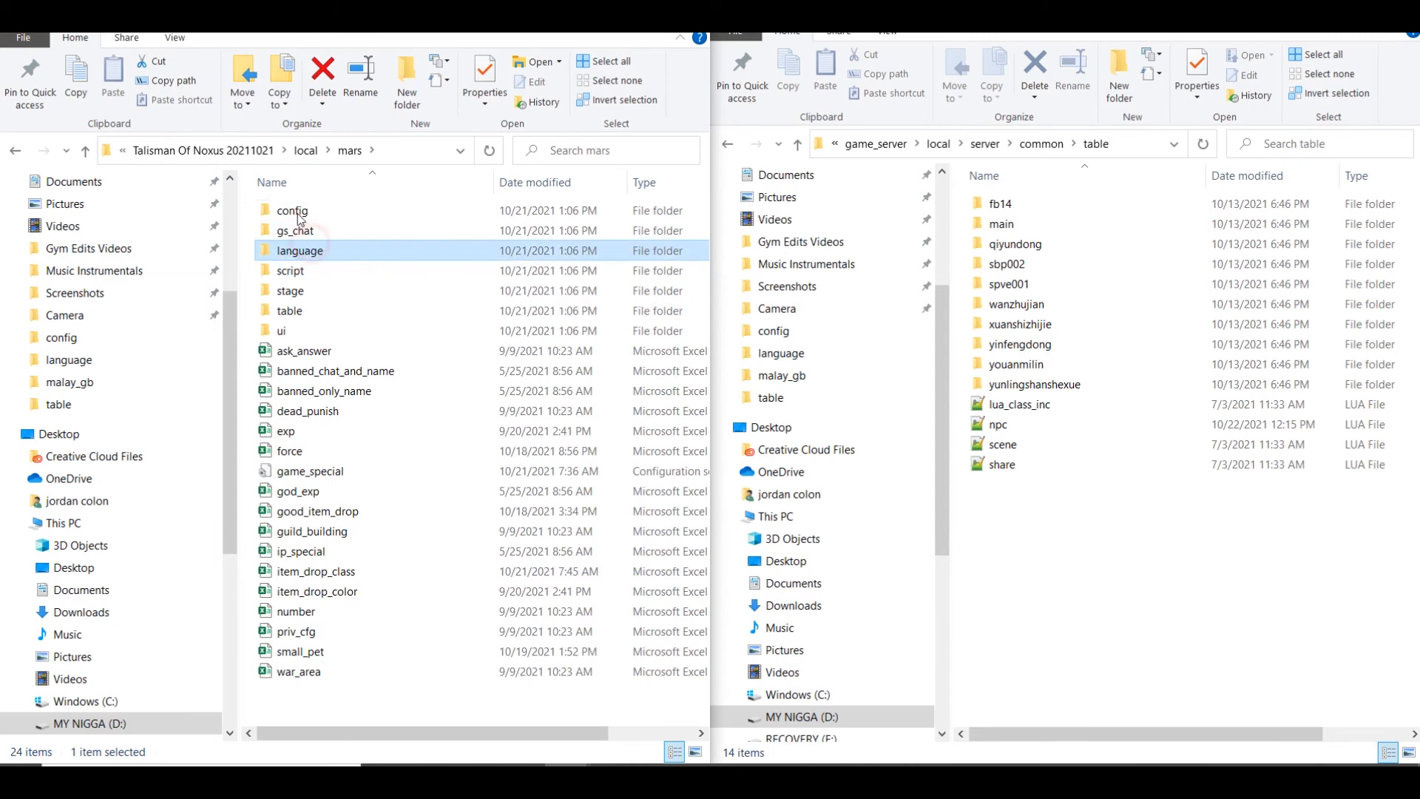
Open the table folder inside mars, and view and close its auction spreadsheet
{"action": "left_click", "coordinate": [296, 310]}
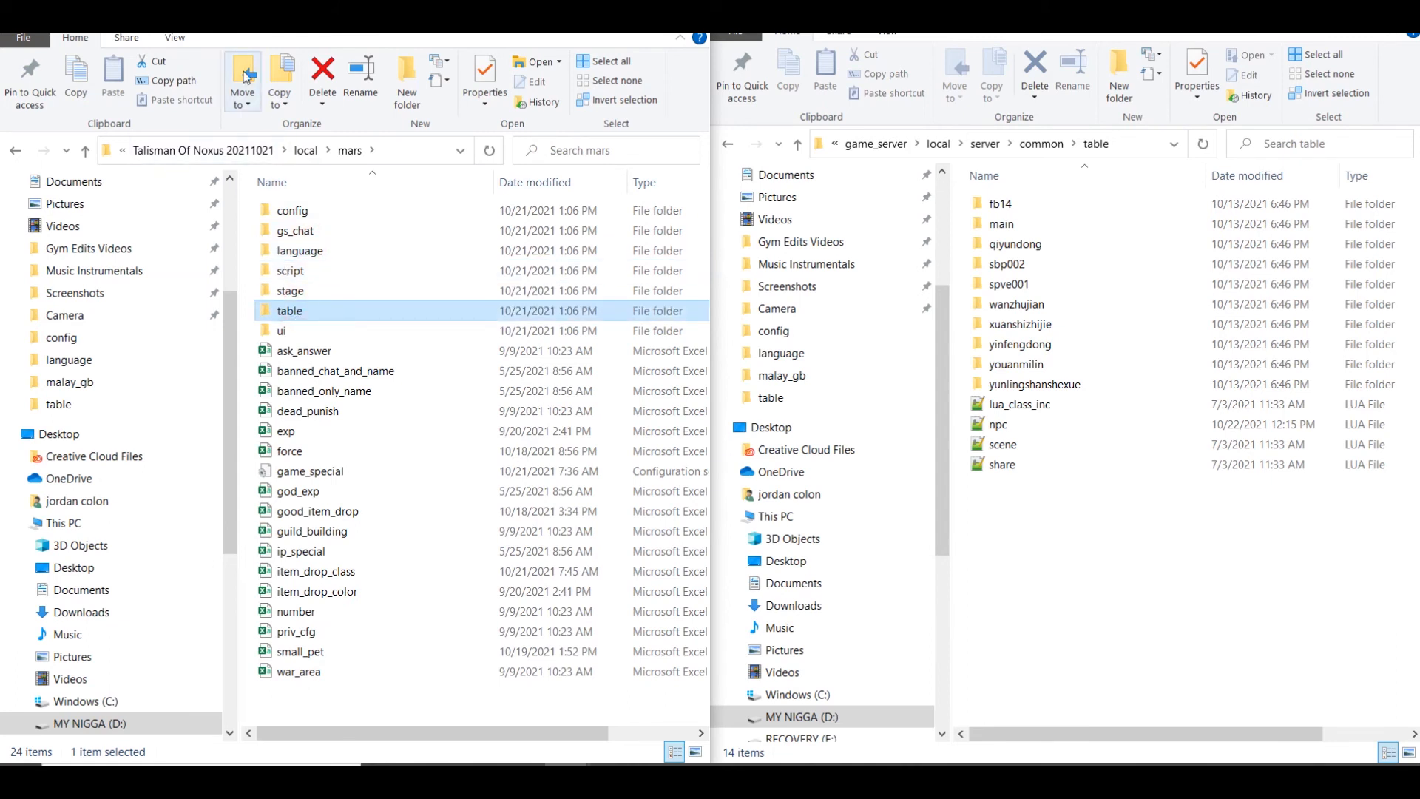
{"action": "double_click", "coordinate": [294, 312]}
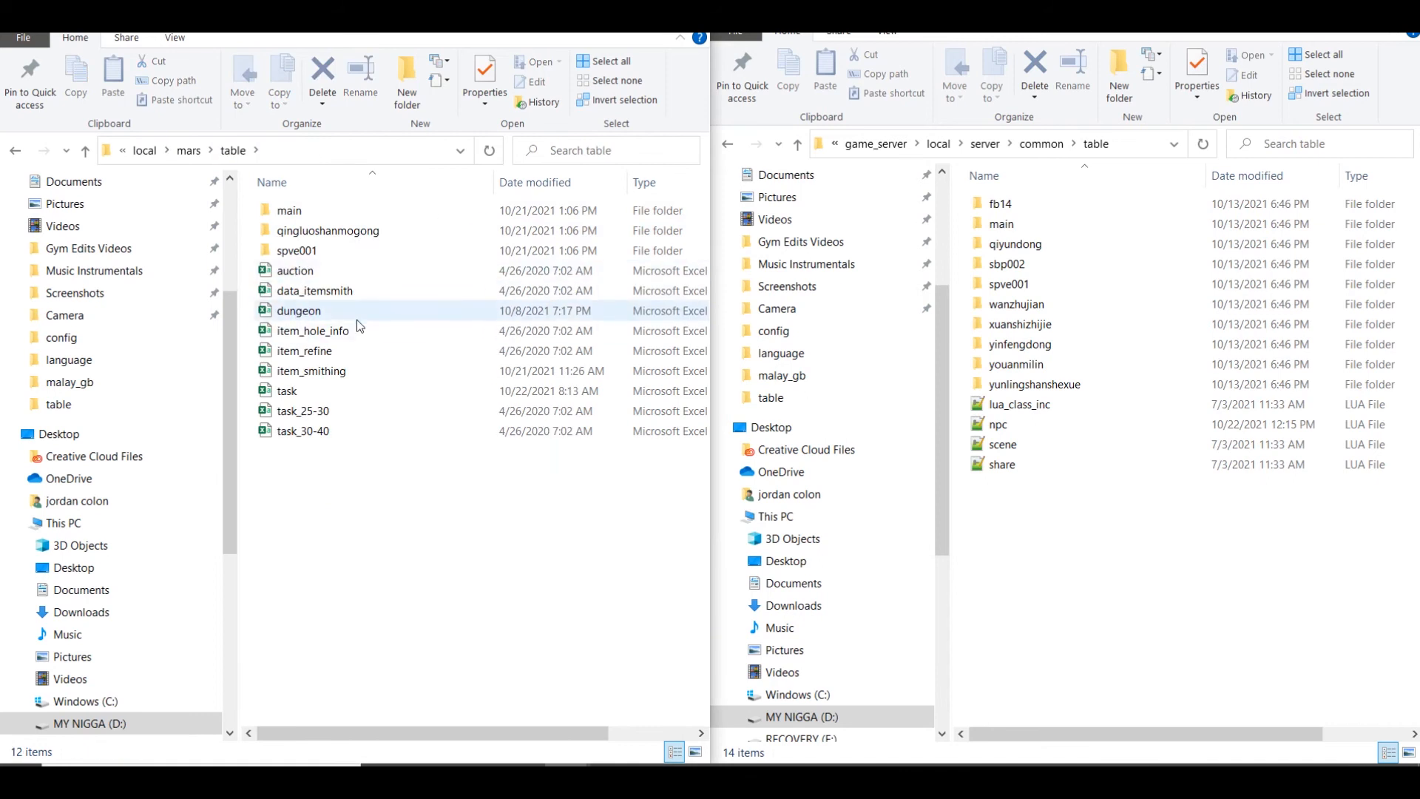
{"action": "left_click", "coordinate": [313, 375]}
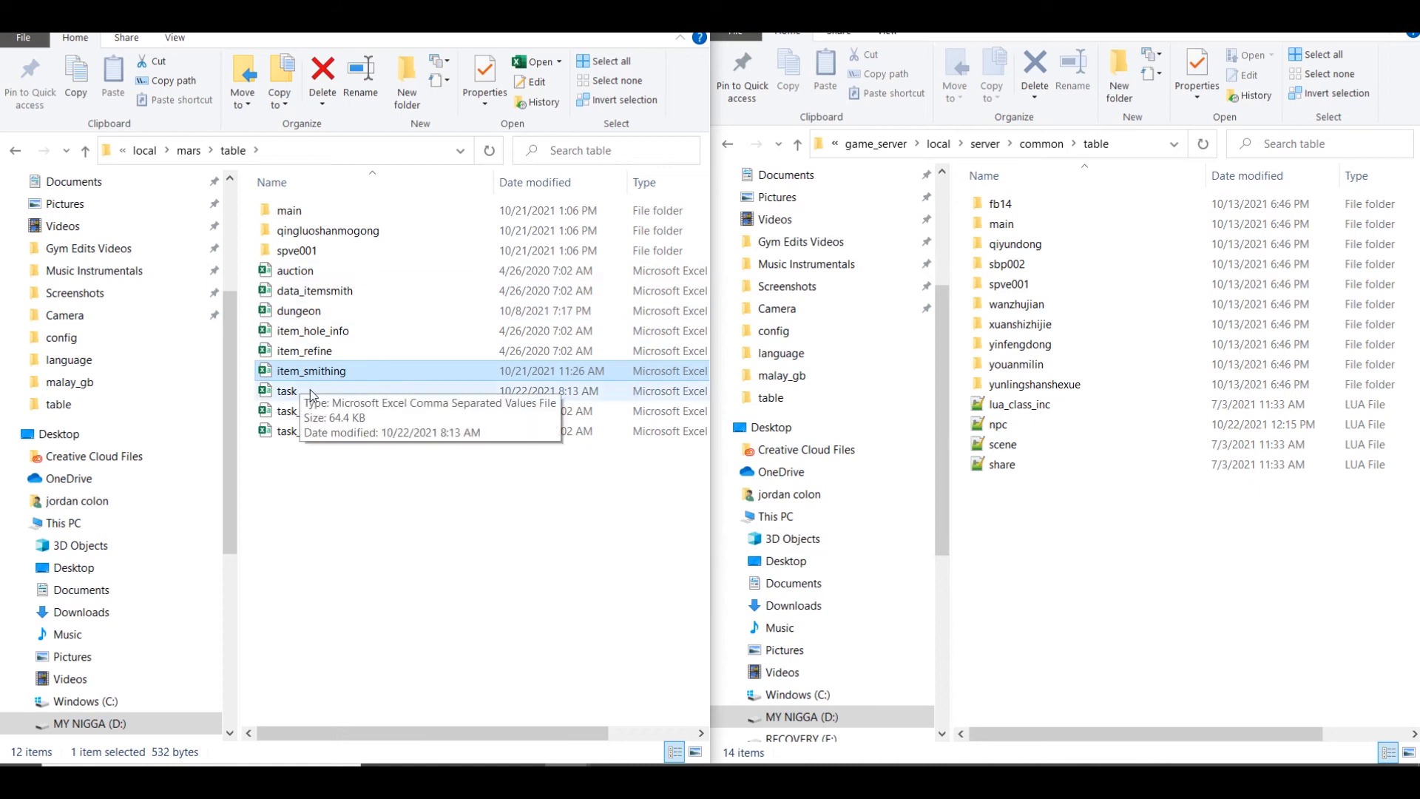
{"action": "left_click", "coordinate": [334, 517]}
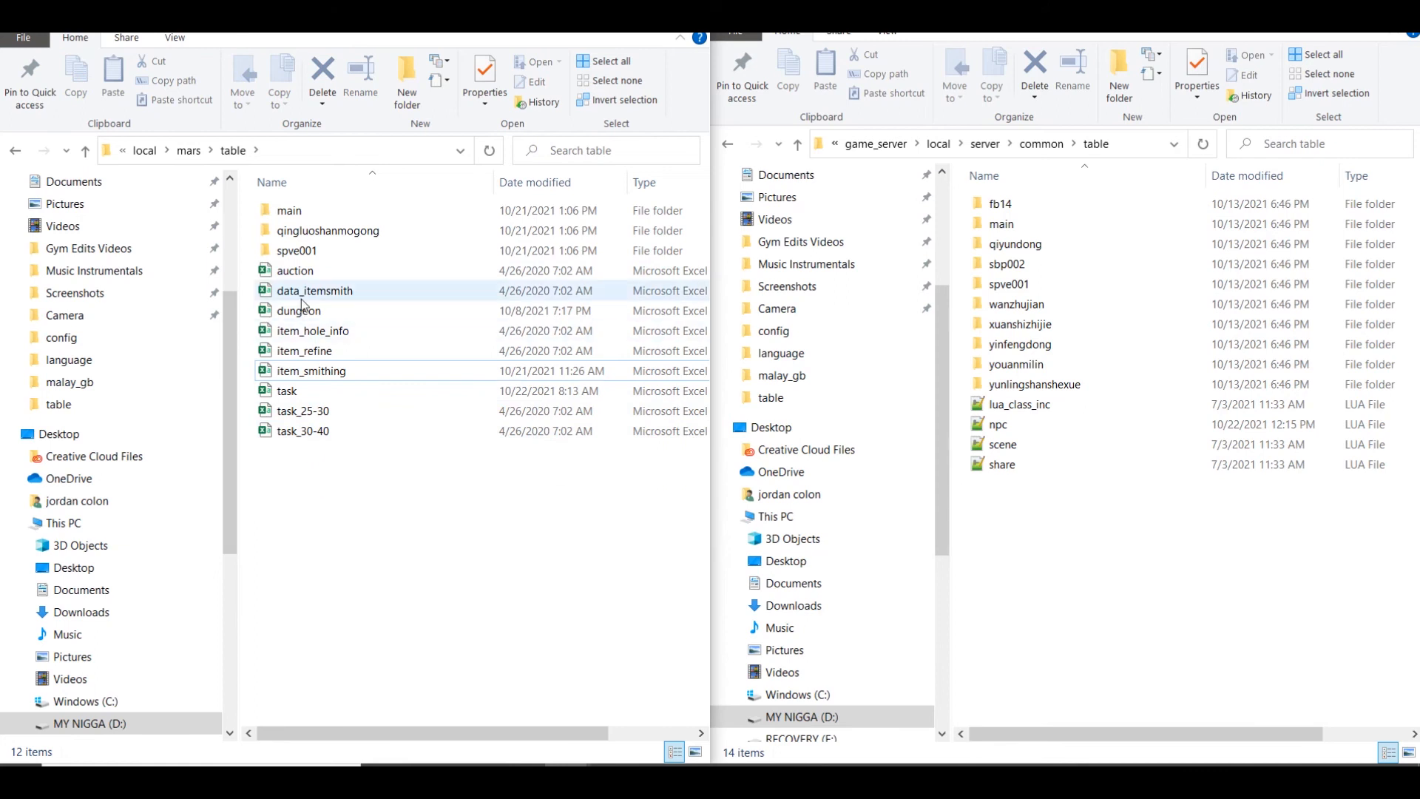
{"action": "double_click", "coordinate": [296, 270]}
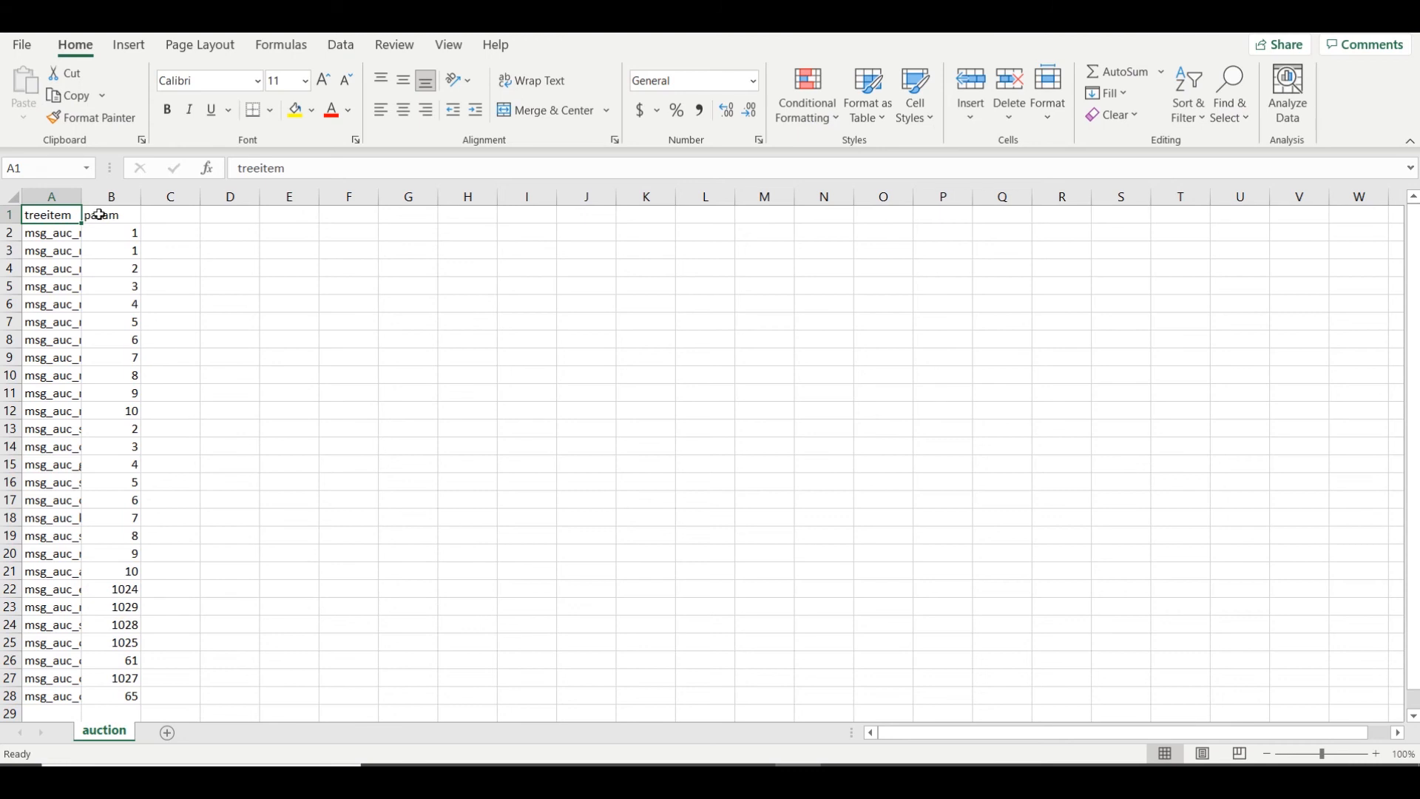
{"action": "left_click", "coordinate": [1402, 18]}
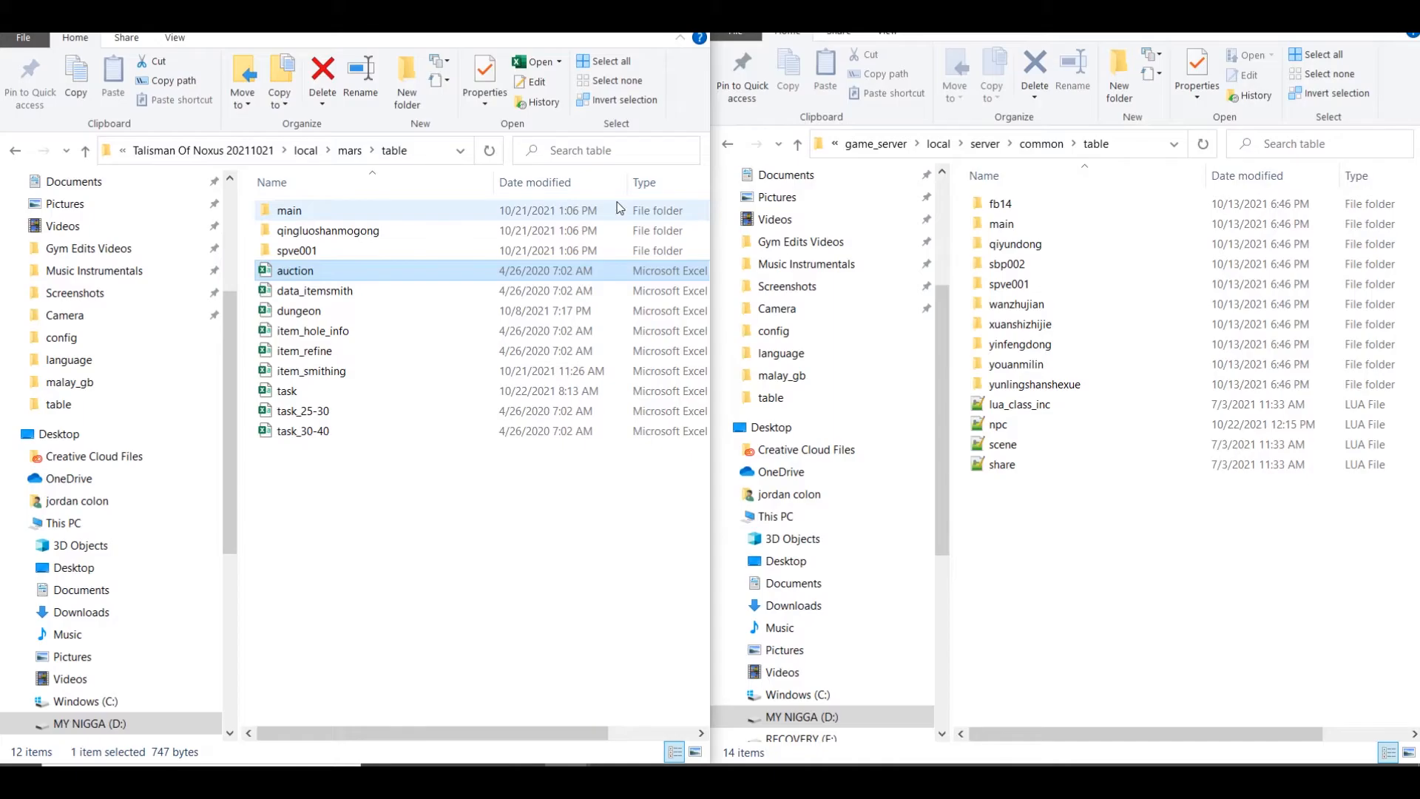
View and close the npc spreadsheet in spve001 > spve001a, and return to the mars folder
{"action": "double_click", "coordinate": [297, 251]}
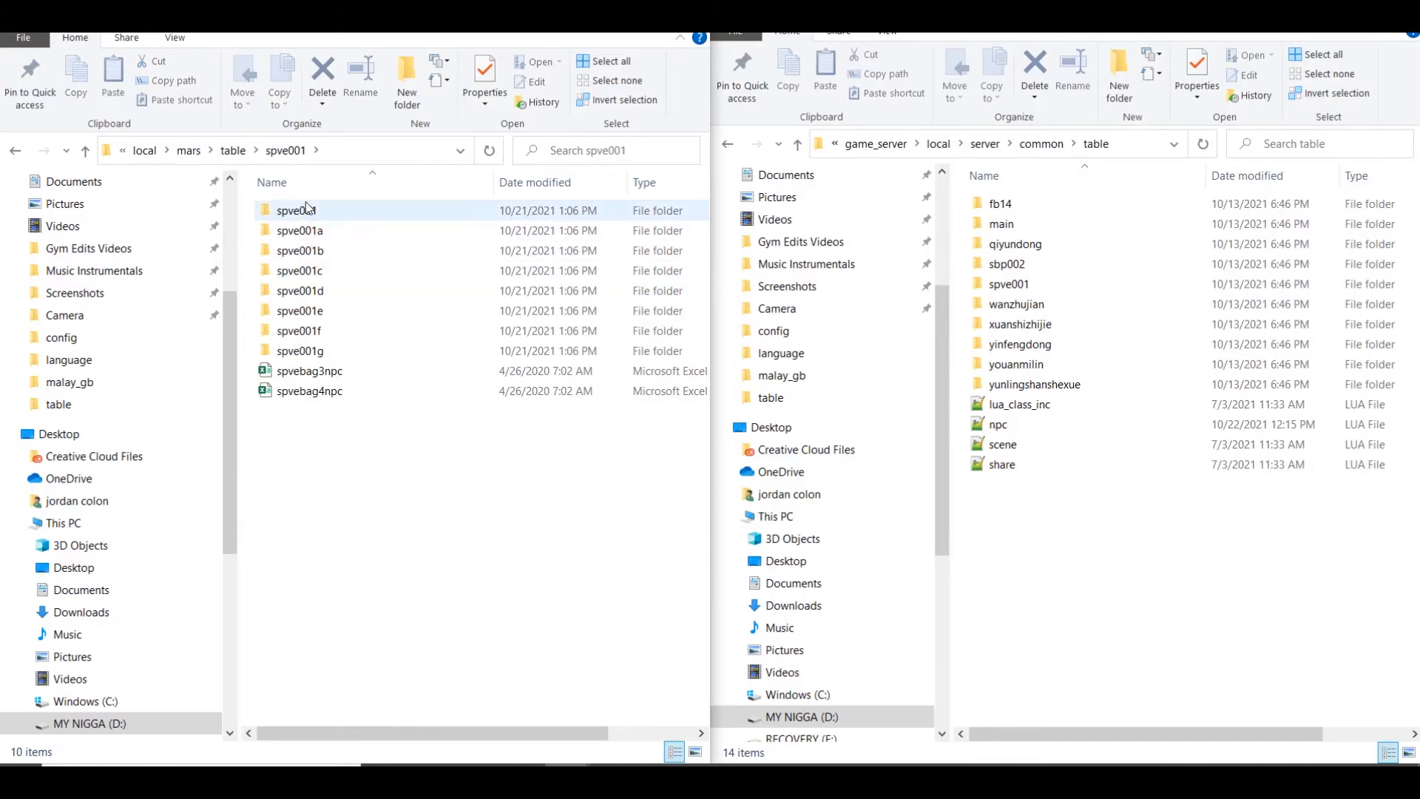
{"action": "double_click", "coordinate": [304, 226]}
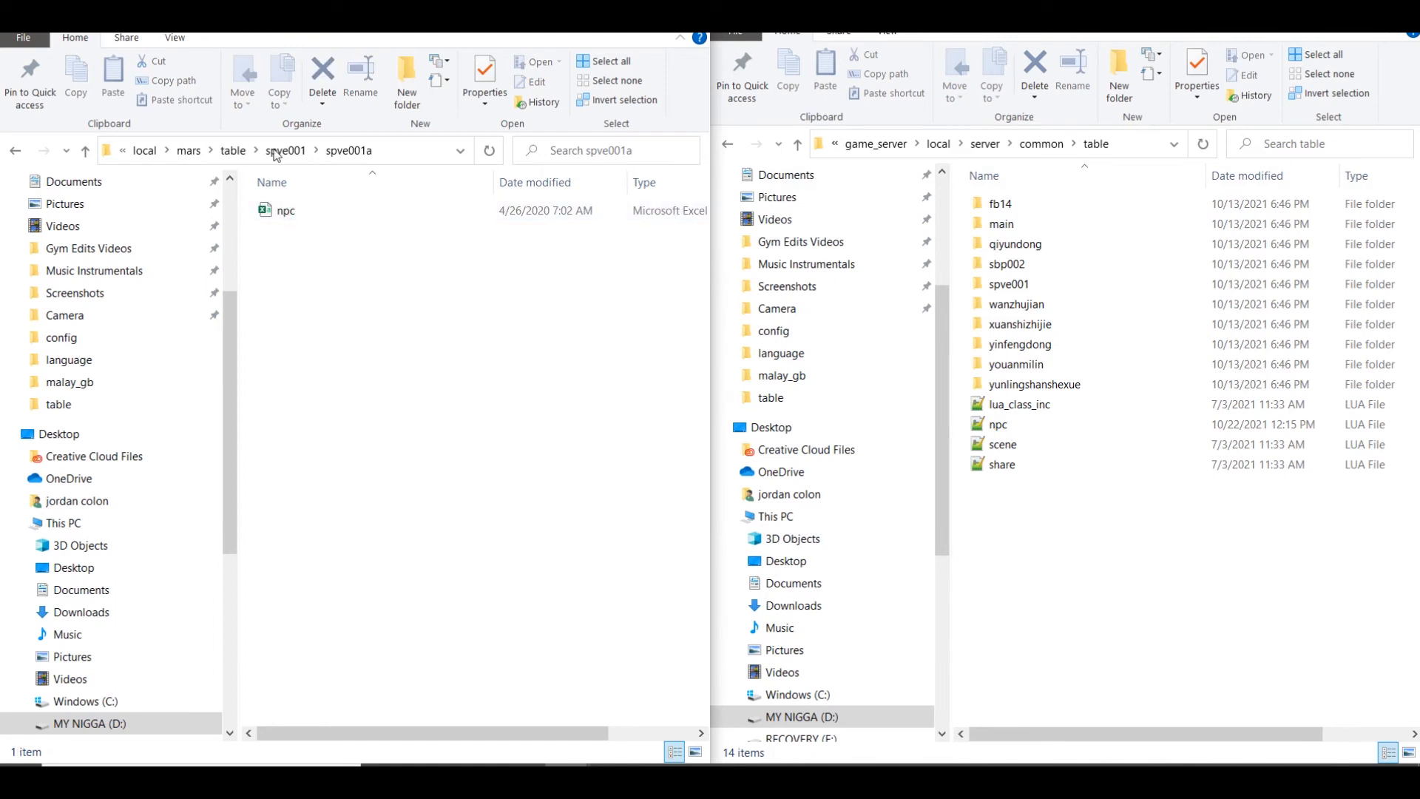
{"action": "double_click", "coordinate": [285, 214]}
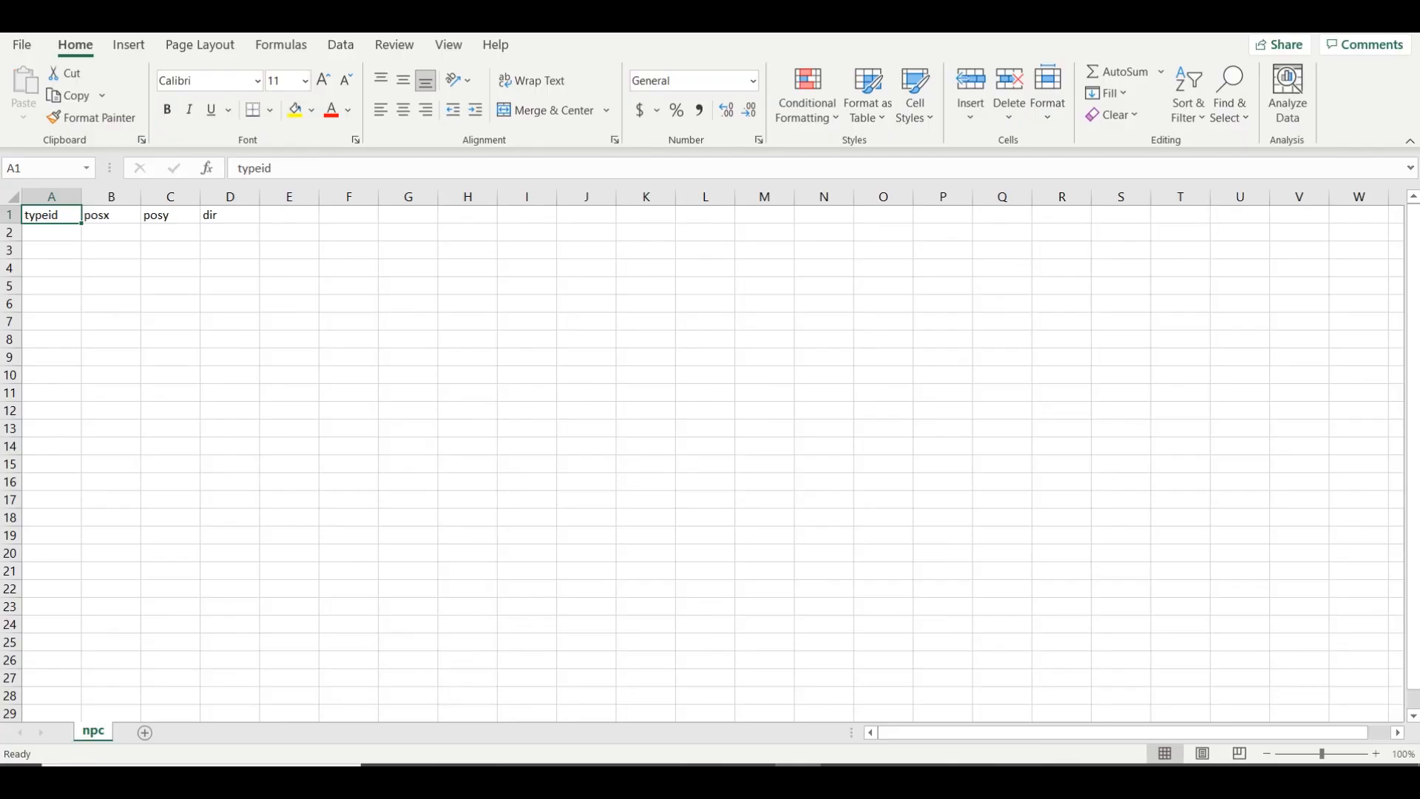
{"action": "left_click", "coordinate": [1403, 17]}
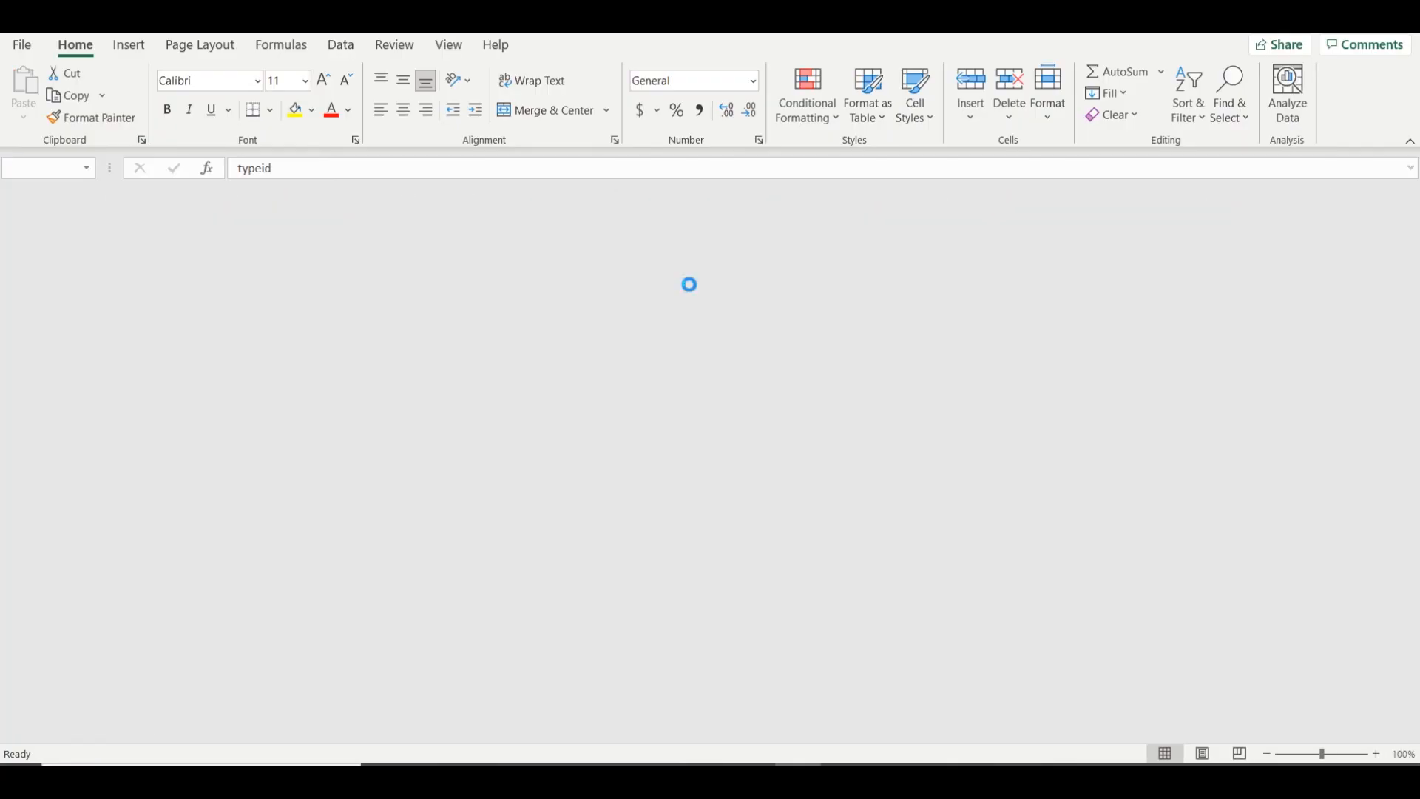
{"action": "left_click", "coordinate": [188, 150]}
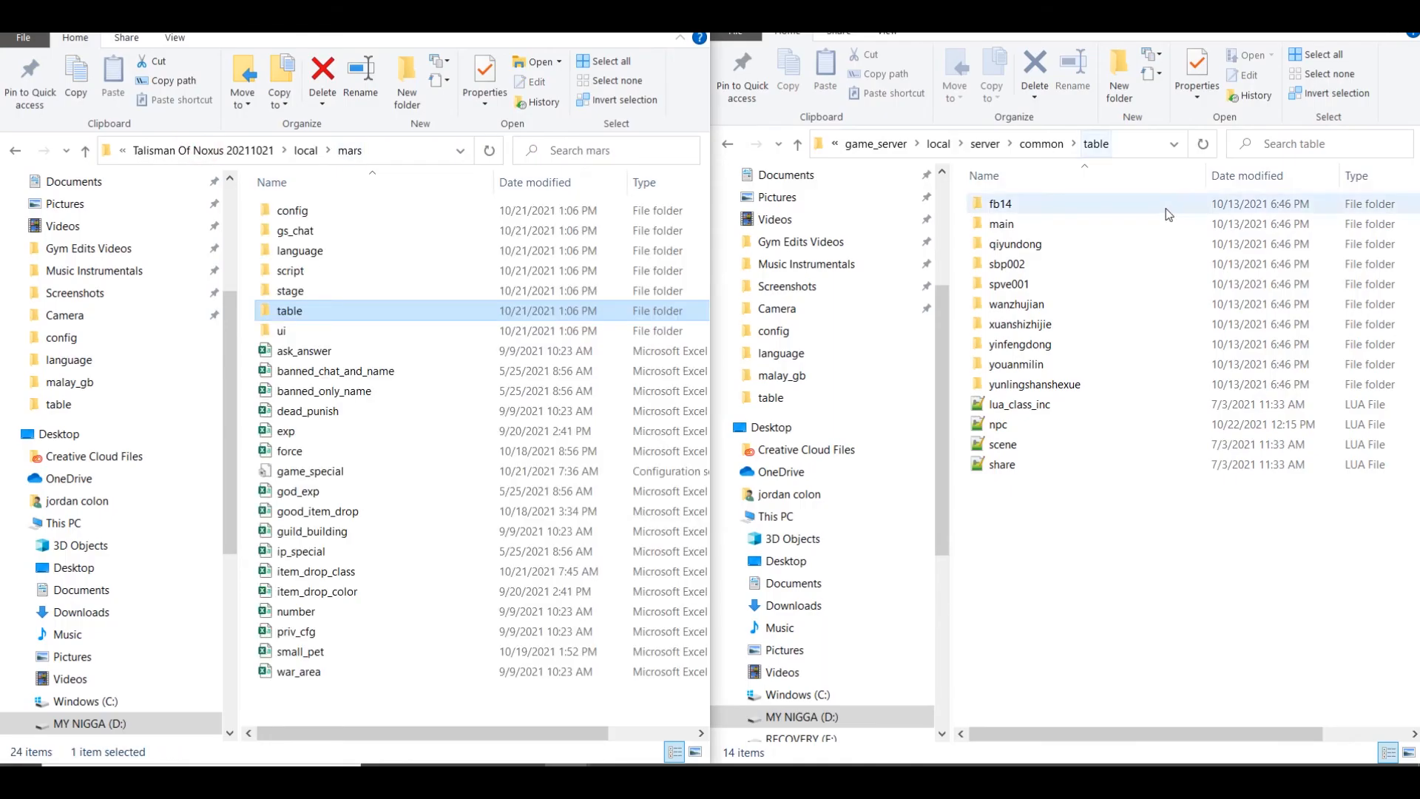
Open the task and item_smithing spreadsheets together from the client's table folder, and bring item_smithing into view
{"action": "double_click", "coordinate": [293, 312]}
{"action": "left_click", "coordinate": [310, 392]}
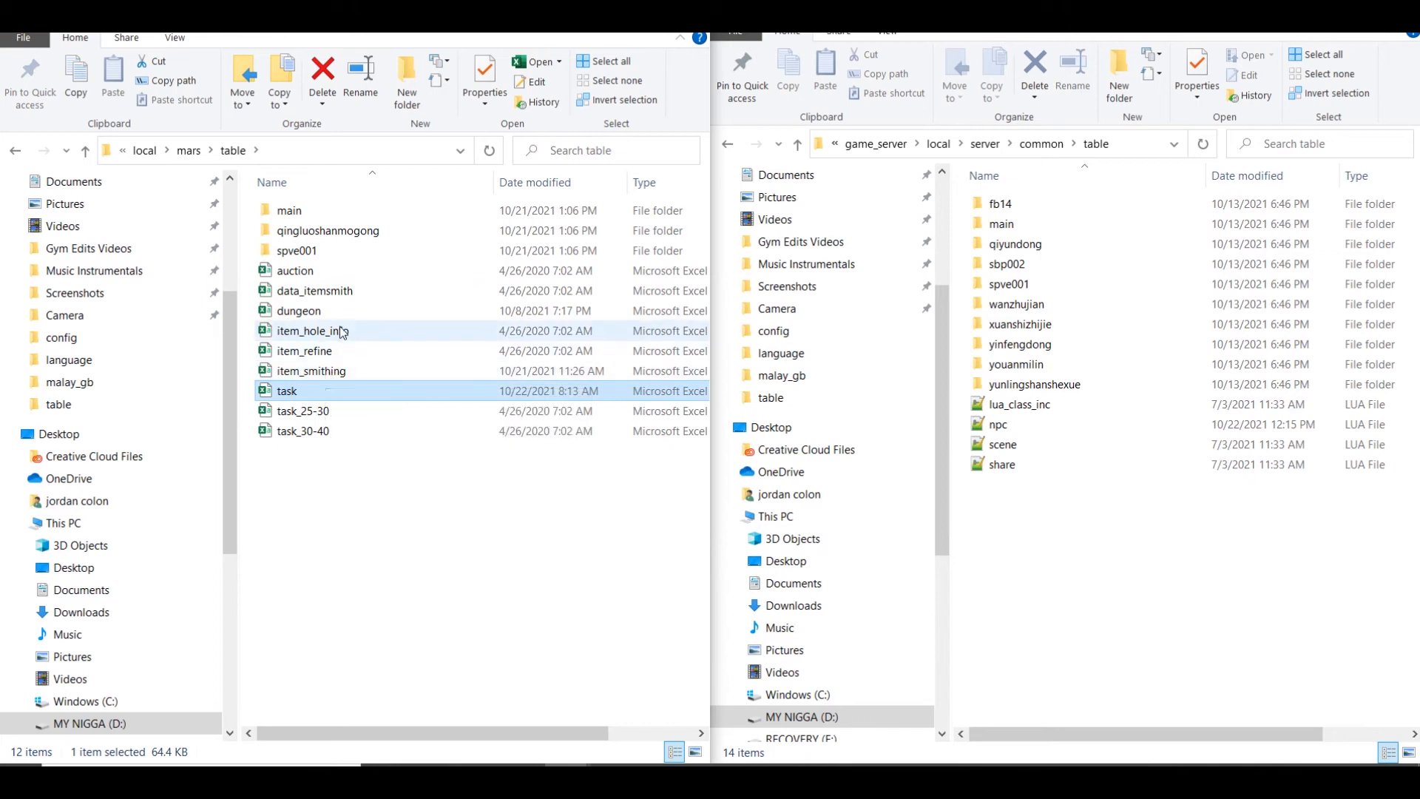
{"action": "left_click", "coordinate": [333, 372], "text": "ctrl"}
{"action": "right_click", "coordinate": [333, 372]}
{"action": "left_click", "coordinate": [381, 349]}
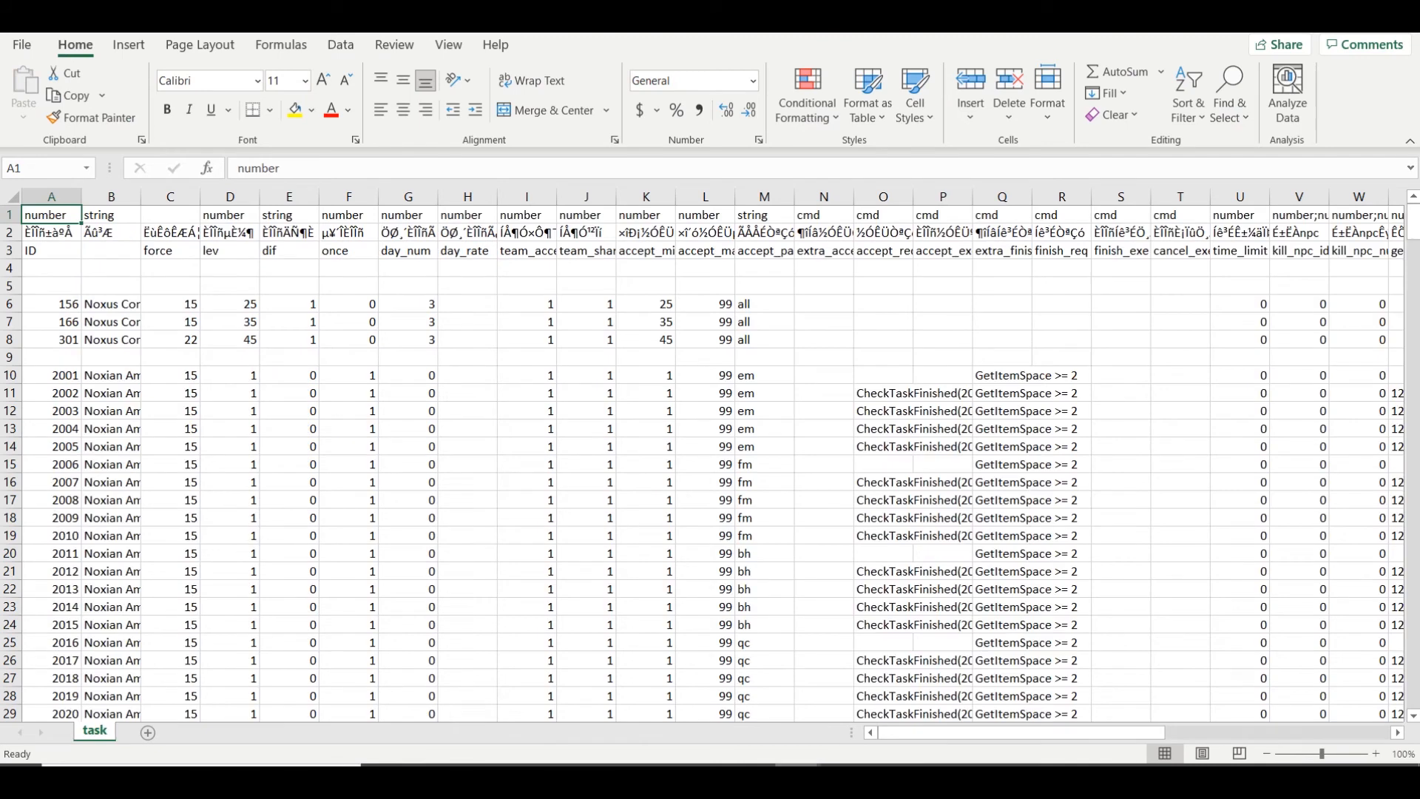
{"action": "mouse_move", "coordinate": [764, 701]}
{"action": "left_click", "coordinate": [734, 674]}
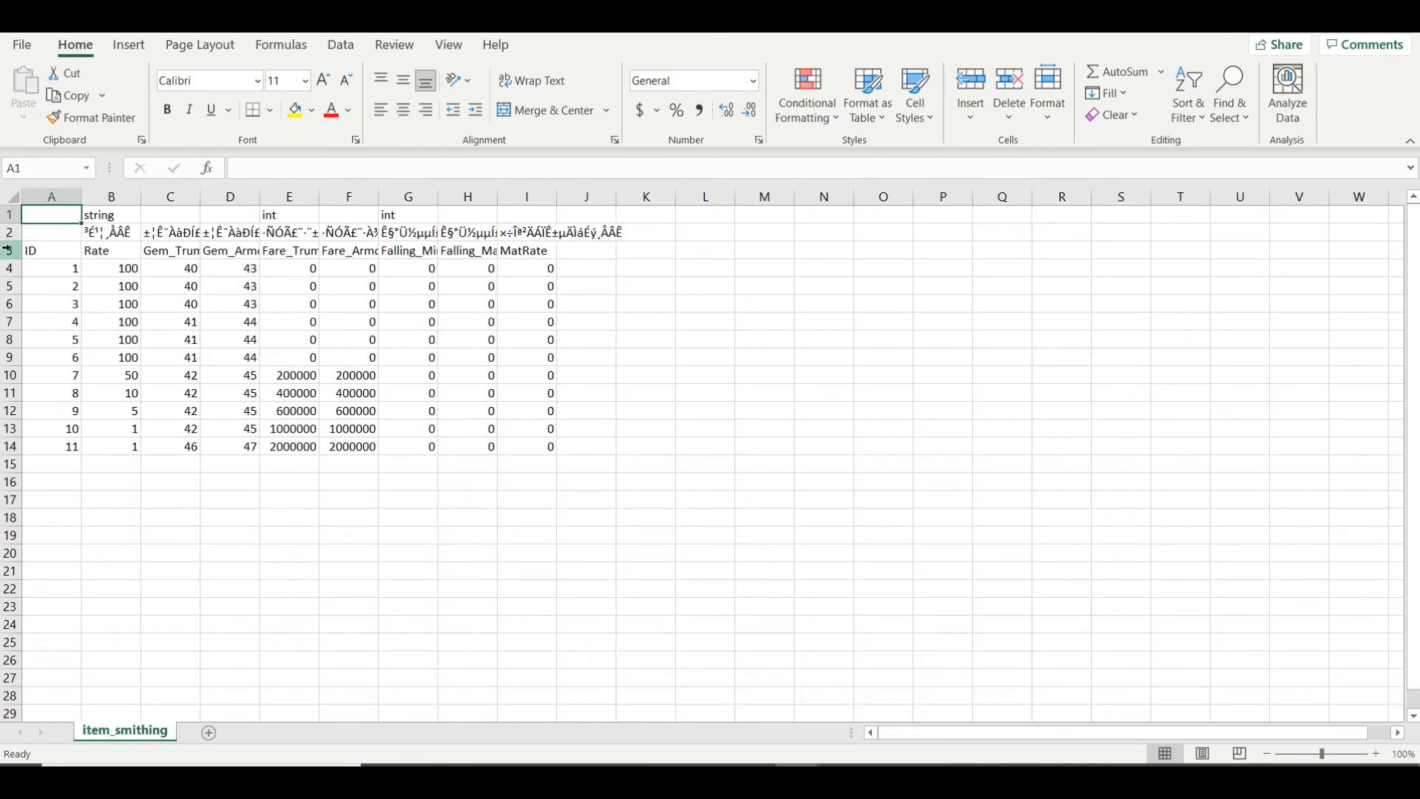
Examine the smithing IDs in A4:A14 and the complete row for ID 11
{"action": "left_click", "coordinate": [54, 196]}
{"action": "left_click", "coordinate": [66, 267]}
{"action": "left_click_drag", "start_coordinate": [69, 449], "coordinate": [59, 270]}
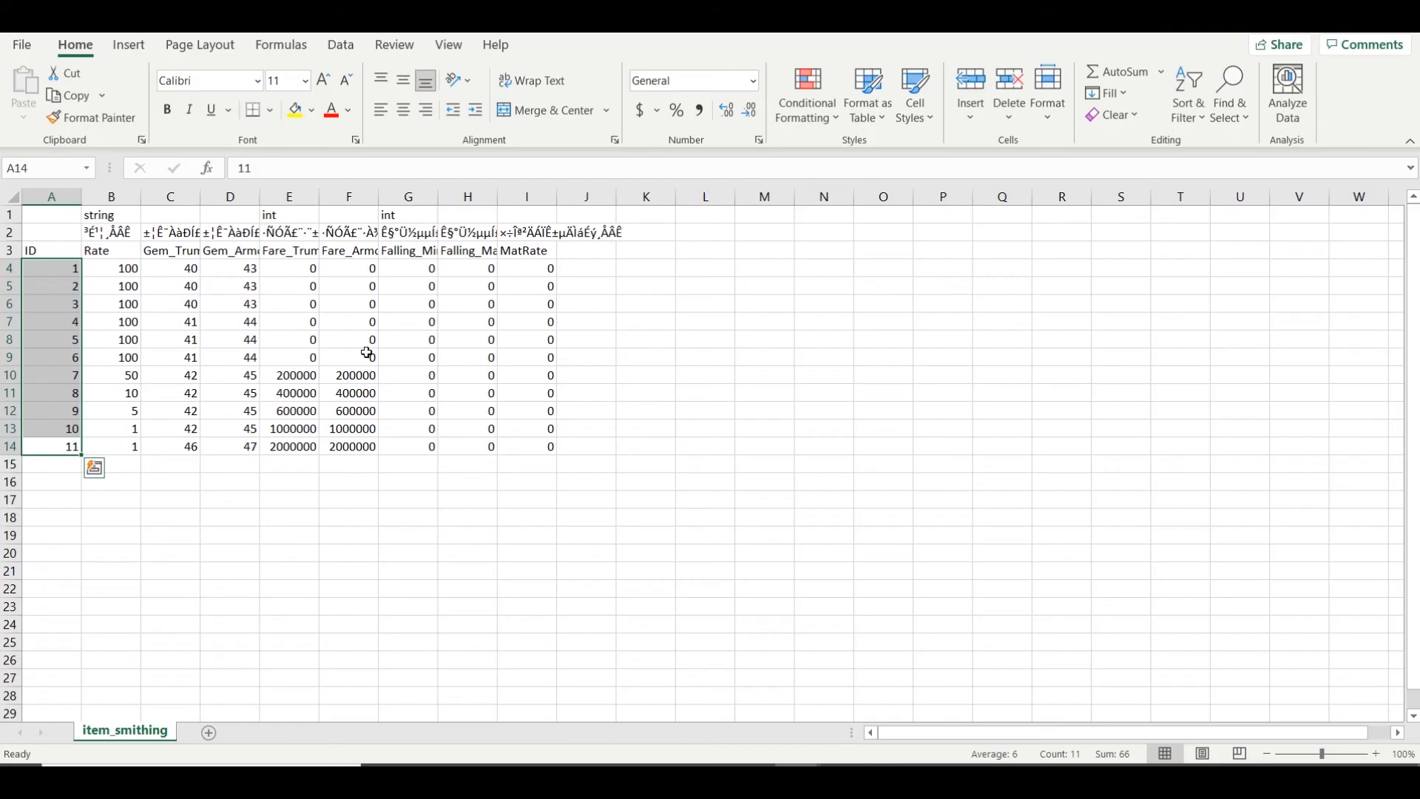
{"action": "left_click", "coordinate": [77, 446]}
{"action": "left_click", "coordinate": [10, 446]}
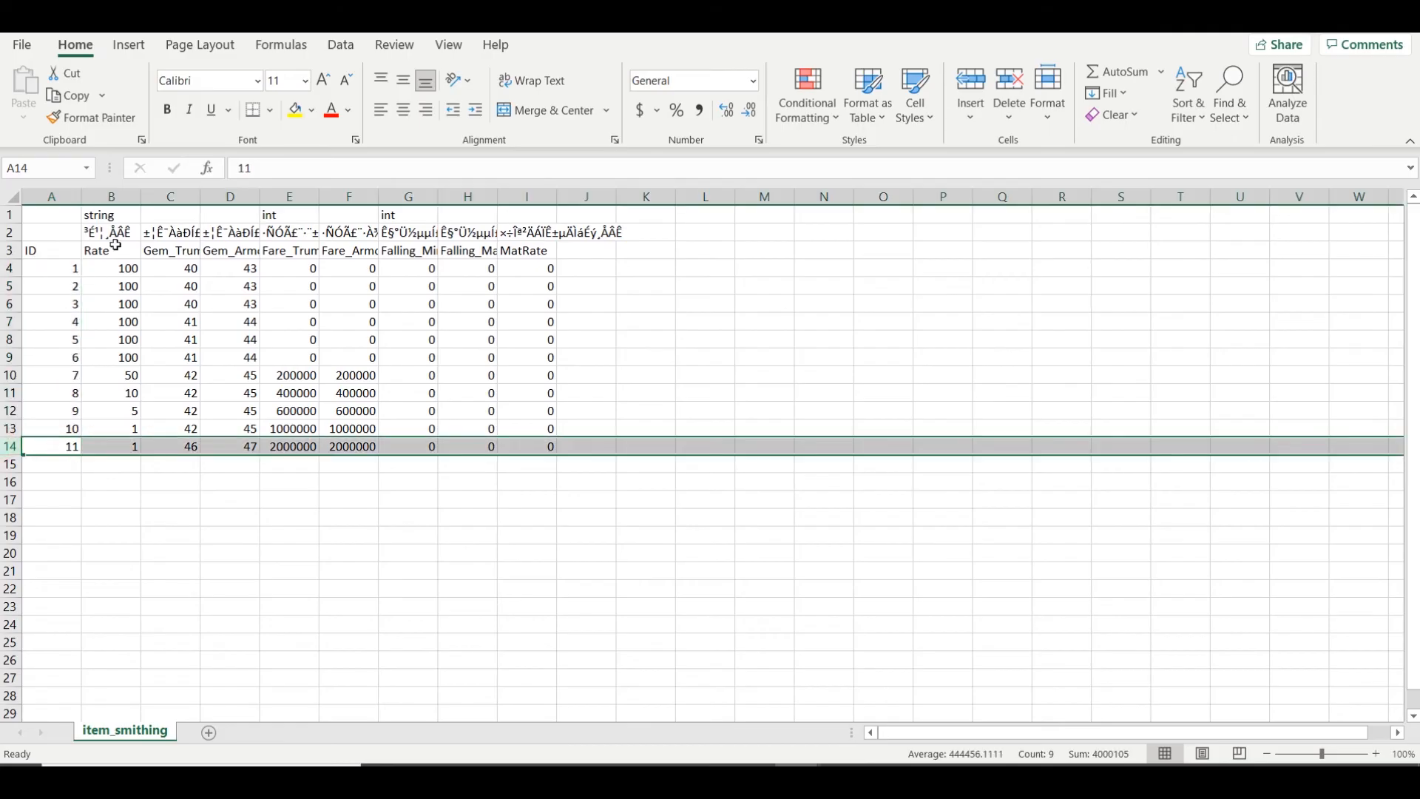
Widen the Rate column and examine the rates for IDs 1 to 6 and 7 to 11
{"action": "left_click_drag", "start_coordinate": [142, 195], "coordinate": [235, 196]}
{"action": "left_click_drag", "start_coordinate": [155, 251], "coordinate": [169, 435]}
{"action": "left_click", "coordinate": [209, 272]}
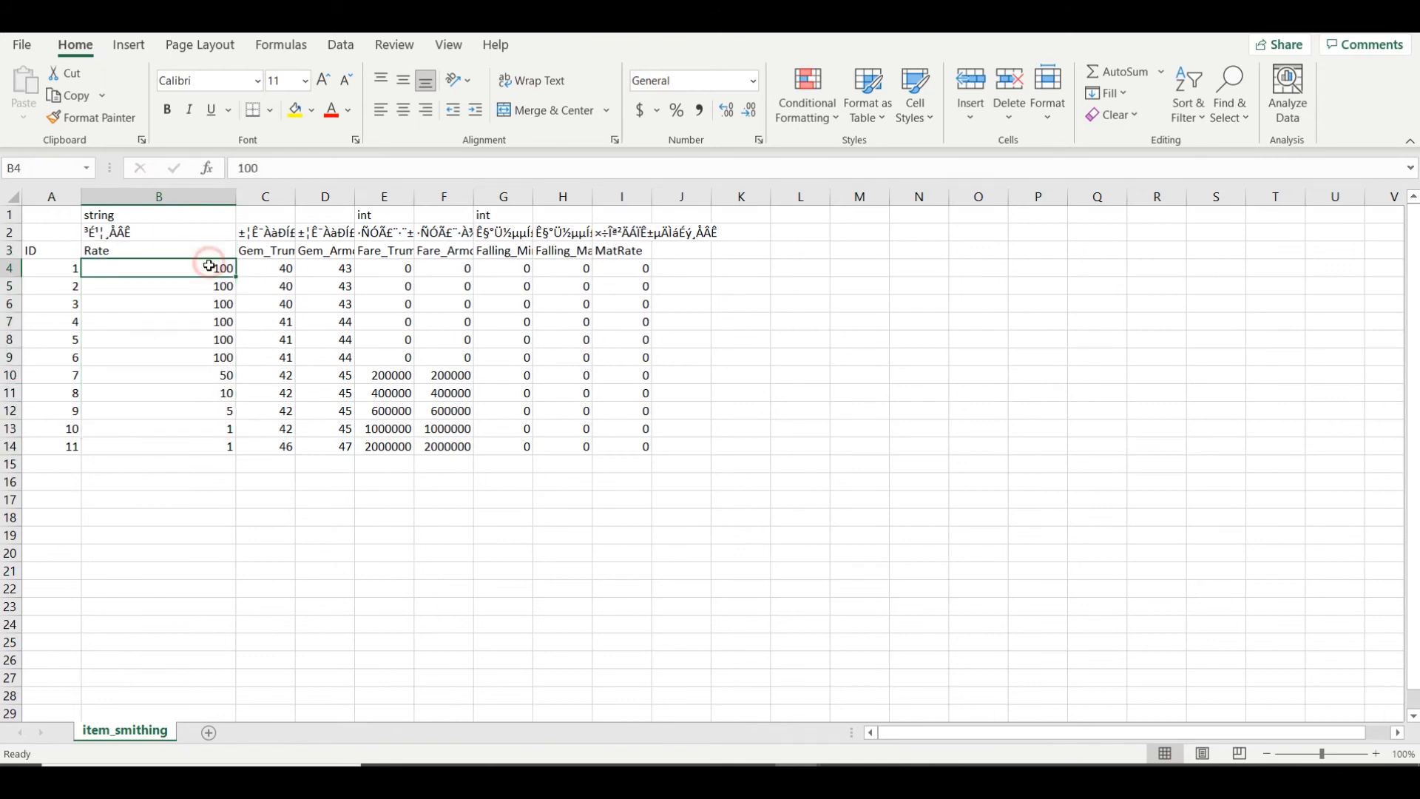
{"action": "left_click_drag", "start_coordinate": [170, 356], "coordinate": [190, 269]}
{"action": "left_click_drag", "start_coordinate": [183, 375], "coordinate": [188, 447]}
Widen the Gem_Trump and Gem_Armor columns to show their headers, and select both gem values for IDs 1 and 11
{"action": "left_click_drag", "start_coordinate": [293, 205], "coordinate": [436, 201]}
{"action": "left_click_drag", "start_coordinate": [311, 266], "coordinate": [381, 288]}
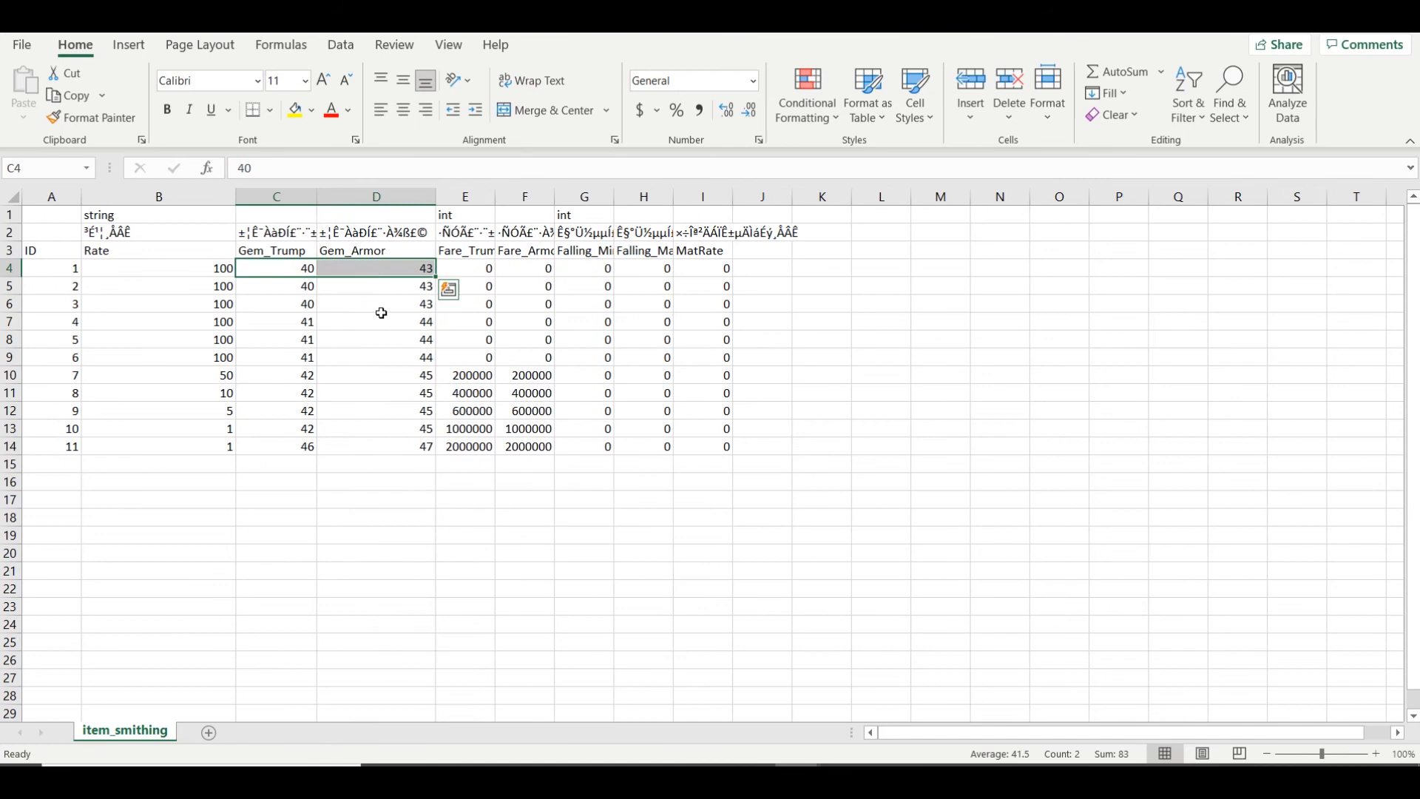
{"action": "left_click", "coordinate": [307, 447]}
{"action": "left_click_drag", "start_coordinate": [306, 447], "coordinate": [364, 446]}
Examine the Gem_Trump value in C14, and open the Gem_Armor value in D14 for editing
{"action": "left_click", "coordinate": [296, 454]}
{"action": "left_click", "coordinate": [297, 447]}
{"action": "left_click", "coordinate": [289, 462]}
{"action": "left_click", "coordinate": [296, 447]}
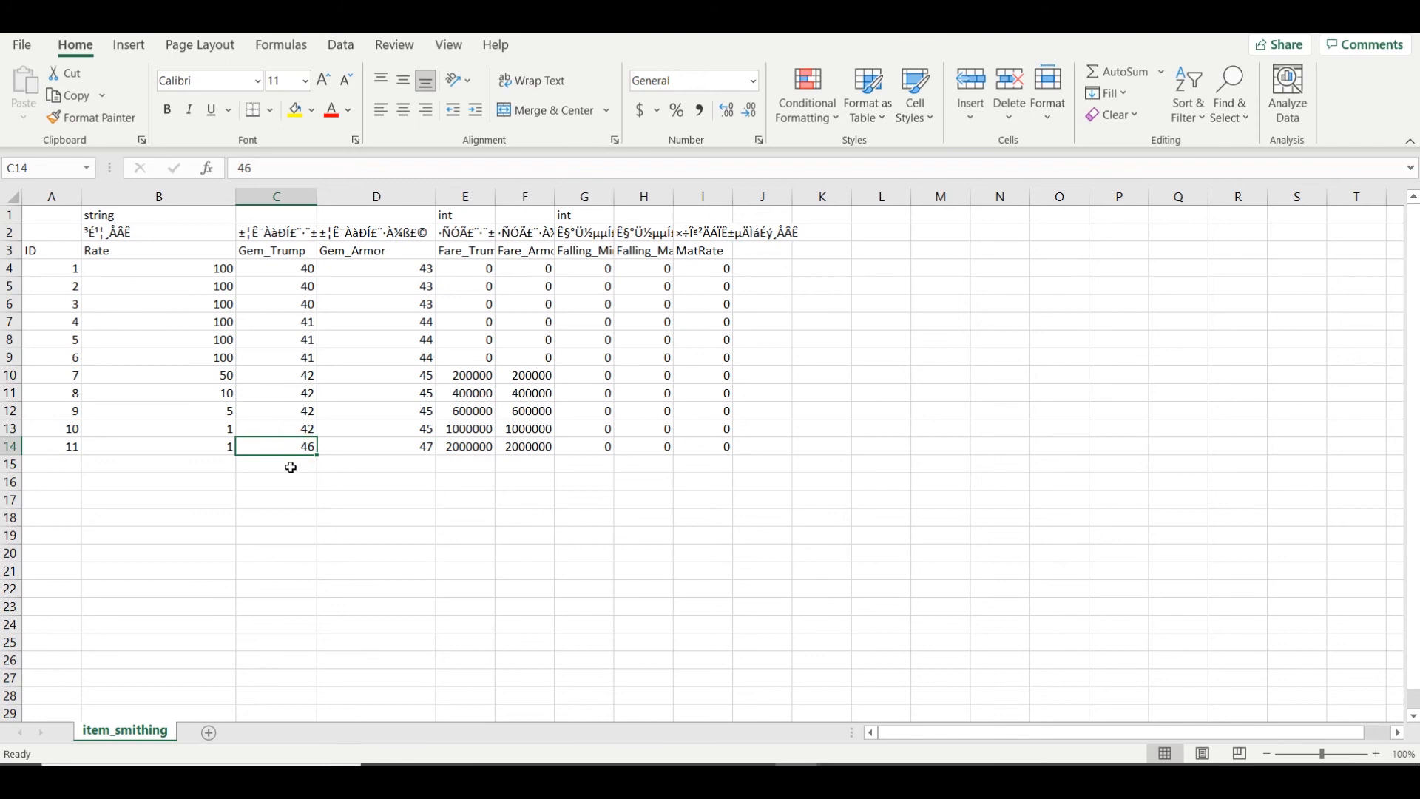
{"action": "left_click", "coordinate": [386, 447]}
{"action": "double_click", "coordinate": [386, 447]}
{"action": "left_click_drag", "start_coordinate": [427, 445], "coordinate": [437, 447]}
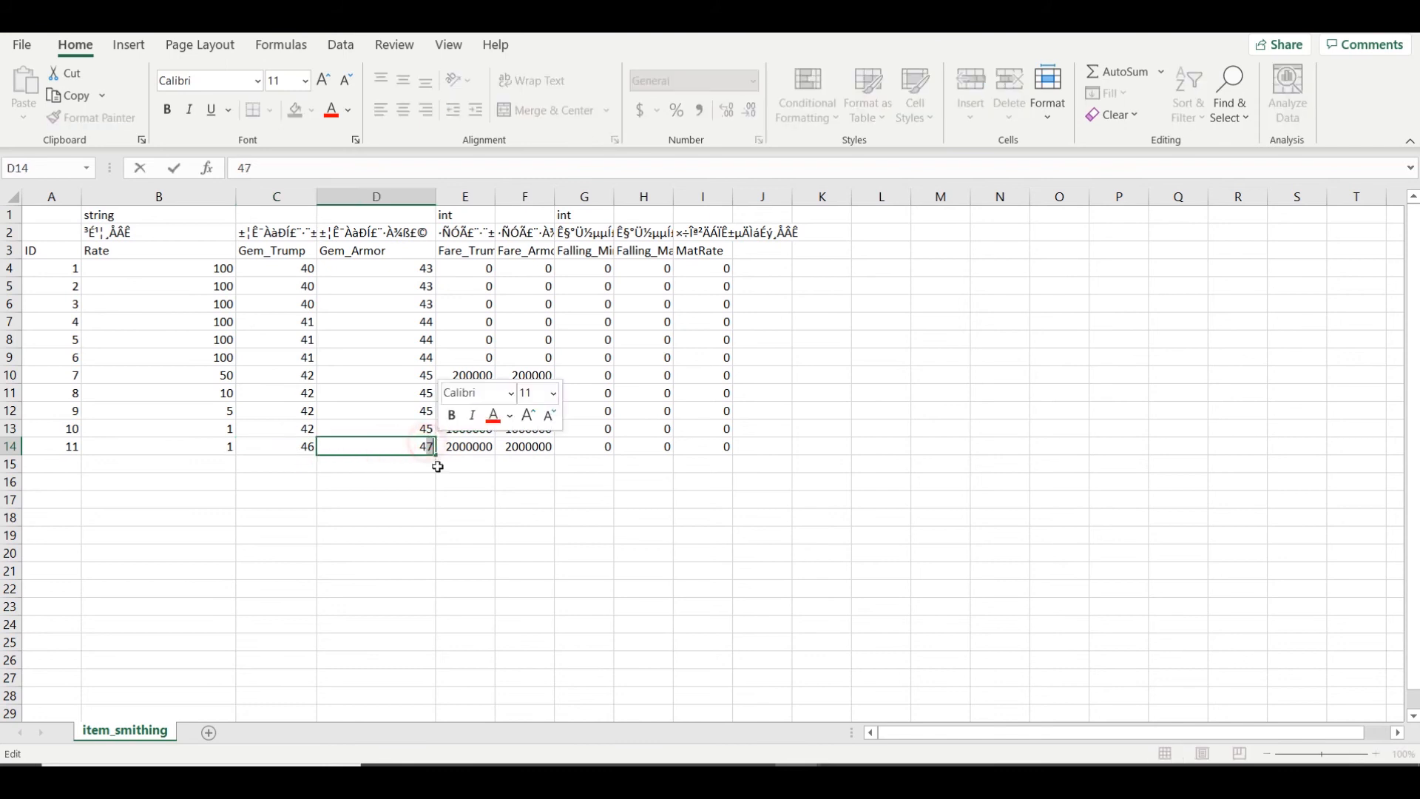
Open the item spreadsheet from the table folder under game_server's local common directory
{"action": "left_click", "coordinate": [566, 769]}
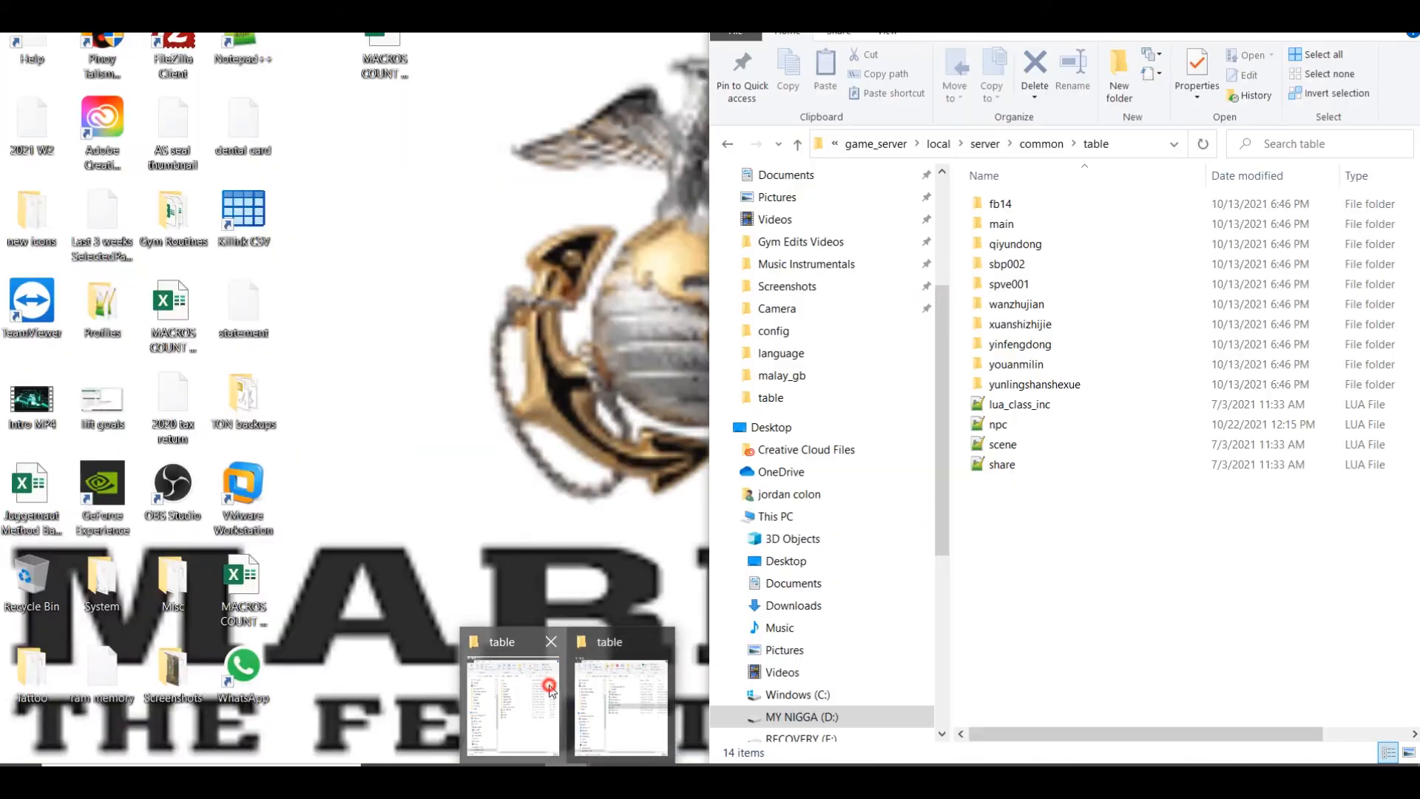
{"action": "left_click", "coordinate": [551, 688]}
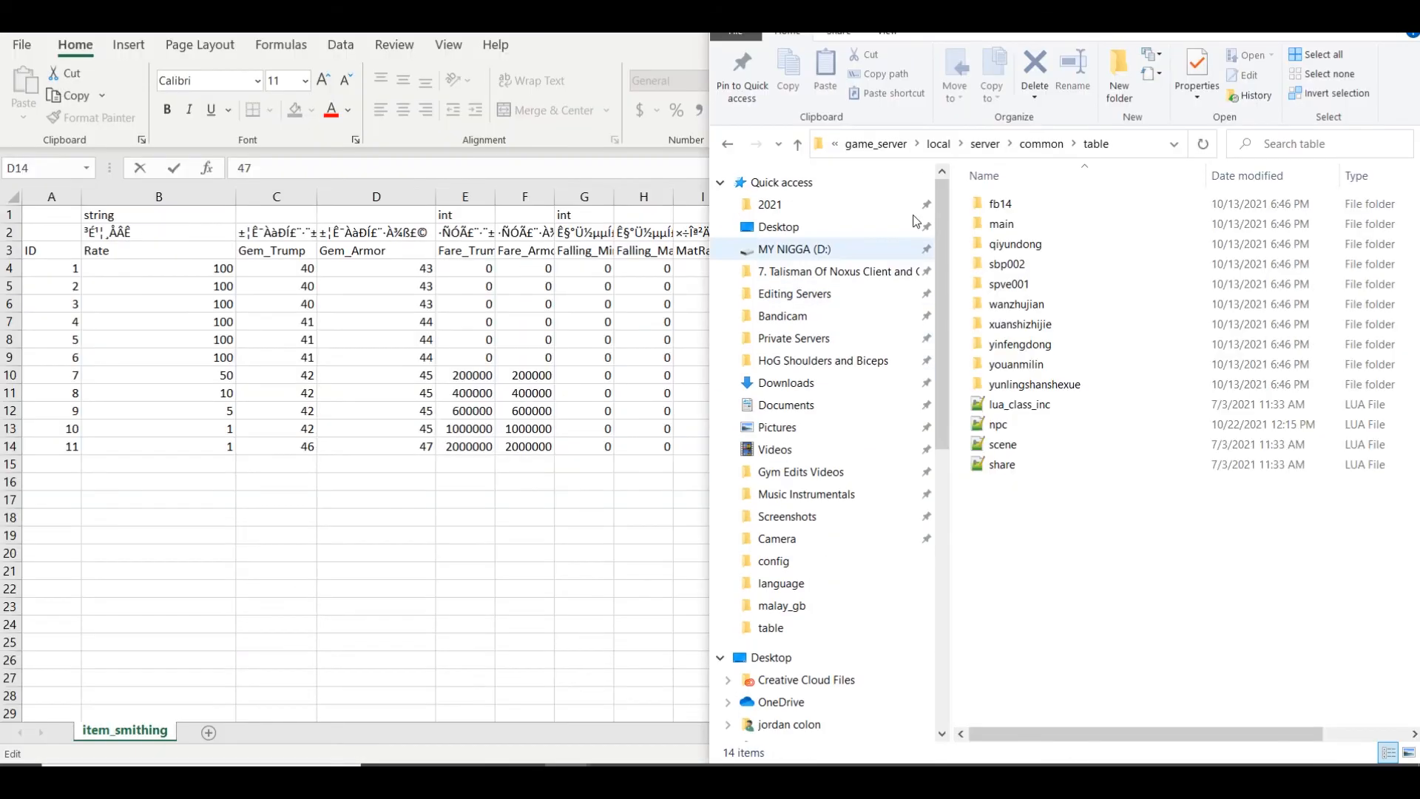
{"action": "left_click", "coordinate": [938, 144]}
{"action": "double_click", "coordinate": [999, 204]}
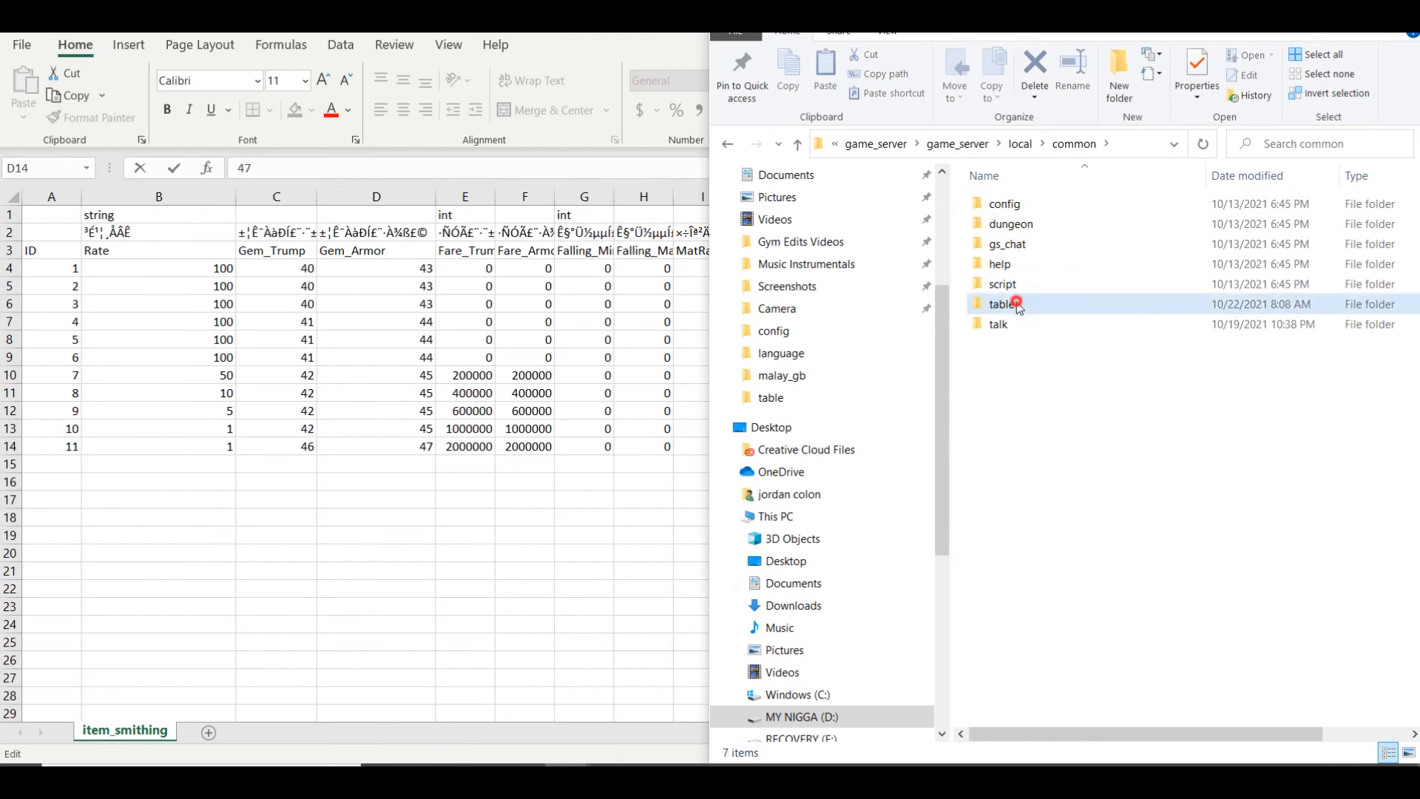
{"action": "double_click", "coordinate": [1002, 304]}
{"action": "left_click", "coordinate": [1009, 245]}
{"action": "double_click", "coordinate": [1009, 245]}
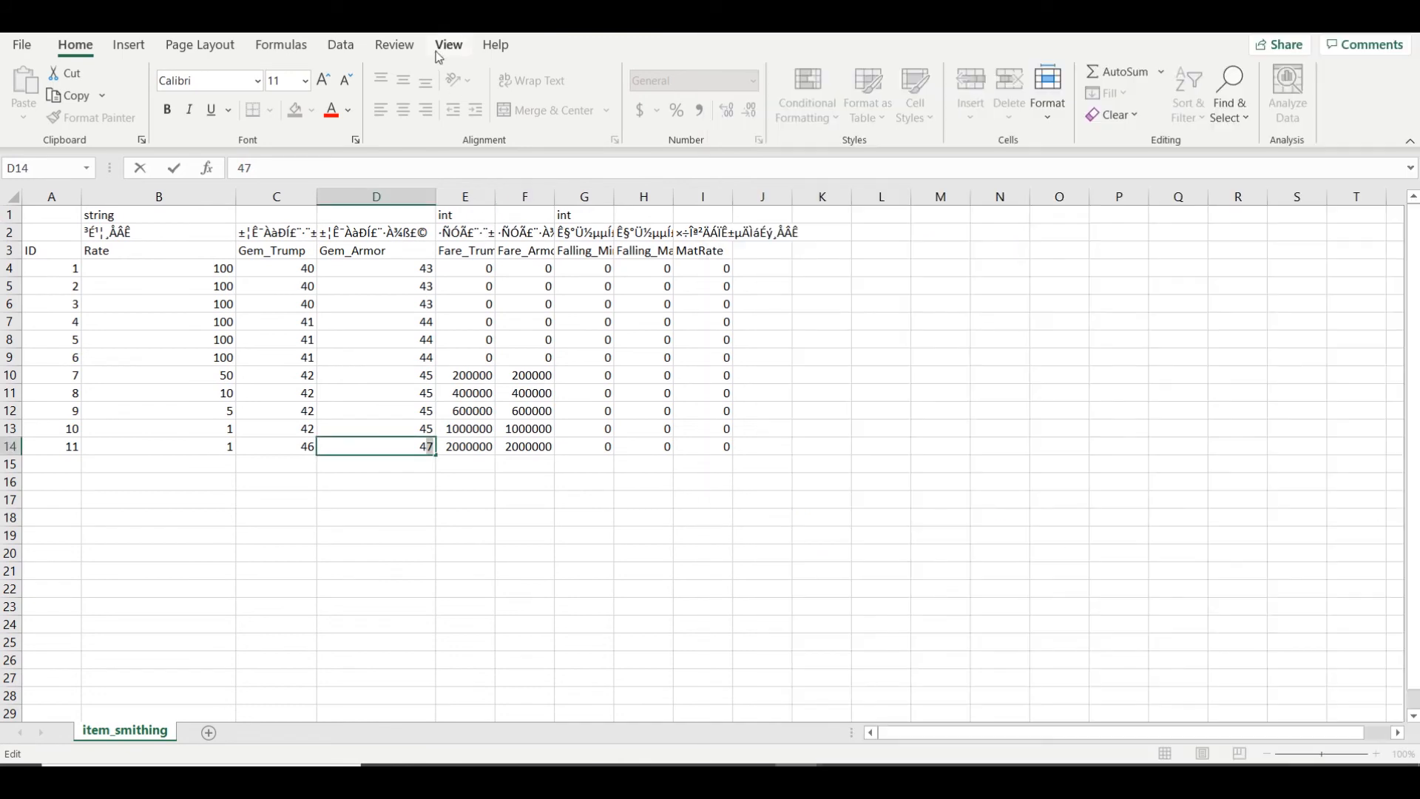
Dismiss the search dialog and place the item spreadsheet side by side with item_smithing
{"action": "key", "text": "BackSpace"}
{"action": "type", "text": "f"}
{"action": "key", "text": "ctrl+f"}
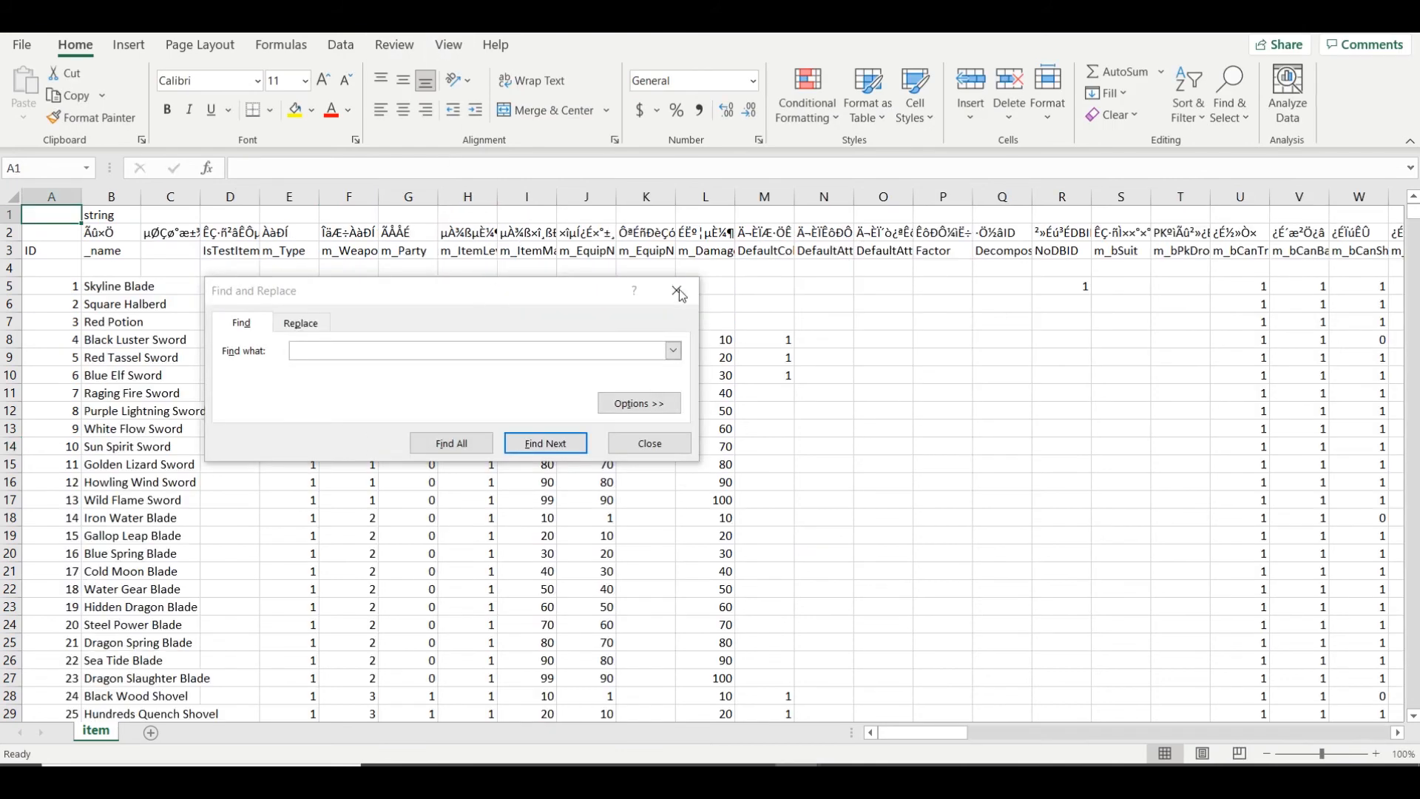
{"action": "left_click", "coordinate": [679, 286]}
{"action": "key", "text": "super+Right"}
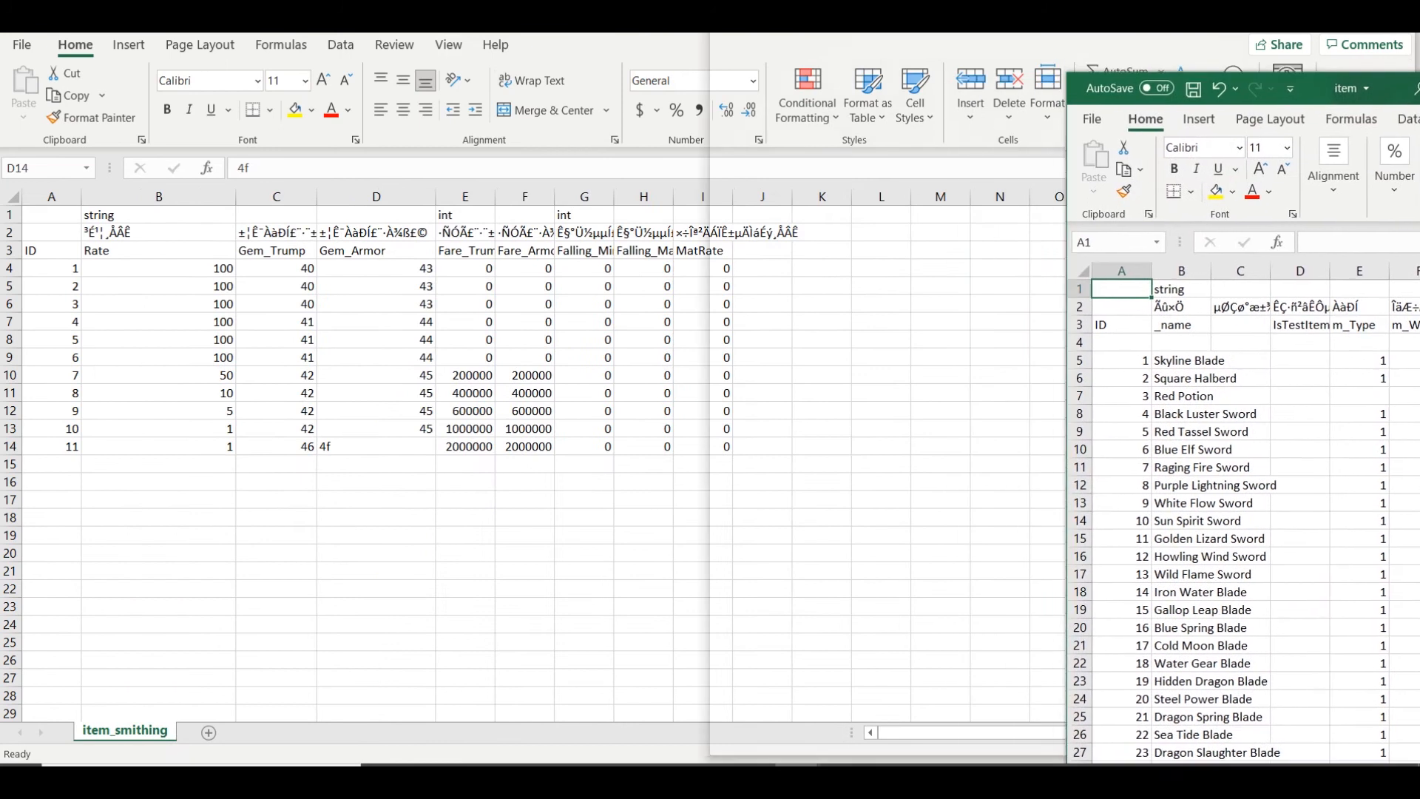
{"action": "key", "text": "Return"}
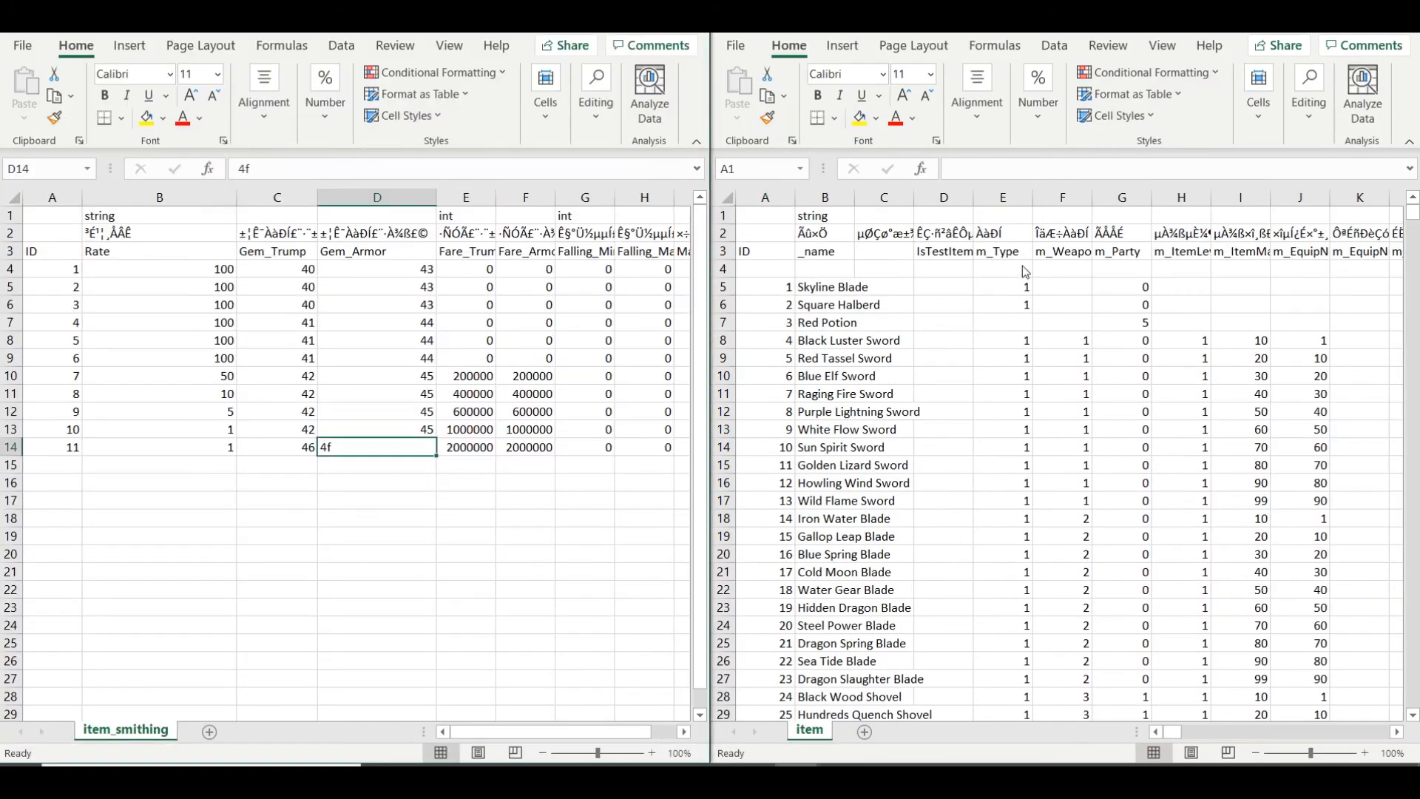
Widen the _name column near the end of the item sheet to show the full item names
{"action": "left_click", "coordinate": [1003, 197]}
{"action": "left_click_drag", "start_coordinate": [1413, 215], "coordinate": [1413, 714]}
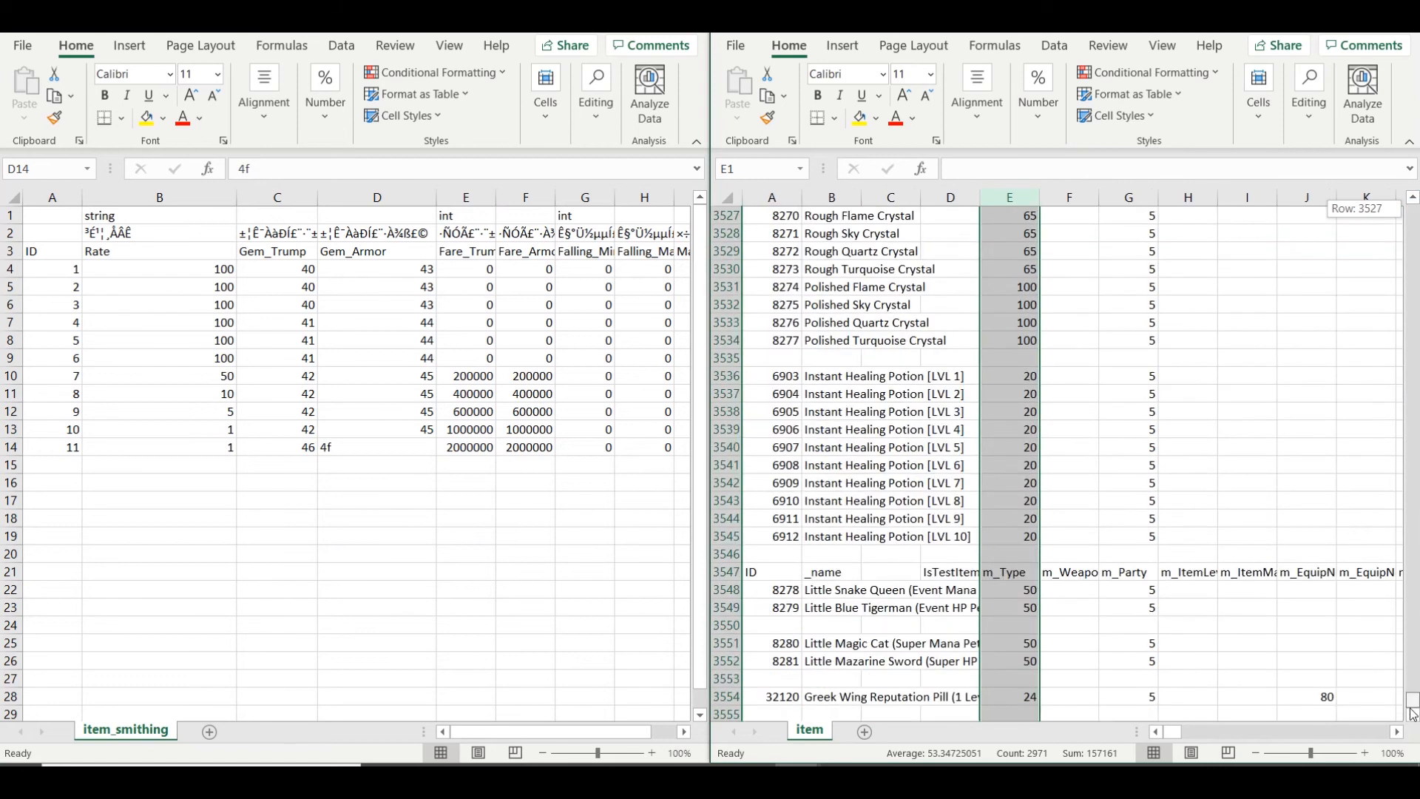
{"action": "left_click", "coordinate": [960, 465]}
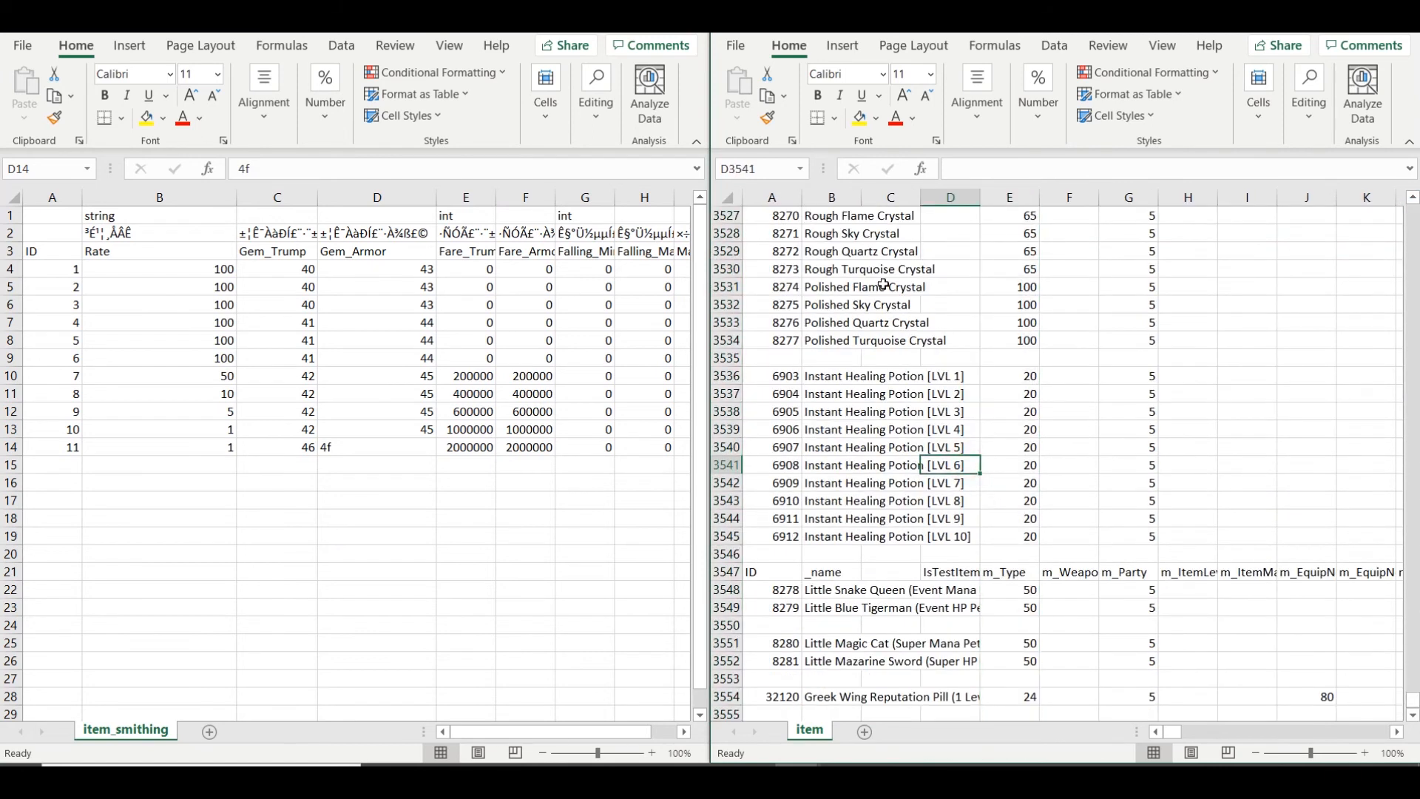
{"action": "left_click_drag", "start_coordinate": [861, 196], "coordinate": [1002, 212]}
{"action": "left_click", "coordinate": [954, 399]}
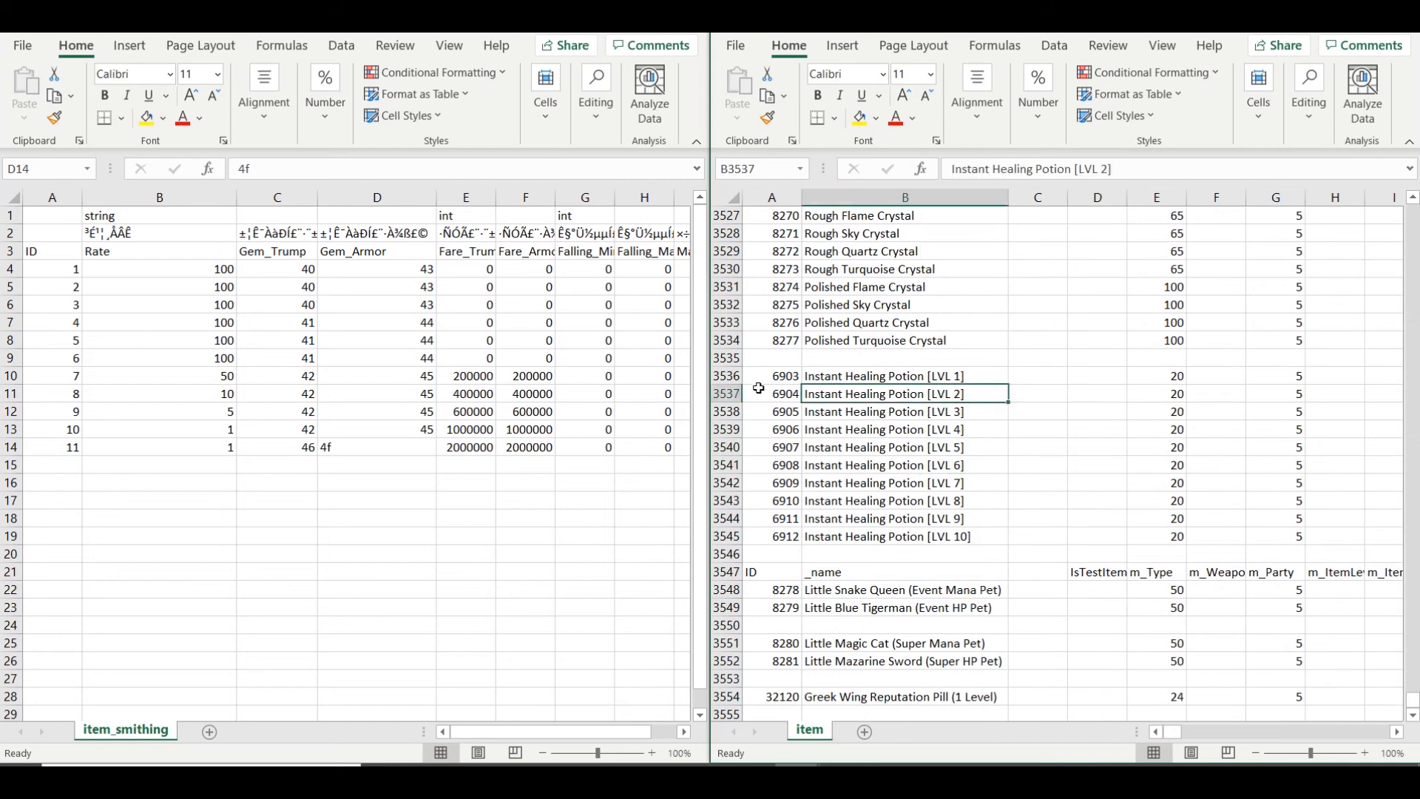
Examine the item rows and their m_Type values for potions, crystals, mounts and event coin bags in the item sheet
{"action": "left_click", "coordinate": [728, 376]}
{"action": "scroll", "coordinate": [967, 398], "scroll_direction": "up", "scroll_amount": 1}
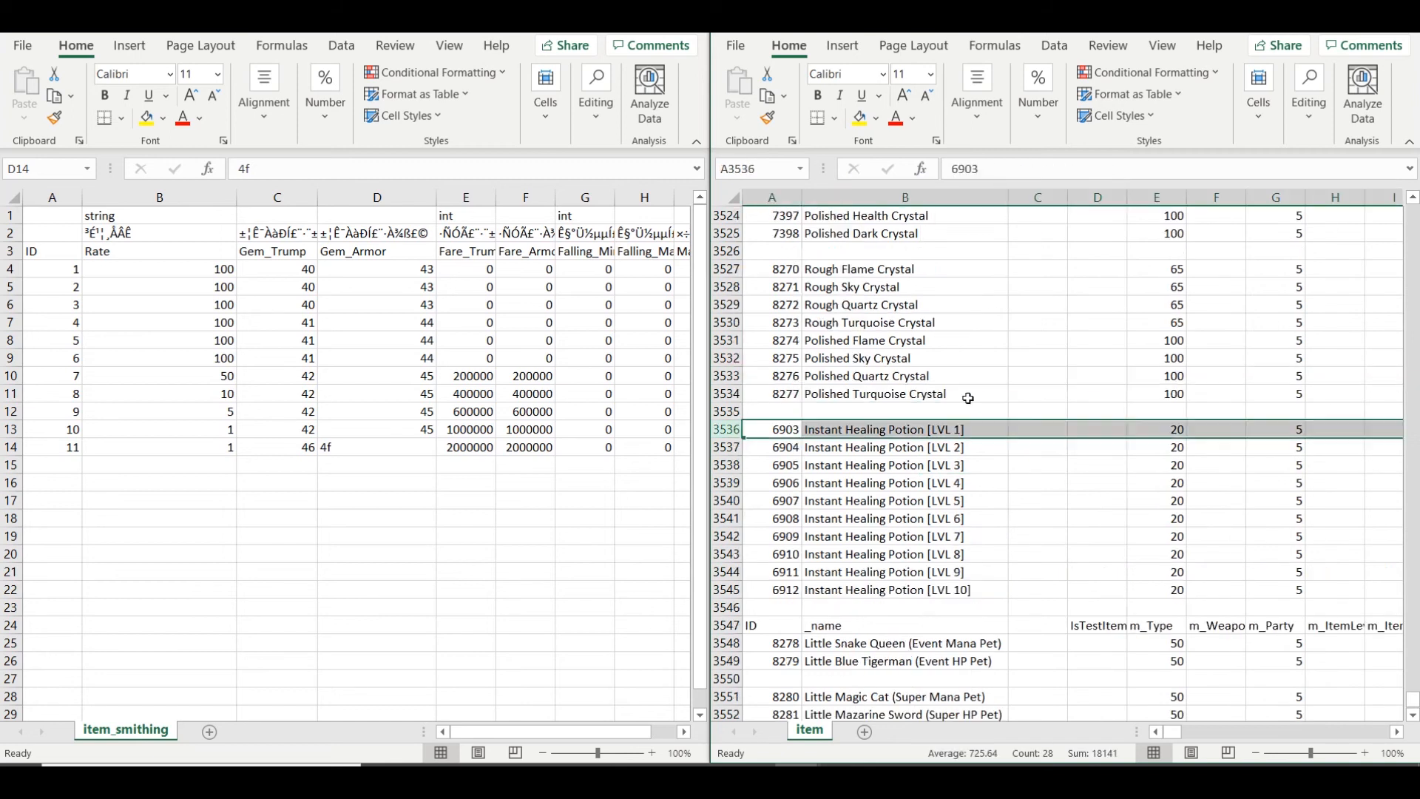
{"action": "left_click", "coordinate": [738, 346]}
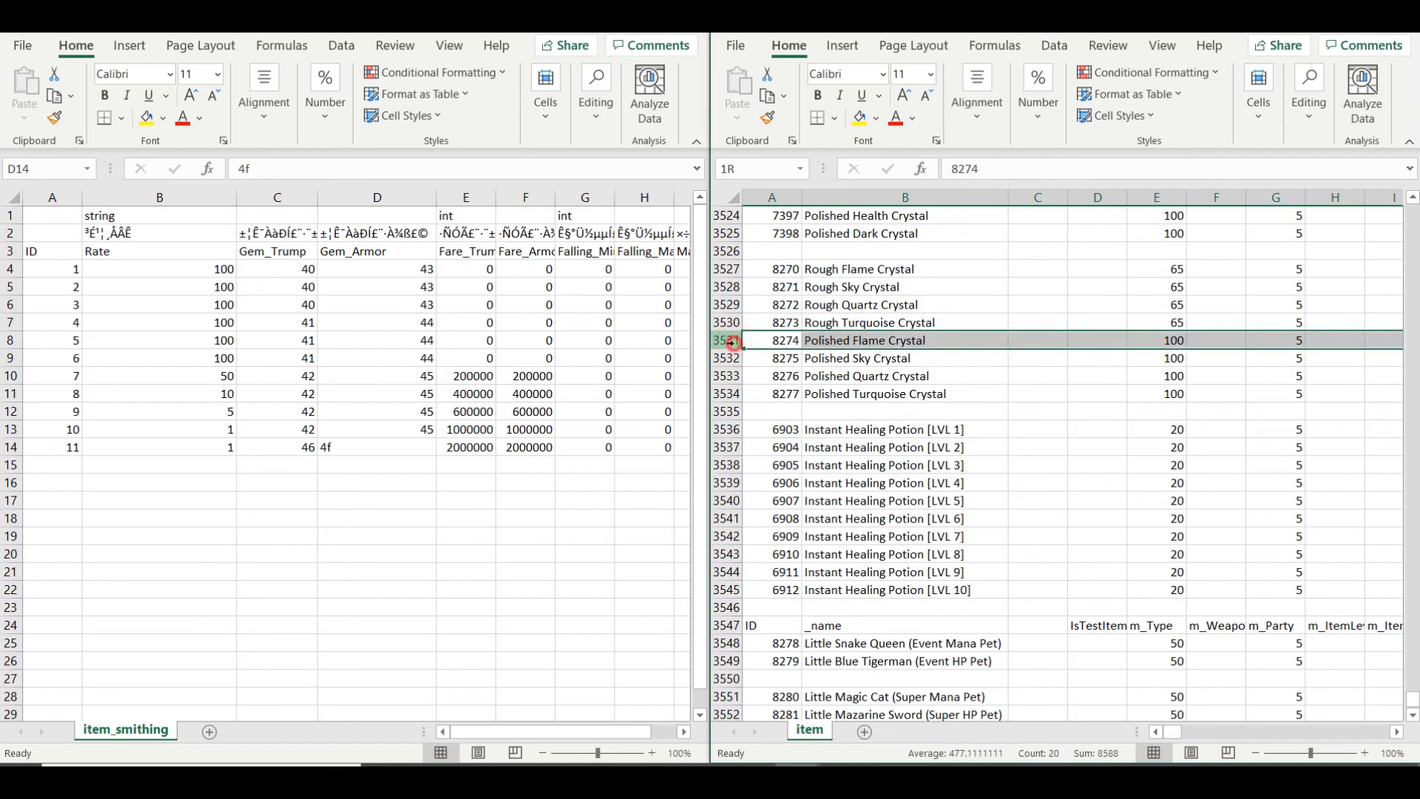
{"action": "left_click", "coordinate": [1165, 339]}
{"action": "scroll", "coordinate": [1165, 341], "scroll_direction": "up", "scroll_amount": 17}
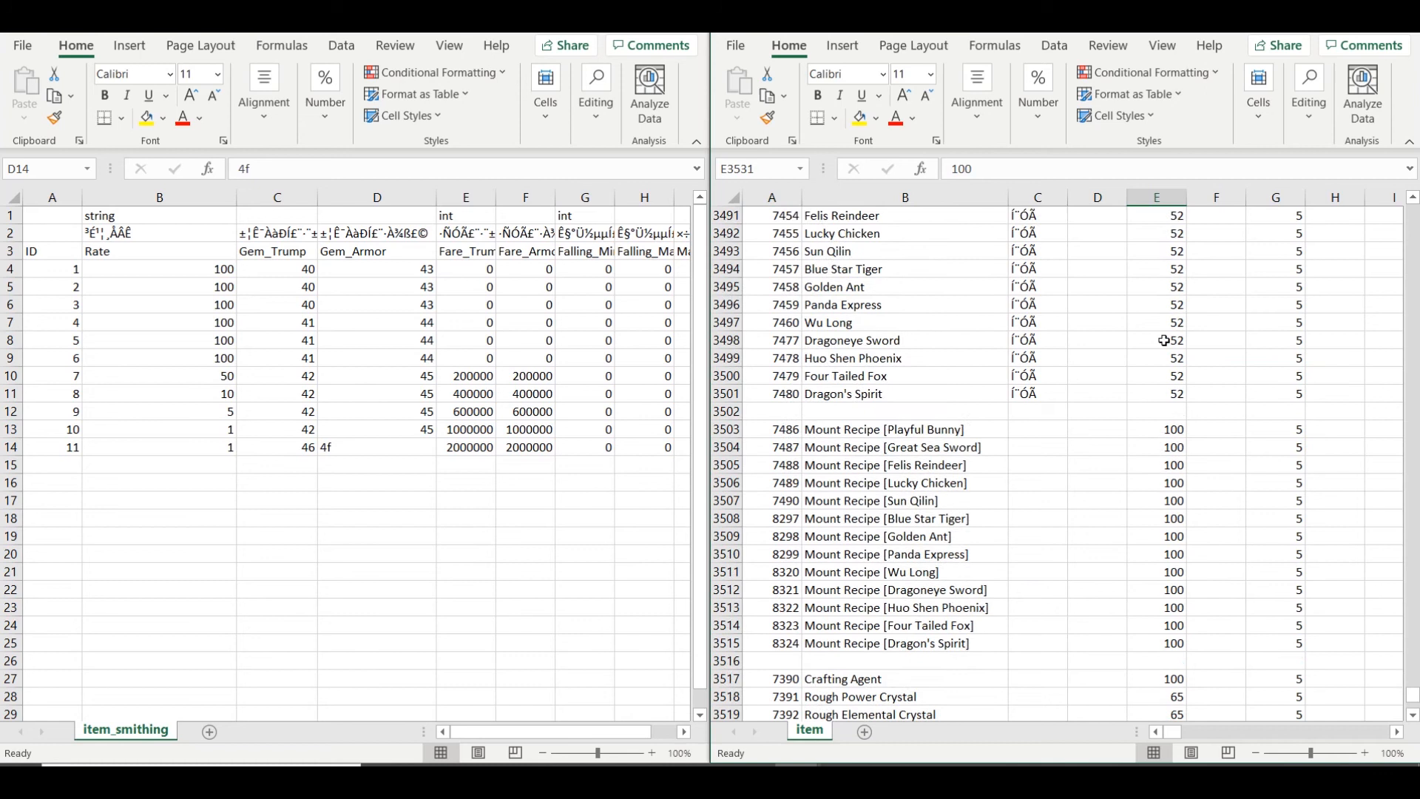
{"action": "left_click", "coordinate": [1164, 494]}
{"action": "scroll", "coordinate": [1029, 477], "scroll_direction": "up", "scroll_amount": 3}
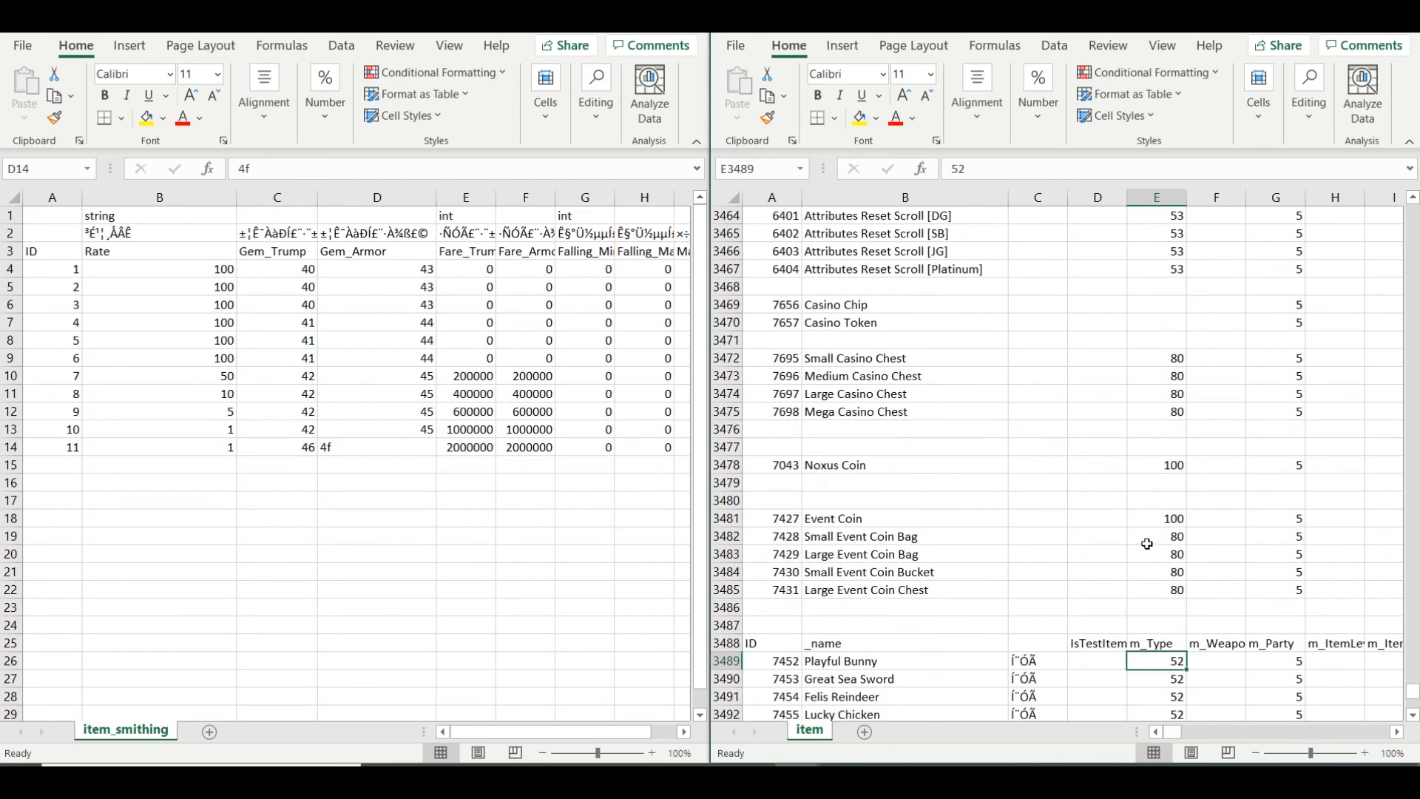
{"action": "left_click", "coordinate": [728, 536]}
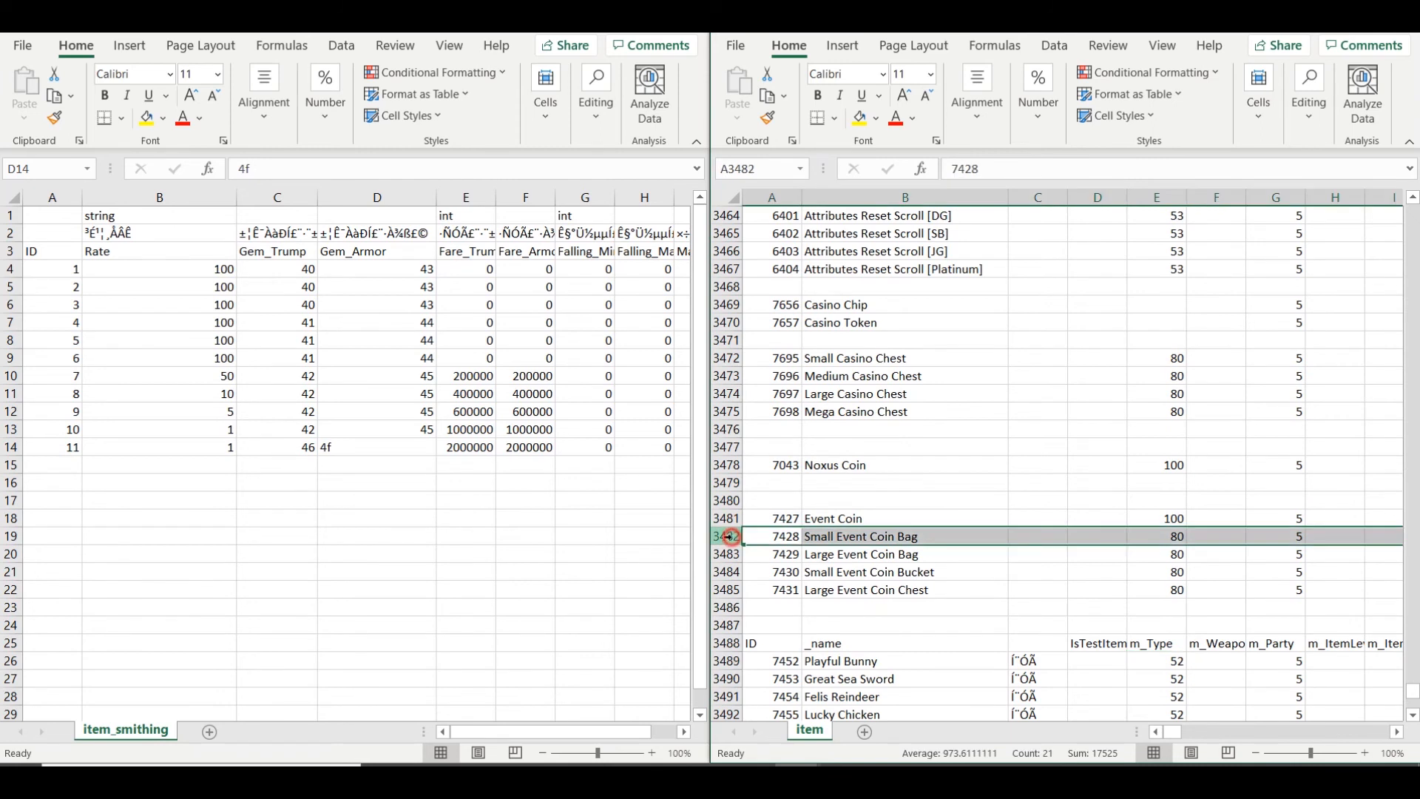
{"action": "left_click", "coordinate": [1205, 551]}
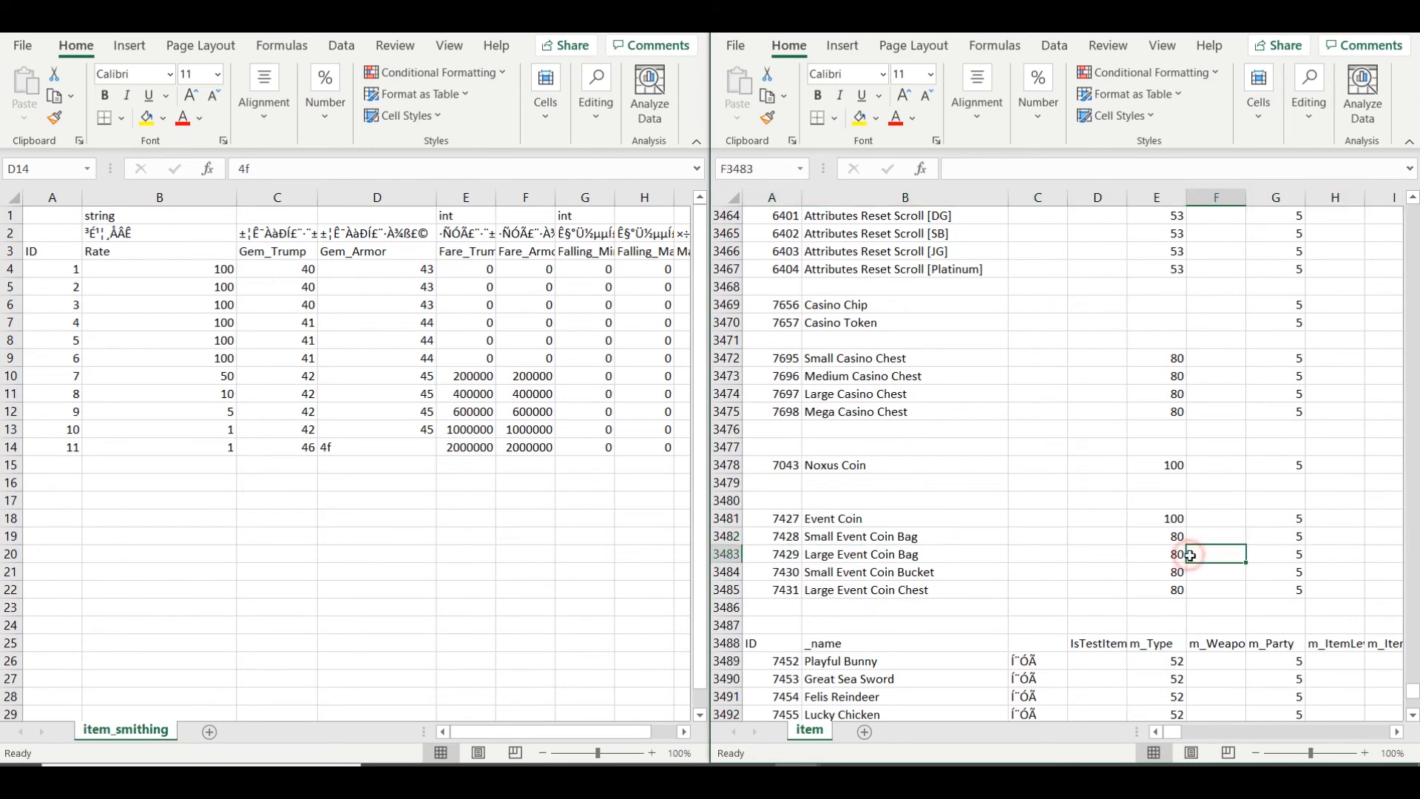
{"action": "left_click", "coordinate": [1078, 505]}
Search the item sheet for "Bright E" to locate the Bright Emerald row
{"action": "key", "text": "ctrl+f"}
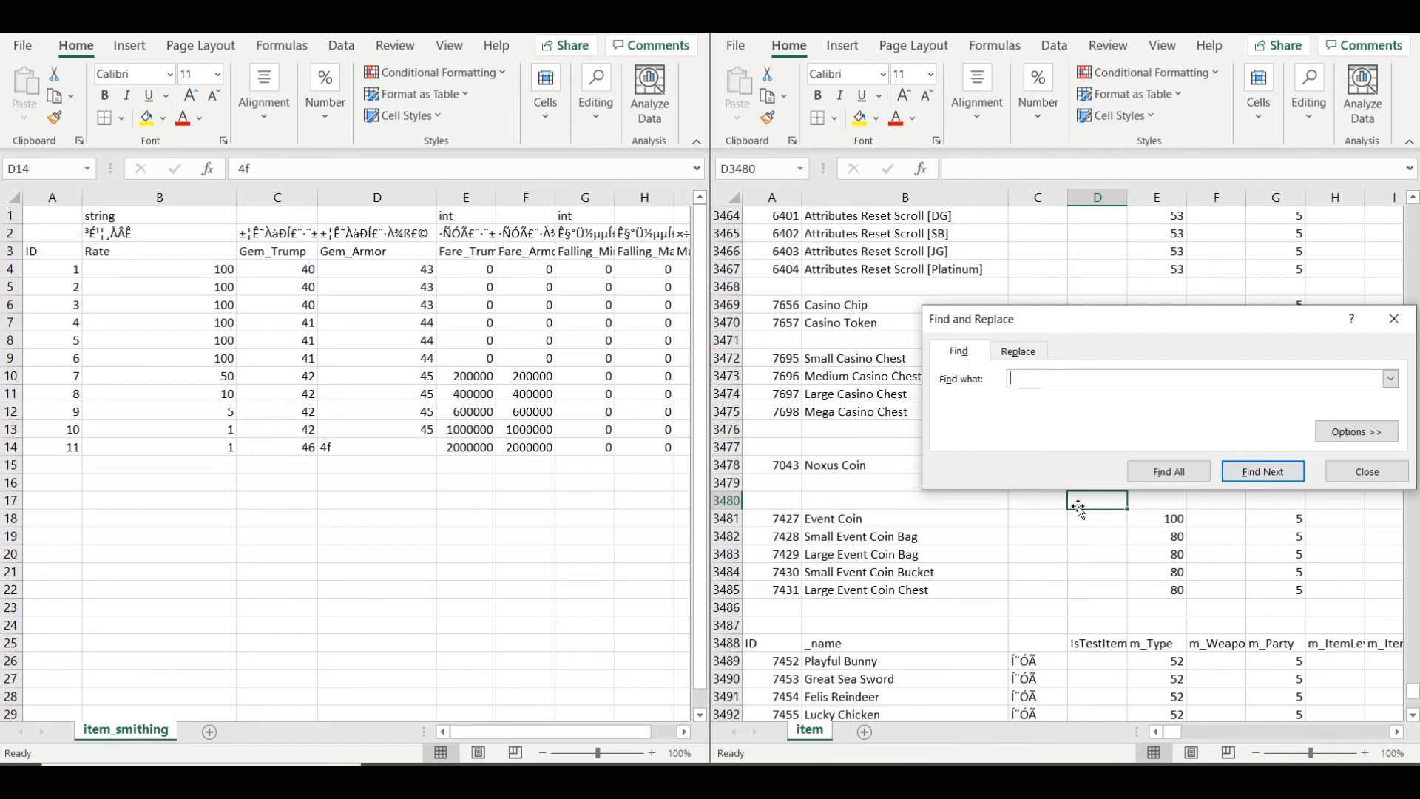
{"action": "type", "text": "ht"}
{"action": "key", "text": "Return"}
{"action": "key", "text": "Escape"}
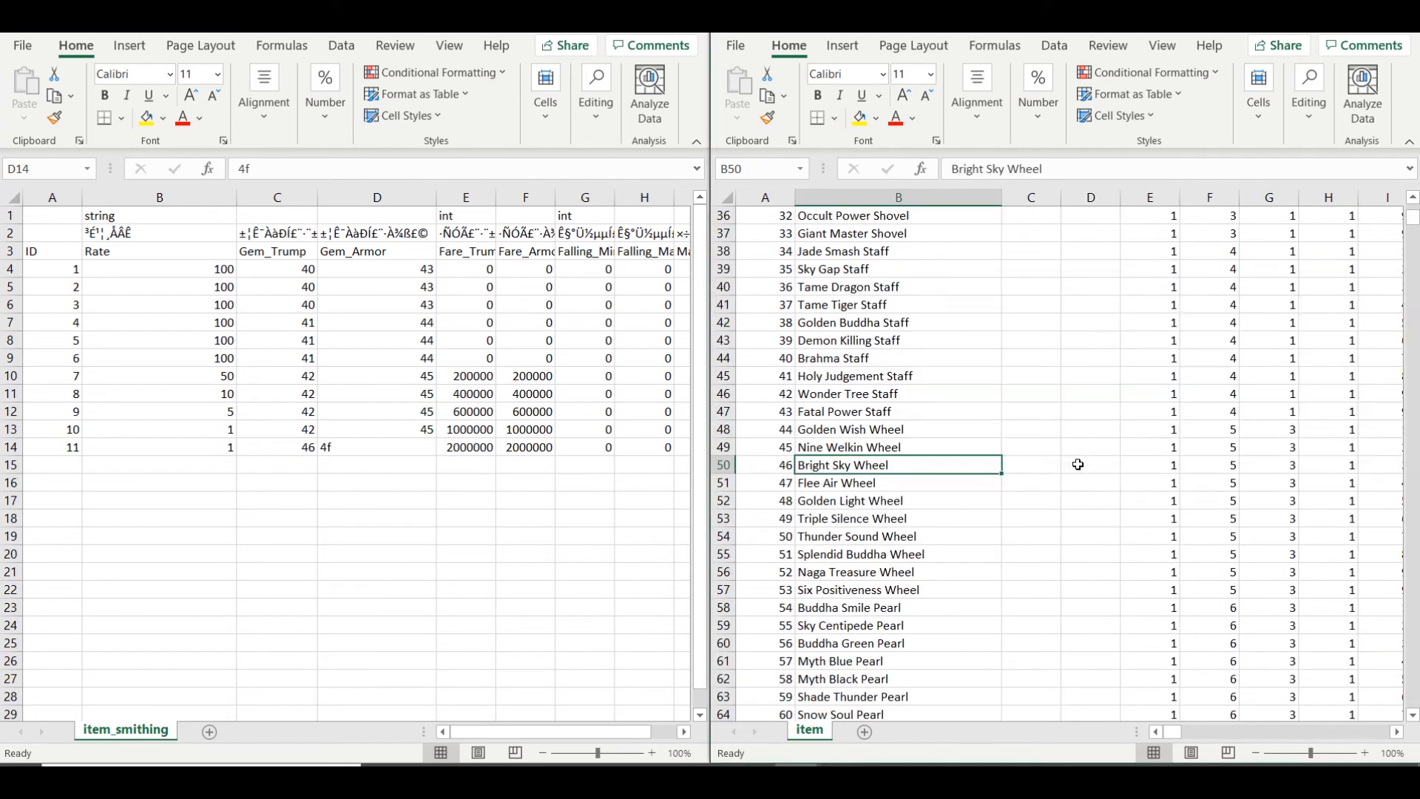
{"action": "key", "text": "ctrl+f"}
{"action": "key", "text": "End"}
{"action": "type", "text": "E"}
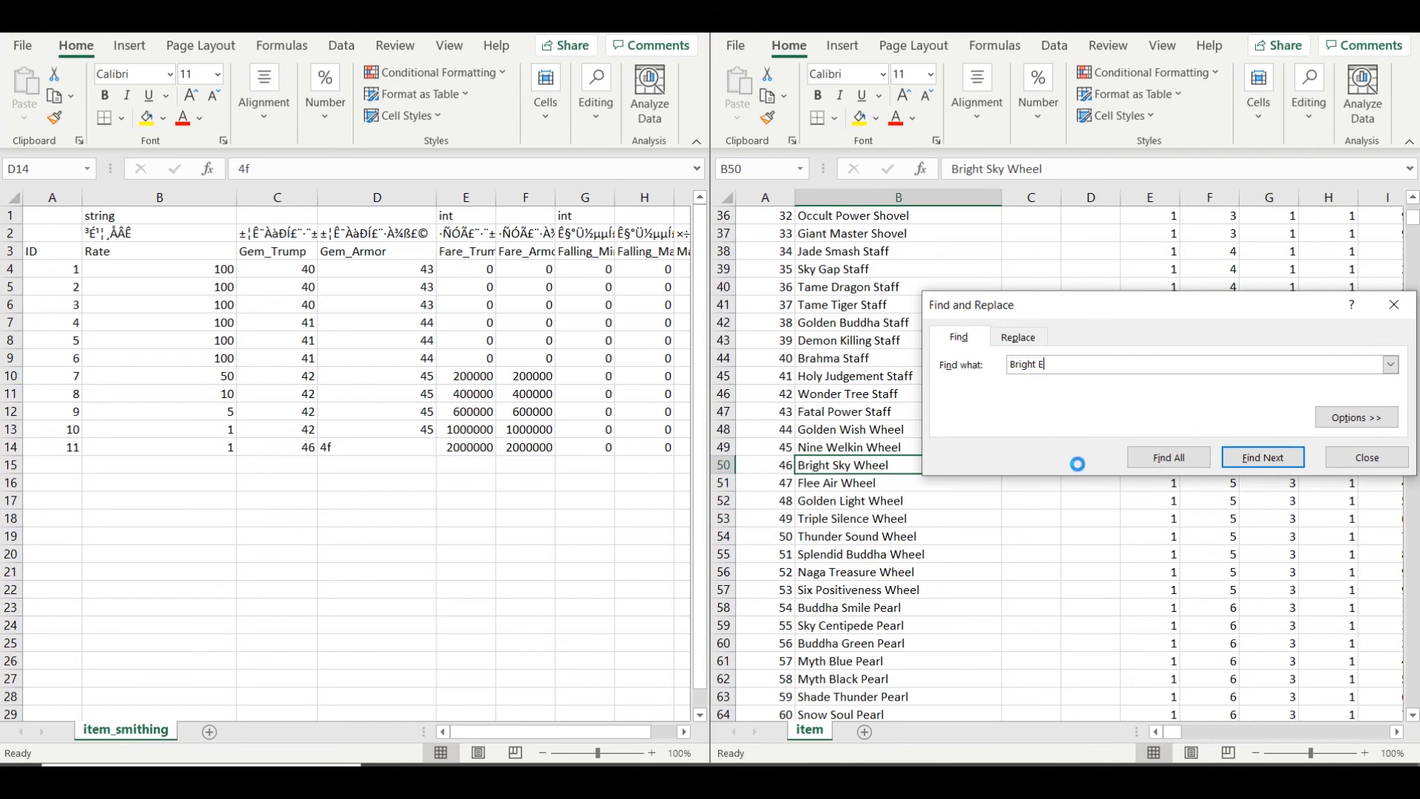
{"action": "key", "text": "Return"}
{"action": "key", "text": "Escape"}
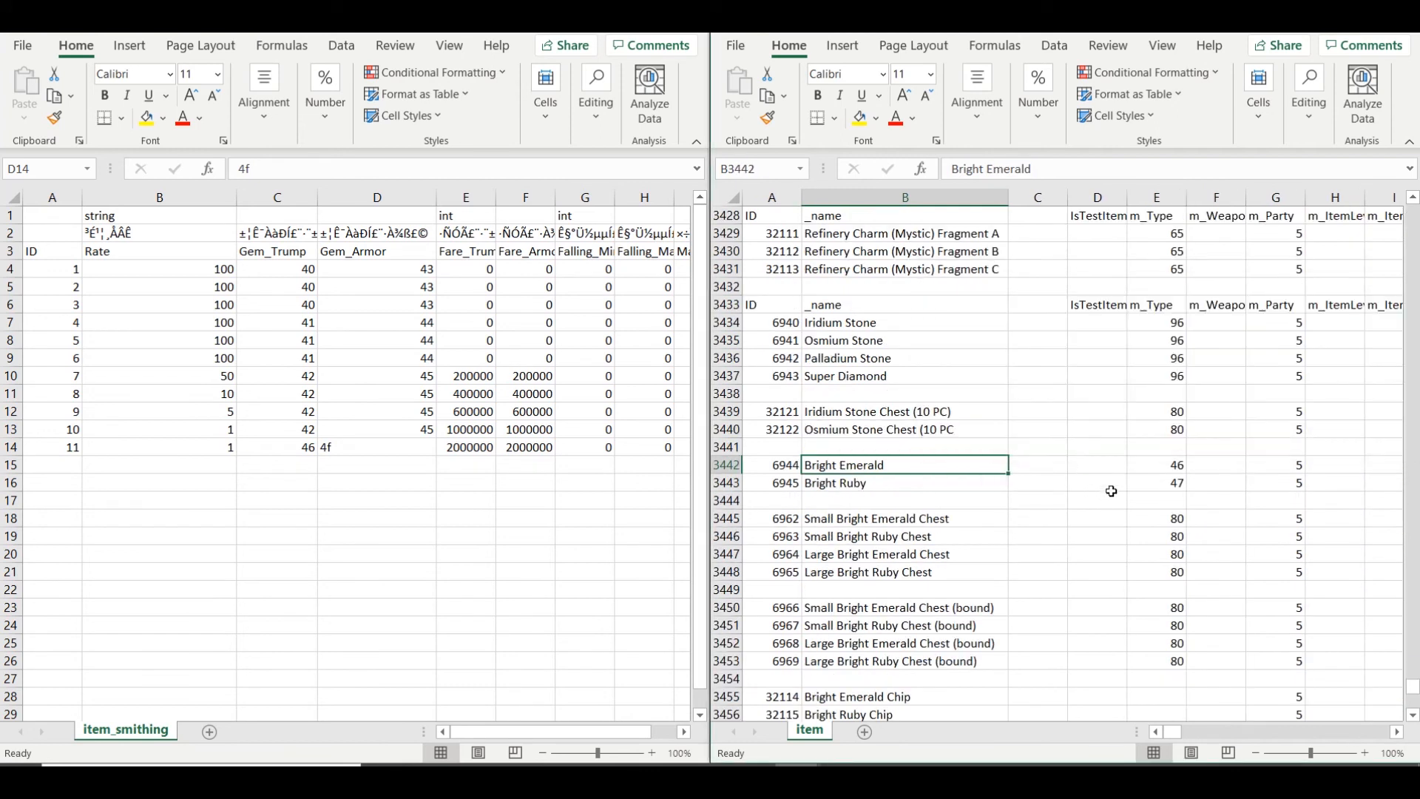
Examine the Bright Emerald and Bright Ruby rows and their m_Type values in E3442 and E3443
{"action": "left_click_drag", "start_coordinate": [723, 488], "coordinate": [726, 466]}
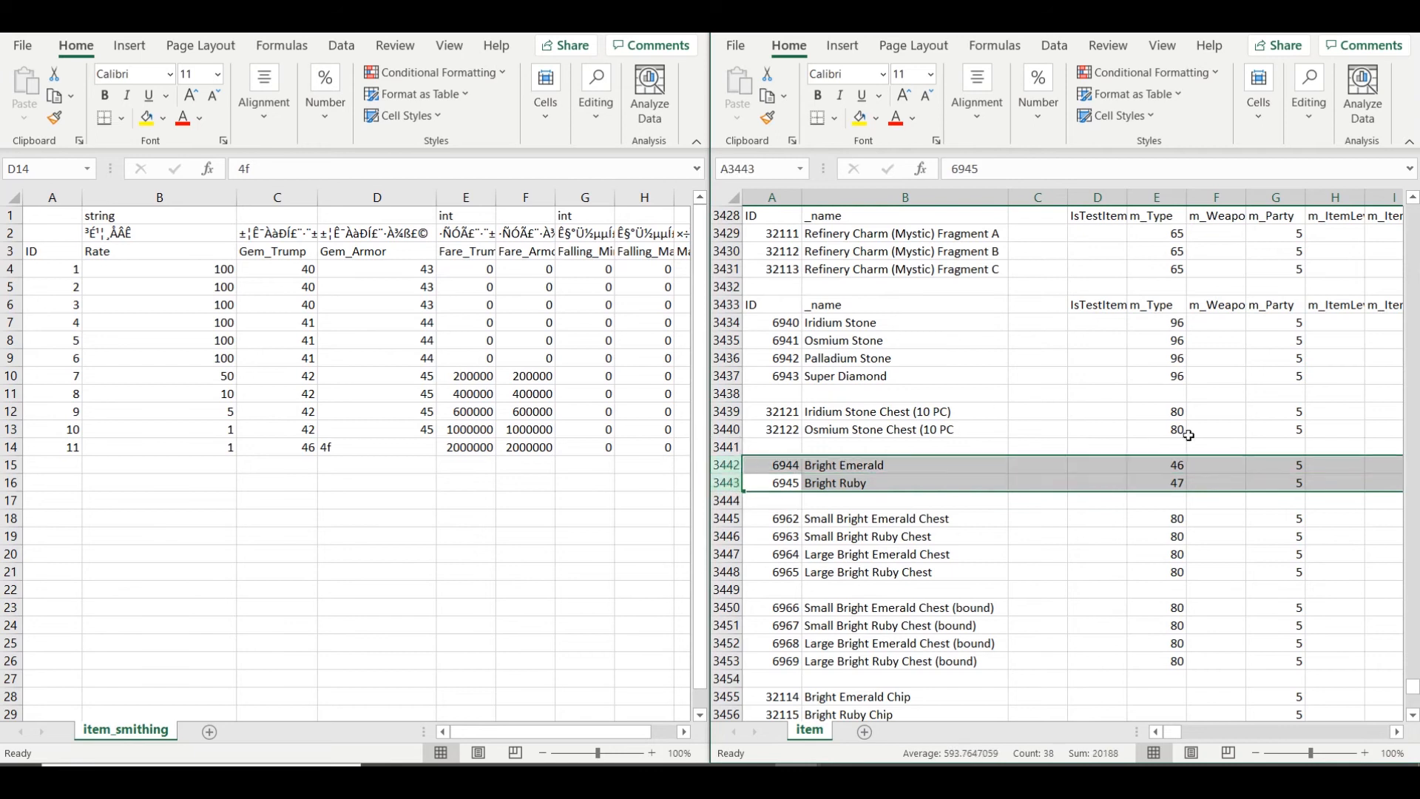
{"action": "left_click", "coordinate": [1159, 463]}
{"action": "left_click", "coordinate": [1166, 481]}
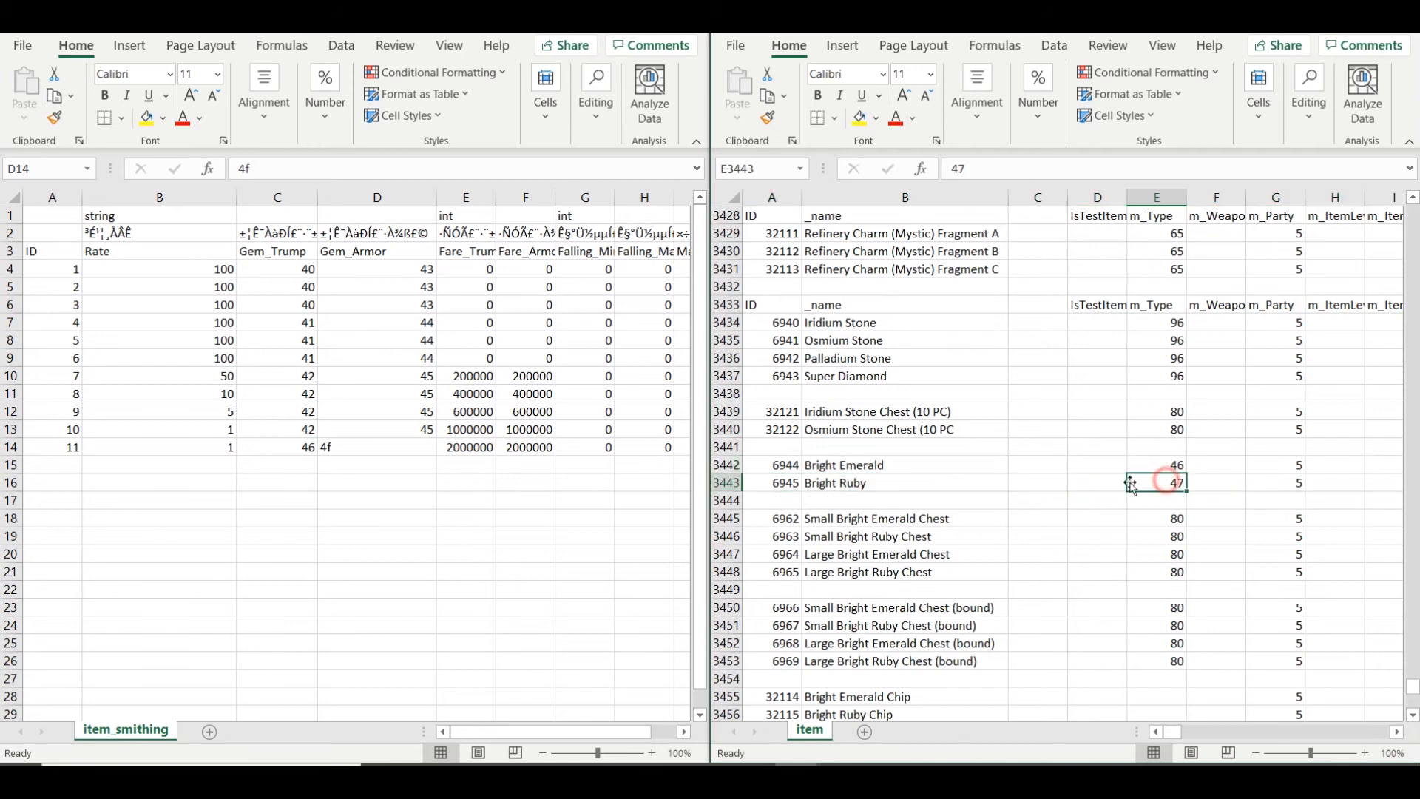
Set the Gem_Armor value for smithing ID 11 in D14 to 48, and select C14:D14
{"action": "left_click", "coordinate": [362, 449]}
{"action": "double_click", "coordinate": [362, 449]}
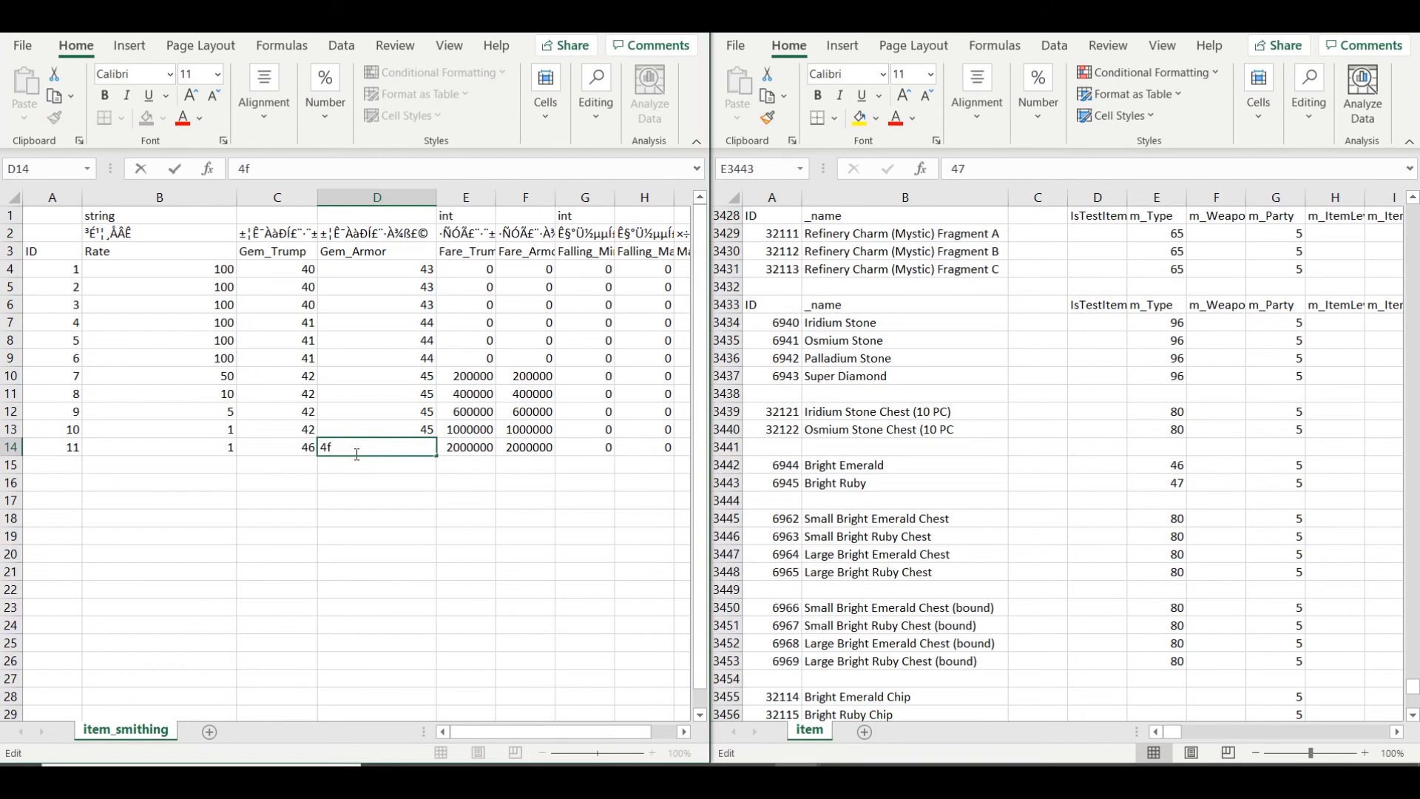
{"action": "left_click_drag", "start_coordinate": [304, 429], "coordinate": [370, 450]}
{"action": "left_click", "coordinate": [360, 454]}
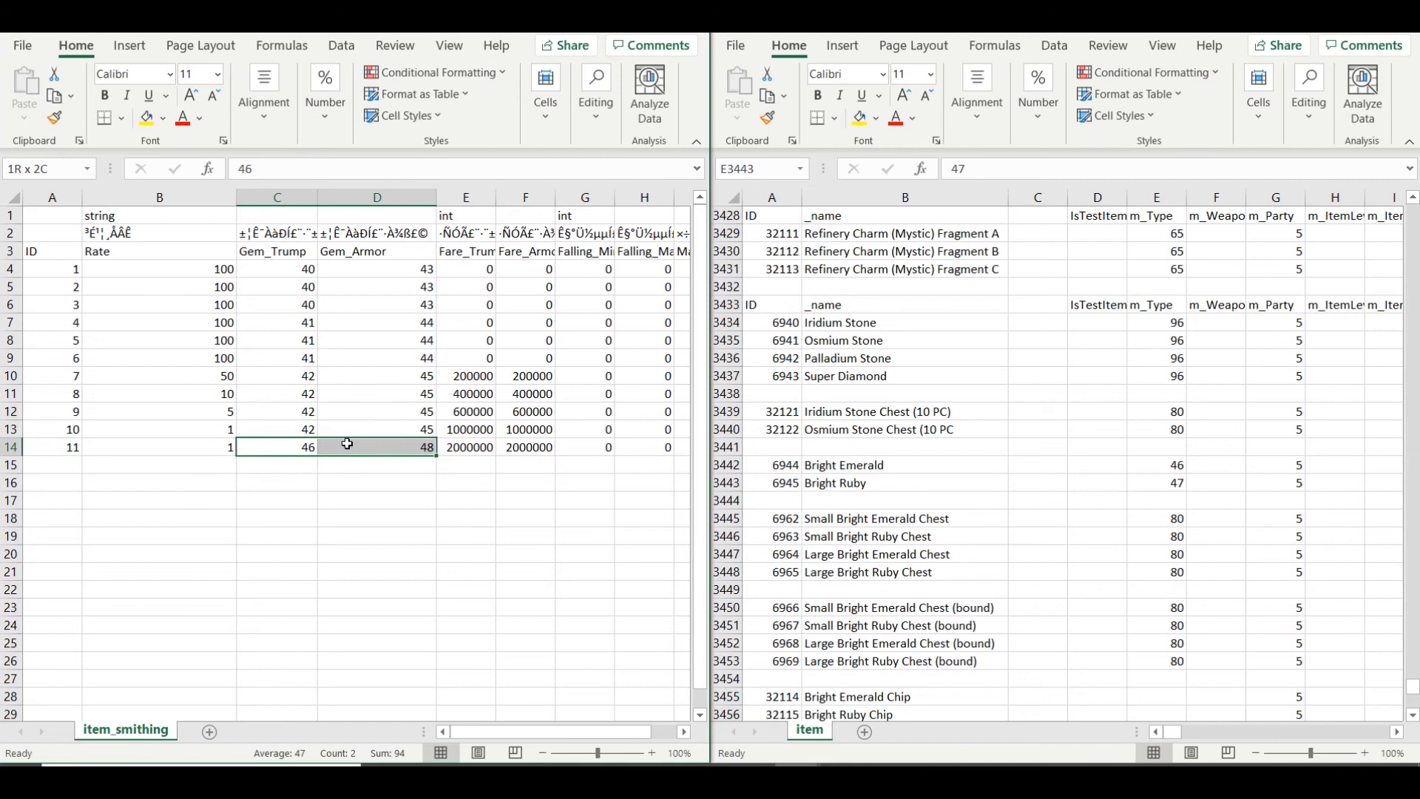
Compare the gem values for IDs 6 and 11 in item_smithing with the Bright Ruby row in the item sheet
{"action": "left_click", "coordinate": [339, 468]}
{"action": "left_click_drag", "start_coordinate": [310, 341], "coordinate": [349, 366]}
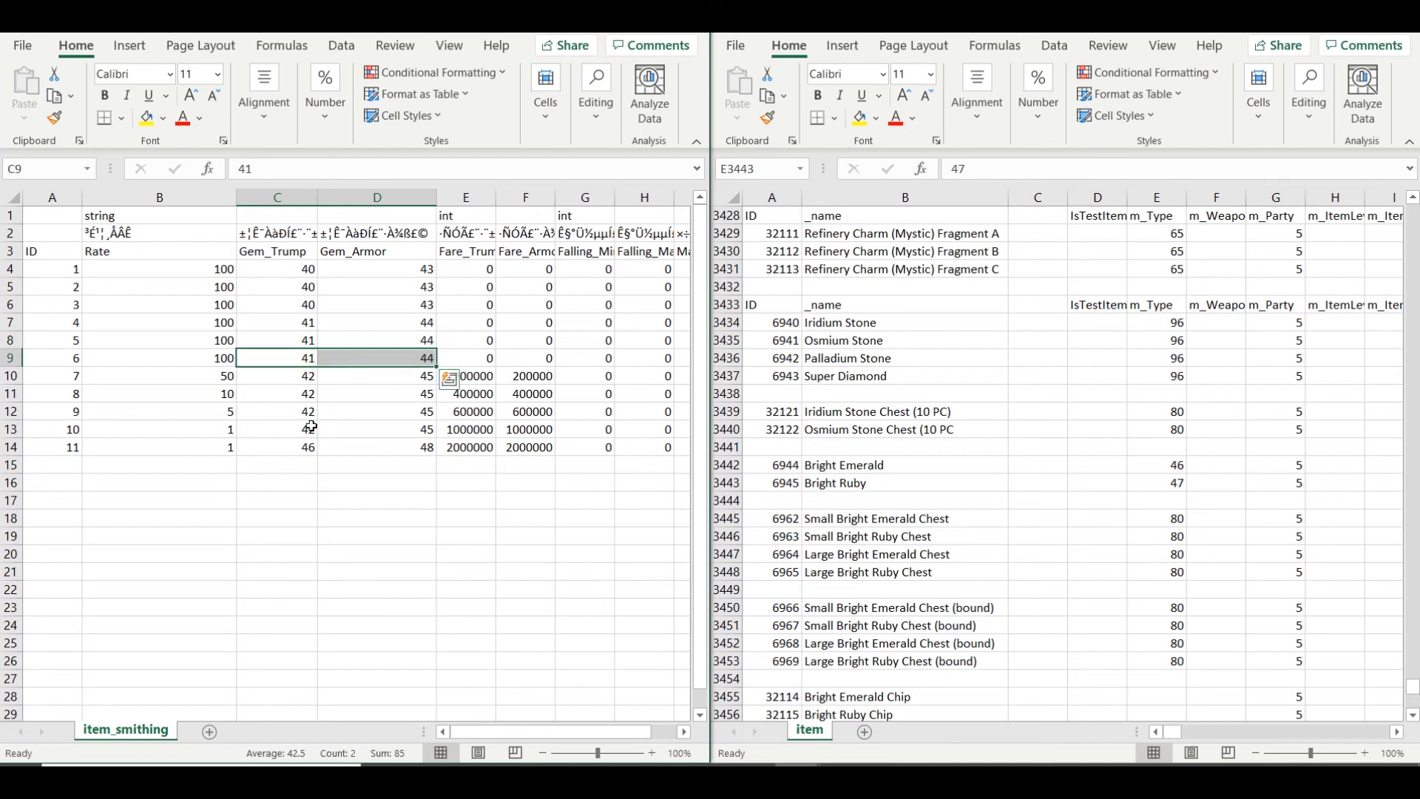
{"action": "left_click", "coordinate": [289, 450]}
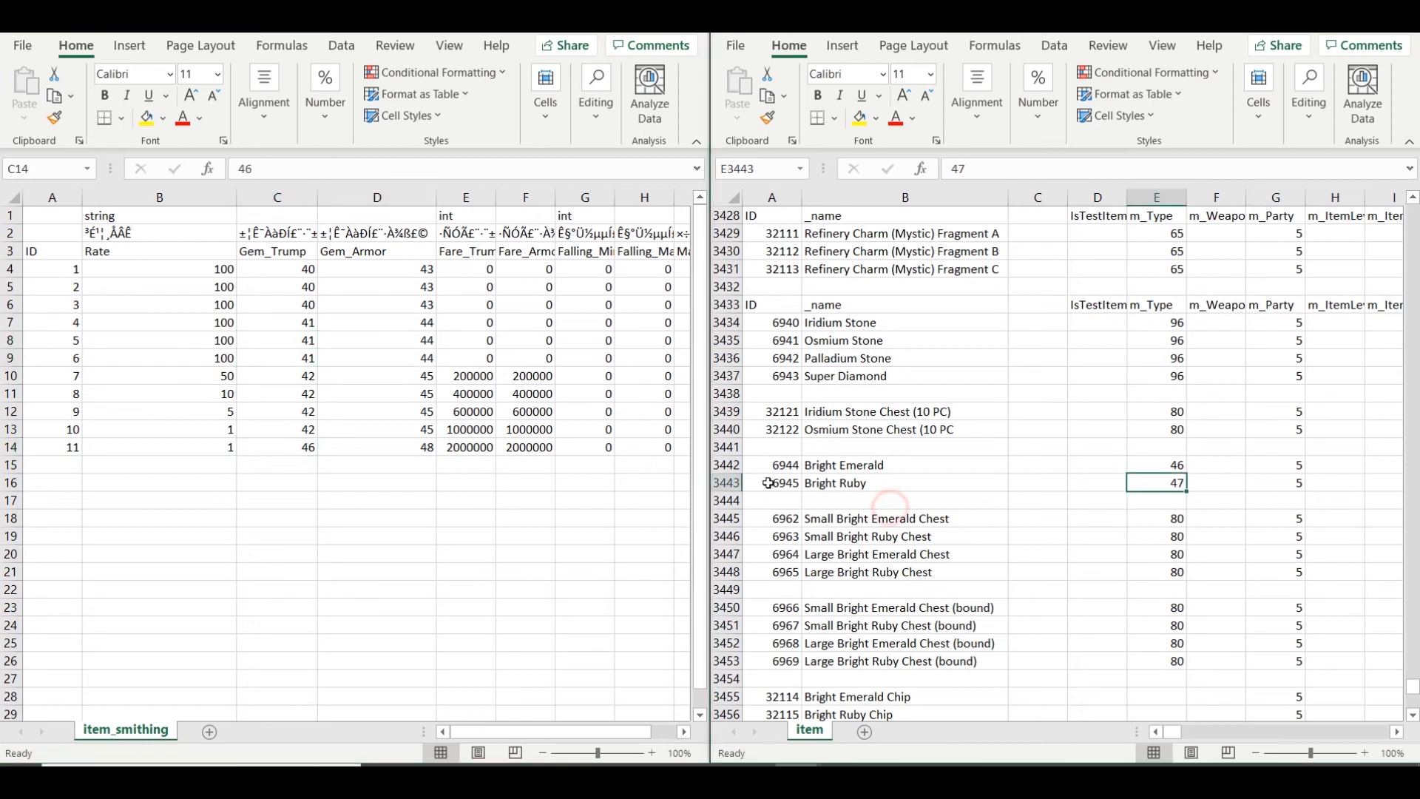
{"action": "left_click", "coordinate": [734, 483]}
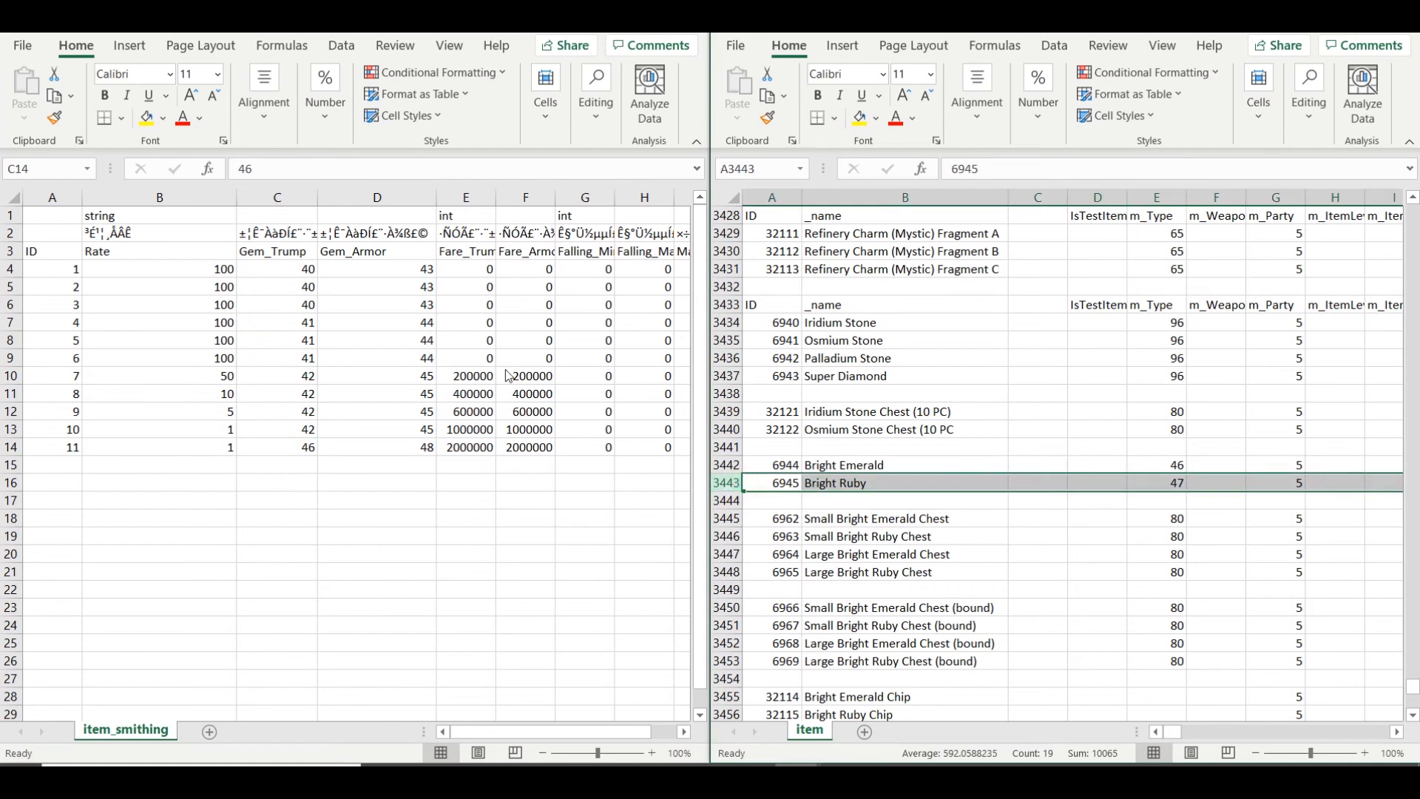
Highlight the Trump and Armor parts of the Gem_Trump and Gem_Armor headers in C3 and D3
{"action": "left_click", "coordinate": [366, 254]}
{"action": "double_click", "coordinate": [309, 252]}
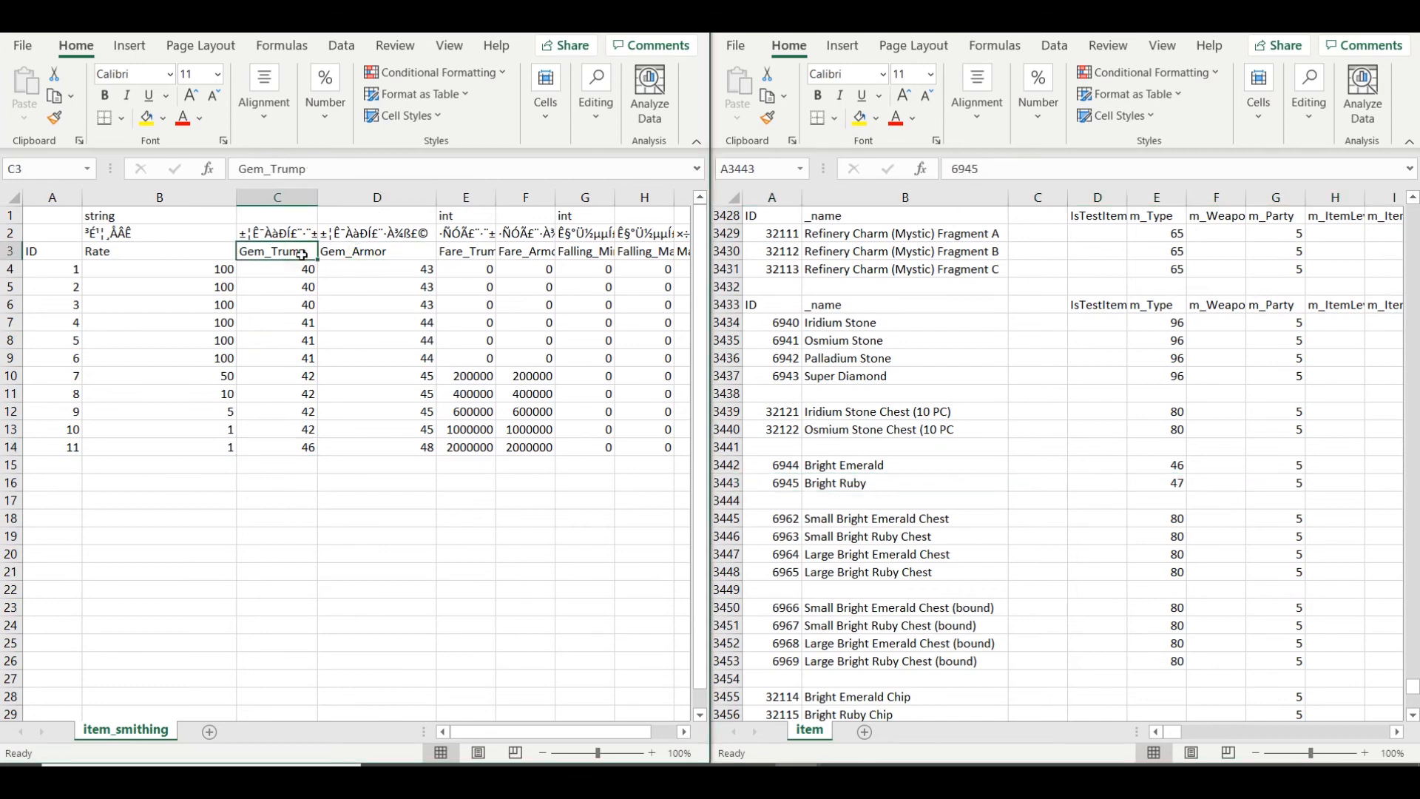
{"action": "left_click_drag", "start_coordinate": [309, 251], "coordinate": [273, 252]}
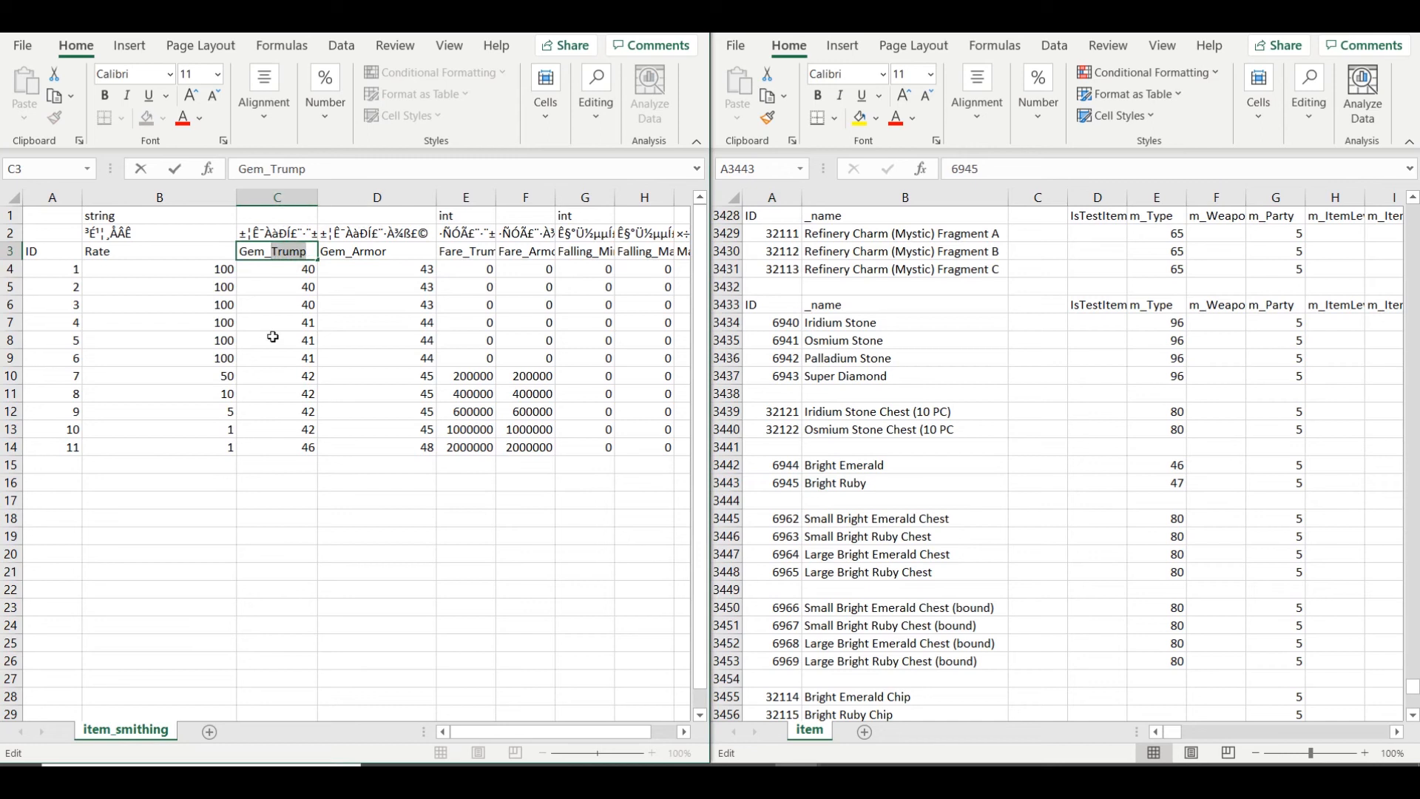
{"action": "double_click", "coordinate": [373, 248]}
{"action": "left_click_drag", "start_coordinate": [359, 251], "coordinate": [394, 252]}
Compare the Gem_Armor value in D14 with the Bright Ruby row in the item sheet
{"action": "left_click", "coordinate": [380, 412]}
{"action": "left_click_drag", "start_coordinate": [383, 433], "coordinate": [376, 448]}
{"action": "left_click", "coordinate": [376, 449]}
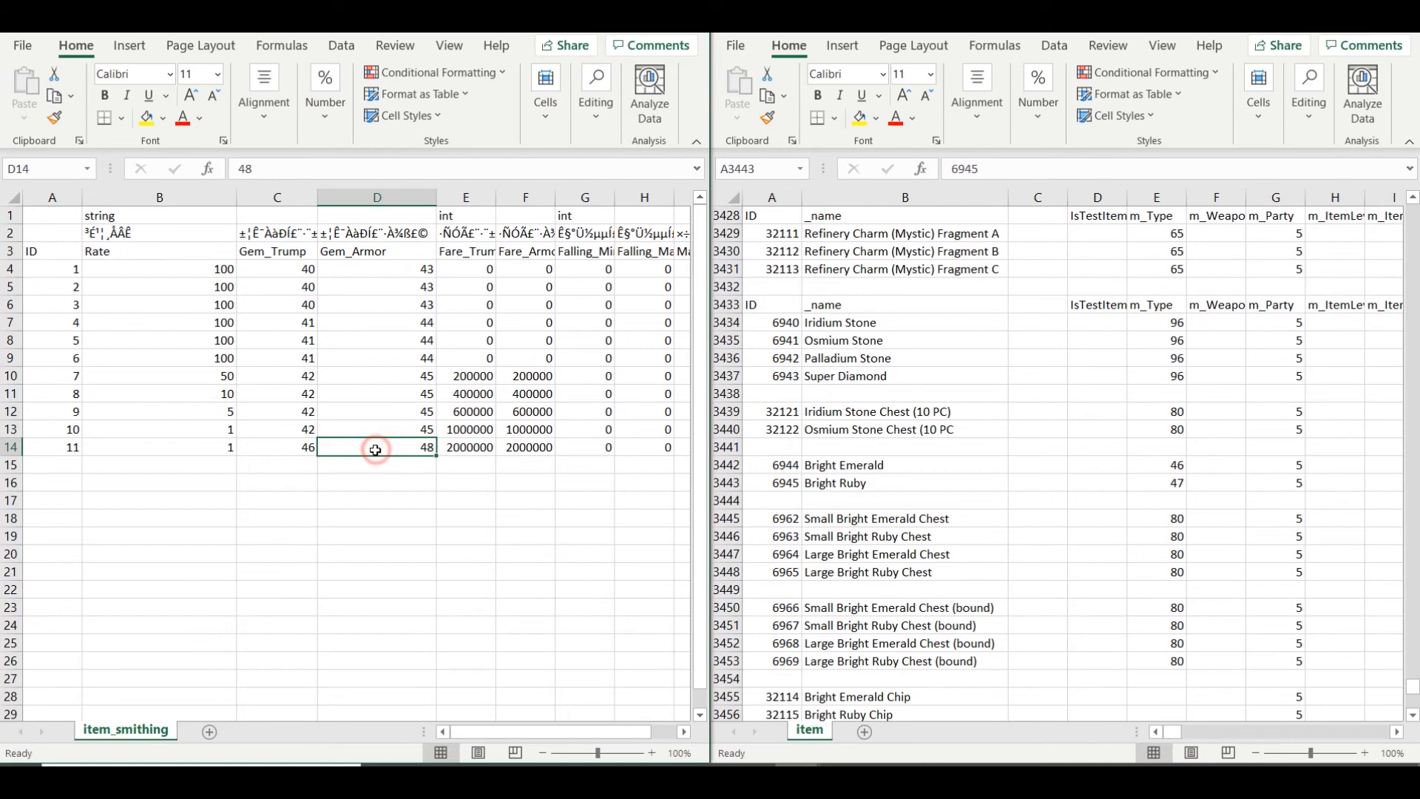
{"action": "left_click", "coordinate": [729, 483]}
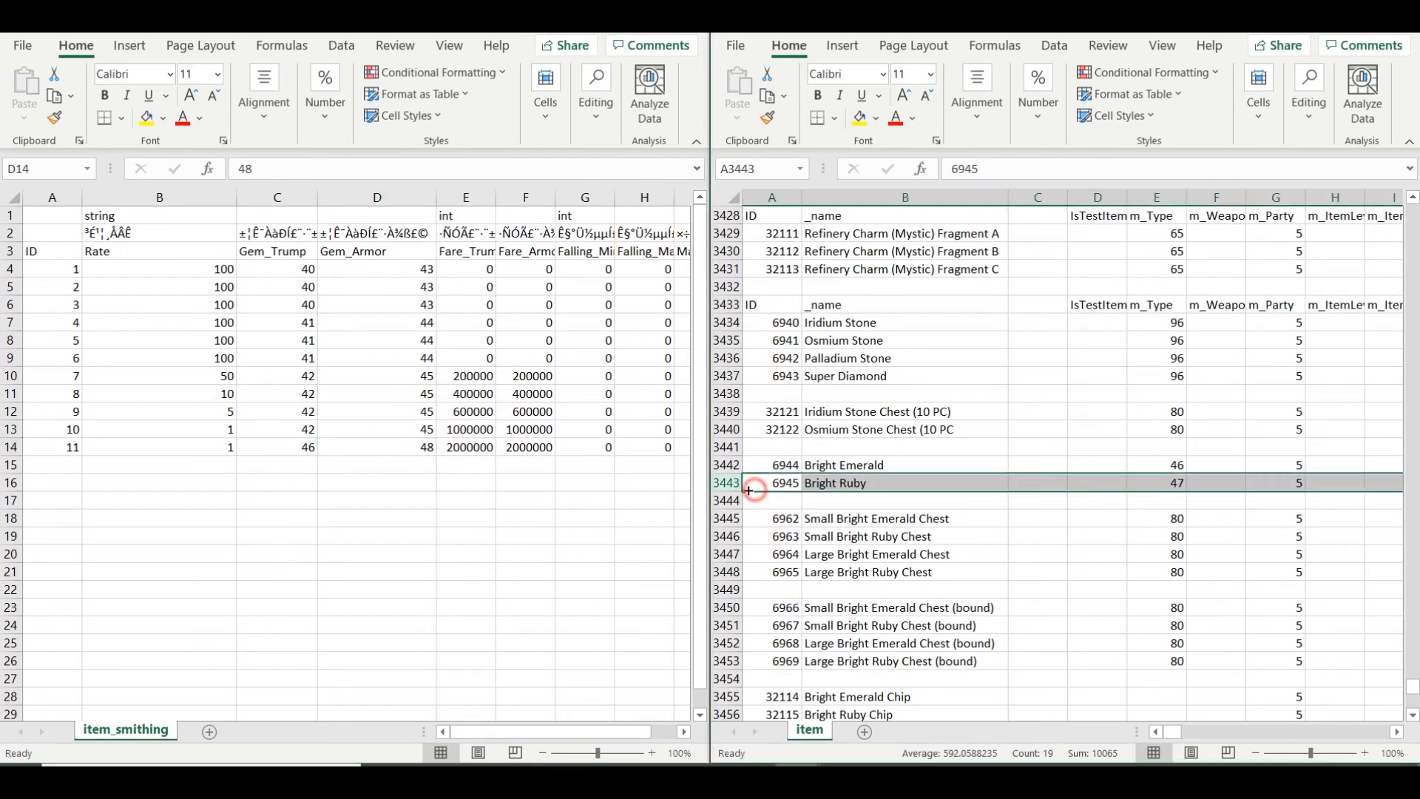
{"action": "left_click", "coordinate": [382, 442]}
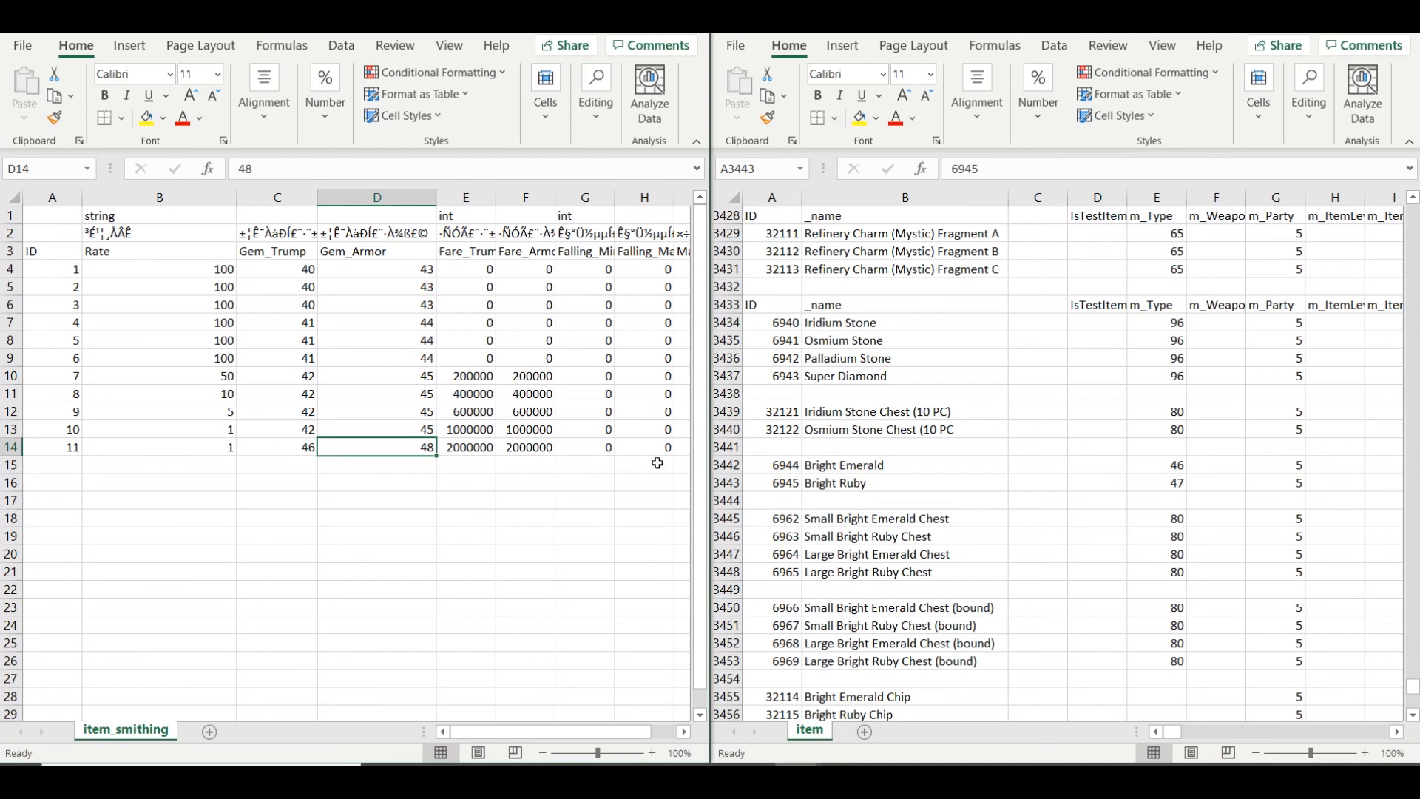
Set the Gem_Armor value for smithing ID 11 in D14 to 47
{"action": "double_click", "coordinate": [425, 447]}
{"action": "double_click", "coordinate": [427, 448]}
{"action": "type", "text": "47"}
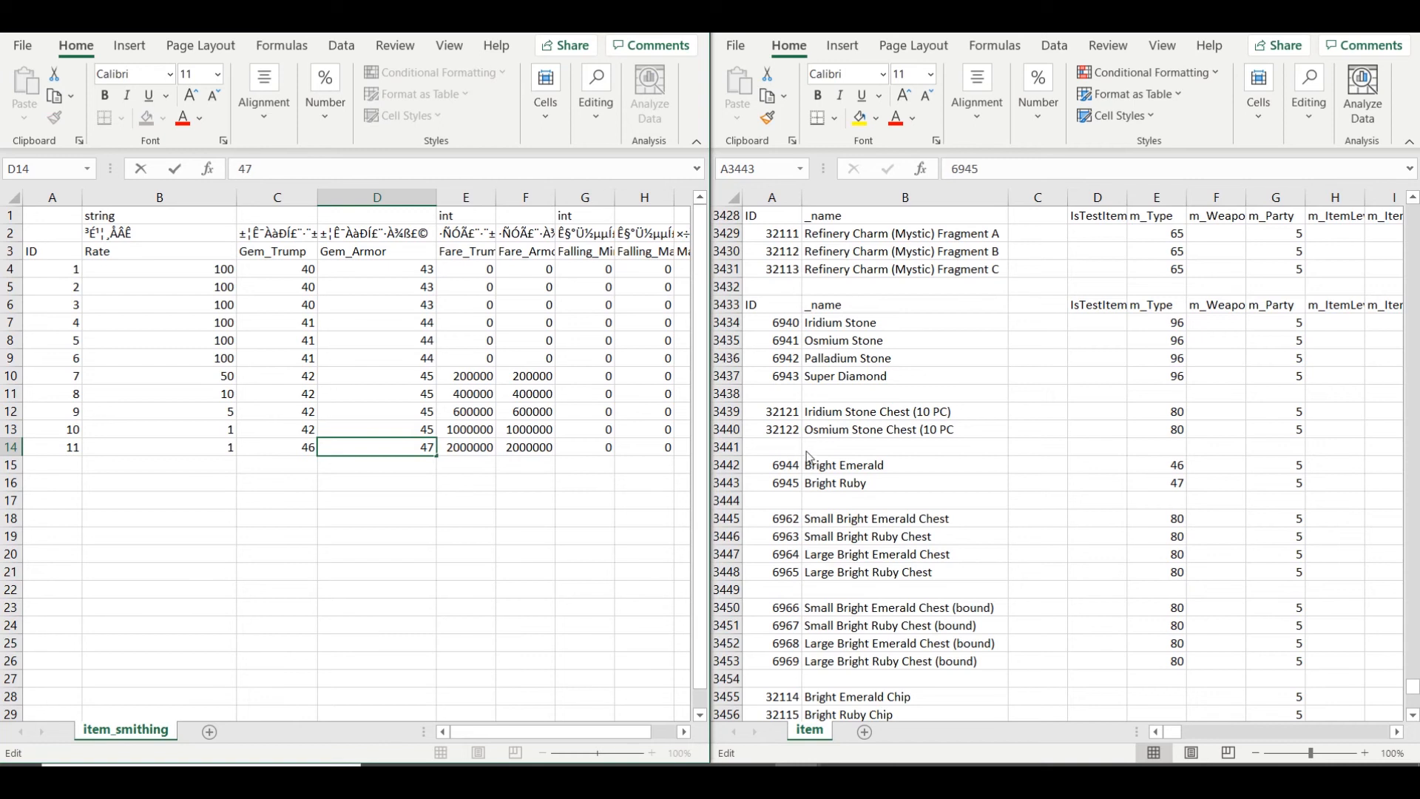
Examine the Bright Ruby row in the item sheet, and open its m_Type value in E3443 for editing
{"action": "left_click", "coordinate": [725, 482]}
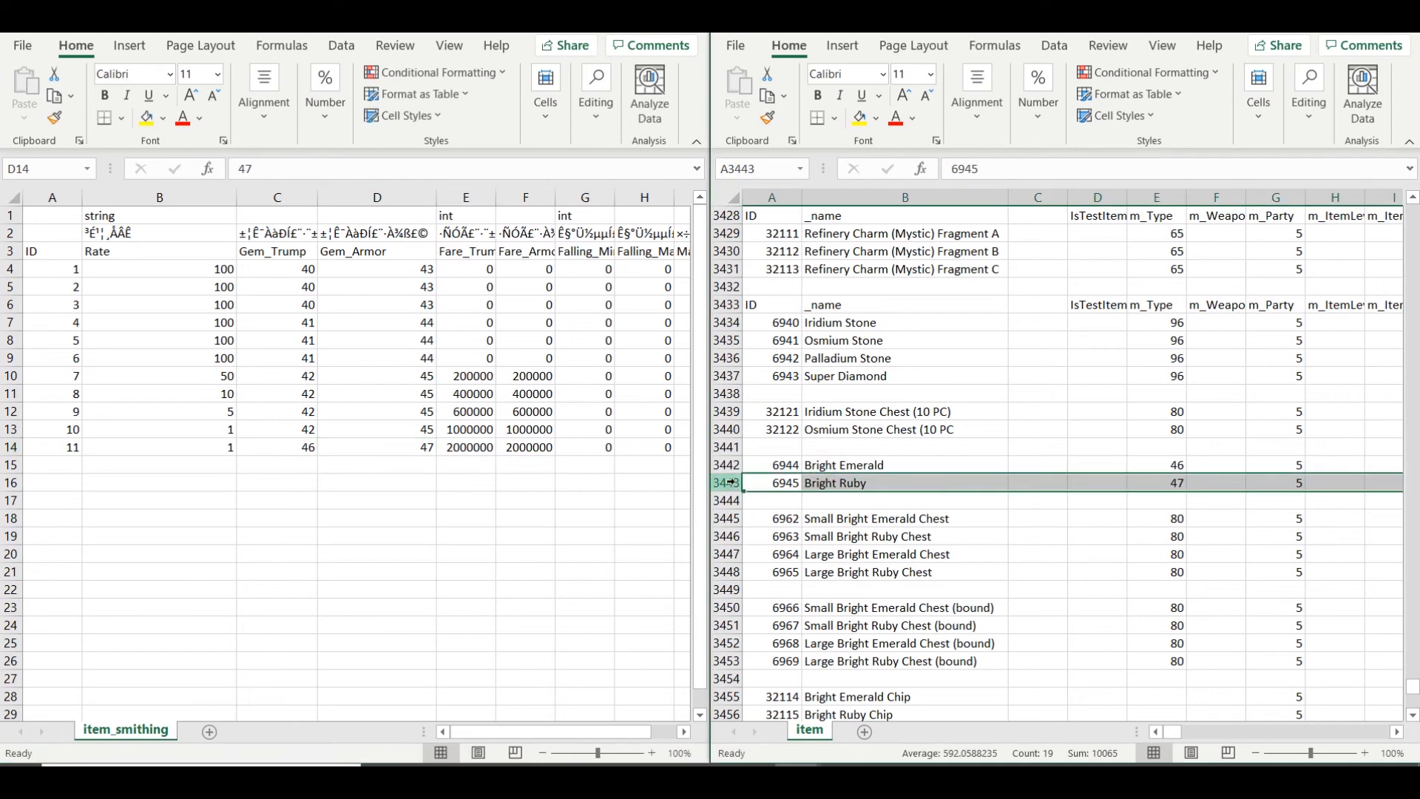
{"action": "left_click", "coordinate": [1163, 480]}
{"action": "double_click", "coordinate": [1176, 482]}
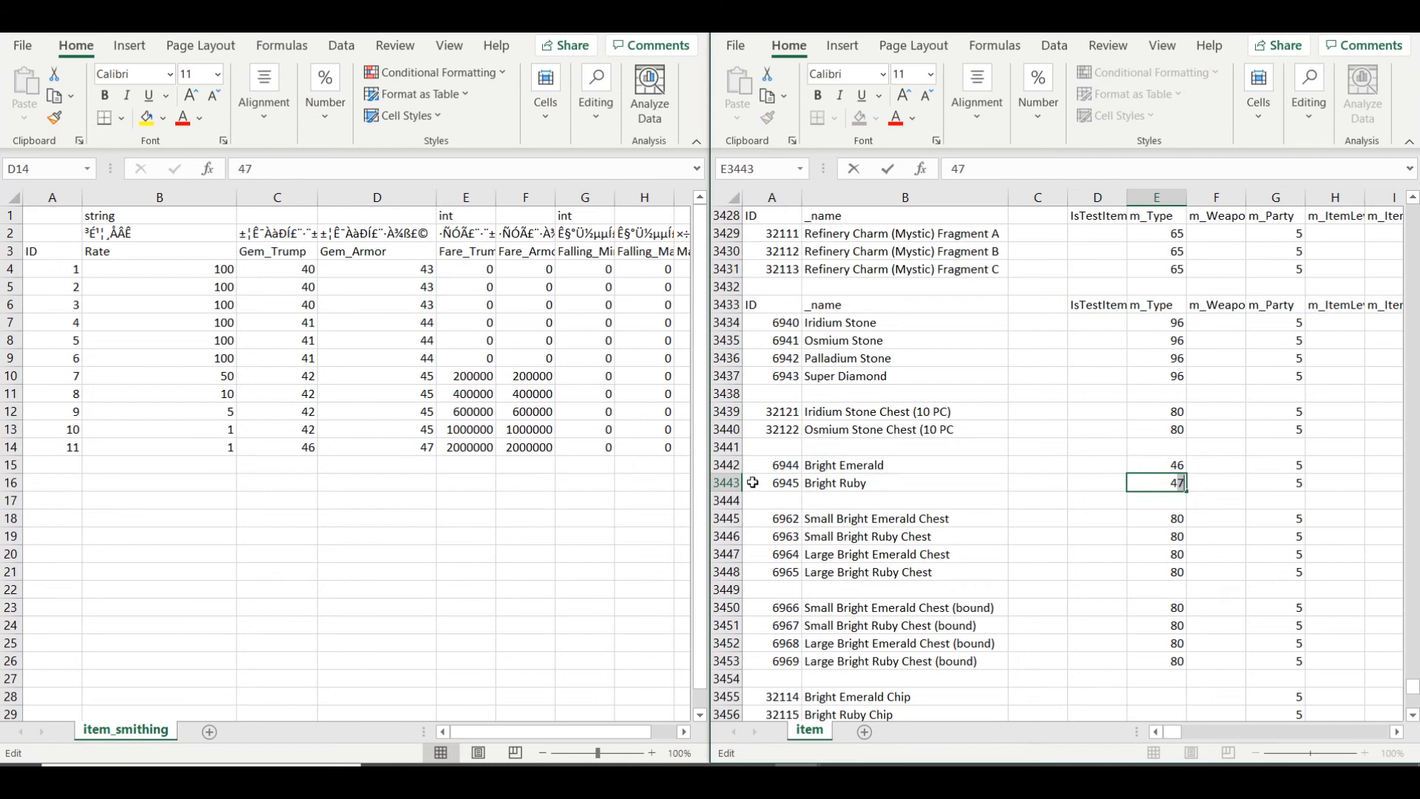
Compare the Bright Ruby row in the item sheet with the Gem_Armor value for smithing ID 11
{"action": "left_click", "coordinate": [726, 482]}
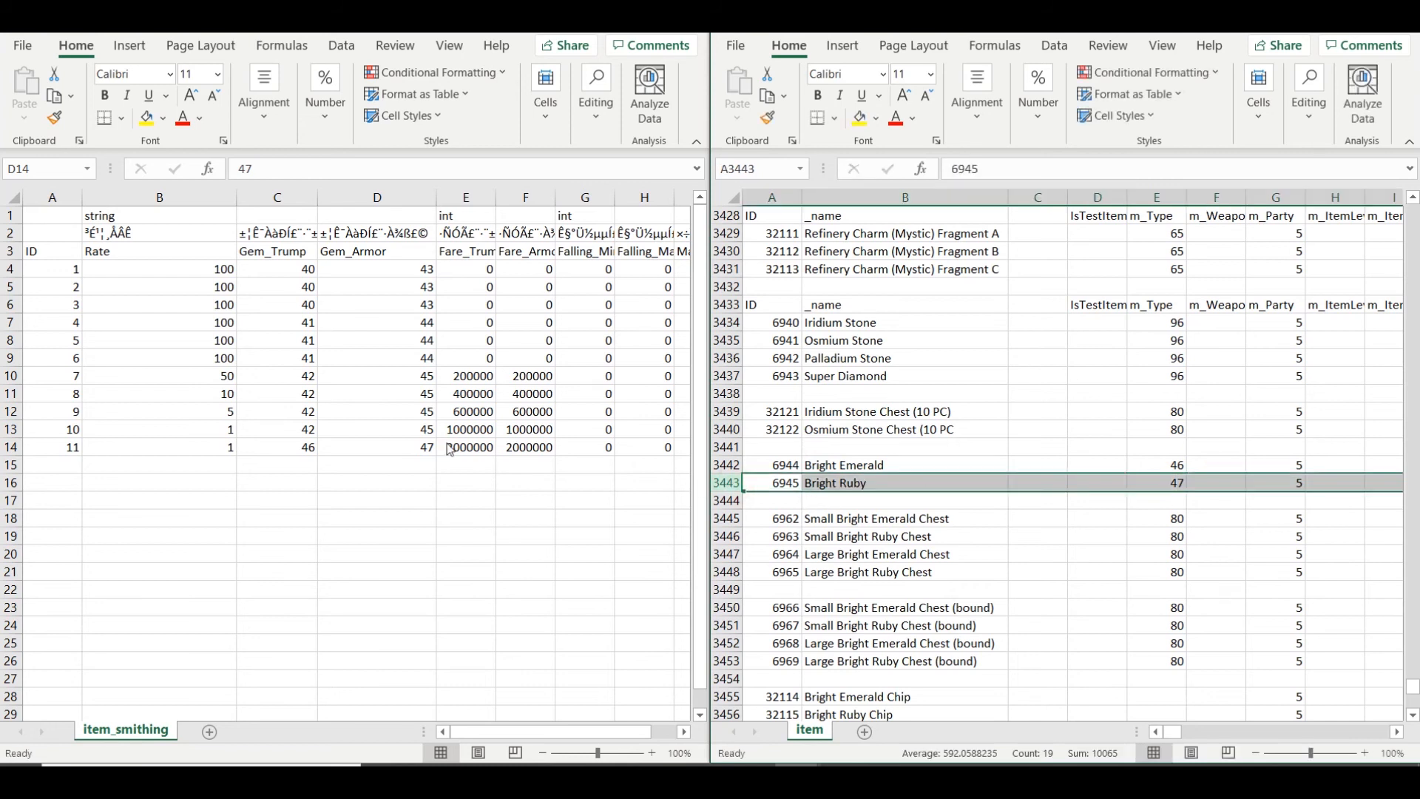
{"action": "left_click", "coordinate": [424, 442]}
{"action": "left_click", "coordinate": [725, 482]}
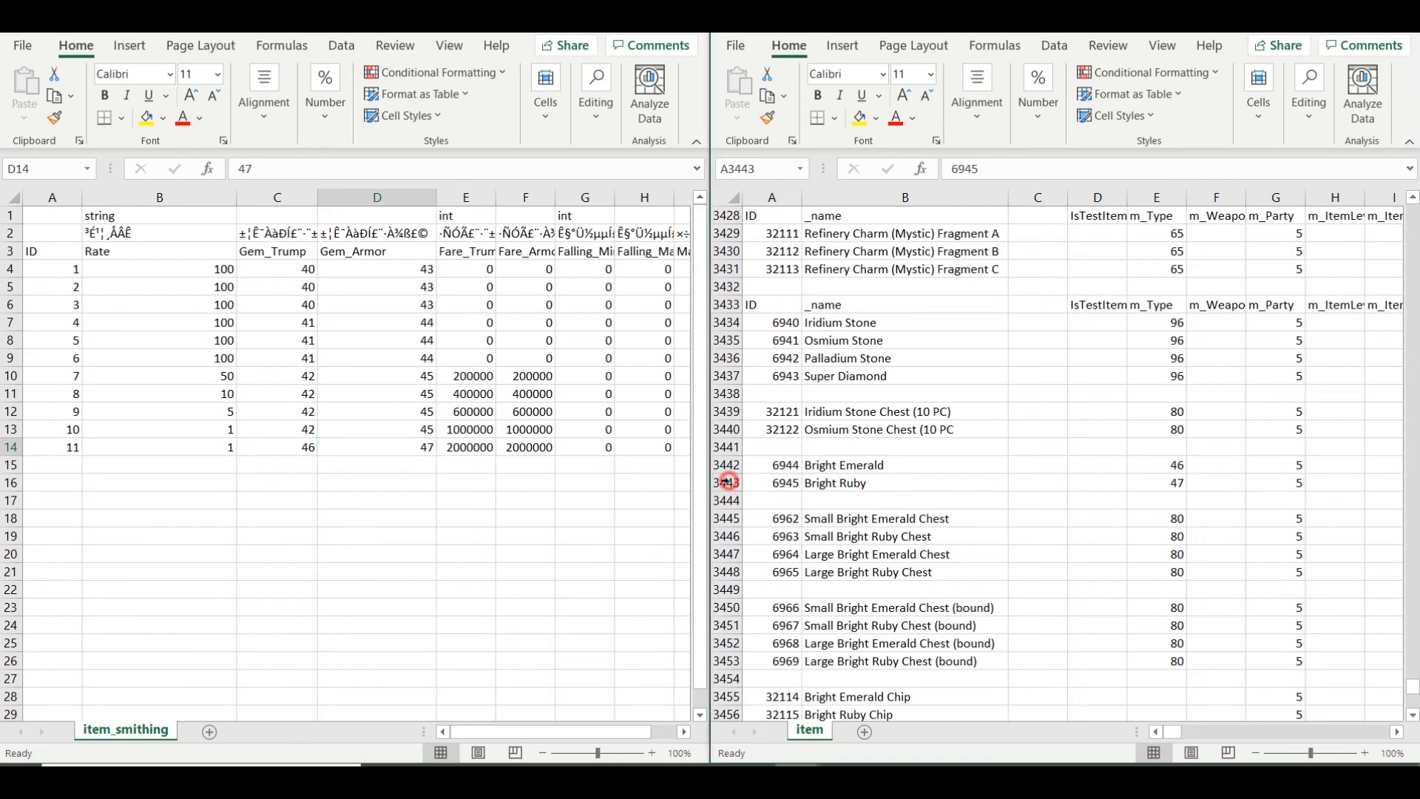
{"action": "left_click", "coordinate": [430, 447]}
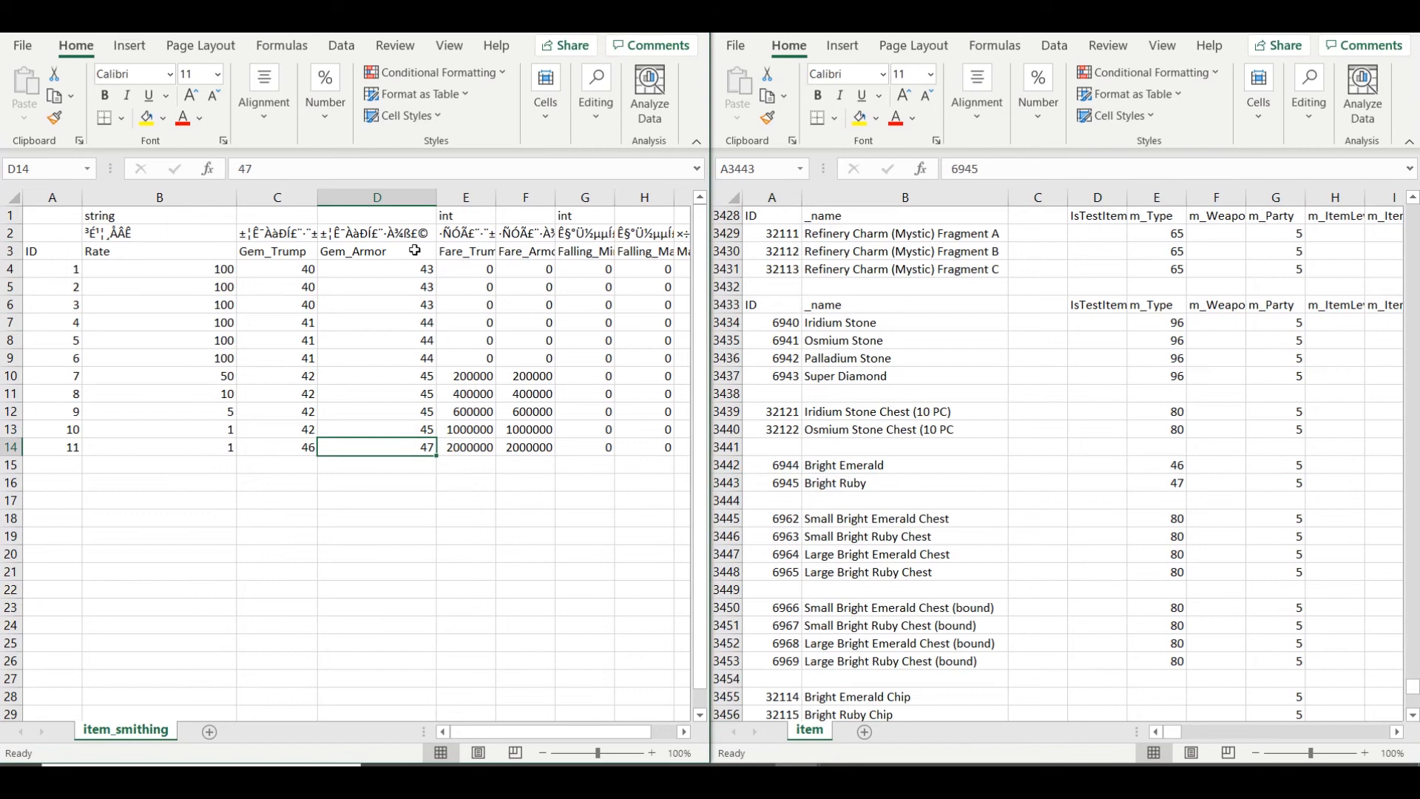
Widen the Fare_Trump and Fare_Armor columns and highlight their values for smithing IDs 7 to 11 in E10:F14
{"action": "left_click_drag", "start_coordinate": [495, 197], "coordinate": [612, 202]}
{"action": "left_click_drag", "start_coordinate": [502, 384], "coordinate": [603, 448]}
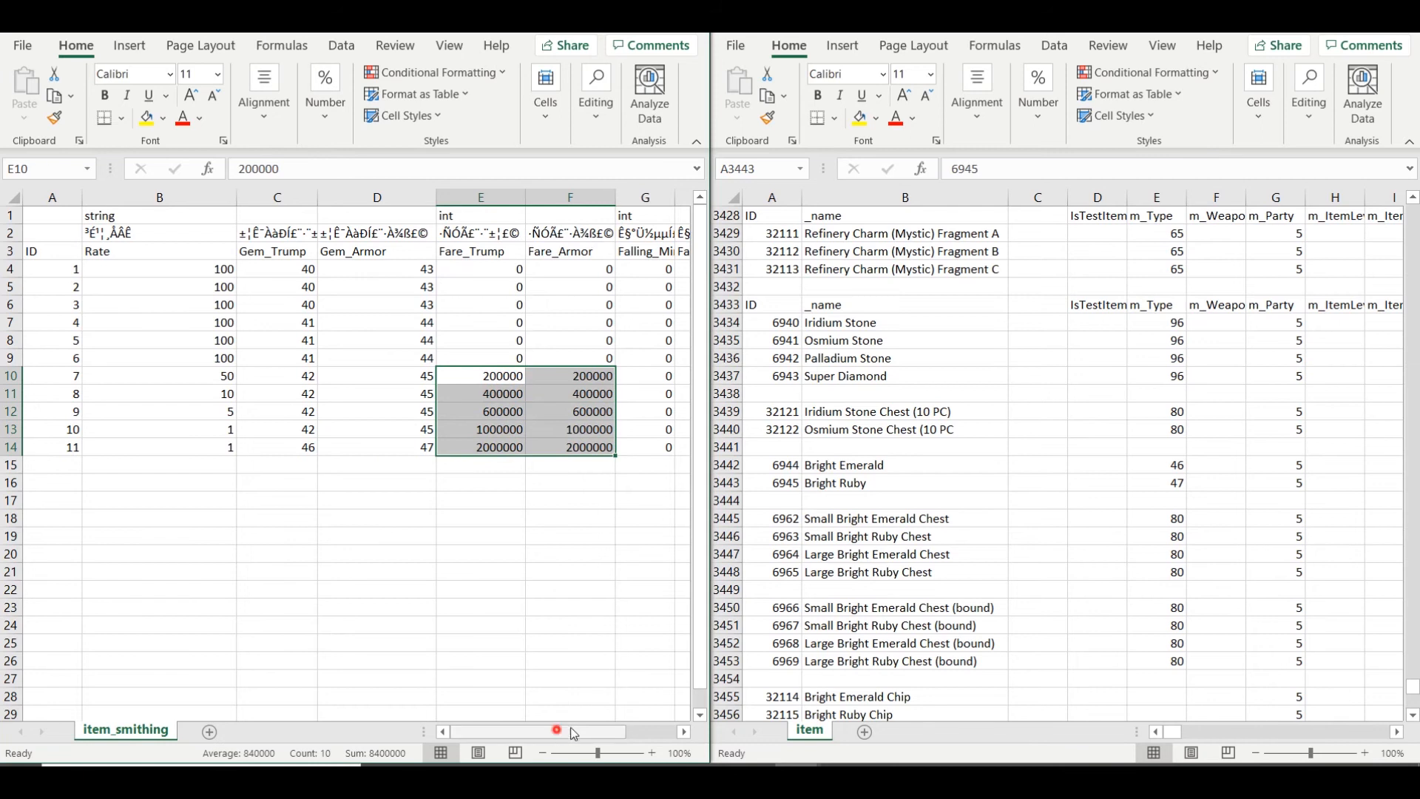
{"action": "left_click_drag", "start_coordinate": [497, 375], "coordinate": [561, 446]}
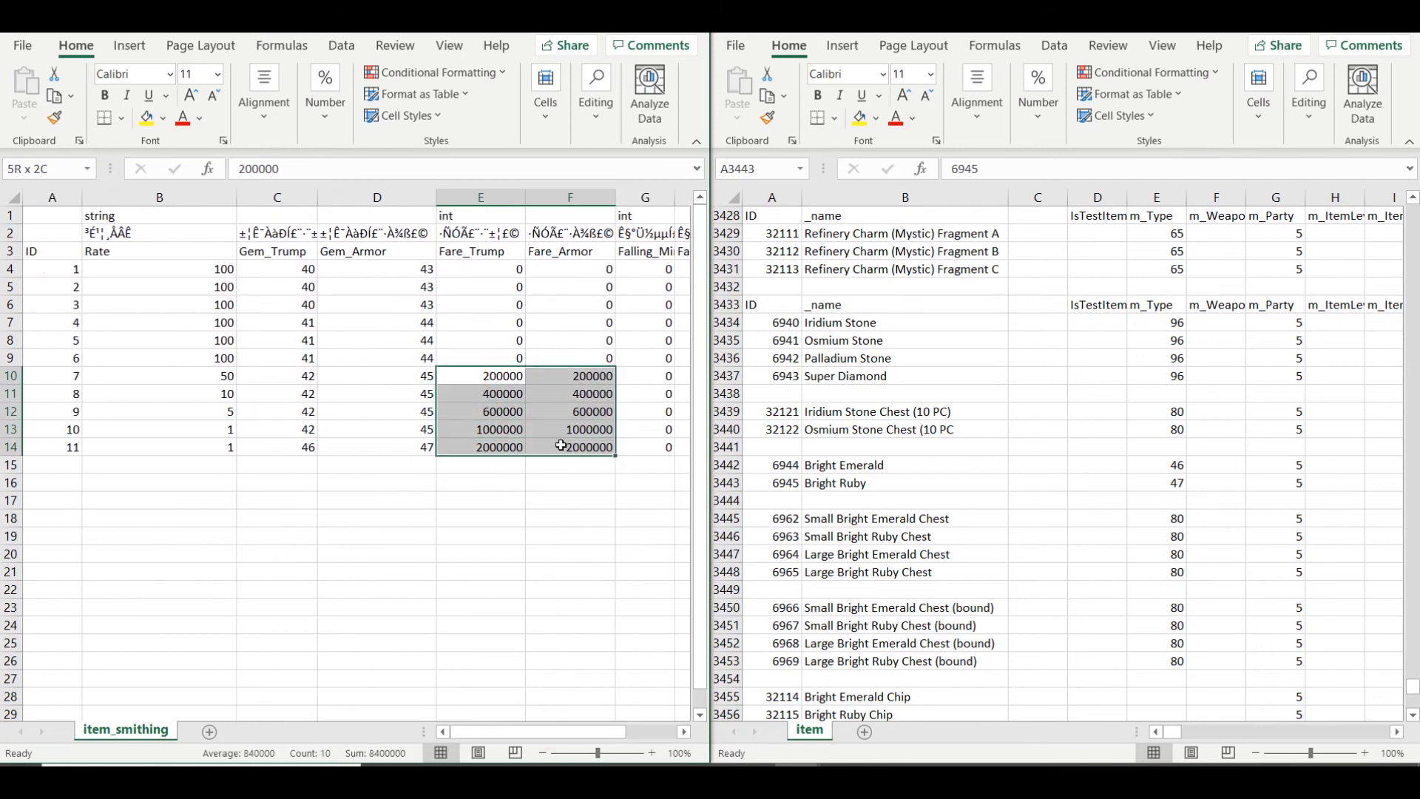
{"action": "left_click_drag", "start_coordinate": [561, 445], "coordinate": [562, 448]}
{"action": "left_click_drag", "start_coordinate": [560, 733], "coordinate": [561, 733]}
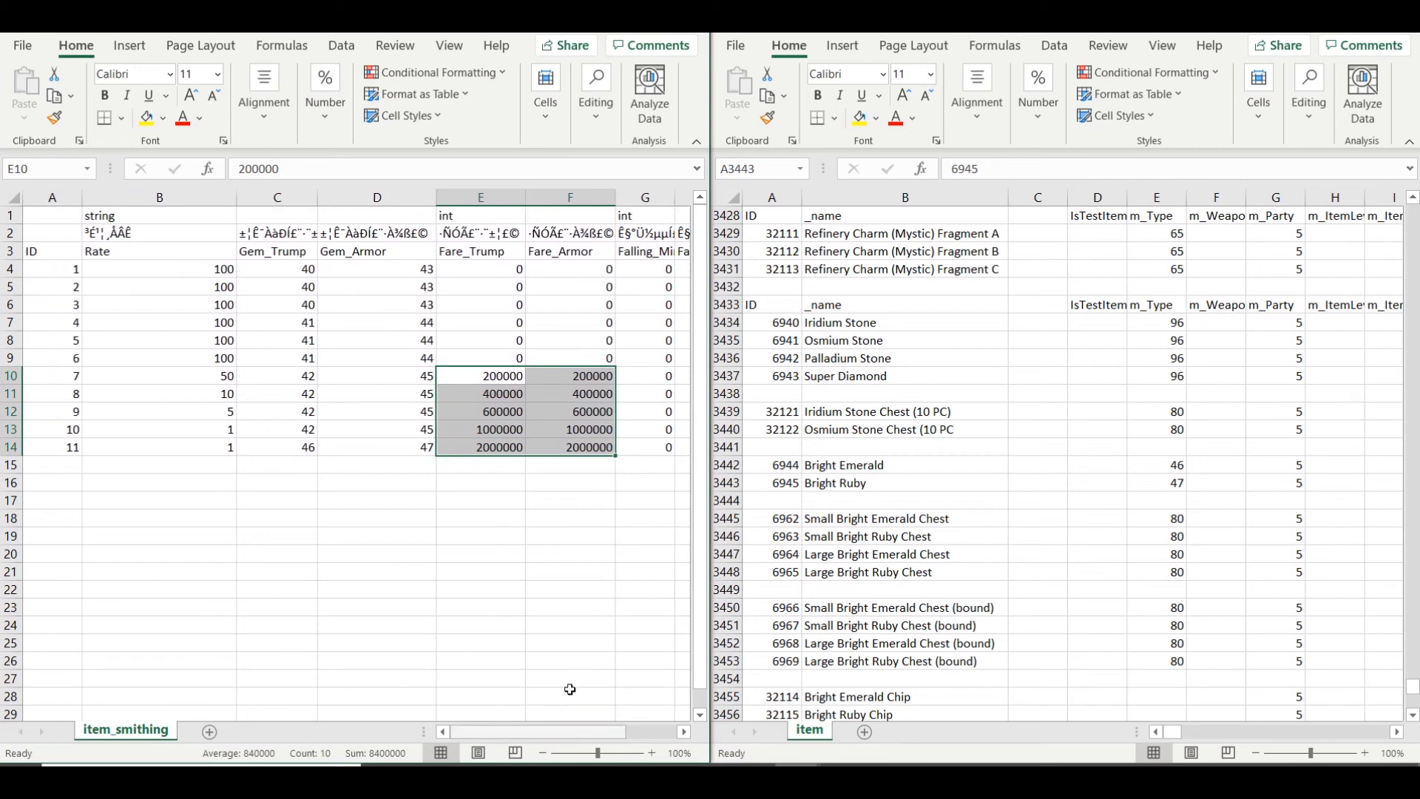
{"action": "left_click", "coordinate": [501, 376]}
{"action": "left_click_drag", "start_coordinate": [568, 446], "coordinate": [513, 375]}
Highlight the Falling columns from column G onward in the item_smithing sheet to examine them
{"action": "left_click_drag", "start_coordinate": [562, 733], "coordinate": [610, 732]}
{"action": "left_click_drag", "start_coordinate": [437, 215], "coordinate": [570, 711]}
{"action": "left_click_drag", "start_coordinate": [670, 734], "coordinate": [628, 734]}
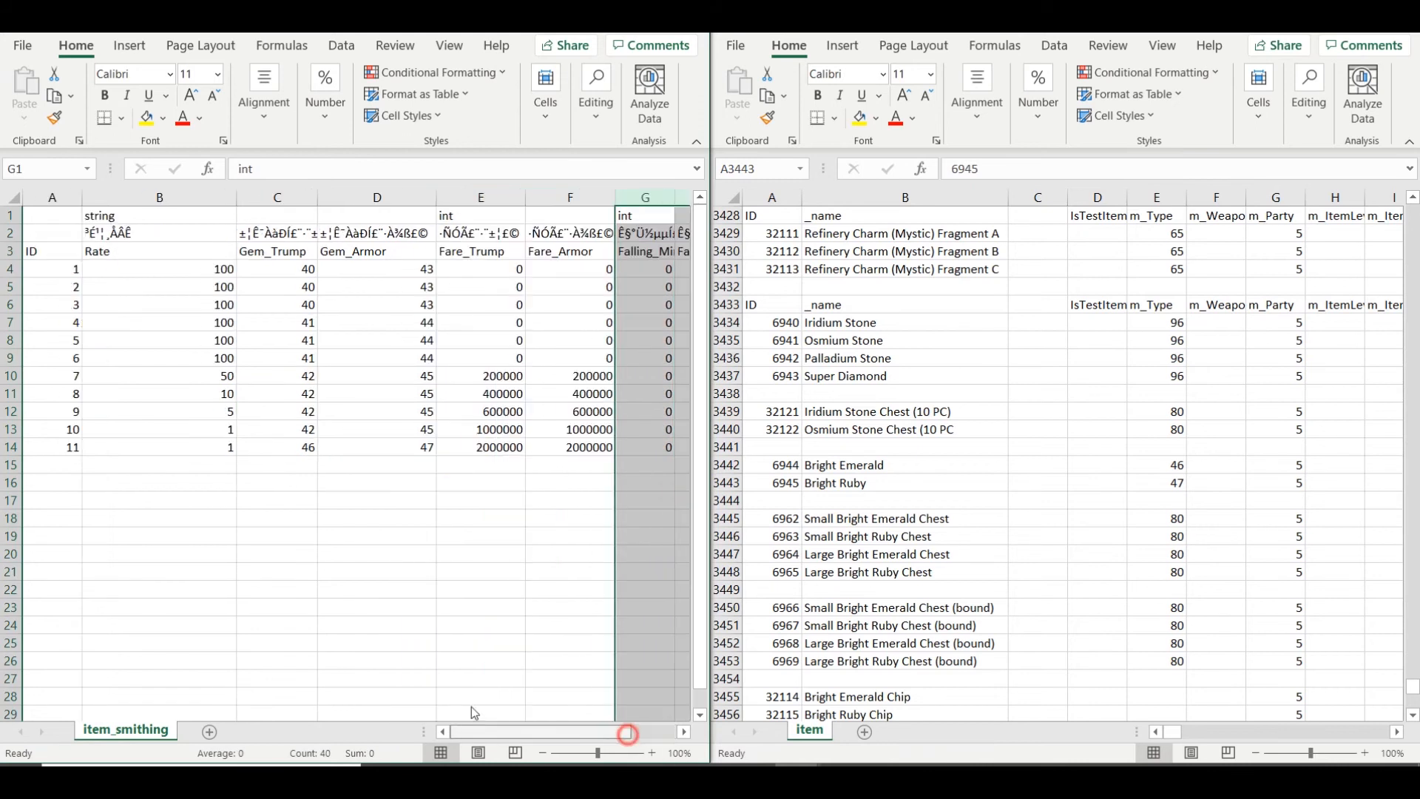
Close item_smithing.csv without saving its changes, and start closing item.csv
{"action": "key", "text": "ctrl+w"}
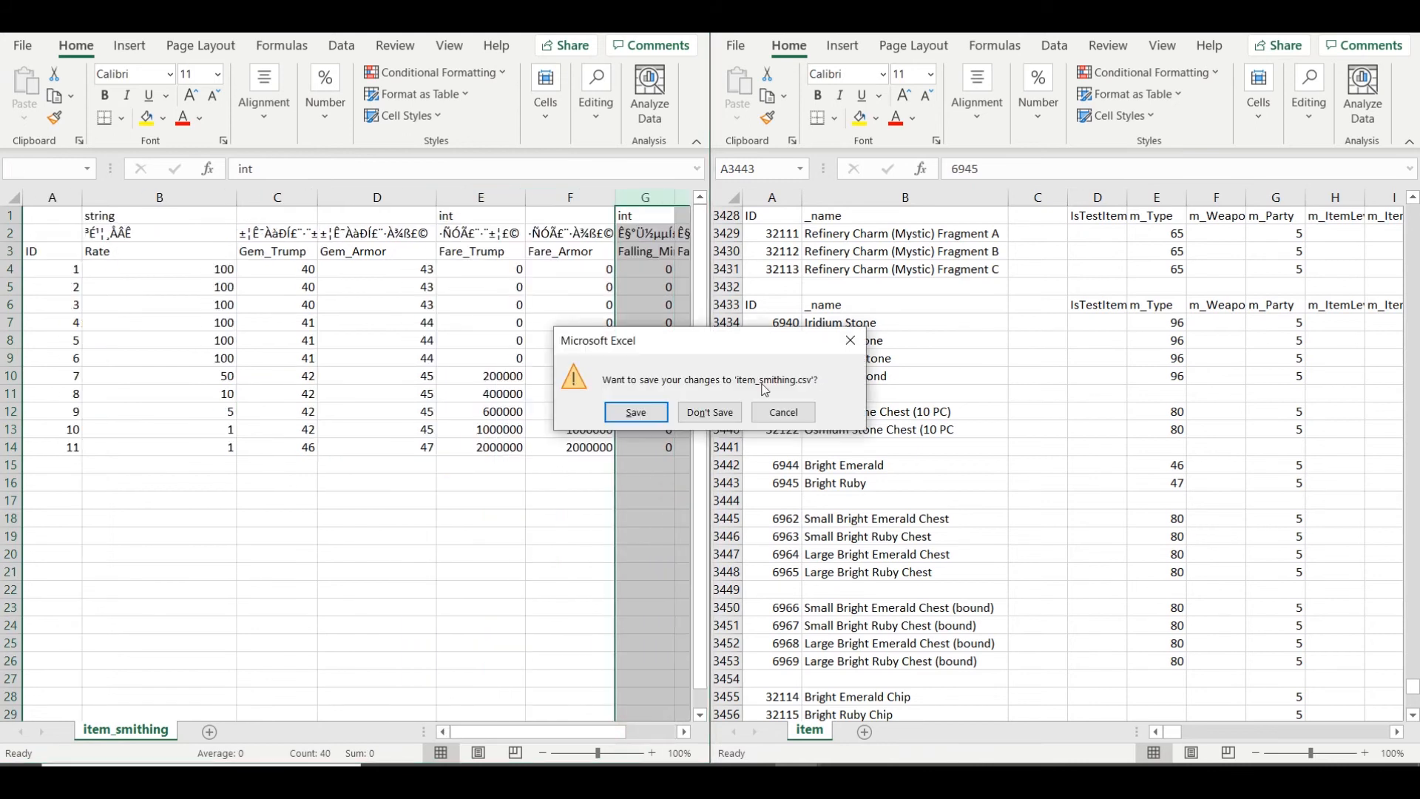
{"action": "left_click", "coordinate": [714, 414]}
{"action": "key", "text": "ctrl+w"}
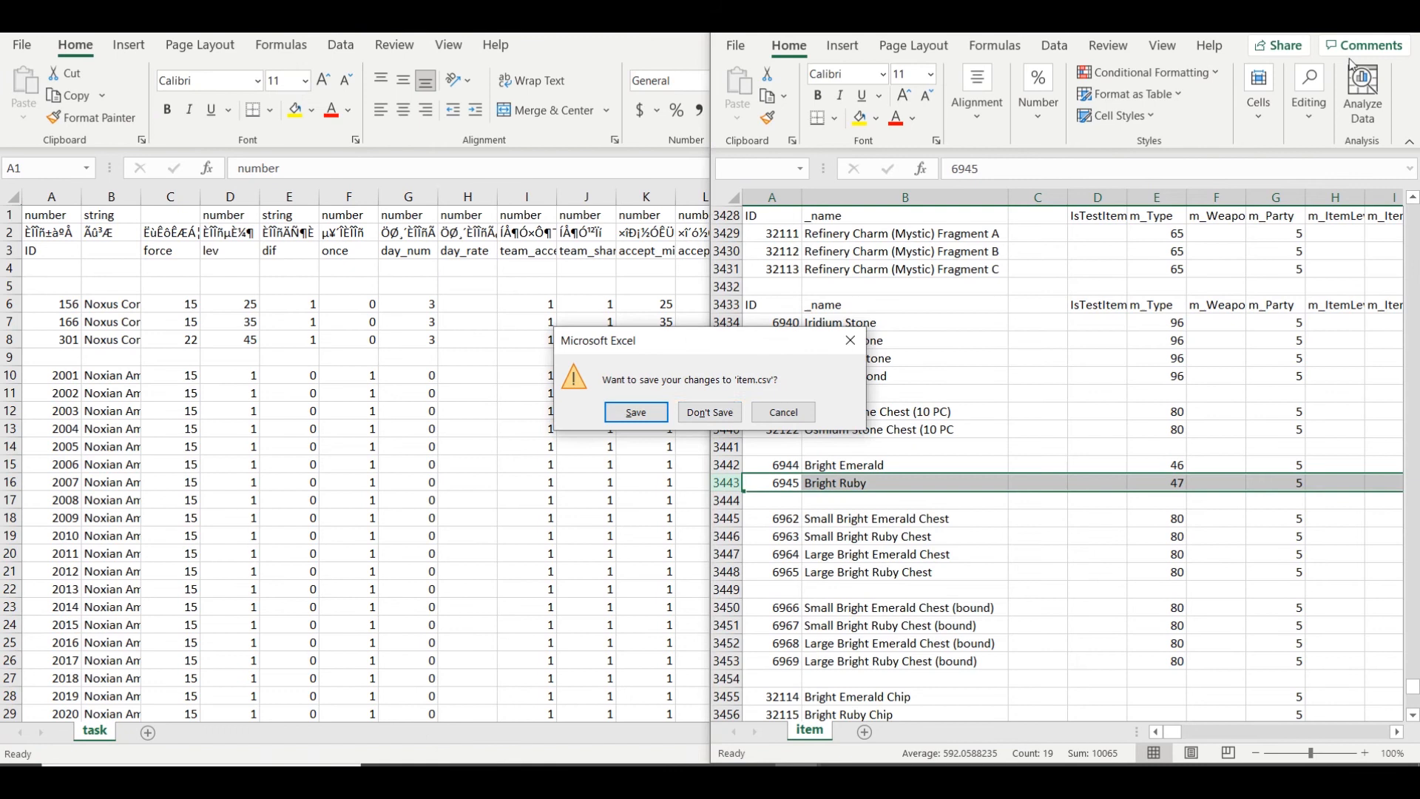
Close item.csv without saving its changes and look across the columns of the task sheet
{"action": "left_click", "coordinate": [710, 413]}
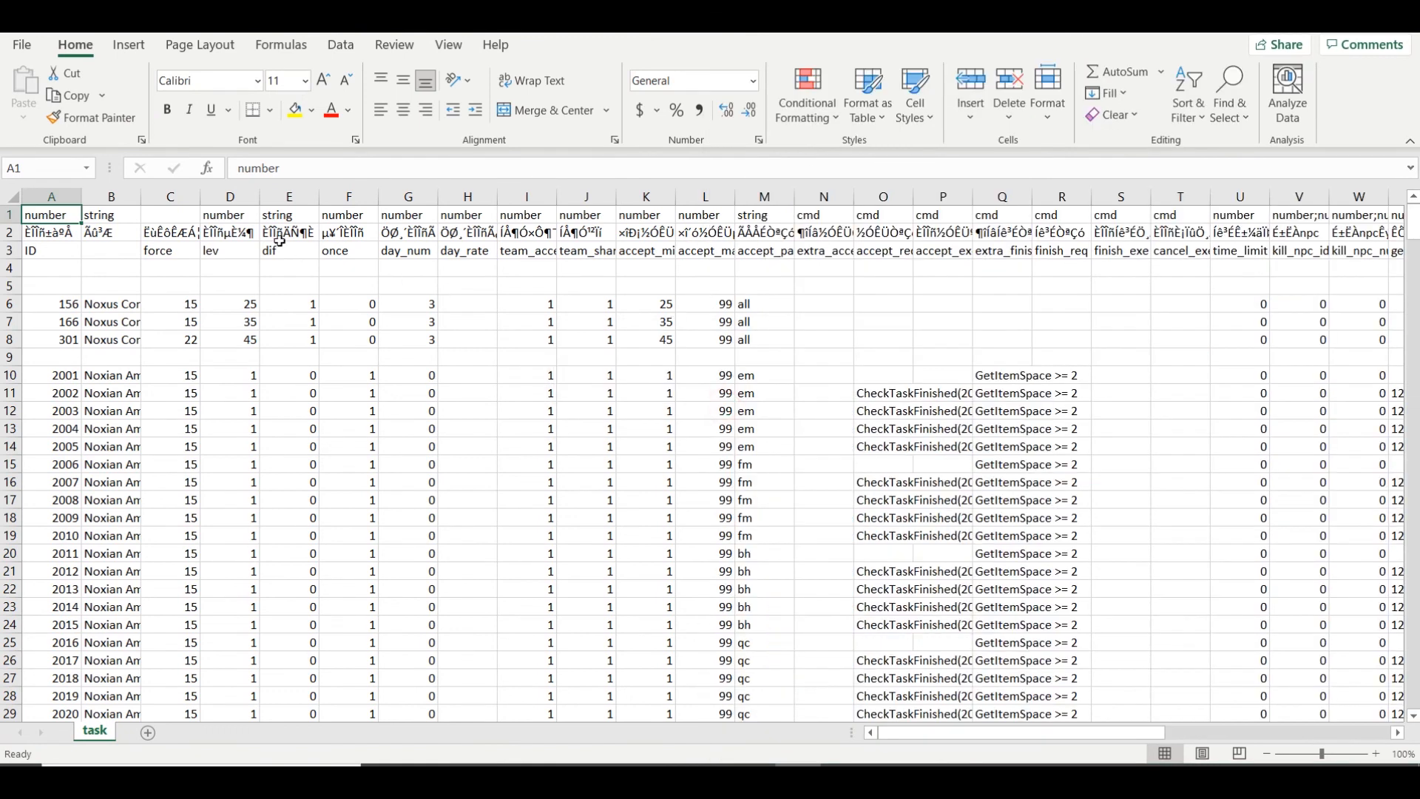
{"action": "left_click_drag", "start_coordinate": [917, 732], "coordinate": [1282, 725]}
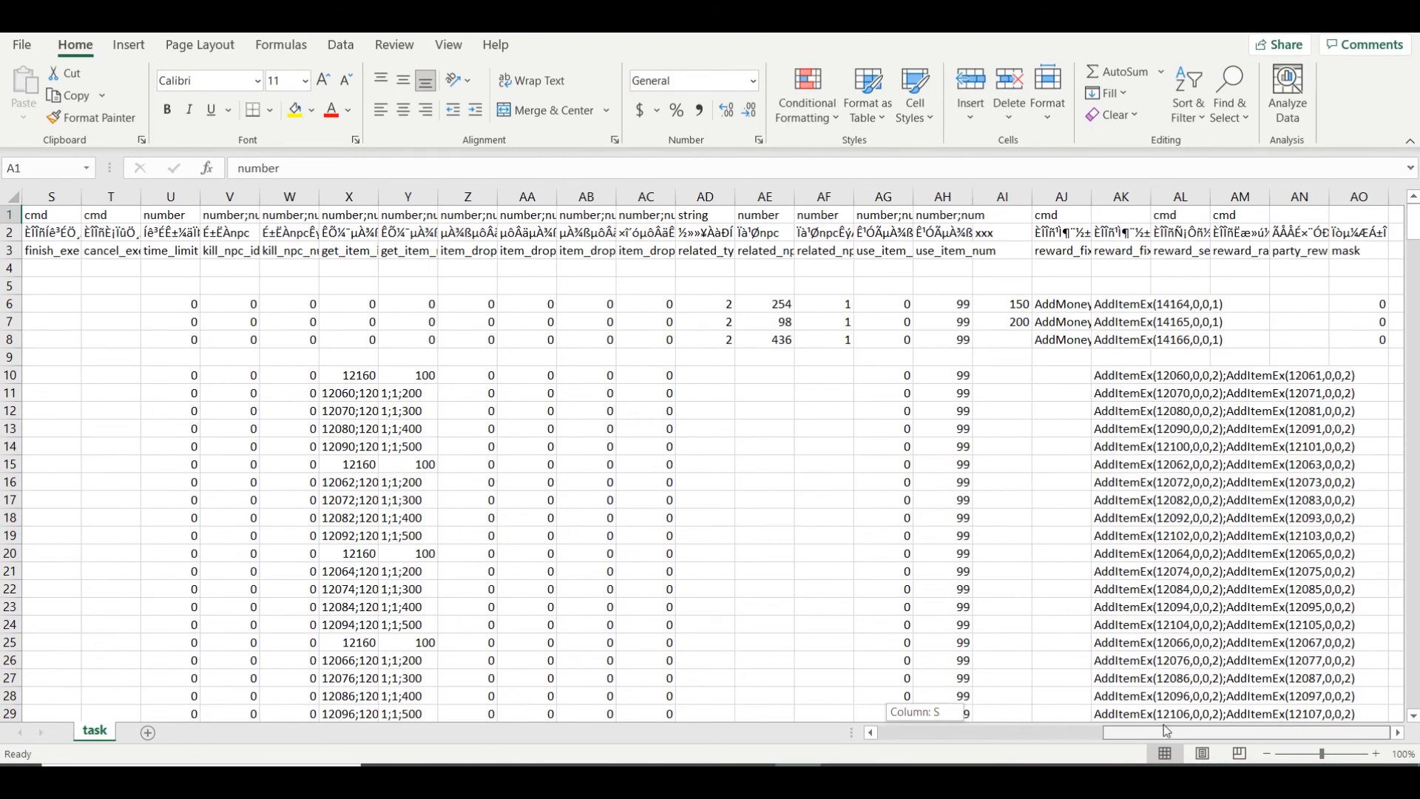
{"action": "left_click_drag", "start_coordinate": [1167, 731], "coordinate": [920, 732]}
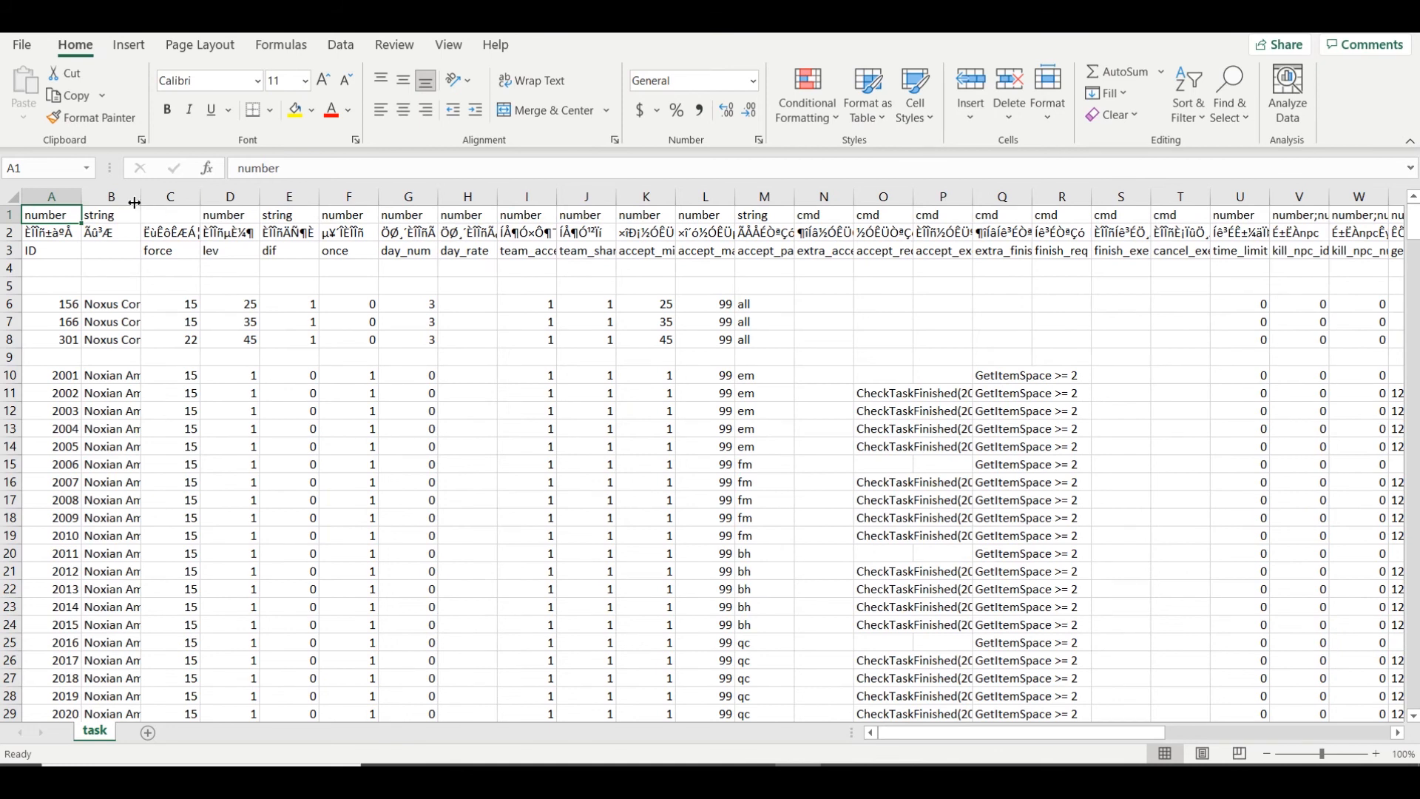
Widen columns B through E of the task sheet so the quest names and the force, lev and dif fields have more room
{"action": "left_click_drag", "start_coordinate": [139, 201], "coordinate": [272, 241]}
{"action": "left_click_drag", "start_coordinate": [338, 209], "coordinate": [466, 209]}
{"action": "left_click_drag", "start_coordinate": [582, 202], "coordinate": [669, 204]}
{"action": "left_click_drag", "start_coordinate": [529, 195], "coordinate": [646, 225]}
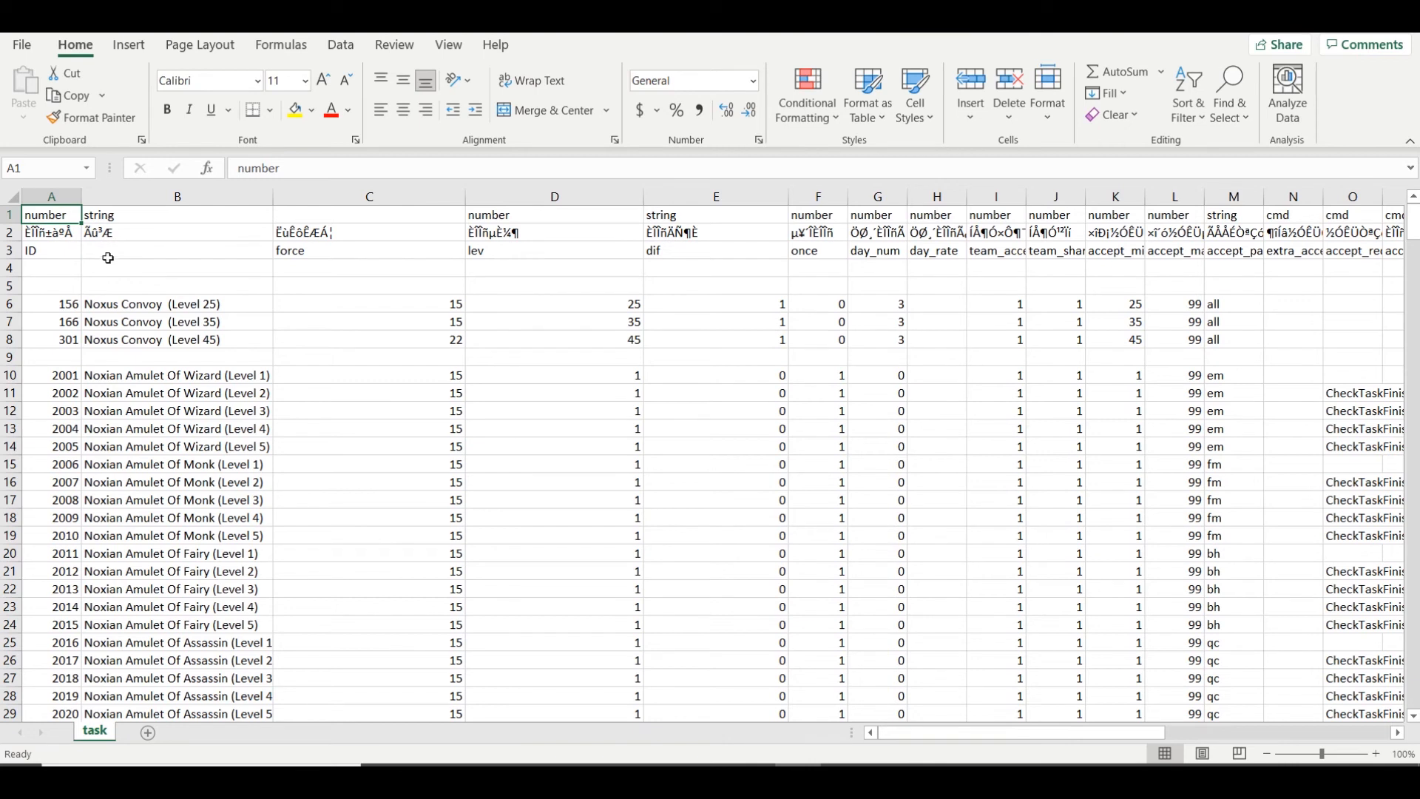
Examine the force values of the three Noxus Convoy quests and compare them with the quests further down the sheet
{"action": "left_click_drag", "start_coordinate": [13, 304], "coordinate": [13, 339]}
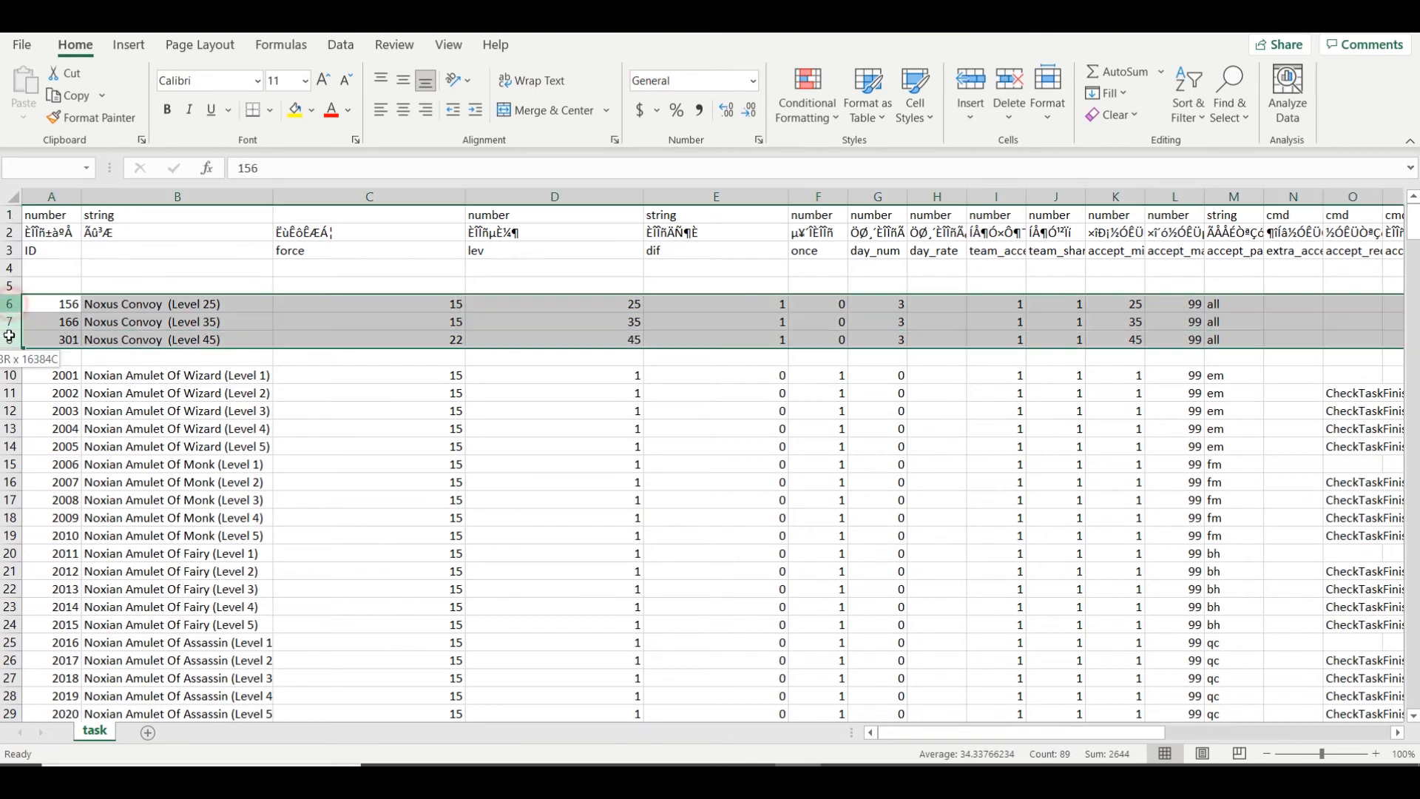
{"action": "left_click", "coordinate": [455, 341]}
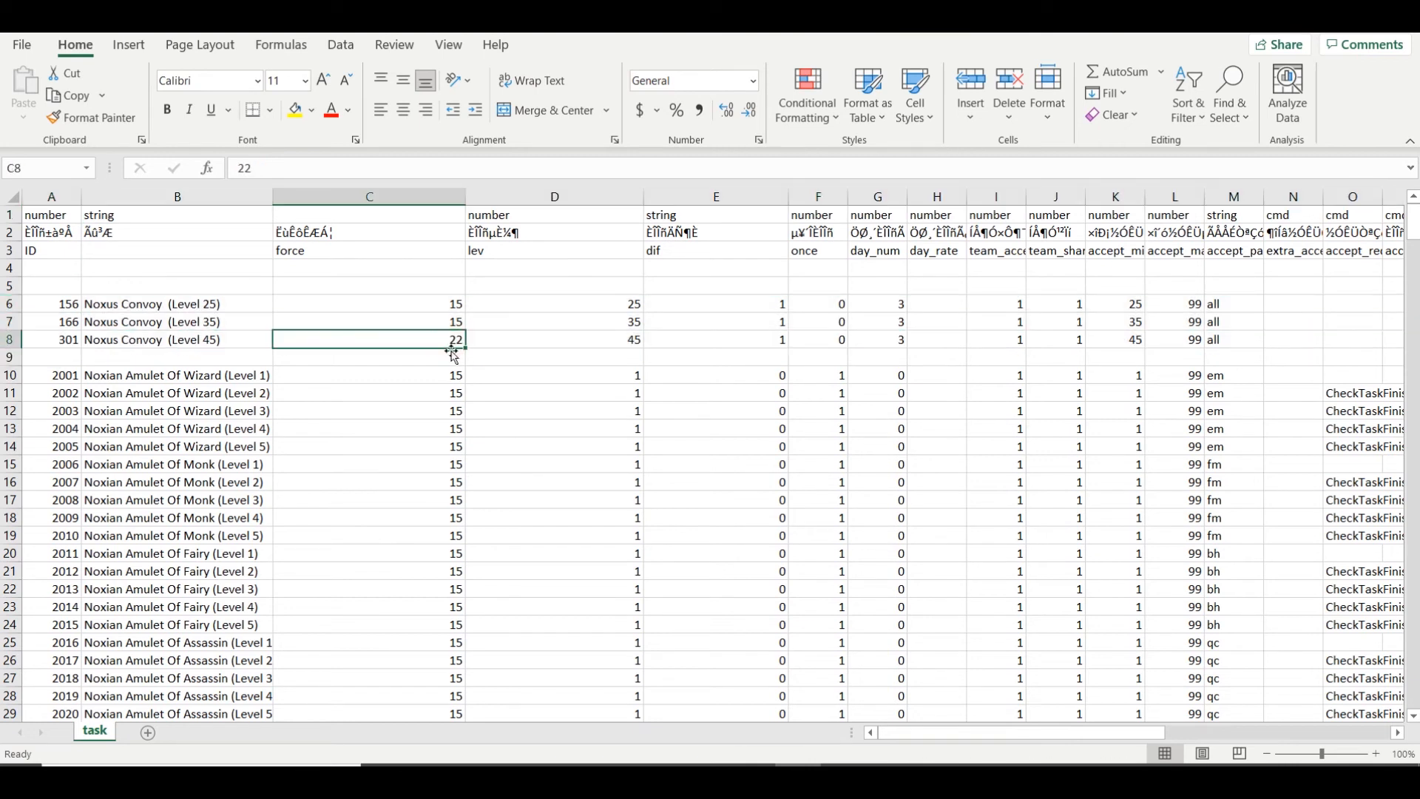
{"action": "mouse_move", "coordinate": [372, 301]}
{"action": "left_mouse_down"}
{"action": "mouse_move", "coordinate": [370, 337]}
{"action": "mouse_move", "coordinate": [390, 307]}
{"action": "left_mouse_up"}
{"action": "left_click", "coordinate": [386, 299]}
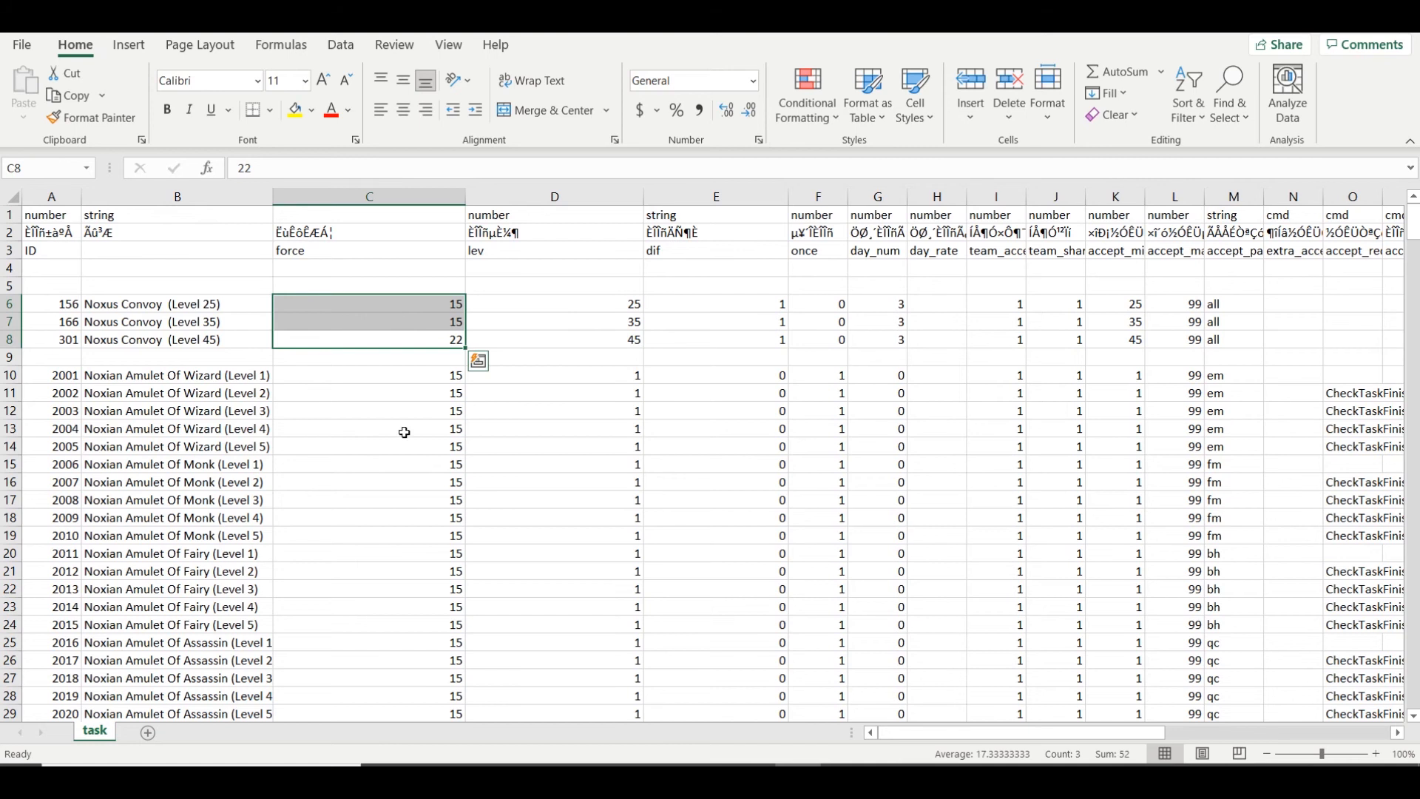
{"action": "scroll", "coordinate": [405, 432], "scroll_direction": "down", "scroll_amount": 20}
{"action": "scroll", "coordinate": [404, 410], "scroll_direction": "down", "scroll_amount": 12}
{"action": "scroll", "coordinate": [403, 411], "scroll_direction": "up", "scroll_amount": 20}
{"action": "left_click", "coordinate": [407, 374]}
{"action": "left_click_drag", "start_coordinate": [412, 305], "coordinate": [417, 334]}
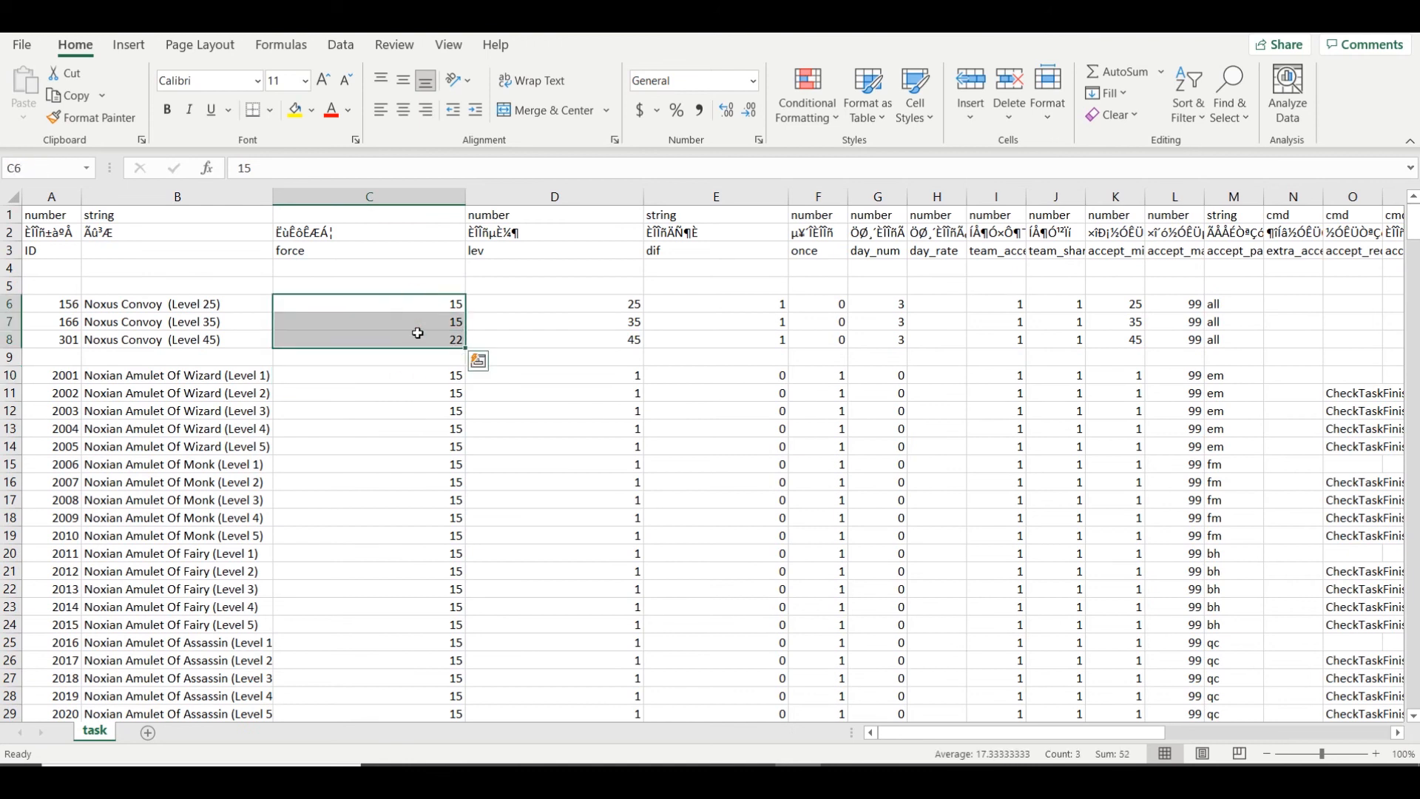
{"action": "scroll", "coordinate": [418, 333], "scroll_direction": "down", "scroll_amount": 20}
{"action": "scroll", "coordinate": [418, 330], "scroll_direction": "up", "scroll_amount": 20}
{"action": "left_click", "coordinate": [436, 395]}
{"action": "scroll", "coordinate": [437, 377], "scroll_direction": "down", "scroll_amount": 20}
{"action": "scroll", "coordinate": [437, 376], "scroll_direction": "up", "scroll_amount": 20}
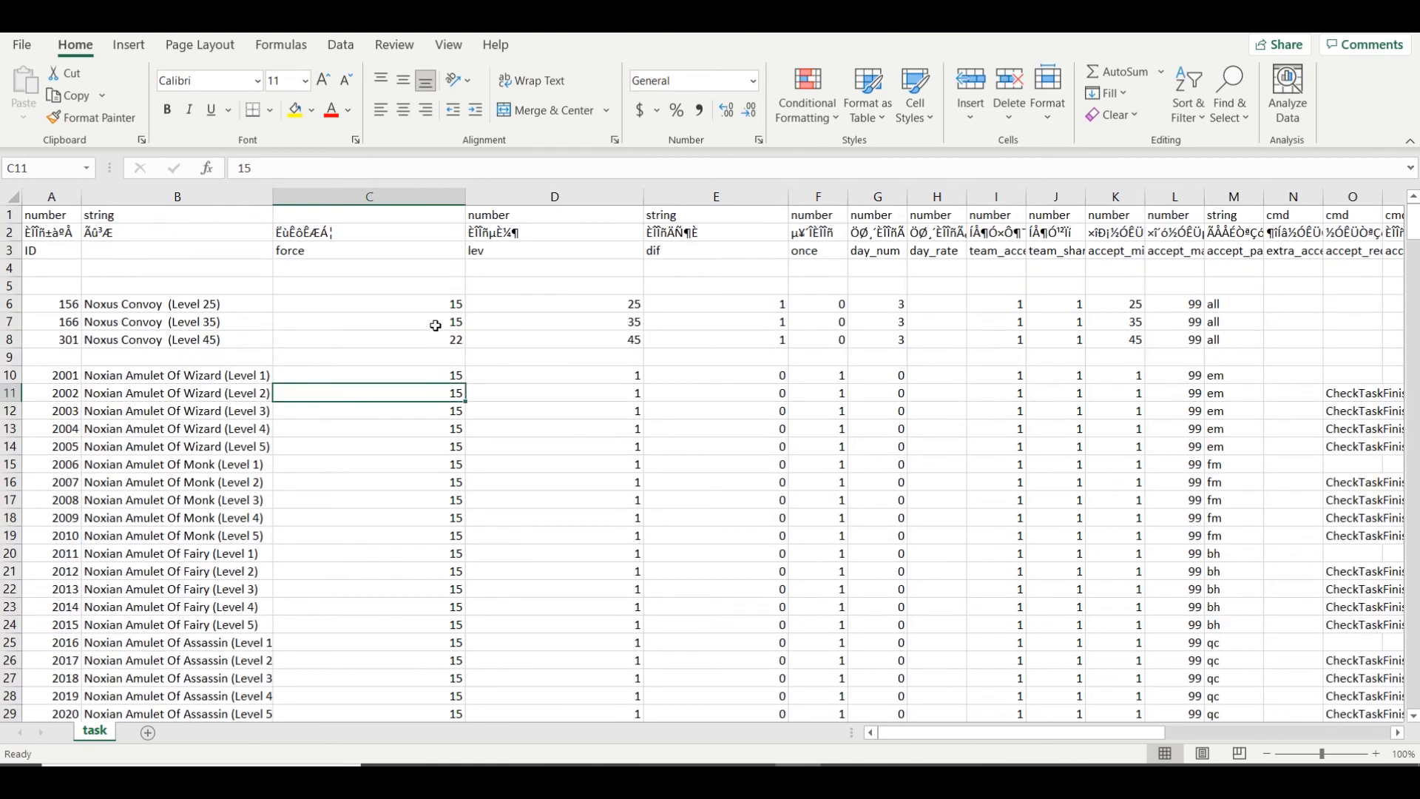
Examine the lev column against the header row, comparing the Noxus Convoy levels with those of the quests below
{"action": "left_click", "coordinate": [560, 258]}
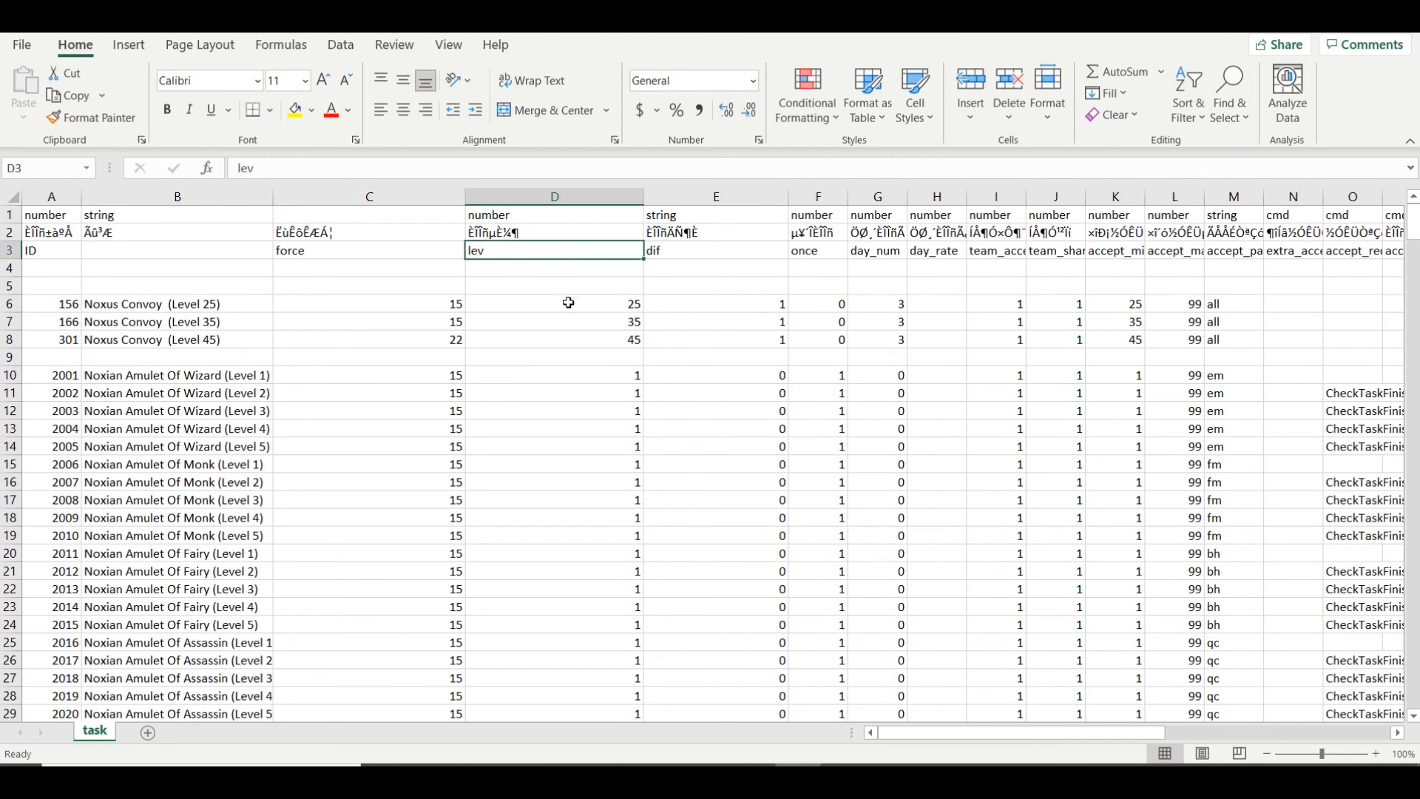
{"action": "left_click_drag", "start_coordinate": [567, 303], "coordinate": [574, 339]}
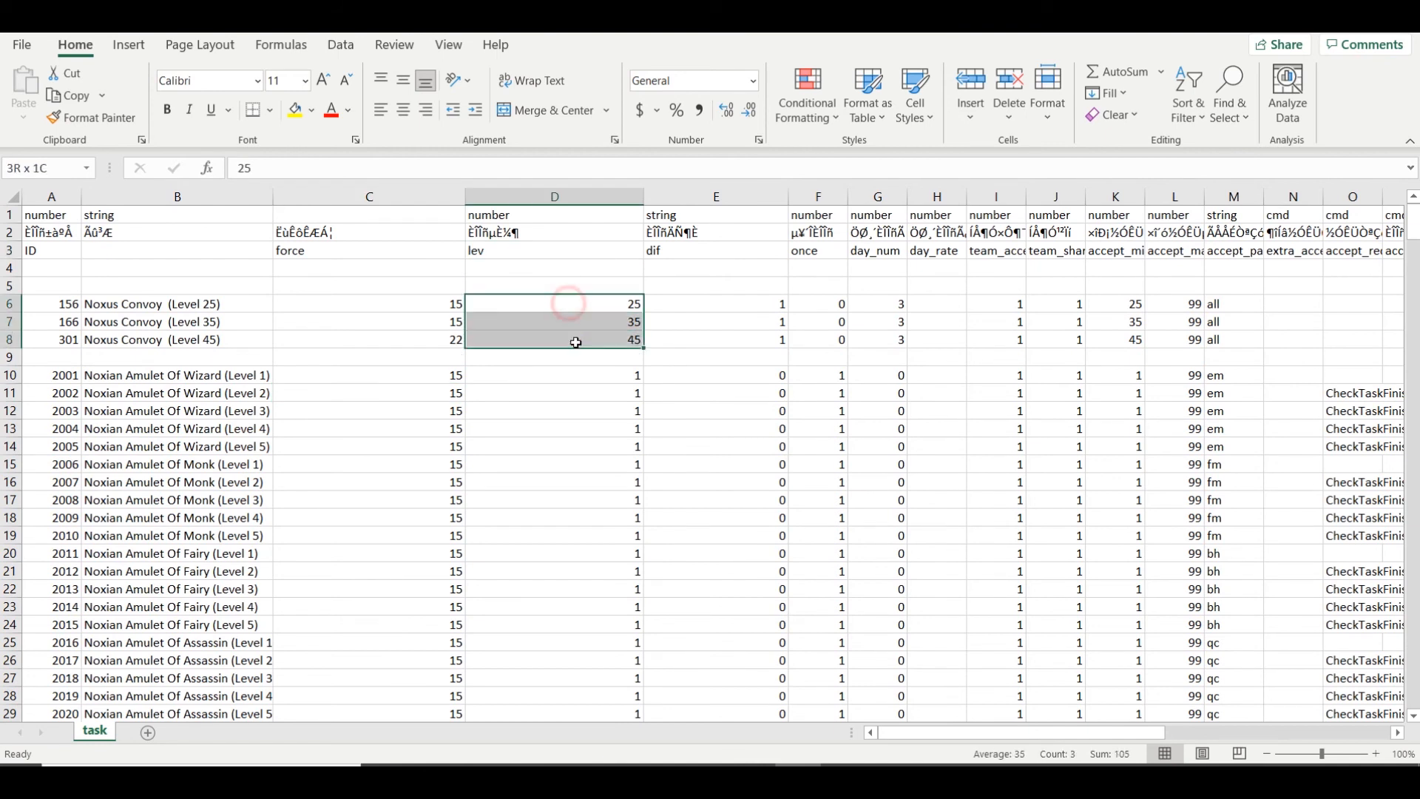
{"action": "left_click", "coordinate": [583, 197]}
{"action": "left_click", "coordinate": [546, 257]}
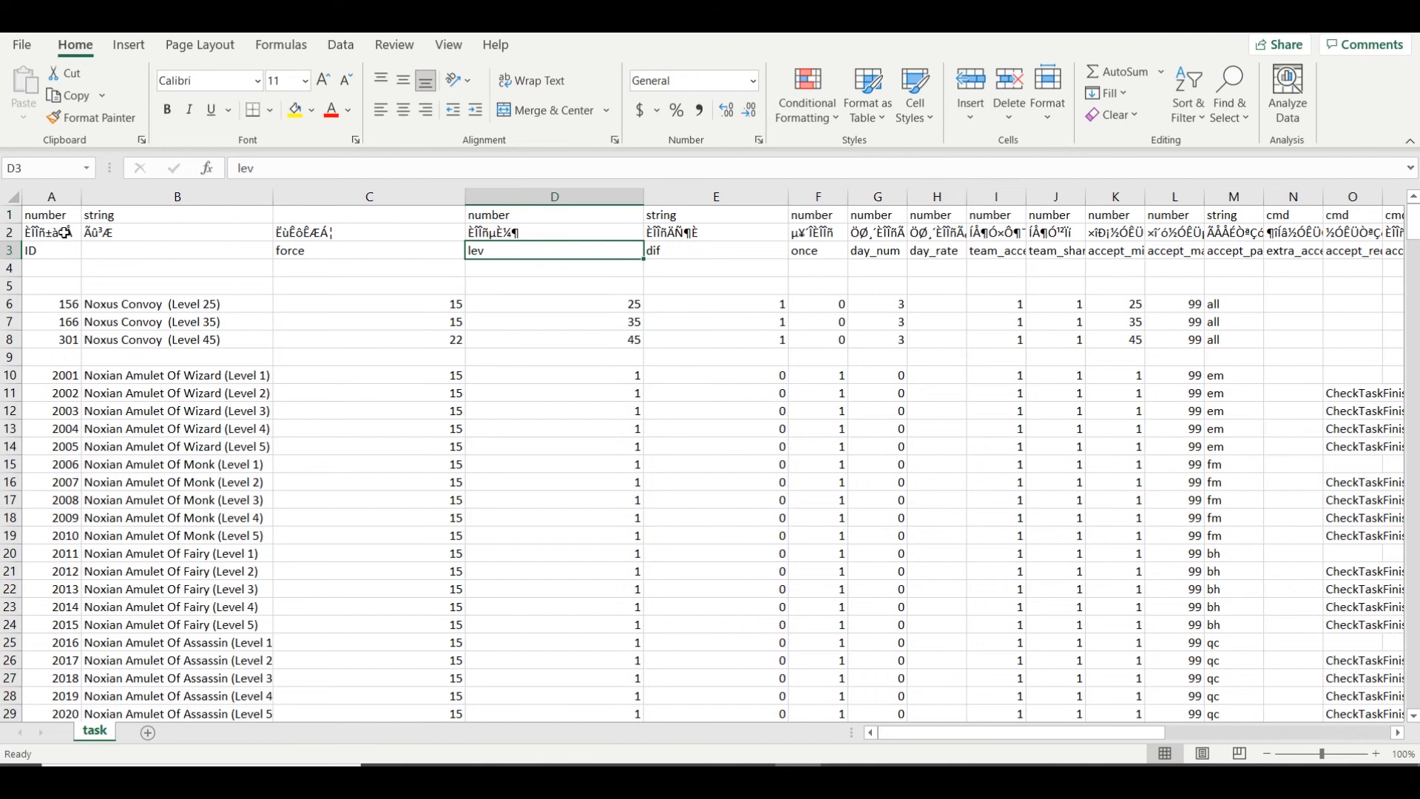
{"action": "left_click", "coordinate": [7, 250]}
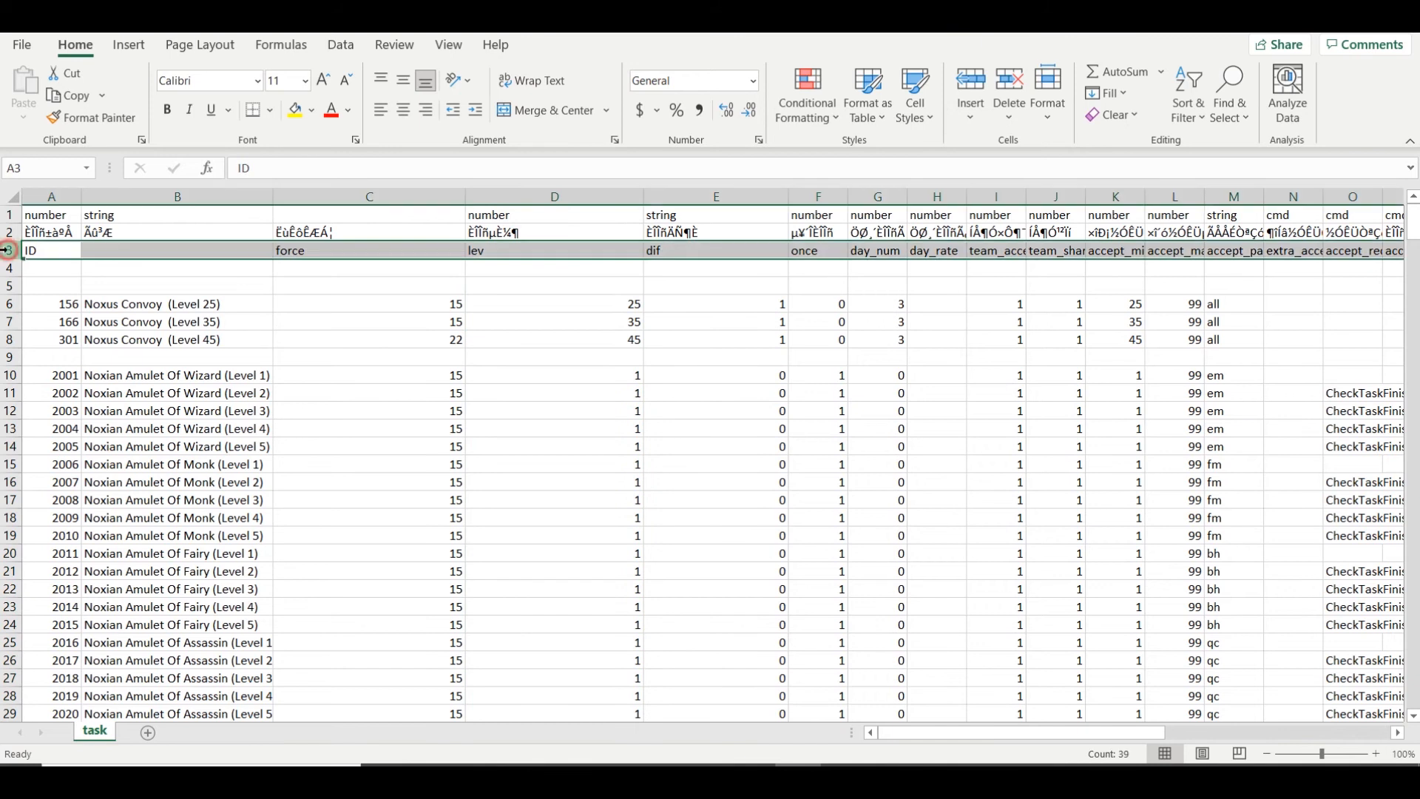
{"action": "left_click", "coordinate": [588, 320]}
{"action": "scroll", "coordinate": [590, 309], "scroll_direction": "down", "scroll_amount": 6}
{"action": "scroll", "coordinate": [589, 309], "scroll_direction": "down", "scroll_amount": 6}
{"action": "scroll", "coordinate": [589, 309], "scroll_direction": "up", "scroll_amount": 12}
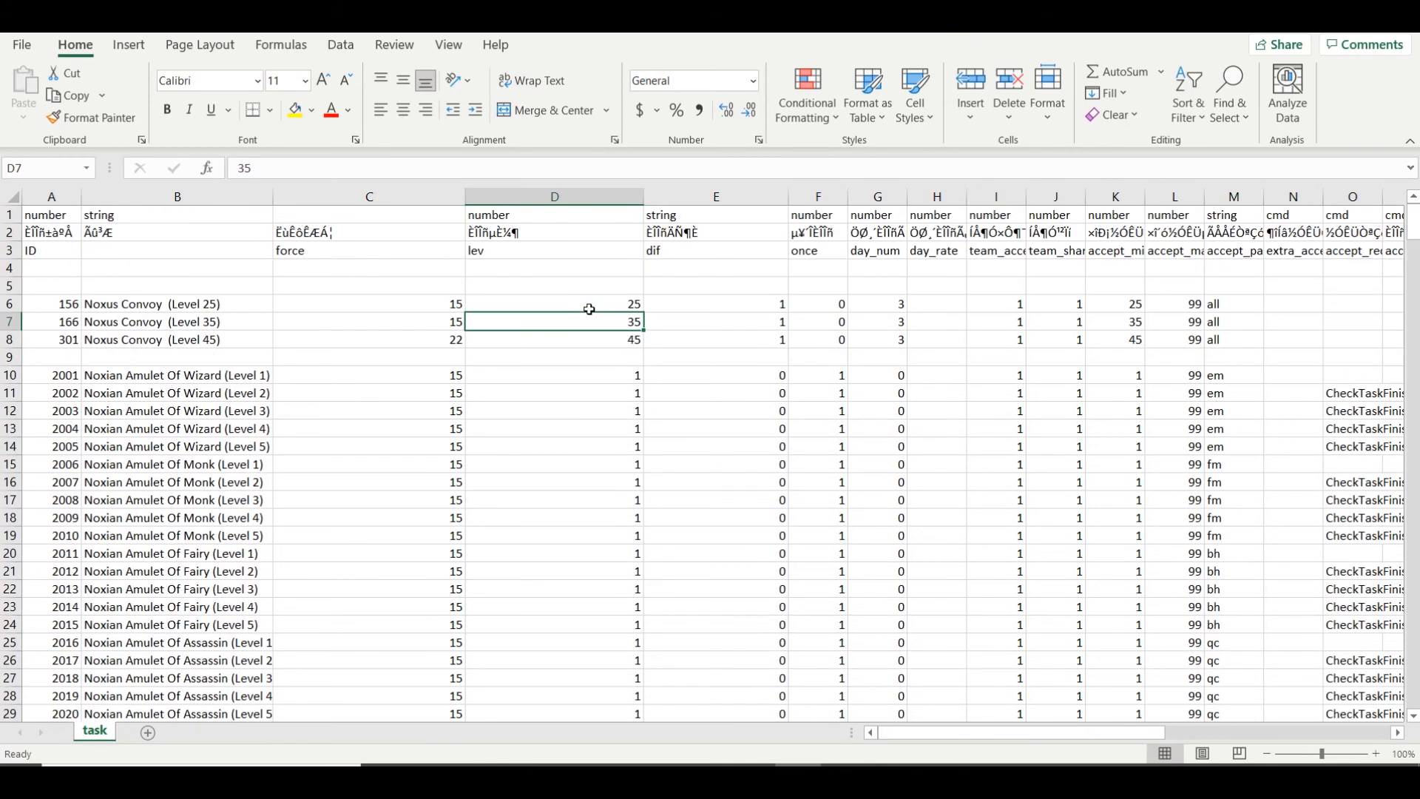
{"action": "scroll", "coordinate": [591, 311], "scroll_direction": "down", "scroll_amount": 4}
{"action": "scroll", "coordinate": [591, 311], "scroll_direction": "up", "scroll_amount": 4}
{"action": "scroll", "coordinate": [694, 318], "scroll_direction": "down", "scroll_amount": 10}
{"action": "scroll", "coordinate": [695, 319], "scroll_direction": "up", "scroll_amount": 10}
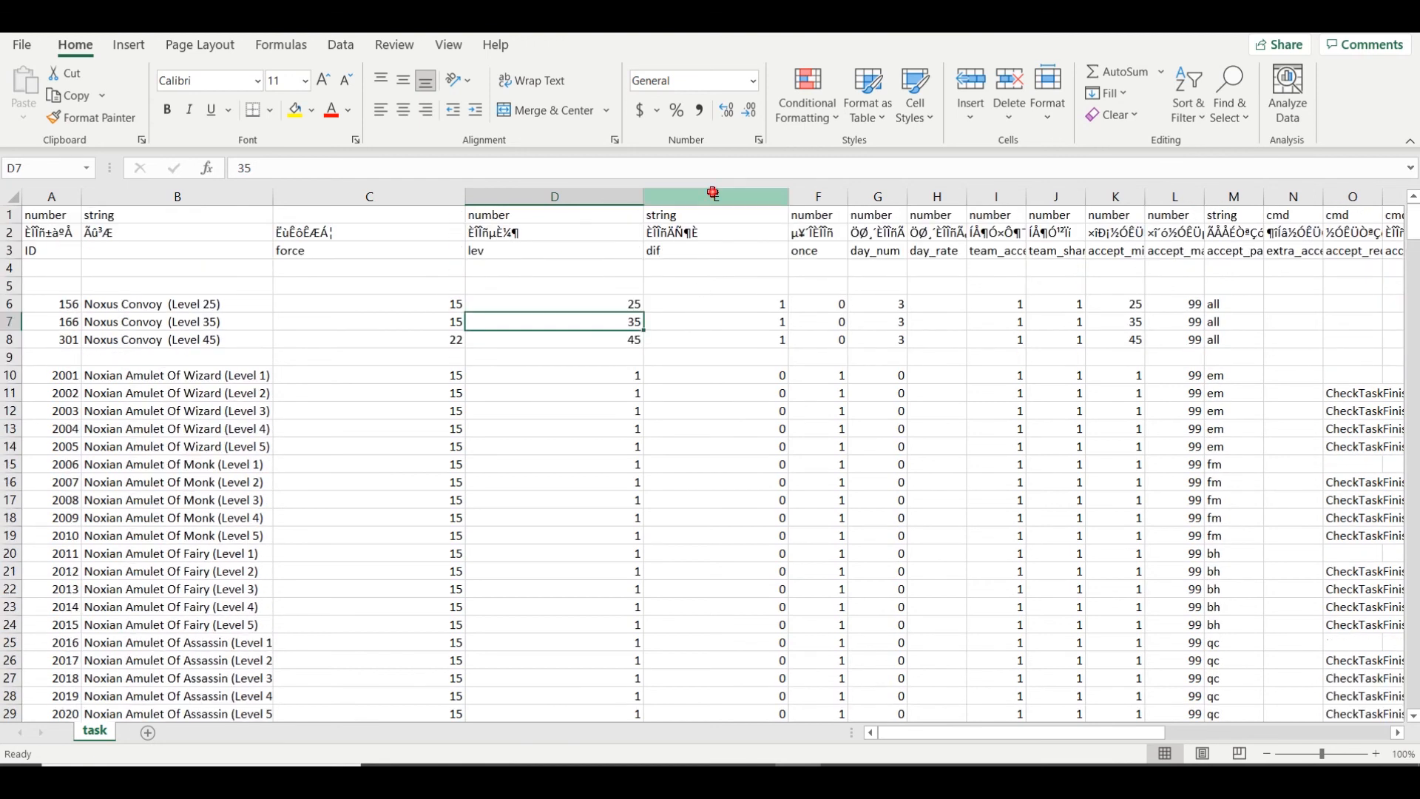
Examine the dif column across the quest list, including the Noxian Amulet, Noxian Ring and Noxus Chip quests
{"action": "left_click", "coordinate": [713, 194]}
{"action": "scroll", "coordinate": [738, 336], "scroll_direction": "down", "scroll_amount": 20}
{"action": "scroll", "coordinate": [738, 336], "scroll_direction": "down", "scroll_amount": 9}
{"action": "scroll", "coordinate": [738, 337], "scroll_direction": "up", "scroll_amount": 20}
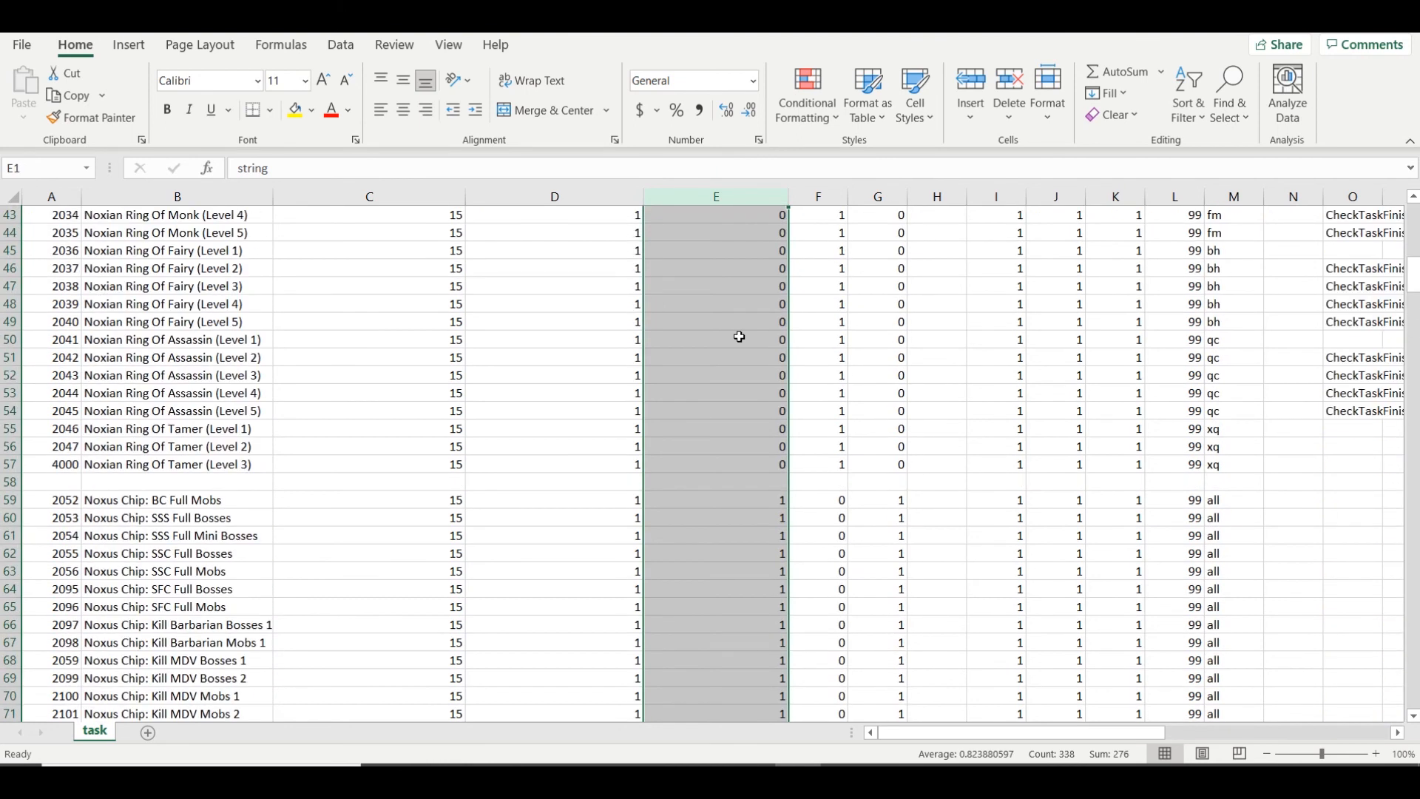
{"action": "scroll", "coordinate": [738, 336], "scroll_direction": "down", "scroll_amount": 20}
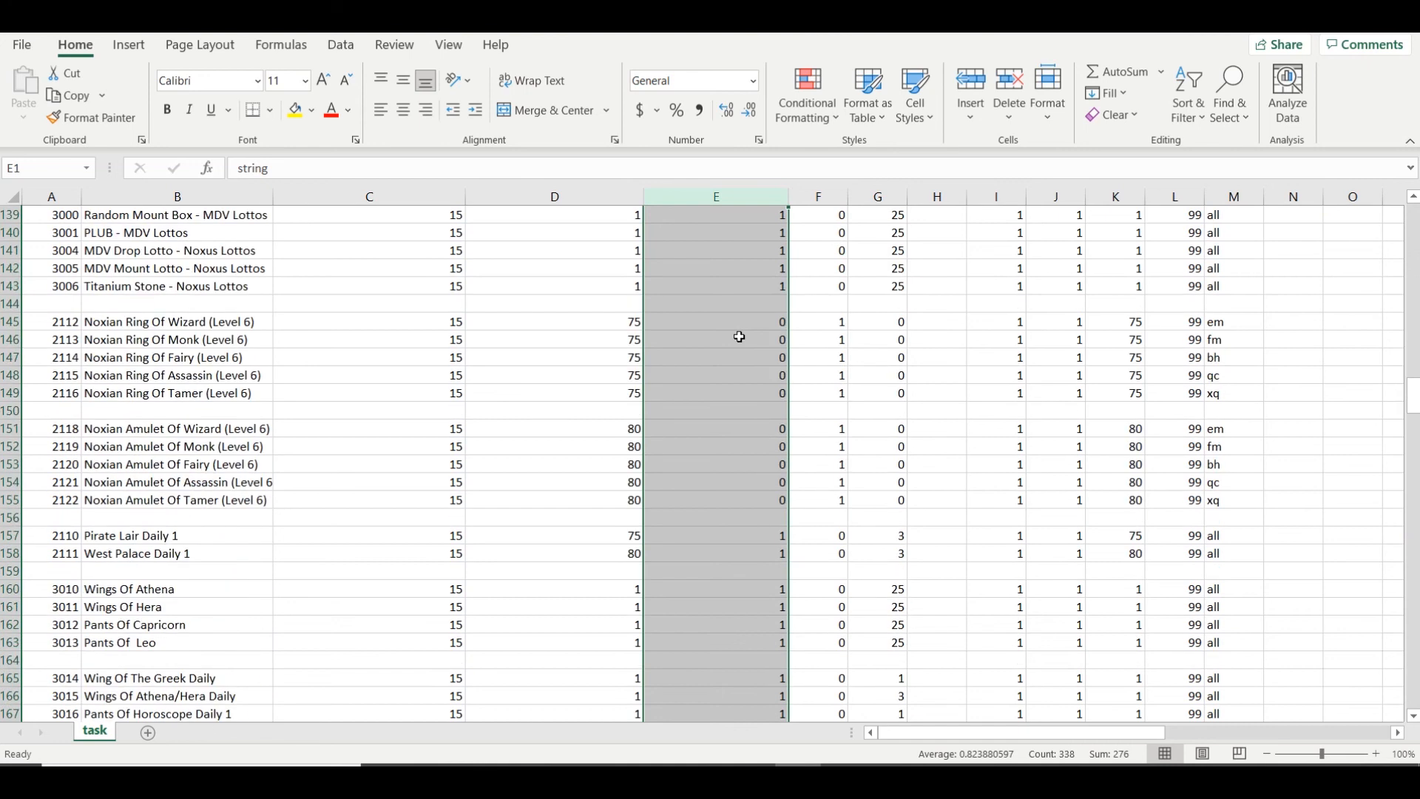
{"action": "scroll", "coordinate": [738, 336], "scroll_direction": "up", "scroll_amount": 20}
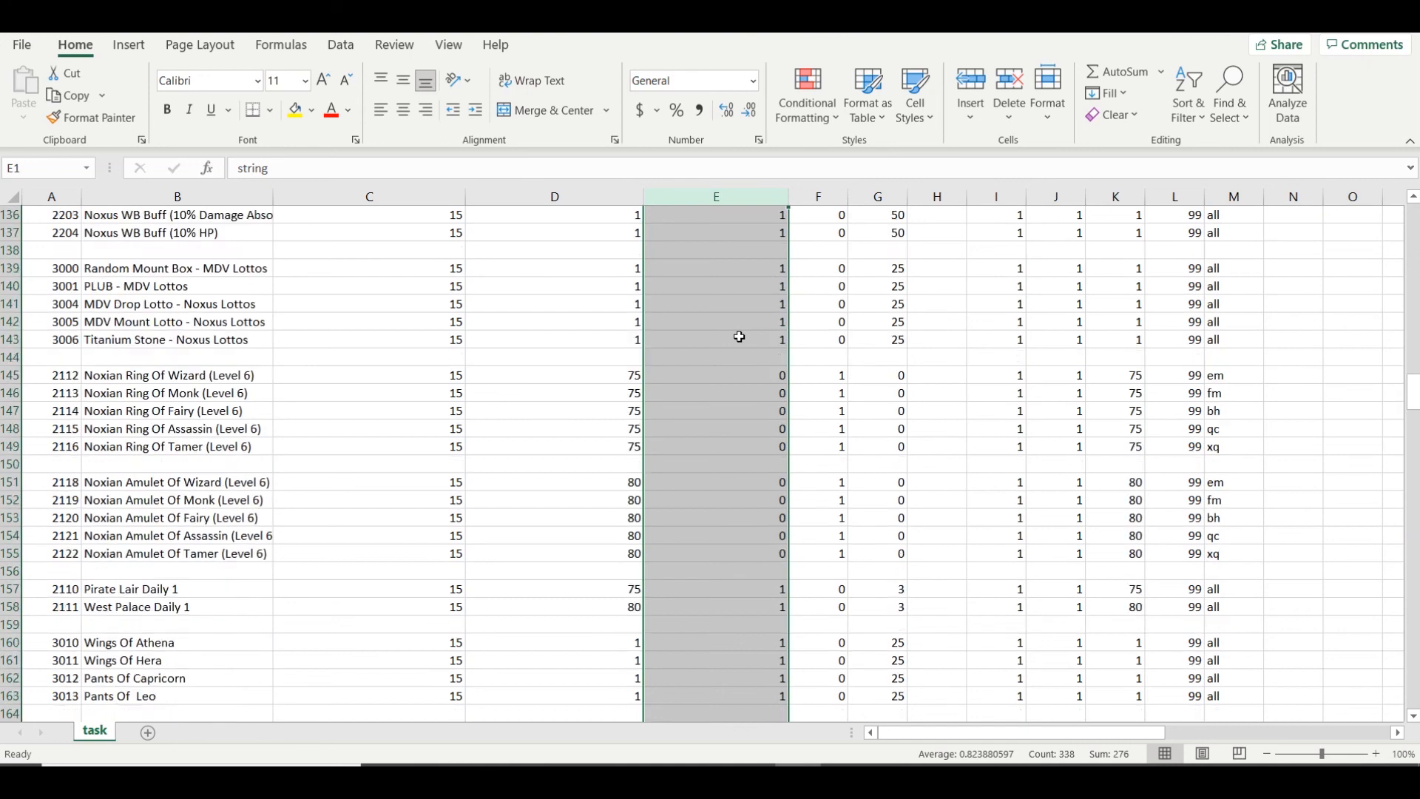
{"action": "scroll", "coordinate": [738, 336], "scroll_direction": "up", "scroll_amount": 7}
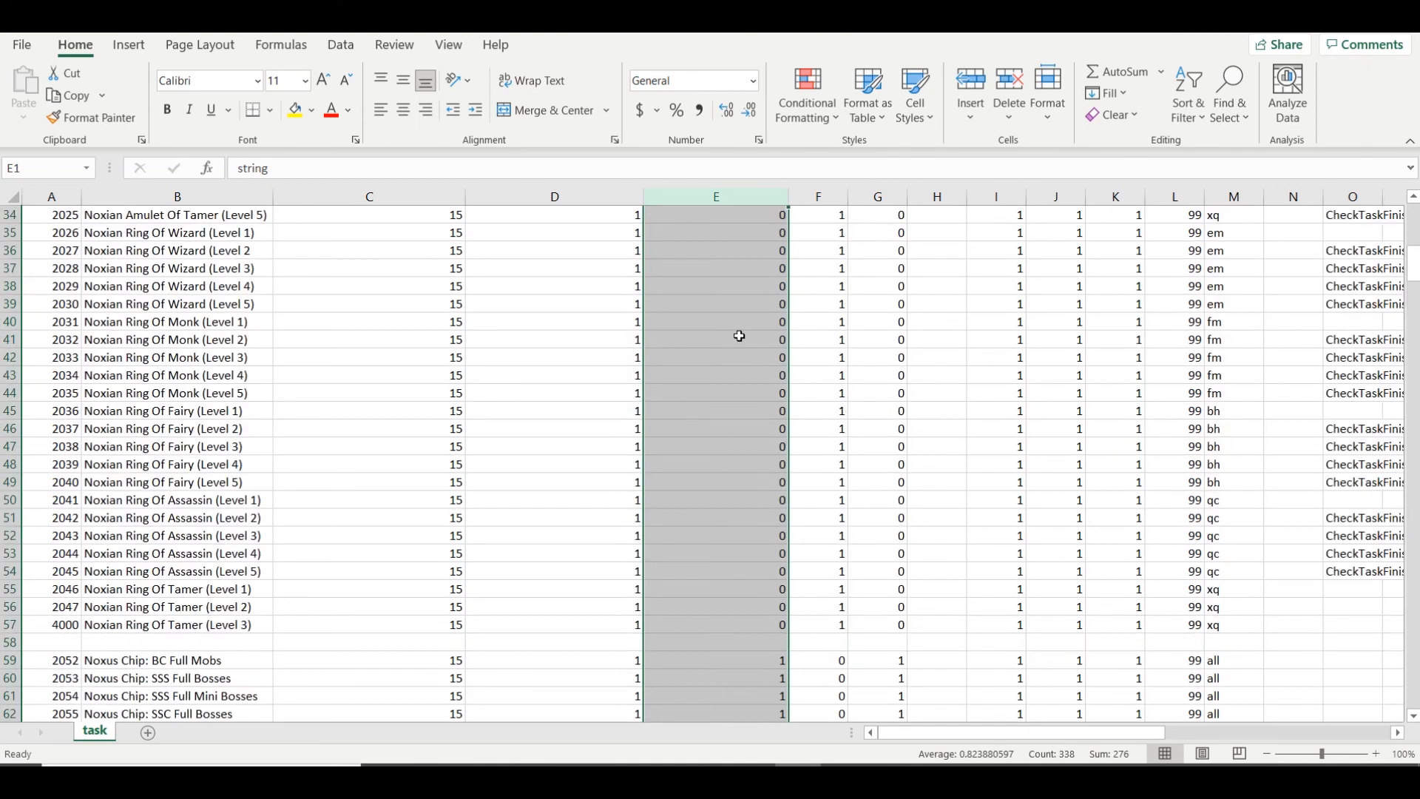
{"action": "left_click", "coordinate": [309, 364]}
{"action": "scroll", "coordinate": [296, 355], "scroll_direction": "up", "scroll_amount": 10}
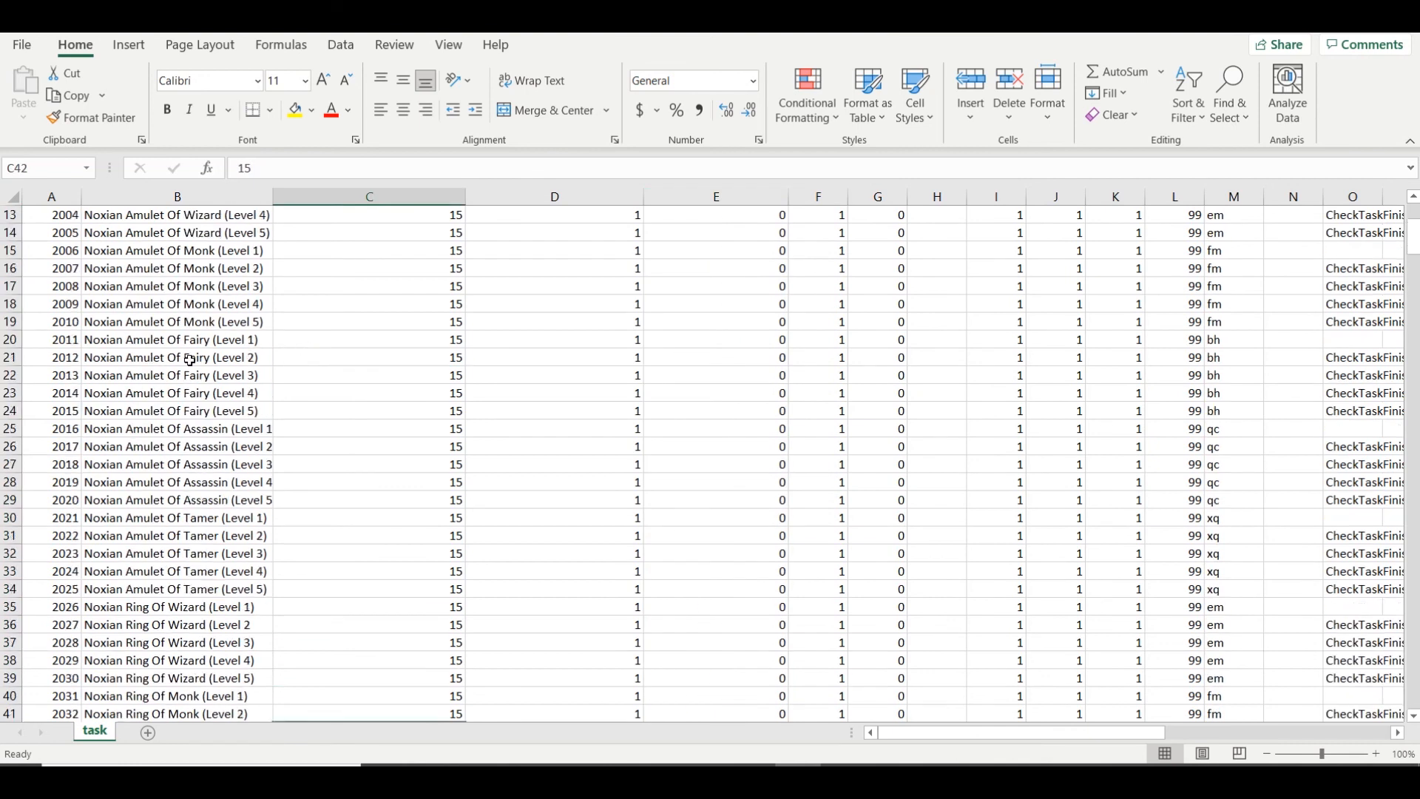
{"action": "left_click", "coordinate": [9, 321]}
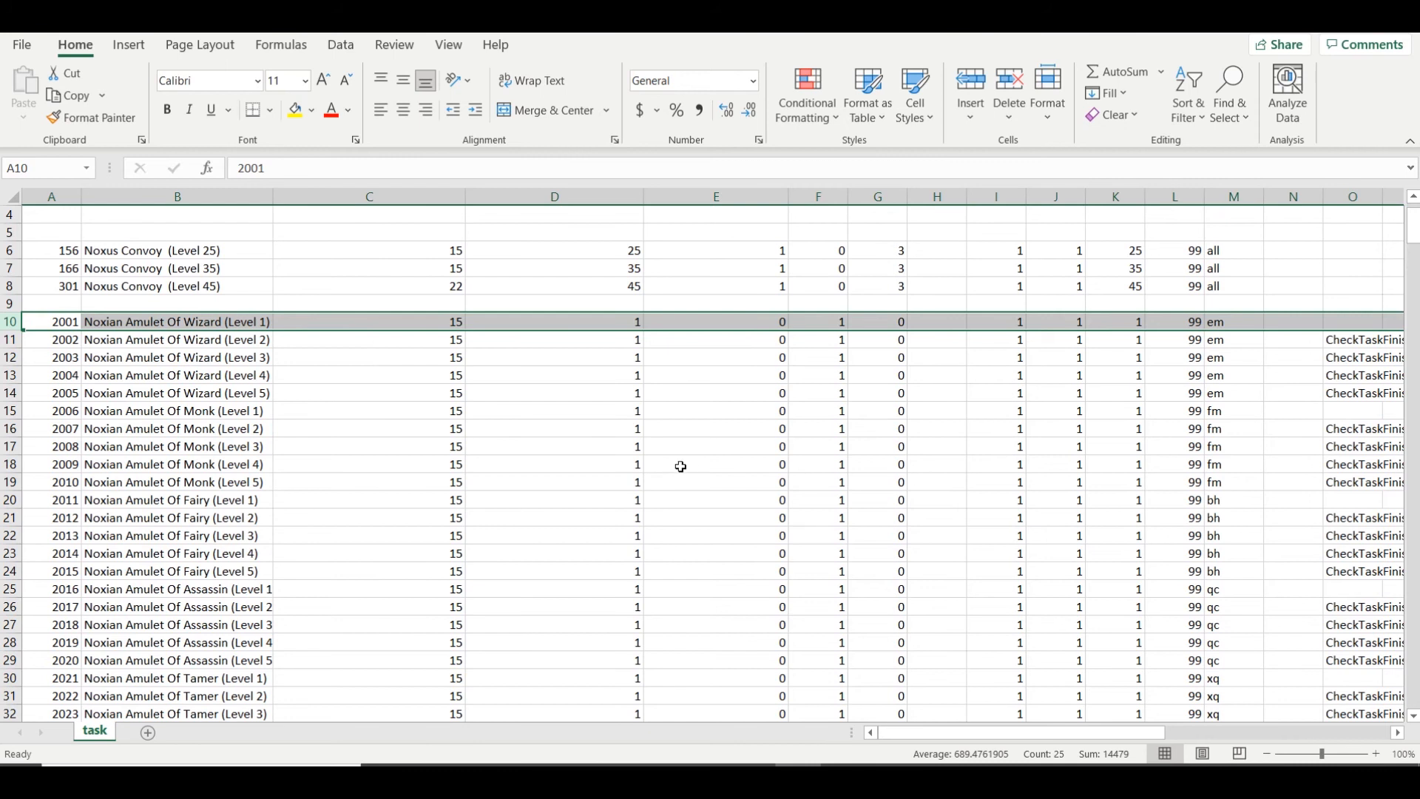
{"action": "scroll", "coordinate": [681, 467], "scroll_direction": "up", "scroll_amount": 1}
{"action": "left_click_drag", "start_coordinate": [938, 732], "coordinate": [964, 731]}
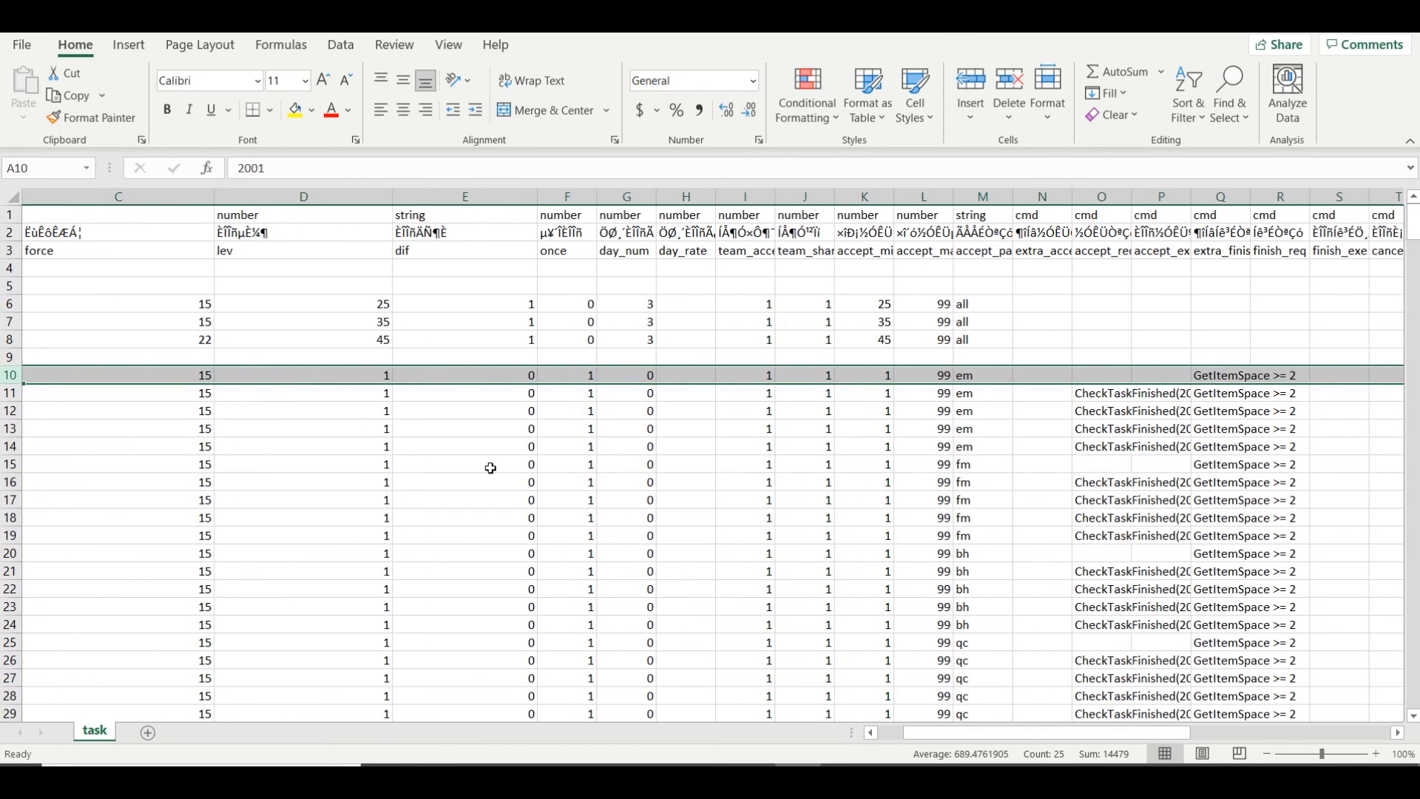
{"action": "left_click", "coordinate": [460, 200]}
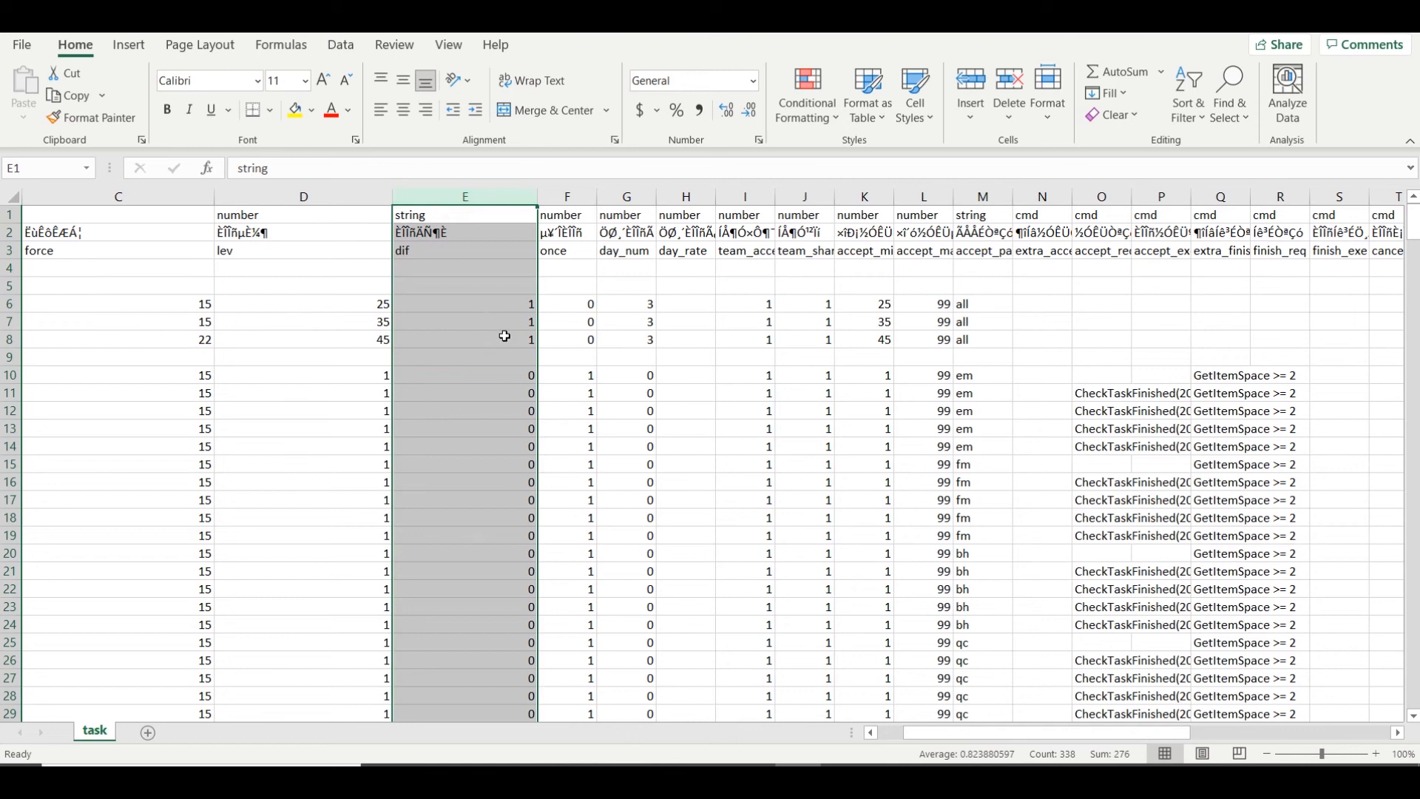
Widen the once column and compare its values across the Noxus Convoy, Noxian Amulet and Noxus Chip quests
{"action": "left_click", "coordinate": [560, 301]}
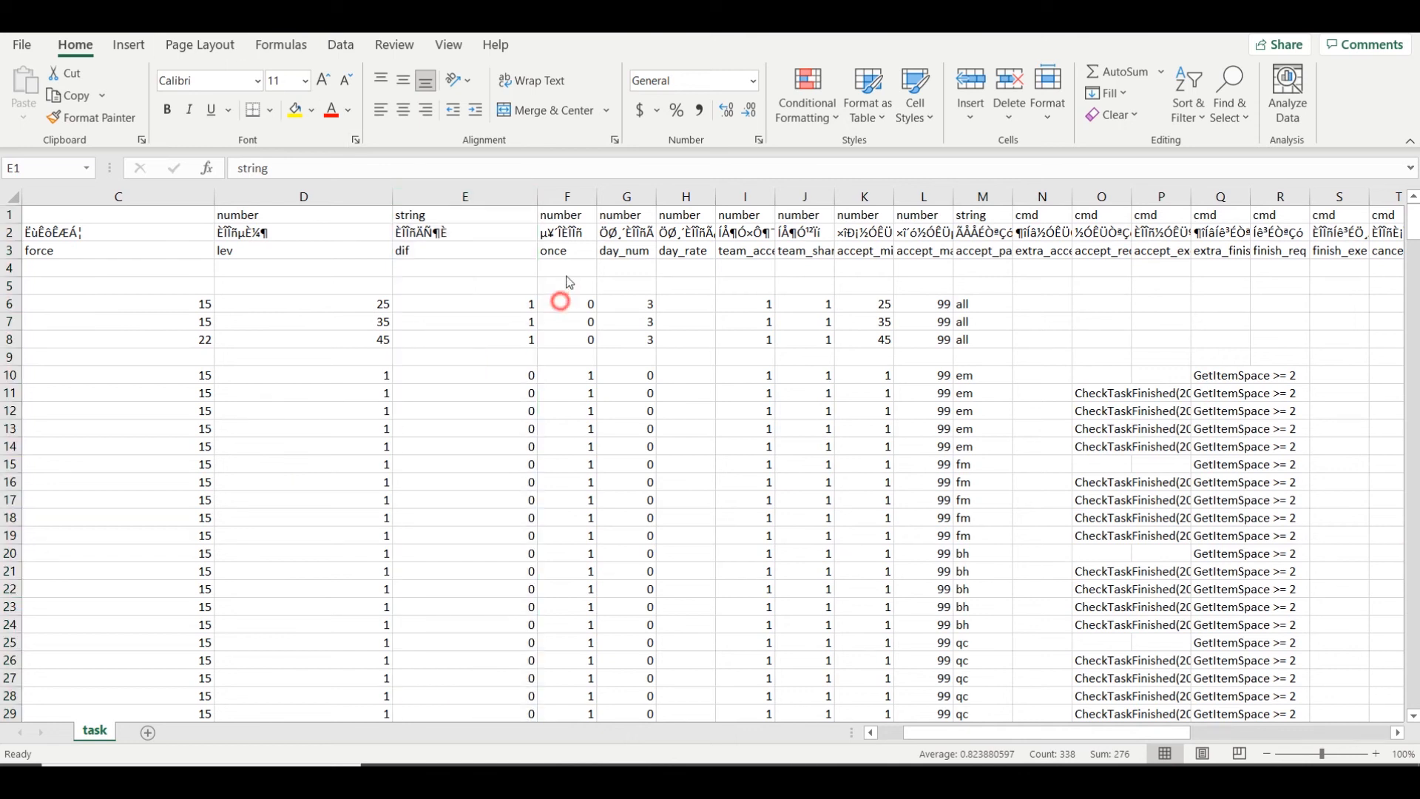
{"action": "left_click", "coordinate": [567, 196]}
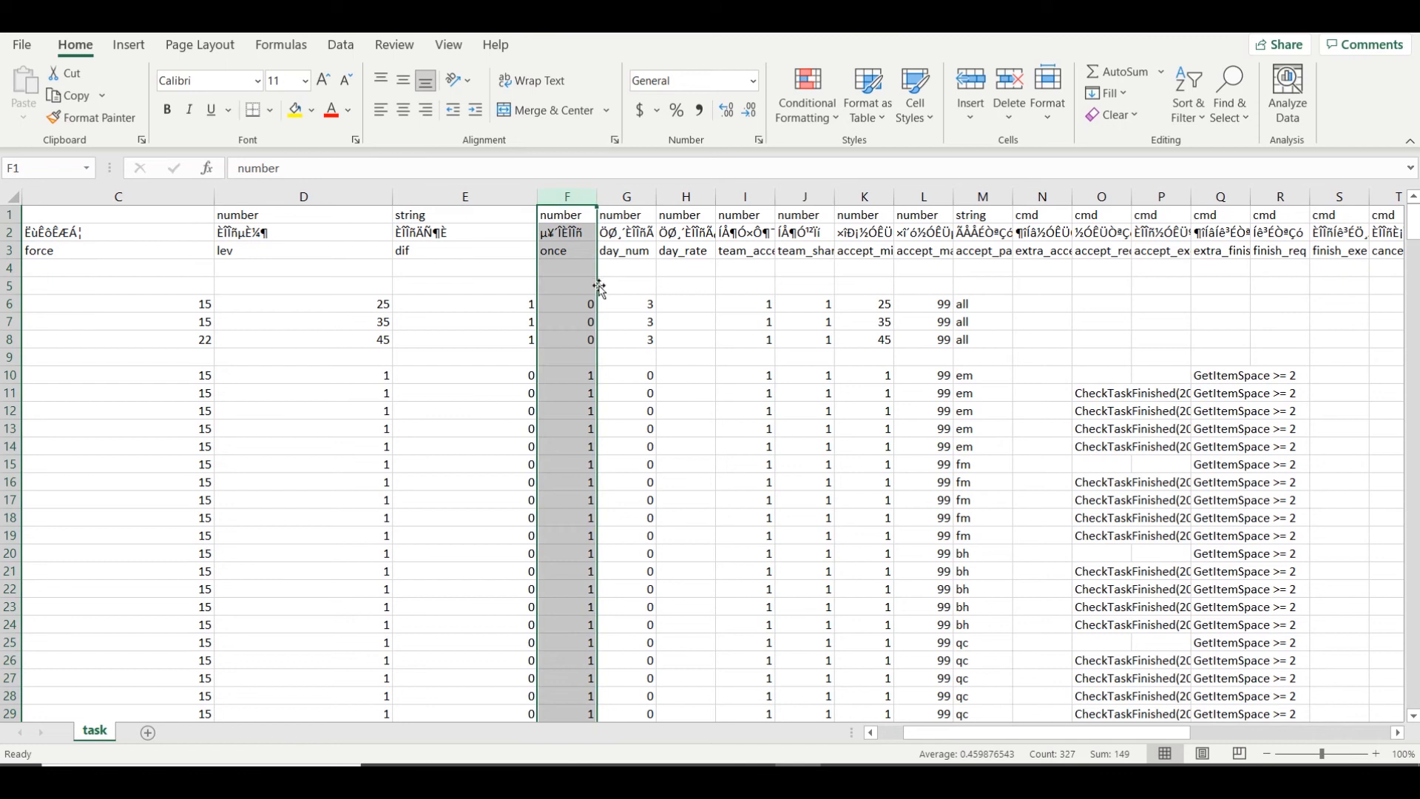
{"action": "scroll", "coordinate": [571, 333], "scroll_direction": "down", "scroll_amount": 2}
{"action": "scroll", "coordinate": [570, 333], "scroll_direction": "up", "scroll_amount": 2}
{"action": "left_click_drag", "start_coordinate": [993, 736], "coordinate": [962, 738]}
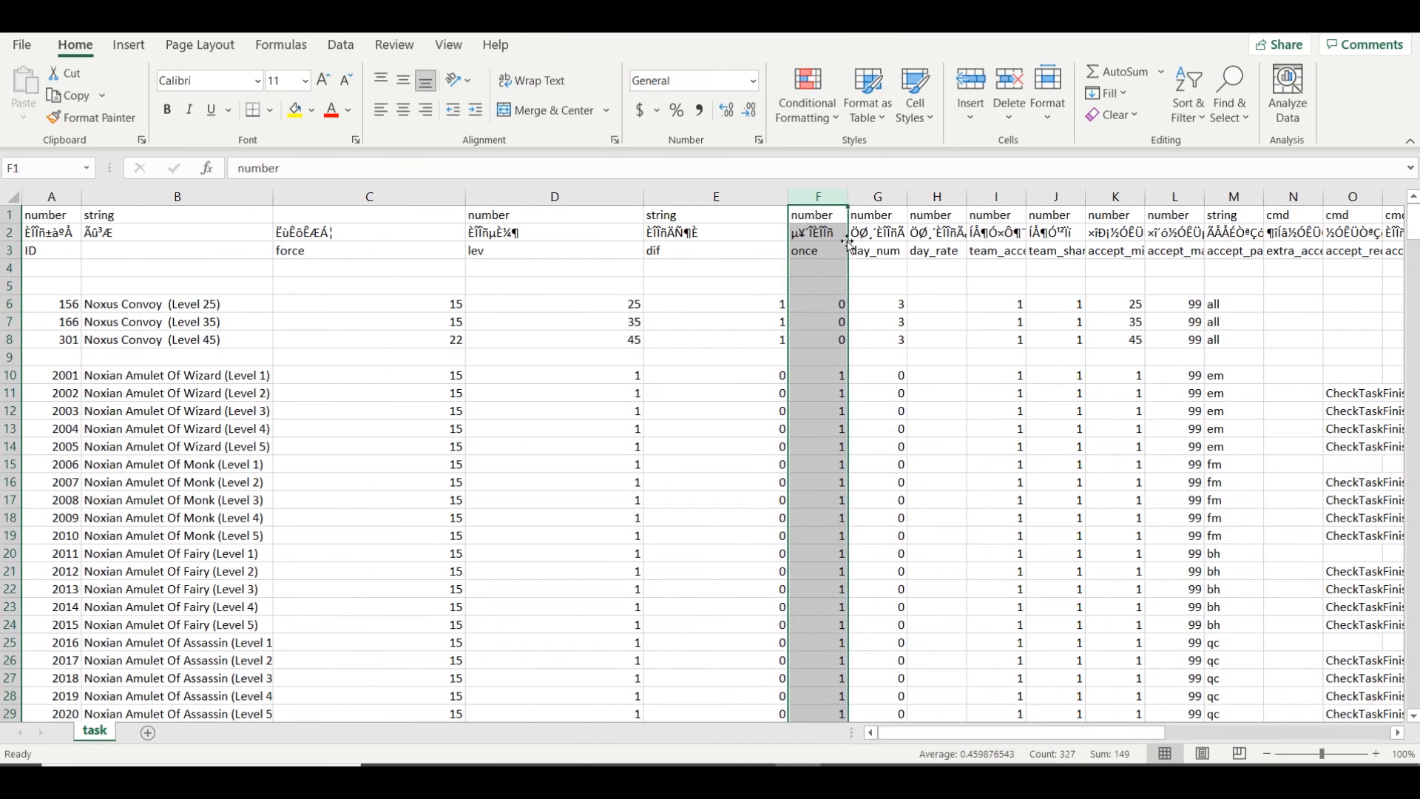
{"action": "left_click_drag", "start_coordinate": [846, 202], "coordinate": [874, 202]}
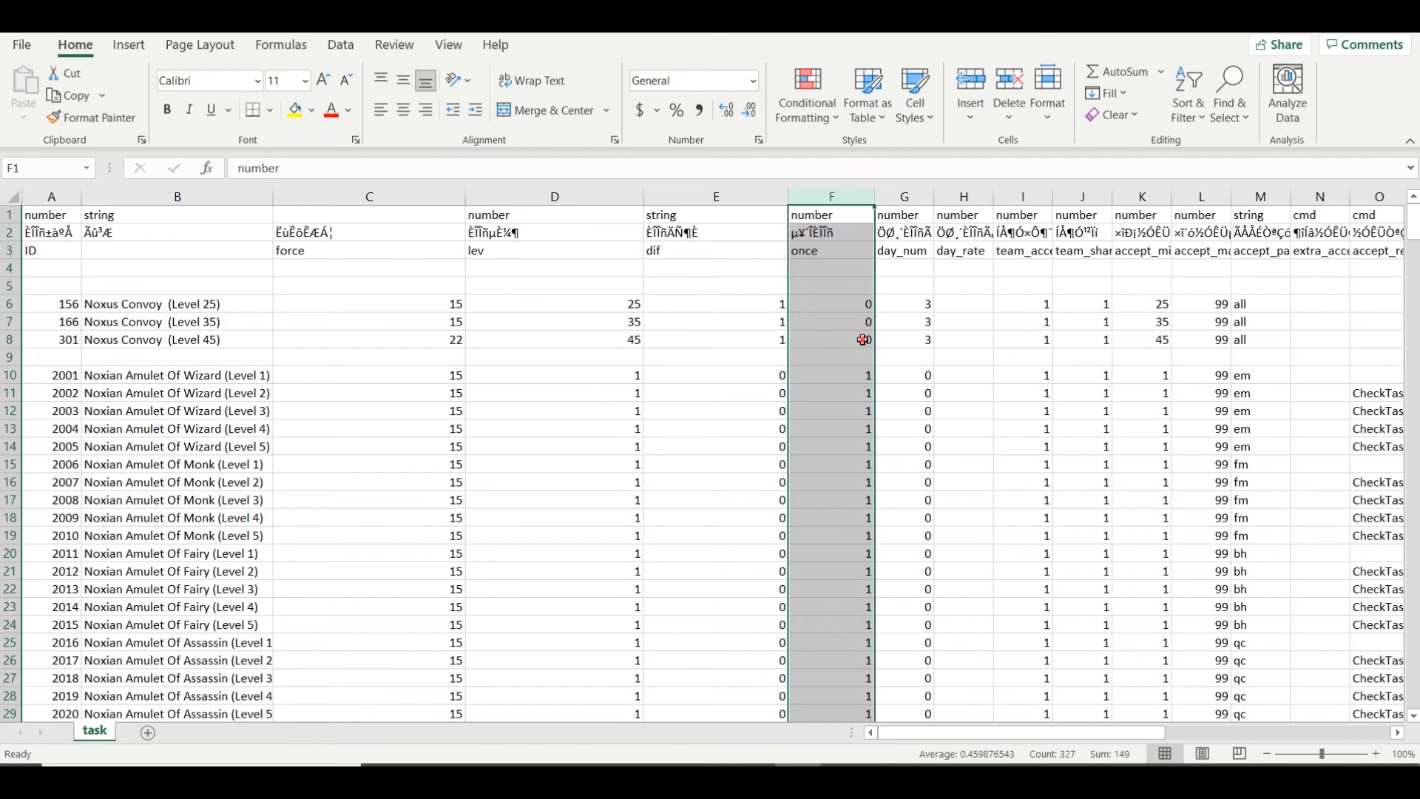
{"action": "left_click", "coordinate": [863, 340]}
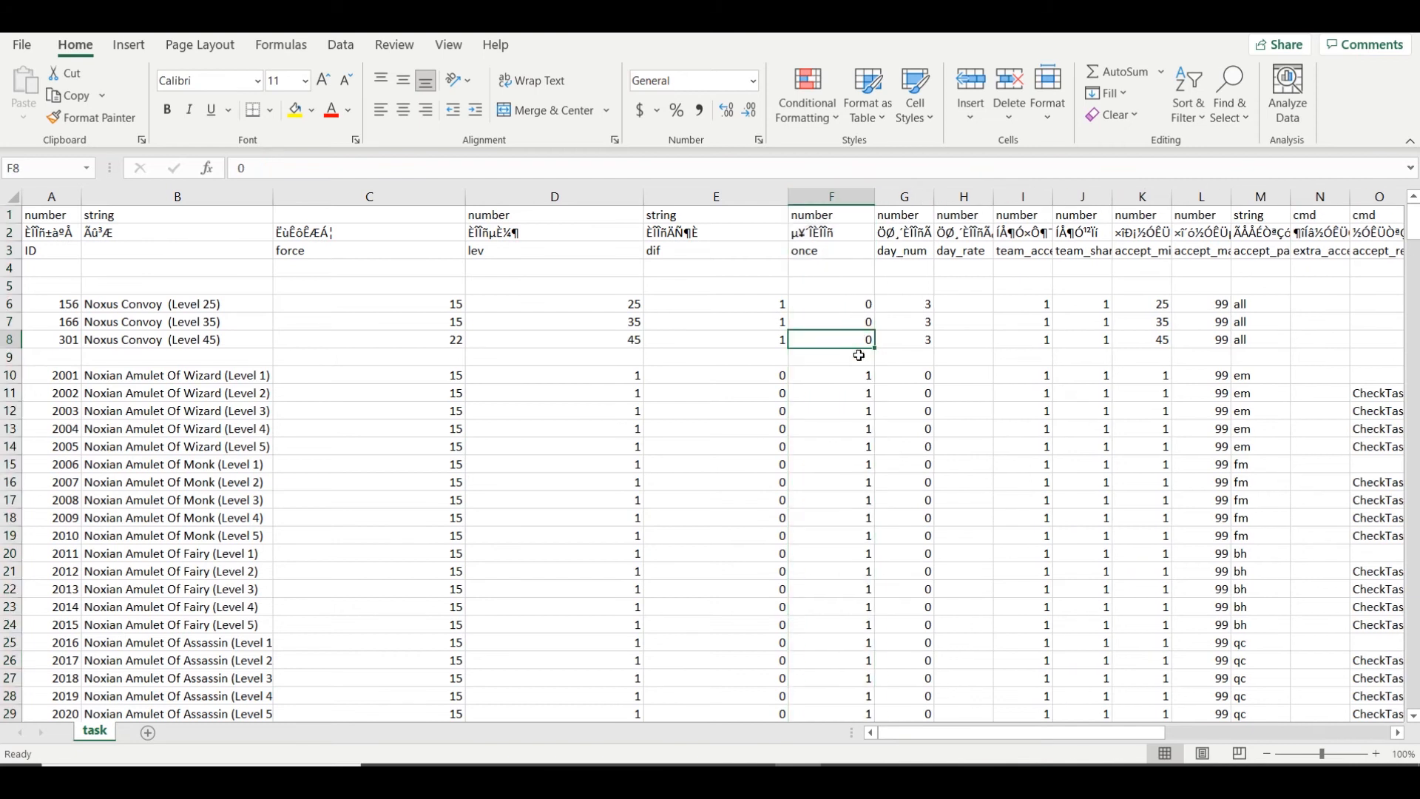
{"action": "left_click", "coordinate": [855, 375]}
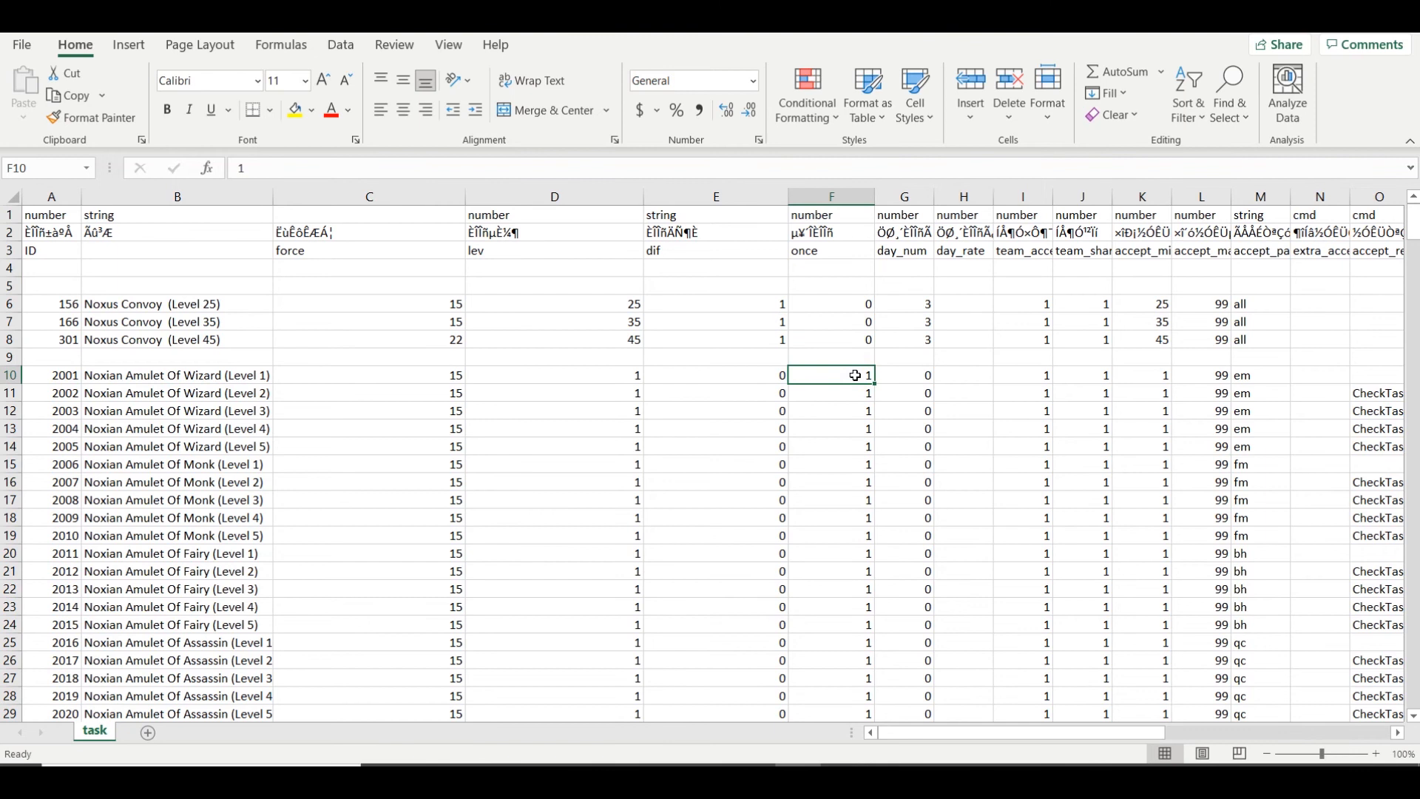
{"action": "left_click", "coordinate": [11, 375]}
{"action": "mouse_move", "coordinate": [849, 383]}
{"action": "left_mouse_down"}
{"action": "mouse_move", "coordinate": [853, 370]}
{"action": "mouse_move", "coordinate": [855, 390]}
{"action": "left_mouse_up"}
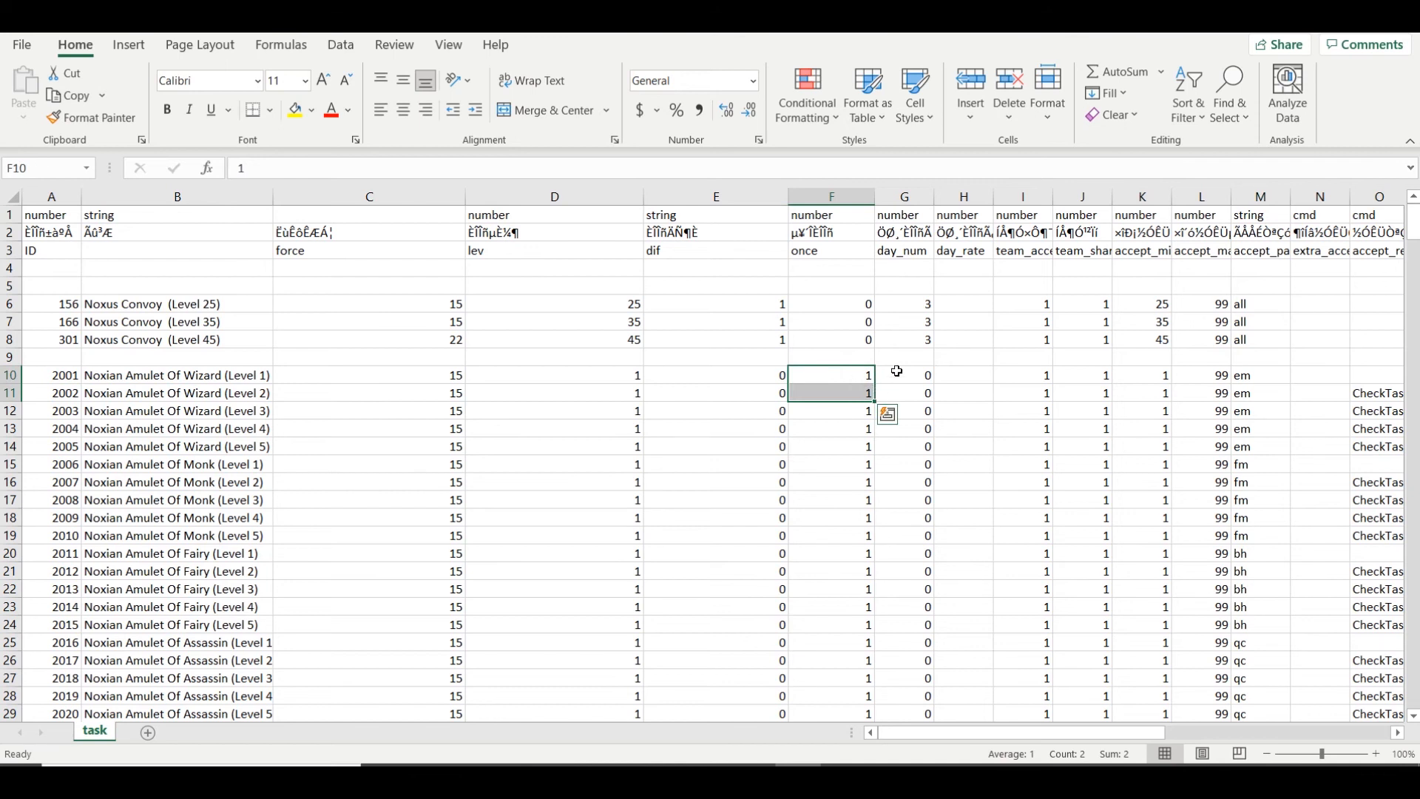
{"action": "scroll", "coordinate": [896, 370], "scroll_direction": "down", "scroll_amount": 19}
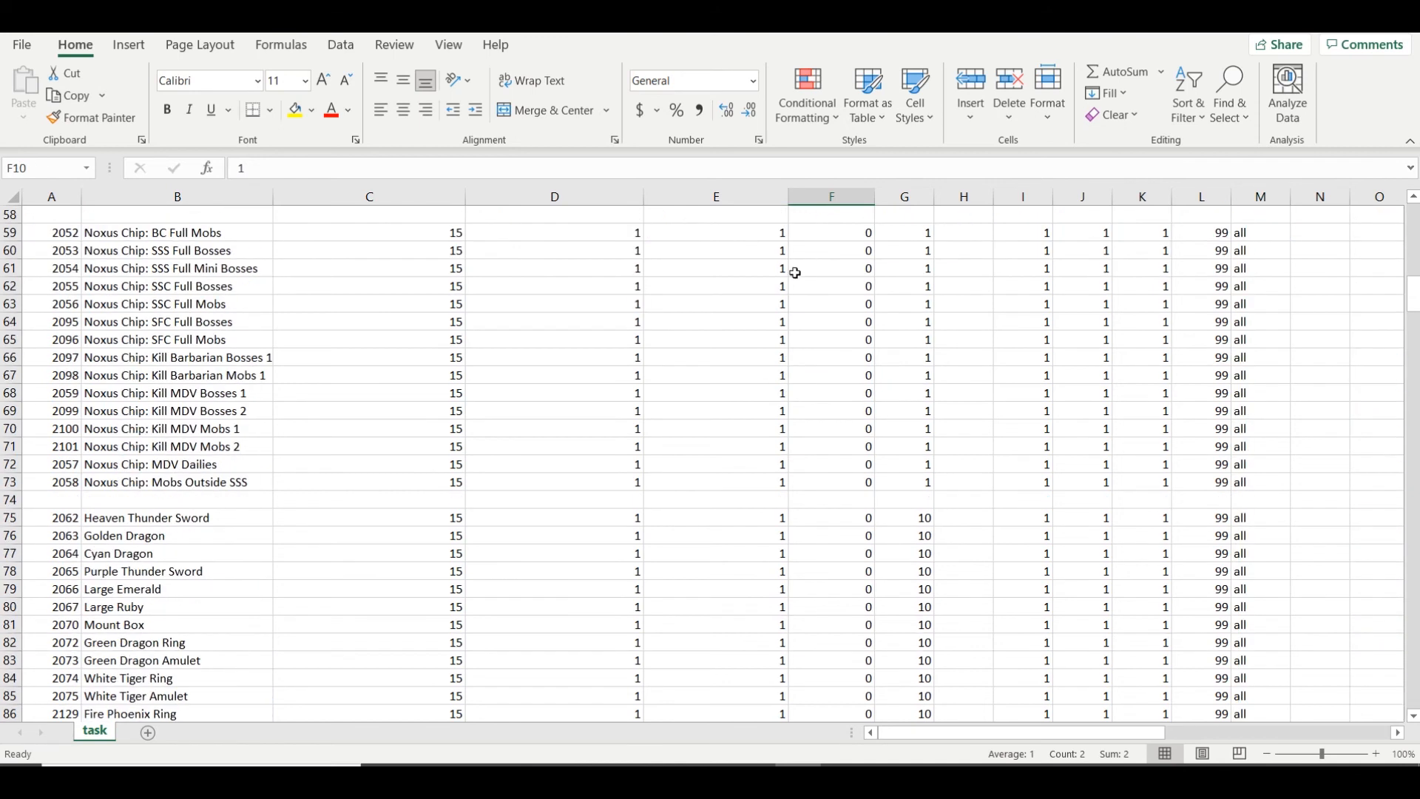
{"action": "scroll", "coordinate": [865, 252], "scroll_direction": "up", "scroll_amount": 19}
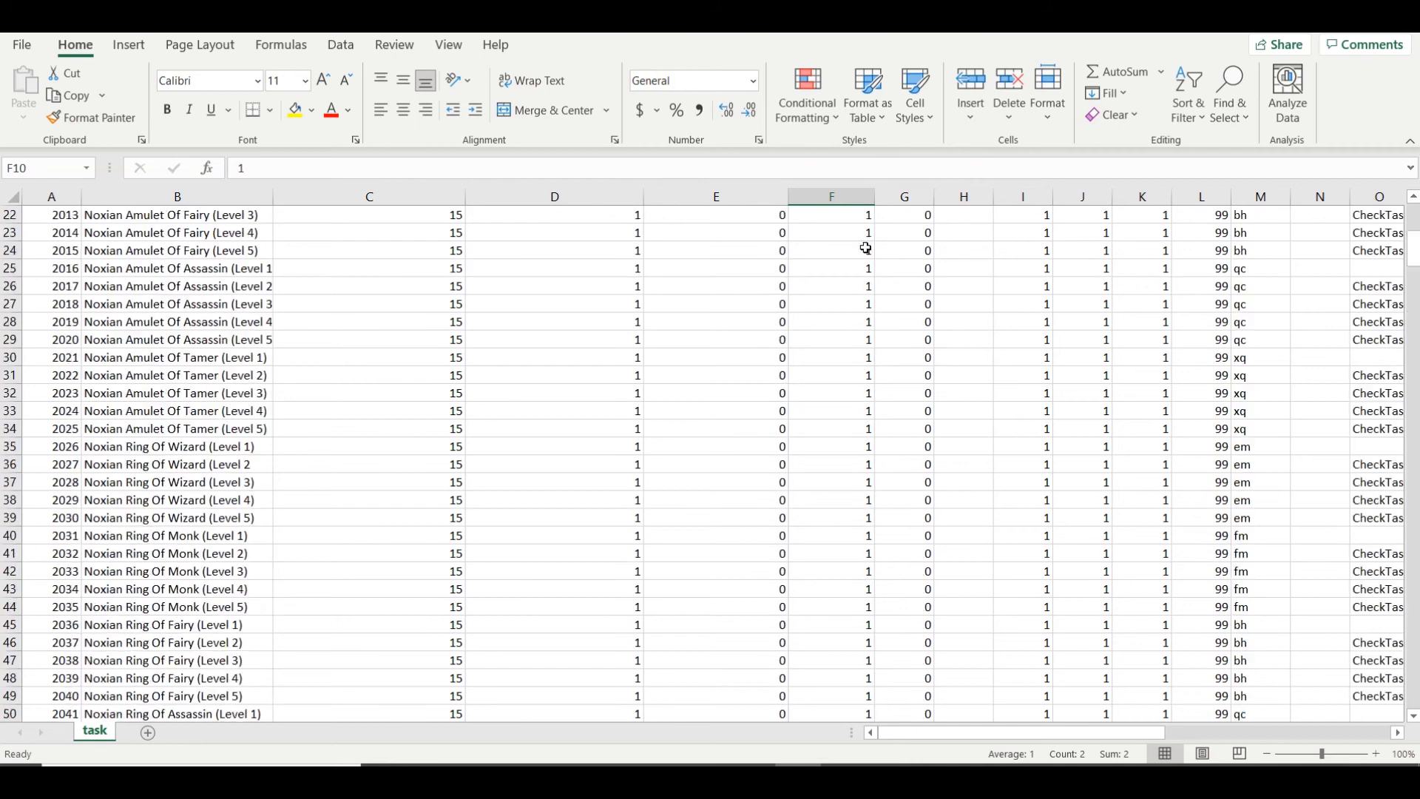
Widen the day_num column and look through its values down the quest list
{"action": "left_click_drag", "start_coordinate": [935, 196], "coordinate": [991, 195]}
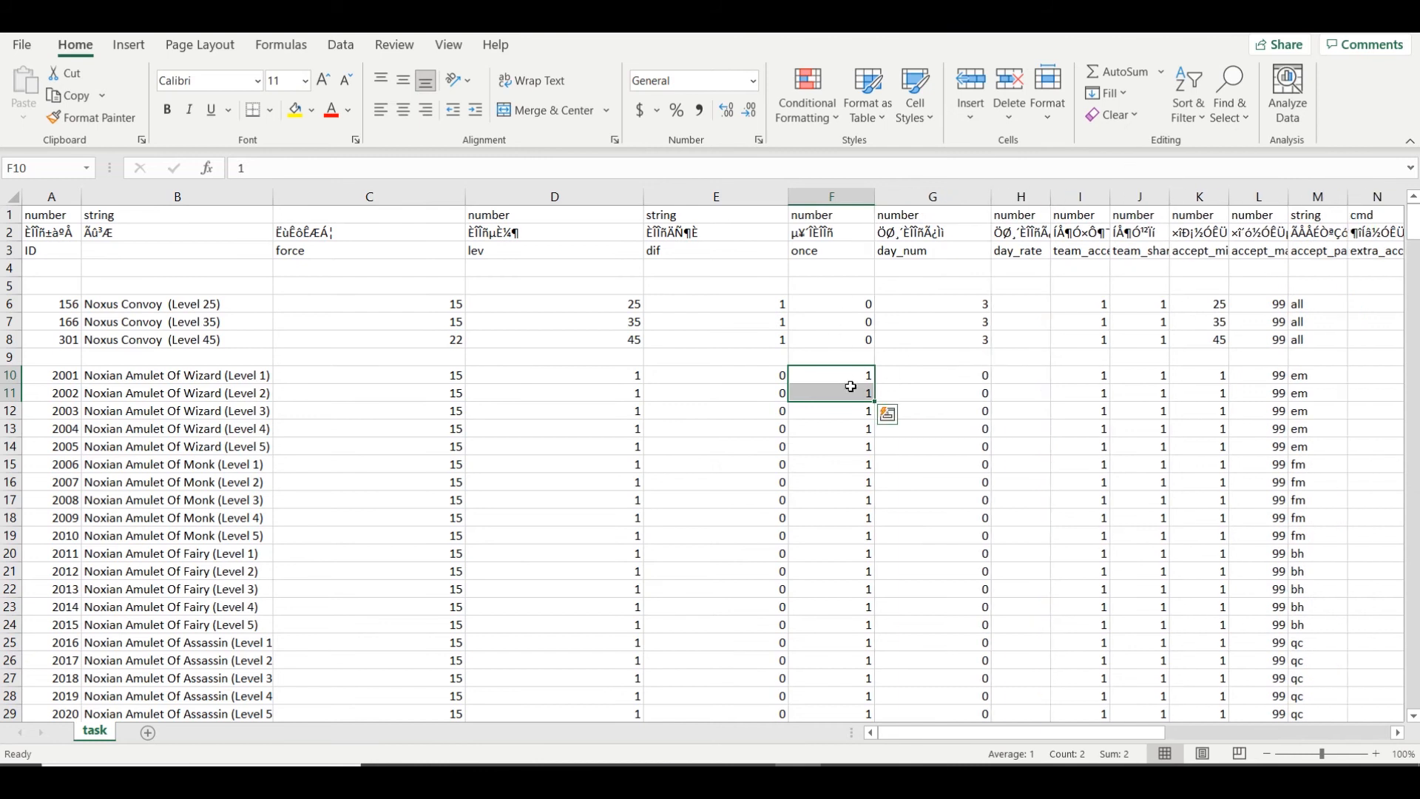
{"action": "left_click", "coordinate": [950, 195]}
{"action": "scroll", "coordinate": [914, 360], "scroll_direction": "down", "scroll_amount": 20}
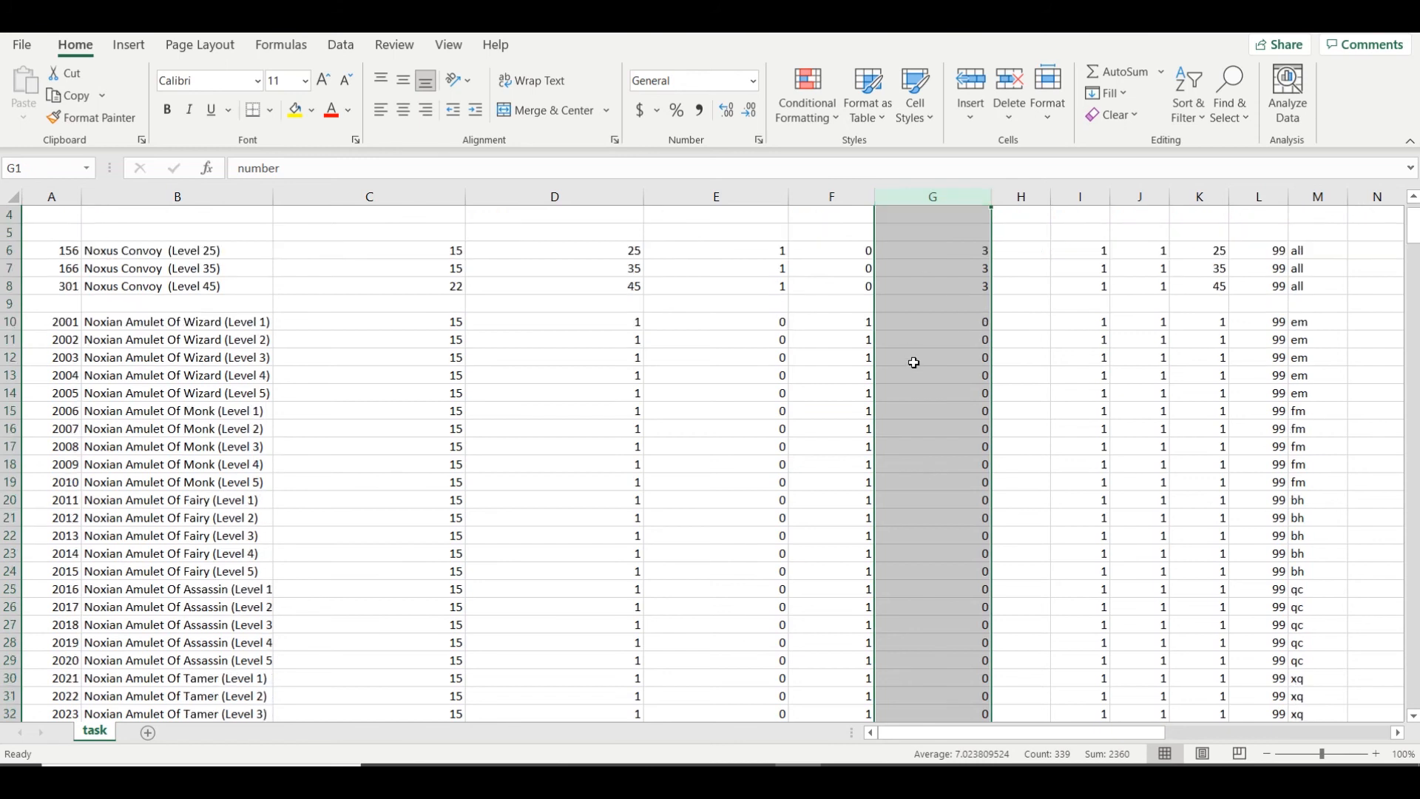
{"action": "scroll", "coordinate": [914, 360], "scroll_direction": "up", "scroll_amount": 20}
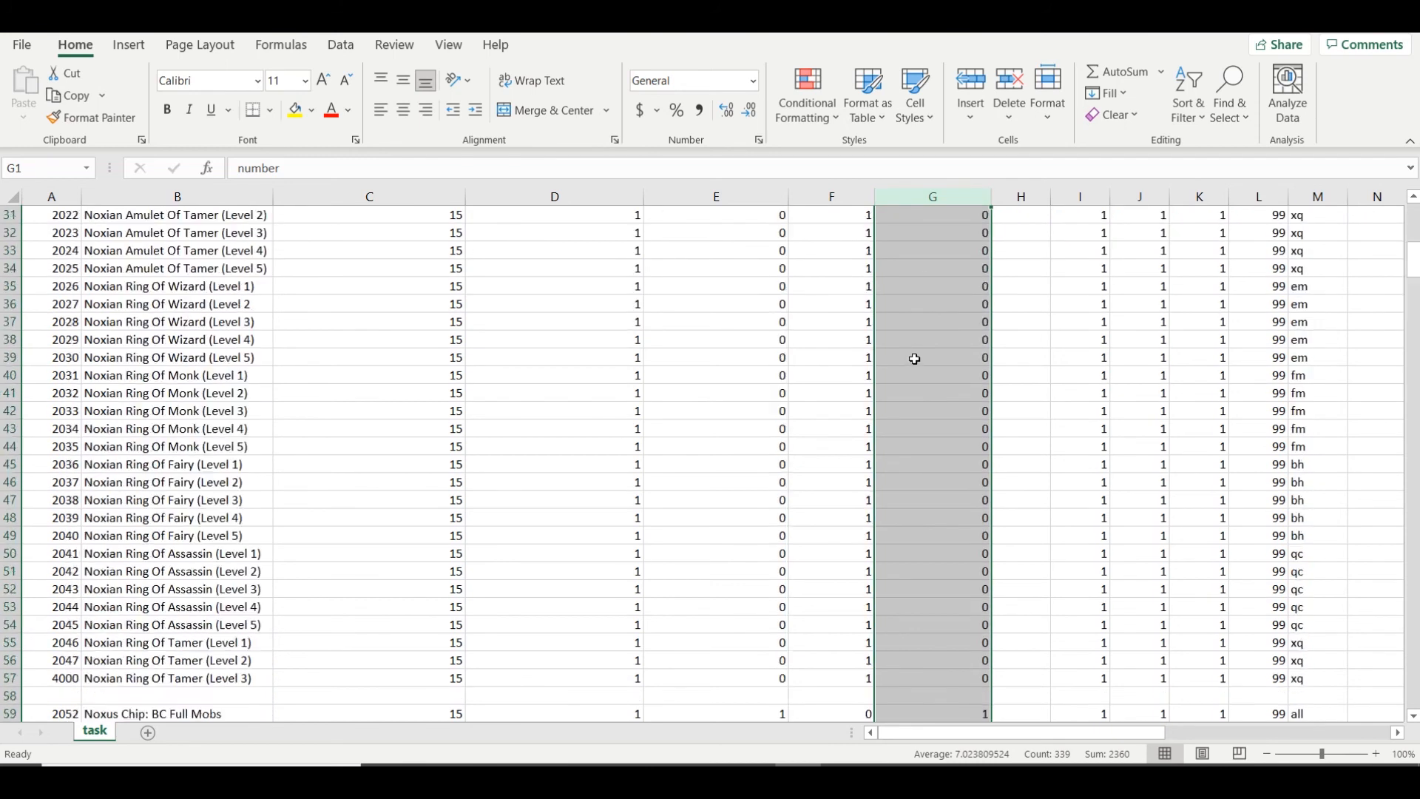
Compare the day_num and once values across the Noxian Amulet, Noxus Chip and Heaven Thunder Sword quest groups
{"action": "left_click", "coordinate": [951, 251]}
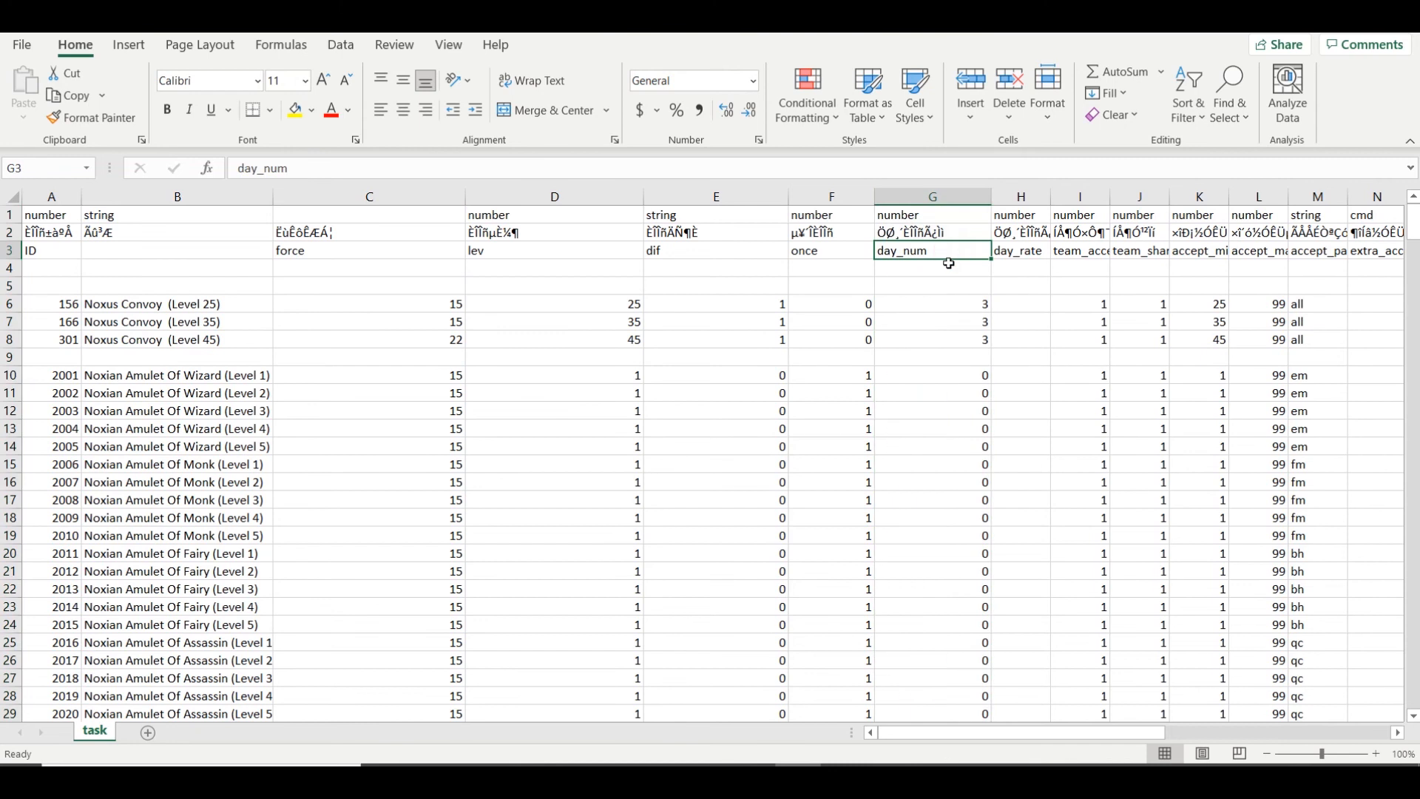
{"action": "left_click", "coordinate": [974, 397]}
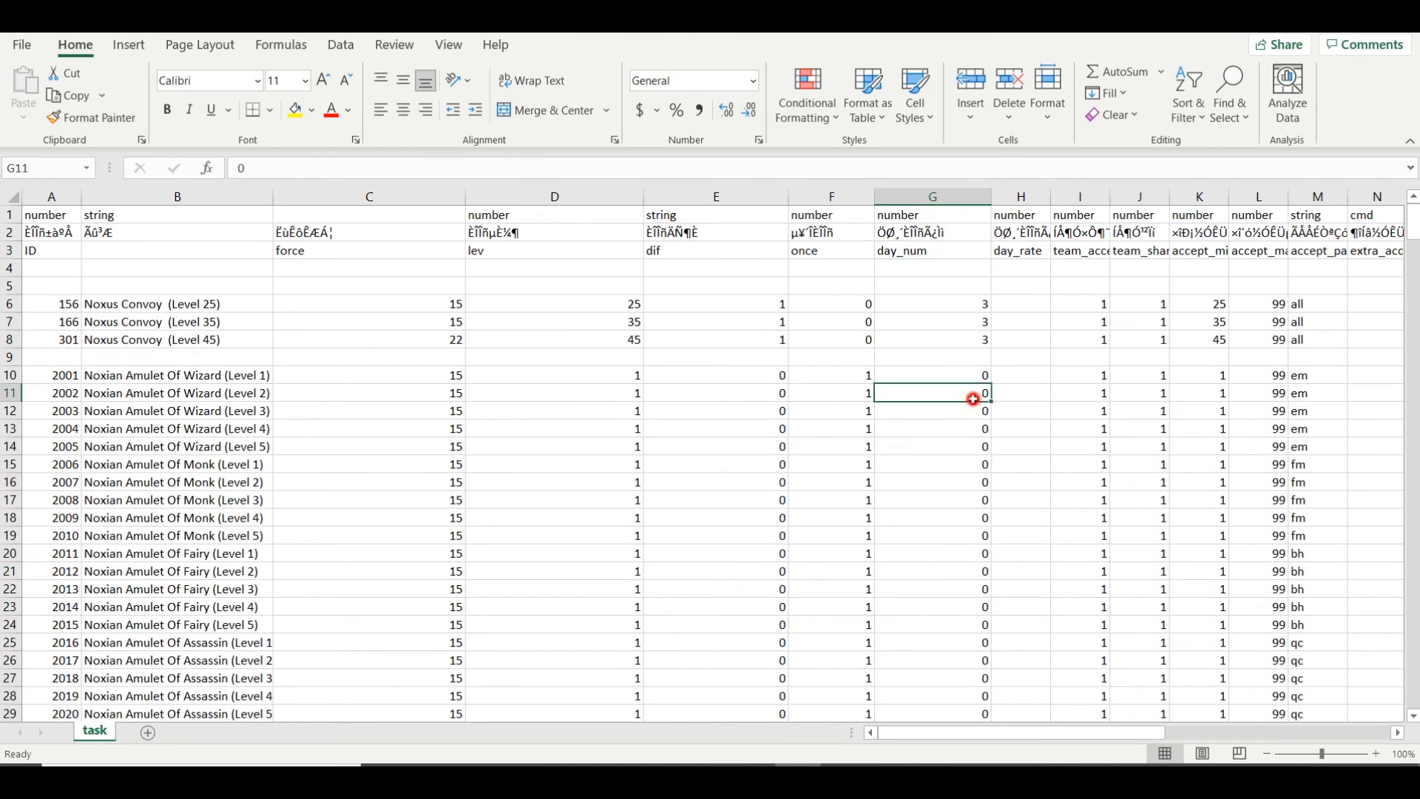
{"action": "left_click", "coordinate": [849, 369]}
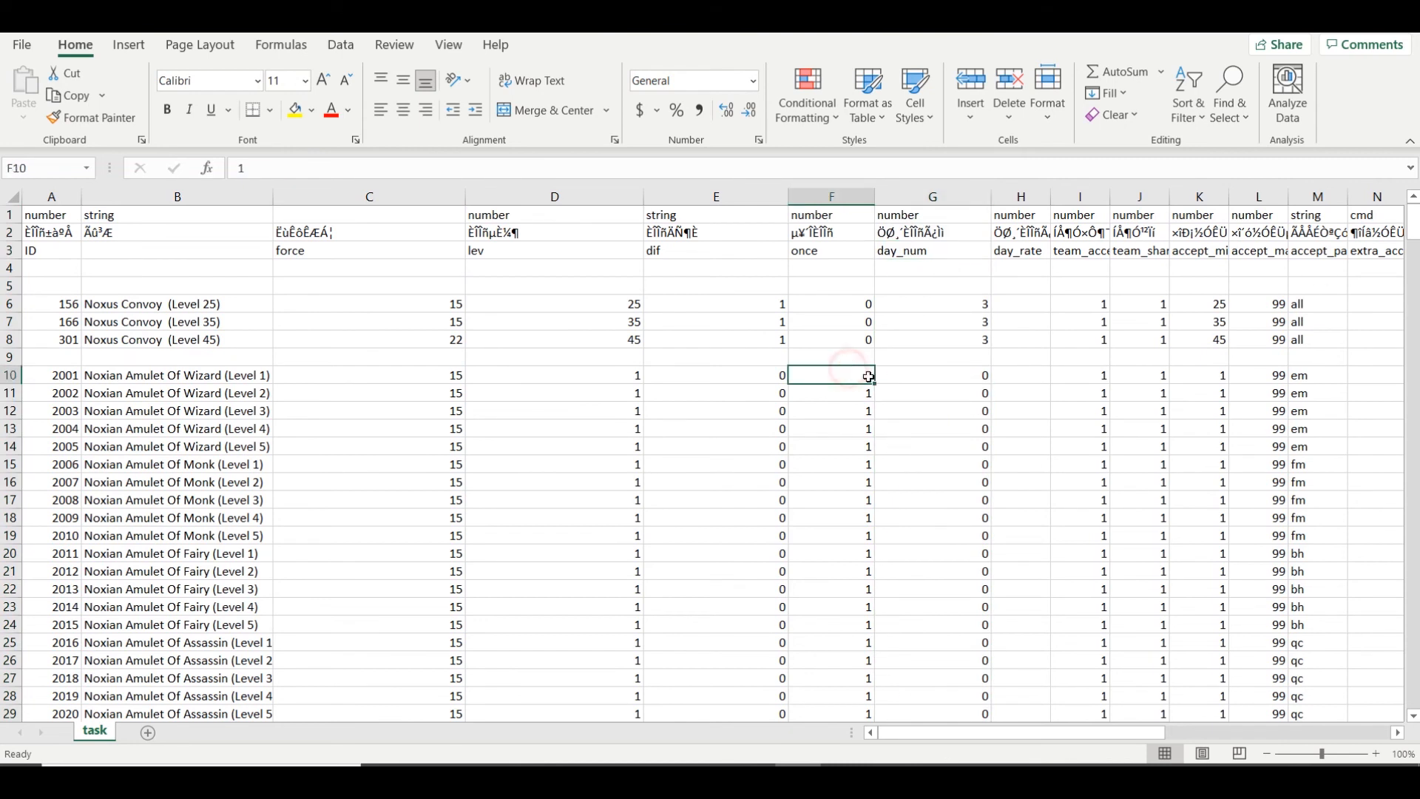
{"action": "scroll", "coordinate": [851, 422], "scroll_direction": "down", "scroll_amount": 7}
{"action": "left_click", "coordinate": [846, 427]}
{"action": "scroll", "coordinate": [846, 423], "scroll_direction": "down", "scroll_amount": 16}
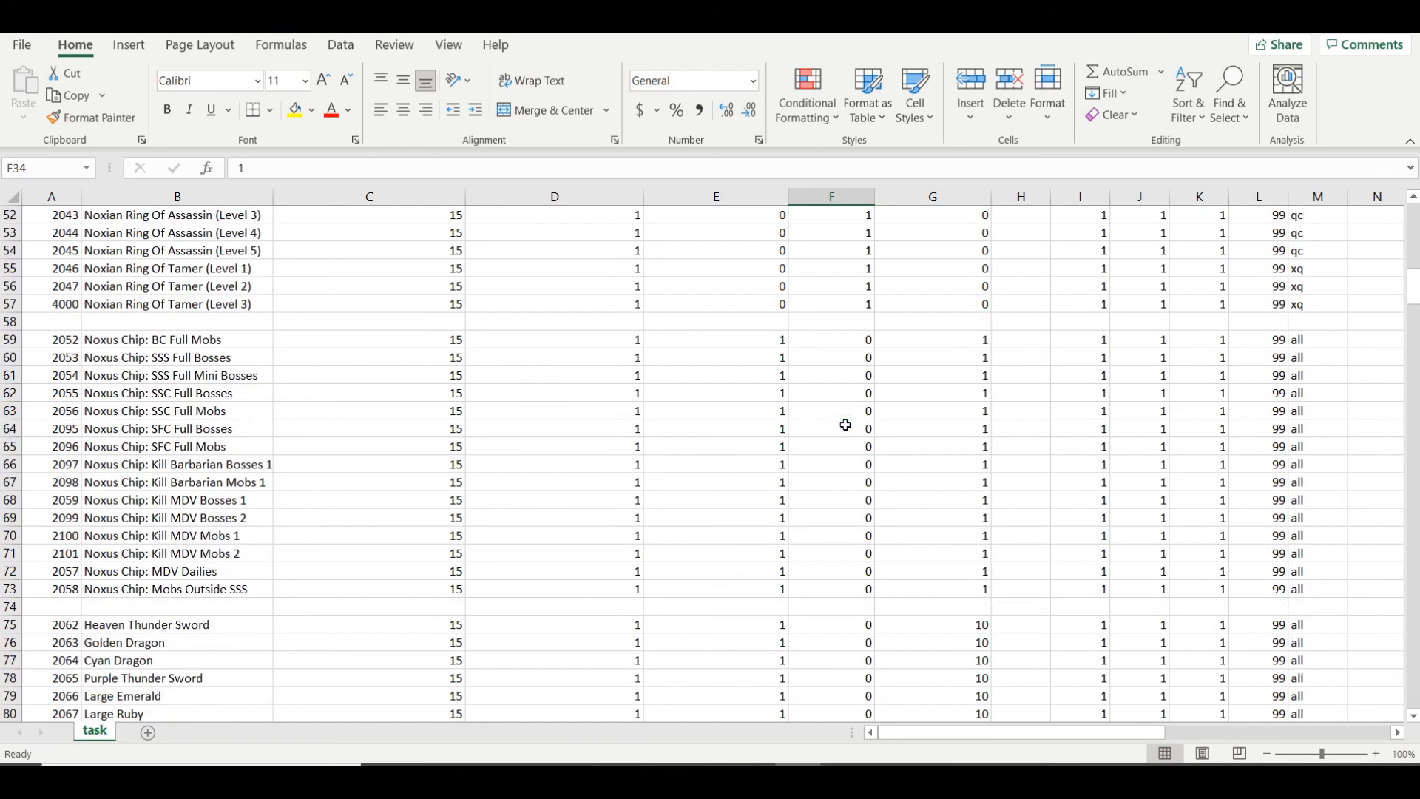
{"action": "left_click", "coordinate": [977, 324]}
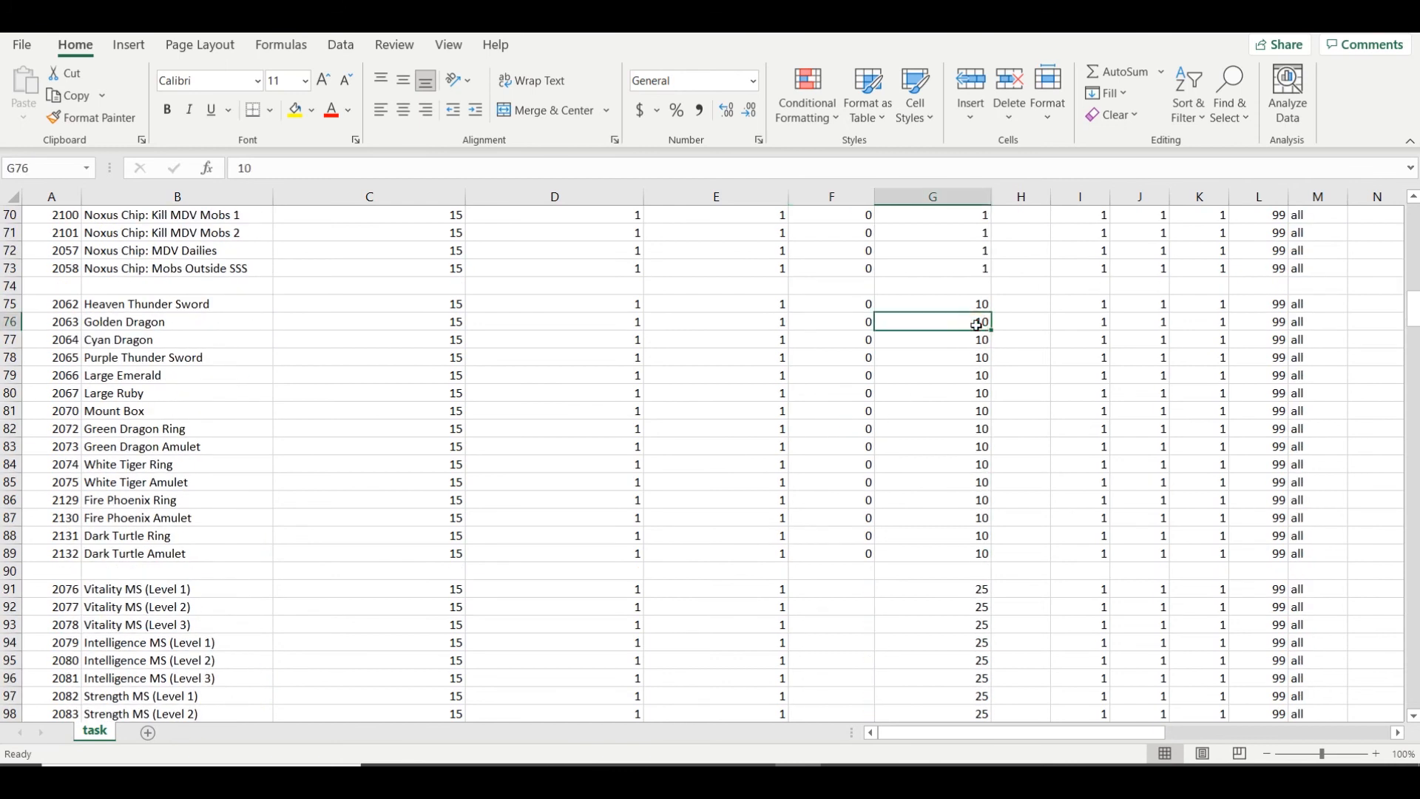
{"action": "left_click", "coordinate": [11, 306]}
{"action": "scroll", "coordinate": [955, 347], "scroll_direction": "up", "scroll_amount": 20}
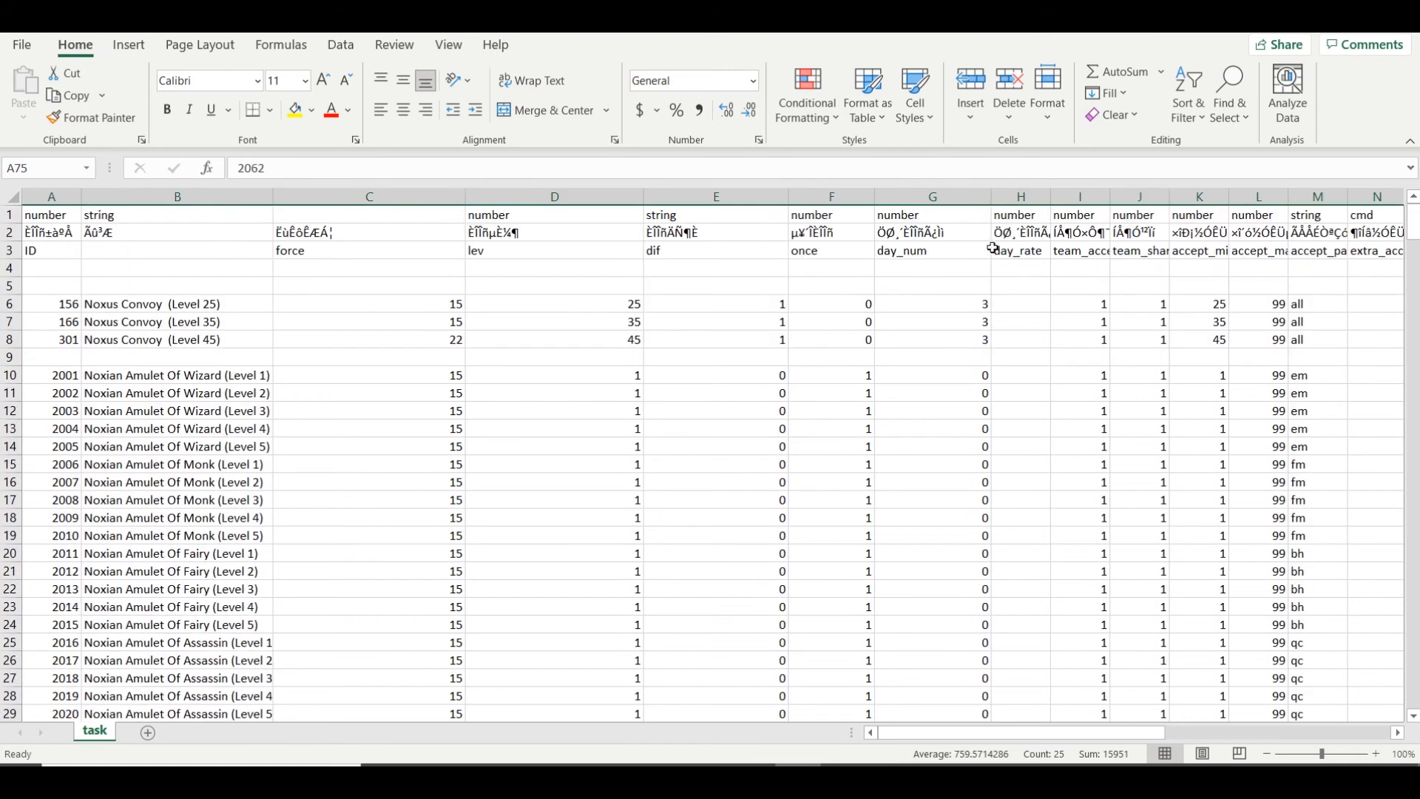
Examine the day_rate column from the Noxus Chip quests up to its header
{"action": "scroll", "coordinate": [1006, 268], "scroll_direction": "down", "scroll_amount": 18}
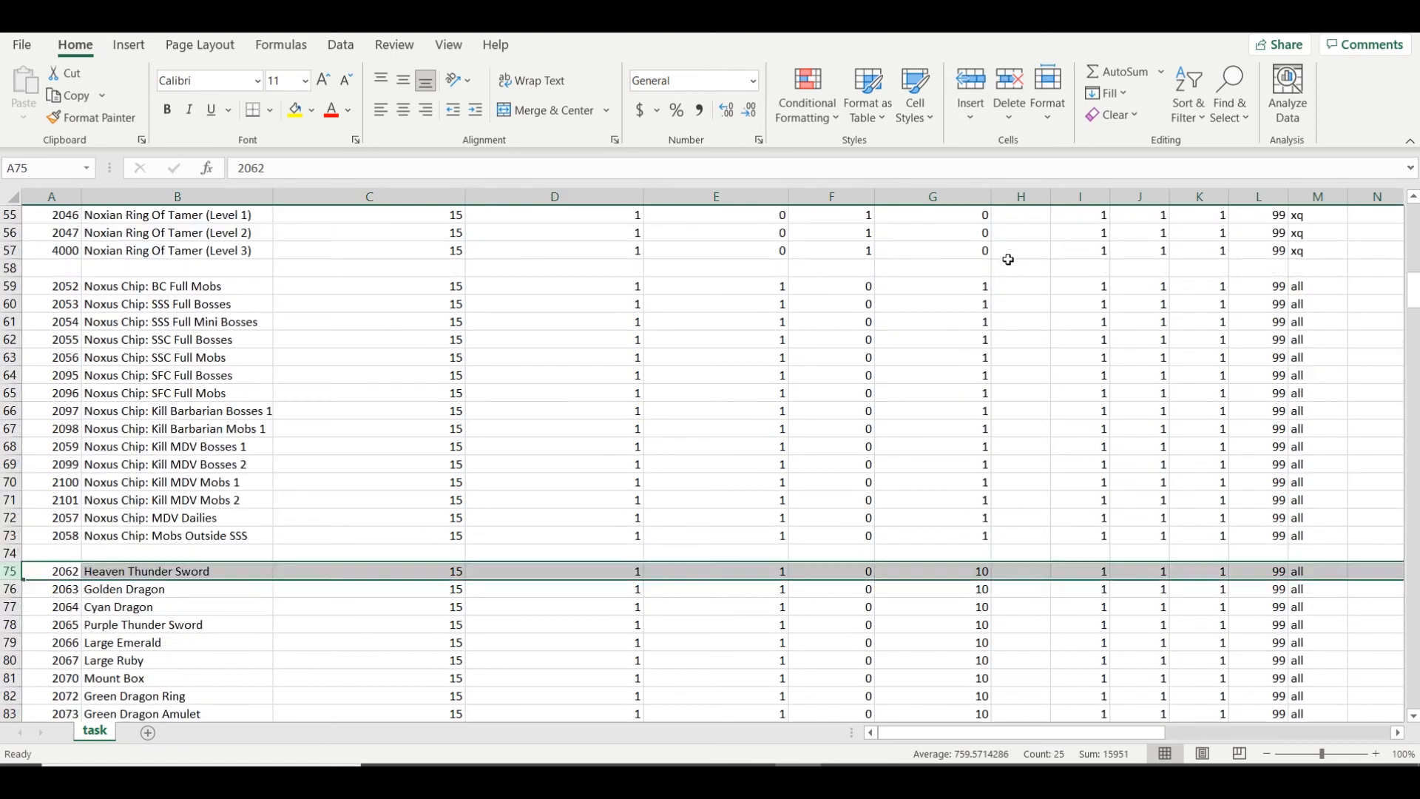
{"action": "left_click", "coordinate": [1034, 189]}
{"action": "scroll", "coordinate": [1104, 325], "scroll_direction": "up", "scroll_amount": 18}
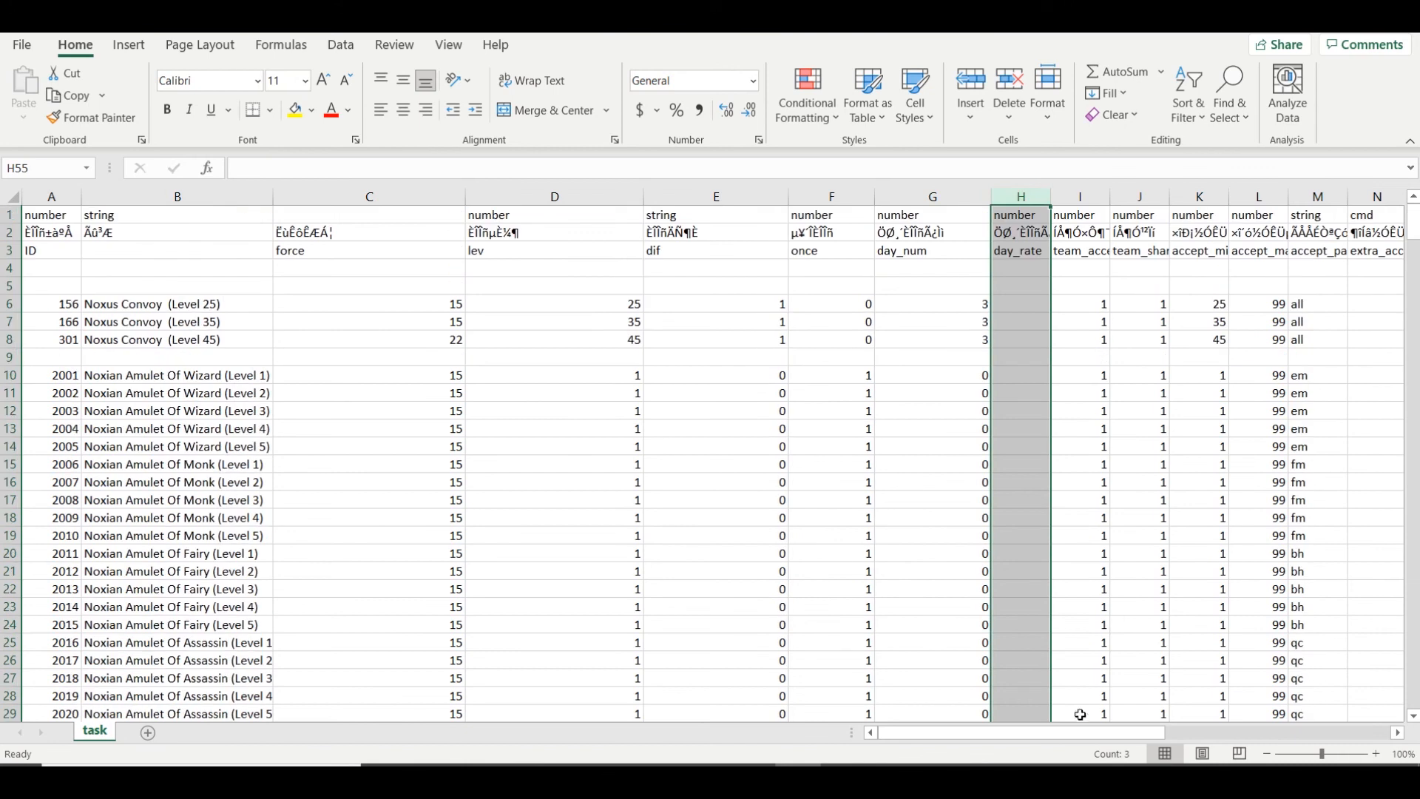
Widen the team_accept, team_shared and accept_min_lev columns so their full header names fit
{"action": "scroll", "coordinate": [1080, 715], "scroll_direction": "right", "scroll_amount": 3}
{"action": "scroll", "coordinate": [1117, 718], "scroll_direction": "left", "scroll_amount": 1}
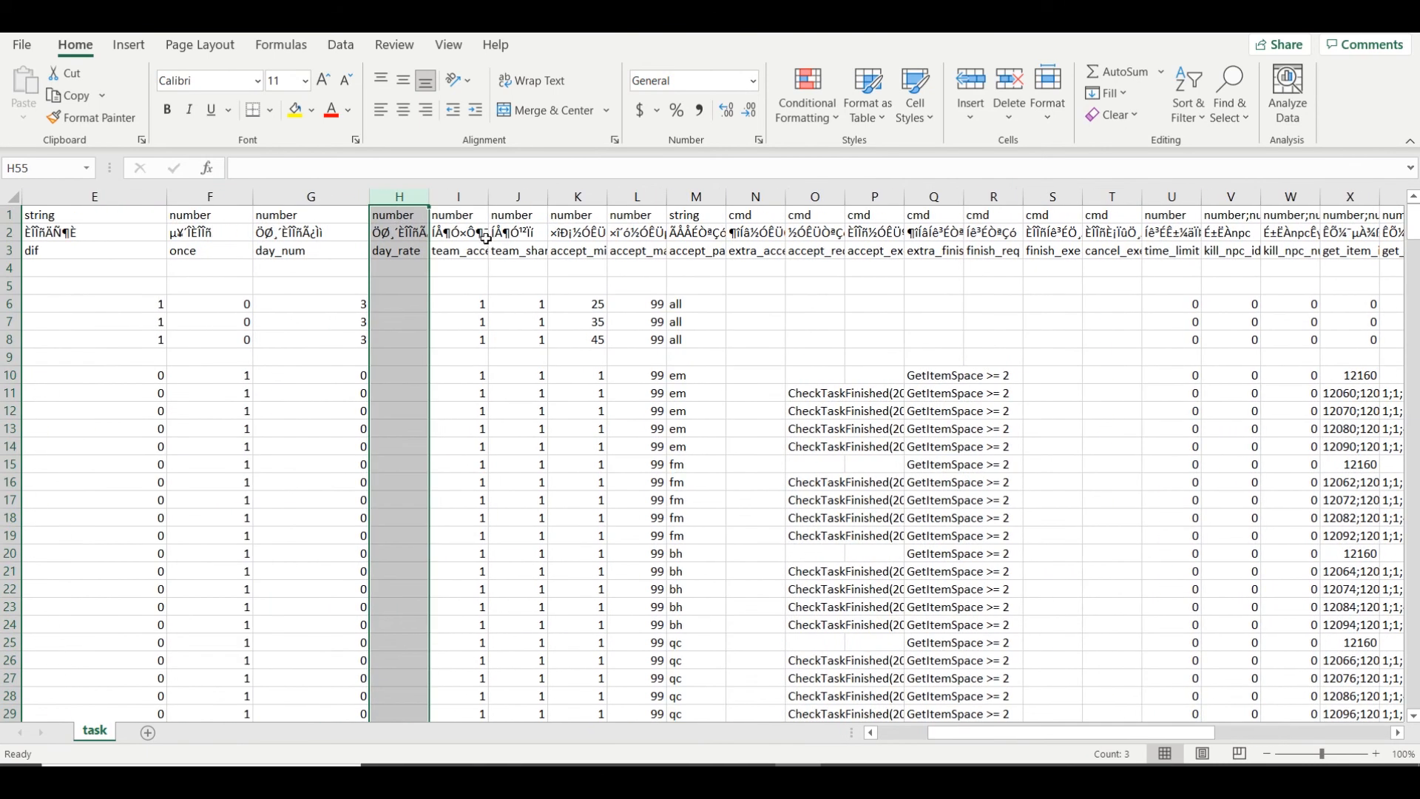
{"action": "left_click_drag", "start_coordinate": [491, 197], "coordinate": [803, 197]}
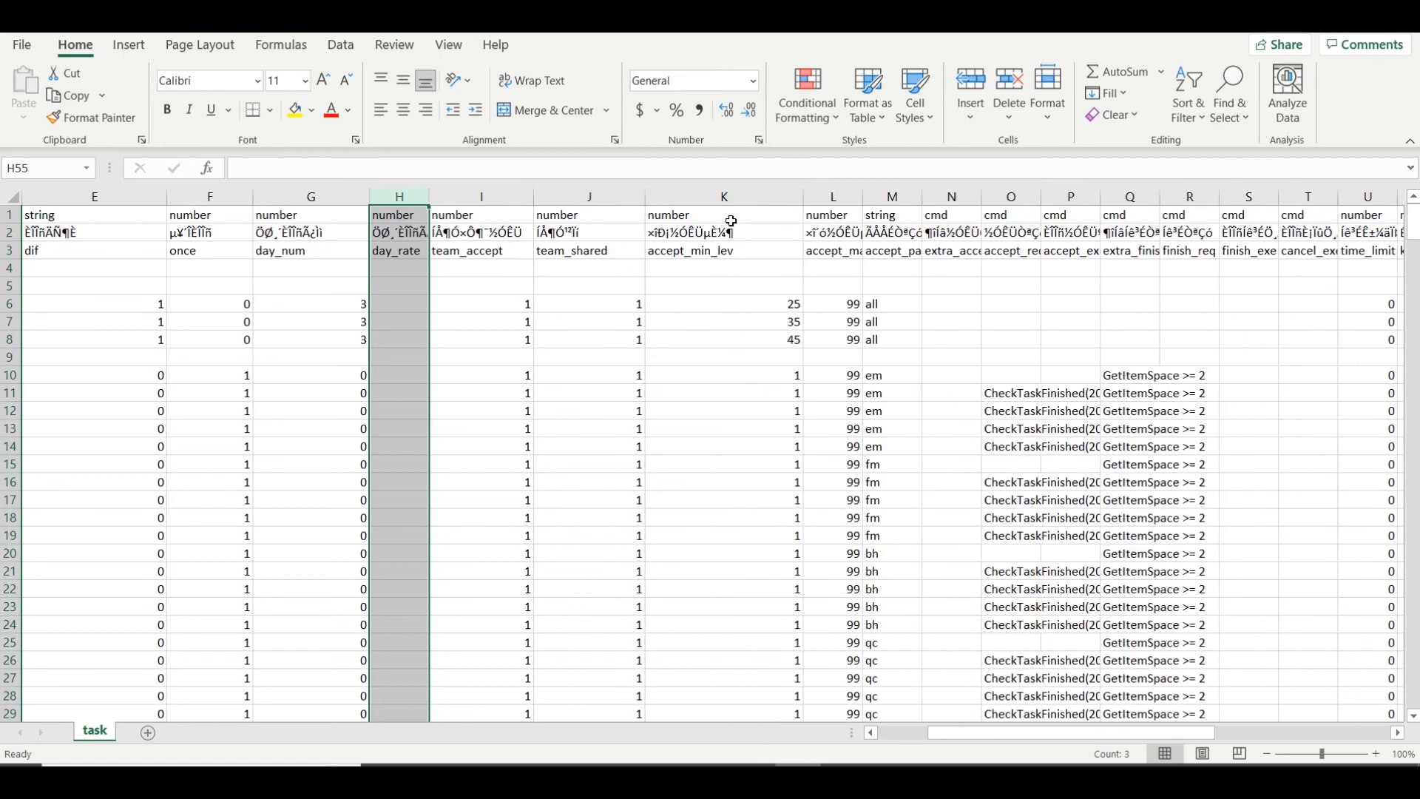
Examine the team_accept and team_shared values of the Noxus Convoy quests, concentrating on the team_shared column
{"action": "left_click_drag", "start_coordinate": [500, 304], "coordinate": [570, 308]}
{"action": "left_click", "coordinate": [505, 333]}
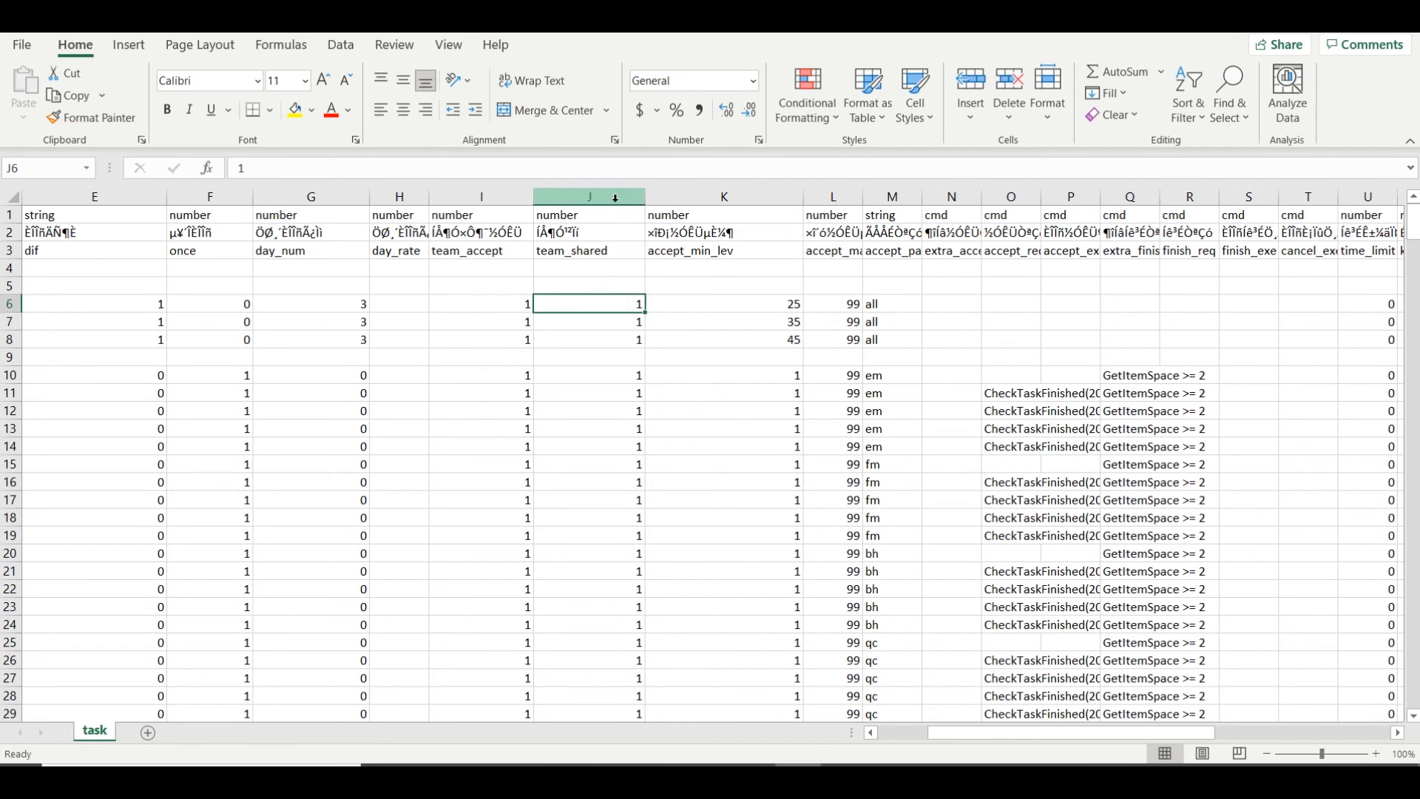
{"action": "left_click", "coordinate": [616, 195]}
{"action": "left_click", "coordinate": [619, 323]}
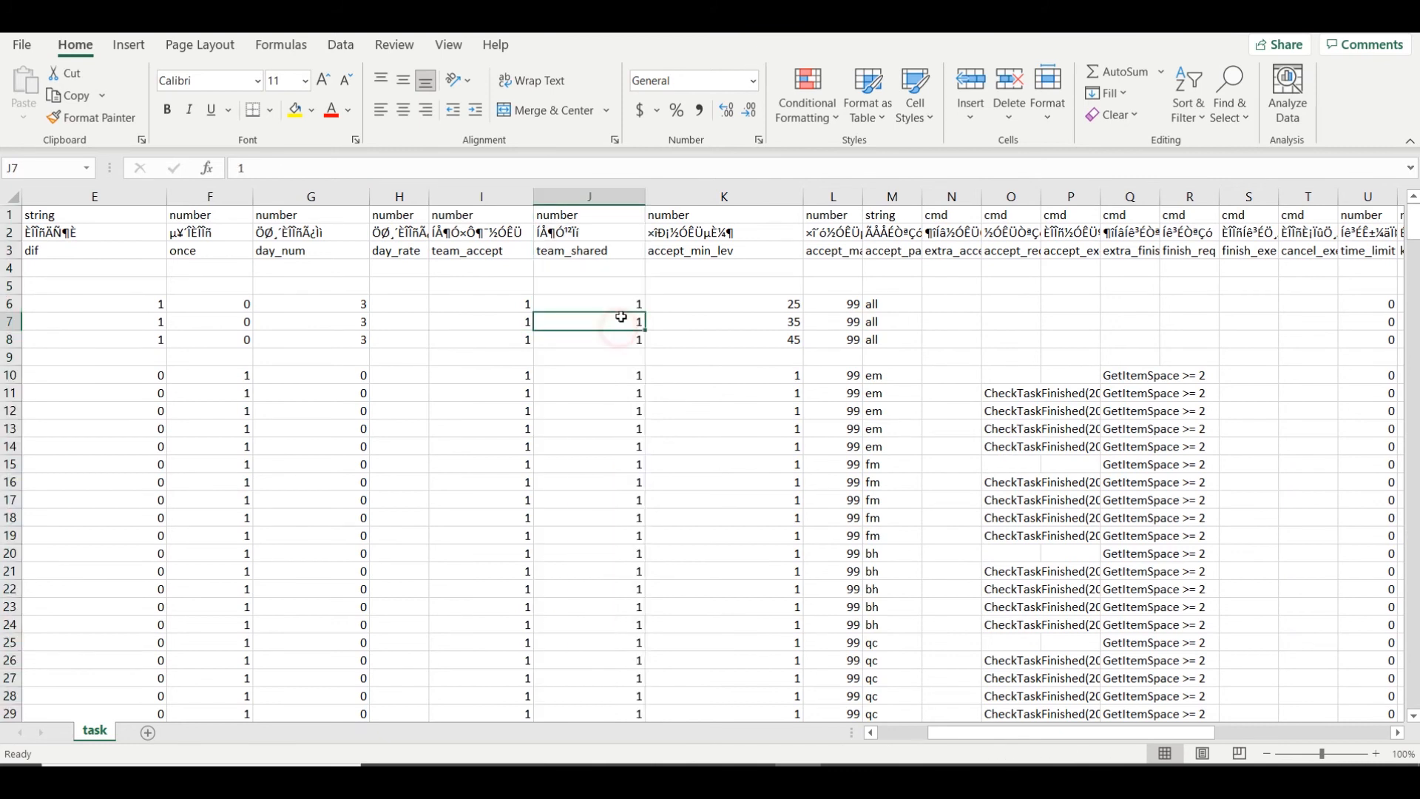
{"action": "left_click", "coordinate": [607, 197]}
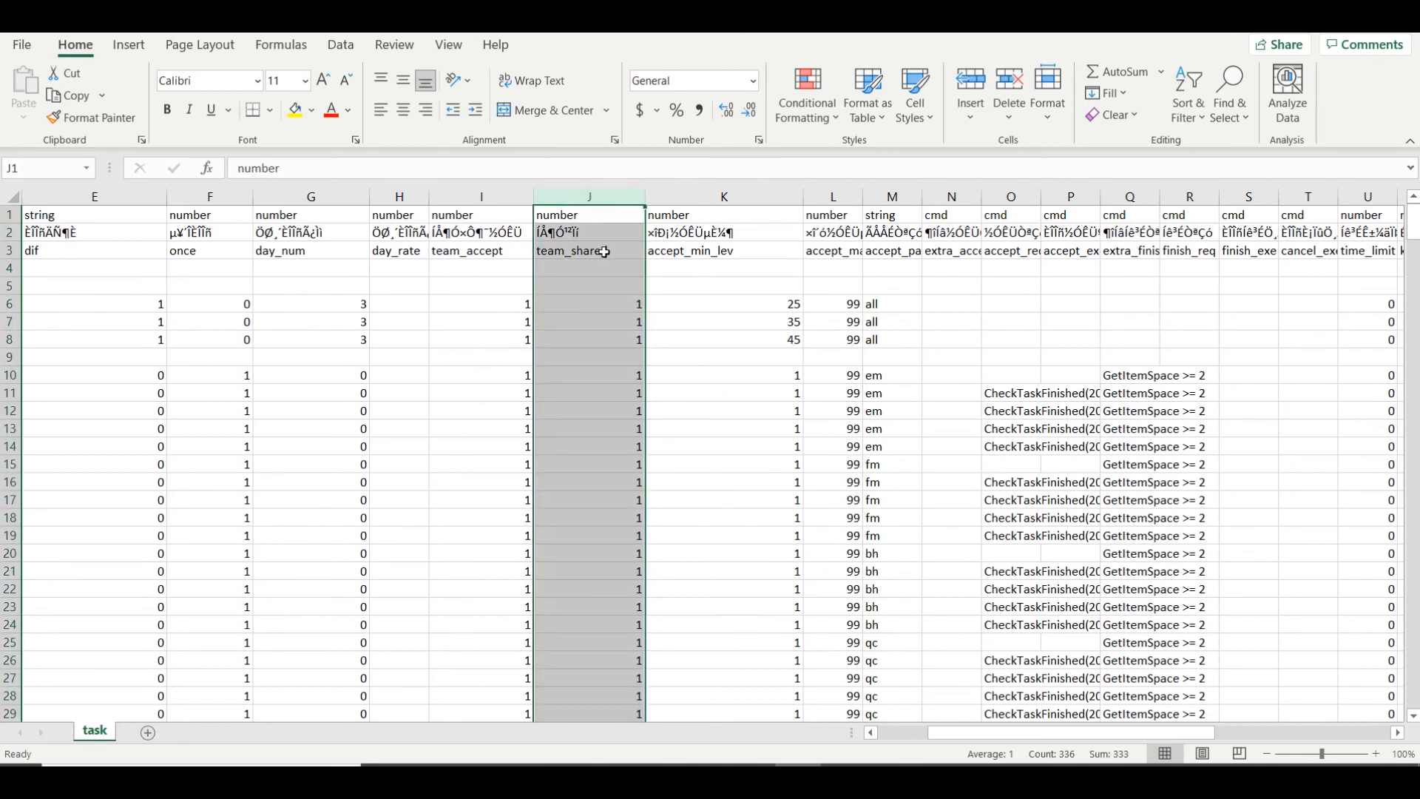
Try a team_shared value of 0 for the level 25 Noxus Convoy and restore it to 1
{"action": "left_click", "coordinate": [600, 299]}
{"action": "type", "text": "9"}
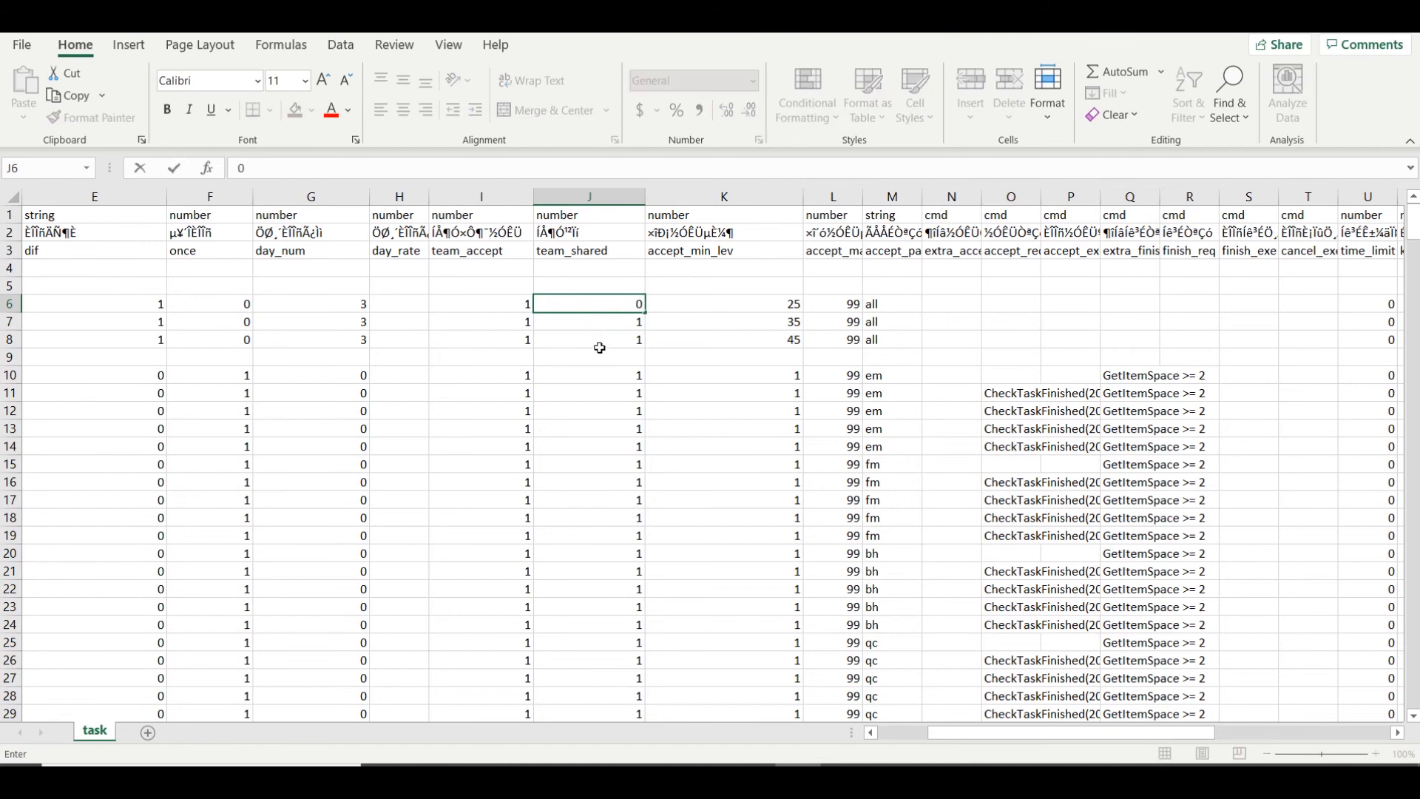
{"action": "left_click", "coordinate": [600, 348]}
{"action": "left_click", "coordinate": [618, 305]}
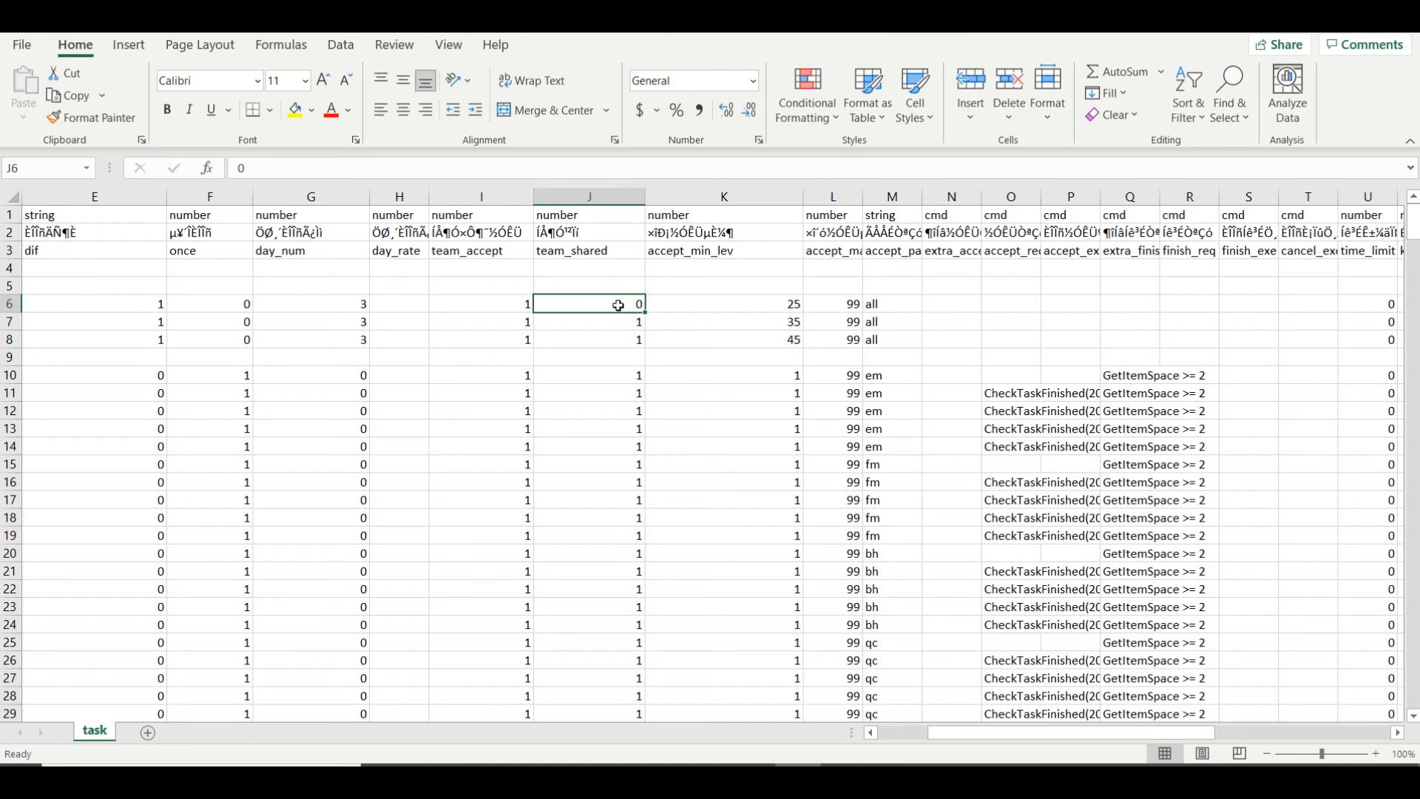
{"action": "type", "text": "1"}
{"action": "left_click", "coordinate": [612, 374]}
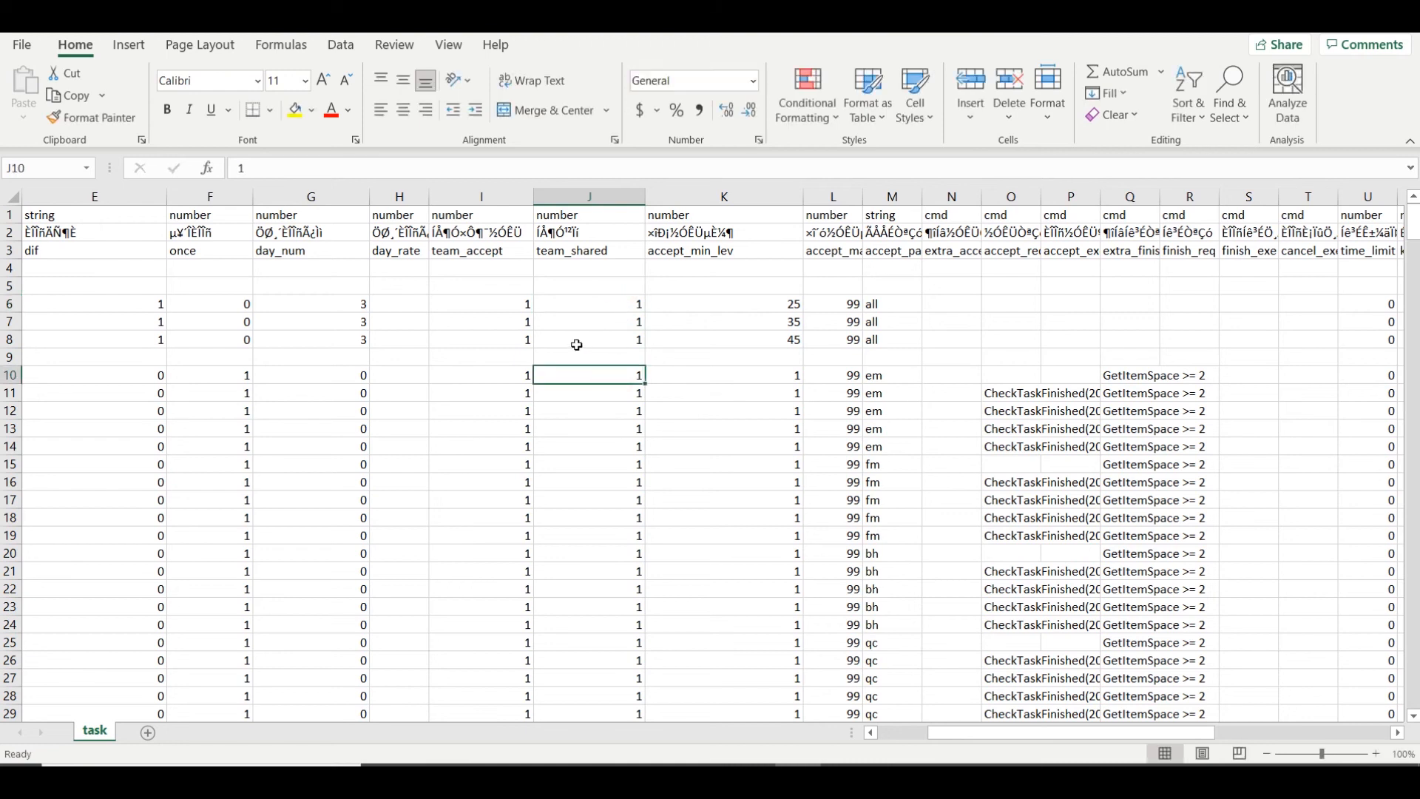
Examine the team_accept column for the three Noxus Convoy quests and the quests further down
{"action": "left_click", "coordinate": [521, 310]}
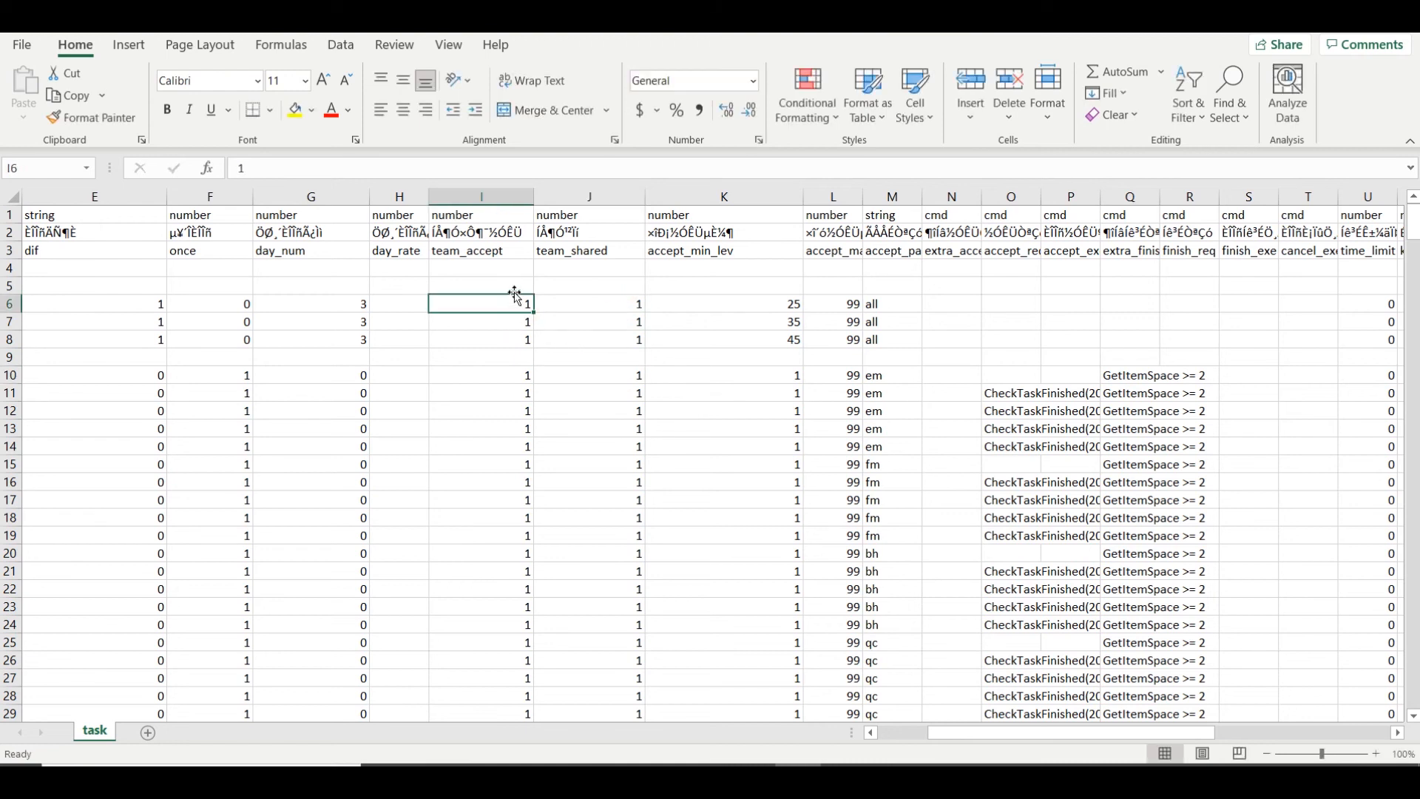
{"action": "left_click", "coordinate": [510, 197]}
{"action": "left_click", "coordinate": [514, 322]}
{"action": "left_click_drag", "start_coordinate": [516, 306], "coordinate": [522, 332]}
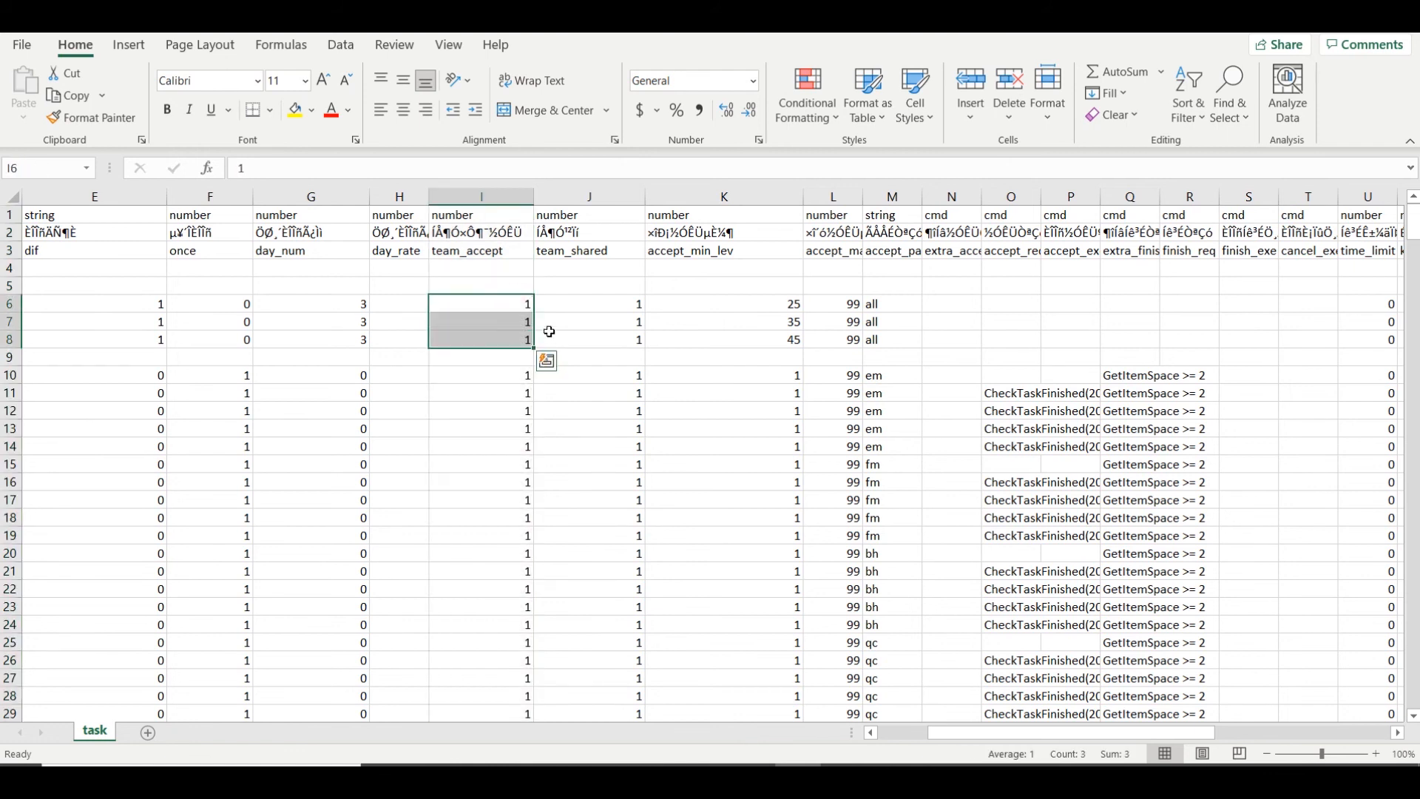
{"action": "scroll", "coordinate": [558, 358], "scroll_direction": "down", "scroll_amount": 12}
{"action": "scroll", "coordinate": [558, 358], "scroll_direction": "up", "scroll_amount": 12}
Examine the accept_min_lev column, comparing the Noxus Convoy quests with the quests below
{"action": "left_click", "coordinate": [761, 202]}
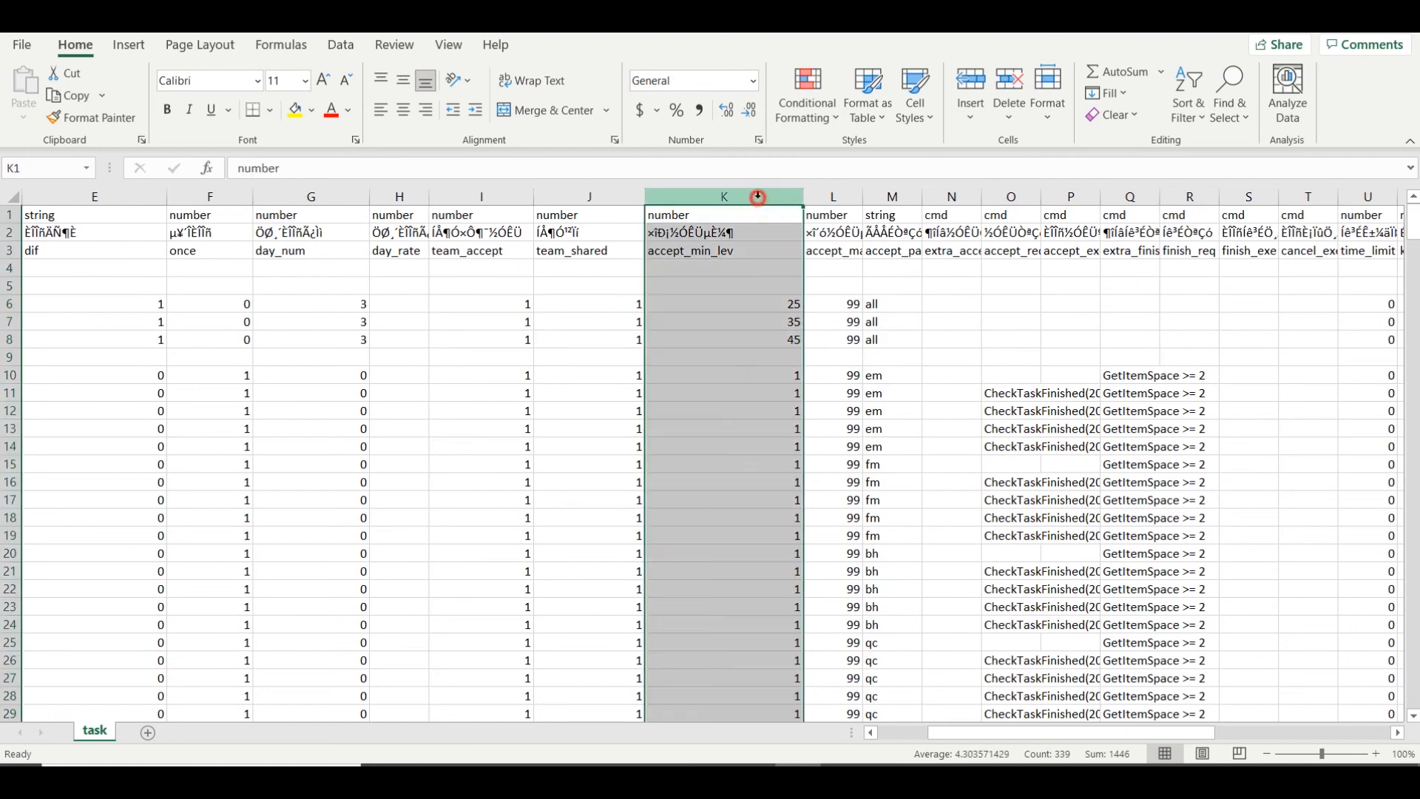
{"action": "scroll", "coordinate": [745, 367], "scroll_direction": "down", "scroll_amount": 20}
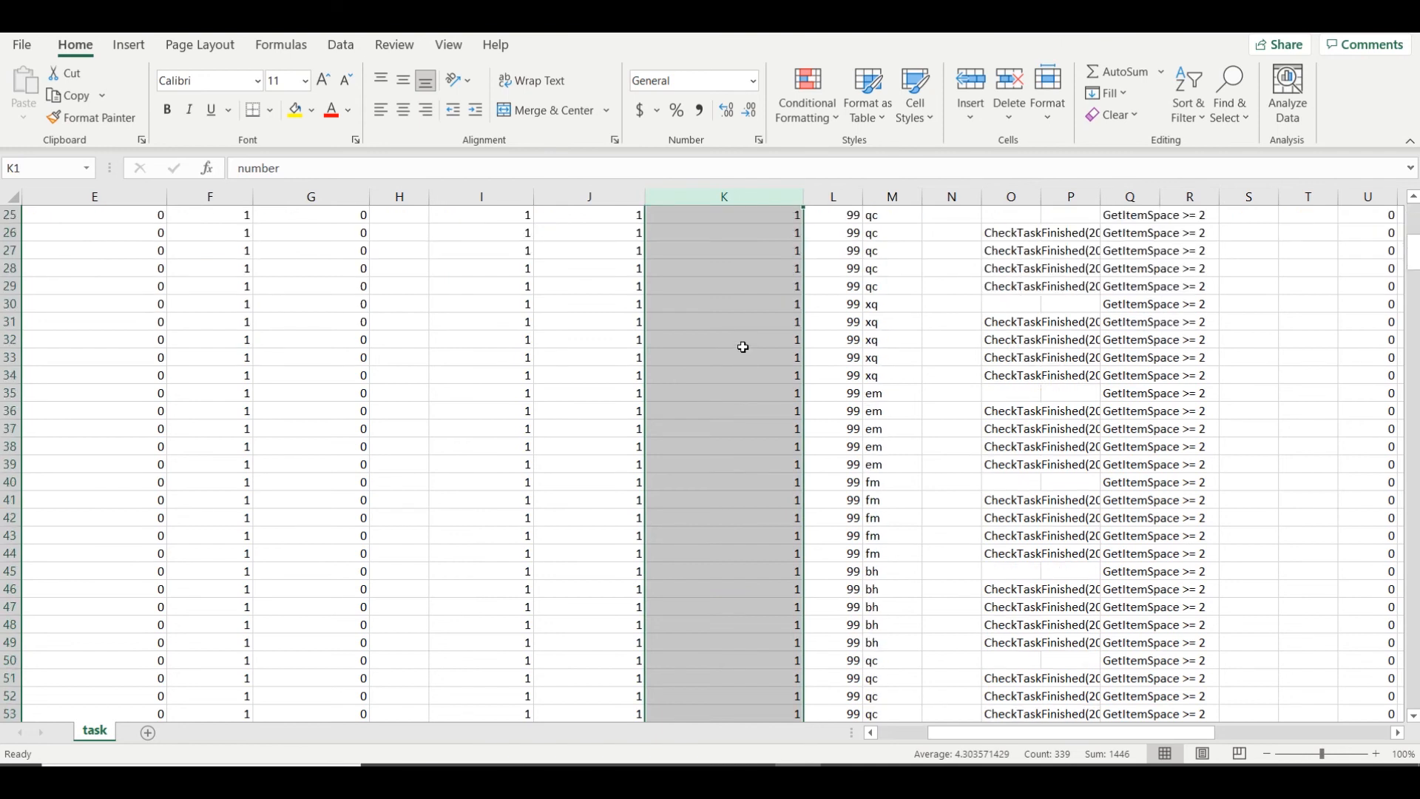
{"action": "scroll", "coordinate": [744, 348], "scroll_direction": "up", "scroll_amount": 20}
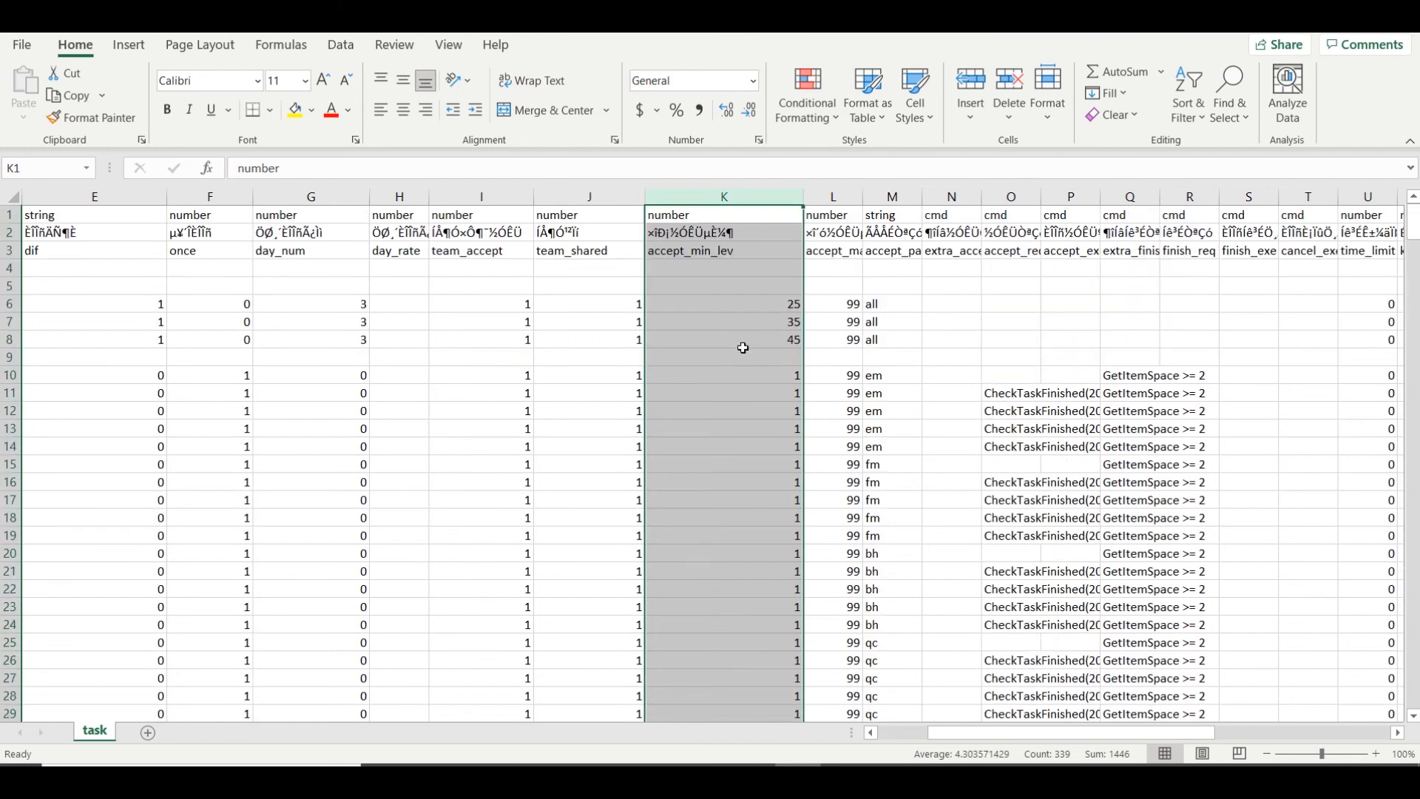
Widen the accept_max_lev column and look through its values down the quest list
{"action": "left_click_drag", "start_coordinate": [989, 732], "coordinate": [998, 732]}
{"action": "left_click_drag", "start_coordinate": [717, 196], "coordinate": [781, 196]}
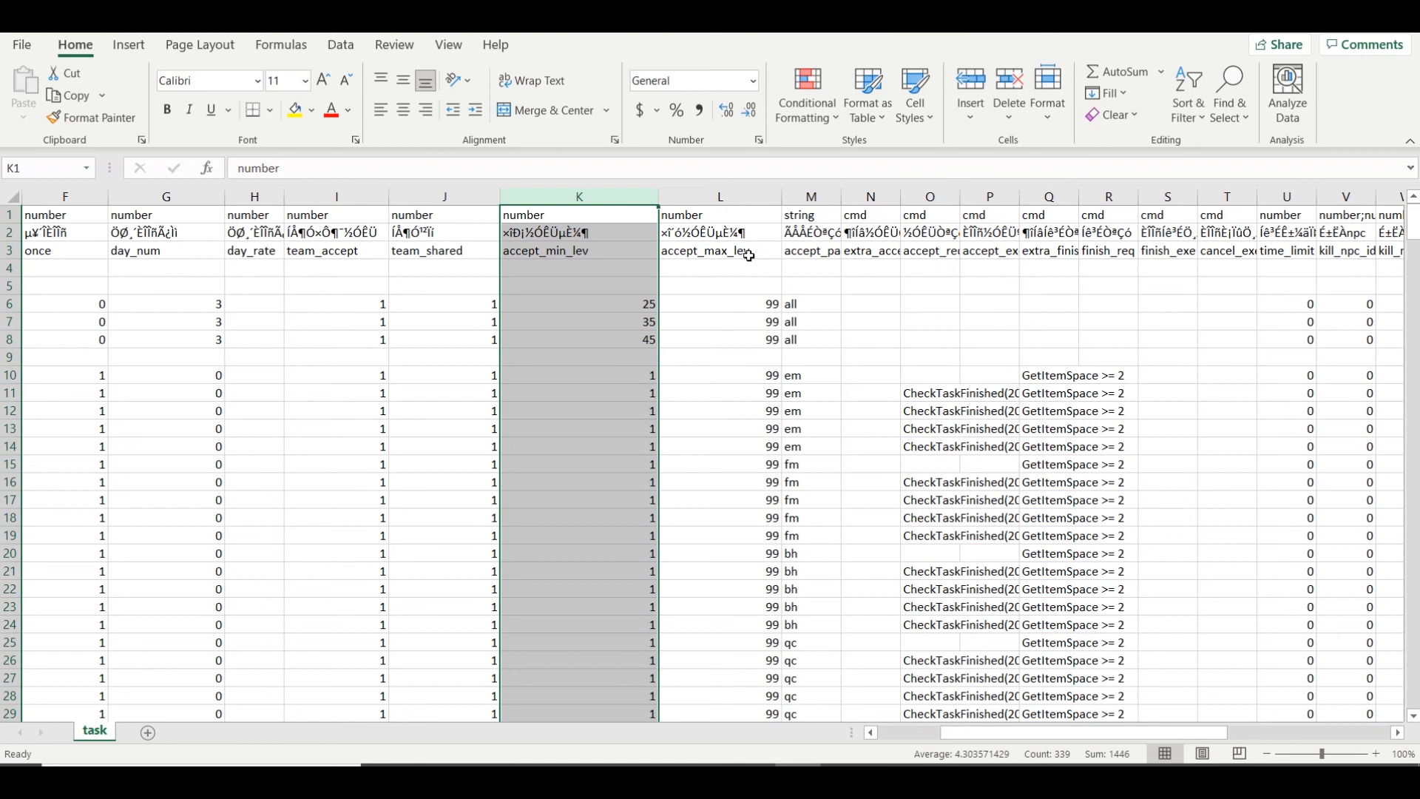
{"action": "left_click", "coordinate": [758, 192]}
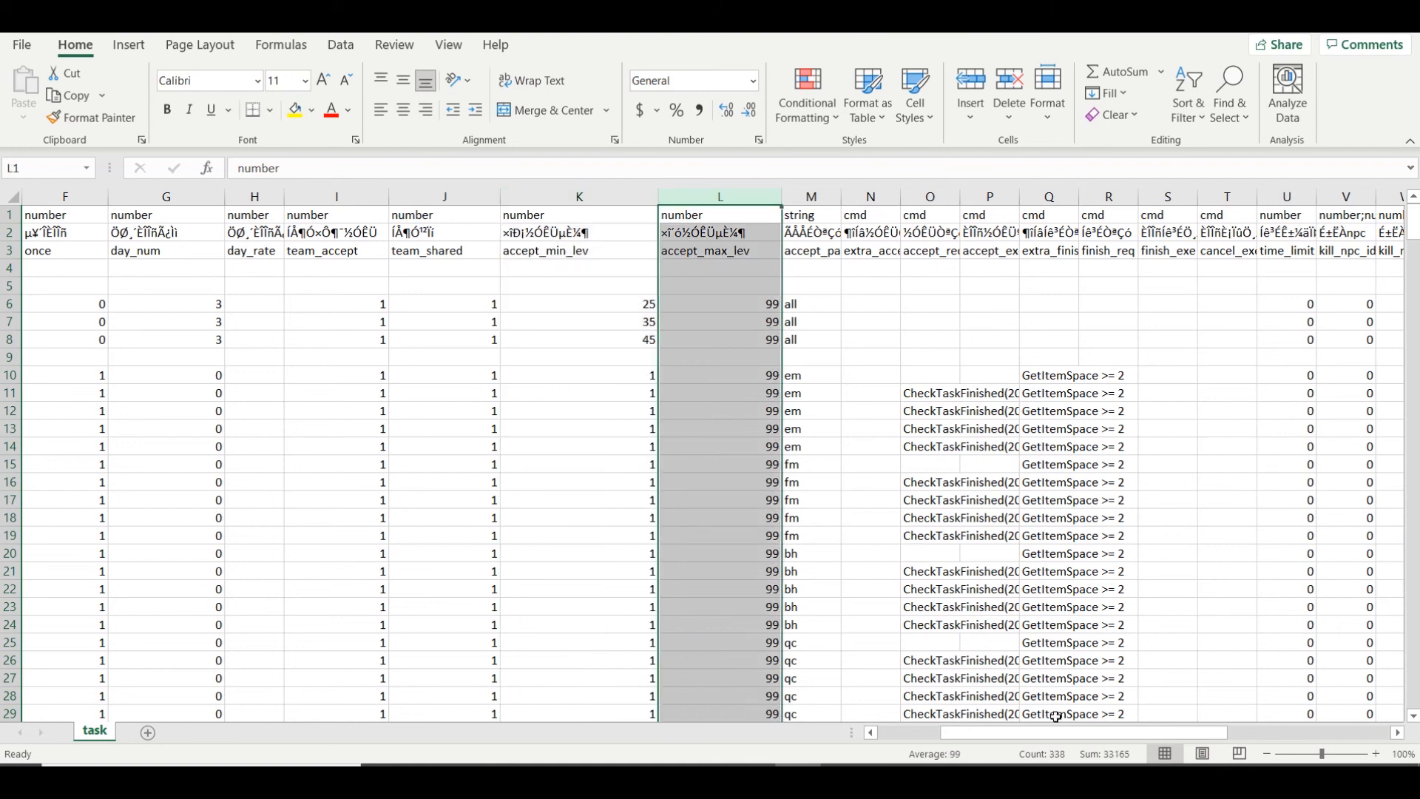
{"action": "scroll", "coordinate": [836, 571], "scroll_direction": "down", "scroll_amount": 5}
{"action": "scroll", "coordinate": [840, 560], "scroll_direction": "up", "scroll_amount": 5}
Widen the accept_party column and review its em, fm and bh codes from row 10 down
{"action": "double_click", "coordinate": [838, 204]}
{"action": "left_click_drag", "start_coordinate": [864, 379], "coordinate": [894, 564]}
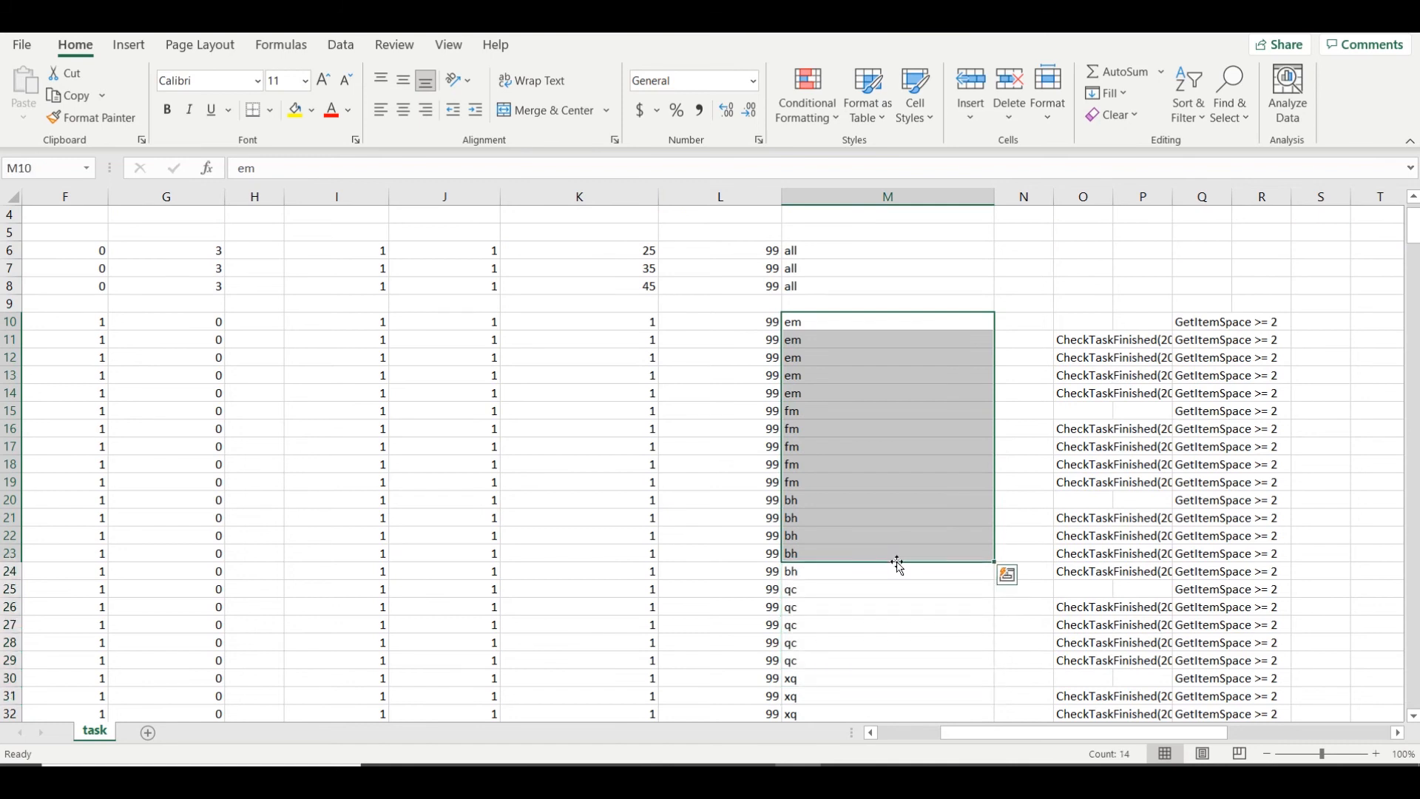
{"action": "left_click", "coordinate": [859, 387]}
{"action": "left_click_drag", "start_coordinate": [833, 320], "coordinate": [880, 554]}
{"action": "left_click", "coordinate": [861, 432]}
{"action": "scroll", "coordinate": [860, 432], "scroll_direction": "up", "scroll_amount": 1}
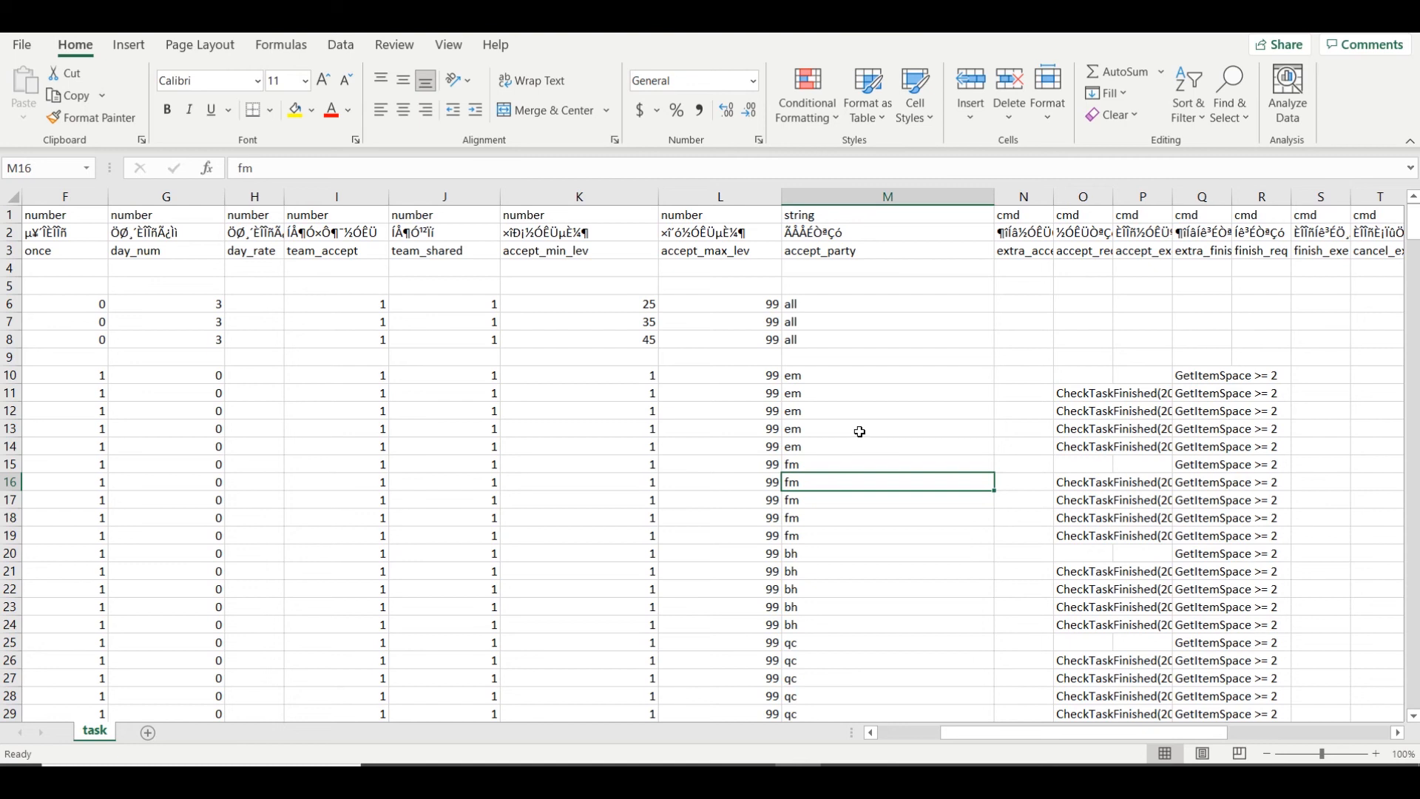
Compare the accept_party value all on the Noxus Convoy rows with the class codes in rows 10 to 34
{"action": "left_click", "coordinate": [888, 196]}
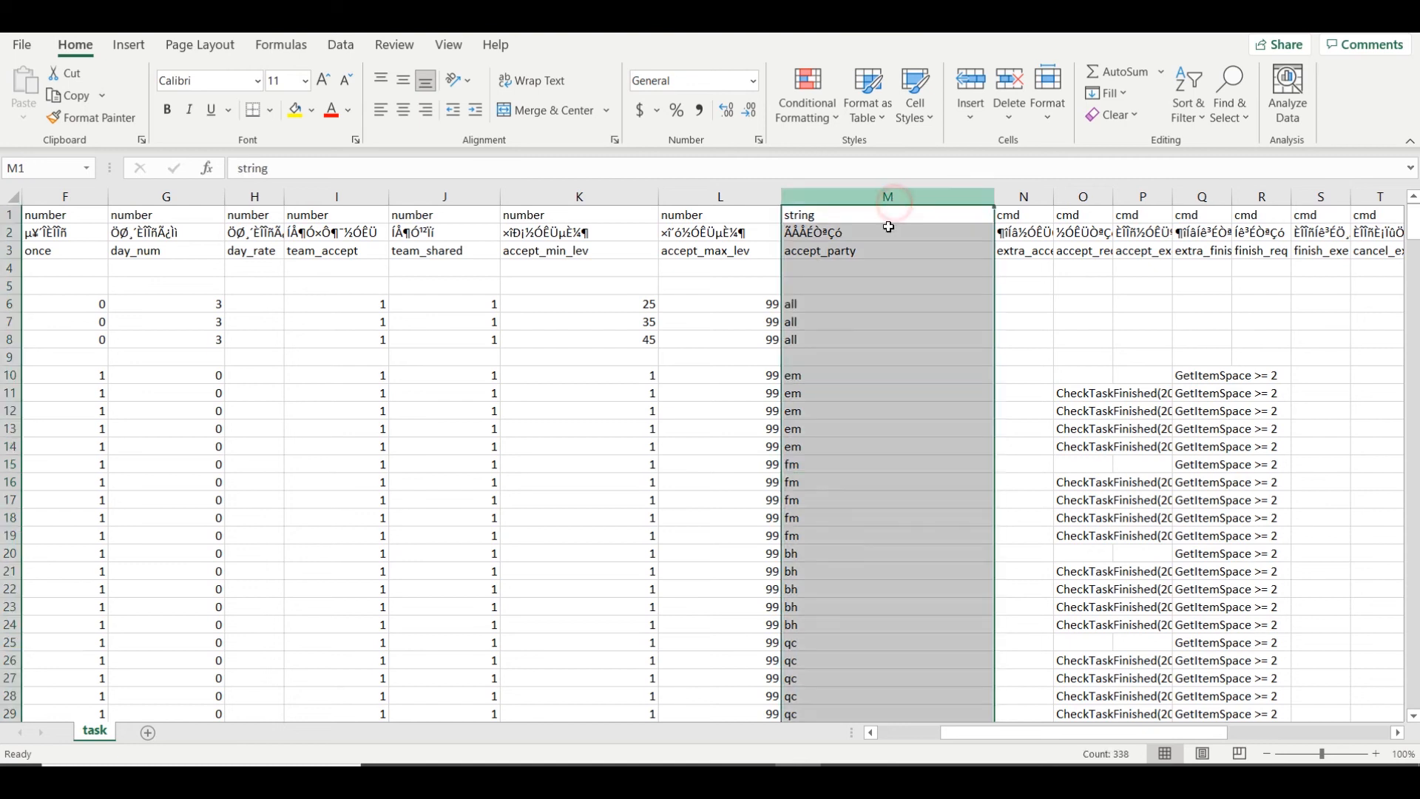
{"action": "left_click", "coordinate": [866, 326]}
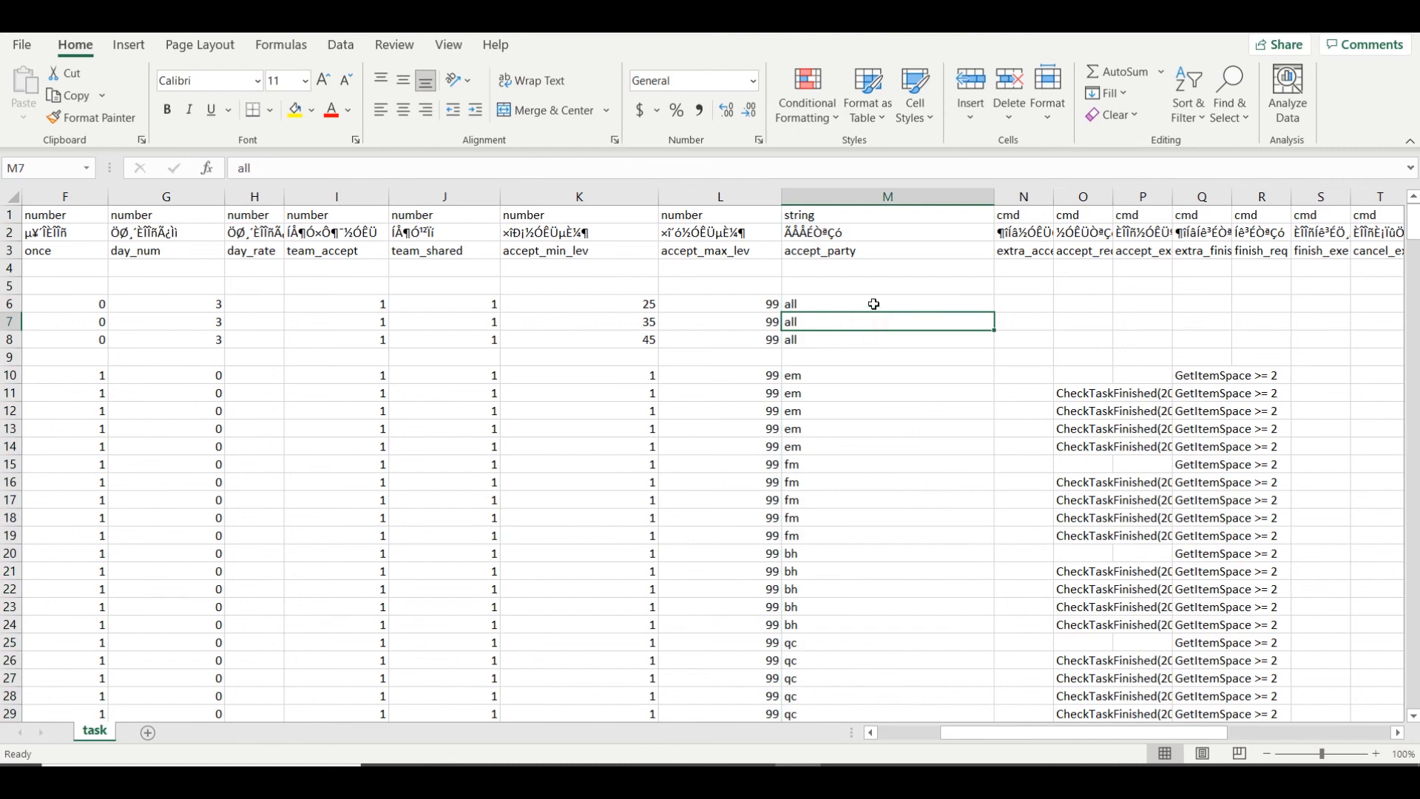
{"action": "left_click", "coordinate": [880, 196]}
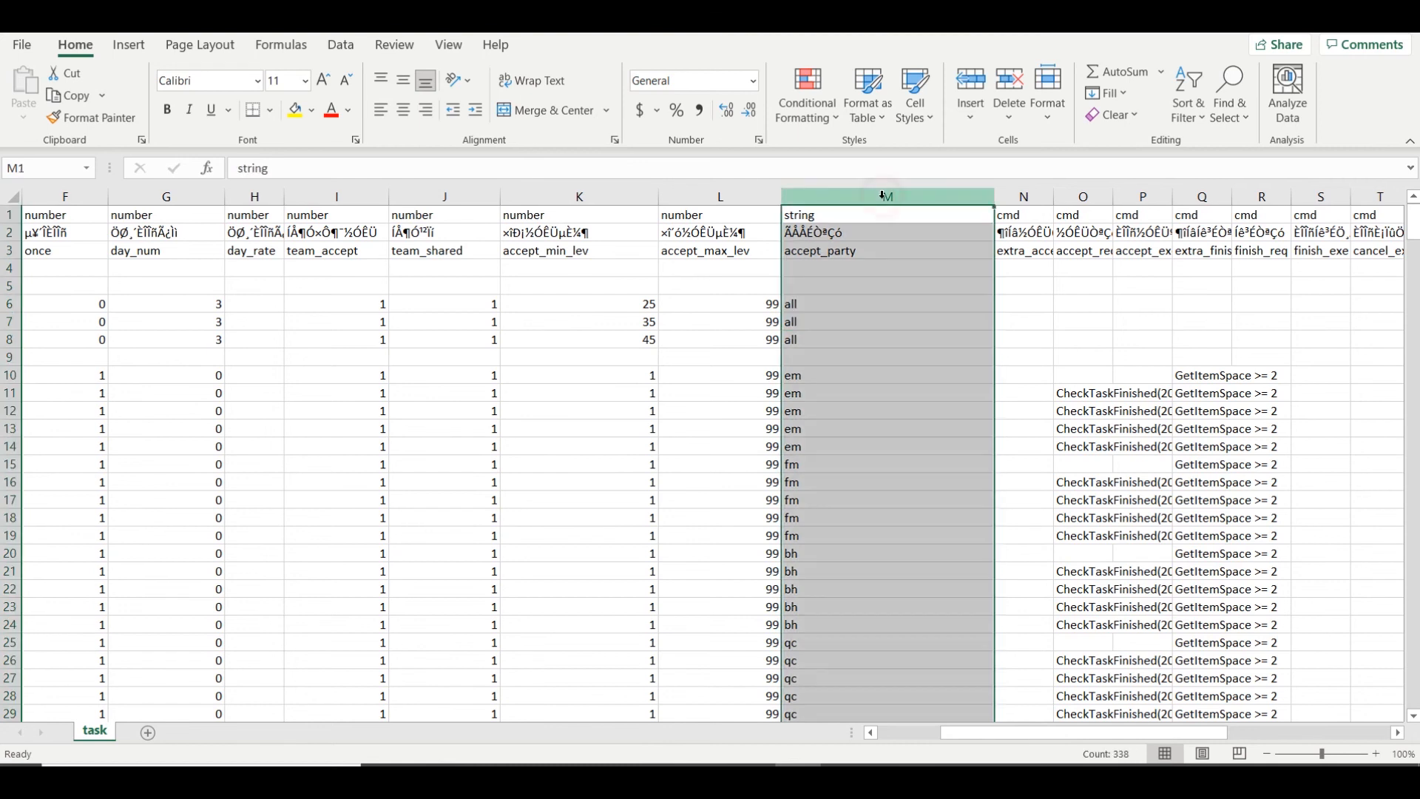
{"action": "left_click", "coordinate": [832, 283]}
{"action": "left_click", "coordinate": [830, 302]}
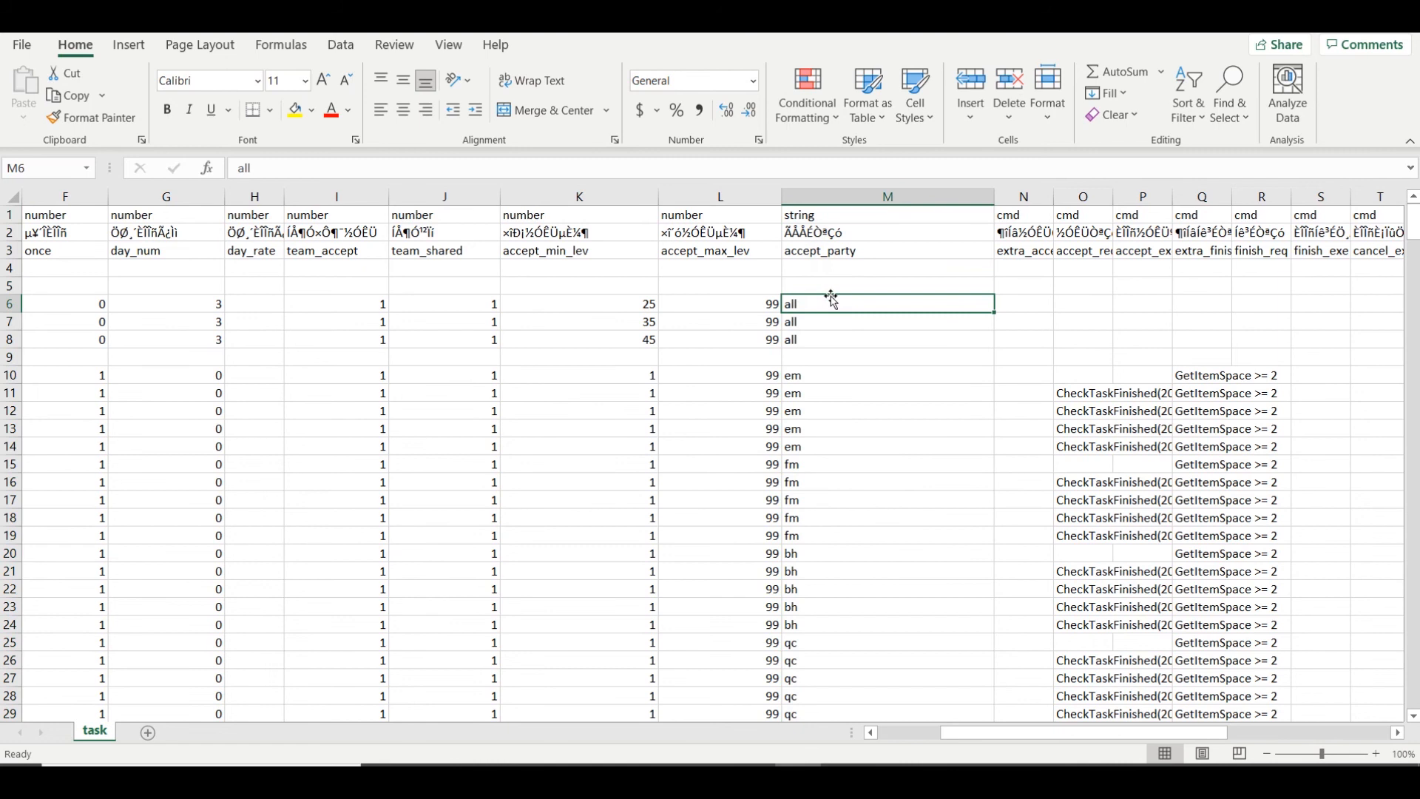
{"action": "left_click", "coordinate": [832, 323]}
{"action": "left_click_drag", "start_coordinate": [830, 406], "coordinate": [895, 641]}
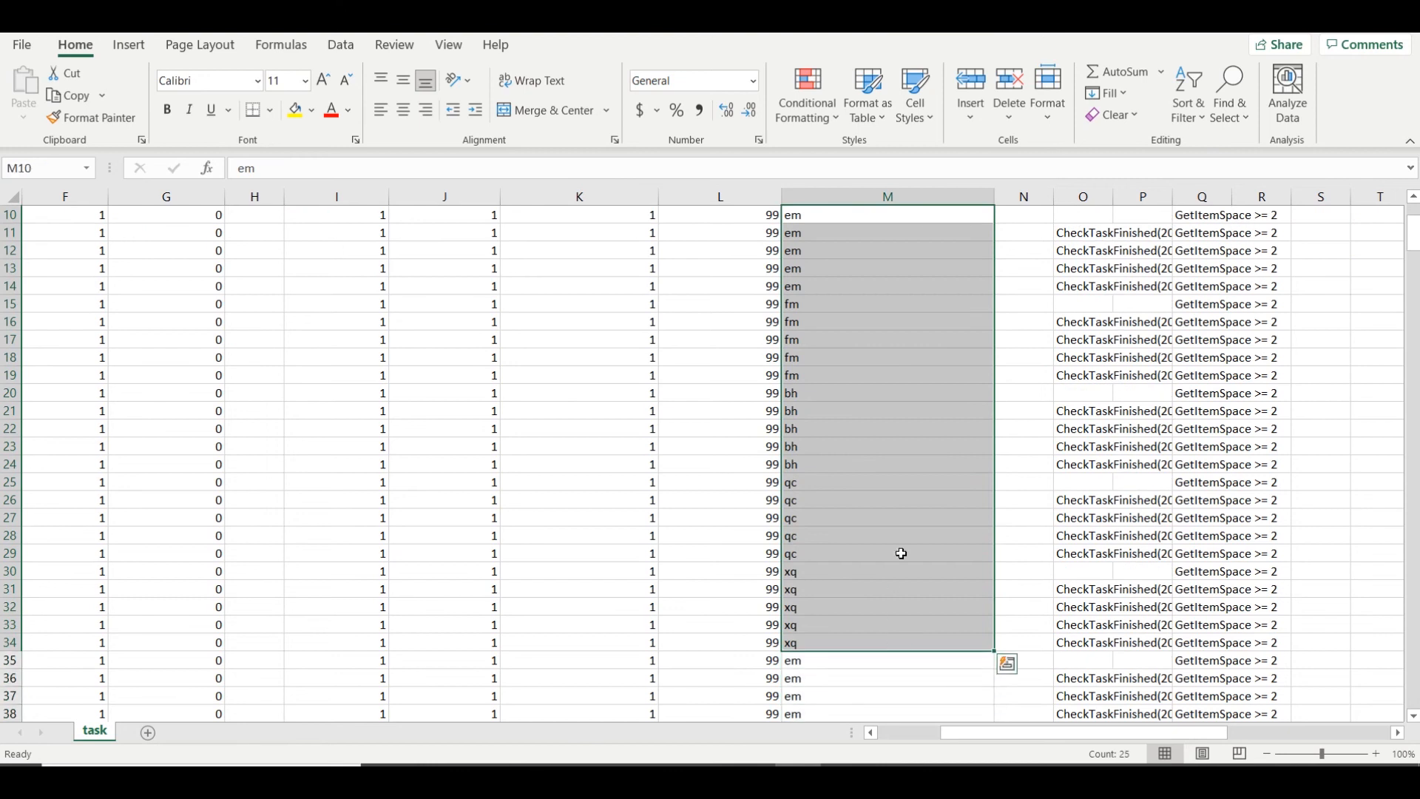
{"action": "scroll", "coordinate": [899, 555], "scroll_direction": "up", "scroll_amount": 3}
Inspect the accept_party code of each class group in turn, from em in row 10 through fm, bh and qc
{"action": "left_click_drag", "start_coordinate": [1013, 736], "coordinate": [1044, 724]}
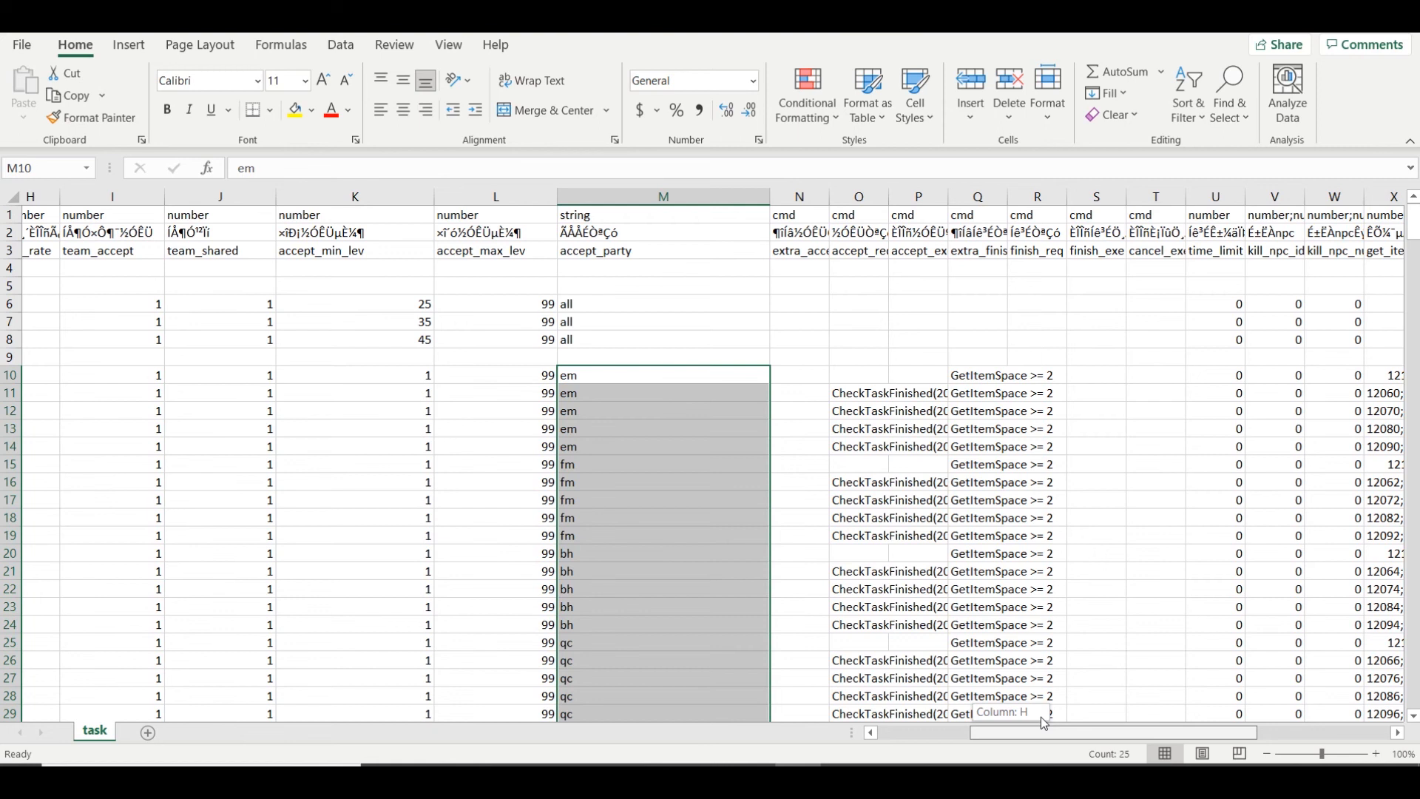
{"action": "left_click_drag", "start_coordinate": [1045, 723], "coordinate": [1015, 713]}
{"action": "left_click", "coordinate": [6, 375]}
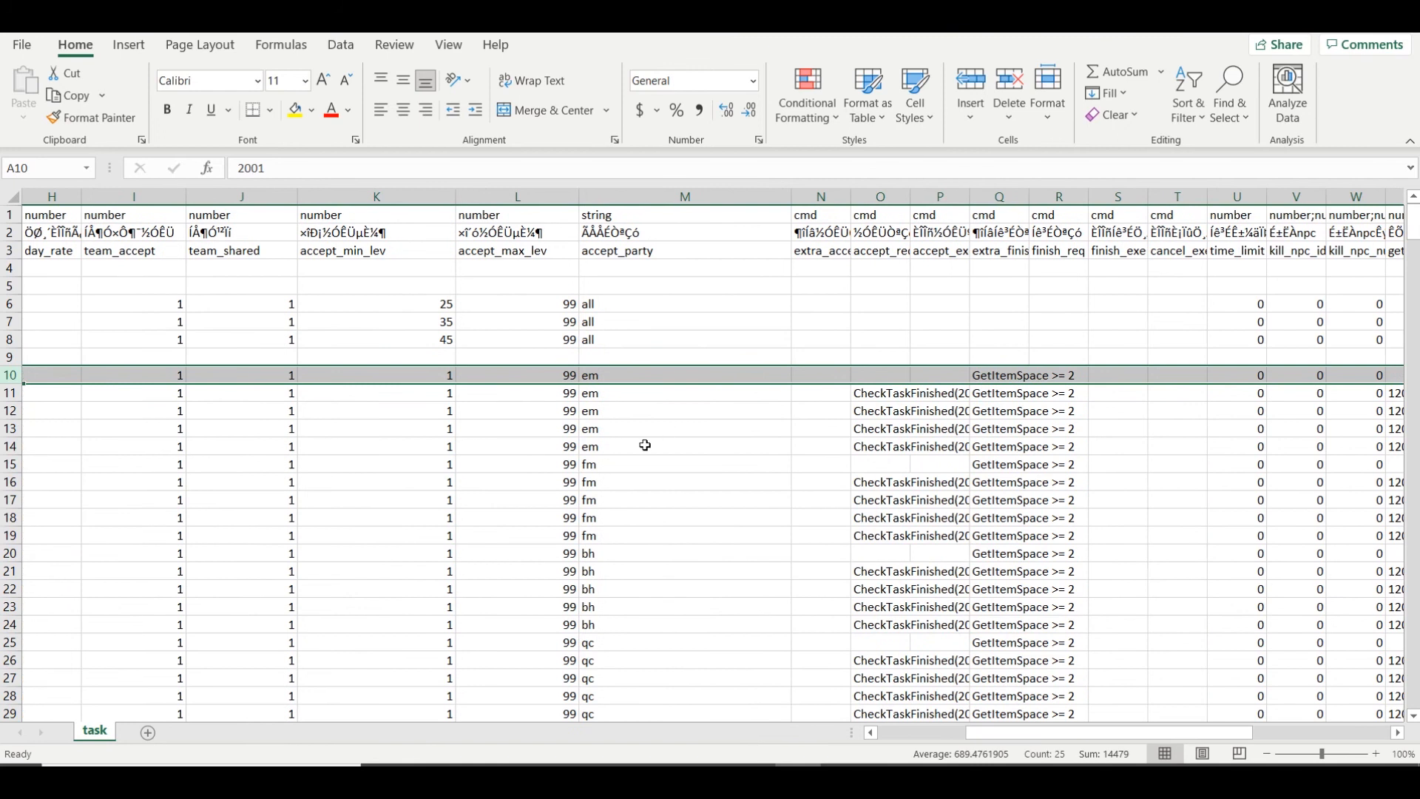
{"action": "left_click", "coordinate": [624, 465]}
{"action": "scroll", "coordinate": [703, 603], "scroll_direction": "down", "scroll_amount": 2}
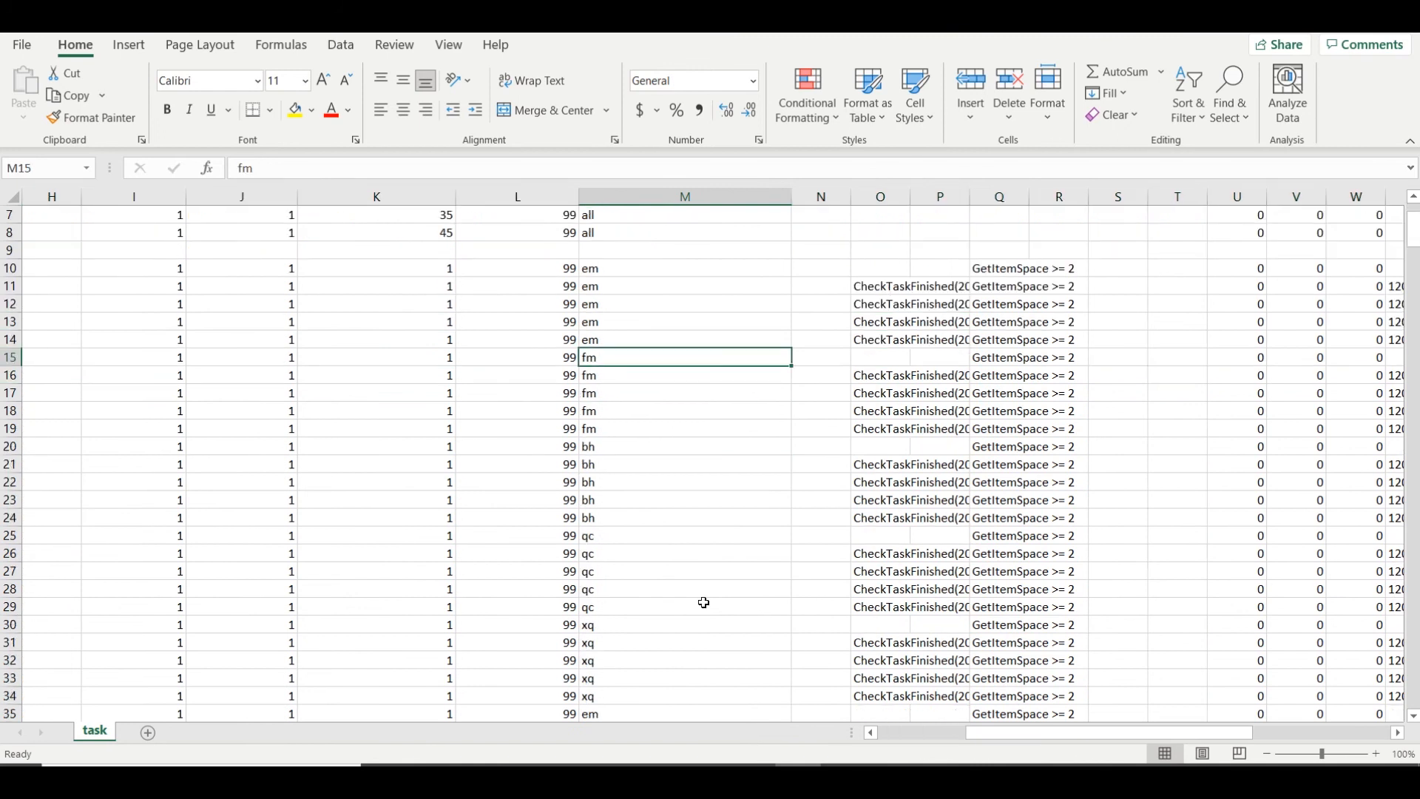
{"action": "left_click", "coordinate": [597, 447]}
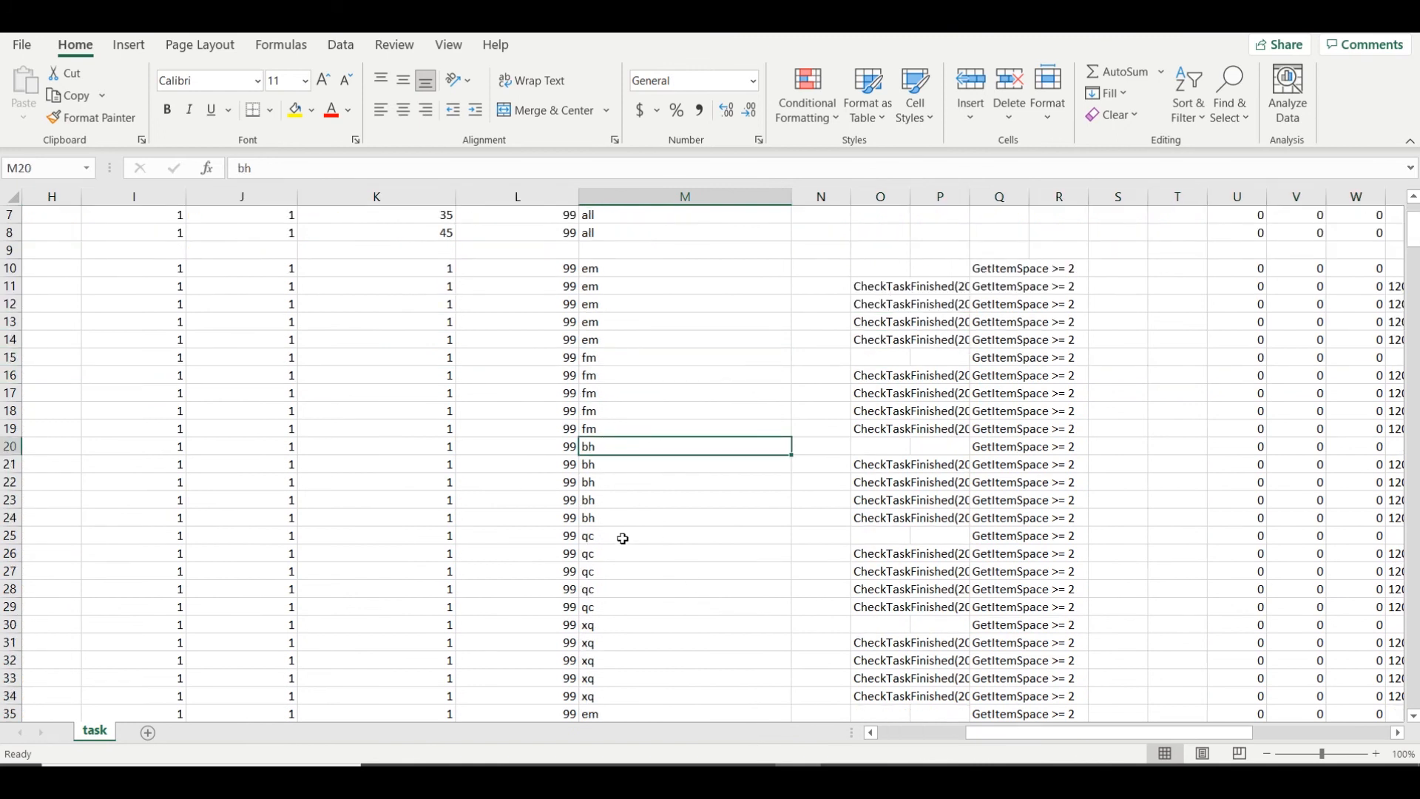
{"action": "left_click", "coordinate": [674, 551]}
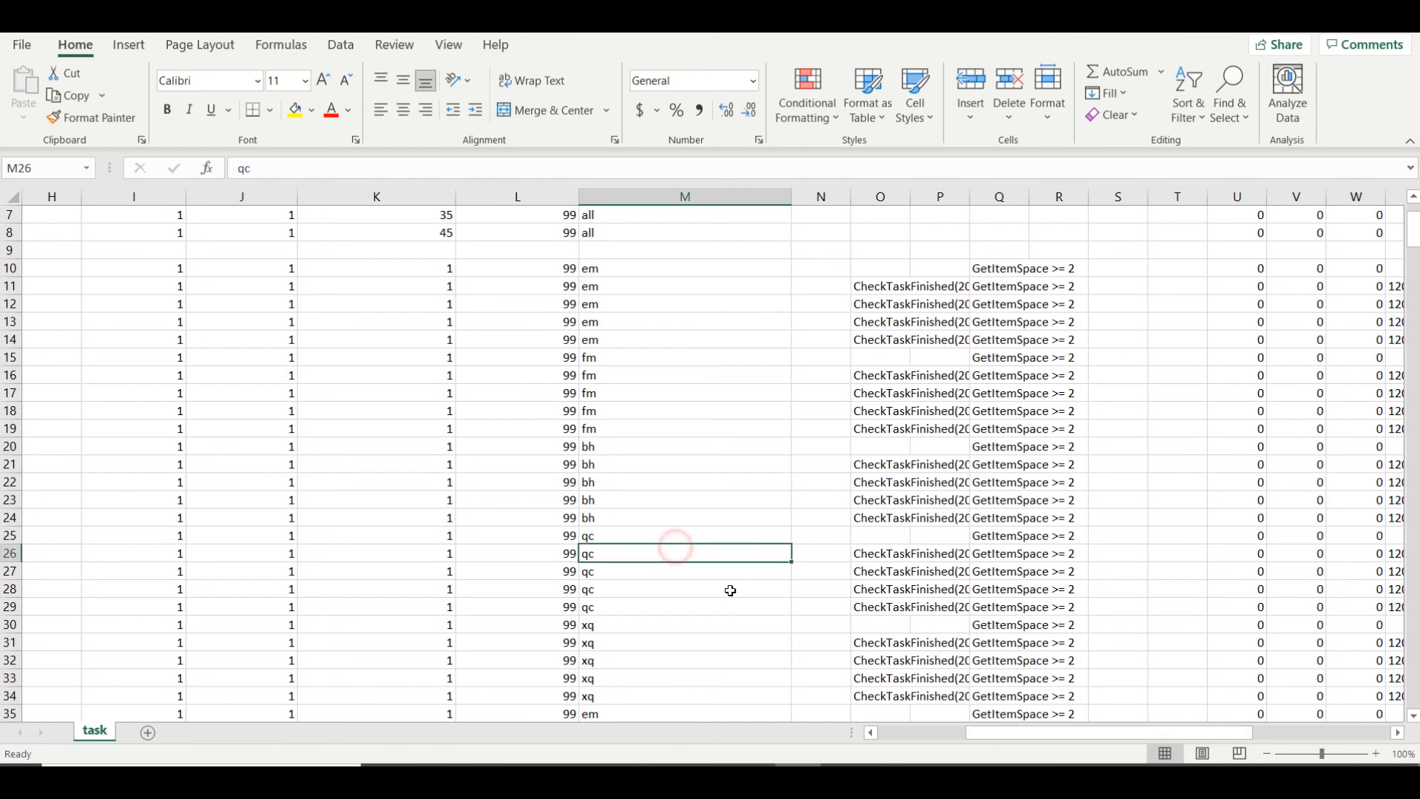
Inspect the accept_party code xq of the class group in rows 30 to 34
{"action": "left_click", "coordinate": [694, 661]}
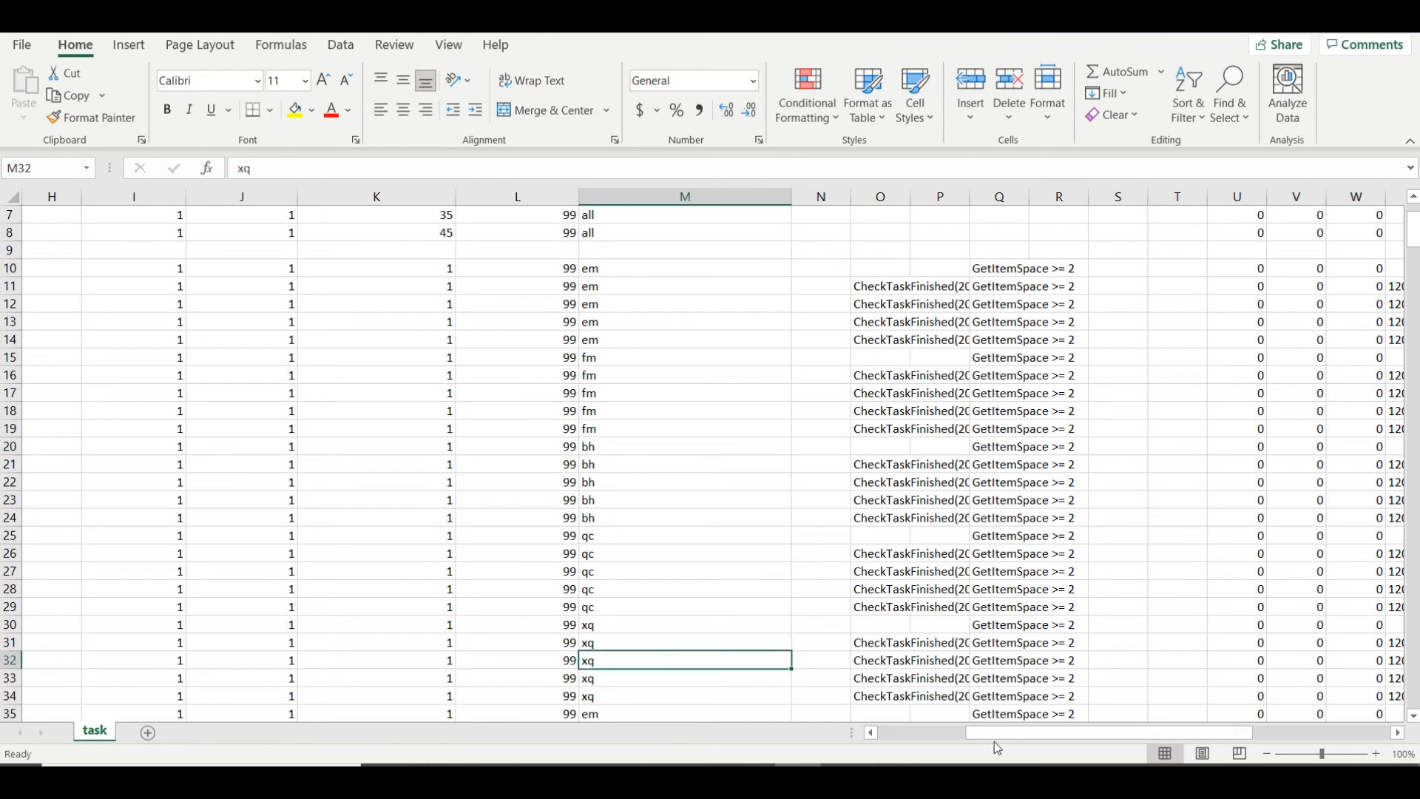
{"action": "left_click", "coordinate": [644, 575]}
{"action": "left_click", "coordinate": [638, 642]}
{"action": "left_click_drag", "start_coordinate": [978, 732], "coordinate": [993, 676]}
{"action": "scroll", "coordinate": [728, 530], "scroll_direction": "up", "scroll_amount": 2}
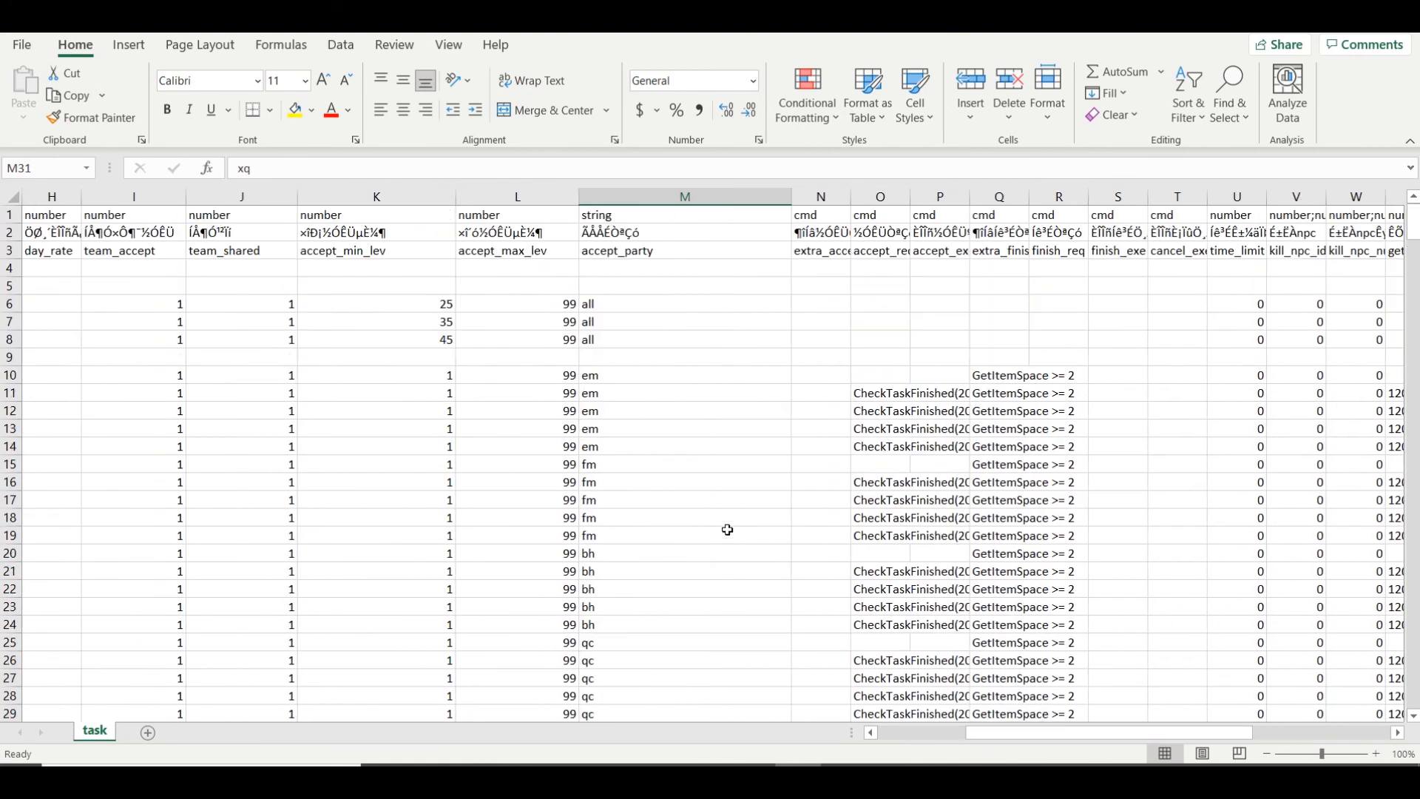
Highlight the accept_party class codes from row 10 down and compare them with the value all in row 6
{"action": "scroll", "coordinate": [727, 530], "scroll_direction": "down", "scroll_amount": 8}
{"action": "scroll", "coordinate": [728, 530], "scroll_direction": "up", "scroll_amount": 8}
{"action": "left_click_drag", "start_coordinate": [627, 373], "coordinate": [670, 598]}
{"action": "scroll", "coordinate": [670, 598], "scroll_direction": "up", "scroll_amount": 5}
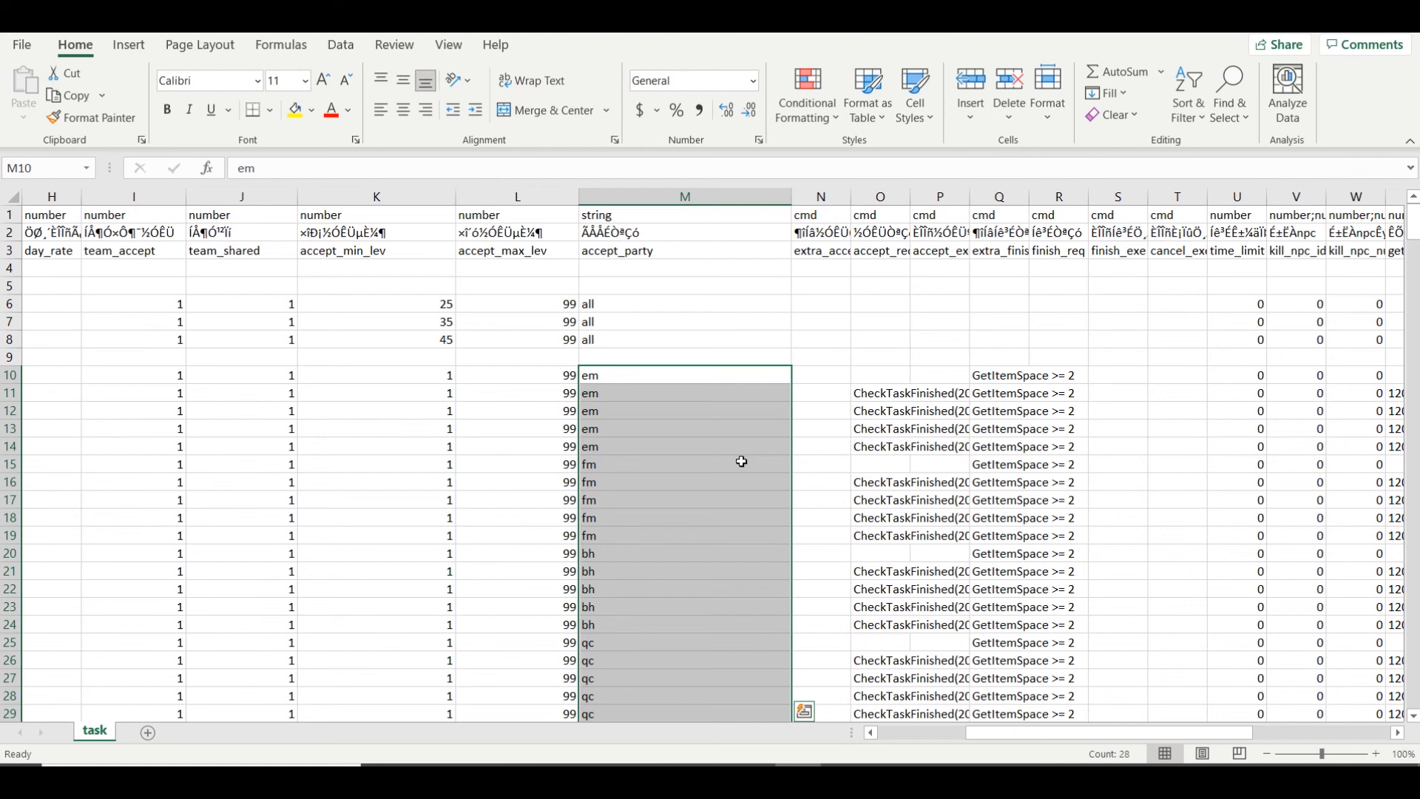
{"action": "left_click", "coordinate": [723, 395]}
{"action": "left_click", "coordinate": [657, 305]}
Widen the extra_accept_req, accept_req, accept_exe and extra_finish_req columns
{"action": "left_click_drag", "start_coordinate": [1010, 736], "coordinate": [1040, 736]}
{"action": "left_click_drag", "start_coordinate": [690, 196], "coordinate": [960, 196]}
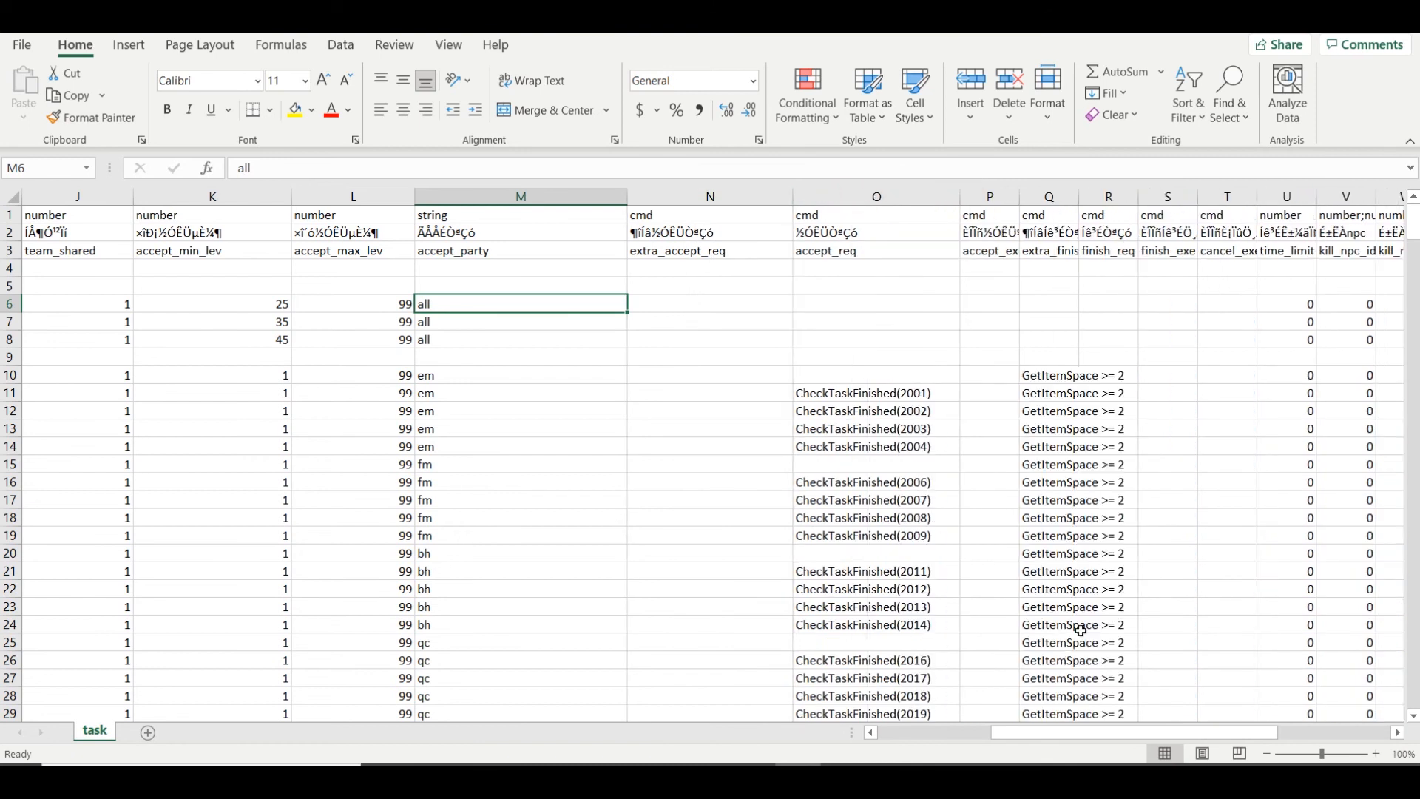
{"action": "left_click_drag", "start_coordinate": [1046, 733], "coordinate": [1065, 734]}
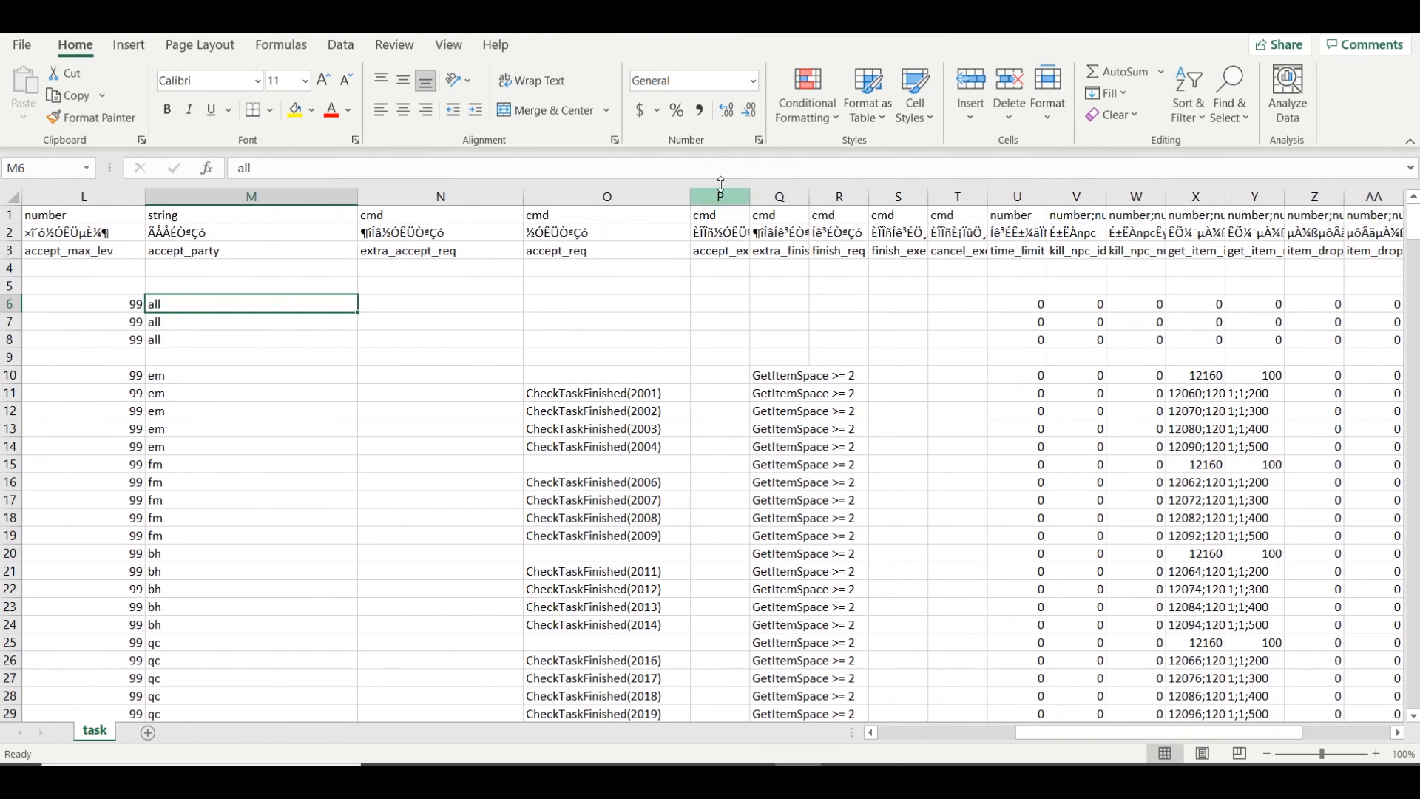
{"action": "left_click_drag", "start_coordinate": [748, 196], "coordinate": [1034, 196]}
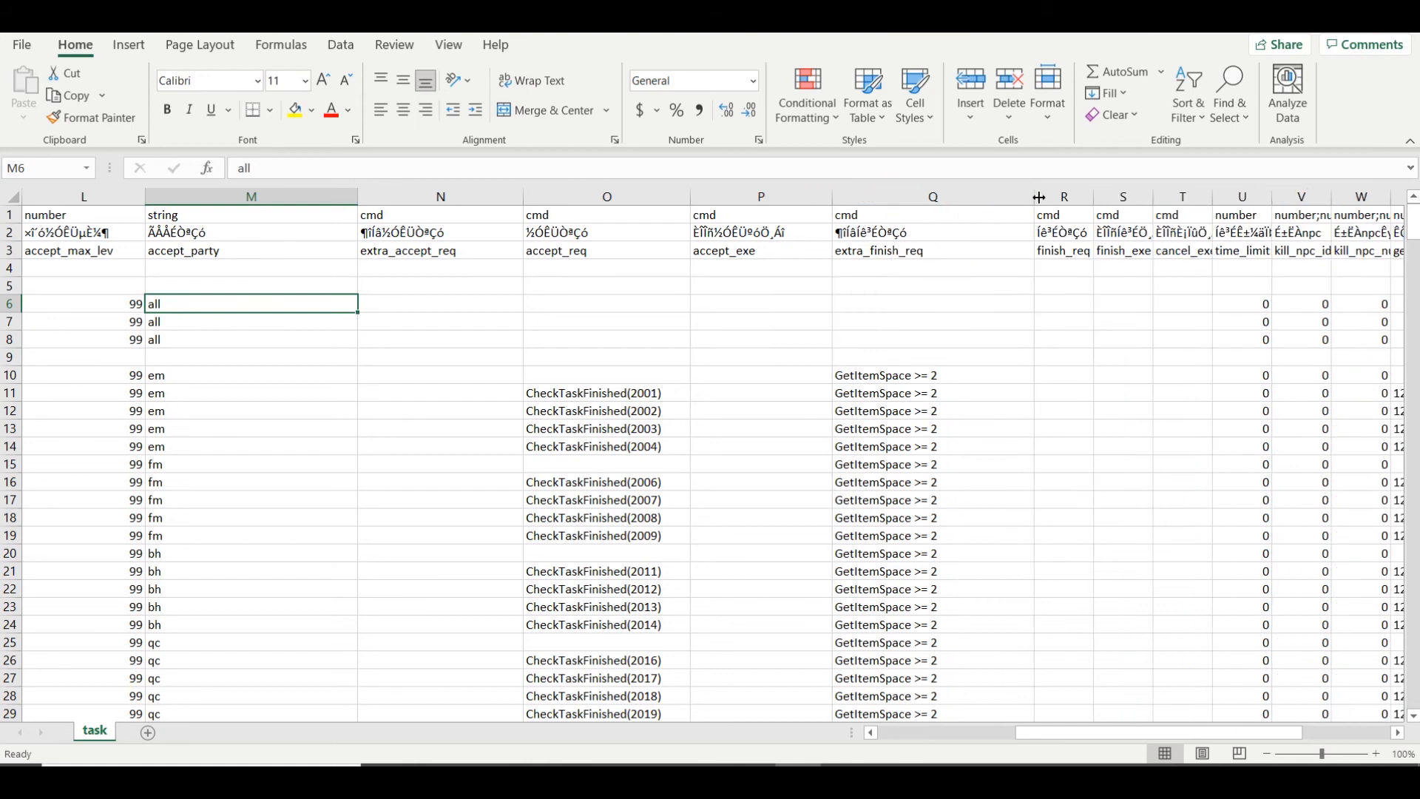
Look through the accept_req column for its CheckTaskFinished conditions down the quest list
{"action": "left_click", "coordinate": [654, 193]}
{"action": "scroll", "coordinate": [604, 277], "scroll_direction": "down", "scroll_amount": 3}
{"action": "scroll", "coordinate": [606, 275], "scroll_direction": "up", "scroll_amount": 3}
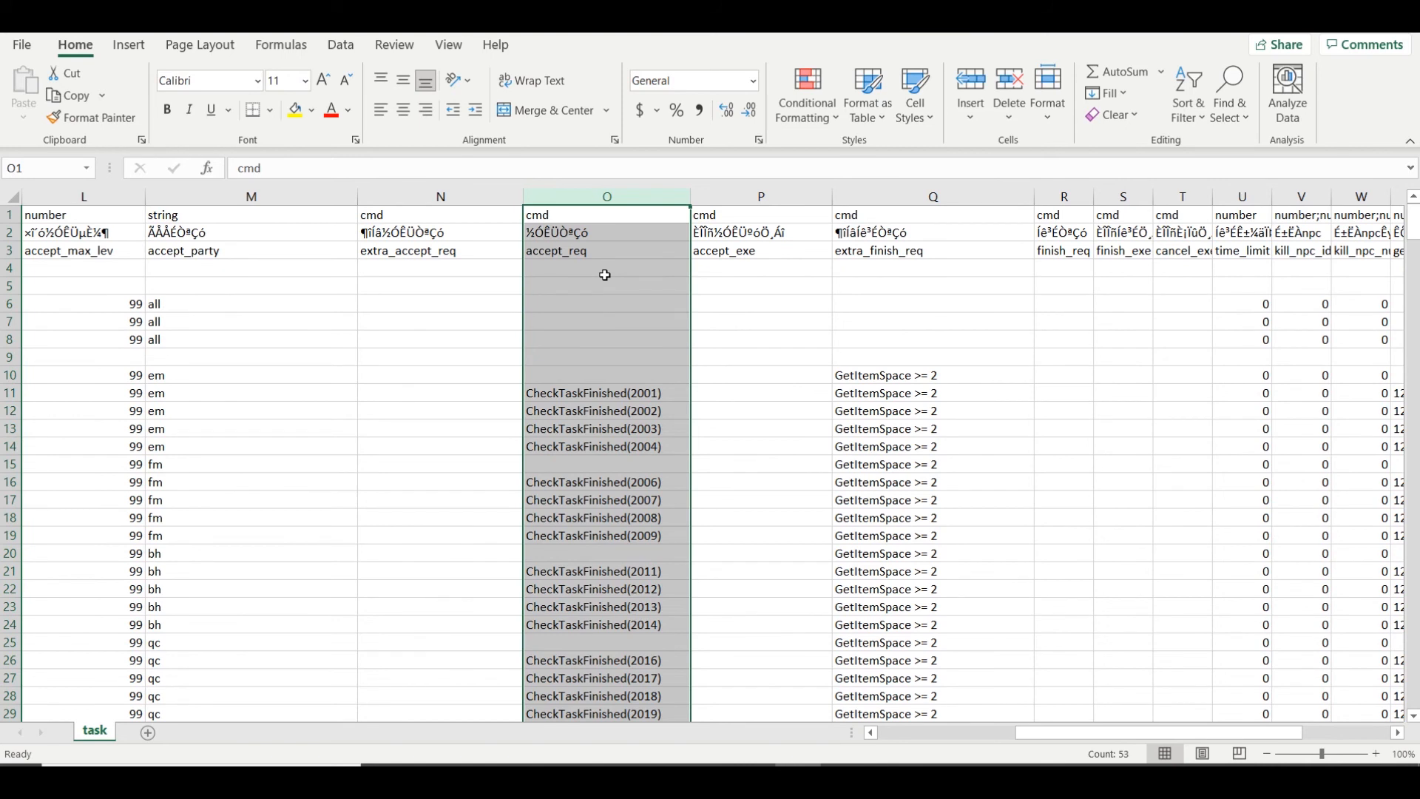
{"action": "scroll", "coordinate": [605, 275], "scroll_direction": "down", "scroll_amount": 20}
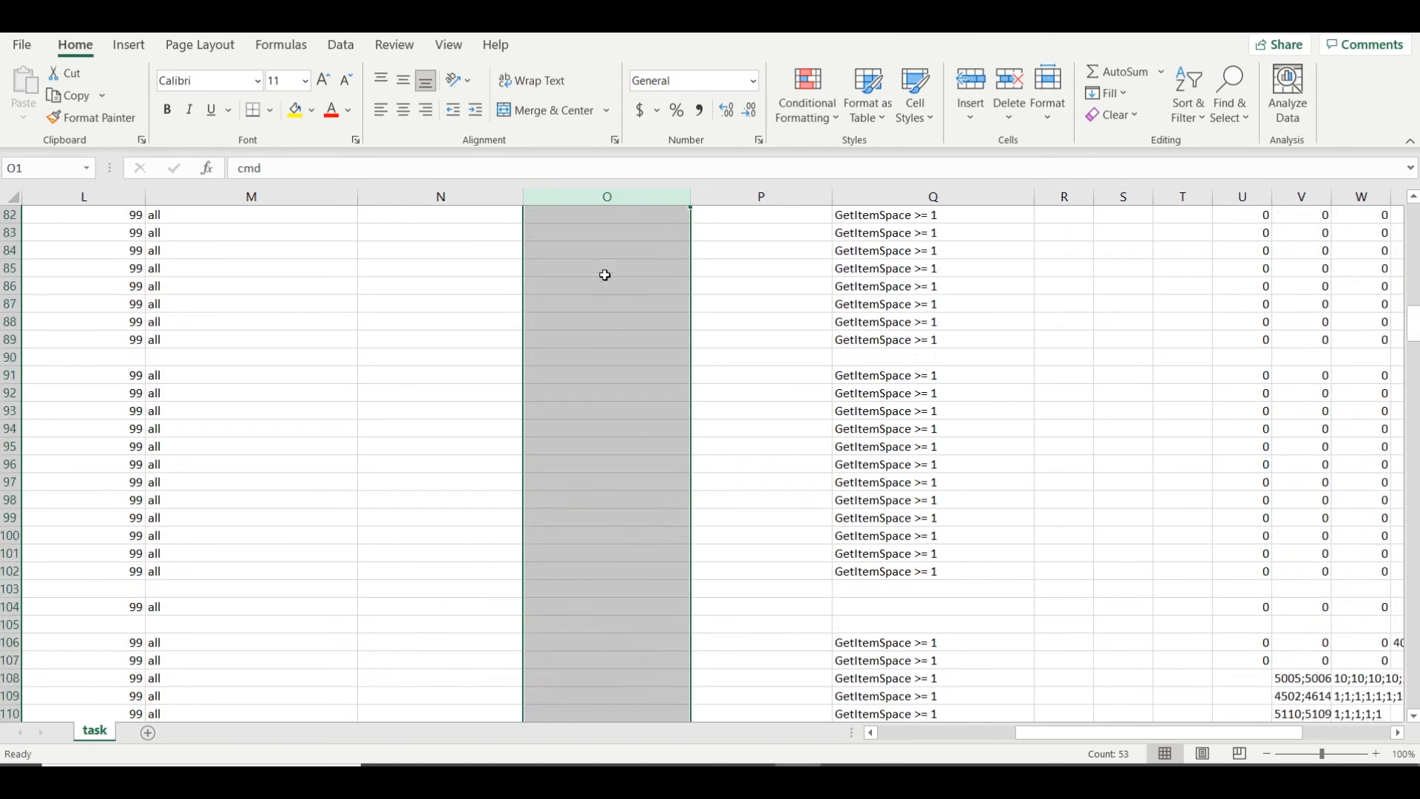
{"action": "scroll", "coordinate": [605, 275], "scroll_direction": "up", "scroll_amount": 17}
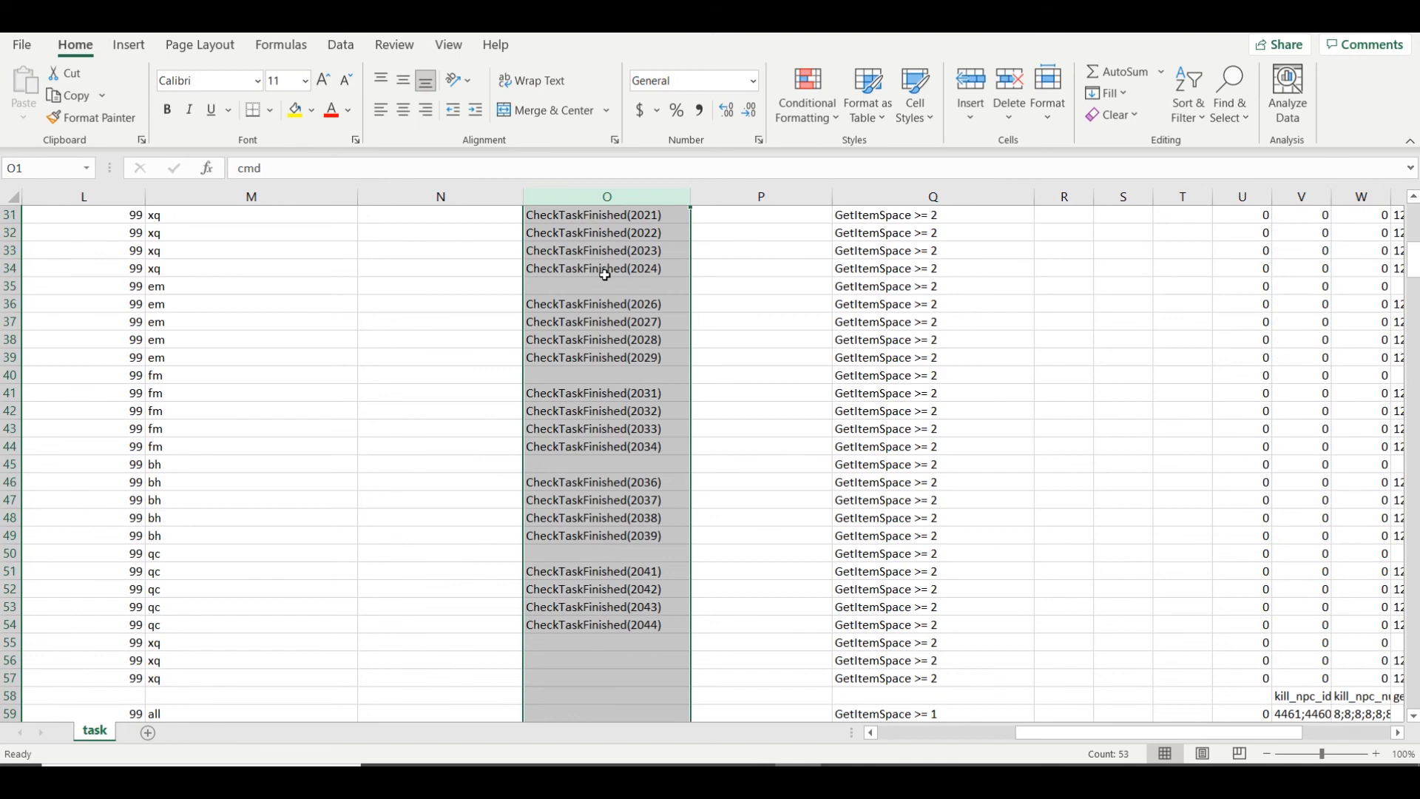
{"action": "left_click", "coordinate": [605, 275]}
{"action": "scroll", "coordinate": [604, 278], "scroll_direction": "up", "scroll_amount": 3}
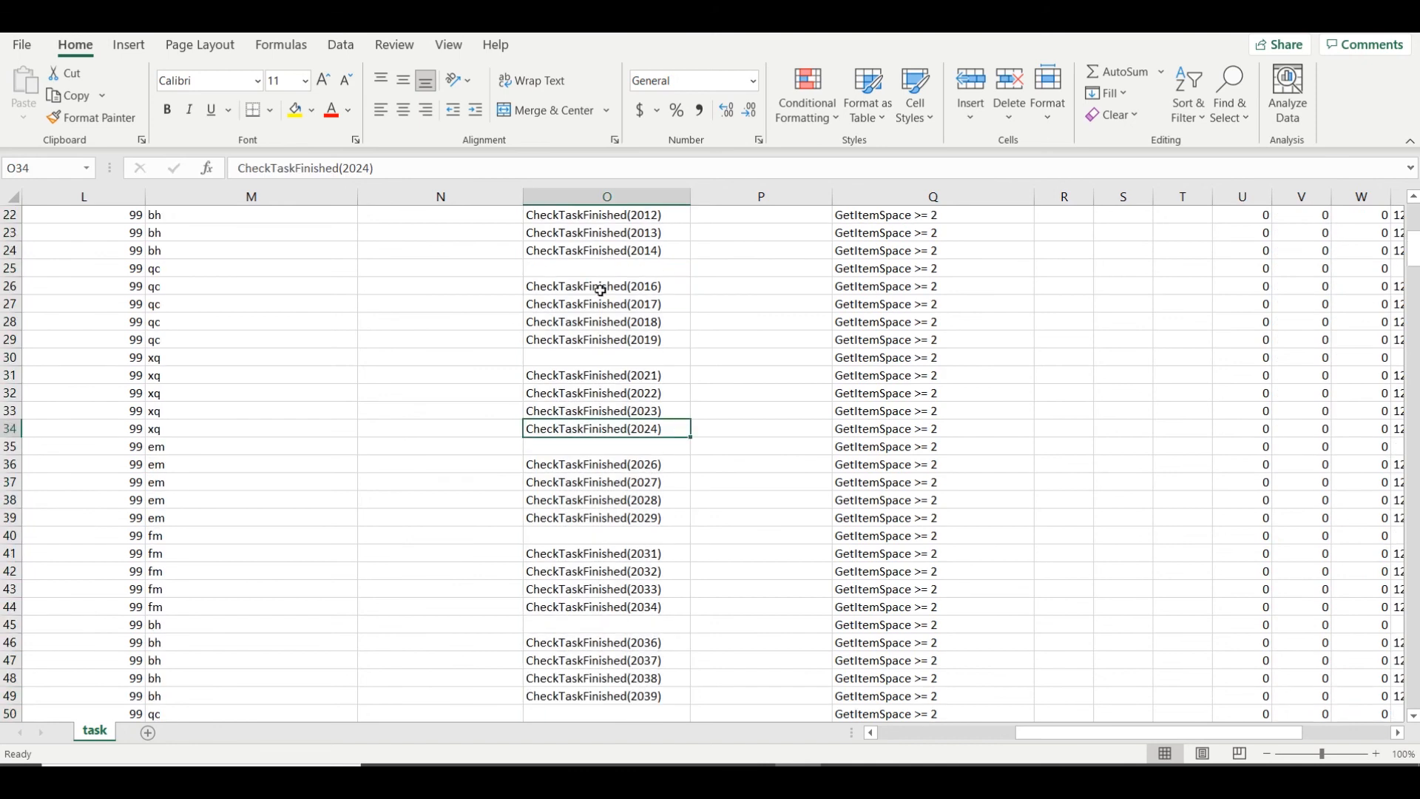
Match the CheckTaskFinished conditions in rows 26 to 29 against the quest IDs and names of the Assassin amulet rows
{"action": "left_click_drag", "start_coordinate": [604, 287], "coordinate": [616, 349]}
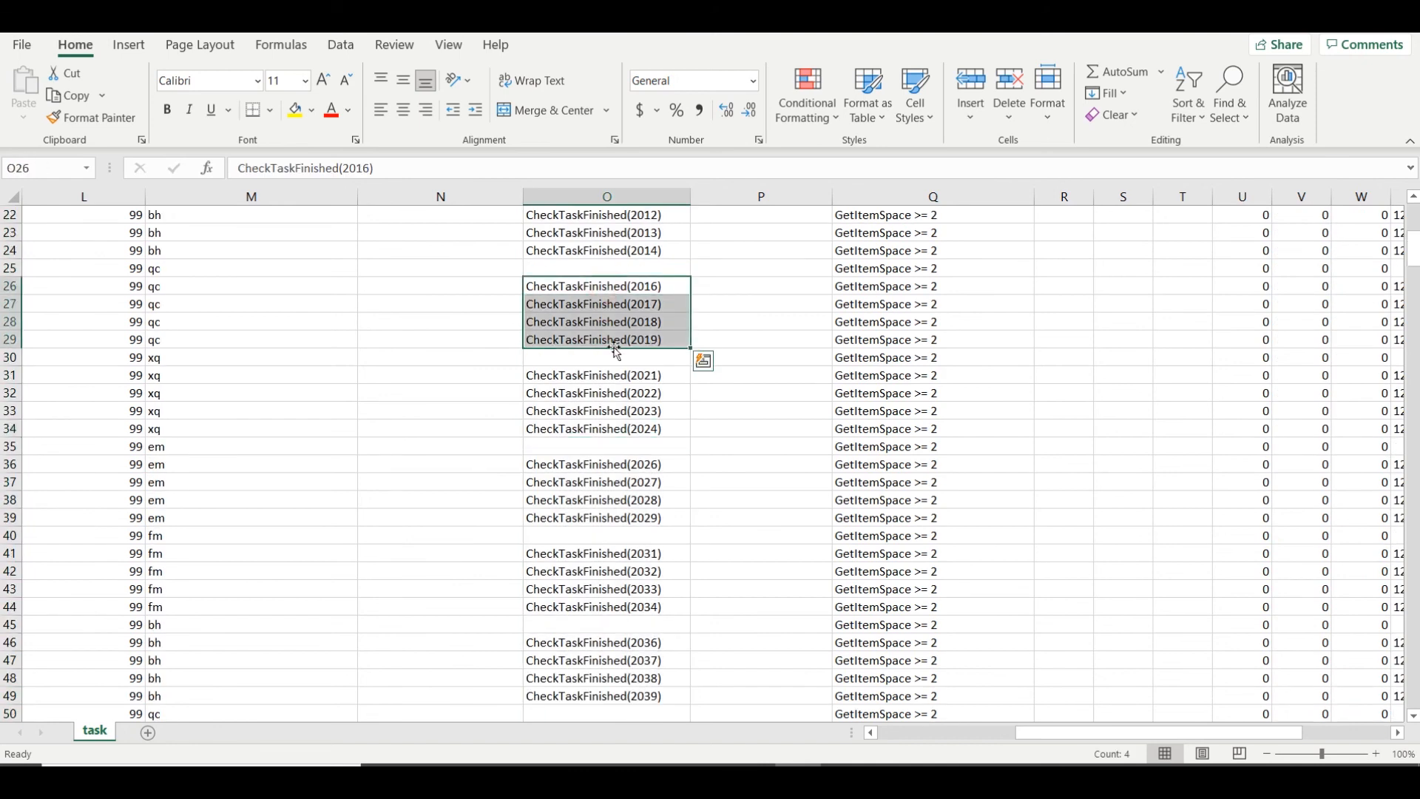
{"action": "left_click", "coordinate": [613, 338]}
{"action": "left_click_drag", "start_coordinate": [628, 289], "coordinate": [637, 347]}
{"action": "left_click", "coordinate": [10, 339]}
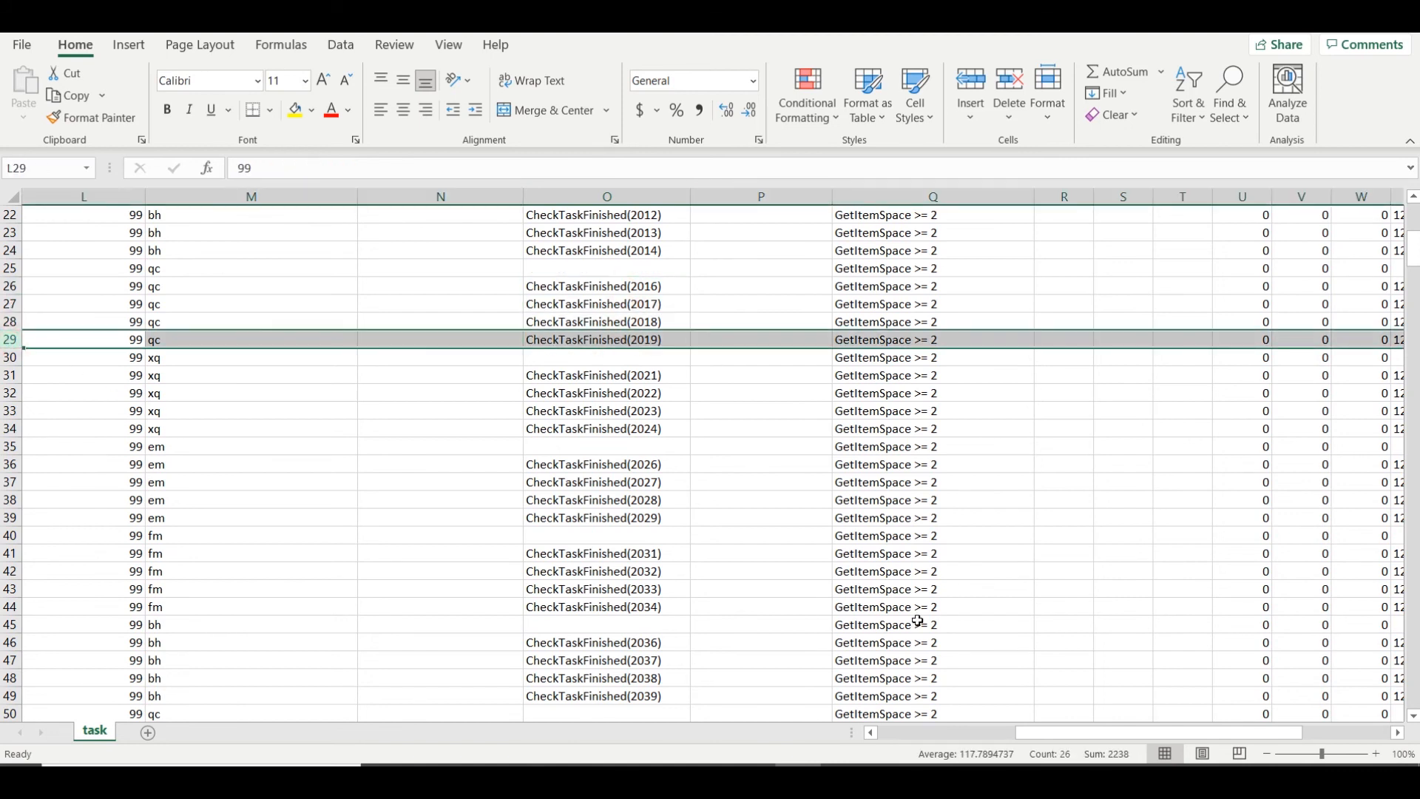
{"action": "left_click_drag", "start_coordinate": [1062, 736], "coordinate": [923, 746]}
{"action": "left_click", "coordinate": [920, 346]}
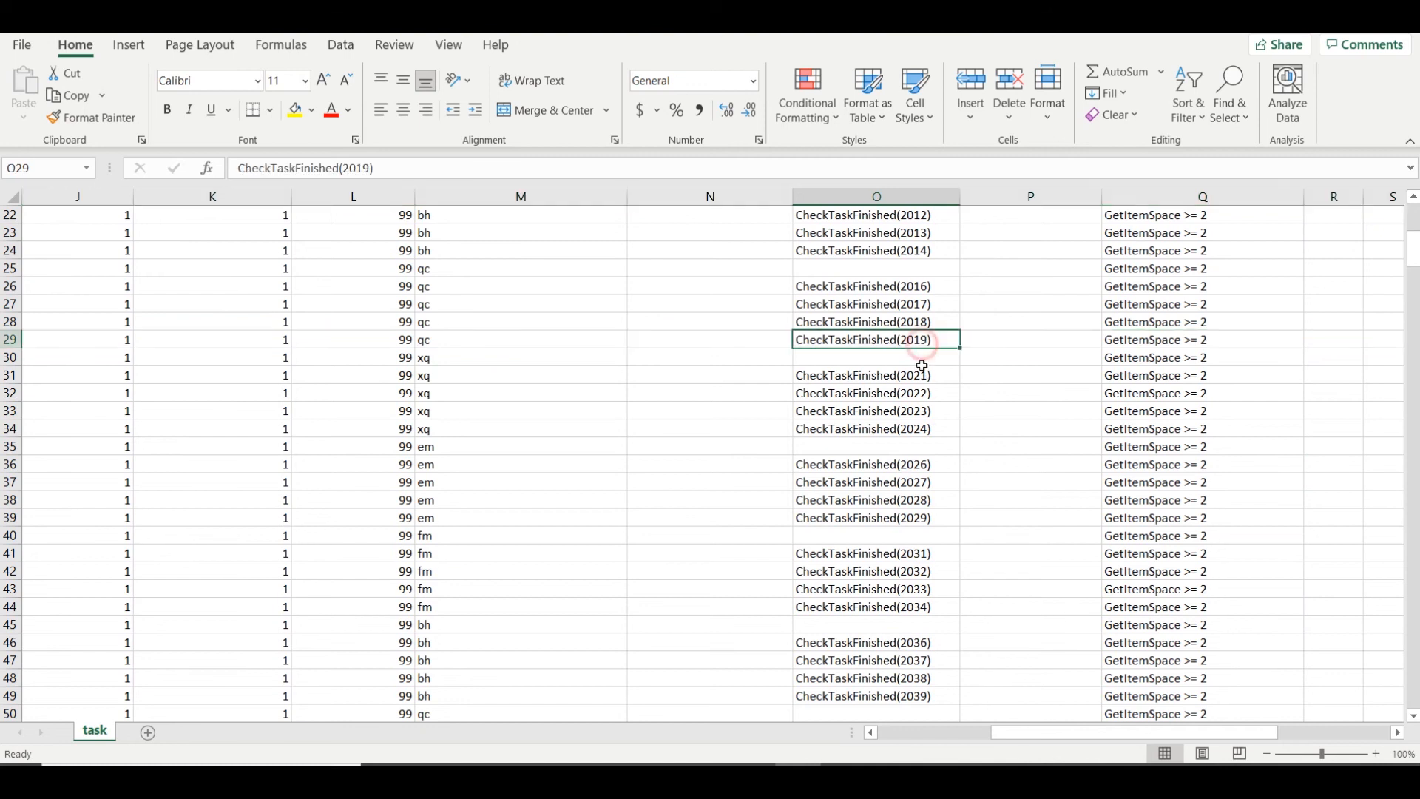
{"action": "left_click_drag", "start_coordinate": [1063, 733], "coordinate": [477, 729]}
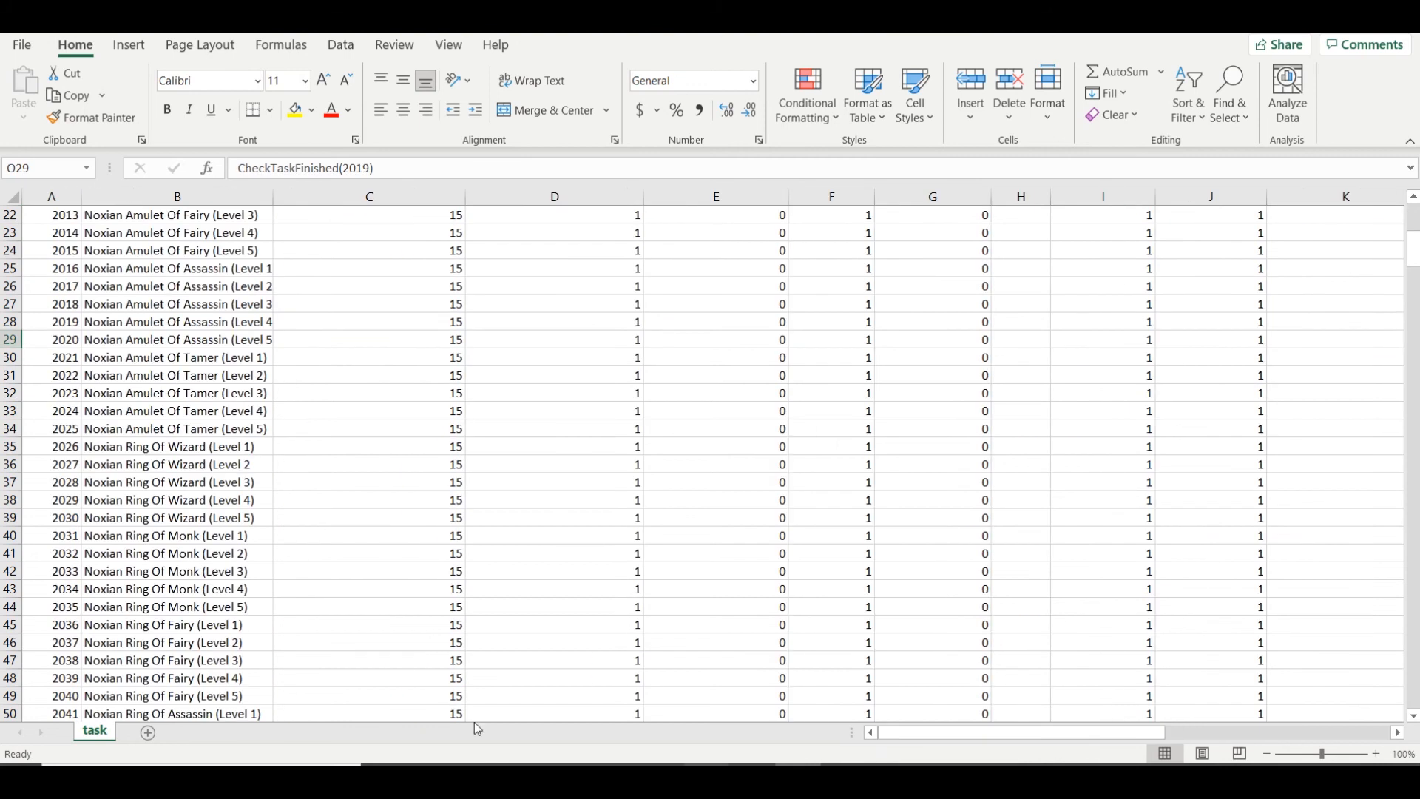
{"action": "left_click", "coordinate": [10, 322]}
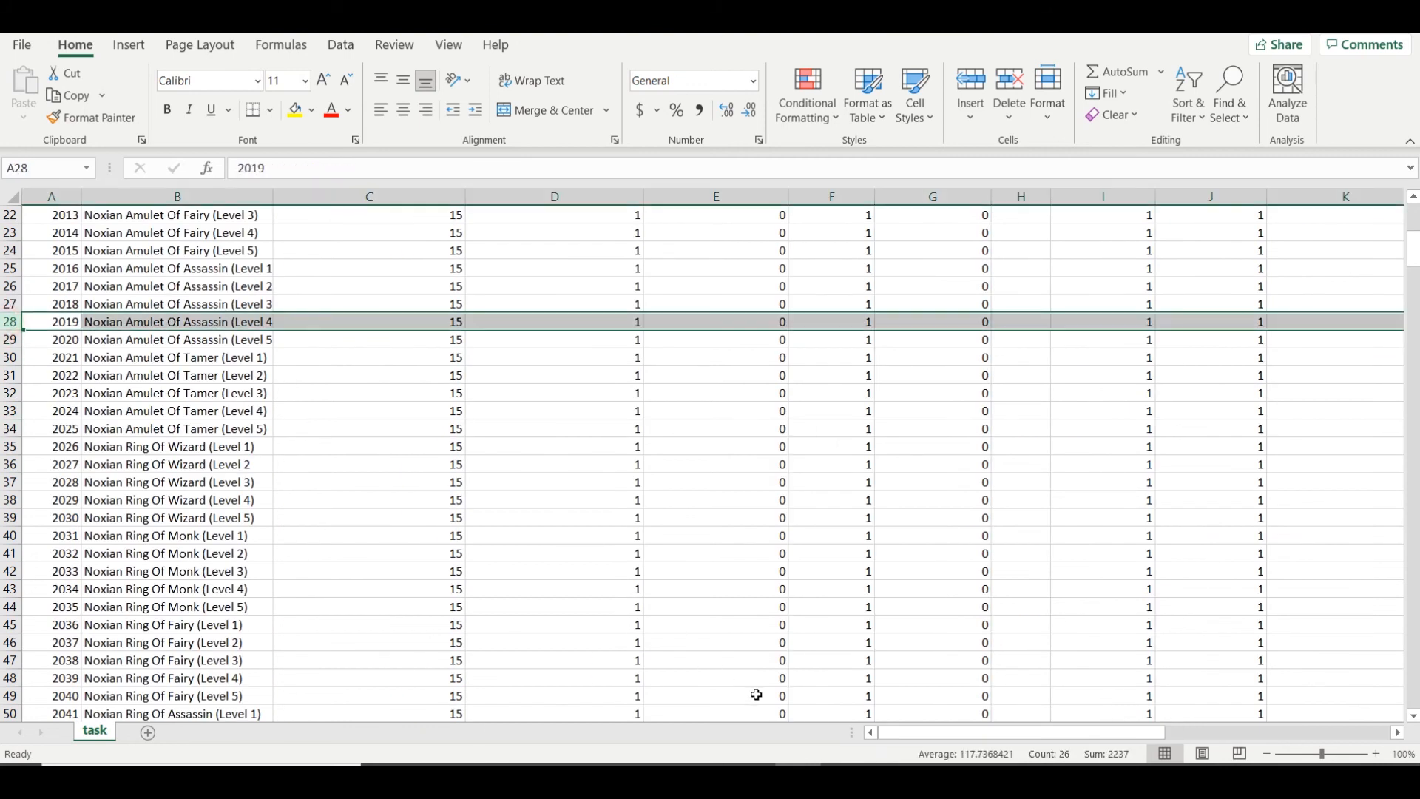
{"action": "left_click_drag", "start_coordinate": [961, 731], "coordinate": [1080, 716]}
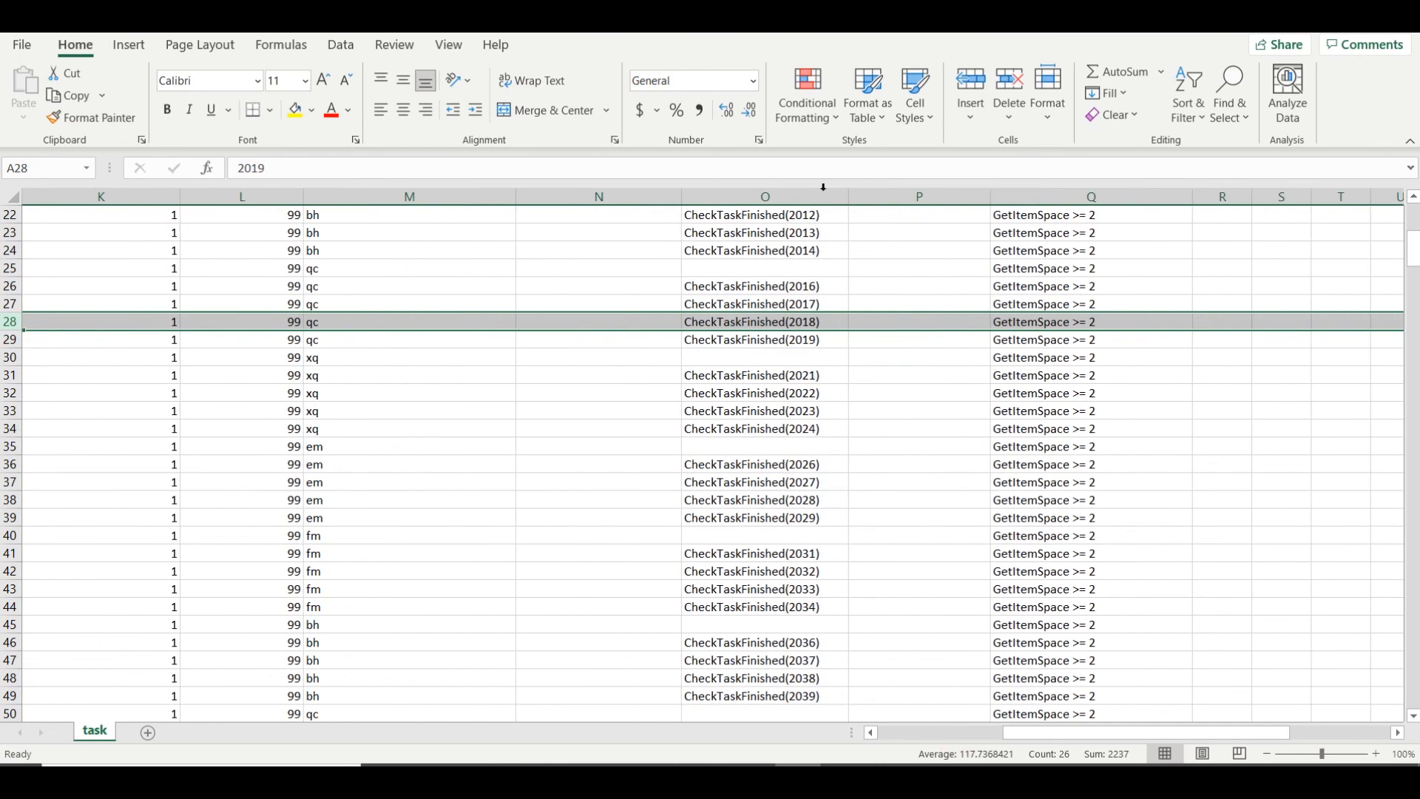
Look further down the accept_req column for the GuildLevel conditions from row 198 on
{"action": "scroll", "coordinate": [779, 314], "scroll_direction": "down", "scroll_amount": 20}
{"action": "scroll", "coordinate": [779, 313], "scroll_direction": "down", "scroll_amount": 20}
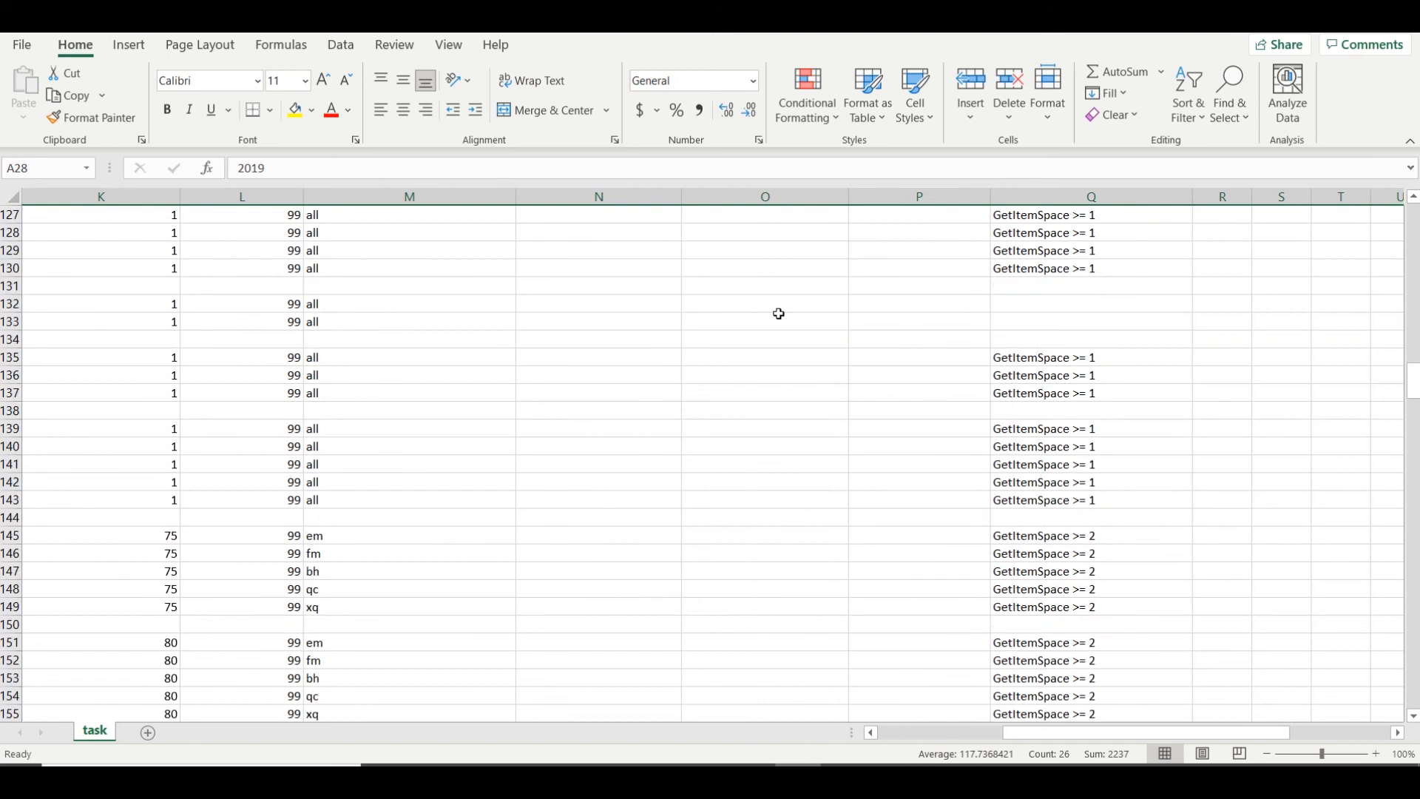
{"action": "scroll", "coordinate": [779, 314], "scroll_direction": "up", "scroll_amount": 6}
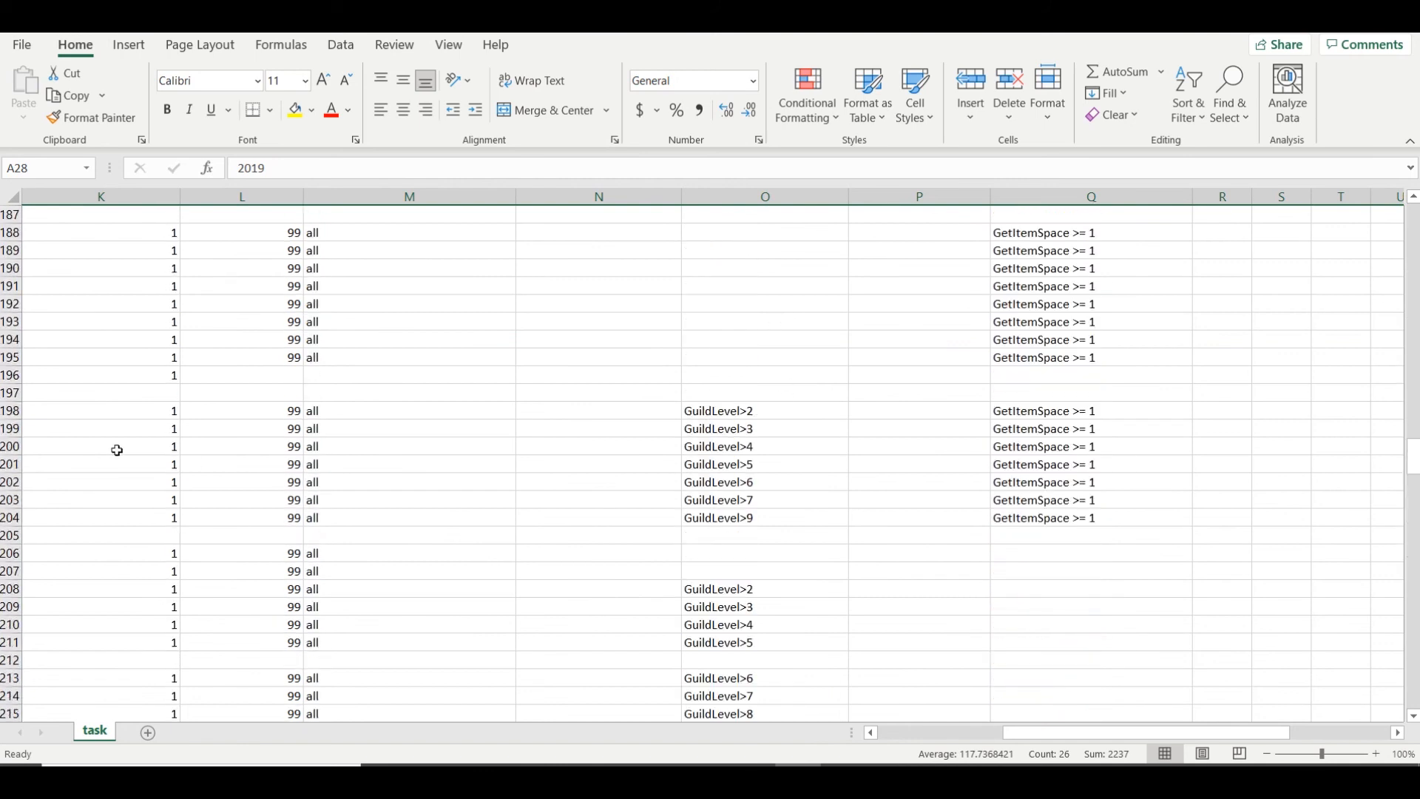
{"action": "left_click", "coordinate": [15, 411]}
{"action": "mouse_move", "coordinate": [1071, 743]}
{"action": "left_mouse_down"}
{"action": "mouse_move", "coordinate": [770, 747]}
{"action": "mouse_move", "coordinate": [1073, 732]}
{"action": "left_mouse_up"}
Change the accept_req condition in cell O198 to >2, removing the GuildLevel keyword
{"action": "double_click", "coordinate": [731, 419]}
{"action": "double_click", "coordinate": [729, 411]}
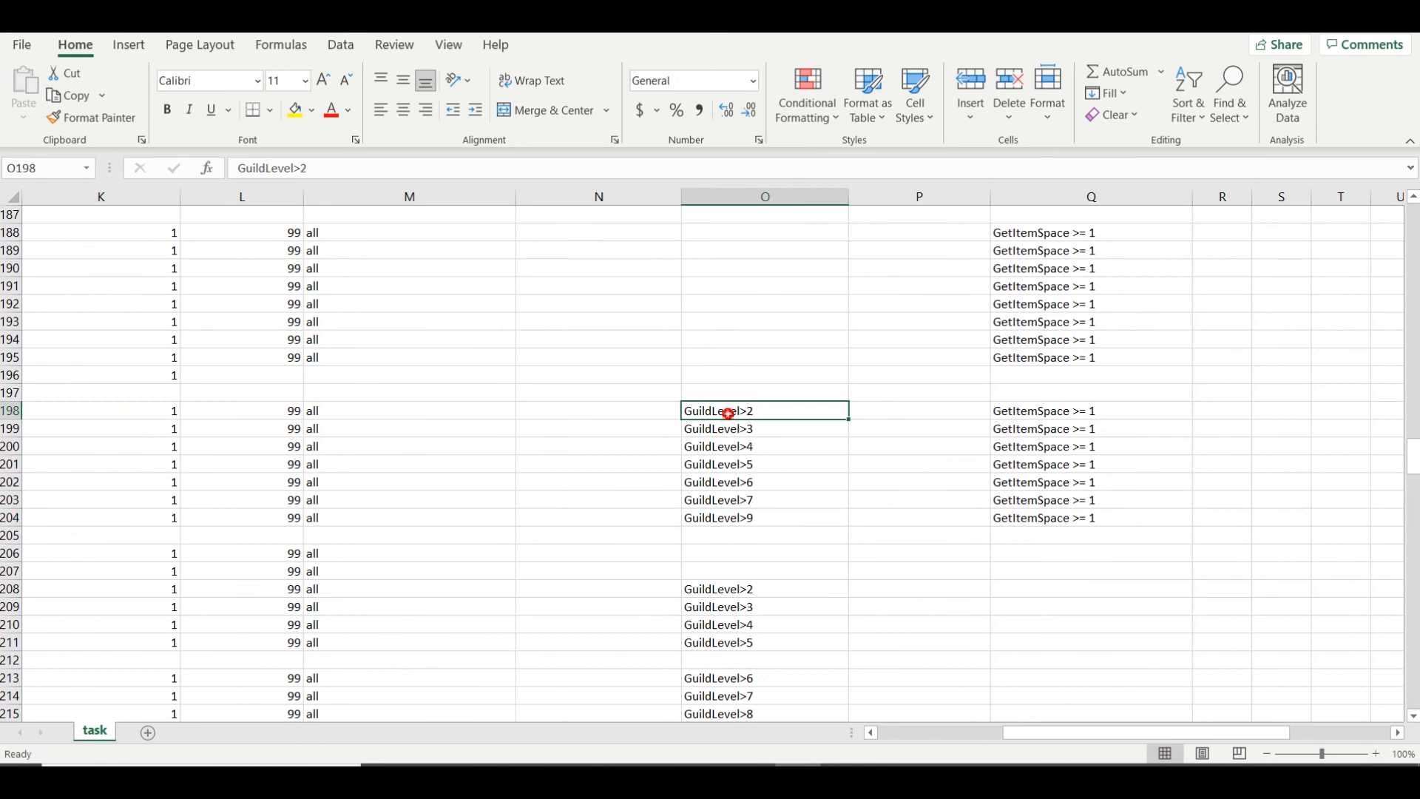
{"action": "left_click_drag", "start_coordinate": [743, 410], "coordinate": [646, 416]}
{"action": "type", "text": "3"}
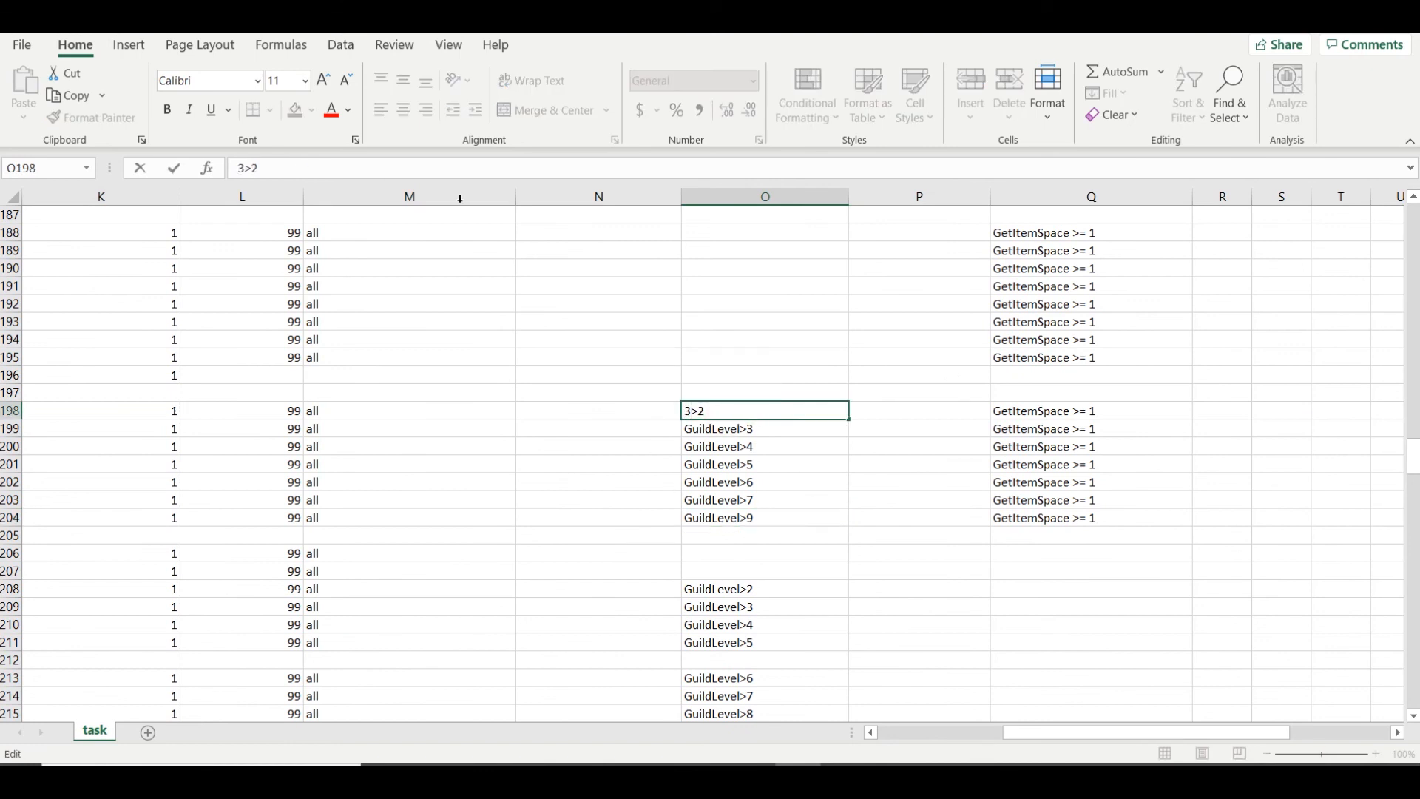
{"action": "key", "text": "BackSpace"}
{"action": "left_click", "coordinate": [819, 495]}
Compare rows 198 and 199, and look through the whole accept_req column back to its header
{"action": "left_click", "coordinate": [12, 412]}
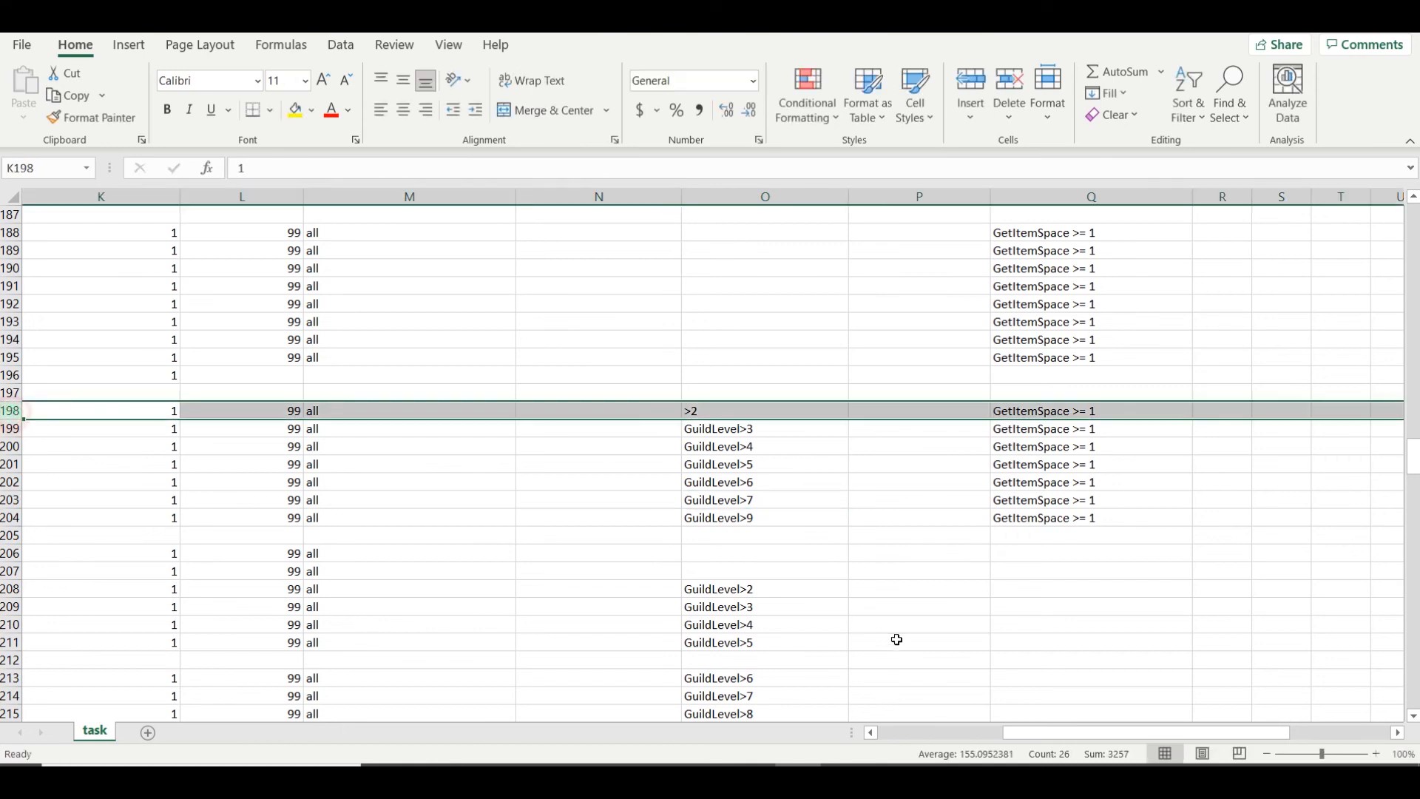
{"action": "left_click", "coordinate": [11, 428]}
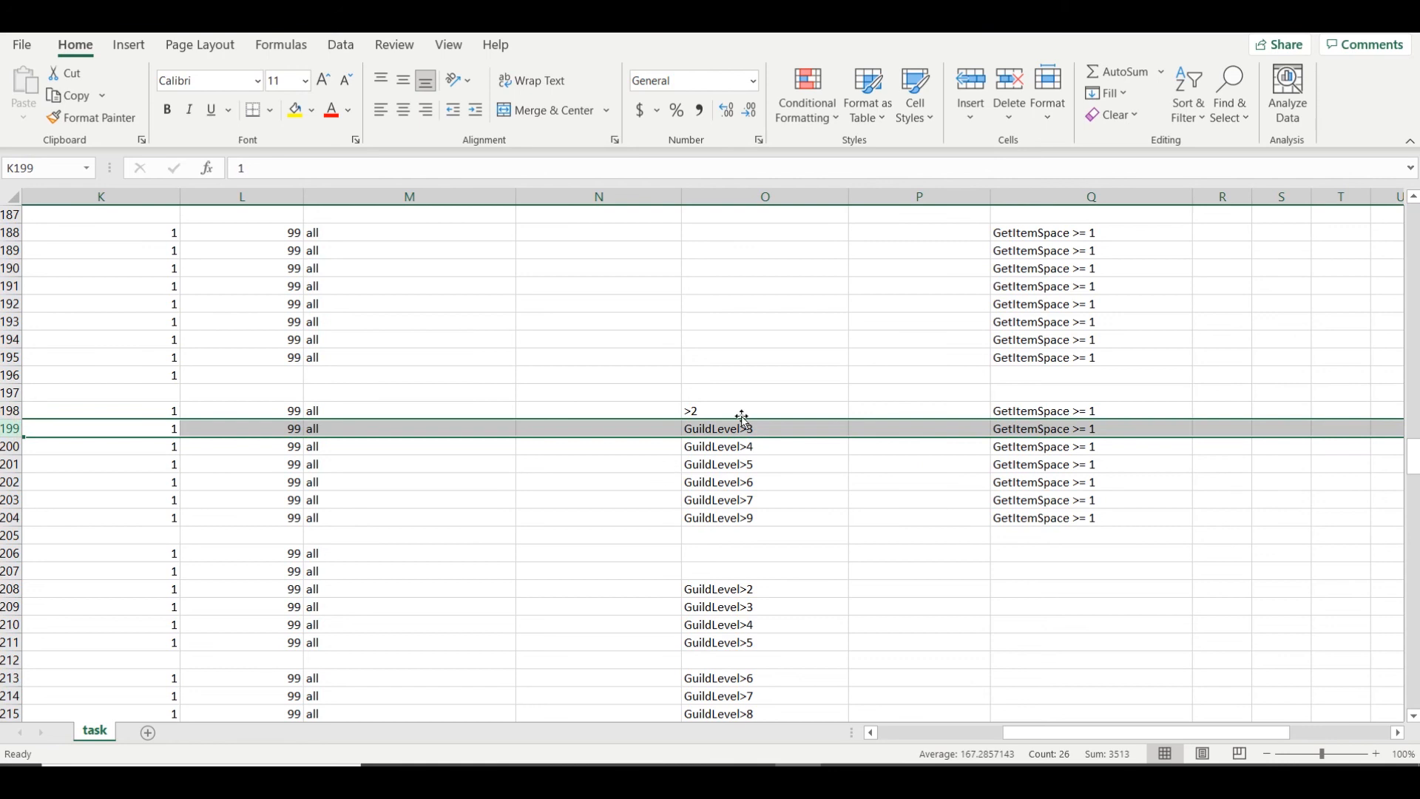
{"action": "scroll", "coordinate": [1086, 670], "scroll_direction": "down", "scroll_amount": 1}
{"action": "scroll", "coordinate": [1085, 669], "scroll_direction": "down", "scroll_amount": 20}
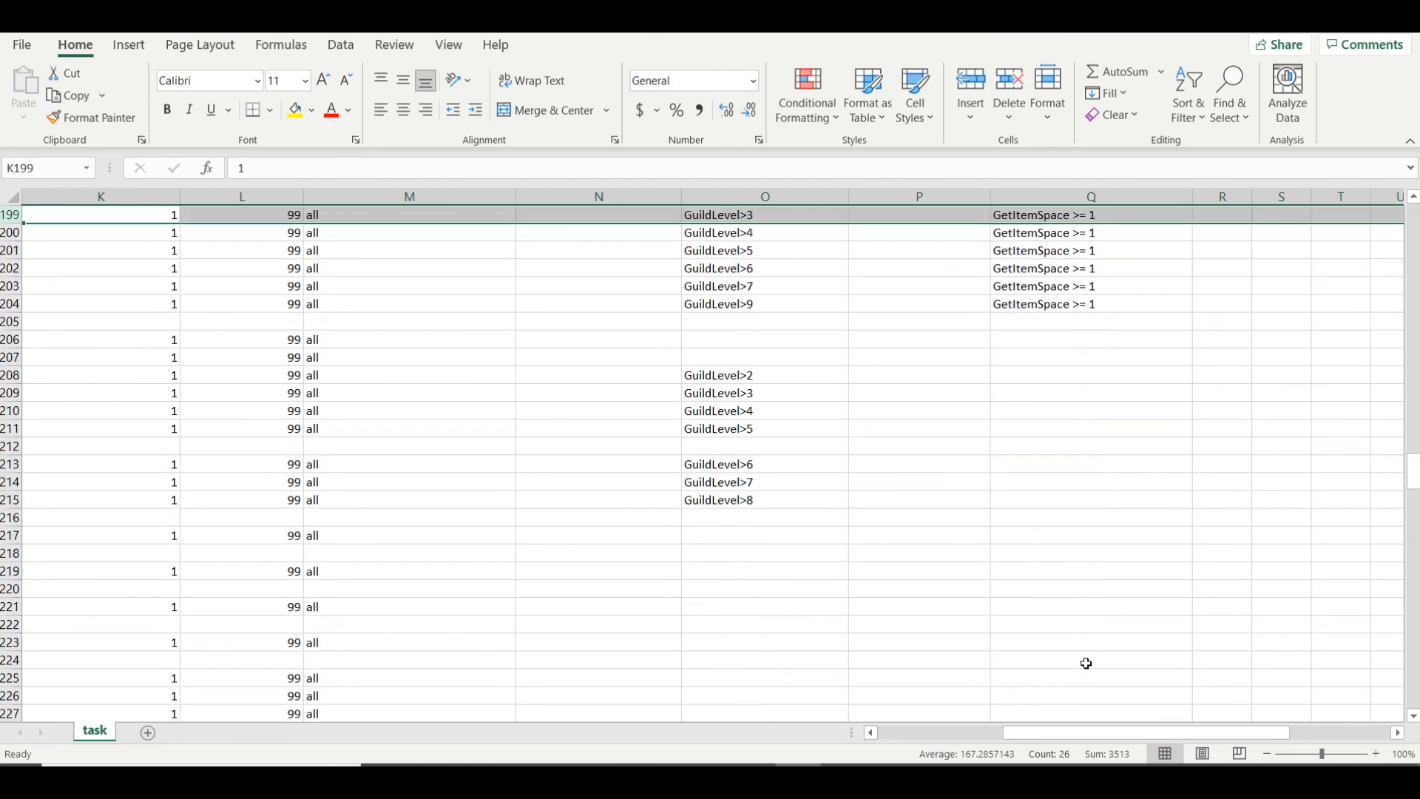
{"action": "scroll", "coordinate": [1086, 662], "scroll_direction": "up", "scroll_amount": 17}
{"action": "left_click", "coordinate": [762, 197]}
{"action": "scroll", "coordinate": [761, 350], "scroll_direction": "up", "scroll_amount": 20}
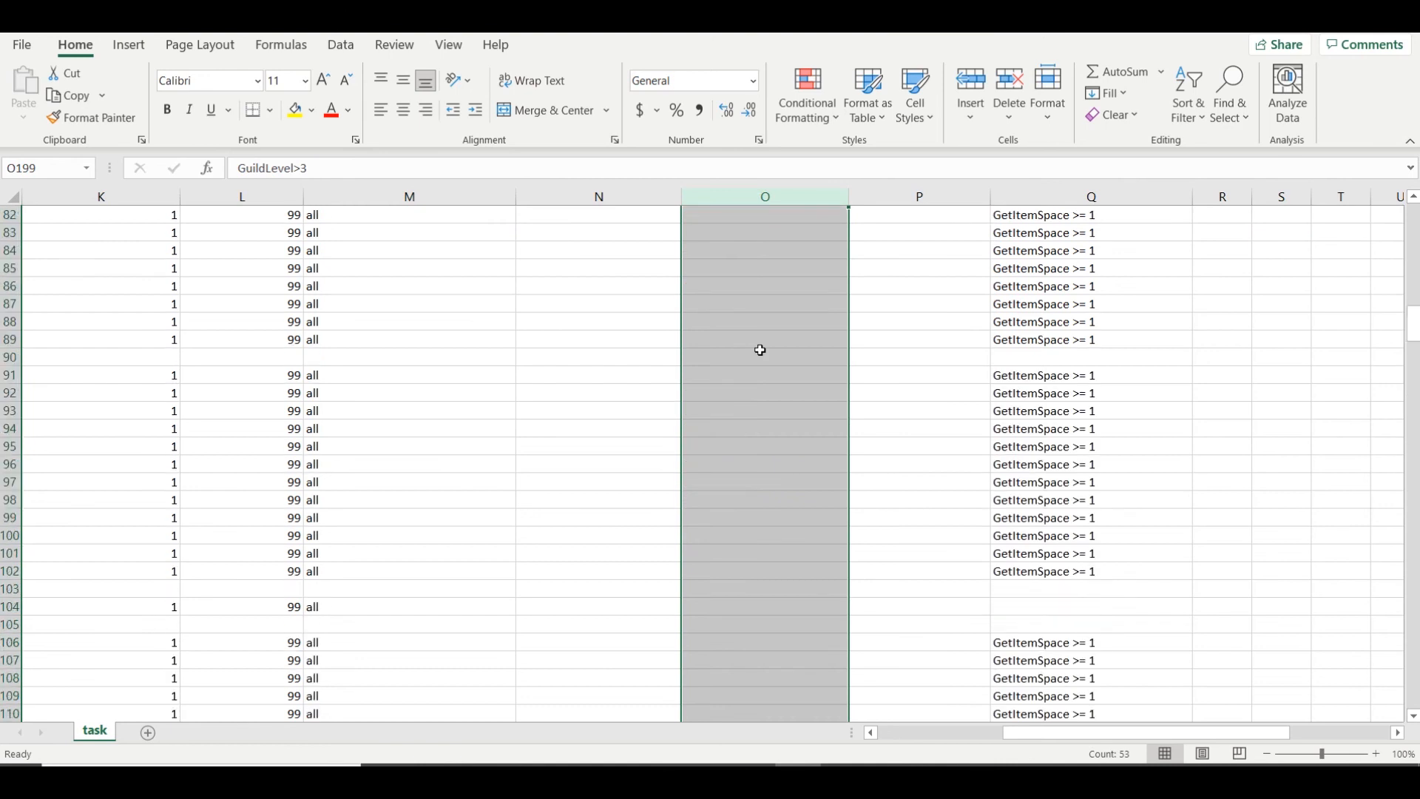
{"action": "scroll", "coordinate": [760, 350], "scroll_direction": "up", "scroll_amount": 20}
Check the accept_exe and extra_finish_req columns and widen the finish_req column
{"action": "left_click_drag", "start_coordinate": [1051, 730], "coordinate": [1070, 731]}
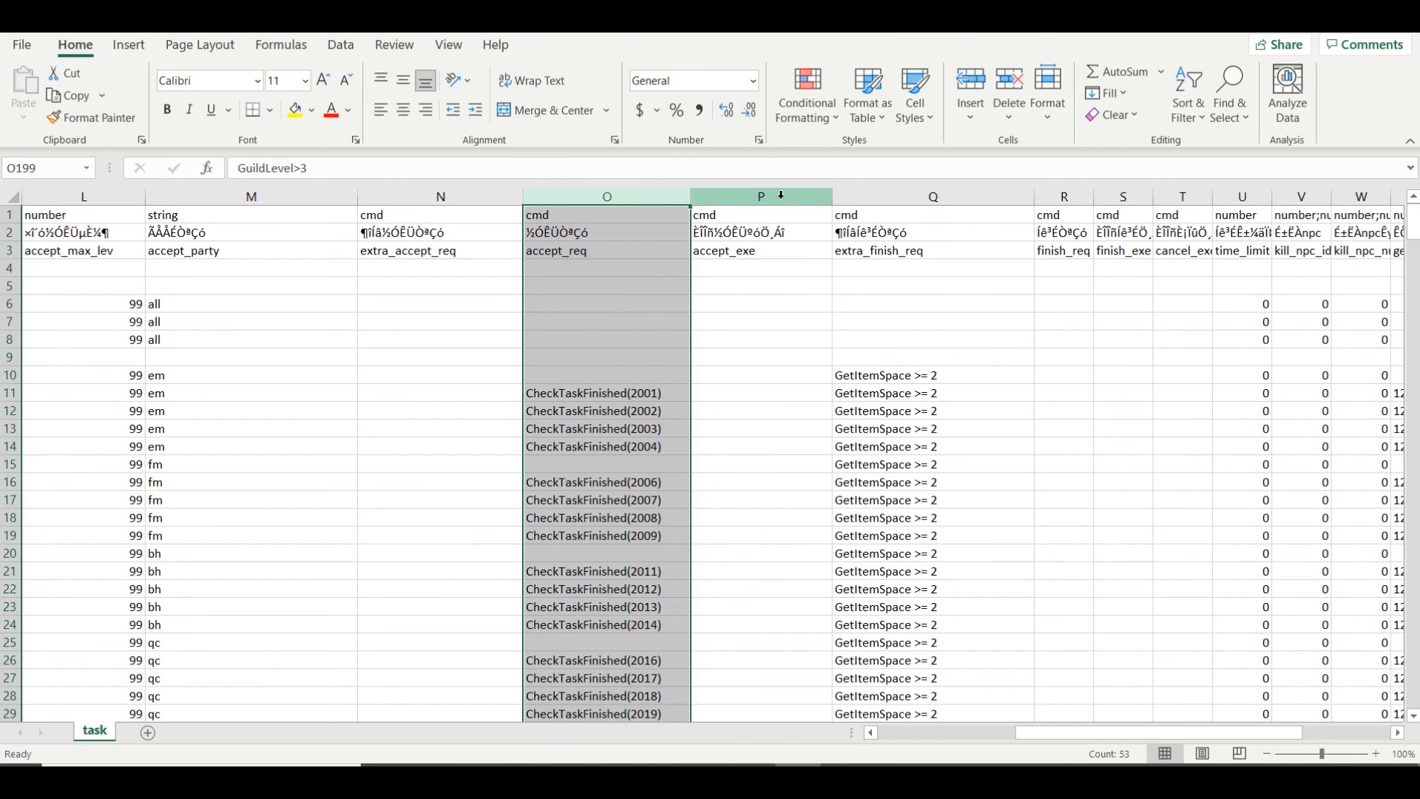
{"action": "left_click", "coordinate": [778, 196]}
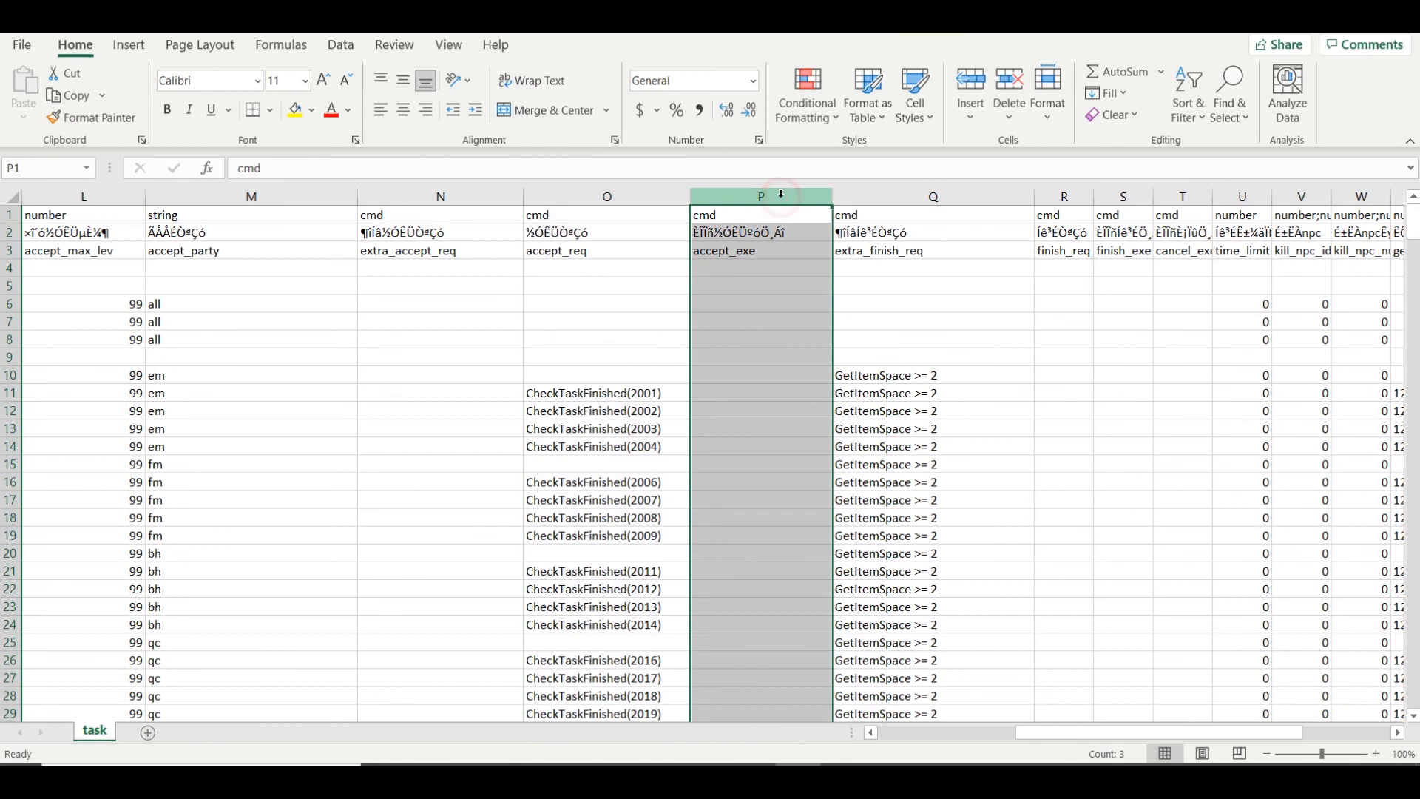
{"action": "left_click", "coordinate": [914, 196]}
{"action": "left_click_drag", "start_coordinate": [1110, 733], "coordinate": [1140, 733]}
{"action": "left_click_drag", "start_coordinate": [753, 209], "coordinate": [822, 203]}
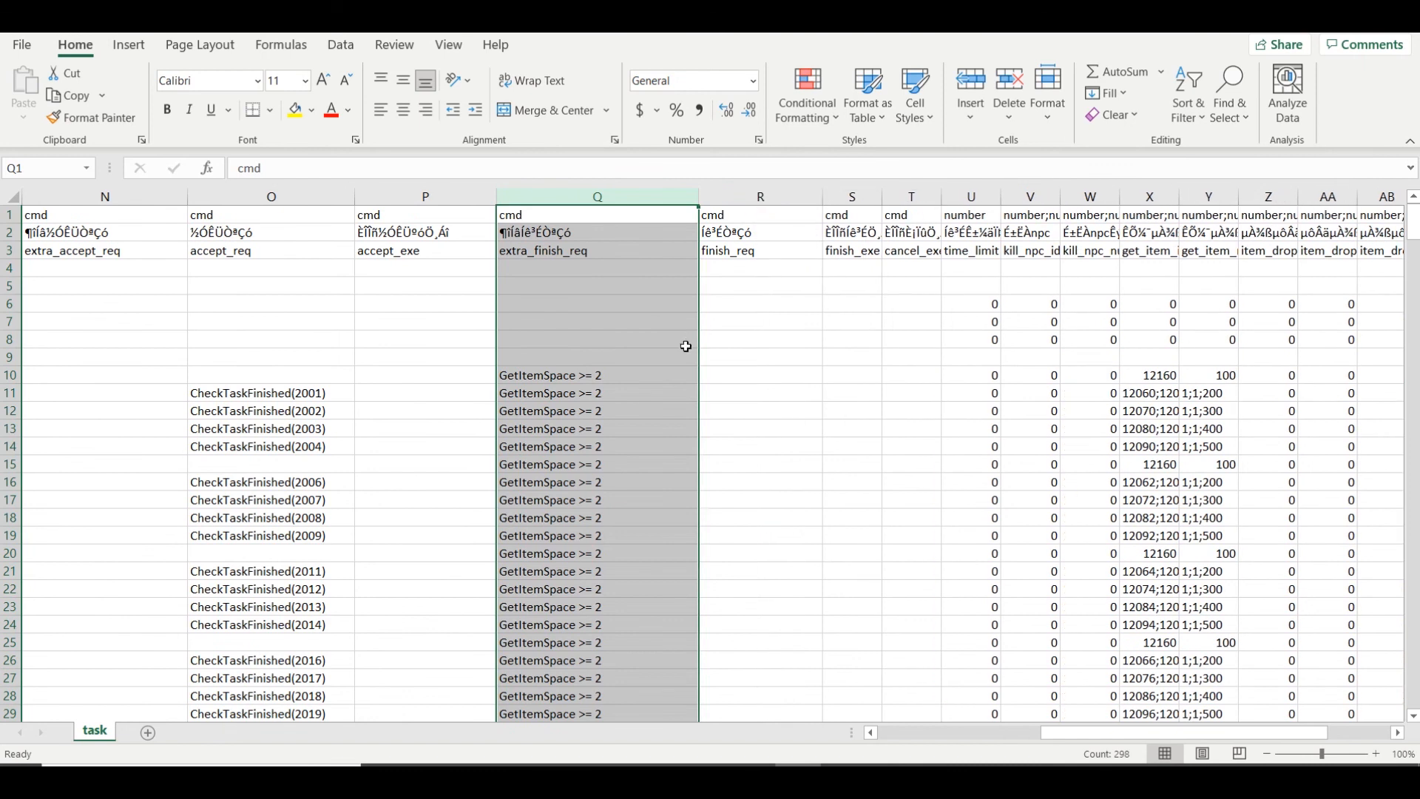
Look through the extra_finish_req column for its GetItemSpace conditions down the quest list
{"action": "left_click", "coordinate": [603, 370]}
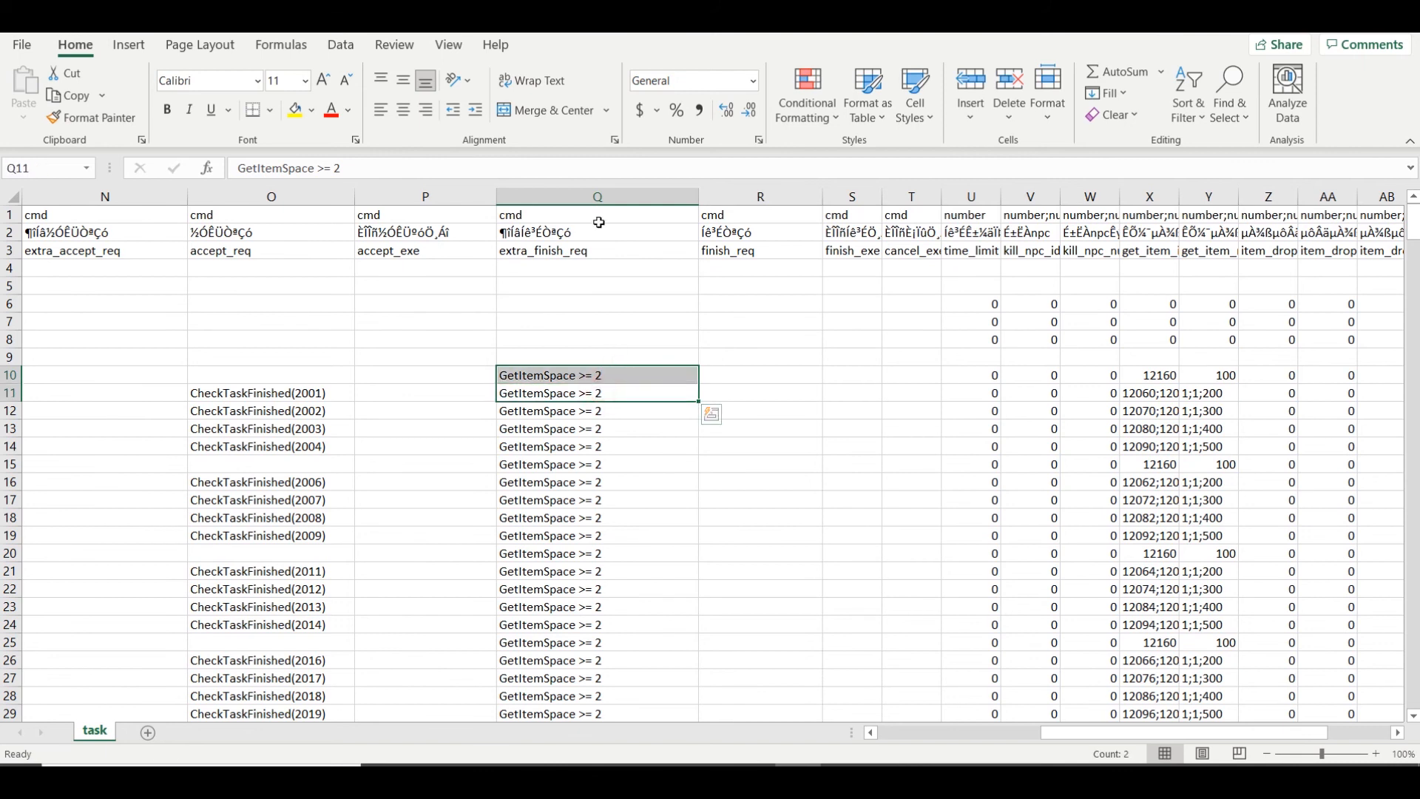
{"action": "left_click", "coordinate": [599, 196]}
{"action": "scroll", "coordinate": [639, 503], "scroll_direction": "down", "scroll_amount": 20}
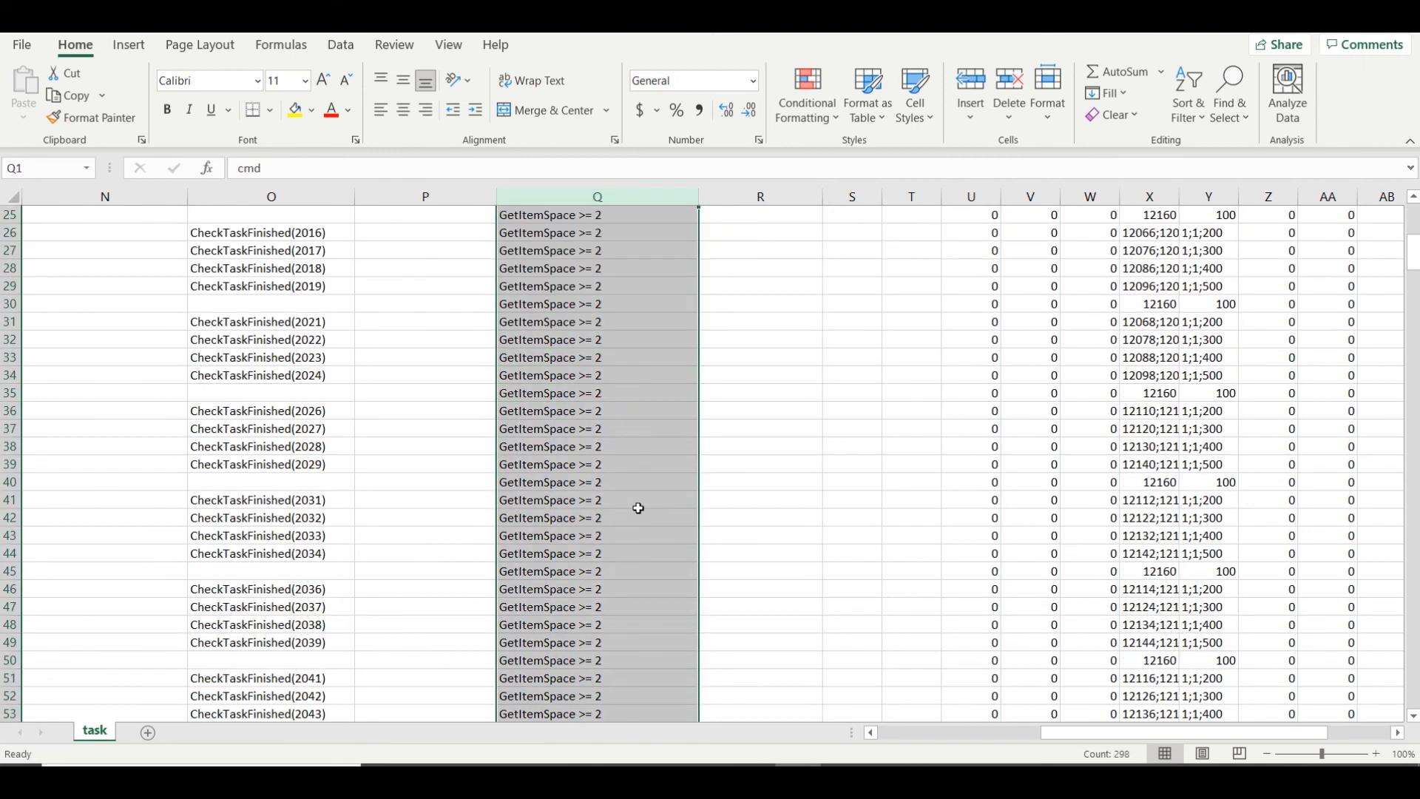
{"action": "scroll", "coordinate": [638, 504], "scroll_direction": "up", "scroll_amount": 17}
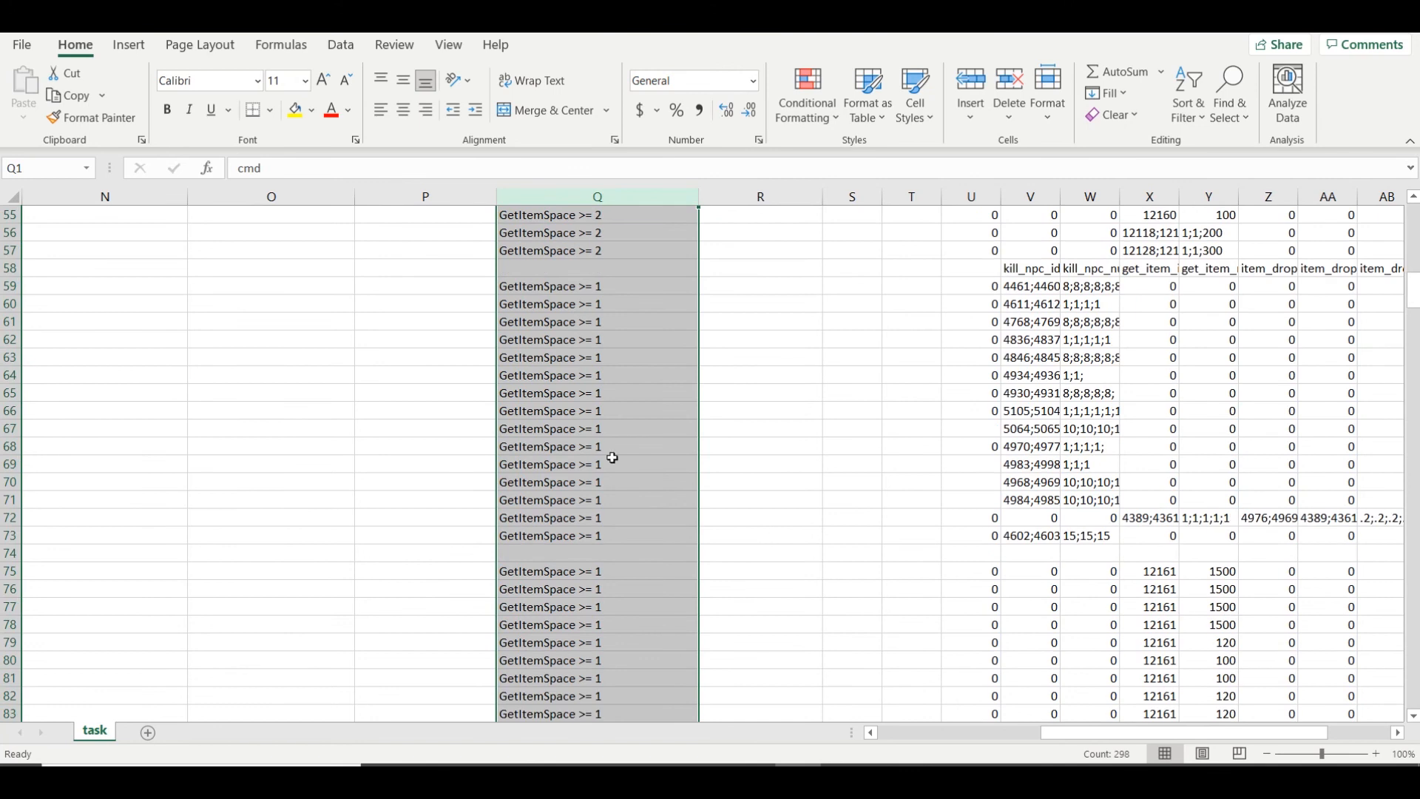
{"action": "scroll", "coordinate": [598, 455], "scroll_direction": "up", "scroll_amount": 18}
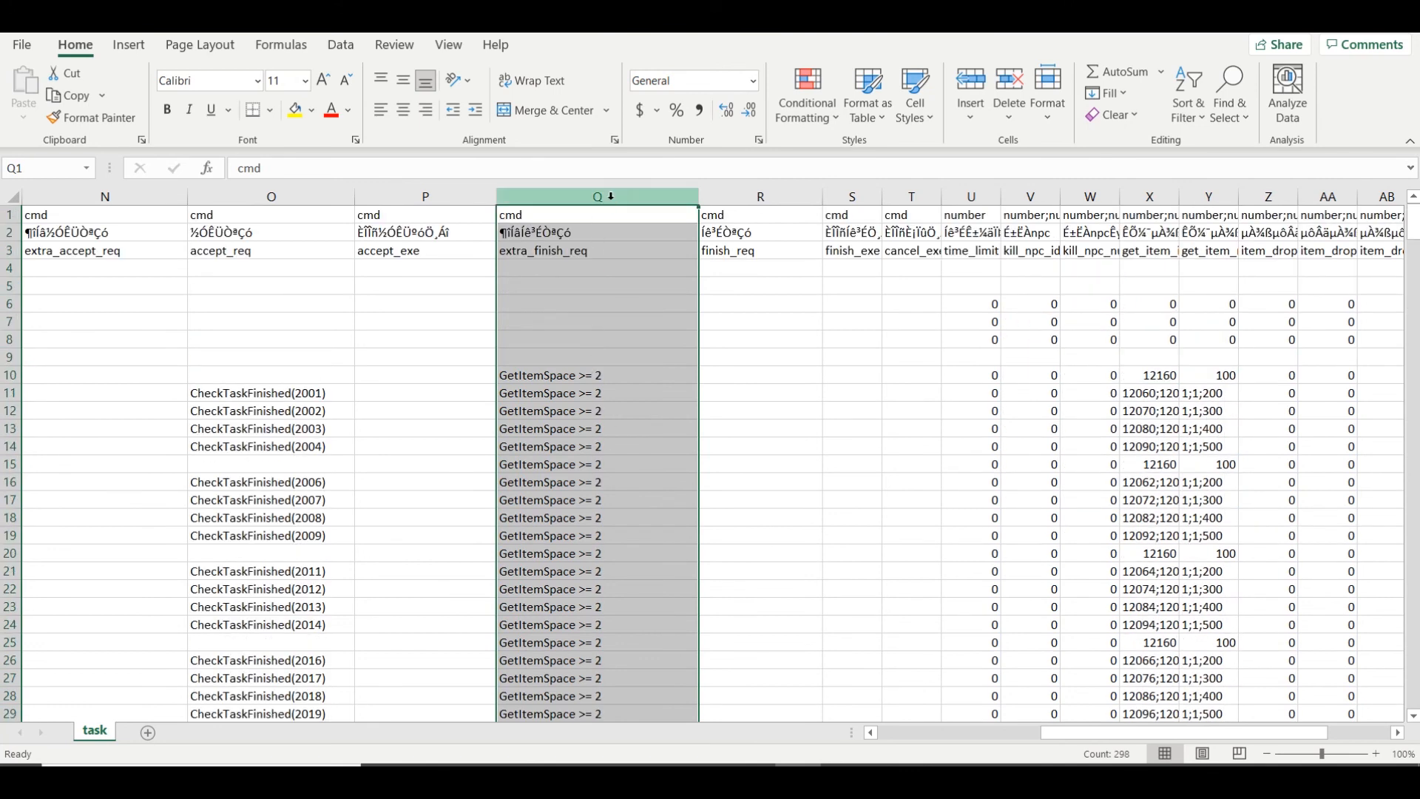
Examine the GetItemSpace condition in cell Q10 and compare it with the rows below
{"action": "left_click", "coordinate": [582, 429]}
{"action": "left_click", "coordinate": [557, 376]}
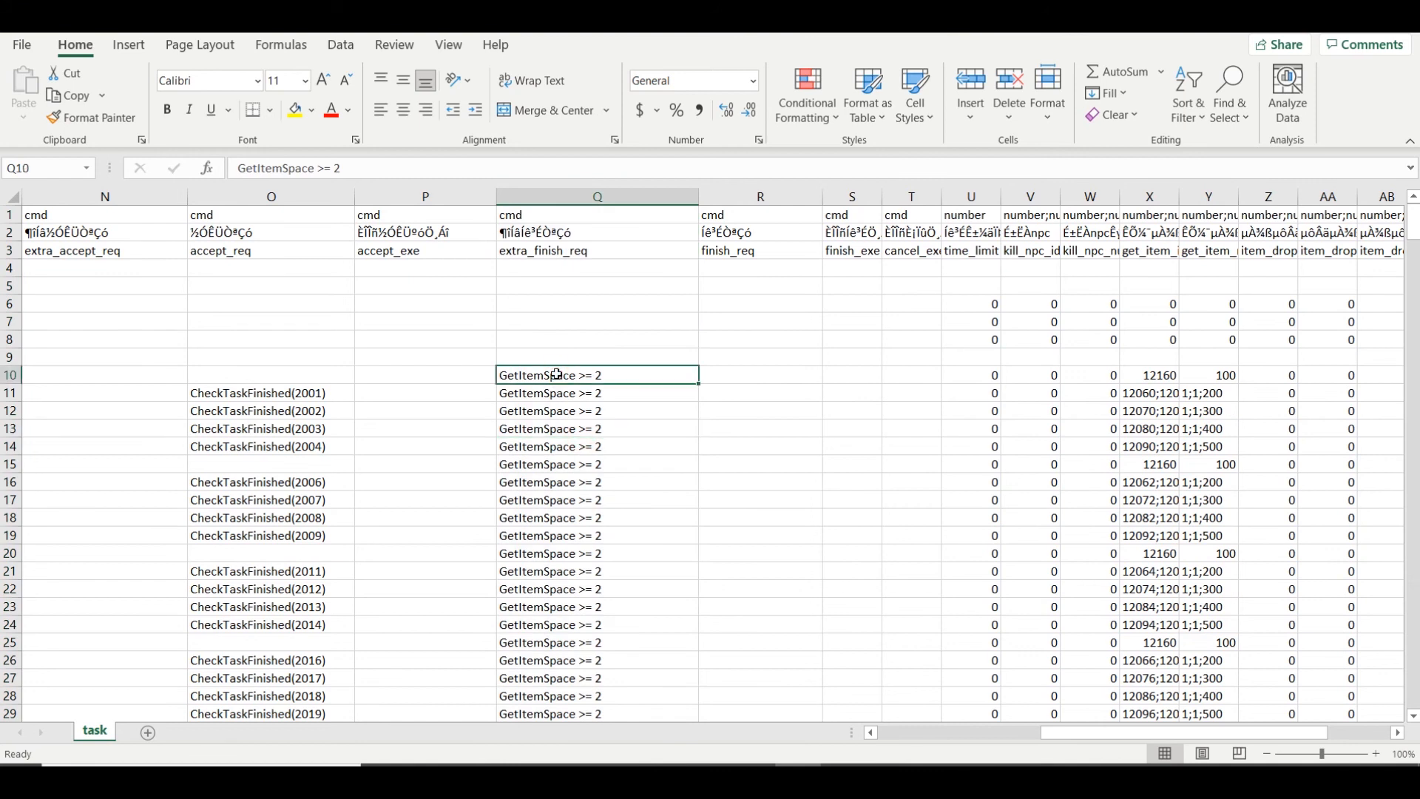
{"action": "double_click", "coordinate": [616, 380]}
{"action": "key", "text": "Escape"}
{"action": "scroll", "coordinate": [790, 365], "scroll_direction": "down", "scroll_amount": 11}
{"action": "scroll", "coordinate": [790, 366], "scroll_direction": "up", "scroll_amount": 11}
Highlight the finish_req, finish_exe and cancel_exe columns, and widen the time_limit and kill_npc_id columns
{"action": "left_click_drag", "start_coordinate": [754, 197], "coordinate": [912, 197]}
{"action": "left_click_drag", "start_coordinate": [1184, 732], "coordinate": [1222, 733]}
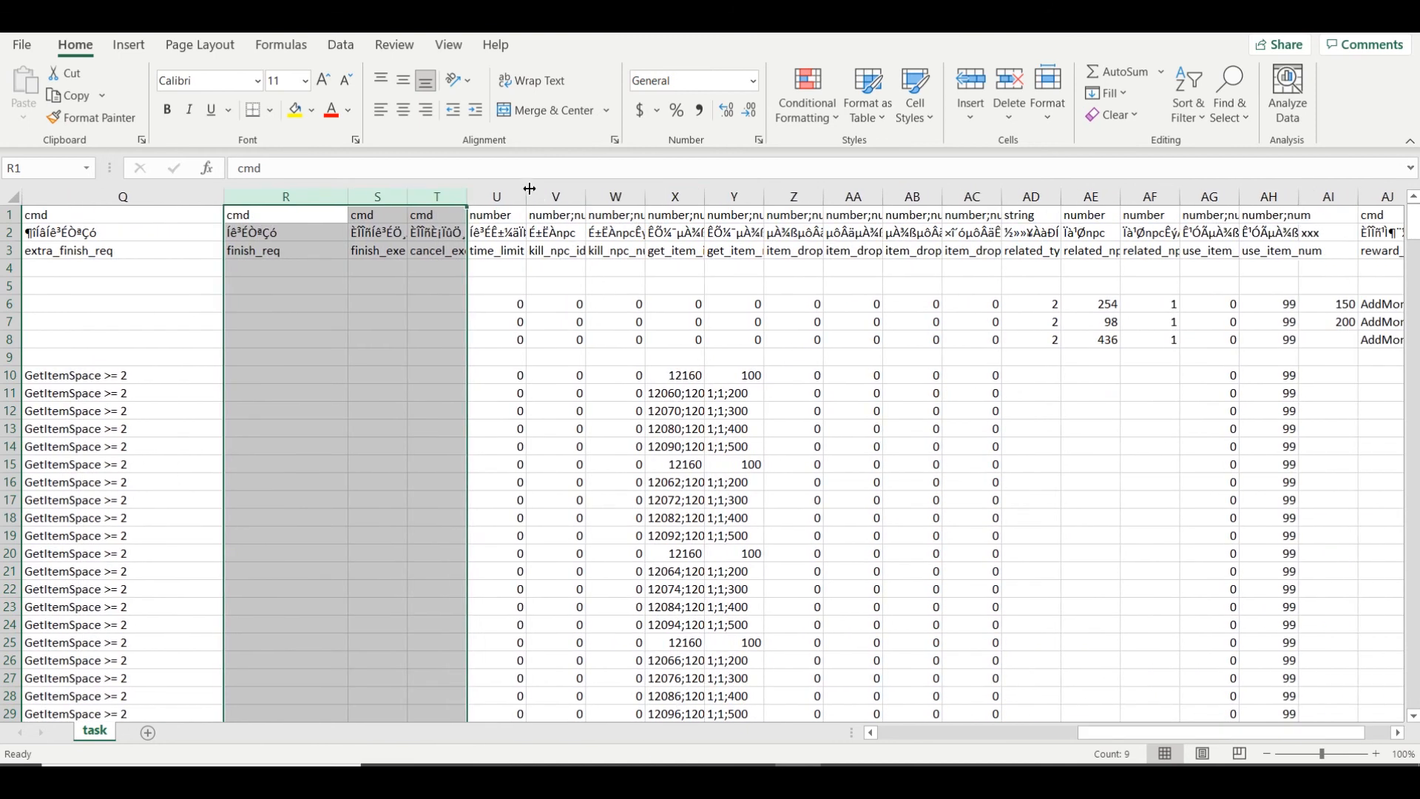
{"action": "left_click_drag", "start_coordinate": [531, 200], "coordinate": [685, 208]}
Inspect the time_limit values in rows 6 to 8 and bring the kill_npc_id column into focus
{"action": "left_click", "coordinate": [544, 303]}
{"action": "left_click", "coordinate": [543, 318]}
{"action": "left_click", "coordinate": [540, 342]}
{"action": "left_click", "coordinate": [546, 326]}
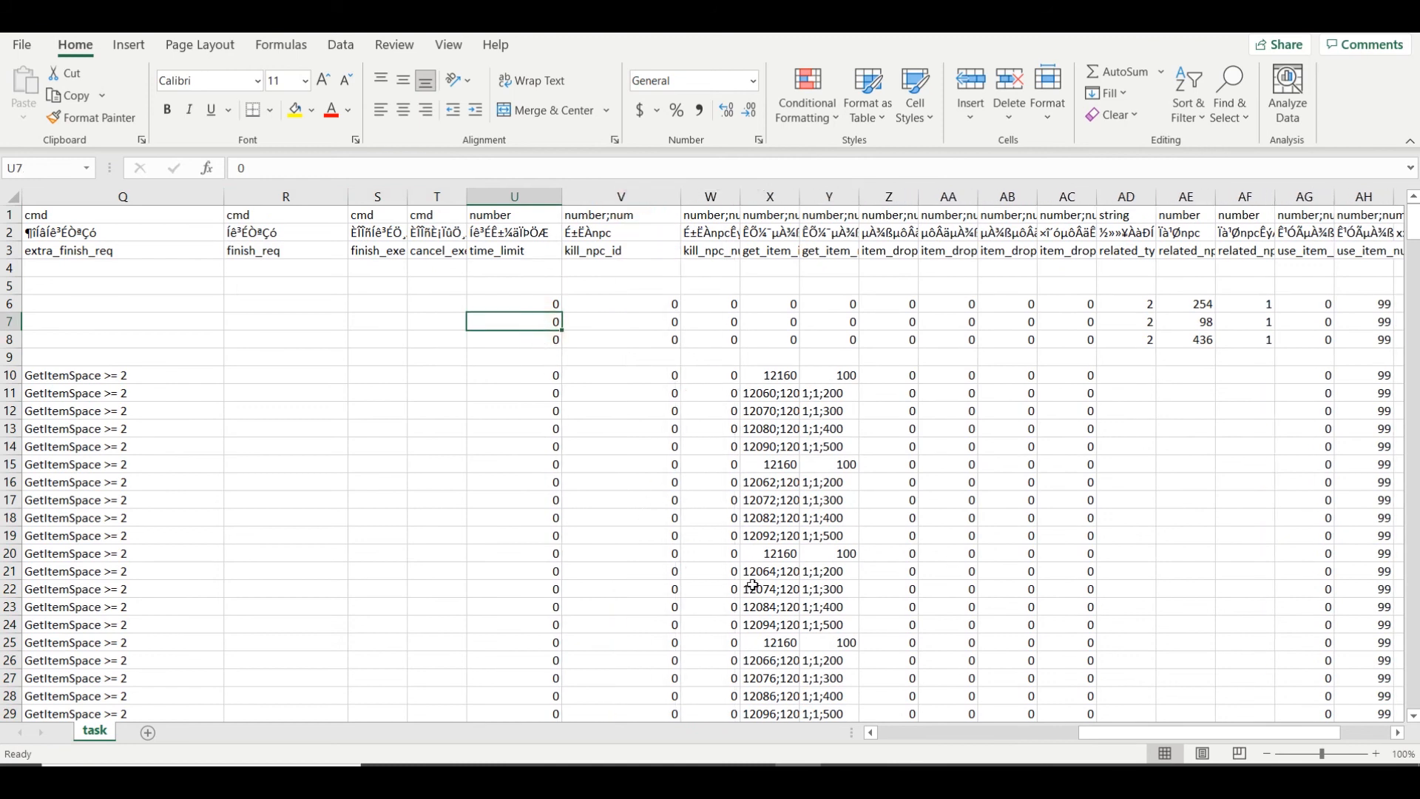
{"action": "left_click_drag", "start_coordinate": [1084, 740], "coordinate": [1096, 740]}
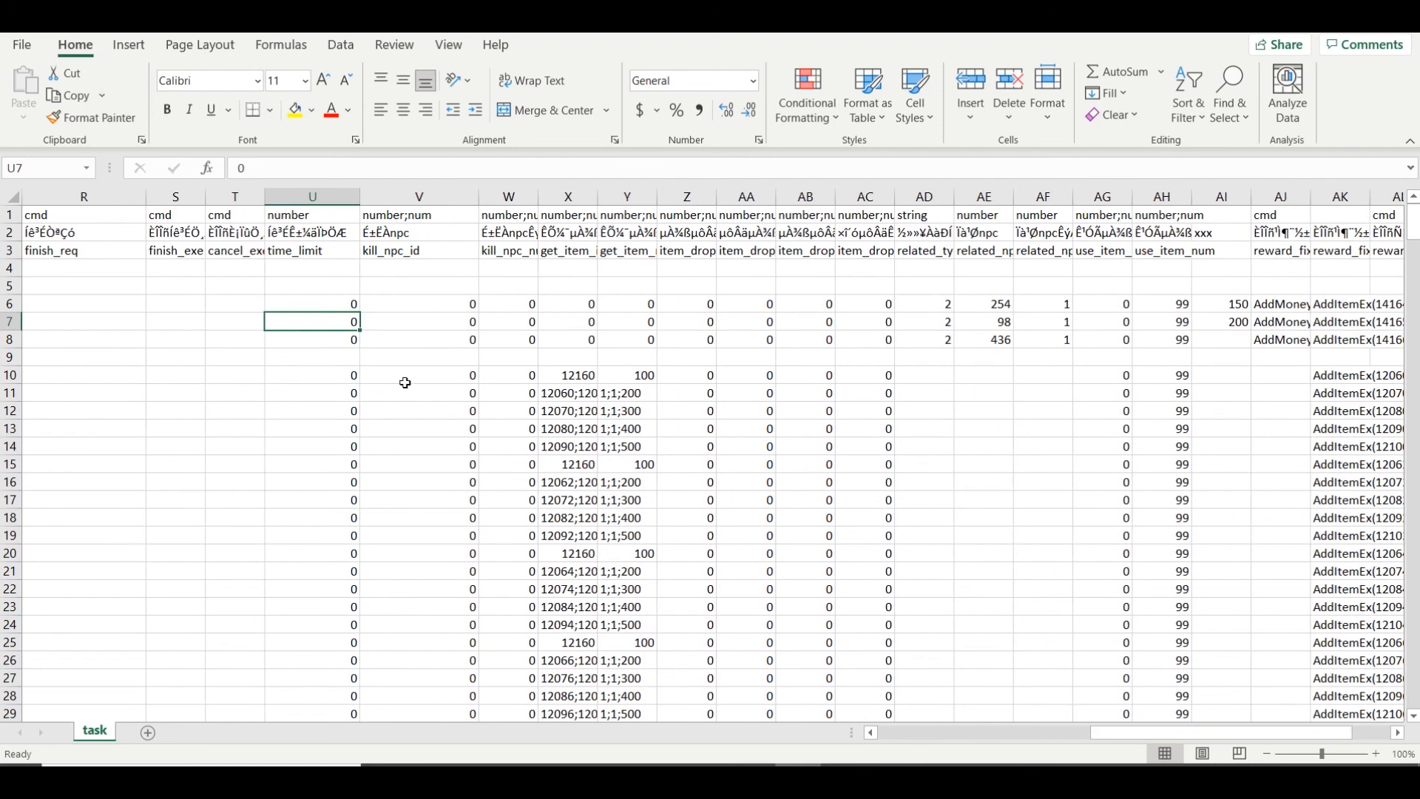
Widen the kill_npc_num column and inspect the kill_npc_id and kill_npc_num values in rows 6 to 8
{"action": "left_click_drag", "start_coordinate": [542, 211], "coordinate": [629, 214]}
{"action": "double_click", "coordinate": [539, 197]}
{"action": "left_click_drag", "start_coordinate": [436, 248], "coordinate": [510, 246]}
{"action": "left_click", "coordinate": [438, 202]}
{"action": "left_click", "coordinate": [438, 318]}
{"action": "left_click", "coordinate": [449, 303]}
{"action": "left_click", "coordinate": [440, 334]}
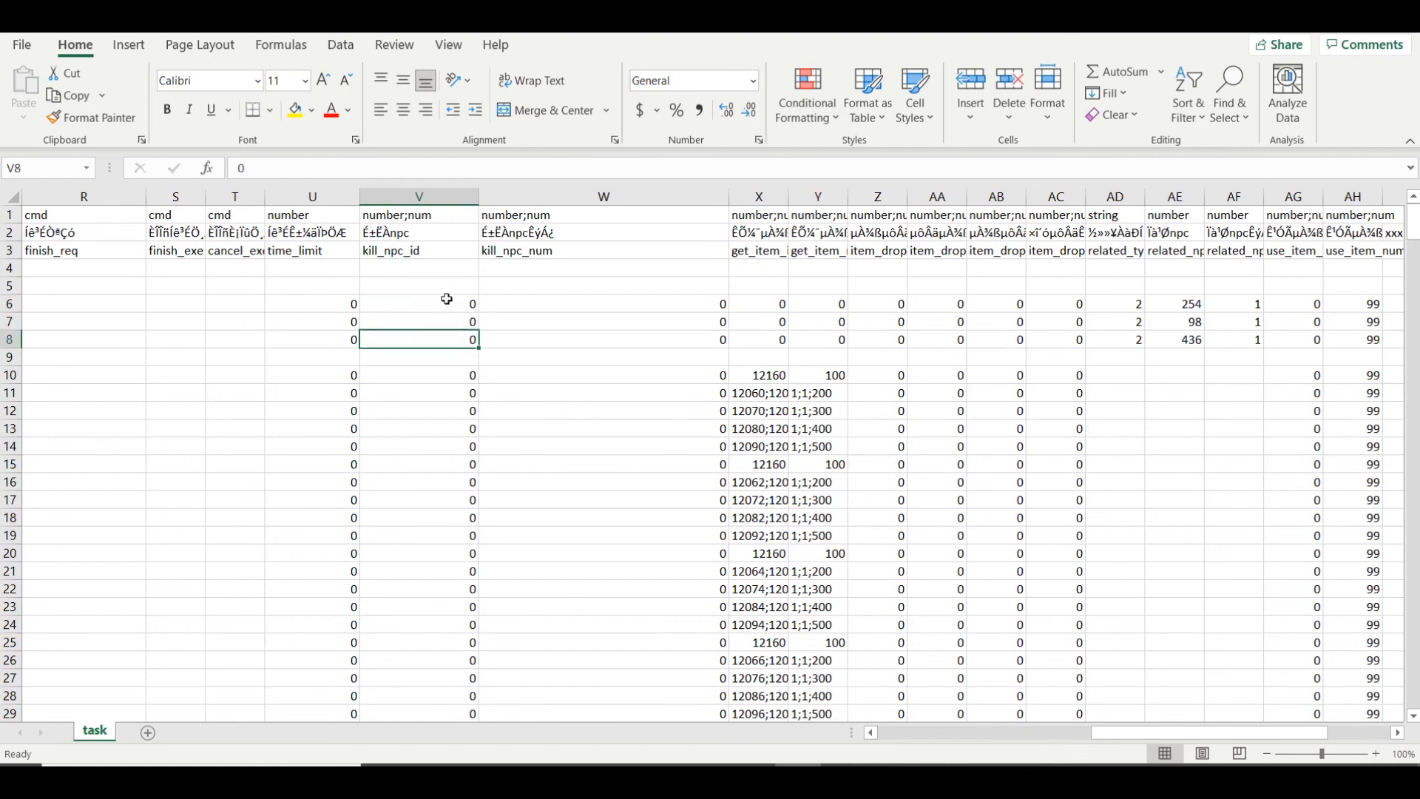
{"action": "left_click", "coordinate": [441, 202]}
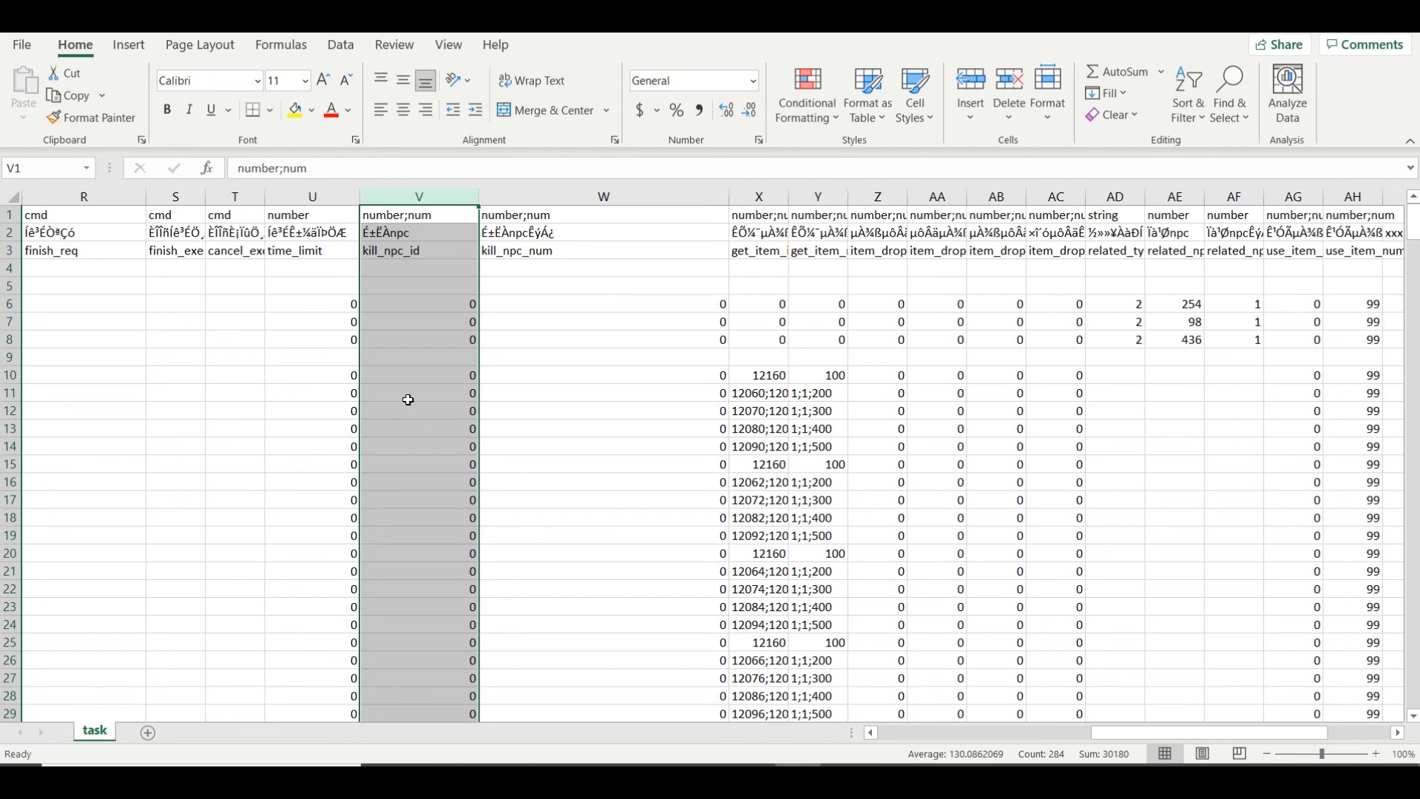
{"action": "left_click", "coordinate": [590, 201]}
{"action": "left_click", "coordinate": [576, 300]}
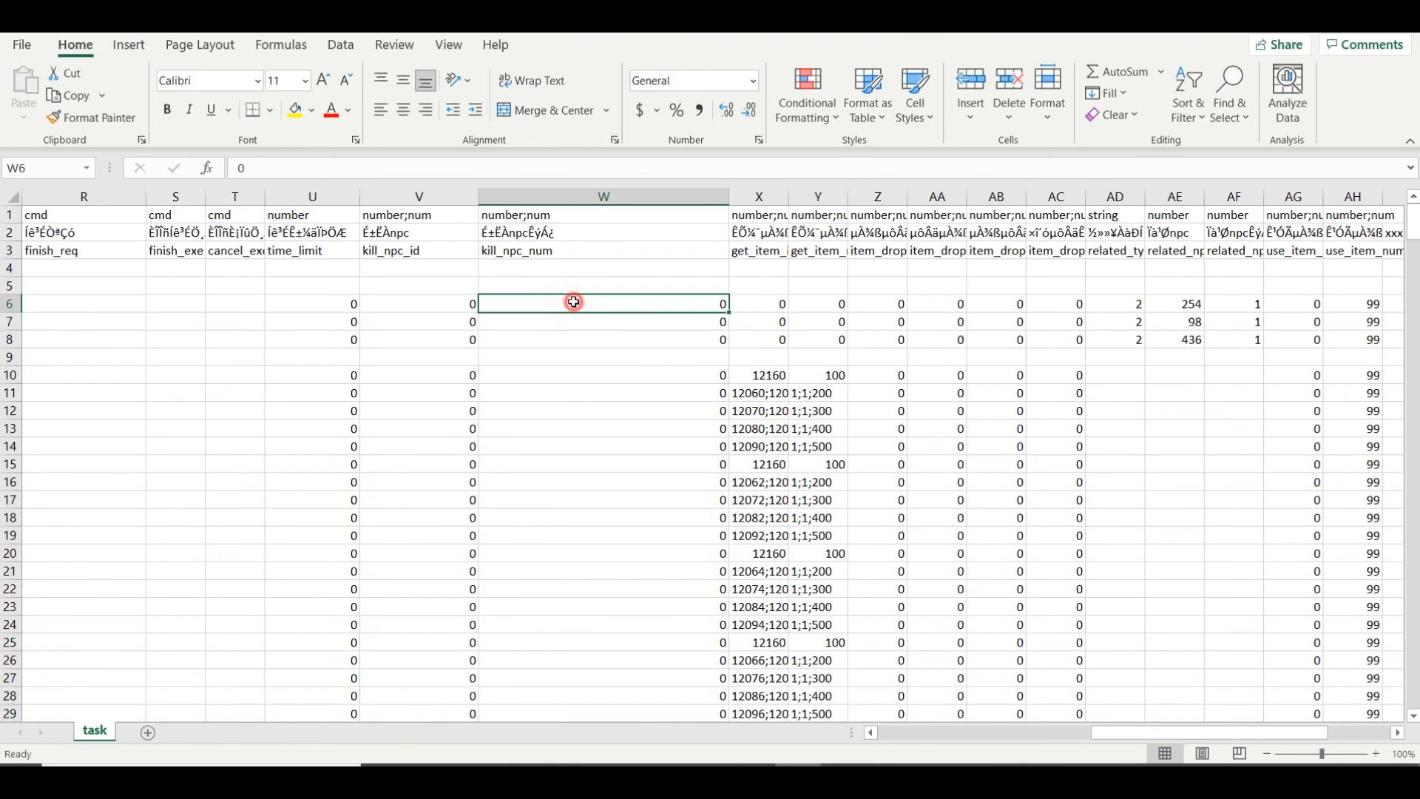
Enter 12189 as the kill_npc_id and 5 as the kill_npc_num for the quest in row 6
{"action": "left_click", "coordinate": [466, 303]}
{"action": "type", "text": "12189"}
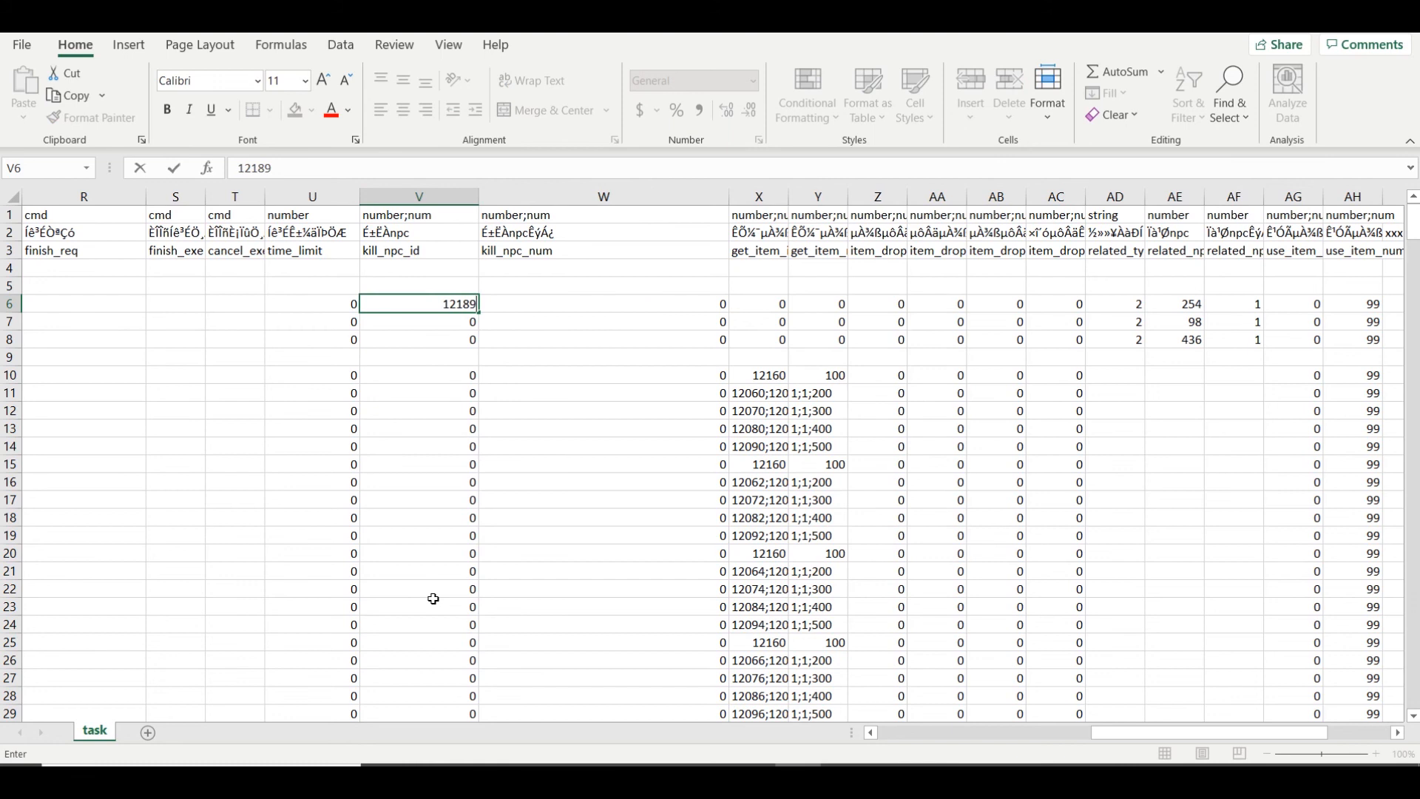
{"action": "left_click", "coordinate": [546, 312]}
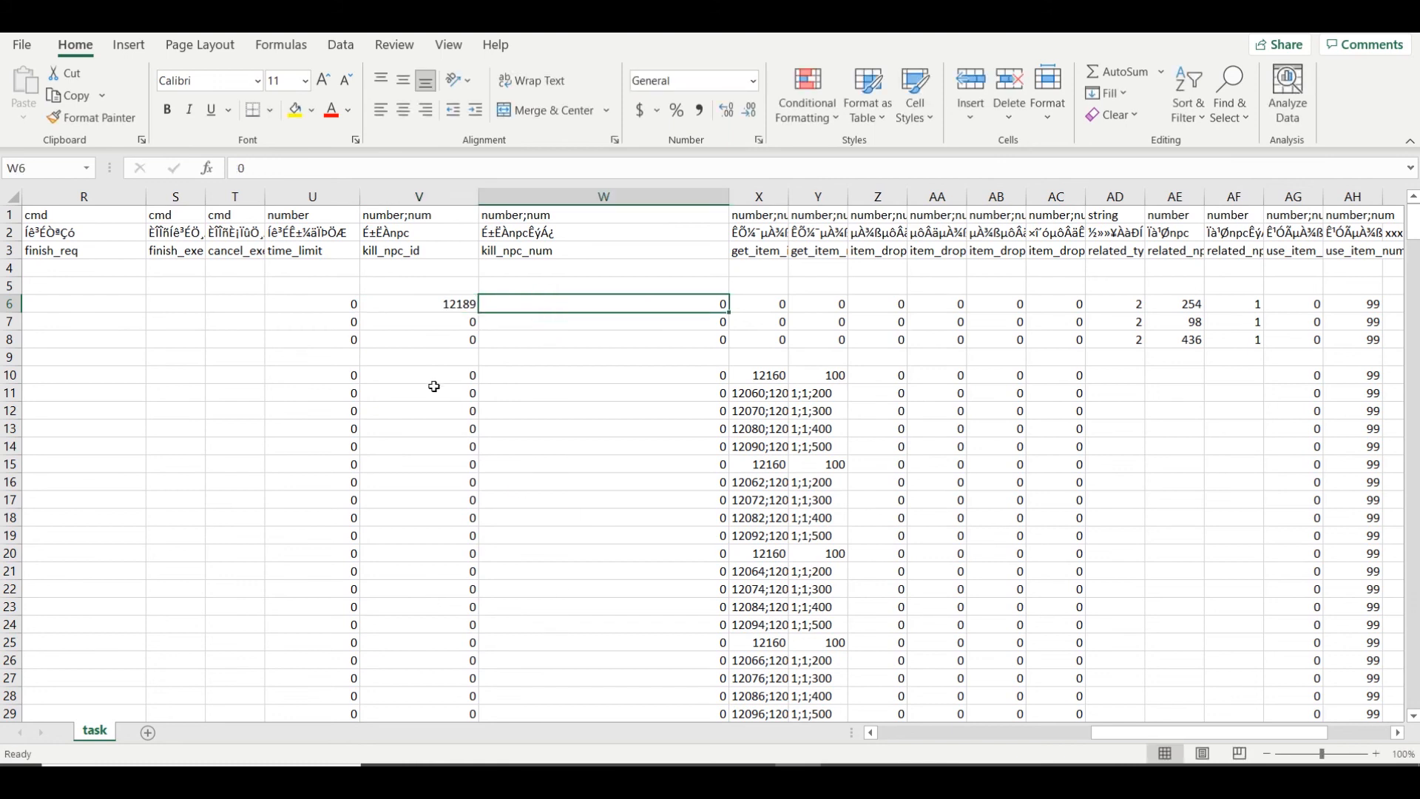
{"action": "type", "text": "5"}
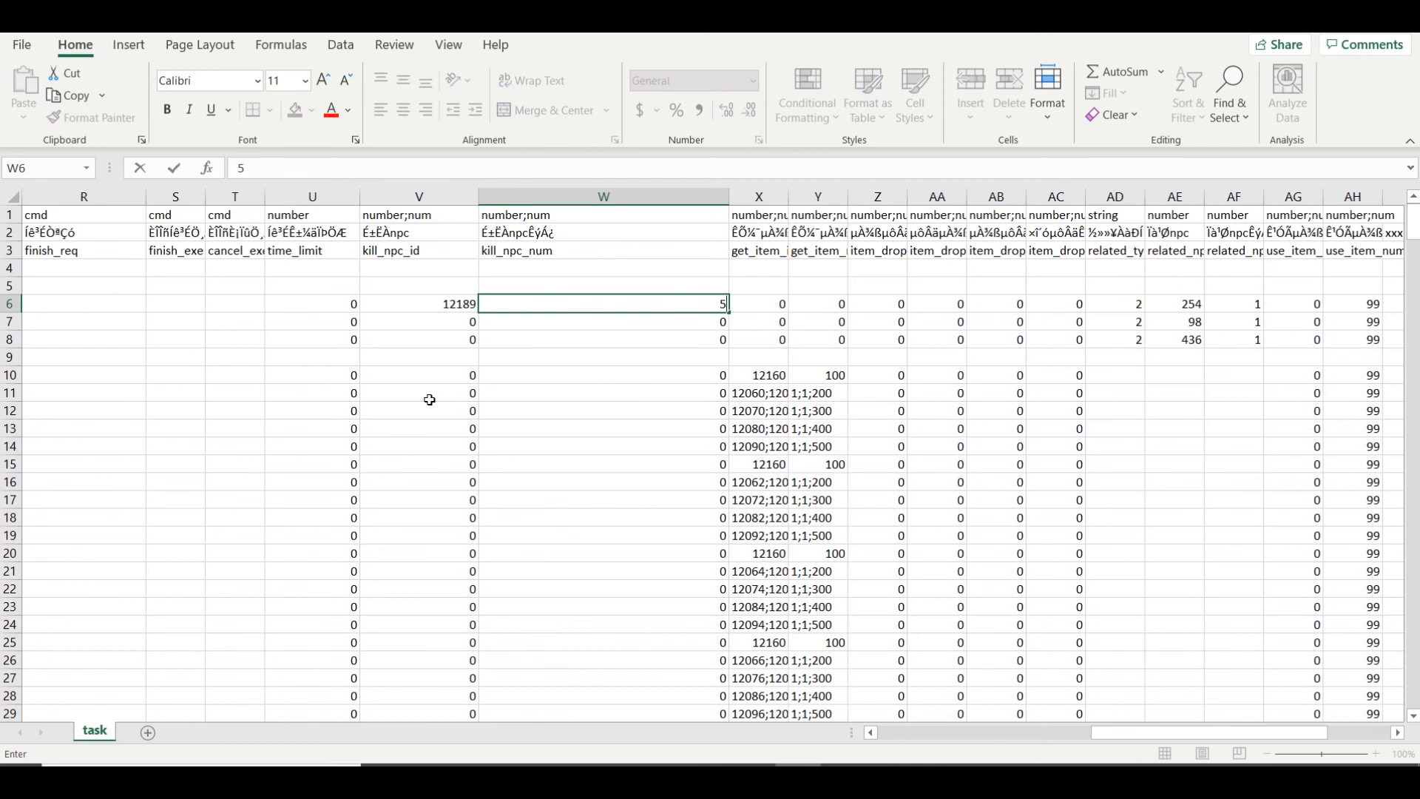
{"action": "left_click", "coordinate": [458, 321]}
Extend row 6's kill_npc_id to 12189;12950;12381 and its kill_npc_num to 5;3;1
{"action": "double_click", "coordinate": [463, 303]}
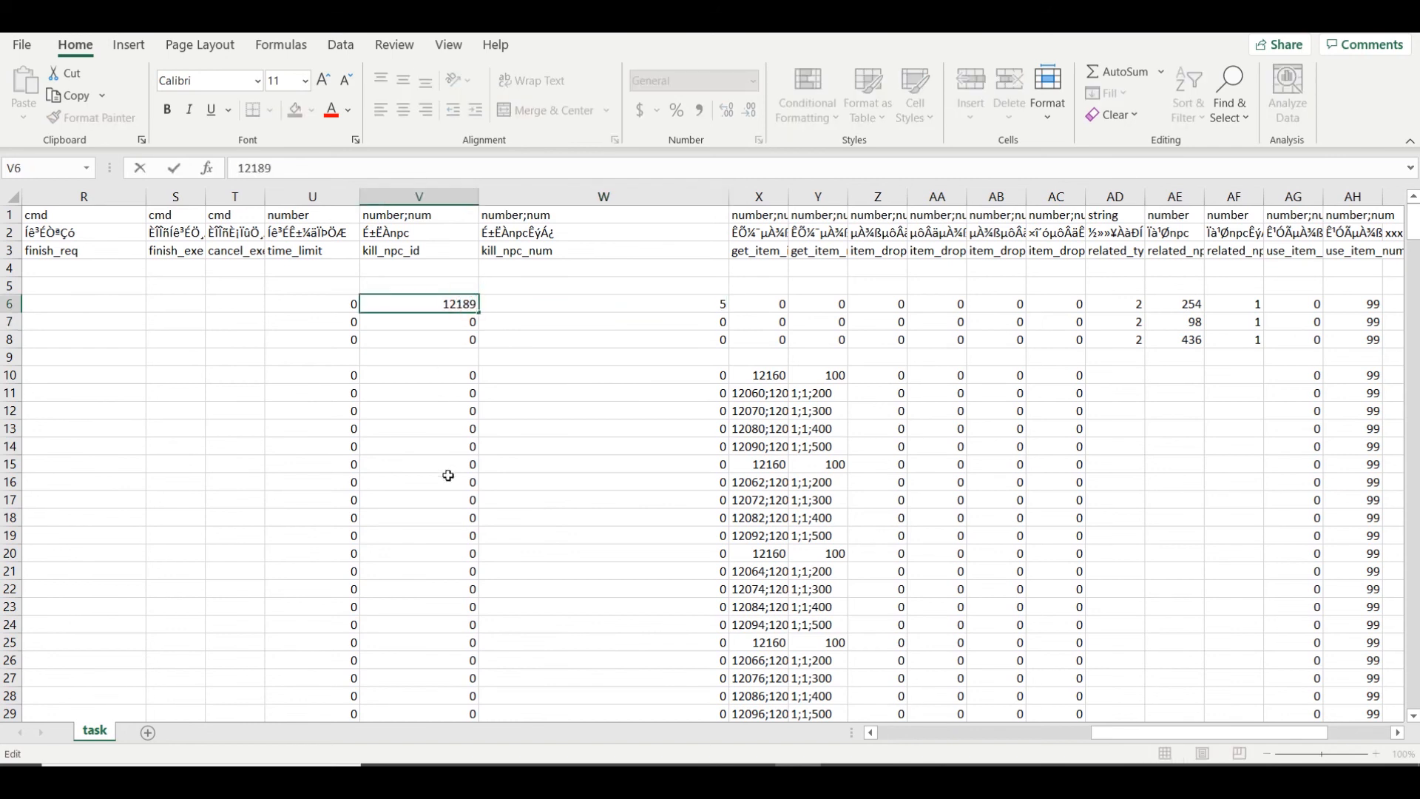
{"action": "type", "text": ";12950;12381"}
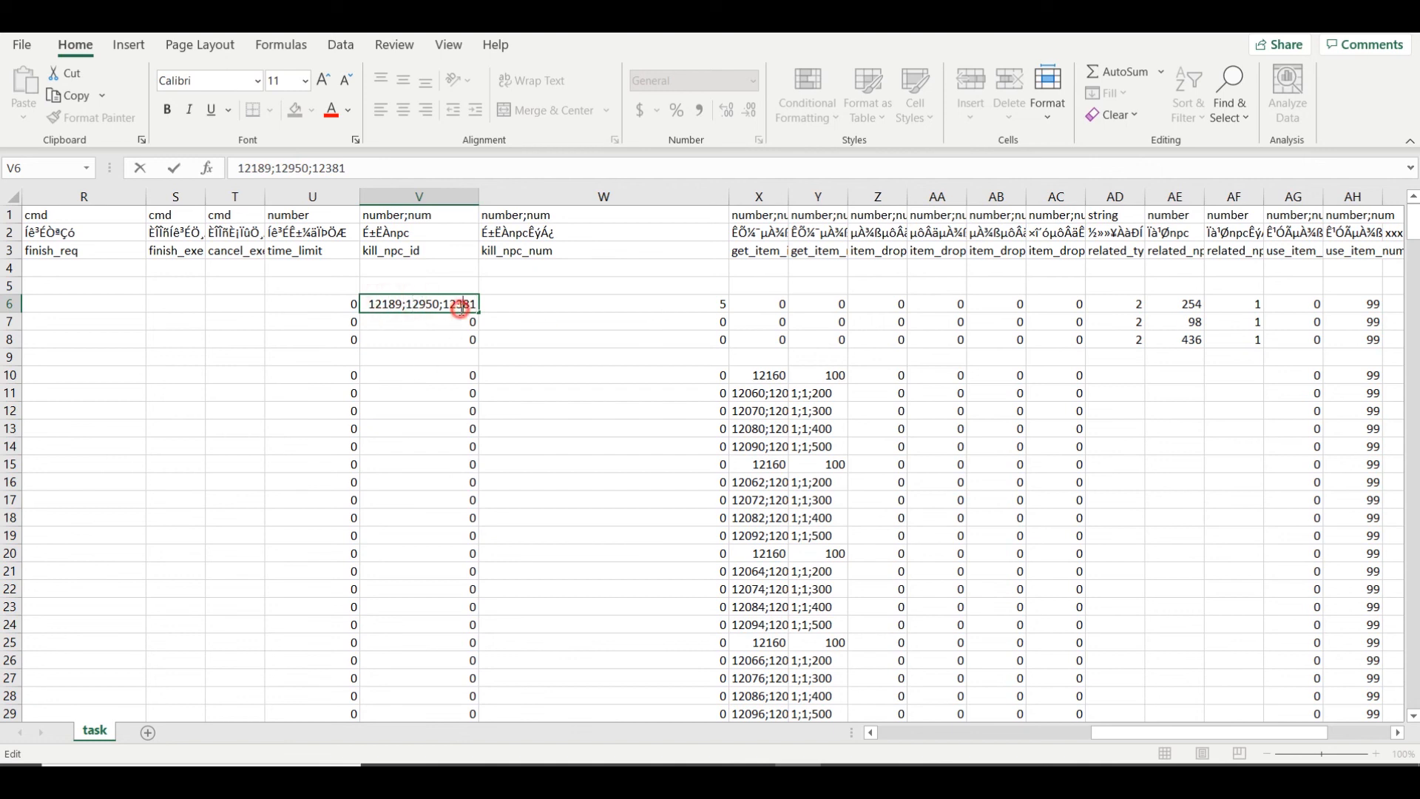
{"action": "left_click", "coordinate": [719, 303]}
{"action": "double_click", "coordinate": [719, 303]}
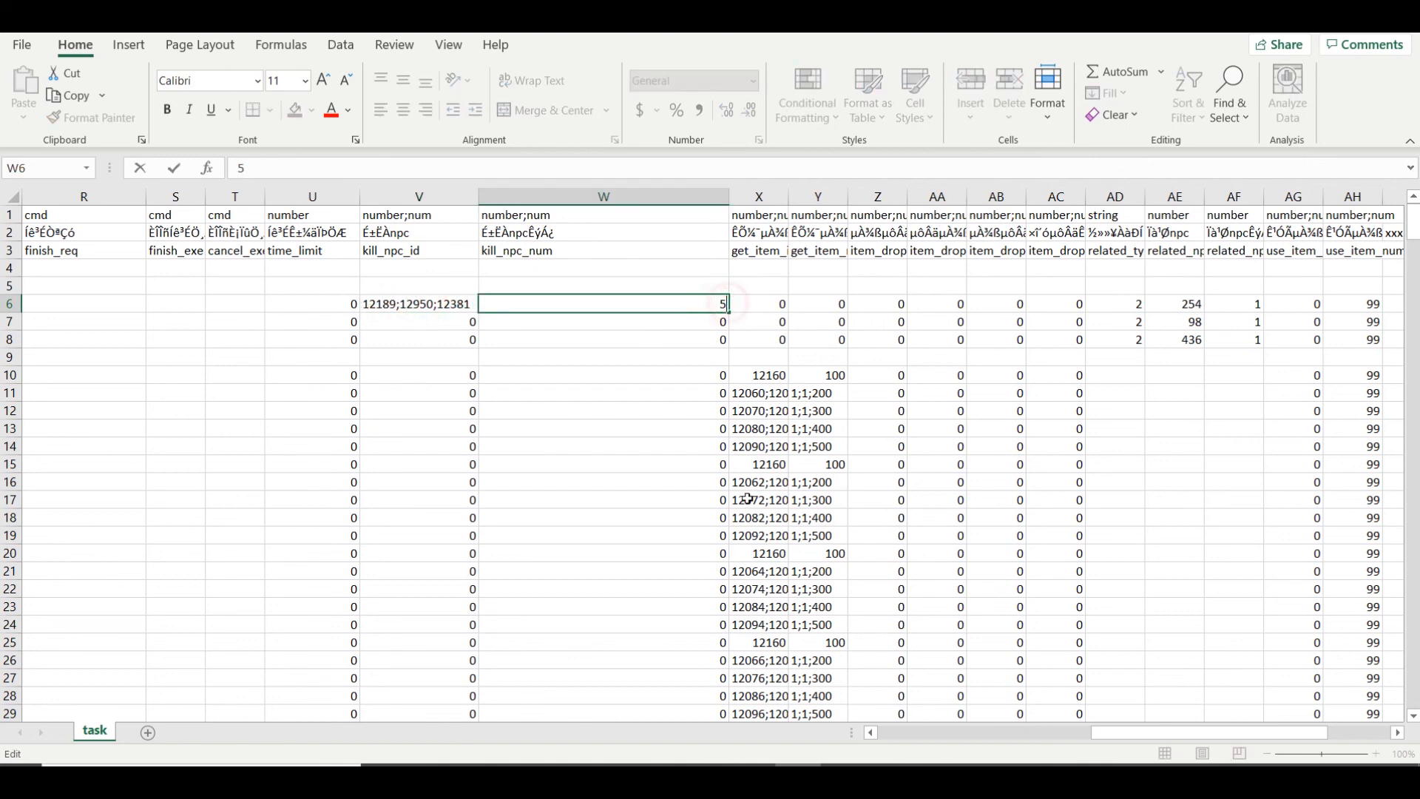
{"action": "type", "text": ";3;1"}
{"action": "left_click", "coordinate": [756, 530]}
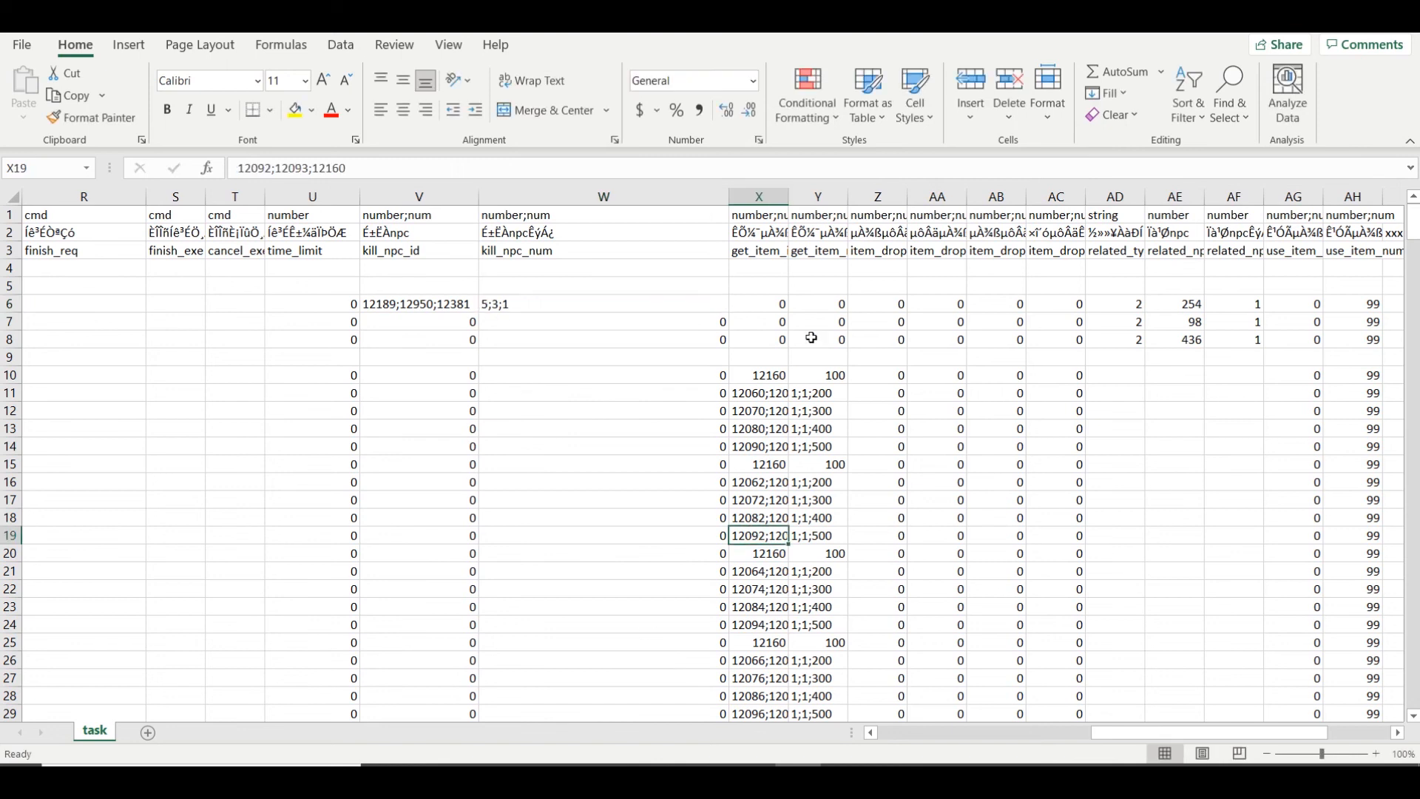
Widen the get_item_id and get_item_num columns and highlight their header cells in row 3
{"action": "left_click_drag", "start_coordinate": [788, 196], "coordinate": [899, 200]}
{"action": "double_click", "coordinate": [954, 202]}
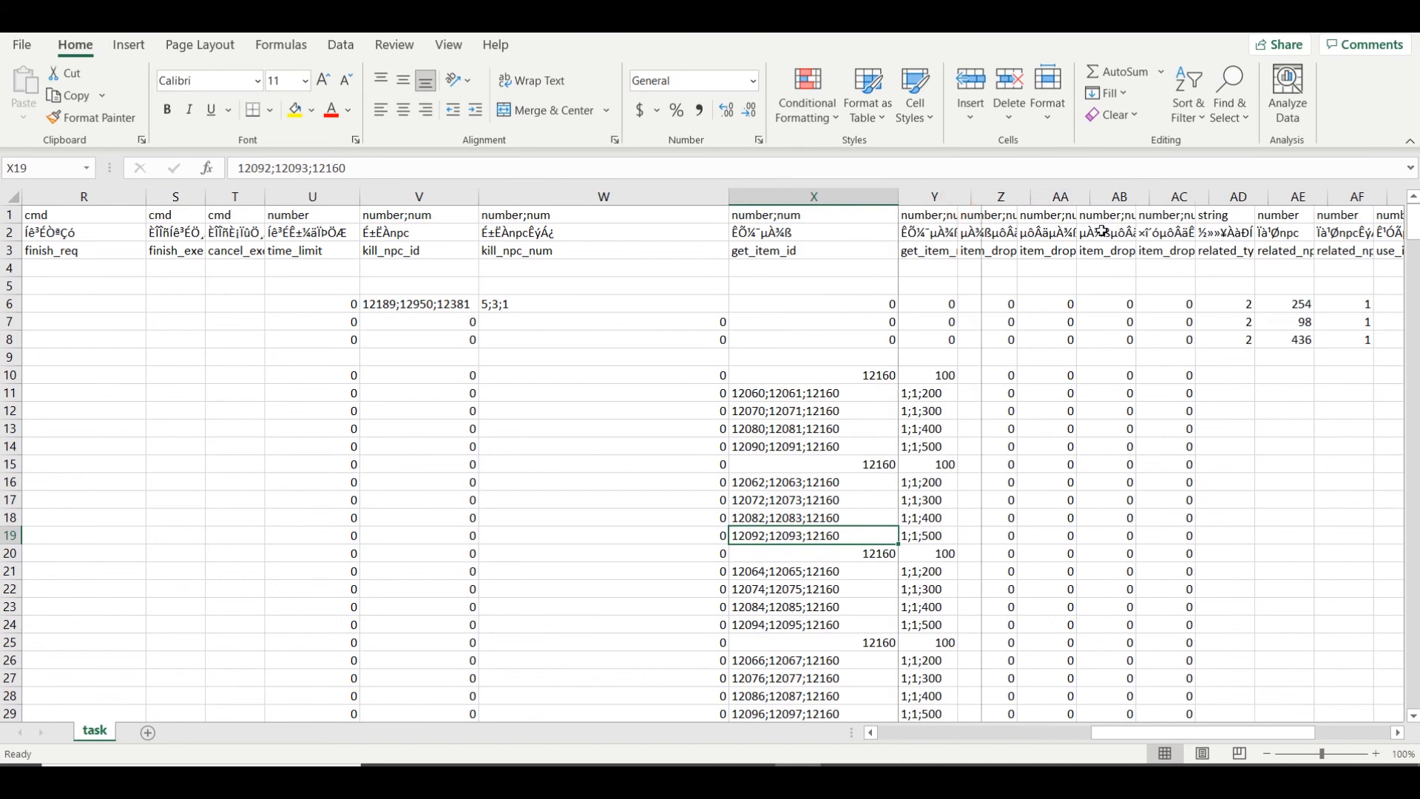
{"action": "left_click", "coordinate": [8, 303]}
{"action": "left_click", "coordinate": [828, 252]}
{"action": "left_click_drag", "start_coordinate": [888, 257], "coordinate": [938, 248]}
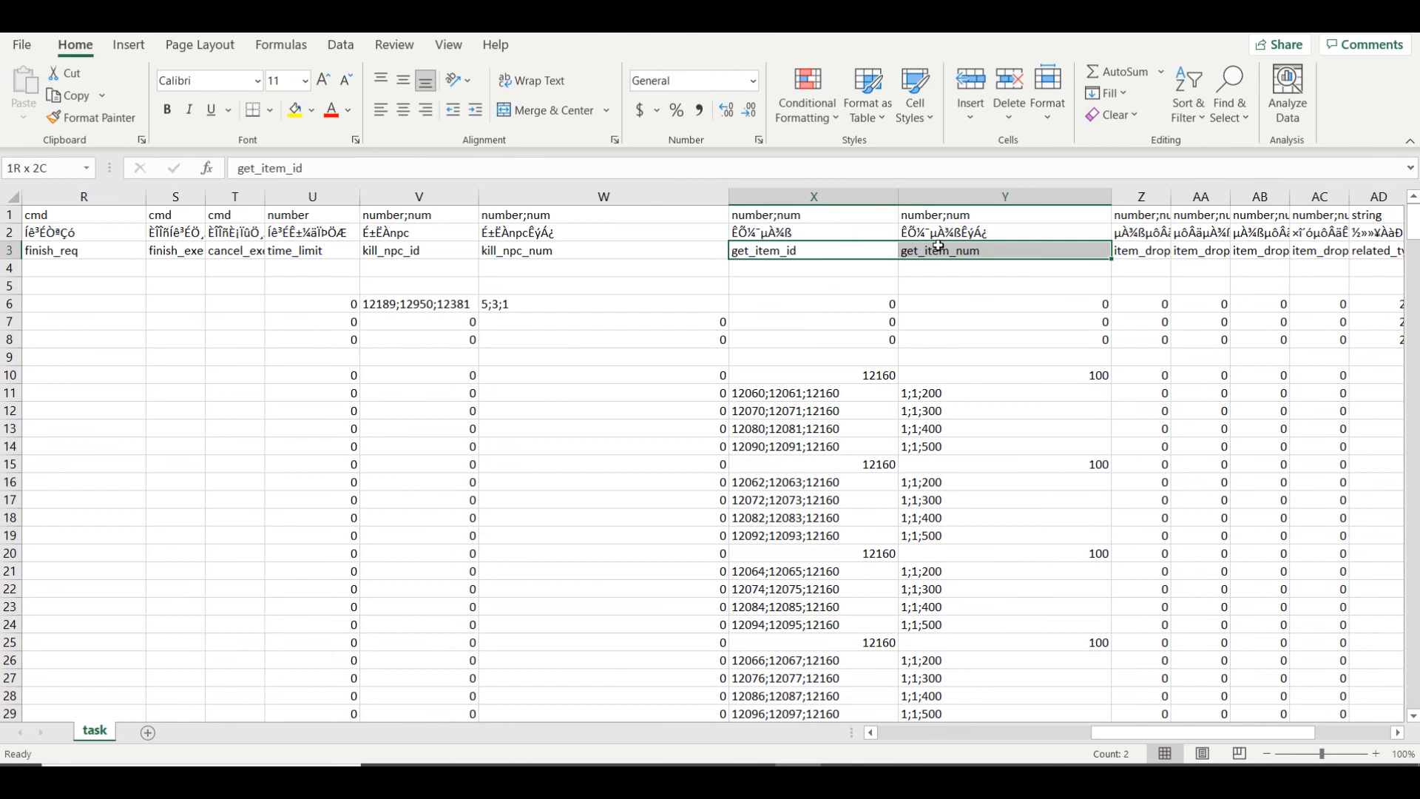
Compare the get_item_id and get_item_num entries of row 6 with those from row 11 down
{"action": "left_click_drag", "start_coordinate": [838, 303], "coordinate": [929, 304]}
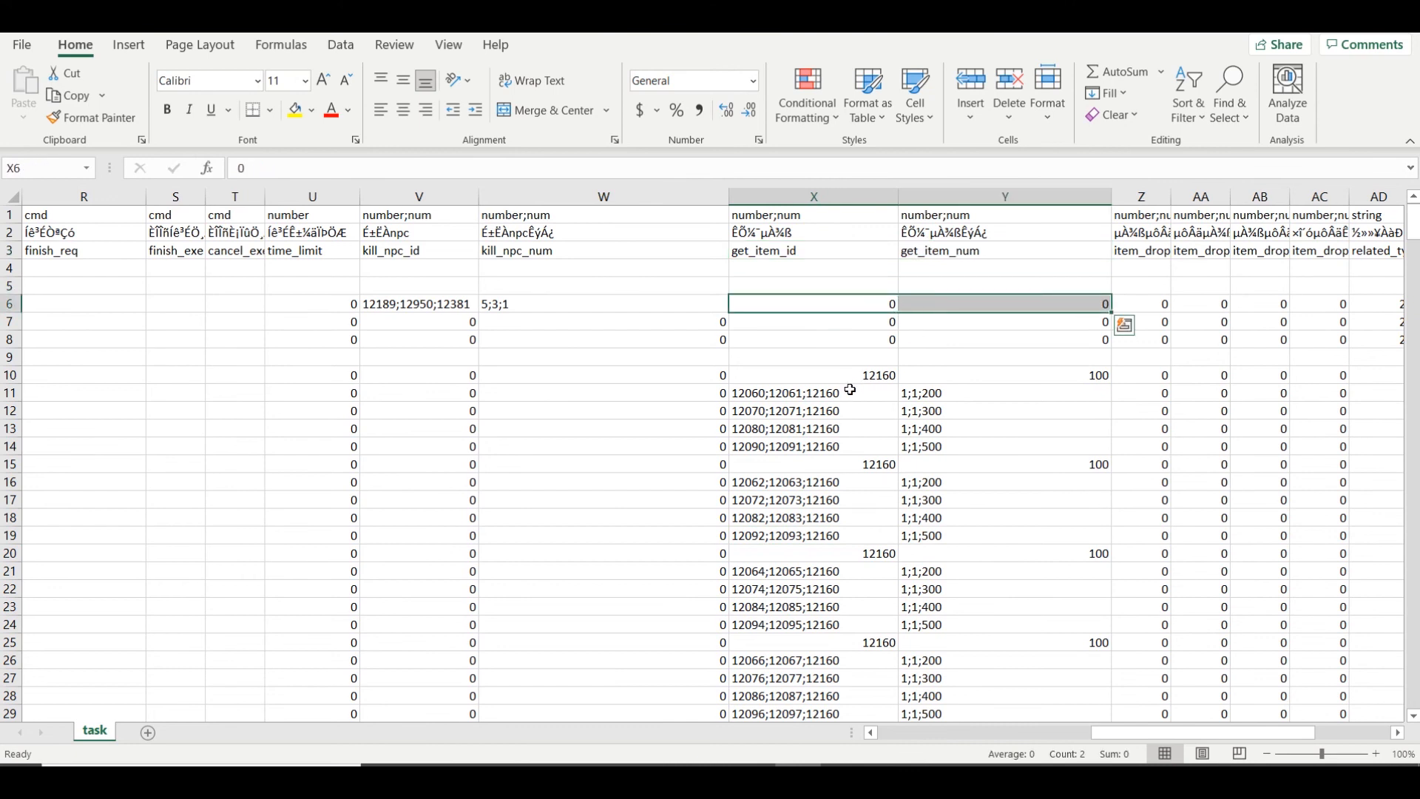
{"action": "left_click_drag", "start_coordinate": [851, 392], "coordinate": [934, 393]}
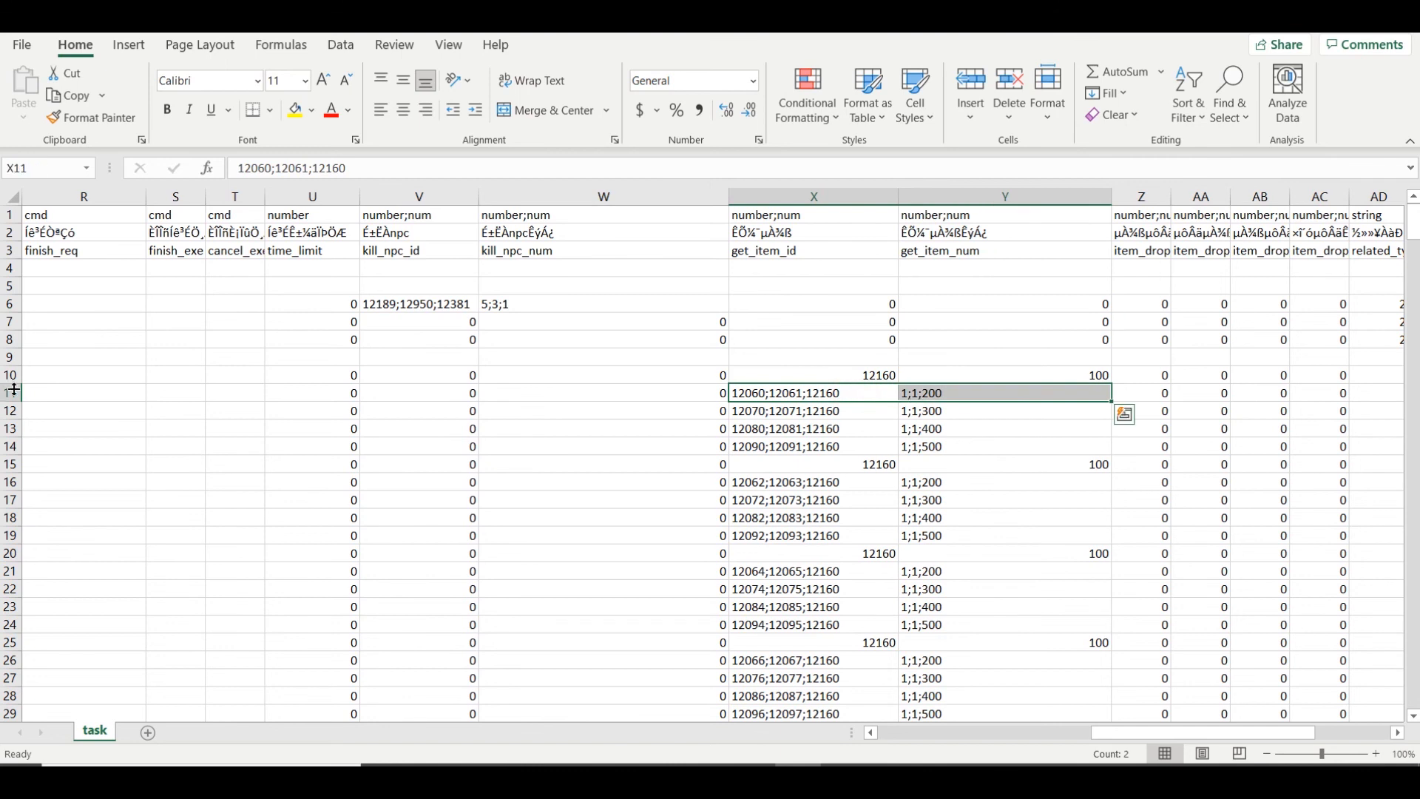
{"action": "left_click_drag", "start_coordinate": [778, 393], "coordinate": [806, 643]}
{"action": "left_click", "coordinate": [827, 483]}
{"action": "left_click", "coordinate": [760, 397]}
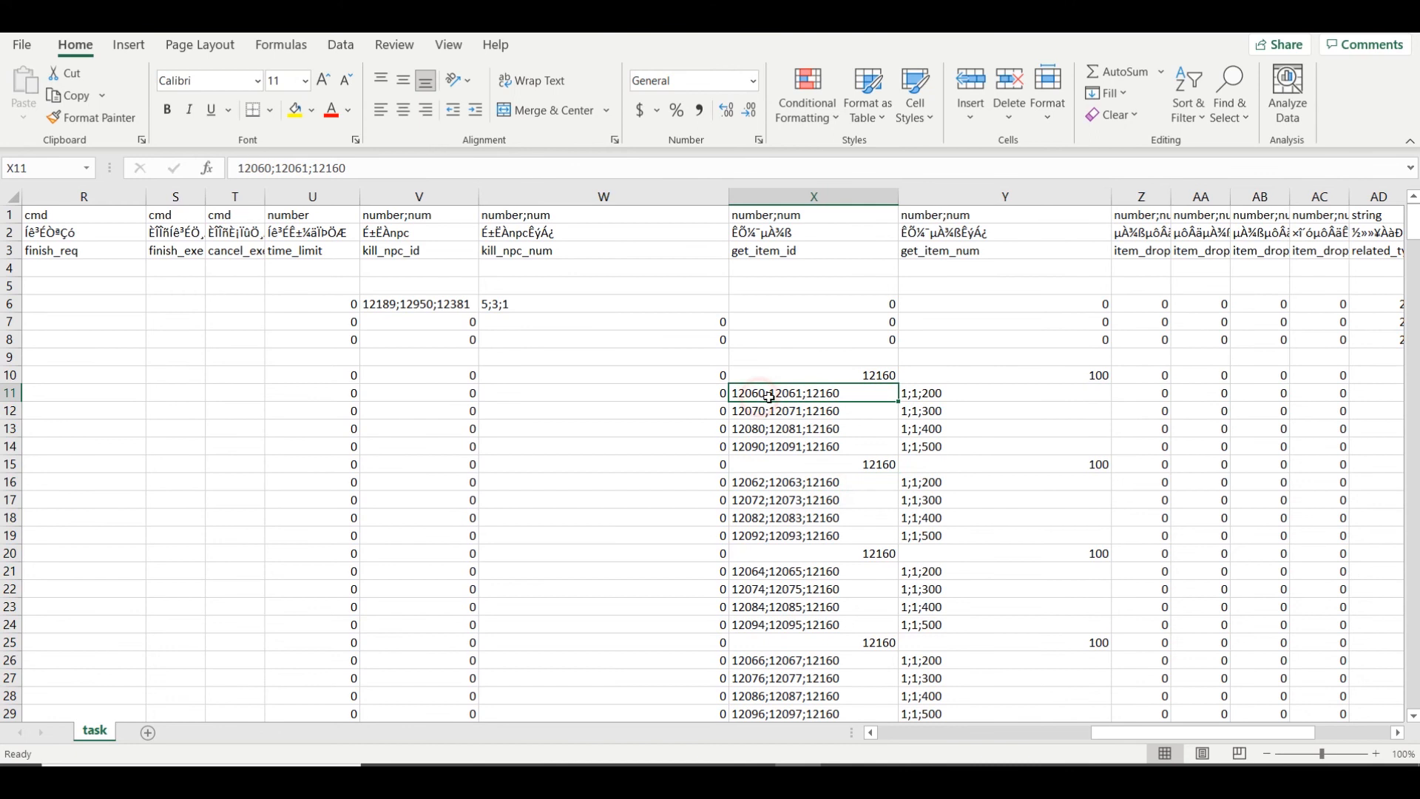
Examine the individual item IDs in cell X11 and their matching quantities in cell Y11
{"action": "double_click", "coordinate": [803, 394]}
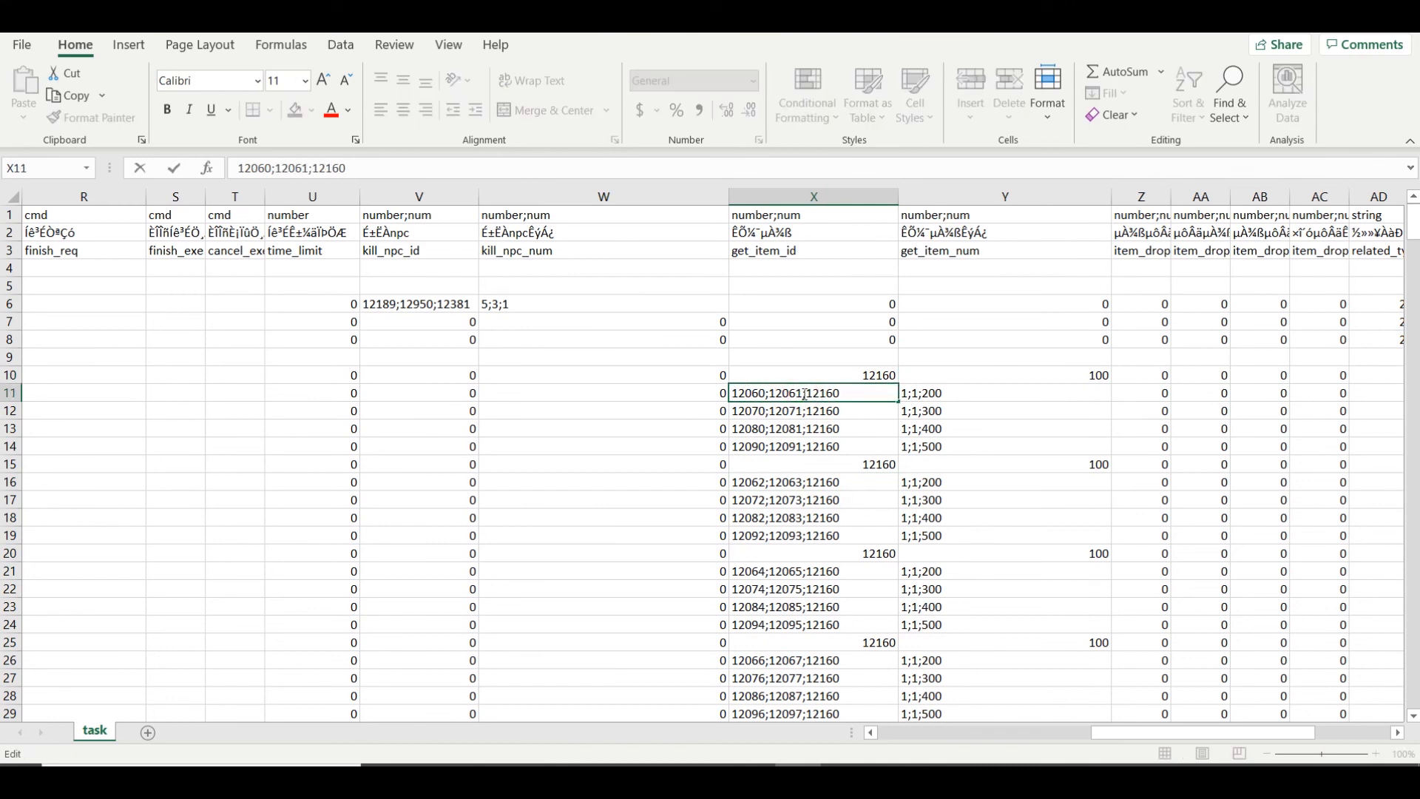
{"action": "left_click_drag", "start_coordinate": [805, 394], "coordinate": [703, 412]}
{"action": "left_click_drag", "start_coordinate": [849, 397], "coordinate": [807, 394]}
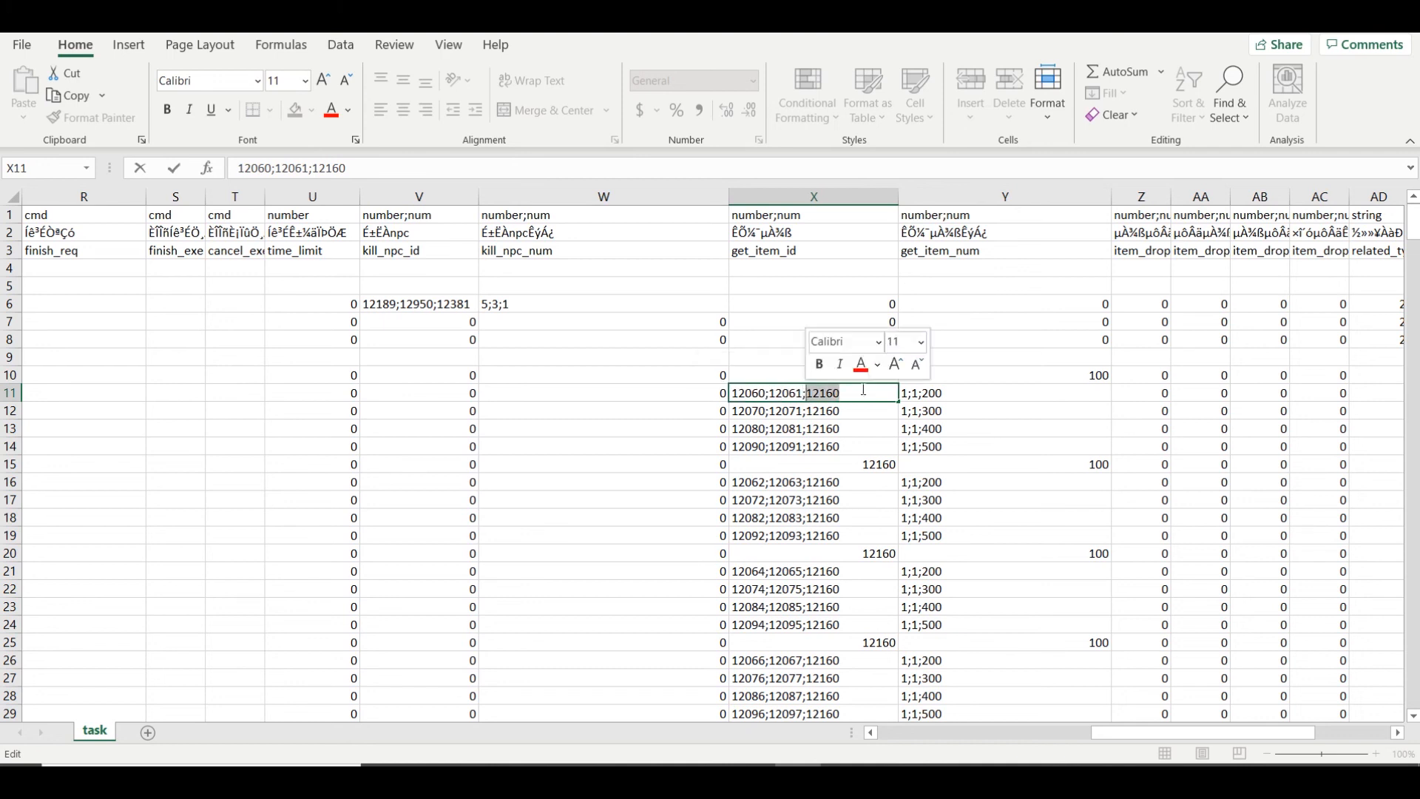
{"action": "double_click", "coordinate": [916, 394]}
{"action": "left_click_drag", "start_coordinate": [921, 394], "coordinate": [896, 393]}
{"action": "left_click", "coordinate": [943, 393]}
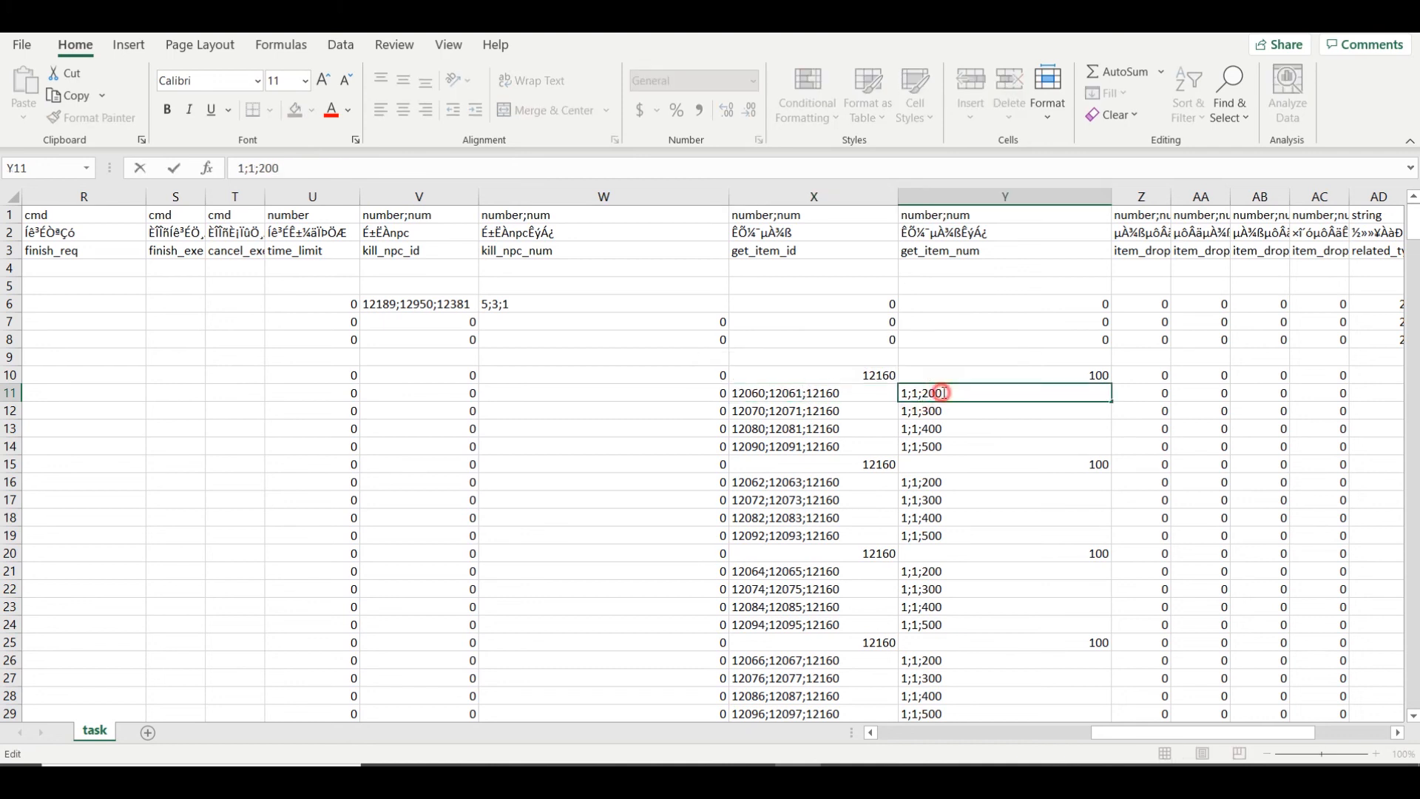
{"action": "left_click", "coordinate": [823, 425]}
Highlight the get_item_id and get_item_num pairs in rows 11 and 12 to compare them
{"action": "left_click_drag", "start_coordinate": [820, 396], "coordinate": [941, 405]}
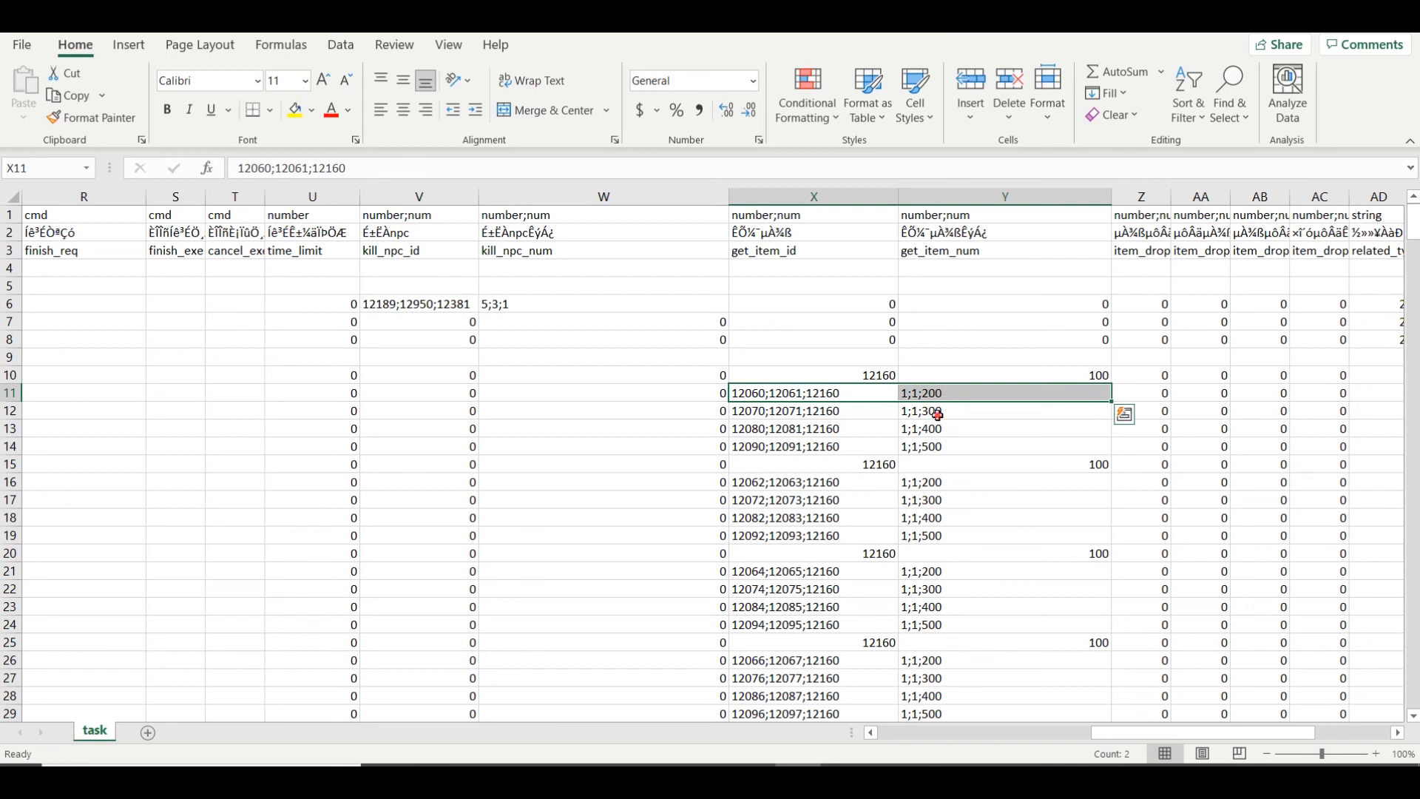
{"action": "left_click", "coordinate": [939, 405]}
{"action": "left_click", "coordinate": [857, 391]}
{"action": "left_click_drag", "start_coordinate": [903, 398], "coordinate": [913, 396]}
{"action": "left_click_drag", "start_coordinate": [913, 396], "coordinate": [962, 412]}
{"action": "left_click", "coordinate": [867, 426]}
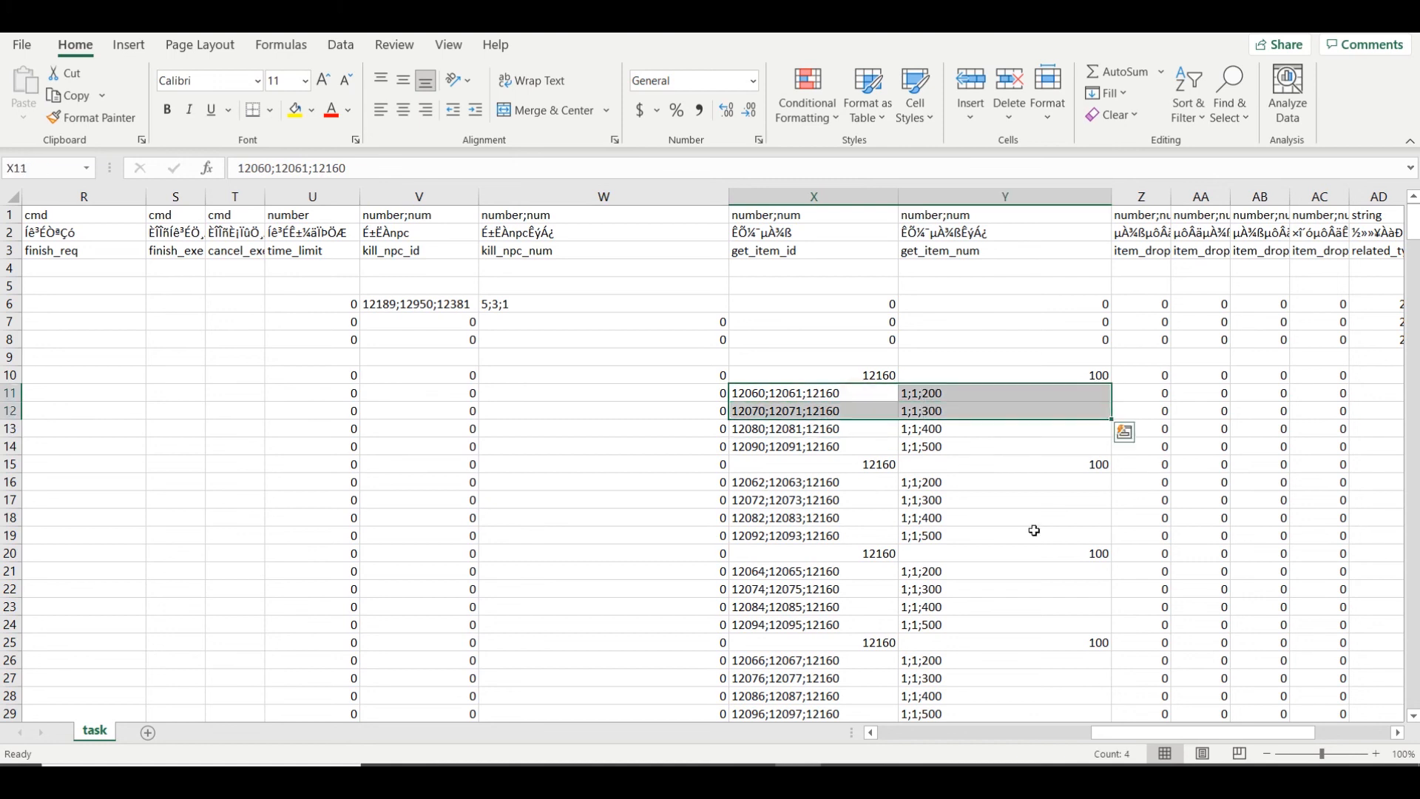
Widen the item_drop_npcid, item_drop_id, item_drop_rate and item_drop_num columns so their headings are fully readable
{"action": "left_click_drag", "start_coordinate": [1157, 730], "coordinate": [1245, 743]}
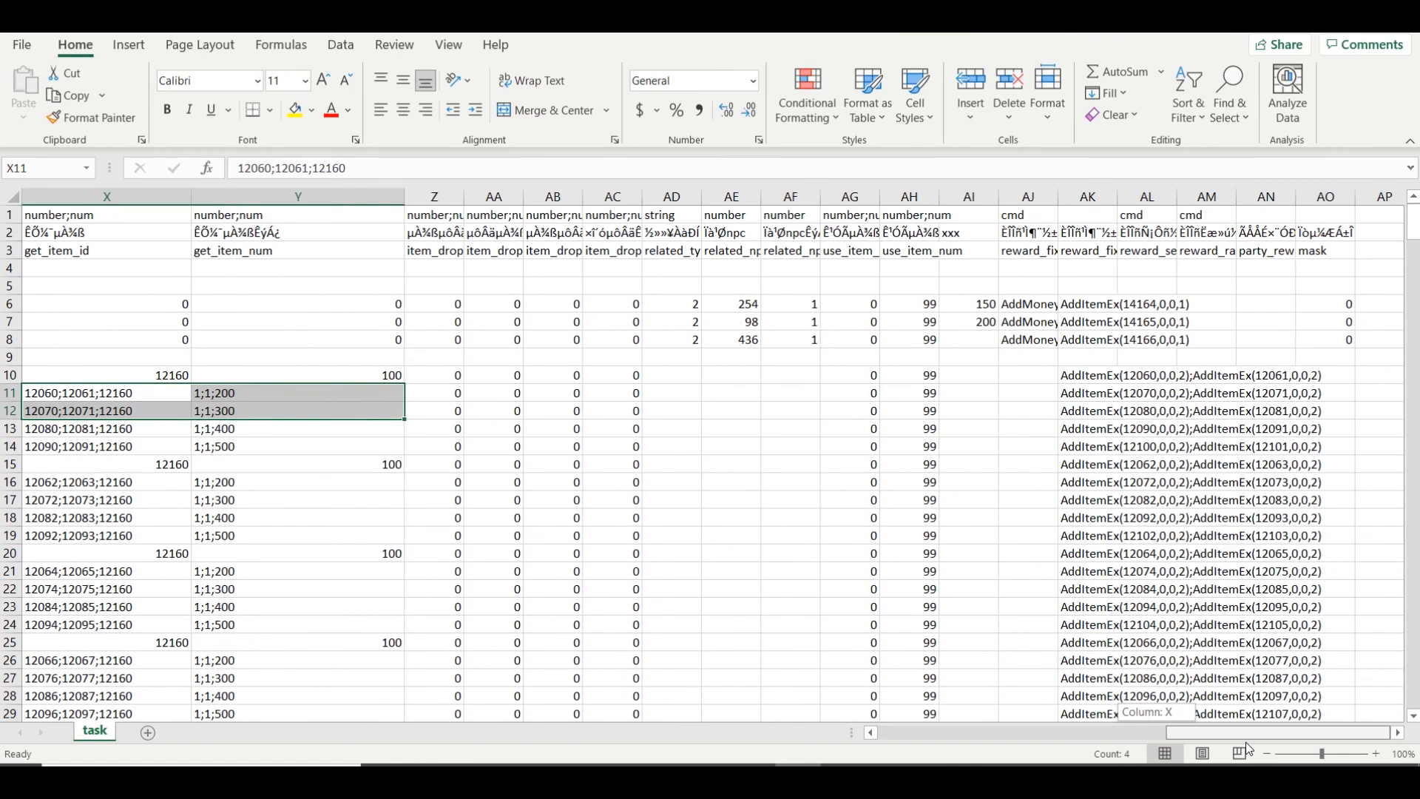
{"action": "left_click_drag", "start_coordinate": [447, 196], "coordinate": [671, 196]}
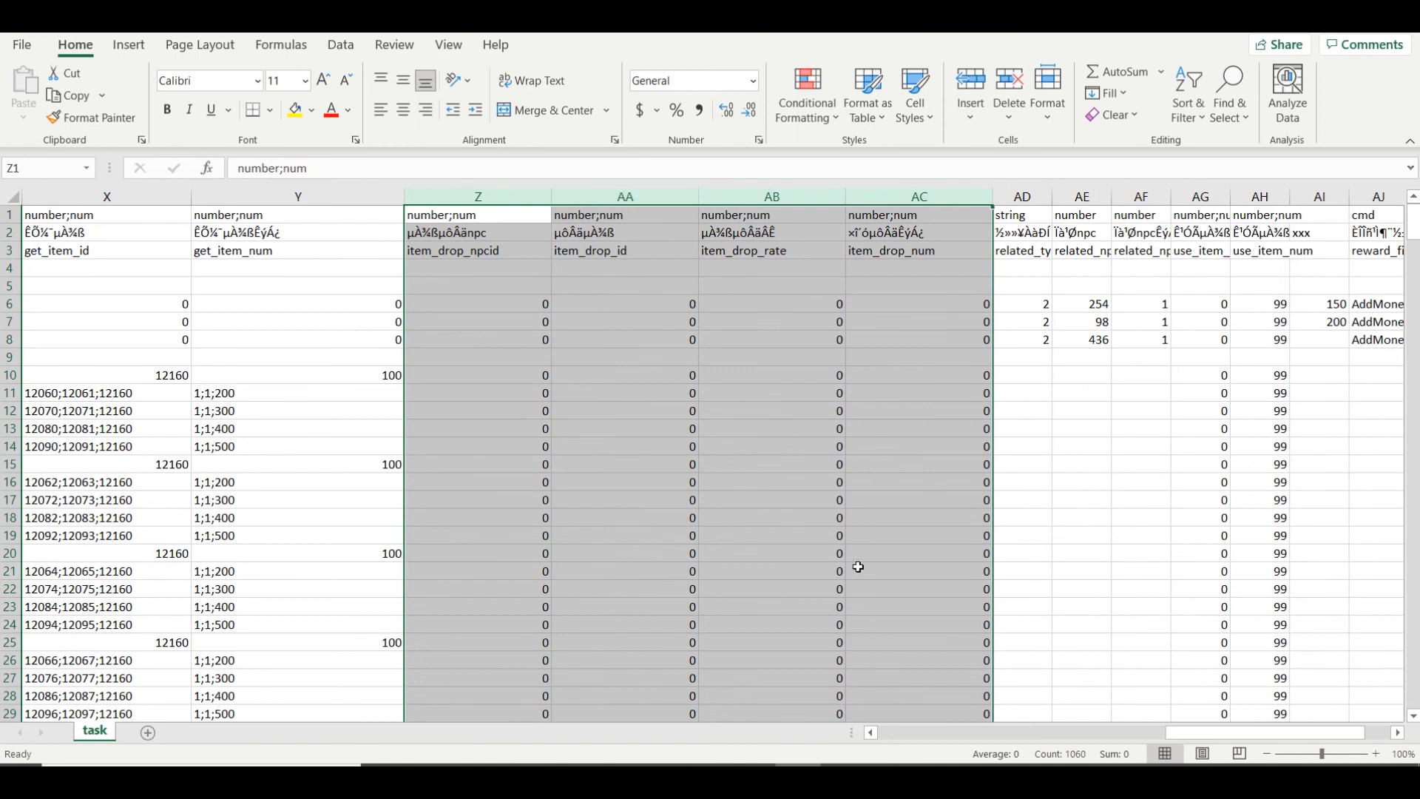
{"action": "scroll", "coordinate": [1250, 732], "scroll_direction": "right", "scroll_amount": 2}
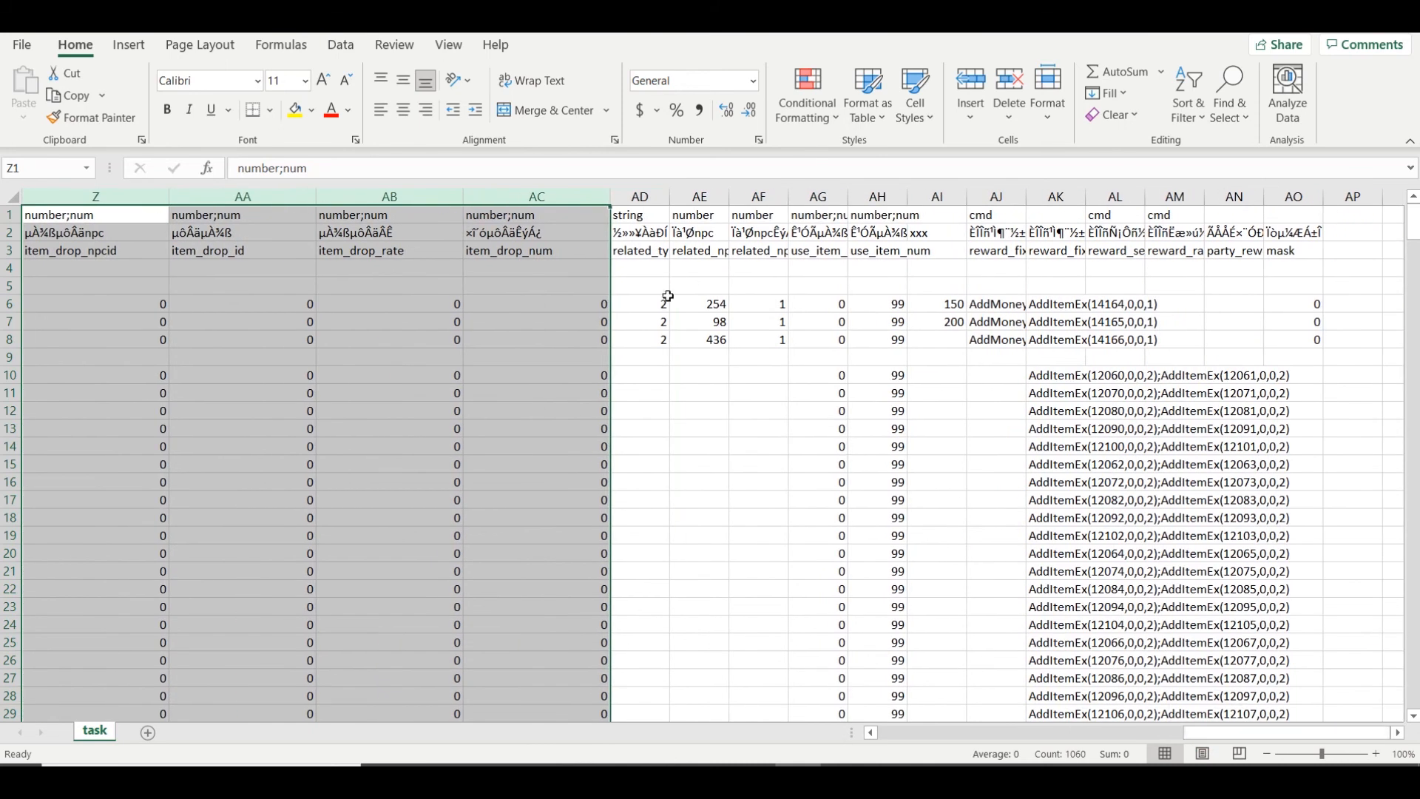
Highlight the values in columns AD to AF for rows 6 to 8 and look through the rows further down
{"action": "left_click_drag", "start_coordinate": [665, 303], "coordinate": [742, 341]}
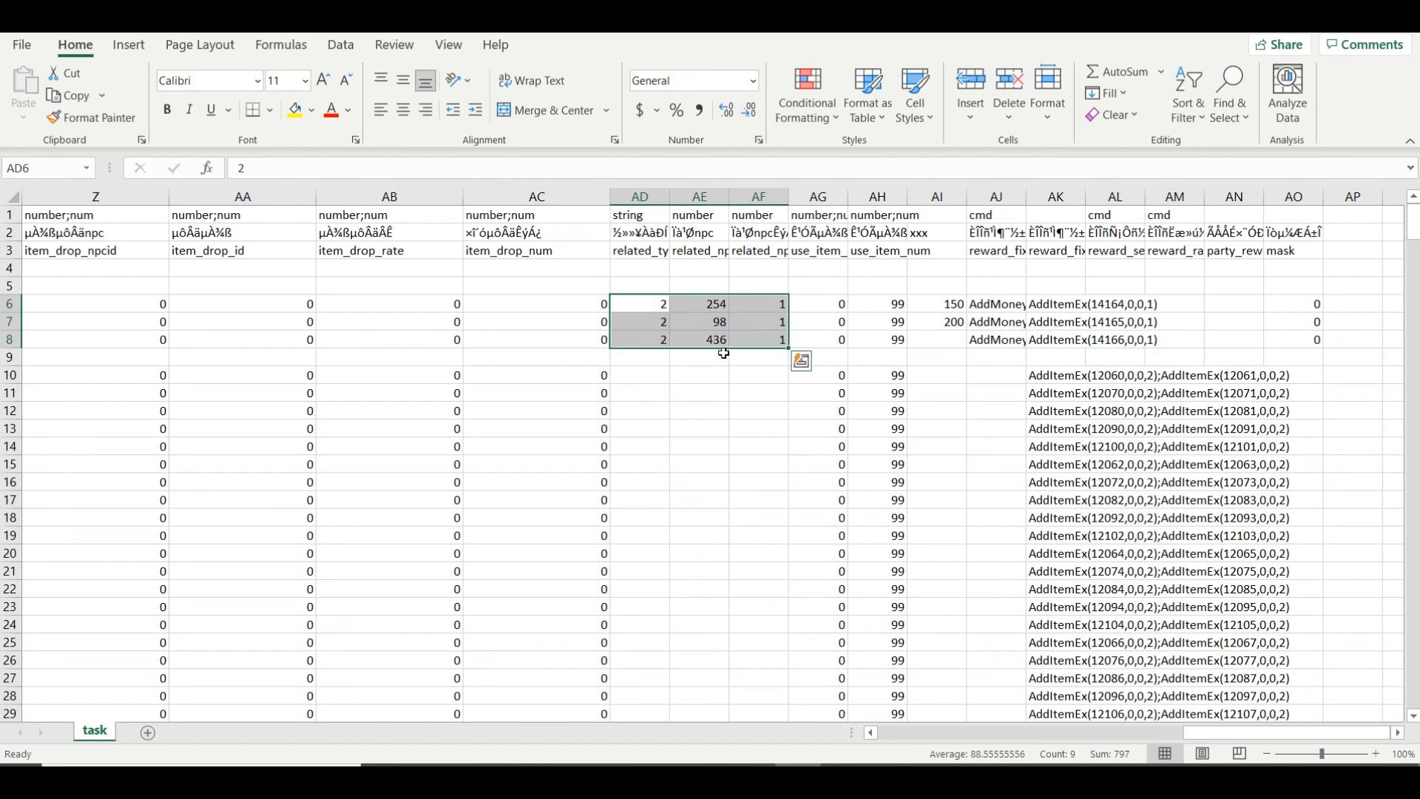
{"action": "scroll", "coordinate": [723, 338], "scroll_direction": "down", "scroll_amount": 9}
{"action": "scroll", "coordinate": [723, 338], "scroll_direction": "down", "scroll_amount": 12}
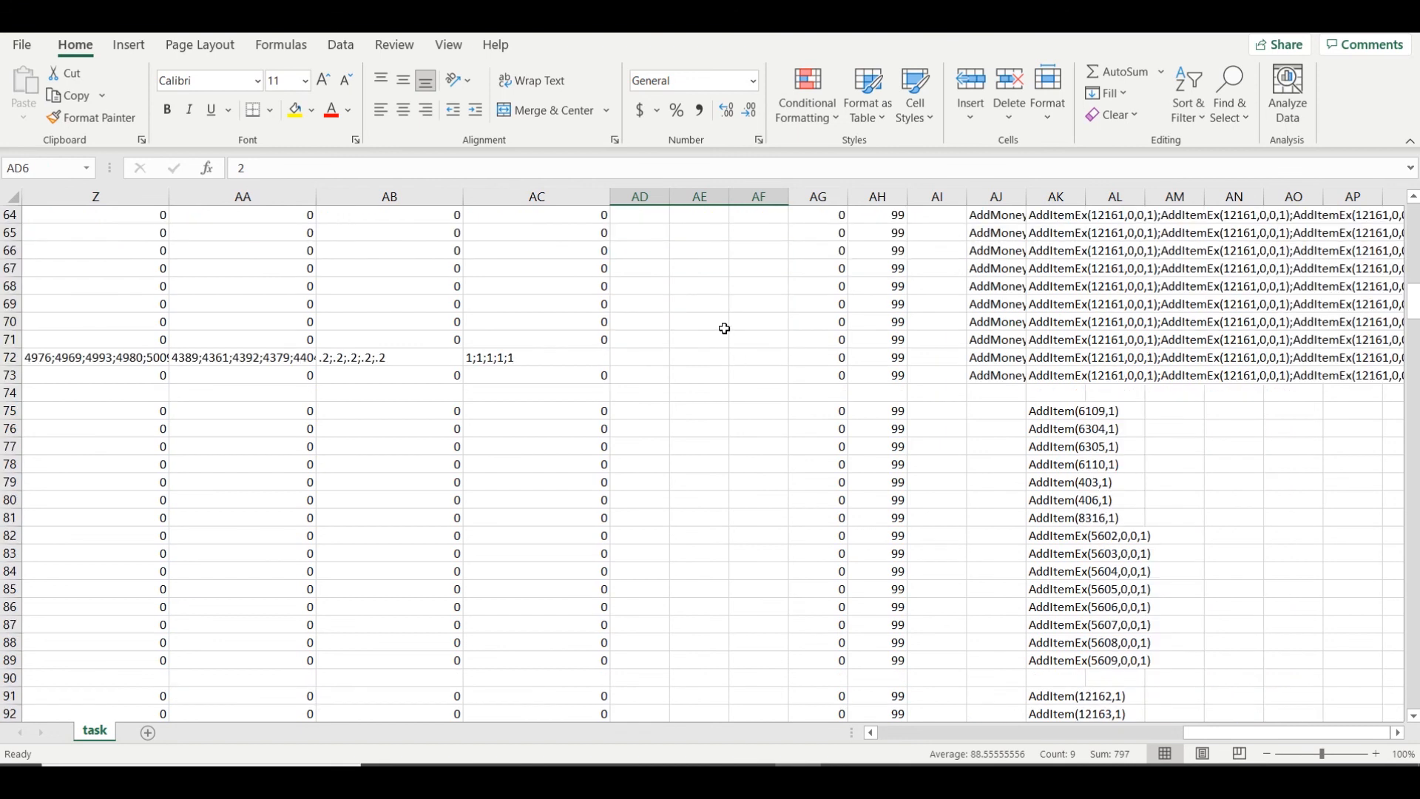
{"action": "scroll", "coordinate": [724, 328], "scroll_direction": "up", "scroll_amount": 20}
{"action": "scroll", "coordinate": [725, 329], "scroll_direction": "down", "scroll_amount": 16}
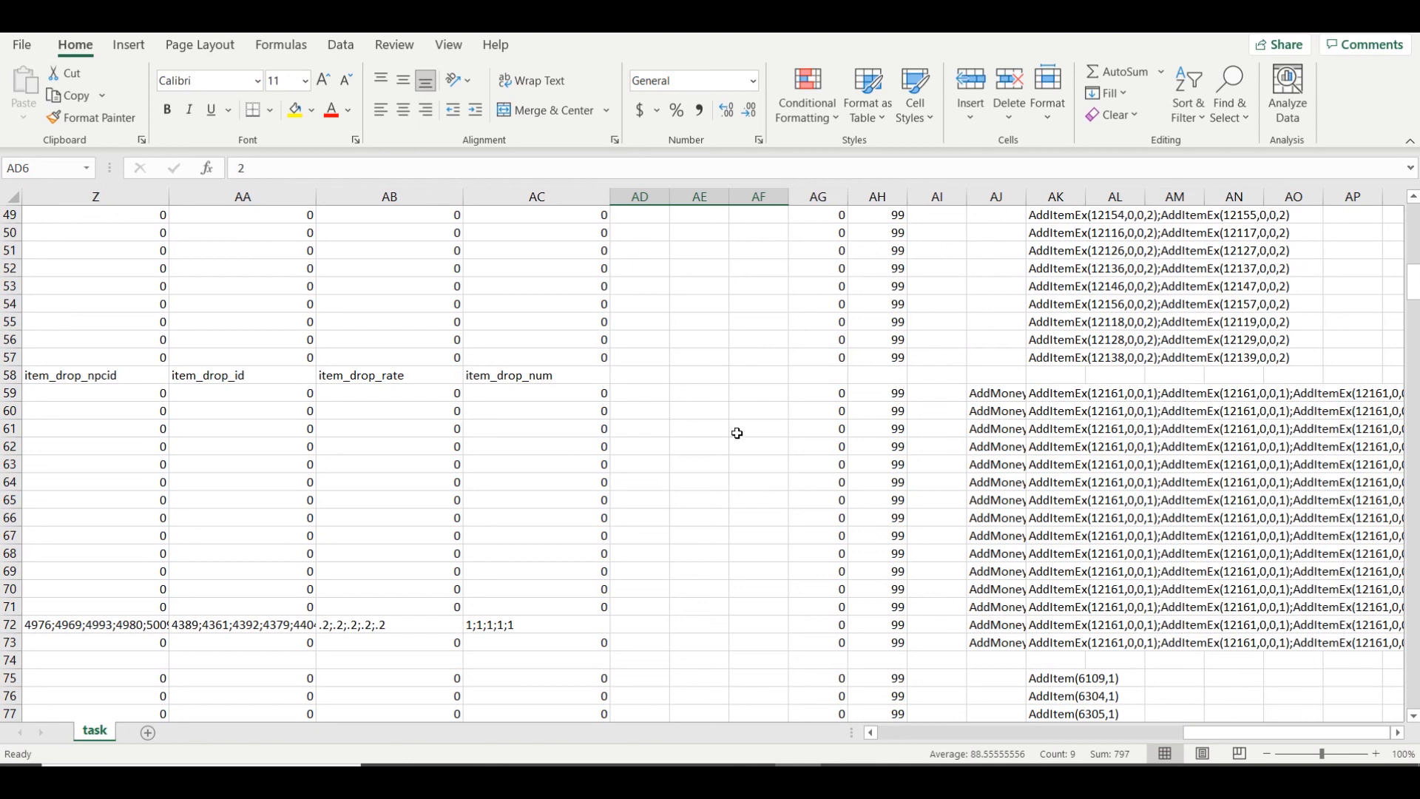
{"action": "scroll", "coordinate": [708, 447], "scroll_direction": "up", "scroll_amount": 16}
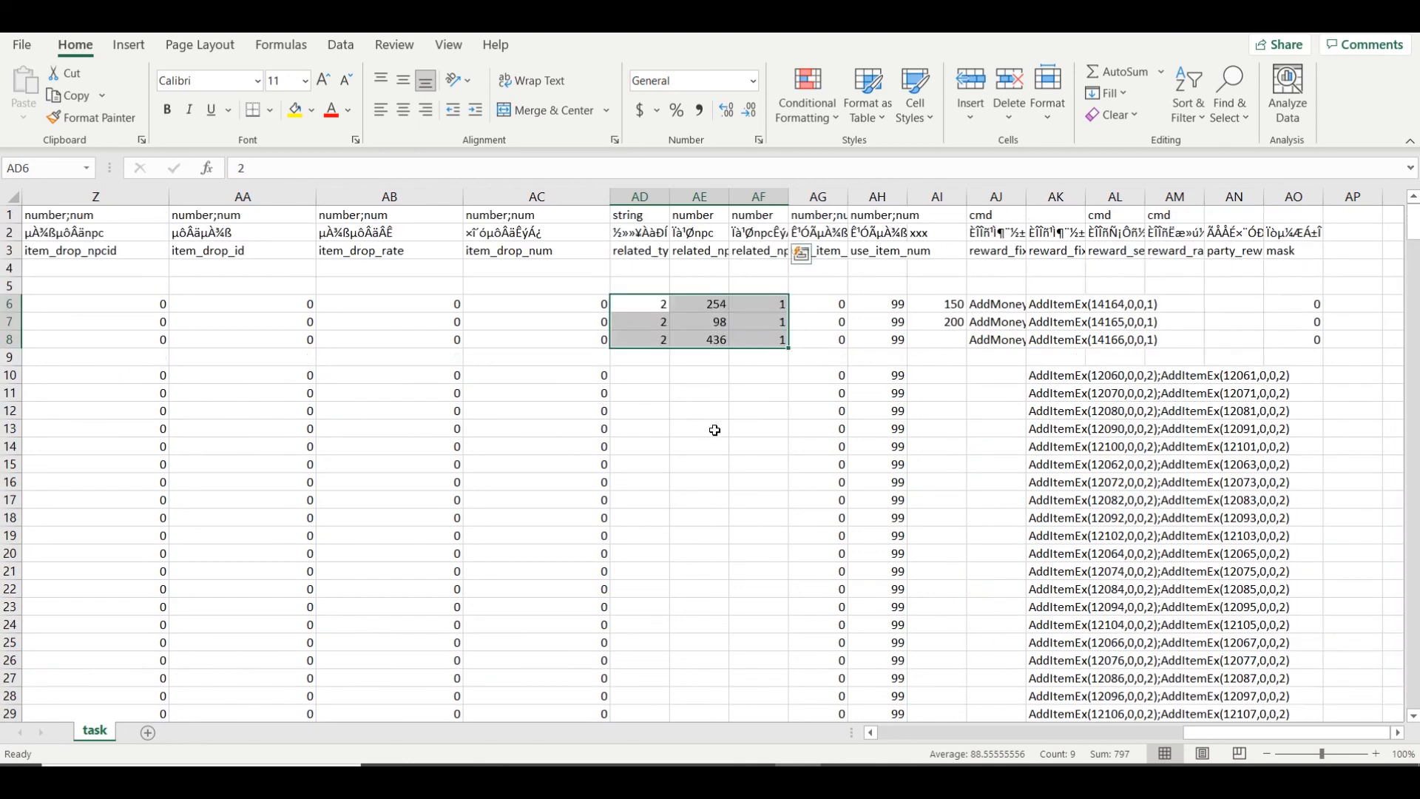
Highlight the item_drop_id, item_drop_rate and item_drop_num columns and locate the quest in row 72 that uses them
{"action": "left_click_drag", "start_coordinate": [275, 198], "coordinate": [510, 198]}
{"action": "scroll", "coordinate": [1165, 728], "scroll_direction": "left", "scroll_amount": 3}
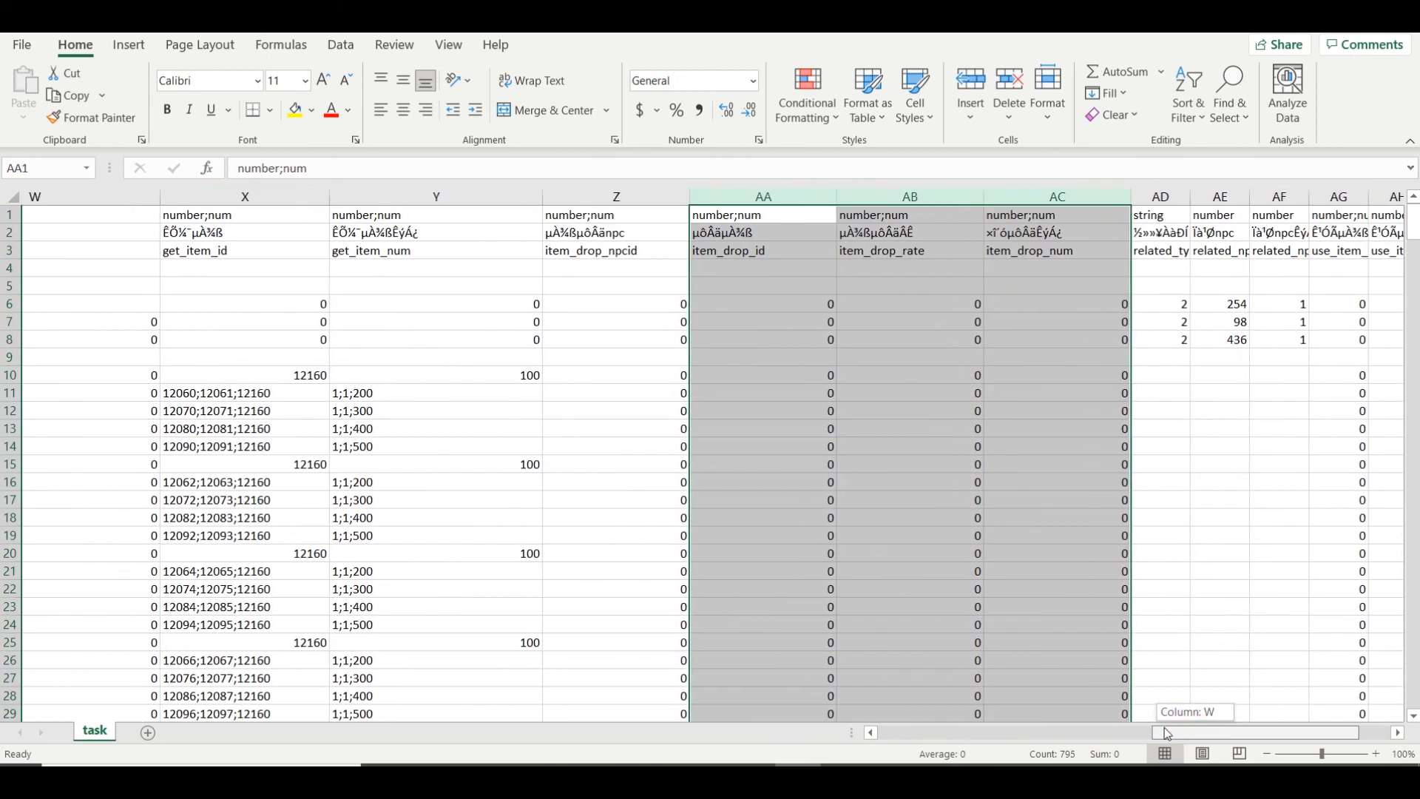
{"action": "scroll", "coordinate": [872, 544], "scroll_direction": "down", "scroll_amount": 17}
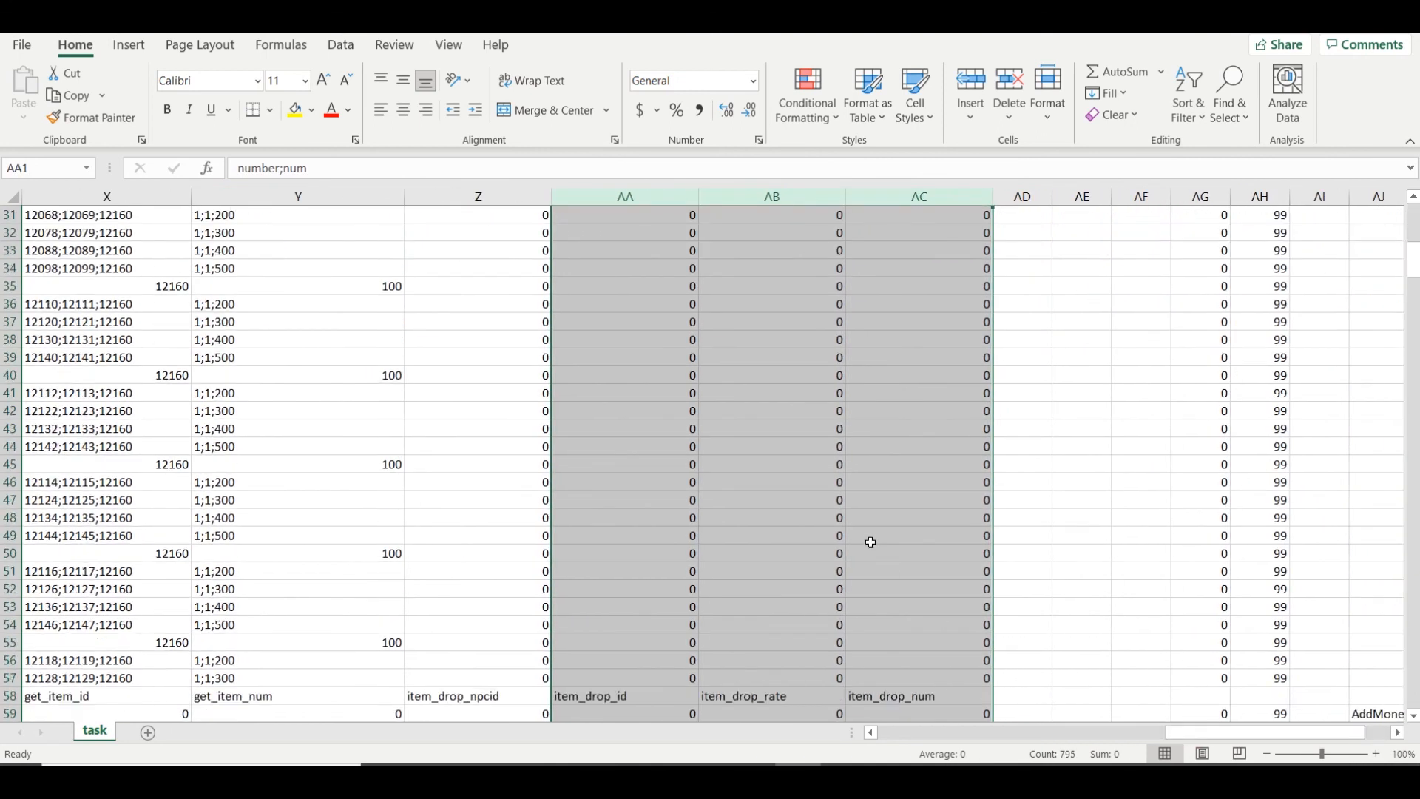
{"action": "scroll", "coordinate": [872, 540], "scroll_direction": "down", "scroll_amount": 4}
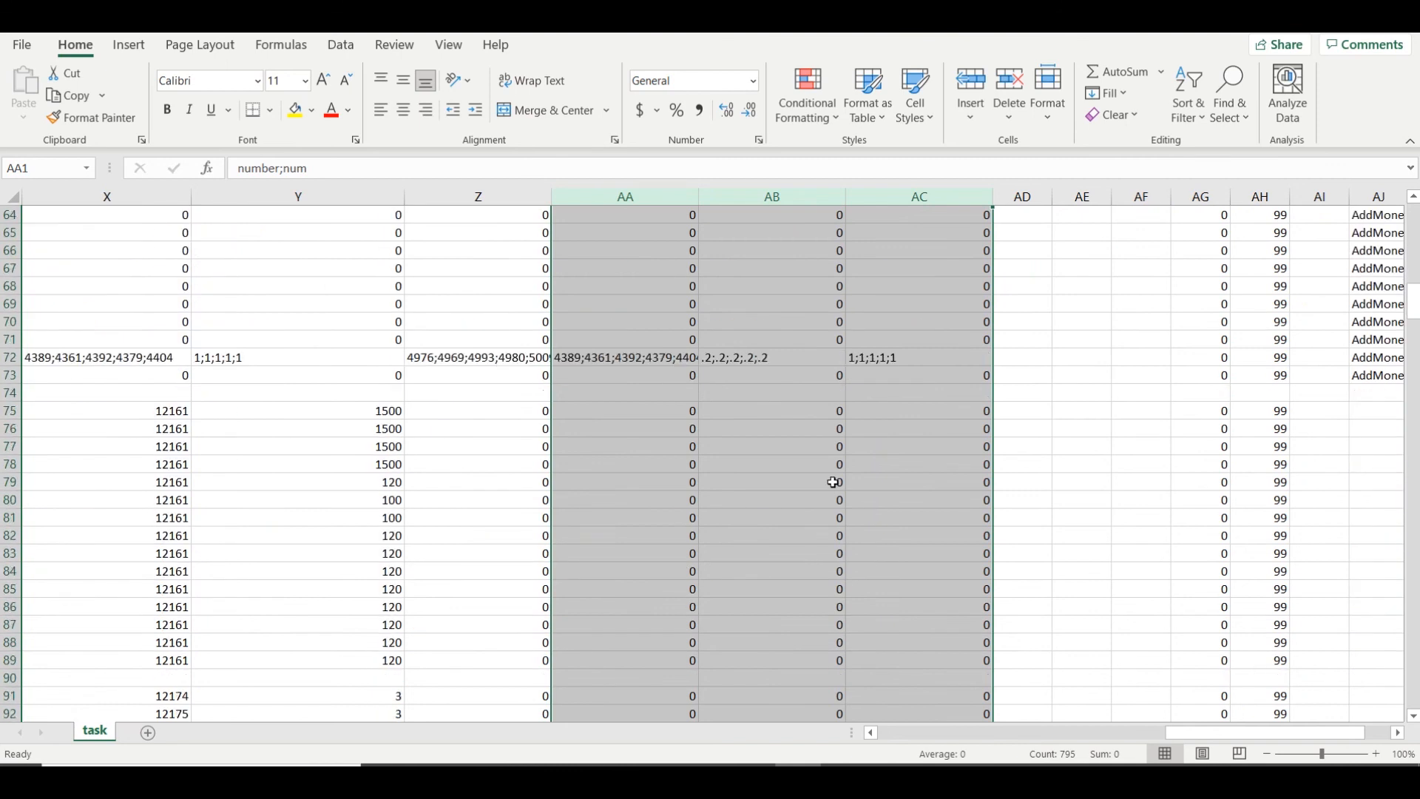
{"action": "scroll", "coordinate": [833, 482], "scroll_direction": "up", "scroll_amount": 2}
{"action": "left_click", "coordinate": [890, 470]}
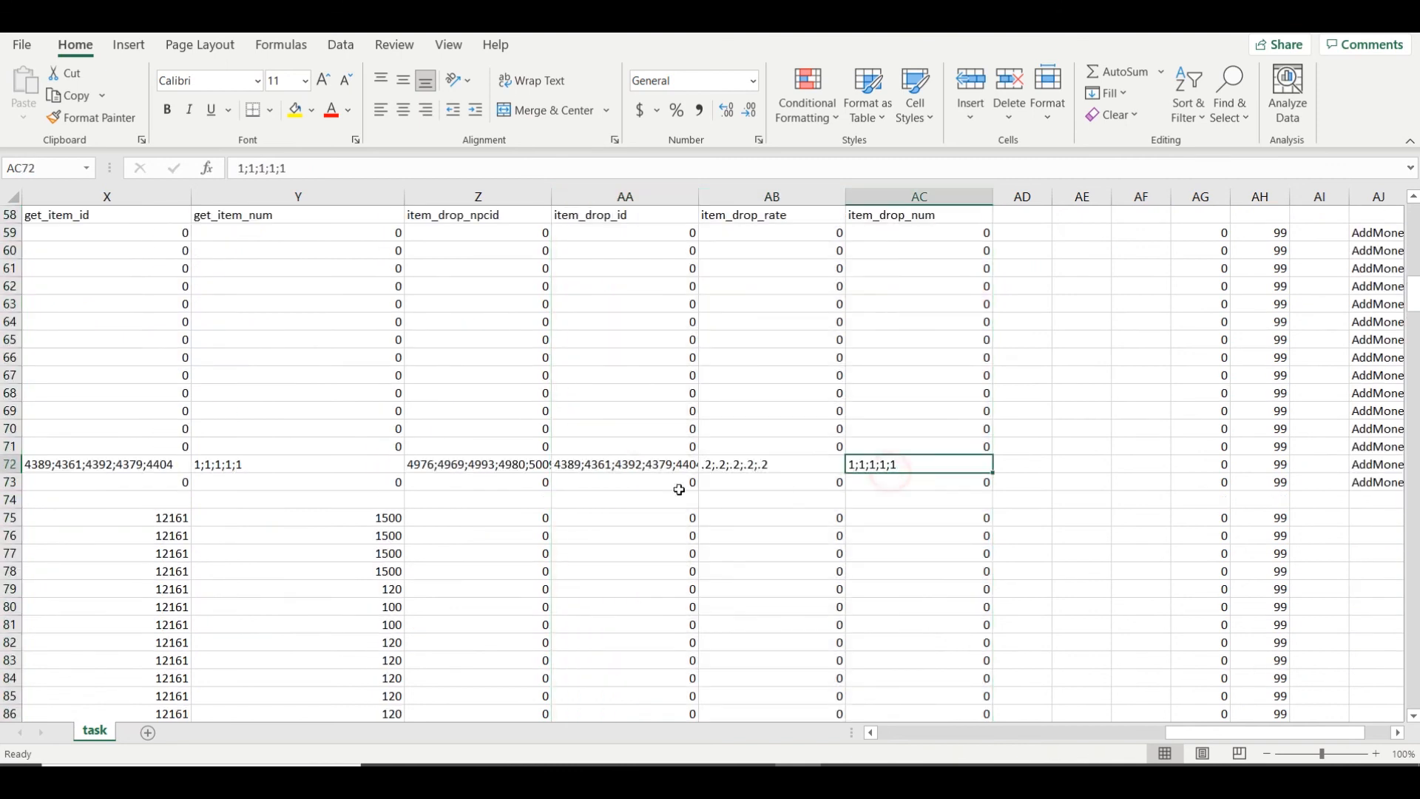
Widen the item_drop_npcid and item_drop_id columns further so the ID lists in row 72 fit
{"action": "left_click_drag", "start_coordinate": [554, 198], "coordinate": [595, 198]}
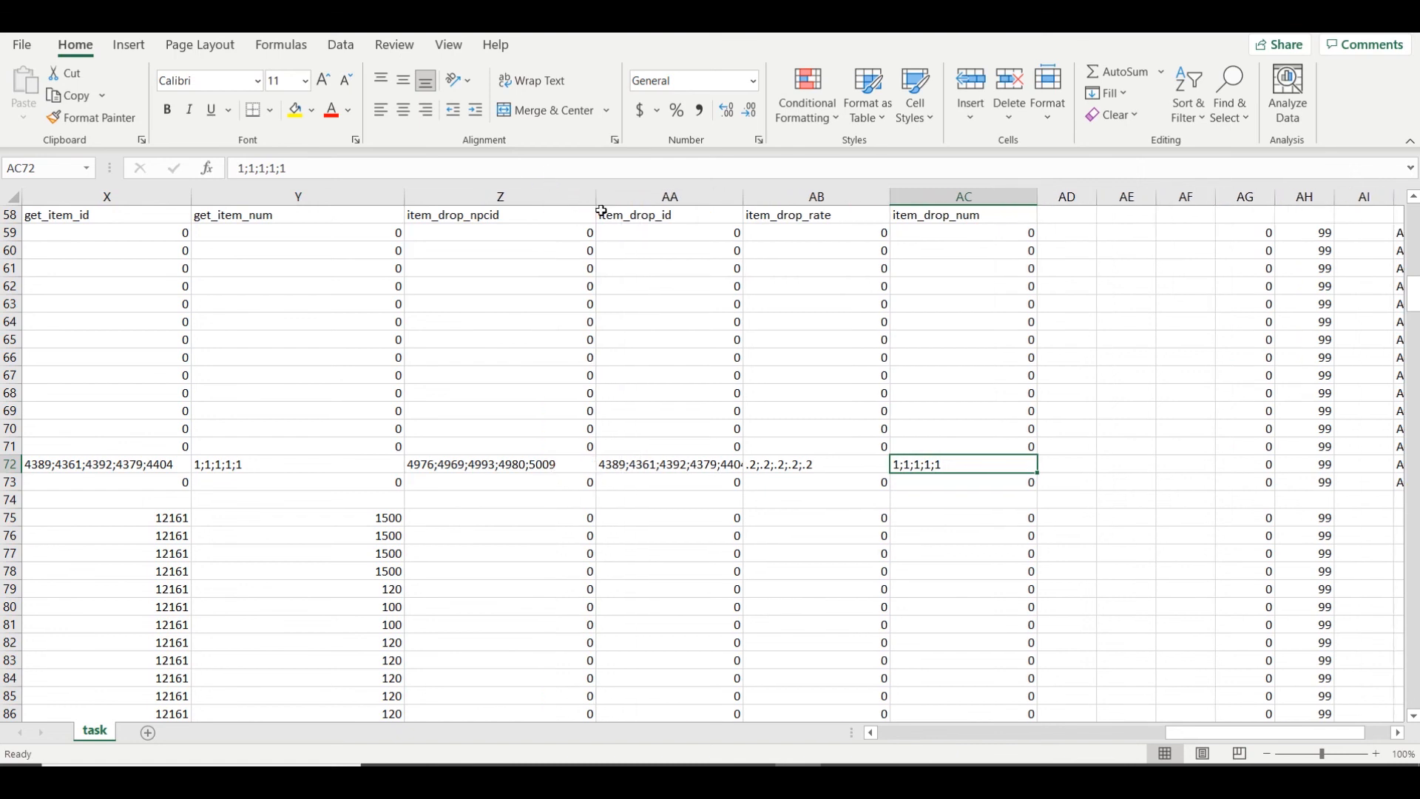
{"action": "left_click_drag", "start_coordinate": [744, 198], "coordinate": [795, 198]}
{"action": "left_click_drag", "start_coordinate": [1240, 735], "coordinate": [1229, 736]}
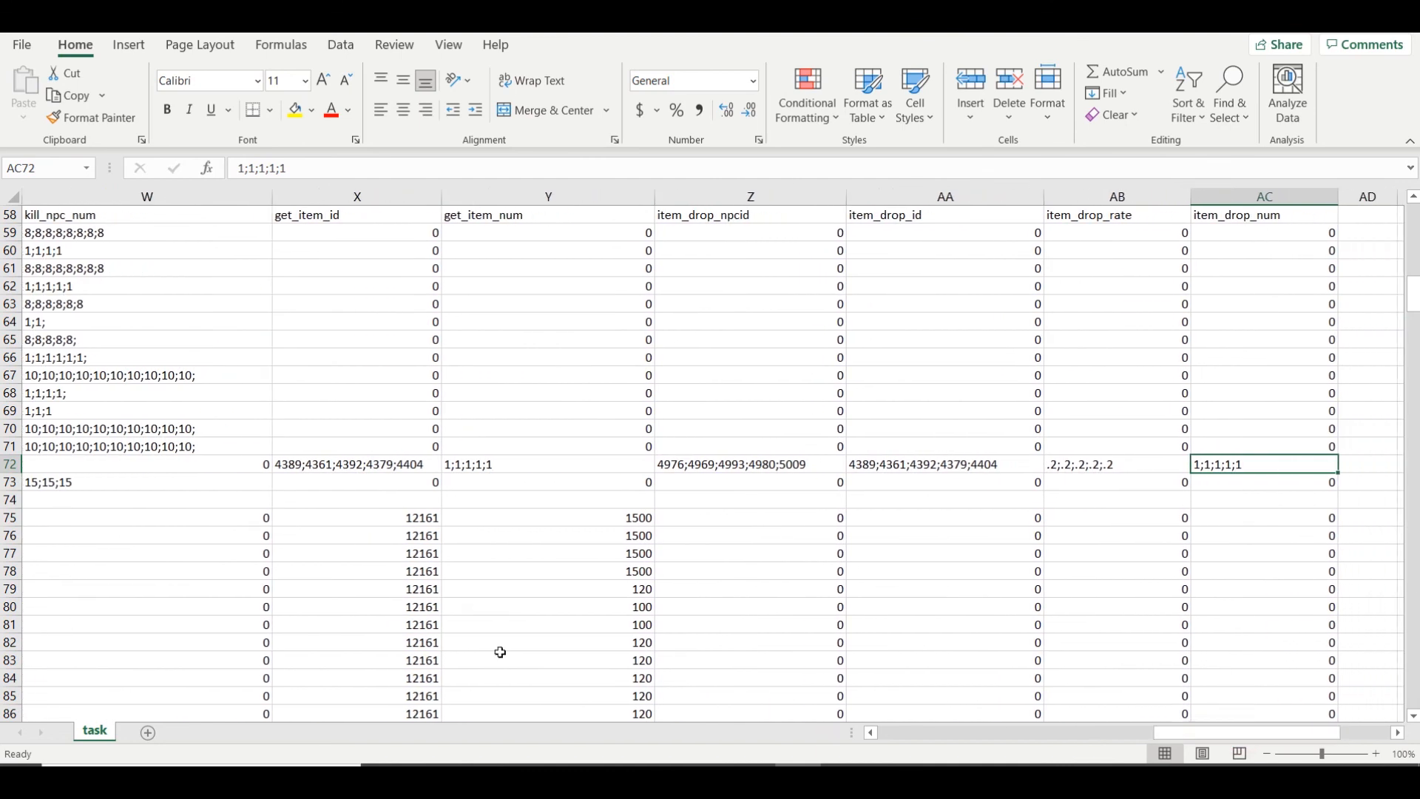
Examine the get_item_id and get_item_num entries of the quest in row 72
{"action": "left_click", "coordinate": [12, 464]}
{"action": "left_click", "coordinate": [346, 464]}
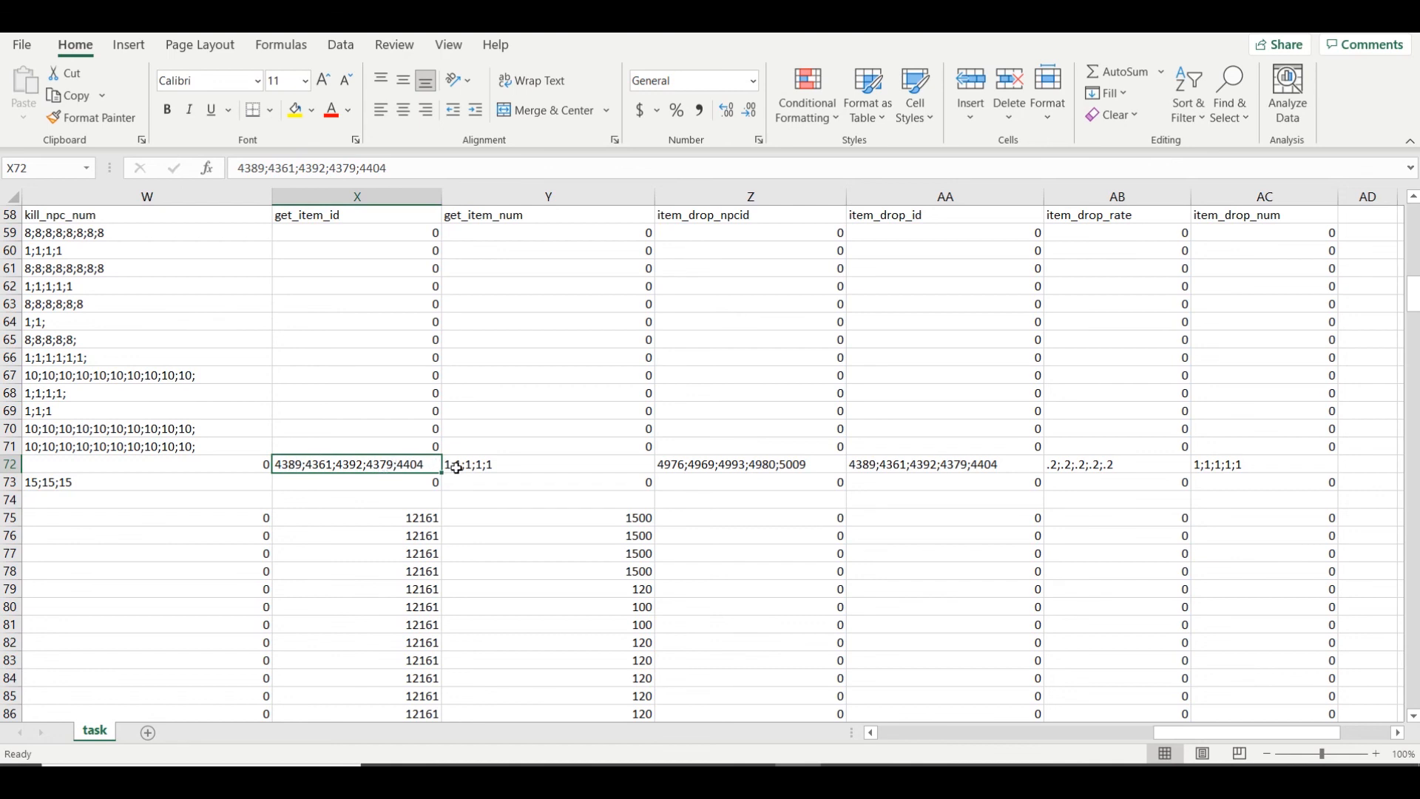
{"action": "left_click_drag", "start_coordinate": [1167, 731], "coordinate": [1166, 730]}
{"action": "left_click", "coordinate": [531, 459]}
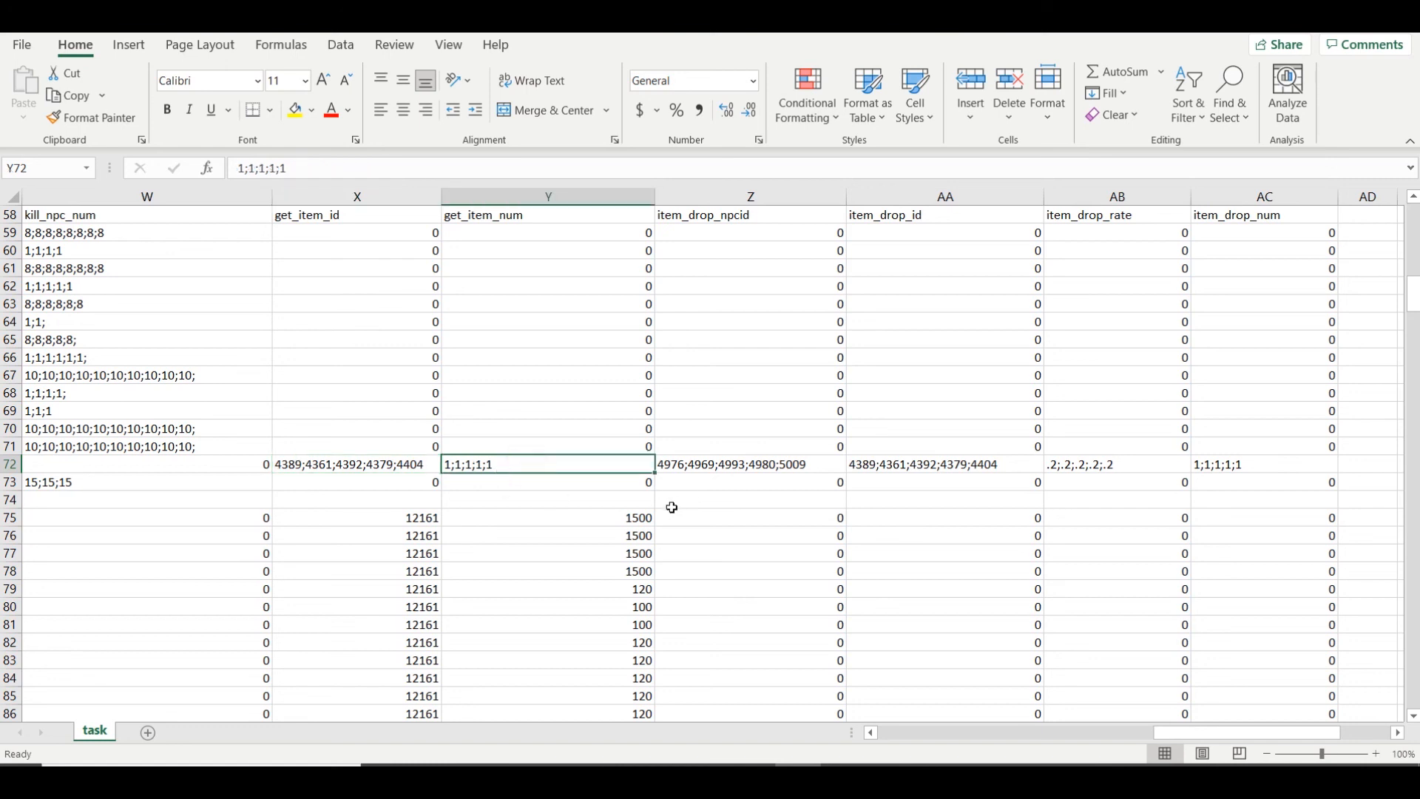
Compare the item_drop_npcid list with the get_item_id list of the quest in row 72
{"action": "left_click", "coordinate": [675, 464]}
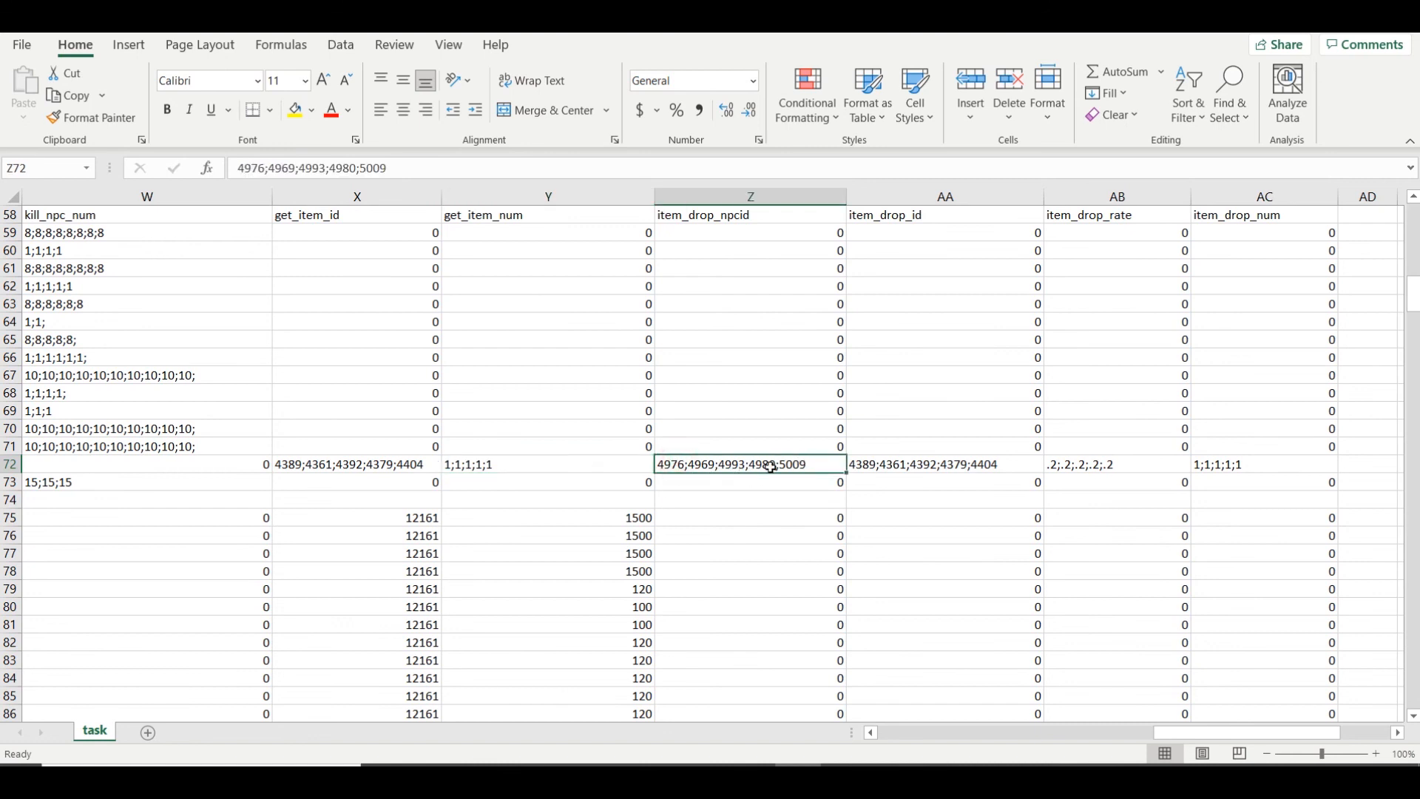
{"action": "left_click", "coordinate": [10, 465]}
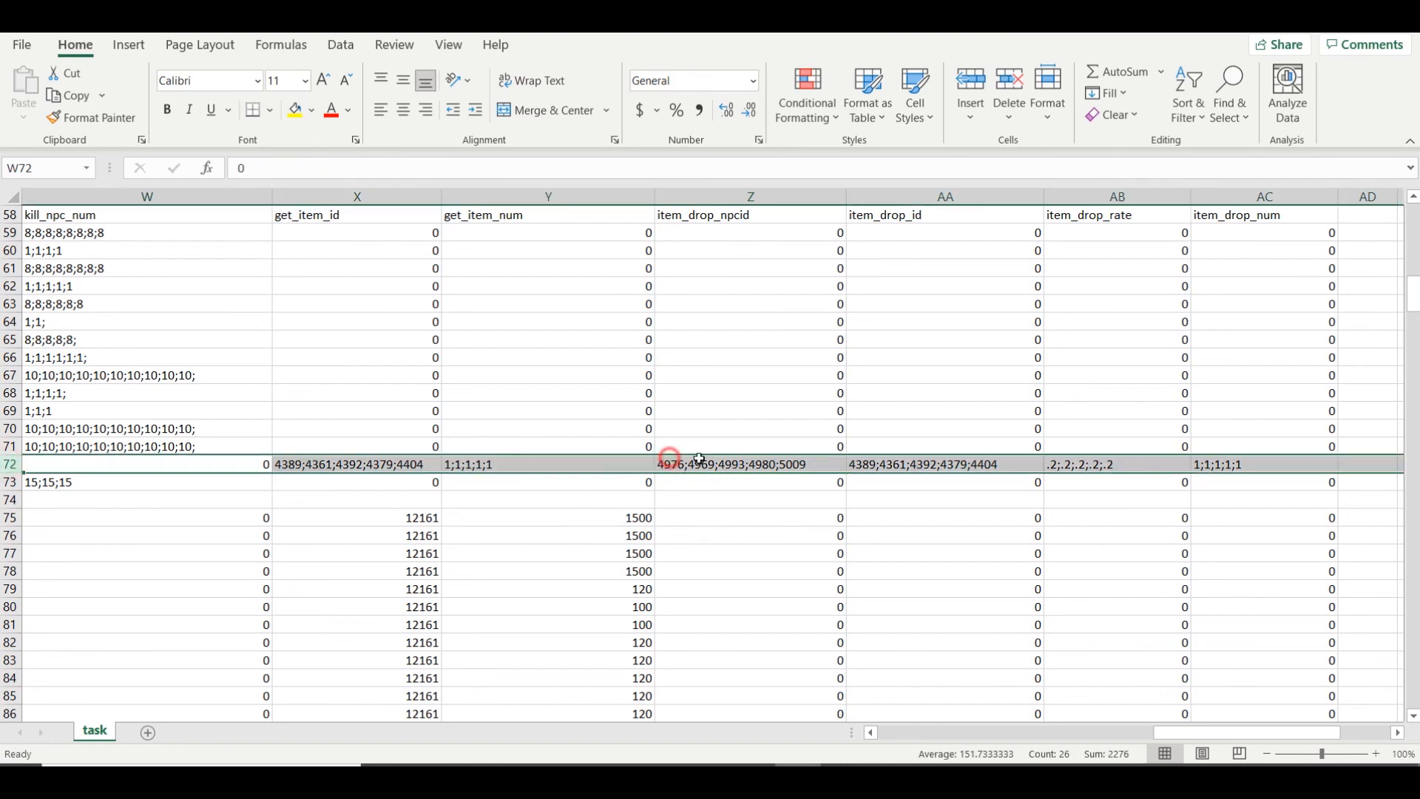
{"action": "left_click", "coordinate": [677, 462]}
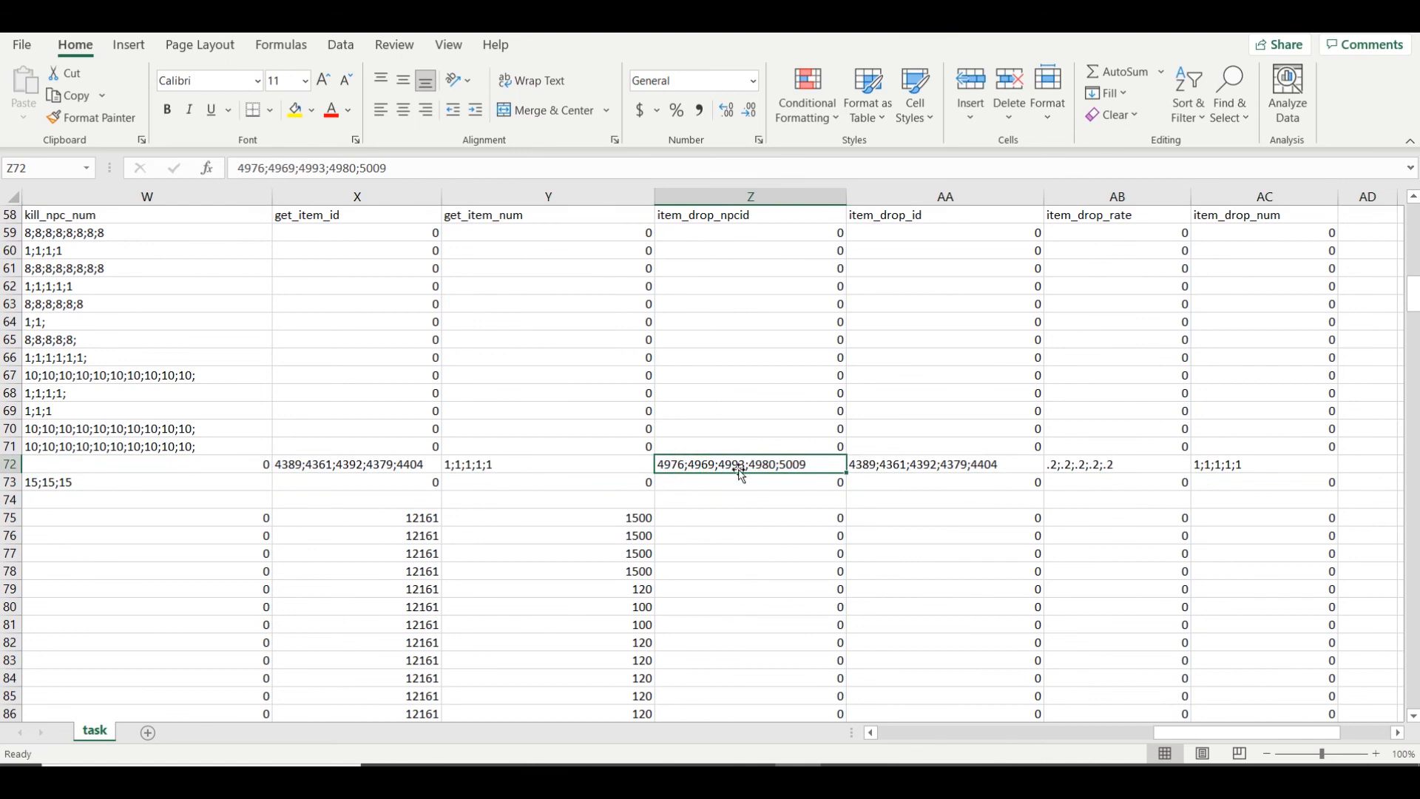
{"action": "left_click", "coordinate": [307, 463]}
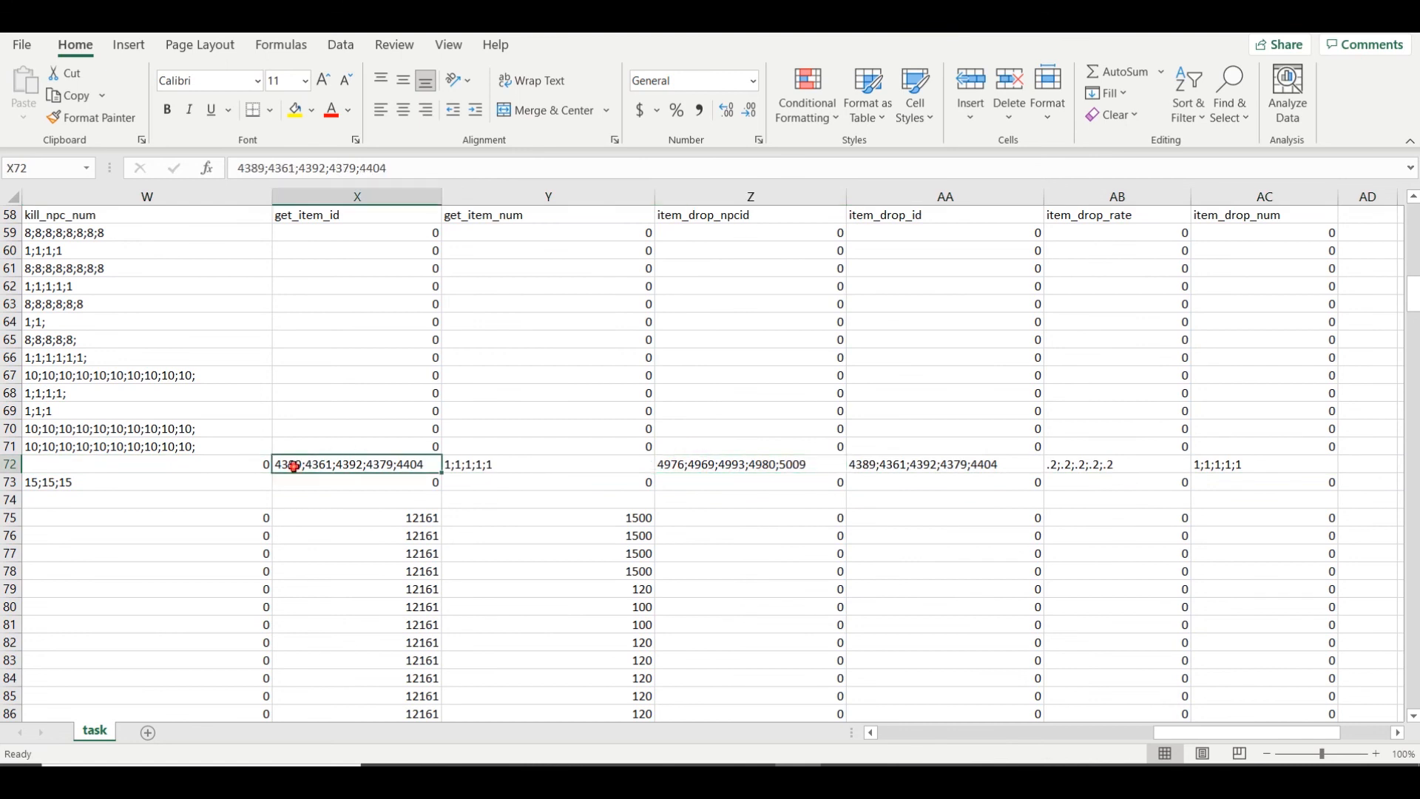
{"action": "left_click", "coordinate": [374, 482]}
{"action": "left_click", "coordinate": [370, 466]}
{"action": "left_click", "coordinate": [388, 479]}
{"action": "left_click", "coordinate": [394, 462]}
{"action": "left_click", "coordinate": [692, 460]}
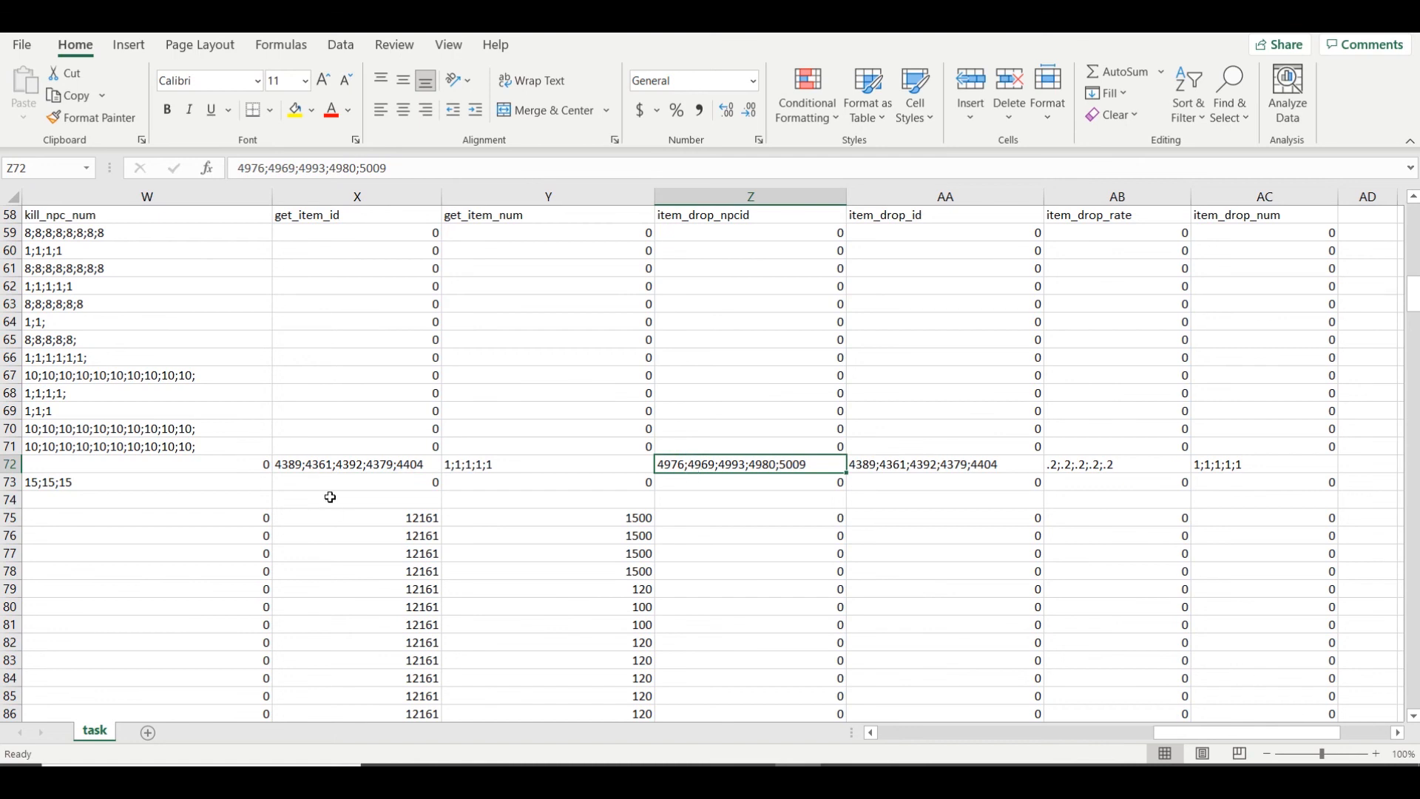
{"action": "left_click", "coordinate": [295, 464]}
{"action": "double_click", "coordinate": [317, 455]}
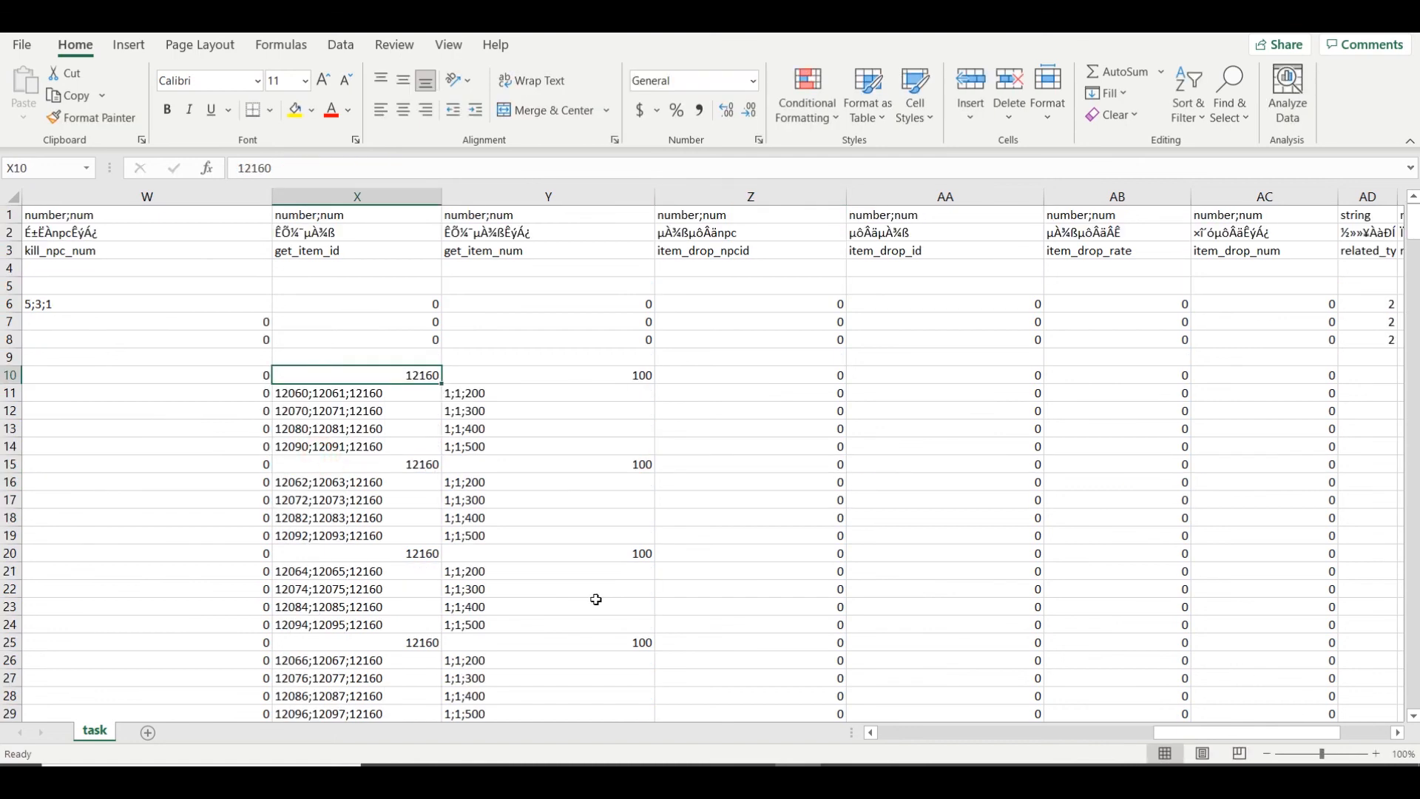
Examine the item_drop_npcid, item_drop_id, item_drop_rate and item_drop_num columns one by one with their entries in row 72
{"action": "left_click_drag", "start_coordinate": [1413, 222], "coordinate": [1414, 290]}
{"action": "scroll", "coordinate": [388, 407], "scroll_direction": "down", "scroll_amount": 2}
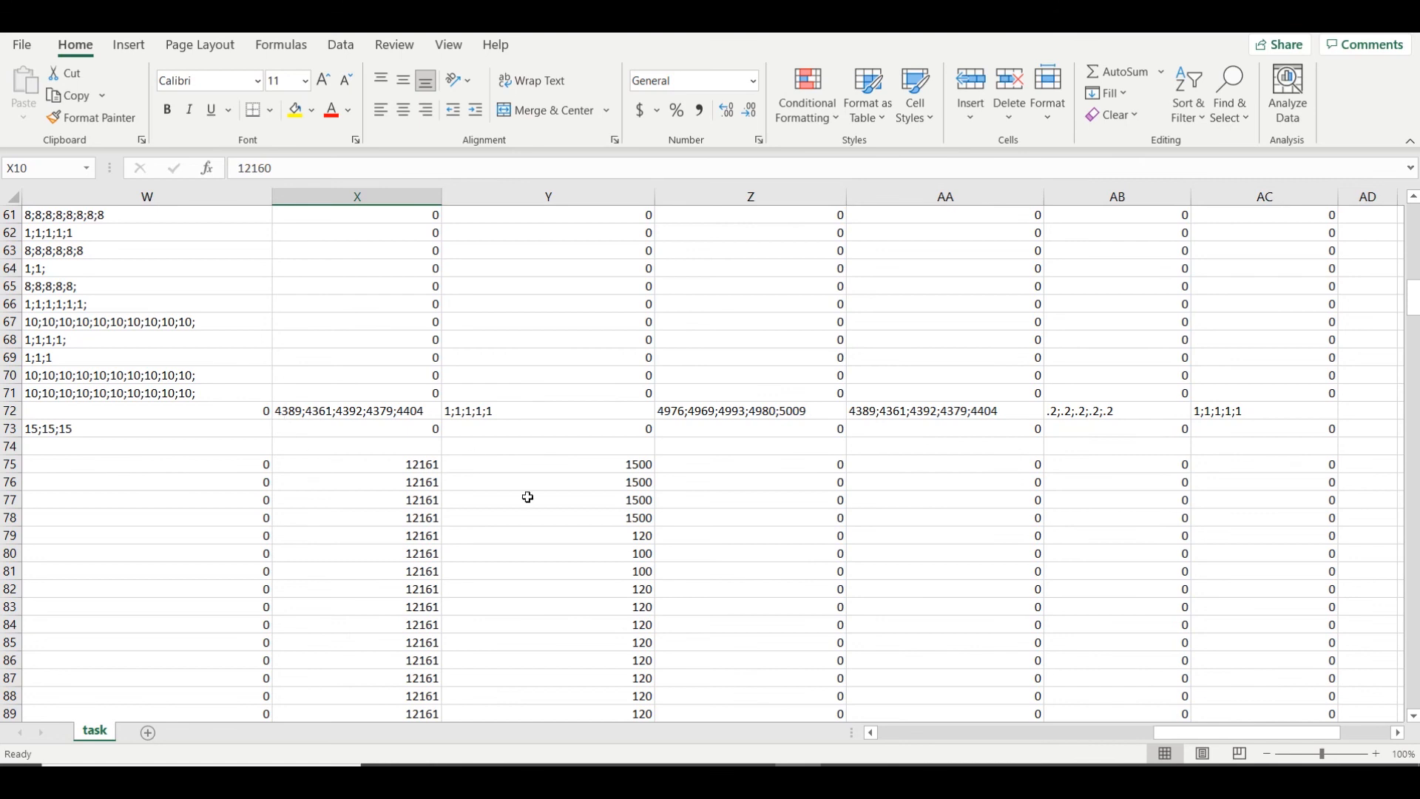
{"action": "left_click_drag", "start_coordinate": [1204, 728], "coordinate": [1219, 732]}
{"action": "scroll", "coordinate": [1014, 672], "scroll_direction": "up", "scroll_amount": 2}
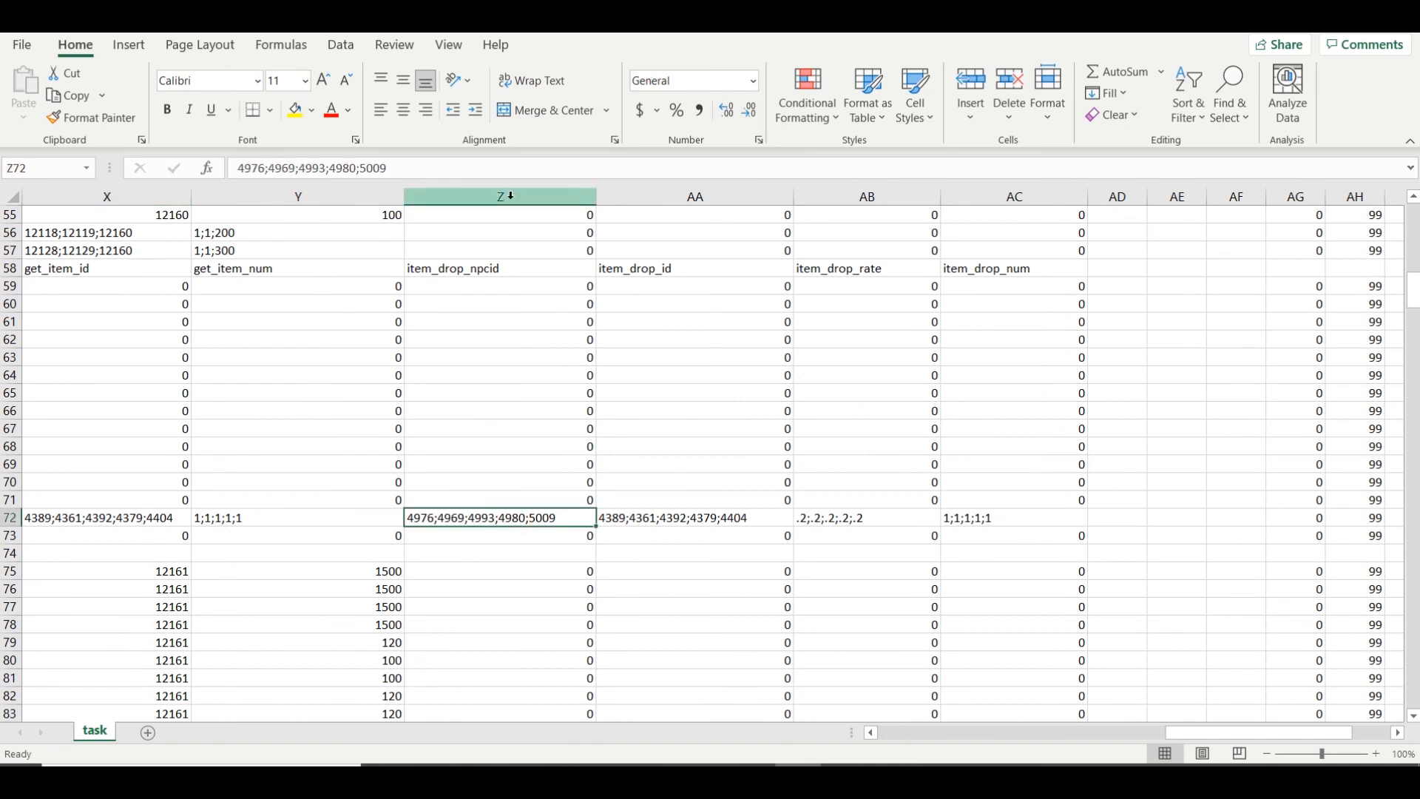
{"action": "left_click", "coordinate": [509, 197]}
{"action": "left_click", "coordinate": [523, 517]}
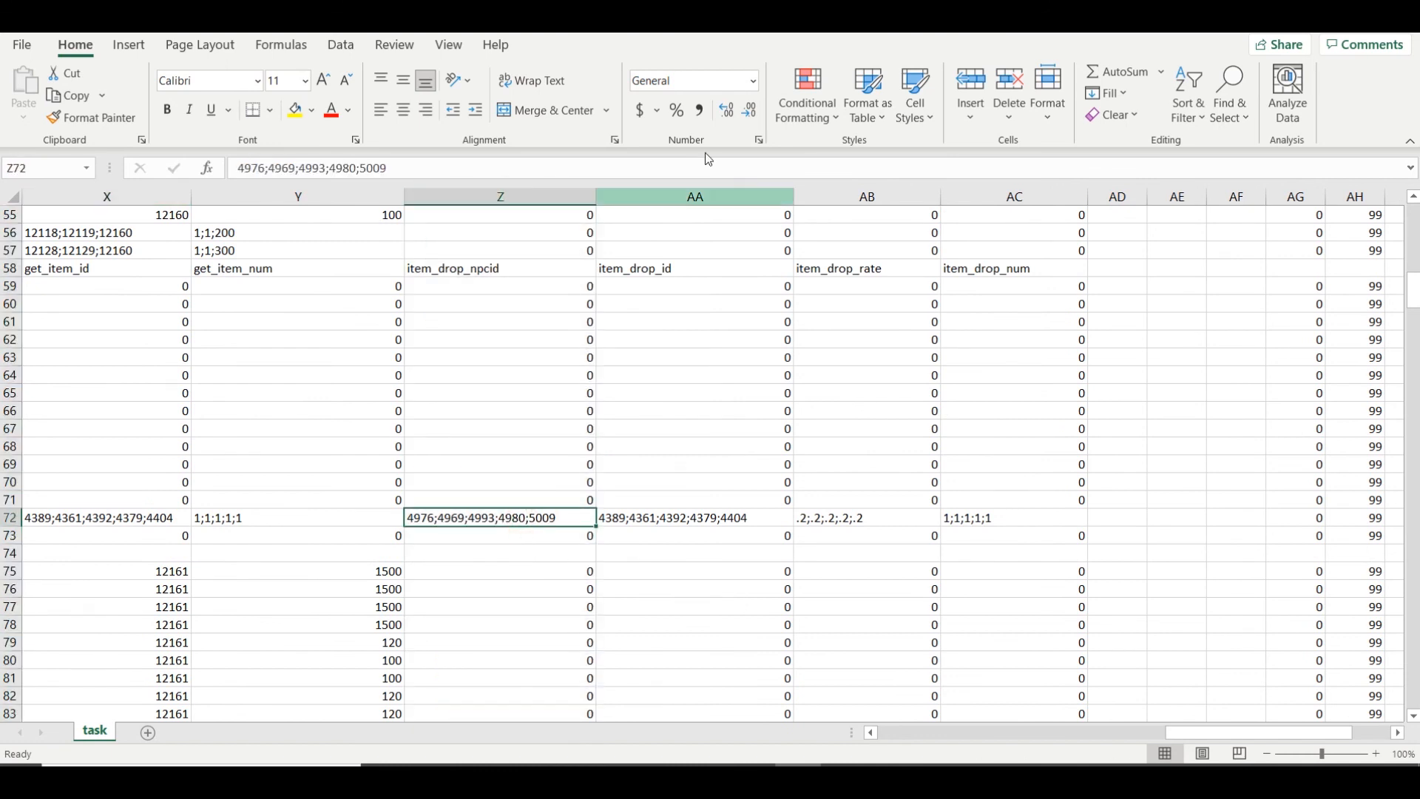
{"action": "left_click", "coordinate": [719, 194]}
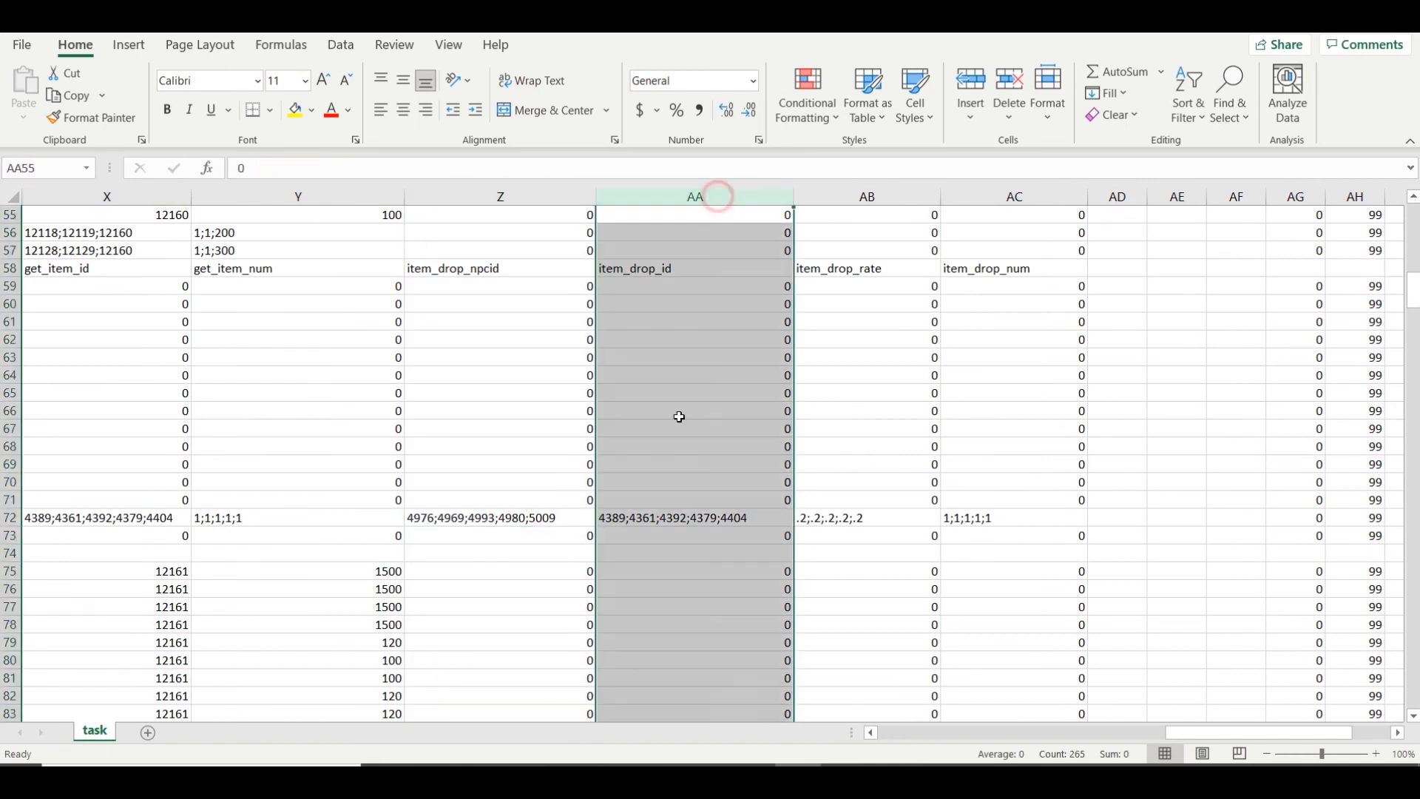
{"action": "left_click", "coordinate": [642, 516]}
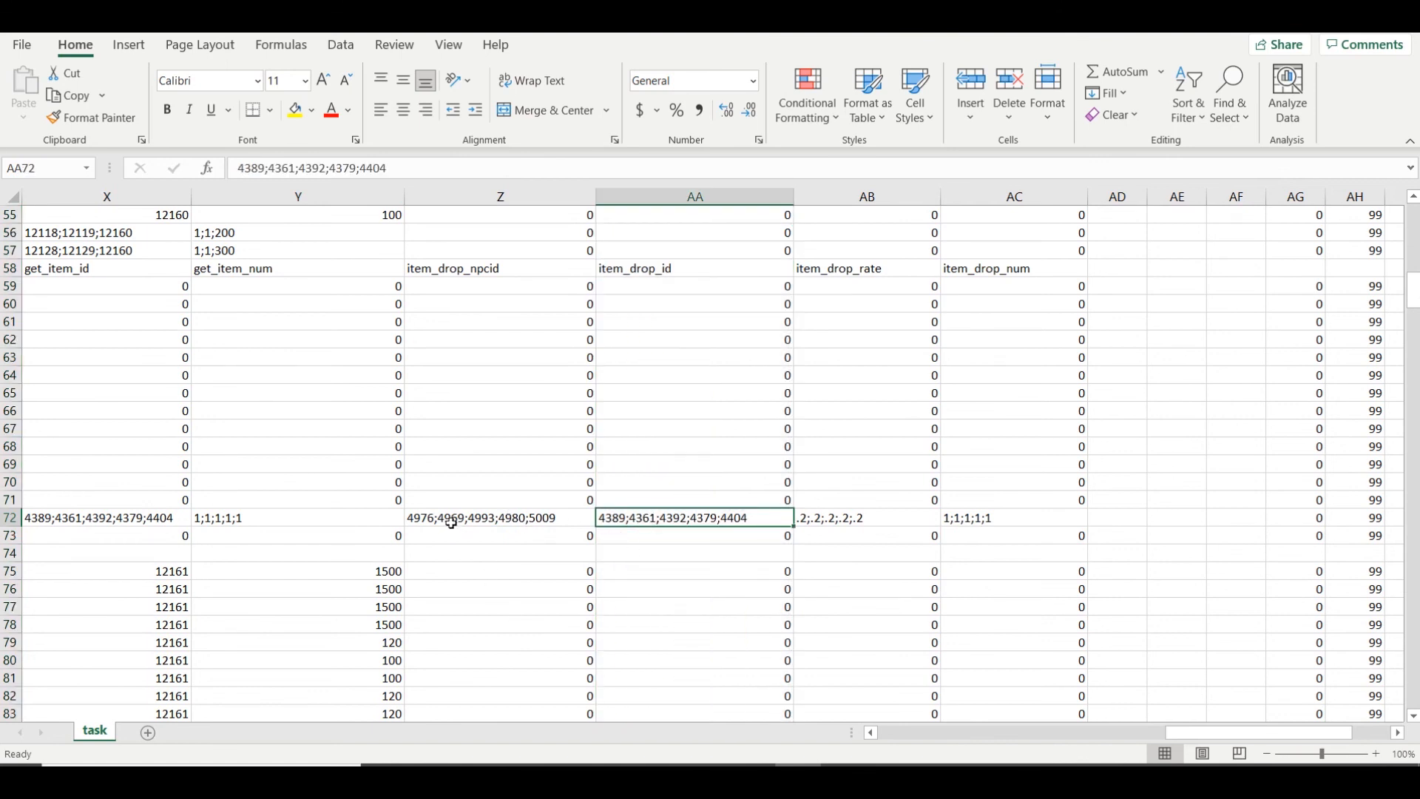
{"action": "left_click", "coordinate": [866, 196]}
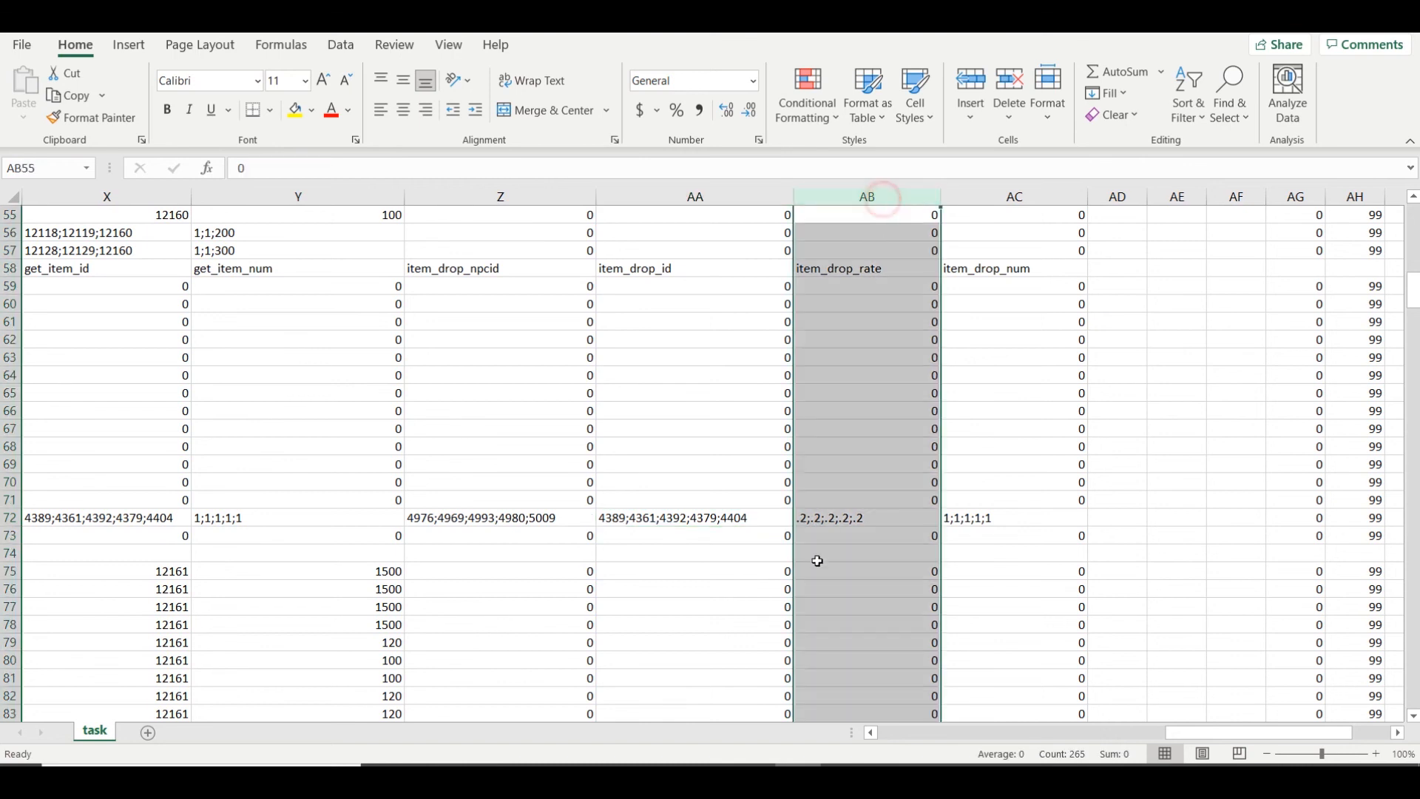
{"action": "left_click", "coordinate": [825, 523]}
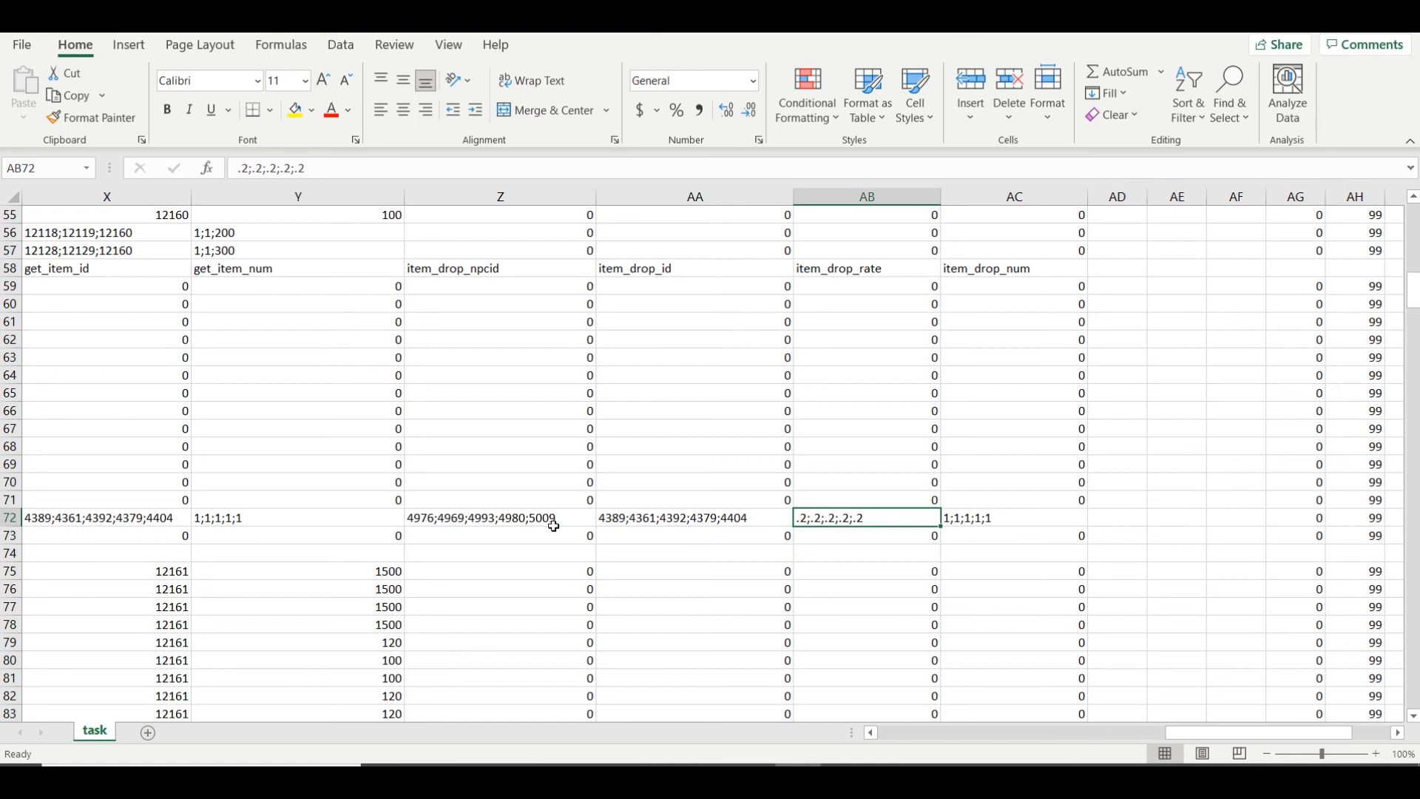
{"action": "left_click", "coordinate": [1015, 197]}
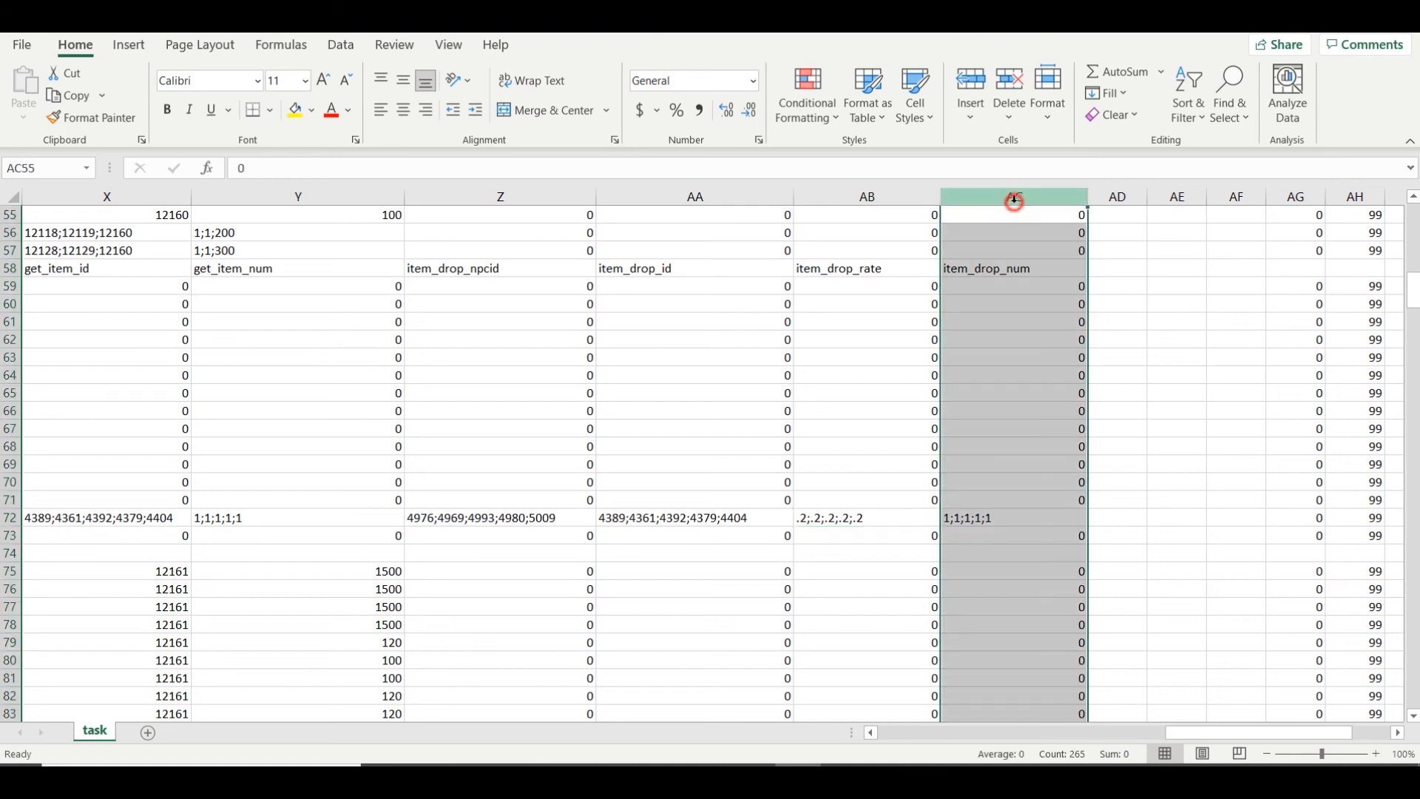
{"action": "left_click", "coordinate": [981, 519]}
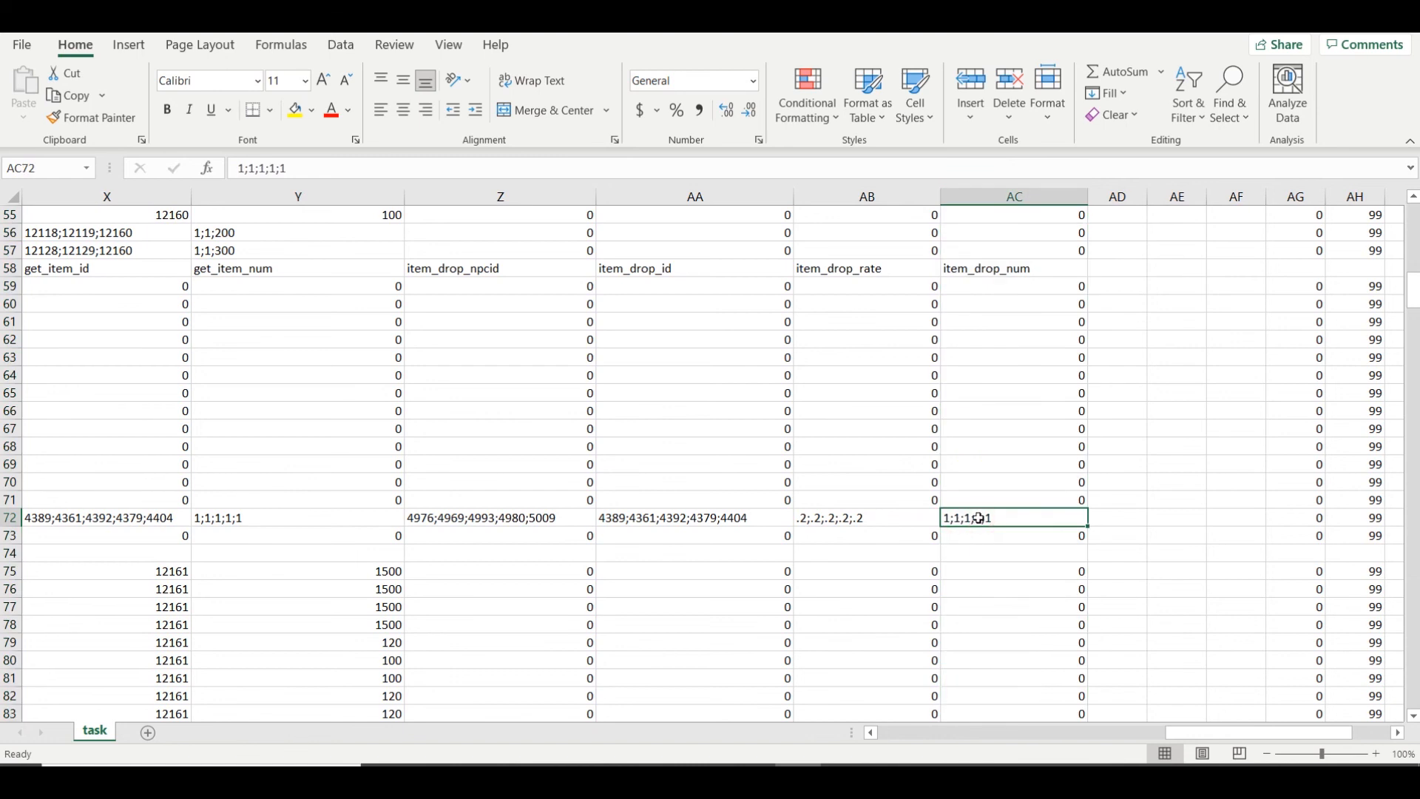
Highlight the item_drop_num, get_item_num, item_drop_id and get_item_id columns in turn to match the drop fields with the required items
{"action": "left_click", "coordinate": [1015, 196]}
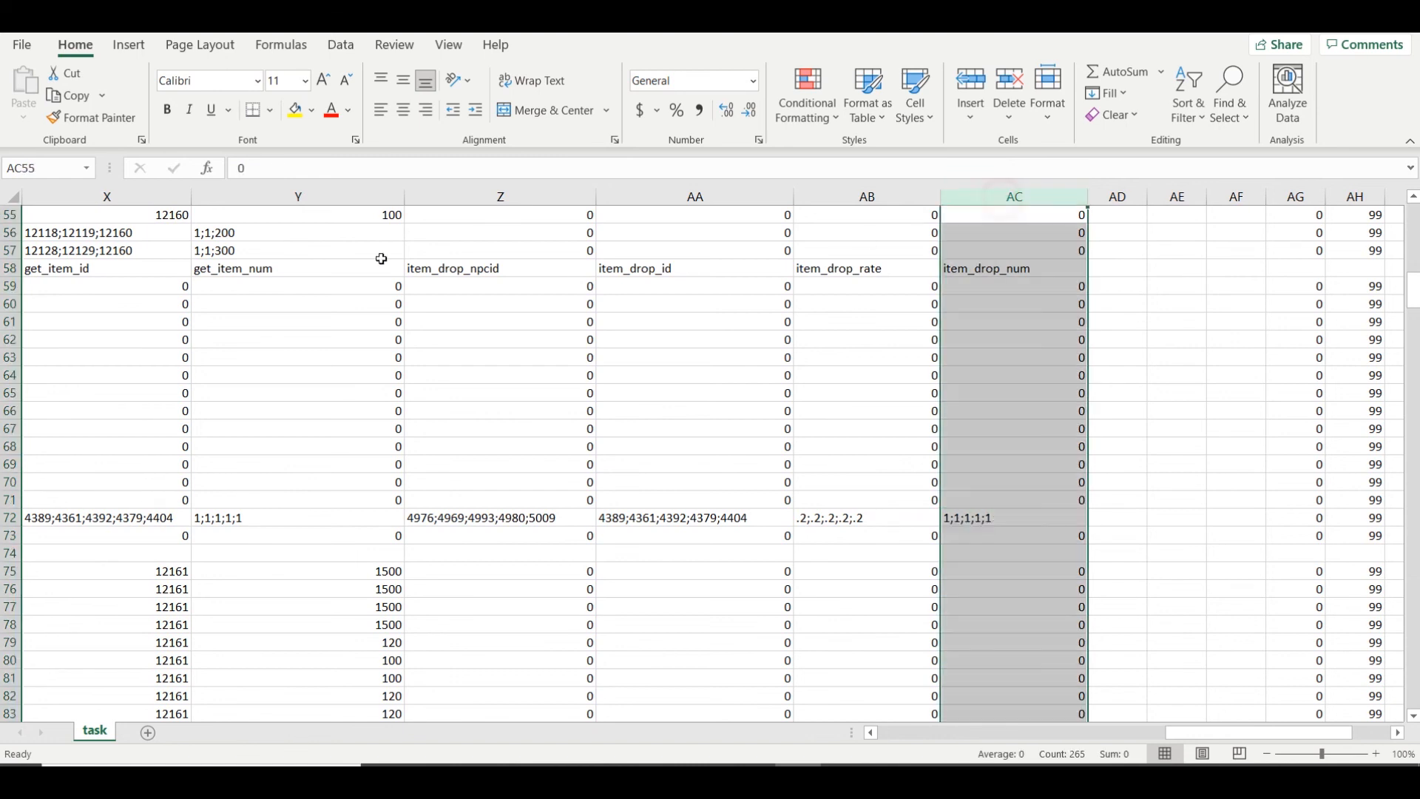
{"action": "left_click", "coordinate": [362, 198]}
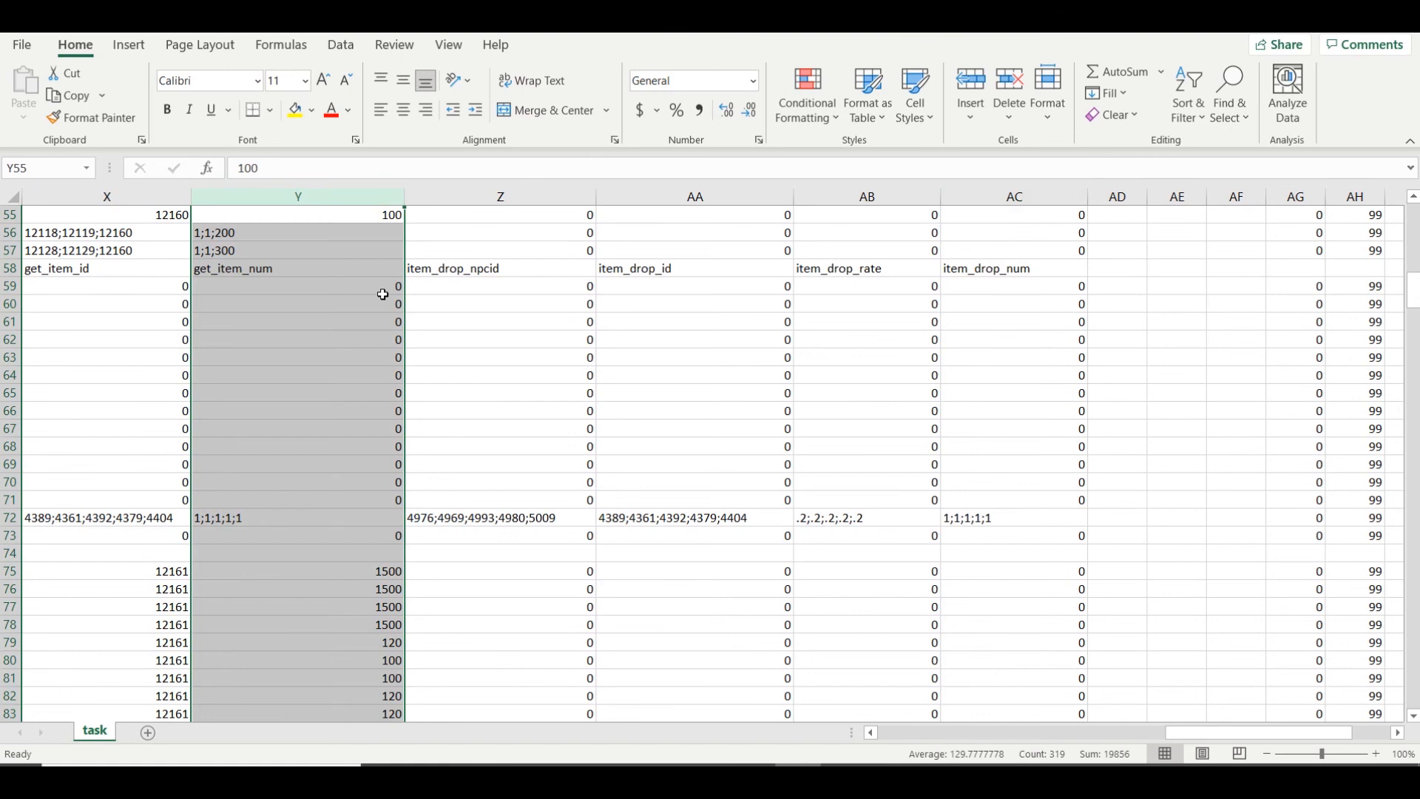
{"action": "left_click", "coordinate": [661, 197]}
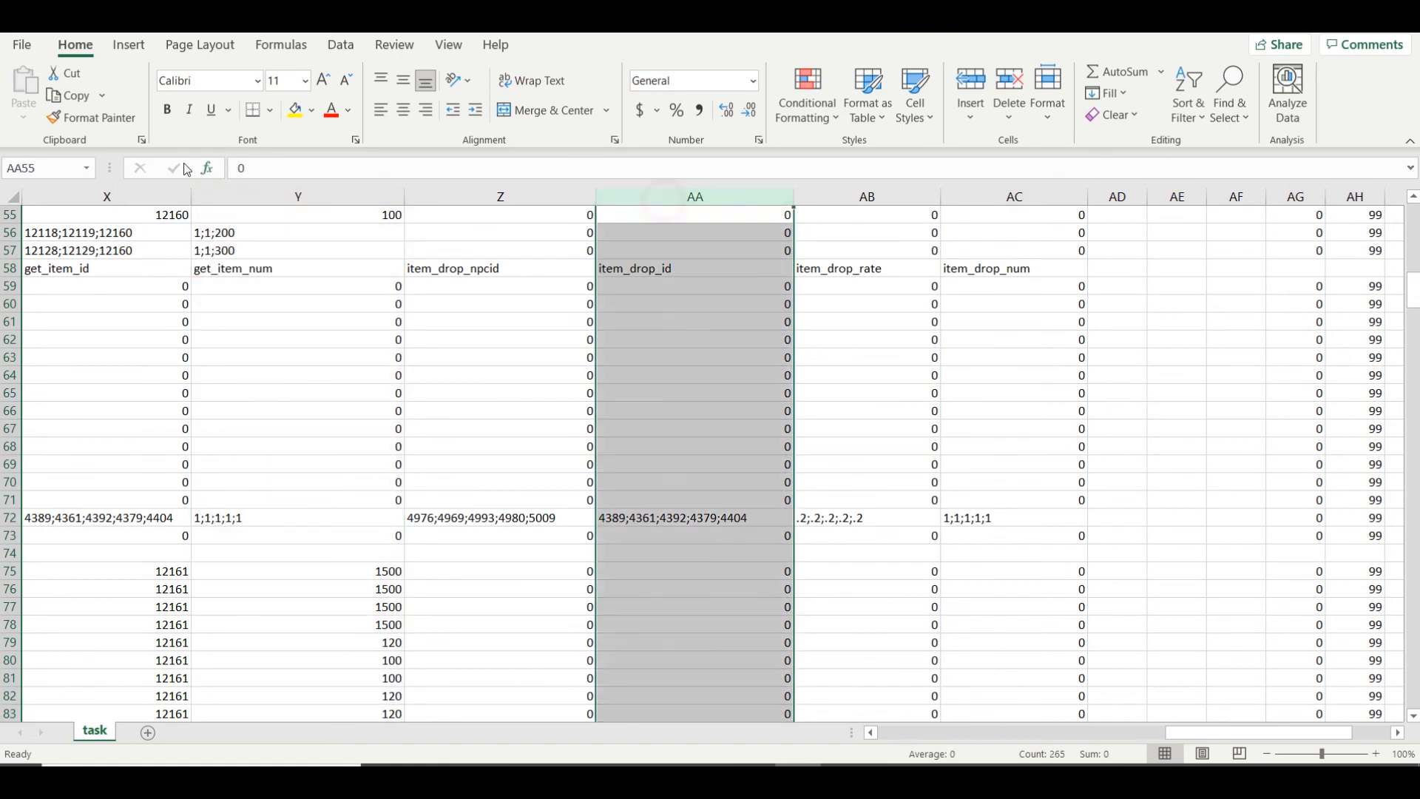
{"action": "left_click", "coordinate": [131, 194]}
Highlight the use_item columns AG and AH and look through their values in the rows below
{"action": "left_click_drag", "start_coordinate": [1214, 731], "coordinate": [1276, 725]}
{"action": "scroll", "coordinate": [1043, 599], "scroll_direction": "up", "scroll_amount": 18}
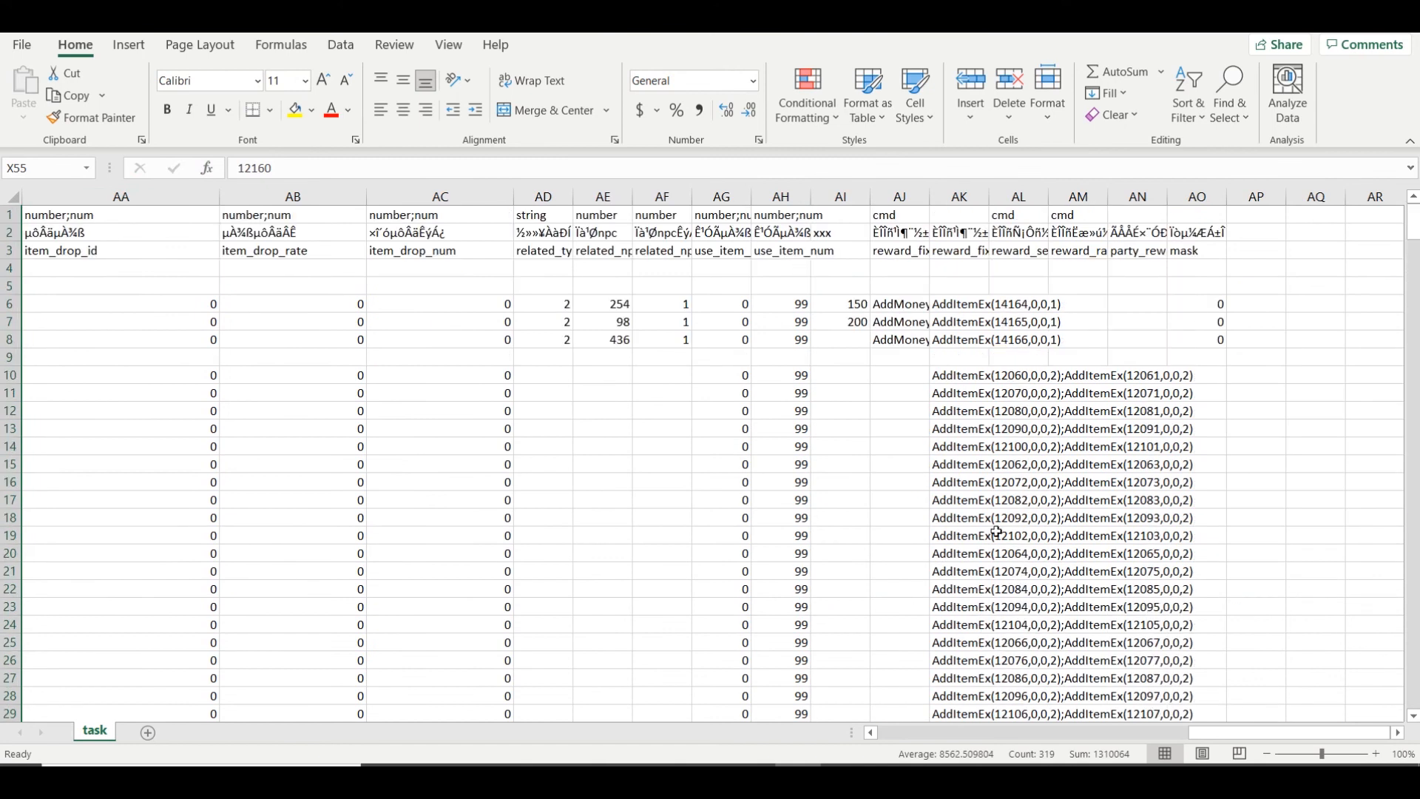
{"action": "left_click", "coordinate": [732, 255]}
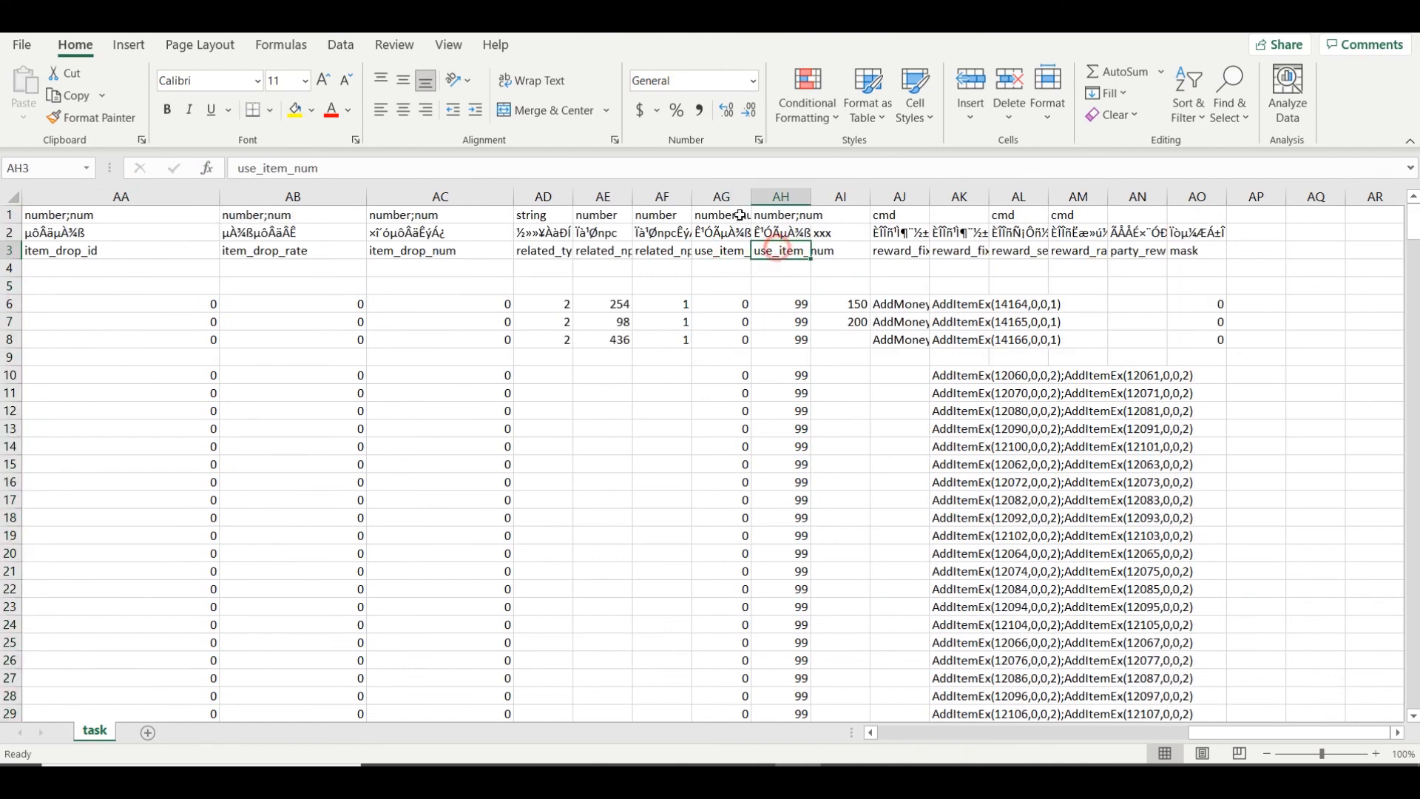
{"action": "left_click_drag", "start_coordinate": [726, 197], "coordinate": [763, 221]}
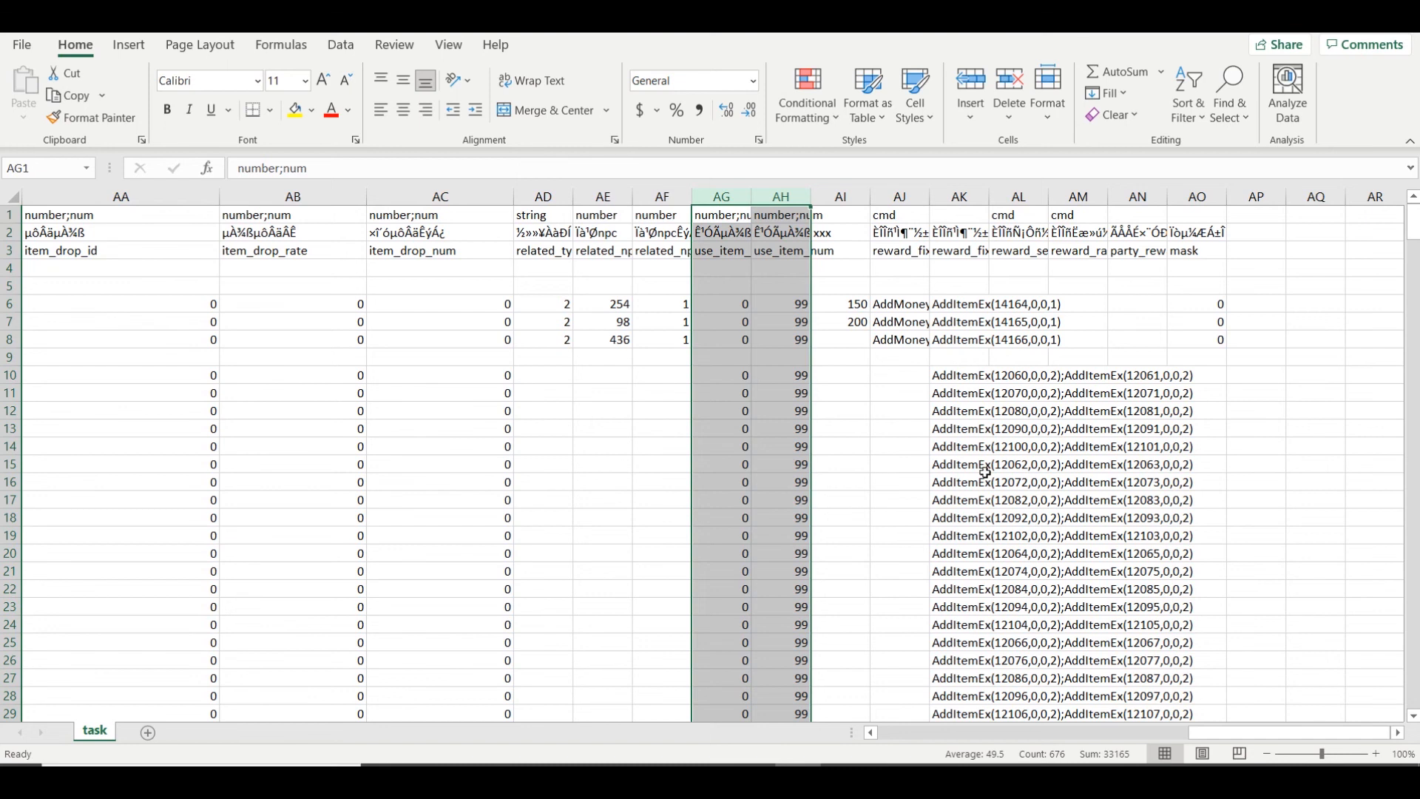
{"action": "scroll", "coordinate": [895, 506], "scroll_direction": "down", "scroll_amount": 20}
{"action": "scroll", "coordinate": [1203, 429], "scroll_direction": "up", "scroll_amount": 20}
Widen the reward_fix_exp, reward_fix and reward_select columns so their reward commands are readable
{"action": "left_click", "coordinate": [941, 335]}
{"action": "left_click", "coordinate": [900, 196]}
{"action": "left_click_drag", "start_coordinate": [930, 197], "coordinate": [1296, 197]}
{"action": "left_click_drag", "start_coordinate": [1348, 732], "coordinate": [1361, 731]}
{"action": "left_click_drag", "start_coordinate": [1155, 198], "coordinate": [1303, 198]}
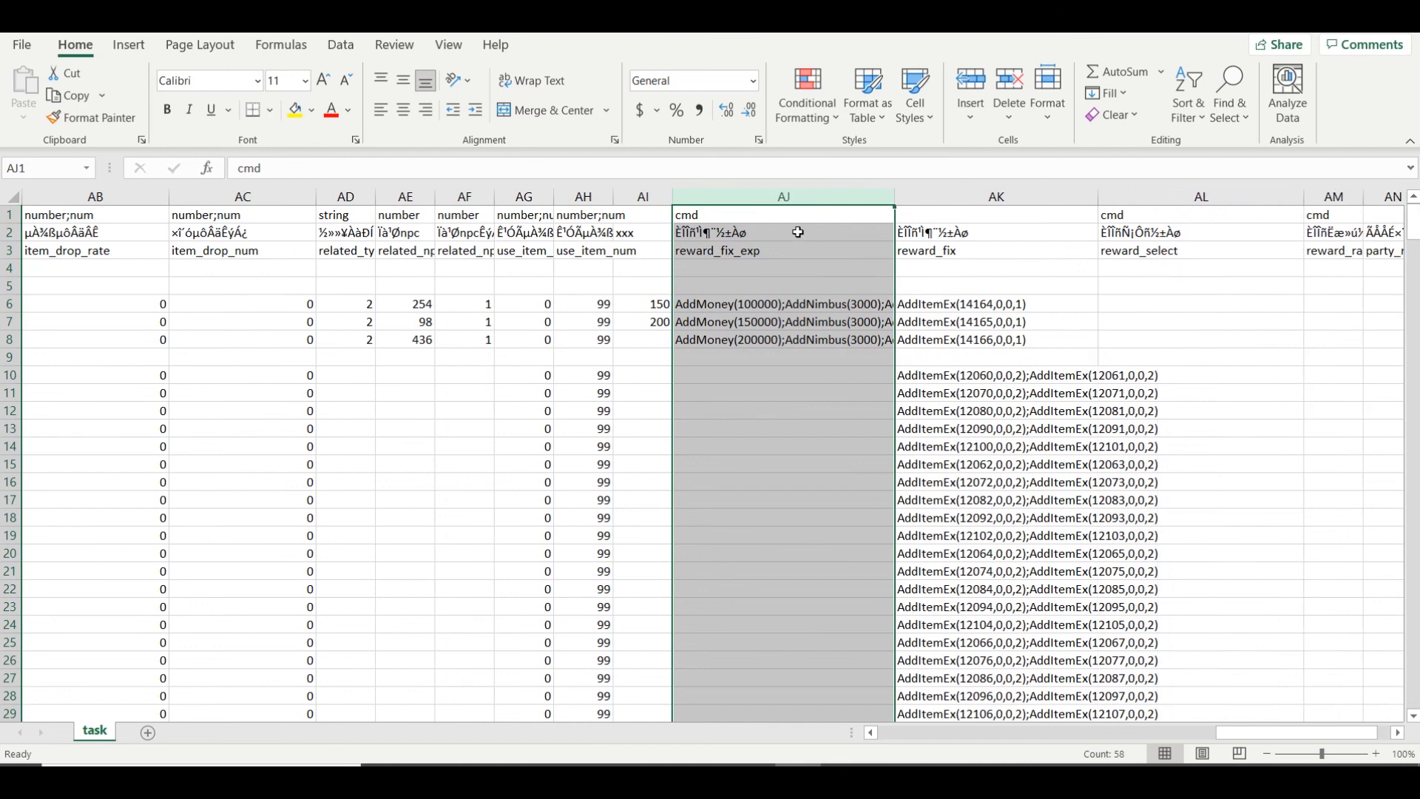
Examine the reward_fix_exp entry in row 6, highlighting its AddMoney, AddNimbus and AddExp commands
{"action": "left_click", "coordinate": [766, 256]}
{"action": "left_click", "coordinate": [771, 304]}
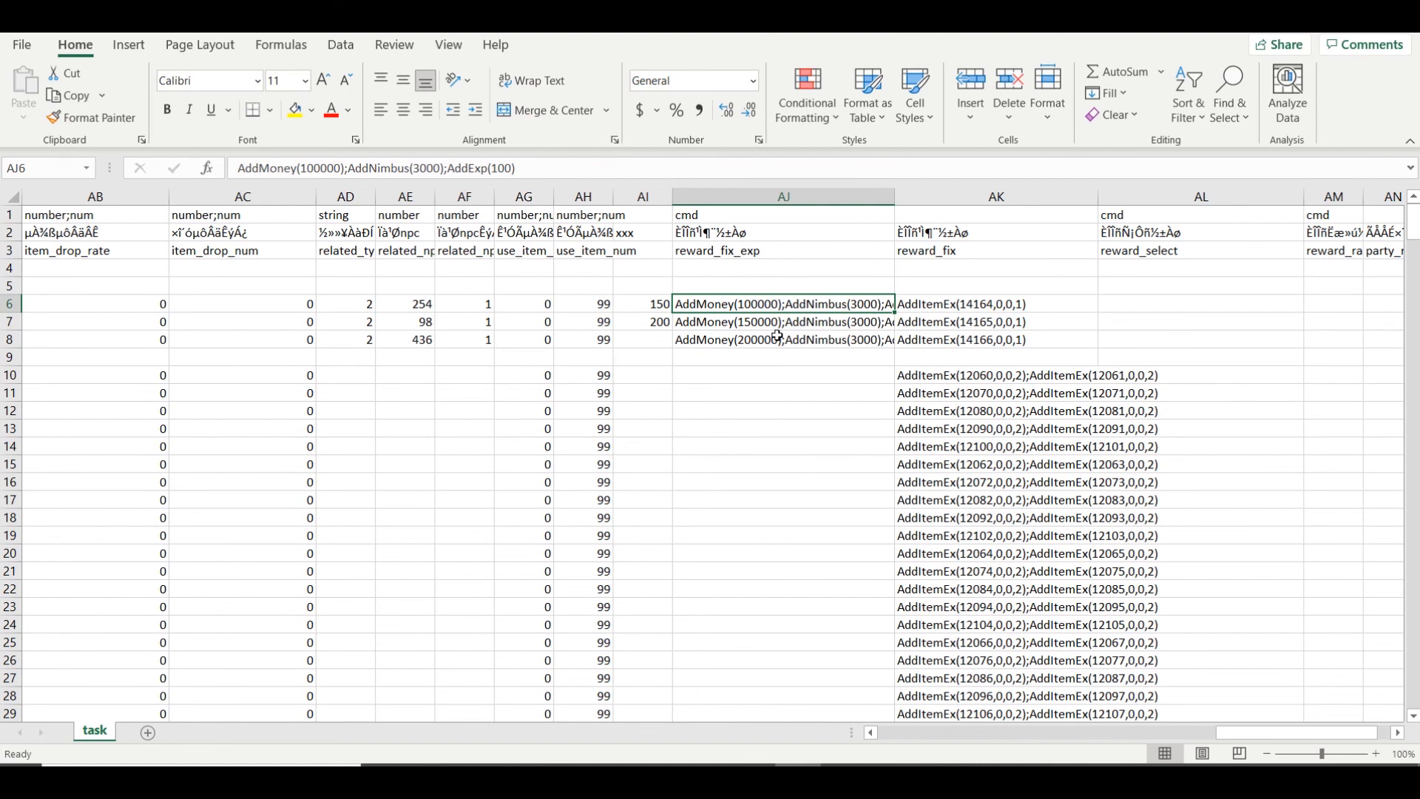
{"action": "double_click", "coordinate": [396, 168]}
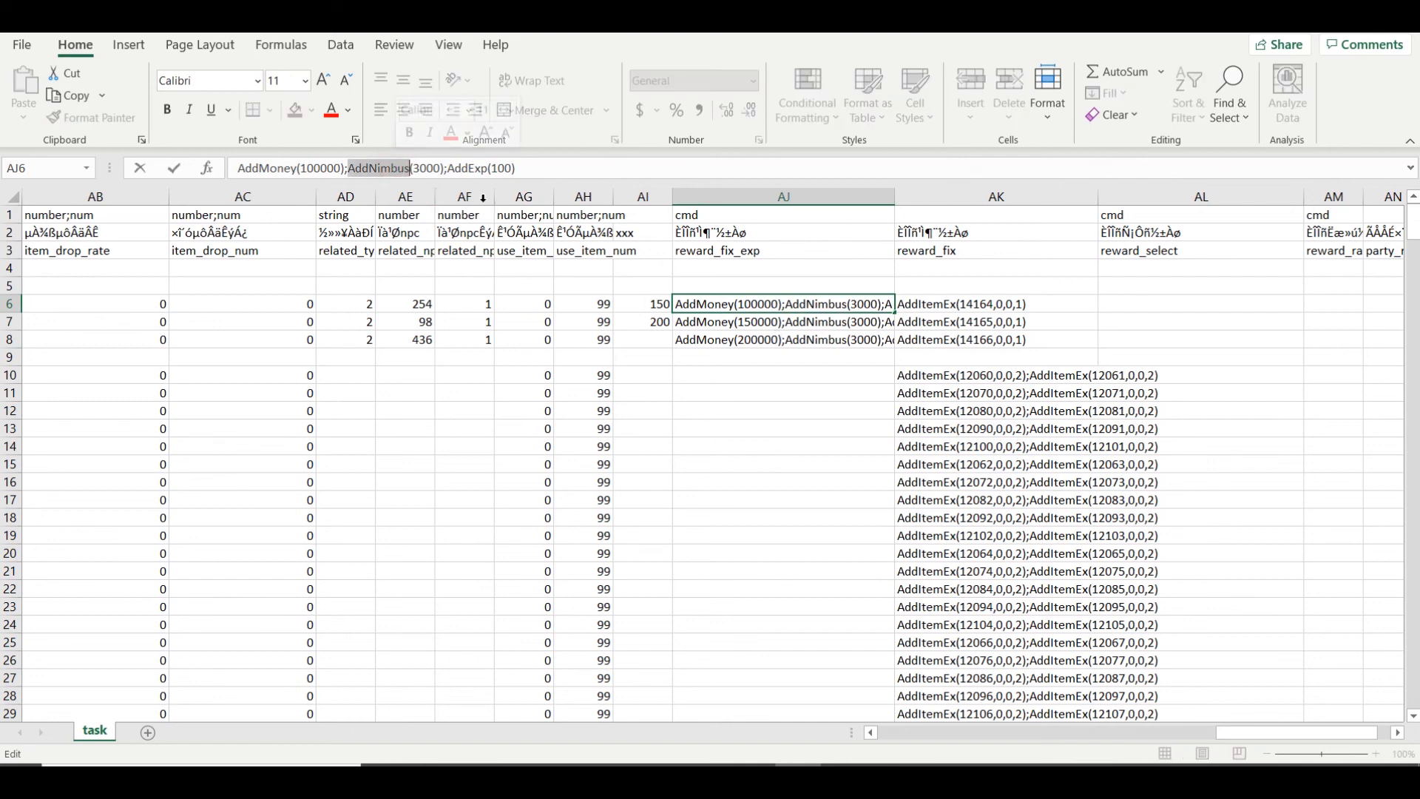
{"action": "left_click_drag", "start_coordinate": [524, 169], "coordinate": [259, 171]}
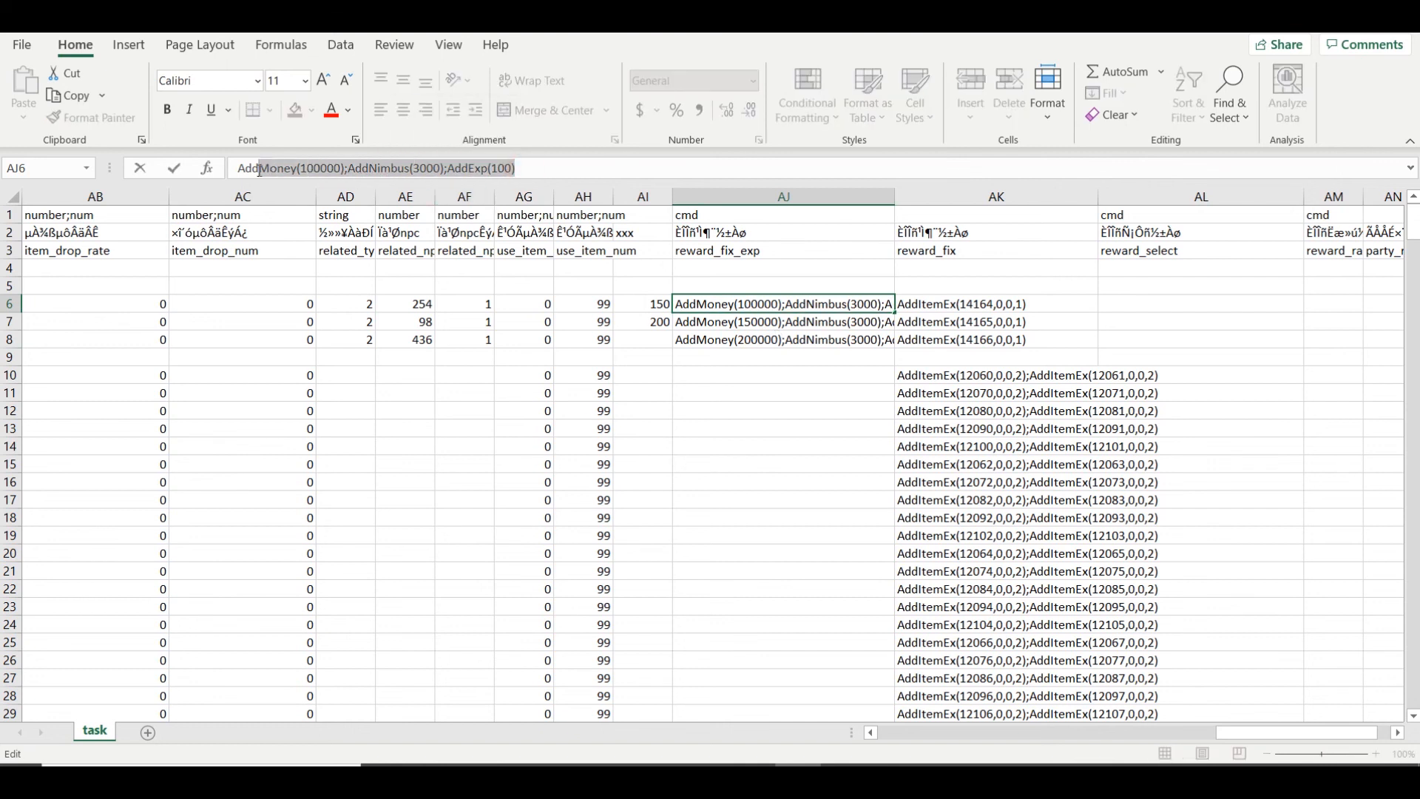
Locate the reward_fix_exp entry in row 59 and highlight its AddCredit command and that command's first argument
{"action": "scroll", "coordinate": [831, 368], "scroll_direction": "down", "scroll_amount": 18}
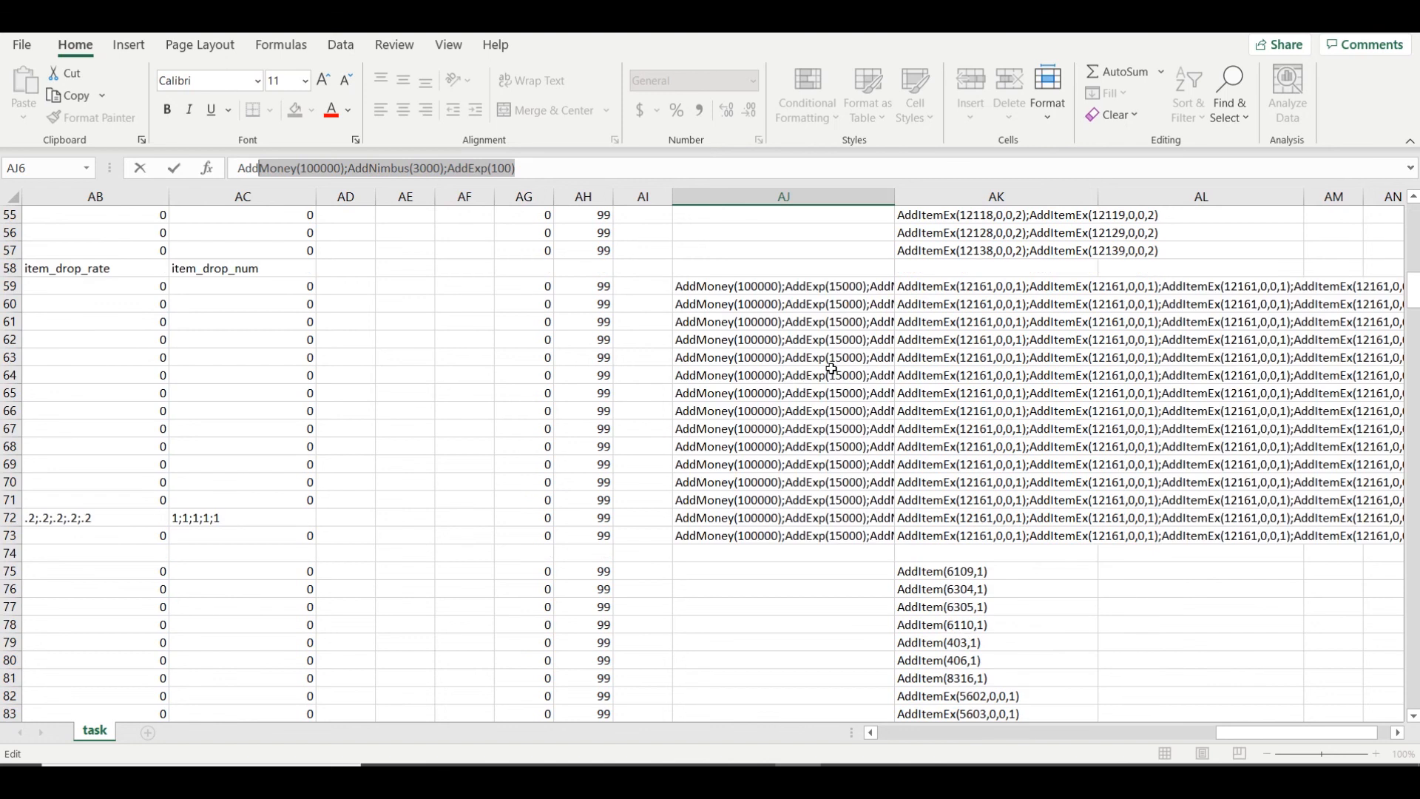
{"action": "left_click", "coordinate": [801, 286]}
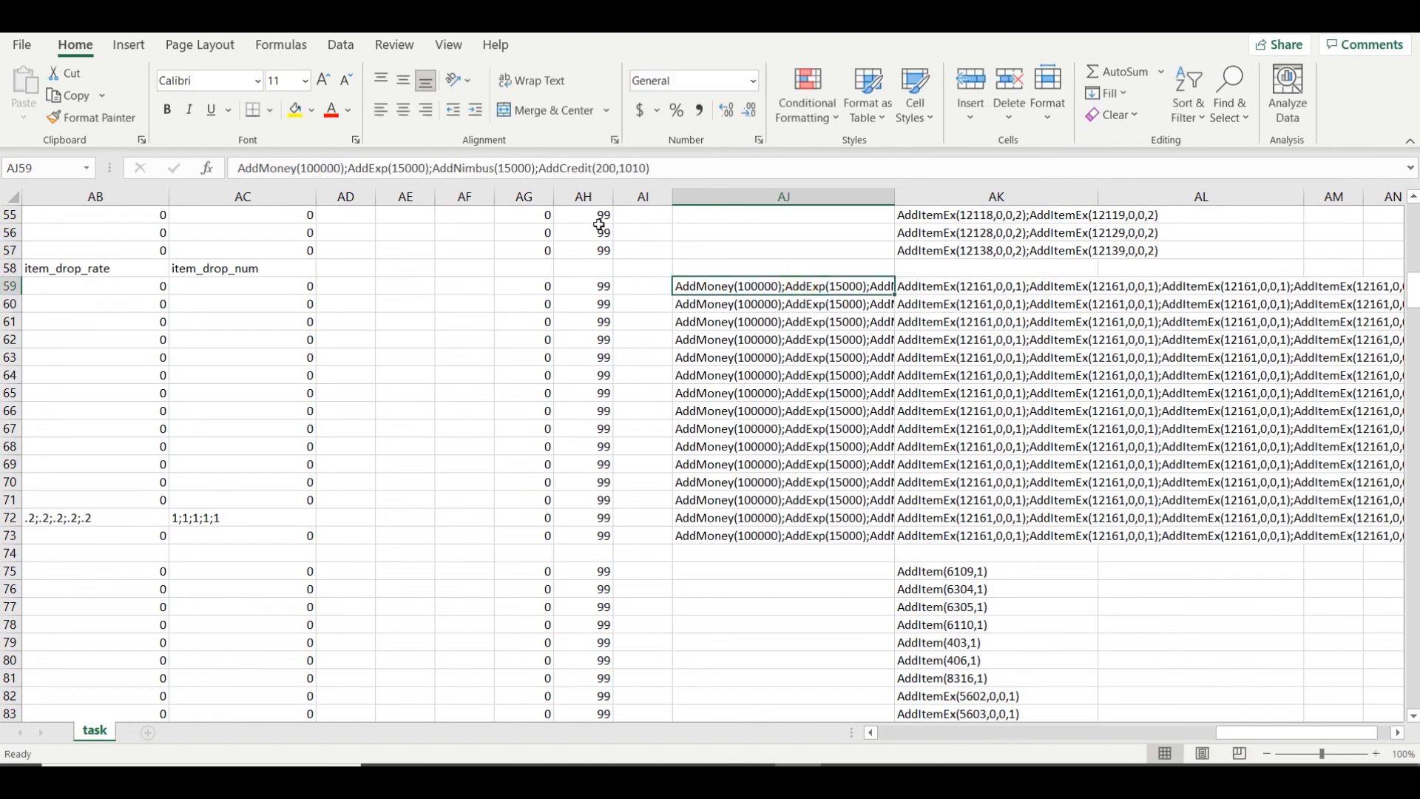
{"action": "left_click_drag", "start_coordinate": [540, 174], "coordinate": [649, 167]}
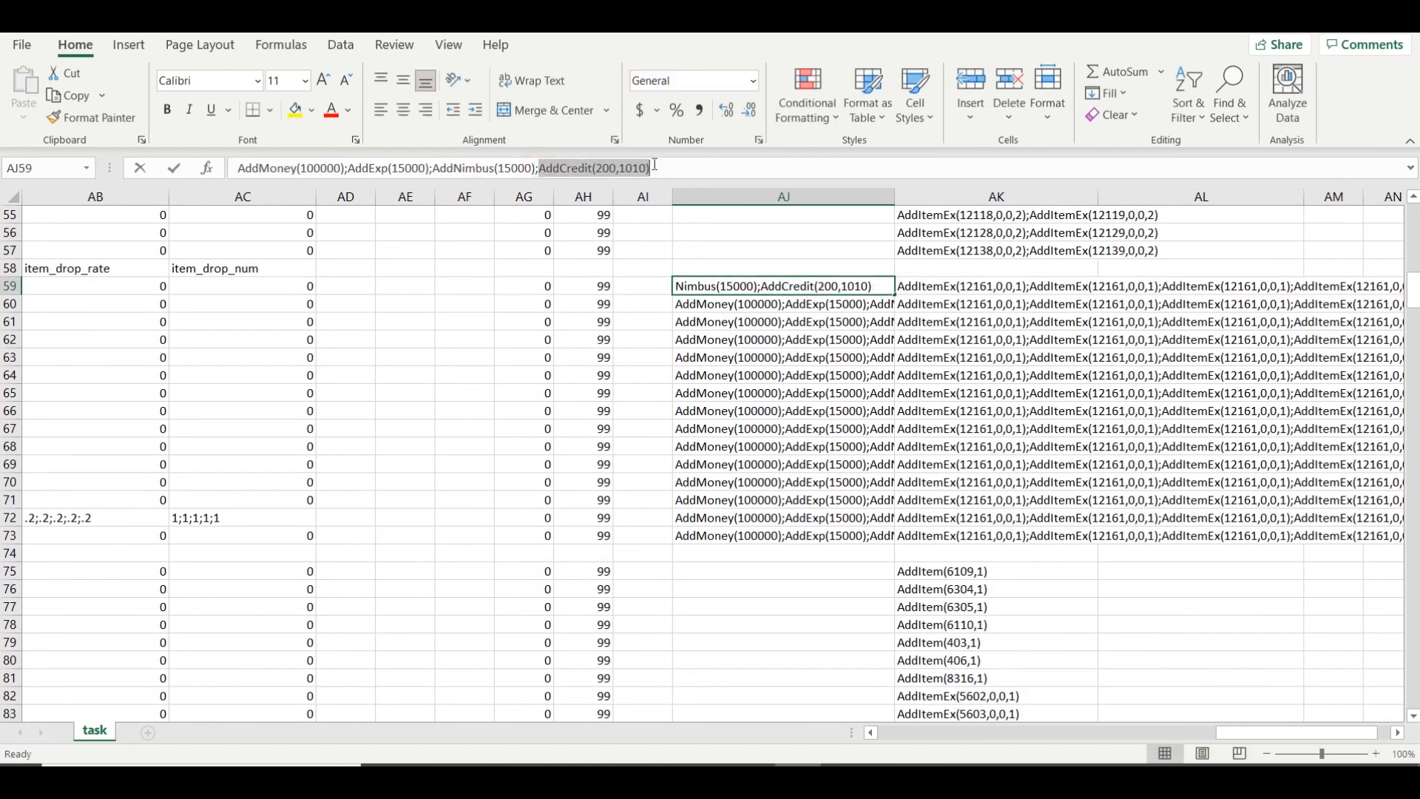
{"action": "left_click", "coordinate": [655, 169]}
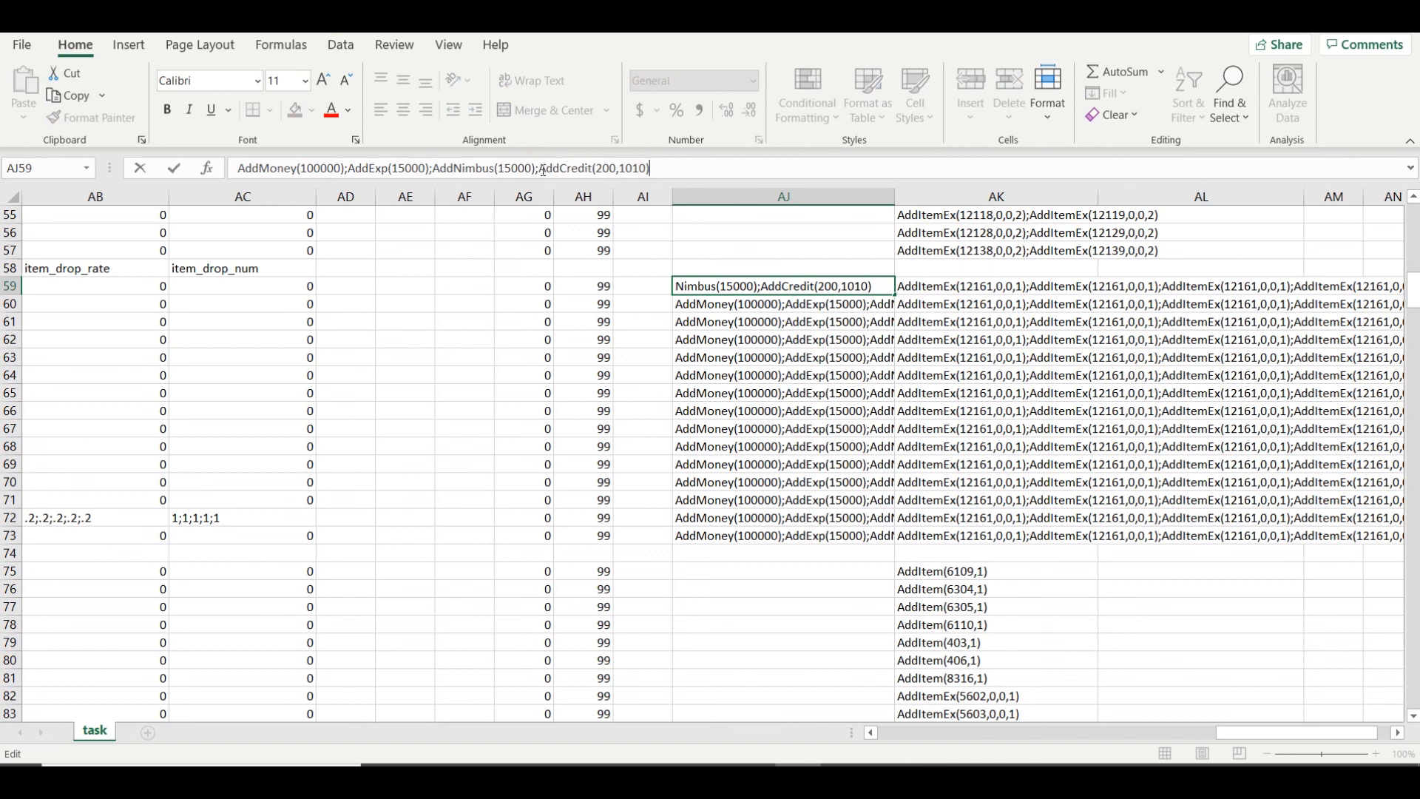
{"action": "left_click_drag", "start_coordinate": [540, 169], "coordinate": [602, 168]}
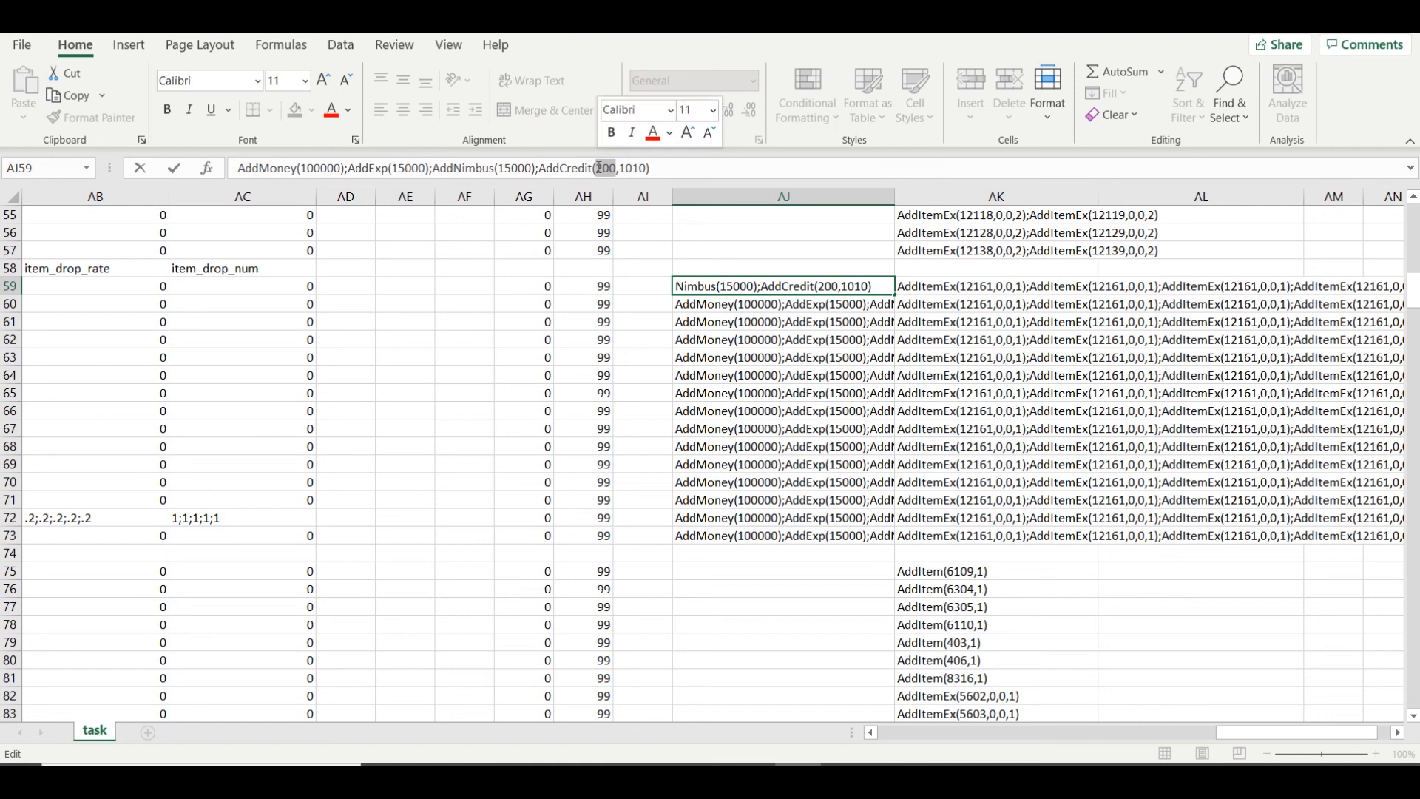
Look through the reward_fix_exp entries down to the end of the sheet, inspecting the reward commands in rows 107 and 167
{"action": "left_click", "coordinate": [844, 353]}
{"action": "scroll", "coordinate": [844, 354], "scroll_direction": "down", "scroll_amount": 8}
{"action": "scroll", "coordinate": [844, 354], "scroll_direction": "down", "scroll_amount": 7}
{"action": "left_click", "coordinate": [825, 340]}
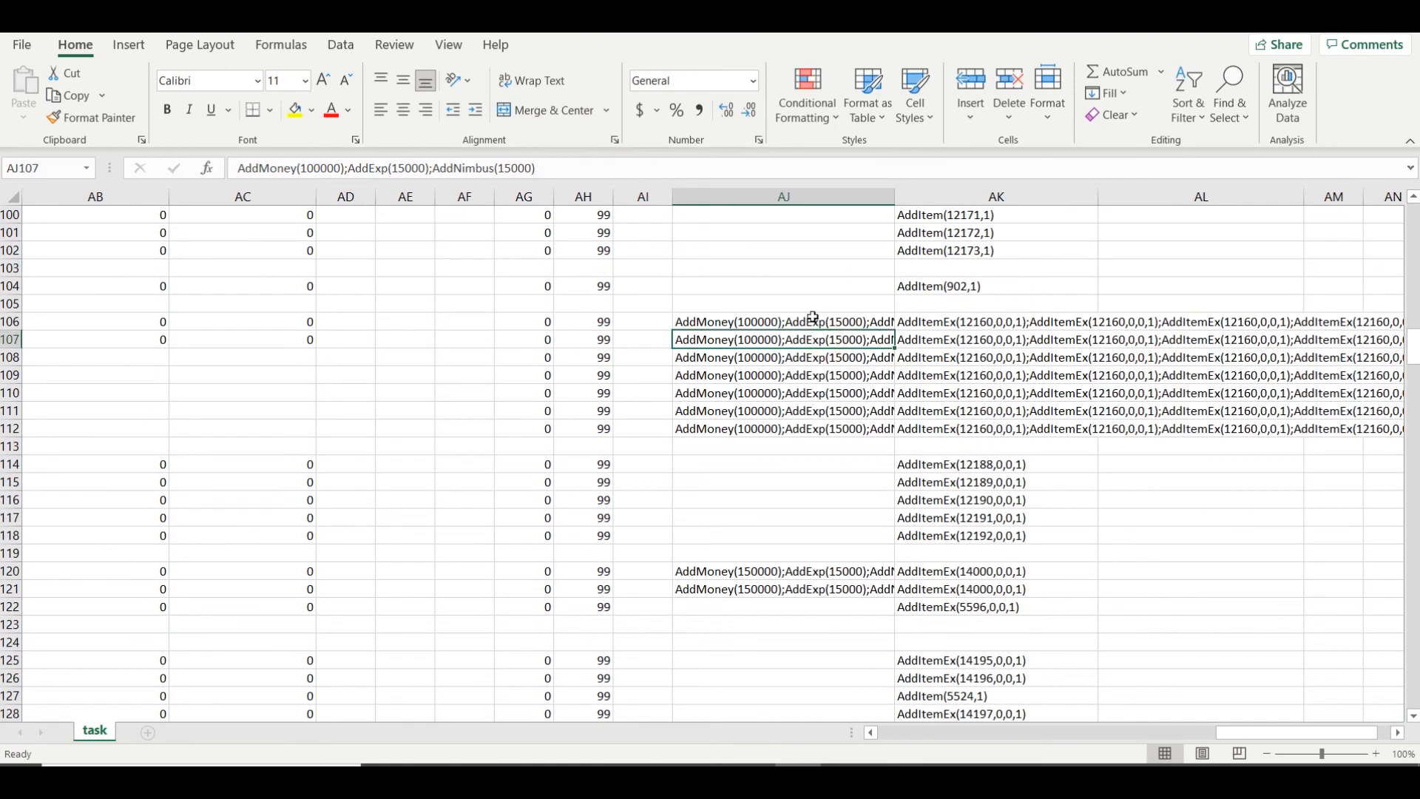
{"action": "scroll", "coordinate": [814, 325], "scroll_direction": "down", "scroll_amount": 1}
{"action": "scroll", "coordinate": [810, 336], "scroll_direction": "down", "scroll_amount": 19}
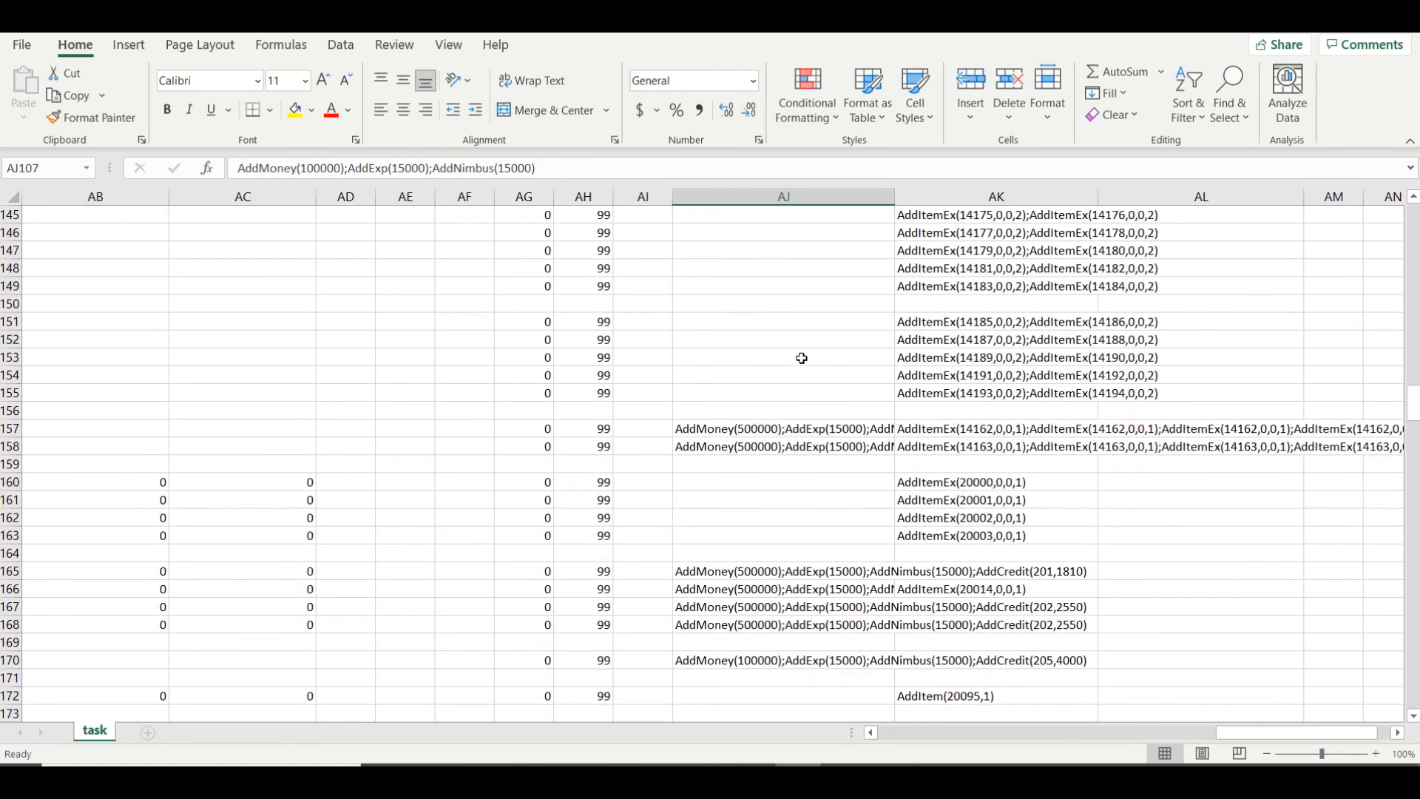
{"action": "left_click", "coordinate": [766, 341]}
{"action": "scroll", "coordinate": [765, 348], "scroll_direction": "down", "scroll_amount": 13}
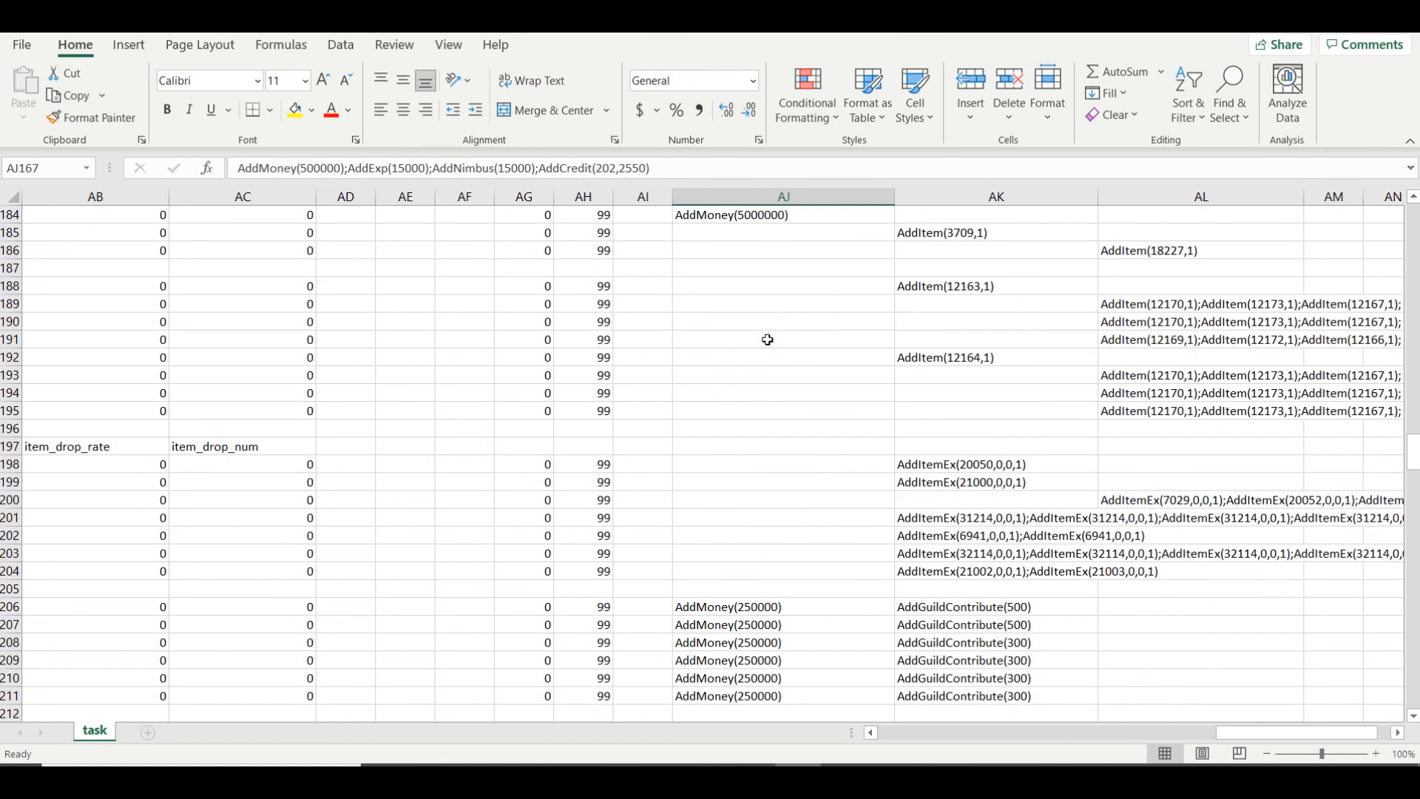
{"action": "scroll", "coordinate": [765, 355], "scroll_direction": "down", "scroll_amount": 20}
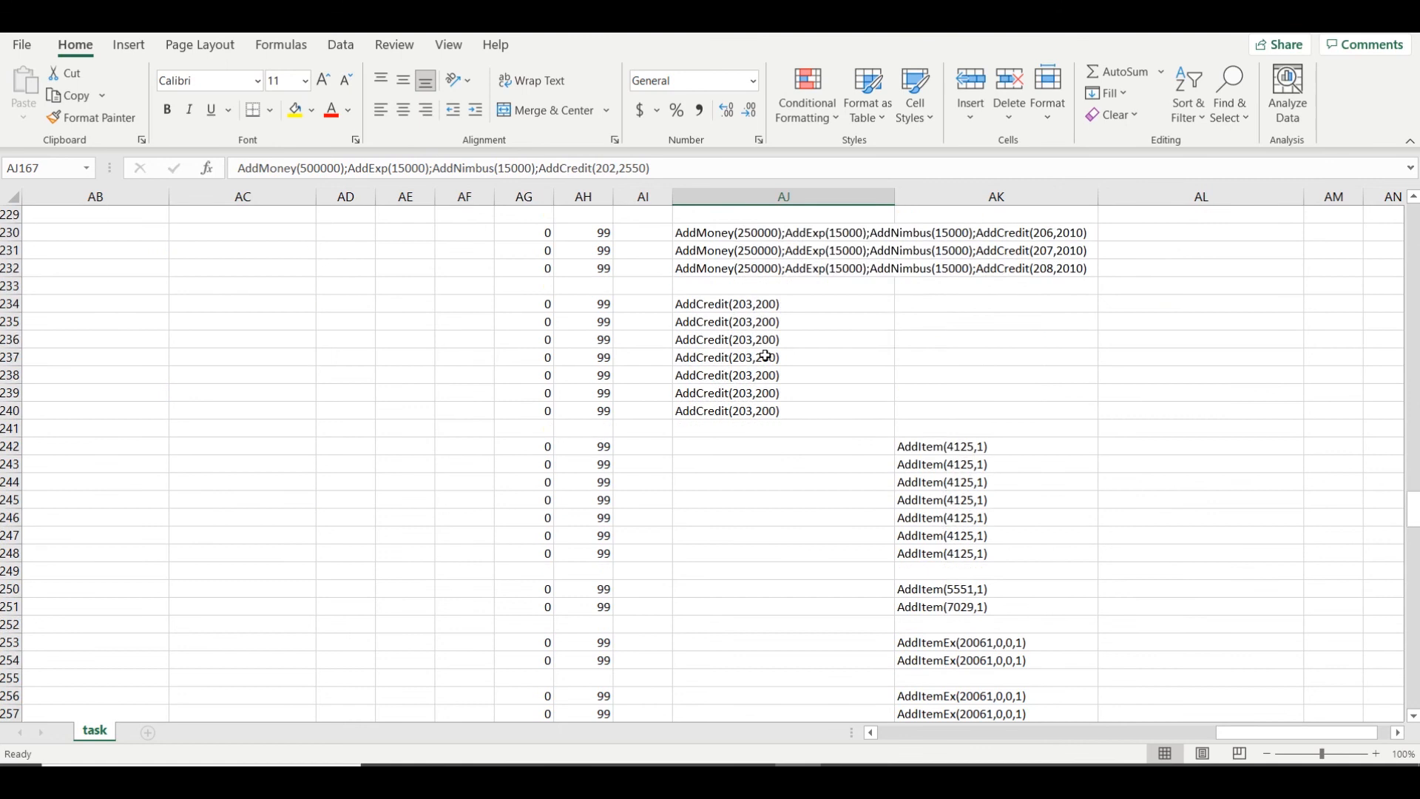
{"action": "scroll", "coordinate": [766, 355], "scroll_direction": "down", "scroll_amount": 20}
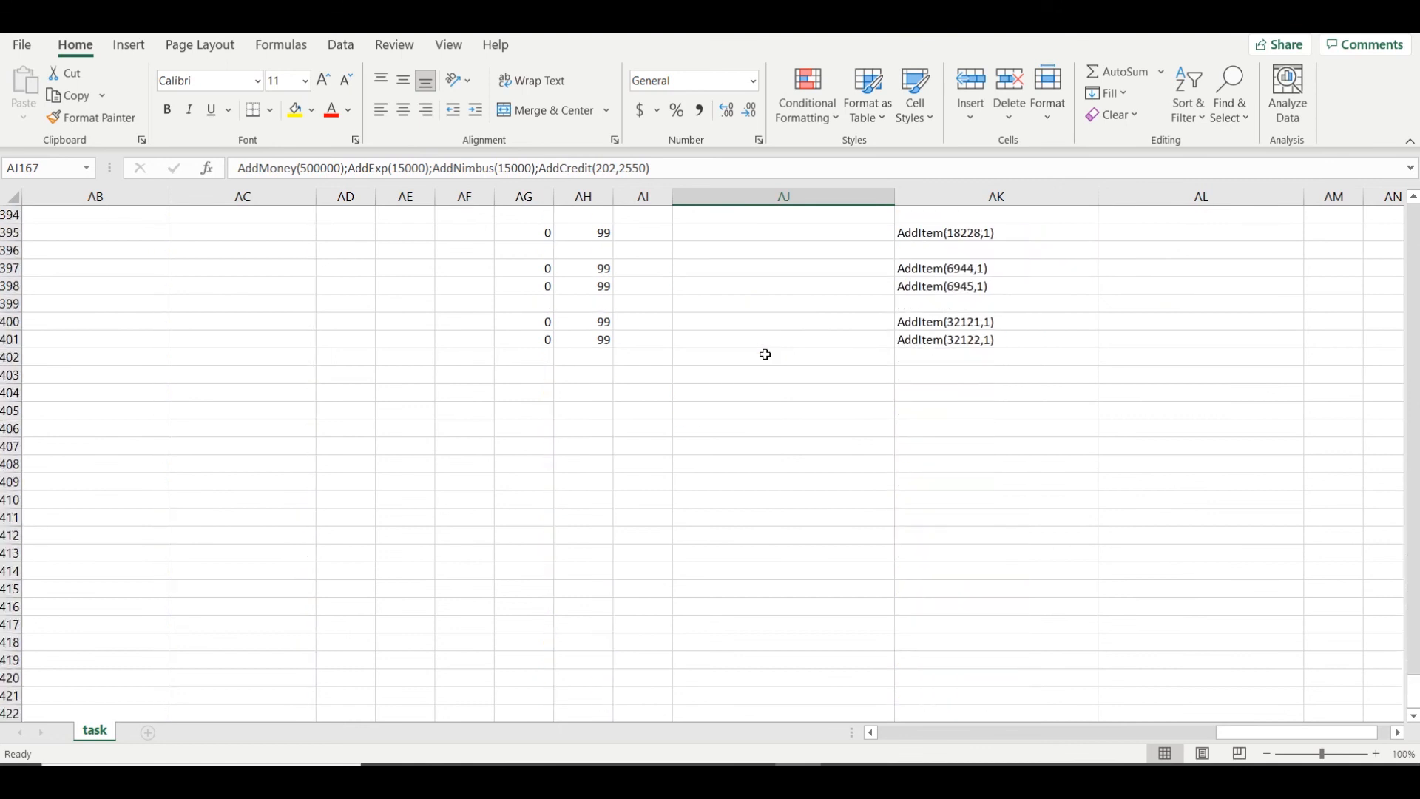
Return to the start of the sheet and widen the reward_fix column so its paired AddItemEx commands fit
{"action": "scroll", "coordinate": [767, 352], "scroll_direction": "up", "scroll_amount": 20}
{"action": "scroll", "coordinate": [767, 353], "scroll_direction": "up", "scroll_amount": 20}
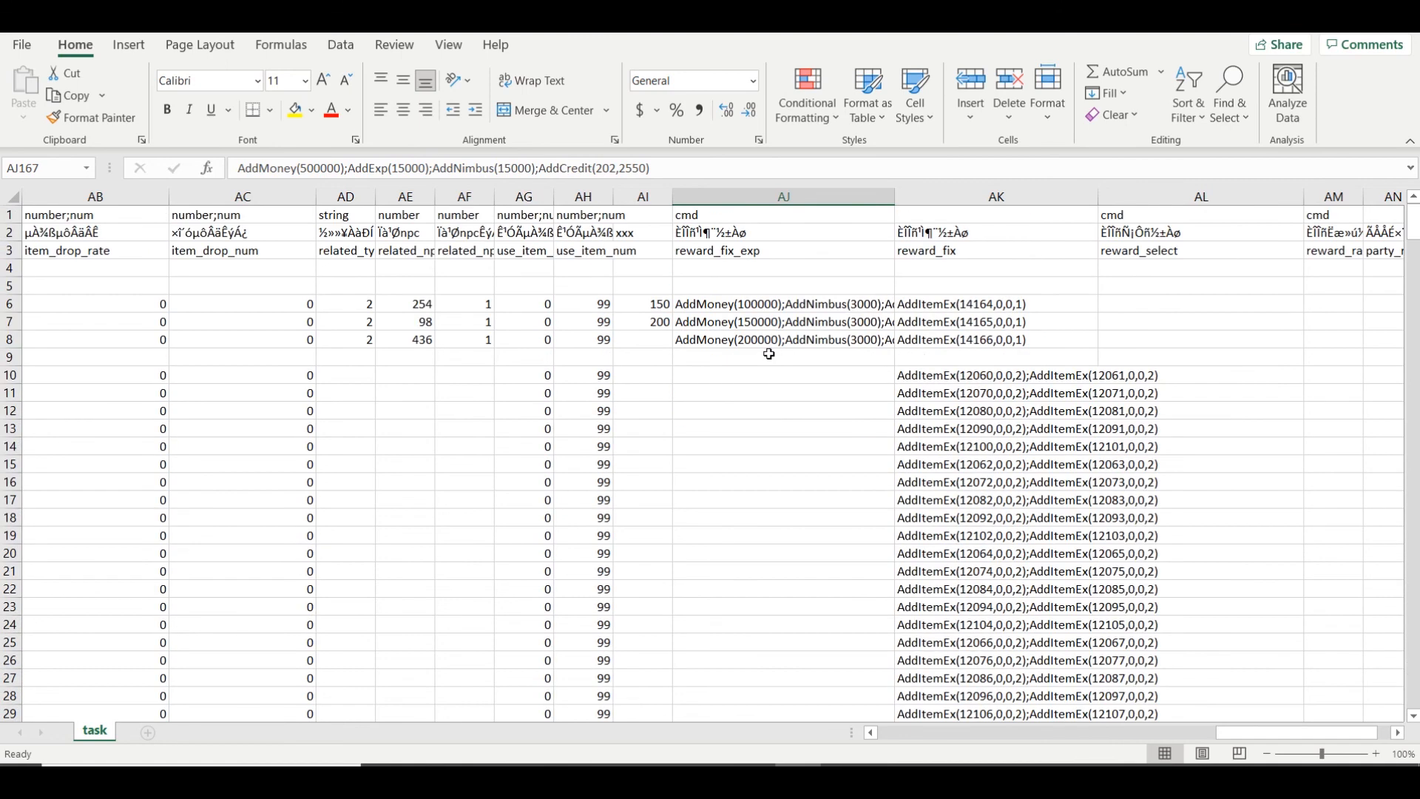
{"action": "left_click", "coordinate": [964, 197]}
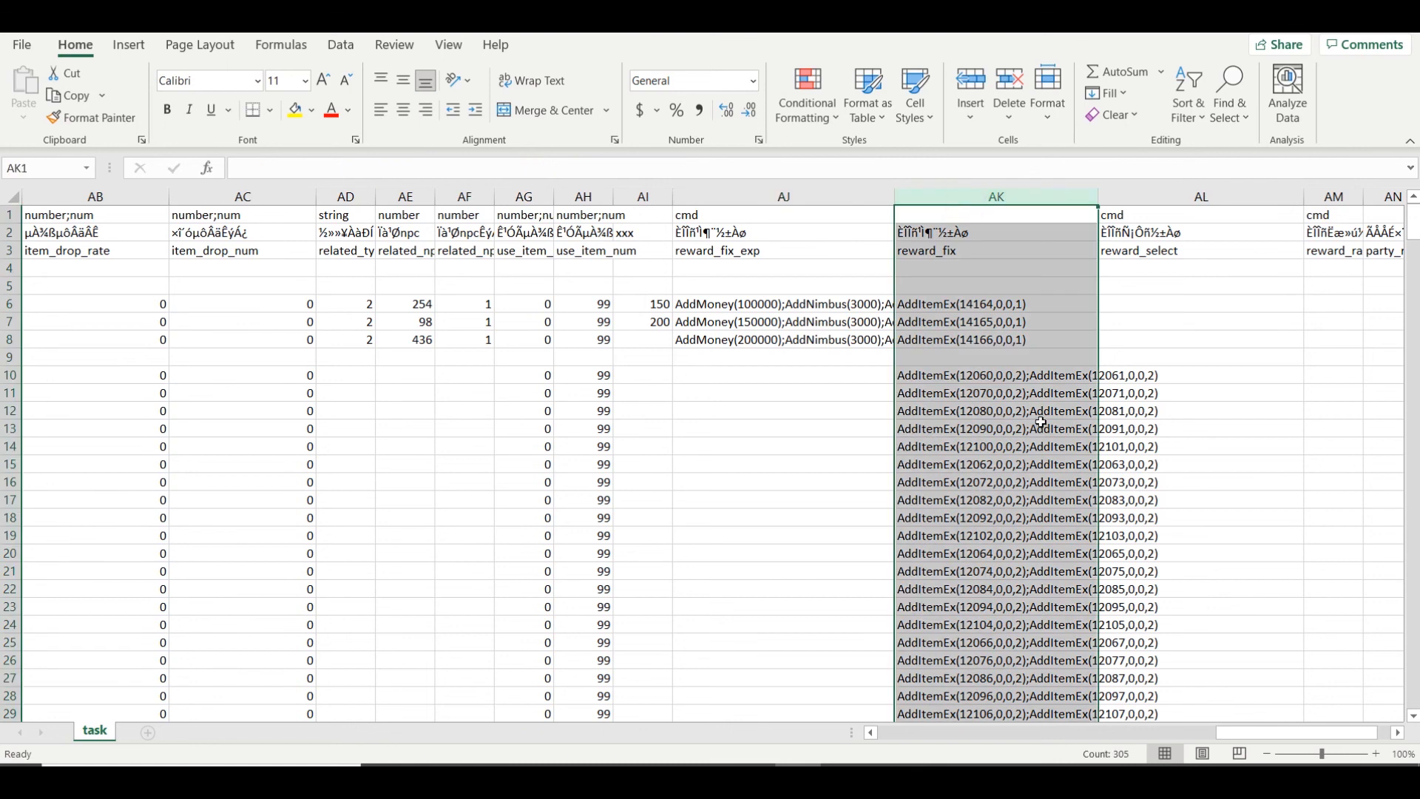
{"action": "left_click_drag", "start_coordinate": [1095, 199], "coordinate": [1258, 244]}
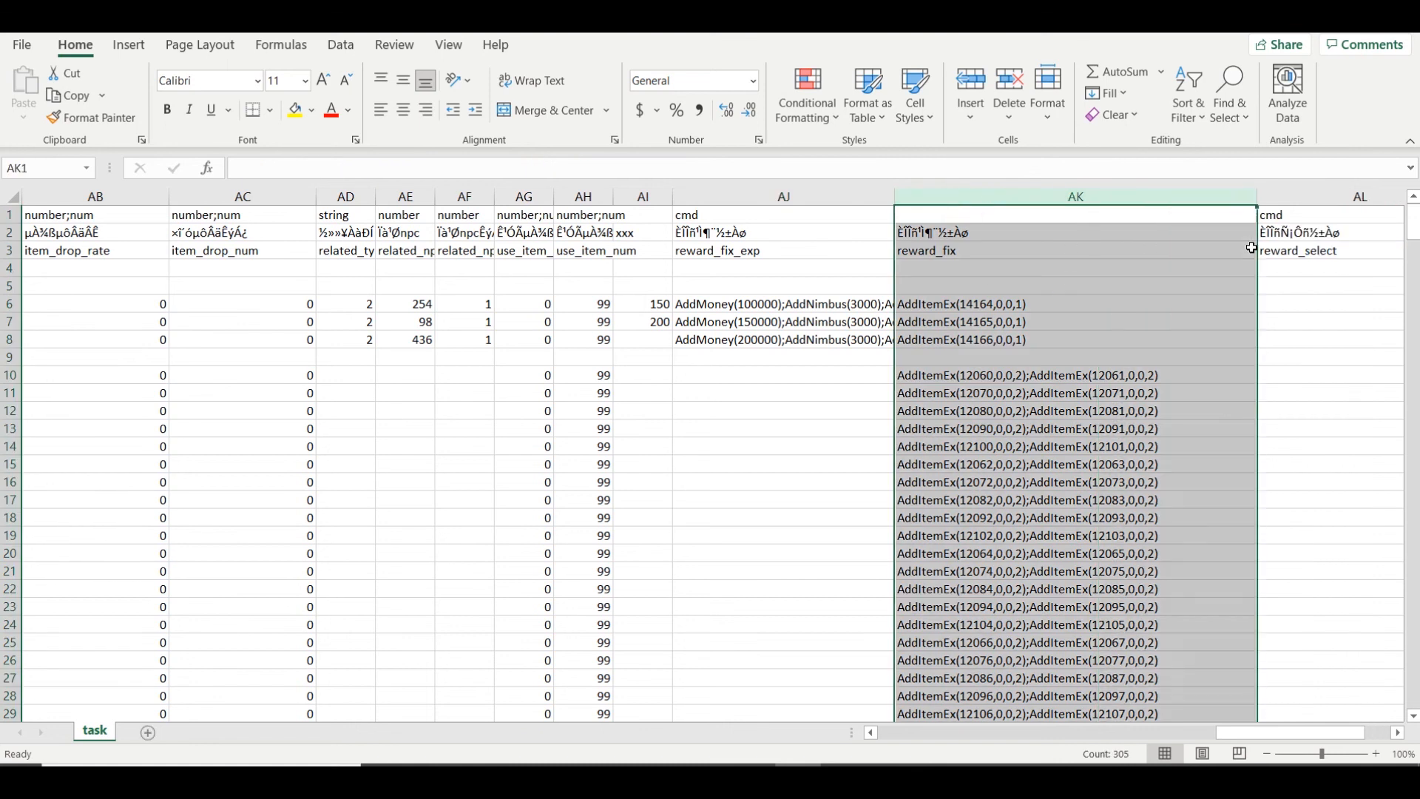
Examine the AddItemEx commands in the reward_fix column, inspecting the entries in rows 10, 8 and 73
{"action": "left_click", "coordinate": [1045, 378]}
{"action": "double_click", "coordinate": [955, 379]}
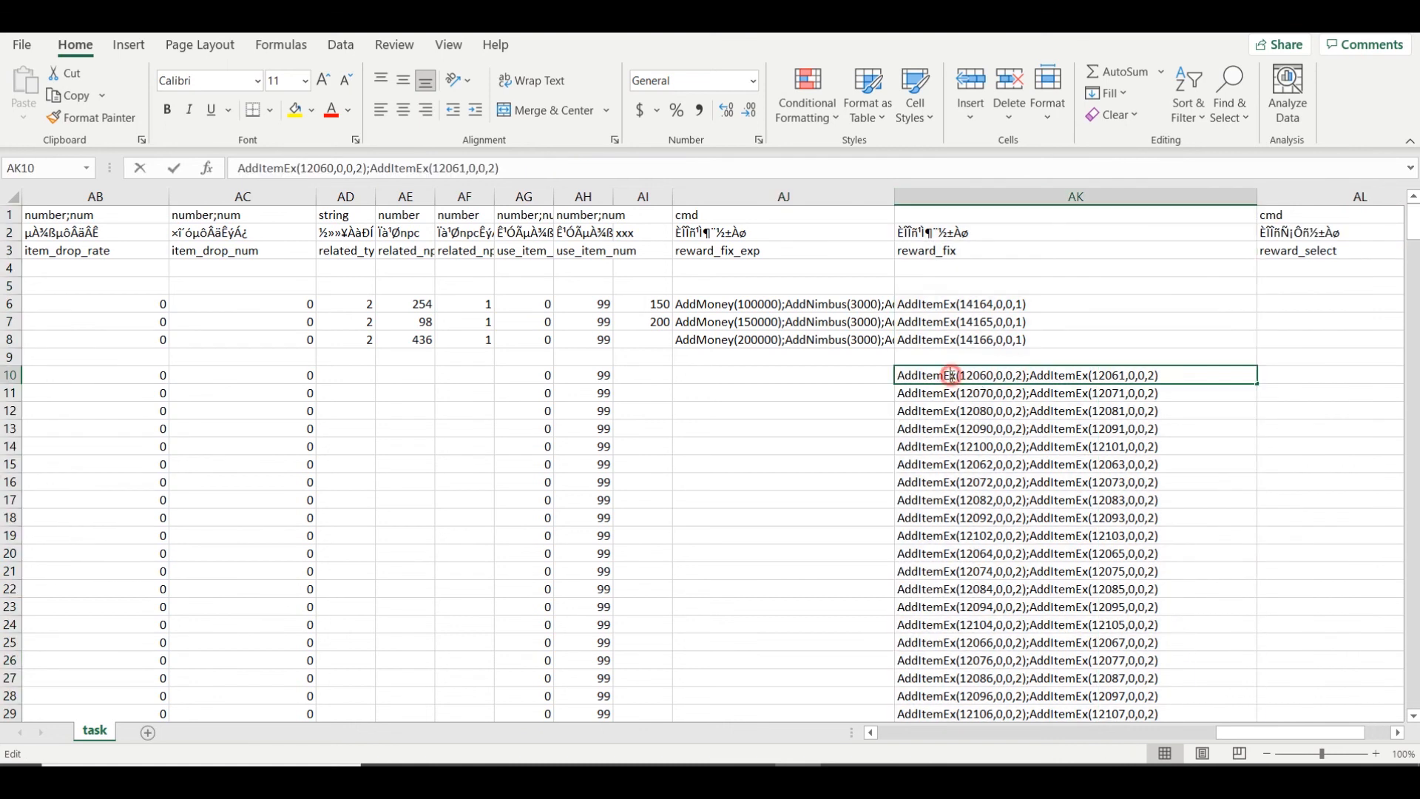
{"action": "left_click", "coordinate": [947, 342]}
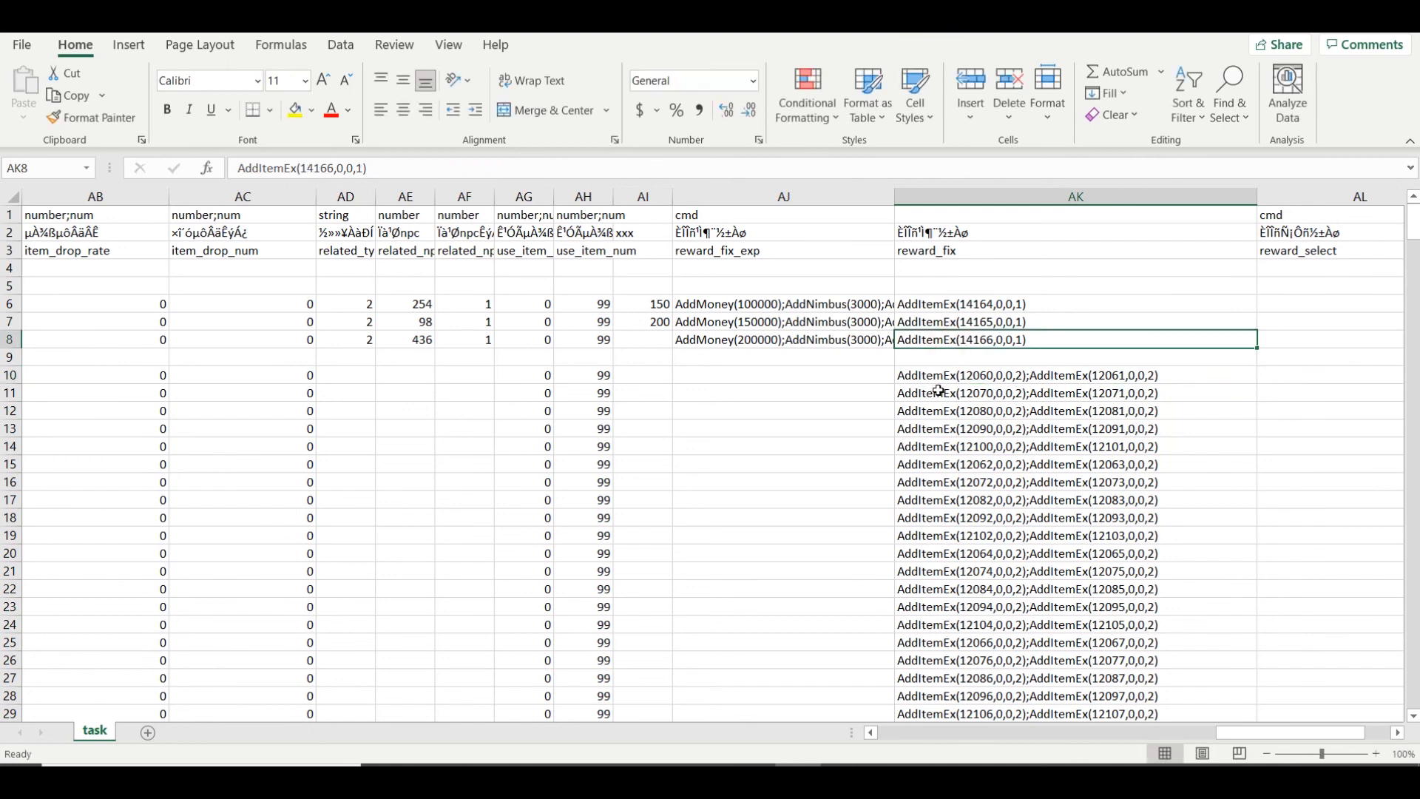
{"action": "scroll", "coordinate": [940, 389], "scroll_direction": "down", "scroll_amount": 15}
{"action": "scroll", "coordinate": [939, 388], "scroll_direction": "down", "scroll_amount": 6}
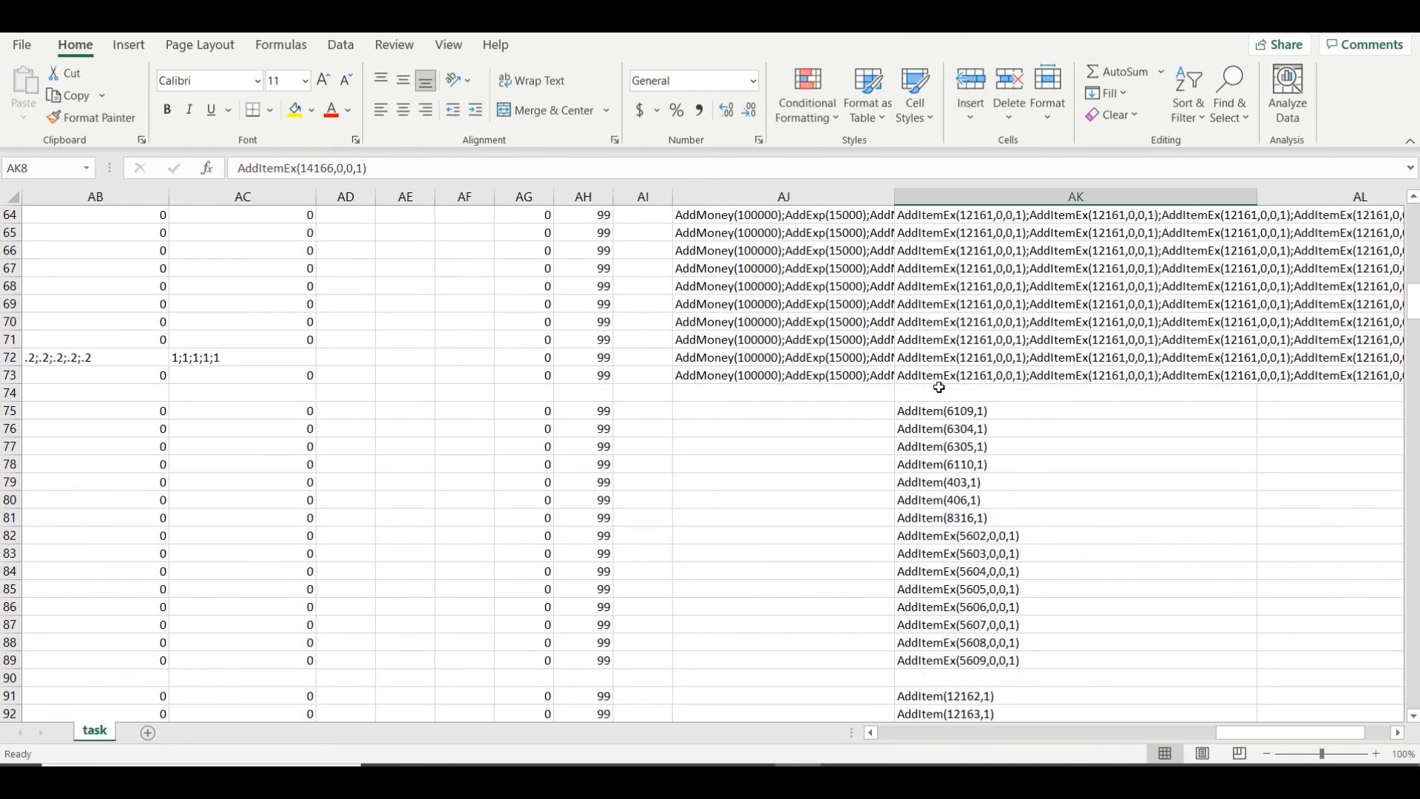
{"action": "scroll", "coordinate": [939, 388], "scroll_direction": "down", "scroll_amount": 2}
{"action": "scroll", "coordinate": [939, 388], "scroll_direction": "up", "scroll_amount": 4}
{"action": "left_click", "coordinate": [921, 488]}
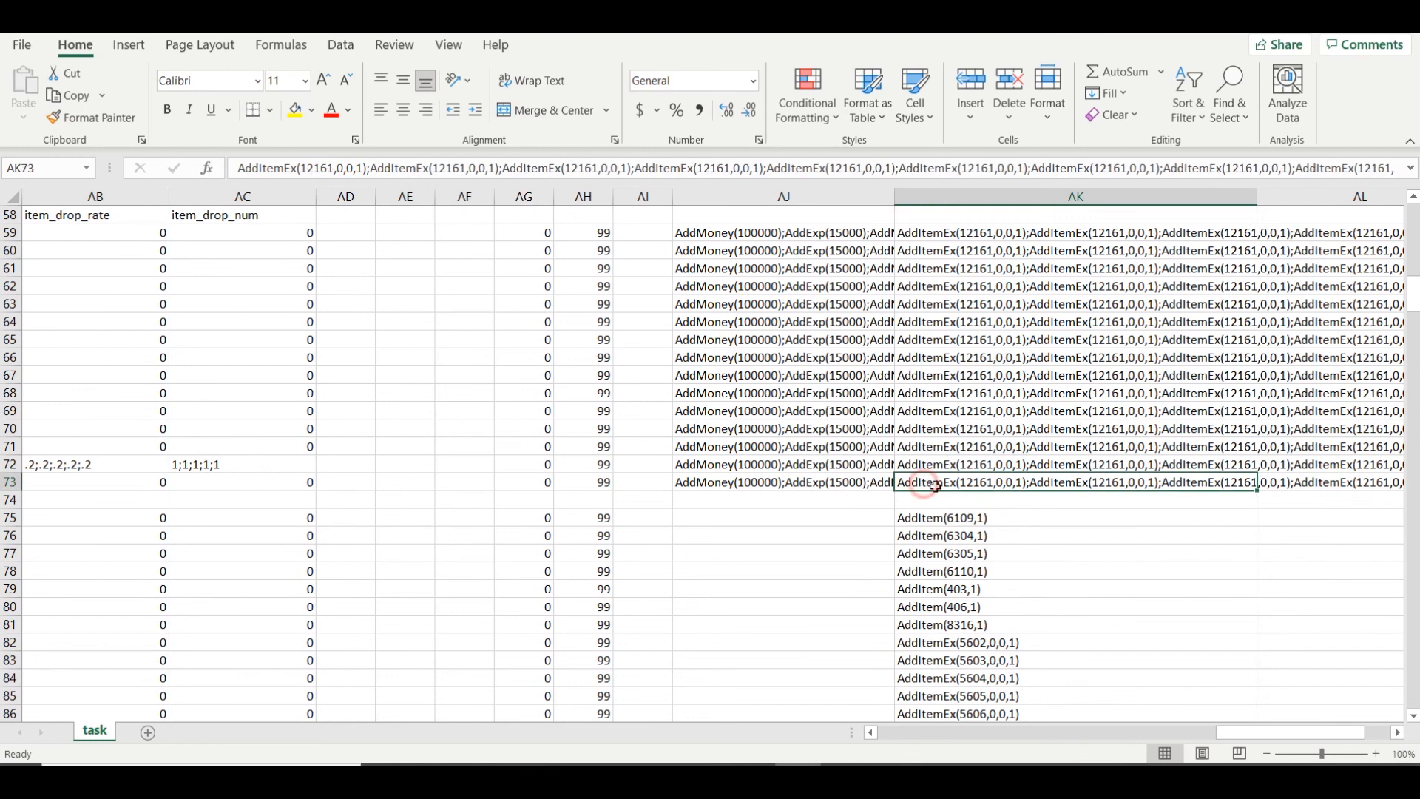
{"action": "double_click", "coordinate": [971, 484]}
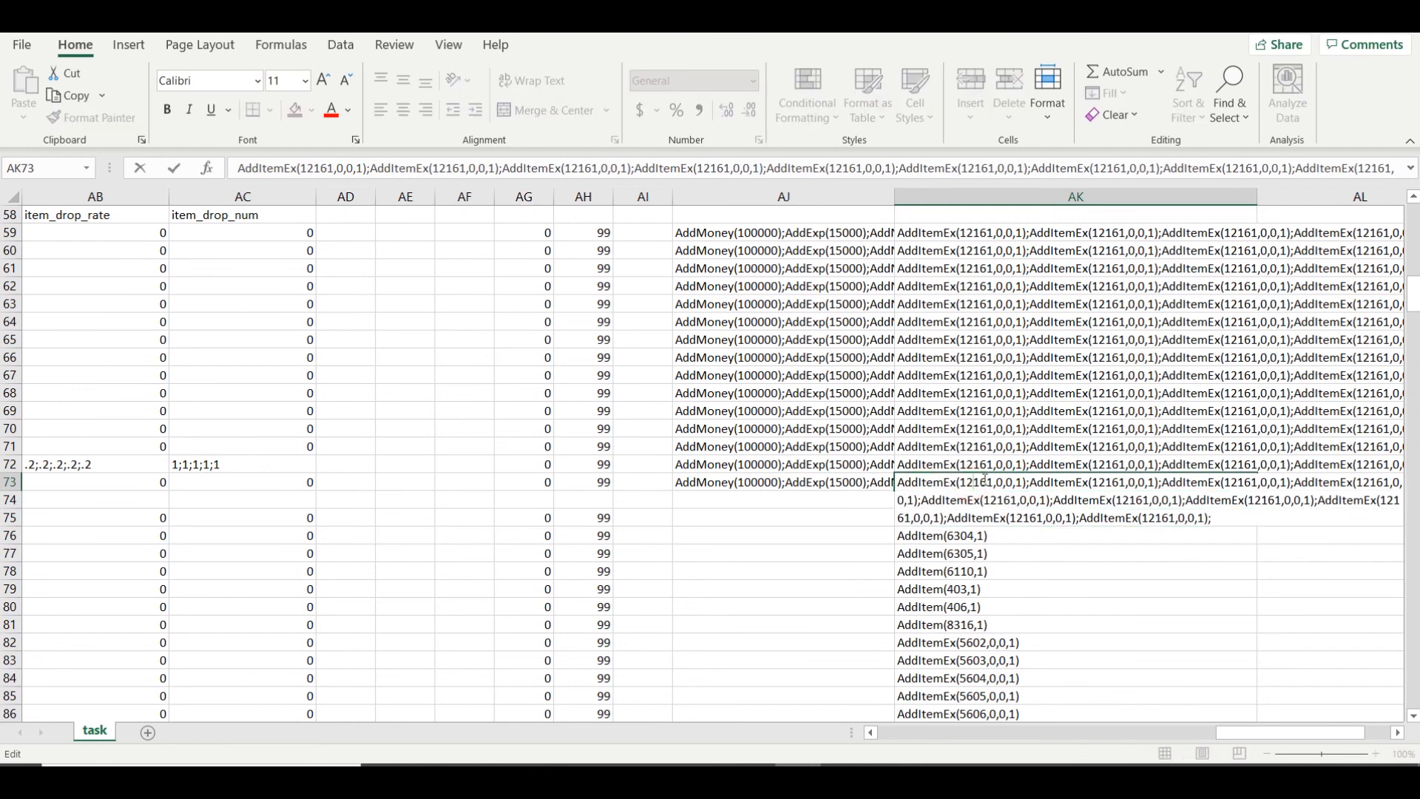
{"action": "left_click_drag", "start_coordinate": [995, 484], "coordinate": [1025, 486]}
{"action": "left_click", "coordinate": [983, 560]}
Examine the AddItem command in the reward_fix entry of row 75, highlighting its item ID 6109
{"action": "left_click", "coordinate": [953, 520]}
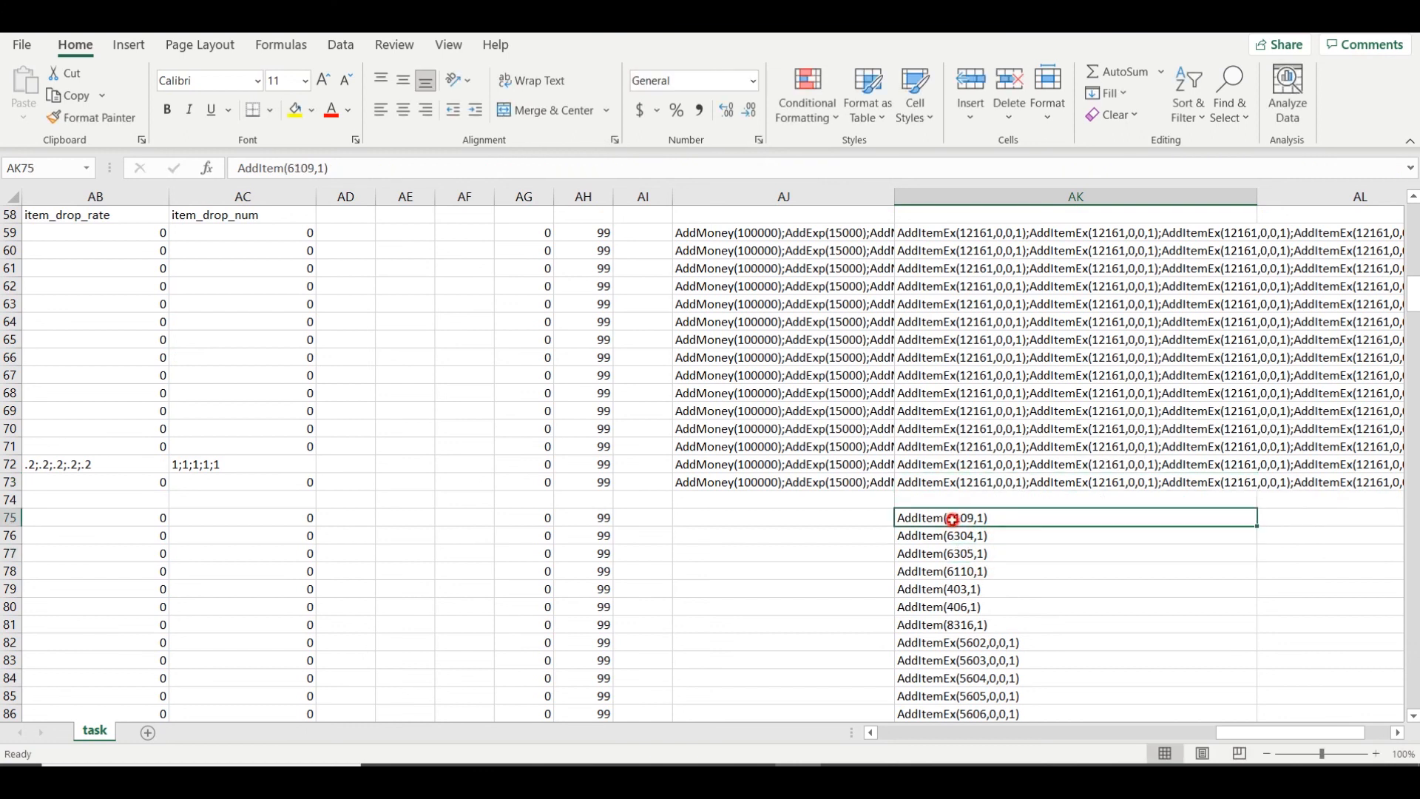
{"action": "double_click", "coordinate": [953, 519]}
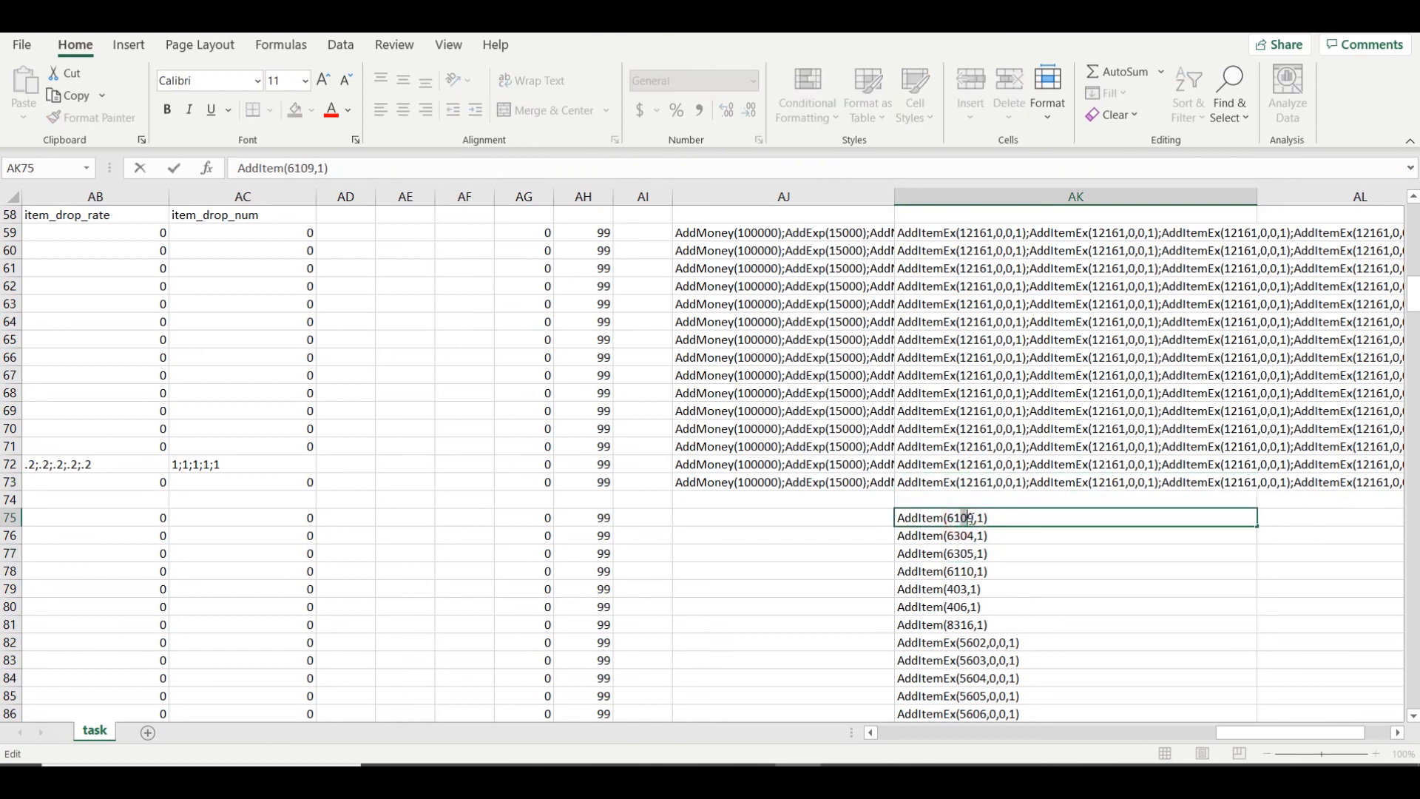
{"action": "left_click_drag", "start_coordinate": [968, 518], "coordinate": [976, 520]}
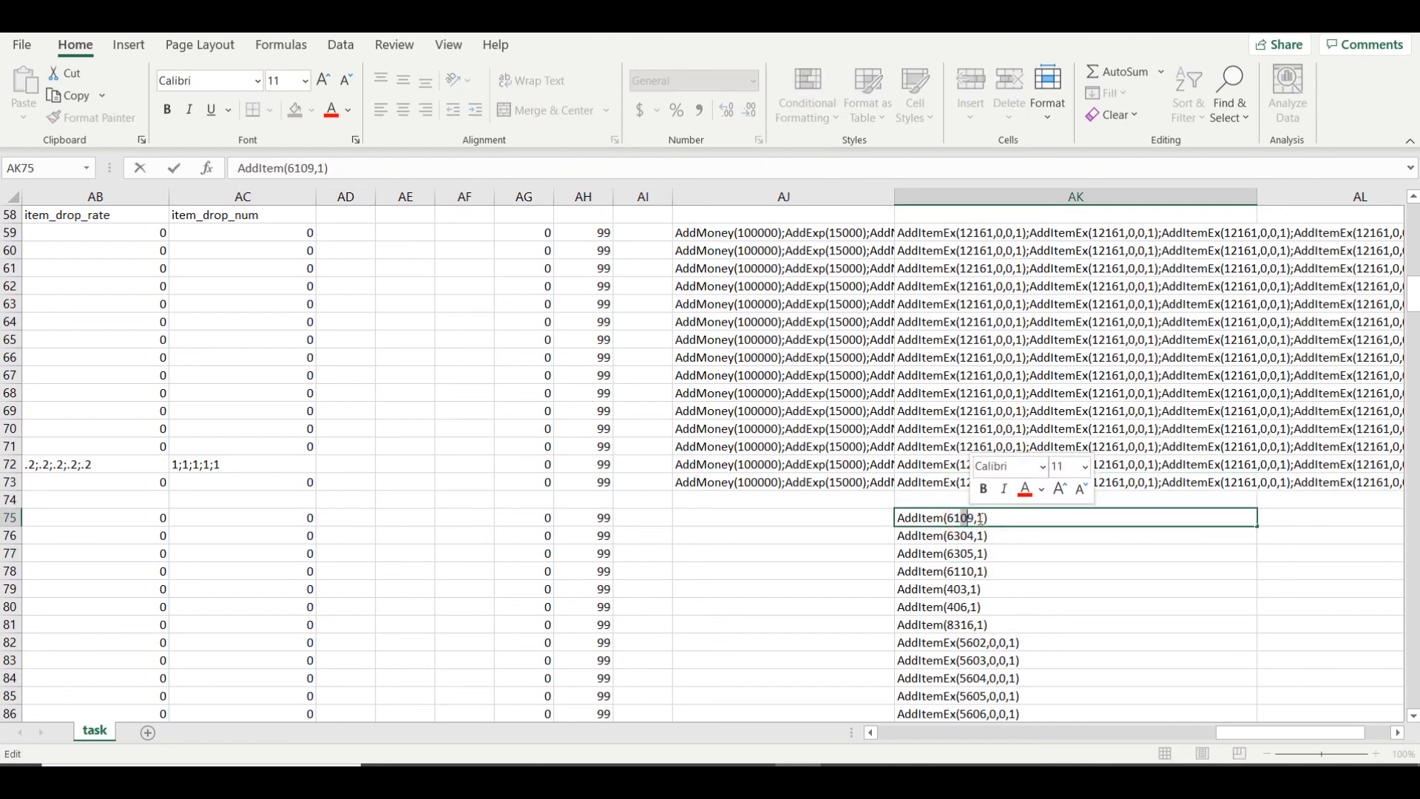
{"action": "left_click", "coordinate": [980, 534]}
{"action": "left_click", "coordinate": [984, 519]}
{"action": "left_click", "coordinate": [921, 537]}
{"action": "left_click", "coordinate": [926, 521]}
{"action": "double_click", "coordinate": [926, 519]}
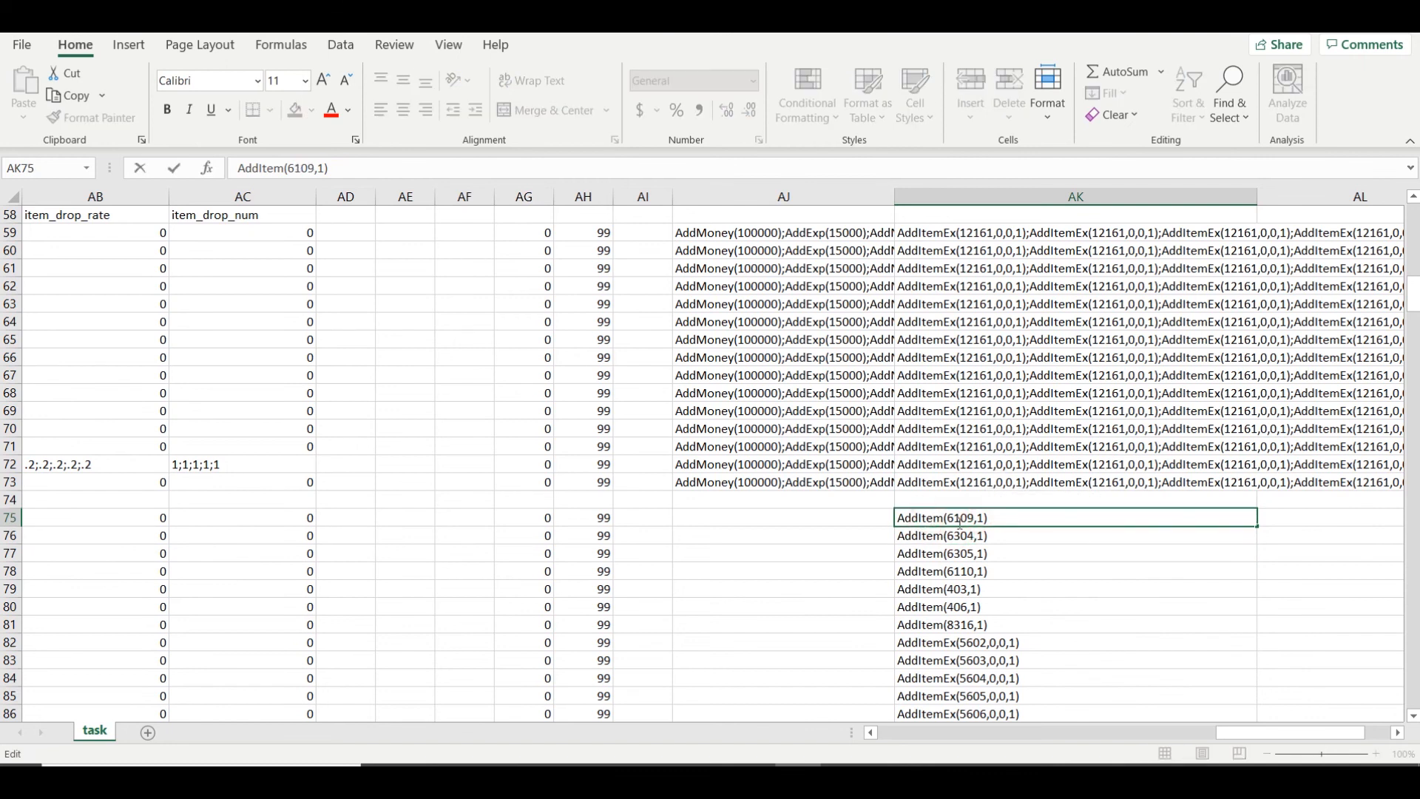
{"action": "double_click", "coordinate": [970, 519]}
{"action": "left_click", "coordinate": [965, 530]}
{"action": "left_click", "coordinate": [962, 520]}
{"action": "double_click", "coordinate": [962, 519]}
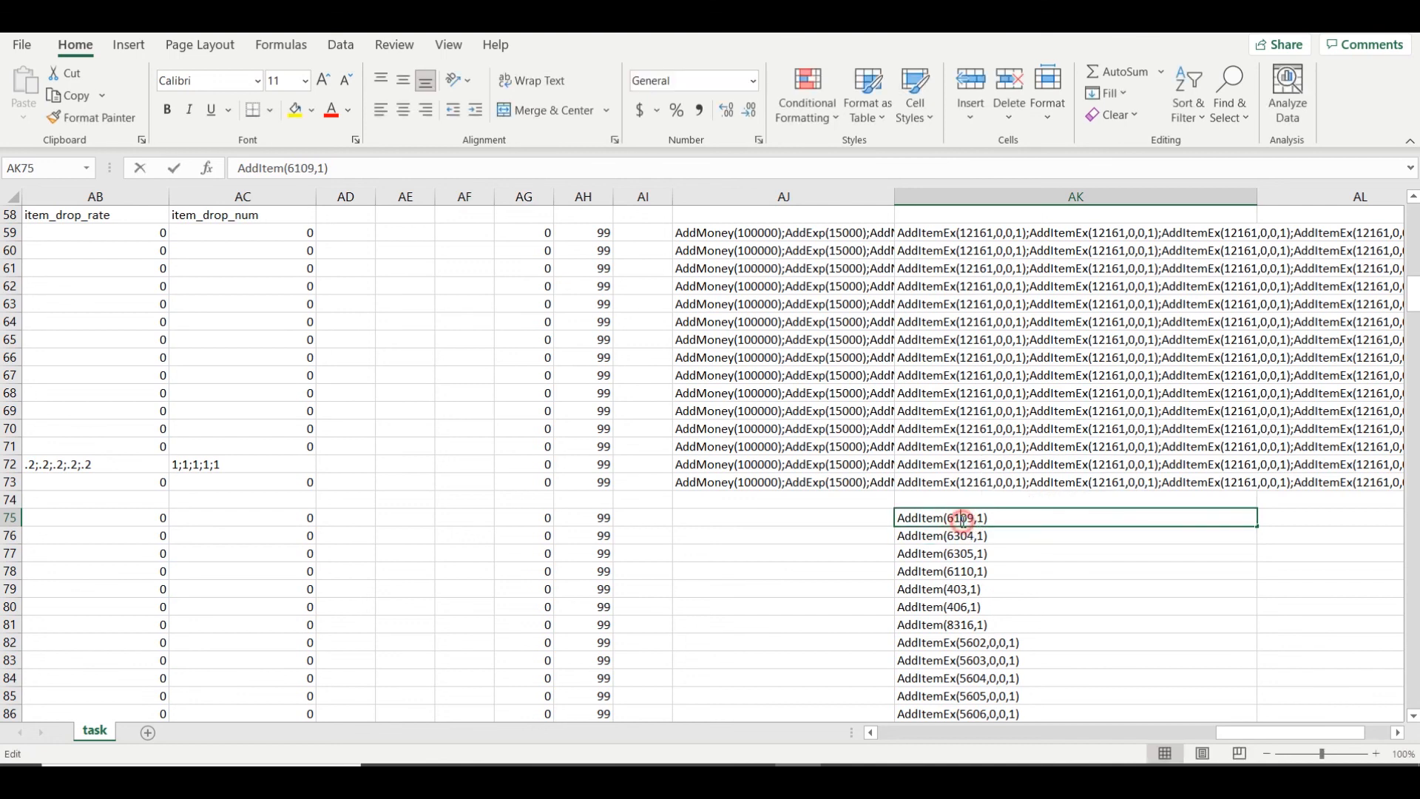
{"action": "double_click", "coordinate": [960, 518]}
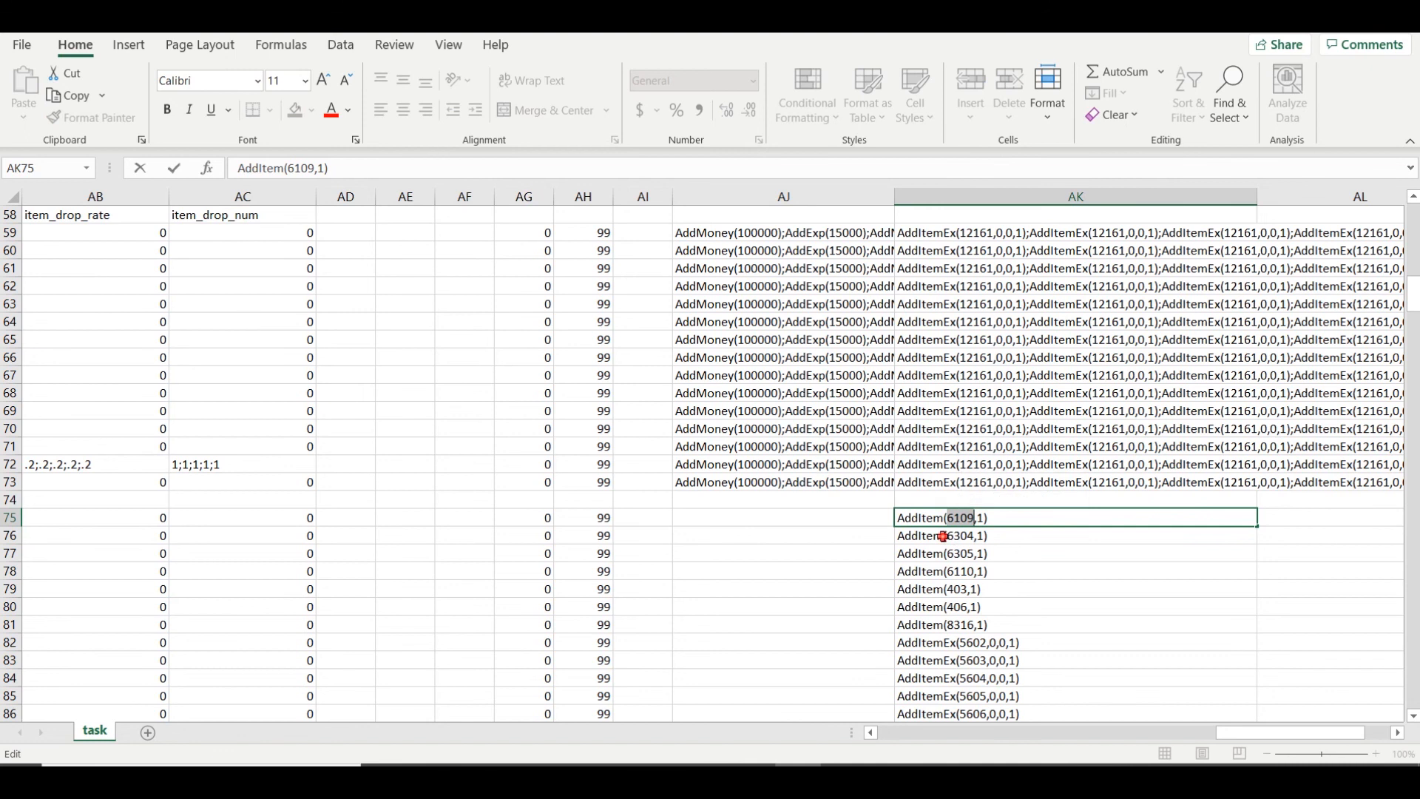
{"action": "left_click", "coordinate": [954, 532]}
{"action": "double_click", "coordinate": [960, 520]}
{"action": "left_click", "coordinate": [956, 534]}
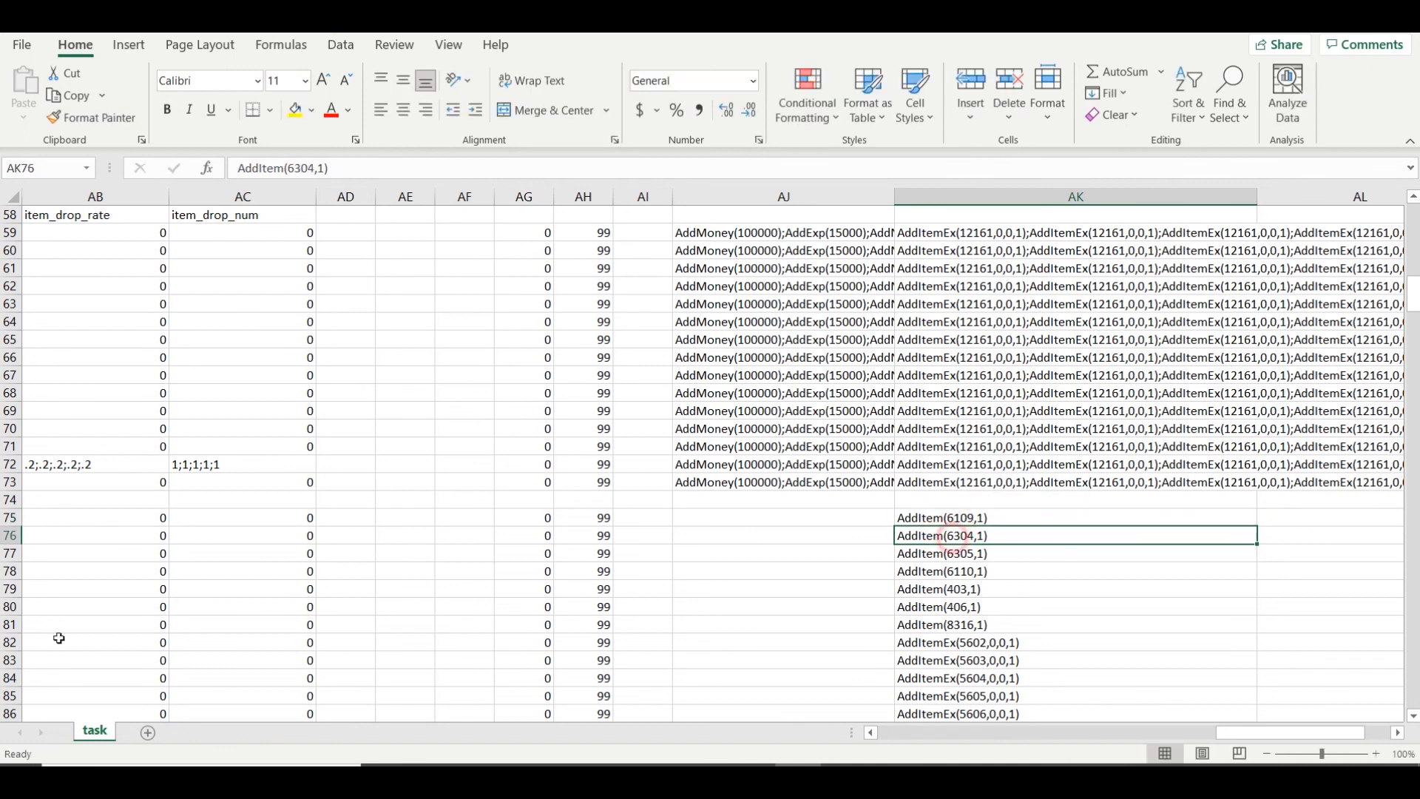
Highlight row 75 and the reward_fix AddItem entries in rows 75 to 78 for comparison
{"action": "left_click_drag", "start_coordinate": [4, 525], "coordinate": [4, 525]}
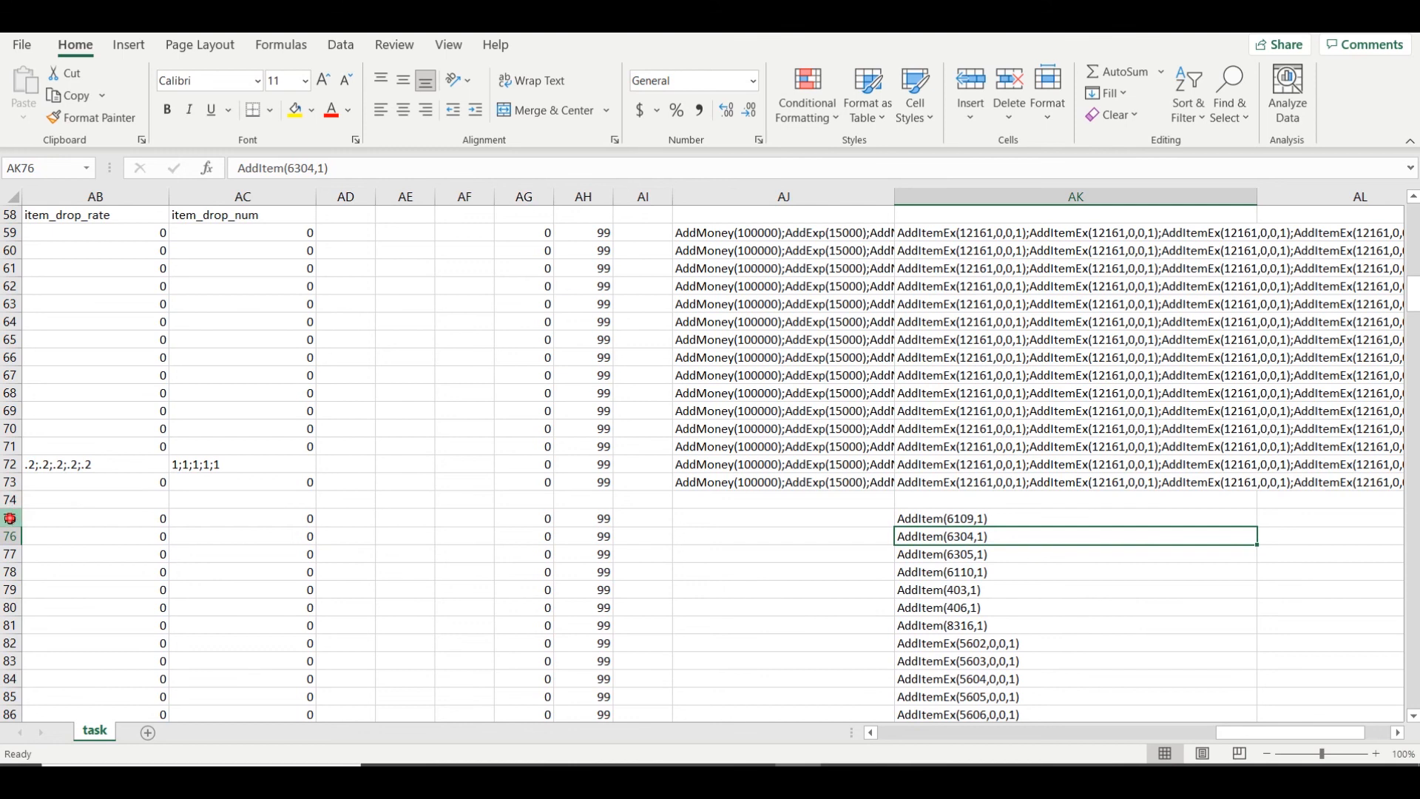
{"action": "left_click", "coordinate": [5, 518]}
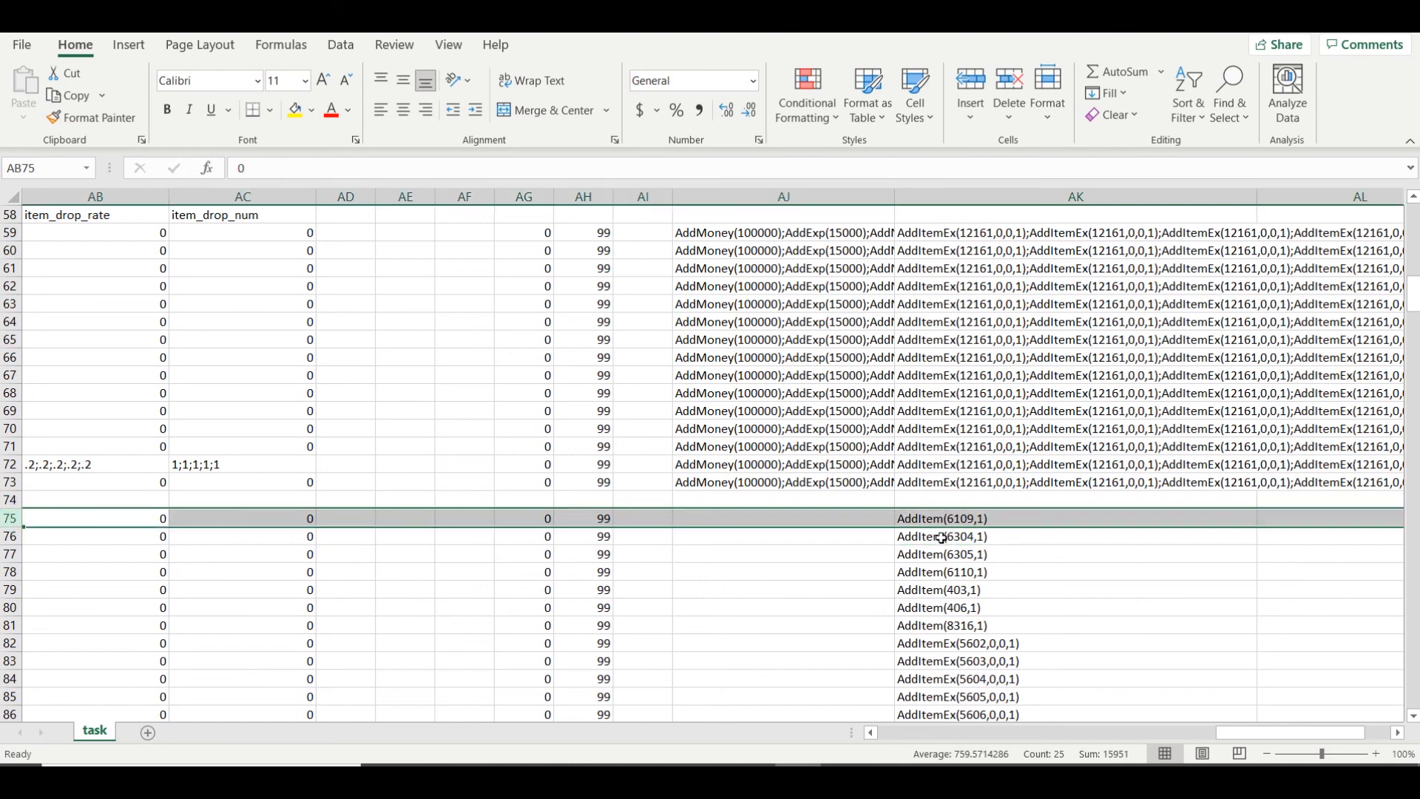
{"action": "left_click_drag", "start_coordinate": [984, 571], "coordinate": [984, 522]}
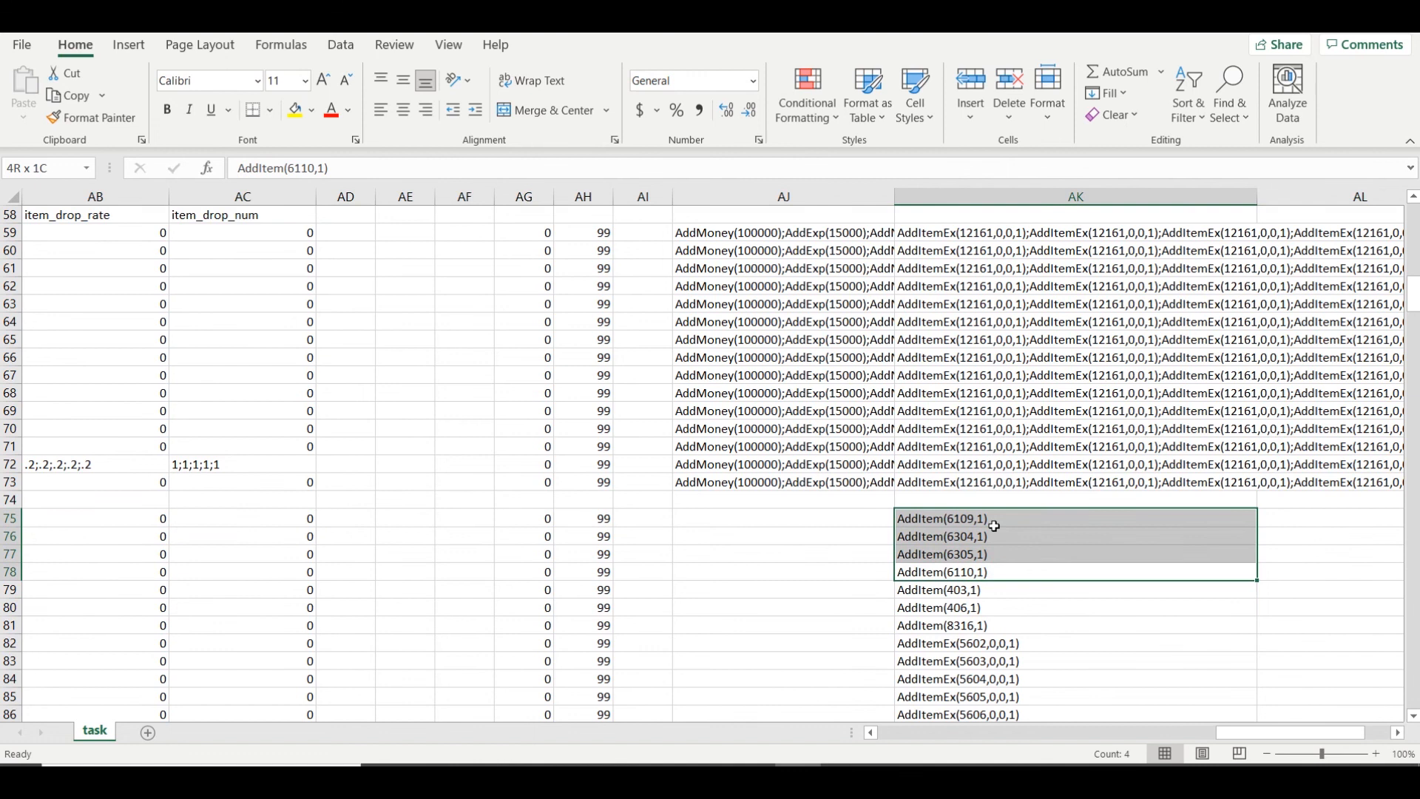
{"action": "left_click", "coordinate": [988, 533]}
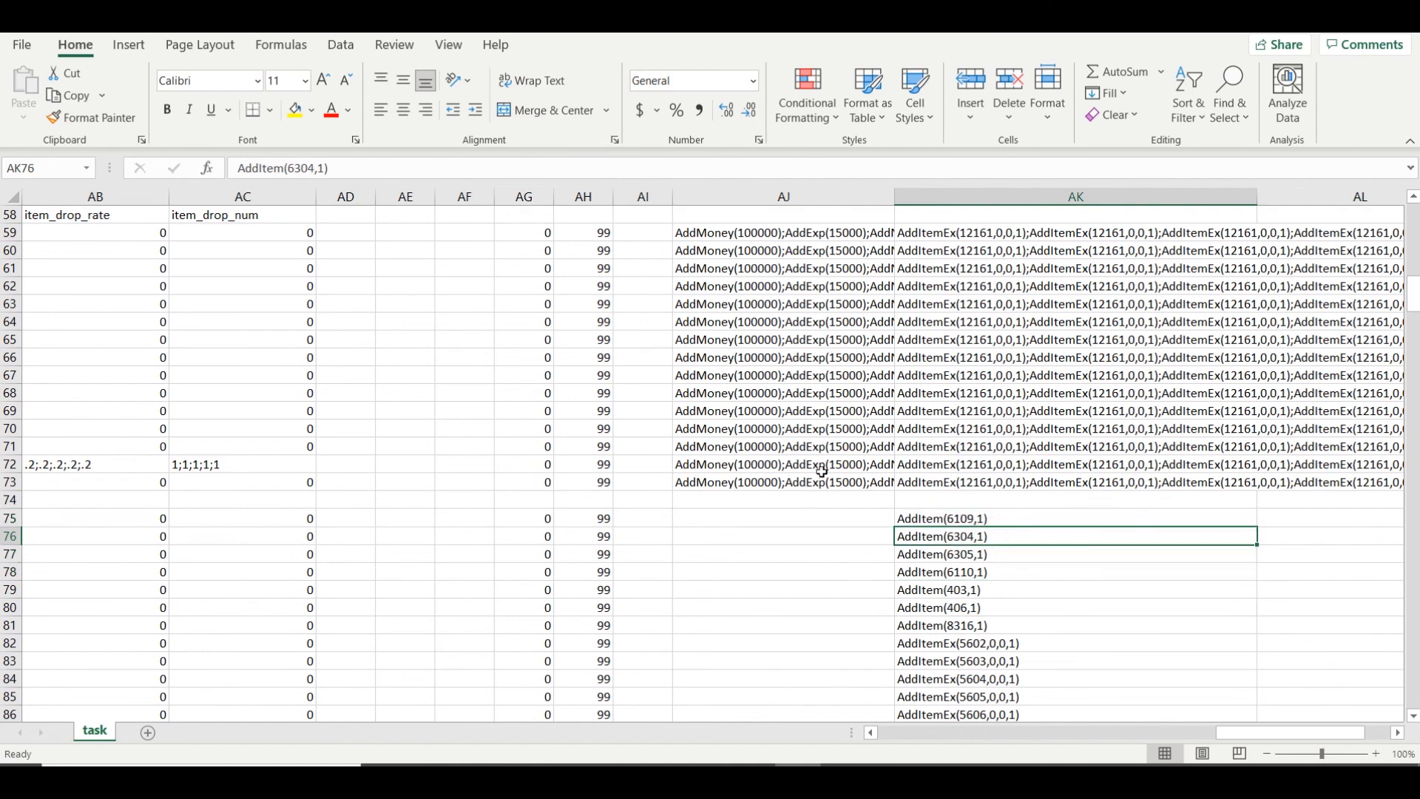
Highlight the first AddItemEx command in the reward_fix entry of row 73 and that command's last argument
{"action": "left_click", "coordinate": [922, 485]}
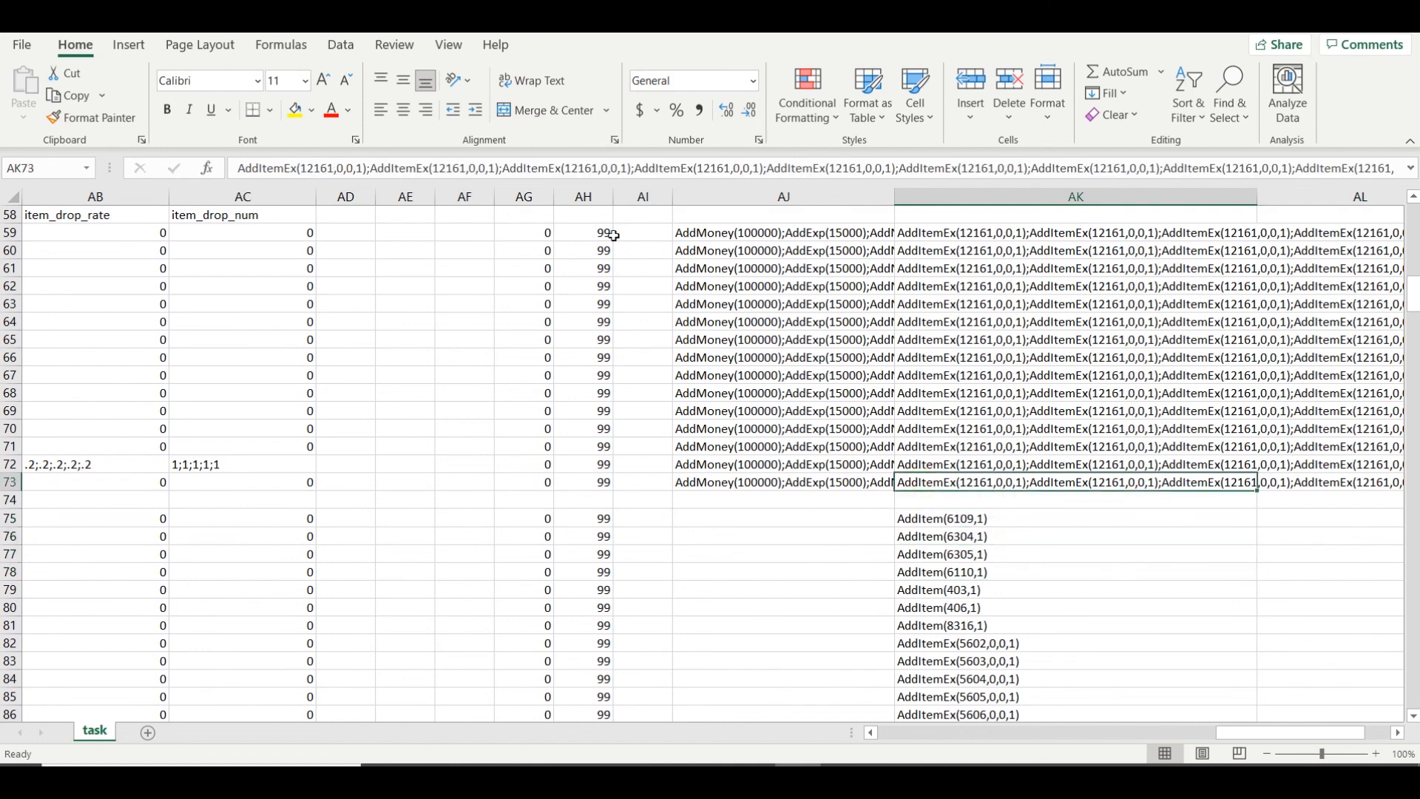
{"action": "left_click_drag", "start_coordinate": [369, 174], "coordinate": [212, 174]}
{"action": "left_click", "coordinate": [322, 179]}
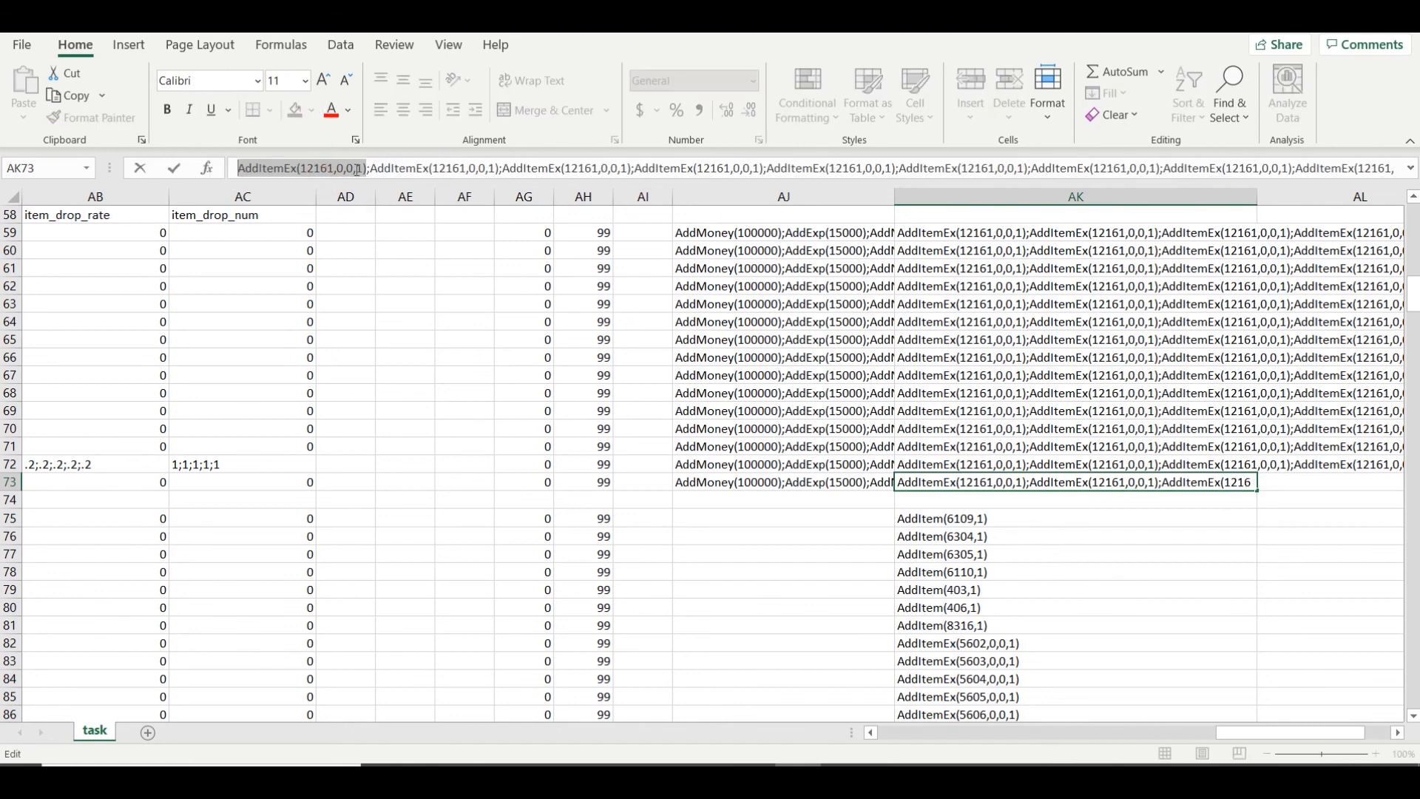
{"action": "left_click", "coordinate": [359, 170]}
{"action": "double_click", "coordinate": [361, 168]}
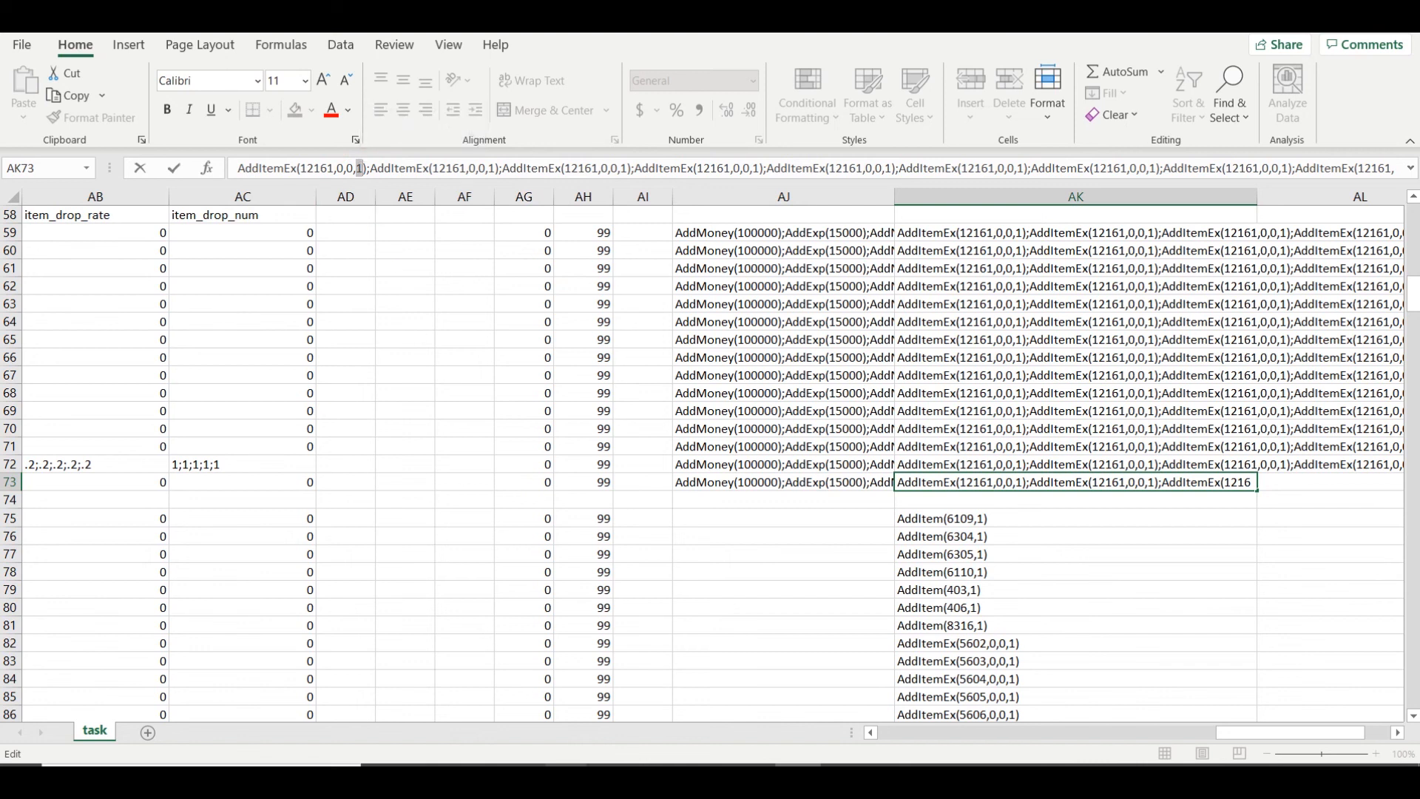
Switch to the File Explorer window with the game_server files and look through the malay_gb folder inside local
{"action": "mouse_move", "coordinate": [568, 781]}
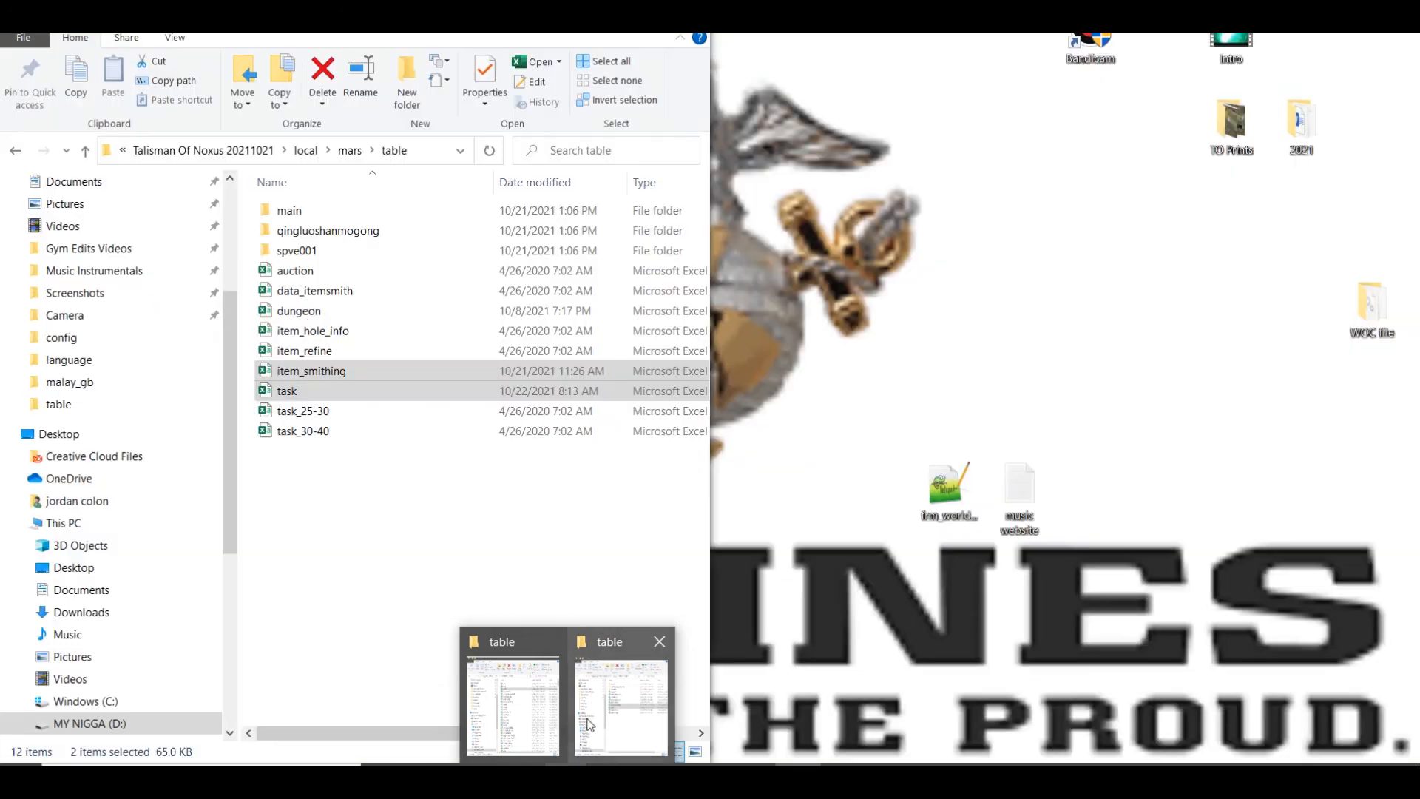
{"action": "mouse_move", "coordinate": [513, 676]}
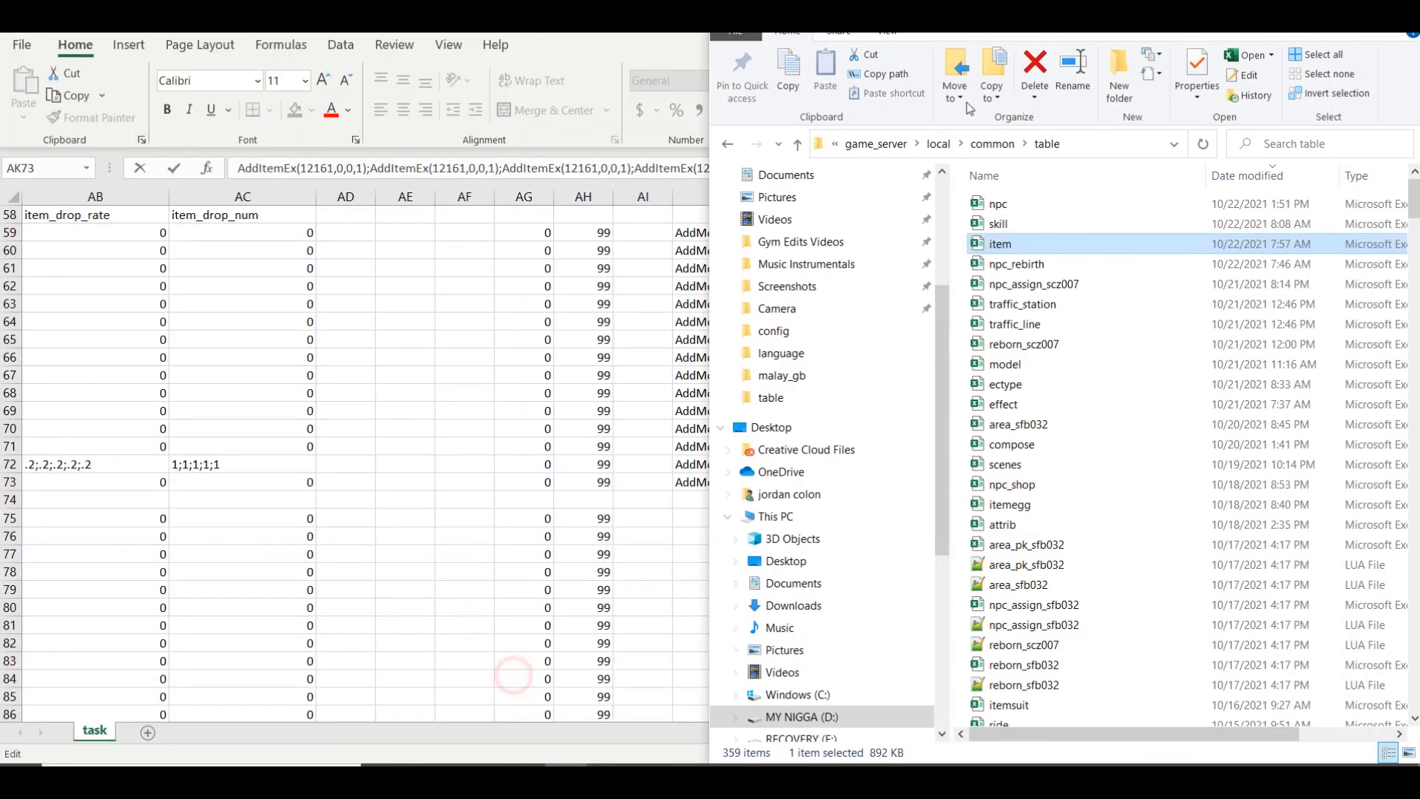
{"action": "left_click", "coordinate": [938, 144]}
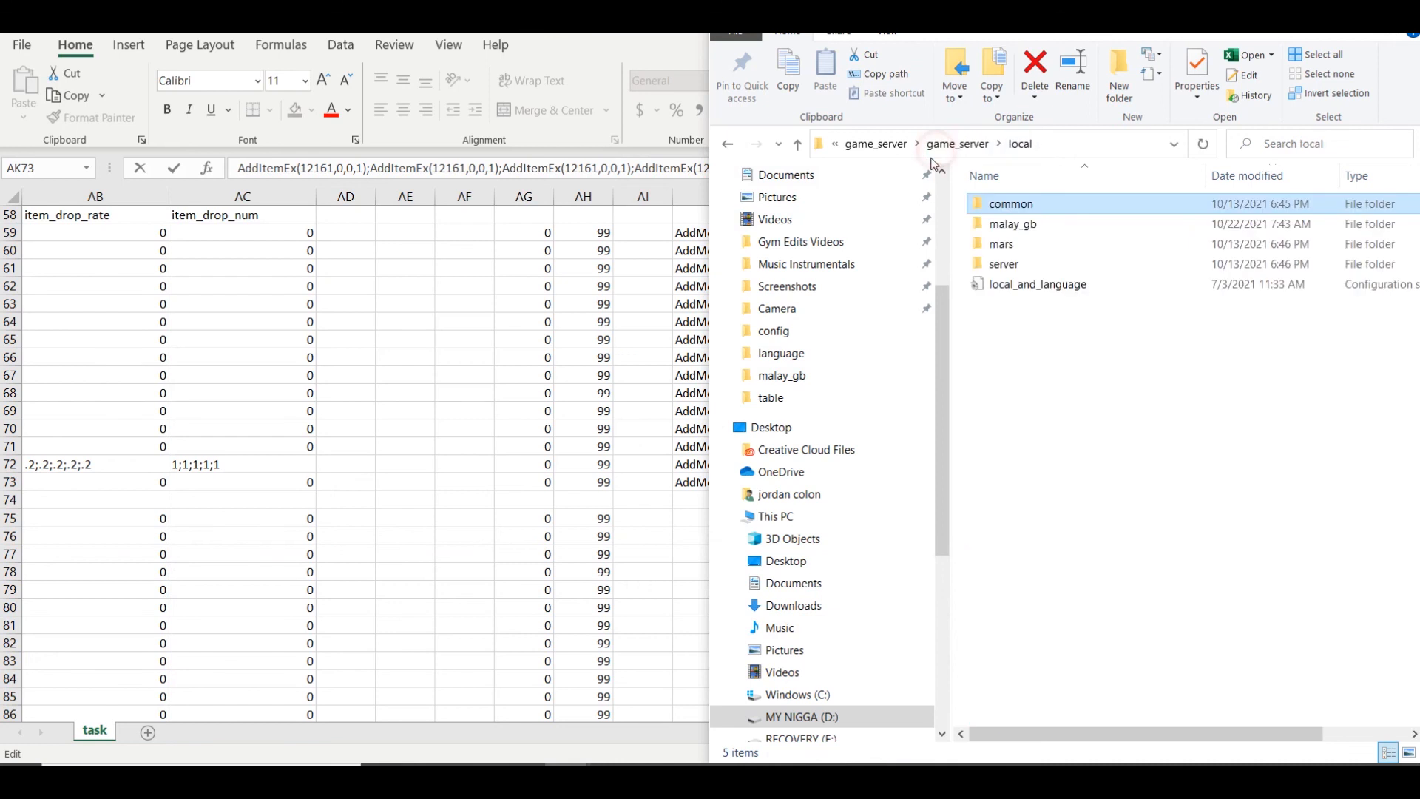
{"action": "double_click", "coordinate": [1010, 224]}
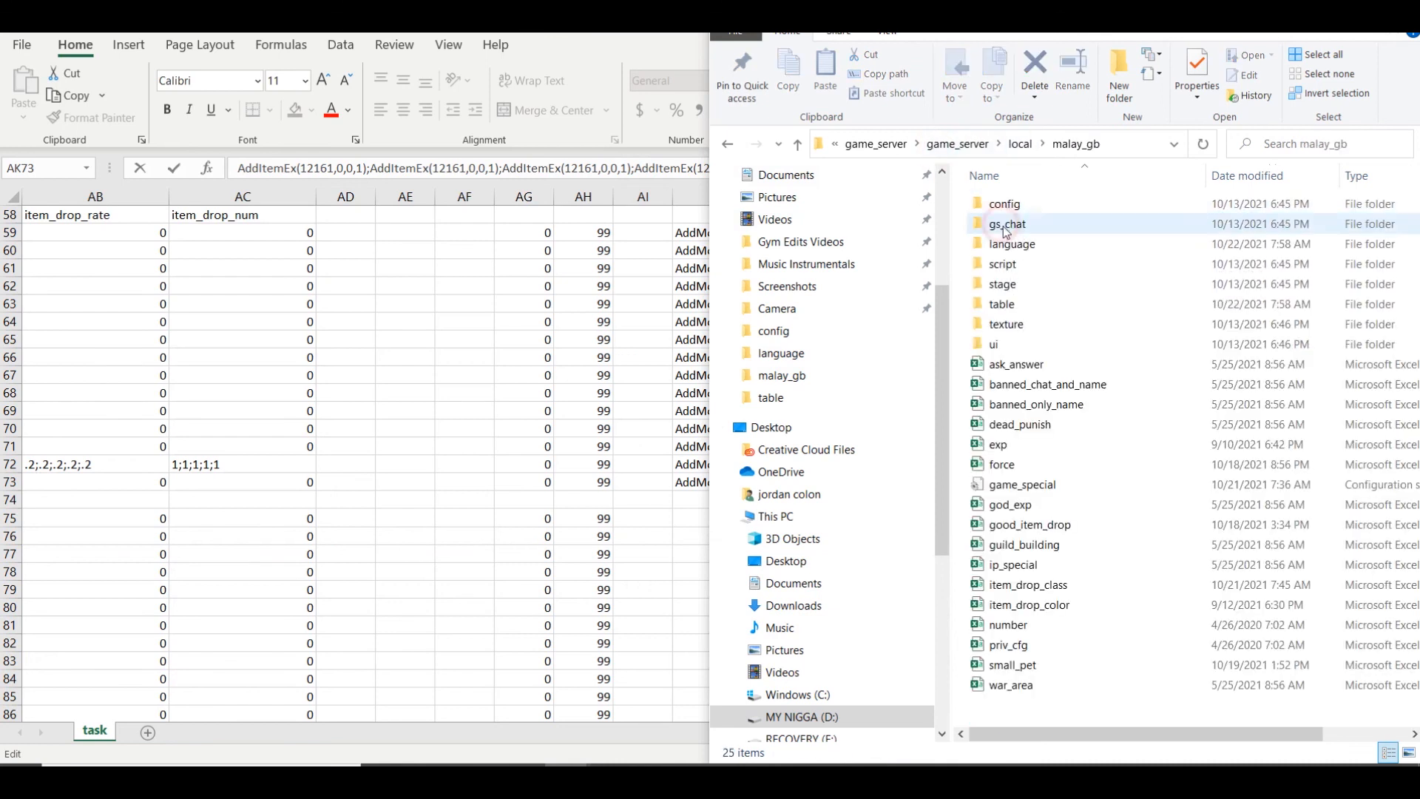
{"action": "left_click", "coordinate": [961, 143]}
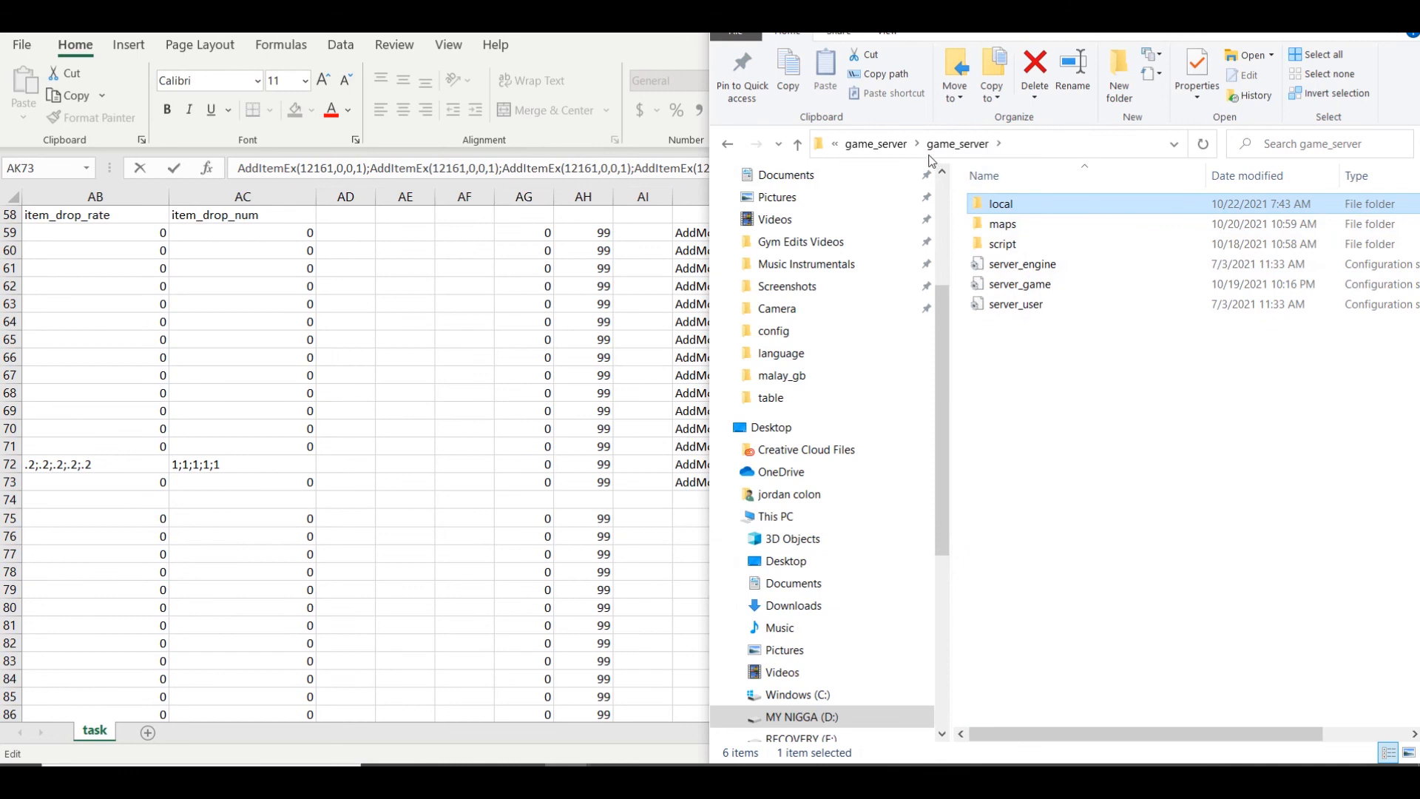
{"action": "left_click", "coordinate": [895, 145]}
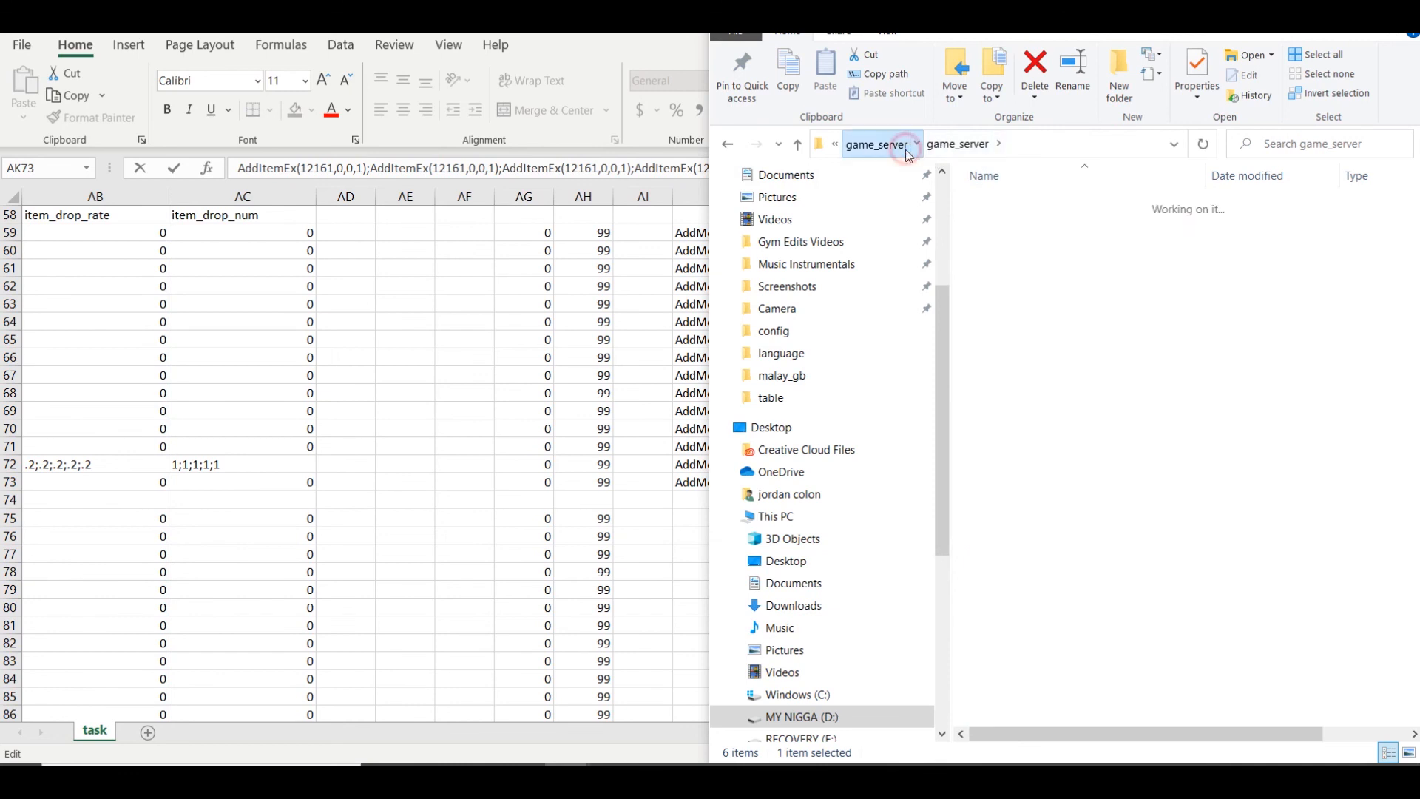
{"action": "left_click", "coordinate": [1013, 205]}
{"action": "double_click", "coordinate": [1013, 205]}
{"action": "double_click", "coordinate": [1010, 204]}
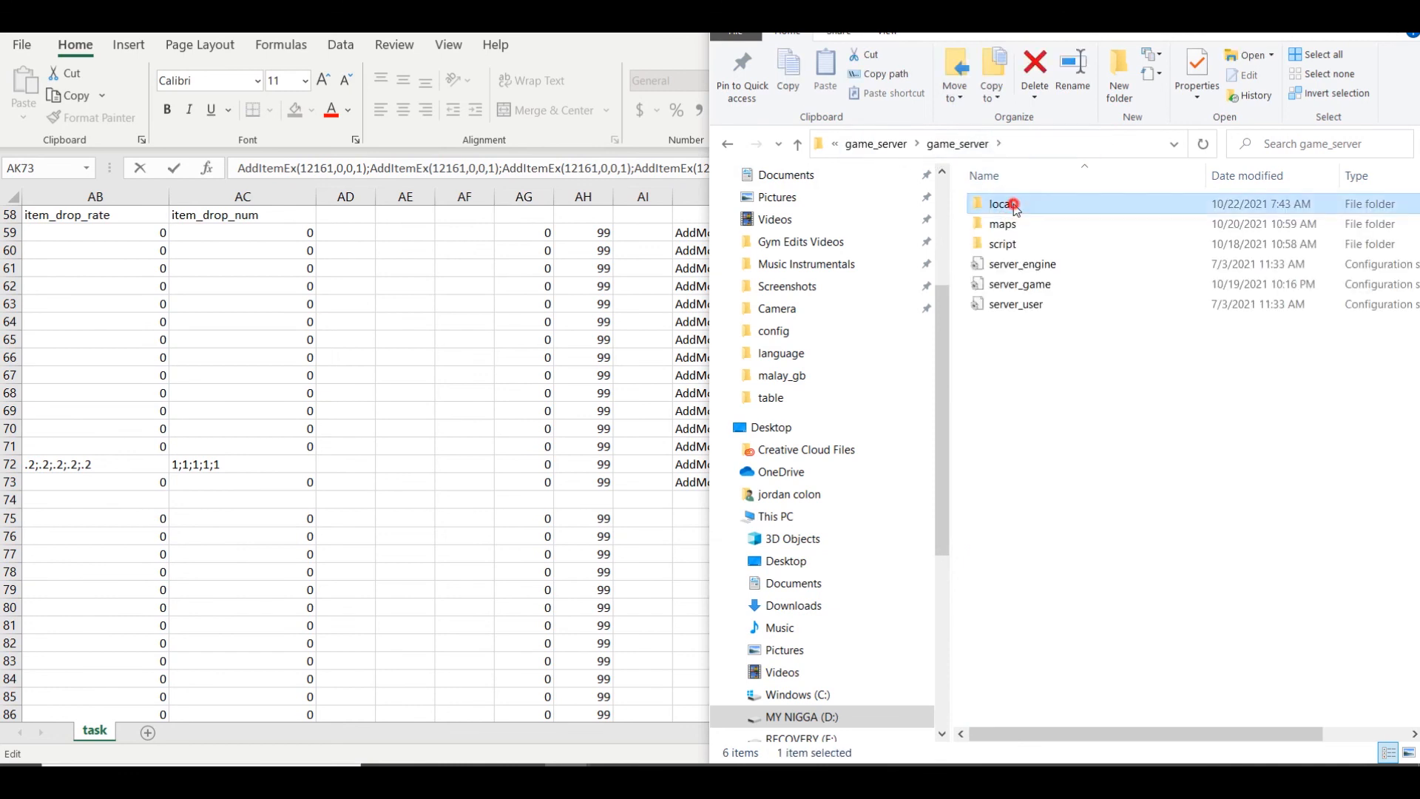
{"action": "left_click", "coordinate": [1010, 224]}
{"action": "double_click", "coordinate": [1010, 223]}
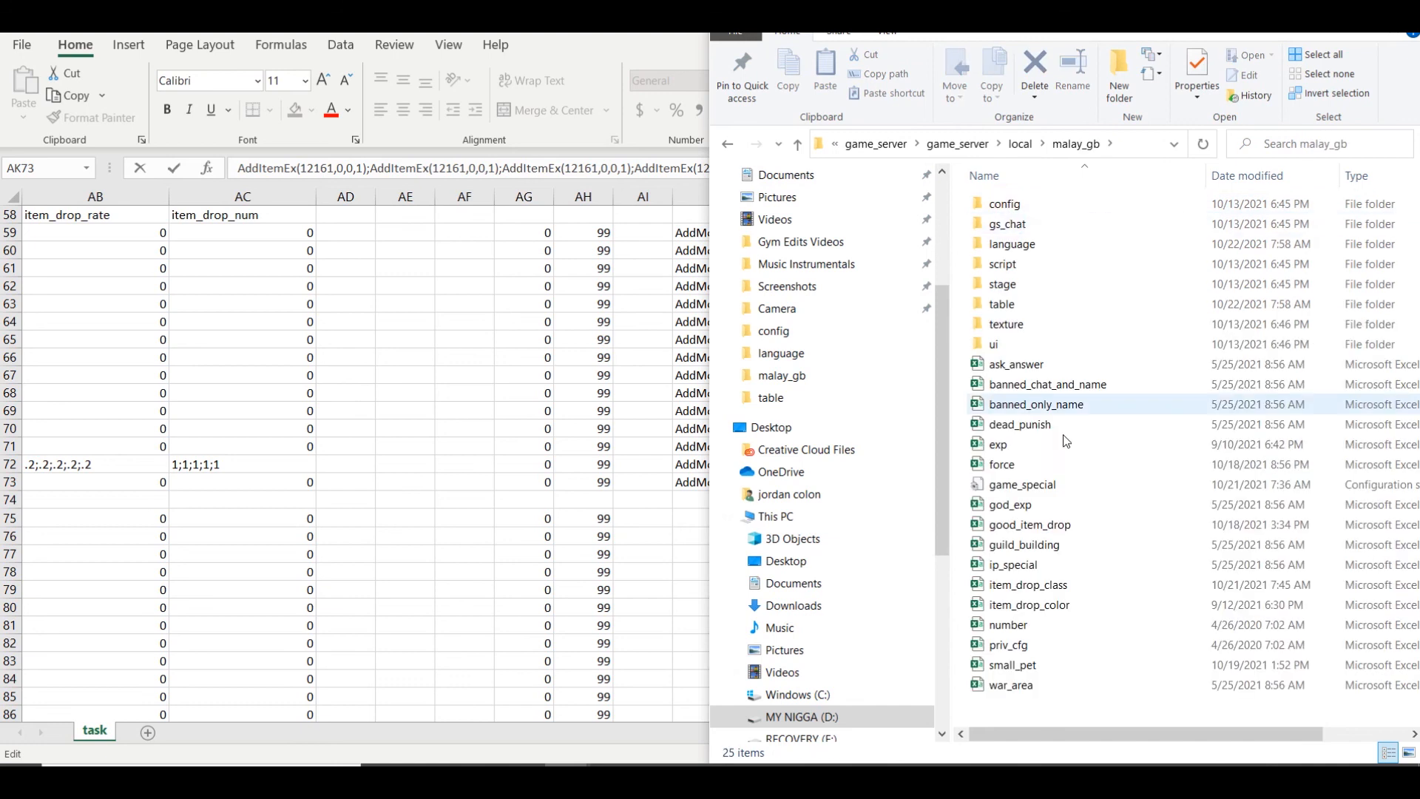
Look through the mars folder inside local and the malay_gb folder inside server for files related to the rewards
{"action": "left_click", "coordinate": [1022, 141]}
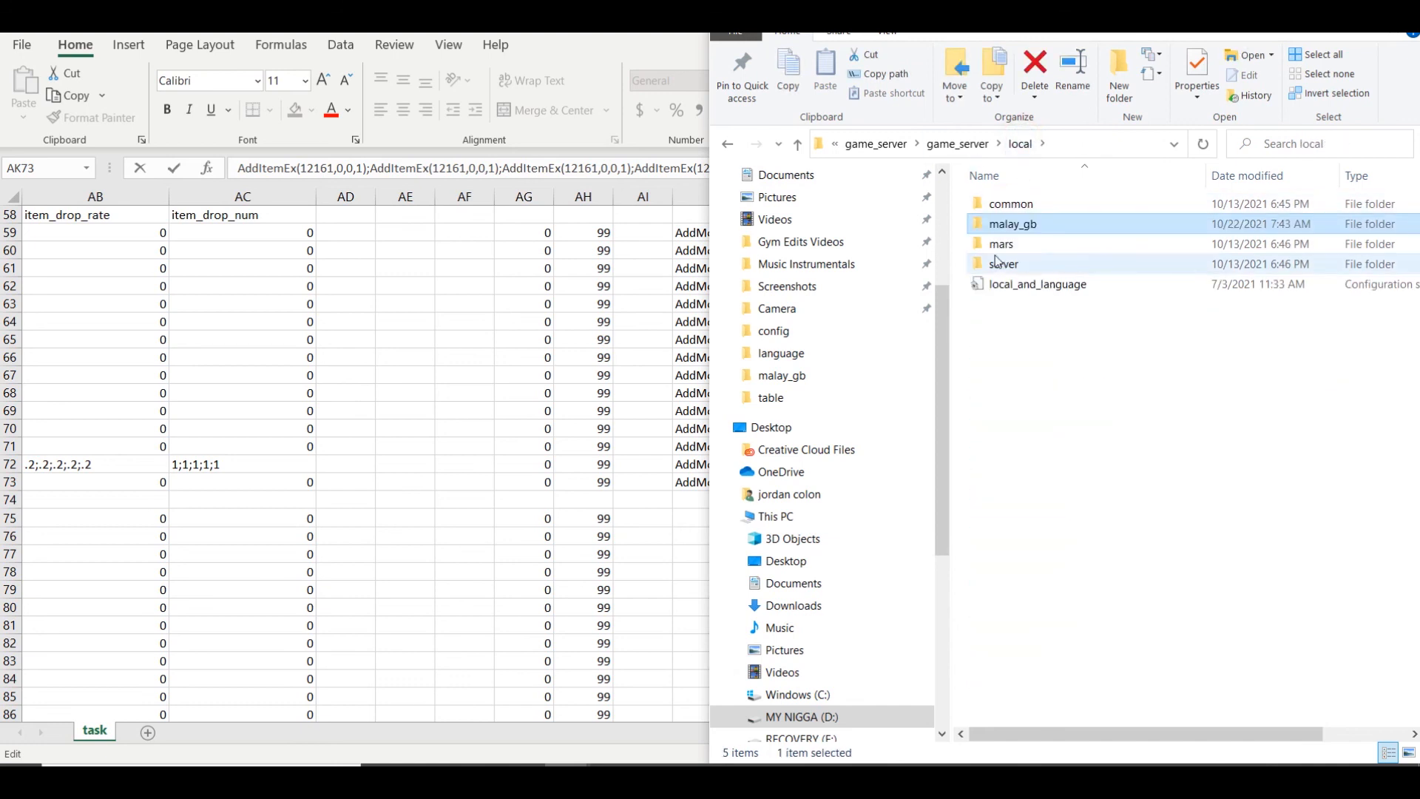
{"action": "double_click", "coordinate": [1000, 245]}
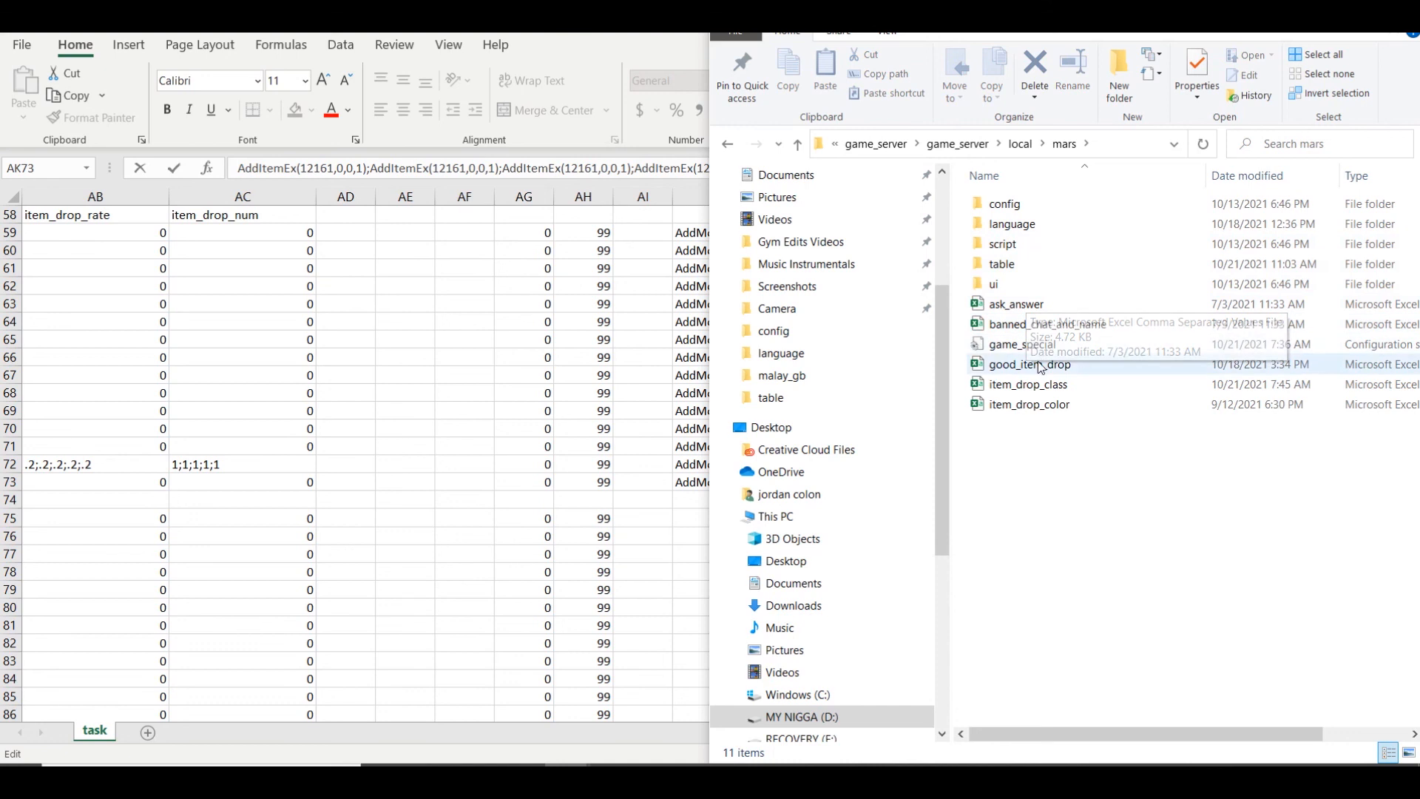
{"action": "left_click", "coordinate": [946, 148]}
{"action": "double_click", "coordinate": [1008, 205]}
{"action": "double_click", "coordinate": [1003, 265]}
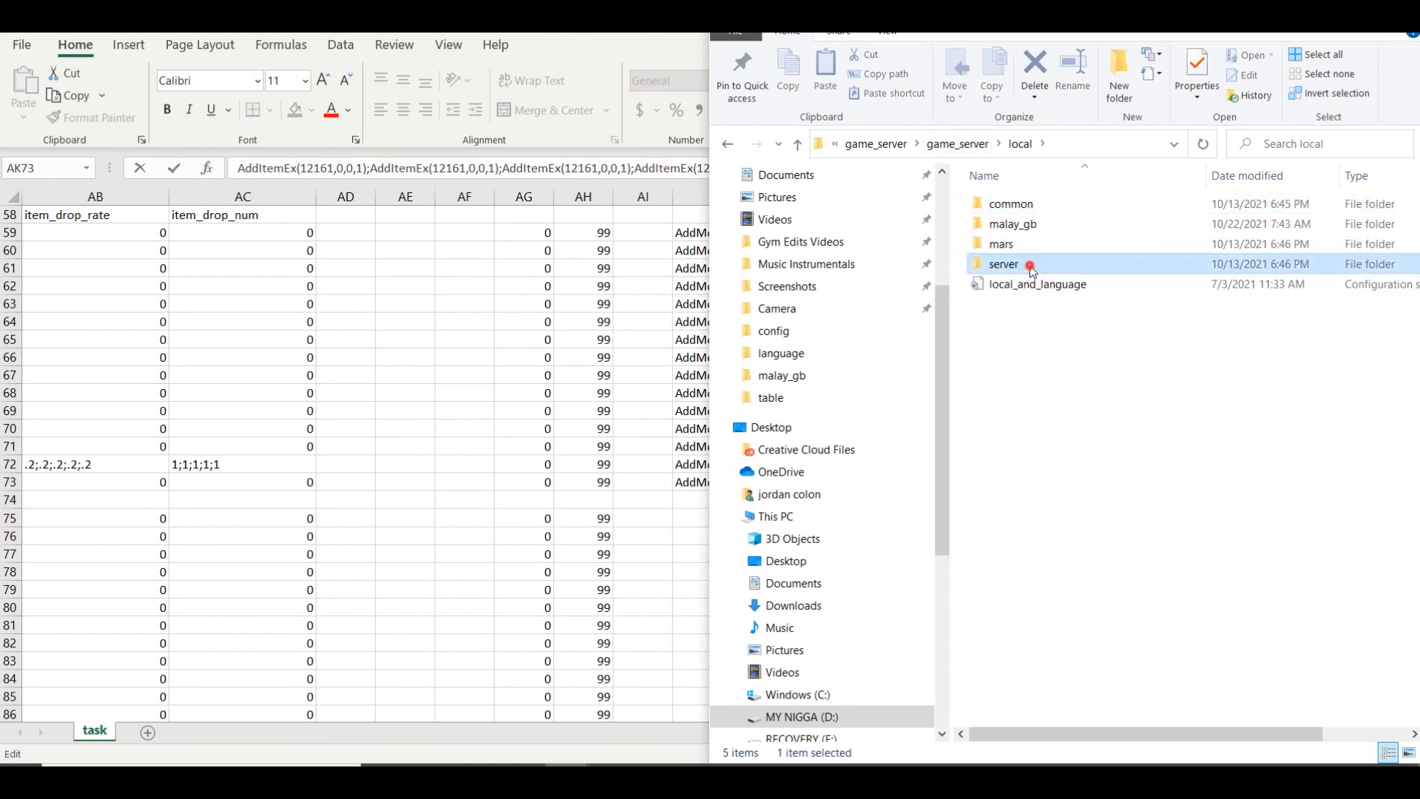
{"action": "double_click", "coordinate": [1013, 223]}
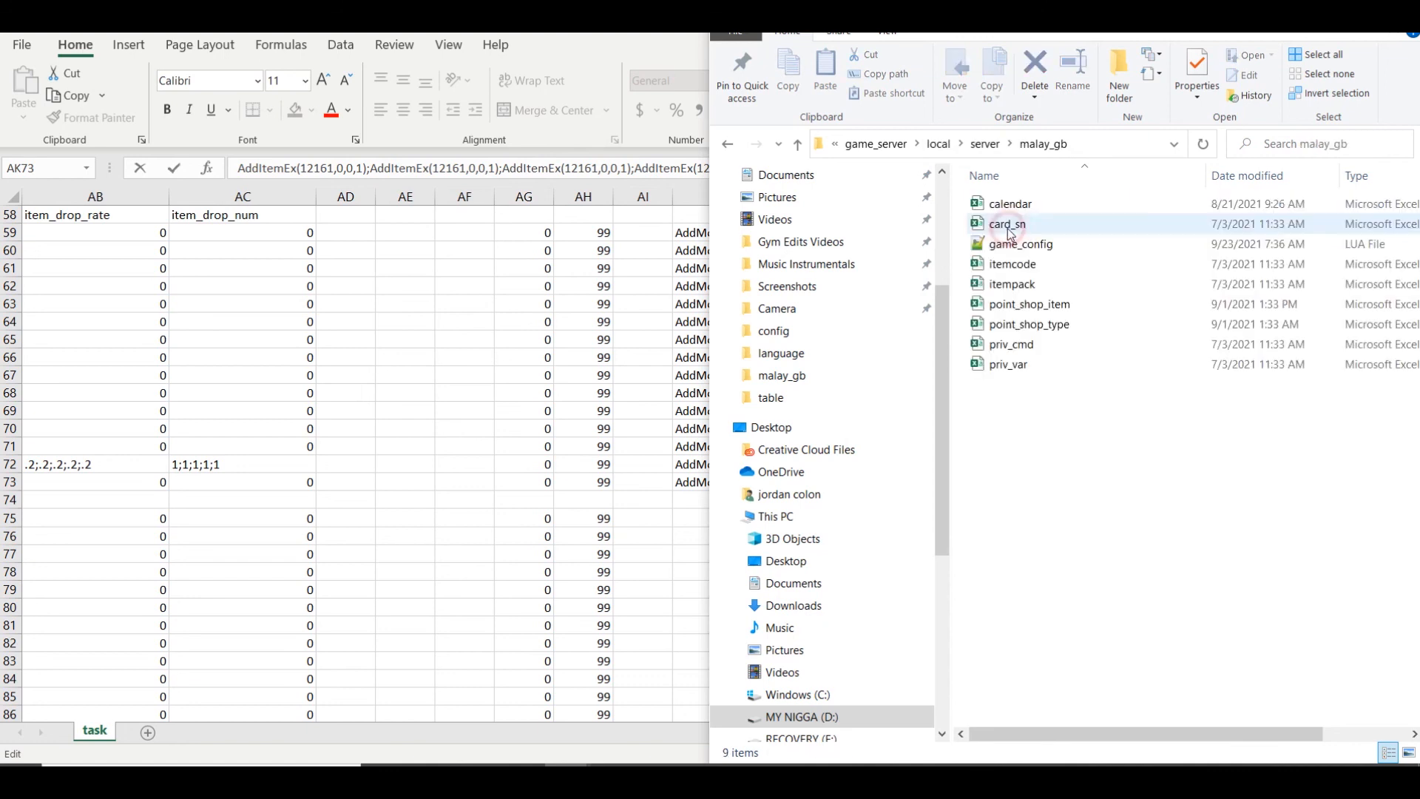
{"action": "left_click", "coordinate": [988, 144]}
Look through the table, config and guild folders inside server's common folder, and return to the game_server folder
{"action": "double_click", "coordinate": [1005, 200]}
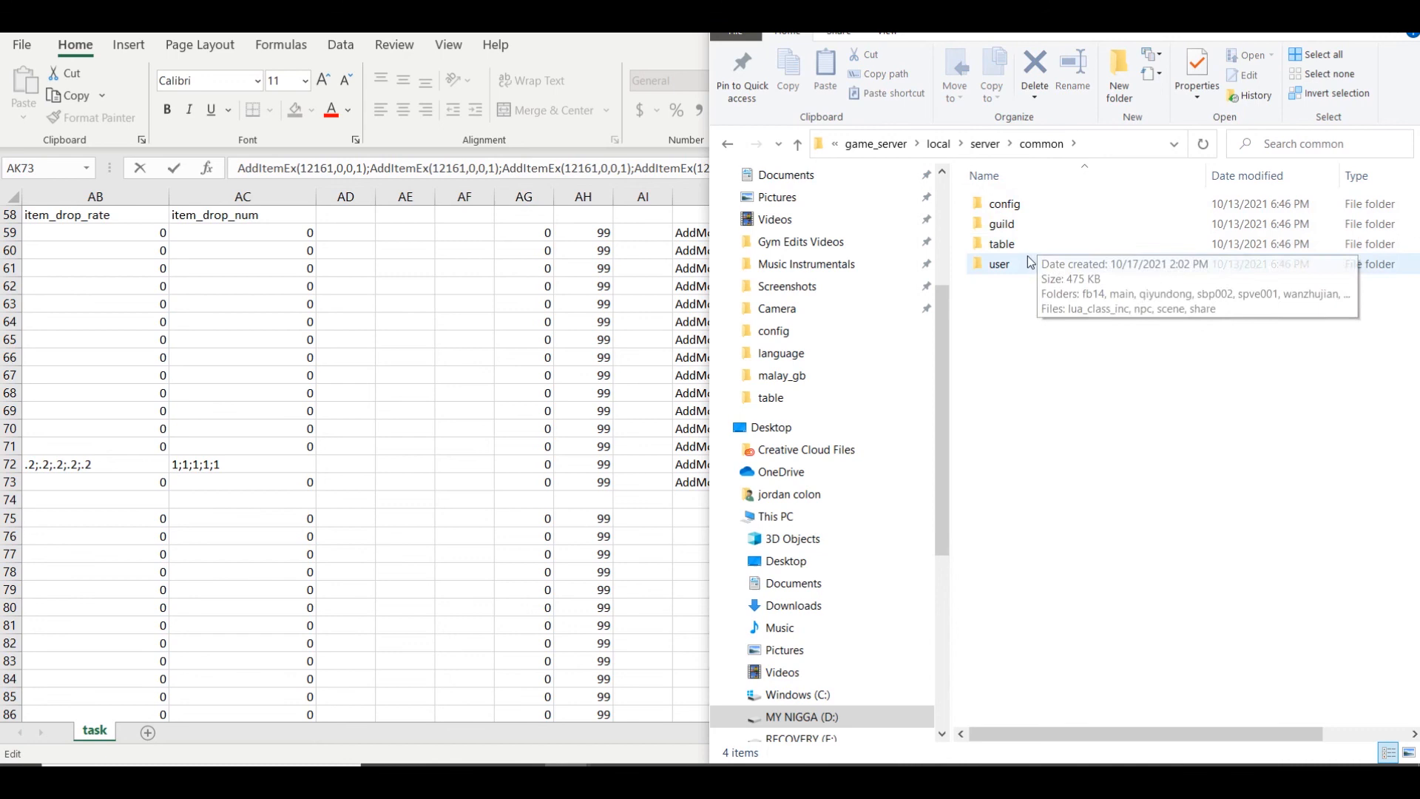
{"action": "double_click", "coordinate": [1027, 254]}
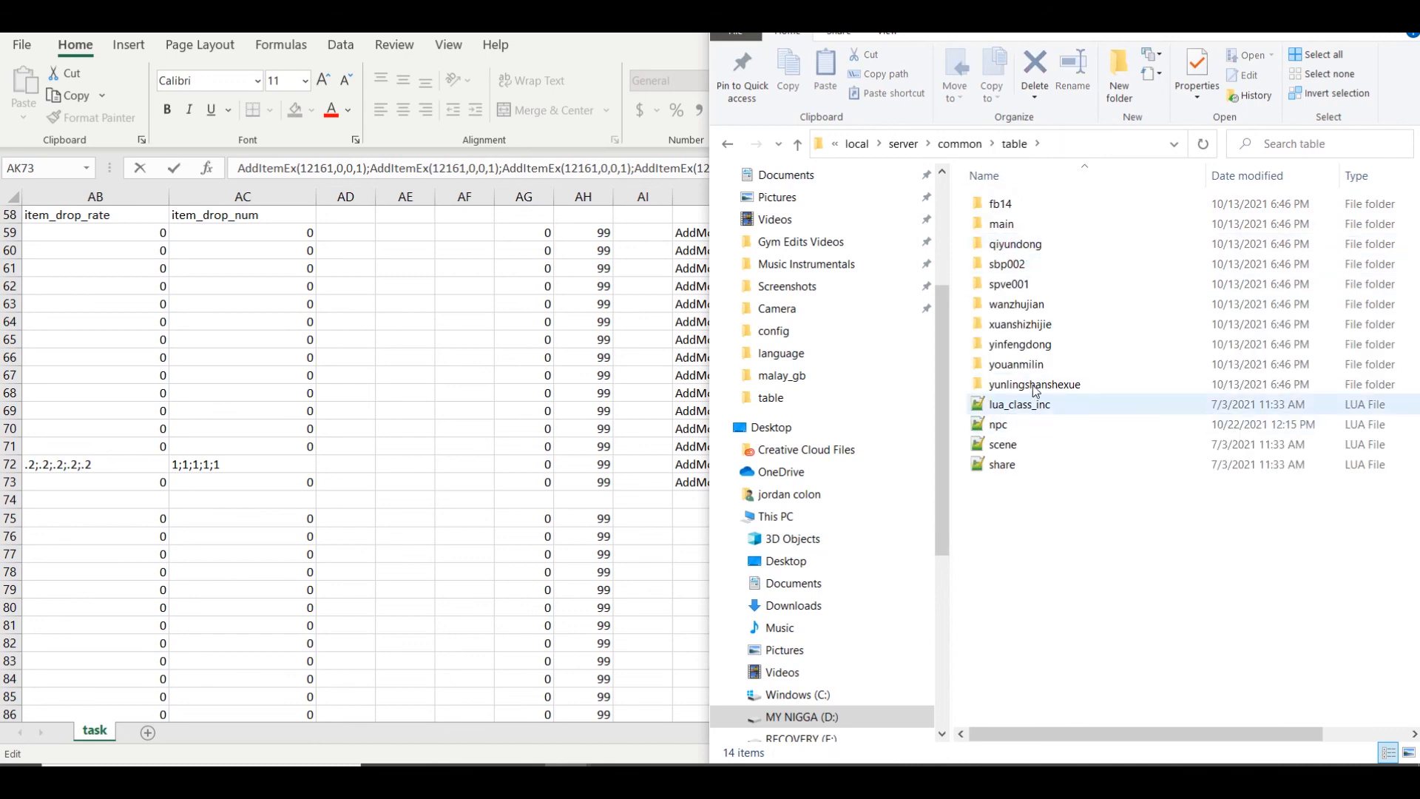
{"action": "left_click", "coordinate": [960, 143]}
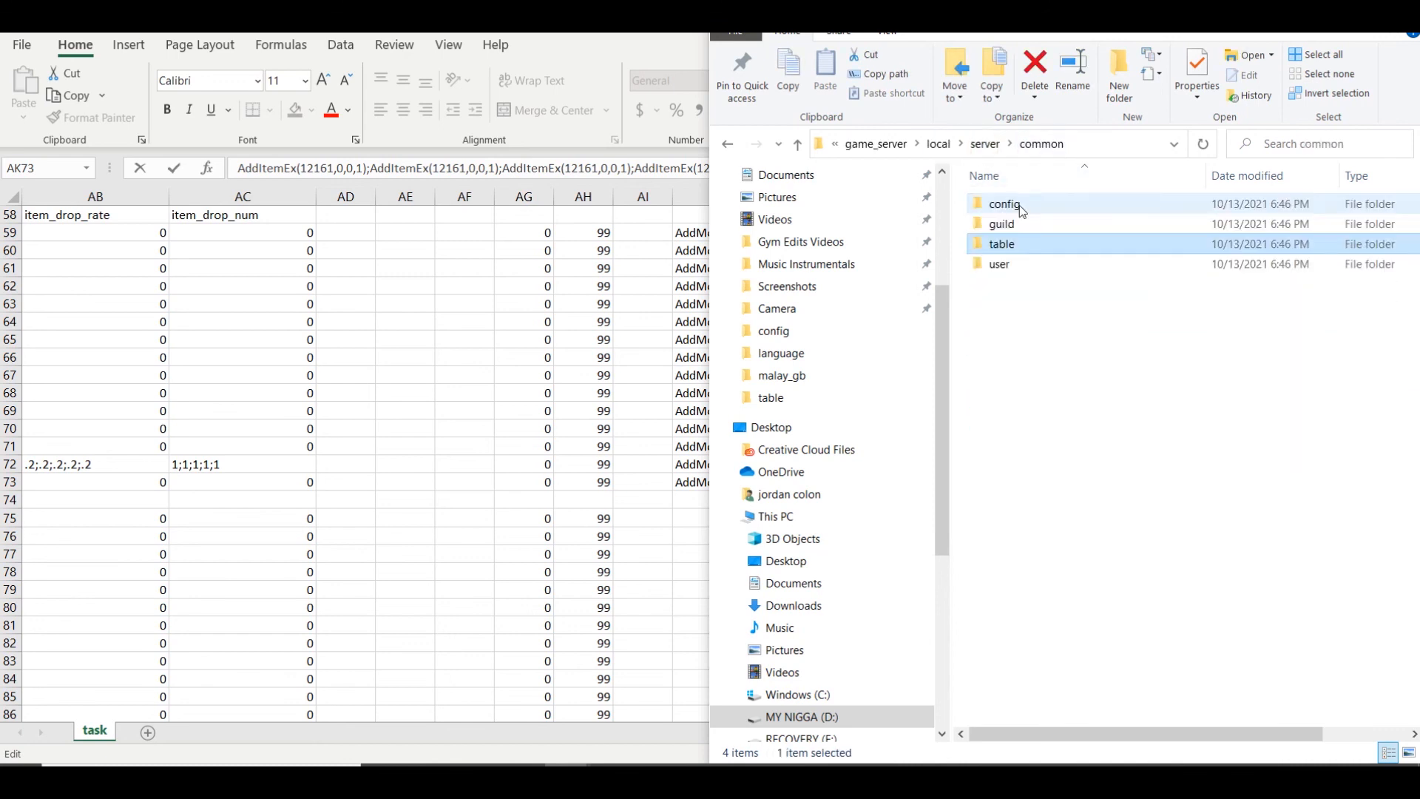
{"action": "double_click", "coordinate": [1006, 202]}
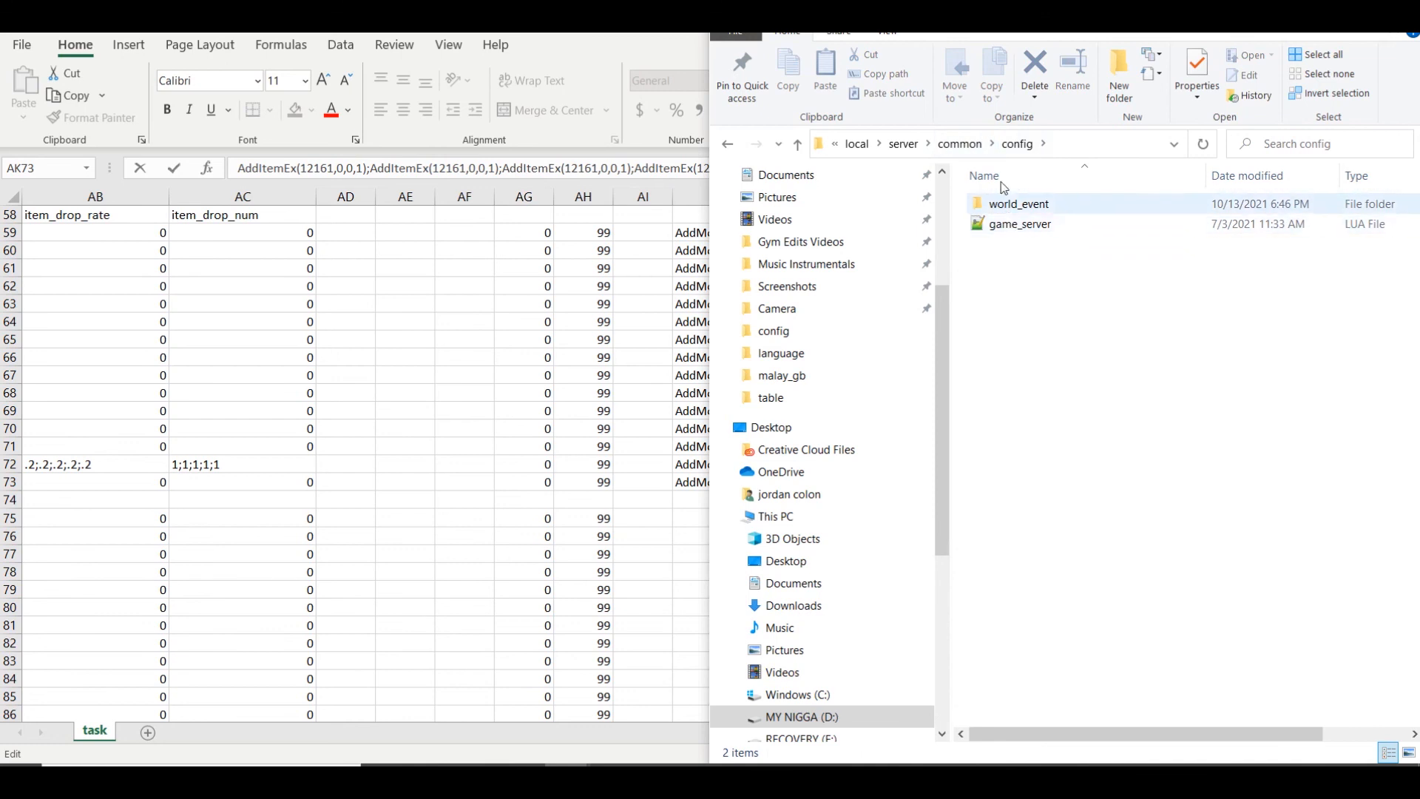
{"action": "left_click", "coordinate": [960, 144]}
{"action": "double_click", "coordinate": [1010, 223]}
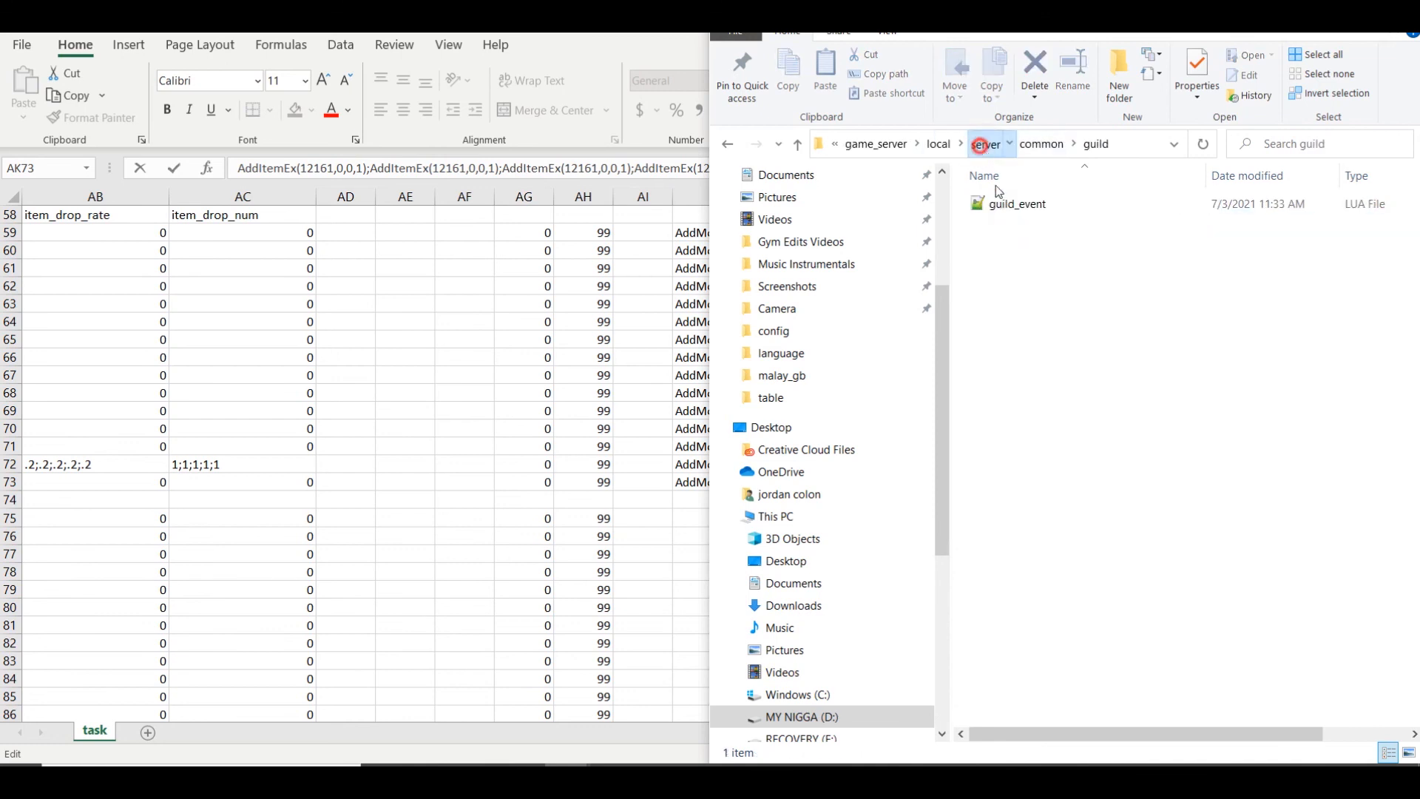
{"action": "left_click", "coordinate": [984, 143]}
{"action": "left_click", "coordinate": [960, 144]}
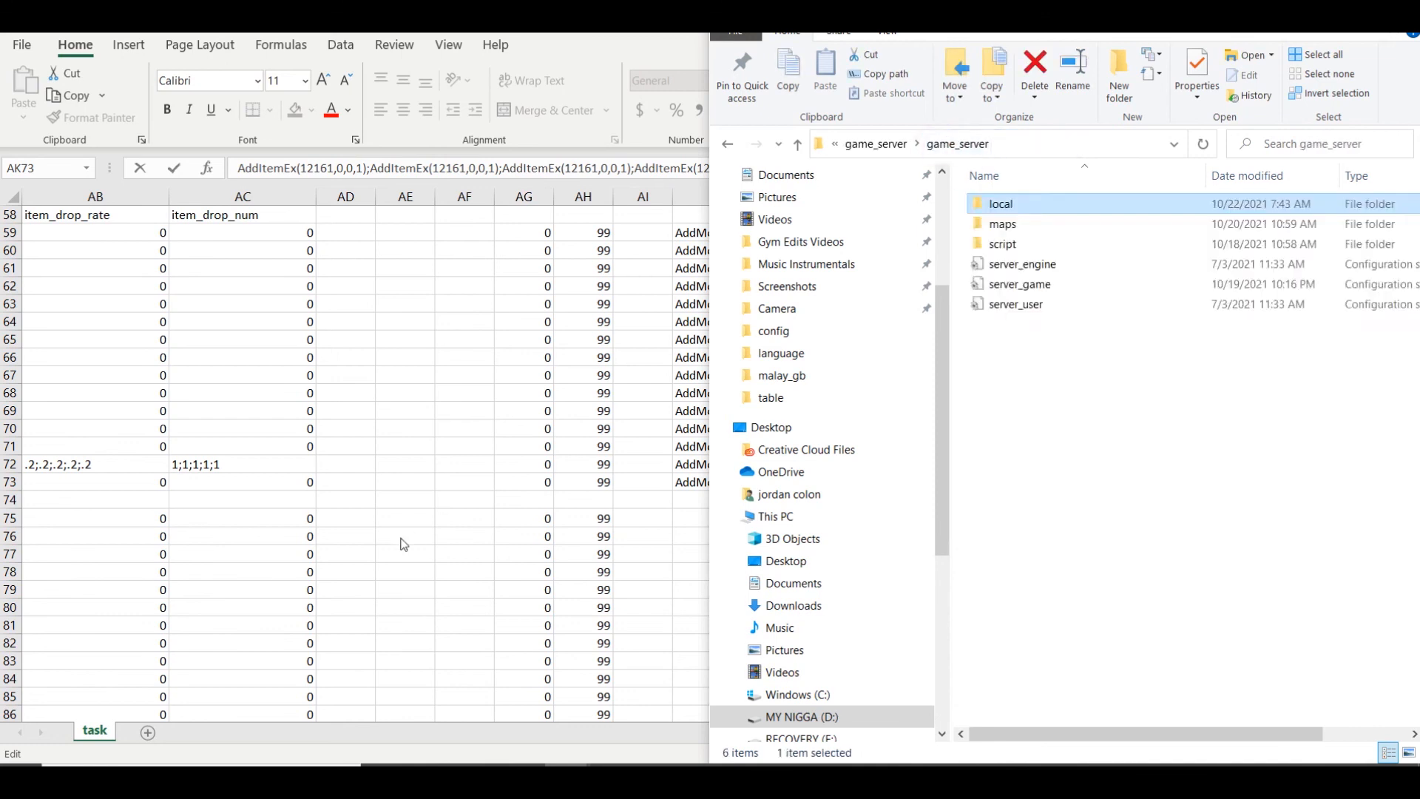
Return to the task sheet and highlight the repeated AddItemEx commands in cell AK73, leaving its contents as they are
{"action": "left_click", "coordinate": [398, 528]}
{"action": "left_click_drag", "start_coordinate": [354, 173], "coordinate": [363, 169]}
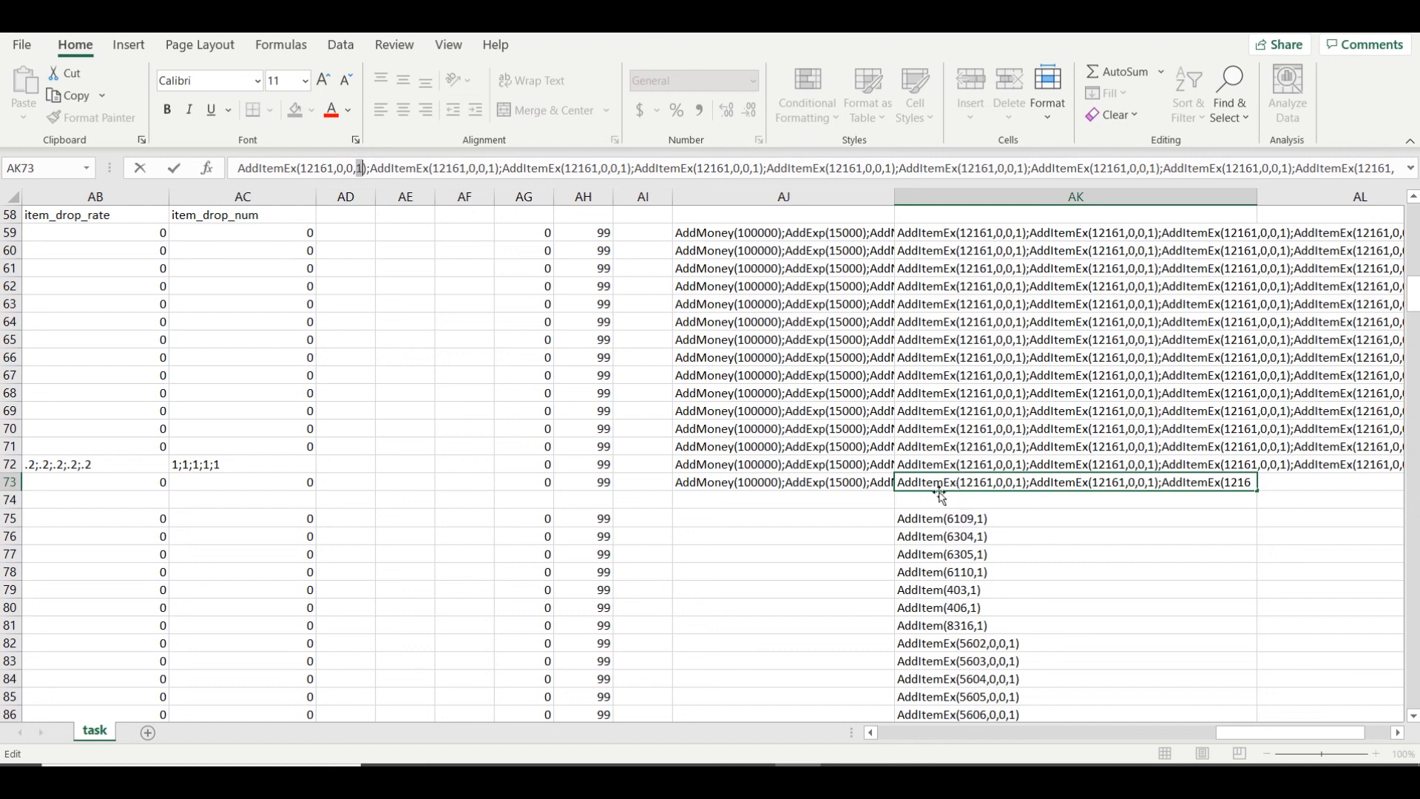
{"action": "left_click_drag", "start_coordinate": [374, 160], "coordinate": [485, 157]}
{"action": "left_click_drag", "start_coordinate": [238, 168], "coordinate": [78, 180]}
{"action": "left_click", "coordinate": [418, 164]}
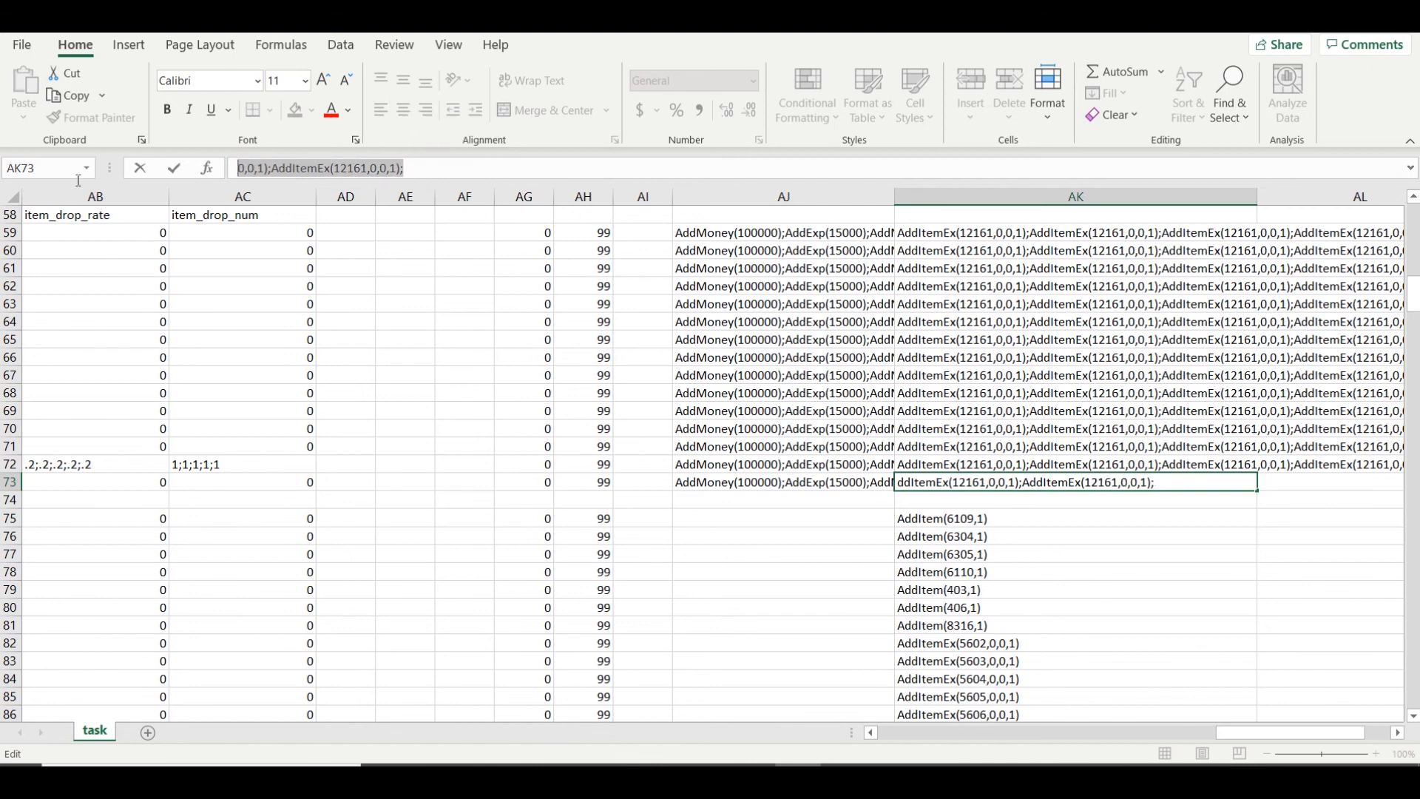
{"action": "left_click", "coordinate": [936, 517]}
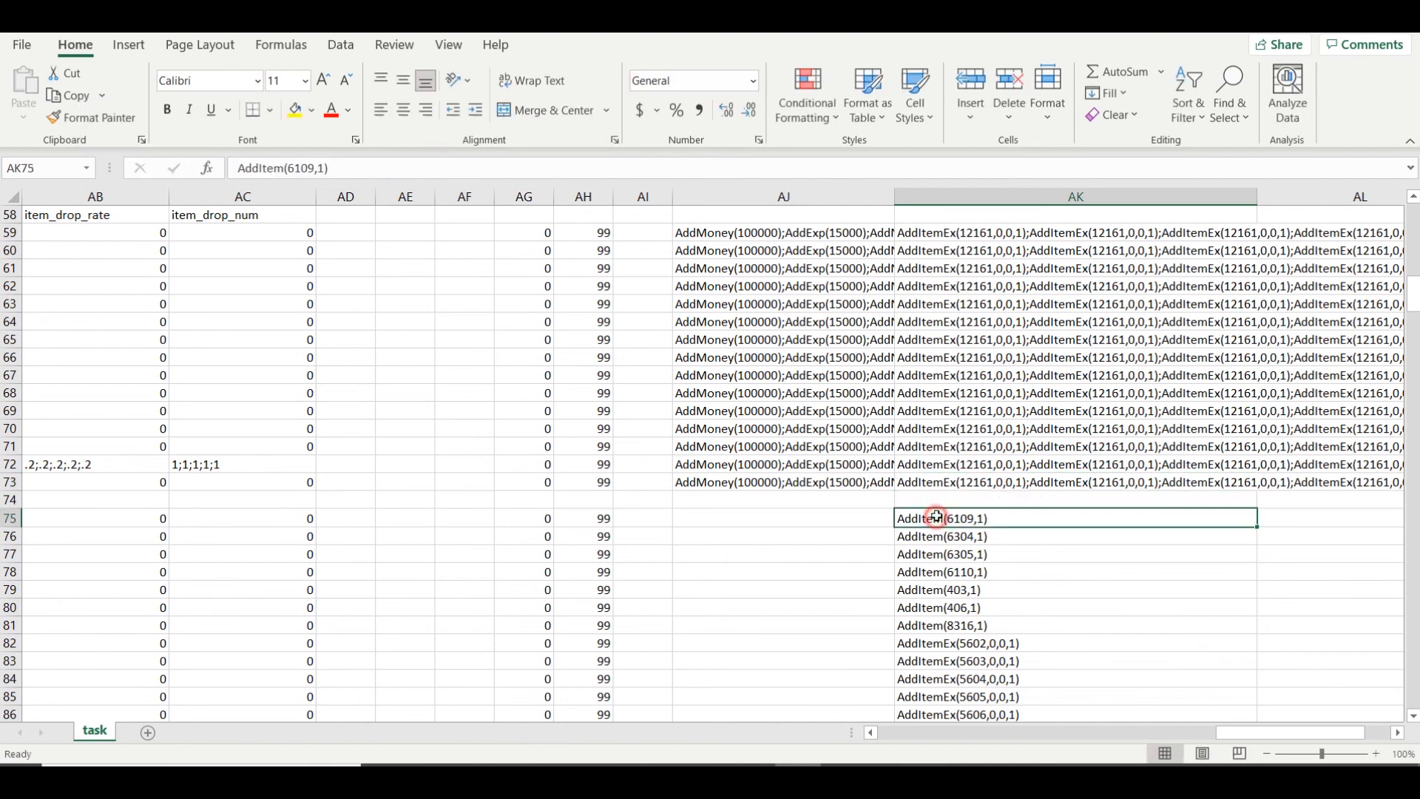
{"action": "left_click", "coordinate": [947, 483]}
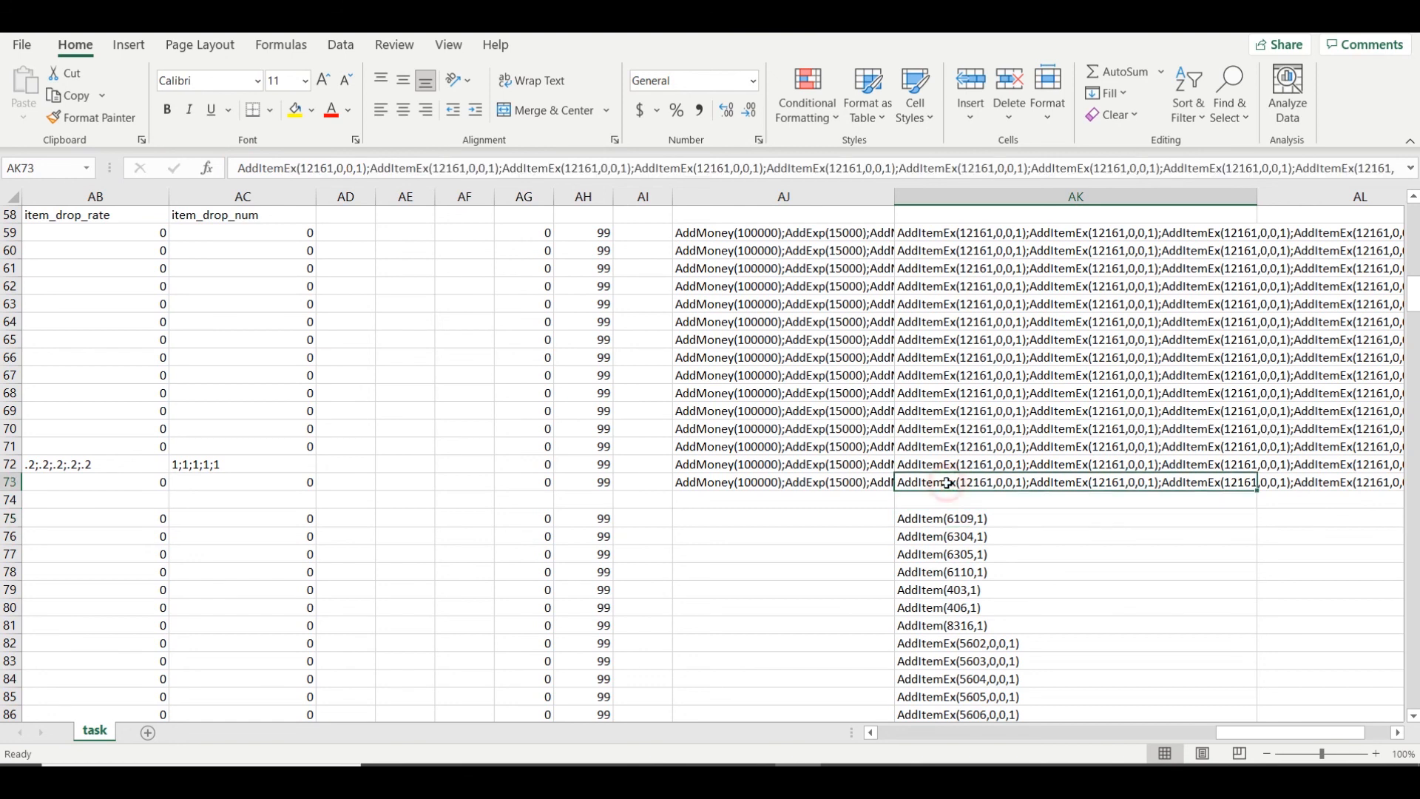
Set the quantity in cell AK75's reward command to 10, making it AddItem(6109,10)
{"action": "left_click", "coordinate": [965, 522]}
{"action": "double_click", "coordinate": [975, 520]}
{"action": "left_click_drag", "start_coordinate": [977, 518], "coordinate": [984, 517]}
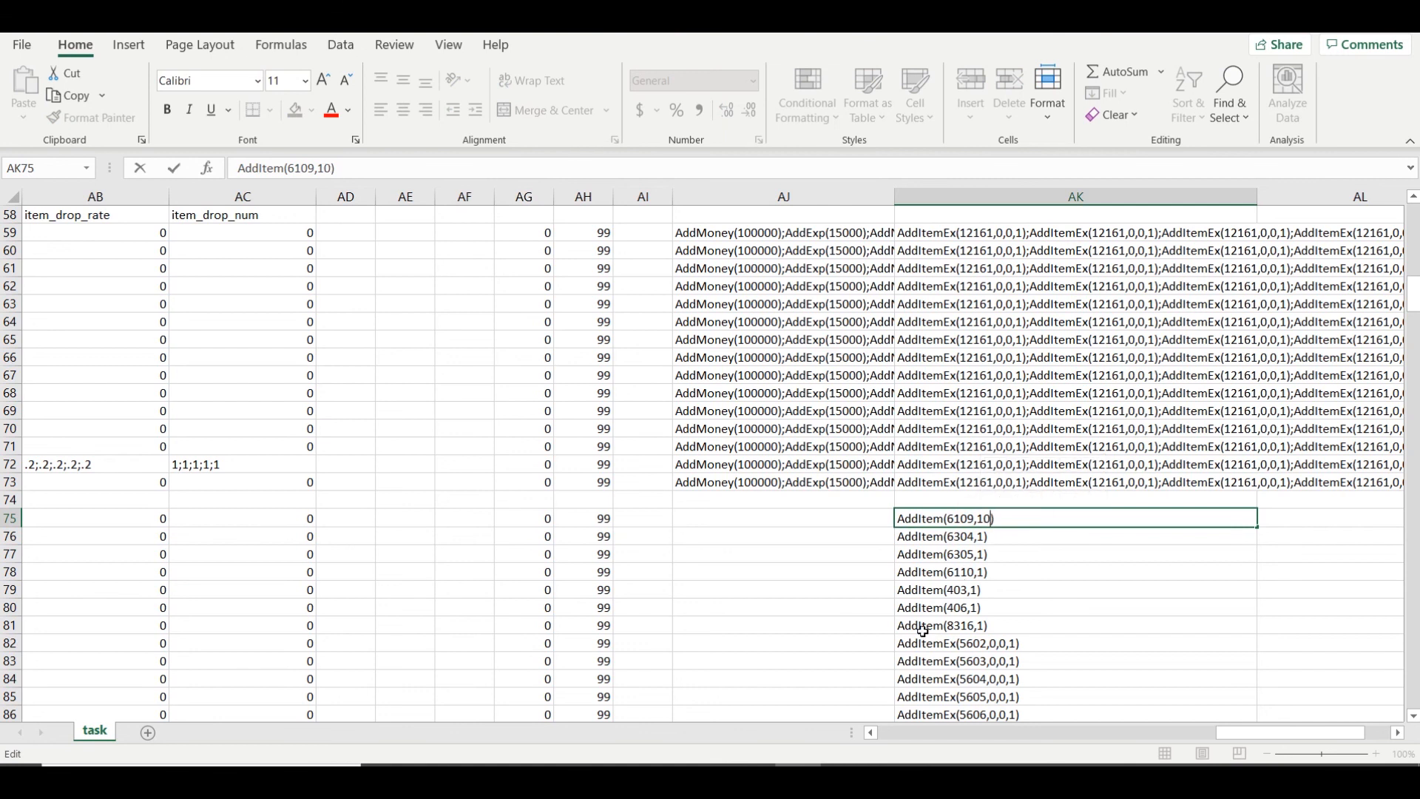
{"action": "type", "text": "10"}
{"action": "left_click", "coordinate": [984, 603]}
Highlight the AddItemEx entries in rows 82 to 89 of the reward_fix column
{"action": "scroll", "coordinate": [984, 603], "scroll_direction": "down", "scroll_amount": 5}
{"action": "scroll", "coordinate": [983, 603], "scroll_direction": "up", "scroll_amount": 2}
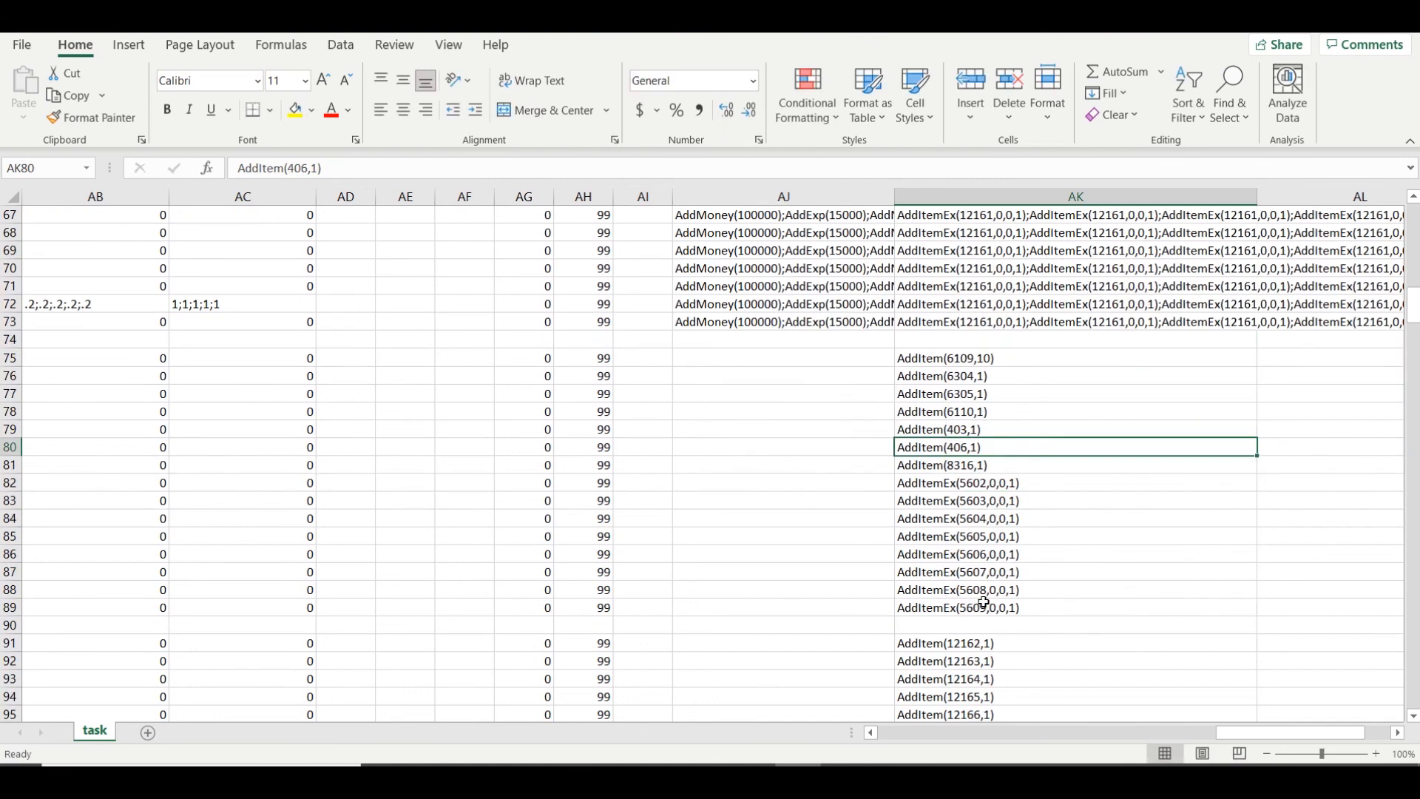
{"action": "left_click_drag", "start_coordinate": [1027, 481], "coordinate": [1041, 610]}
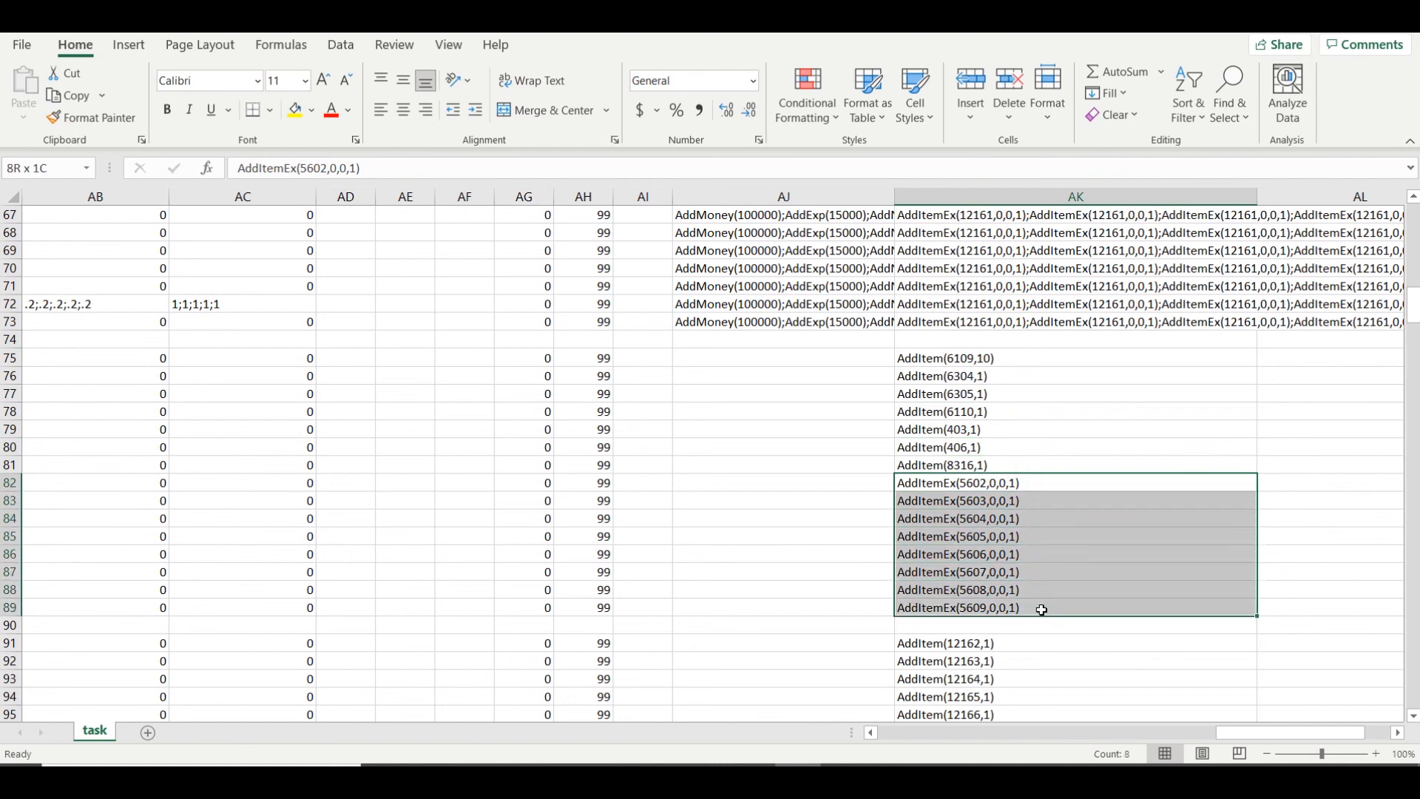
{"action": "left_click", "coordinate": [1042, 518]}
Try ending the AddItemEx command in cell AK82 with a semicolon
{"action": "double_click", "coordinate": [1045, 483]}
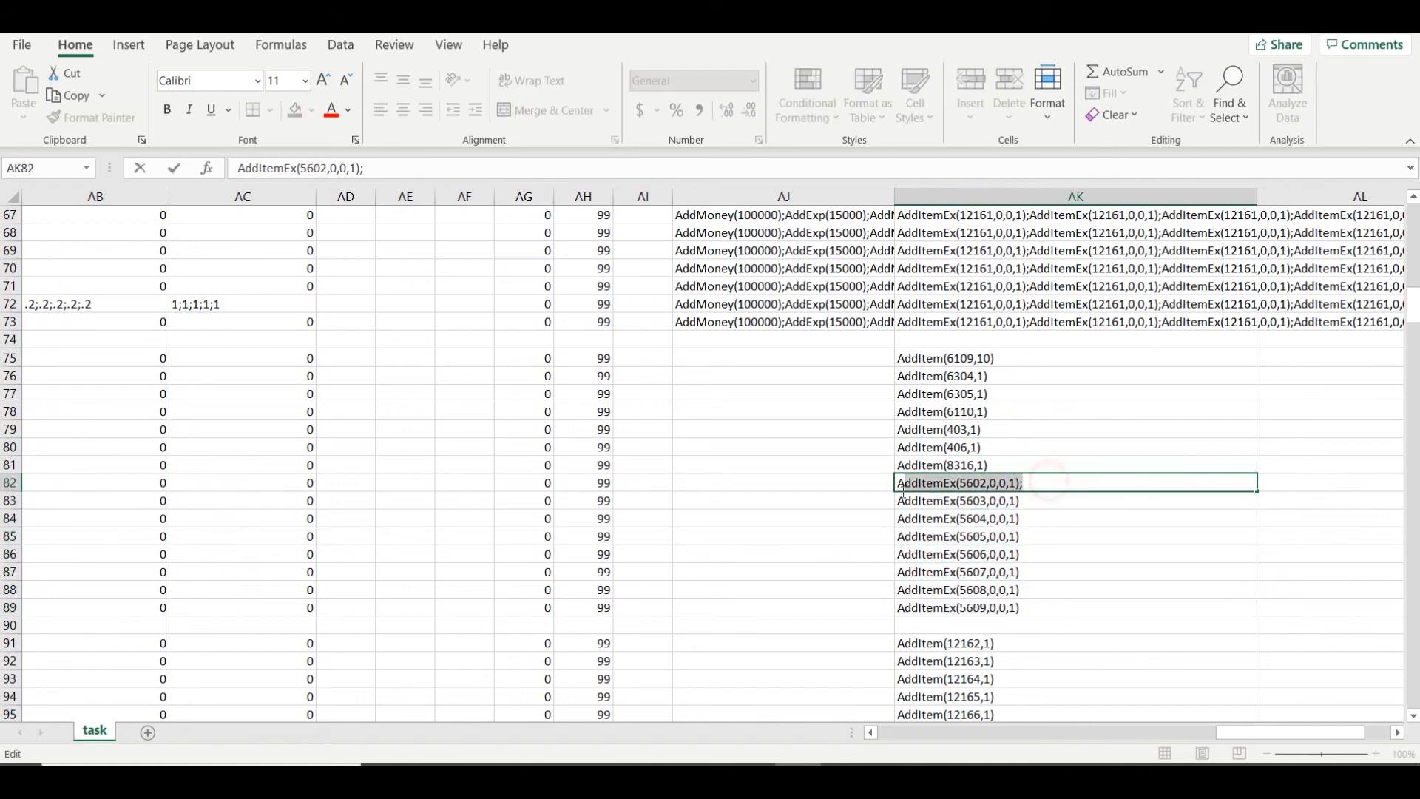
{"action": "key", "text": "Return"}
{"action": "left_click", "coordinate": [1038, 484]}
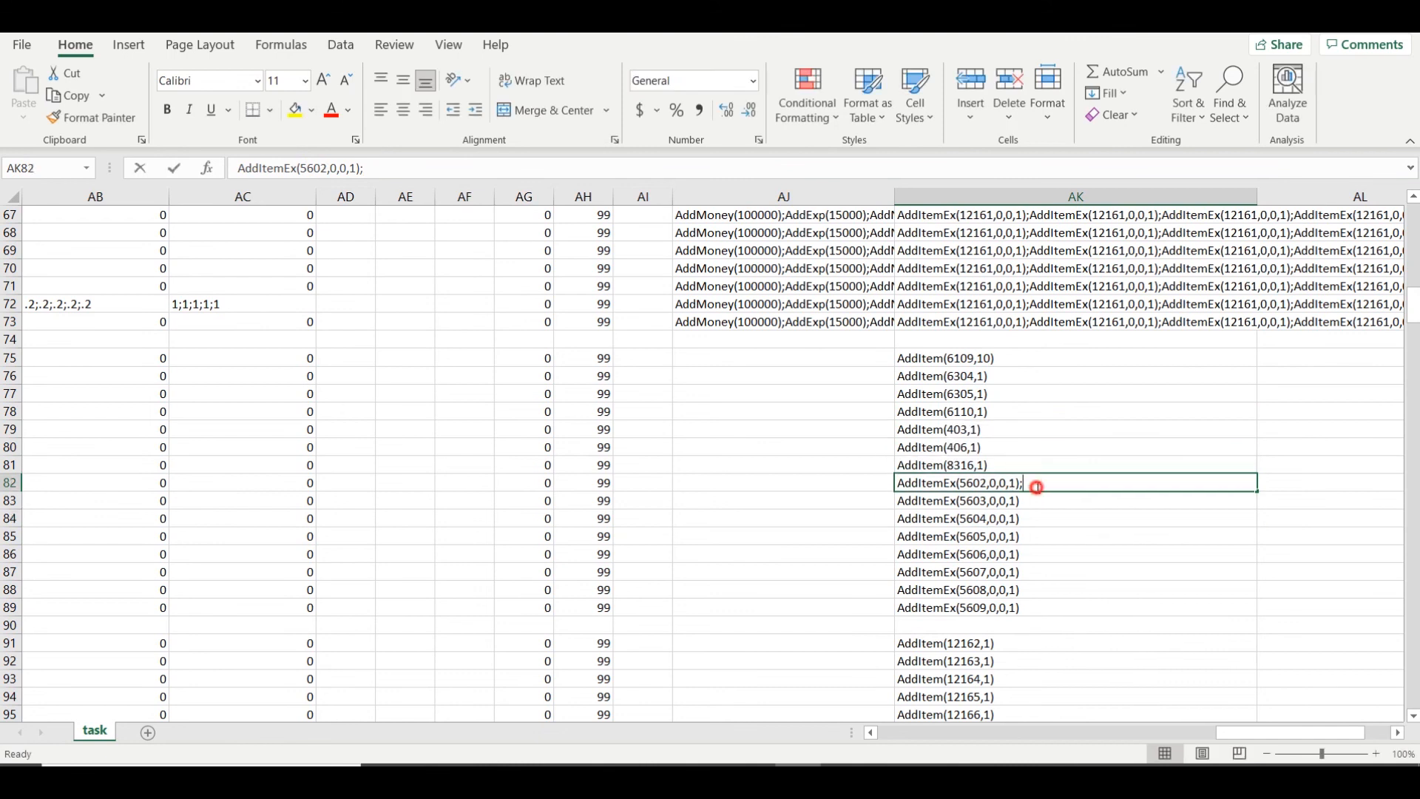
{"action": "double_click", "coordinate": [1038, 486]}
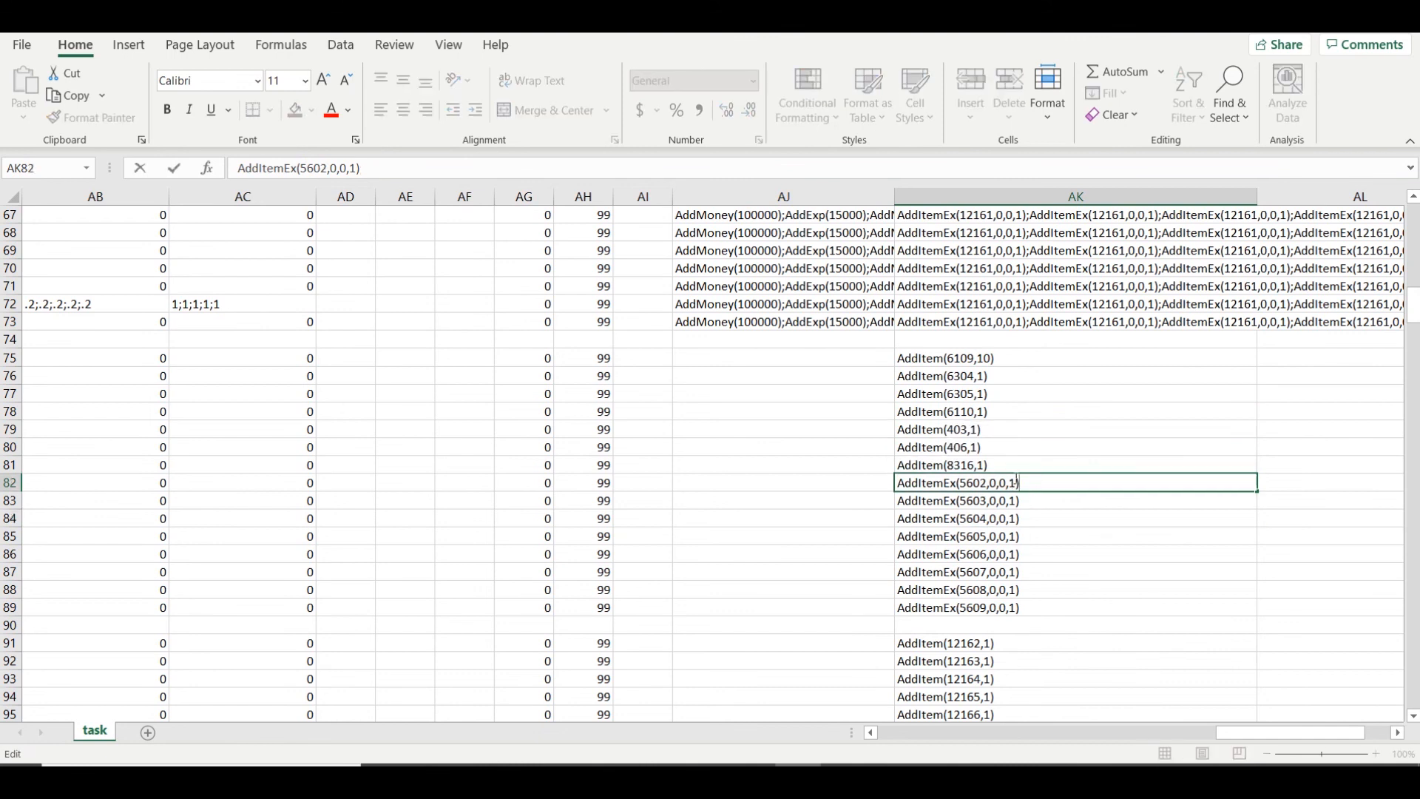
Set the last argument of the AddItemEx command in cell AK82 to 10, making it AddItemEx(5602,0,0,10)
{"action": "left_click_drag", "start_coordinate": [1014, 482], "coordinate": [1019, 483]}
{"action": "type", "text": "0)"}
{"action": "left_click", "coordinate": [984, 571]}
Highlight the AddItemEx entries in rows 82 to 89 and the AddItem entries in rows 76 to 81 for comparison
{"action": "left_click_drag", "start_coordinate": [1007, 487], "coordinate": [992, 606]}
{"action": "left_click_drag", "start_coordinate": [982, 465], "coordinate": [978, 395]}
{"action": "scroll", "coordinate": [979, 396], "scroll_direction": "down", "scroll_amount": 20}
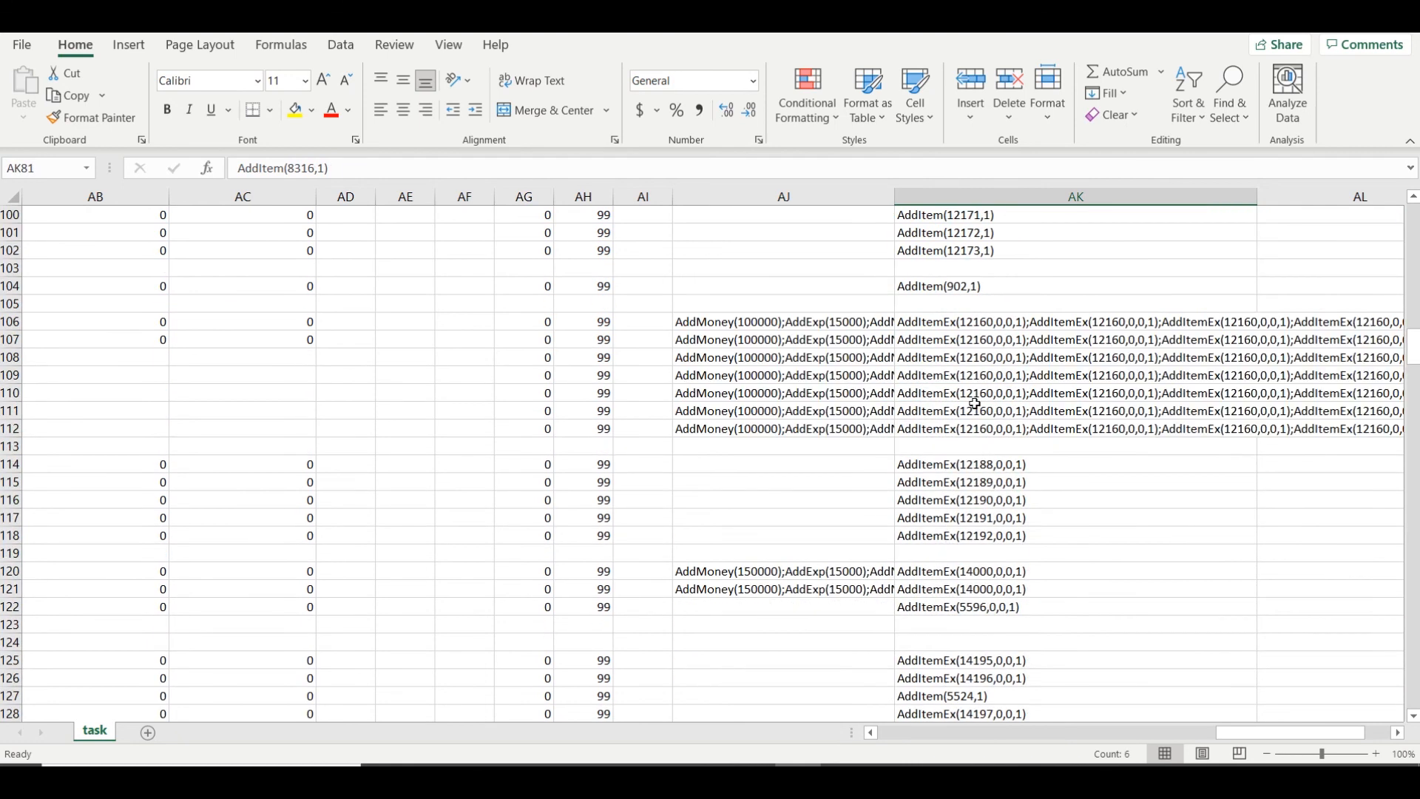
{"action": "scroll", "coordinate": [1034, 465], "scroll_direction": "up", "scroll_amount": 11}
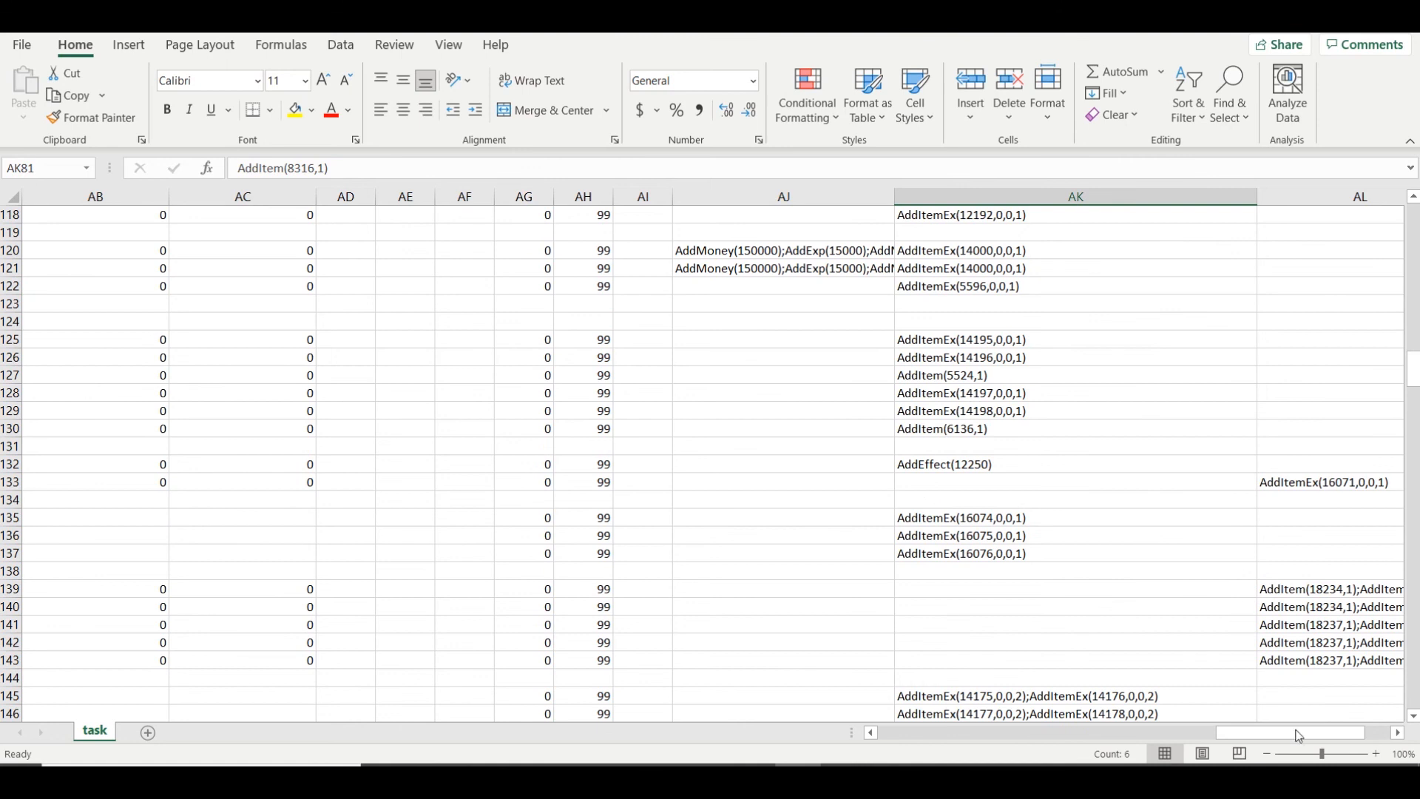
Select the reward_select column AL and examine it from its header down to the AddItem entries starting in row 139
{"action": "scroll", "coordinate": [1296, 745], "scroll_direction": "right", "scroll_amount": 2}
{"action": "scroll", "coordinate": [1176, 511], "scroll_direction": "up", "scroll_amount": 20}
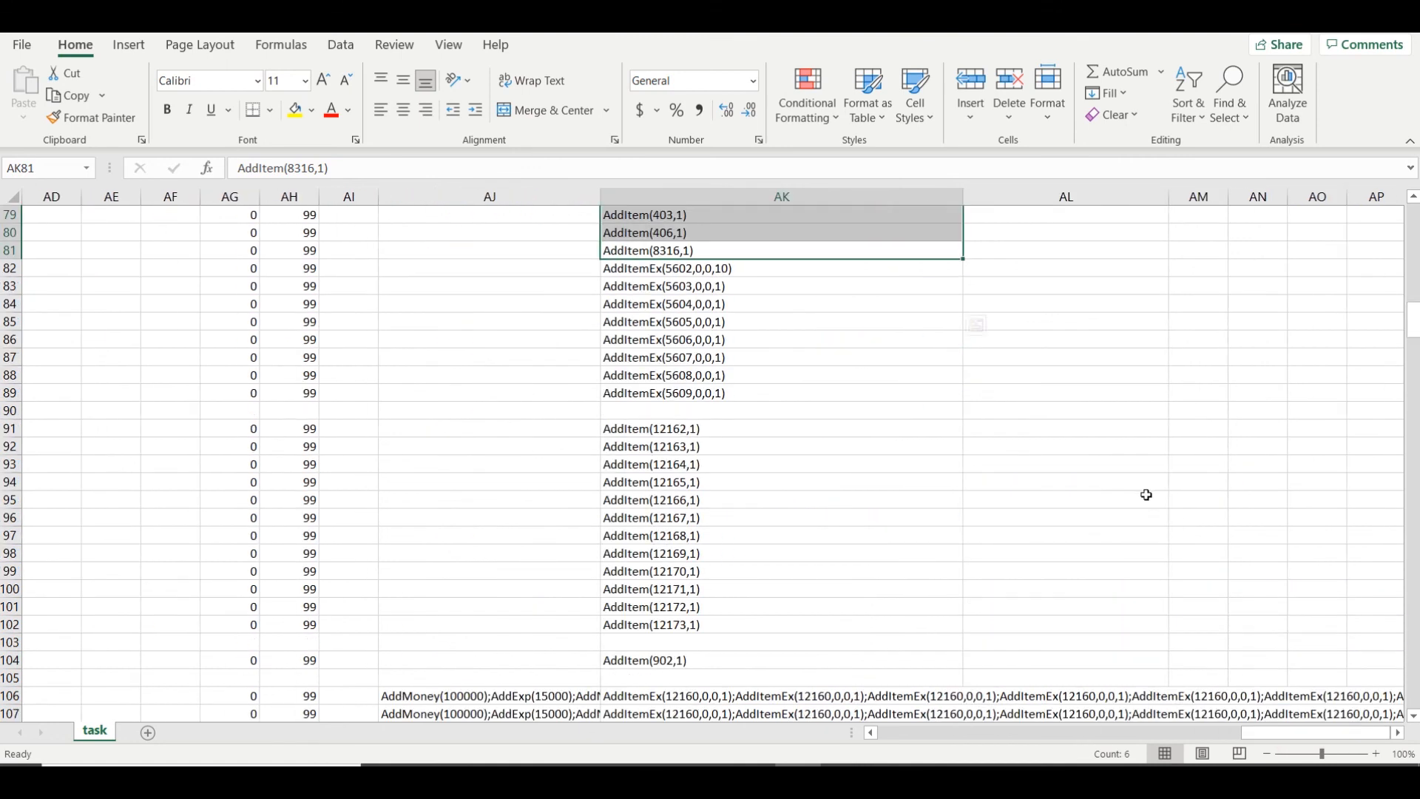
{"action": "left_click", "coordinate": [1066, 198]}
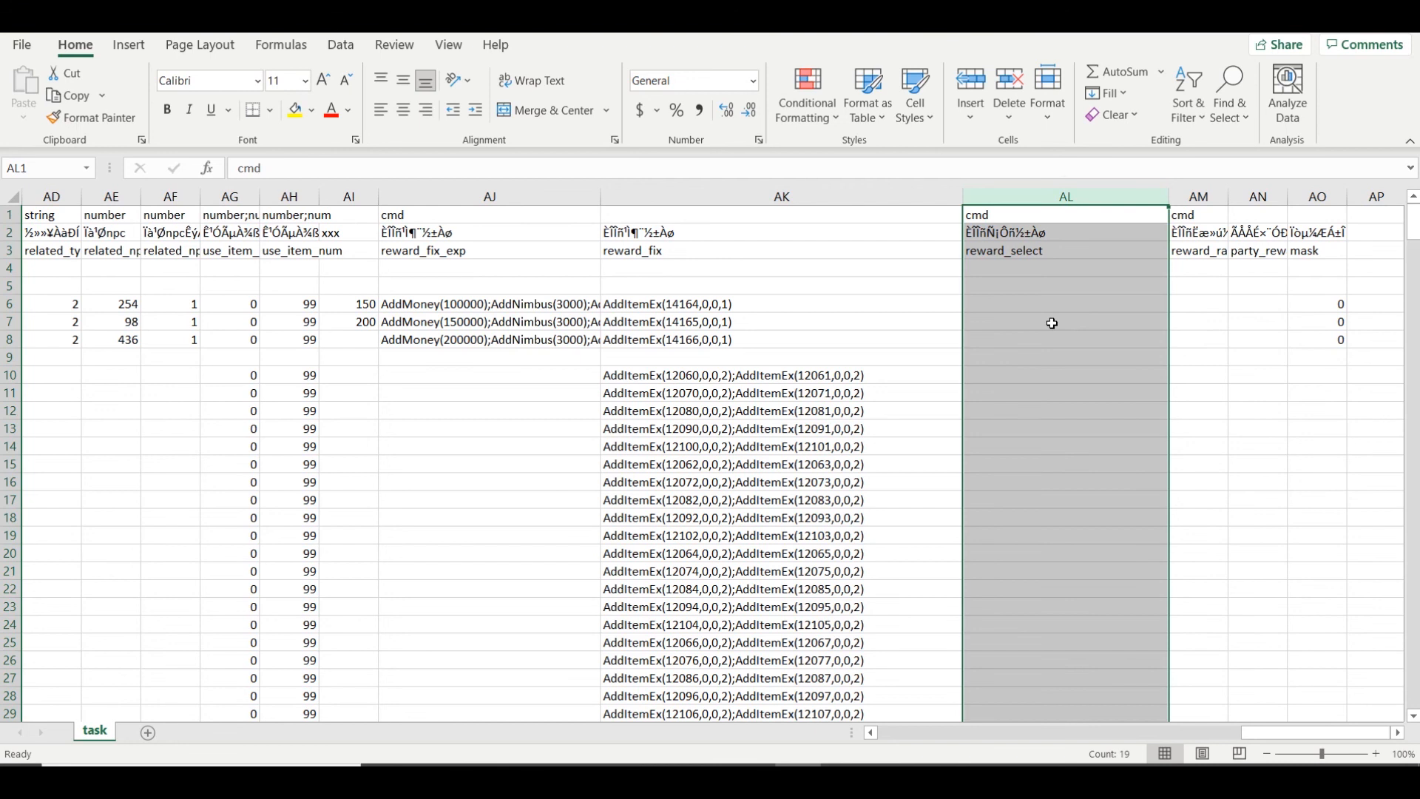
{"action": "scroll", "coordinate": [1051, 324], "scroll_direction": "down", "scroll_amount": 20}
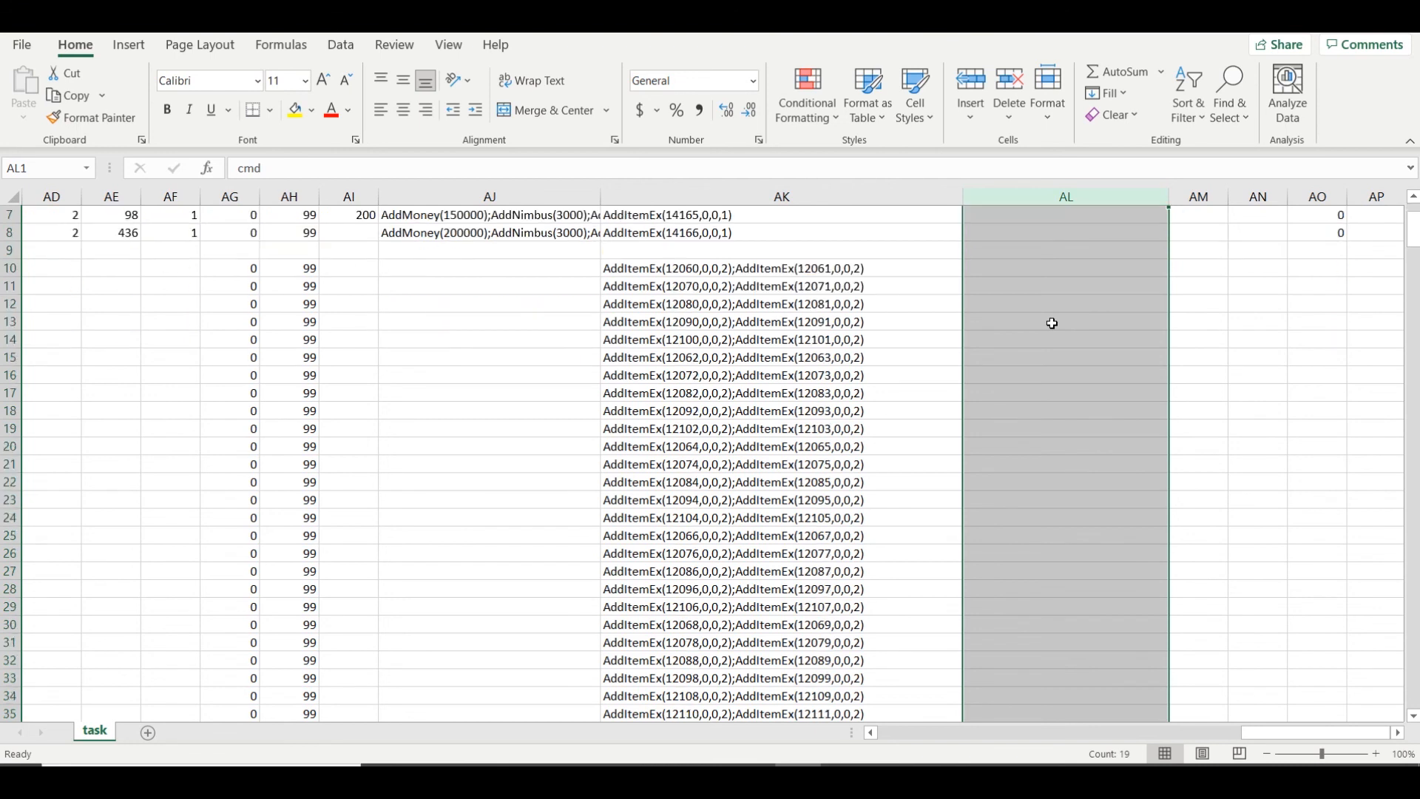
{"action": "scroll", "coordinate": [1052, 323], "scroll_direction": "down", "scroll_amount": 8}
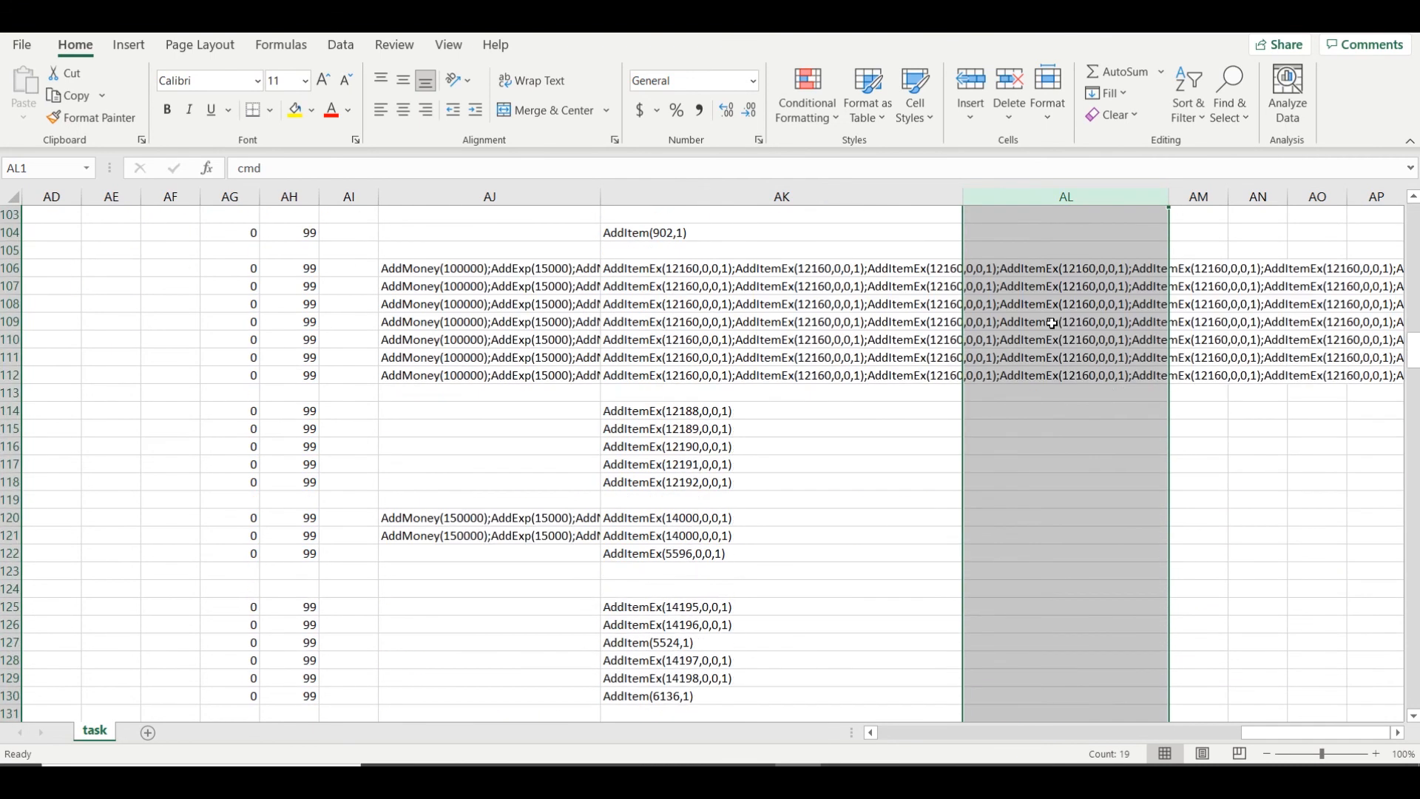
{"action": "left_click", "coordinate": [1052, 323]}
{"action": "scroll", "coordinate": [1052, 323], "scroll_direction": "down", "scroll_amount": 11}
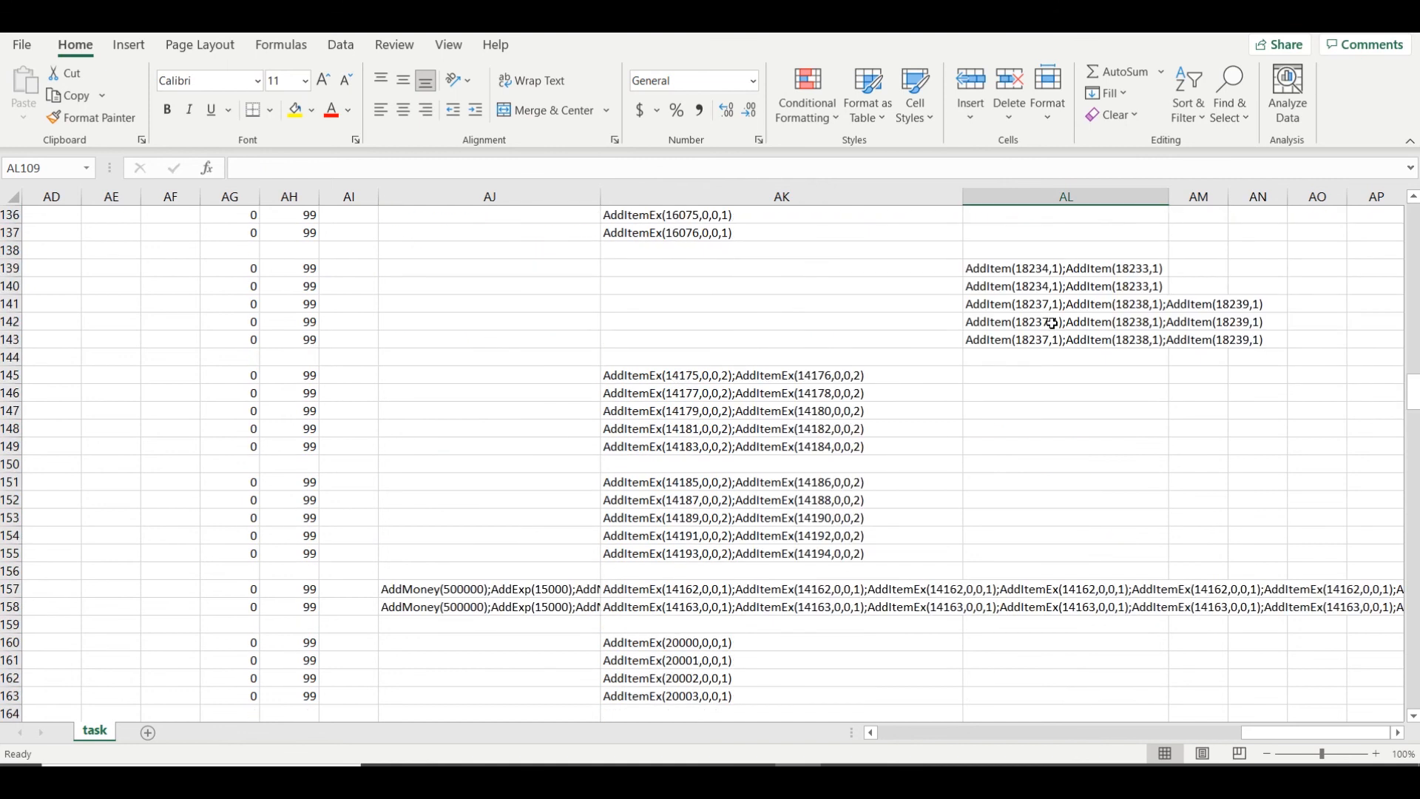
Highlight the complete pair of AddItem commands in the reward_select entry of row 139
{"action": "left_click", "coordinate": [1051, 271]}
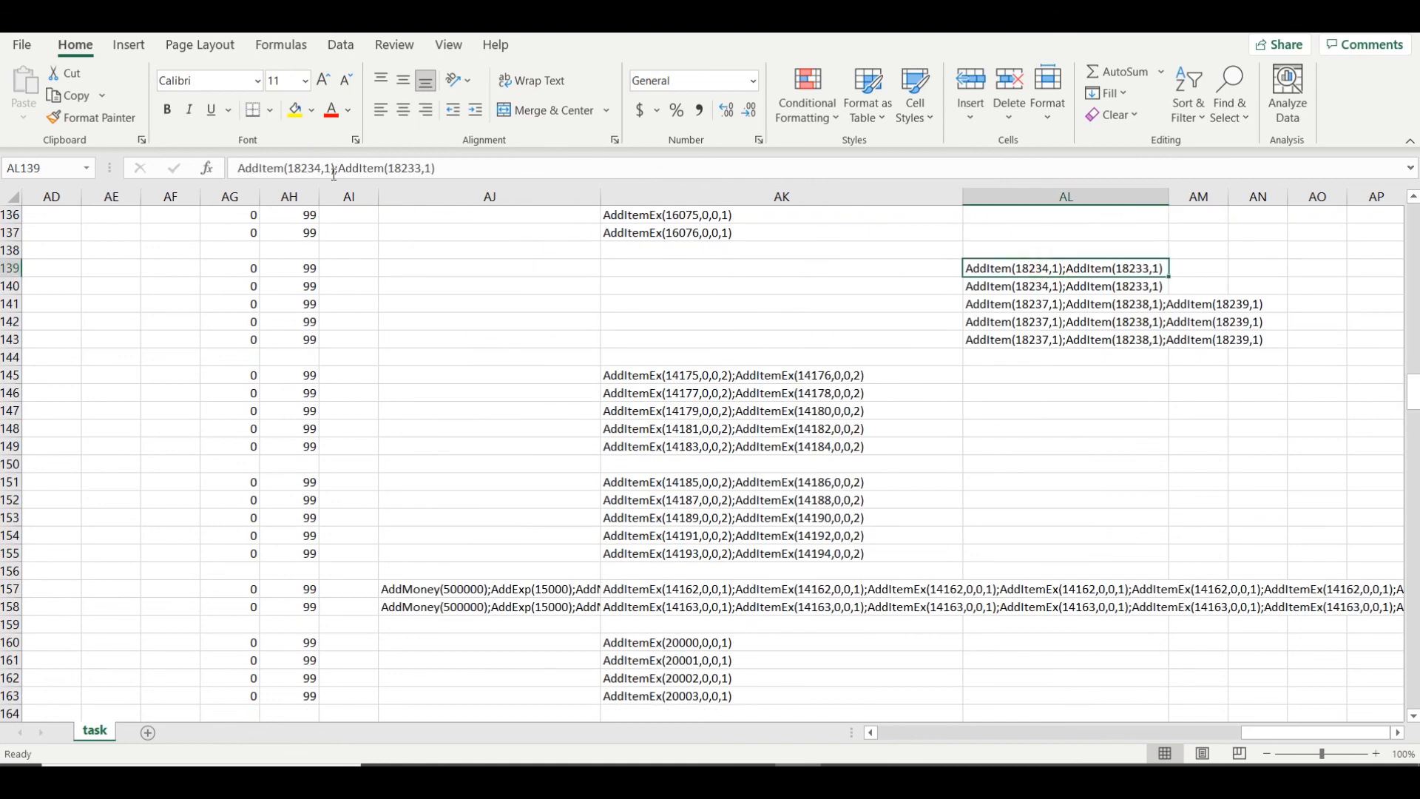
{"action": "left_click", "coordinate": [449, 170]}
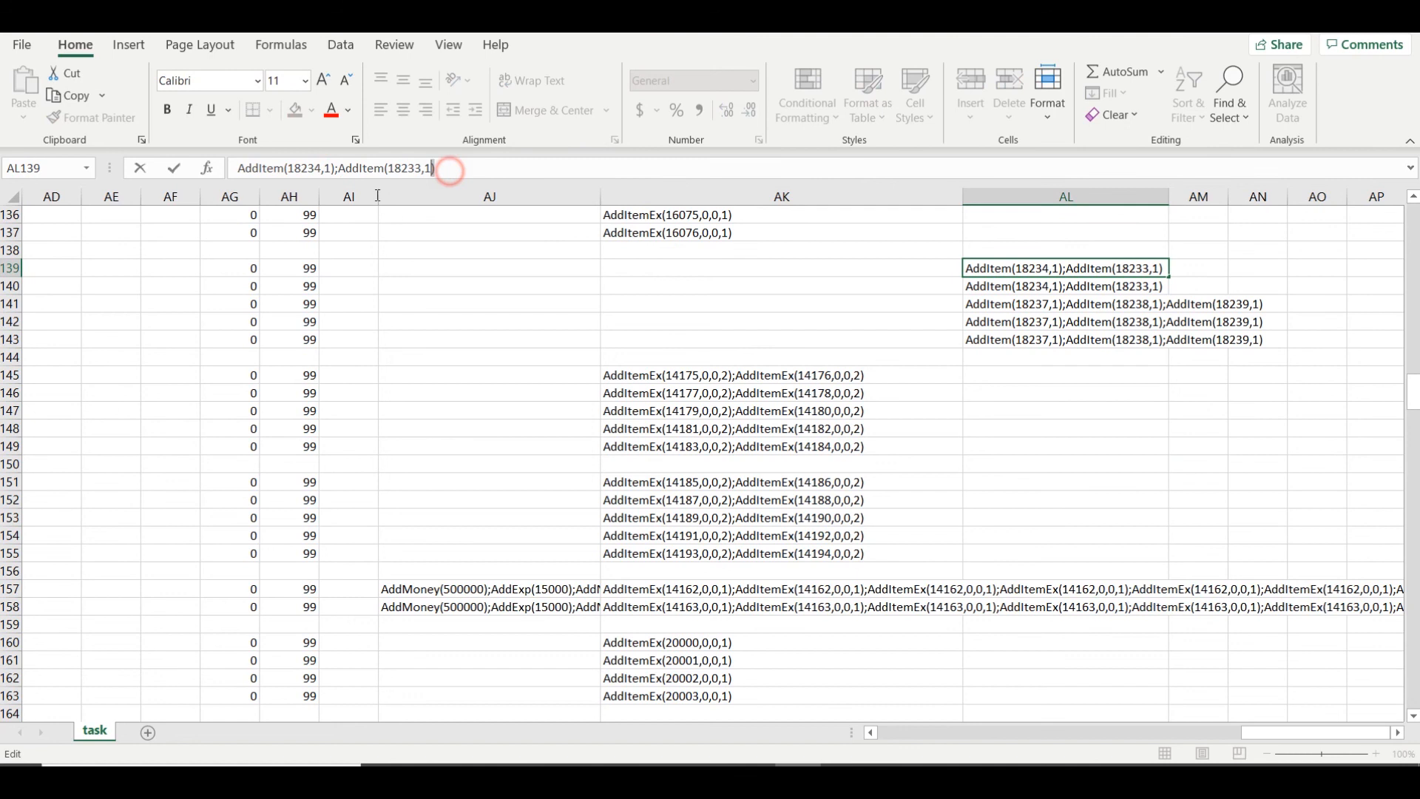
{"action": "key", "text": "ctrl+a"}
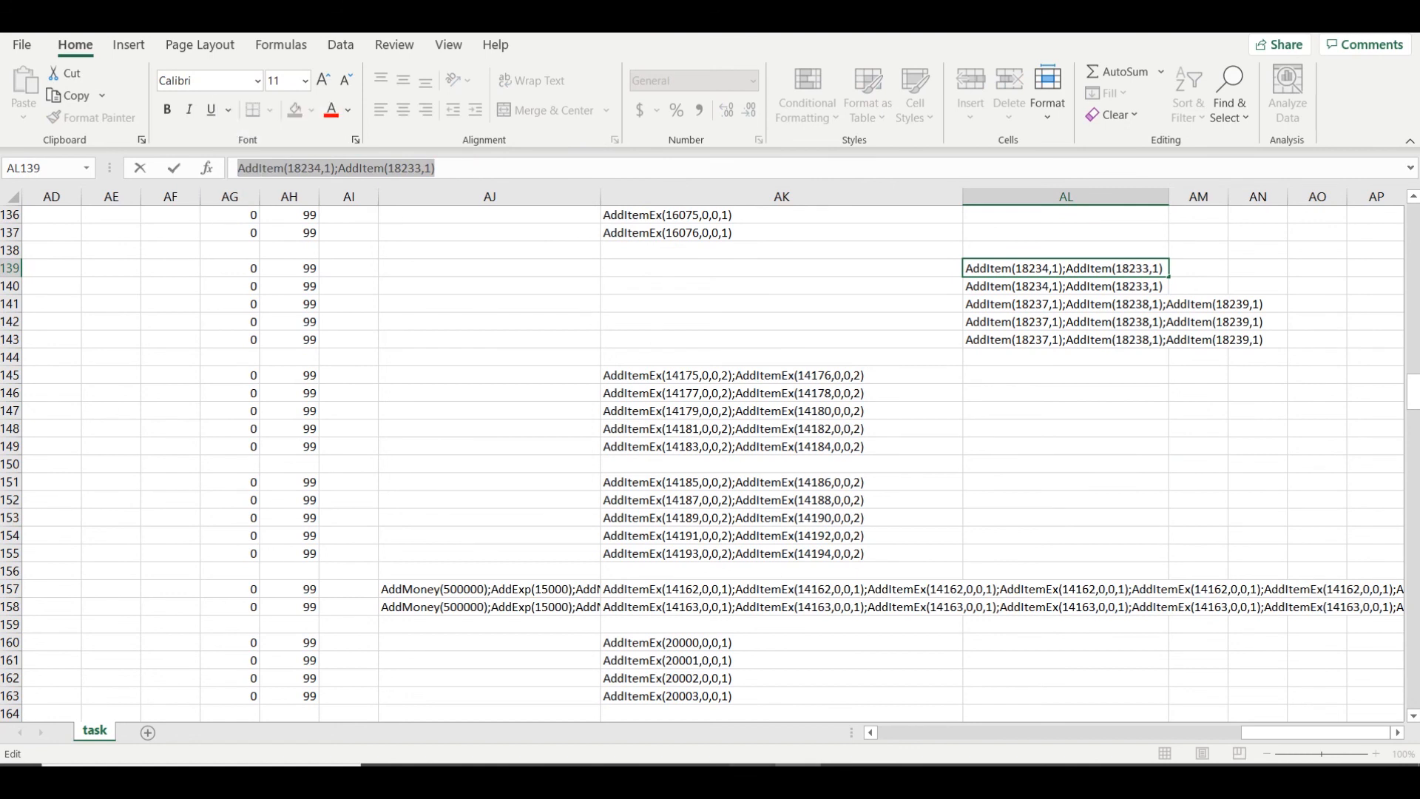
Switch to the game and examine the exchange quests offered by the three Item Exchange Quests NPCs
{"action": "key", "text": "alt+Tab"}
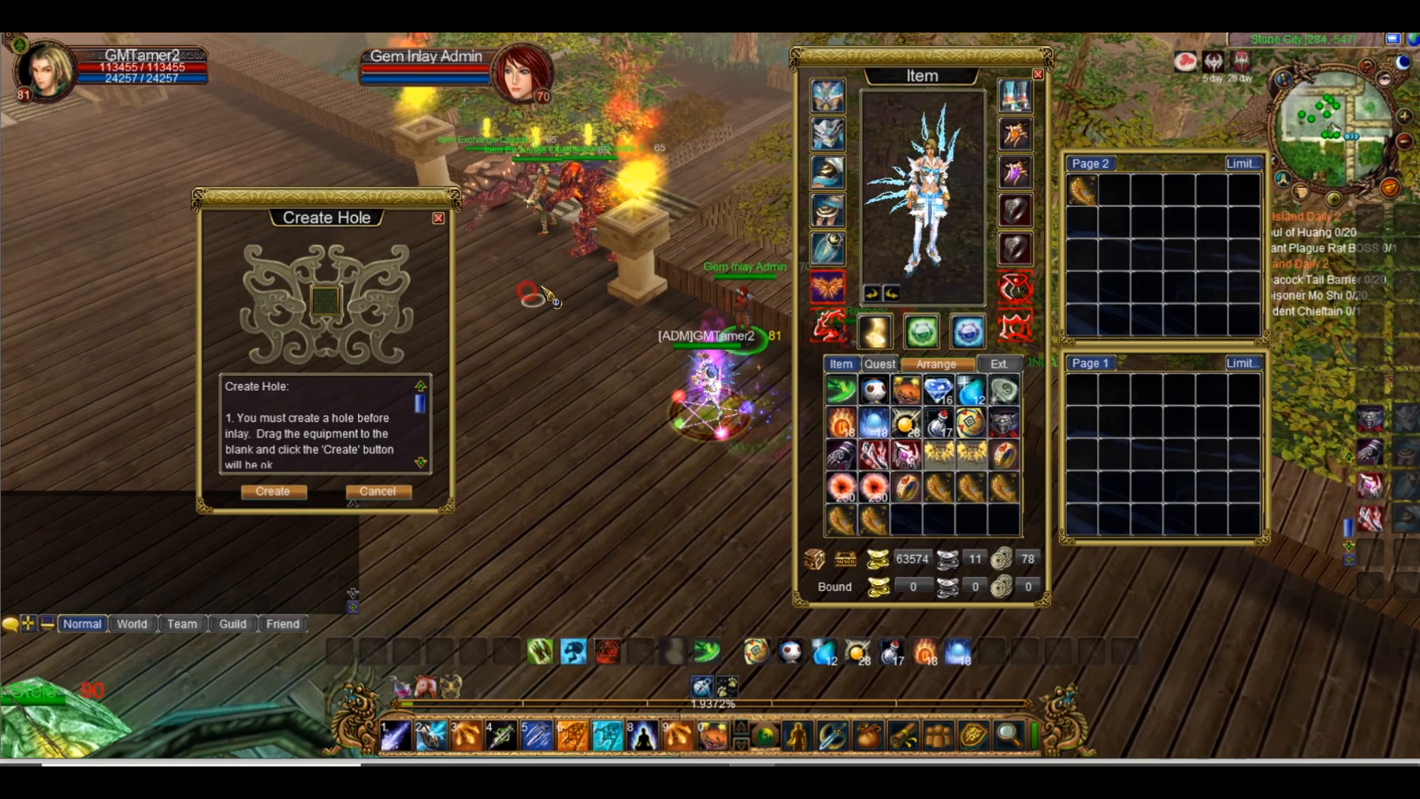
{"action": "left_click", "coordinate": [660, 272]}
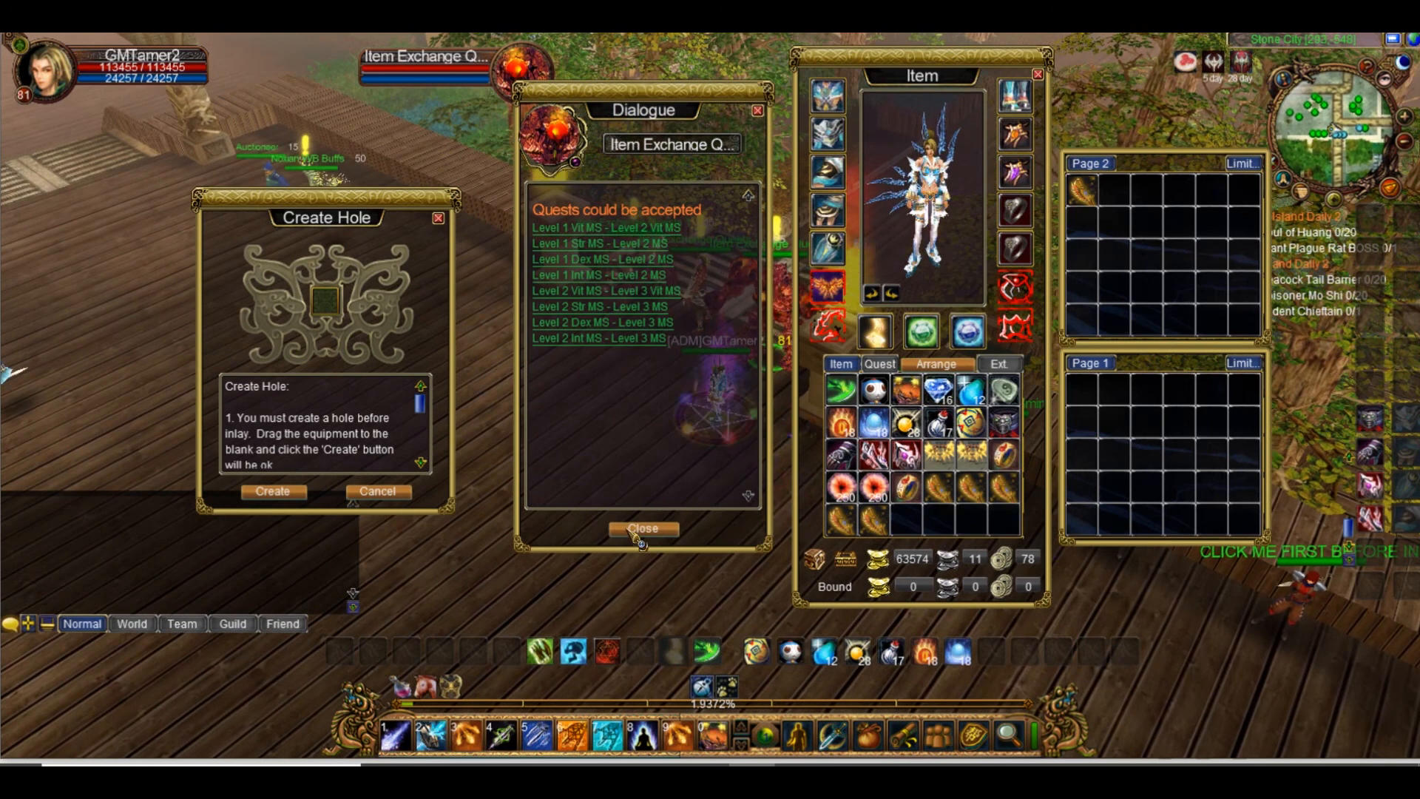
{"action": "left_click", "coordinate": [629, 529]}
{"action": "left_click", "coordinate": [696, 297]}
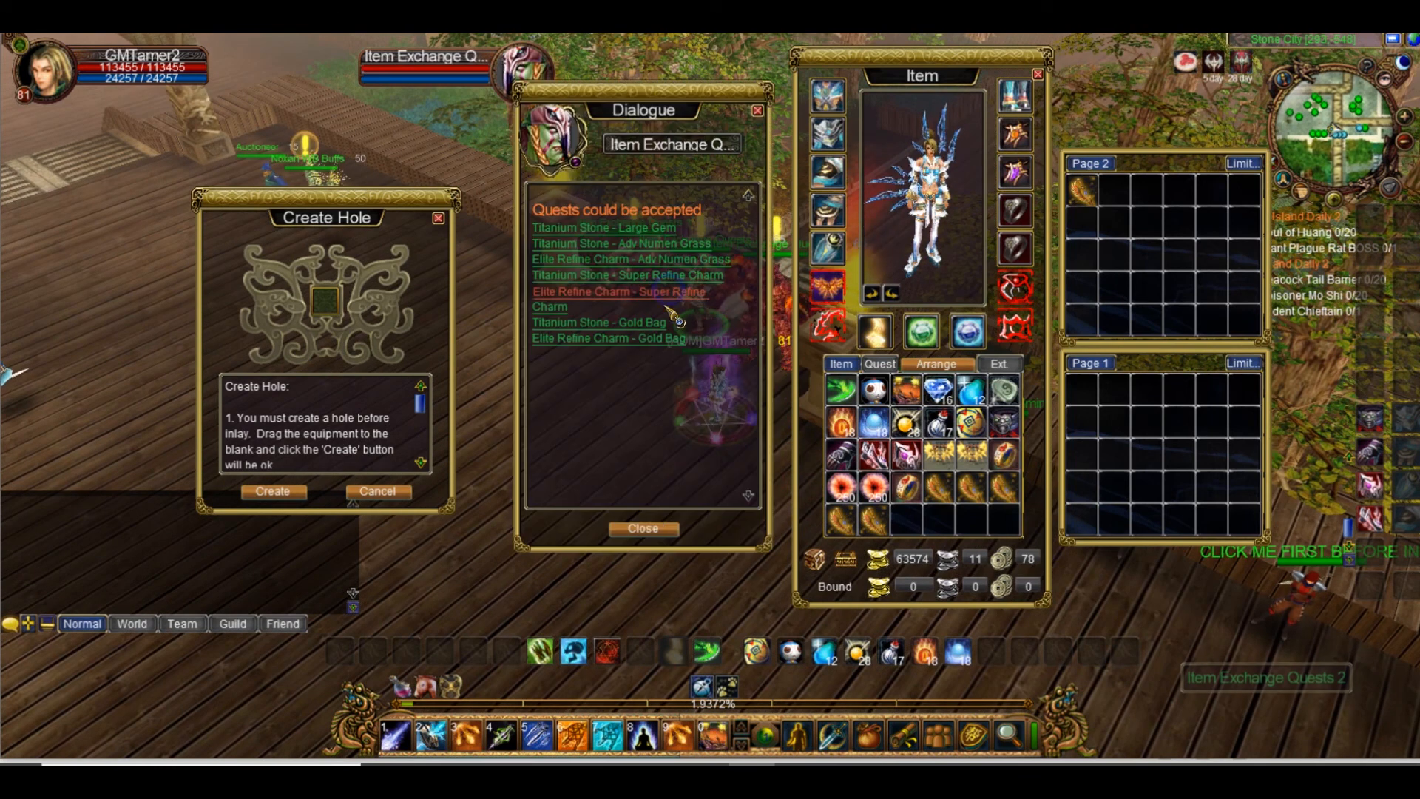
{"action": "left_click", "coordinate": [643, 528]}
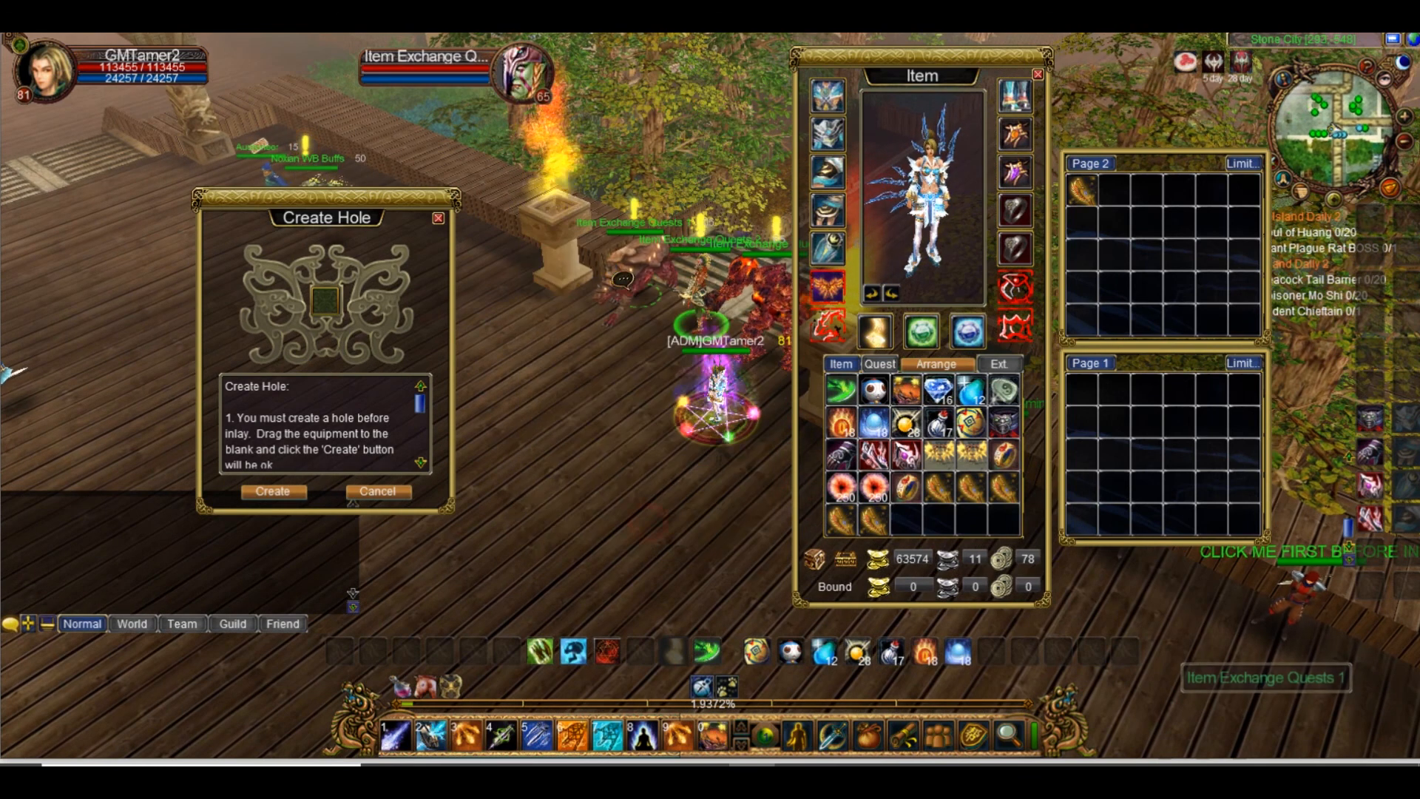
{"action": "left_click", "coordinate": [657, 495]}
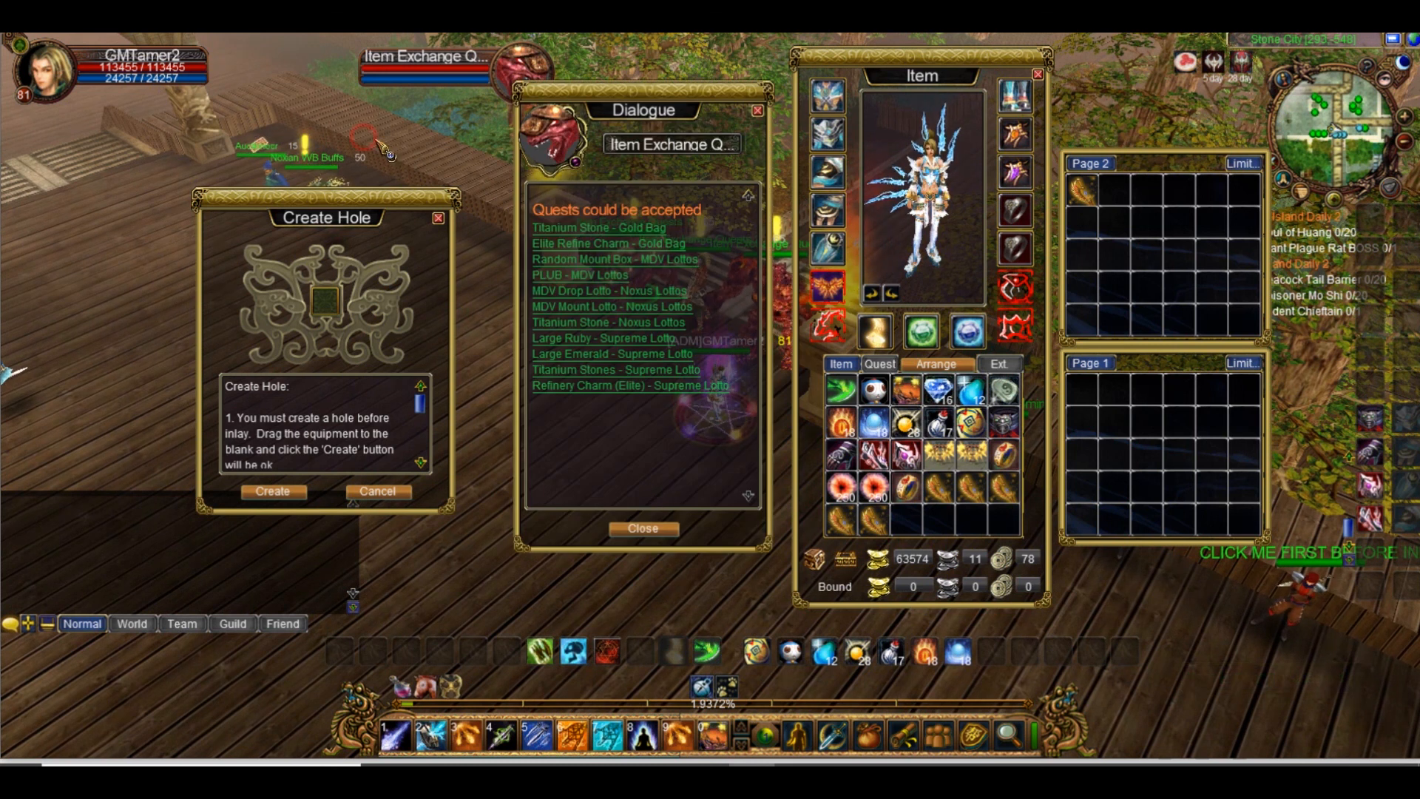
{"action": "left_click", "coordinate": [485, 311]}
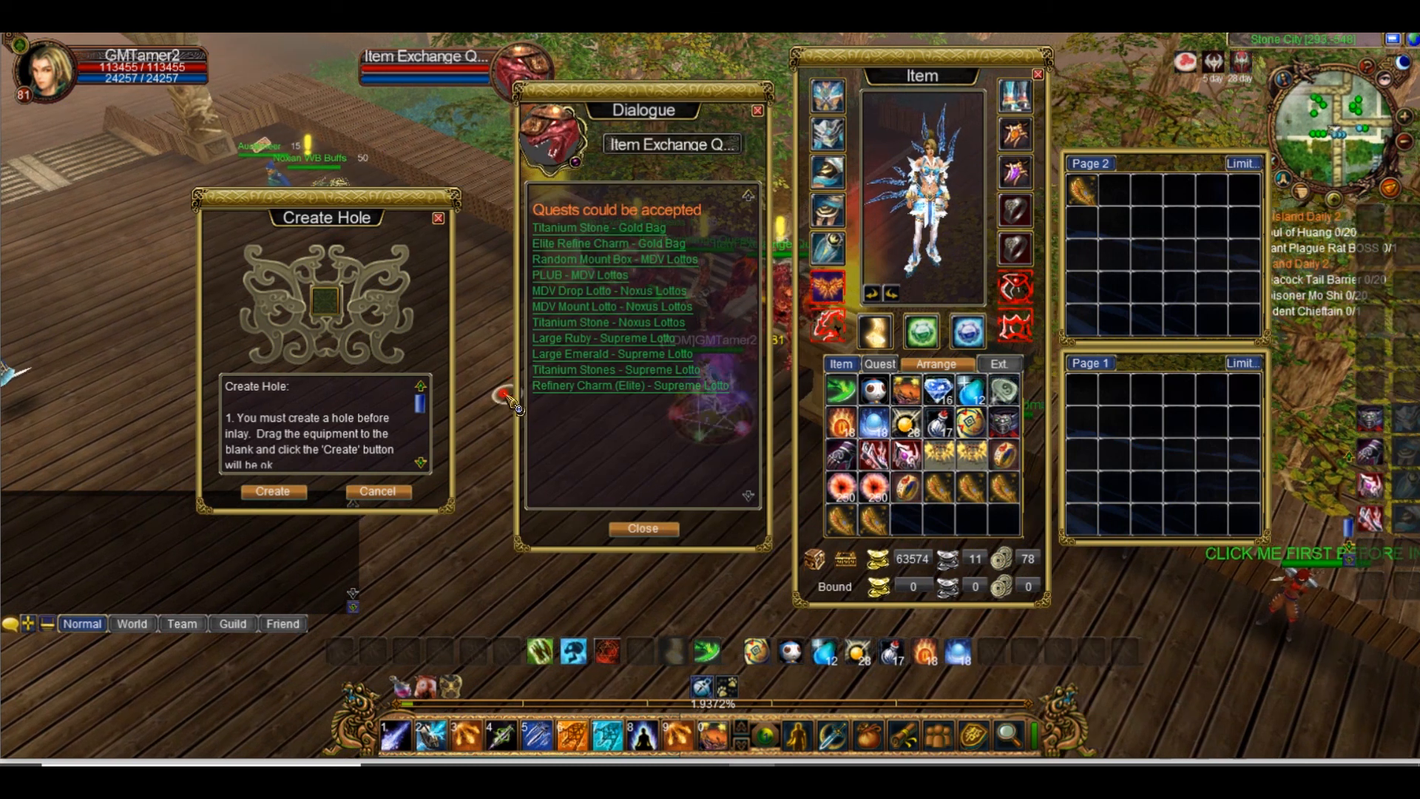
{"action": "key", "text": "Escape"}
Go to the Noxian WB Buffs NPC and examine the reward of its Noxus WB Buff (10% Damage Absorb) quest
{"action": "left_click", "coordinate": [497, 253]}
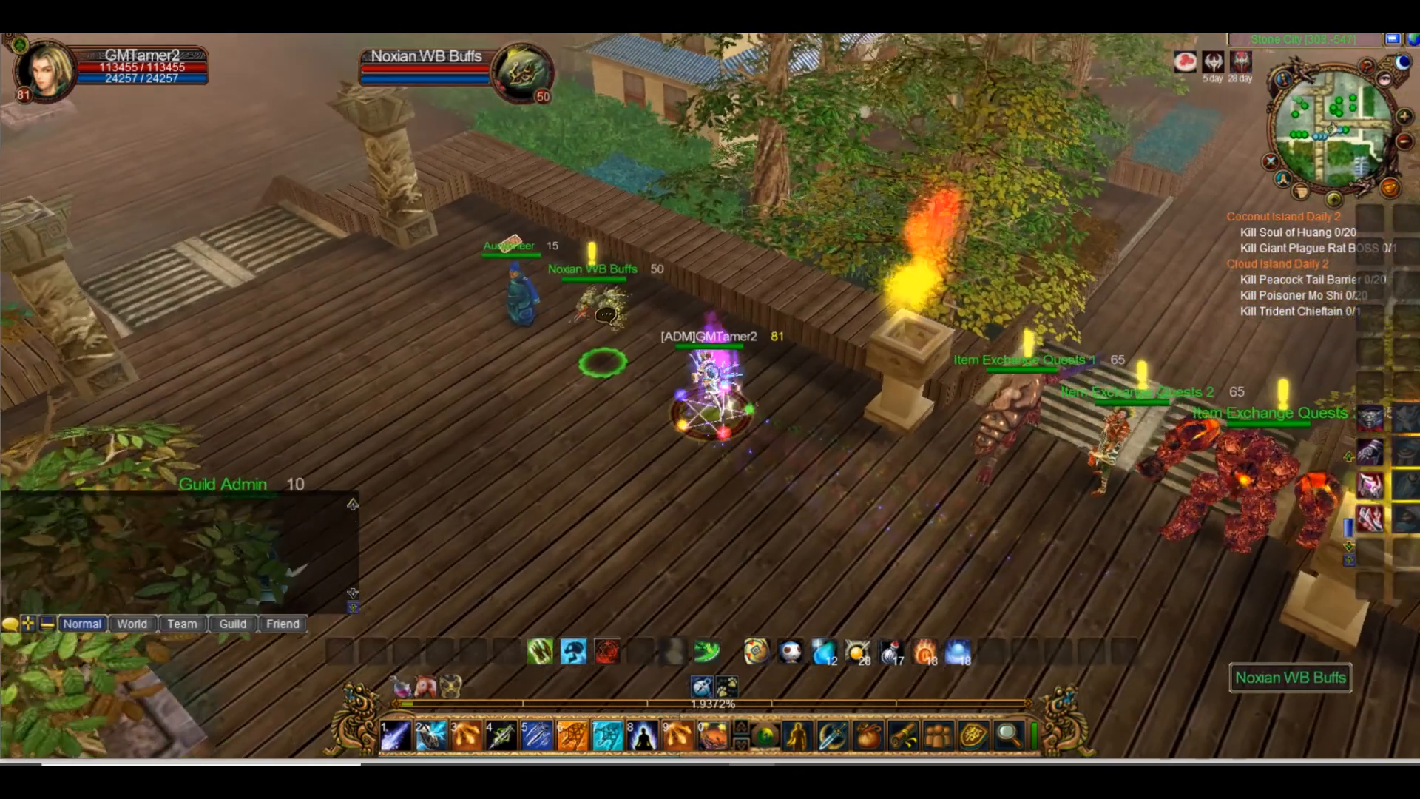
{"action": "left_click", "coordinate": [629, 243]}
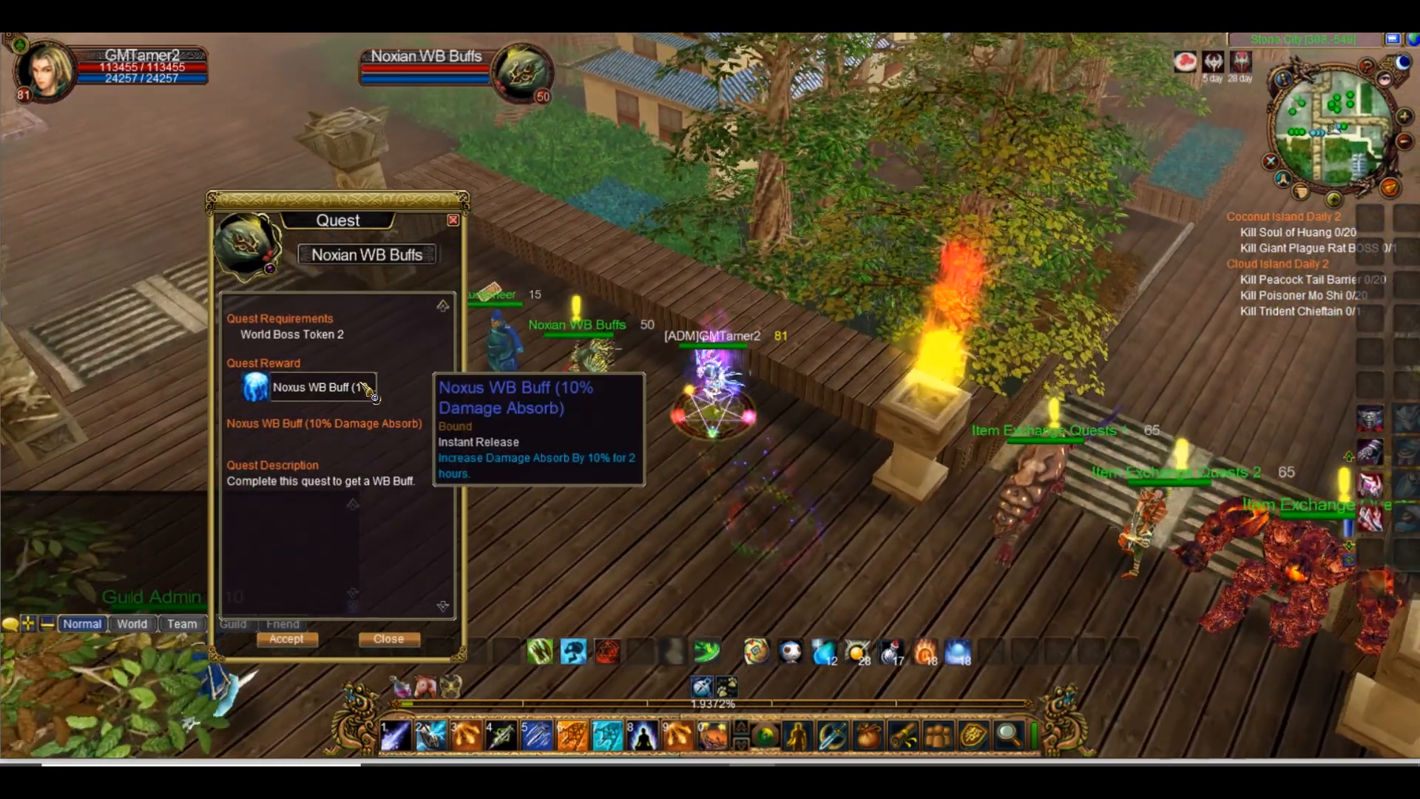
{"action": "key", "text": "Escape"}
Look up Blood Mountain on the world map and teleport to the Blood Hunting Ground with the chat command -moveto 600 -1165
{"action": "key", "text": "m"}
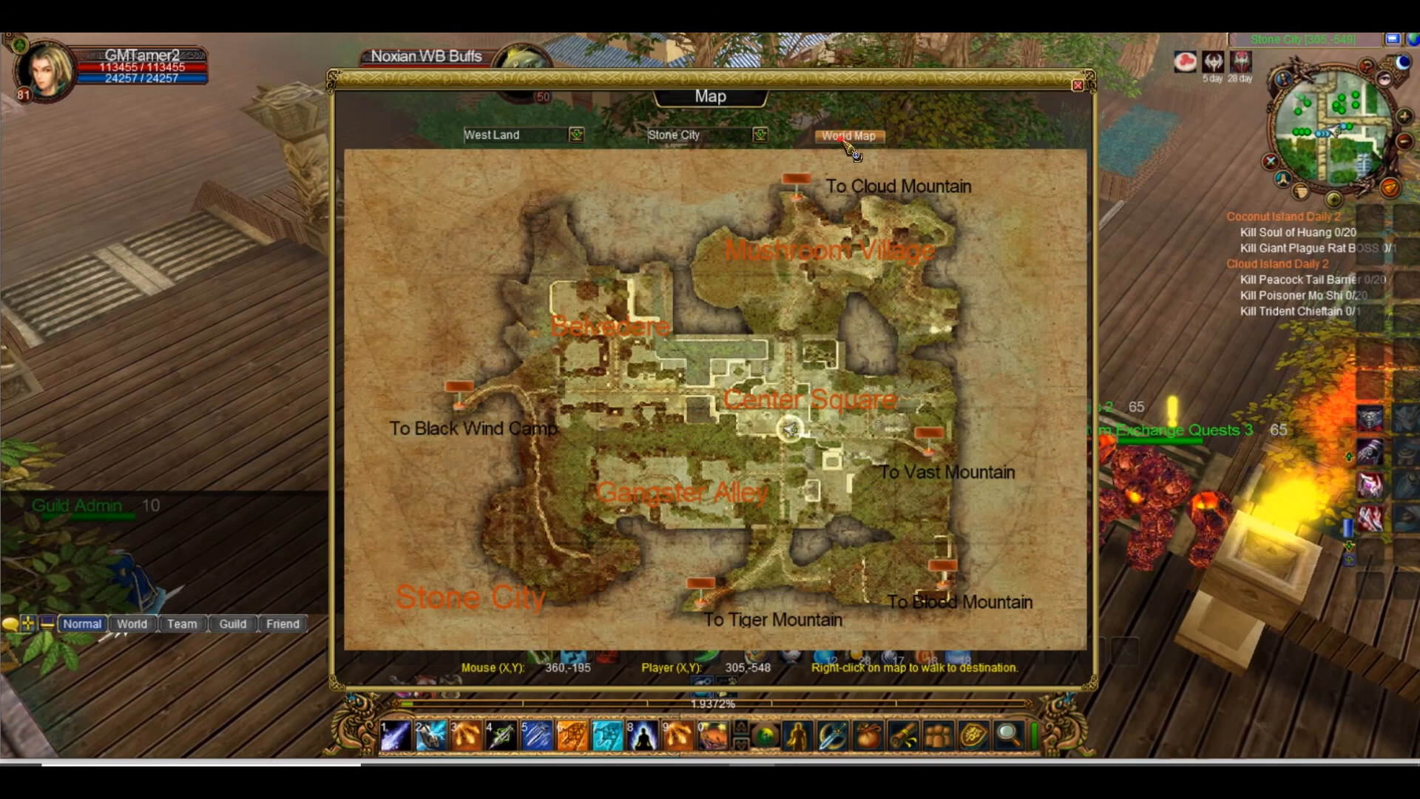
{"action": "left_click", "coordinate": [847, 139]}
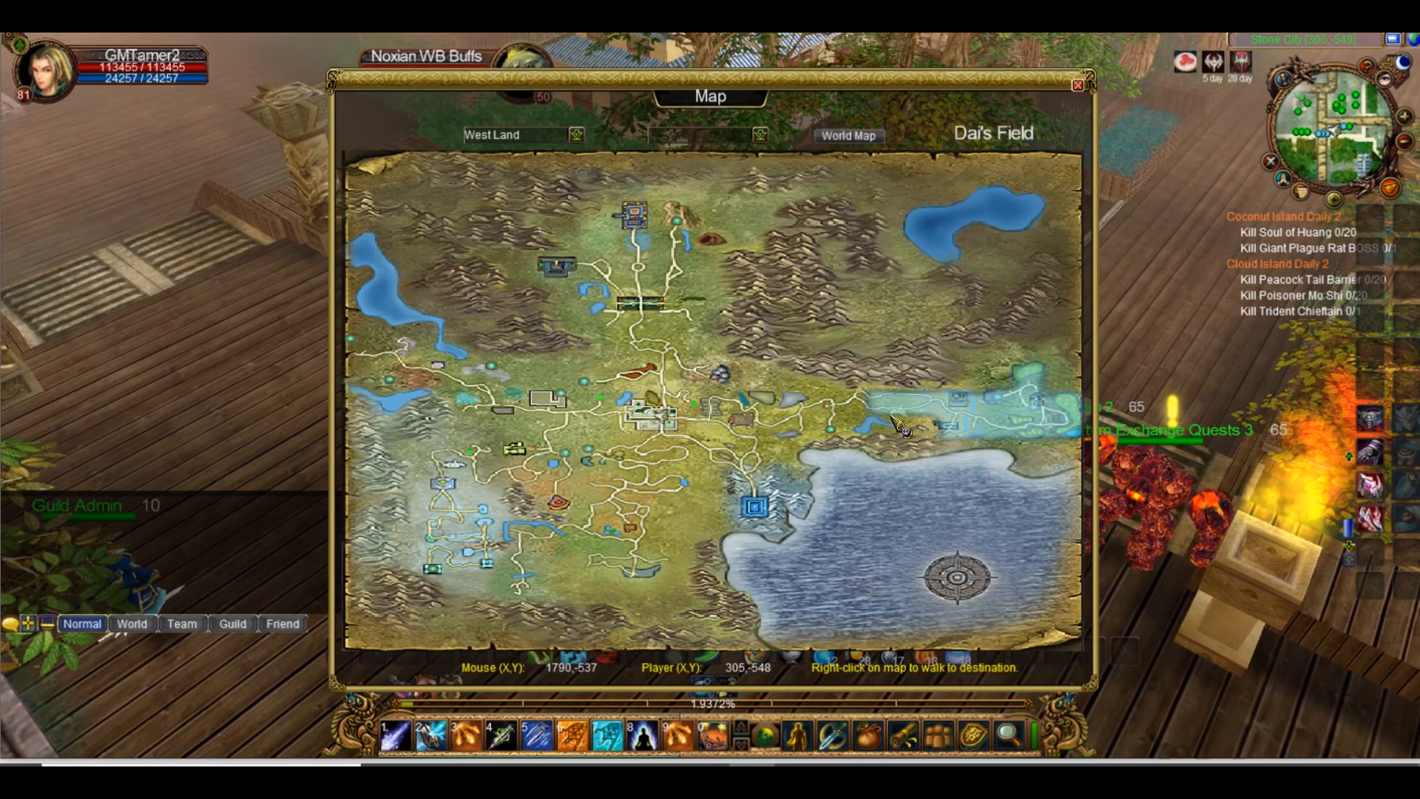
{"action": "left_click", "coordinate": [674, 433]}
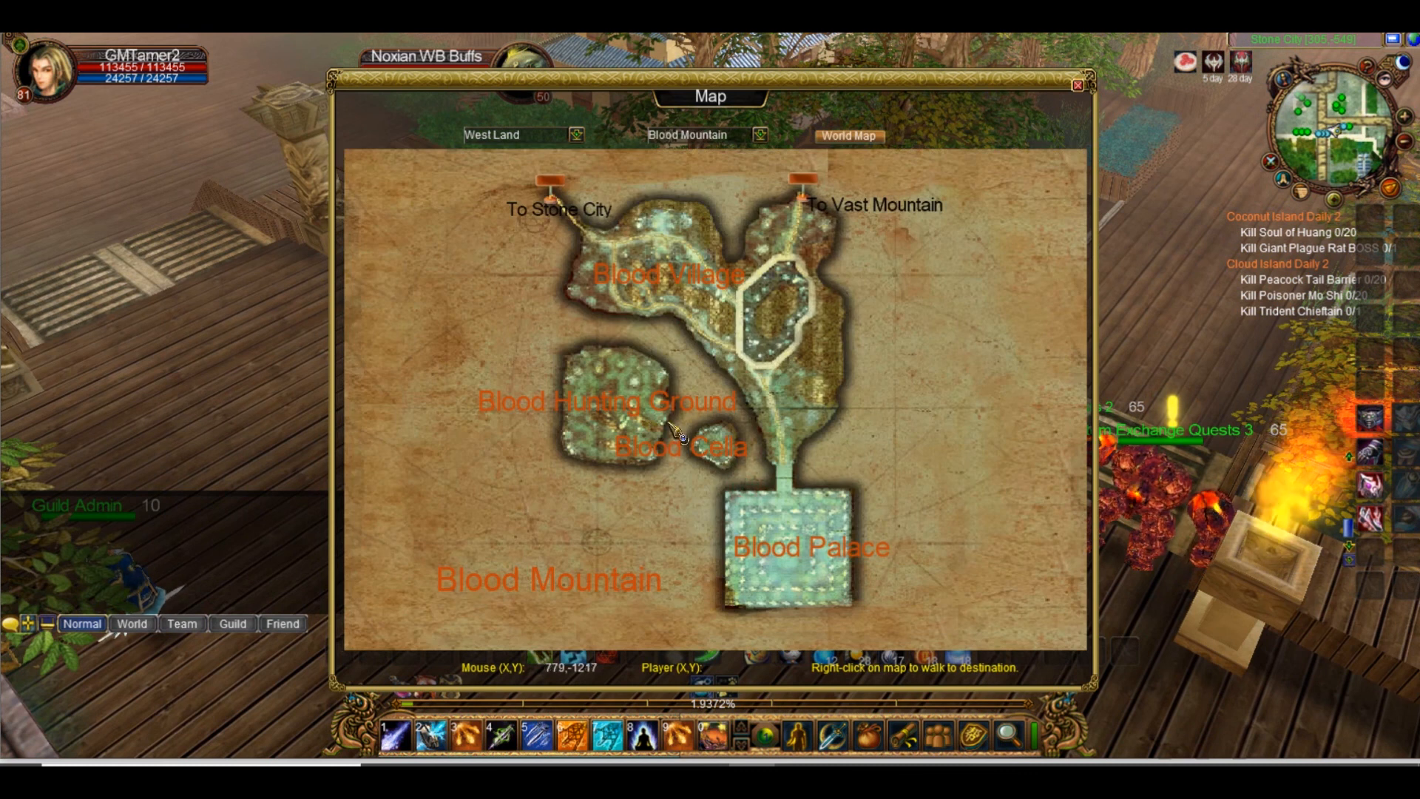
{"action": "key", "text": "Return"}
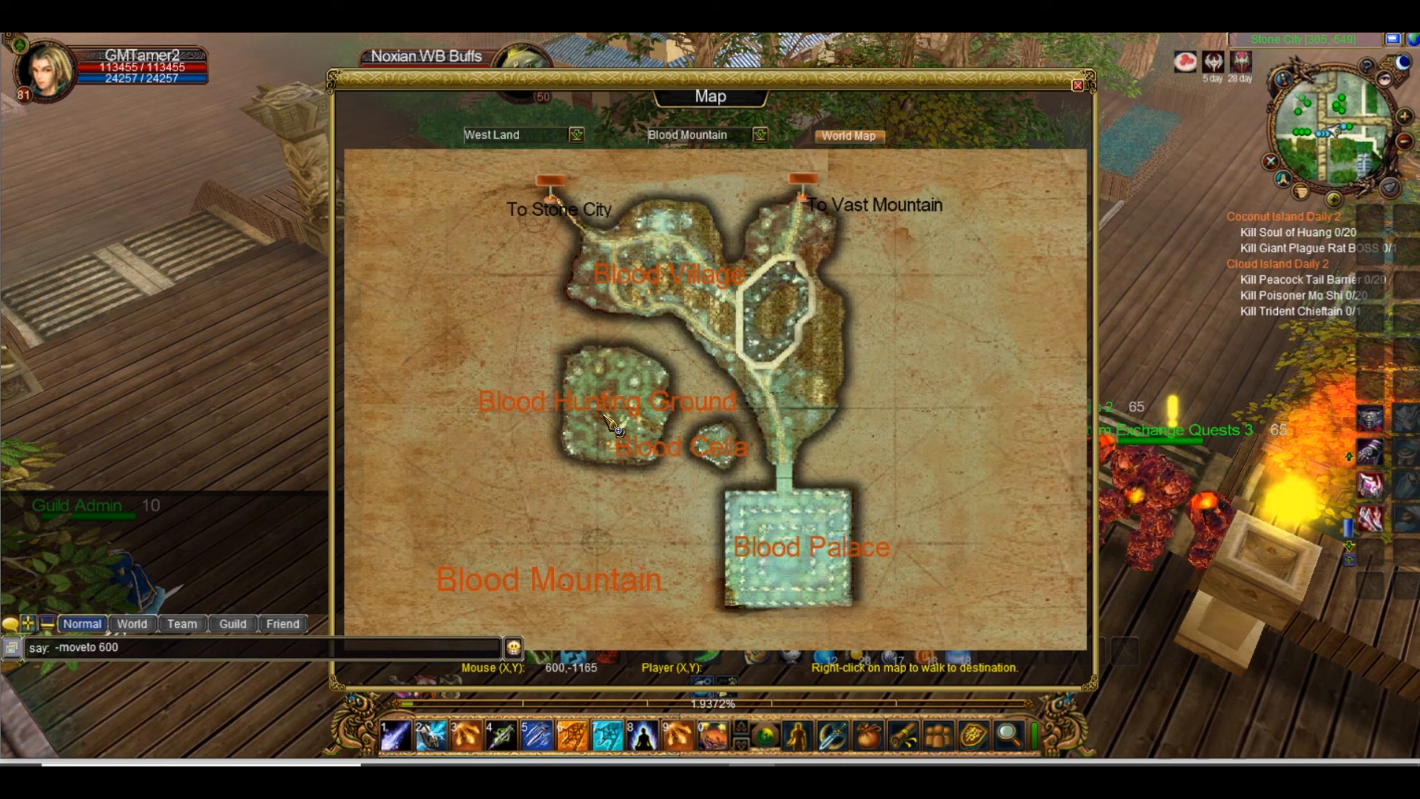
{"action": "key", "text": "Return"}
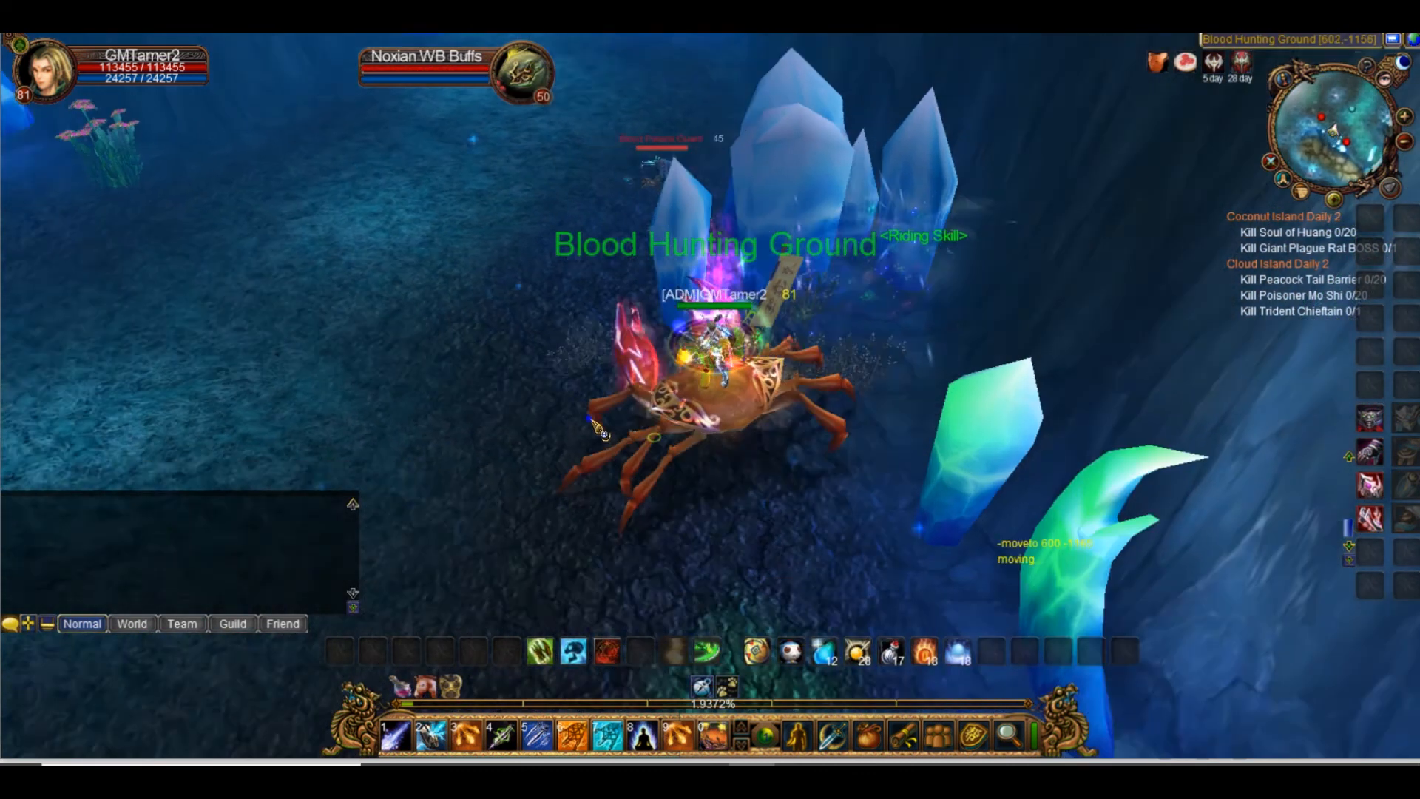
Move to the Blood Palace Herald and open its list of available quests
{"action": "left_click_drag", "start_coordinate": [596, 428], "coordinate": [523, 222]}
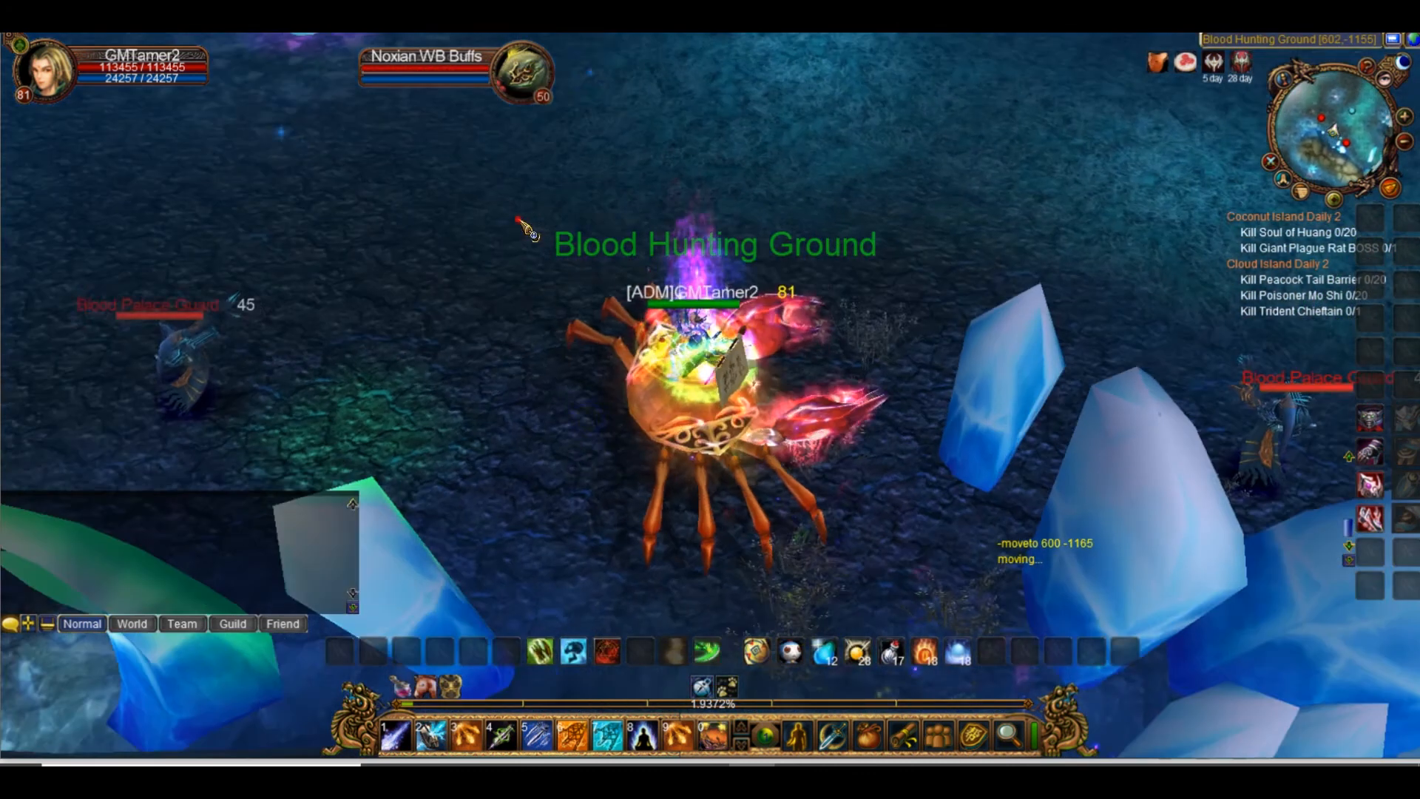
{"action": "left_click", "coordinate": [862, 306]}
{"action": "left_click", "coordinate": [830, 416]}
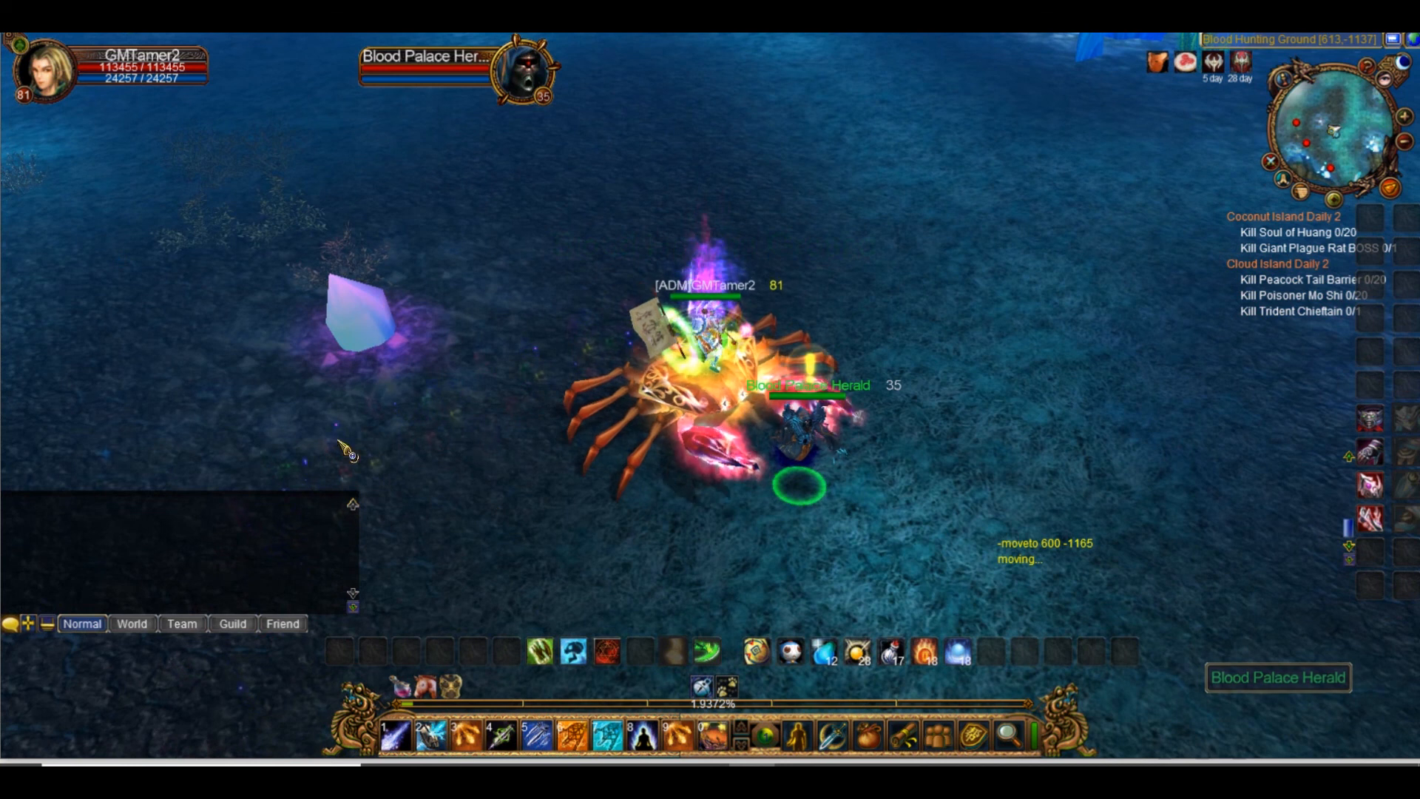
{"action": "left_click", "coordinate": [839, 423]}
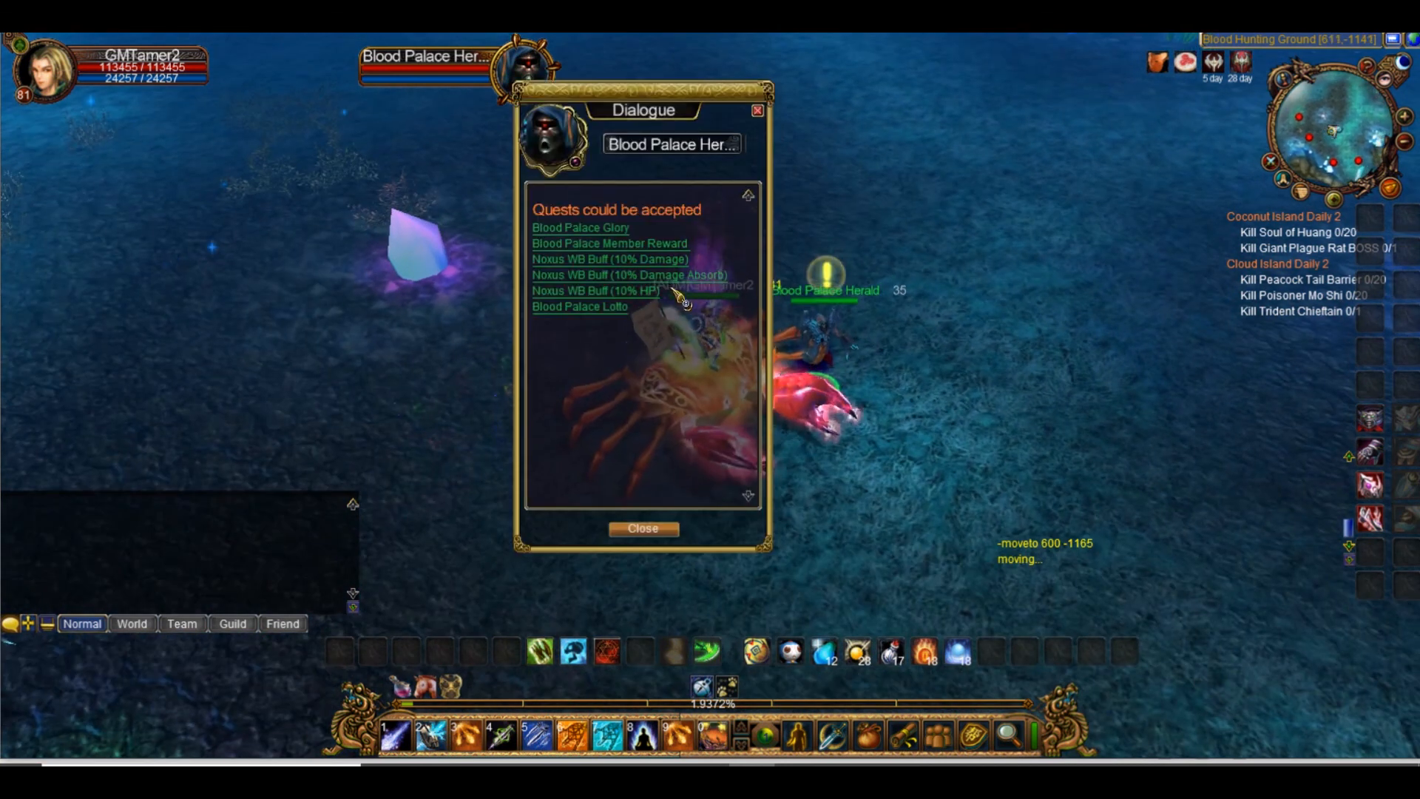
Examine the optional rewards of the Blood Palace Member Reward quest and accept the quest
{"action": "left_click", "coordinate": [621, 246]}
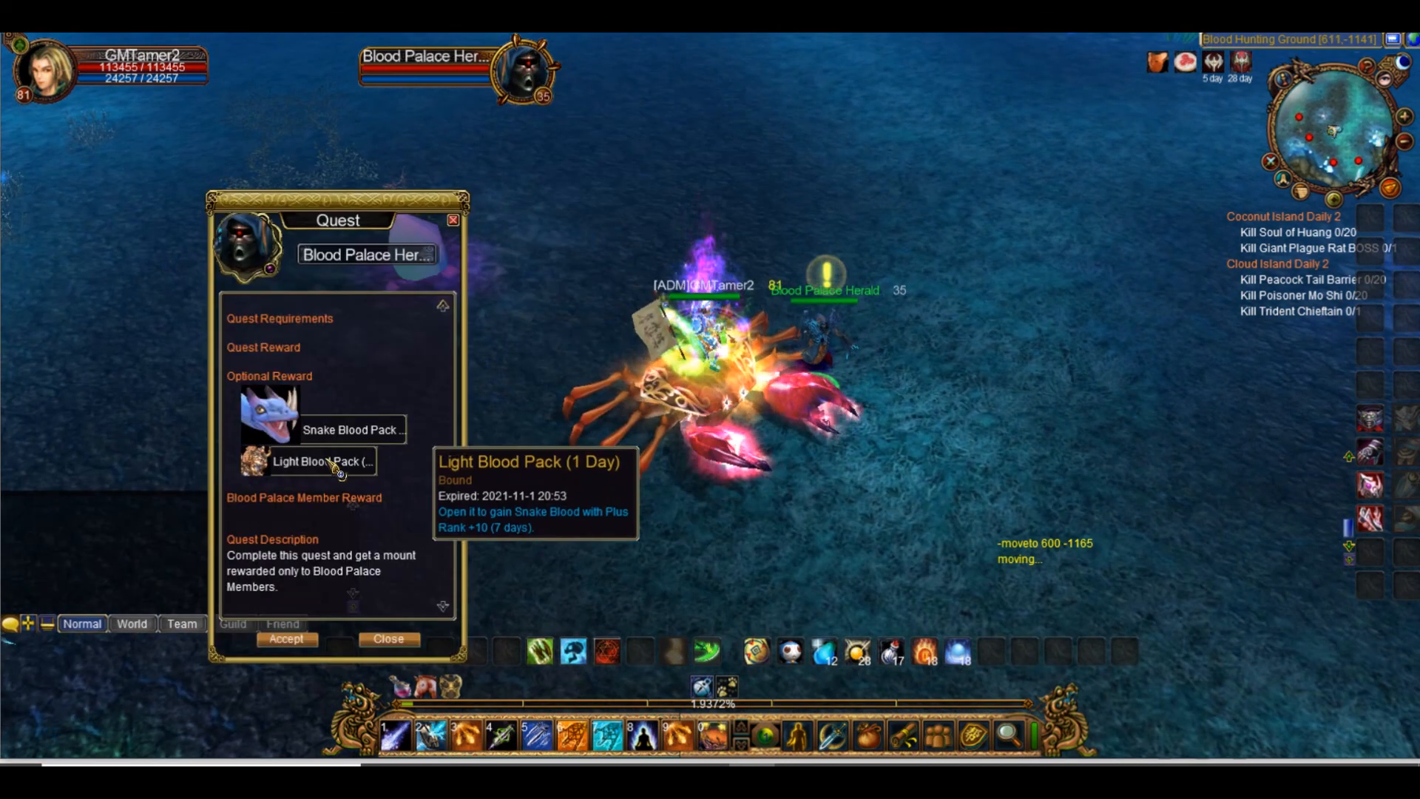
{"action": "left_click_drag", "start_coordinate": [348, 216], "coordinate": [483, 80]}
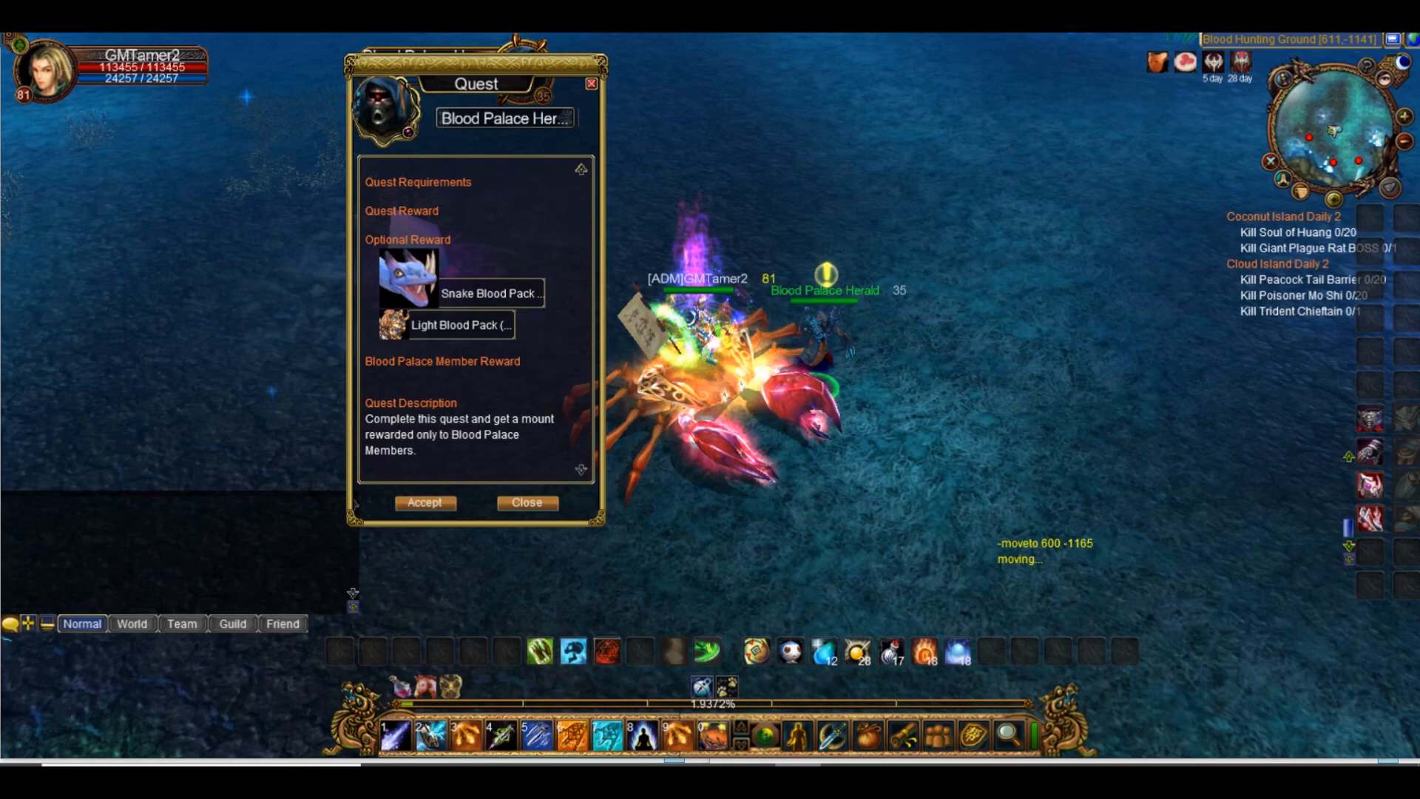
{"action": "mouse_move", "coordinate": [492, 296]}
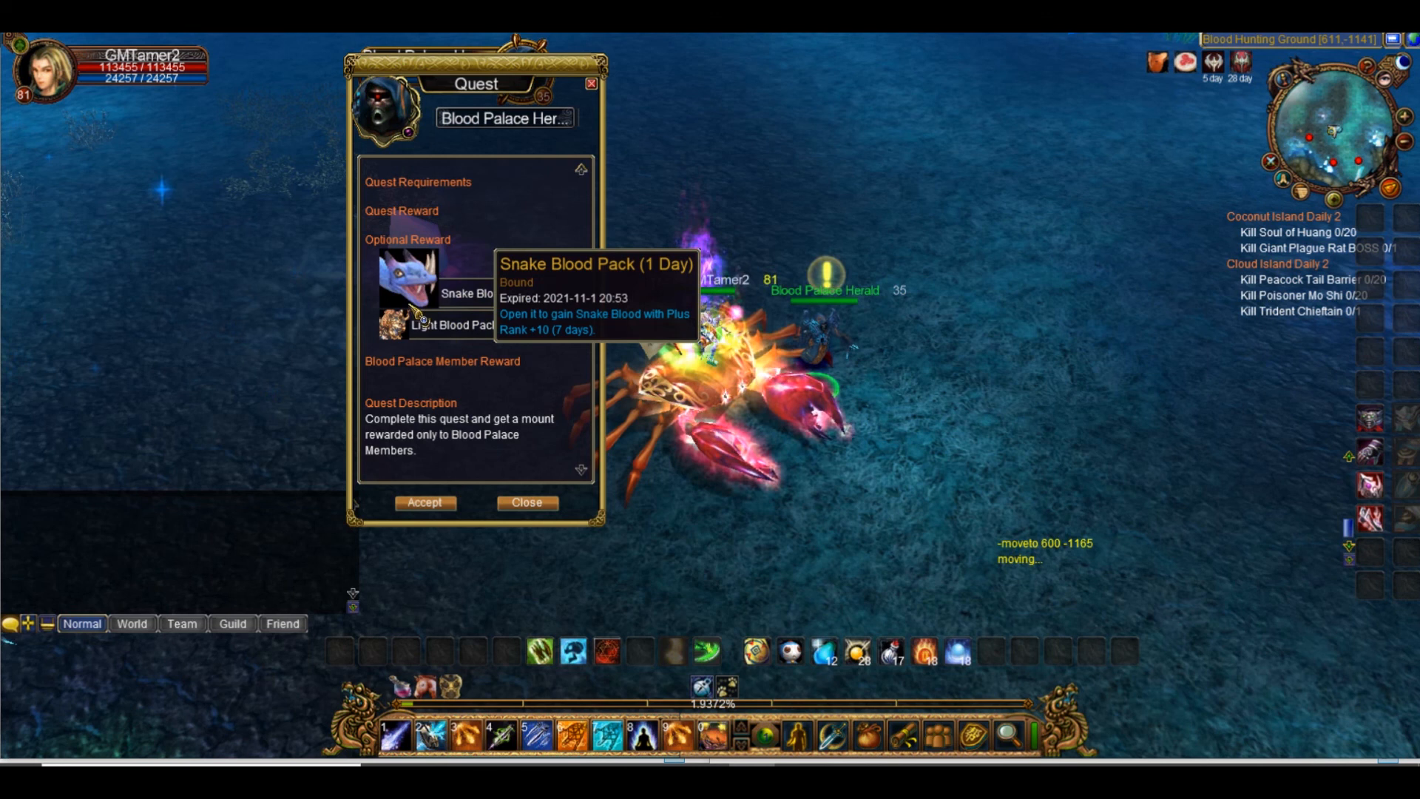
{"action": "mouse_move", "coordinate": [412, 332]}
{"action": "left_click", "coordinate": [425, 502]}
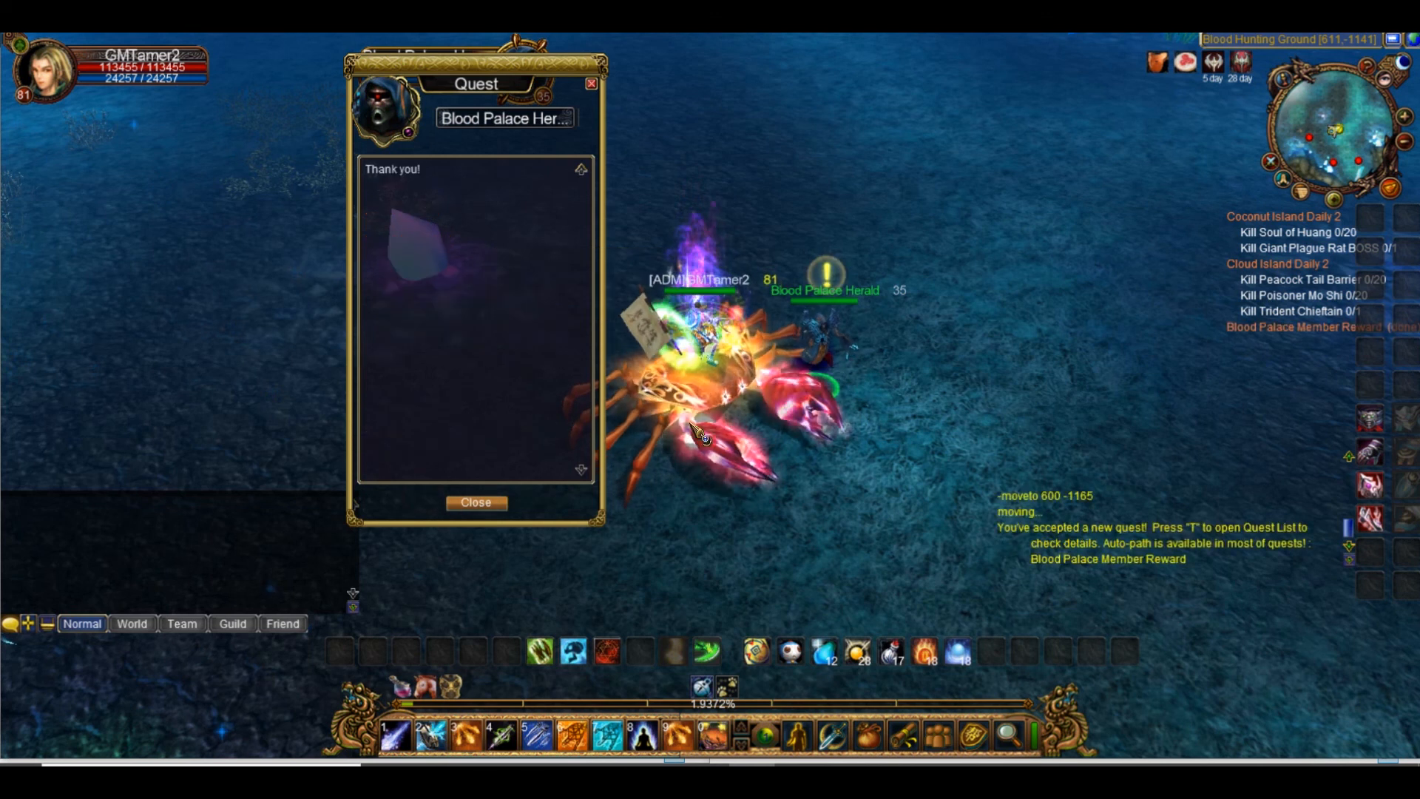
Complete the Blood Palace Member Reward quest with the Snake Blood Pack as optional reward and check the item in the inventory
{"action": "left_click", "coordinate": [610, 228]}
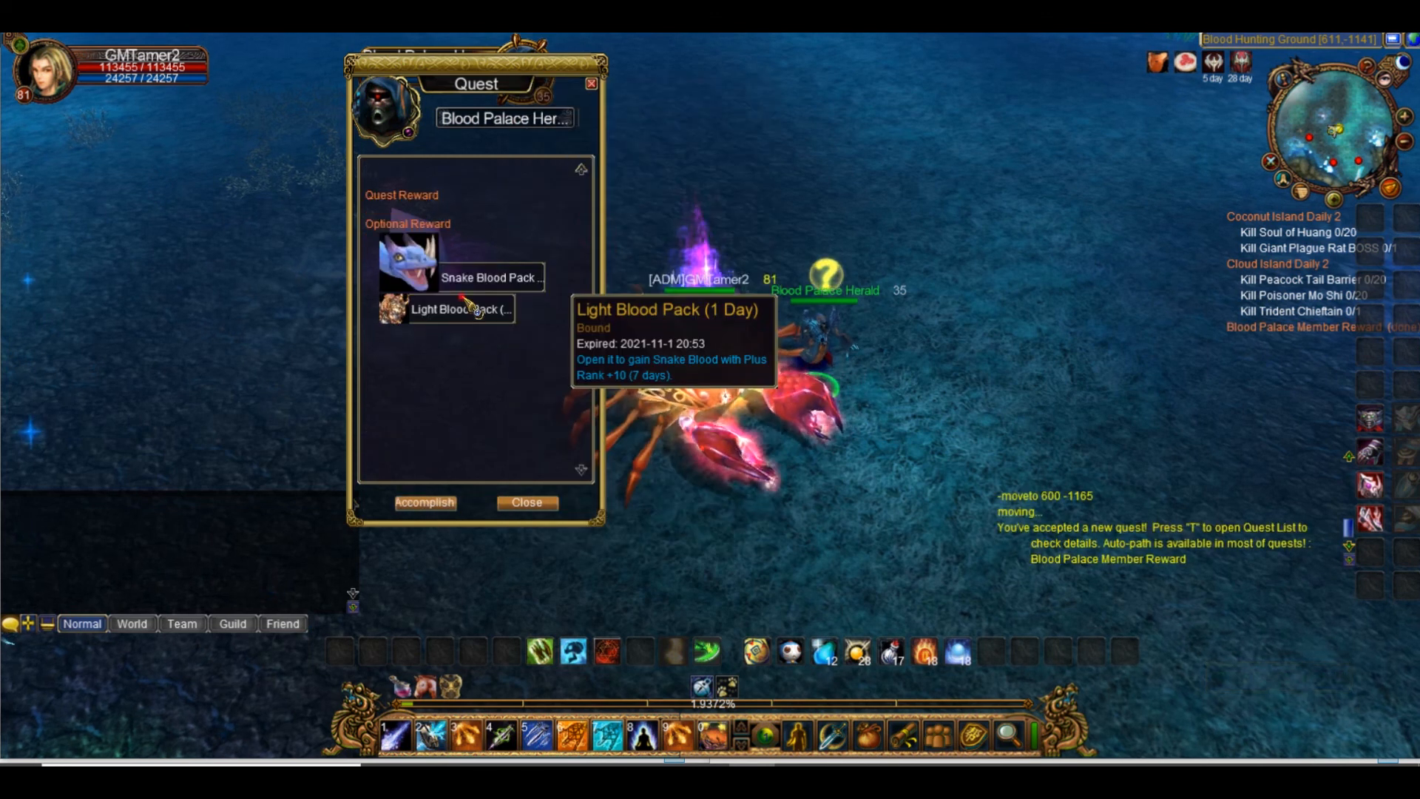
{"action": "mouse_move", "coordinate": [426, 317]}
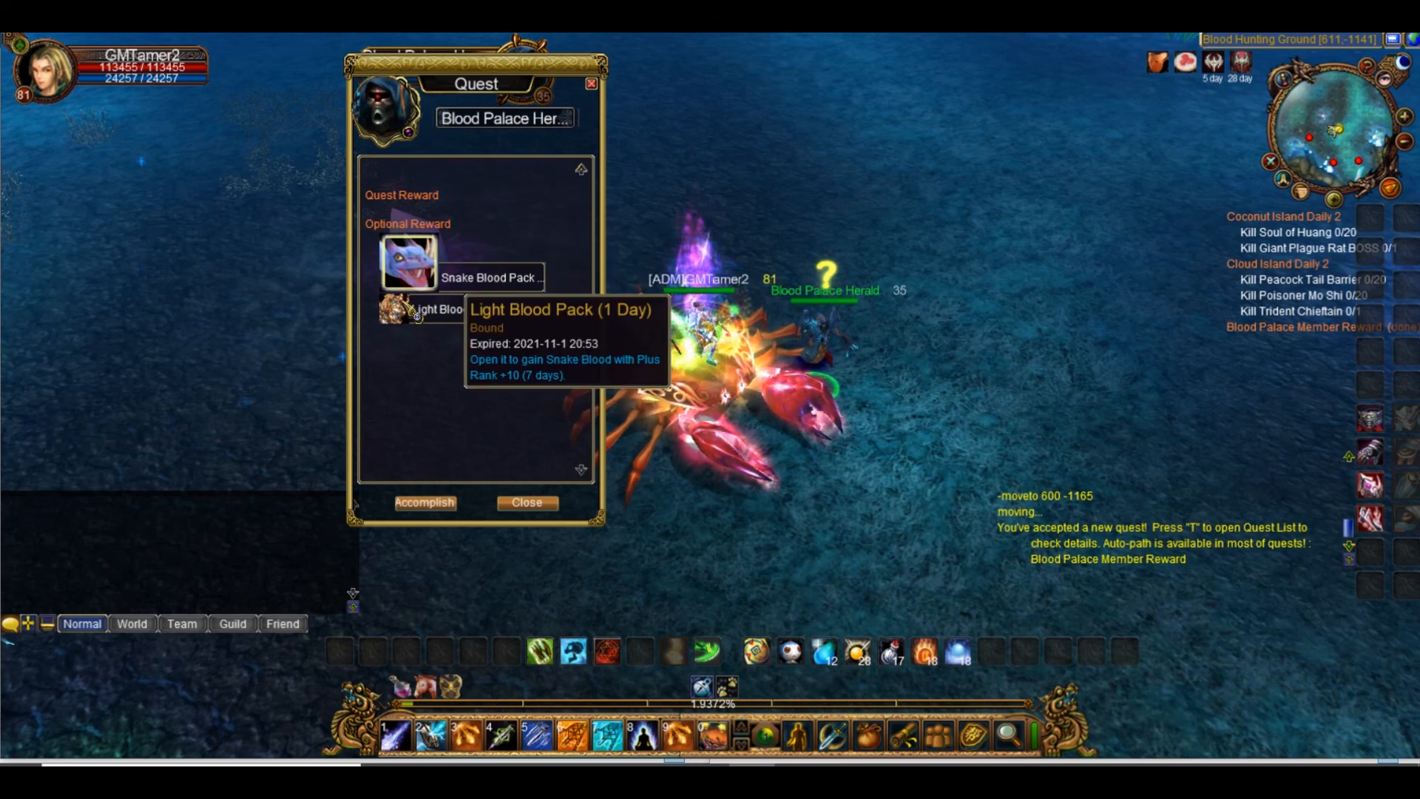
{"action": "mouse_move", "coordinate": [419, 272]}
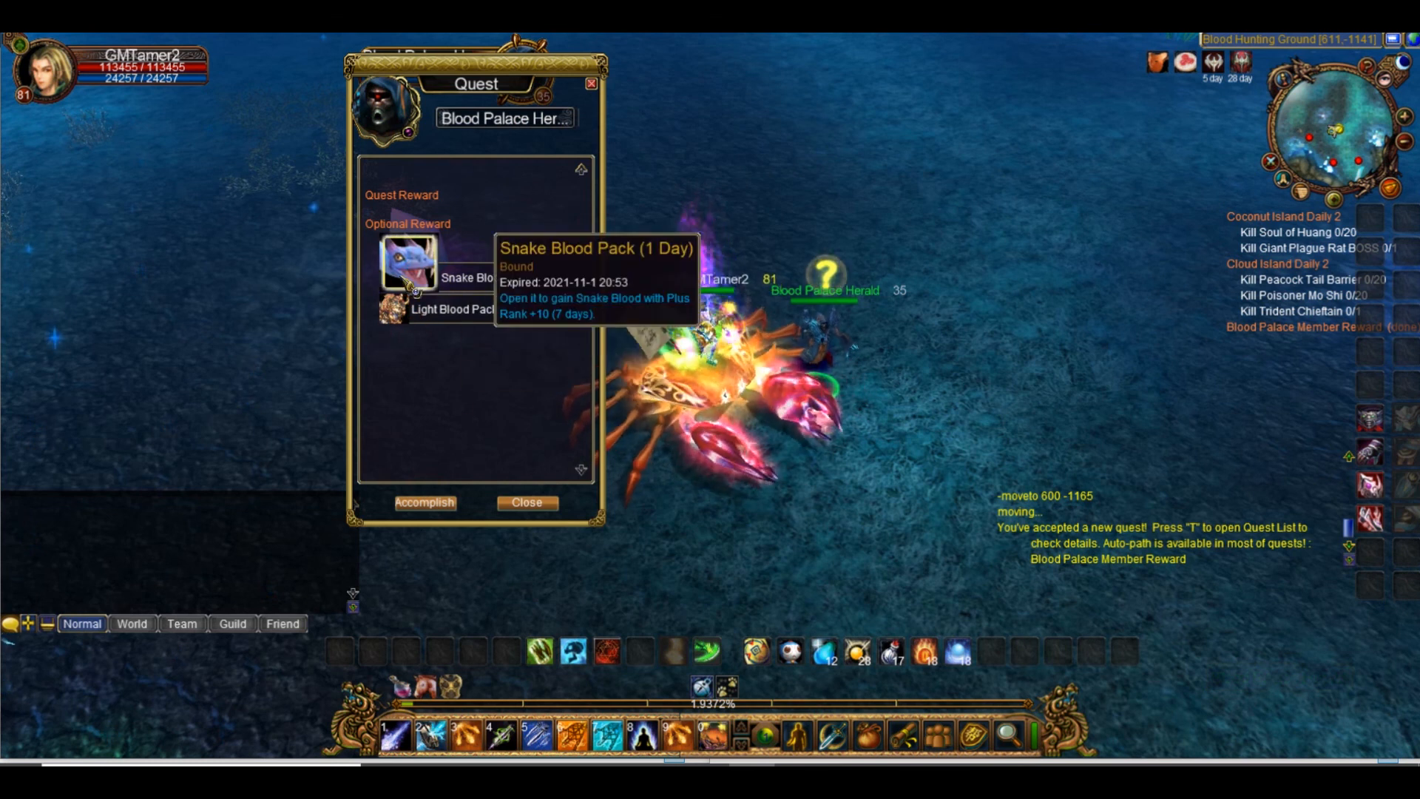
{"action": "left_click", "coordinate": [447, 505]}
{"action": "key", "text": "b"}
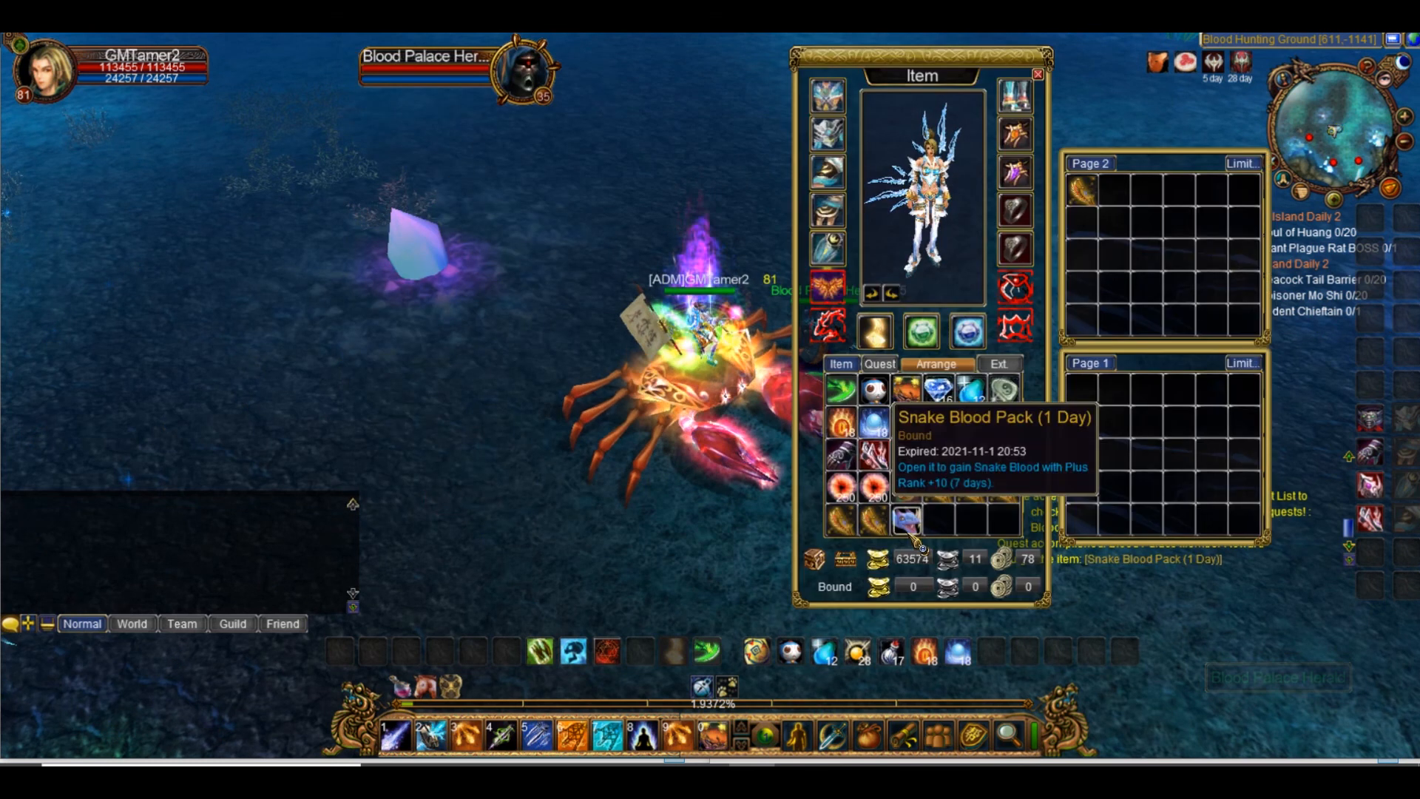
{"action": "key", "text": "b"}
{"action": "left_click", "coordinate": [821, 340]}
Return to the task workbook in Excel, end the editing of cell AL139 and close the workbook
{"action": "key", "text": "Escape"}
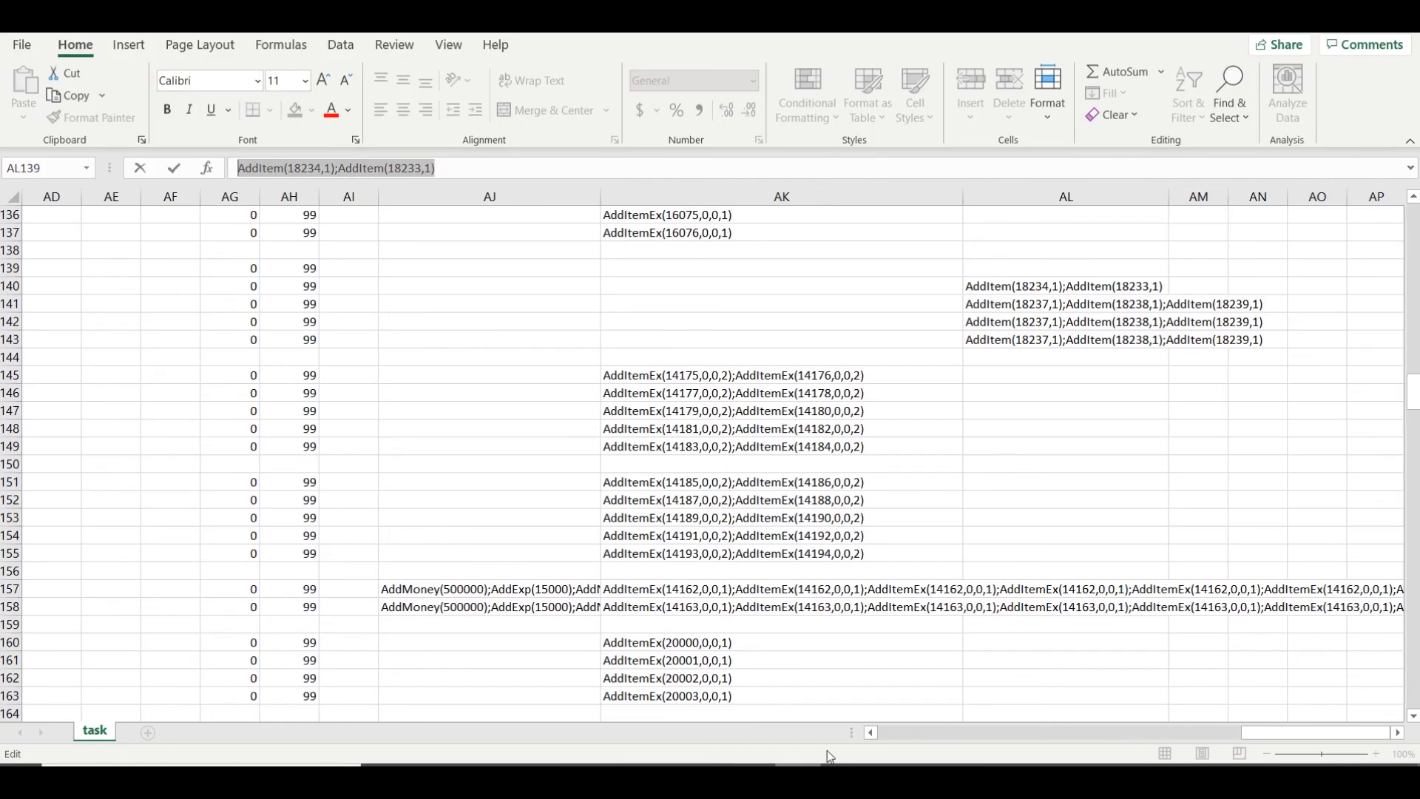
{"action": "left_click", "coordinate": [1029, 345]}
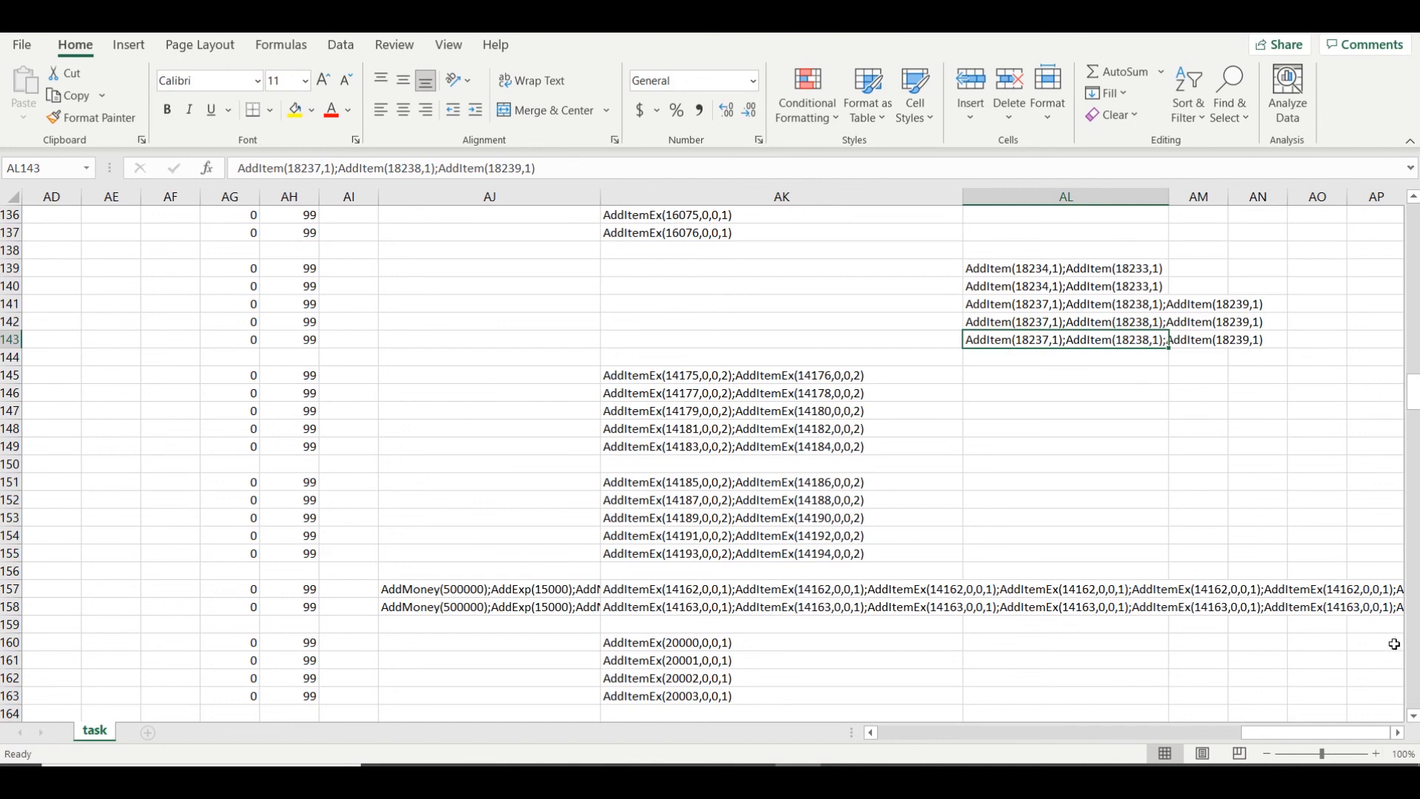
{"action": "left_click_drag", "start_coordinate": [1414, 398], "coordinate": [1390, 188]}
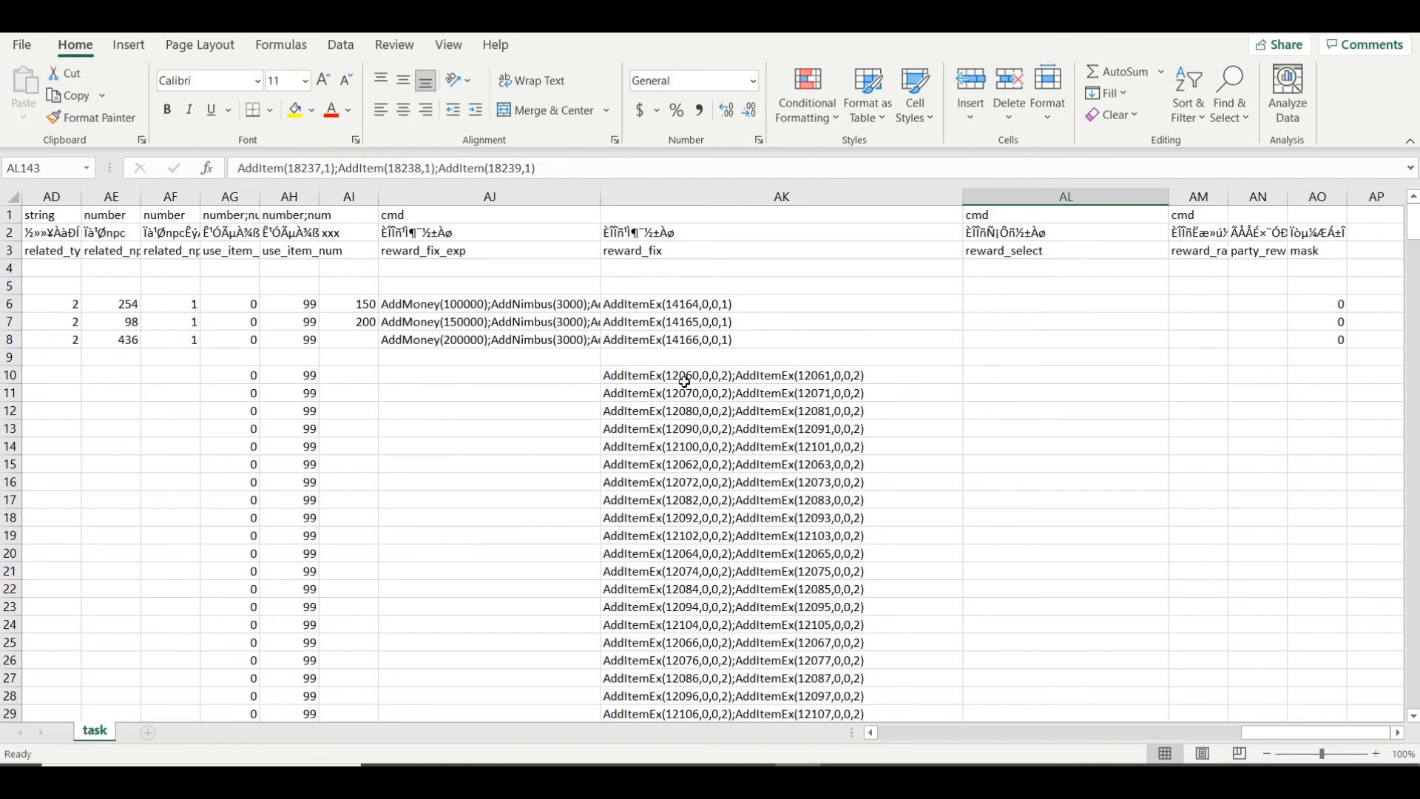
{"action": "left_click_drag", "start_coordinate": [1316, 732], "coordinate": [805, 722]}
{"action": "left_click", "coordinate": [1400, 15]}
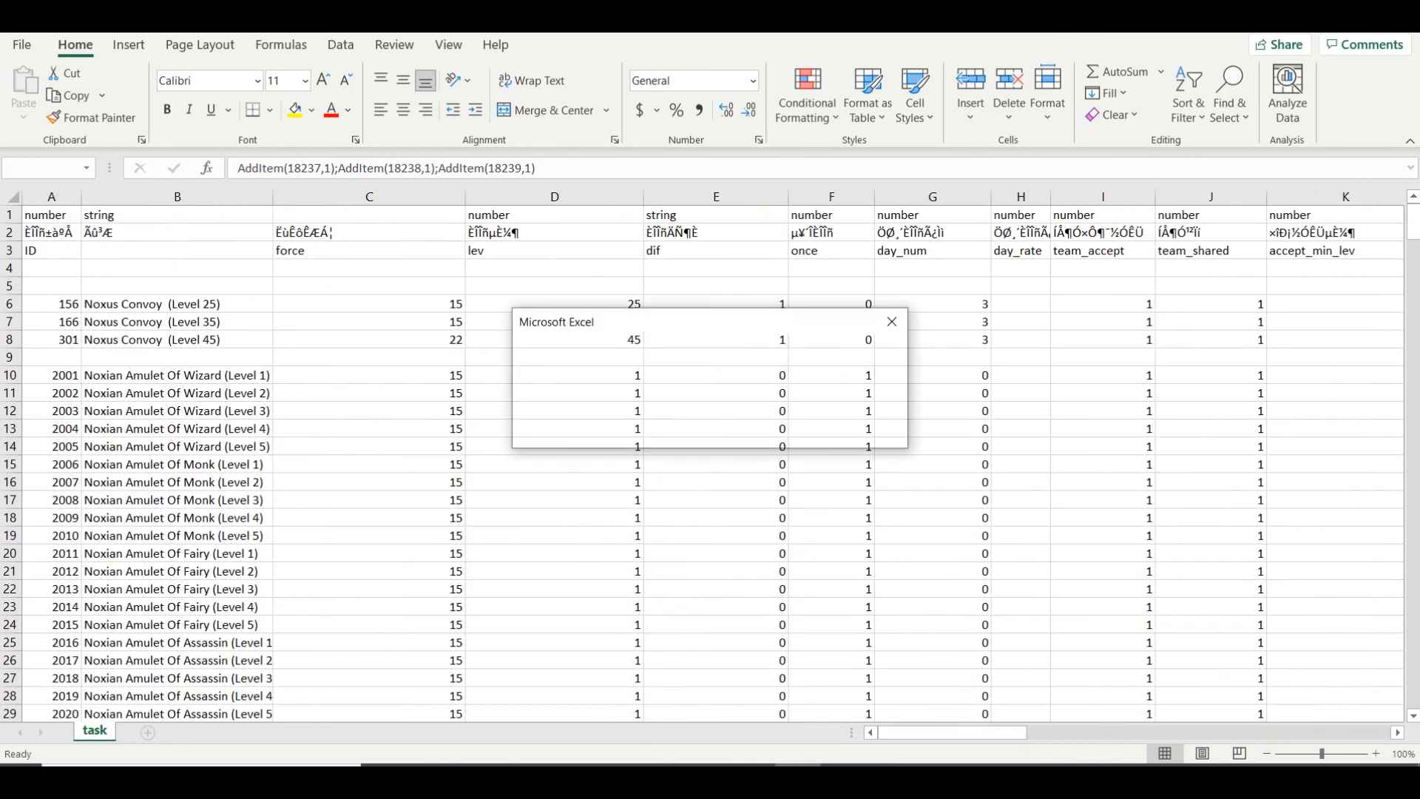
{"action": "left_click", "coordinate": [726, 435]}
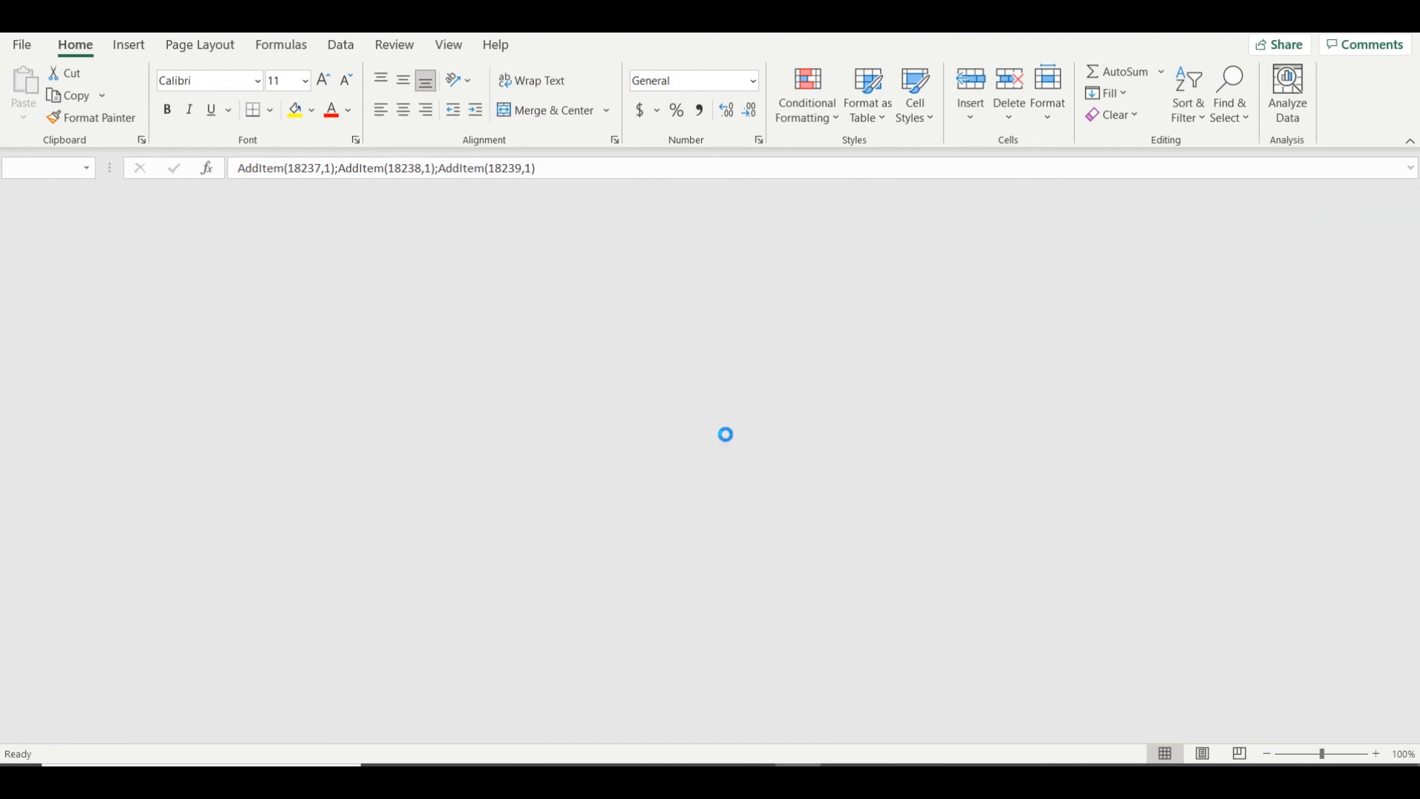
Switch to the game_server folder in File Explorer, look into local\malay_gb and open the local\common\table folder
{"action": "mouse_move", "coordinate": [567, 780]}
{"action": "mouse_move", "coordinate": [603, 732]}
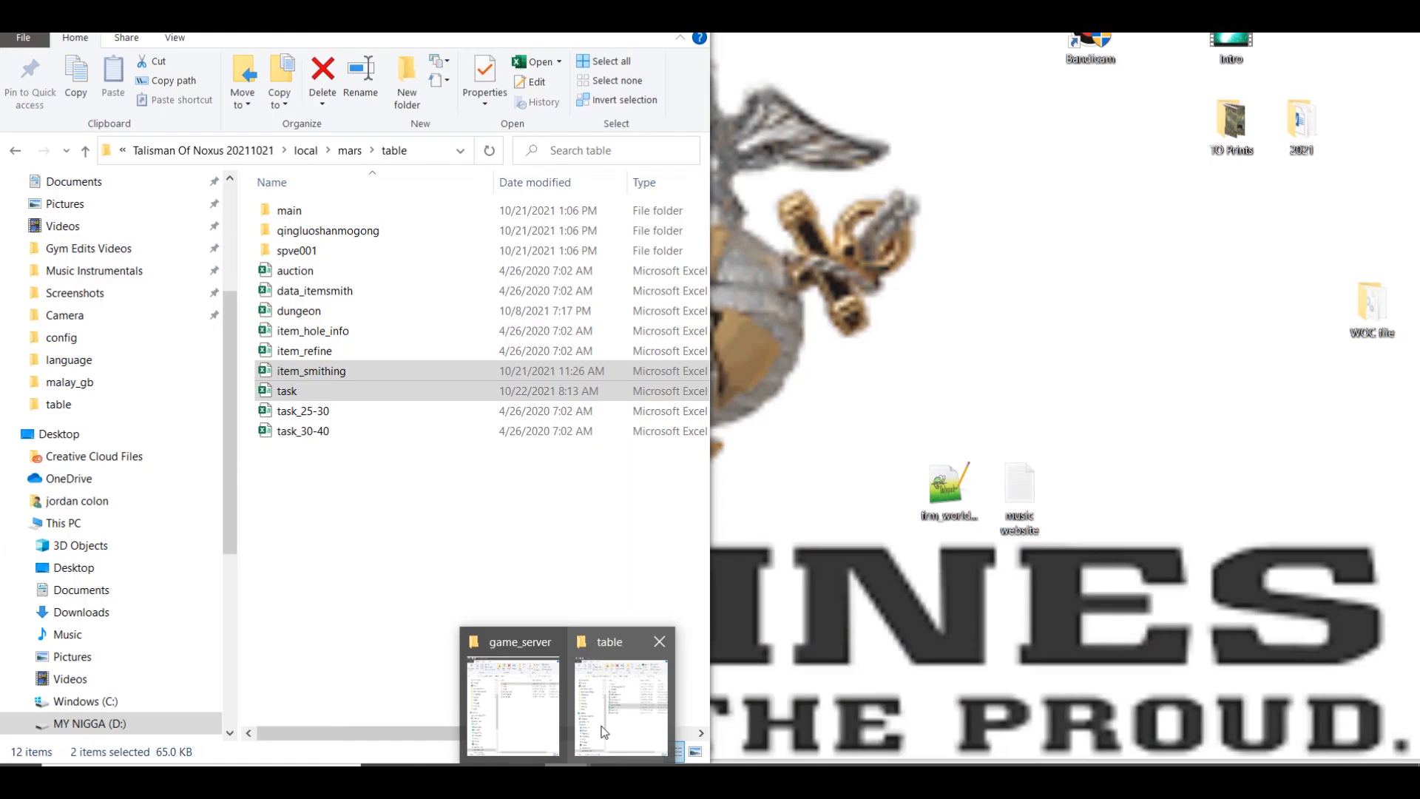
{"action": "left_click", "coordinate": [522, 703]}
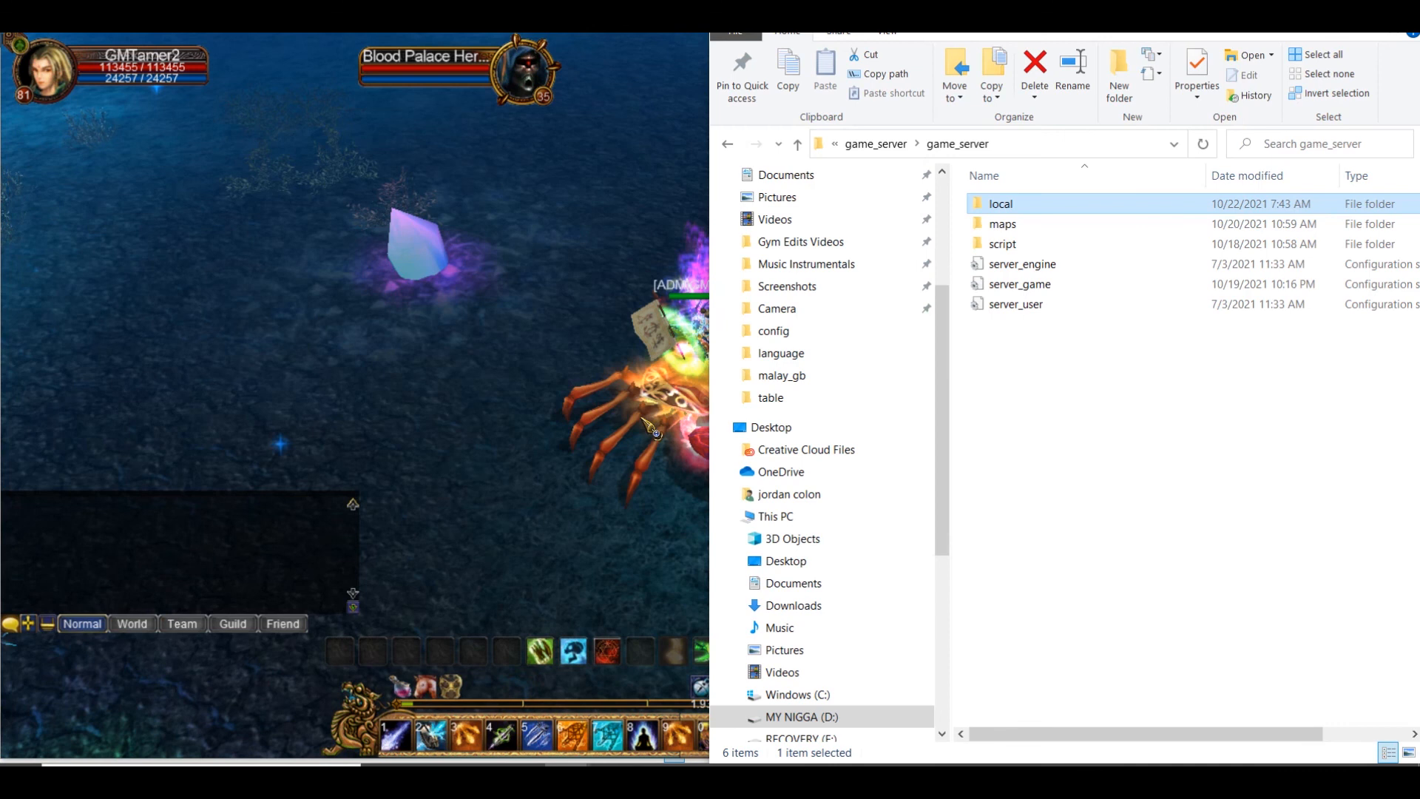
{"action": "double_click", "coordinate": [1006, 209]}
{"action": "double_click", "coordinate": [1014, 224]}
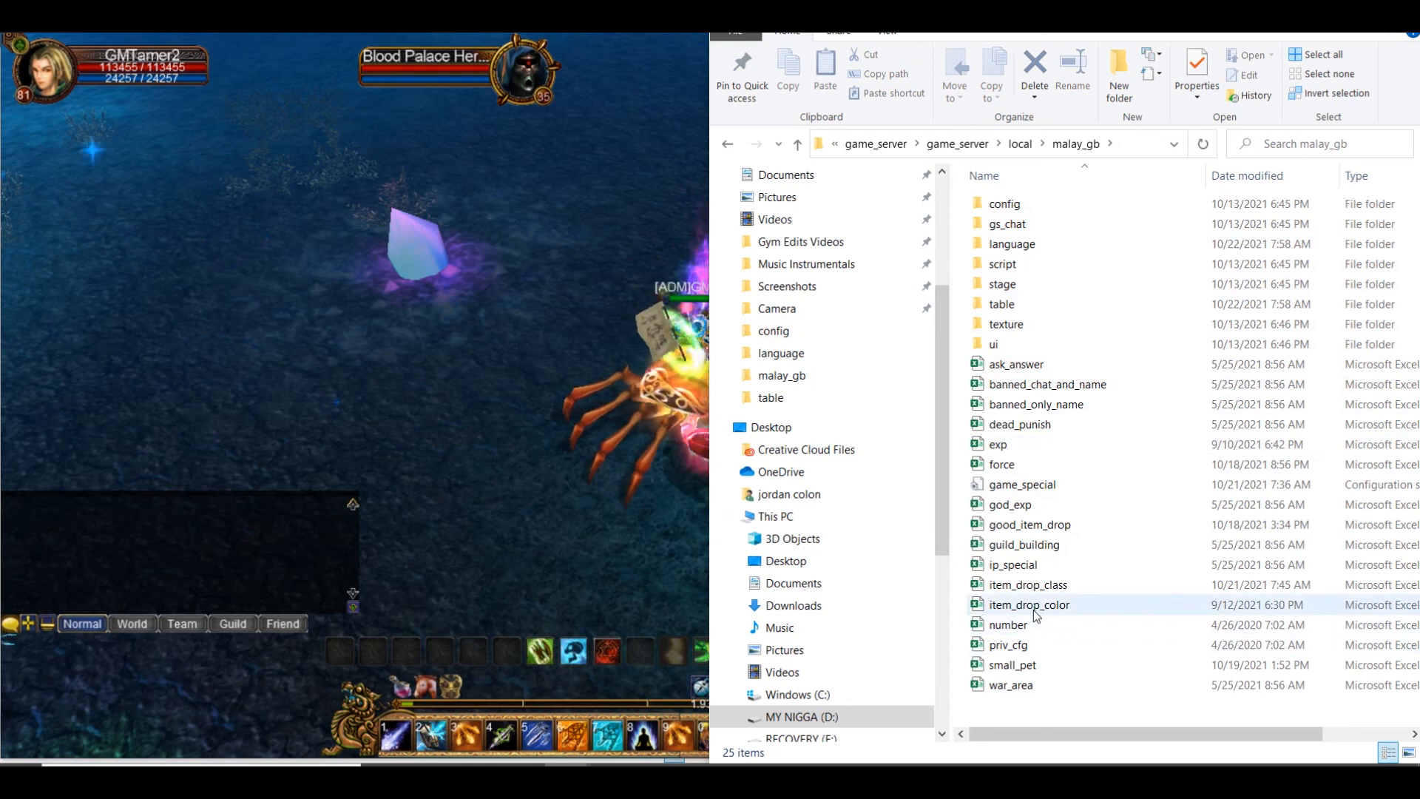
{"action": "left_click", "coordinate": [1019, 144]}
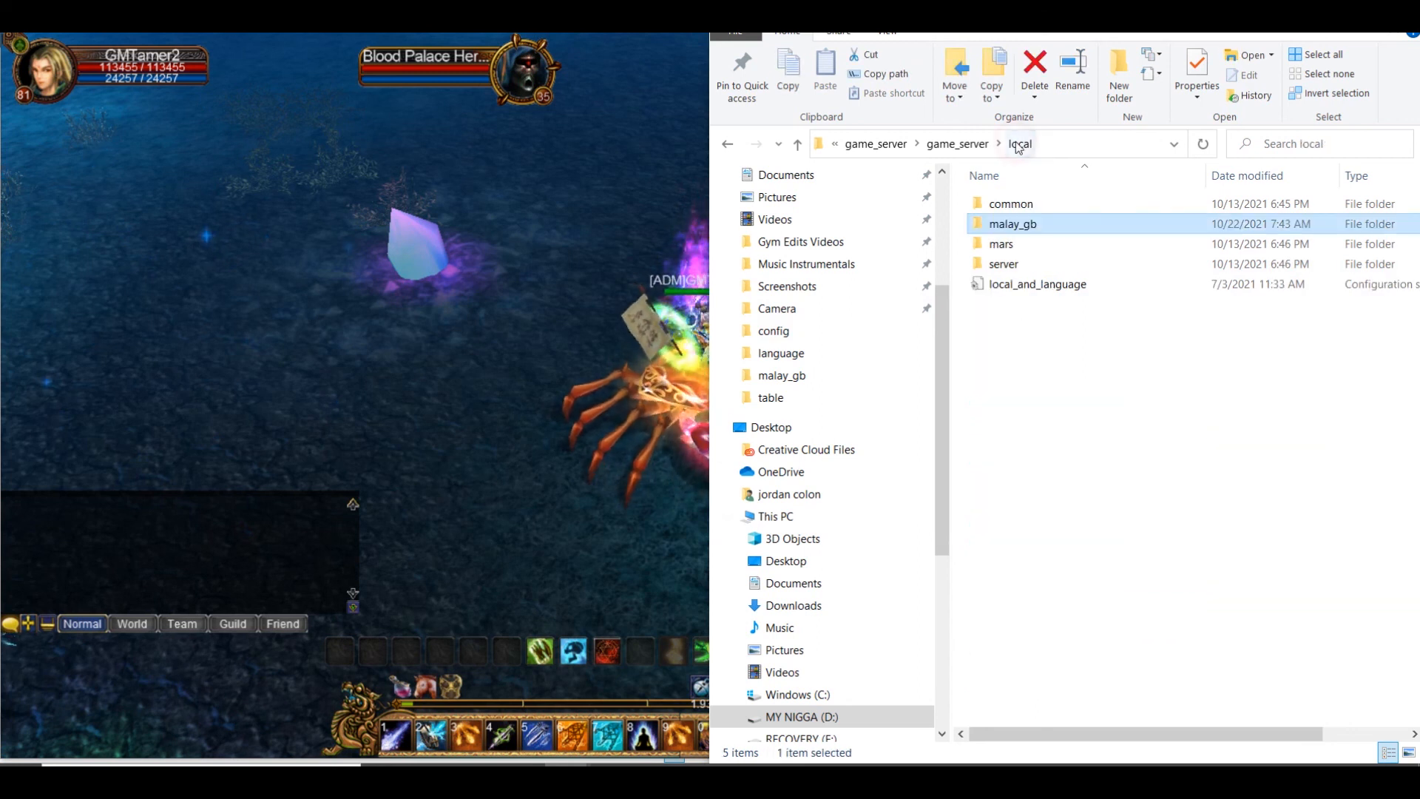
{"action": "double_click", "coordinate": [1011, 207]}
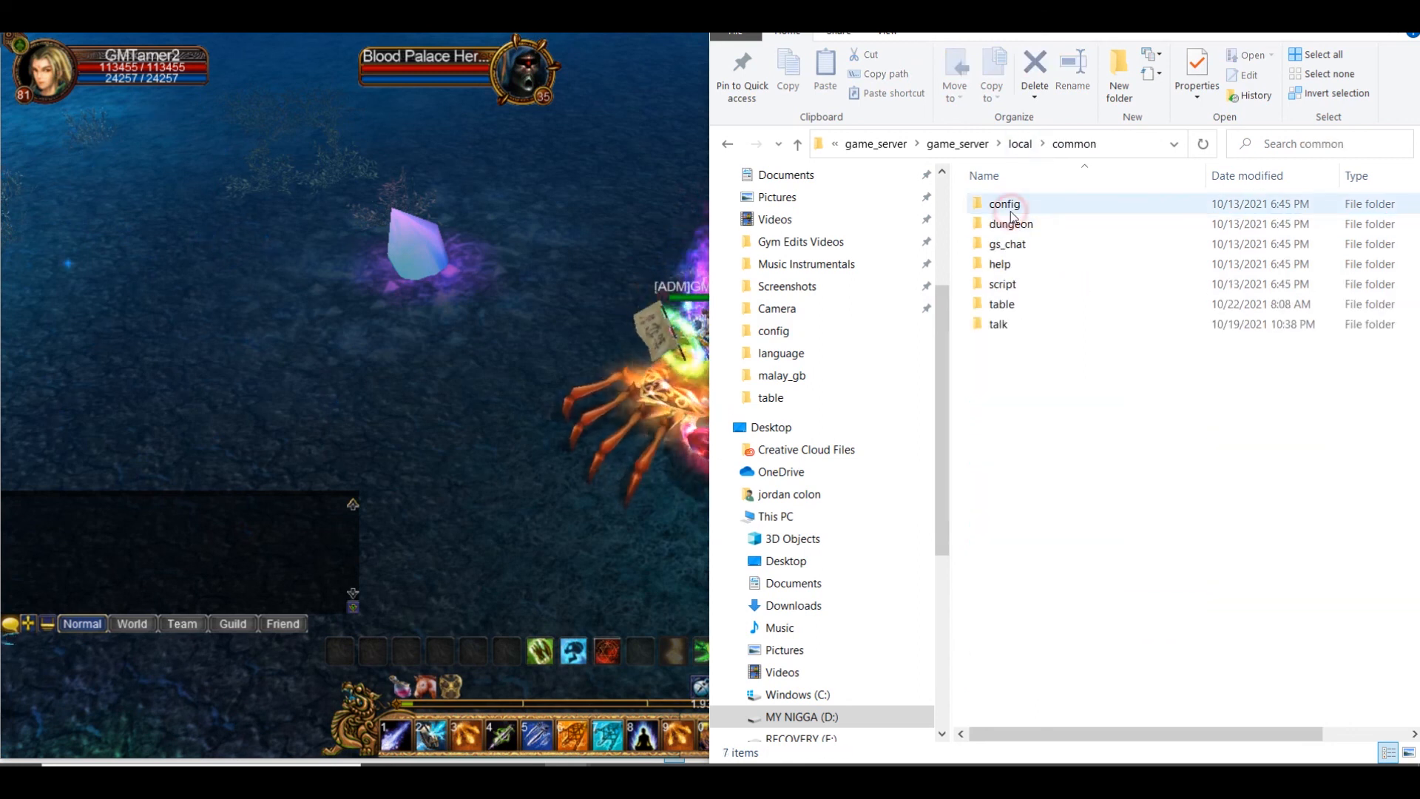
{"action": "double_click", "coordinate": [1022, 303]}
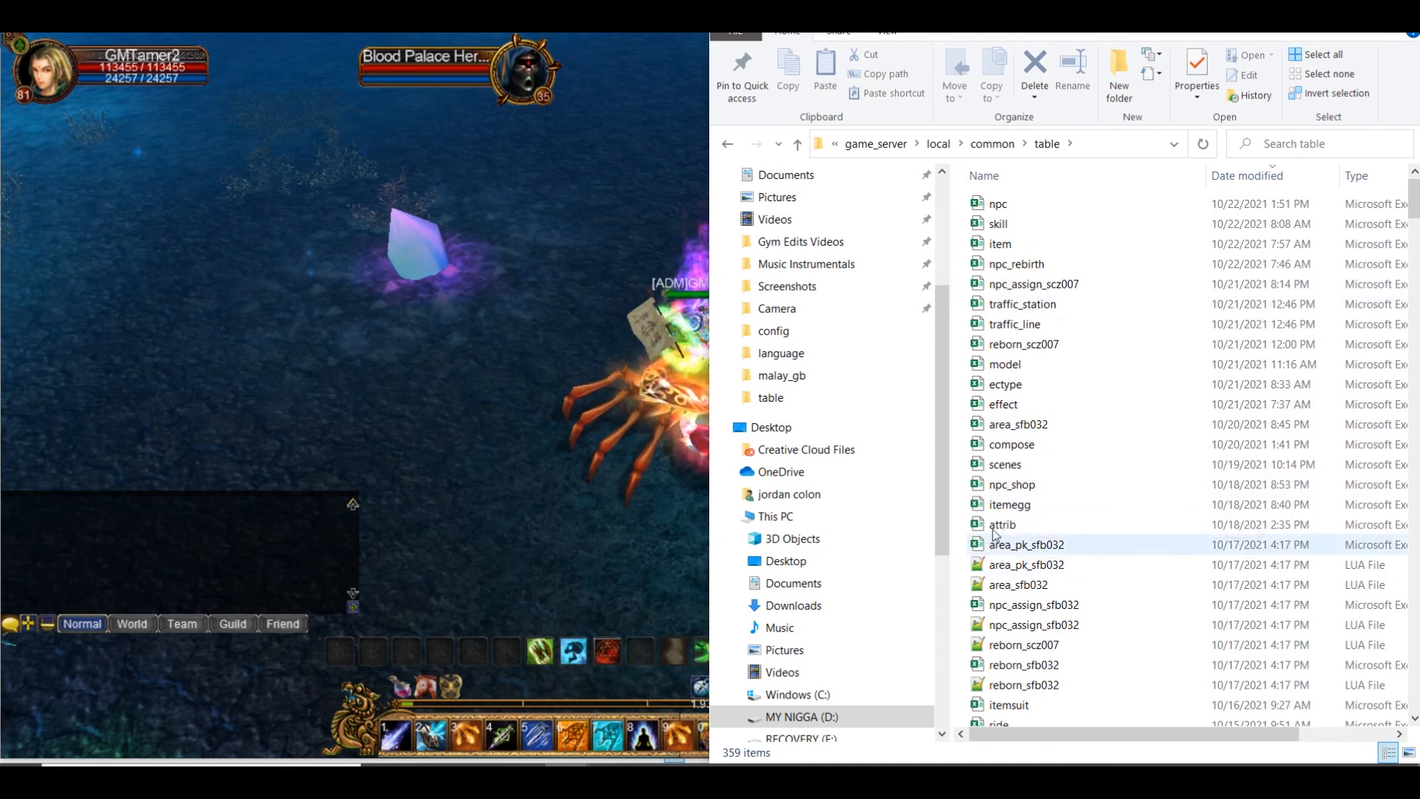
Select the recently modified table files from npc down to attrib and compare them with the older files below
{"action": "left_click", "coordinate": [966, 531]}
{"action": "left_click_drag", "start_coordinate": [1021, 505], "coordinate": [1010, 200]}
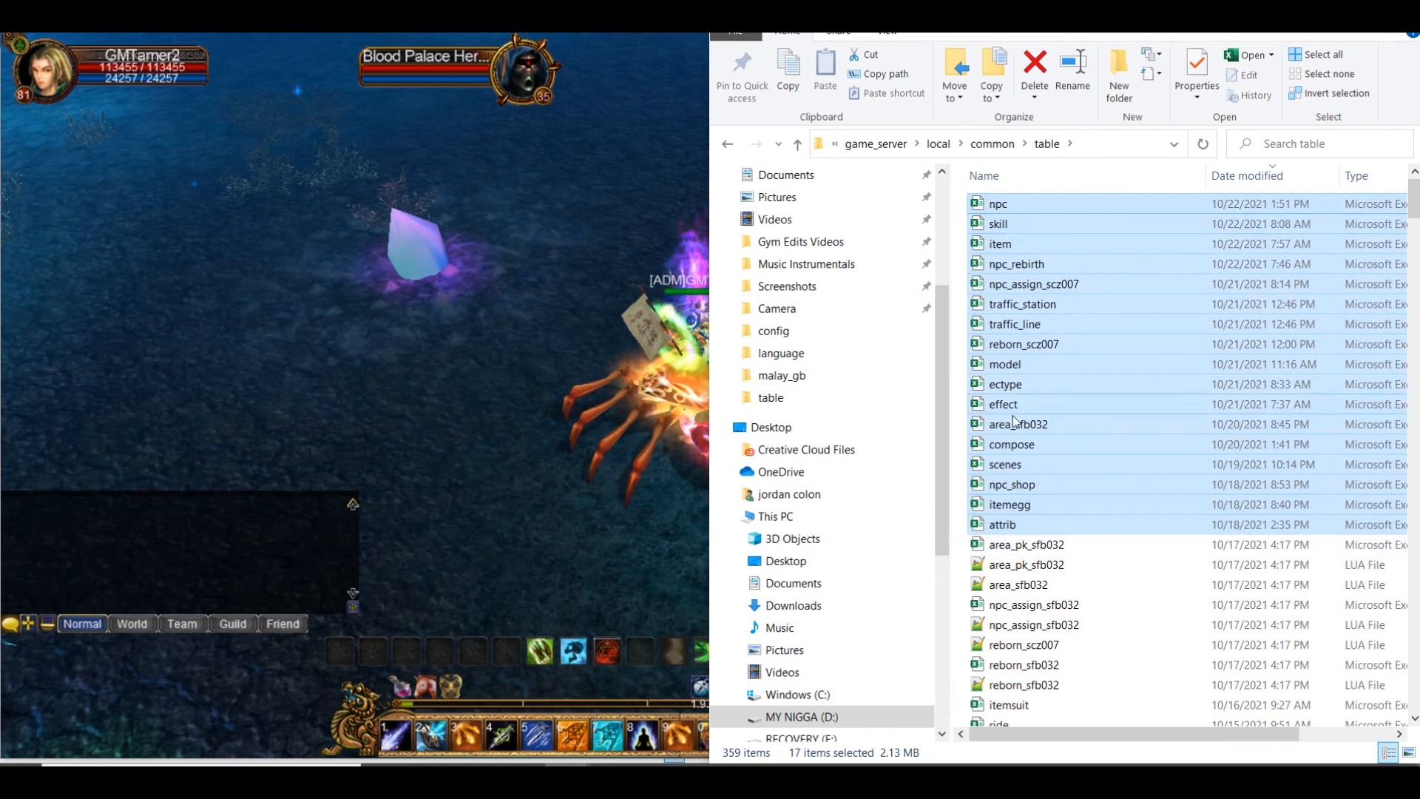
{"action": "scroll", "coordinate": [1032, 506], "scroll_direction": "down", "scroll_amount": 2}
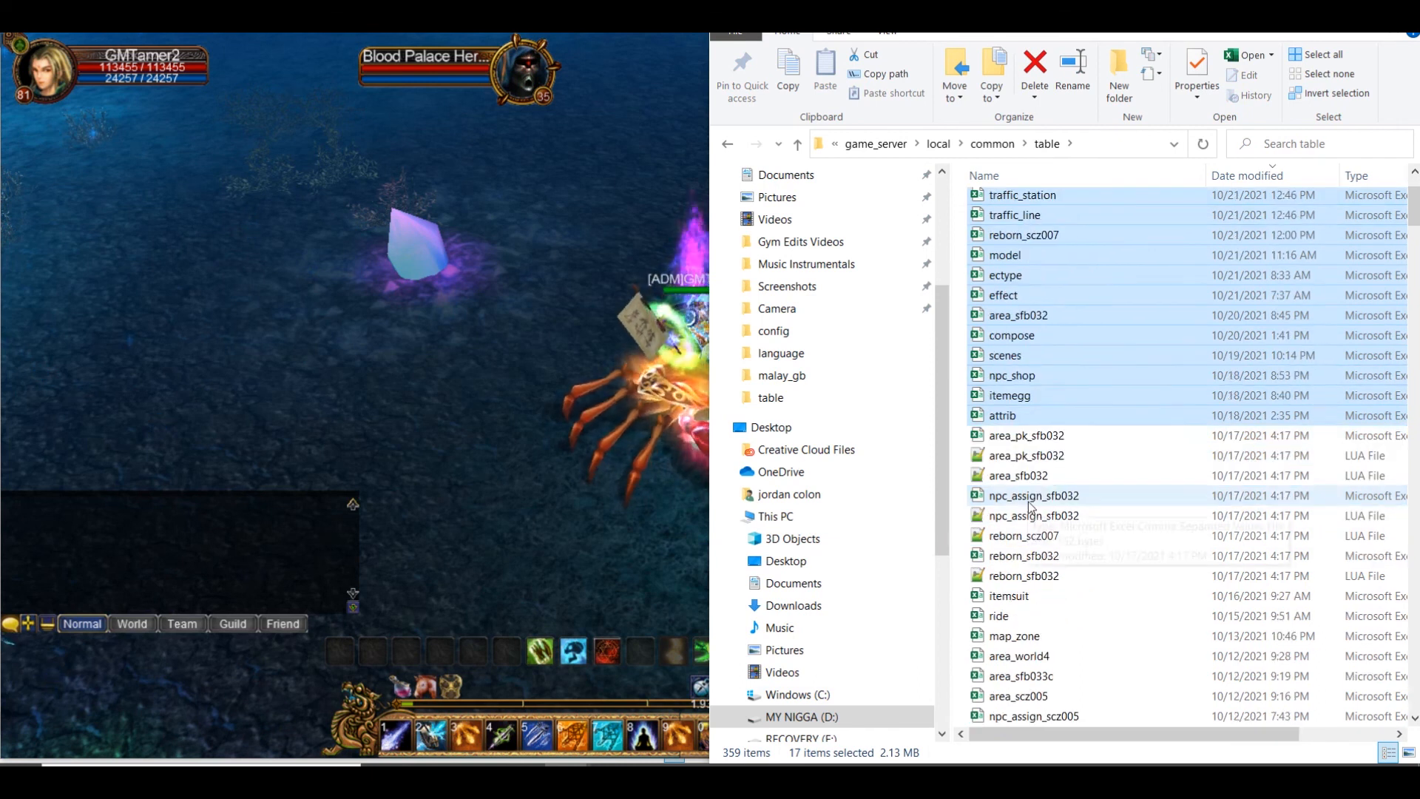
{"action": "scroll", "coordinate": [1032, 506], "scroll_direction": "down", "scroll_amount": 1}
{"action": "scroll", "coordinate": [1032, 510], "scroll_direction": "up", "scroll_amount": 3}
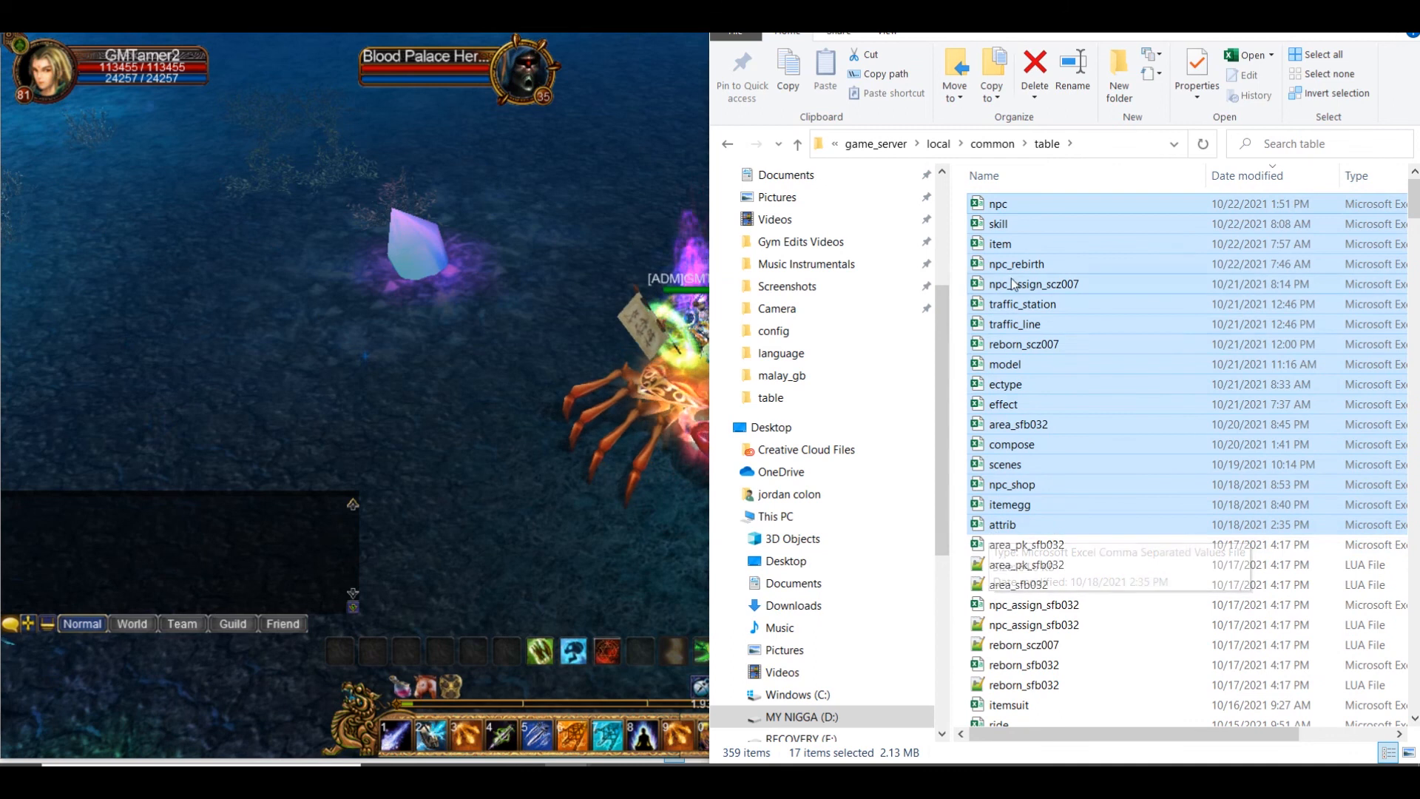
{"action": "scroll", "coordinate": [1037, 298], "scroll_direction": "down", "scroll_amount": 3}
{"action": "scroll", "coordinate": [1037, 300], "scroll_direction": "up", "scroll_amount": 3}
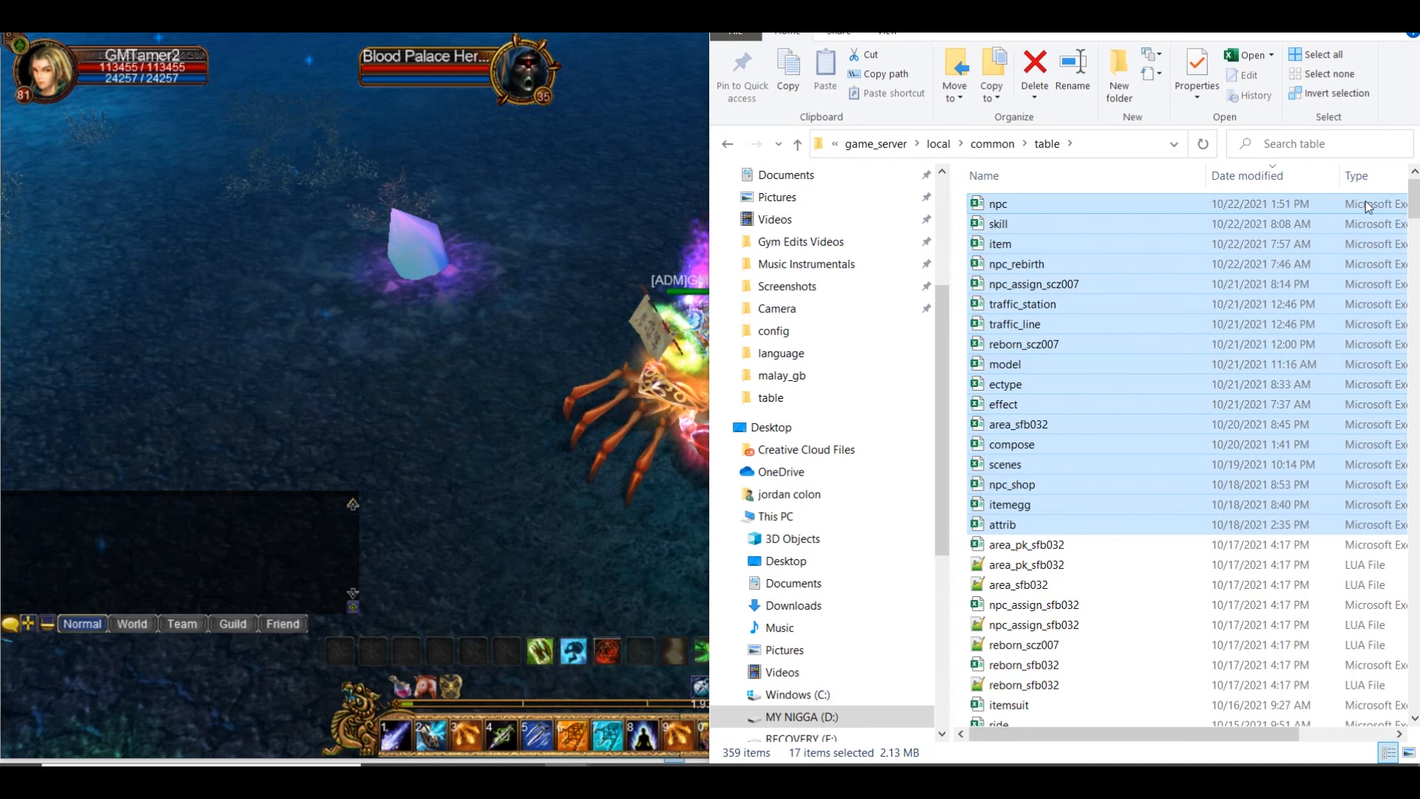
Look through the older files in the table folder and put File Explorer away to return to the game
{"action": "scroll", "coordinate": [1228, 199], "scroll_direction": "down", "scroll_amount": 20}
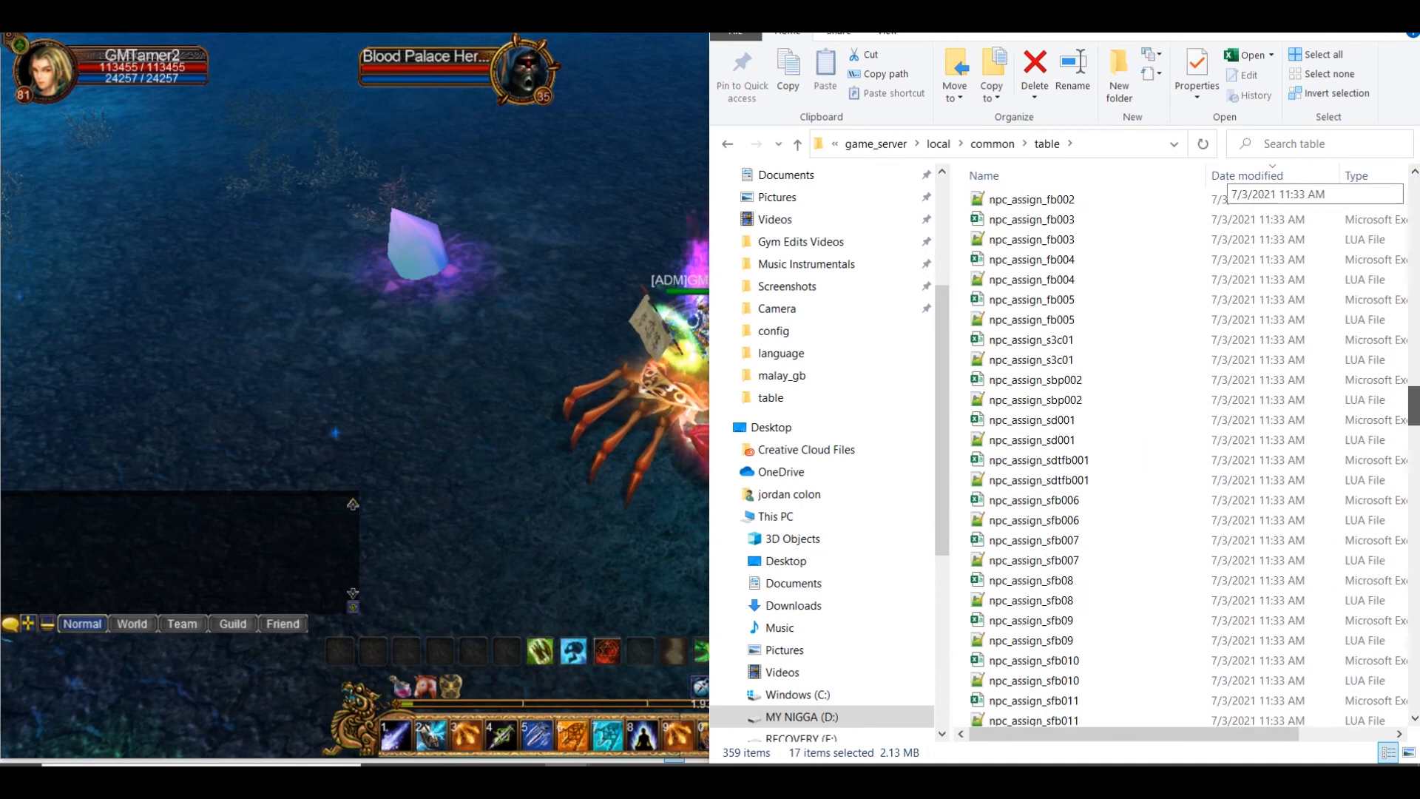
{"action": "scroll", "coordinate": [1190, 451], "scroll_direction": "up", "scroll_amount": 9}
{"action": "left_click_drag", "start_coordinate": [1419, 358], "coordinate": [1418, 352]}
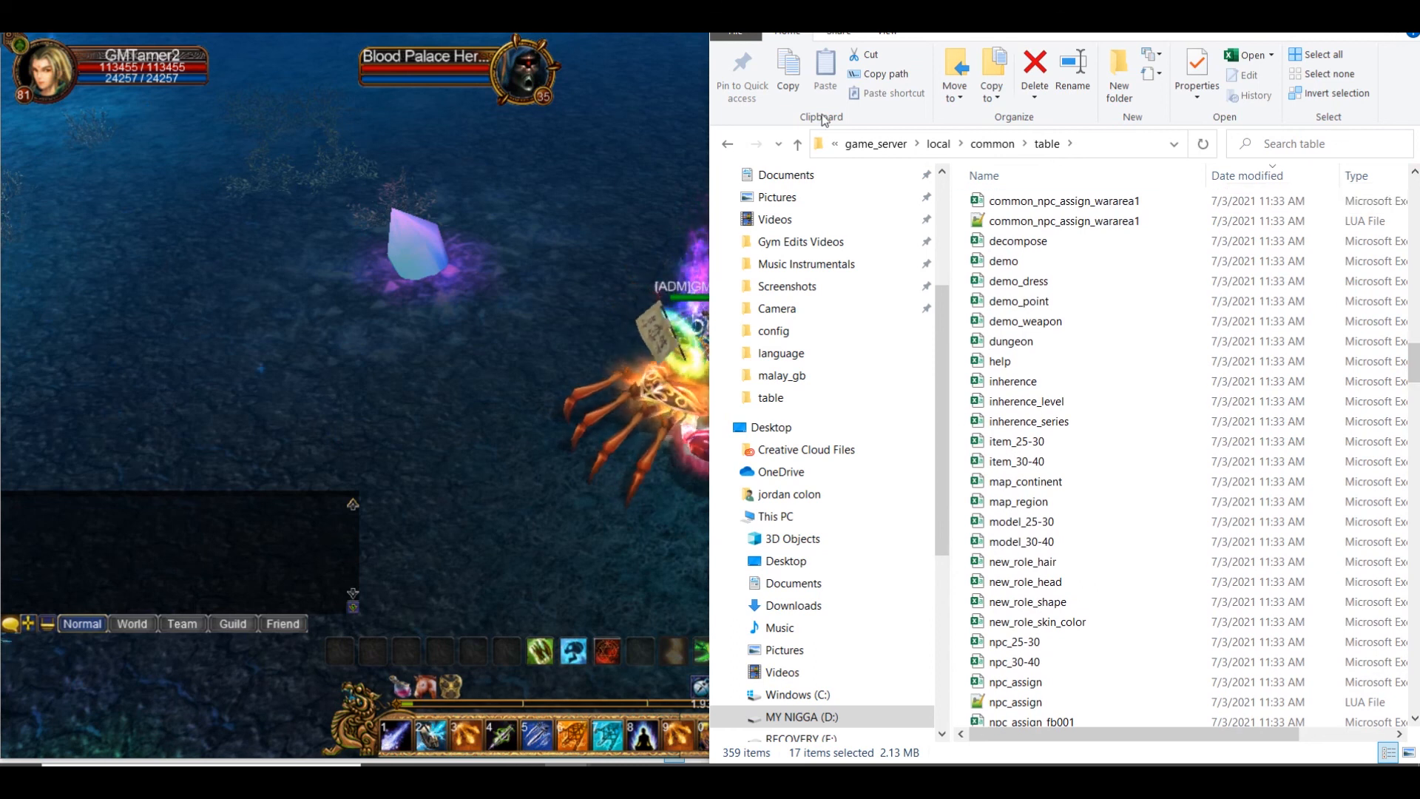
{"action": "left_click", "coordinate": [1314, 13]}
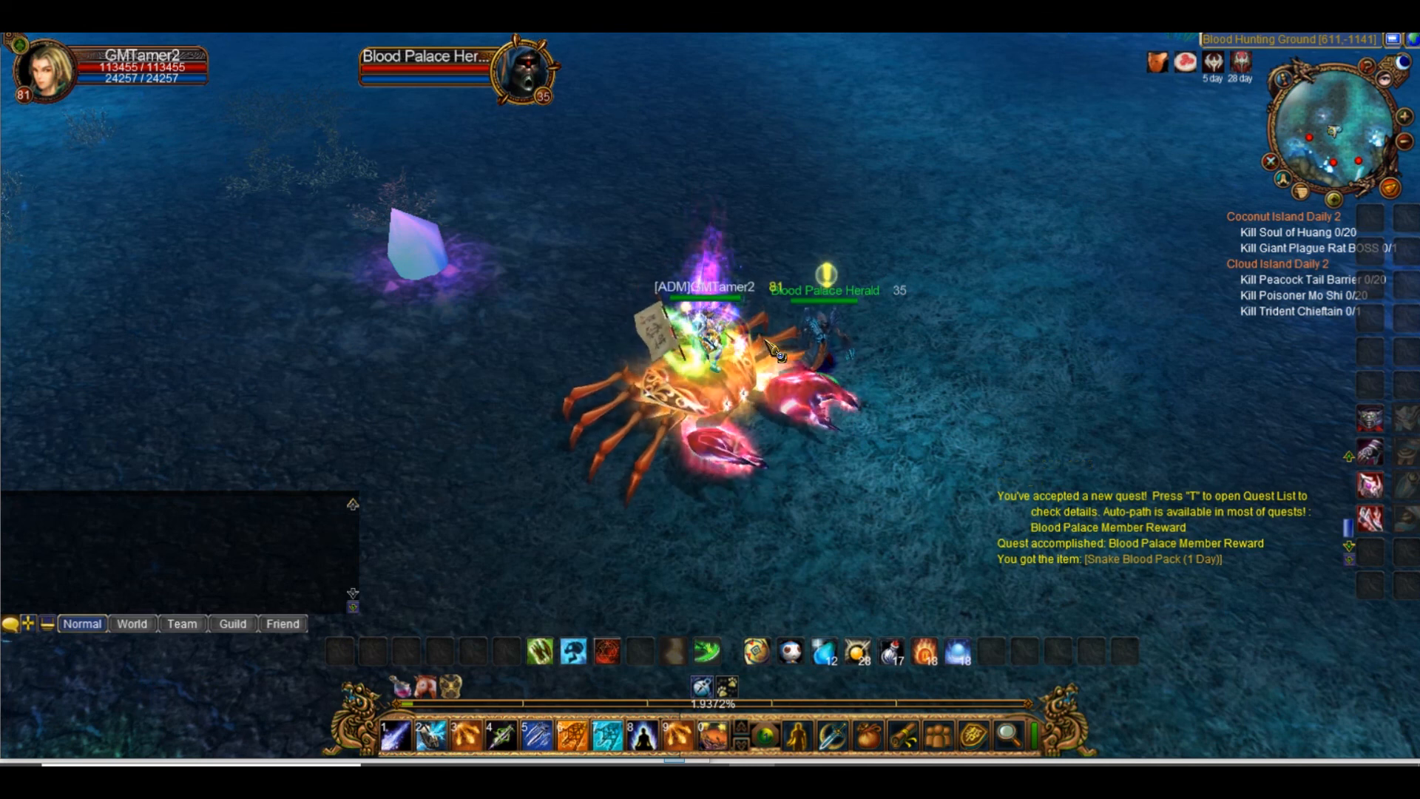
Walk the character past the Blood Palace Herald and move the System message window between the character's and the target's portraits
{"action": "left_click", "coordinate": [881, 449]}
{"action": "left_click", "coordinate": [629, 592]}
{"action": "left_click", "coordinate": [651, 614]}
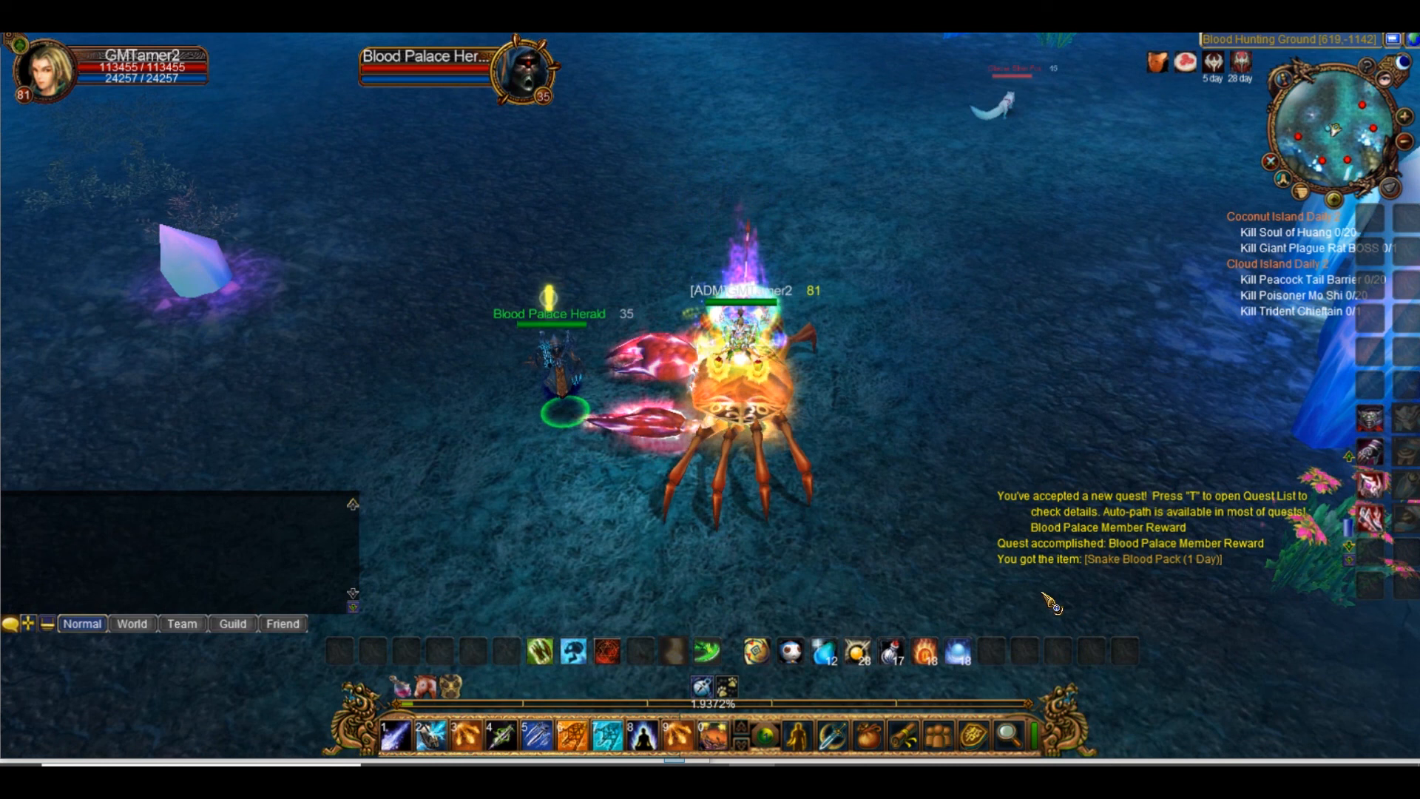
{"action": "left_click_drag", "start_coordinate": [1050, 588], "coordinate": [280, 74]}
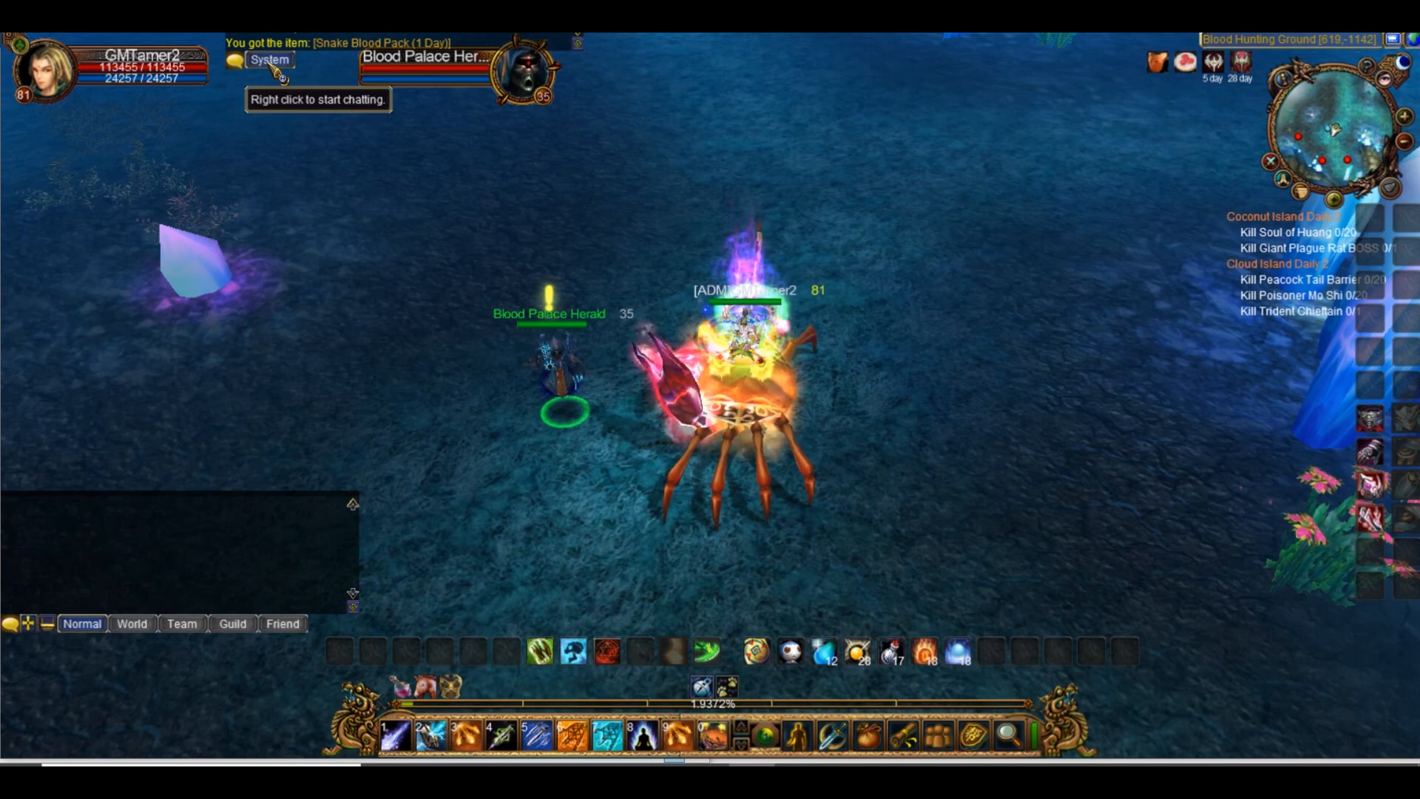
{"action": "left_click", "coordinate": [508, 276]}
{"action": "left_click", "coordinate": [642, 465]}
{"action": "left_click", "coordinate": [744, 562]}
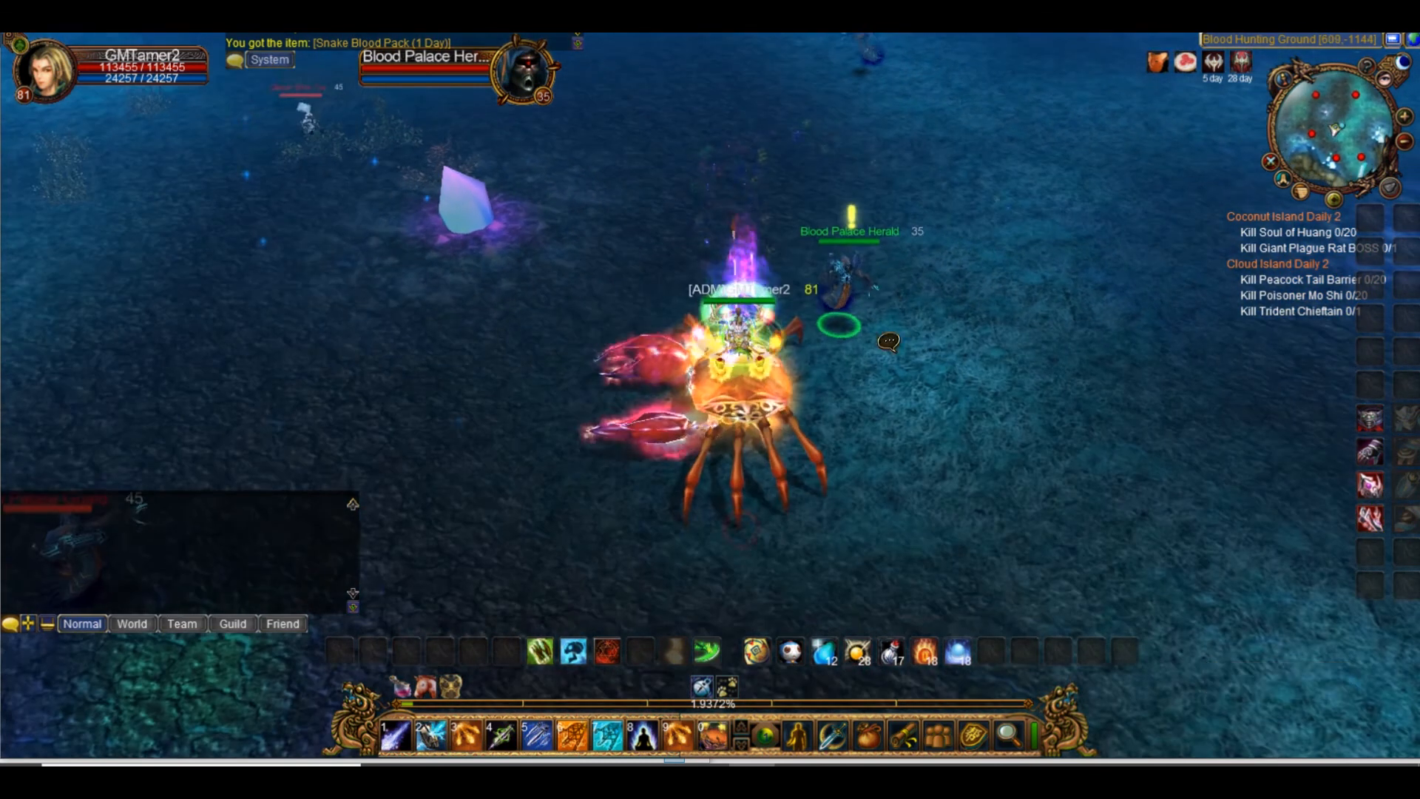
{"action": "left_click", "coordinate": [943, 230]}
{"action": "left_click", "coordinate": [919, 453]}
{"action": "left_click", "coordinate": [357, 563]}
{"action": "left_click", "coordinate": [724, 299]}
{"action": "left_click", "coordinate": [821, 422]}
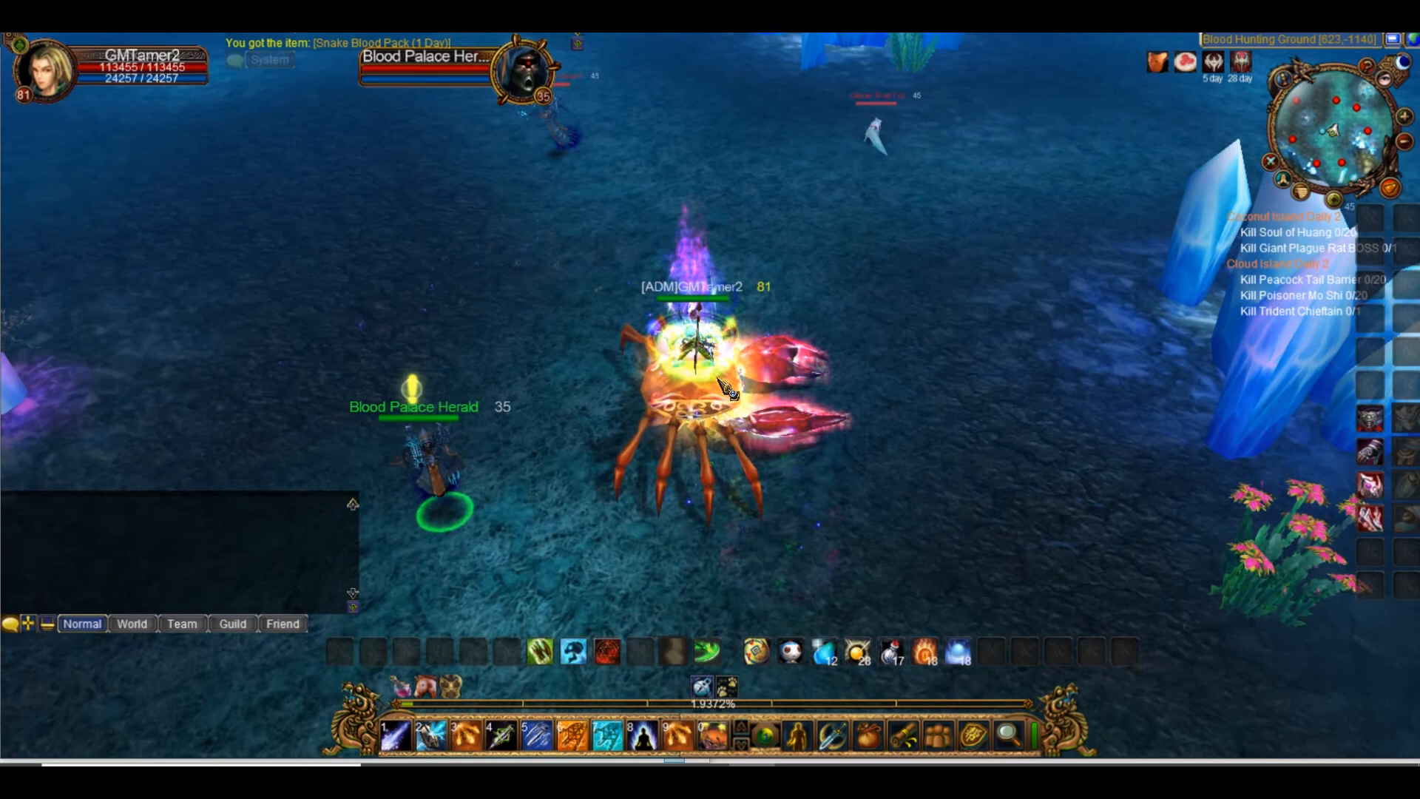
{"action": "left_click", "coordinate": [584, 444]}
{"action": "left_click", "coordinate": [776, 292]}
{"action": "left_click", "coordinate": [811, 427]}
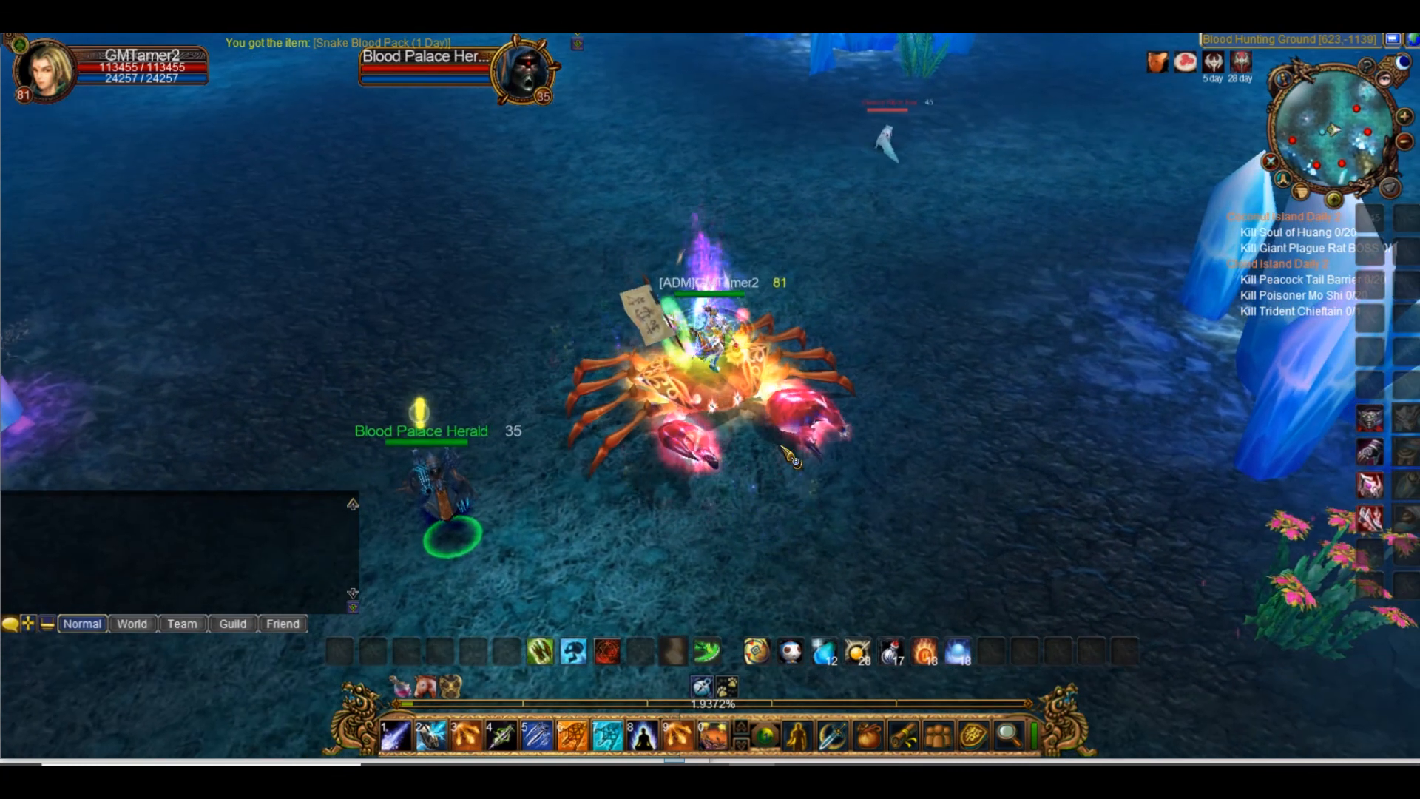
{"action": "left_click", "coordinate": [821, 444]}
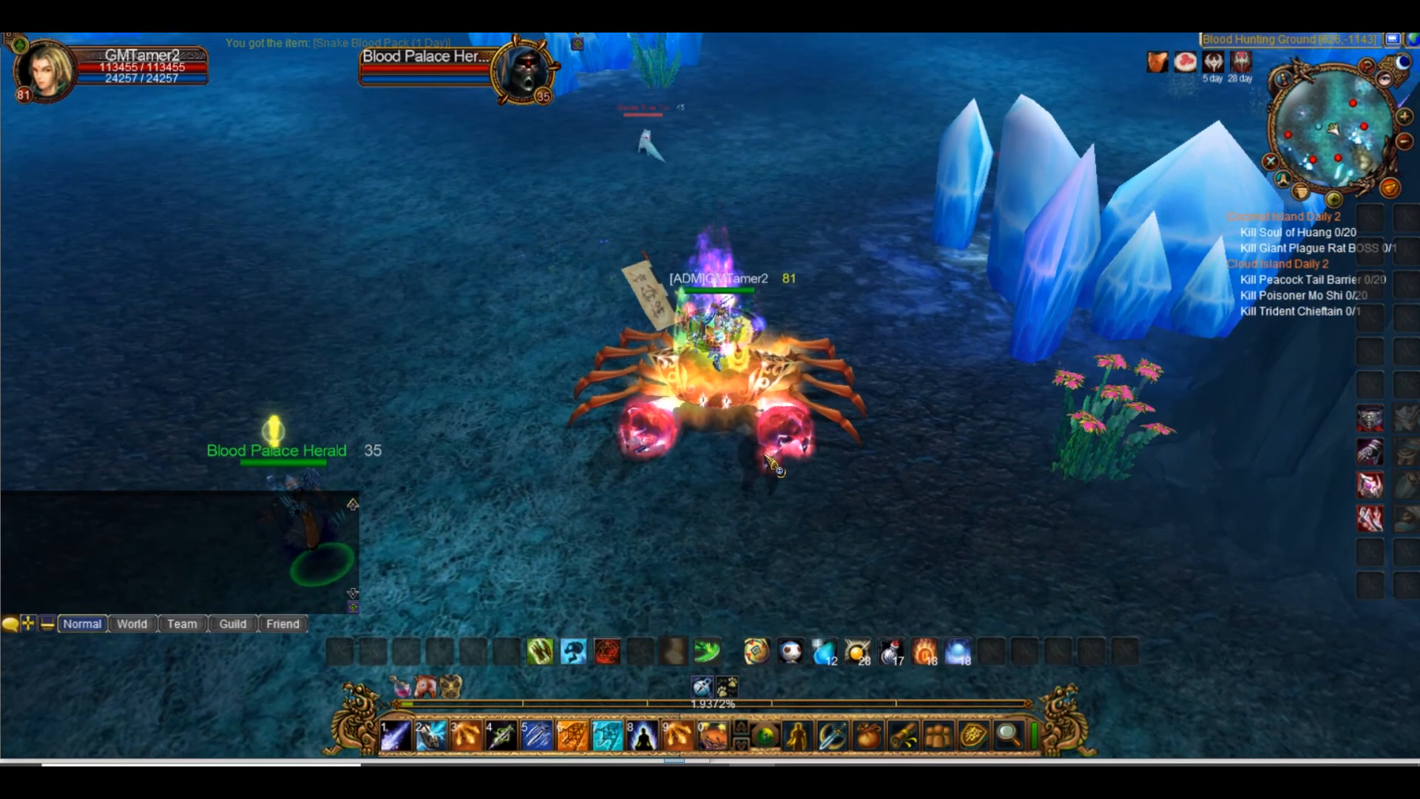
{"action": "left_click", "coordinate": [518, 362]}
{"action": "left_click", "coordinate": [776, 473]}
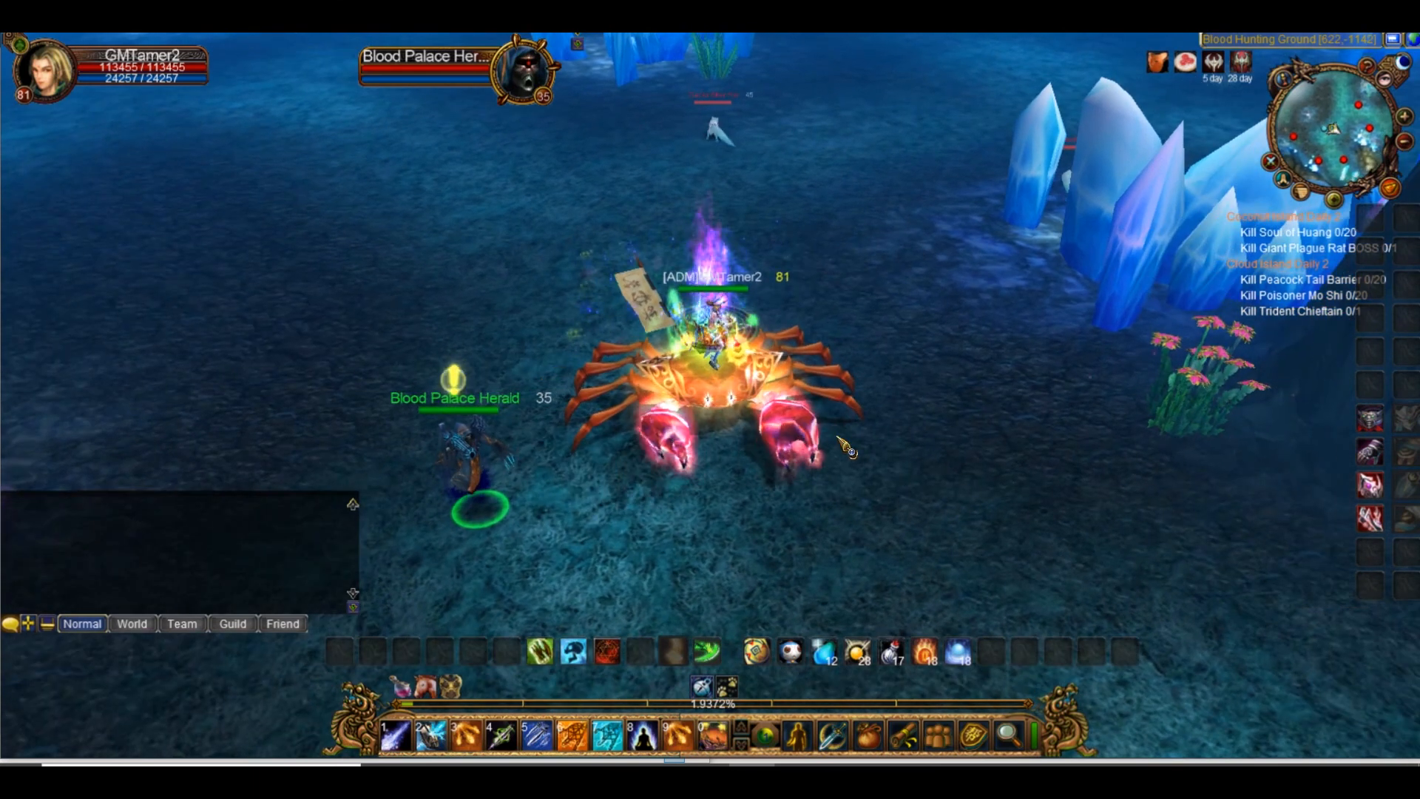